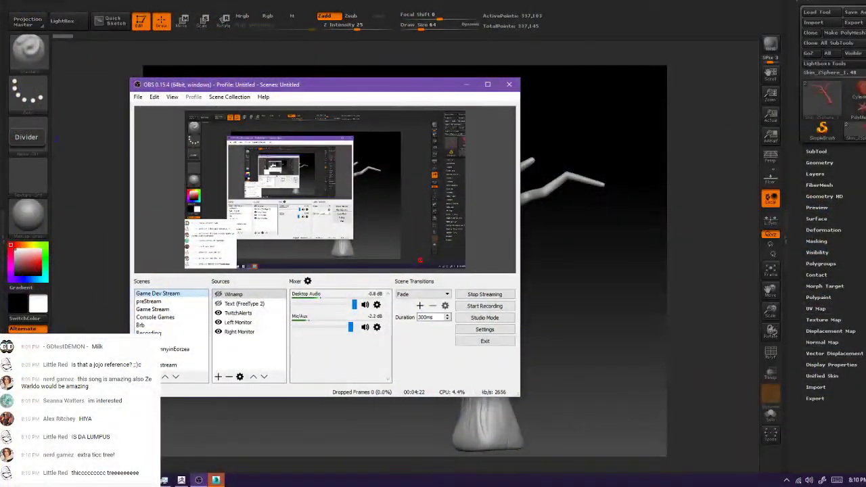
pyautogui.moveTo(336, 89); pyautogui.dragTo(0, 433)
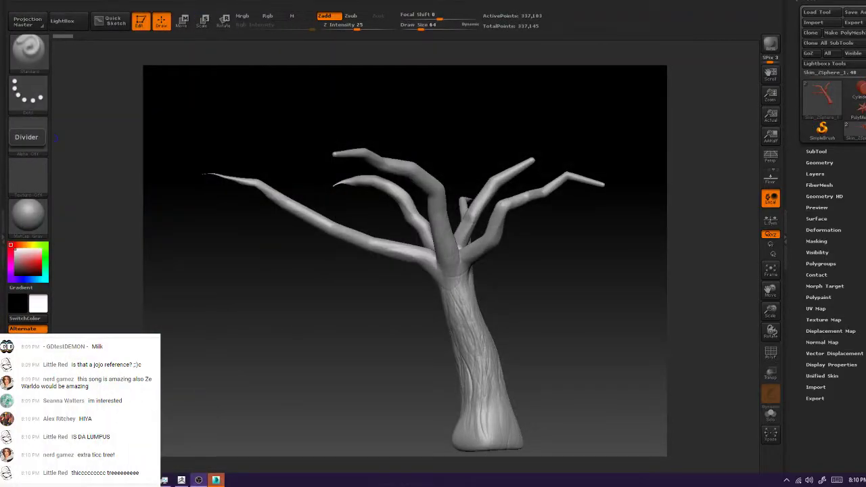
pyautogui.hotkey('alt', 'Tab')
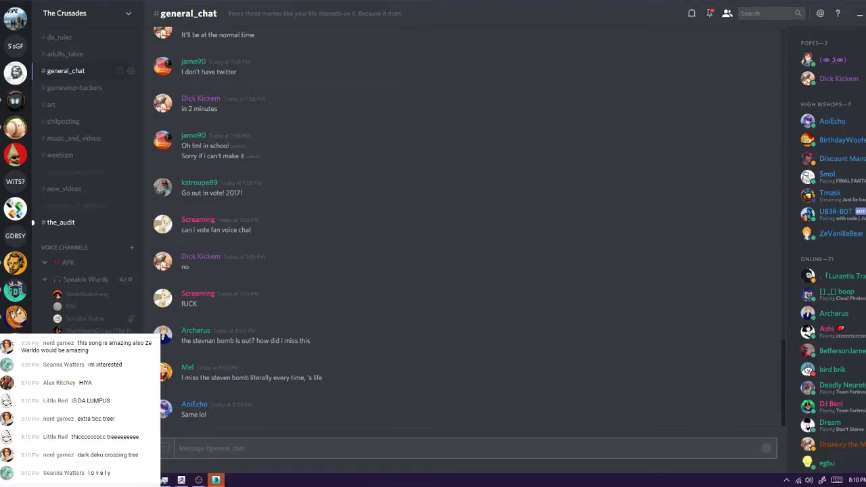
pyautogui.hotkey('alt', 'Tab')
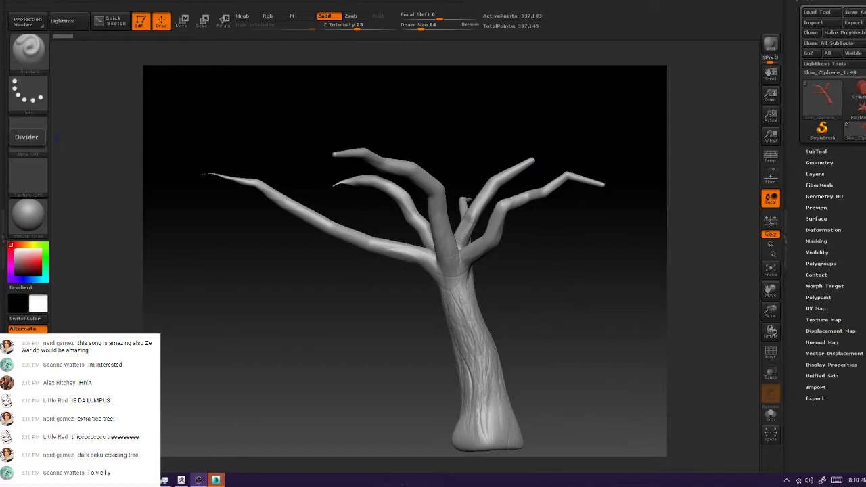
# Carve a small oval knothole into the bark on the upper half of the trunk with the Standard brush
pyautogui.moveTo(582, 291); pyautogui.dragTo(548, 294)
pyautogui.moveTo(457, 139); pyautogui.dragTo(463, 103)
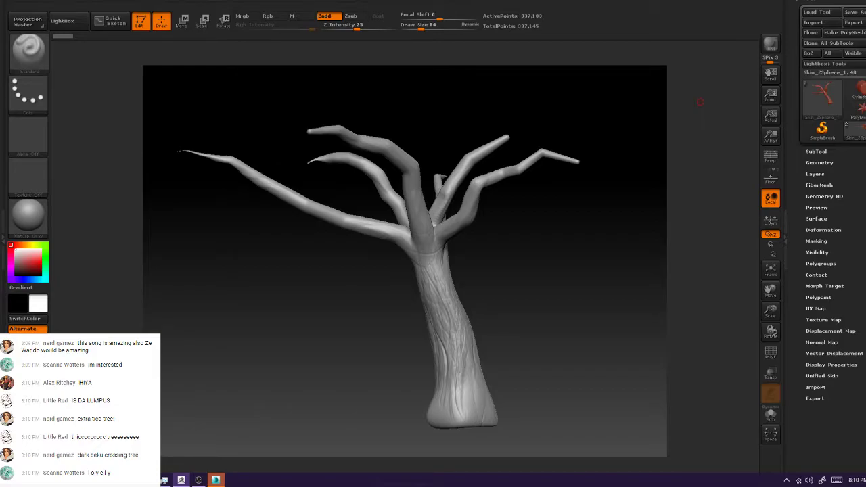
pyautogui.moveTo(523, 262)
pyautogui.mouseDown()
pyautogui.moveTo(582, 263)
pyautogui.moveTo(521, 262)
pyautogui.moveTo(520, 305)
pyautogui.mouseUp()
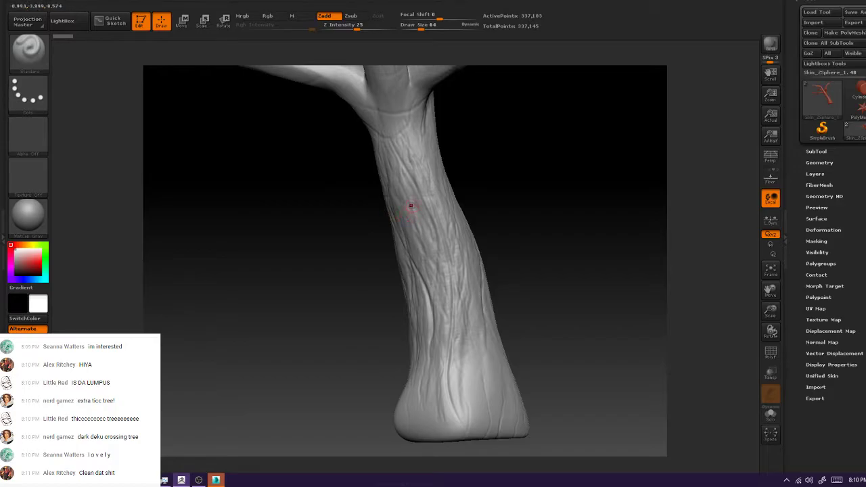
pyautogui.moveTo(412, 213)
pyautogui.mouseDown()
pyautogui.moveTo(411, 197)
pyautogui.moveTo(413, 210)
pyautogui.mouseUp()
pyautogui.keyDown('alt'); pyautogui.moveTo(467, 169); pyautogui.dragTo(467, 175); pyautogui.keyUp('alt')
pyautogui.keyDown('ctrl'); pyautogui.moveTo(412, 205); pyautogui.dragTo(443, 263, button='right'); pyautogui.keyUp('ctrl')
pyautogui.keyDown('alt'); pyautogui.moveTo(413, 213); pyautogui.dragTo(409, 205); pyautogui.keyUp('alt')
pyautogui.moveTo(424, 237); pyautogui.dragTo(410, 232)
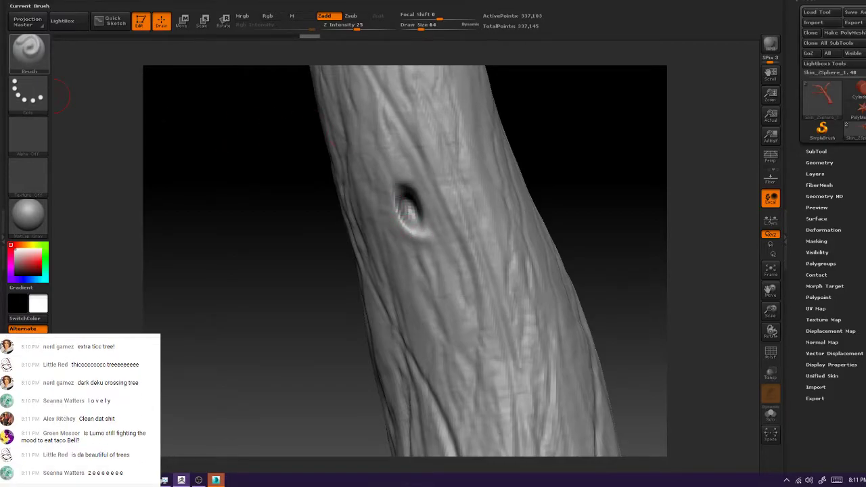
# Build up the rim around the knothole with the ClayBuildup brush and blend it using the Smooth brush at Z Intensity 20
pyautogui.click(29, 51)
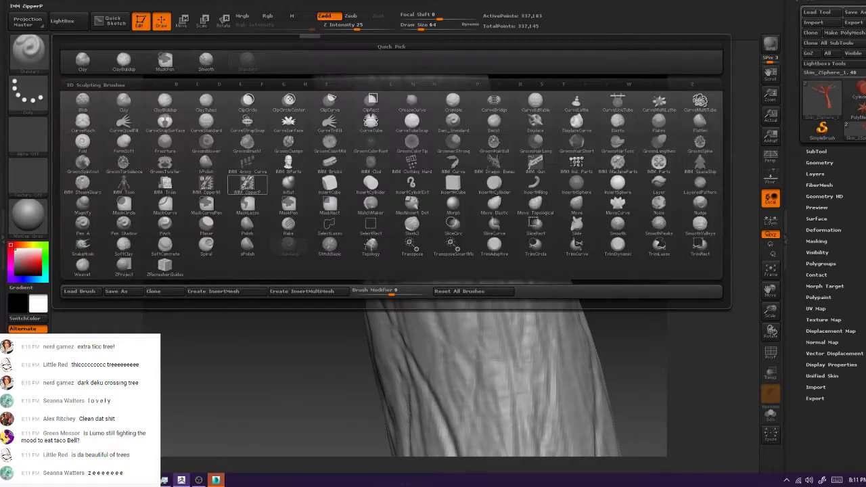
pyautogui.click(123, 61)
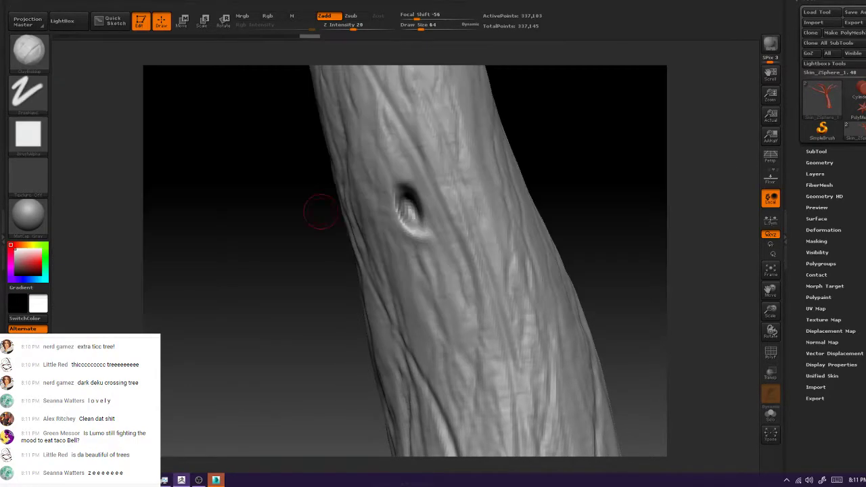
pyautogui.moveTo(391, 224); pyautogui.dragTo(429, 247)
pyautogui.moveTo(387, 216)
pyautogui.mouseDown()
pyautogui.moveTo(433, 249)
pyautogui.moveTo(428, 233)
pyautogui.mouseUp()
pyautogui.moveTo(426, 197)
pyautogui.keyDown('shift'); pyautogui.mouseDown()
pyautogui.moveTo(421, 168)
pyautogui.moveTo(400, 225)
pyautogui.moveTo(425, 254)
pyautogui.mouseUp(); pyautogui.keyUp('shift')
pyautogui.hotkey('ctrl', 'z')
pyautogui.keyDown('shift'); pyautogui.click(352, 26); pyautogui.keyUp('shift')
pyautogui.moveTo(432, 237)
pyautogui.keyDown('shift'); pyautogui.mouseDown()
pyautogui.moveTo(402, 213)
pyautogui.moveTo(410, 200)
pyautogui.moveTo(417, 212)
pyautogui.mouseUp(); pyautogui.keyUp('shift')
pyautogui.moveTo(410, 212)
pyautogui.mouseDown(button='right')
pyautogui.moveTo(371, 218)
pyautogui.moveTo(392, 216)
pyautogui.mouseUp(button='right')
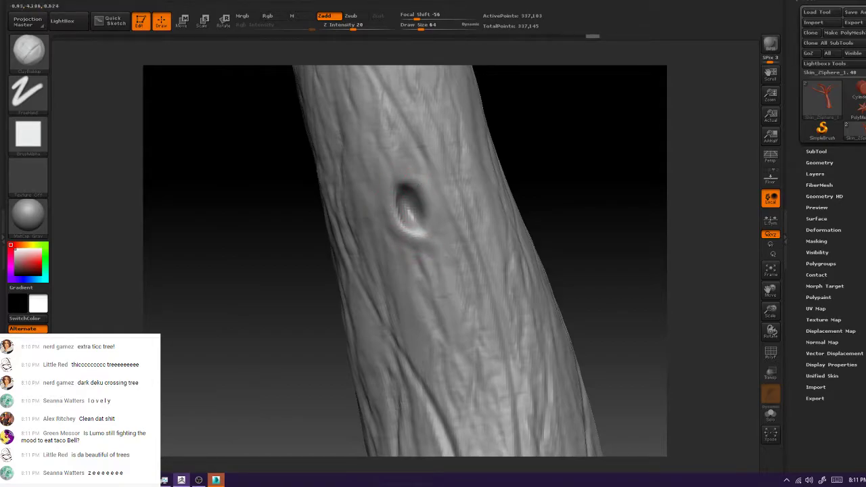
# Reduce the brush size and touch up the bark around the knothole with fine ClayBuildup and Smooth strokes
pyautogui.press('shift')
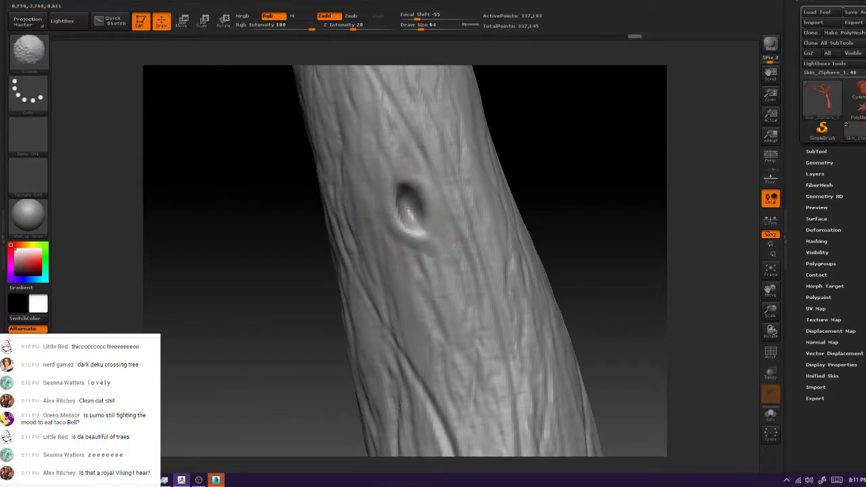
pyautogui.press('space')
pyautogui.moveTo(438, 167); pyautogui.dragTo(430, 170)
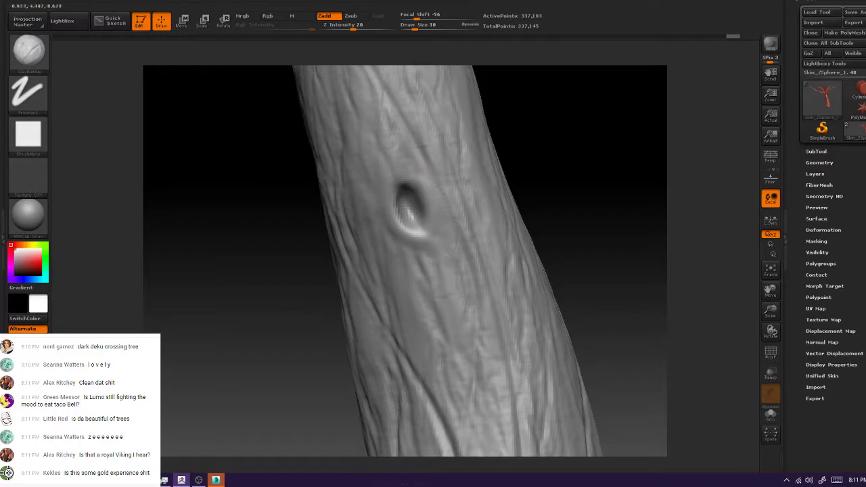
pyautogui.press('shift')
pyautogui.keyDown('alt'); pyautogui.moveTo(565, 233); pyautogui.dragTo(450, 170); pyautogui.keyUp('alt')
pyautogui.moveTo(534, 167)
pyautogui.keyDown('alt'); pyautogui.mouseDown()
pyautogui.moveTo(516, 145)
pyautogui.moveTo(474, 146)
pyautogui.moveTo(575, 150)
pyautogui.mouseUp(); pyautogui.keyUp('alt')
pyautogui.press('shift')
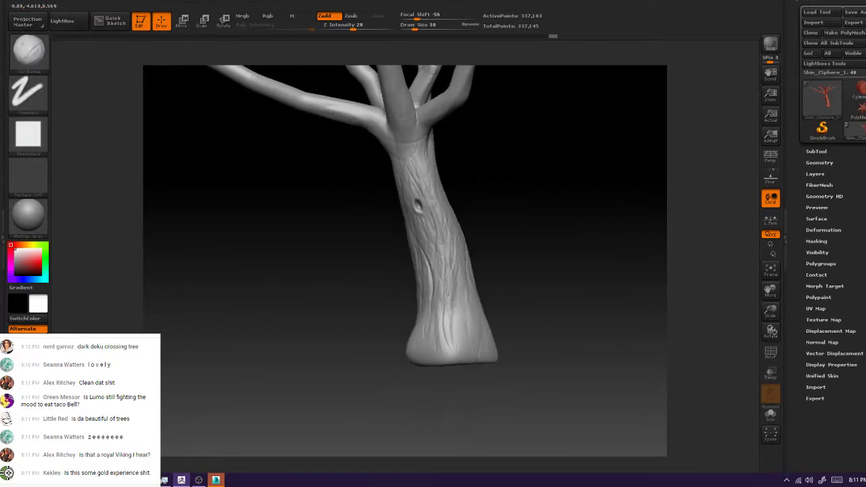
# Refine the knothole's side and lower rim with small ClayBuildup strokes and smooth them into the surrounding bark
pyautogui.moveTo(508, 159); pyautogui.dragTo(500, 152)
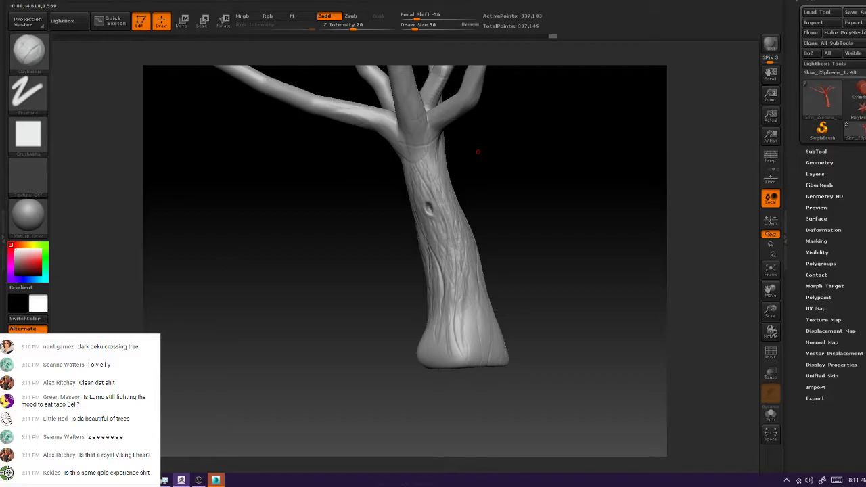
pyautogui.keyDown('alt'); pyautogui.moveTo(333, 219); pyautogui.dragTo(423, 275); pyautogui.keyUp('alt')
pyautogui.moveTo(549, 119)
pyautogui.mouseDown()
pyautogui.moveTo(531, 123)
pyautogui.moveTo(563, 121)
pyautogui.moveTo(550, 118)
pyautogui.mouseUp()
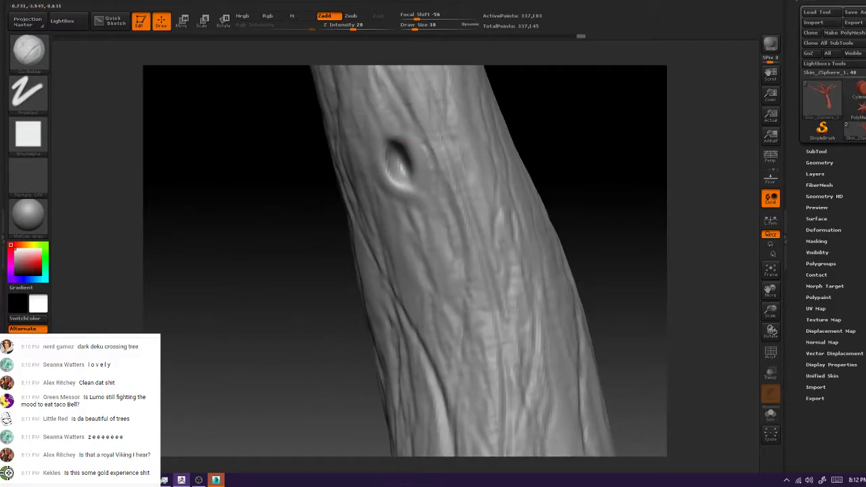
pyautogui.moveTo(416, 135); pyautogui.dragTo(433, 165)
pyautogui.press('shift')
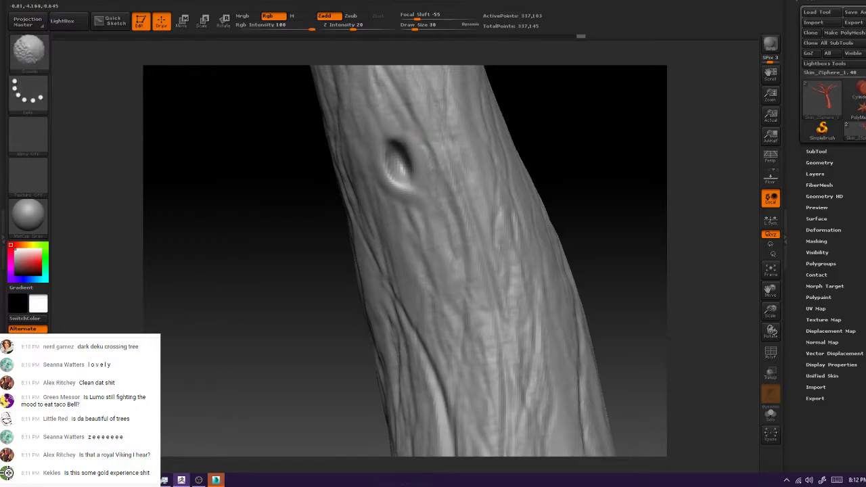
pyautogui.moveTo(586, 148); pyautogui.dragTo(621, 153)
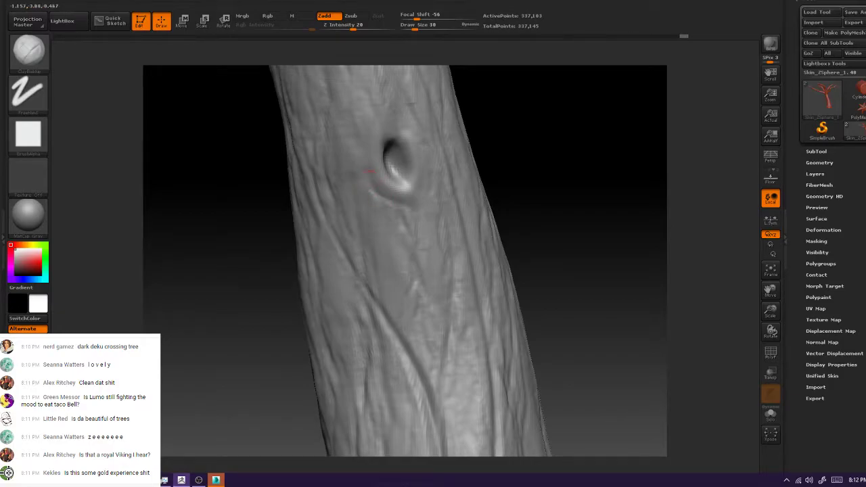
pyautogui.press('b')
pyautogui.press('s')
pyautogui.press('t')
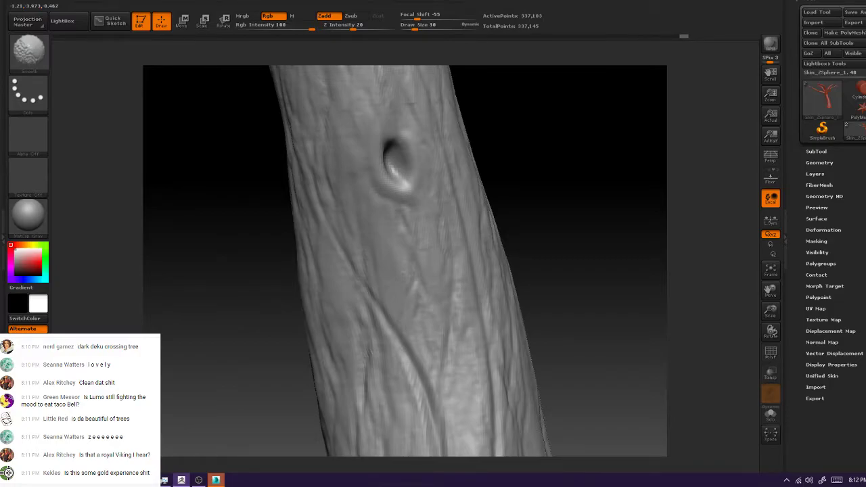
pyautogui.moveTo(595, 271)
pyautogui.mouseDown()
pyautogui.moveTo(552, 271)
pyautogui.moveTo(582, 223)
pyautogui.moveTo(528, 271)
pyautogui.moveTo(629, 272)
pyautogui.moveTo(552, 270)
pyautogui.mouseUp()
pyautogui.moveTo(450, 139)
pyautogui.mouseDown()
pyautogui.moveTo(531, 140)
pyautogui.moveTo(509, 135)
pyautogui.mouseUp()
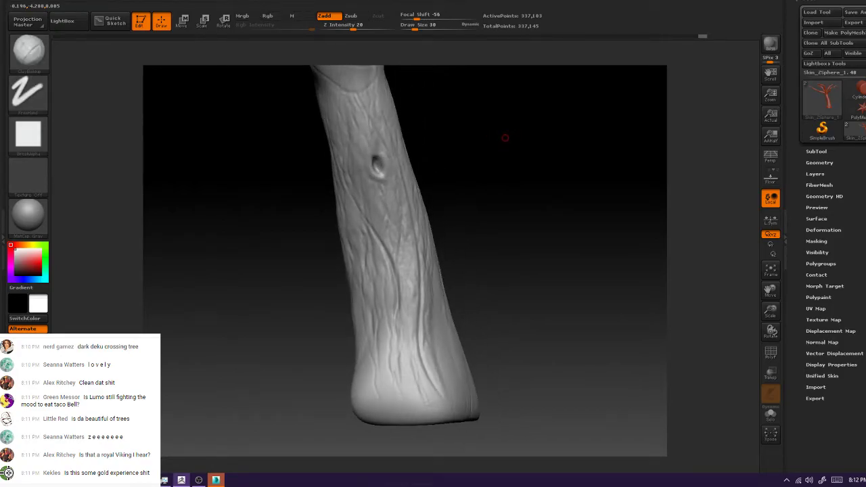
pyautogui.moveTo(483, 136)
pyautogui.keyDown('alt'); pyautogui.mouseDown()
pyautogui.moveTo(509, 175)
pyautogui.moveTo(397, 194)
pyautogui.mouseUp(); pyautogui.keyUp('alt')
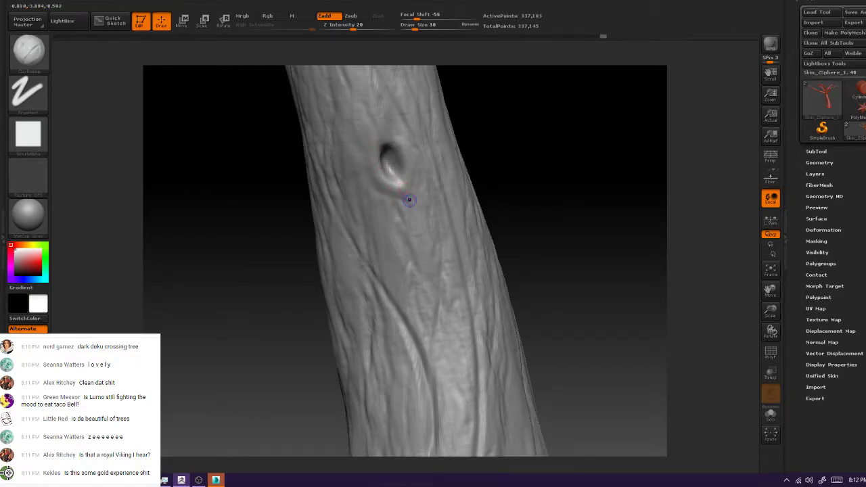
# Examine the sculpted trunk, base and branches of the tree from several angles and distances
pyautogui.moveTo(536, 136)
pyautogui.mouseDown()
pyautogui.moveTo(498, 132)
pyautogui.moveTo(494, 88)
pyautogui.moveTo(372, 95)
pyautogui.moveTo(478, 95)
pyautogui.moveTo(541, 151)
pyautogui.moveTo(541, 102)
pyautogui.moveTo(541, 121)
pyautogui.moveTo(568, 123)
pyautogui.moveTo(485, 153)
pyautogui.mouseUp()
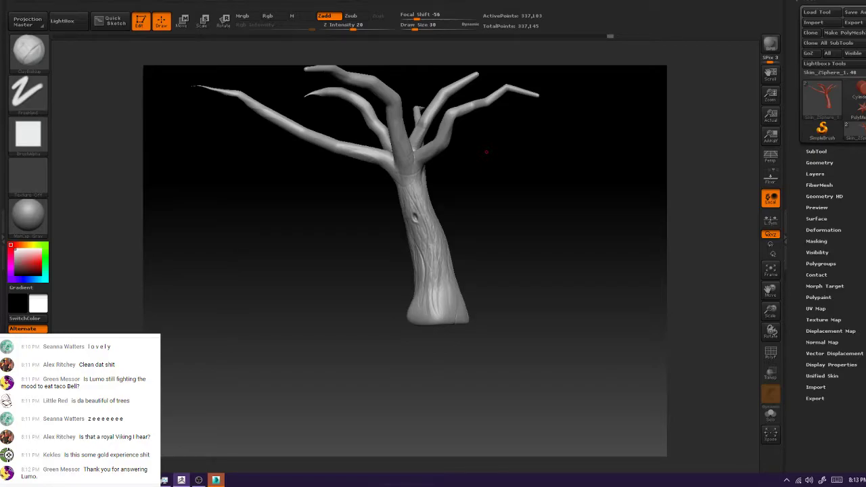
pyautogui.keyDown('alt'); pyautogui.moveTo(487, 151); pyautogui.dragTo(497, 309); pyautogui.keyUp('alt')
pyautogui.keyDown('alt'); pyautogui.moveTo(507, 140); pyautogui.dragTo(508, 264); pyautogui.keyUp('alt')
pyautogui.moveTo(537, 174)
pyautogui.mouseDown()
pyautogui.moveTo(587, 170)
pyautogui.moveTo(552, 167)
pyautogui.mouseUp()
pyautogui.moveTo(371, 121)
pyautogui.mouseDown()
pyautogui.moveTo(372, 107)
pyautogui.moveTo(410, 100)
pyautogui.mouseUp()
pyautogui.keyDown('alt'); pyautogui.moveTo(593, 129); pyautogui.dragTo(593, 20); pyautogui.keyUp('alt')
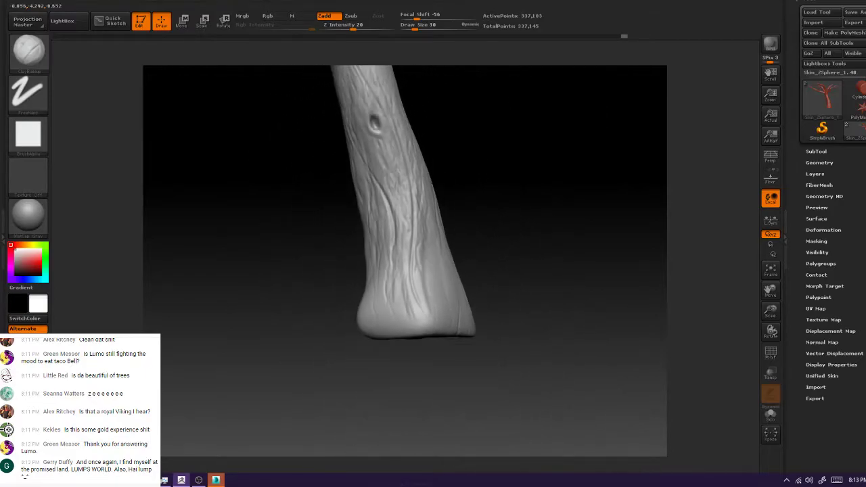
pyautogui.moveTo(492, 145); pyautogui.dragTo(534, 231)
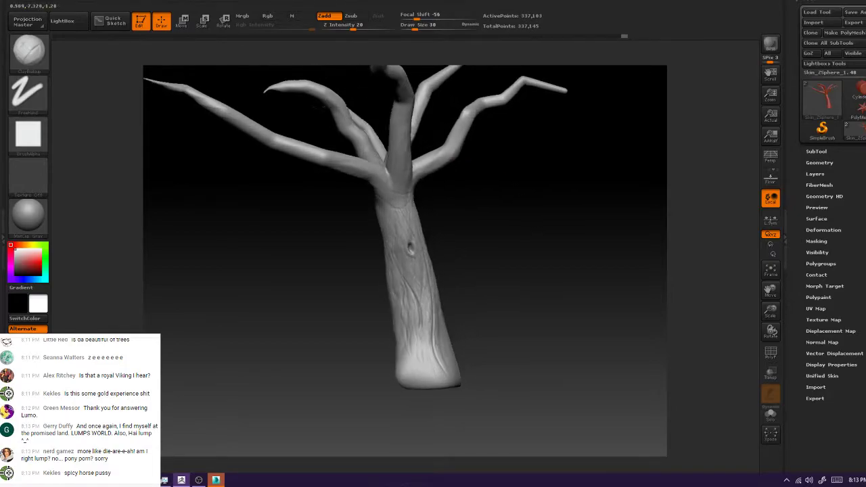
pyautogui.keyDown('alt'); pyautogui.moveTo(515, 193); pyautogui.dragTo(466, 197); pyautogui.keyUp('alt')
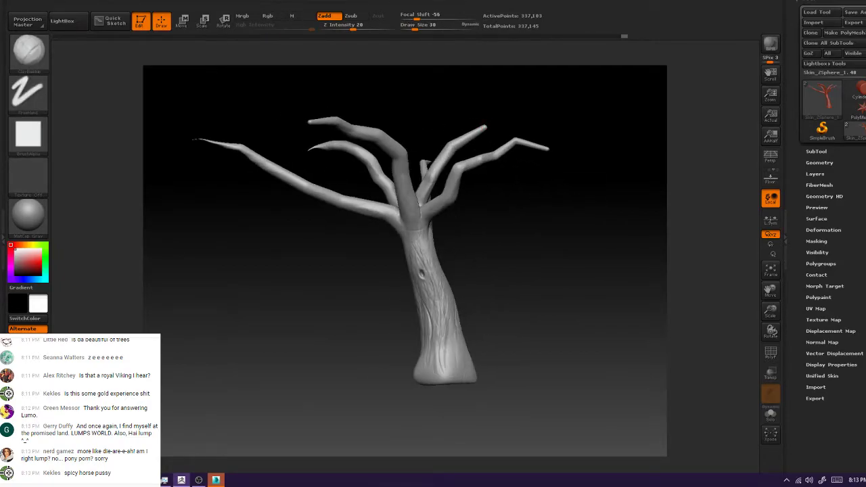
# Pre-process the current tree subtool in Decimation Master
pyautogui.click(432, 11)
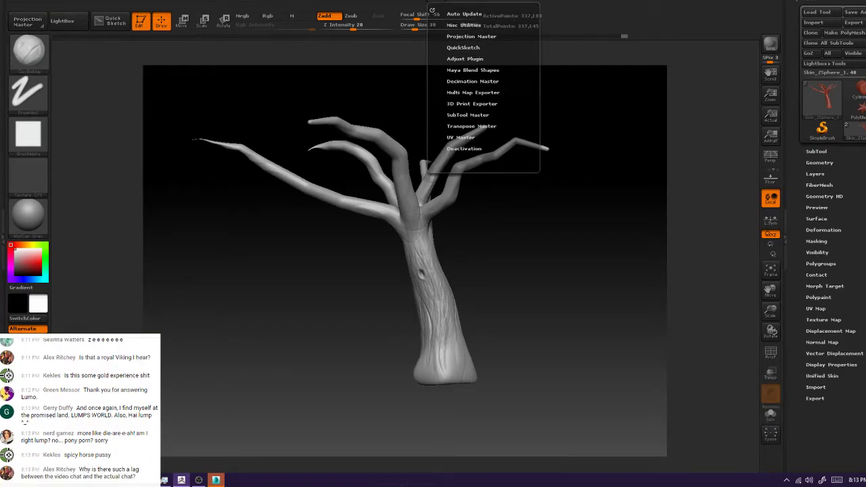
pyautogui.click(472, 81)
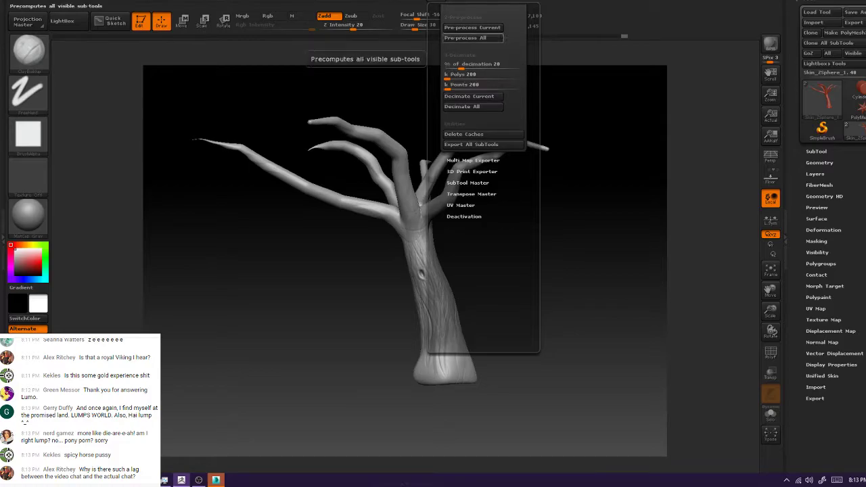
pyautogui.click(472, 27)
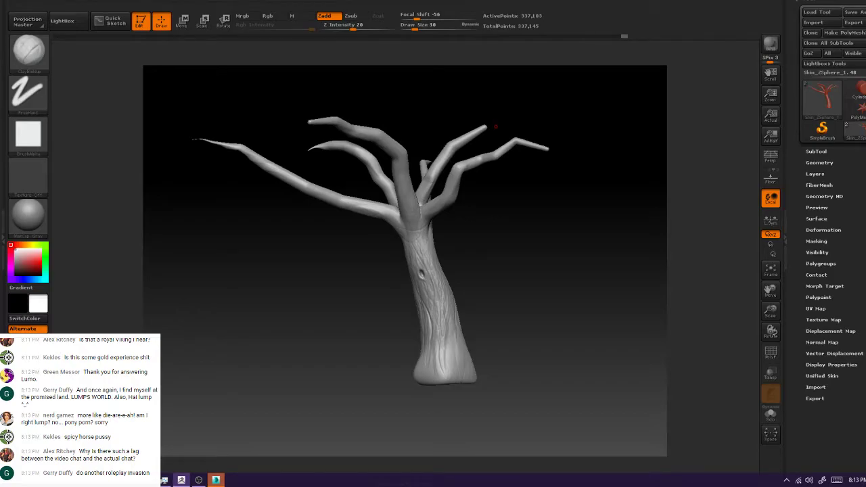
# Decimate the tree mesh twice in Decimation Master at 20% of decimation
pyautogui.click(437, 1)
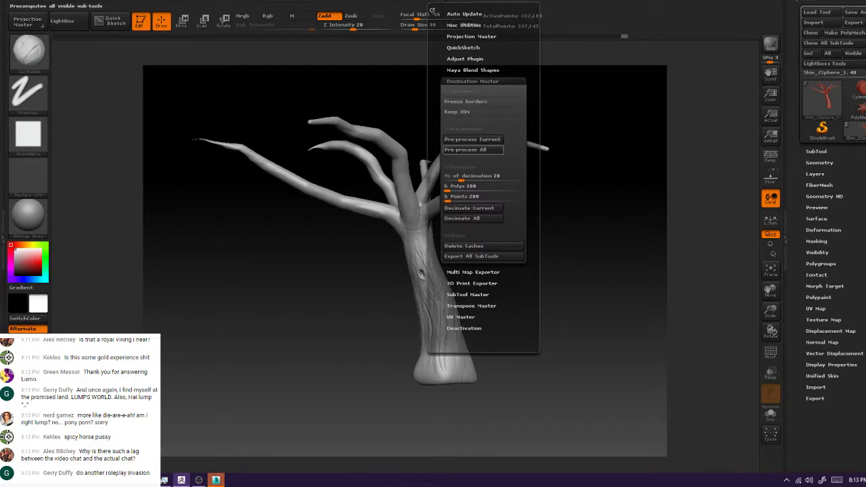
pyautogui.click(472, 208)
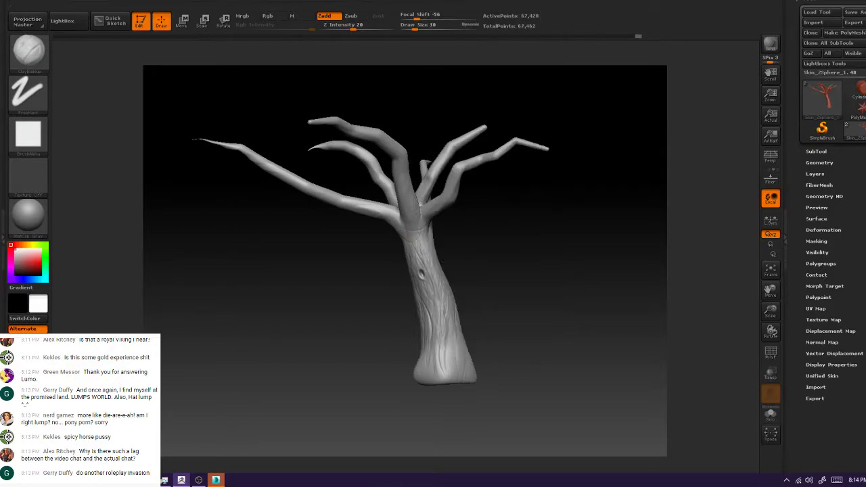
pyautogui.click(437, 1)
pyautogui.click(437, 3)
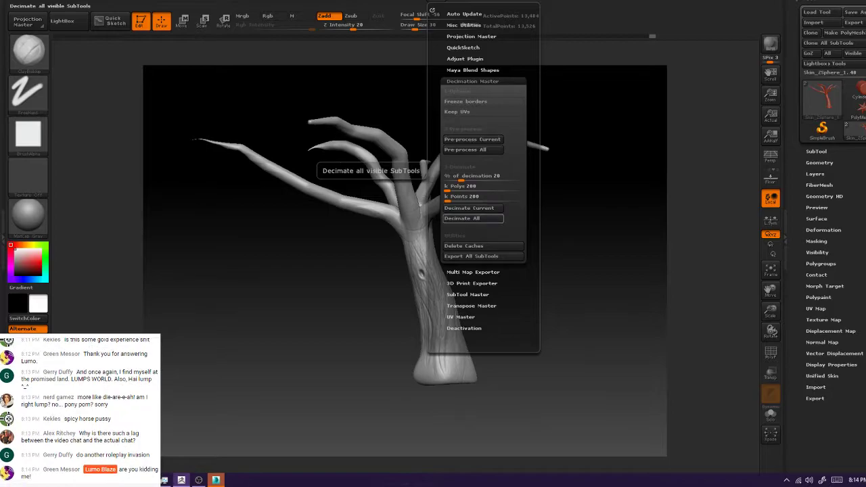
# Check the decimated tree and export it as an OBJ named ThiccTree into the Village_assets folder
pyautogui.moveTo(595, 223); pyautogui.dragTo(680, 226)
pyautogui.keyDown('alt'); pyautogui.moveTo(595, 224); pyautogui.dragTo(595, 304); pyautogui.keyUp('alt')
pyautogui.moveTo(596, 271); pyautogui.dragTo(487, 271)
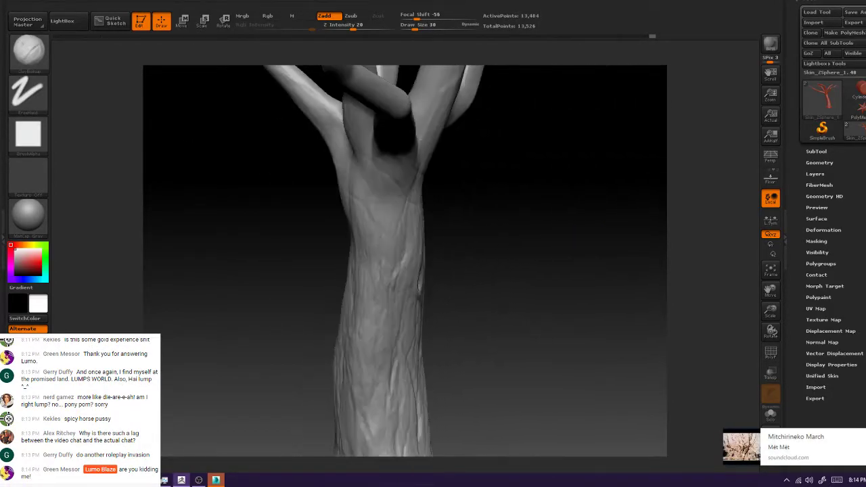
pyautogui.moveTo(582, 318)
pyautogui.keyDown('alt'); pyautogui.mouseDown()
pyautogui.moveTo(582, 264)
pyautogui.moveTo(493, 266)
pyautogui.mouseUp(); pyautogui.keyUp('alt')
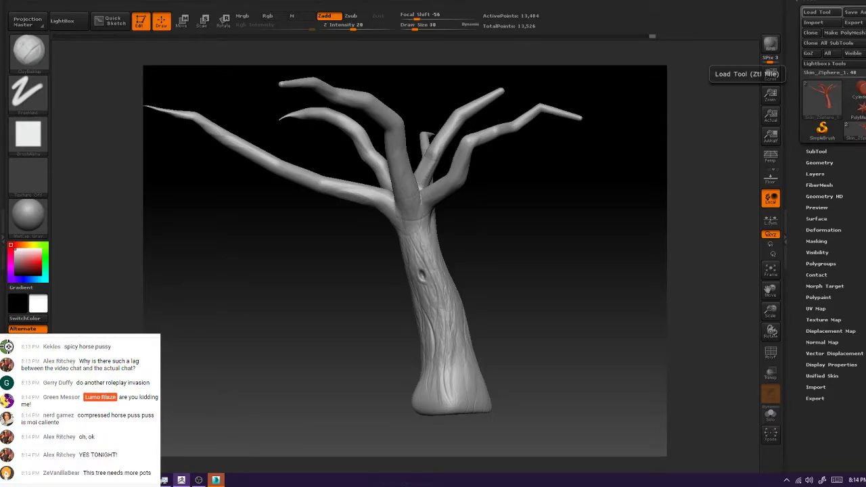
pyautogui.click(854, 22)
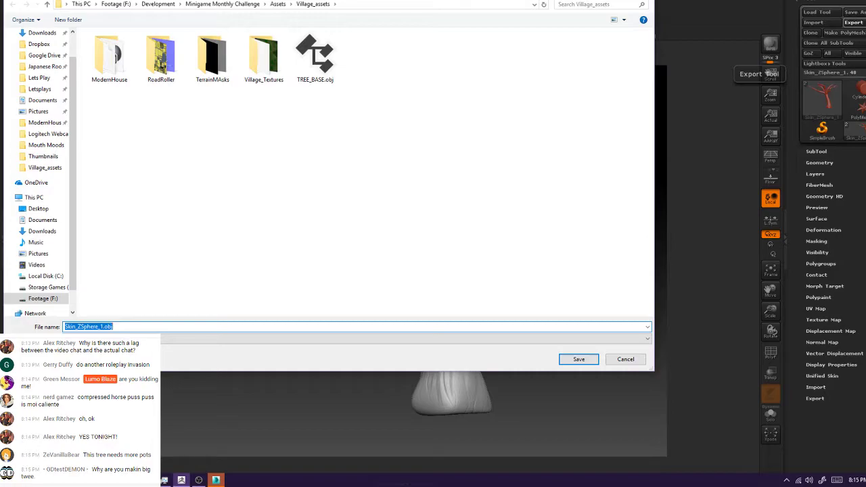
pyautogui.write('ThiccTree')
pyautogui.press('Return')
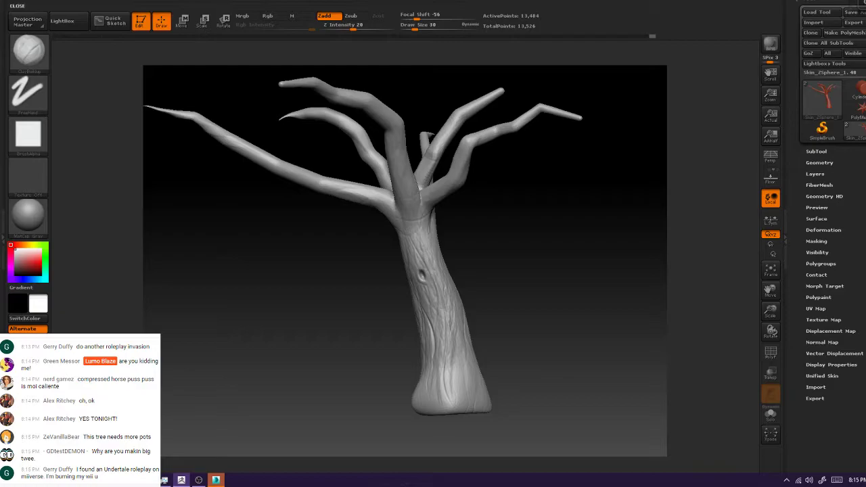
# Close ZBrush and start a new 3ds Max scene from the Original Start Up template
pyautogui.click(858, 5)
pyautogui.click(458, 265)
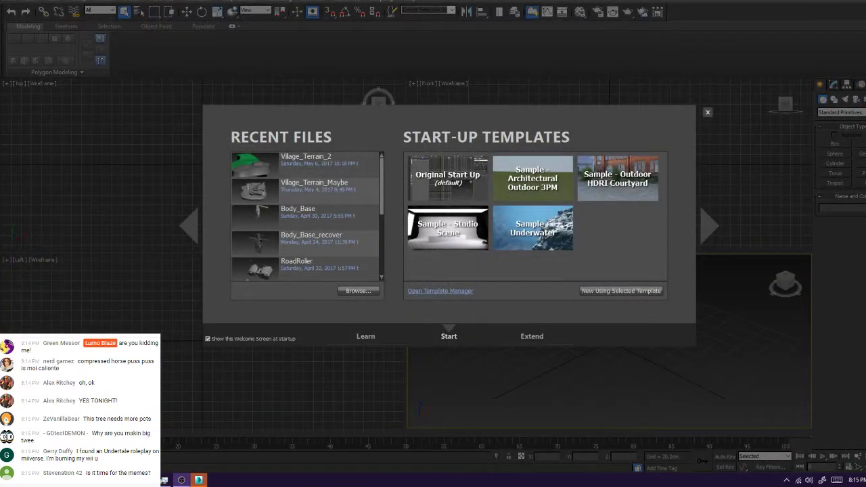
pyautogui.click(448, 183)
pyautogui.click(660, 161)
pyautogui.click(448, 178)
pyautogui.doubleClick(449, 179)
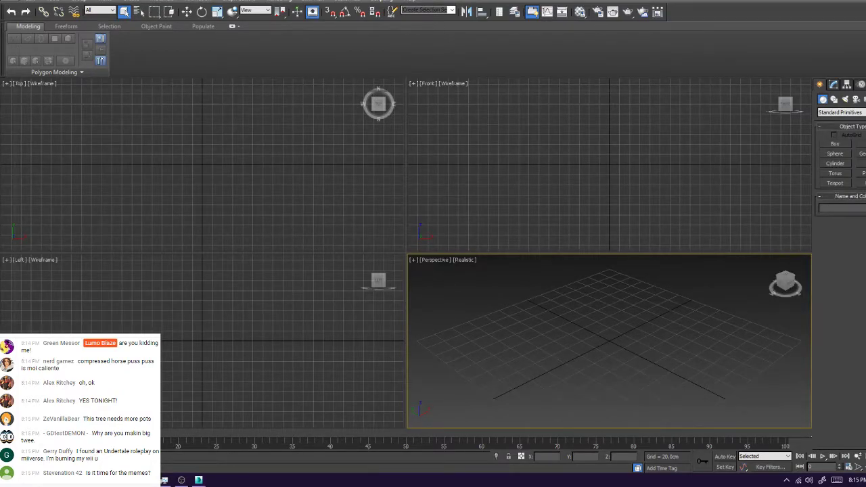
# Enlarge the Perspective viewport to fill the workspace, and start a file import browsing the Footage (F:) drive
pyautogui.moveTo(406, 253); pyautogui.dragTo(12, 87)
pyautogui.scroll(-5, 242, 197)
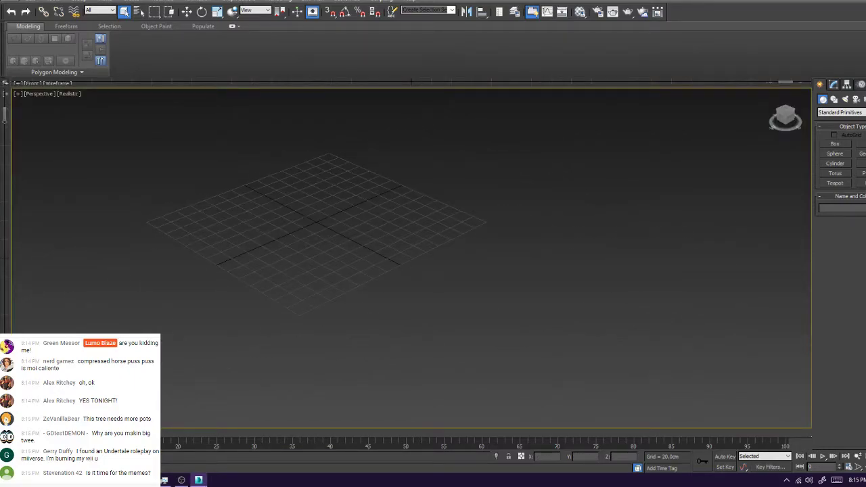
pyautogui.click(4, 2)
pyautogui.click(33, 120)
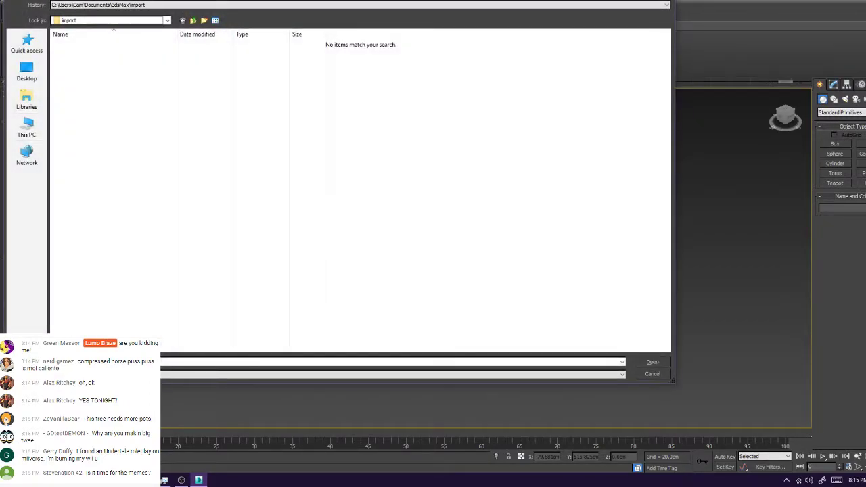
pyautogui.click(27, 127)
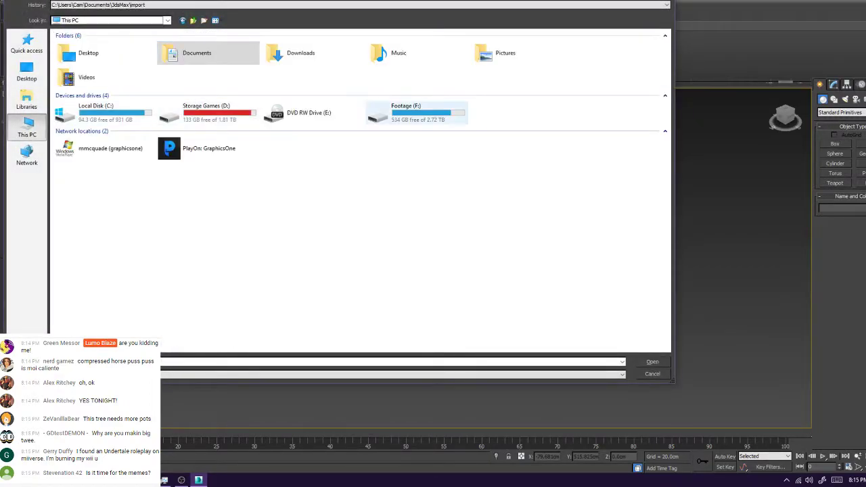
pyautogui.doubleClick(417, 113)
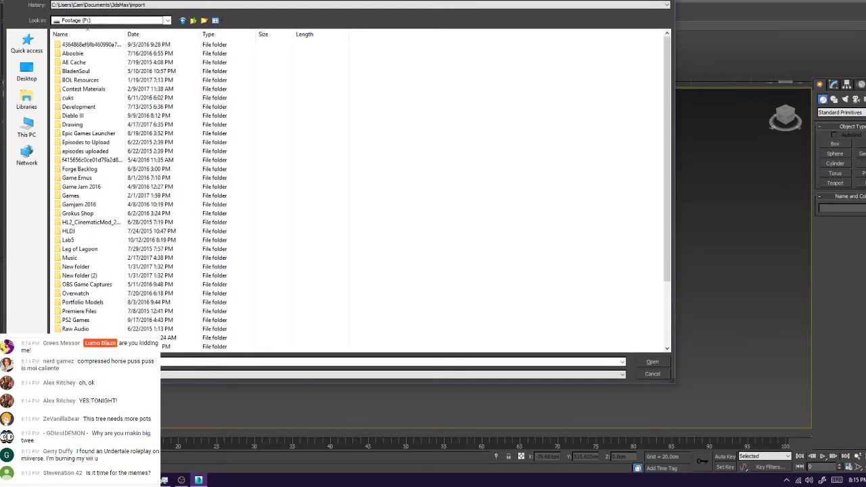
# Browse the import location to the Minigame Monthly Challenge folder inside Development
pyautogui.scroll(-3, 203, 257)
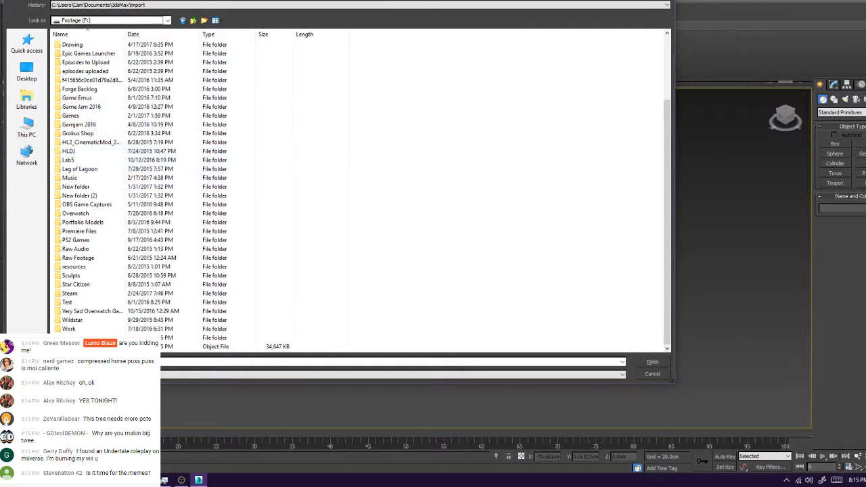
pyautogui.scroll(1, 203, 136)
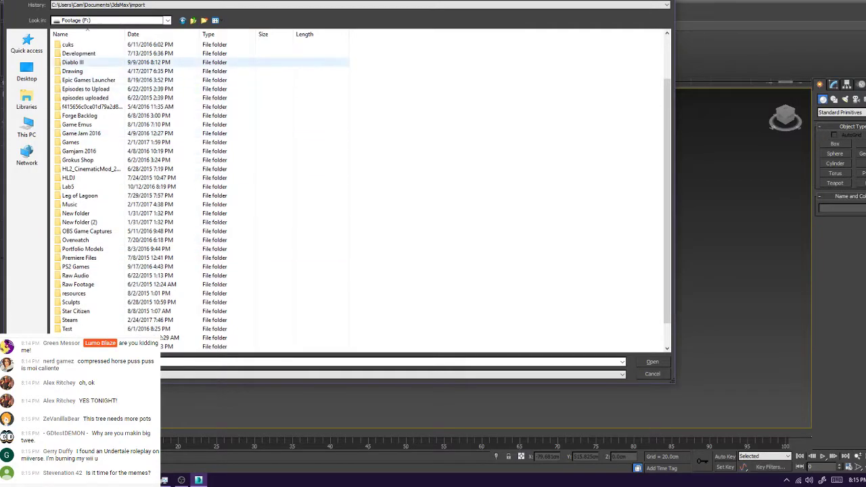
pyautogui.doubleClick(124, 53)
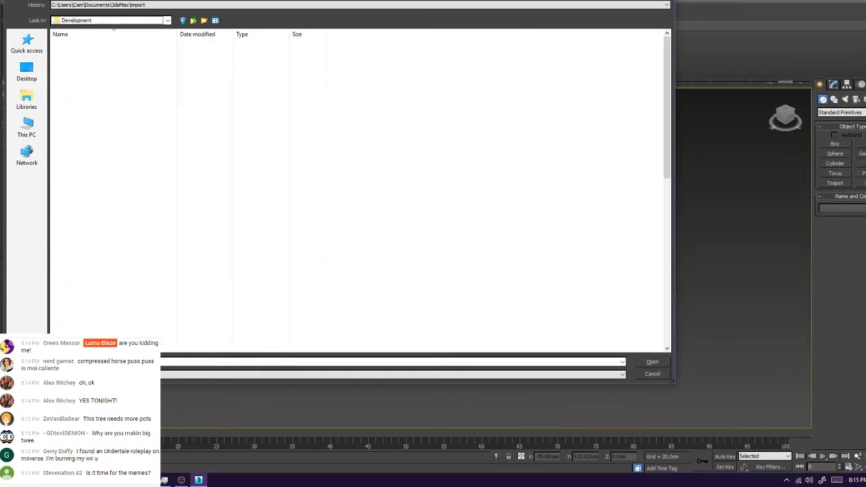
pyautogui.scroll(-4, 135, 177)
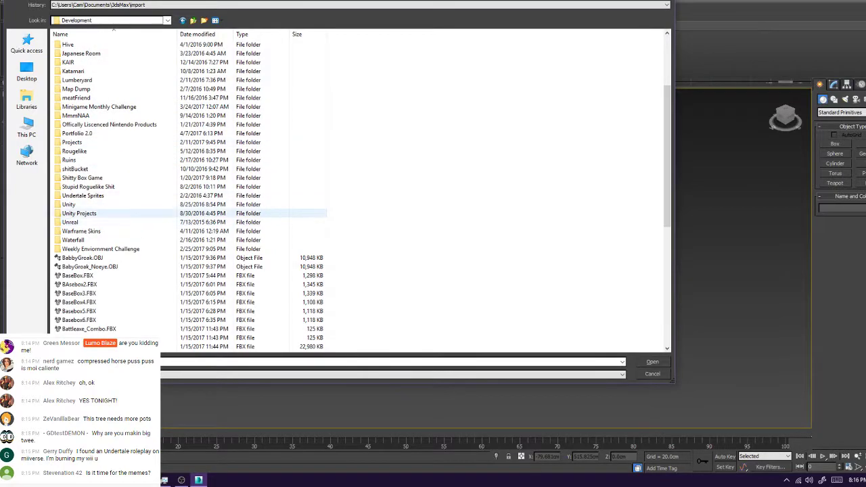
pyautogui.scroll(3, 136, 177)
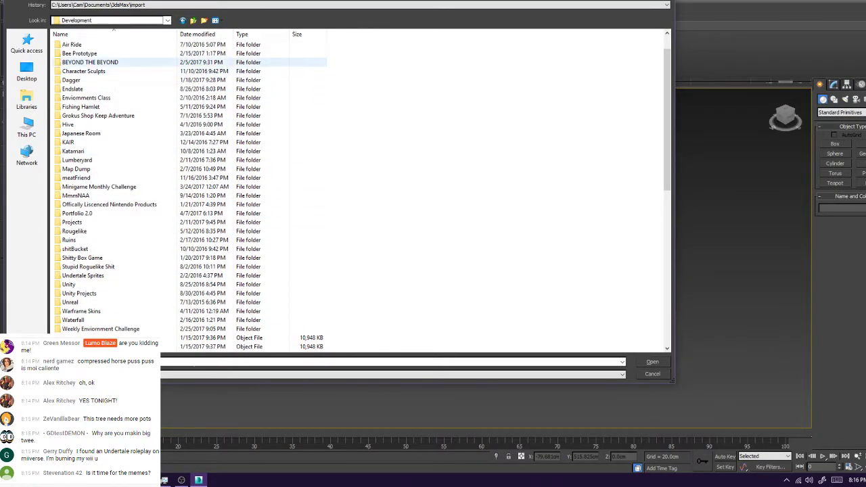
pyautogui.scroll(1, 156, 102)
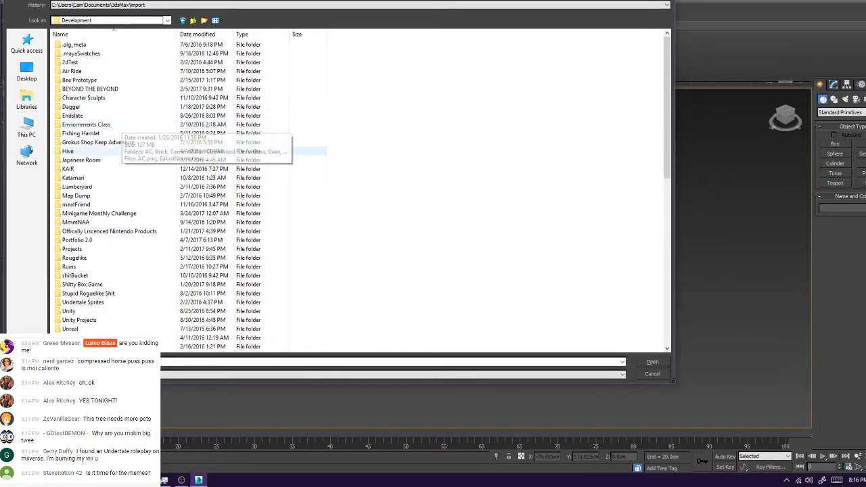
pyautogui.doubleClick(99, 213)
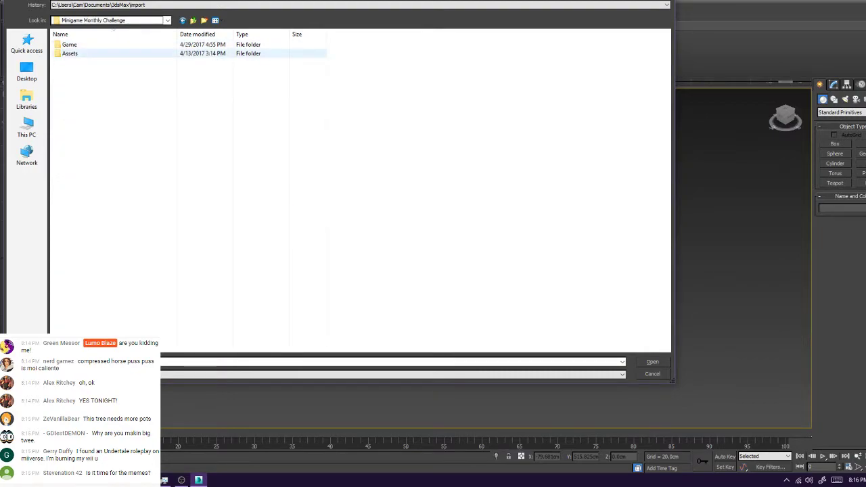
# Import ThiccTree.OBJ from the Village_assets folder within Assets, keeping the default OBJ import options
pyautogui.doubleClick(70, 53)
pyautogui.doubleClick(78, 45)
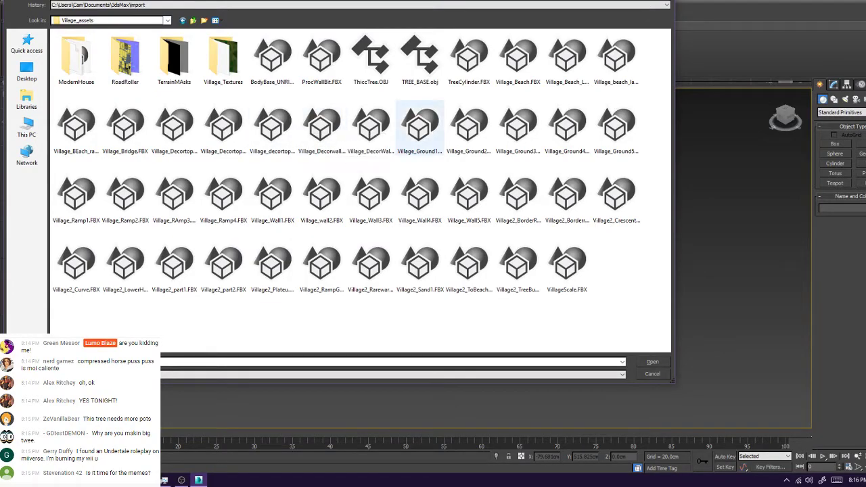
pyautogui.doubleClick(375, 65)
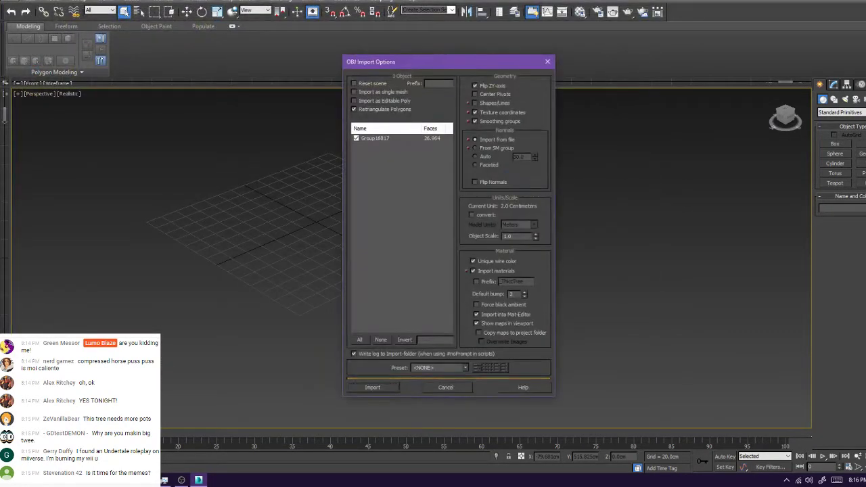
pyautogui.click(374, 387)
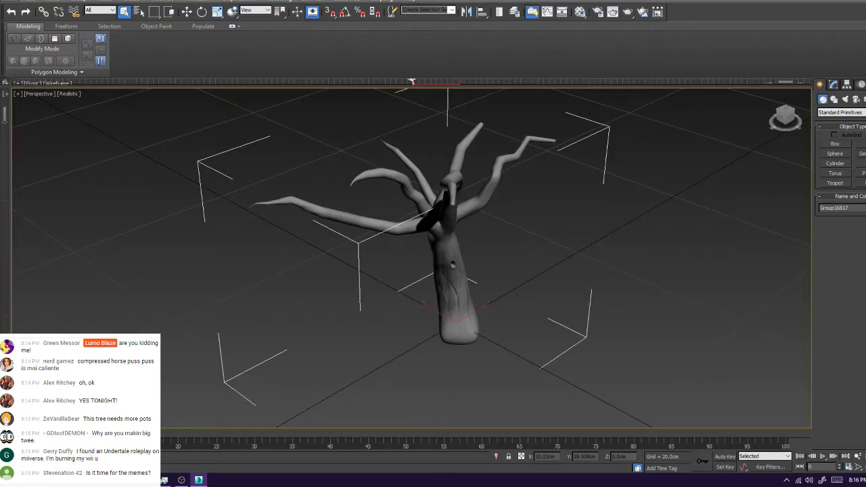
# Scale the imported tree up uniformly in two passes to about 18773%
pyautogui.scroll(-3, 348, 249)
pyautogui.keyDown('alt'); pyautogui.moveTo(412, 257); pyautogui.dragTo(467, 209, button='middle'); pyautogui.keyUp('alt')
pyautogui.scroll(-8, 412, 210)
pyautogui.keyDown('alt'); pyautogui.moveTo(412, 210); pyautogui.dragTo(379, 230, button='middle'); pyautogui.keyUp('alt')
pyautogui.press('a')
pyautogui.press('e')
pyautogui.press('r')
pyautogui.moveTo(408, 213); pyautogui.dragTo(412, 41)
pyautogui.scroll(-10, 497, 264)
pyautogui.scroll(5, 497, 264)
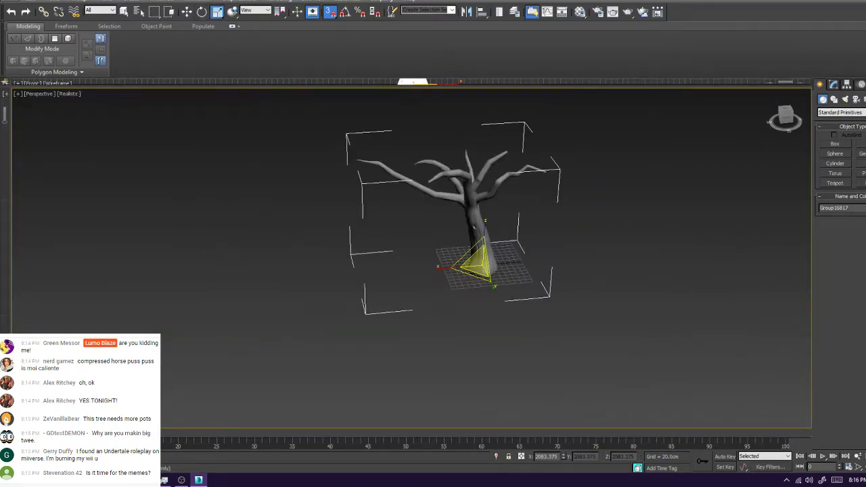
pyautogui.moveTo(476, 260); pyautogui.dragTo(476, 130)
pyautogui.scroll(-5, 530, 196)
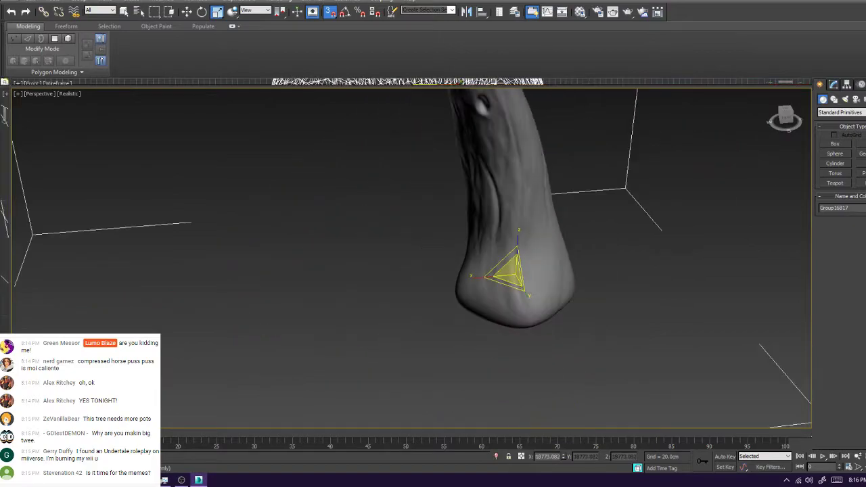
pyautogui.moveTo(531, 193); pyautogui.dragTo(288, 234, button='middle')
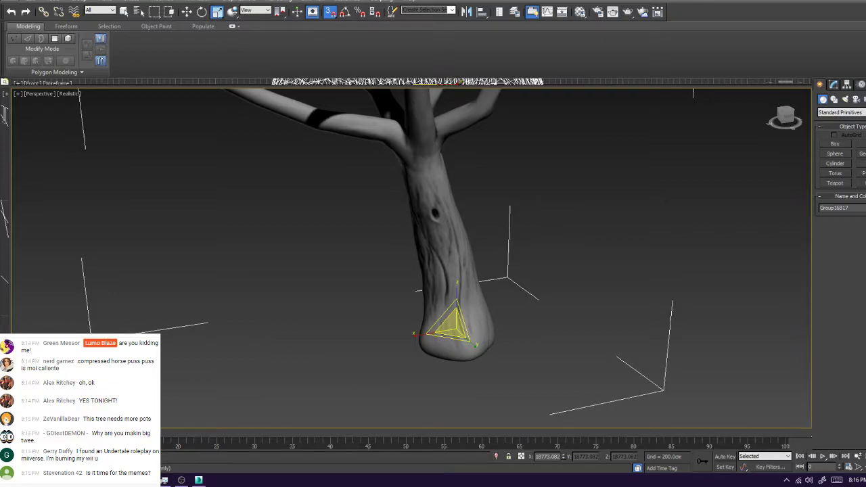
# Launch the Epic Games Launcher in the background and keep the tree selected in the scene
pyautogui.press('super')
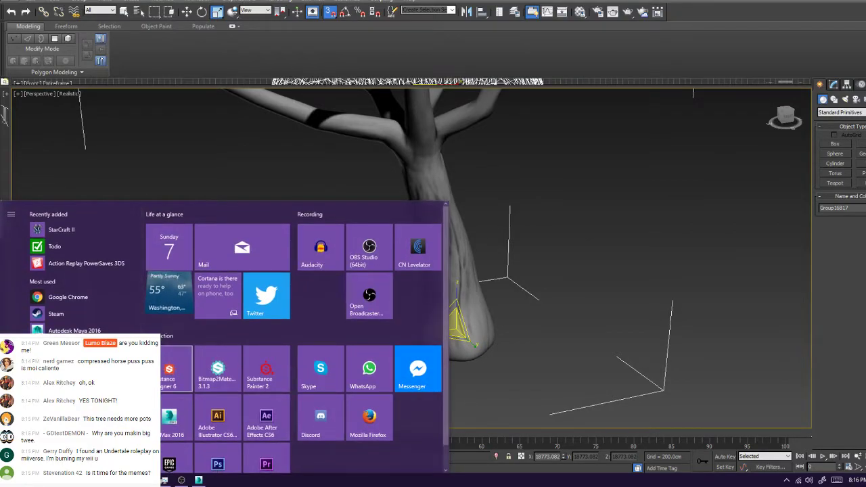
pyautogui.press('Escape')
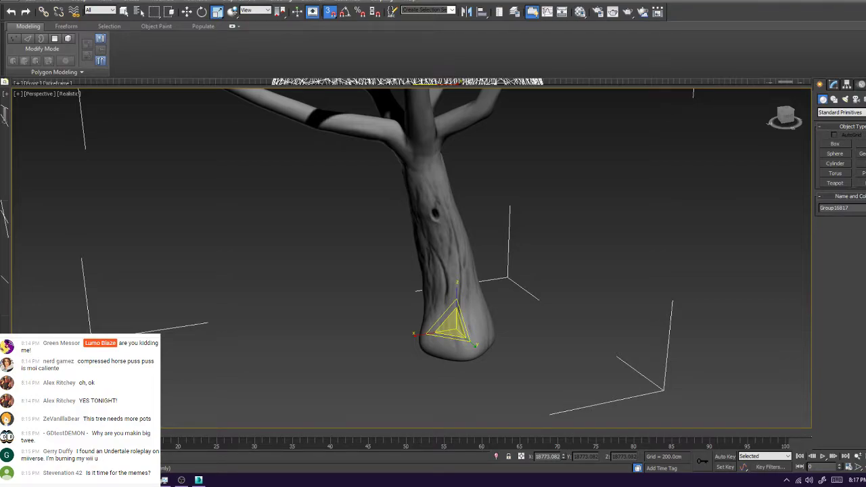
pyautogui.hotkey('ctrl', 'd')
pyautogui.moveTo(433, 257)
pyautogui.keyDown('alt'); pyautogui.mouseDown(button='middle')
pyautogui.moveTo(450, 274)
pyautogui.moveTo(420, 274)
pyautogui.moveTo(423, 227)
pyautogui.moveTo(420, 272)
pyautogui.moveTo(436, 260)
pyautogui.mouseUp(button='middle'); pyautogui.keyUp('alt')
pyautogui.hotkey('ctrl', 'z')
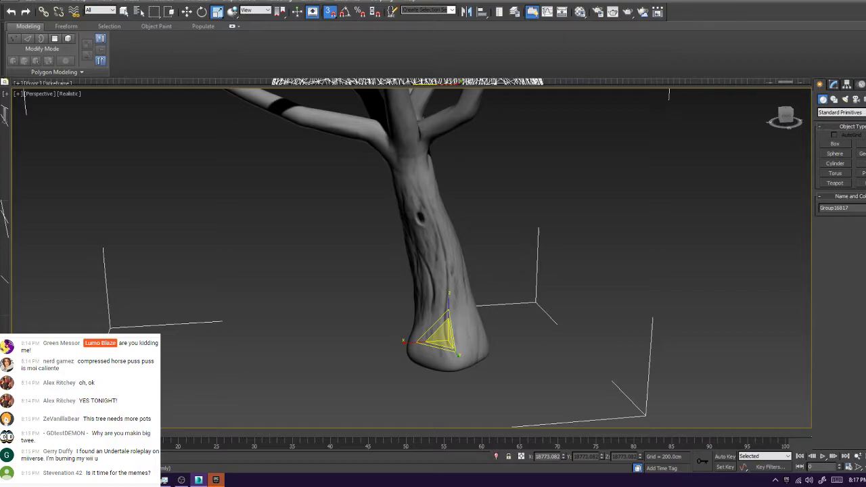
# Create a box with AutoGrid enabled over the tree's crown, drawn from the top view
pyautogui.click(834, 85)
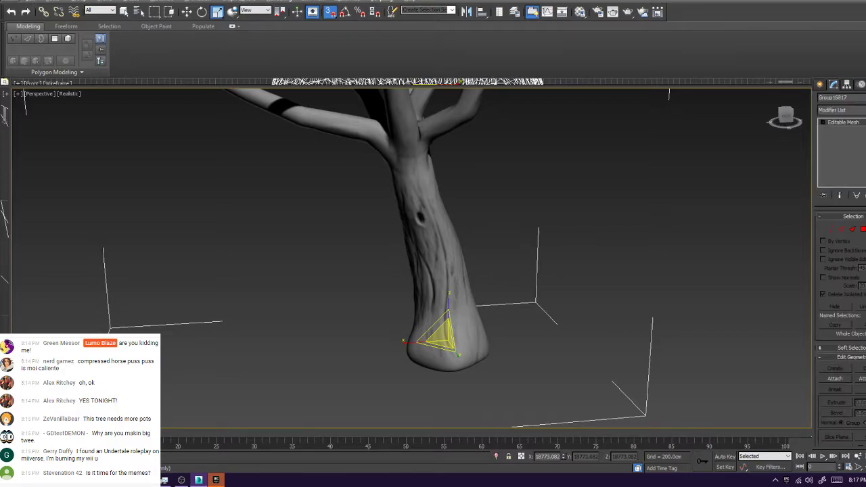
pyautogui.keyDown('alt'); pyautogui.moveTo(434, 203); pyautogui.dragTo(440, 277, button='middle'); pyautogui.keyUp('alt')
pyautogui.click(786, 114)
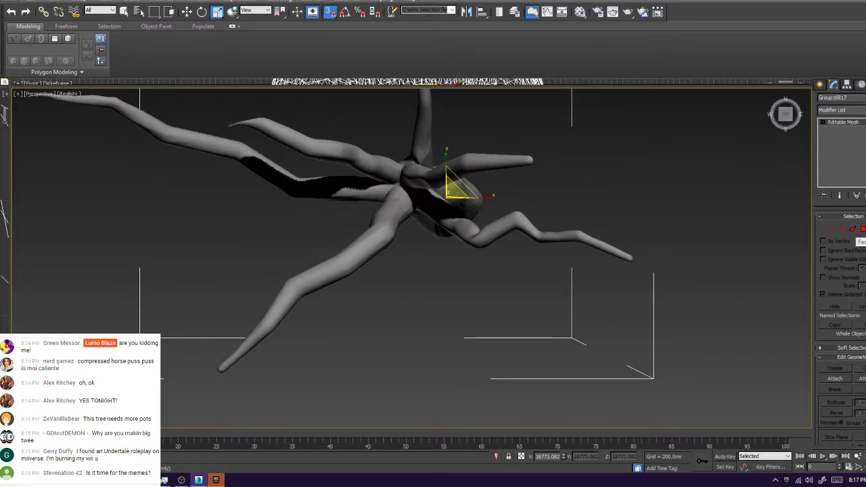
pyautogui.click(820, 85)
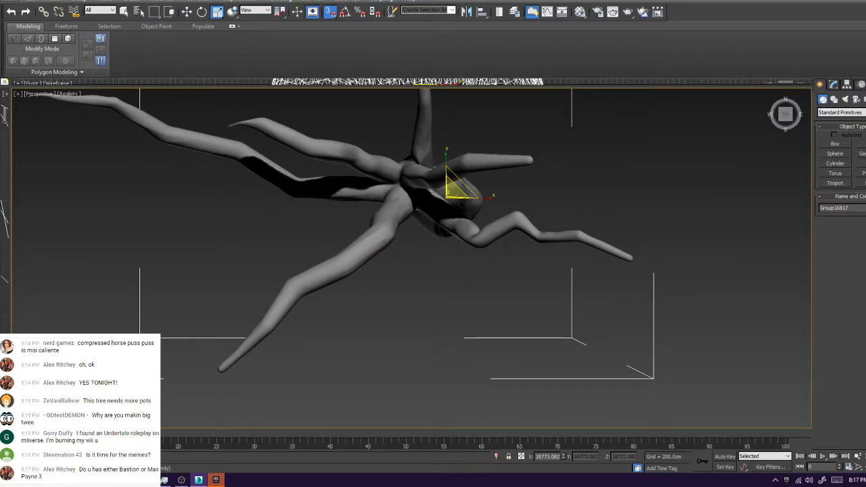
pyautogui.click(835, 144)
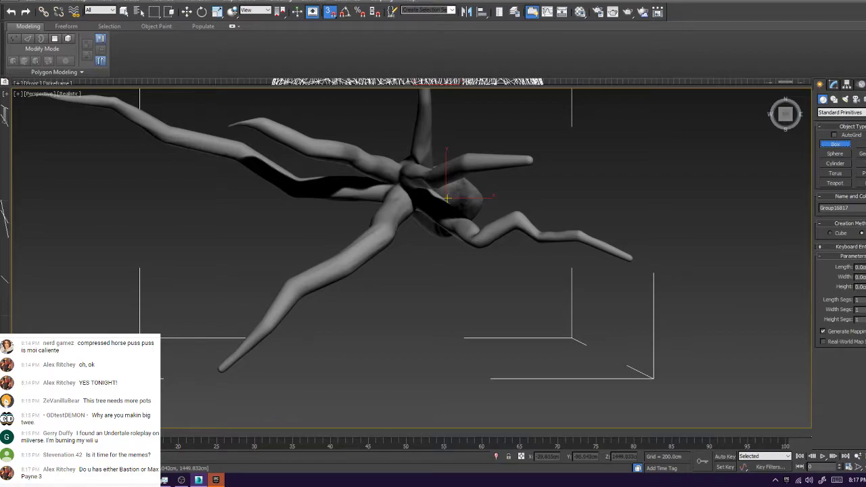
pyautogui.click(835, 135)
pyautogui.moveTo(446, 196); pyautogui.dragTo(483, 162)
pyautogui.click(540, 200)
# Switch the Perspective viewport to an orthographic view of the tree and box
pyautogui.keyDown('alt'); pyautogui.moveTo(543, 210); pyautogui.dragTo(543, 122, button='middle'); pyautogui.keyUp('alt')
pyautogui.press('w')
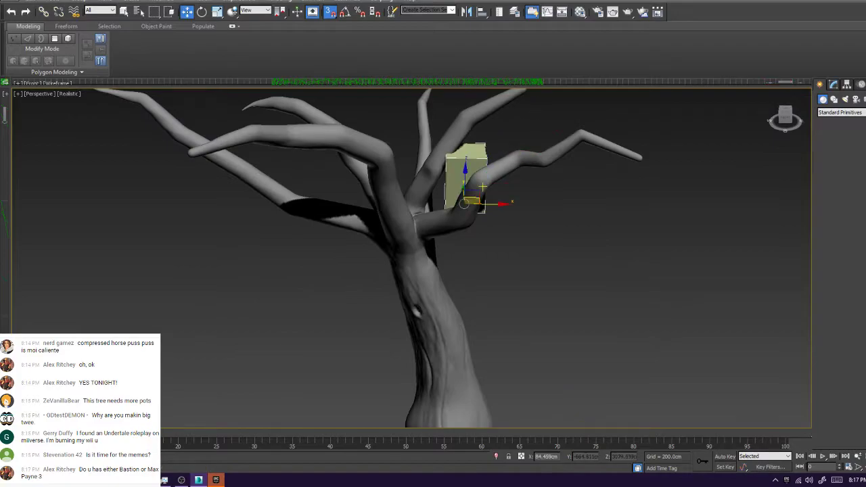
pyautogui.scroll(-3, 491, 199)
pyautogui.click(414, 208)
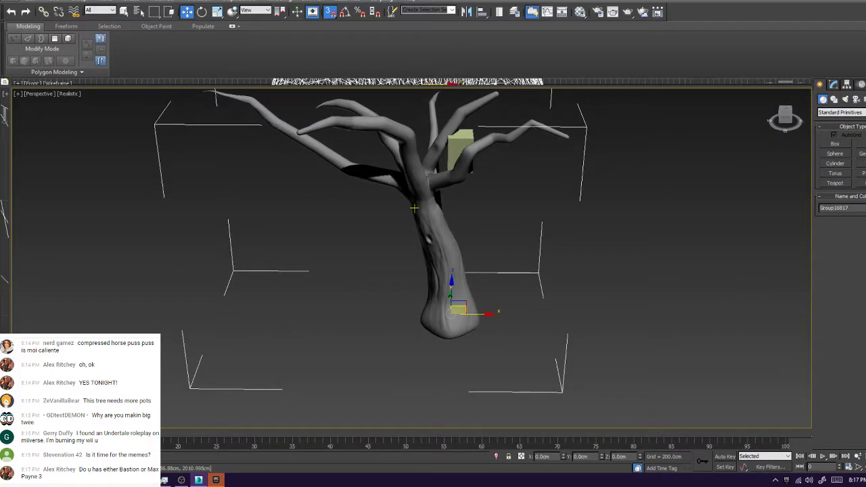
pyautogui.click(68, 93)
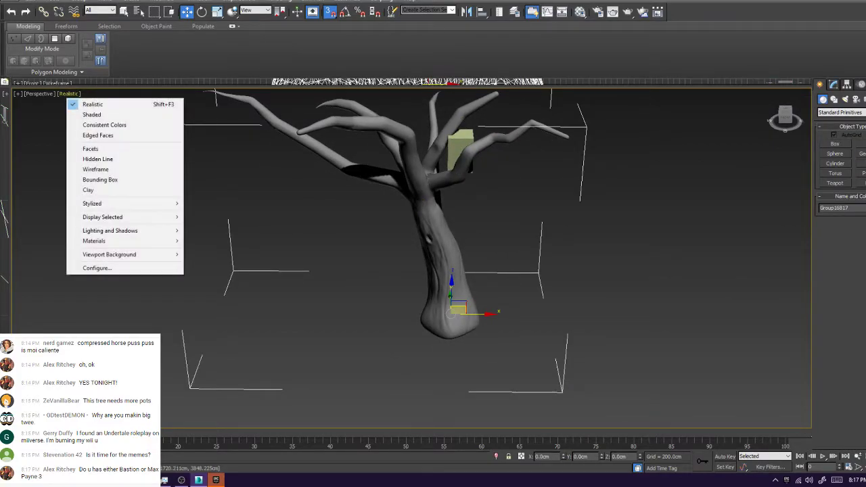
pyautogui.click(39, 93)
pyautogui.click(68, 138)
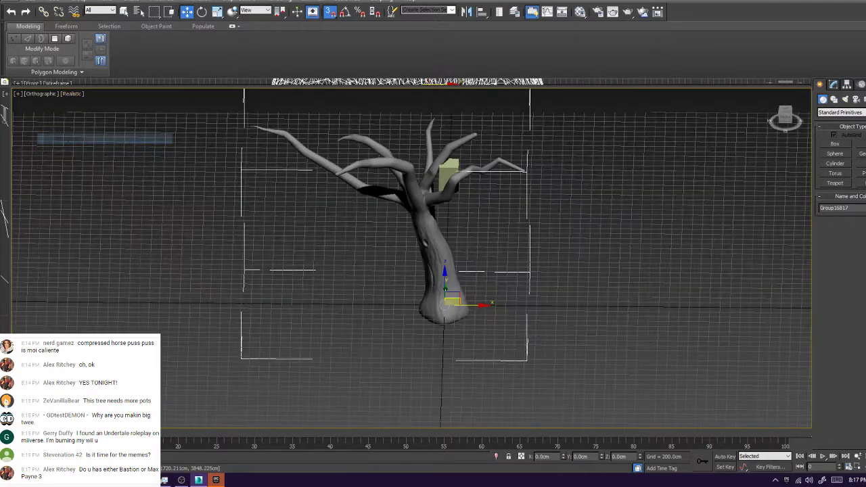
pyautogui.keyDown('alt'); pyautogui.moveTo(406, 251); pyautogui.dragTo(406, 203, button='middle'); pyautogui.keyUp('alt')
# Turn off snapping and move the box down to the trunk's base and out beside it, at about X 999 cm, Z -72 cm
pyautogui.click(456, 176)
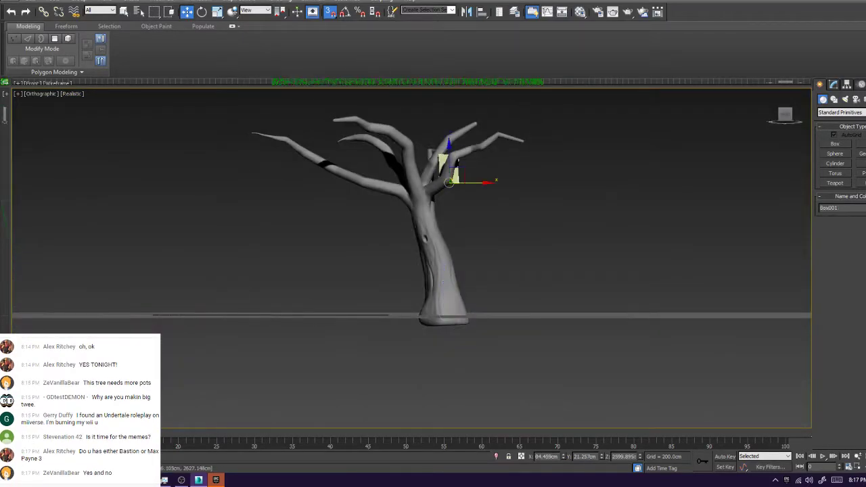
pyautogui.click(329, 12)
pyautogui.moveTo(448, 180); pyautogui.dragTo(449, 301)
pyautogui.scroll(5, 455, 304)
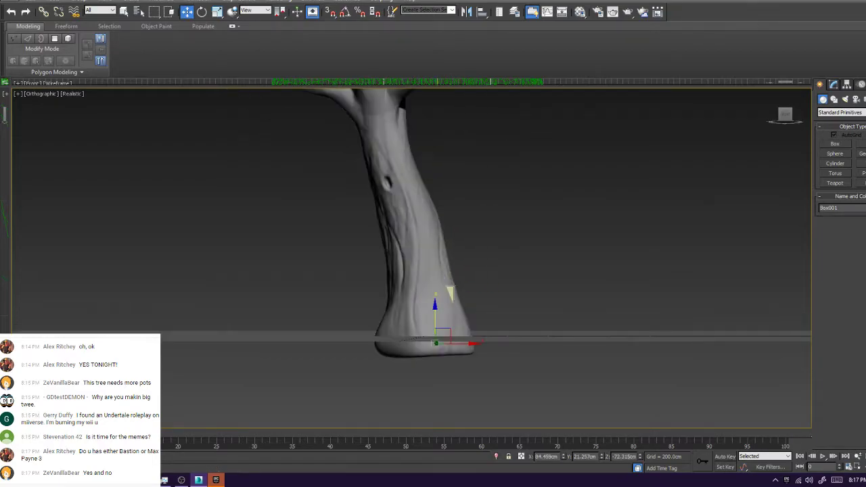
pyautogui.scroll(4, 450, 291)
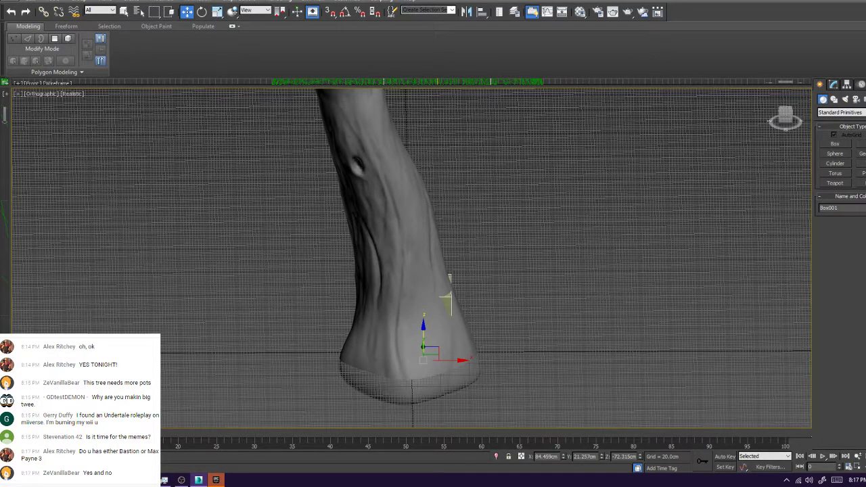
pyautogui.moveTo(439, 360); pyautogui.dragTo(572, 360)
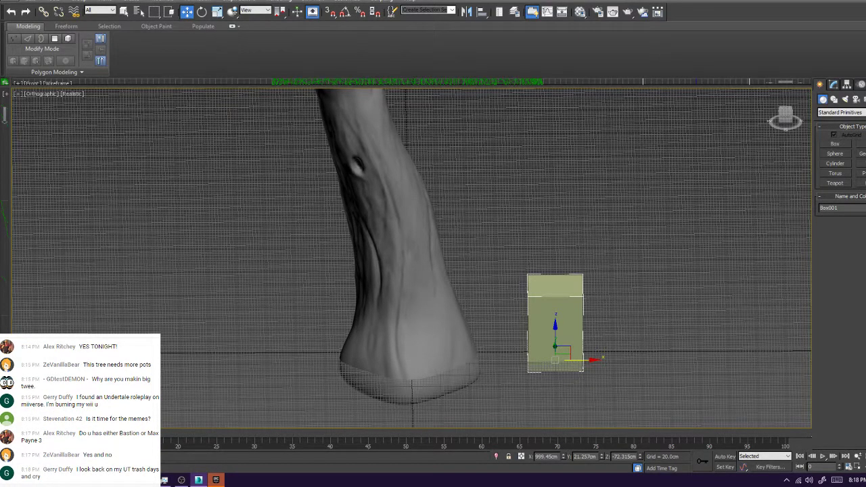
pyautogui.moveTo(411, 176); pyautogui.dragTo(409, 344, button='middle')
# Switch to the Epic Games Launcher and open the 4.16 MultiplayerMonthly project from the Library
pyautogui.click(216, 480)
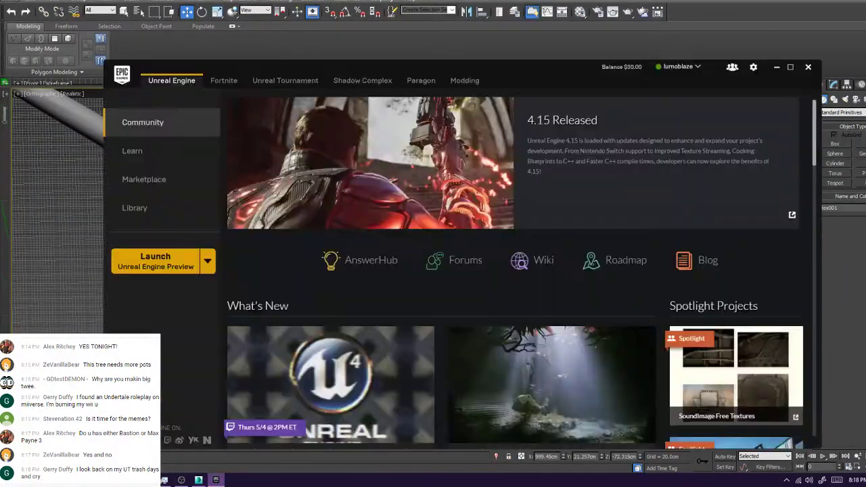
pyautogui.click(136, 208)
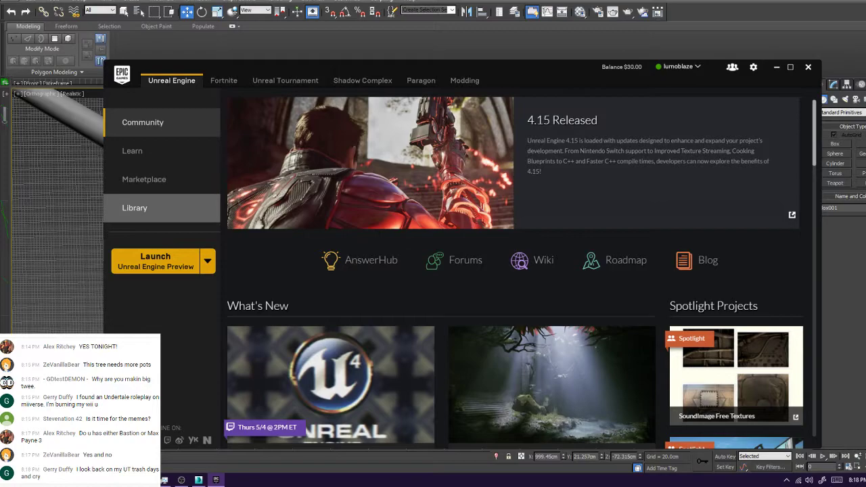
pyautogui.scroll(-2, 677, 332)
pyautogui.doubleClick(699, 325)
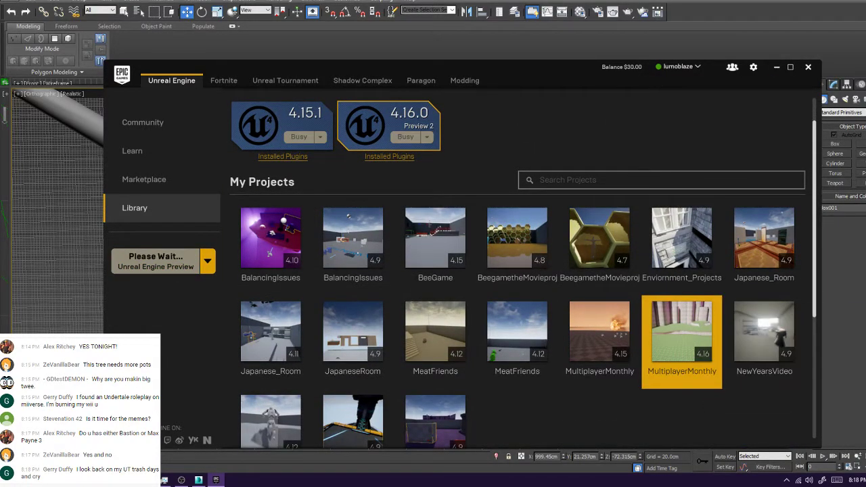
# Switch back to 3ds Max and raise the tree group in the front view to about Z 148 cm
pyautogui.click(777, 67)
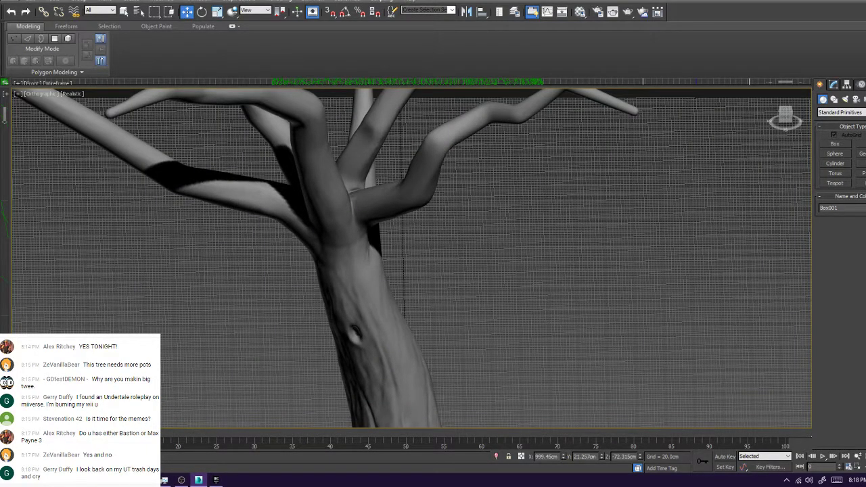
pyautogui.scroll(-4, 614, 250)
pyautogui.scroll(2, 609, 305)
pyautogui.keyDown('alt'); pyautogui.moveTo(609, 304); pyautogui.dragTo(626, 268, button='middle'); pyautogui.keyUp('alt')
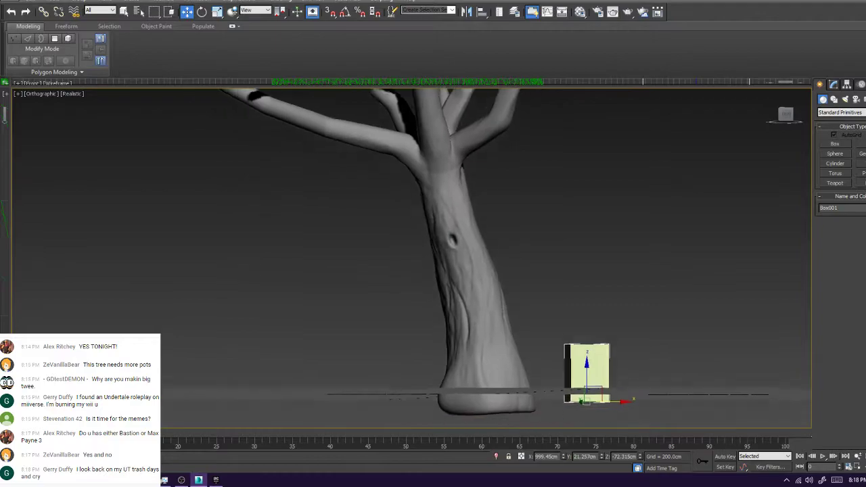
pyautogui.scroll(2, 564, 356)
pyautogui.click(450, 332)
pyautogui.moveTo(450, 331); pyautogui.dragTo(467, 257, button='middle')
pyautogui.click(785, 113)
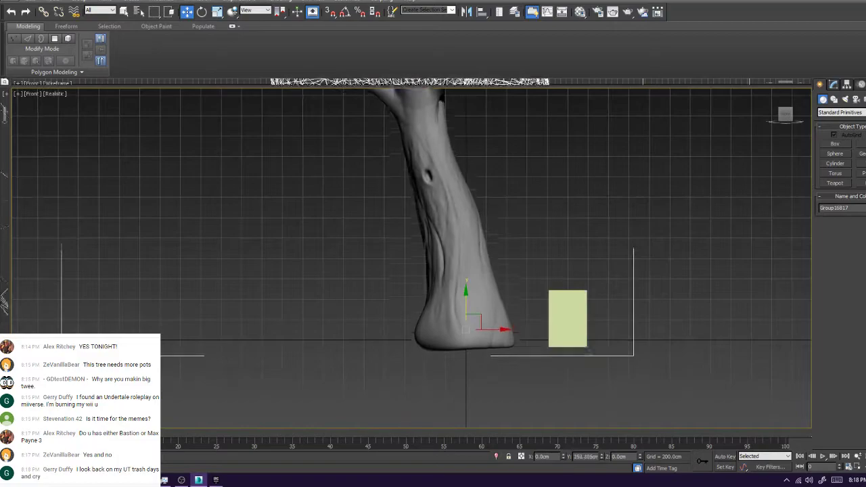
pyautogui.moveTo(466, 302)
pyautogui.mouseDown()
pyautogui.moveTo(467, 287)
pyautogui.moveTo(467, 298)
pyautogui.mouseUp()
pyautogui.moveTo(472, 317)
pyautogui.keyDown('alt'); pyautogui.mouseDown(button='middle')
pyautogui.moveTo(479, 328)
pyautogui.moveTo(467, 322)
pyautogui.mouseUp(button='middle'); pyautogui.keyUp('alt')
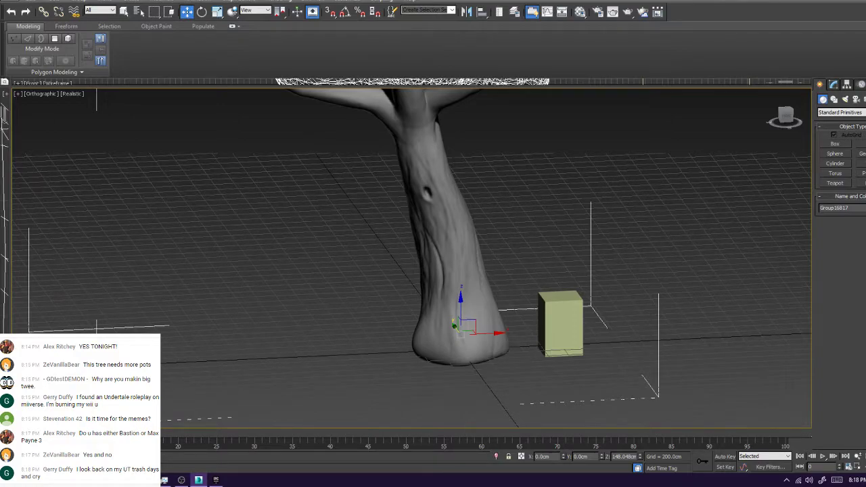
# Add an Edit Poly modifier to the reference box and delete all of its polygons
pyautogui.click(562, 326)
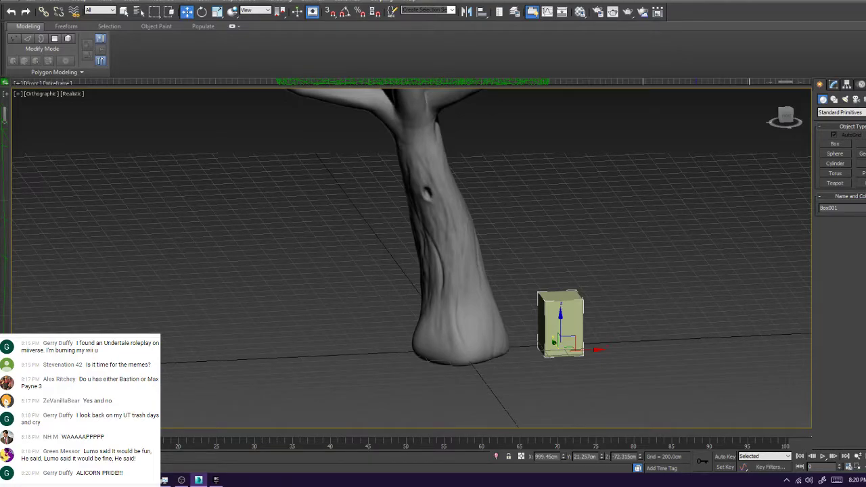
pyautogui.moveTo(434, 257); pyautogui.dragTo(467, 252, button='middle')
pyautogui.scroll(3, 433, 277)
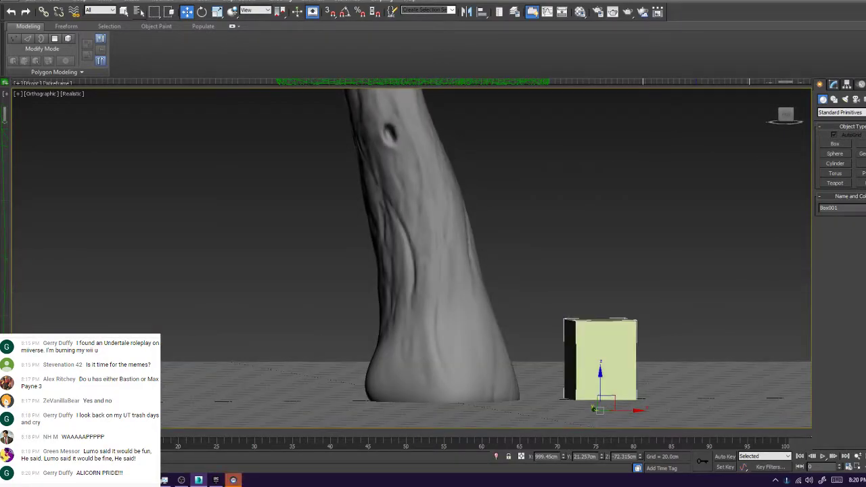
pyautogui.click(834, 85)
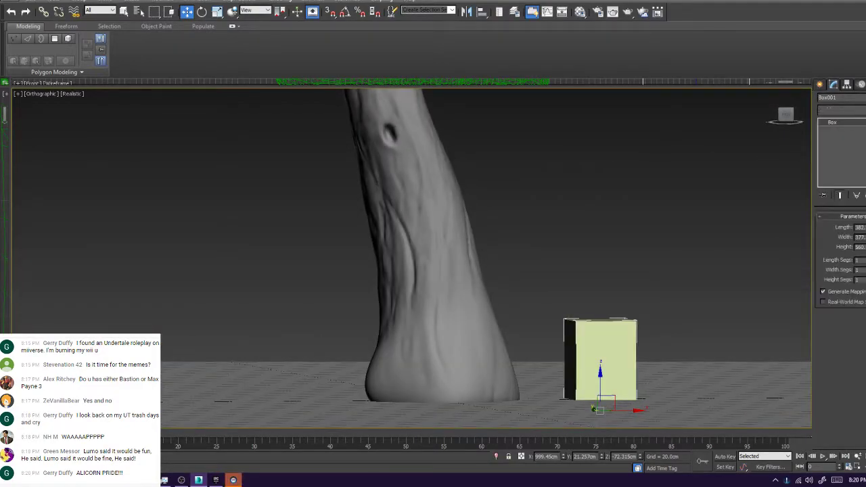
pyautogui.click(842, 110)
pyautogui.click(835, 121)
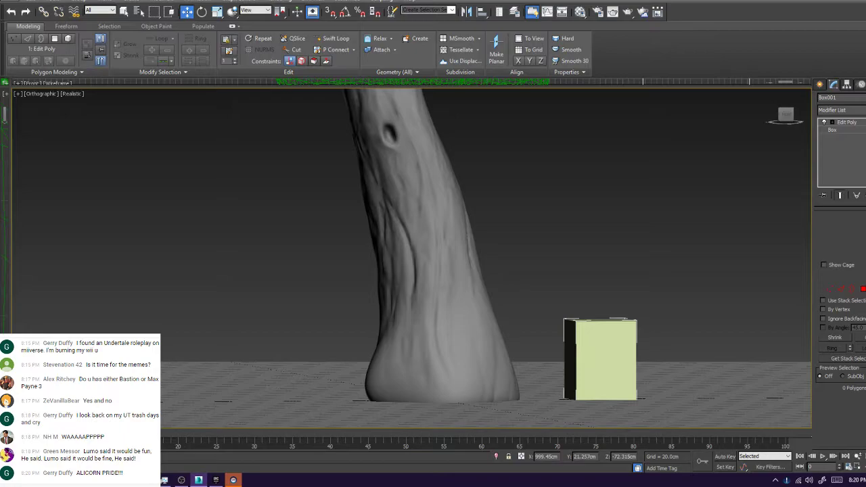
pyautogui.hotkey('ctrl', 'a')
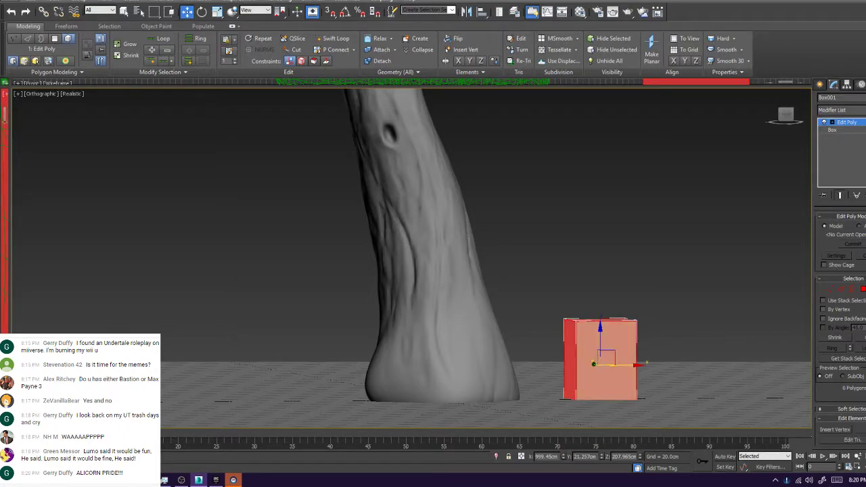
pyautogui.press('Delete')
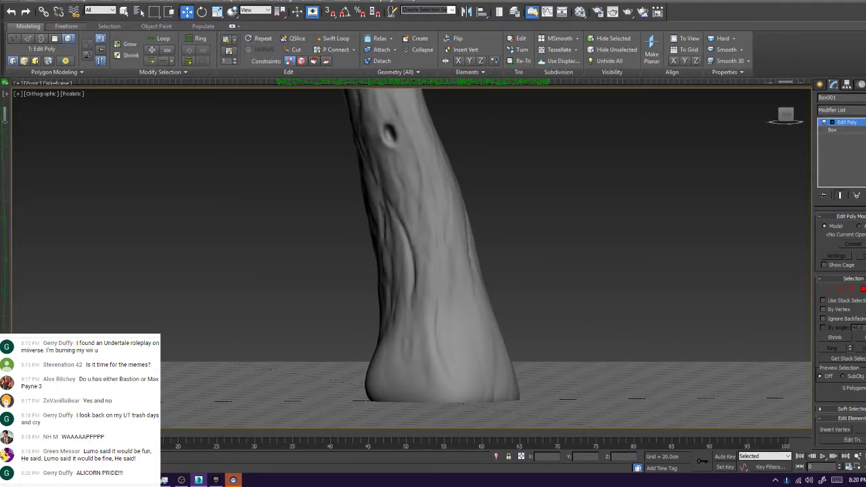
# Set the Freeform PolyDraw target to Surface and pick the tree group as the surface to draw on
pyautogui.click(66, 26)
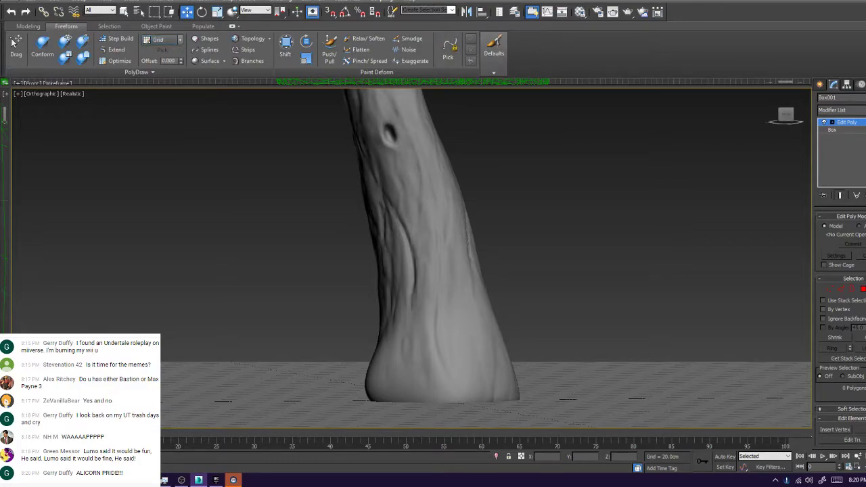
pyautogui.click(180, 40)
pyautogui.click(154, 62)
pyautogui.click(162, 50)
pyautogui.click(405, 176)
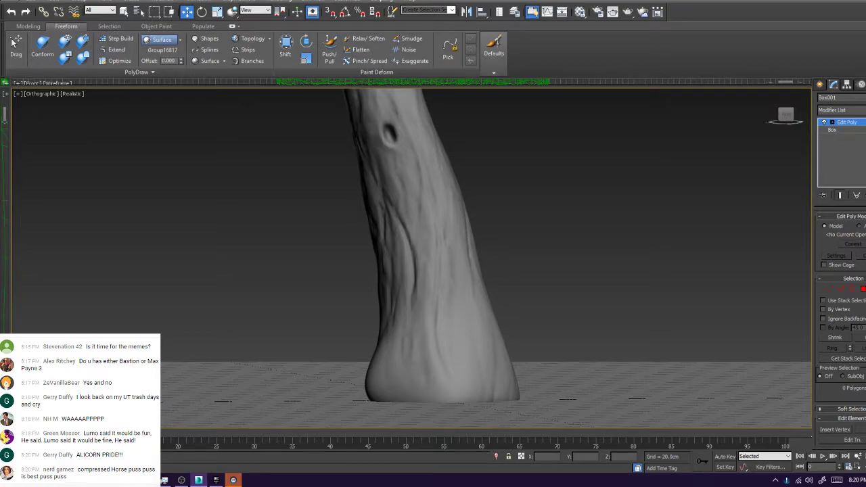
pyautogui.moveTo(433, 244); pyautogui.dragTo(435, 265, button='middle')
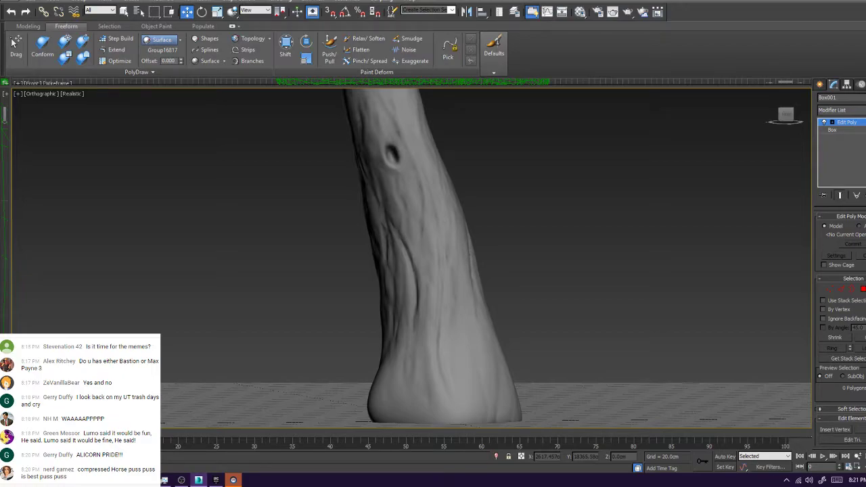
pyautogui.keyDown('alt'); pyautogui.moveTo(420, 230); pyautogui.dragTo(379, 175, button='middle'); pyautogui.keyUp('alt')
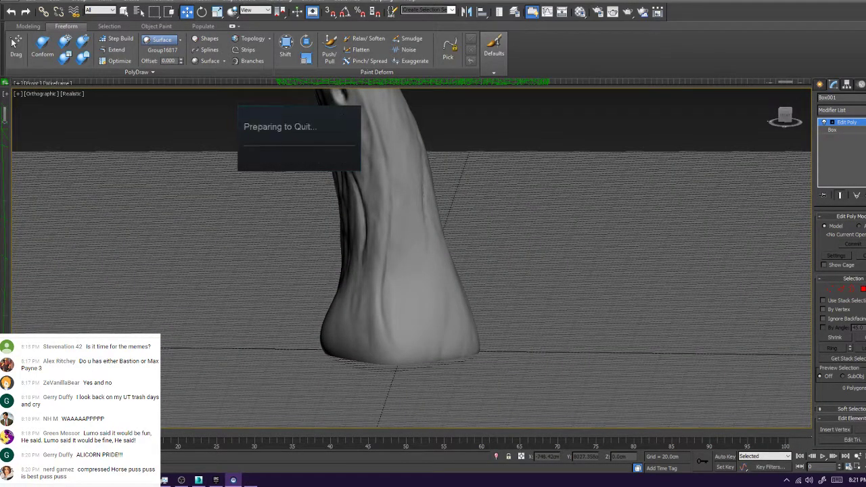
pyautogui.moveTo(379, 174); pyautogui.dragTo(234, 229, button='middle')
pyautogui.scroll(2, 411, 258)
pyautogui.scroll(-5, 411, 258)
pyautogui.scroll(3, 410, 245)
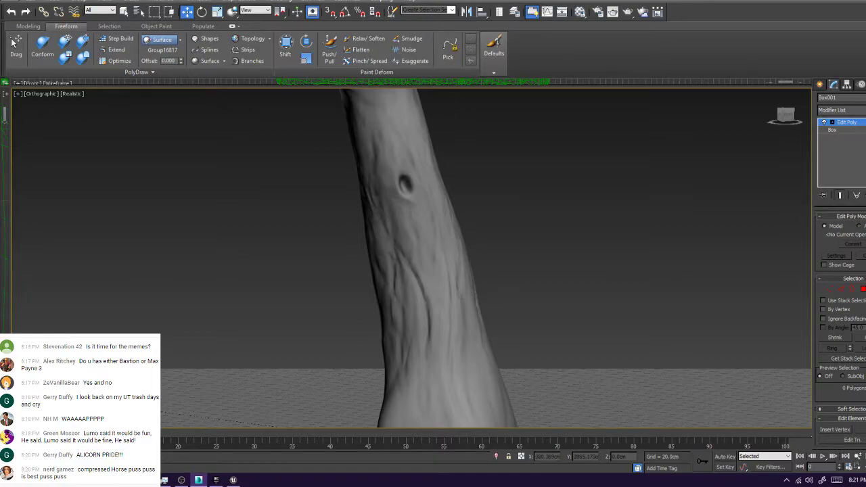
# Switch to Discord, open a contact's direct messages and play the linked webm video in the browser
pyautogui.hotkey('alt', 'Tab')
pyautogui.click(15, 14)
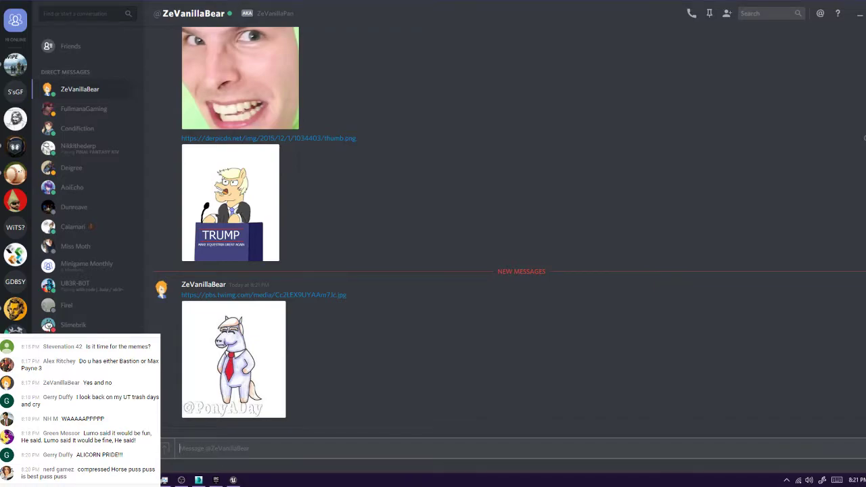
pyautogui.scroll(1, 506, 227)
pyautogui.click(71, 168)
pyautogui.scroll(5, 508, 237)
pyautogui.scroll(5, 345, 230)
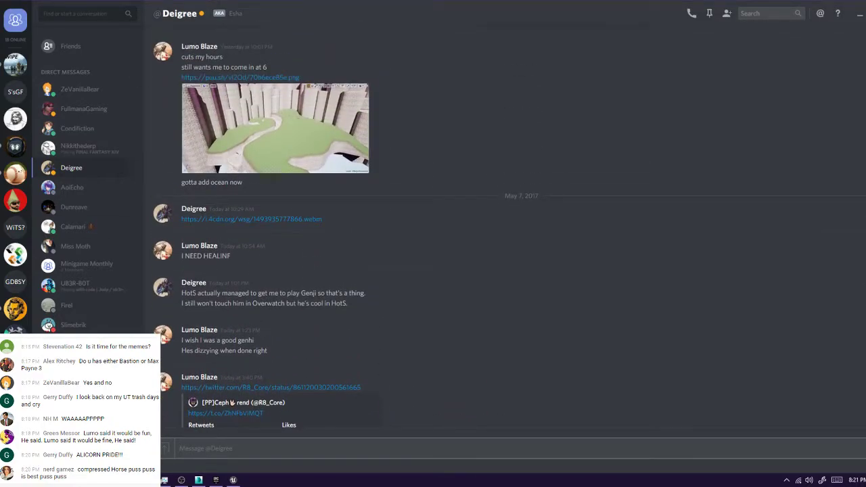
pyautogui.click(251, 219)
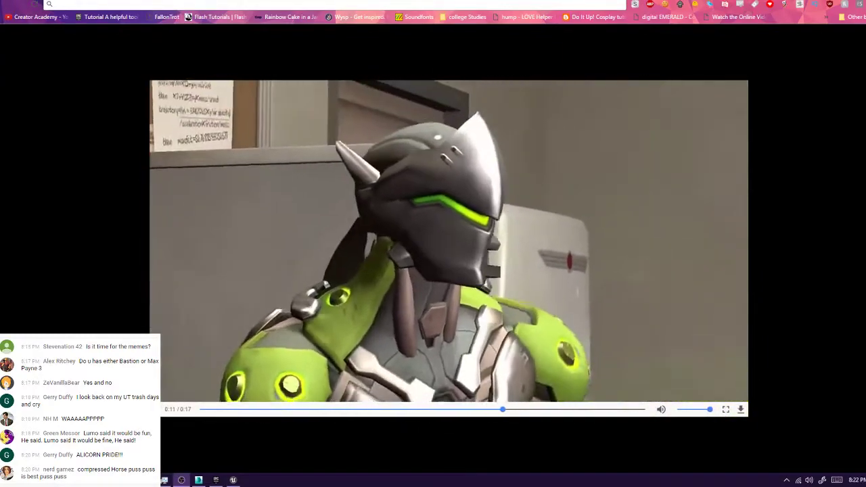
pyautogui.moveTo(359, 409); pyautogui.dragTo(200, 409)
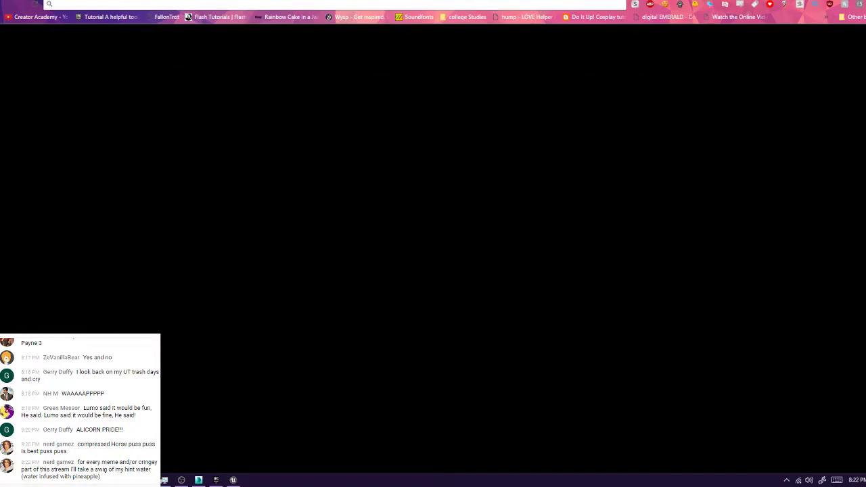
pyautogui.click(182, 479)
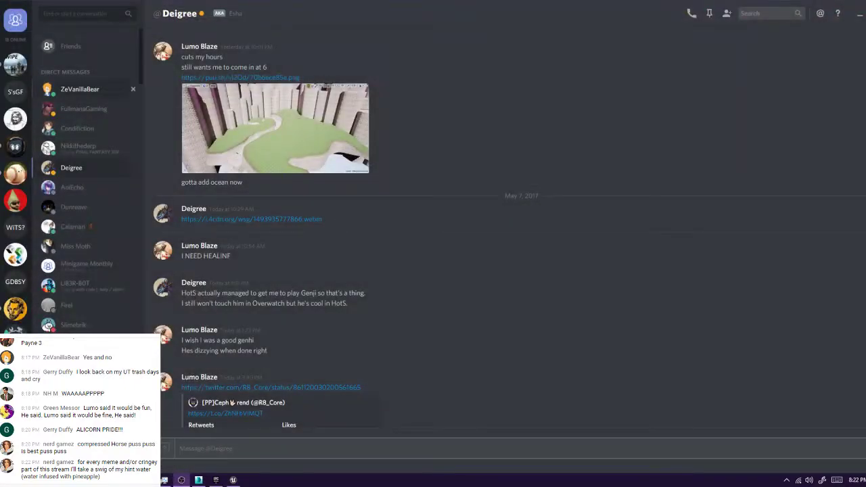
pyautogui.click(80, 89)
pyautogui.write('https://i.4cdn.org/wsg/1493935777866.webm')
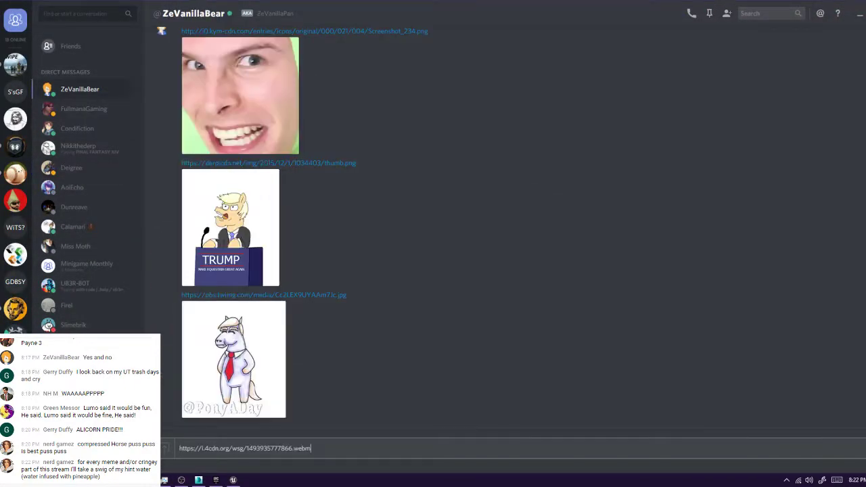
pyautogui.press('Return')
# Switch back to 3ds Max and activate Step Build for drawing polygons on the tree
pyautogui.click(198, 480)
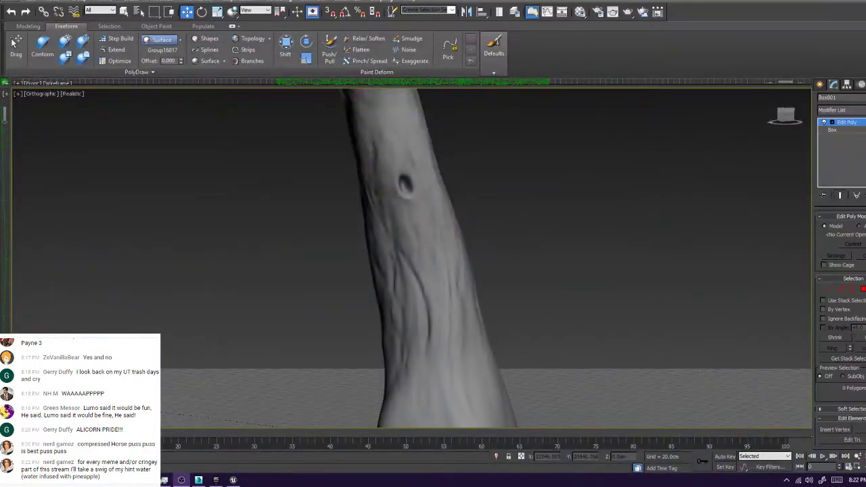
pyautogui.keyDown('alt'); pyautogui.moveTo(433, 258); pyautogui.dragTo(423, 287, button='middle'); pyautogui.keyUp('alt')
pyautogui.click(117, 39)
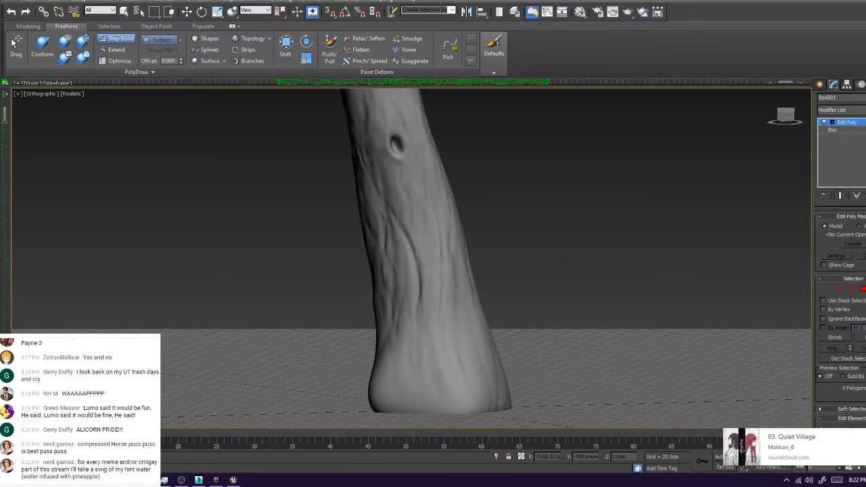
pyautogui.click(165, 480)
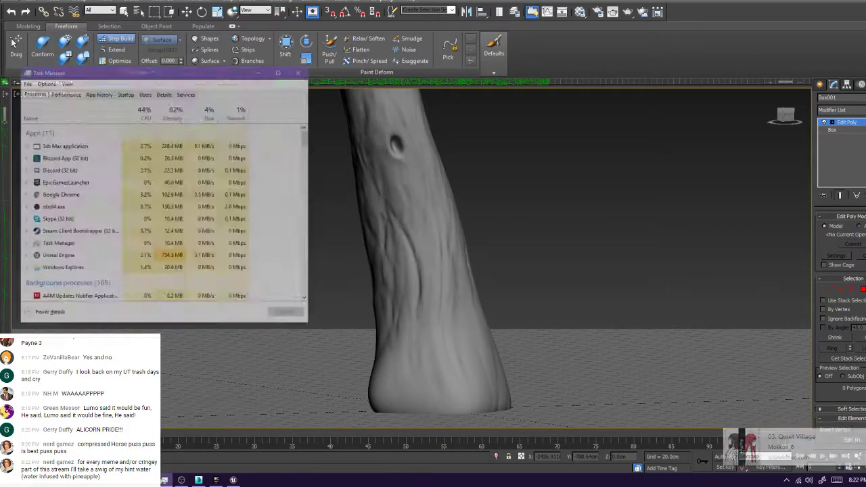
pyautogui.click(165, 480)
# Try placing Step Build vertices on the lower trunk and filling them with a polygon, and undo the attempt
pyautogui.moveTo(434, 271); pyautogui.dragTo(430, 277, button='middle')
pyautogui.scroll(2, 412, 258)
pyautogui.moveTo(433, 325); pyautogui.dragTo(391, 175, button='middle')
pyautogui.scroll(2, 411, 258)
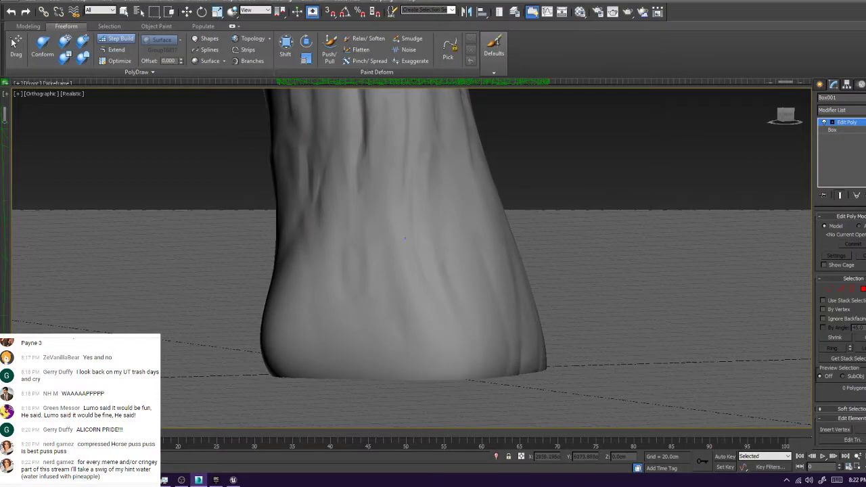
pyautogui.keyDown('alt'); pyautogui.moveTo(425, 238); pyautogui.dragTo(417, 236, button='middle'); pyautogui.keyUp('alt')
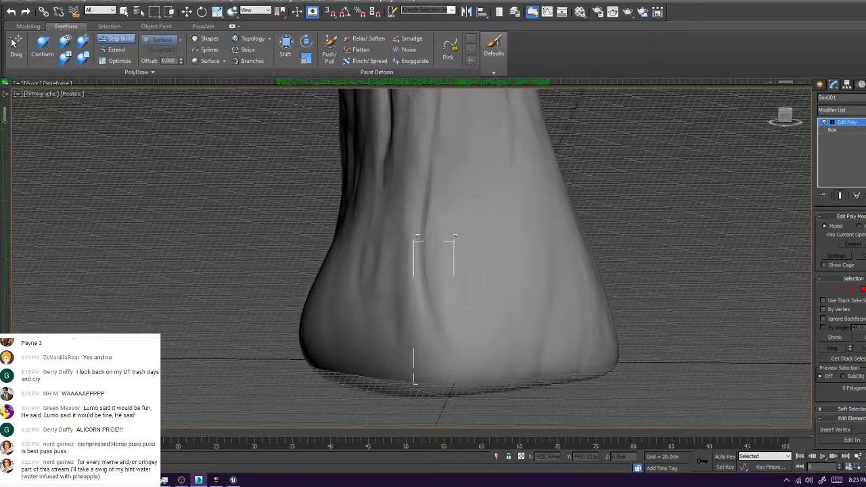
pyautogui.moveTo(433, 223); pyautogui.dragTo(436, 291, button='middle')
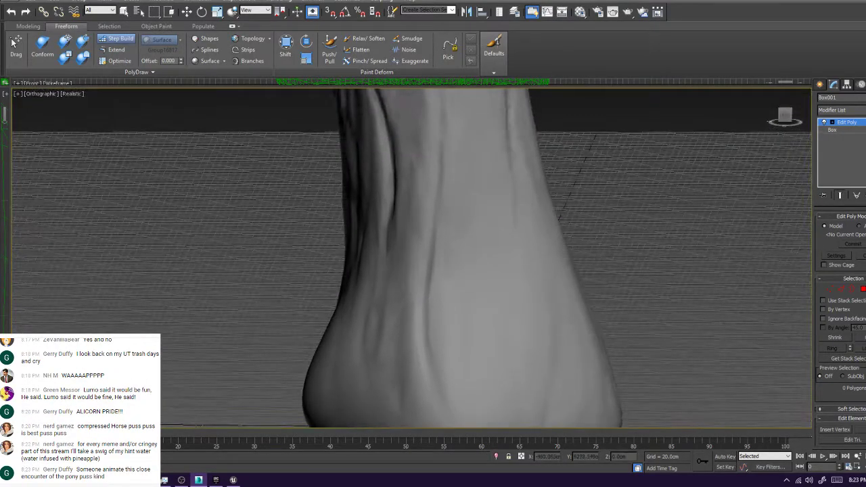
pyautogui.click(478, 147)
pyautogui.click(487, 181)
pyautogui.keyDown('shift'); pyautogui.click(469, 164); pyautogui.keyUp('shift')
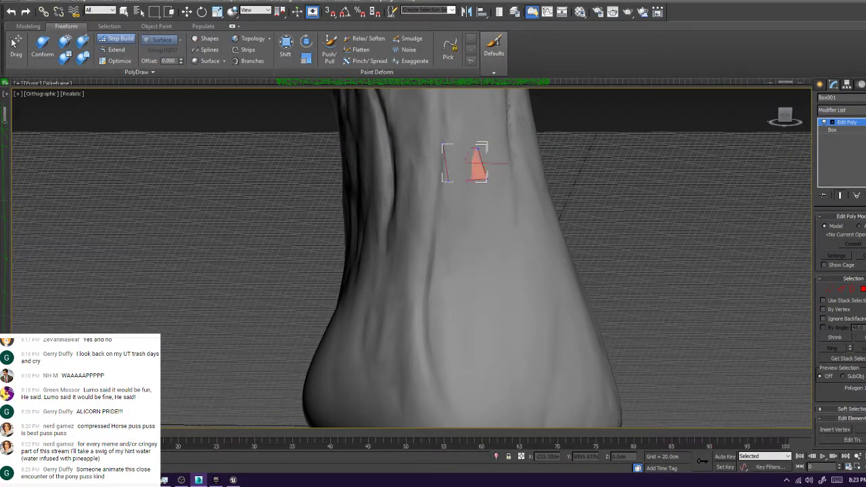
pyautogui.hotkey('ctrl', 'z')
pyautogui.hotkey('ctrl', 'z')
pyautogui.hotkey('ctrl', 'z')
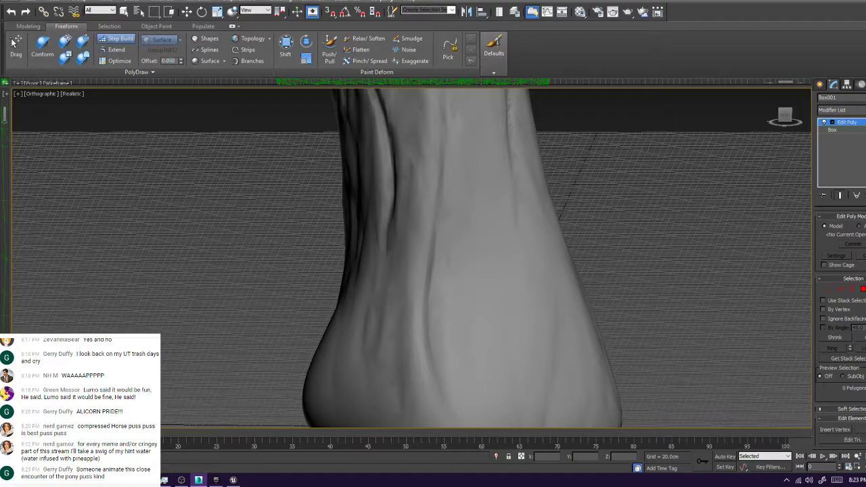
# With a surface offset of 0.050, try building a polygon at the trunk's base and adjusting its vertices
pyautogui.moveTo(433, 284); pyautogui.dragTo(425, 194, button='middle')
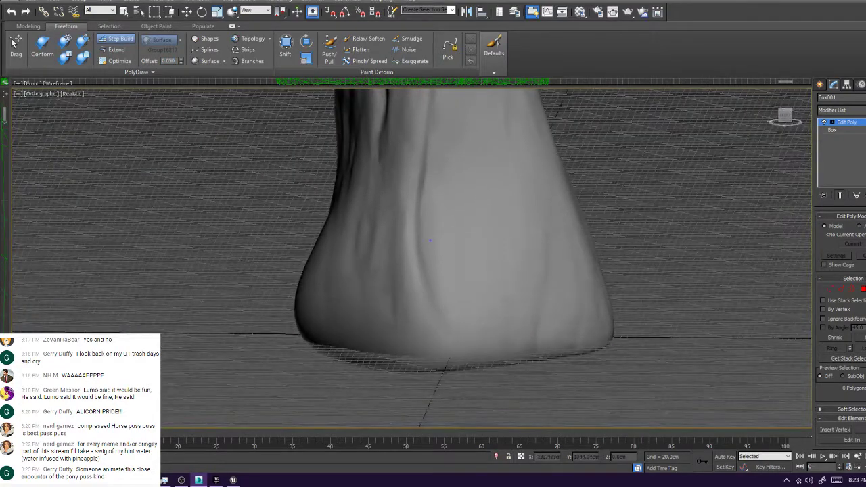
pyautogui.click(506, 245)
pyautogui.keyDown('alt'); pyautogui.moveTo(506, 245); pyautogui.dragTo(474, 243, button='middle'); pyautogui.keyUp('alt')
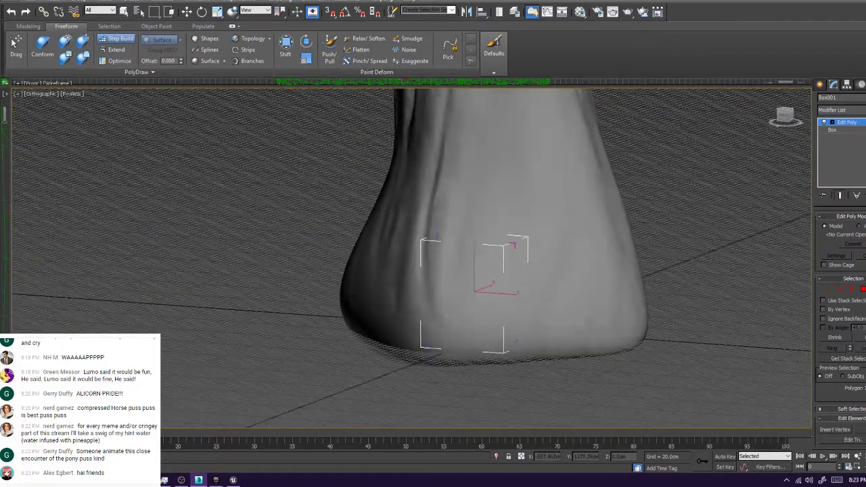
pyautogui.press('1')
pyautogui.click(502, 245)
pyautogui.moveTo(501, 246); pyautogui.dragTo(470, 238)
pyautogui.click(516, 342)
pyautogui.moveTo(516, 342); pyautogui.dragTo(464, 351)
pyautogui.click(477, 331)
# Set the surface offset to 0.100 and build a four-sided polygon from vertices placed and adjusted at the trunk's base
pyautogui.keyDown('alt'); pyautogui.moveTo(477, 331); pyautogui.dragTo(549, 308, button='middle'); pyautogui.keyUp('alt')
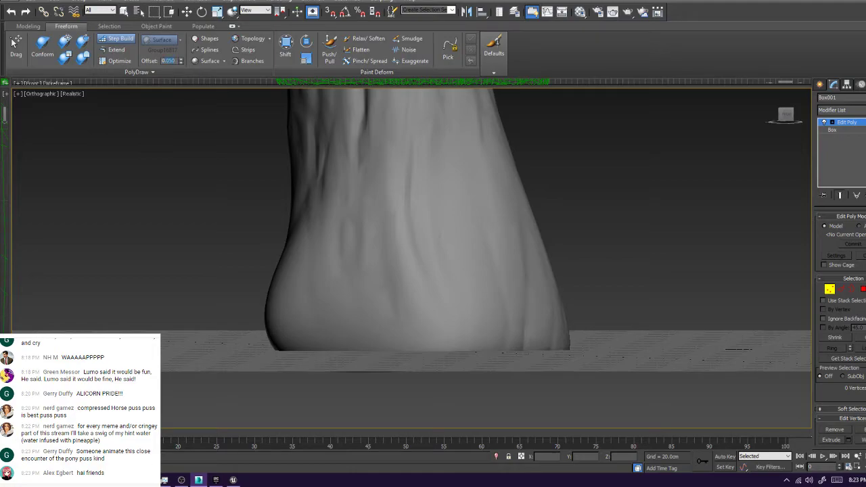
pyautogui.scroll(1, 307, 59)
pyautogui.moveTo(352, 176); pyautogui.dragTo(341, 184, button='middle')
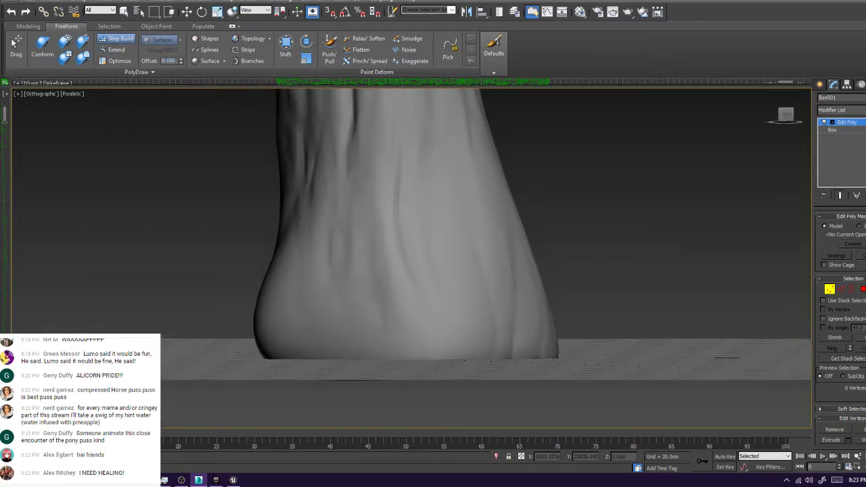
pyautogui.keyDown('alt'); pyautogui.moveTo(400, 253); pyautogui.dragTo(390, 294, button='middle'); pyautogui.keyUp('alt')
pyautogui.click(452, 295)
pyautogui.click(462, 390)
pyautogui.keyDown('ctrl'); pyautogui.keyDown('alt'); pyautogui.keyDown('shift'); pyautogui.moveTo(453, 295); pyautogui.dragTo(437, 311); pyautogui.keyUp('shift'); pyautogui.keyUp('alt'); pyautogui.keyUp('ctrl')
pyautogui.keyDown('ctrl'); pyautogui.keyDown('alt'); pyautogui.keyDown('shift'); pyautogui.moveTo(462, 391); pyautogui.dragTo(396, 408); pyautogui.keyUp('shift'); pyautogui.keyUp('alt'); pyautogui.keyUp('ctrl')
pyautogui.keyDown('alt'); pyautogui.moveTo(396, 408); pyautogui.dragTo(432, 384, button='middle'); pyautogui.keyUp('alt')
pyautogui.keyDown('ctrl'); pyautogui.keyDown('alt'); pyautogui.keyDown('shift'); pyautogui.moveTo(388, 399); pyautogui.dragTo(388, 398); pyautogui.keyUp('shift'); pyautogui.keyUp('alt'); pyautogui.keyUp('ctrl')
pyautogui.keyDown('ctrl'); pyautogui.keyDown('alt'); pyautogui.keyDown('shift'); pyautogui.moveTo(399, 294); pyautogui.dragTo(395, 295); pyautogui.keyUp('shift'); pyautogui.keyUp('alt'); pyautogui.keyUp('ctrl')
pyautogui.click(447, 317)
pyautogui.moveTo(442, 313); pyautogui.dragTo(436, 295)
pyautogui.click(452, 302)
pyautogui.scroll(2, 452, 302)
pyautogui.keyDown('alt'); pyautogui.moveTo(452, 302); pyautogui.dragTo(470, 338, button='middle'); pyautogui.keyUp('alt')
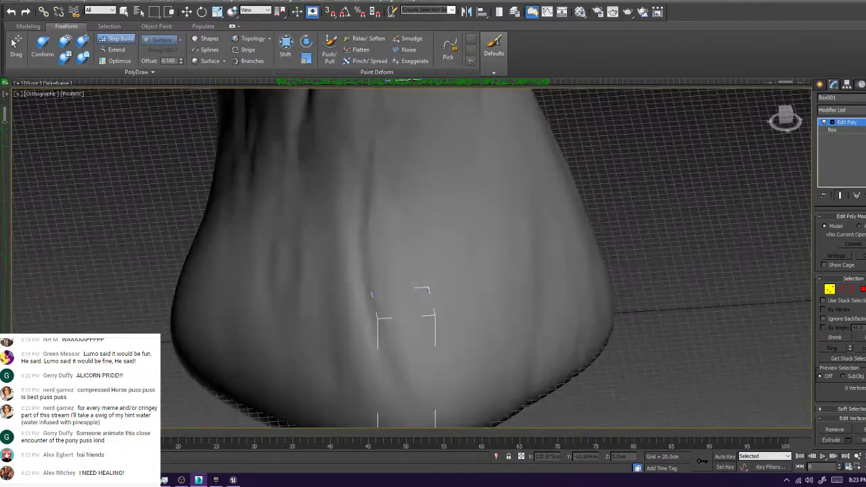
# Display the viewport in wireframe and examine the new polygon against the trunk's base
pyautogui.press('F4')
pyautogui.press('F4')
pyautogui.press('F3')
pyautogui.press('F3')
pyautogui.press('F3')
pyautogui.keyDown('alt'); pyautogui.moveTo(435, 295); pyautogui.dragTo(406, 193, button='middle'); pyautogui.keyUp('alt')
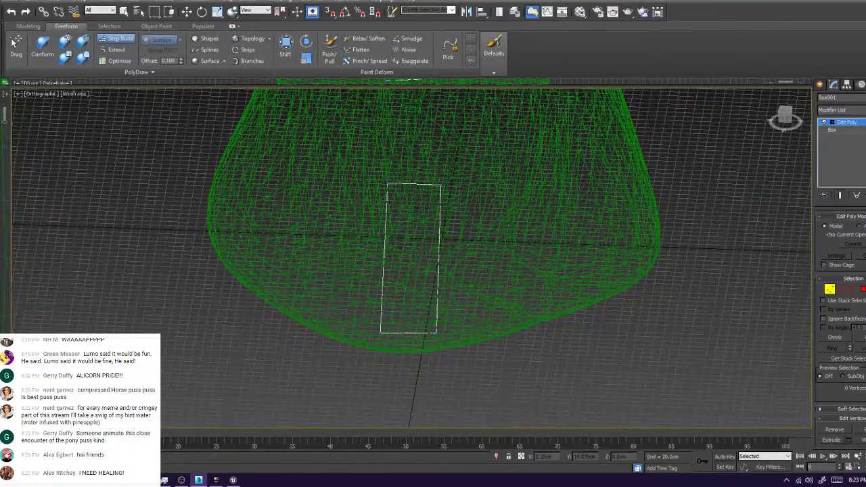
# Return the viewport to shaded display and undo the four-sided polygon at the trunk's base
pyautogui.press('F3')
pyautogui.hotkey('ctrl', 'z')
pyautogui.hotkey('ctrl', 'z')
pyautogui.hotkey('ctrl', 'z')
pyautogui.hotkey('ctrl', 'z')
pyautogui.hotkey('ctrl', 'z')
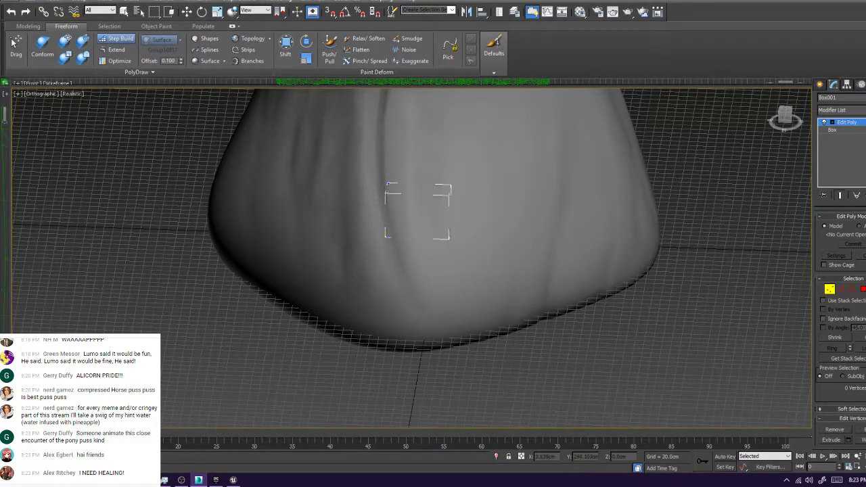
# Try moving the leftover Step Build vertices at the trunk's base closer together, and undo the changes
pyautogui.moveTo(452, 188); pyautogui.dragTo(412, 183)
pyautogui.moveTo(449, 230); pyautogui.dragTo(417, 234)
pyautogui.hotkey('ctrl', 'd')
pyautogui.moveTo(417, 234)
pyautogui.keyDown('alt'); pyautogui.mouseDown(button='middle')
pyautogui.moveTo(420, 190)
pyautogui.moveTo(418, 233)
pyautogui.mouseUp(button='middle'); pyautogui.keyUp('alt')
pyautogui.click(450, 192)
pyautogui.hotkey('ctrl', 'z')
pyautogui.hotkey('ctrl', 'z')
pyautogui.hotkey('ctrl', 'z')
# Try placing a new set of Step Build vertices lower on the trunk's base, and undo them
pyautogui.click(388, 264)
pyautogui.keyDown('ctrl'); pyautogui.click(423, 269); pyautogui.keyUp('ctrl')
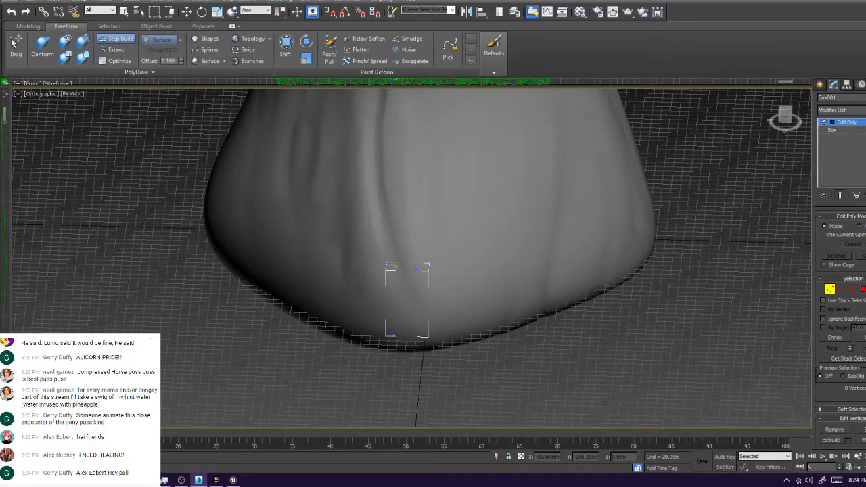
pyautogui.hotkey('ctrl', 'z')
pyautogui.keyDown('ctrl'); pyautogui.click(419, 337); pyautogui.keyUp('ctrl')
pyautogui.keyDown('alt'); pyautogui.moveTo(413, 318); pyautogui.dragTo(497, 281, button='middle'); pyautogui.keyUp('alt')
pyautogui.hotkey('ctrl', 'z')
pyautogui.hotkey('ctrl', 'z')
pyautogui.hotkey('ctrl', 'z')
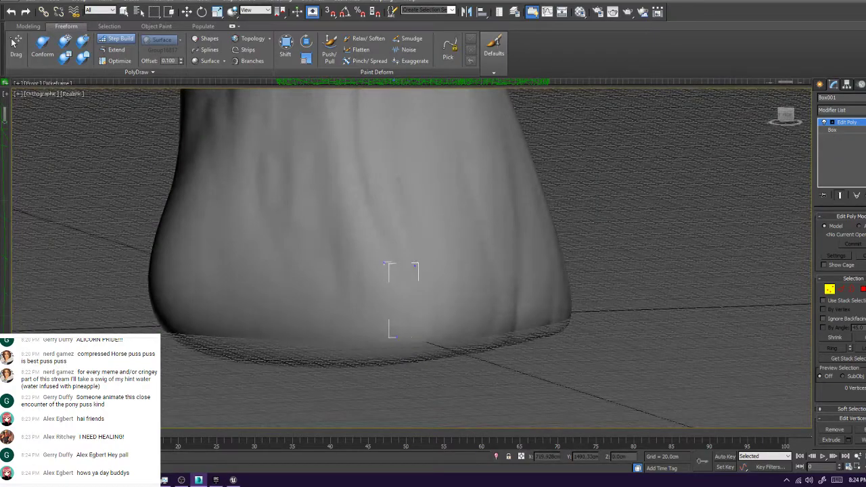
# Try filling a polygon between fresh vertices on the trunk from another angle, and undo the attempt
pyautogui.keyDown('alt'); pyautogui.moveTo(433, 298); pyautogui.dragTo(395, 315, button='middle'); pyautogui.keyUp('alt')
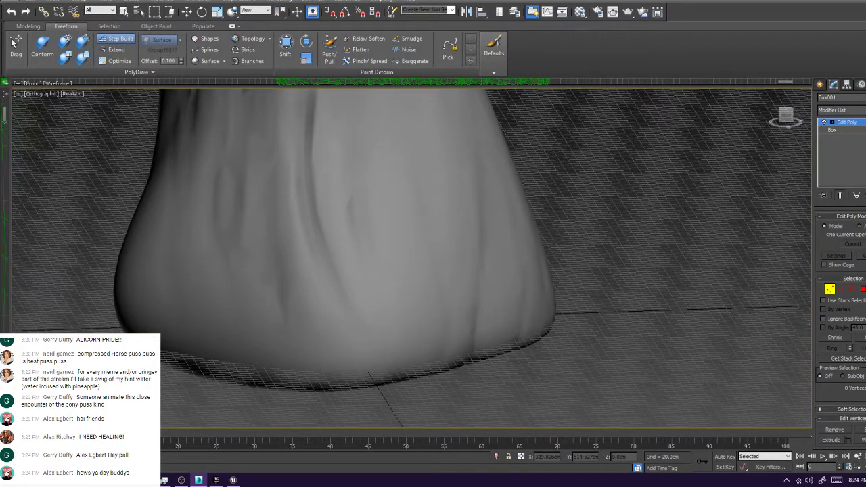
pyautogui.scroll(-4, 398, 258)
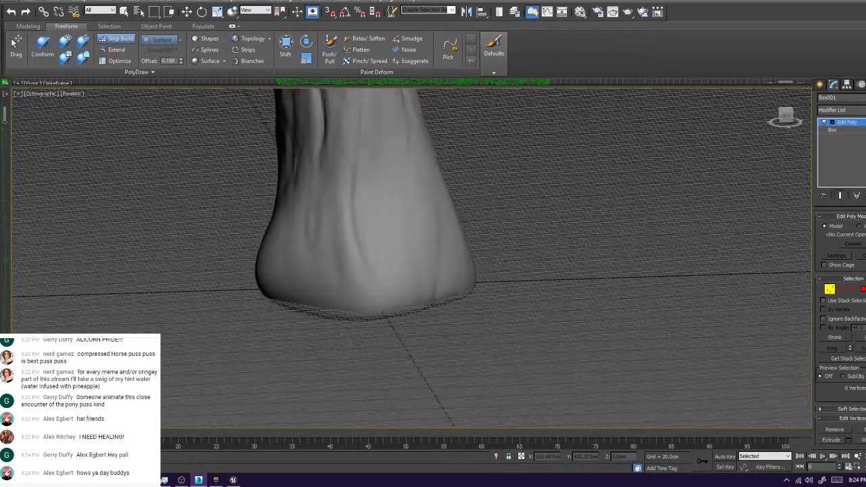
pyautogui.scroll(4, 386, 221)
pyautogui.click(405, 170)
pyautogui.click(410, 209)
pyautogui.keyDown('shift'); pyautogui.click(398, 189); pyautogui.keyUp('shift')
pyautogui.keyDown('alt'); pyautogui.moveTo(401, 193); pyautogui.dragTo(443, 184, button='middle'); pyautogui.keyUp('alt')
pyautogui.hotkey('ctrl', 'z')
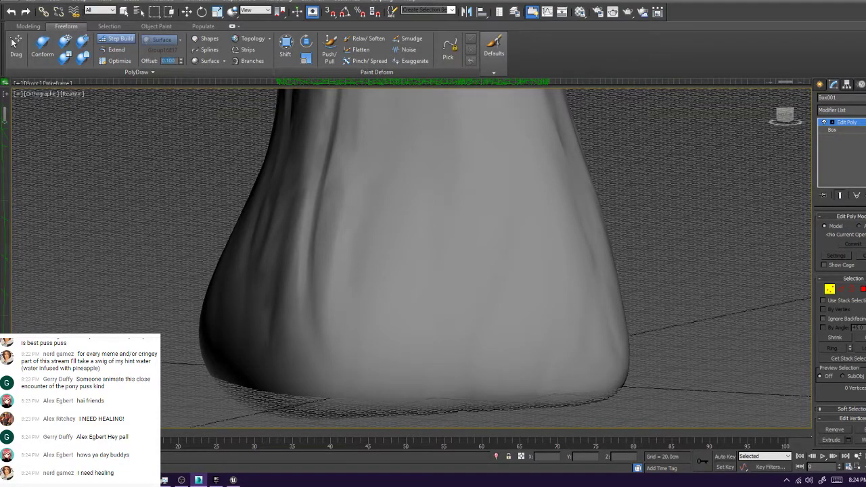
# Examine the trunk in wireframe from base to upper section for stray vertices, and restore shaded display
pyautogui.moveTo(433, 210); pyautogui.dragTo(444, 261, button='middle')
pyautogui.press('F3')
pyautogui.moveTo(461, 122); pyautogui.dragTo(474, 260, button='middle')
pyautogui.scroll(-7, 474, 261)
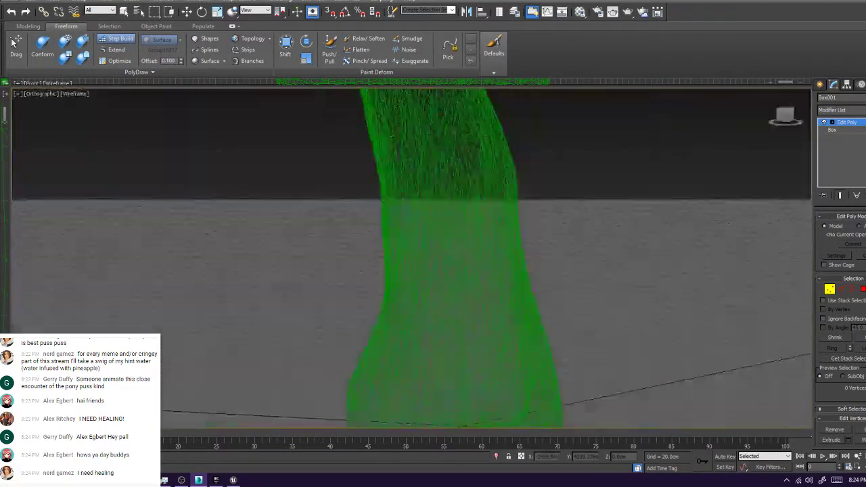
pyautogui.moveTo(447, 203); pyautogui.dragTo(609, 318, button='middle')
pyautogui.scroll(5, 541, 379)
pyautogui.moveTo(532, 423); pyautogui.dragTo(530, 347, button='middle')
pyautogui.press('F3')
pyautogui.scroll(3, 476, 295)
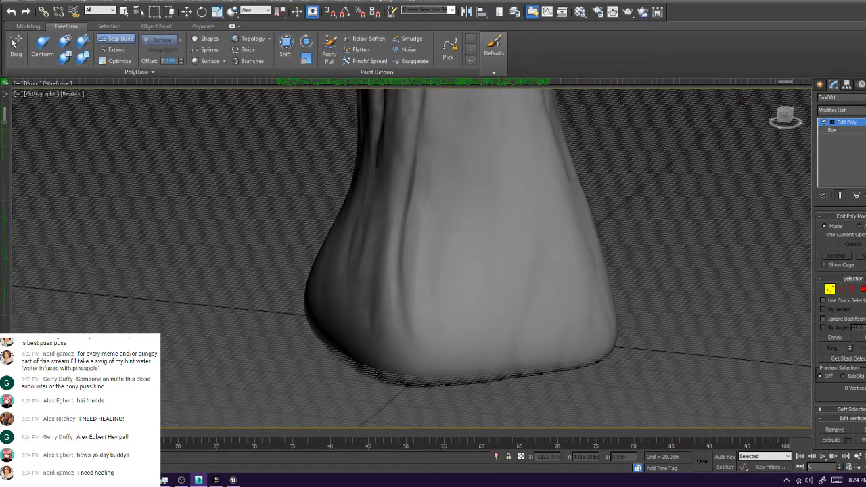
# Set the surface offset to 0.200 and build a small polygon at the trunk's base, adjusting its corner vertices
pyautogui.moveTo(477, 295); pyautogui.dragTo(487, 241, button='middle')
pyautogui.click(426, 326)
pyautogui.click(461, 321)
pyautogui.click(458, 278)
pyautogui.keyDown('ctrl'); pyautogui.keyDown('alt'); pyautogui.keyDown('shift'); pyautogui.moveTo(457, 277); pyautogui.dragTo(456, 266); pyautogui.keyUp('shift'); pyautogui.keyUp('alt'); pyautogui.keyUp('ctrl')
pyautogui.keyDown('alt'); pyautogui.moveTo(457, 266); pyautogui.dragTo(450, 290, button='middle'); pyautogui.keyUp('alt')
pyautogui.keyDown('ctrl'); pyautogui.keyDown('alt'); pyautogui.keyDown('shift'); pyautogui.moveTo(463, 267); pyautogui.dragTo(428, 266); pyautogui.keyUp('shift'); pyautogui.keyUp('alt'); pyautogui.keyUp('ctrl')
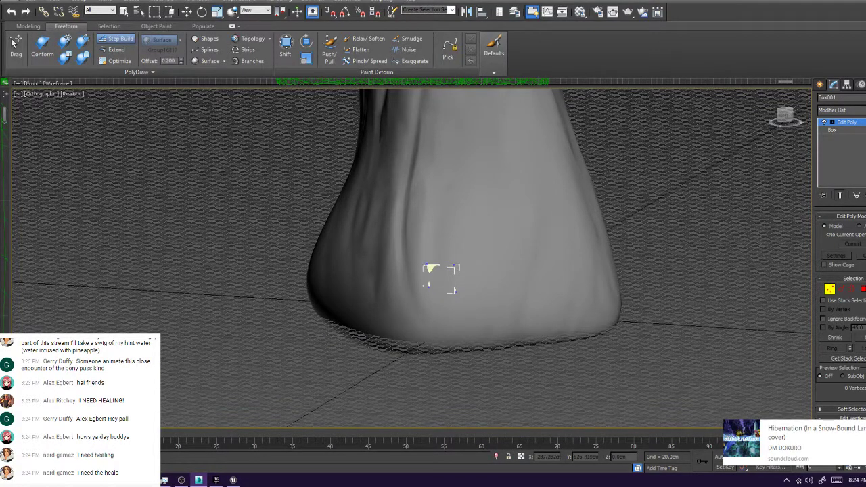
pyautogui.scroll(5, 451, 269)
pyautogui.keyDown('ctrl'); pyautogui.keyDown('alt'); pyautogui.keyDown('shift'); pyautogui.moveTo(461, 257); pyautogui.dragTo(438, 257); pyautogui.keyUp('shift'); pyautogui.keyUp('alt'); pyautogui.keyUp('ctrl')
pyautogui.keyDown('ctrl'); pyautogui.keyDown('alt'); pyautogui.keyDown('shift'); pyautogui.moveTo(466, 333); pyautogui.dragTo(377, 318); pyautogui.keyUp('shift'); pyautogui.keyUp('alt'); pyautogui.keyUp('ctrl')
pyautogui.moveTo(377, 318); pyautogui.dragTo(381, 278, button='middle')
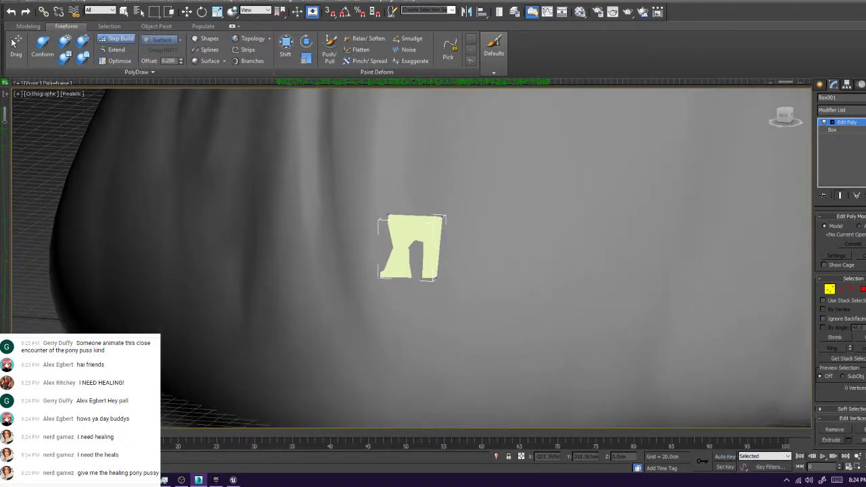
# Undo the small polygon and the vertices placed for it at the trunk's base
pyautogui.scroll(-2, 432, 280)
pyautogui.hotkey('ctrl', 'z')
pyautogui.hotkey('ctrl', 'z')
pyautogui.hotkey('ctrl', 'z')
pyautogui.hotkey('ctrl', 'z')
pyautogui.hotkey('ctrl', 'z')
pyautogui.hotkey('ctrl', 'z')
pyautogui.hotkey('ctrl', 'z')
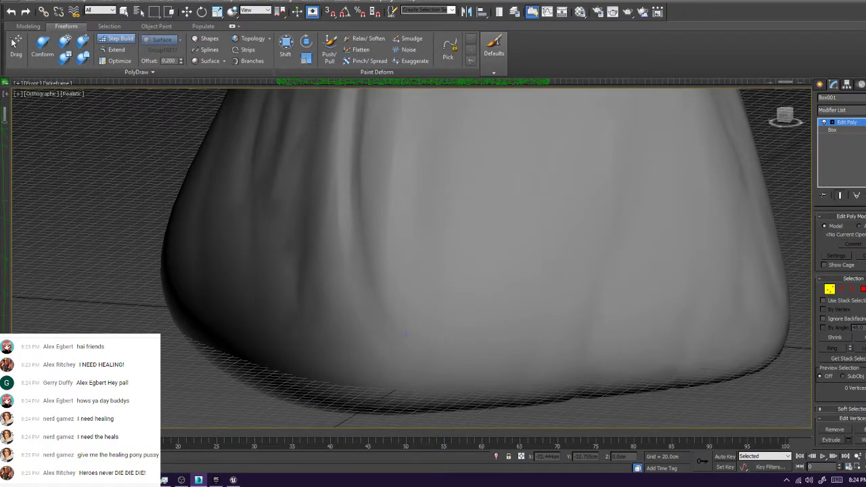
# Set the surface offset to 0.500, try placing vertices at the trunk's base and inspect them from the side
pyautogui.scroll(-5, 443, 321)
pyautogui.scroll(3, 440, 303)
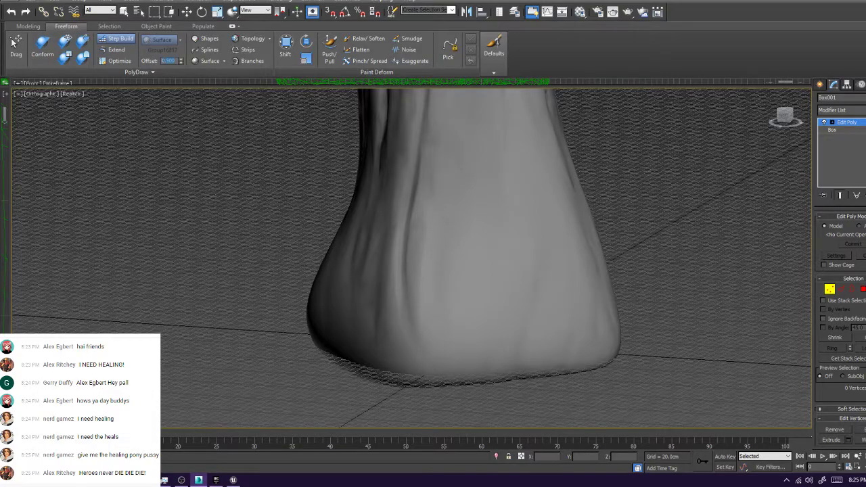
pyautogui.scroll(4, 438, 281)
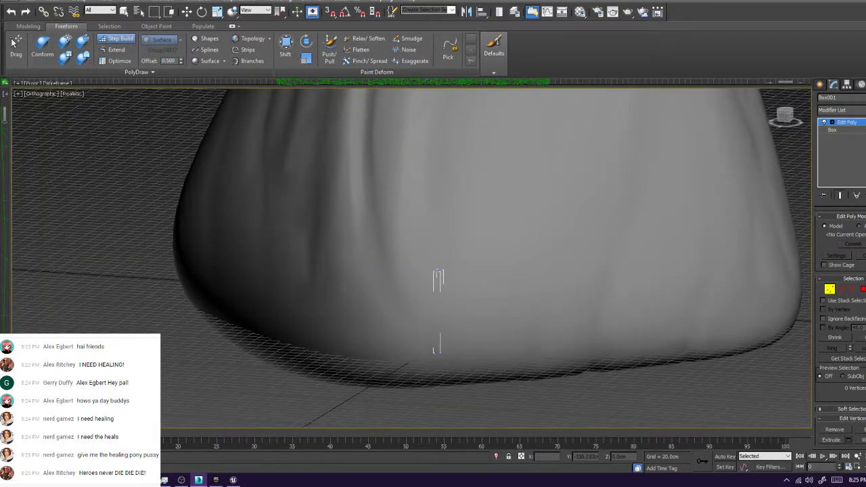
pyautogui.scroll(3, 477, 311)
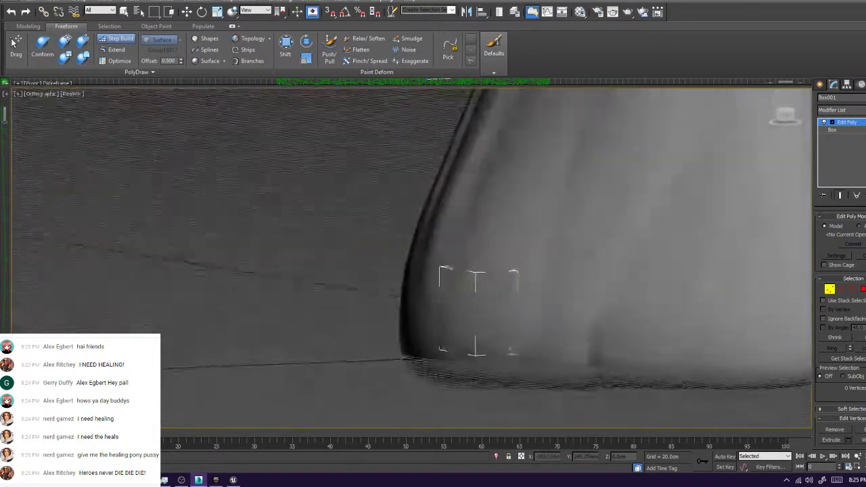
pyautogui.keyDown('alt'); pyautogui.moveTo(477, 311); pyautogui.dragTo(494, 332, button='middle'); pyautogui.keyUp('alt')
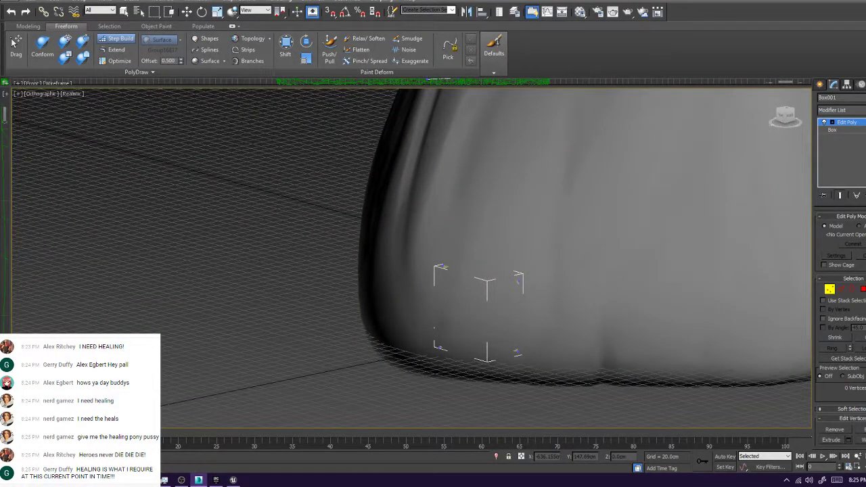
pyautogui.scroll(-3, 477, 311)
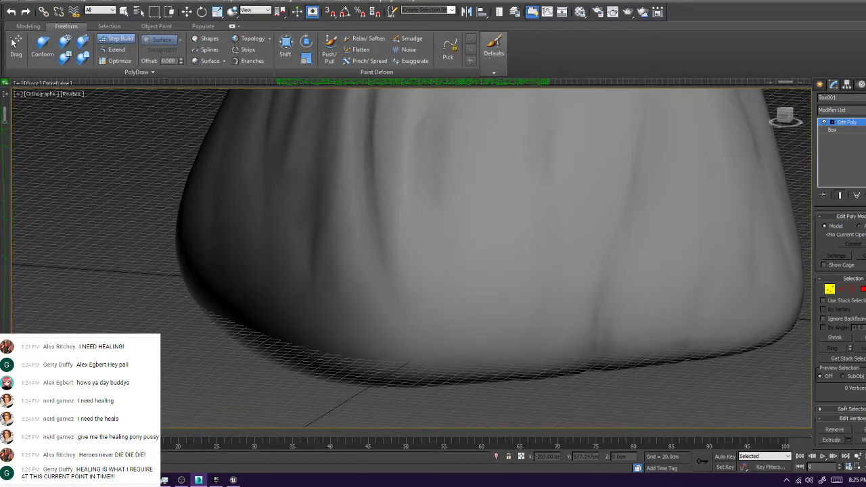
# Set the surface offset to 0.900, place test vertices at the trunk's base and inspect their distance from the surface
pyautogui.scroll(-5, 490, 209)
pyautogui.moveTo(490, 209); pyautogui.dragTo(486, 299, button='middle')
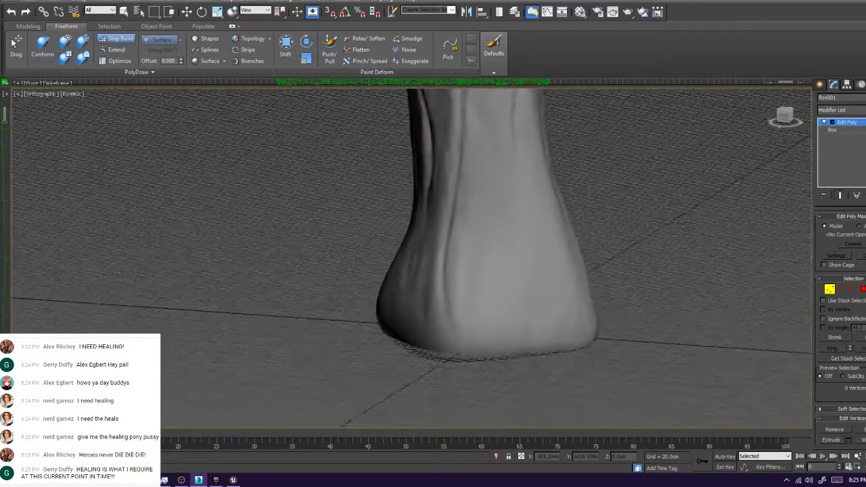
pyautogui.scroll(3, 486, 298)
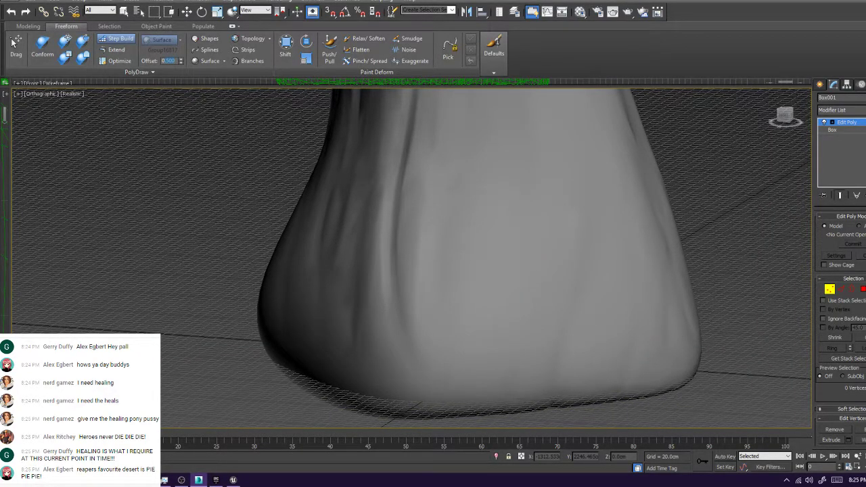
pyautogui.moveTo(482, 335); pyautogui.dragTo(465, 291, button='middle')
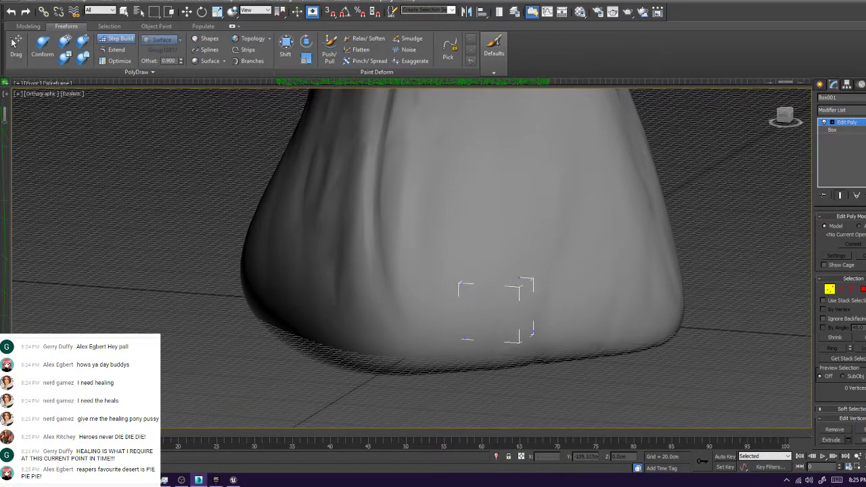
pyautogui.scroll(6, 498, 315)
pyautogui.scroll(2, 530, 275)
pyautogui.keyDown('alt'); pyautogui.moveTo(530, 276); pyautogui.dragTo(586, 289, button='middle'); pyautogui.keyUp('alt')
pyautogui.scroll(4, 513, 278)
pyautogui.scroll(-10, 586, 289)
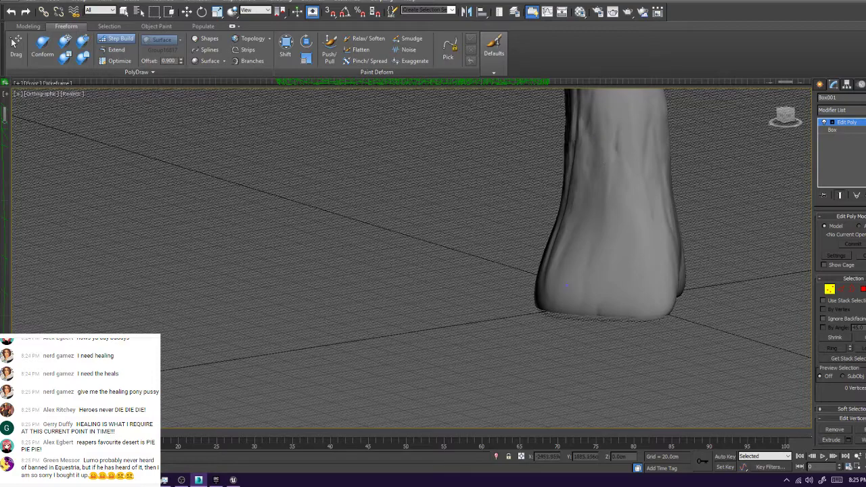
# Try placing four vertices higher on the trunk and filling them with a polygon, and undo the attempt
pyautogui.click(601, 136)
pyautogui.click(627, 137)
pyautogui.click(602, 170)
pyautogui.click(625, 172)
pyautogui.keyDown('shift'); pyautogui.click(615, 154); pyautogui.keyUp('shift')
pyautogui.scroll(5, 618, 145)
pyautogui.keyDown('alt'); pyautogui.moveTo(619, 145); pyautogui.dragTo(625, 169, button='middle'); pyautogui.keyUp('alt')
pyautogui.scroll(3, 624, 124)
pyautogui.hotkey('ctrl', 'z')
pyautogui.hotkey('ctrl', 'z')
pyautogui.hotkey('ctrl', 'z')
pyautogui.hotkey('ctrl', 'z')
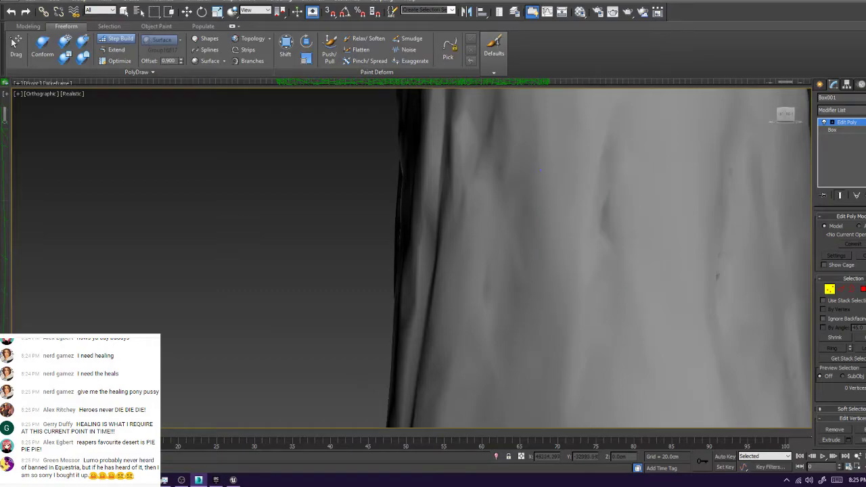
# Build a tall four-sided polygon on the side of the trunk and narrow it by moving its vertices
pyautogui.hotkey('ctrl', 'y')
pyautogui.hotkey('ctrl', 'y')
pyautogui.hotkey('ctrl', 'y')
pyautogui.hotkey('ctrl', 'y')
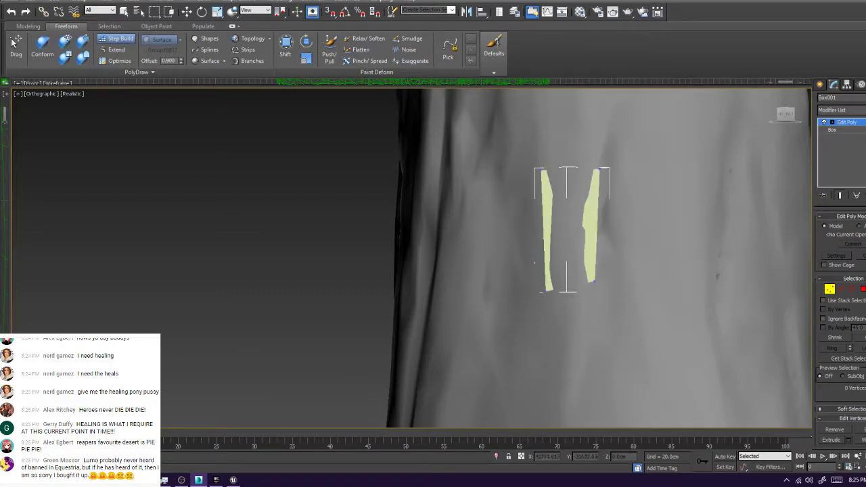
pyautogui.hotkey('ctrl', 'y')
pyautogui.hotkey('ctrl', 'y')
pyautogui.hotkey('ctrl', 'y')
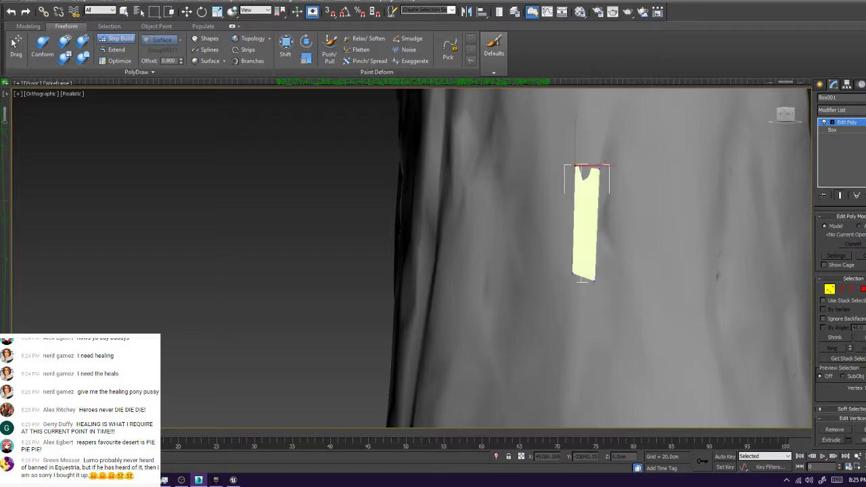
pyautogui.hotkey('ctrl', 'z')
pyautogui.hotkey('ctrl', 'z')
pyautogui.hotkey('ctrl', 'z')
pyautogui.hotkey('ctrl', 'z')
pyautogui.hotkey('ctrl', 'z')
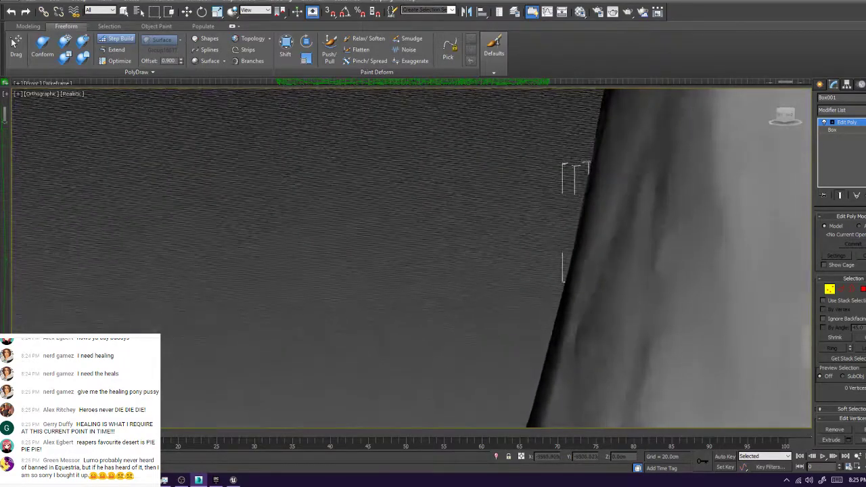
# Turn off Step Build and examine the polygon against the trunk in wireframe and shaded display, checking the scene's object list
pyautogui.keyDown('alt'); pyautogui.moveTo(575, 223); pyautogui.dragTo(596, 271, button='middle'); pyautogui.keyUp('alt')
pyautogui.click(118, 39)
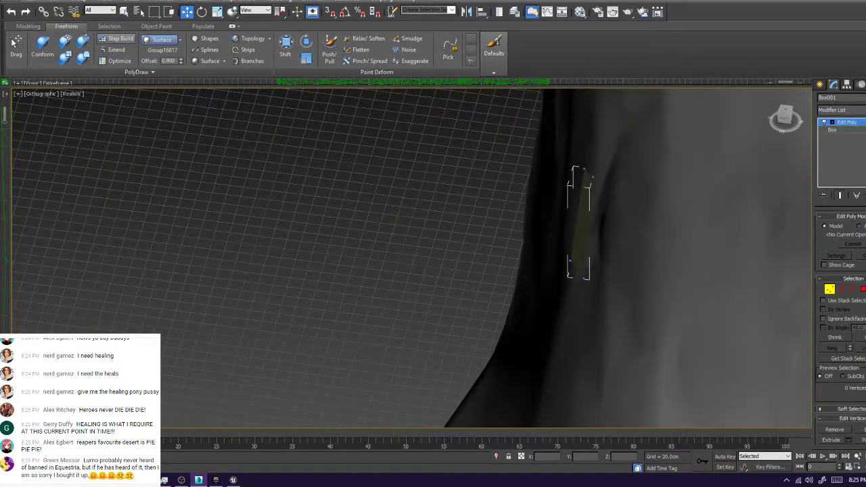
pyautogui.scroll(-10, 370, 180)
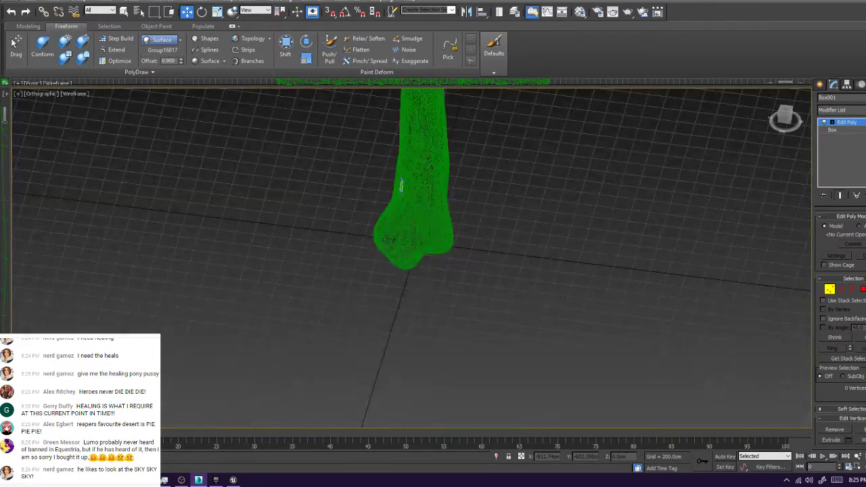
pyautogui.moveTo(371, 180); pyautogui.dragTo(368, 245, button='middle')
pyautogui.click(516, 12)
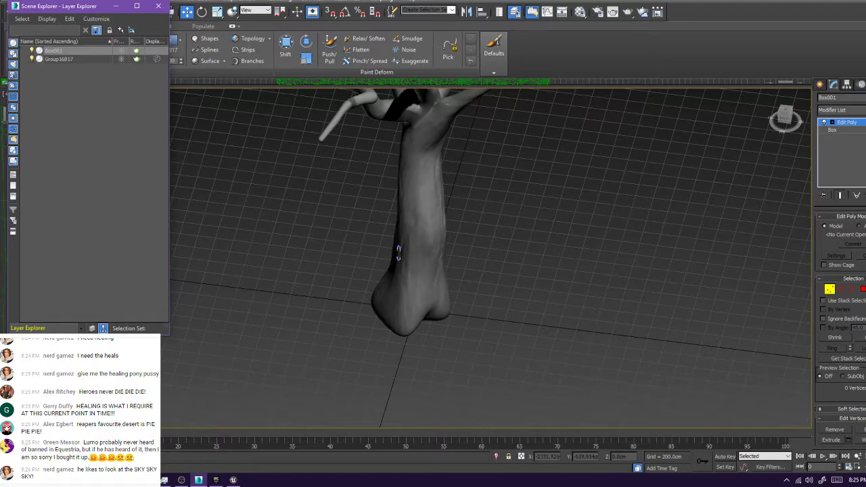
pyautogui.click(159, 6)
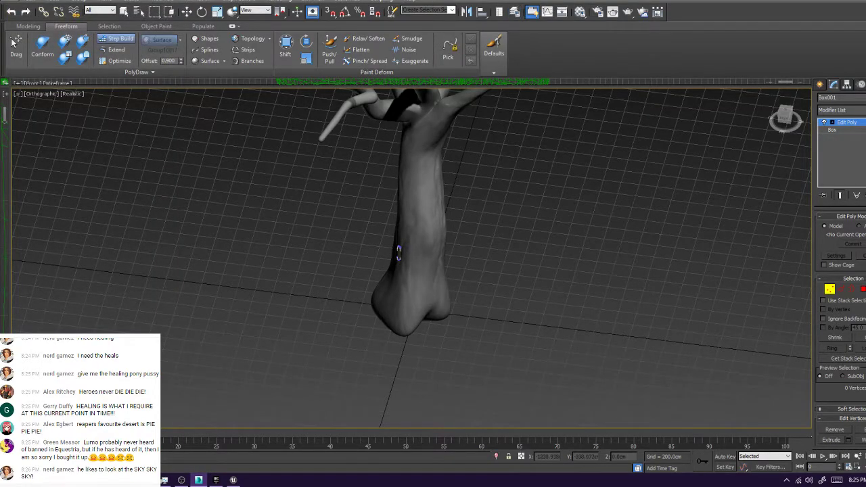
# Reactivate Step Build, try placing vertices beside the tall polygon for a neighbouring one, and undo them
pyautogui.scroll(10, 398, 252)
pyautogui.scroll(4, 396, 276)
pyautogui.click(421, 268)
pyautogui.click(420, 385)
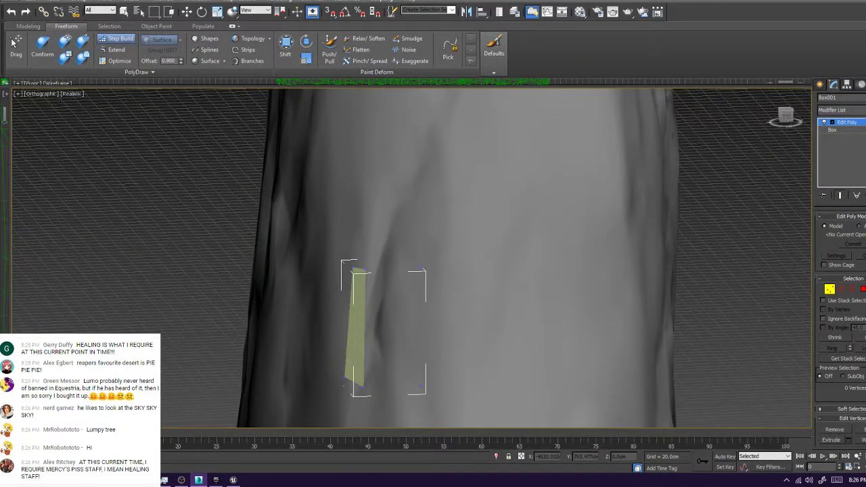
pyautogui.moveTo(386, 278)
pyautogui.keyDown('alt'); pyautogui.mouseDown(button='middle')
pyautogui.moveTo(311, 277)
pyautogui.moveTo(388, 277)
pyautogui.mouseUp(button='middle'); pyautogui.keyUp('alt')
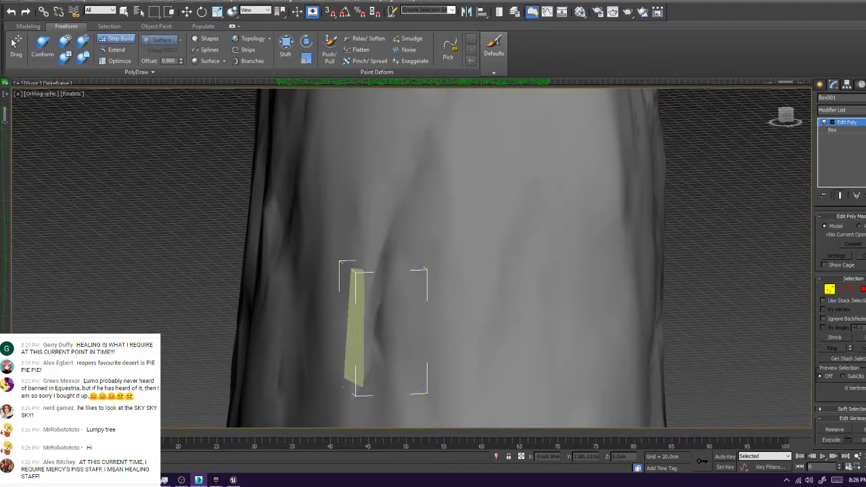
pyautogui.click(370, 261)
pyautogui.click(399, 312)
pyautogui.hotkey('ctrl', 'z')
pyautogui.hotkey('ctrl', 'z')
pyautogui.hotkey('ctrl', 'z')
pyautogui.hotkey('ctrl', 'z')
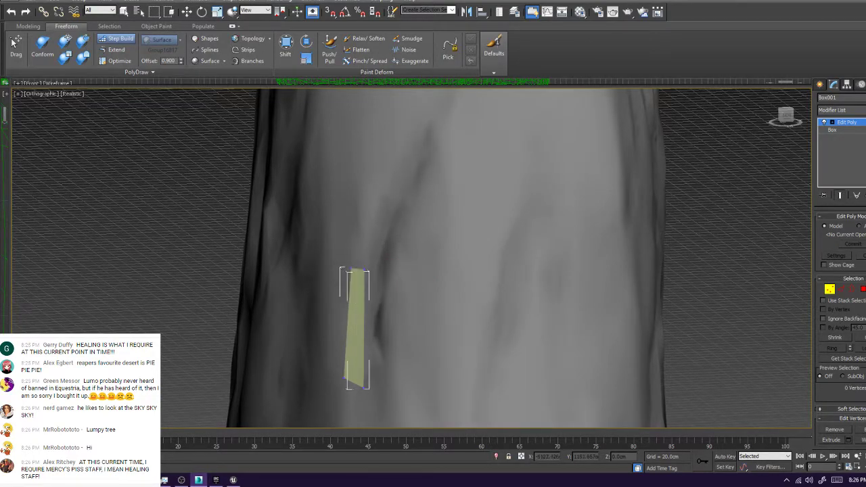
# Place two vertices beside the tall polygon and fill the gap with a second adjoining polygon
pyautogui.click(400, 268)
pyautogui.click(410, 381)
pyautogui.keyDown('shift'); pyautogui.click(389, 329); pyautogui.keyUp('shift')
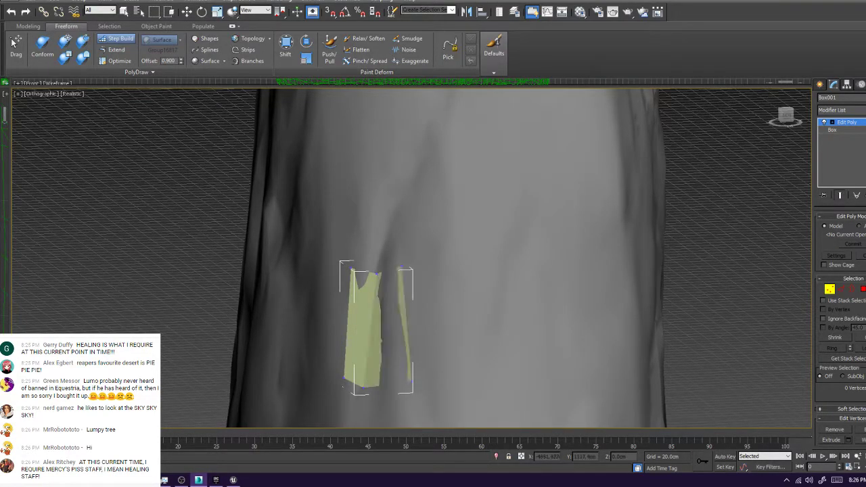
# Move the second polygon's outer vertices toward the first polygon and adjust the strip's corners so it clears the trunk's surface
pyautogui.hotkey('ctrl', 'z')
pyautogui.hotkey('ctrl', 'z')
pyautogui.hotkey('ctrl', 'z')
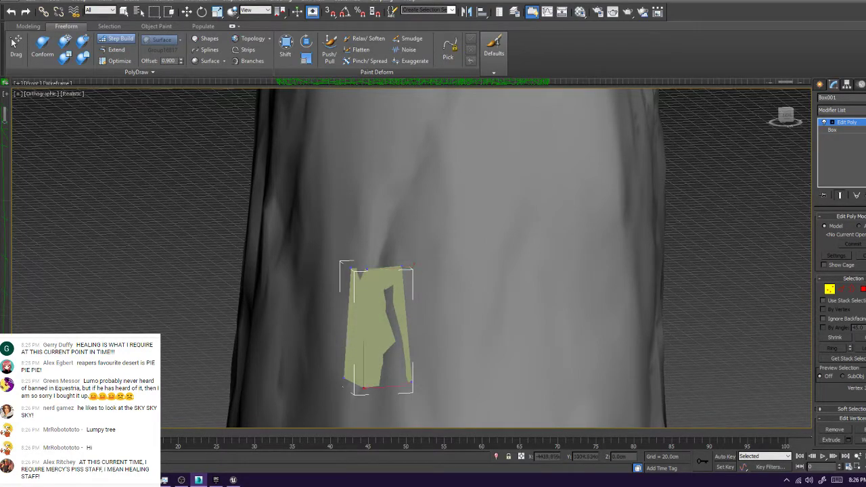
pyautogui.hotkey('ctrl', 'z')
pyautogui.hotkey('ctrl', 'z')
pyautogui.hotkey('ctrl', 'z')
pyautogui.hotkey('ctrl', 'z')
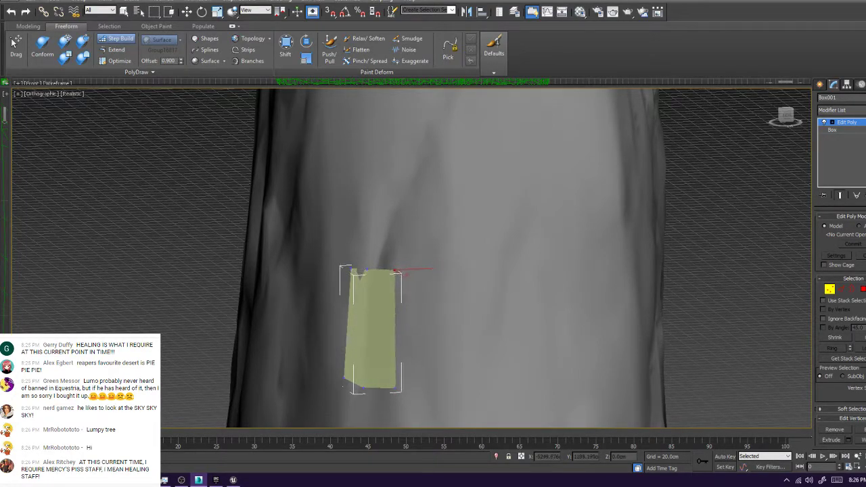
pyautogui.hotkey('ctrl', 'z')
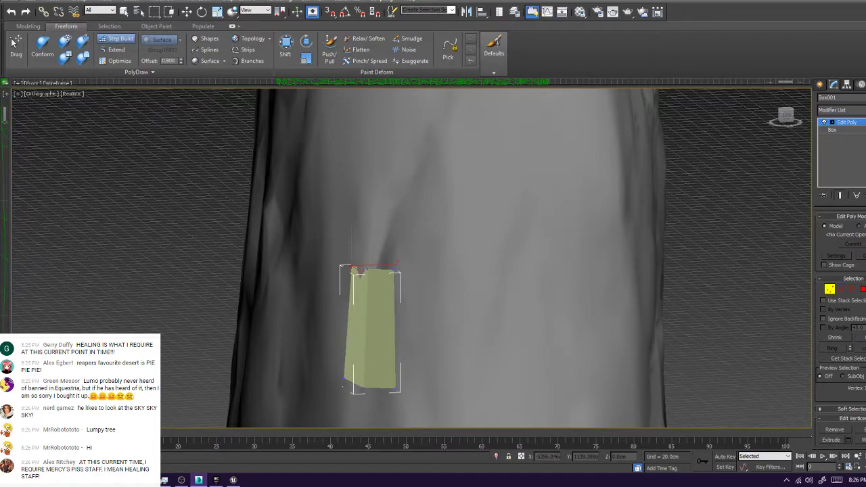
# Undo the last vertex adjustment, then build a third polygon on the strip's open edge and shift its top vertex outward
pyautogui.hotkey('ctrl', 'z')
pyautogui.scroll(3, 434, 267)
pyautogui.keyDown('alt'); pyautogui.moveTo(412, 271); pyautogui.dragTo(359, 245, button='middle'); pyautogui.keyUp('alt')
pyautogui.hotkey('shift', 'z')
pyautogui.hotkey('shift', 'z')
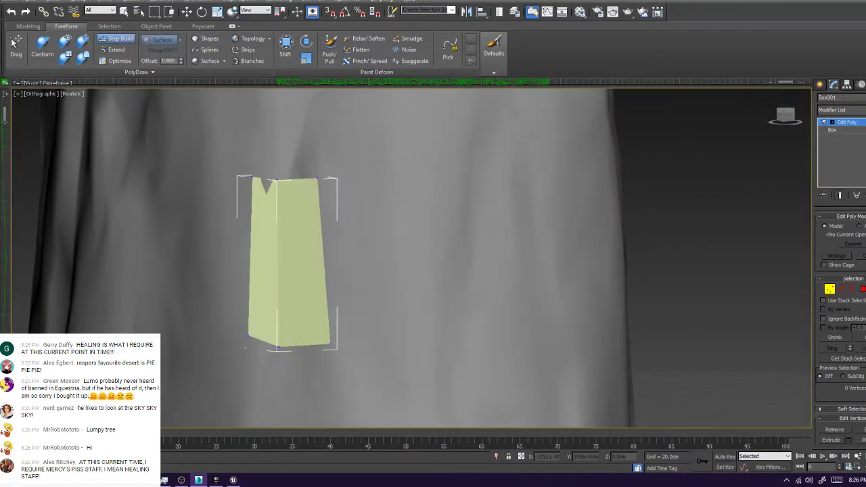
pyautogui.click(387, 175)
pyautogui.click(387, 343)
pyautogui.keyDown('shift'); pyautogui.click(355, 271); pyautogui.keyUp('shift')
pyautogui.click(317, 178)
pyautogui.moveTo(317, 178); pyautogui.dragTo(328, 177)
# Try adding a fourth polygon beside the strip, repositioning its outer corners, and undo it
pyautogui.keyDown('alt'); pyautogui.moveTo(406, 244); pyautogui.dragTo(345, 216, button='middle'); pyautogui.keyUp('alt')
pyautogui.click(452, 195)
pyautogui.click(433, 344)
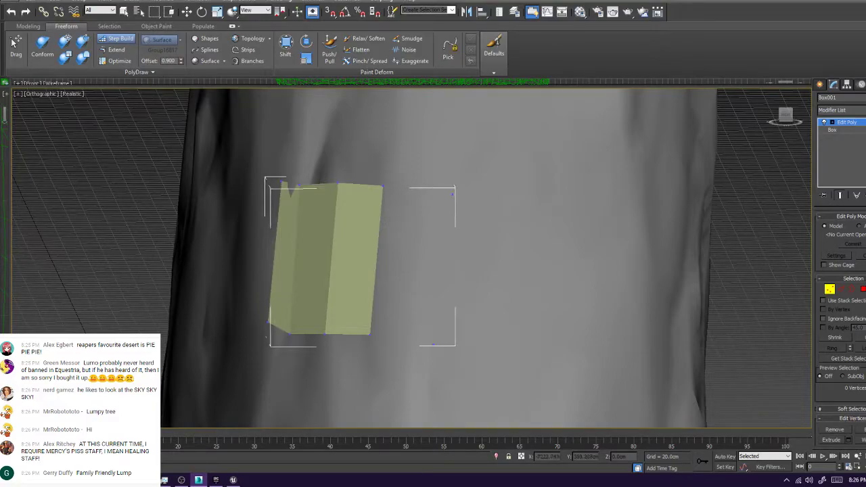
pyautogui.keyDown('shift'); pyautogui.click(411, 270); pyautogui.keyUp('shift')
pyautogui.keyDown('ctrl'); pyautogui.keyDown('alt'); pyautogui.keyDown('shift'); pyautogui.moveTo(434, 345); pyautogui.dragTo(415, 335); pyautogui.keyUp('shift'); pyautogui.keyUp('alt'); pyautogui.keyUp('ctrl')
pyautogui.keyDown('ctrl'); pyautogui.keyDown('alt'); pyautogui.keyDown('shift'); pyautogui.moveTo(452, 194); pyautogui.dragTo(426, 184); pyautogui.keyUp('shift'); pyautogui.keyUp('alt'); pyautogui.keyUp('ctrl')
pyautogui.keyDown('ctrl'); pyautogui.keyDown('alt'); pyautogui.keyDown('shift'); pyautogui.moveTo(415, 335); pyautogui.dragTo(415, 337); pyautogui.keyUp('shift'); pyautogui.keyUp('alt'); pyautogui.keyUp('ctrl')
pyautogui.keyDown('alt'); pyautogui.moveTo(414, 337); pyautogui.dragTo(386, 348, button='middle'); pyautogui.keyUp('alt')
pyautogui.keyDown('ctrl'); pyautogui.keyDown('alt'); pyautogui.keyDown('shift'); pyautogui.moveTo(400, 193); pyautogui.dragTo(428, 200); pyautogui.keyUp('shift'); pyautogui.keyUp('alt'); pyautogui.keyUp('ctrl')
pyautogui.keyDown('ctrl'); pyautogui.keyDown('alt'); pyautogui.keyDown('shift'); pyautogui.moveTo(385, 343); pyautogui.dragTo(405, 352); pyautogui.keyUp('shift'); pyautogui.keyUp('alt'); pyautogui.keyUp('ctrl')
pyautogui.hotkey('ctrl', 'z')
pyautogui.hotkey('ctrl', 'z')
# Place two vertices close to the strip's open edge, fill a narrow fourth polygon and move its bottom outer vertex outward
pyautogui.click(389, 197)
pyautogui.click(371, 343)
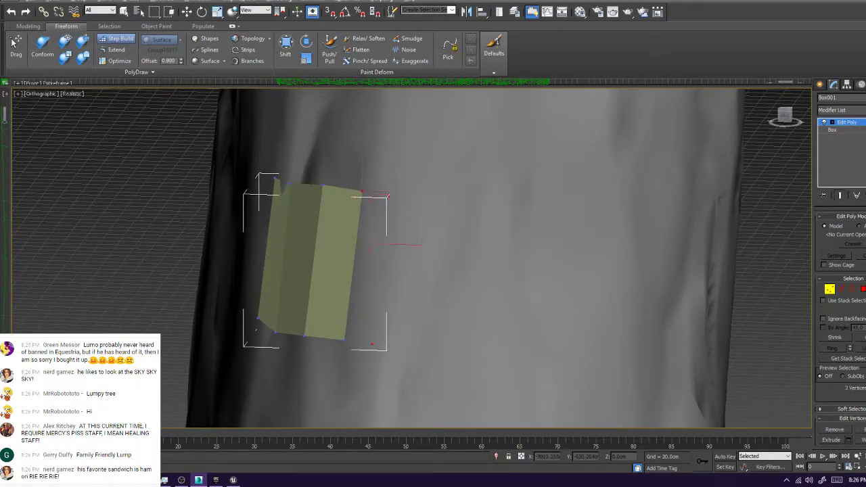
pyautogui.keyDown('shift'); pyautogui.click(367, 267); pyautogui.keyUp('shift')
pyautogui.moveTo(371, 343)
pyautogui.keyDown('ctrl'); pyautogui.keyDown('alt'); pyautogui.keyDown('shift'); pyautogui.mouseDown()
pyautogui.moveTo(377, 340)
pyautogui.moveTo(354, 342)
pyautogui.moveTo(388, 349)
pyautogui.moveTo(380, 349)
pyautogui.mouseUp(); pyautogui.keyUp('shift'); pyautogui.keyUp('alt'); pyautogui.keyUp('ctrl')
# Add a fifth polygon to the strip and pull its outer vertices inward to fit the trunk
pyautogui.click(457, 202)
pyautogui.click(455, 357)
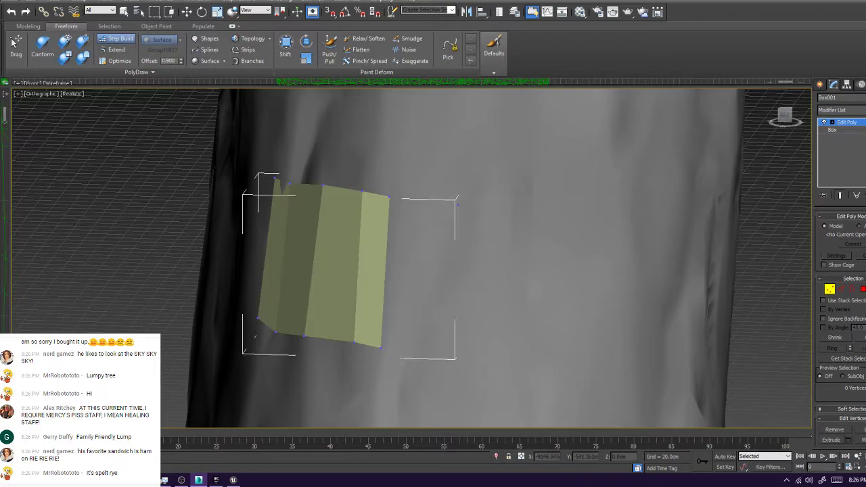
pyautogui.keyDown('shift'); pyautogui.click(421, 278); pyautogui.keyUp('shift')
pyautogui.keyDown('ctrl'); pyautogui.keyDown('alt'); pyautogui.keyDown('shift'); pyautogui.moveTo(456, 204); pyautogui.dragTo(456, 206); pyautogui.keyUp('shift'); pyautogui.keyUp('alt'); pyautogui.keyUp('ctrl')
pyautogui.moveTo(453, 356); pyautogui.dragTo(383, 348)
pyautogui.click(381, 348)
pyautogui.click(386, 369)
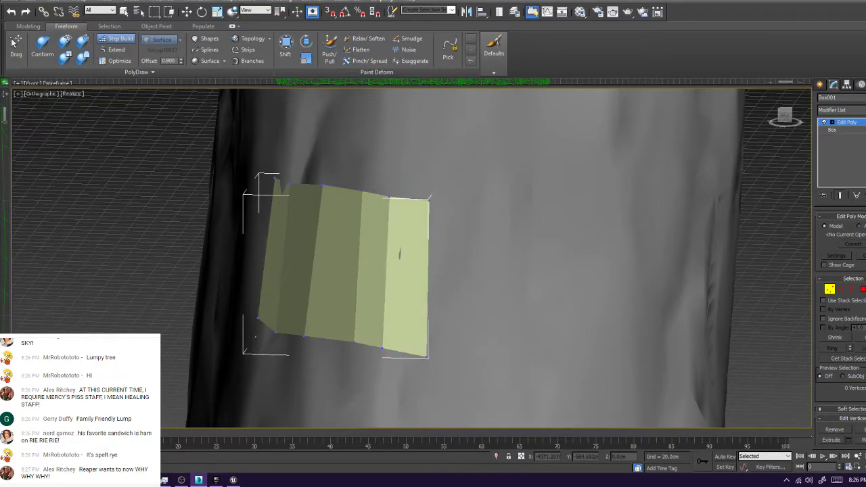
# Build a wider sixth polygon along the trunk and raise its top outer vertex slightly
pyautogui.click(498, 359)
pyautogui.keyDown('shift'); pyautogui.click(462, 279); pyautogui.keyUp('shift')
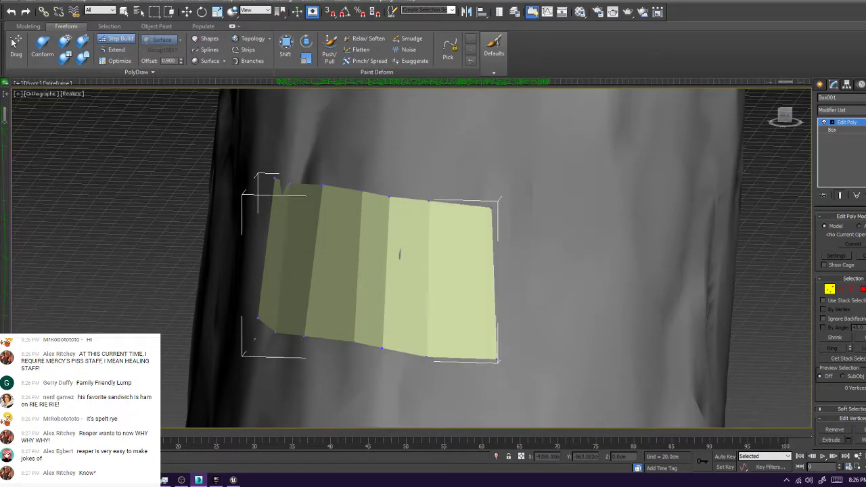
pyautogui.click(491, 210)
pyautogui.moveTo(492, 209); pyautogui.dragTo(492, 203)
pyautogui.click(519, 237)
# Extend the strip around the trunk with a seventh polygon and pull its outer vertices inward into a narrow face
pyautogui.keyDown('alt'); pyautogui.moveTo(520, 237); pyautogui.dragTo(407, 219, button='middle'); pyautogui.keyUp('alt')
pyautogui.scroll(-6, 450, 241)
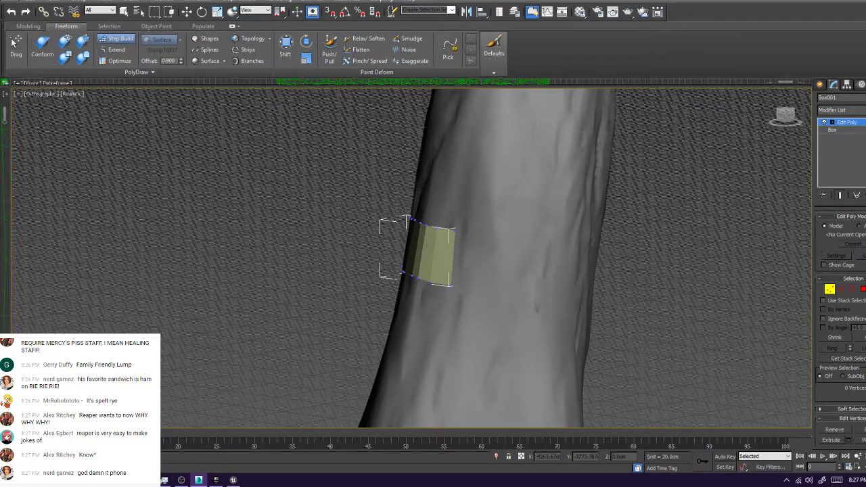
pyautogui.scroll(5, 484, 244)
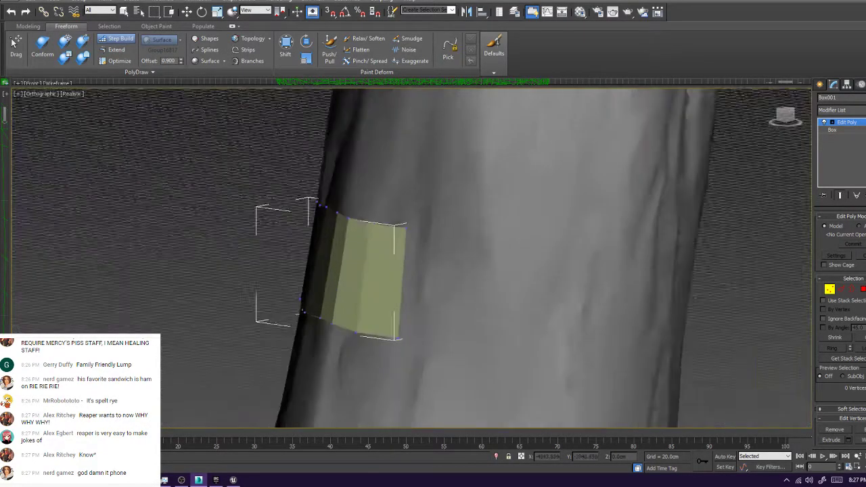
pyautogui.click(434, 220)
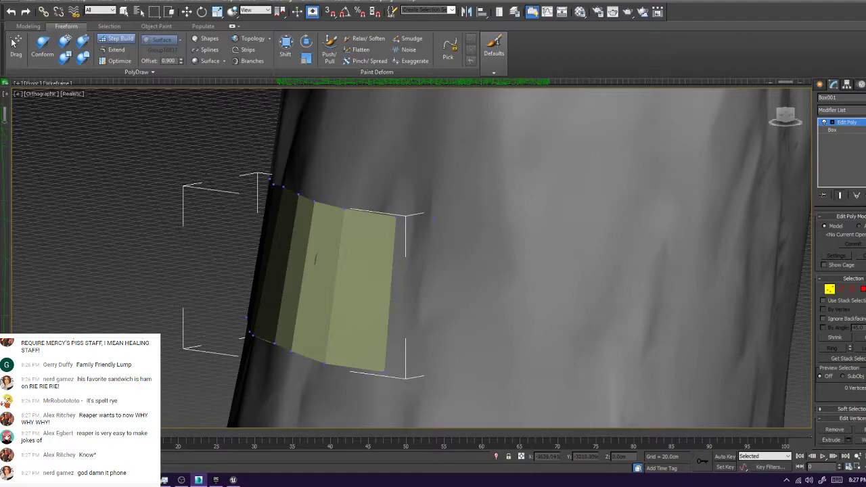
pyautogui.click(423, 373)
pyautogui.keyDown('shift'); pyautogui.click(411, 298); pyautogui.keyUp('shift')
pyautogui.keyDown('alt'); pyautogui.moveTo(416, 304); pyautogui.dragTo(456, 288, button='middle'); pyautogui.keyUp('alt')
pyautogui.keyDown('ctrl'); pyautogui.keyDown('alt'); pyautogui.keyDown('shift'); pyautogui.moveTo(470, 355); pyautogui.dragTo(475, 355); pyautogui.keyUp('shift'); pyautogui.keyUp('alt'); pyautogui.keyUp('ctrl')
pyautogui.click(471, 201)
pyautogui.moveTo(470, 201); pyautogui.dragTo(458, 201)
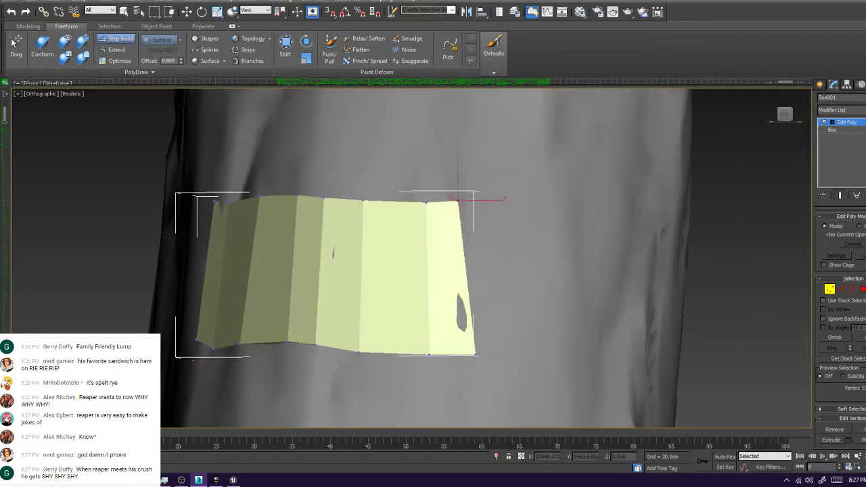
pyautogui.moveTo(476, 355); pyautogui.dragTo(458, 353)
pyautogui.click(509, 324)
# Fill an eighth polygon beside the narrow one and adjust its outer top and bottom vertices against the trunk
pyautogui.click(488, 204)
pyautogui.click(491, 355)
pyautogui.keyDown('shift'); pyautogui.click(475, 279); pyautogui.keyUp('shift')
pyautogui.moveTo(491, 355); pyautogui.dragTo(502, 355)
pyautogui.moveTo(489, 204)
pyautogui.mouseDown()
pyautogui.moveTo(497, 205)
pyautogui.moveTo(480, 199)
pyautogui.mouseUp()
pyautogui.moveTo(501, 356); pyautogui.dragTo(484, 355)
# Add a ninth polygon to the strip and move both its outer vertices inward to narrow it
pyautogui.click(525, 205)
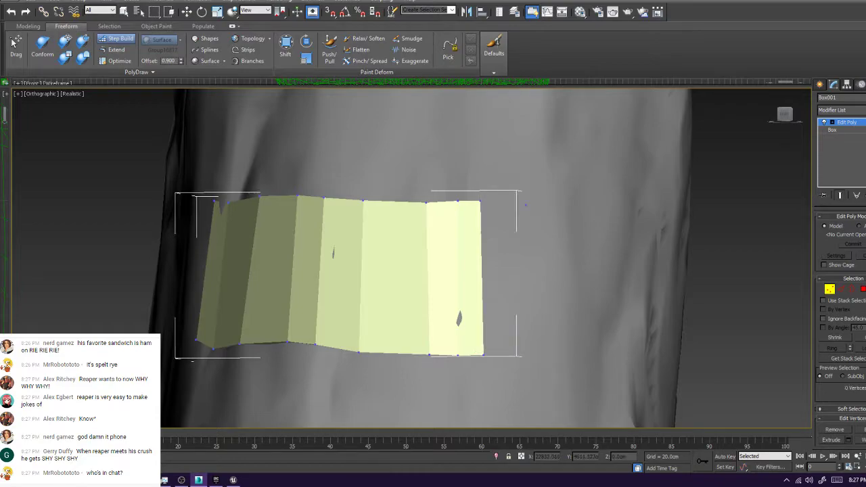
pyautogui.click(532, 359)
pyautogui.keyDown('shift'); pyautogui.click(507, 284); pyautogui.keyUp('shift')
pyautogui.click(533, 359)
pyautogui.moveTo(532, 358); pyautogui.dragTo(516, 355)
pyautogui.moveTo(526, 201); pyautogui.dragTo(507, 201)
pyautogui.click(576, 257)
# Turn farther around the trunk, build a tenth polygon on the open edge and fine-tune its outer corners
pyautogui.keyDown('alt'); pyautogui.moveTo(575, 261); pyautogui.dragTo(497, 265, button='middle'); pyautogui.keyUp('alt')
pyautogui.click(480, 208)
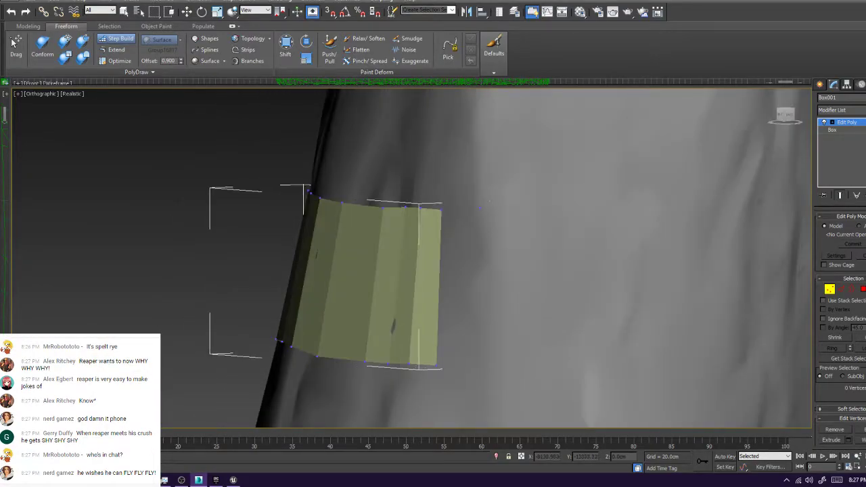
pyautogui.click(480, 371)
pyautogui.keyDown('shift'); pyautogui.click(460, 291); pyautogui.keyUp('shift')
pyautogui.keyDown('alt'); pyautogui.moveTo(467, 292); pyautogui.dragTo(531, 274, button='middle'); pyautogui.keyUp('alt')
pyautogui.keyDown('ctrl'); pyautogui.keyDown('alt'); pyautogui.keyDown('shift'); pyautogui.moveTo(529, 198); pyautogui.dragTo(524, 200); pyautogui.keyUp('shift'); pyautogui.keyUp('alt'); pyautogui.keyUp('ctrl')
pyautogui.keyDown('ctrl'); pyautogui.keyDown('alt'); pyautogui.keyDown('shift'); pyautogui.moveTo(529, 358); pyautogui.dragTo(528, 354); pyautogui.keyUp('shift'); pyautogui.keyUp('alt'); pyautogui.keyUp('ctrl')
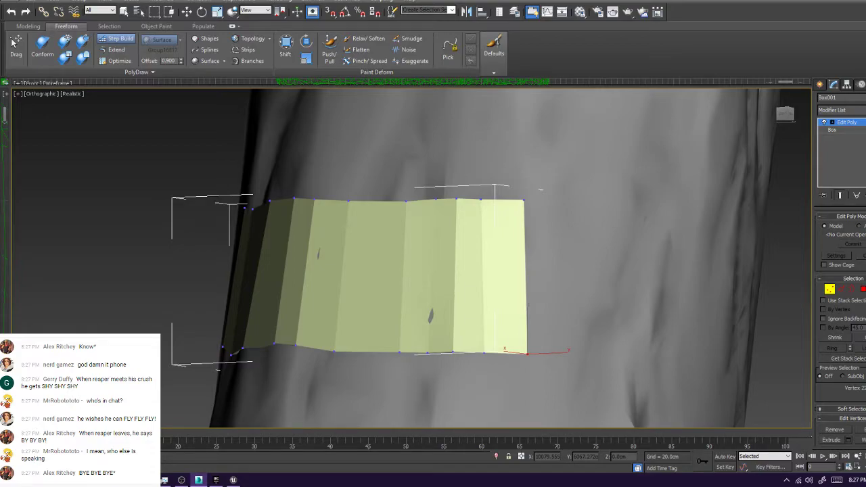
pyautogui.click(582, 284)
# Build an eleventh polygon on the next side of the trunk and drag its outer vertices closer to the strip
pyautogui.keyDown('alt'); pyautogui.moveTo(582, 284); pyautogui.dragTo(432, 247, button='middle'); pyautogui.keyUp('alt')
pyautogui.click(430, 181)
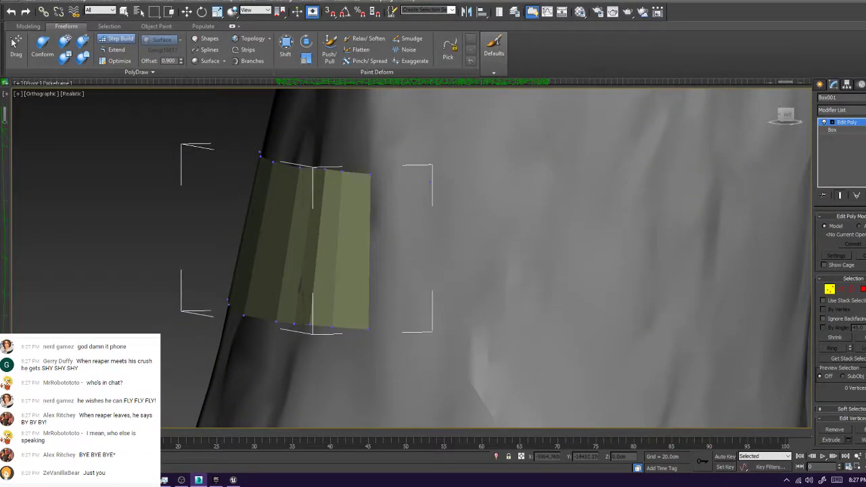
pyautogui.click(430, 329)
pyautogui.keyDown('shift'); pyautogui.moveTo(417, 180); pyautogui.dragTo(370, 176); pyautogui.keyUp('shift')
pyautogui.keyDown('shift'); pyautogui.click(401, 252); pyautogui.keyUp('shift')
pyautogui.keyDown('ctrl'); pyautogui.keyDown('alt'); pyautogui.keyDown('shift'); pyautogui.moveTo(429, 182); pyautogui.dragTo(400, 176); pyautogui.keyUp('shift'); pyautogui.keyUp('alt'); pyautogui.keyUp('ctrl')
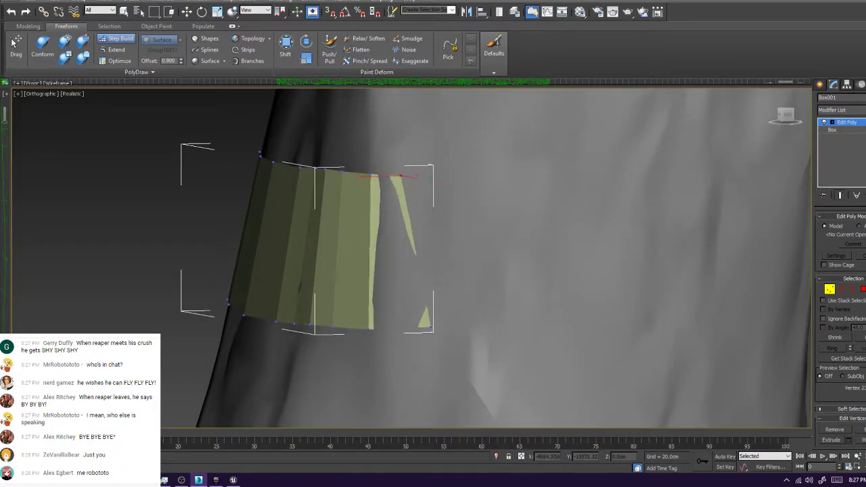
pyautogui.keyDown('ctrl'); pyautogui.keyDown('alt'); pyautogui.keyDown('shift'); pyautogui.moveTo(431, 329); pyautogui.dragTo(403, 330); pyautogui.keyUp('shift'); pyautogui.keyUp('alt'); pyautogui.keyUp('ctrl')
# Append a twelfth polygon to the strip and shift its outer vertices slightly inward
pyautogui.keyDown('alt'); pyautogui.moveTo(403, 325); pyautogui.dragTo(352, 306, button='middle'); pyautogui.keyUp('alt')
pyautogui.click(406, 165)
pyautogui.click(404, 316)
pyautogui.keyDown('shift'); pyautogui.moveTo(326, 161); pyautogui.dragTo(324, 316); pyautogui.keyUp('shift')
pyautogui.keyDown('ctrl'); pyautogui.keyDown('alt'); pyautogui.keyDown('shift'); pyautogui.moveTo(407, 165); pyautogui.dragTo(390, 161); pyautogui.keyUp('shift'); pyautogui.keyUp('alt'); pyautogui.keyUp('ctrl')
pyautogui.keyDown('ctrl'); pyautogui.keyDown('alt'); pyautogui.keyDown('shift'); pyautogui.moveTo(405, 316); pyautogui.dragTo(397, 318); pyautogui.keyUp('shift'); pyautogui.keyUp('alt'); pyautogui.keyUp('ctrl')
# Place two vertices well away from the strip's open edge and fill one wide polygon across the trunk
pyautogui.scroll(-5, 398, 319)
pyautogui.keyDown('alt'); pyautogui.moveTo(398, 318); pyautogui.dragTo(411, 335, button='middle'); pyautogui.keyUp('alt')
pyautogui.scroll(-4, 352, 379)
pyautogui.scroll(5, 411, 334)
pyautogui.scroll(2, 400, 326)
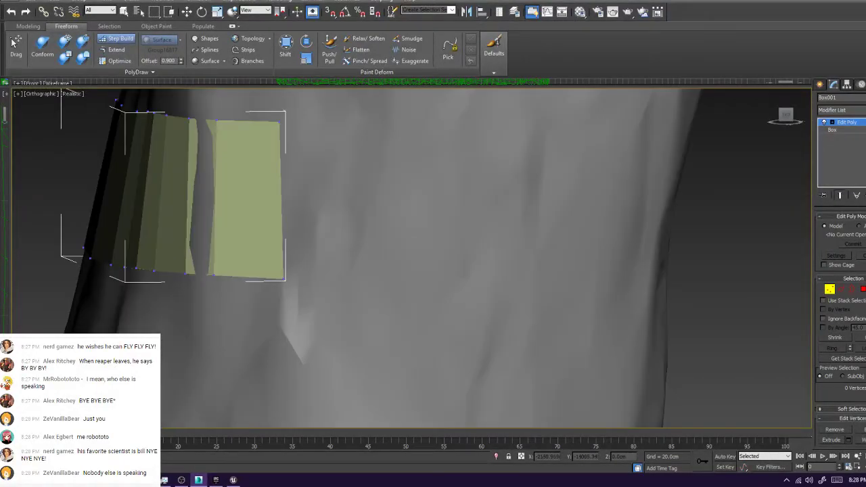
pyautogui.scroll(-4, 327, 272)
pyautogui.click(379, 202)
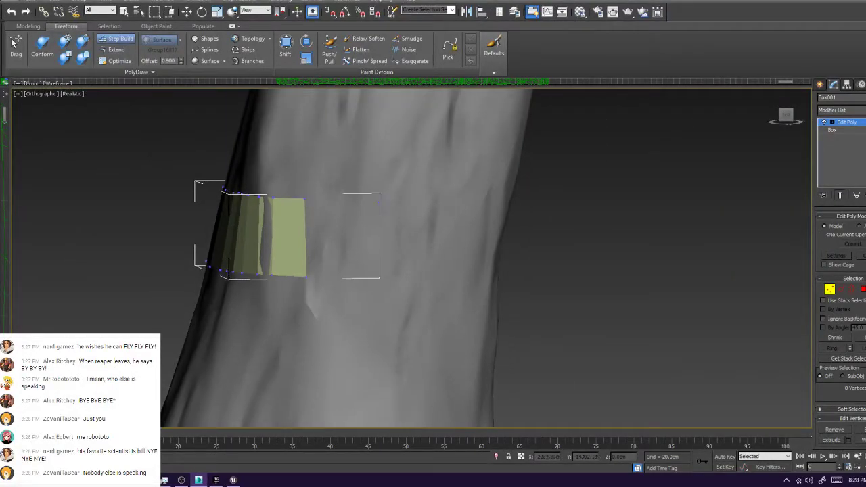
pyautogui.click(380, 277)
pyautogui.keyDown('shift'); pyautogui.click(344, 238); pyautogui.keyUp('shift')
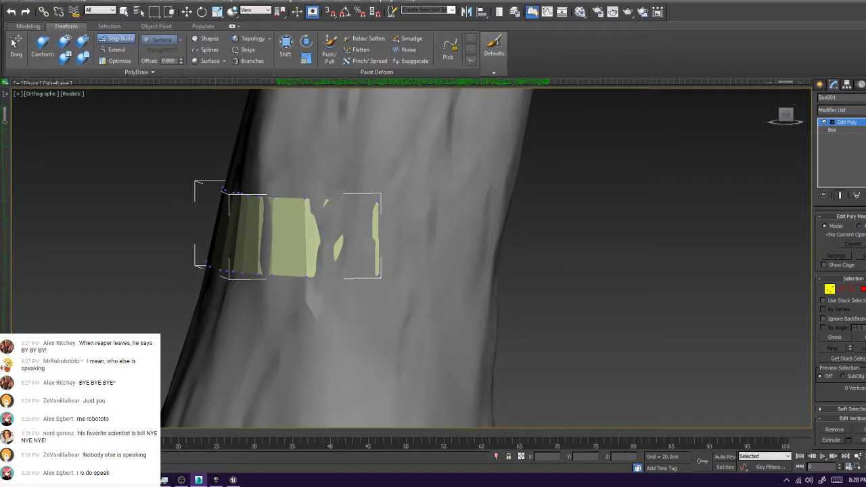
# Use Swift Loop to cut three vertical edges into the wide polygon and one into the polygon sunk into the trunk
pyautogui.click(27, 26)
pyautogui.click(343, 238)
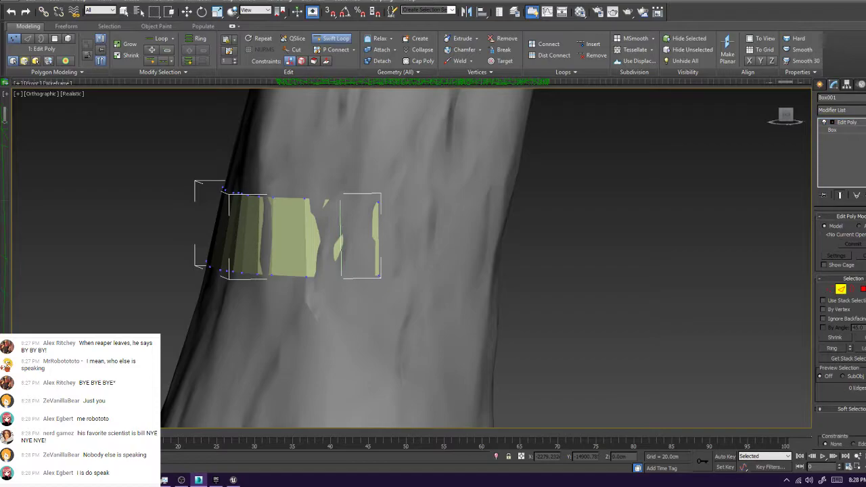
pyautogui.press('F4')
pyautogui.press('F4')
pyautogui.click(360, 239)
pyautogui.click(323, 237)
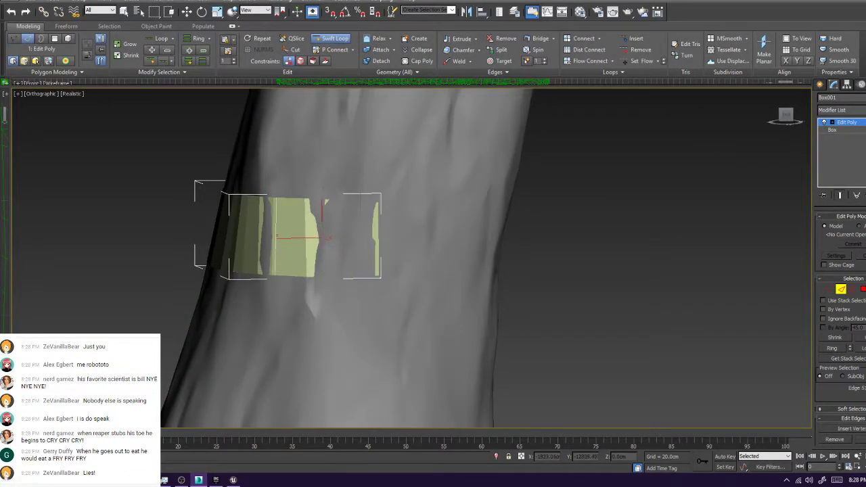
pyautogui.click(266, 235)
pyautogui.press('w')
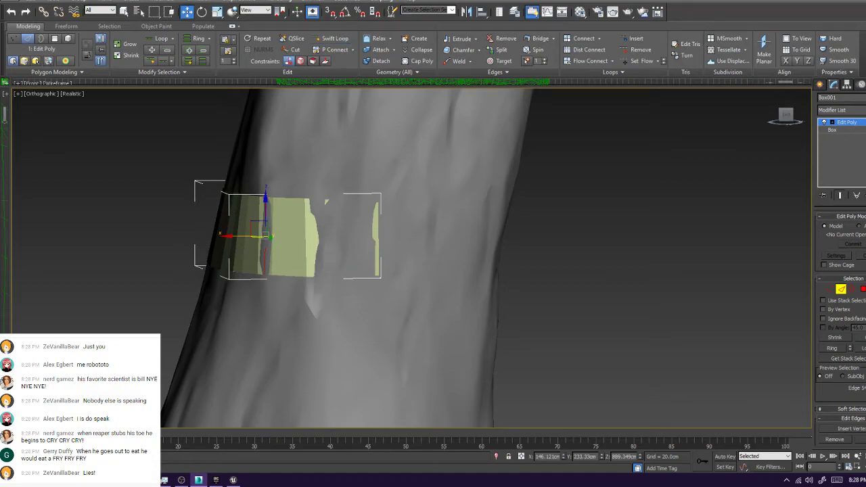
# Return to Step Build at vertex level and snap the sunken polygon's new top and bottom vertices onto the trunk surface
pyautogui.click(66, 26)
pyautogui.press('z')
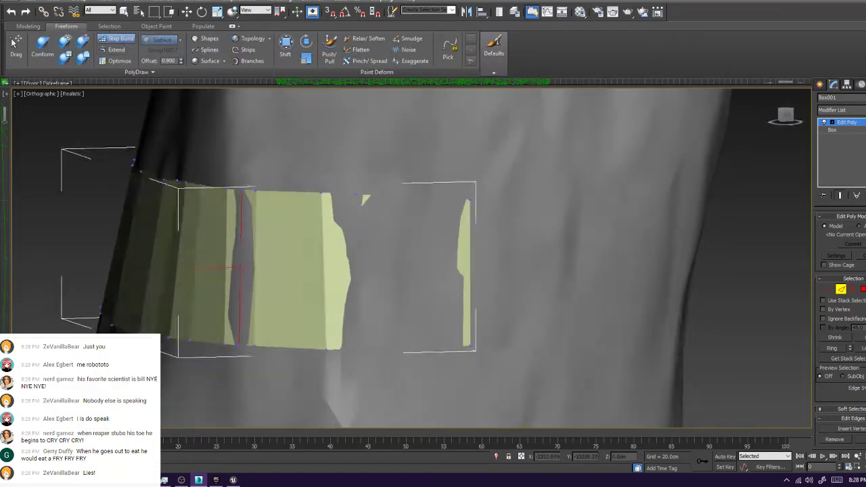
pyautogui.press('1')
pyautogui.moveTo(239, 191); pyautogui.dragTo(241, 189)
pyautogui.moveTo(240, 345); pyautogui.dragTo(239, 343)
# Snap the top and bottom vertices of the wide polygon's three new edges onto the trunk surface
pyautogui.moveTo(358, 192); pyautogui.dragTo(359, 194)
pyautogui.moveTo(359, 348); pyautogui.dragTo(364, 344)
pyautogui.moveTo(395, 193); pyautogui.dragTo(394, 192)
pyautogui.click(396, 344)
pyautogui.moveTo(397, 343); pyautogui.dragTo(400, 343)
pyautogui.moveTo(431, 194); pyautogui.dragTo(433, 192)
pyautogui.moveTo(434, 342); pyautogui.dragTo(435, 340)
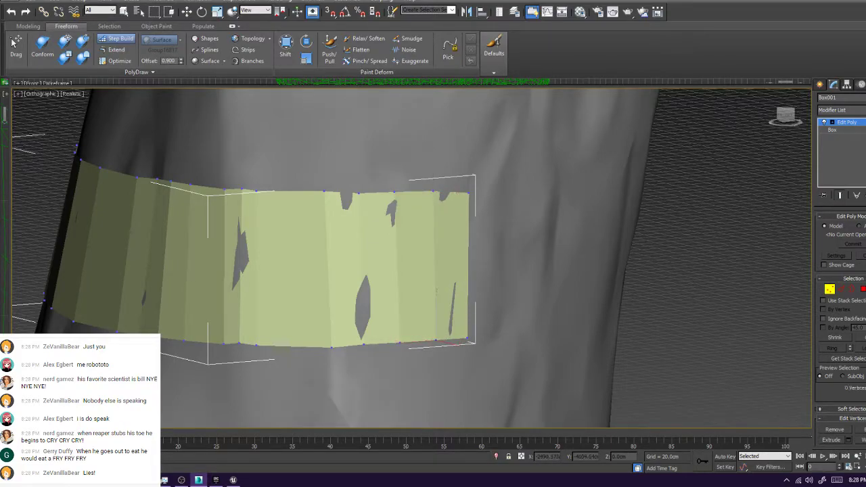
# Switch to Unreal Editor and open the Village level from the OVERARCHING_CONTENT Levels folder
pyautogui.click(233, 480)
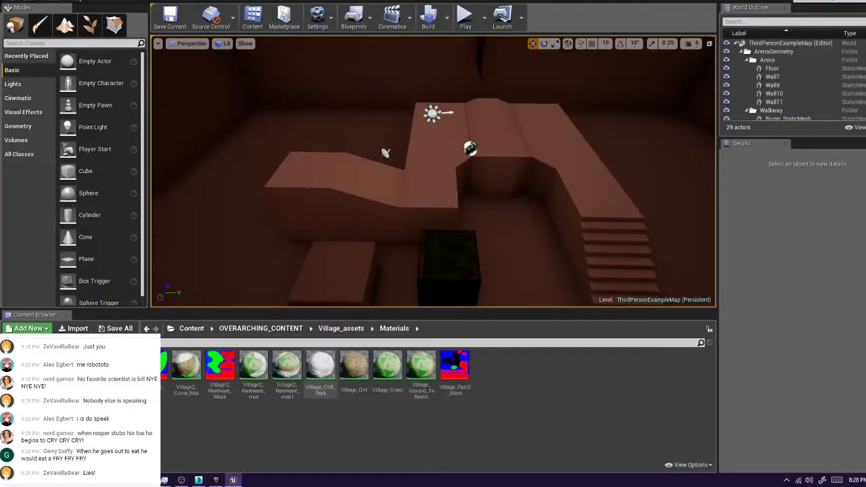
pyautogui.click(342, 328)
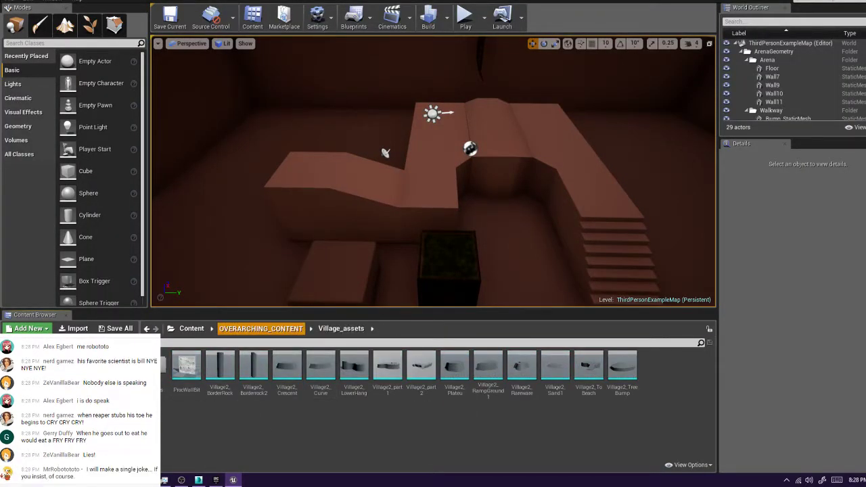
pyautogui.click(260, 328)
pyautogui.doubleClick(51, 379)
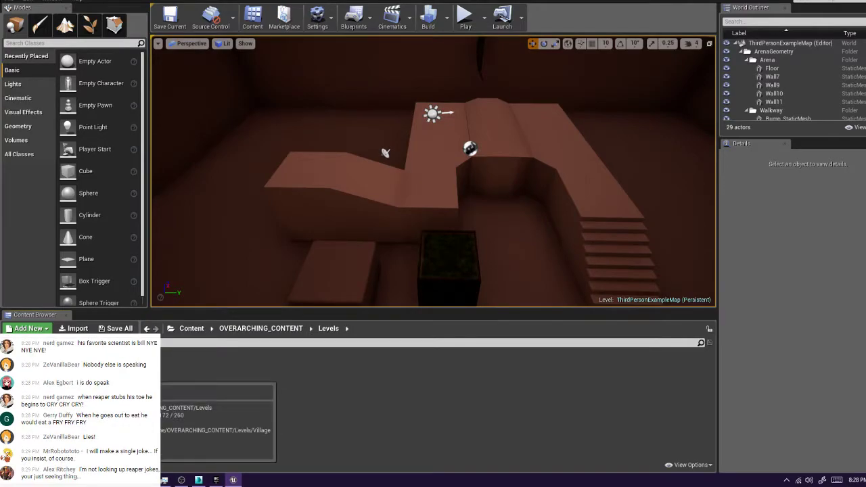
pyautogui.doubleClick(51, 379)
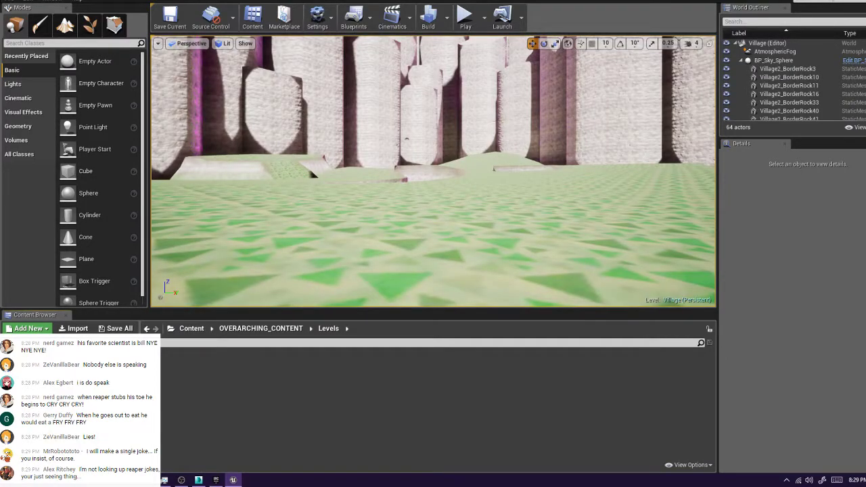
# Play the Village level in the editor, run the character across the grassy terrain, and end the play session
pyautogui.moveTo(434, 172); pyautogui.dragTo(274, 184, button='right')
pyautogui.press('s')
pyautogui.press('s')
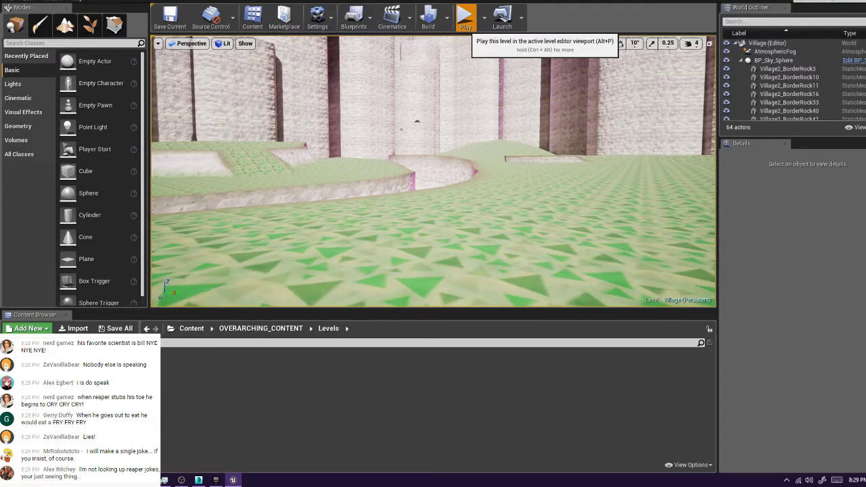
pyautogui.click(466, 17)
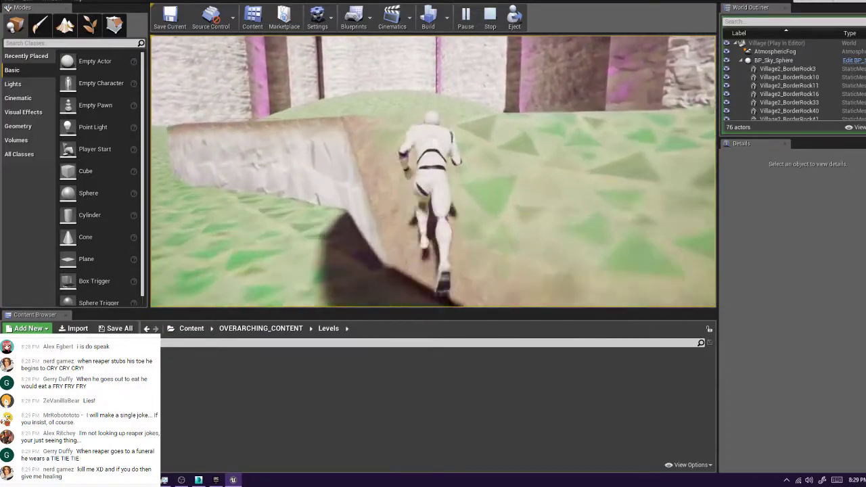
pyautogui.press('w')
pyautogui.press('w')
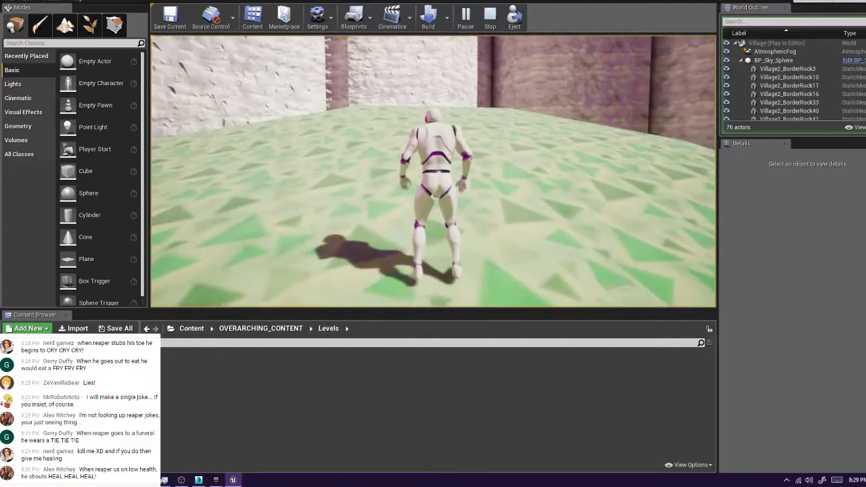
pyautogui.press('Escape')
# Examine the Village level's terrain and rock walls from the editor camera
pyautogui.moveTo(434, 171); pyautogui.dragTo(495, 205, button='right')
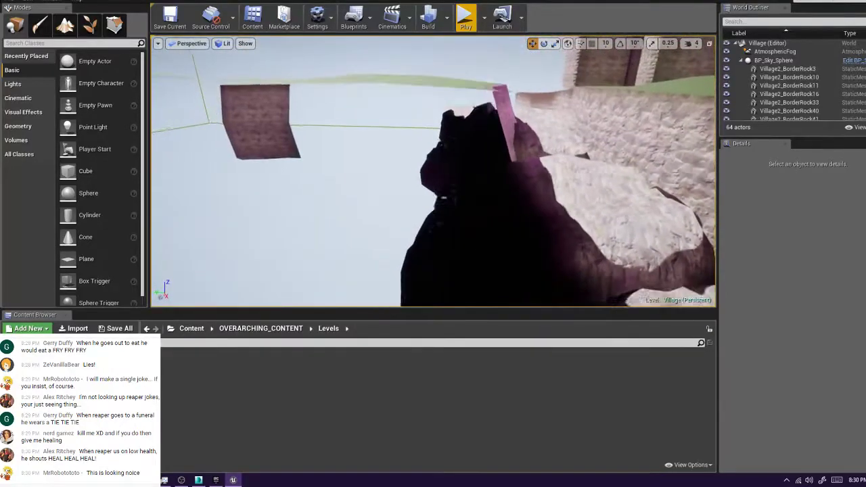
pyautogui.moveTo(433, 172); pyautogui.dragTo(569, 189, button='right')
pyautogui.moveTo(433, 203); pyautogui.dragTo(427, 194, button='right')
# Switch back to 3ds Max and straighten the strip's second-to-last edge by repositioning its bottom and top vertices
pyautogui.click(198, 480)
pyautogui.keyDown('alt'); pyautogui.moveTo(433, 217); pyautogui.dragTo(305, 193, button='middle'); pyautogui.keyUp('alt')
pyautogui.click(282, 168)
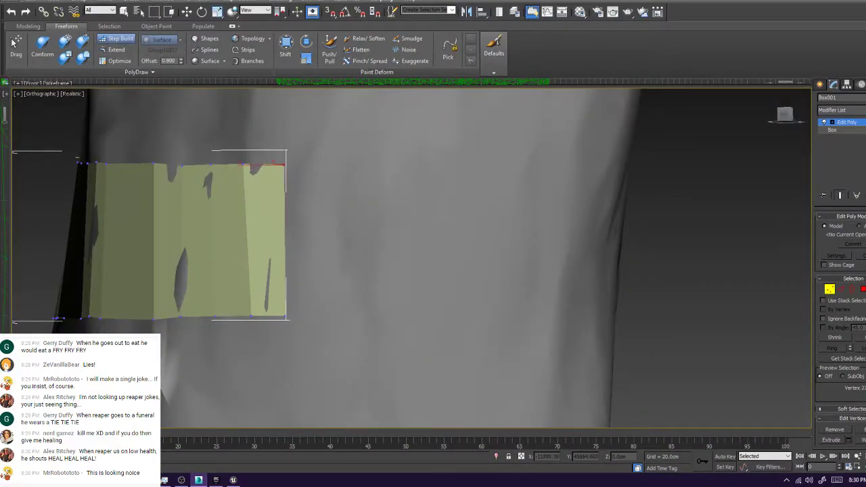
pyautogui.moveTo(252, 314); pyautogui.dragTo(255, 315)
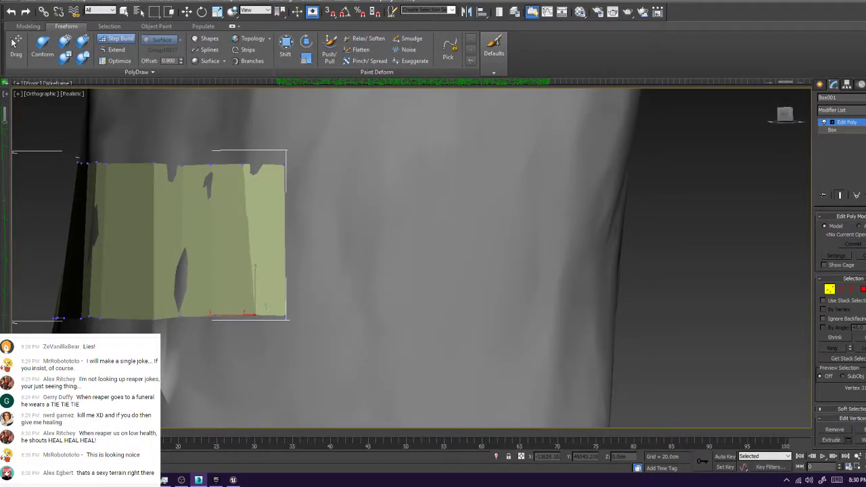
pyautogui.click(253, 171)
pyautogui.moveTo(253, 171); pyautogui.dragTo(251, 165)
# Add another polygon on the strip's open edge and pull its outer top and bottom vertices inward
pyautogui.click(341, 163)
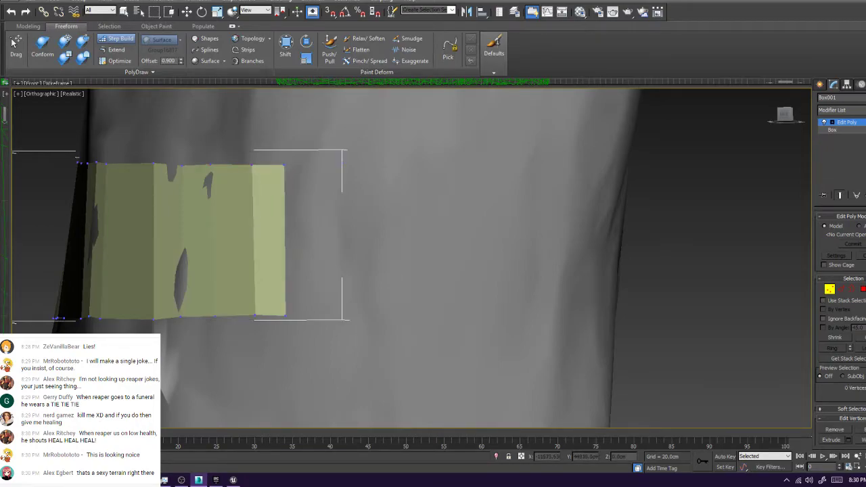
pyautogui.moveTo(343, 162); pyautogui.dragTo(315, 164)
pyautogui.moveTo(344, 313); pyautogui.dragTo(316, 313)
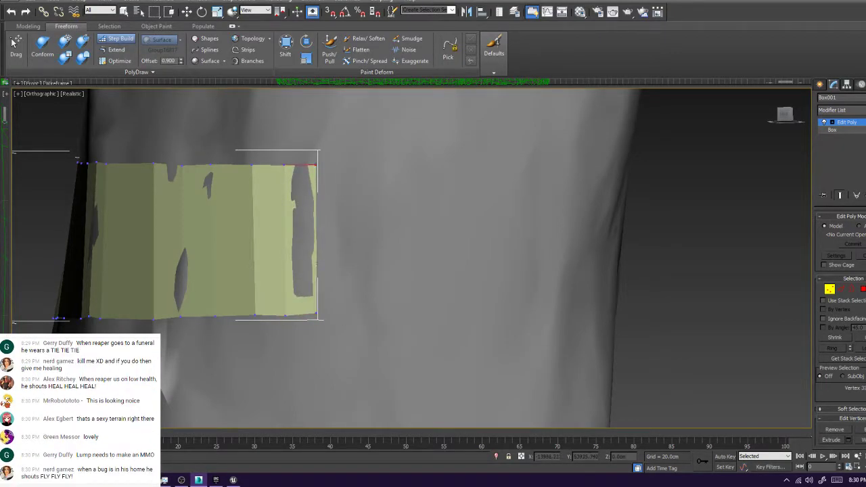
# Nudge the top vertex of the strip's open edge inward and fill one more polygon beyond it on the trunk
pyautogui.moveTo(316, 165); pyautogui.dragTo(311, 165)
pyautogui.keyDown('alt'); pyautogui.moveTo(302, 163); pyautogui.dragTo(209, 173, button='middle'); pyautogui.keyUp('alt')
pyautogui.click(308, 182)
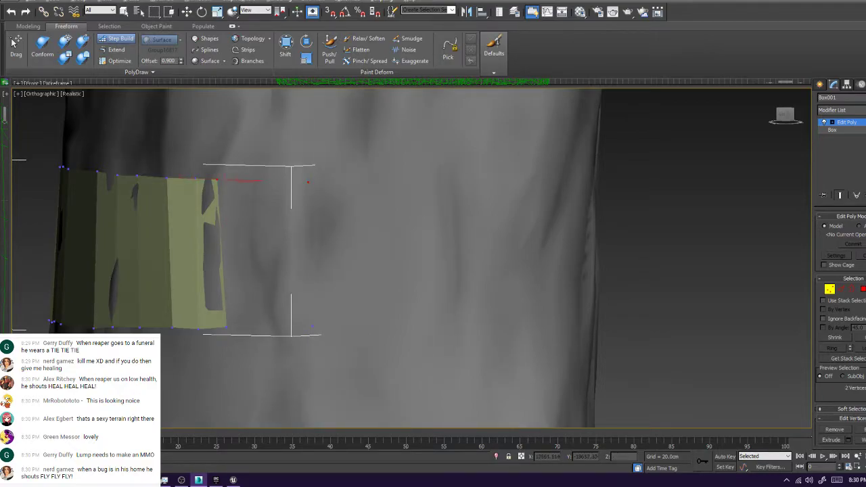
pyautogui.keyDown('shift'); pyautogui.moveTo(229, 253); pyautogui.dragTo(265, 254); pyautogui.keyUp('shift')
# Place another point on the trunk ahead of the strip and fill the next polygon, undoing the stray deletion
pyautogui.scroll(-4, 261, 252)
pyautogui.keyDown('alt'); pyautogui.moveTo(266, 255); pyautogui.dragTo(272, 273, button='middle'); pyautogui.keyUp('alt')
pyautogui.click(351, 246)
pyautogui.keyDown('shift'); pyautogui.moveTo(308, 279); pyautogui.dragTo(332, 279); pyautogui.keyUp('shift')
pyautogui.keyDown('ctrl'); pyautogui.keyDown('alt'); pyautogui.click(350, 246); pyautogui.keyUp('alt'); pyautogui.keyUp('ctrl')
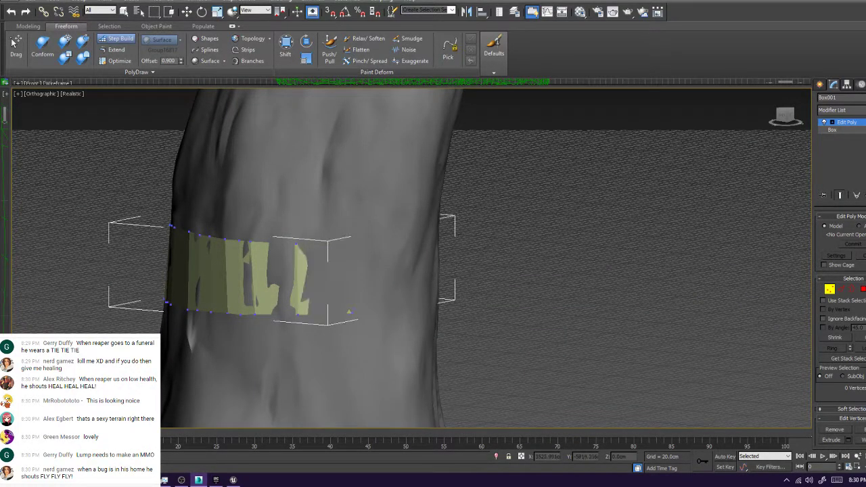
pyautogui.hotkey('ctrl', 'z')
pyautogui.keyDown('alt'); pyautogui.moveTo(346, 271); pyautogui.dragTo(291, 262, button='middle'); pyautogui.keyUp('alt')
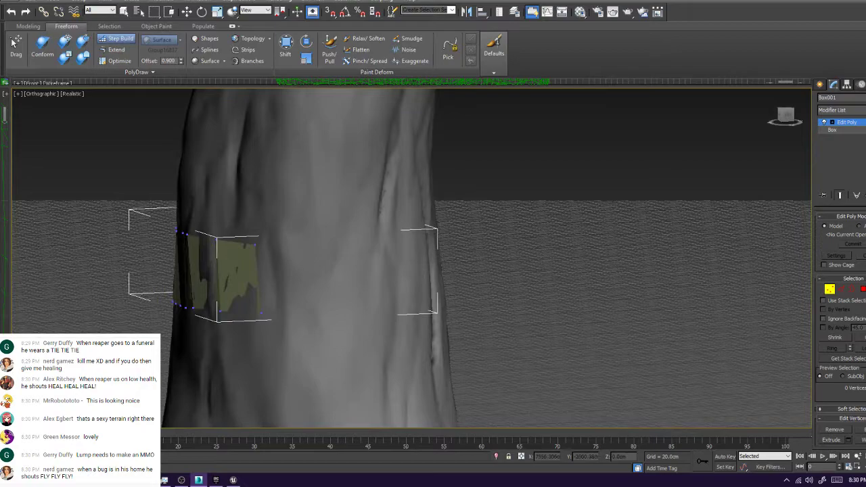
# Place a top and a bottom point beyond the open edge and fill the polygon between them
pyautogui.click(281, 248)
pyautogui.click(287, 312)
pyautogui.keyDown('shift'); pyautogui.moveTo(264, 279); pyautogui.dragTo(279, 279); pyautogui.keyUp('shift')
pyautogui.keyDown('alt'); pyautogui.moveTo(284, 274); pyautogui.dragTo(249, 266, button='middle'); pyautogui.keyUp('alt')
# Continue the strip around the trunk's side with new polygons and pull an outer edge's top and bottom vertices back
pyautogui.click(307, 288)
pyautogui.keyDown('shift'); pyautogui.click(279, 266); pyautogui.keyUp('shift')
pyautogui.keyDown('ctrl'); pyautogui.keyDown('alt'); pyautogui.keyDown('shift'); pyautogui.moveTo(308, 230); pyautogui.dragTo(283, 238); pyautogui.keyUp('shift'); pyautogui.keyUp('alt'); pyautogui.keyUp('ctrl')
pyautogui.keyDown('ctrl'); pyautogui.keyDown('alt'); pyautogui.keyDown('shift'); pyautogui.moveTo(306, 287); pyautogui.dragTo(283, 299); pyautogui.keyUp('shift'); pyautogui.keyUp('alt'); pyautogui.keyUp('ctrl')
pyautogui.keyDown('shift'); pyautogui.click(310, 268); pyautogui.keyUp('shift')
pyautogui.keyDown('alt'); pyautogui.moveTo(310, 268); pyautogui.dragTo(251, 273, button='middle'); pyautogui.keyUp('alt')
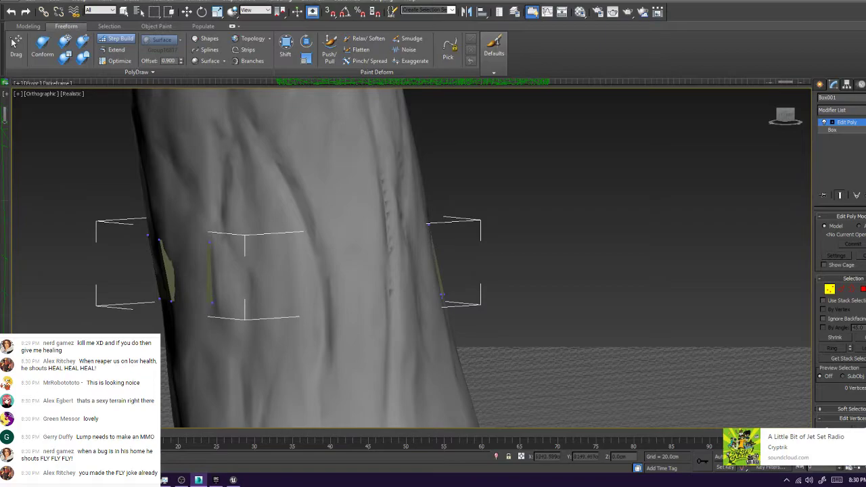
# Fill the next polygon on the open edge and adjust its outer top and bottom vertices
pyautogui.keyDown('shift'); pyautogui.click(245, 273); pyautogui.keyUp('shift')
pyautogui.keyDown('ctrl'); pyautogui.keyDown('alt'); pyautogui.keyDown('shift'); pyautogui.moveTo(272, 249); pyautogui.dragTo(273, 238); pyautogui.keyUp('shift'); pyautogui.keyUp('alt'); pyautogui.keyUp('ctrl')
pyautogui.keyDown('ctrl'); pyautogui.keyDown('alt'); pyautogui.keyDown('shift'); pyautogui.moveTo(277, 297); pyautogui.dragTo(276, 302); pyautogui.keyUp('shift'); pyautogui.keyUp('alt'); pyautogui.keyUp('ctrl')
pyautogui.keyDown('alt'); pyautogui.moveTo(276, 302); pyautogui.dragTo(406, 264, button='middle'); pyautogui.keyUp('alt')
# Place the remaining points on the trunk and fill polygons across the gap to close the strip into a ring
pyautogui.click(281, 332)
pyautogui.click(270, 273)
pyautogui.keyDown('shift'); pyautogui.click(255, 301); pyautogui.keyUp('shift')
pyautogui.keyDown('ctrl'); pyautogui.keyDown('alt'); pyautogui.keyDown('shift'); pyautogui.moveTo(270, 272); pyautogui.dragTo(272, 272); pyautogui.keyUp('shift'); pyautogui.keyUp('alt'); pyautogui.keyUp('ctrl')
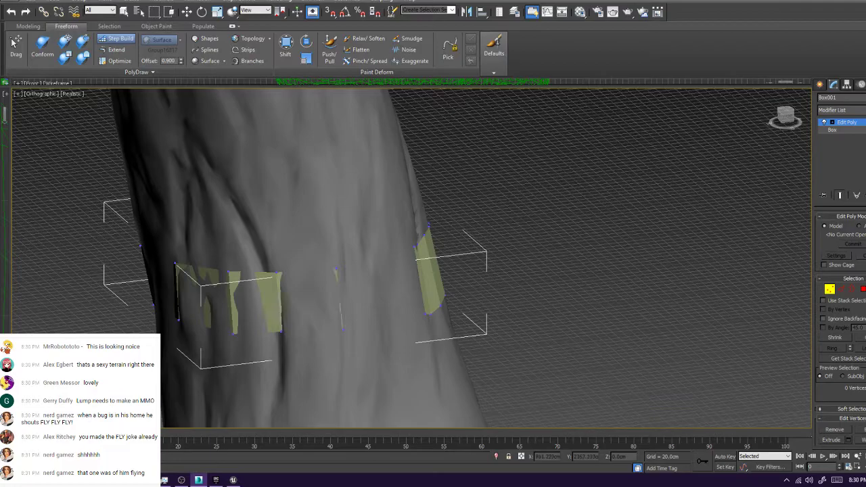
pyautogui.keyDown('shift'); pyautogui.click(363, 292); pyautogui.keyUp('shift')
pyautogui.keyDown('shift'); pyautogui.click(403, 284); pyautogui.keyUp('shift')
pyautogui.keyDown('alt'); pyautogui.moveTo(403, 285); pyautogui.dragTo(203, 301, button='middle'); pyautogui.keyUp('alt')
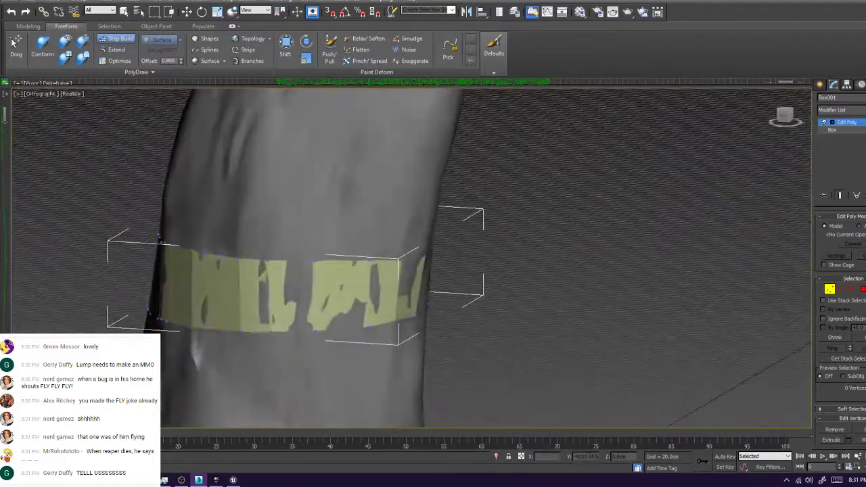
# Insert vertical edges with Swift Loop in three wide faces of the ring where it sinks into the trunk
pyautogui.keyDown('alt'); pyautogui.moveTo(562, 287); pyautogui.dragTo(469, 268, button='middle'); pyautogui.keyUp('alt')
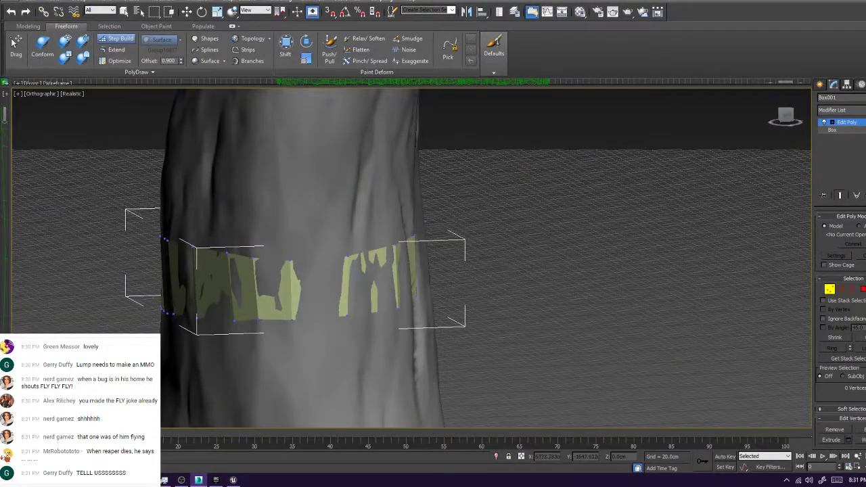
pyautogui.click(28, 25)
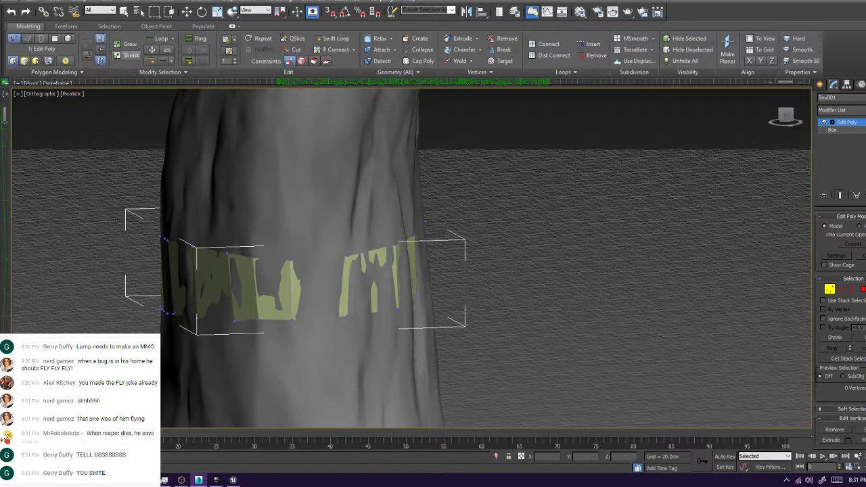
pyautogui.click(336, 38)
pyautogui.scroll(2, 318, 284)
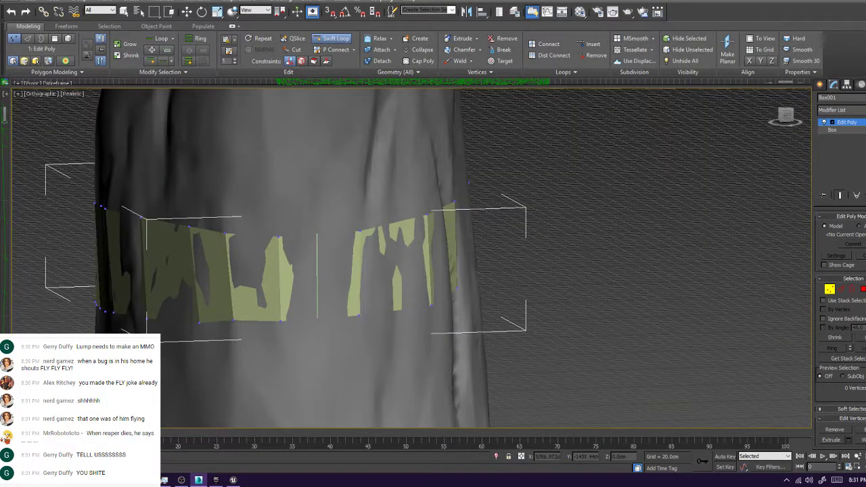
pyautogui.click(254, 277)
pyautogui.scroll(2, 253, 278)
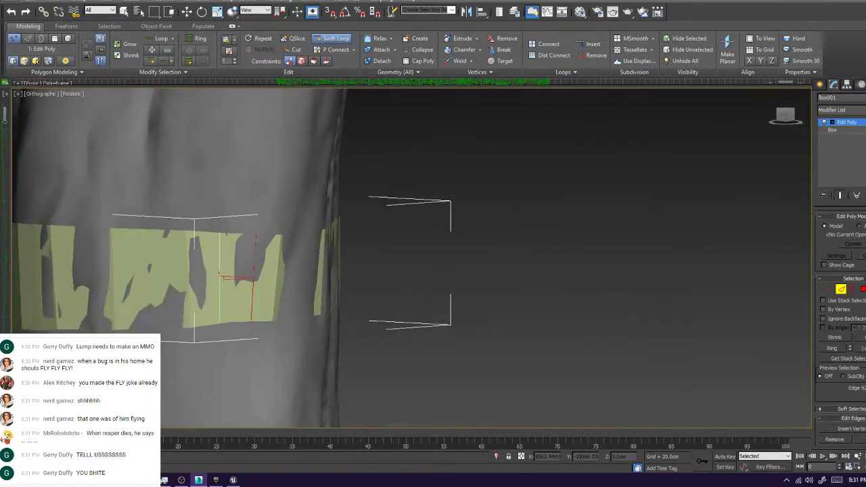
pyautogui.moveTo(253, 277); pyautogui.dragTo(363, 266, button='middle')
pyautogui.click(260, 266)
pyautogui.keyDown('alt'); pyautogui.moveTo(260, 267); pyautogui.dragTo(288, 267, button='middle'); pyautogui.keyUp('alt')
pyautogui.click(199, 268)
pyautogui.keyDown('alt'); pyautogui.moveTo(198, 268); pyautogui.dragTo(670, 245, button='middle'); pyautogui.keyUp('alt')
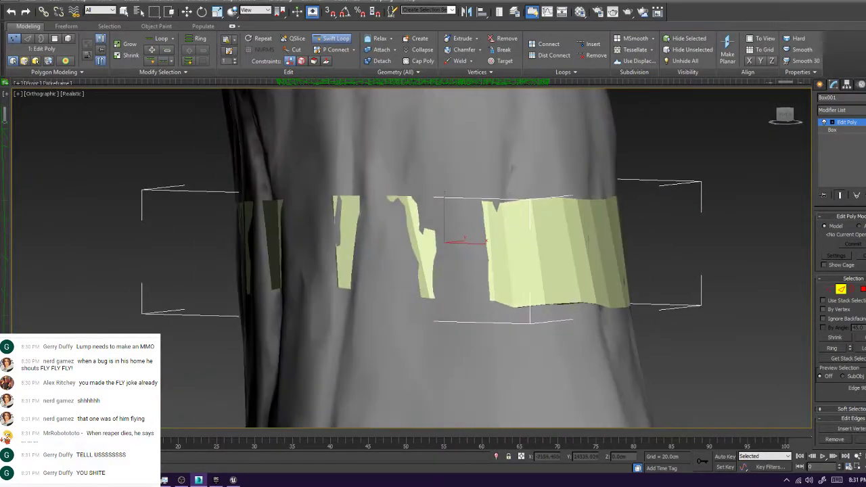
# Add two more vertical Swift Loop edges to the wide faces on the other side of the trunk
pyautogui.keyDown('alt'); pyautogui.moveTo(467, 240); pyautogui.dragTo(502, 246, button='middle'); pyautogui.keyUp('alt')
pyautogui.click(324, 249)
pyautogui.click(294, 249)
pyautogui.keyDown('alt'); pyautogui.moveTo(291, 249); pyautogui.dragTo(339, 250, button='middle'); pyautogui.keyUp('alt')
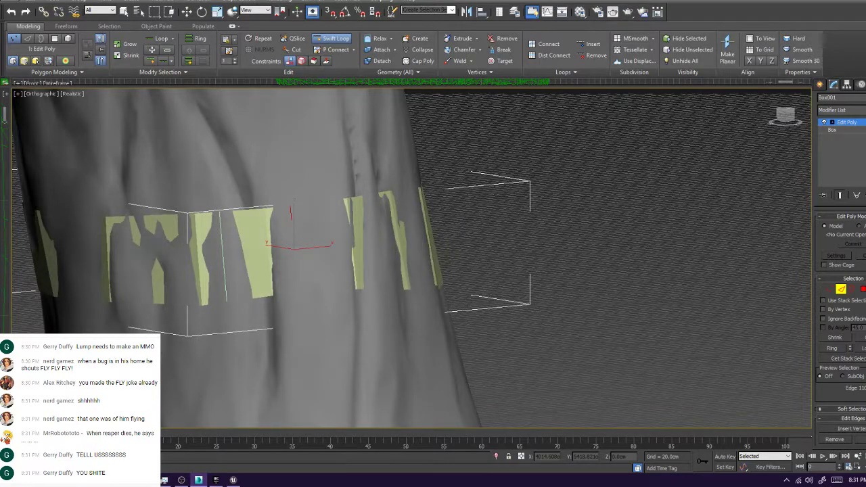
# Isolate the ring from the tree and display it with edged faces
pyautogui.press('F4')
pyautogui.press('F4')
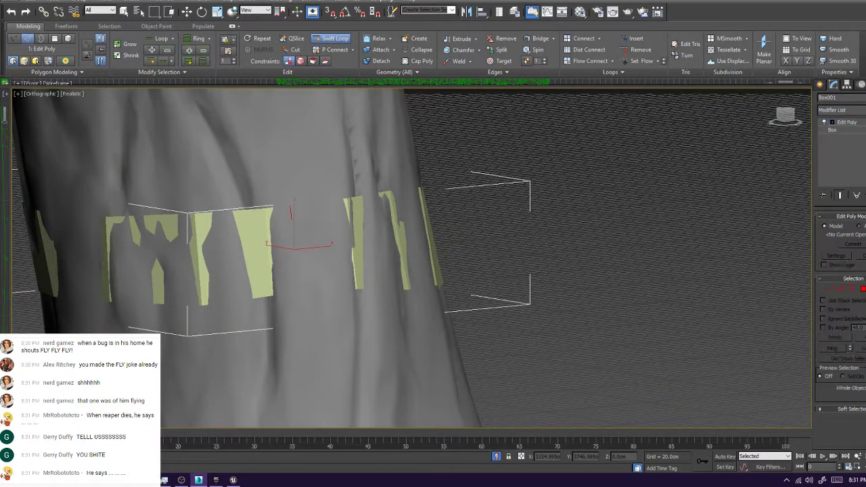
pyautogui.hotkey('alt', 'q')
pyautogui.keyDown('alt'); pyautogui.moveTo(348, 304); pyautogui.dragTo(344, 316, button='middle'); pyautogui.keyUp('alt')
pyautogui.press('F4')
pyautogui.scroll(2, 344, 317)
# Insert three more vertical Swift Loop edges in the ring's remaining wide faces and return to vertex selection
pyautogui.click(271, 276)
pyautogui.click(310, 291)
pyautogui.click(379, 305)
pyautogui.keyDown('alt'); pyautogui.moveTo(380, 304); pyautogui.dragTo(425, 274, button='middle'); pyautogui.keyUp('alt')
pyautogui.press('w')
pyautogui.keyDown('ctrl'); pyautogui.click(830, 289); pyautogui.keyUp('ctrl')
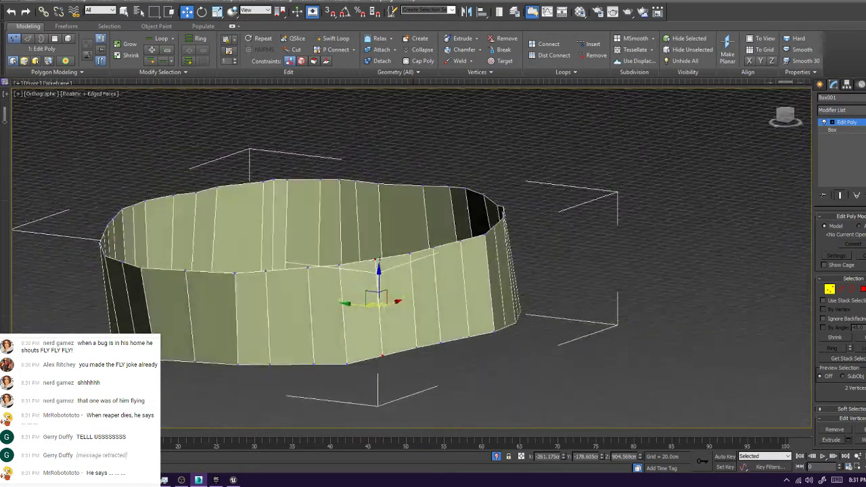
# Reactivate Step Build on the ring, nudge one top-rim vertex, and end isolation to show the tree
pyautogui.click(65, 26)
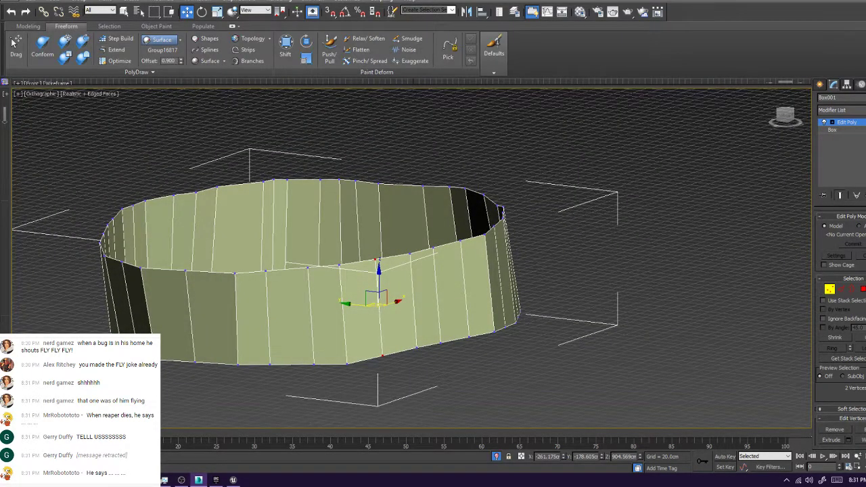
pyautogui.click(116, 38)
pyautogui.keyDown('alt'); pyautogui.moveTo(433, 271); pyautogui.dragTo(389, 254, button='middle'); pyautogui.keyUp('alt')
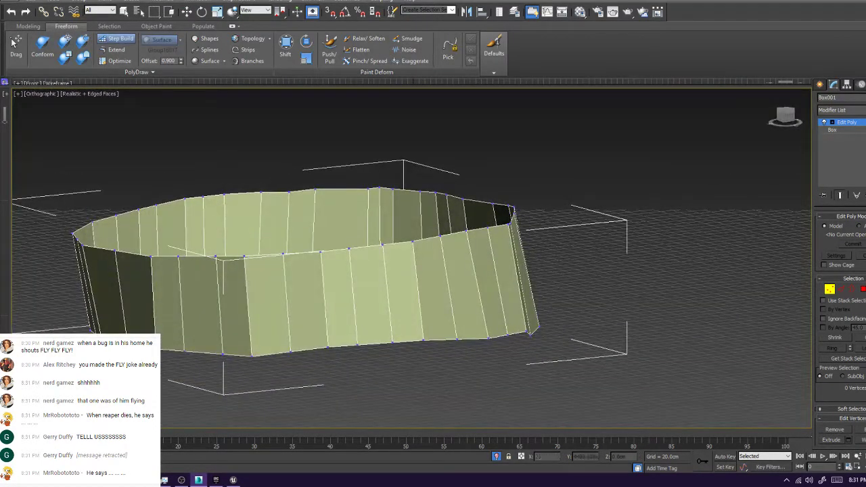
pyautogui.moveTo(150, 257); pyautogui.dragTo(150, 255)
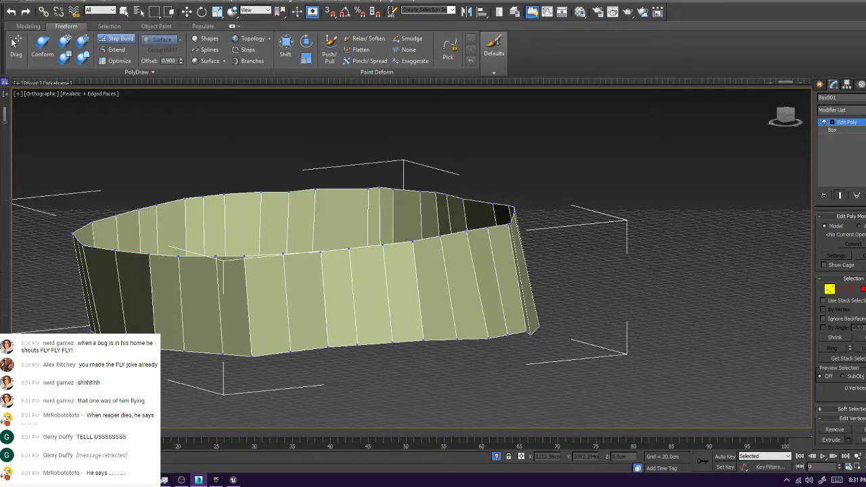
pyautogui.hotkey('alt', 'q')
pyautogui.keyDown('alt'); pyautogui.moveTo(338, 271); pyautogui.dragTo(358, 285, button='middle'); pyautogui.keyUp('alt')
pyautogui.moveTo(304, 285); pyautogui.dragTo(356, 283, button='middle')
# Try to fit the ring's new edges to the trunk surface by repositioning their top and bottom vertices
pyautogui.moveTo(235, 320); pyautogui.dragTo(275, 330)
pyautogui.moveTo(268, 241); pyautogui.dragTo(266, 244)
pyautogui.keyDown('alt'); pyautogui.moveTo(270, 271); pyautogui.dragTo(339, 270, button='middle'); pyautogui.keyUp('alt')
pyautogui.moveTo(268, 248); pyautogui.dragTo(278, 245)
pyautogui.moveTo(275, 329); pyautogui.dragTo(280, 331)
pyautogui.keyDown('alt'); pyautogui.moveTo(280, 325); pyautogui.dragTo(338, 319, button='middle'); pyautogui.keyUp('alt')
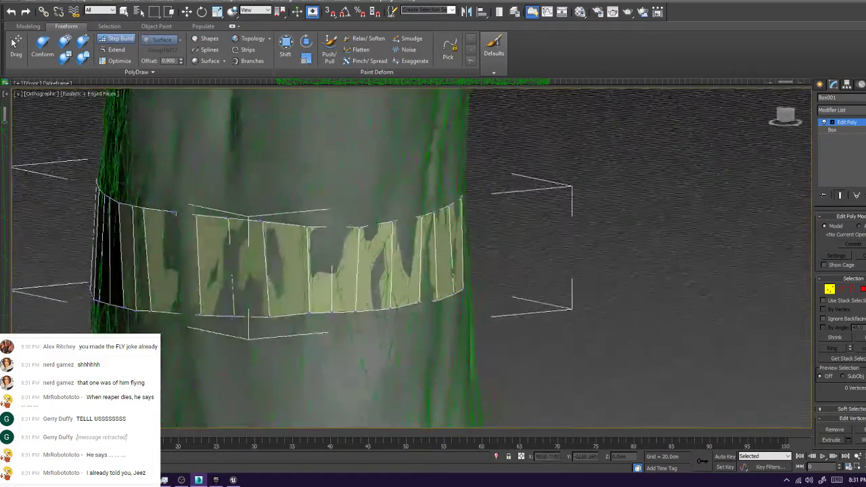
pyautogui.moveTo(331, 231); pyautogui.dragTo(335, 228)
pyautogui.keyDown('alt'); pyautogui.moveTo(335, 230); pyautogui.dragTo(372, 234, button='middle'); pyautogui.keyUp('alt')
pyautogui.moveTo(258, 229); pyautogui.dragTo(255, 230)
pyautogui.moveTo(262, 325); pyautogui.dragTo(256, 324)
pyautogui.moveTo(295, 230); pyautogui.dragTo(295, 234)
# Undo the series of recent vertex moves along the ring
pyautogui.hotkey('ctrl', 'z')
pyautogui.hotkey('ctrl', 'z')
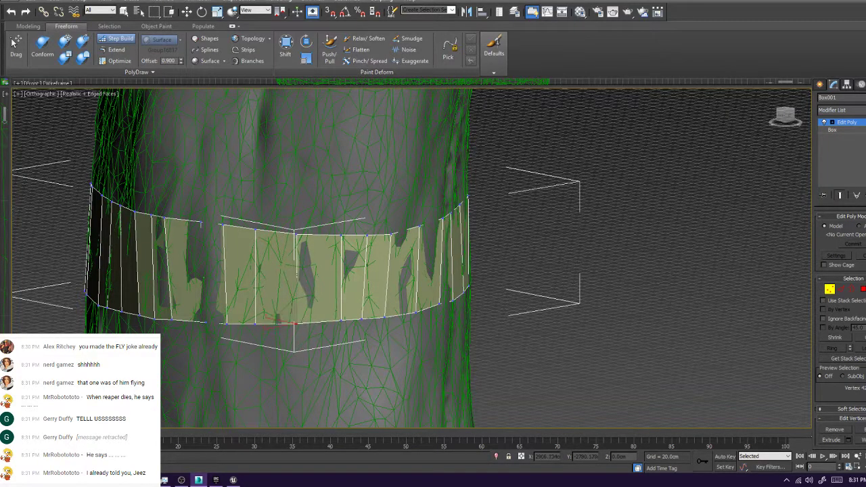
pyautogui.hotkey('shift', 'z')
pyautogui.hotkey('ctrl', 'z')
pyautogui.hotkey('ctrl', 'z')
pyautogui.hotkey('ctrl', 'z')
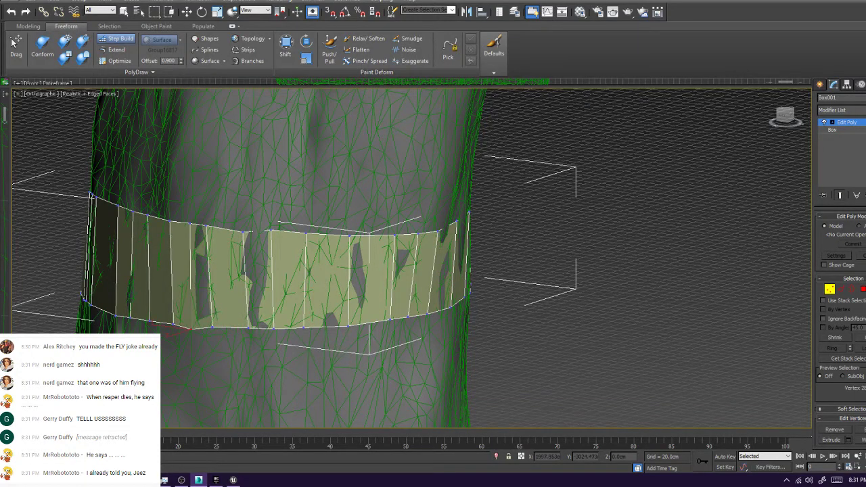
pyautogui.hotkey('ctrl', 'z')
pyautogui.hotkey('ctrl', 'z')
pyautogui.hotkey('ctrl', 'z')
pyautogui.hotkey('ctrl', 'z')
pyautogui.hotkey('ctrl', 'z')
pyautogui.keyDown('alt'); pyautogui.moveTo(305, 271); pyautogui.dragTo(474, 230, button='middle'); pyautogui.keyUp('alt')
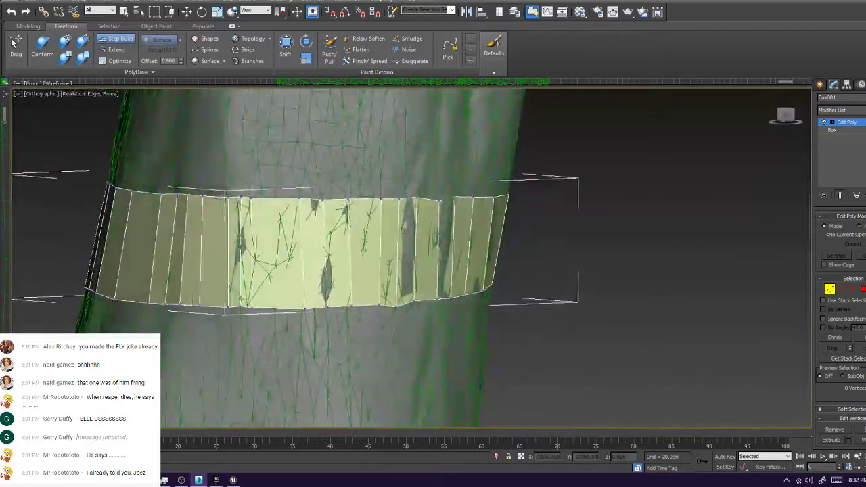
pyautogui.hotkey('shift', 'z')
pyautogui.click(346, 210)
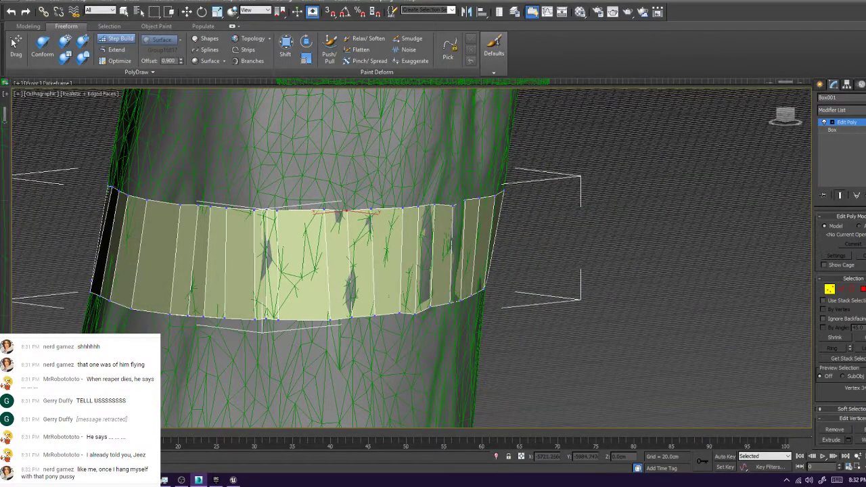
pyautogui.hotkey('ctrl', 'z')
pyautogui.hotkey('ctrl', 'z')
pyautogui.hotkey('ctrl', 'z')
pyautogui.hotkey('ctrl', 'z')
# Isolate the ring, shift one top-rim and two bottom-rim vertices, and bring the tree back into view
pyautogui.keyDown('alt'); pyautogui.moveTo(325, 270); pyautogui.dragTo(515, 267, button='middle'); pyautogui.keyUp('alt')
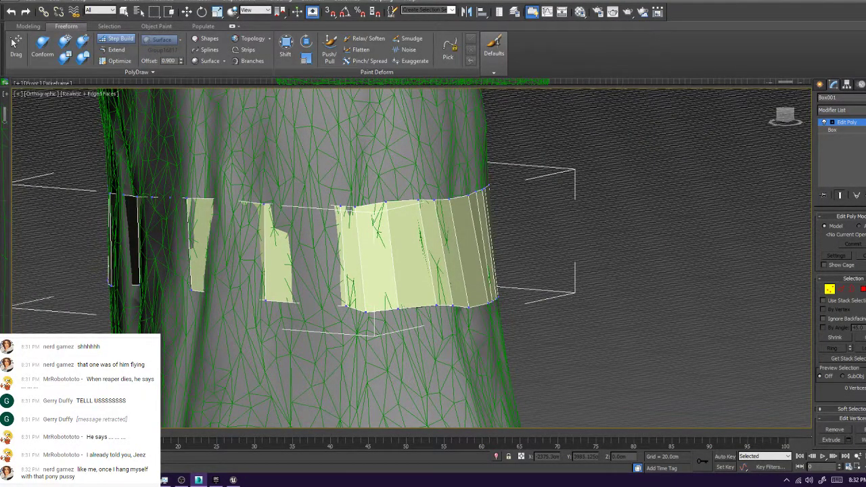
pyautogui.hotkey('alt', 'q')
pyautogui.moveTo(427, 217); pyautogui.dragTo(437, 220)
pyautogui.moveTo(455, 384); pyautogui.dragTo(440, 383)
pyautogui.moveTo(327, 372); pyautogui.dragTo(304, 369)
pyautogui.keyDown('alt'); pyautogui.moveTo(406, 284); pyautogui.dragTo(433, 270, button='middle'); pyautogui.keyUp('alt')
pyautogui.hotkey('alt', 'q')
pyautogui.scroll(3, 406, 271)
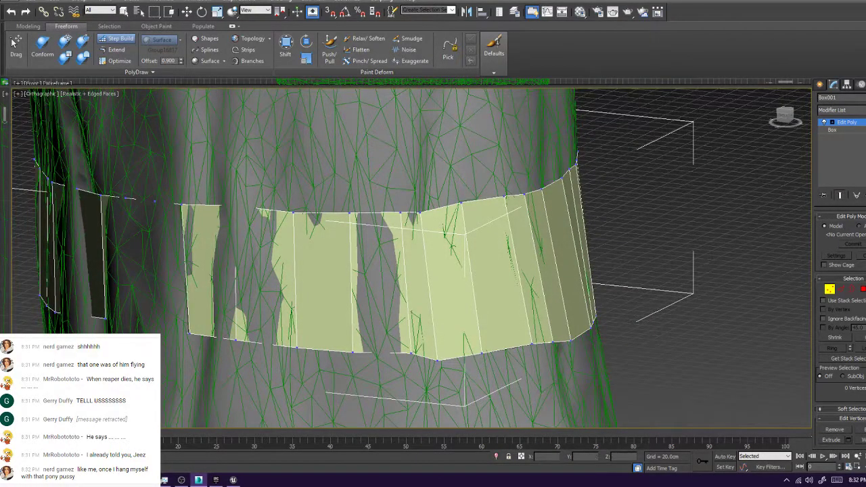
# Insert two vertical Swift Loop edges in the ring's faces that dip into the trunk, and exit Swift Loop
pyautogui.click(27, 25)
pyautogui.click(335, 39)
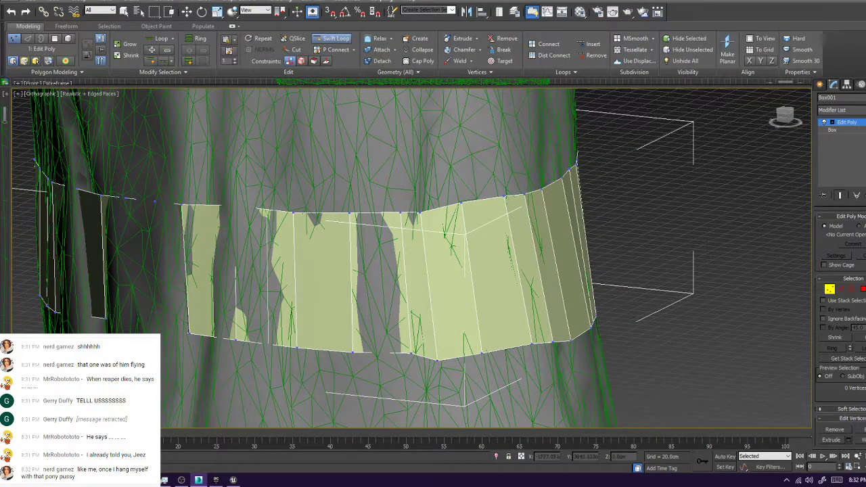
pyautogui.click(268, 278)
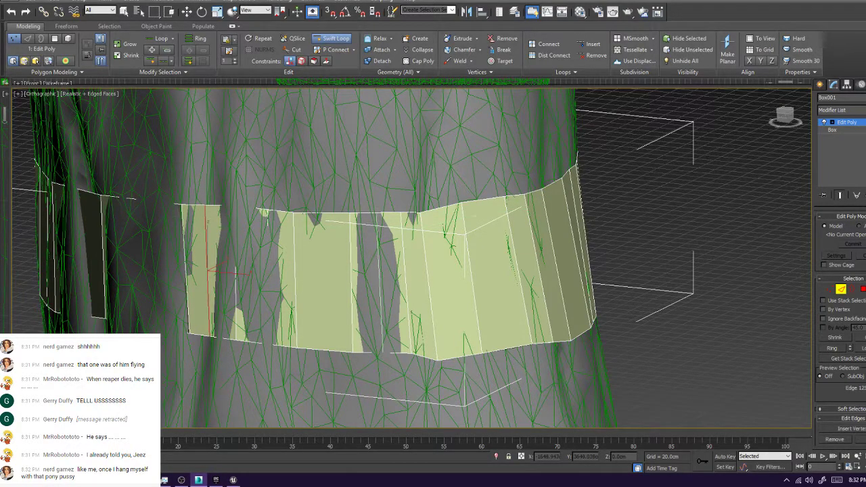
pyautogui.click(379, 277)
pyautogui.rightClick(379, 278)
# Use Step Build to snap the top and bottom vertices of the sunken edges onto the trunk surface
pyautogui.click(66, 26)
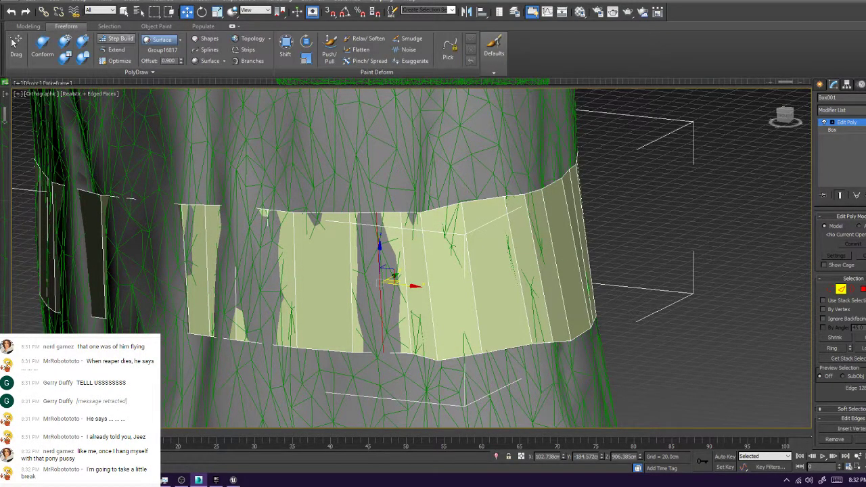
pyautogui.click(117, 38)
pyautogui.keyDown('alt'); pyautogui.moveTo(379, 271); pyautogui.dragTo(406, 268, button='middle'); pyautogui.keyUp('alt')
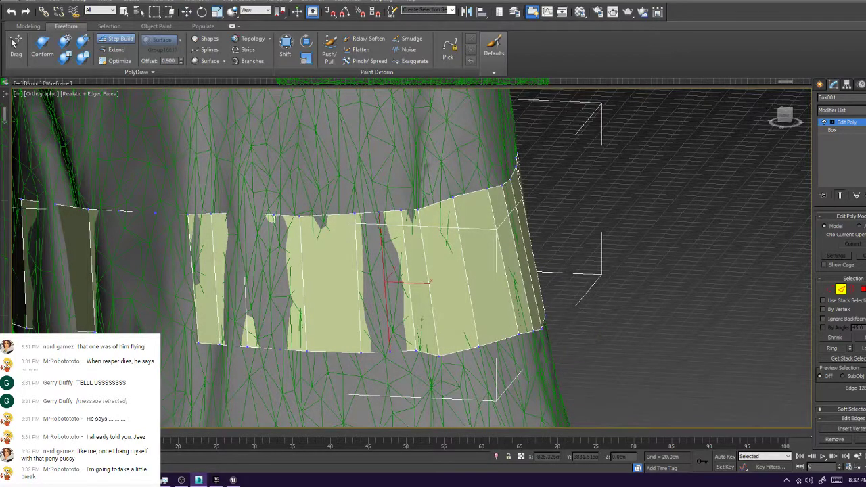
pyautogui.press('1')
pyautogui.keyDown('ctrl'); pyautogui.keyDown('alt'); pyautogui.keyDown('shift'); pyautogui.moveTo(243, 214); pyautogui.dragTo(246, 215); pyautogui.keyUp('shift'); pyautogui.keyUp('alt'); pyautogui.keyUp('ctrl')
pyautogui.keyDown('ctrl'); pyautogui.keyDown('alt'); pyautogui.keyDown('shift'); pyautogui.moveTo(248, 347); pyautogui.dragTo(246, 349); pyautogui.keyUp('shift'); pyautogui.keyUp('alt'); pyautogui.keyUp('ctrl')
pyautogui.keyDown('ctrl'); pyautogui.keyDown('alt'); pyautogui.keyDown('shift'); pyautogui.moveTo(281, 350); pyautogui.dragTo(279, 347); pyautogui.keyUp('shift'); pyautogui.keyUp('alt'); pyautogui.keyUp('ctrl')
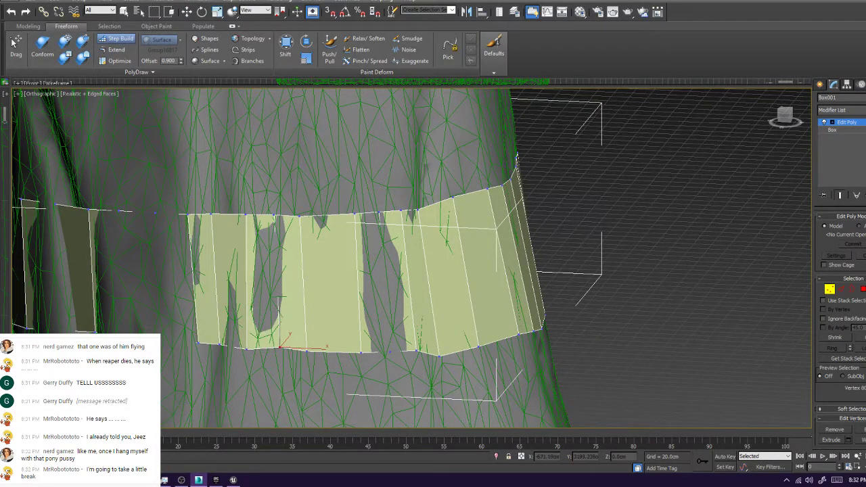
pyautogui.keyDown('ctrl'); pyautogui.keyDown('alt'); pyautogui.keyDown('shift'); pyautogui.moveTo(274, 214); pyautogui.dragTo(274, 215); pyautogui.keyUp('shift'); pyautogui.keyUp('alt'); pyautogui.keyUp('ctrl')
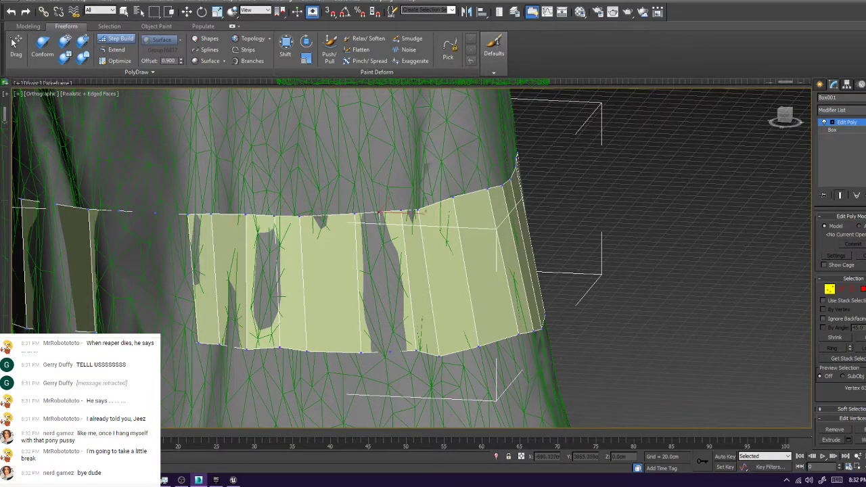
pyautogui.keyDown('ctrl'); pyautogui.keyDown('alt'); pyautogui.keyDown('shift'); pyautogui.moveTo(390, 352); pyautogui.dragTo(442, 350); pyautogui.keyUp('shift'); pyautogui.keyUp('alt'); pyautogui.keyUp('ctrl')
# Fit the next two sunken edges around the trunk by bringing their vertices onto its surface
pyautogui.keyDown('alt'); pyautogui.moveTo(443, 350); pyautogui.dragTo(498, 342, button='middle'); pyautogui.keyUp('alt')
pyautogui.keyDown('ctrl'); pyautogui.keyDown('alt'); pyautogui.keyDown('shift'); pyautogui.moveTo(332, 194); pyautogui.dragTo(334, 196); pyautogui.keyUp('shift'); pyautogui.keyUp('alt'); pyautogui.keyUp('ctrl')
pyautogui.keyDown('shift'); pyautogui.click(290, 217); pyautogui.keyUp('shift')
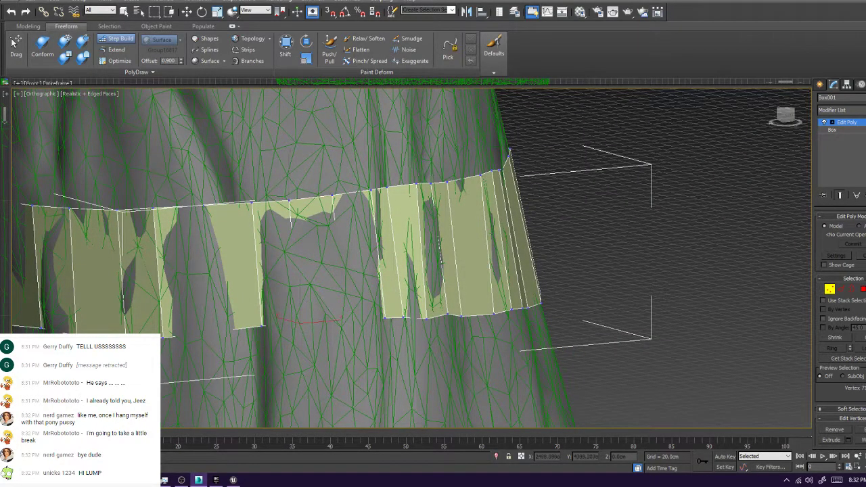
pyautogui.keyDown('shift'); pyautogui.click(306, 264); pyautogui.keyUp('shift')
pyautogui.keyDown('shift'); pyautogui.click(355, 257); pyautogui.keyUp('shift')
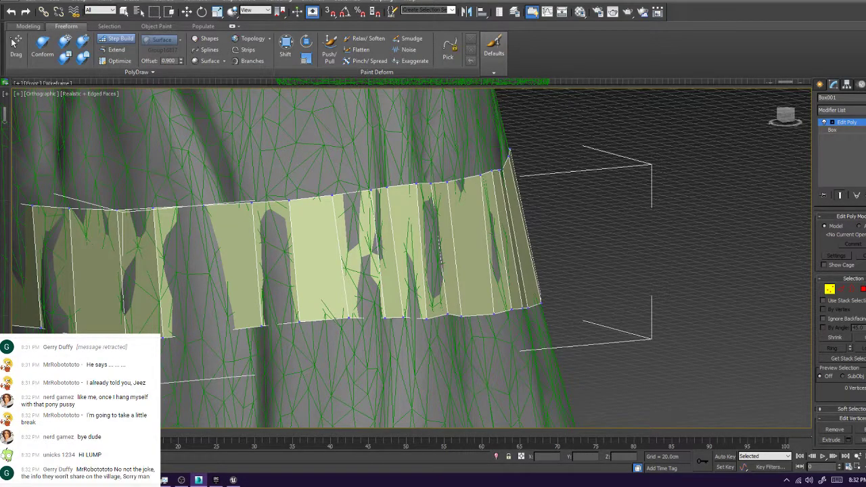
# Insert a vertical Swift Loop edge in the ring's wide face over the trunk groove and switch to edge selection
pyautogui.click(28, 26)
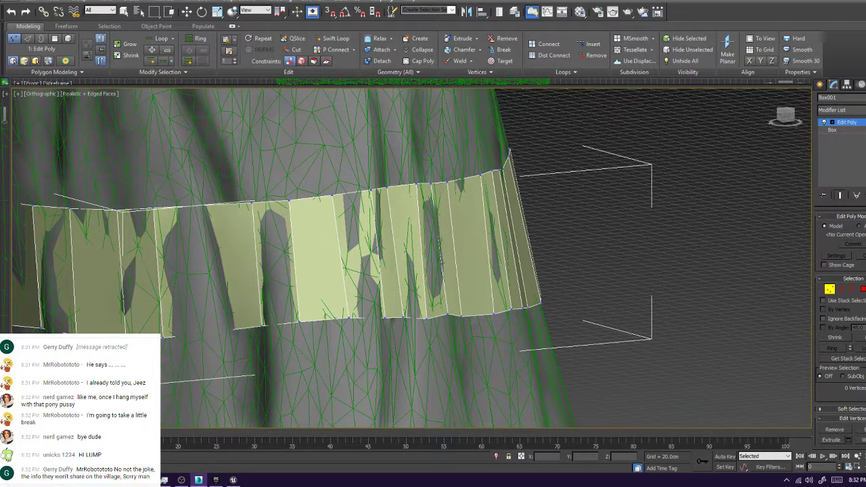
pyautogui.click(336, 39)
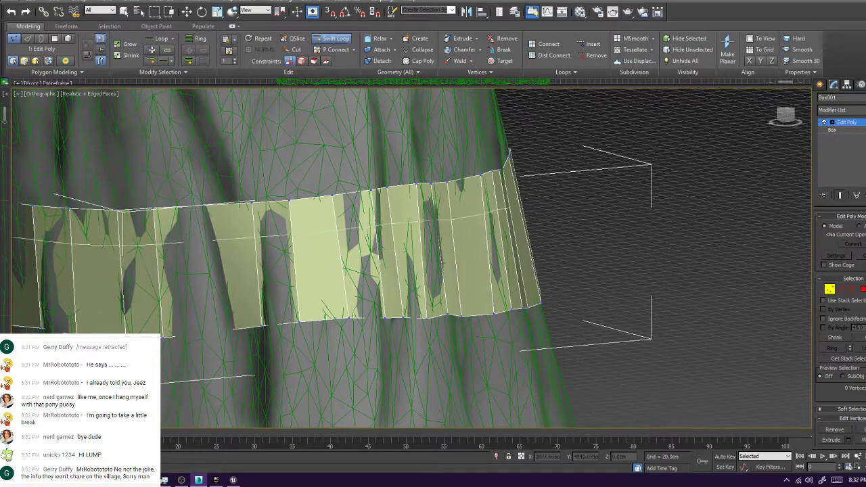
pyautogui.click(203, 267)
pyautogui.press('2')
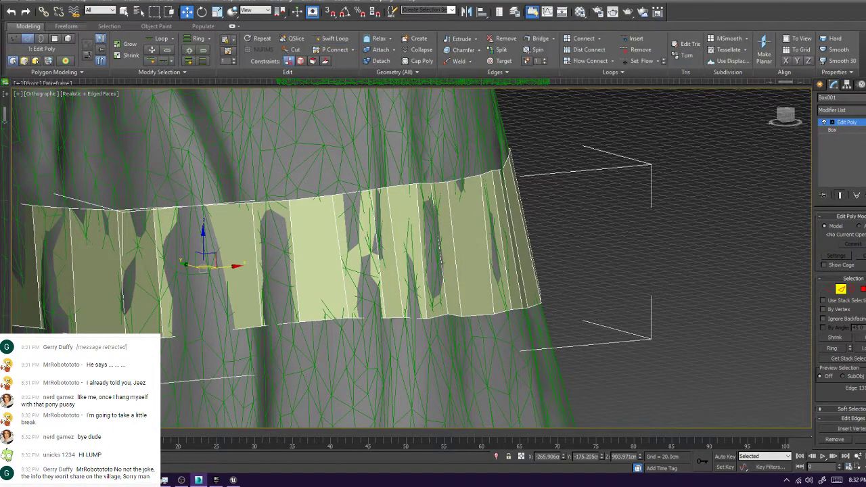
# Use Step Build in vertex mode to fit the newest vertical edge to the trunk groove
pyautogui.click(66, 26)
pyautogui.click(116, 38)
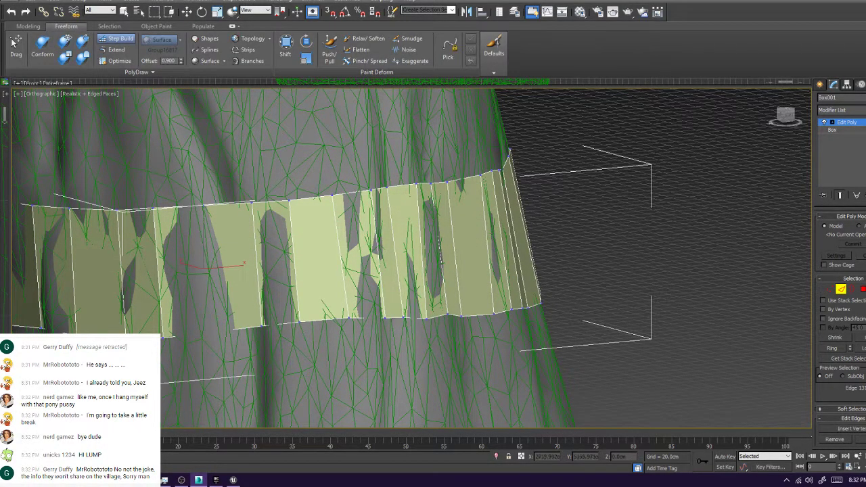
pyautogui.press('1')
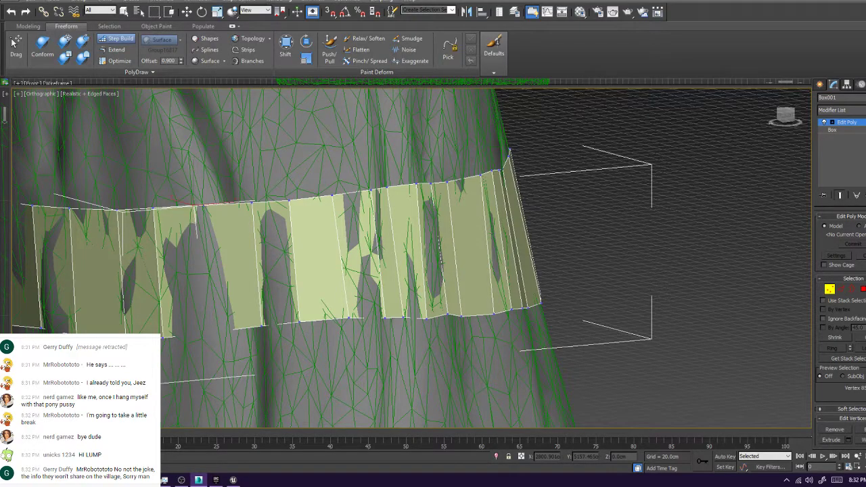
pyautogui.scroll(-8, 205, 329)
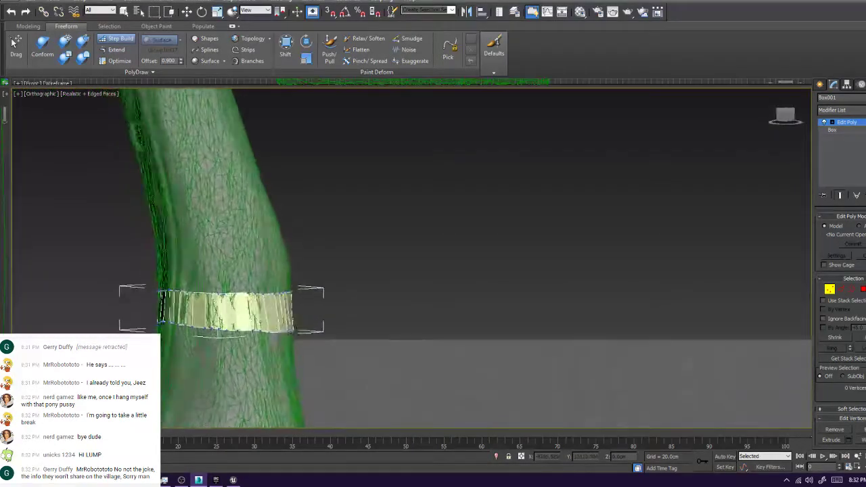
pyautogui.keyDown('alt'); pyautogui.moveTo(224, 313); pyautogui.dragTo(237, 339, button='middle'); pyautogui.keyUp('alt')
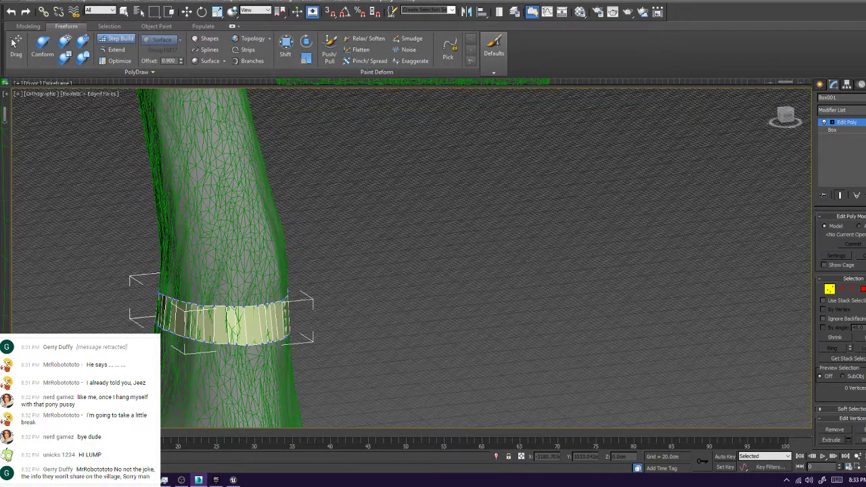
# Select the ring's complete bottom edge loop and activate the Extend tool
pyautogui.press('2')
pyautogui.keyDown('alt'); pyautogui.moveTo(236, 359); pyautogui.dragTo(182, 335, button='middle'); pyautogui.keyUp('alt')
pyautogui.scroll(2, 207, 332)
pyautogui.press('w')
pyautogui.doubleClick(238, 316)
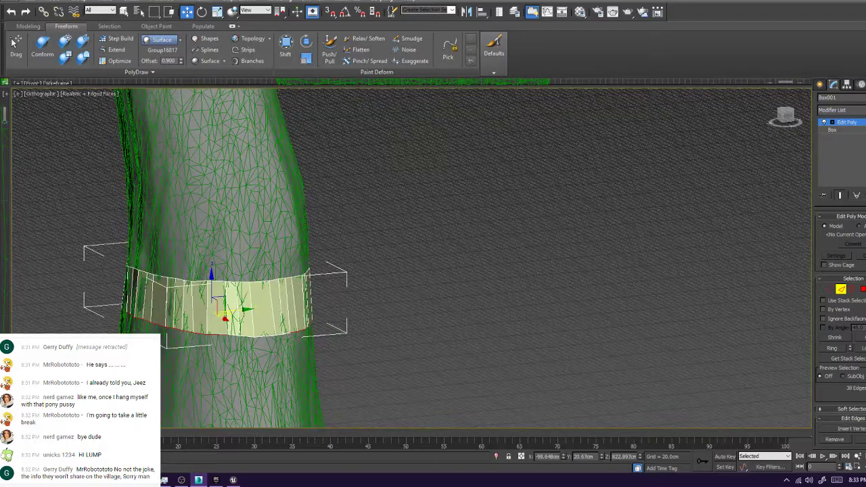
pyautogui.hotkey('alt', 'l')
pyautogui.keyDown('alt'); pyautogui.moveTo(267, 335); pyautogui.dragTo(215, 252, button='middle'); pyautogui.keyUp('alt')
pyautogui.scroll(2, 235, 337)
pyautogui.keyDown('ctrl'); pyautogui.click(234, 337); pyautogui.keyUp('ctrl')
pyautogui.scroll(-5, 205, 325)
pyautogui.click(115, 50)
pyautogui.scroll(4, 211, 281)
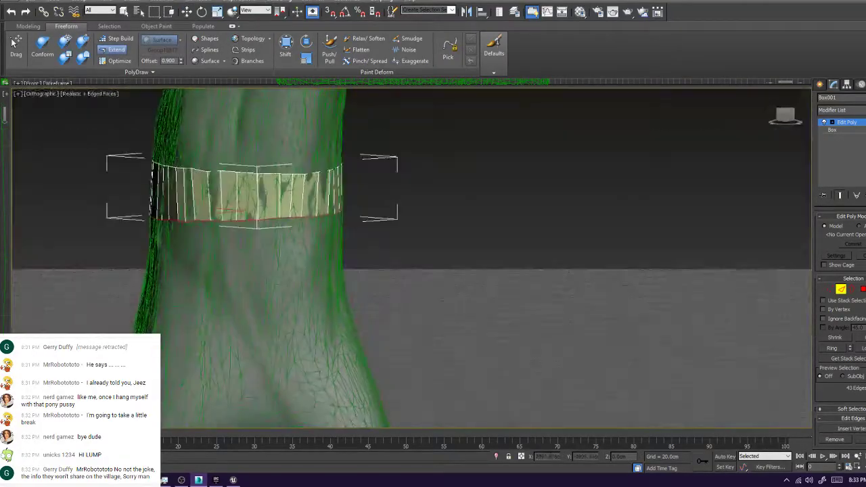
# Try to extend the ring's bottom border down the trunk, and undo the attempts
pyautogui.moveTo(237, 221); pyautogui.dragTo(230, 279)
pyautogui.hotkey('ctrl', 'z')
pyautogui.keyDown('ctrl'); pyautogui.click(247, 217); pyautogui.keyUp('ctrl')
pyautogui.hotkey('ctrl', 'z')
pyautogui.keyDown('ctrl'); pyautogui.keyDown('shift'); pyautogui.moveTo(245, 220); pyautogui.dragTo(242, 374); pyautogui.keyUp('shift'); pyautogui.keyUp('ctrl')
pyautogui.scroll(-4, 477, 320)
pyautogui.keyDown('alt'); pyautogui.moveTo(477, 320); pyautogui.dragTo(312, 352, button='middle'); pyautogui.keyUp('alt')
pyautogui.hotkey('ctrl', 'z')
pyautogui.hotkey('ctrl', 'z')
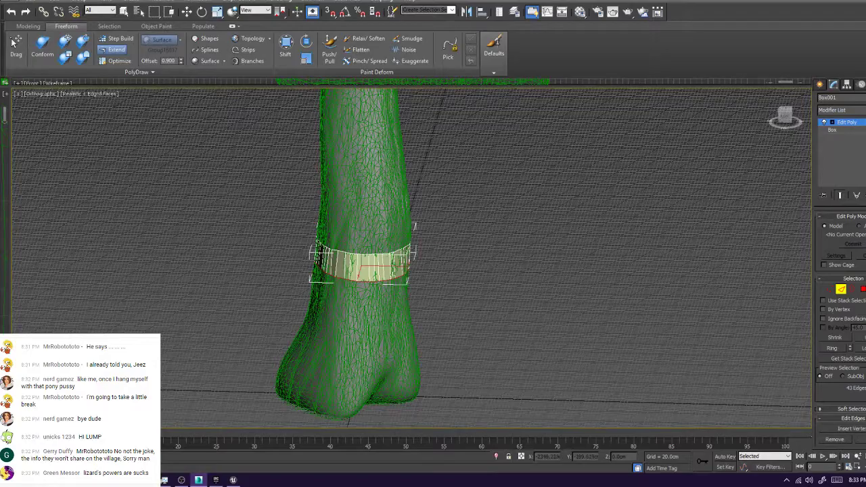
# Try to extend the bottom border a short distance toward the trunk base, and undo it
pyautogui.keyDown('alt'); pyautogui.moveTo(339, 295); pyautogui.dragTo(333, 271, button='middle'); pyautogui.keyUp('alt')
pyautogui.scroll(4, 408, 302)
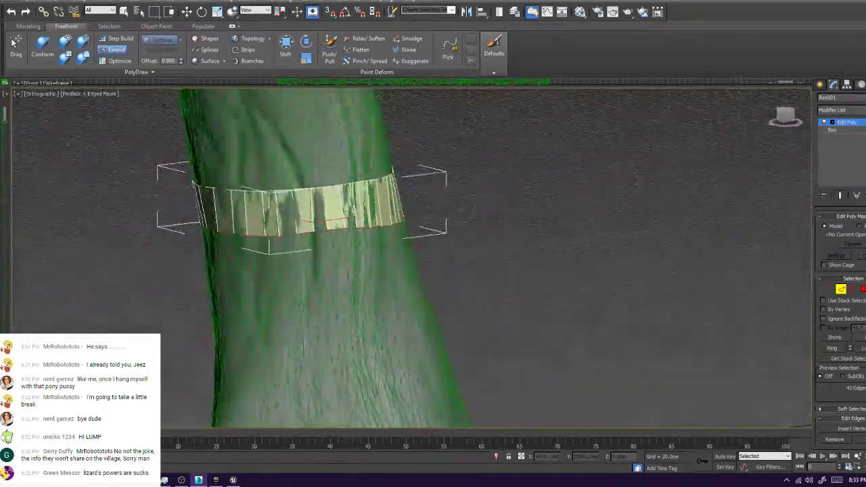
pyautogui.scroll(4, 333, 220)
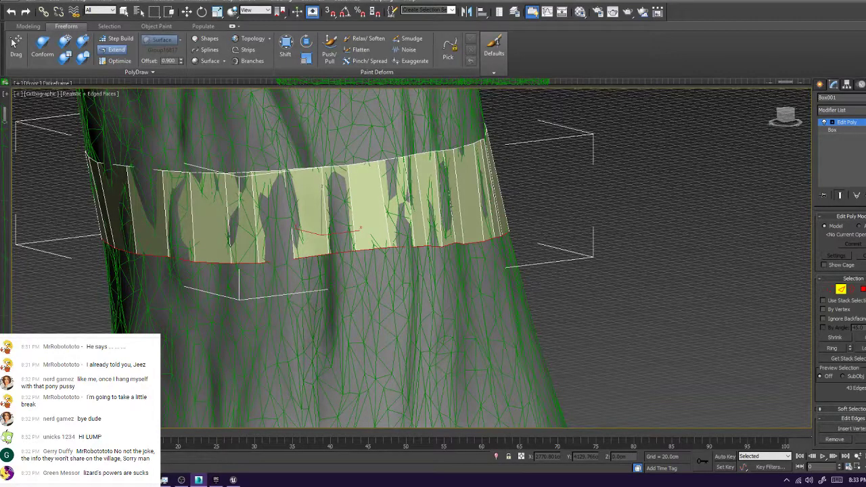
pyautogui.scroll(-5, 297, 178)
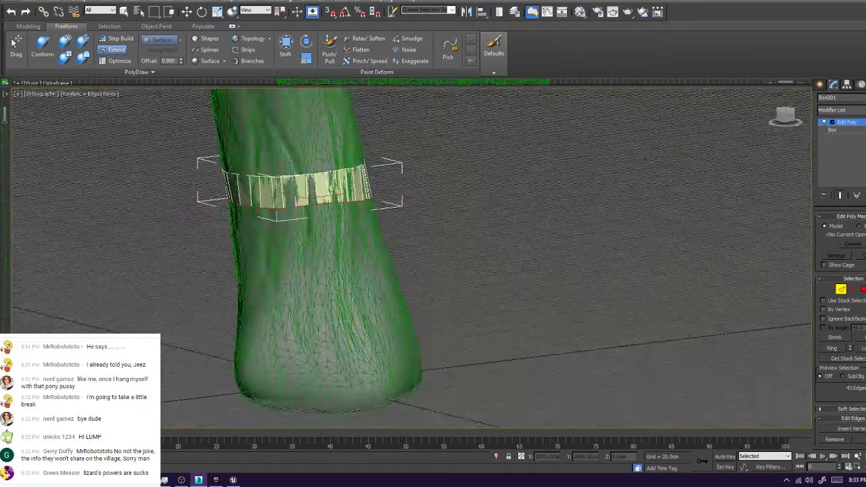
pyautogui.keyDown('ctrl'); pyautogui.keyDown('shift'); pyautogui.moveTo(281, 207); pyautogui.dragTo(293, 254); pyautogui.keyUp('shift'); pyautogui.keyUp('ctrl')
pyautogui.keyDown('alt'); pyautogui.moveTo(374, 264); pyautogui.dragTo(293, 250, button='middle'); pyautogui.keyUp('alt')
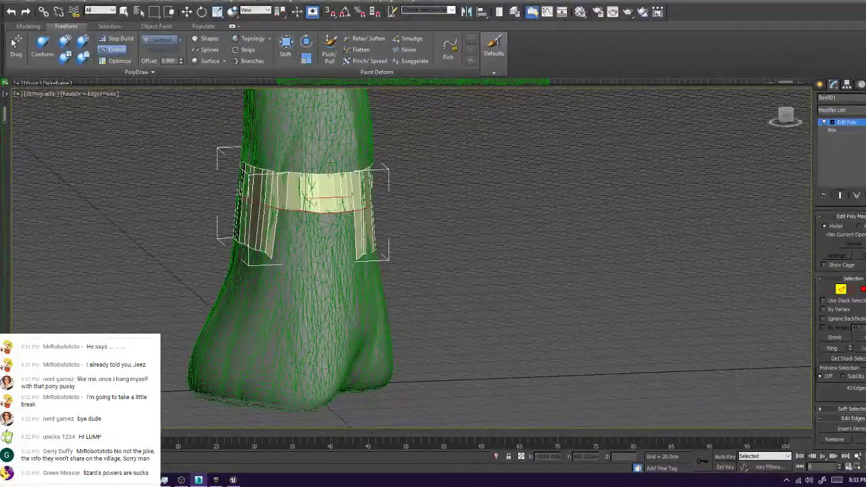
pyautogui.hotkey('ctrl', 'z')
# Try extending the top border upward and the bottom border downward, undo both, and clear the edge selection
pyautogui.keyDown('ctrl'); pyautogui.keyDown('shift'); pyautogui.moveTo(318, 174); pyautogui.dragTo(317, 110); pyautogui.keyUp('shift'); pyautogui.keyUp('ctrl')
pyautogui.keyDown('alt'); pyautogui.moveTo(317, 109); pyautogui.dragTo(403, 109, button='middle'); pyautogui.keyUp('alt')
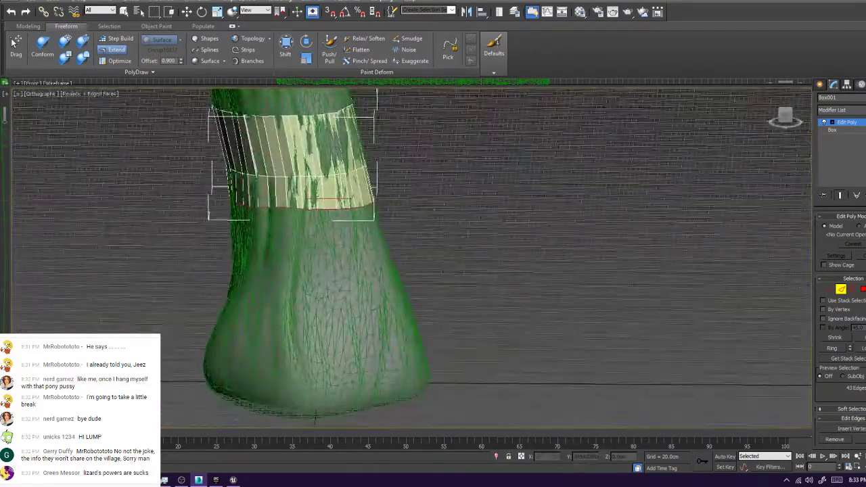
pyautogui.hotkey('ctrl', 'z')
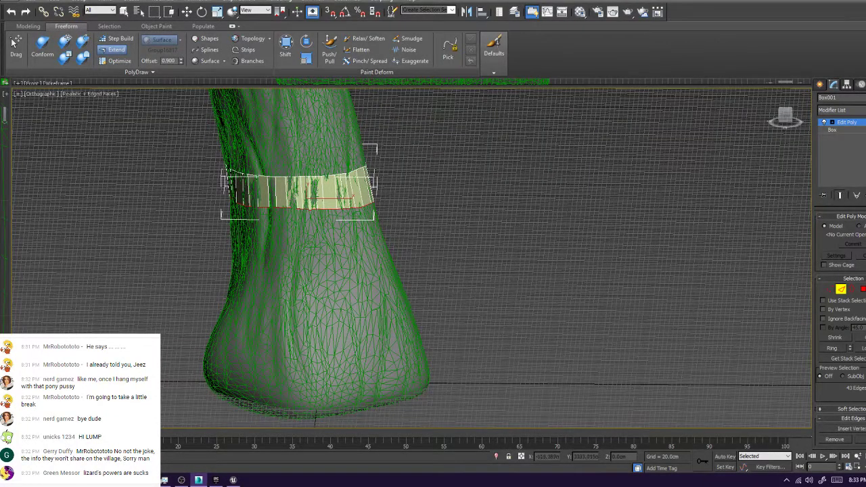
pyautogui.keyDown('ctrl'); pyautogui.keyDown('shift'); pyautogui.moveTo(316, 209); pyautogui.dragTo(317, 261); pyautogui.keyUp('shift'); pyautogui.keyUp('ctrl')
pyautogui.hotkey('ctrl', 'z')
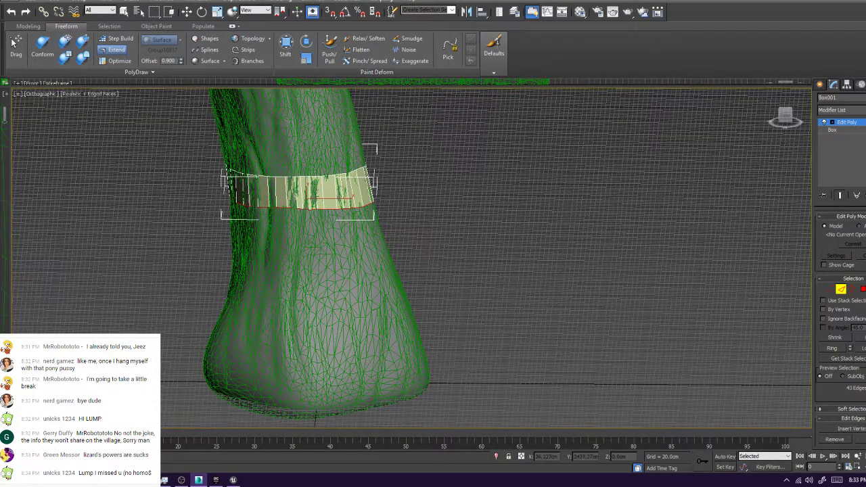
pyautogui.press('w')
pyautogui.click(433, 271)
pyautogui.keyDown('alt'); pyautogui.moveTo(433, 270); pyautogui.dragTo(352, 291, button='middle'); pyautogui.keyUp('alt')
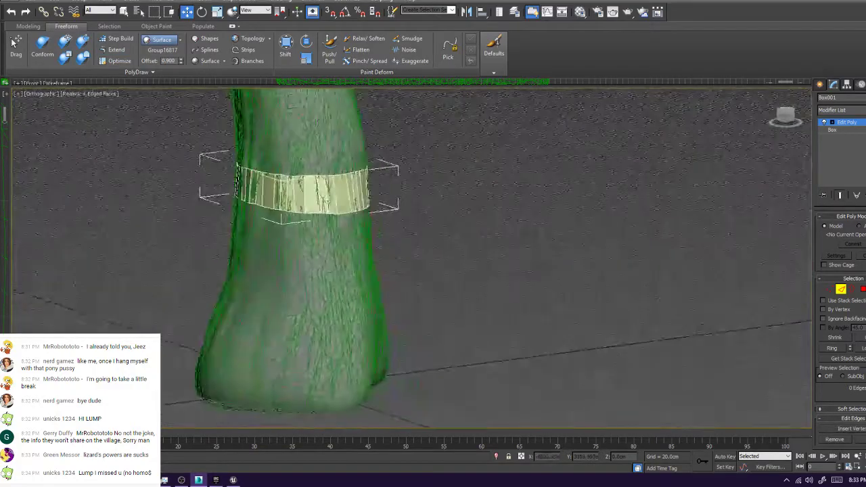
# Switch to polygon selection and look through the polygon editing options for the ring
pyautogui.press('4')
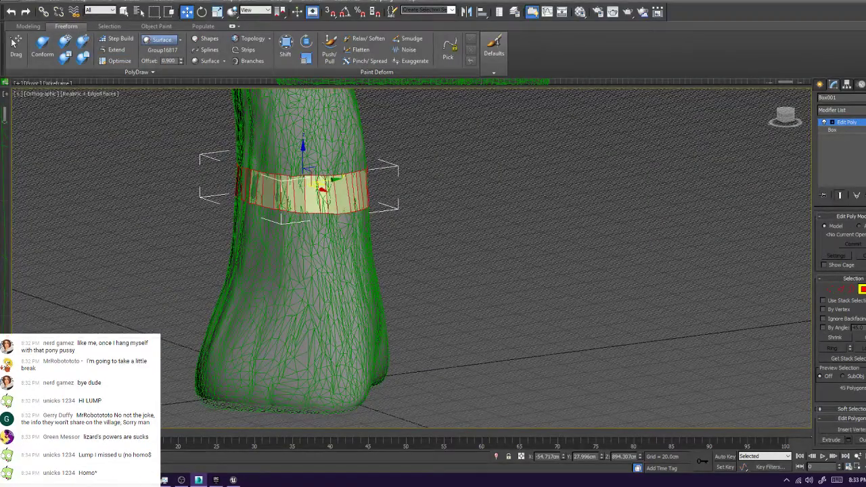
pyautogui.press('z')
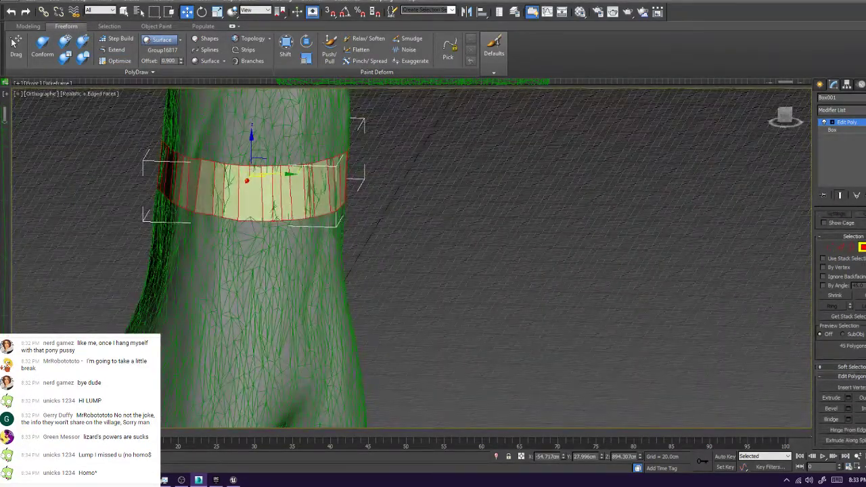
pyautogui.scroll(-5, 842, 325)
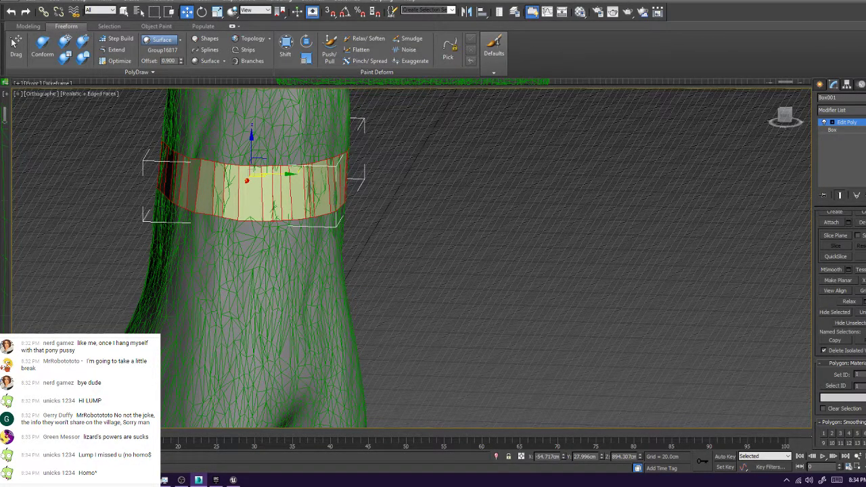
pyautogui.scroll(-5, 535, 193)
pyautogui.keyDown('alt'); pyautogui.moveTo(535, 193); pyautogui.dragTo(448, 280, button='middle'); pyautogui.keyUp('alt')
pyautogui.keyDown('alt'); pyautogui.moveTo(448, 281); pyautogui.dragTo(405, 311, button='middle'); pyautogui.keyUp('alt')
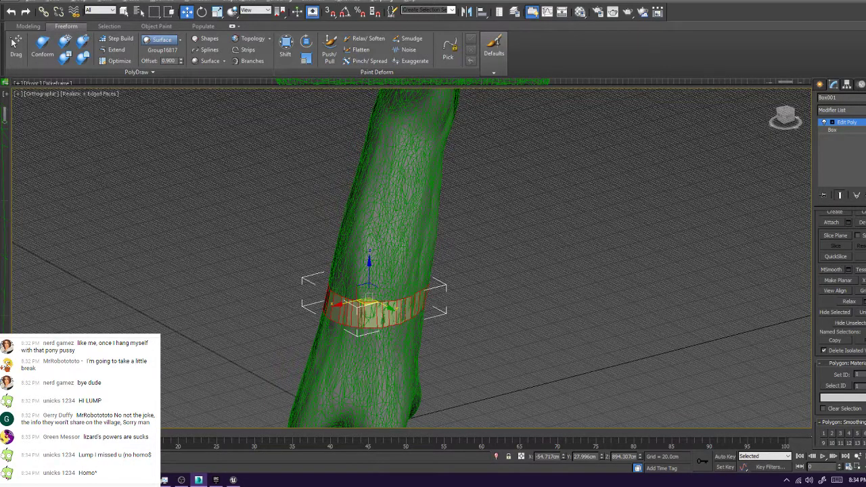
# Select the ring's top edge loop and activate the Extend tool
pyautogui.press('z')
pyautogui.press('2')
pyautogui.doubleClick(376, 289)
pyautogui.doubleClick(374, 214)
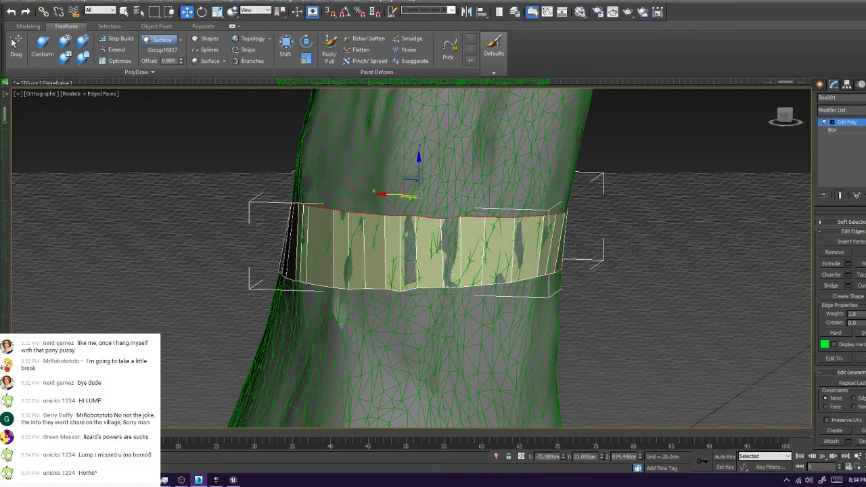
pyautogui.click(28, 26)
pyautogui.click(65, 26)
pyautogui.click(116, 49)
# Extend the ring's top border up the trunk as one new band of faces
pyautogui.moveTo(419, 203); pyautogui.dragTo(390, 257, button='middle')
pyautogui.moveTo(388, 270); pyautogui.dragTo(416, 179)
pyautogui.hotkey('ctrl', 'z')
pyautogui.keyDown('ctrl'); pyautogui.click(399, 277); pyautogui.keyUp('ctrl')
pyautogui.hotkey('ctrl', 'z')
pyautogui.scroll(-2, 423, 209)
pyautogui.keyDown('alt'); pyautogui.moveTo(423, 210); pyautogui.dragTo(455, 225, button='middle'); pyautogui.keyUp('alt')
pyautogui.scroll(3, 399, 203)
pyautogui.keyDown('alt'); pyautogui.moveTo(379, 227); pyautogui.dragTo(389, 201, button='middle'); pyautogui.keyUp('alt')
pyautogui.scroll(2, 389, 201)
pyautogui.scroll(-3, 373, 196)
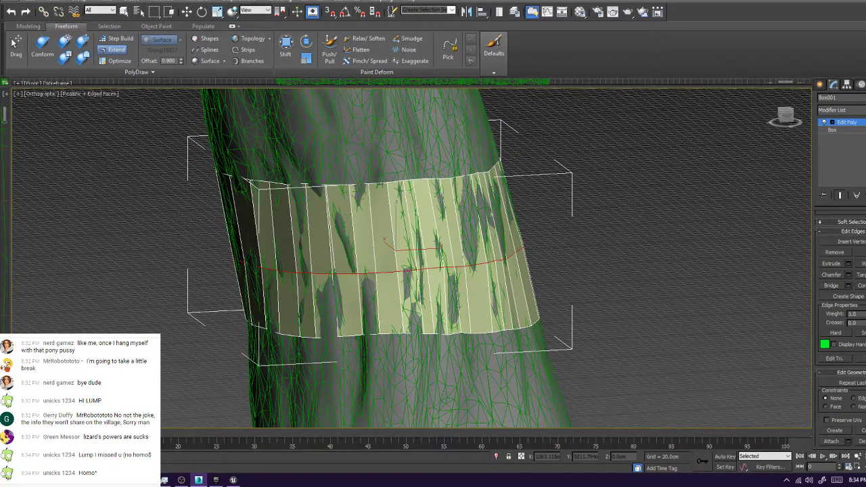
# Extend the top border up the trunk by two more bands of faces
pyautogui.keyDown('alt'); pyautogui.moveTo(339, 193); pyautogui.dragTo(373, 204, button='middle'); pyautogui.keyUp('alt')
pyautogui.keyDown('ctrl'); pyautogui.keyDown('shift'); pyautogui.moveTo(369, 197); pyautogui.dragTo(369, 132); pyautogui.keyUp('shift'); pyautogui.keyUp('ctrl')
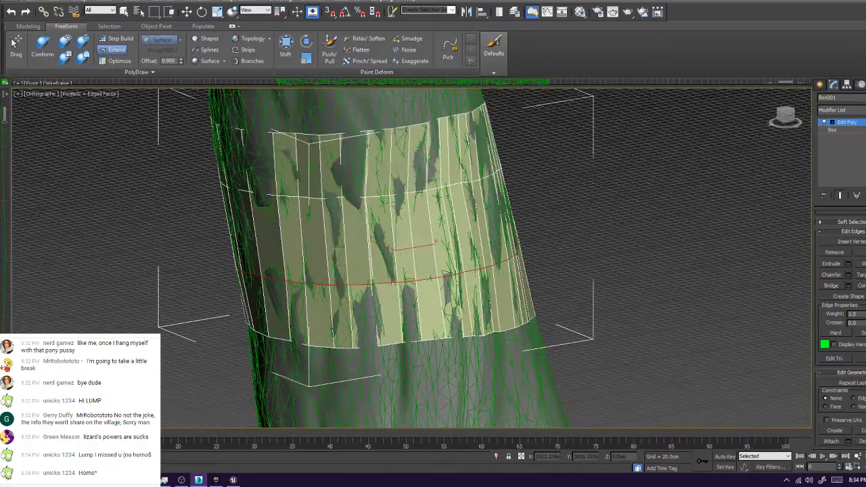
pyautogui.keyDown('alt'); pyautogui.moveTo(369, 155); pyautogui.dragTo(474, 129, button='middle'); pyautogui.keyUp('alt')
pyautogui.scroll(-2, 434, 163)
pyautogui.moveTo(399, 156); pyautogui.dragTo(338, 311, button='middle')
pyautogui.keyDown('ctrl'); pyautogui.keyDown('shift'); pyautogui.moveTo(358, 262); pyautogui.dragTo(359, 205); pyautogui.keyUp('shift'); pyautogui.keyUp('ctrl')
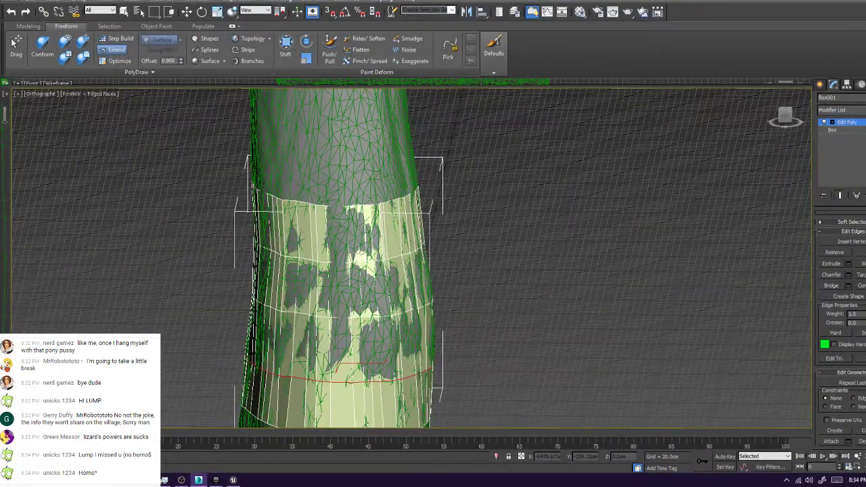
# Try to extend another tall band over the lower part of the trunk hollow, and undo it
pyautogui.keyDown('alt'); pyautogui.moveTo(359, 216); pyautogui.dragTo(409, 181, button='middle'); pyautogui.keyUp('alt')
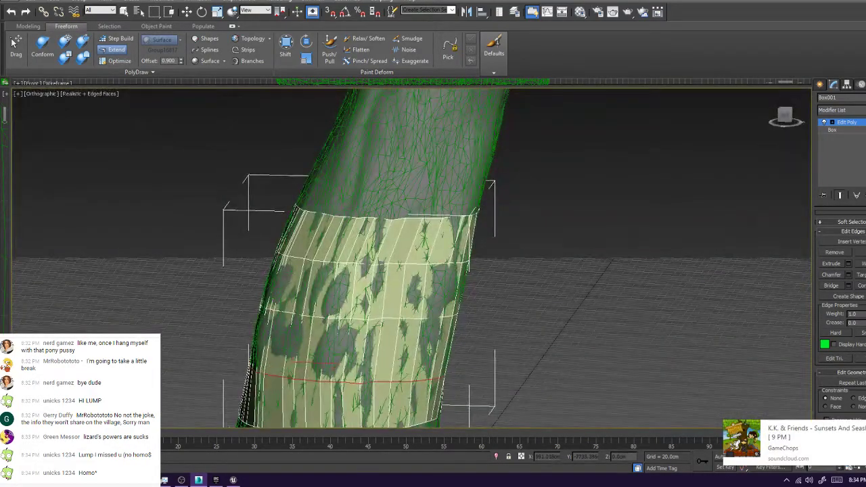
pyautogui.keyDown('ctrl'); pyautogui.keyDown('shift'); pyautogui.moveTo(389, 218); pyautogui.dragTo(415, 156); pyautogui.keyUp('shift'); pyautogui.keyUp('ctrl')
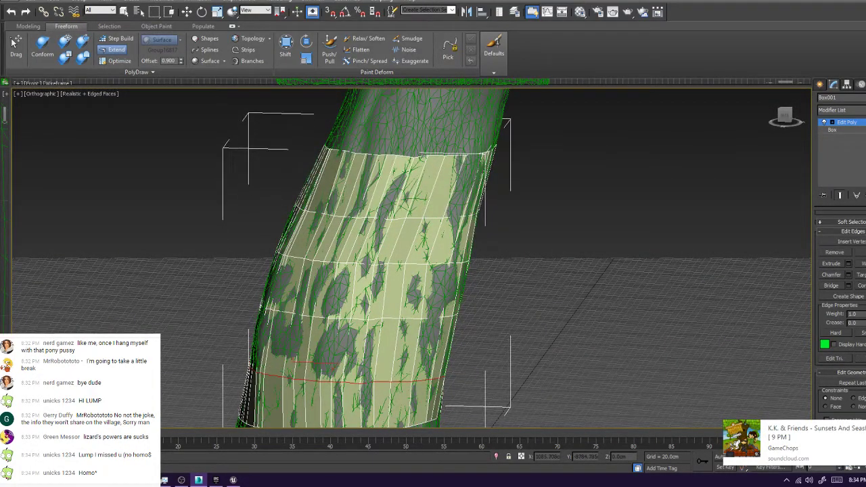
pyautogui.keyDown('alt'); pyautogui.moveTo(460, 217); pyautogui.dragTo(355, 213, button='middle'); pyautogui.keyUp('alt')
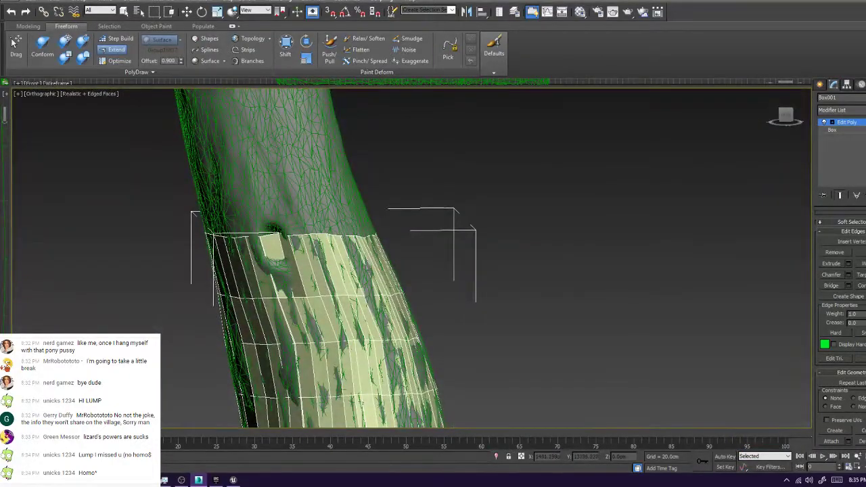
pyautogui.hotkey('ctrl', 'z')
# Extend a shorter band up the trunk so that its top border ends just below the hollow
pyautogui.keyDown('ctrl'); pyautogui.keyDown('shift'); pyautogui.moveTo(332, 296); pyautogui.dragTo(327, 268); pyautogui.keyUp('shift'); pyautogui.keyUp('ctrl')
pyautogui.moveTo(294, 264)
pyautogui.keyDown('alt'); pyautogui.mouseDown(button='middle')
pyautogui.moveTo(254, 277)
pyautogui.moveTo(258, 291)
pyautogui.moveTo(280, 274)
pyautogui.mouseUp(button='middle'); pyautogui.keyUp('alt')
pyautogui.scroll(4, 280, 274)
pyautogui.keyDown('ctrl'); pyautogui.keyDown('shift'); pyautogui.moveTo(280, 268); pyautogui.dragTo(277, 214); pyautogui.keyUp('shift'); pyautogui.keyUp('ctrl')
pyautogui.hotkey('ctrl', 'z')
pyautogui.keyDown('alt'); pyautogui.moveTo(278, 223); pyautogui.dragTo(298, 233, button='middle'); pyautogui.keyUp('alt')
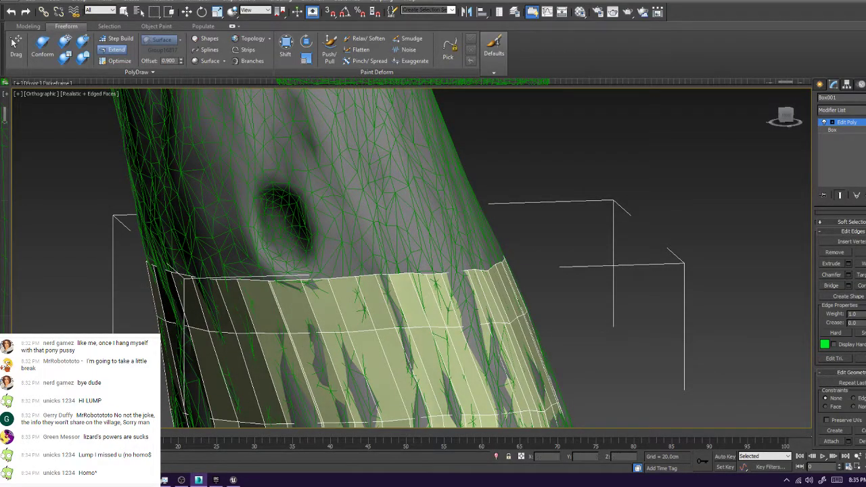
# Build a first Step Build quad from the band's top border beside the hollow and adjust its outer corner
pyautogui.scroll(3, 331, 270)
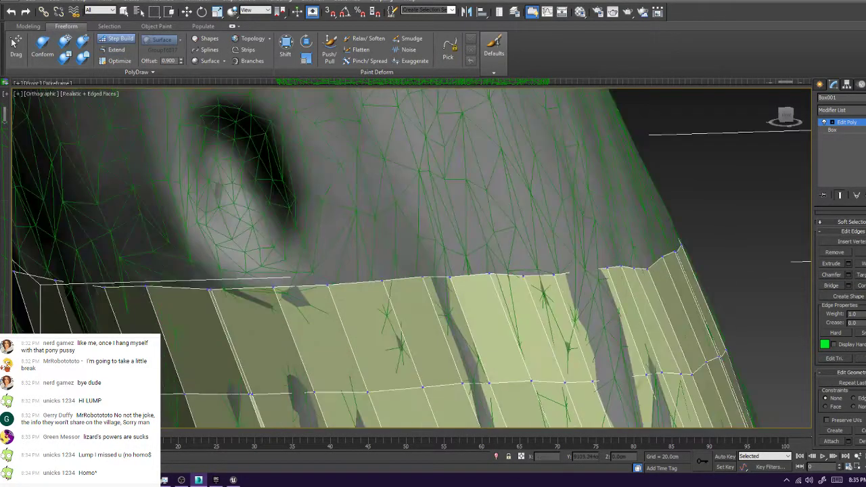
pyautogui.click(299, 235)
pyautogui.click(334, 241)
pyautogui.keyDown('shift'); pyautogui.moveTo(273, 287); pyautogui.dragTo(328, 285); pyautogui.keyUp('shift')
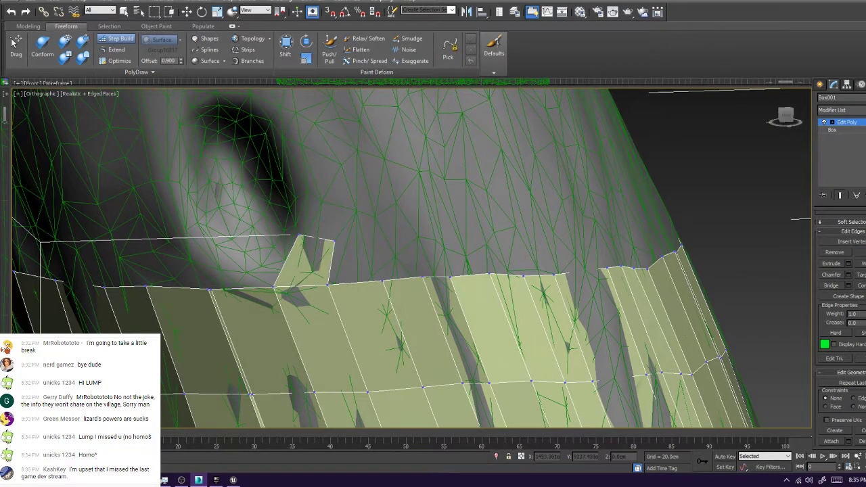
pyautogui.keyDown('ctrl'); pyautogui.keyDown('alt'); pyautogui.keyDown('shift'); pyautogui.moveTo(334, 241); pyautogui.dragTo(334, 235); pyautogui.keyUp('shift'); pyautogui.keyUp('alt'); pyautogui.keyUp('ctrl')
# Add two more Step Build quads up the right rim of the hollow
pyautogui.click(300, 203)
pyautogui.click(338, 199)
pyautogui.moveTo(338, 199)
pyautogui.keyDown('shift'); pyautogui.mouseDown()
pyautogui.moveTo(299, 234)
pyautogui.moveTo(333, 197)
pyautogui.mouseUp(); pyautogui.keyUp('shift')
pyautogui.click(295, 172)
pyautogui.click(331, 167)
pyautogui.keyDown('shift'); pyautogui.moveTo(330, 167); pyautogui.dragTo(302, 203); pyautogui.keyUp('shift')
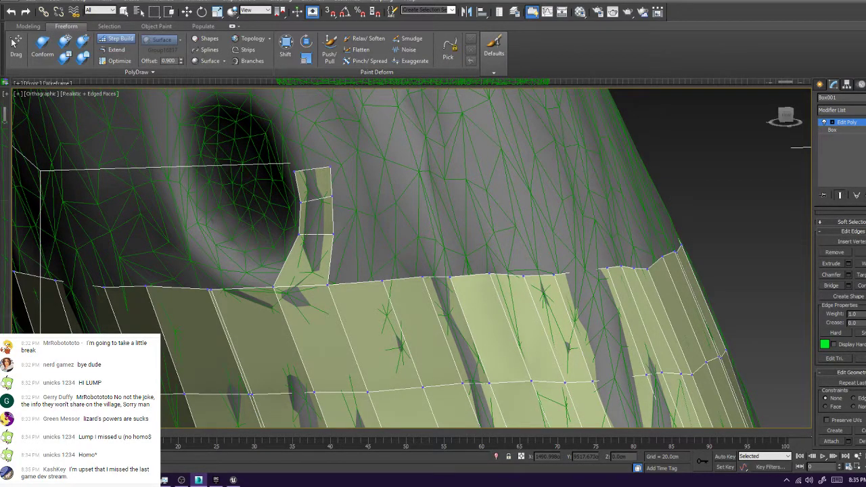
# Continue the quad strip with two faces curving around the hollow's upper-right rim
pyautogui.moveTo(315, 177); pyautogui.dragTo(346, 204, button='middle')
pyautogui.click(293, 160)
pyautogui.click(326, 150)
pyautogui.keyDown('shift'); pyautogui.click(316, 174); pyautogui.keyUp('shift')
pyautogui.click(297, 164)
pyautogui.click(310, 138)
pyautogui.keyDown('shift'); pyautogui.click(322, 169); pyautogui.keyUp('shift')
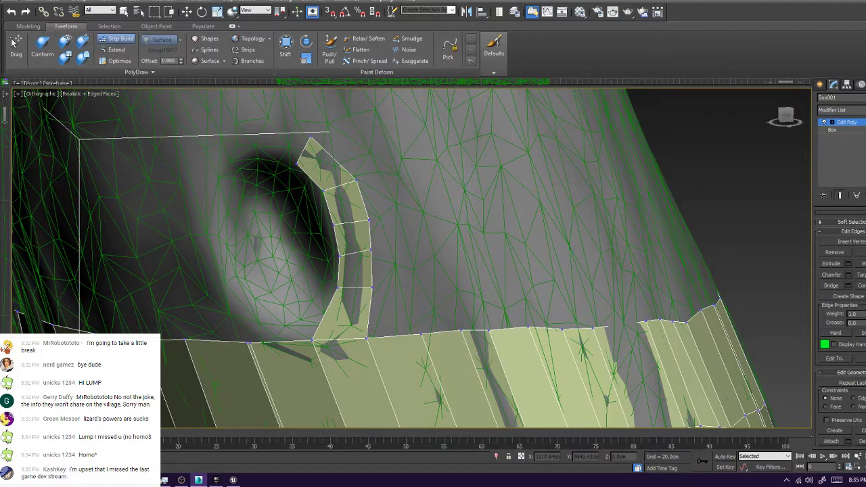
# Carry the strip across the top of the hollow to its upper-left rim with two quads, adjusting the end corner
pyautogui.click(252, 159)
pyautogui.click(242, 135)
pyautogui.keyDown('shift'); pyautogui.click(276, 148); pyautogui.keyUp('shift')
pyautogui.keyDown('alt'); pyautogui.moveTo(276, 148); pyautogui.dragTo(328, 129, button='middle'); pyautogui.keyUp('alt')
pyautogui.keyDown('shift'); pyautogui.click(331, 135); pyautogui.keyUp('shift')
pyautogui.keyDown('ctrl'); pyautogui.keyDown('alt'); pyautogui.keyDown('shift'); pyautogui.moveTo(321, 156); pyautogui.dragTo(309, 149); pyautogui.keyUp('shift'); pyautogui.keyUp('alt'); pyautogui.keyUp('ctrl')
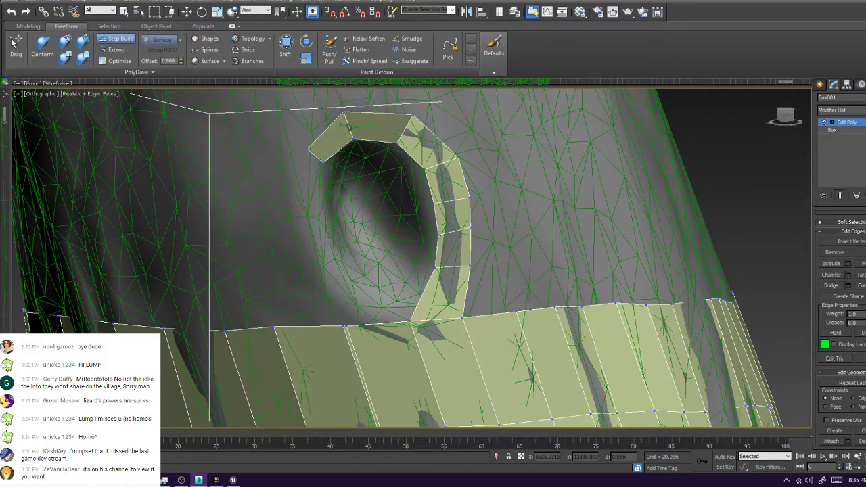
# Build three quads down the hollow's left rim and adjust their vertices to follow its edge
pyautogui.click(323, 192)
pyautogui.click(299, 185)
pyautogui.keyDown('shift'); pyautogui.click(313, 174); pyautogui.keyUp('shift')
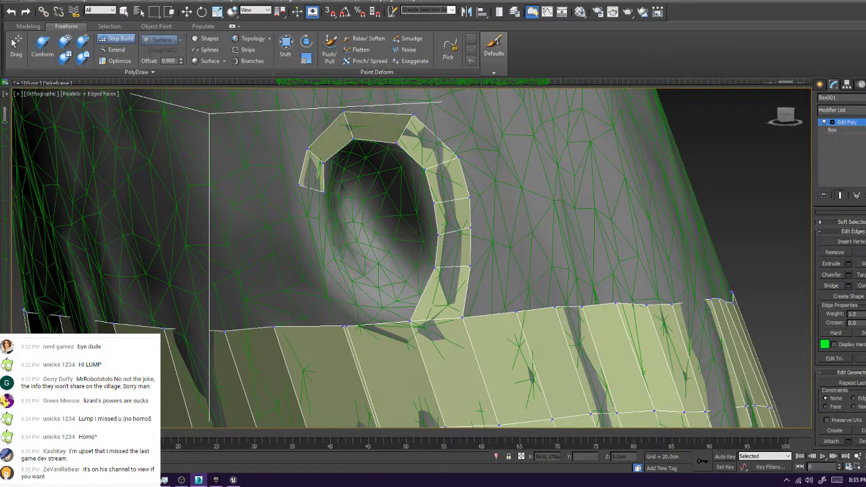
pyautogui.keyDown('ctrl'); pyautogui.keyDown('alt'); pyautogui.keyDown('shift'); pyautogui.moveTo(323, 192); pyautogui.dragTo(322, 236); pyautogui.keyUp('shift'); pyautogui.keyUp('alt'); pyautogui.keyUp('ctrl')
pyautogui.keyDown('shift'); pyautogui.click(316, 219); pyautogui.keyUp('shift')
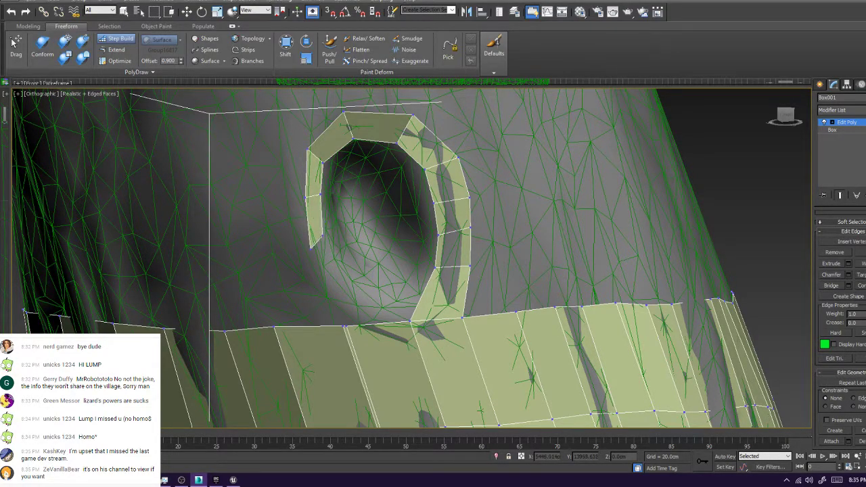
pyautogui.keyDown('shift'); pyautogui.click(327, 262); pyautogui.keyUp('shift')
pyautogui.keyDown('ctrl'); pyautogui.keyDown('alt'); pyautogui.keyDown('shift'); pyautogui.moveTo(333, 292); pyautogui.dragTo(331, 279); pyautogui.keyUp('shift'); pyautogui.keyUp('alt'); pyautogui.keyUp('ctrl')
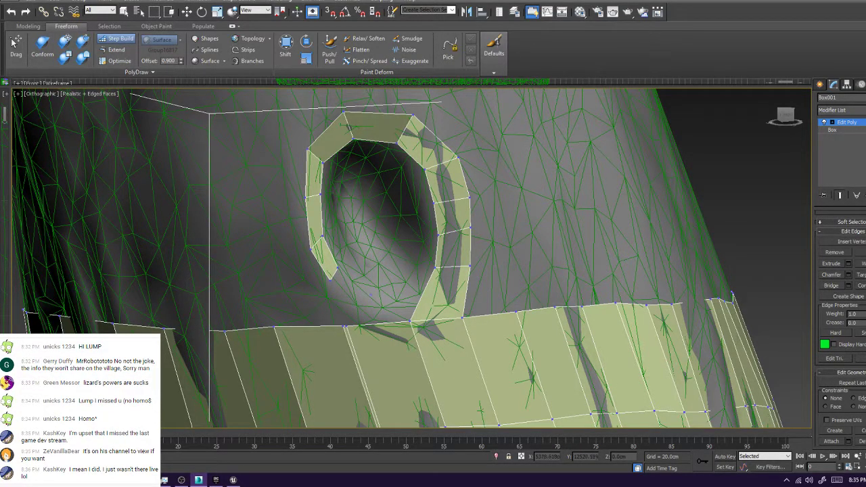
# Undo the quads built down the hollow's left rim, back to the upper-left corner face
pyautogui.hotkey('ctrl', 'z')
pyautogui.hotkey('ctrl', 'z')
pyautogui.hotkey('ctrl', 'z')
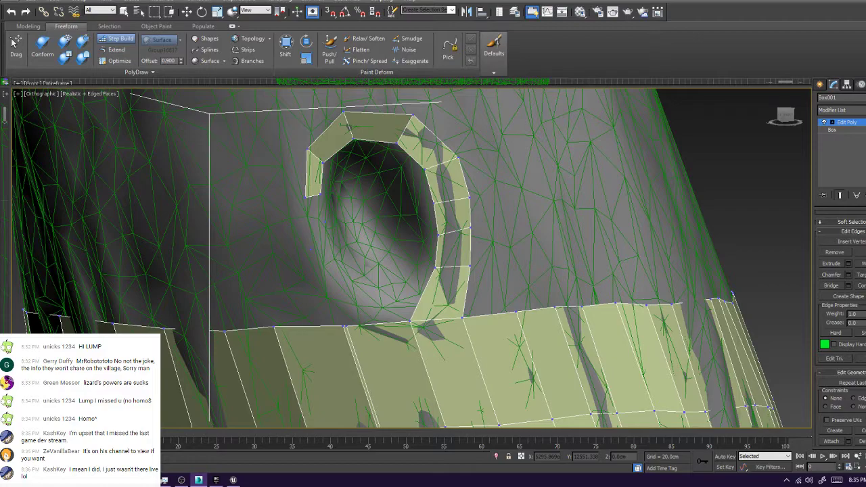
pyautogui.hotkey('ctrl', 'z')
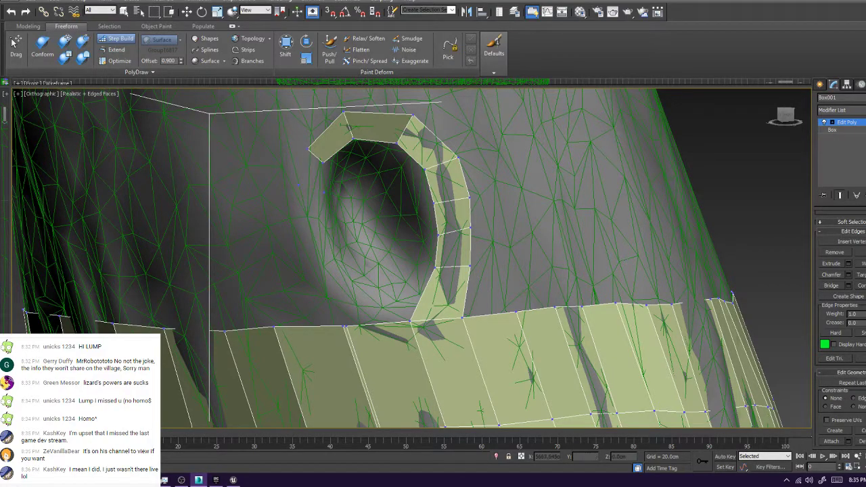
# Rebuild the left-rim quads slightly farther out and join them to the trunk ring below, closing the loop around the hollow
pyautogui.hotkey('ctrl', 'y')
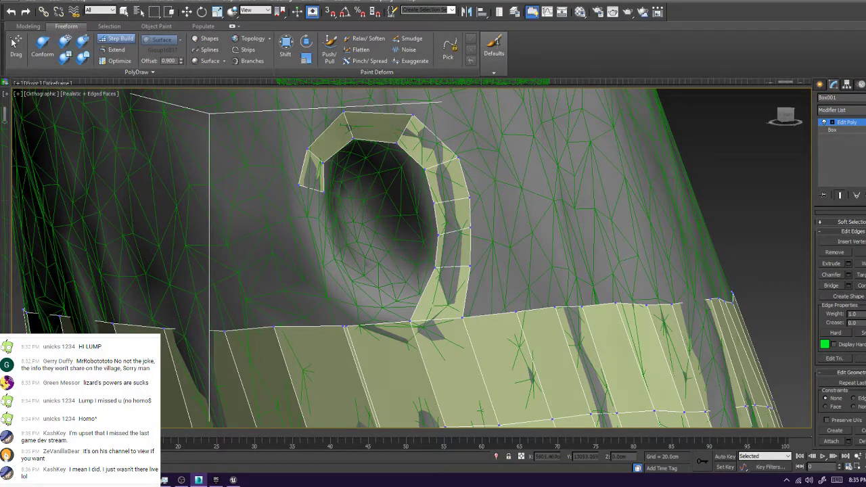
pyautogui.hotkey('ctrl', 'y')
pyautogui.hotkey('ctrl', 'y')
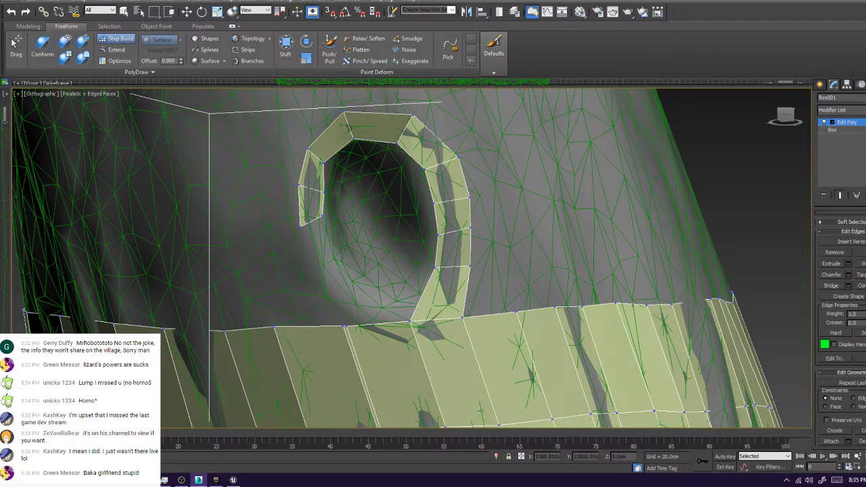
pyautogui.hotkey('ctrl', 'y')
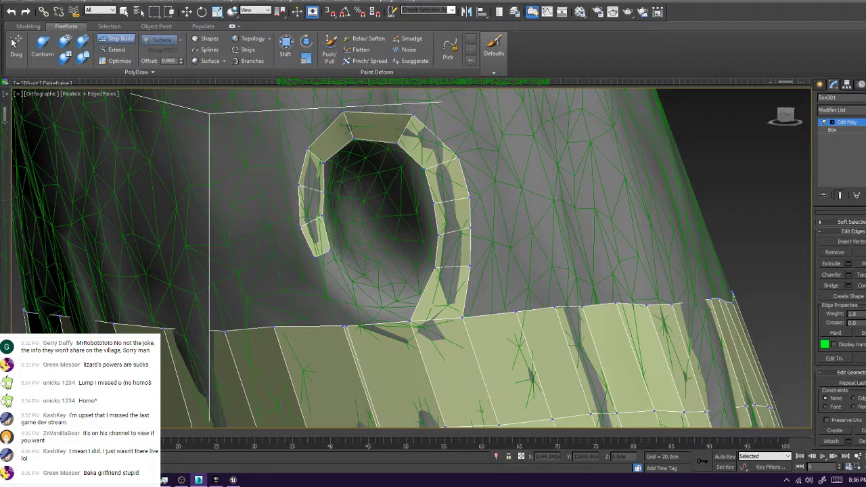
pyautogui.hotkey('ctrl', 'y')
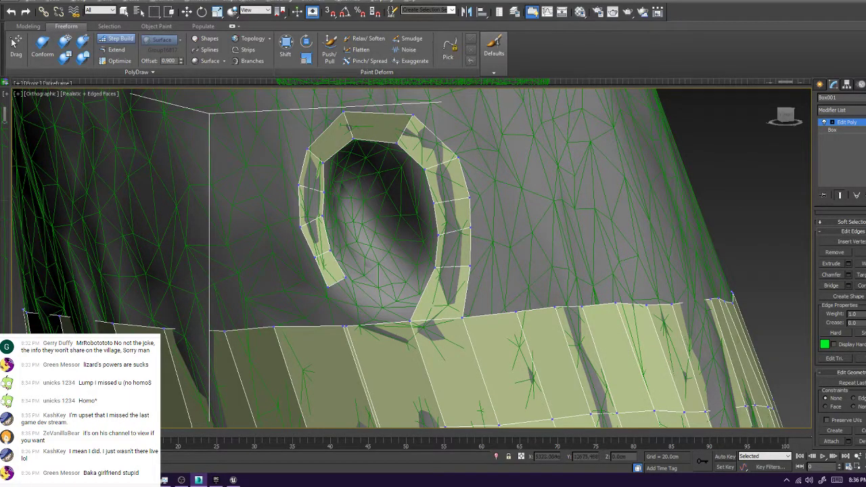
pyautogui.keyDown('shift'); pyautogui.click(371, 303); pyautogui.keyUp('shift')
pyautogui.keyDown('alt'); pyautogui.moveTo(370, 303); pyautogui.dragTo(342, 296, button='middle'); pyautogui.keyUp('alt')
pyautogui.keyDown('alt'); pyautogui.moveTo(379, 217); pyautogui.dragTo(474, 271, button='middle'); pyautogui.keyUp('alt')
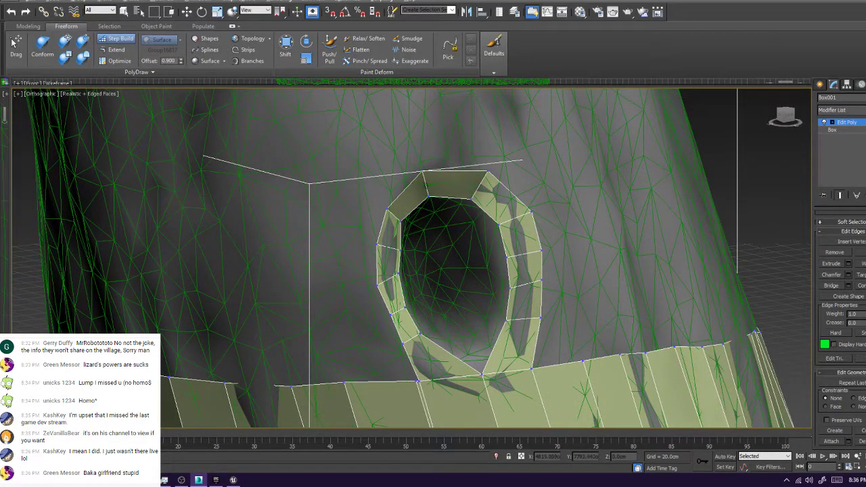
pyautogui.keyDown('alt'); pyautogui.moveTo(460, 271); pyautogui.dragTo(379, 274, button='middle'); pyautogui.keyUp('alt')
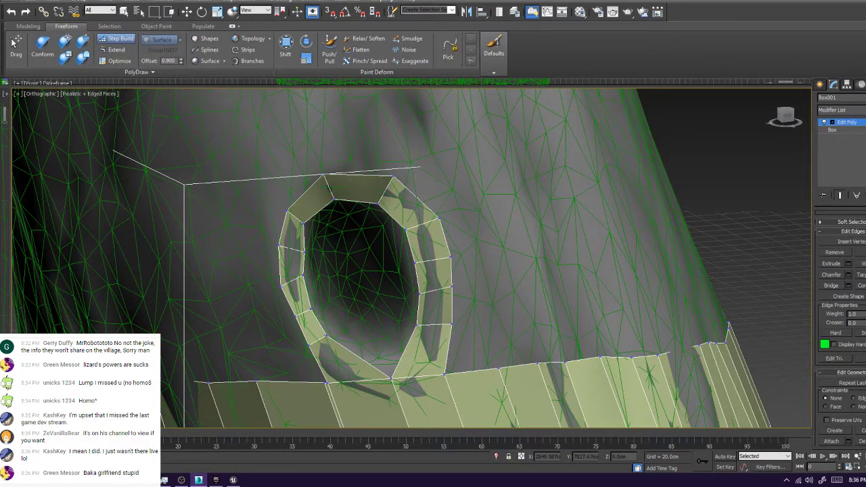
# Adjust the inner vertices of the hollow's rim loop on its left, right and upper-right sides to follow the opening
pyautogui.keyDown('ctrl'); pyautogui.keyDown('alt'); pyautogui.keyDown('shift'); pyautogui.moveTo(304, 253); pyautogui.dragTo(300, 279); pyautogui.keyUp('shift'); pyautogui.keyUp('alt'); pyautogui.keyUp('ctrl')
pyautogui.keyDown('alt'); pyautogui.moveTo(300, 278); pyautogui.dragTo(279, 261, button='middle'); pyautogui.keyUp('alt')
pyautogui.keyDown('ctrl'); pyautogui.keyDown('alt'); pyautogui.keyDown('shift'); pyautogui.moveTo(389, 240); pyautogui.dragTo(395, 241); pyautogui.keyUp('shift'); pyautogui.keyUp('alt'); pyautogui.keyUp('ctrl')
pyautogui.keyDown('ctrl'); pyautogui.keyDown('alt'); pyautogui.keyDown('shift'); pyautogui.moveTo(394, 272); pyautogui.dragTo(397, 273); pyautogui.keyUp('shift'); pyautogui.keyUp('alt'); pyautogui.keyUp('ctrl')
pyautogui.keyDown('ctrl'); pyautogui.keyDown('alt'); pyautogui.keyDown('shift'); pyautogui.moveTo(392, 304); pyautogui.dragTo(397, 304); pyautogui.keyUp('shift'); pyautogui.keyUp('alt'); pyautogui.keyUp('ctrl')
pyautogui.keyDown('ctrl'); pyautogui.keyDown('alt'); pyautogui.keyDown('shift'); pyautogui.moveTo(379, 205); pyautogui.dragTo(383, 206); pyautogui.keyUp('shift'); pyautogui.keyUp('alt'); pyautogui.keyUp('ctrl')
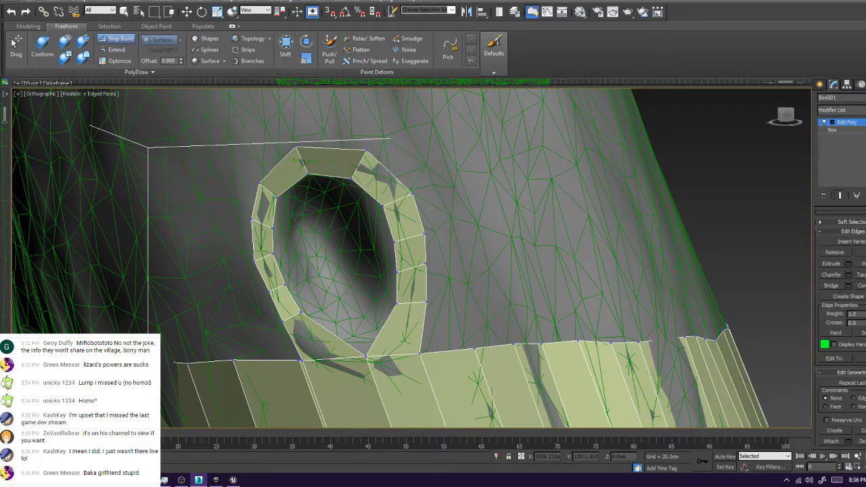
pyautogui.keyDown('ctrl'); pyautogui.keyDown('alt'); pyautogui.keyDown('shift'); pyautogui.moveTo(352, 178); pyautogui.dragTo(355, 178); pyautogui.keyUp('shift'); pyautogui.keyUp('alt'); pyautogui.keyUp('ctrl')
pyautogui.keyDown('ctrl'); pyautogui.keyDown('alt'); pyautogui.keyDown('shift'); pyautogui.moveTo(300, 312); pyautogui.dragTo(300, 314); pyautogui.keyUp('shift'); pyautogui.keyUp('alt'); pyautogui.keyUp('ctrl')
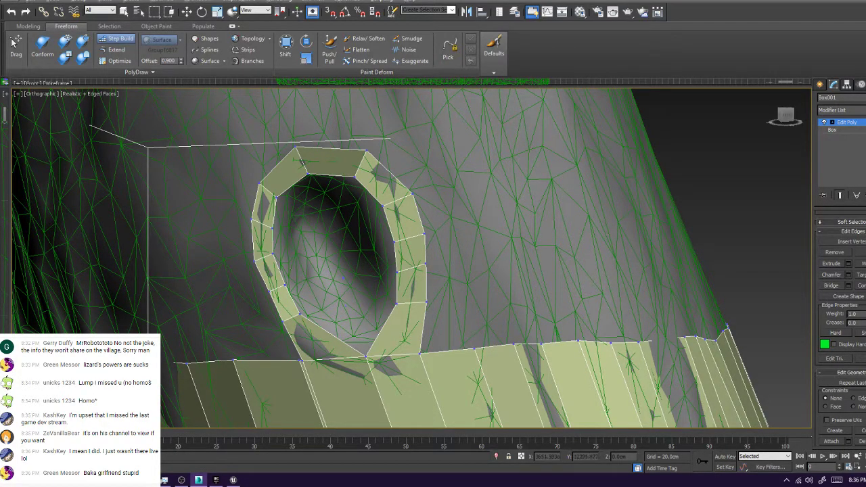
# Place vertices inside the hollow and build two quads bridging its lower part from the left rim to the right
pyautogui.click(345, 306)
pyautogui.keyDown('shift'); pyautogui.click(319, 297); pyautogui.keyUp('shift')
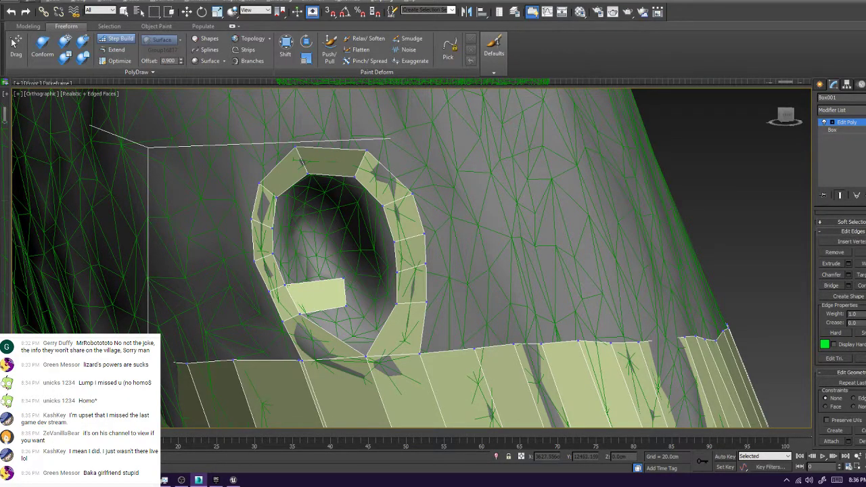
pyautogui.keyDown('shift'); pyautogui.click(371, 291); pyautogui.keyUp('shift')
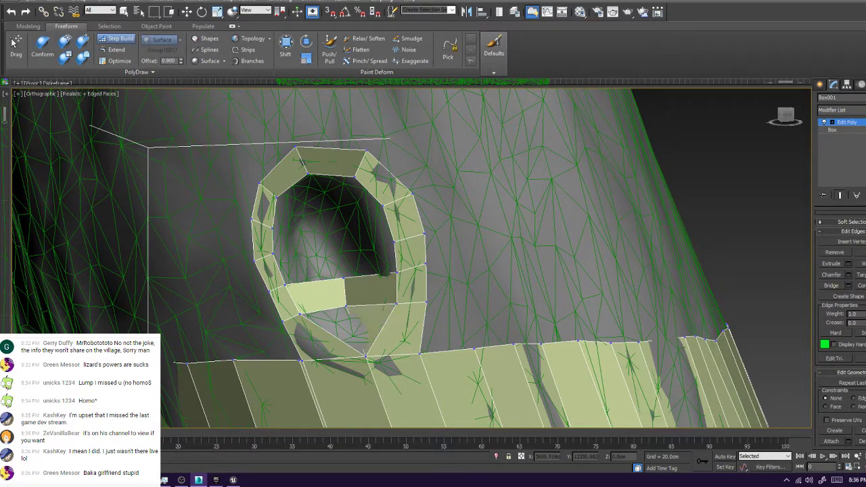
pyautogui.keyDown('alt'); pyautogui.moveTo(406, 271); pyautogui.dragTo(494, 284, button='middle'); pyautogui.keyUp('alt')
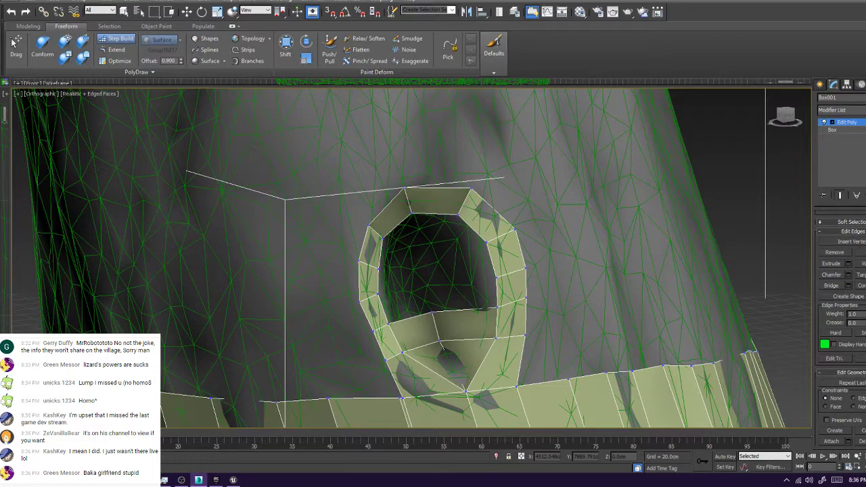
# Add two more rows of Step Build quads up the hollow's interior and align their upper middle vertex
pyautogui.keyDown('alt'); pyautogui.moveTo(460, 271); pyautogui.dragTo(422, 274, button='middle'); pyautogui.keyUp('alt')
pyautogui.click(397, 287)
pyautogui.keyDown('shift'); pyautogui.click(376, 304); pyautogui.keyUp('shift')
pyautogui.keyDown('shift'); pyautogui.click(423, 298); pyautogui.keyUp('shift')
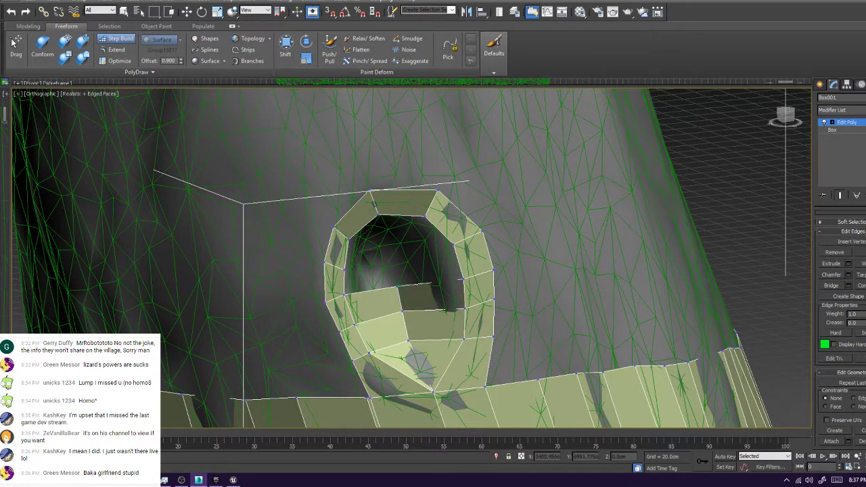
pyautogui.keyDown('shift'); pyautogui.click(370, 276); pyautogui.keyUp('shift')
pyautogui.keyDown('shift'); pyautogui.click(423, 269); pyautogui.keyUp('shift')
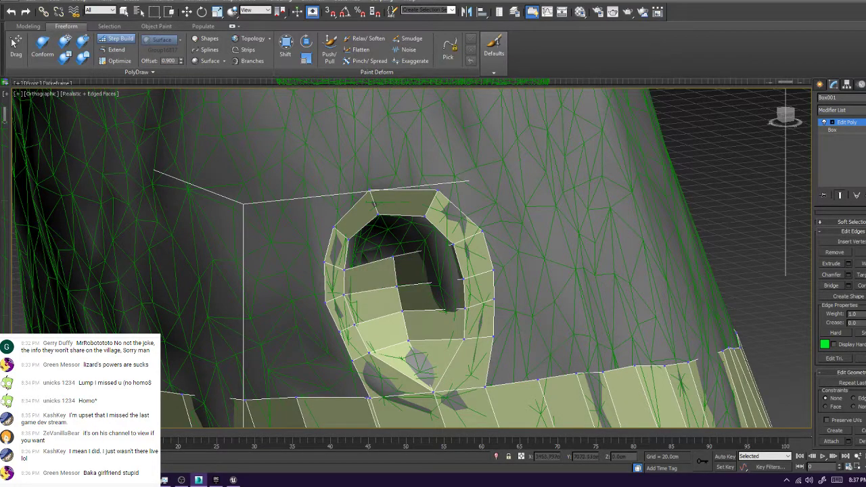
pyautogui.keyDown('ctrl'); pyautogui.keyDown('alt'); pyautogui.keyDown('shift'); pyautogui.moveTo(393, 257); pyautogui.dragTo(397, 262); pyautogui.keyUp('shift'); pyautogui.keyUp('alt'); pyautogui.keyUp('ctrl')
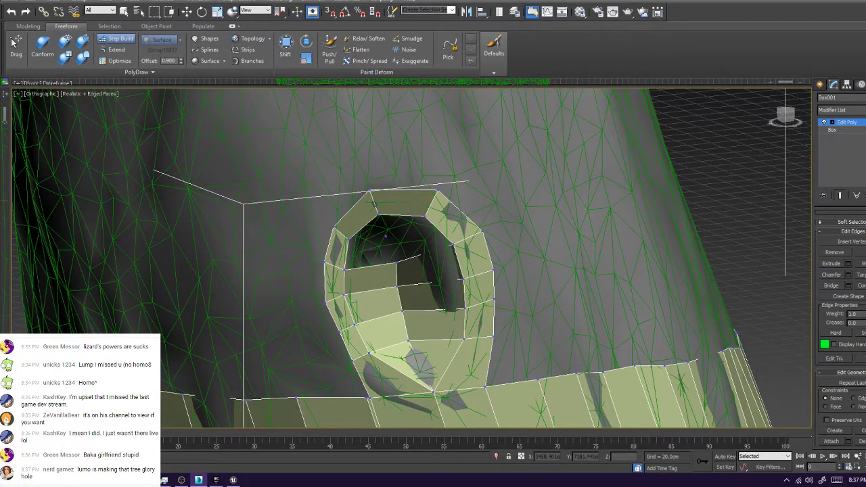
# Fill the upper interior of the hollow with quads up to the top rim and adjust a middle vertex
pyautogui.keyDown('shift'); pyautogui.click(370, 253); pyautogui.keyUp('shift')
pyautogui.keyDown('shift'); pyautogui.click(398, 233); pyautogui.keyUp('shift')
pyautogui.hotkey('ctrl', 'z')
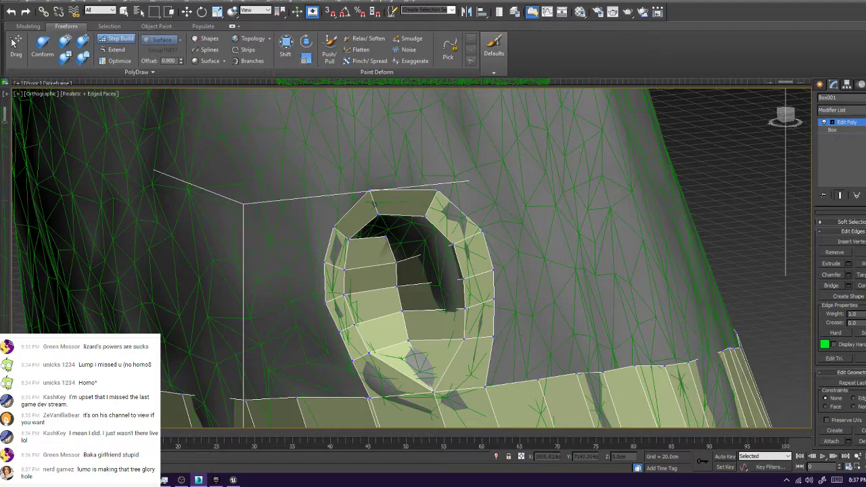
pyautogui.keyDown('shift'); pyautogui.click(411, 241); pyautogui.keyUp('shift')
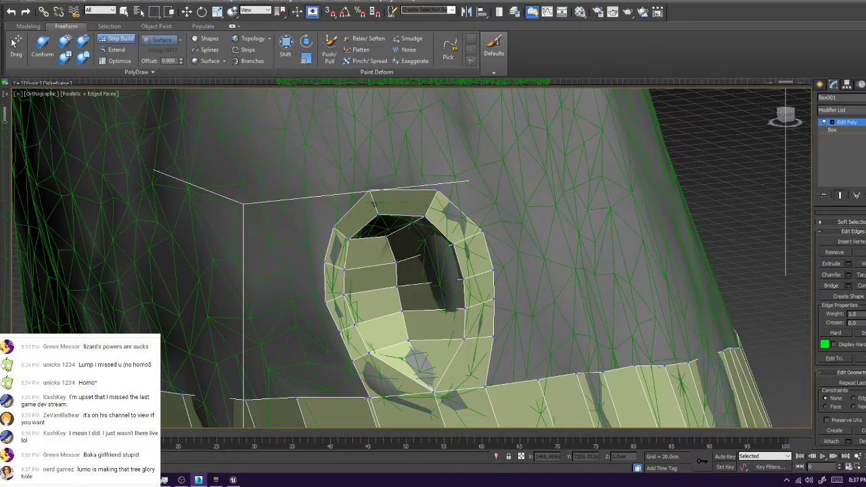
pyautogui.keyDown('shift'); pyautogui.click(371, 230); pyautogui.keyUp('shift')
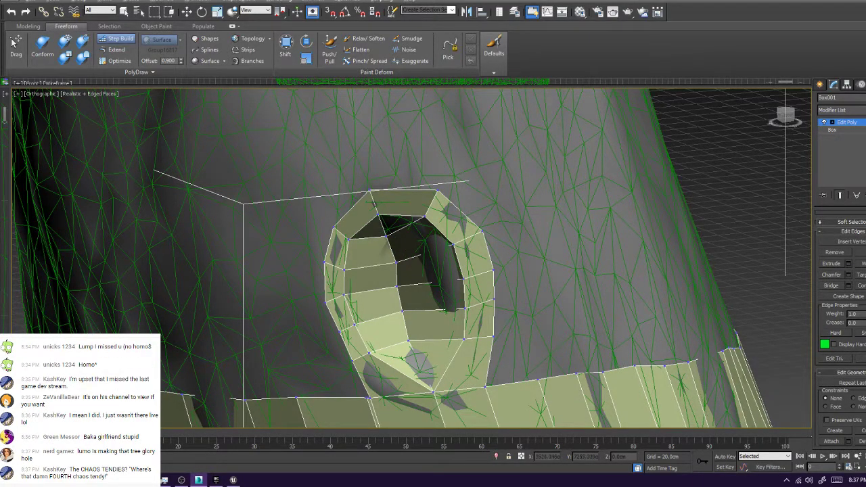
pyautogui.keyDown('shift'); pyautogui.click(395, 222); pyautogui.keyUp('shift')
pyautogui.scroll(-3, 386, 222)
pyautogui.keyDown('alt'); pyautogui.moveTo(386, 222); pyautogui.dragTo(372, 178, button='middle'); pyautogui.keyUp('alt')
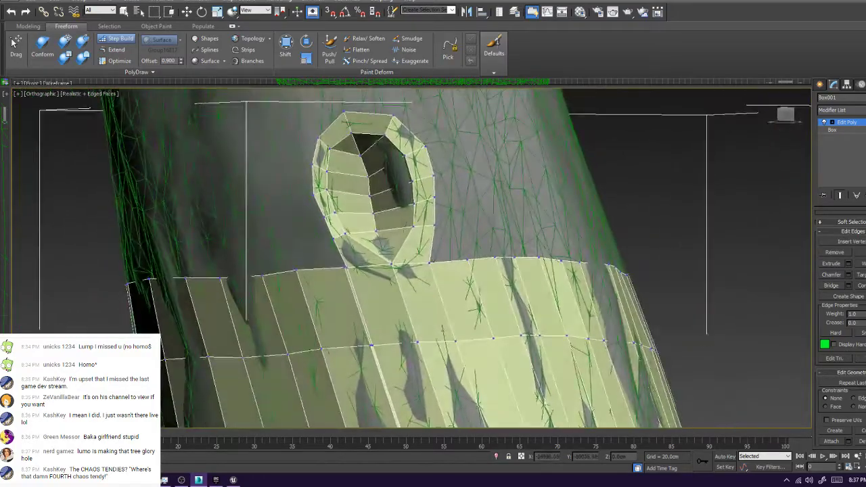
pyautogui.keyDown('ctrl'); pyautogui.keyDown('alt'); pyautogui.keyDown('shift'); pyautogui.moveTo(376, 231); pyautogui.dragTo(372, 196); pyautogui.keyUp('shift'); pyautogui.keyUp('alt'); pyautogui.keyUp('ctrl')
pyautogui.keyDown('alt'); pyautogui.moveTo(373, 196); pyautogui.dragTo(325, 237, button='middle'); pyautogui.keyUp('alt')
pyautogui.scroll(-3, 379, 221)
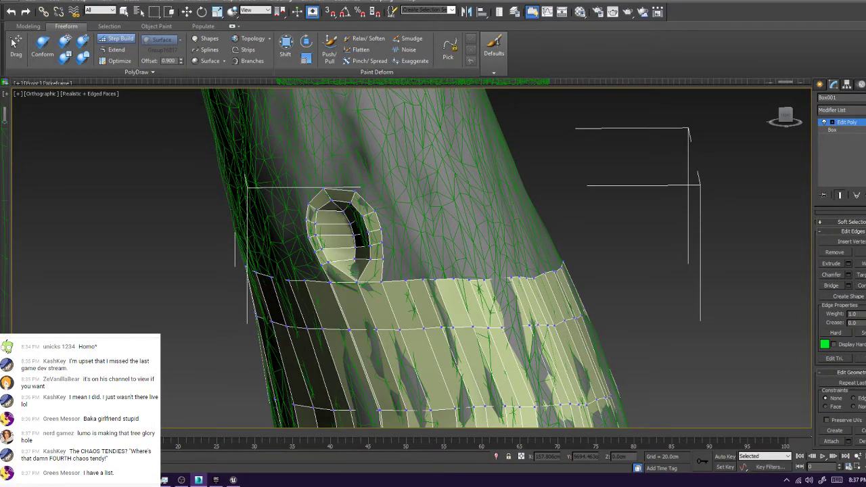
# Start a new row of Step Build quads above the trunk ring, beginning at the hollow's lower-right rim
pyautogui.scroll(3, 385, 258)
pyautogui.scroll(3, 406, 255)
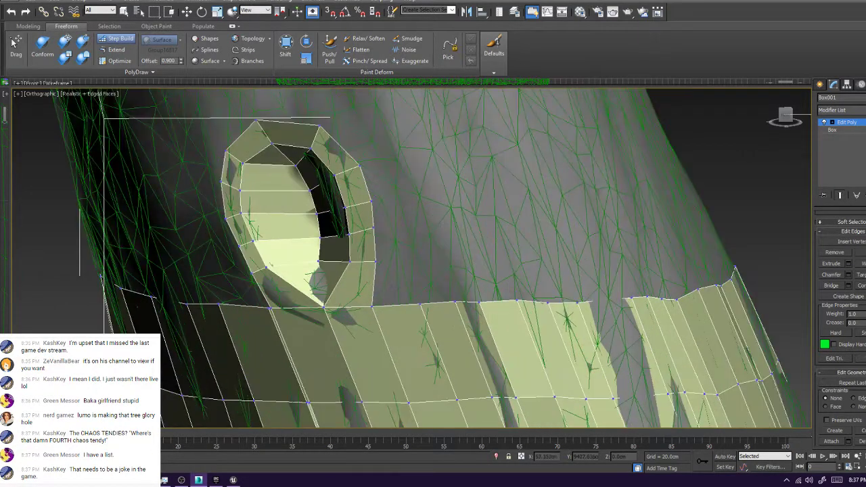
pyautogui.click(444, 256)
pyautogui.keyDown('shift'); pyautogui.moveTo(395, 283); pyautogui.dragTo(432, 280); pyautogui.keyUp('shift')
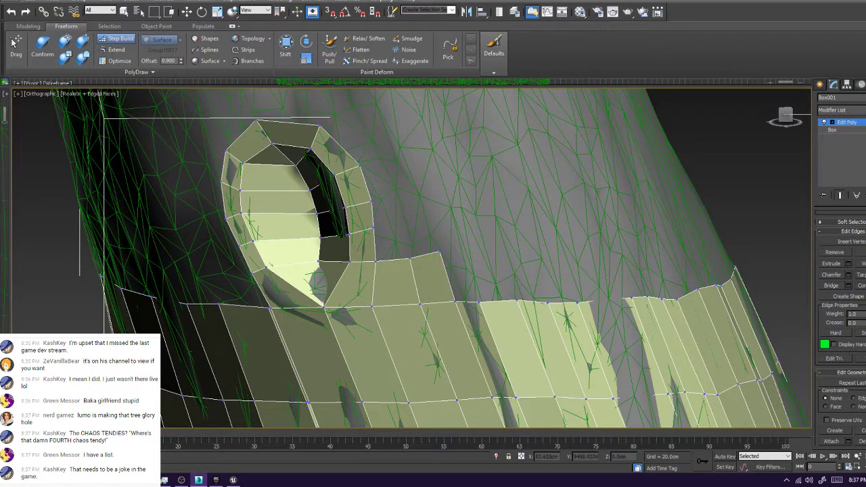
pyautogui.click(468, 253)
pyautogui.keyDown('shift'); pyautogui.click(461, 278); pyautogui.keyUp('shift')
pyautogui.click(507, 251)
pyautogui.keyDown('shift'); pyautogui.click(494, 278); pyautogui.keyUp('shift')
# Extend the new row over the neighbouring narrow trunk faces, placing upper vertices level with the existing ones
pyautogui.keyDown('alt'); pyautogui.moveTo(494, 277); pyautogui.dragTo(433, 292, button='middle'); pyautogui.keyUp('alt')
pyautogui.click(450, 283)
pyautogui.click(483, 280)
pyautogui.keyDown('shift'); pyautogui.moveTo(433, 305); pyautogui.dragTo(450, 279); pyautogui.keyUp('shift')
pyautogui.click(547, 279)
pyautogui.keyDown('shift'); pyautogui.moveTo(520, 305); pyautogui.dragTo(570, 314); pyautogui.keyUp('shift')
pyautogui.keyDown('alt'); pyautogui.moveTo(570, 315); pyautogui.dragTo(517, 295, button='middle'); pyautogui.keyUp('alt')
pyautogui.hotkey('ctrl', 'z')
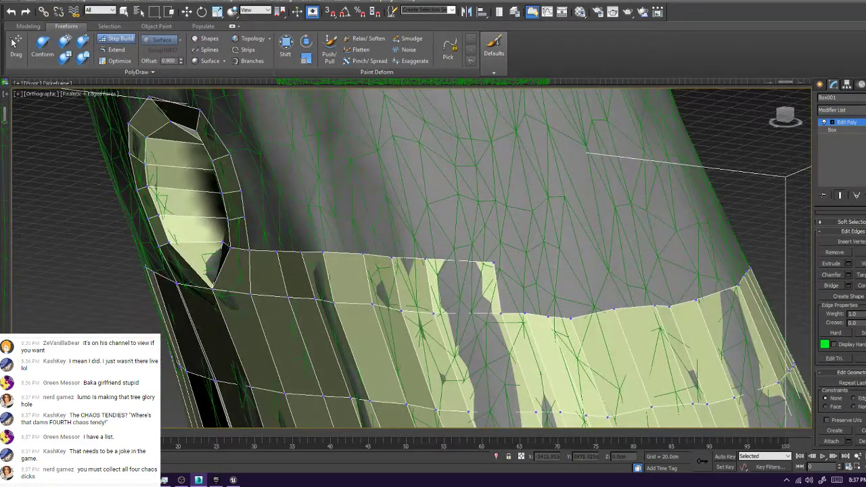
# Place more upper vertices and build the next quads of the row farther around the trunk from the hollow
pyautogui.click(518, 262)
pyautogui.click(539, 265)
pyautogui.keyDown('shift'); pyautogui.moveTo(504, 291); pyautogui.dragTo(538, 294); pyautogui.keyUp('shift')
pyautogui.keyDown('alt'); pyautogui.moveTo(538, 295); pyautogui.dragTo(507, 286, button='middle'); pyautogui.keyUp('alt')
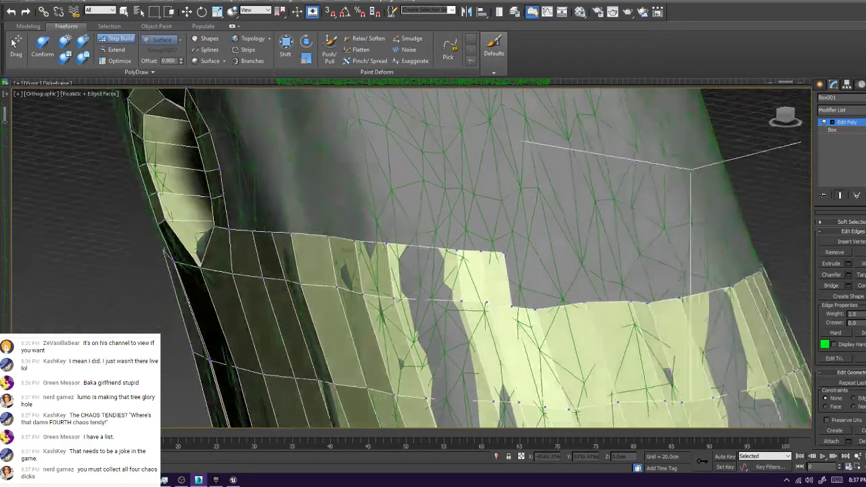
pyautogui.keyDown('alt'); pyautogui.moveTo(379, 250); pyautogui.dragTo(359, 247, button='middle'); pyautogui.keyUp('alt')
pyautogui.click(539, 248)
pyautogui.moveTo(518, 280)
pyautogui.keyDown('shift'); pyautogui.mouseDown()
pyautogui.moveTo(505, 291)
pyautogui.moveTo(488, 279)
pyautogui.moveTo(519, 277)
pyautogui.mouseUp(); pyautogui.keyUp('shift')
pyautogui.hotkey('ctrl', 'z')
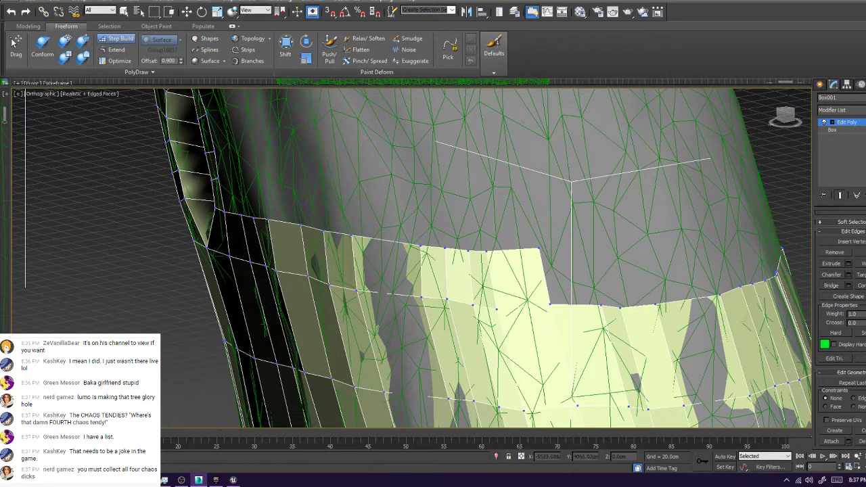
# Continue the row with one wide quad, a narrow one and the quads beside them along the trunk ring
pyautogui.keyDown('alt'); pyautogui.moveTo(520, 274); pyautogui.dragTo(440, 260, button='middle'); pyautogui.keyUp('alt')
pyautogui.click(536, 223)
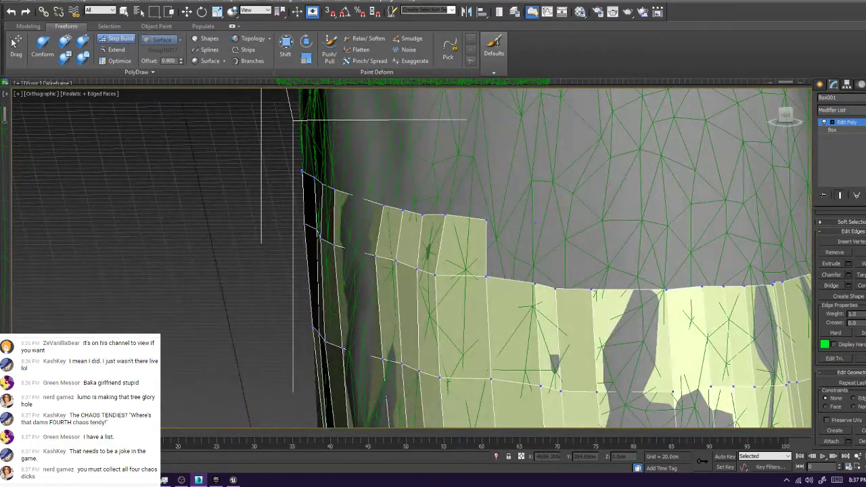
pyautogui.click(557, 224)
pyautogui.keyDown('shift'); pyautogui.moveTo(547, 253); pyautogui.dragTo(515, 251); pyautogui.keyUp('shift')
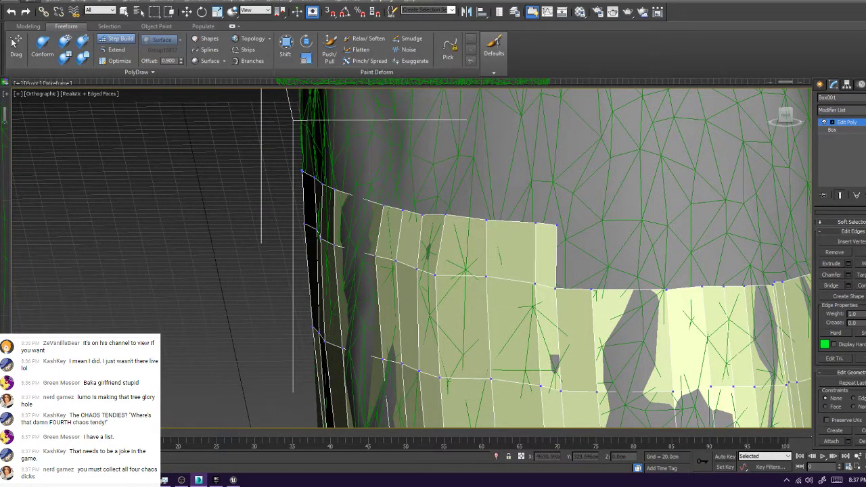
pyautogui.click(589, 228)
pyautogui.keyDown('shift'); pyautogui.moveTo(581, 254); pyautogui.dragTo(569, 259); pyautogui.keyUp('shift')
pyautogui.click(668, 229)
pyautogui.keyDown('shift'); pyautogui.moveTo(646, 256); pyautogui.dragTo(626, 258); pyautogui.keyUp('shift')
# Carry the row across the closely spaced narrow faces of the trunk ring with further quads
pyautogui.keyDown('alt'); pyautogui.moveTo(626, 259); pyautogui.dragTo(534, 248, button='middle'); pyautogui.keyUp('alt')
pyautogui.keyDown('shift'); pyautogui.moveTo(490, 260); pyautogui.dragTo(507, 260); pyautogui.keyUp('shift')
pyautogui.moveTo(523, 230); pyautogui.dragTo(530, 261)
pyautogui.click(543, 235)
pyautogui.keyDown('alt'); pyautogui.moveTo(530, 261); pyautogui.dragTo(482, 262, button='middle'); pyautogui.keyUp('alt')
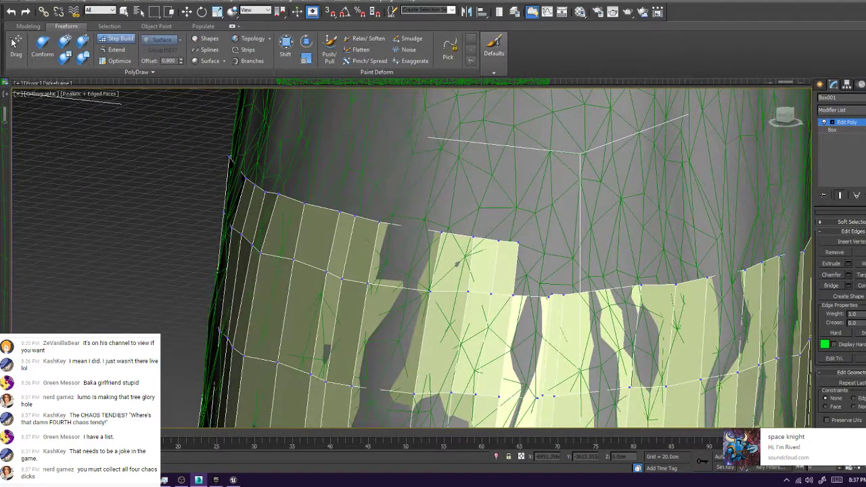
pyautogui.click(560, 244)
pyautogui.keyDown('shift'); pyautogui.moveTo(542, 258); pyautogui.dragTo(561, 248); pyautogui.keyUp('shift')
pyautogui.hotkey('ctrl', 'z')
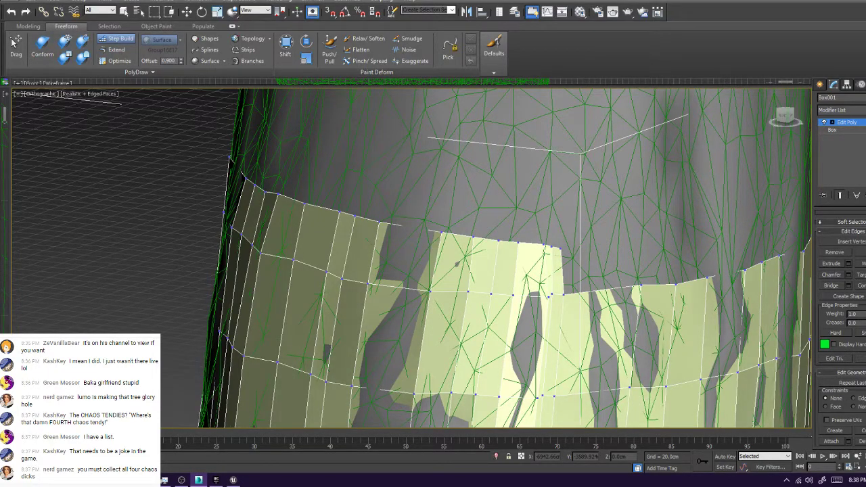
# Extend the row past the narrow faces with wider quads pulled up from the trunk ring
pyautogui.keyDown('alt'); pyautogui.moveTo(541, 271); pyautogui.dragTo(491, 274, button='middle'); pyautogui.keyUp('alt')
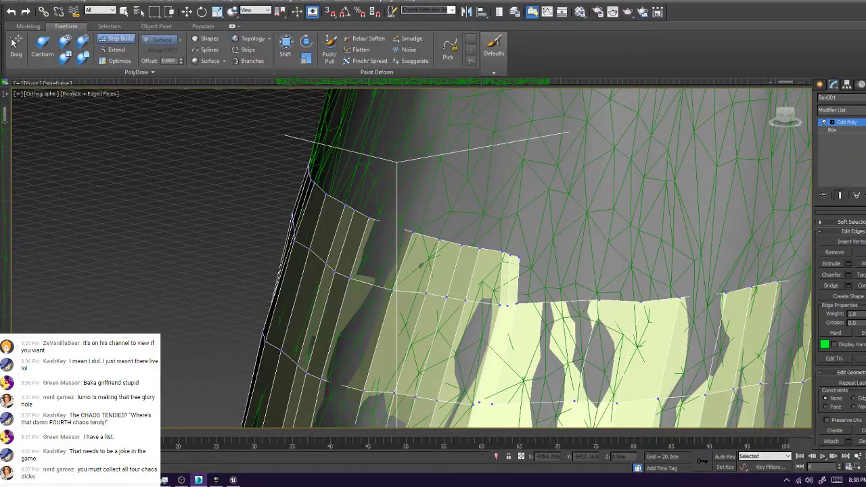
pyautogui.moveTo(517, 305); pyautogui.dragTo(595, 256)
pyautogui.moveTo(599, 299); pyautogui.dragTo(644, 254)
pyautogui.keyDown('alt'); pyautogui.moveTo(644, 254); pyautogui.dragTo(565, 248, button='middle'); pyautogui.keyUp('alt')
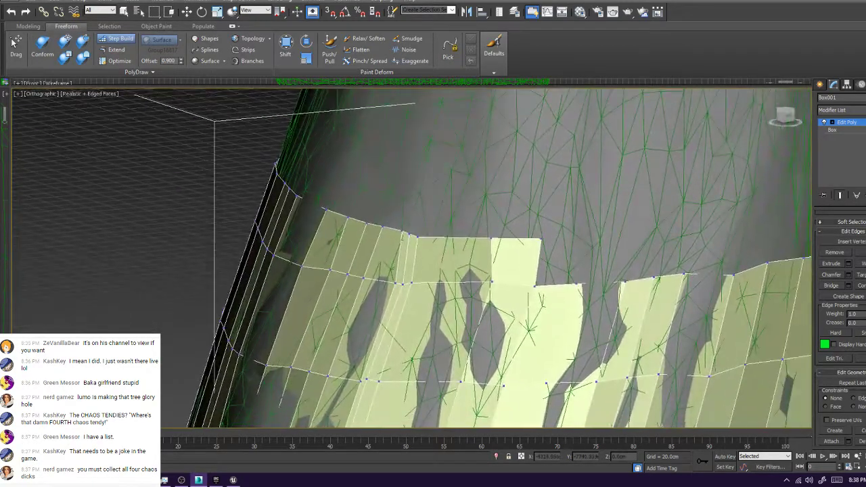
pyautogui.moveTo(535, 286); pyautogui.dragTo(584, 242)
pyautogui.keyDown('alt'); pyautogui.moveTo(584, 242); pyautogui.dragTo(503, 241, button='middle'); pyautogui.keyUp('alt')
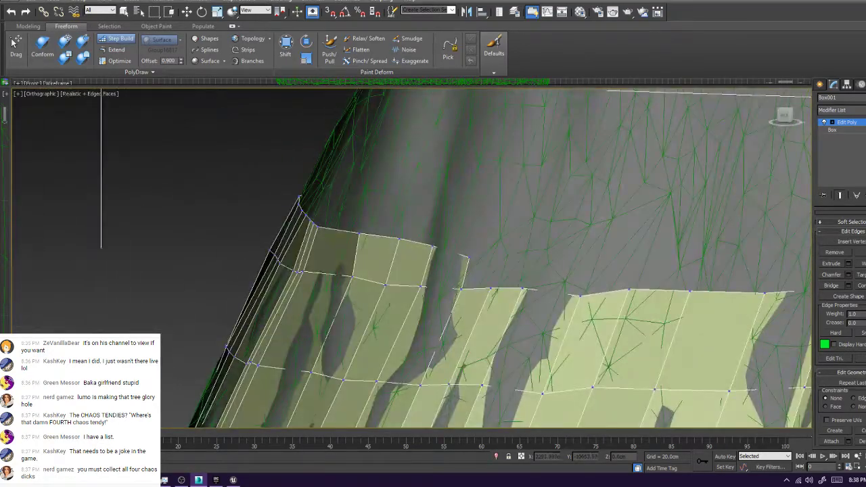
# Bring the row over the next narrow faces and across the wide trunk faces on the far side
pyautogui.moveTo(462, 289); pyautogui.dragTo(497, 259)
pyautogui.keyDown('alt'); pyautogui.moveTo(498, 258); pyautogui.dragTo(531, 263, button='middle'); pyautogui.keyUp('alt')
pyautogui.moveTo(523, 293); pyautogui.dragTo(621, 271)
pyautogui.keyDown('alt'); pyautogui.moveTo(619, 271); pyautogui.dragTo(567, 269, button='middle'); pyautogui.keyUp('alt')
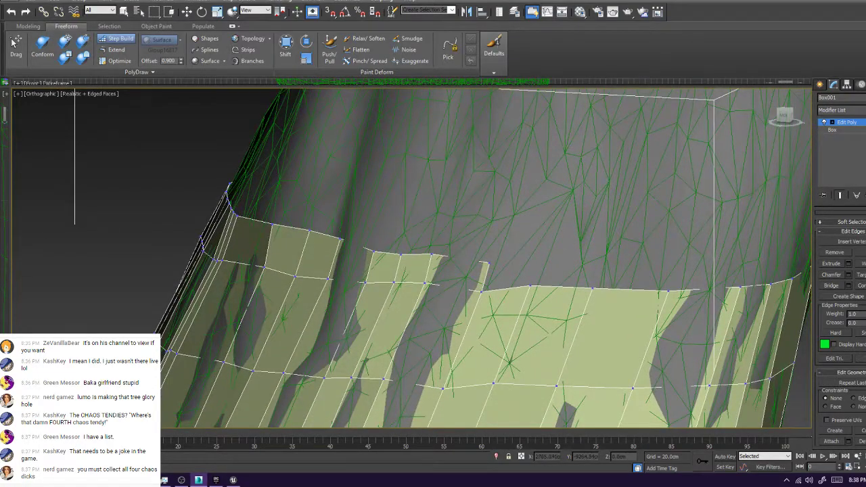
pyautogui.keyDown('shift'); pyautogui.moveTo(482, 291); pyautogui.dragTo(668, 263); pyautogui.keyUp('shift')
pyautogui.keyDown('alt'); pyautogui.moveTo(667, 264); pyautogui.dragTo(552, 262, button='middle'); pyautogui.keyUp('alt')
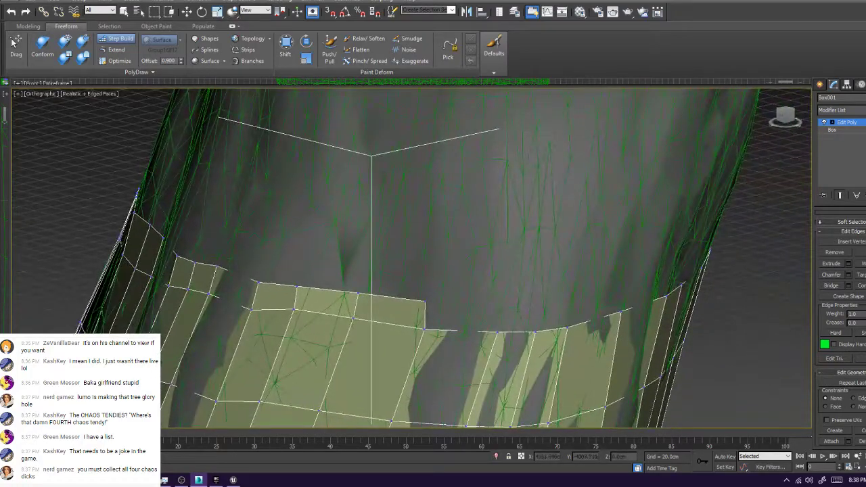
# Continue the quad row with a wide quad and narrower ones beside it, nudging their upper corner vertices into line
pyautogui.keyDown('shift'); pyautogui.click(500, 304); pyautogui.keyUp('shift')
pyautogui.keyDown('ctrl'); pyautogui.keyDown('alt'); pyautogui.keyDown('shift'); pyautogui.moveTo(500, 305); pyautogui.dragTo(497, 308); pyautogui.keyUp('shift'); pyautogui.keyUp('alt'); pyautogui.keyUp('ctrl')
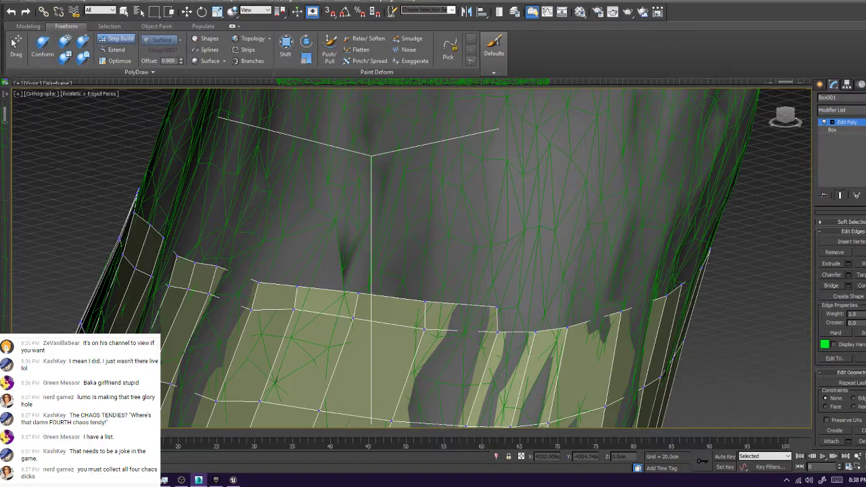
pyautogui.keyDown('alt'); pyautogui.moveTo(498, 307); pyautogui.dragTo(340, 239, button='middle'); pyautogui.keyUp('alt')
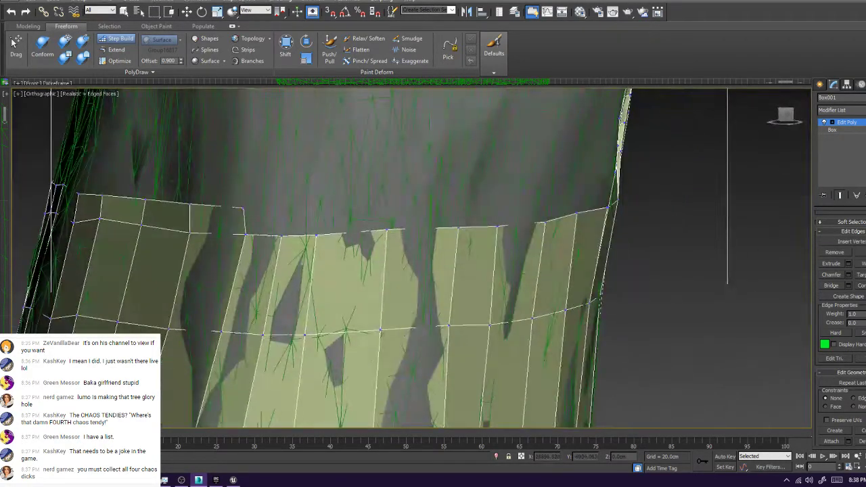
pyautogui.keyDown('shift'); pyautogui.click(281, 208); pyautogui.keyUp('shift')
pyautogui.keyDown('shift'); pyautogui.click(316, 209); pyautogui.keyUp('shift')
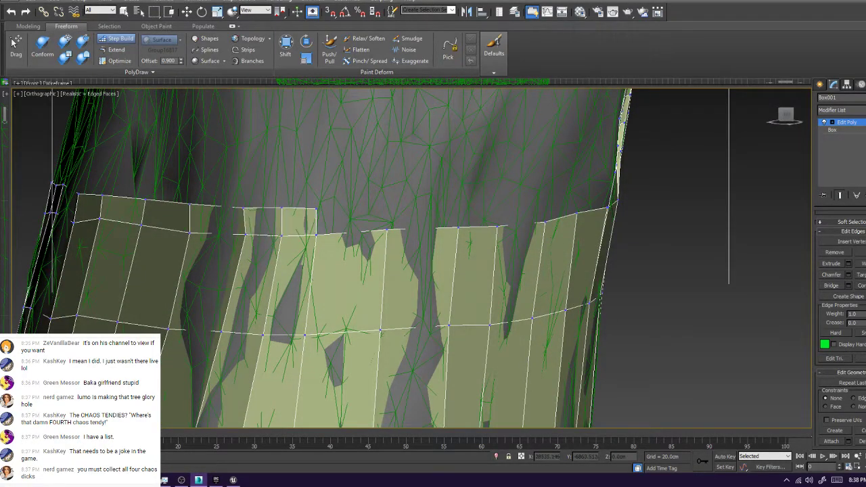
pyautogui.keyDown('ctrl'); pyautogui.keyDown('alt'); pyautogui.keyDown('shift'); pyautogui.moveTo(244, 208); pyautogui.dragTo(251, 208); pyautogui.keyUp('shift'); pyautogui.keyUp('alt'); pyautogui.keyUp('ctrl')
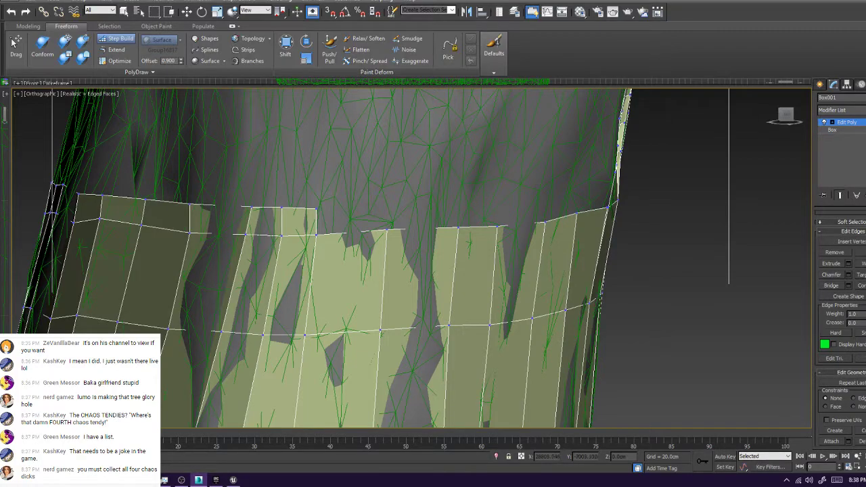
# Extend the row with one wide quad and the quad after it, then lower the new corner vertex slightly
pyautogui.keyDown('shift'); pyautogui.click(388, 208); pyautogui.keyUp('shift')
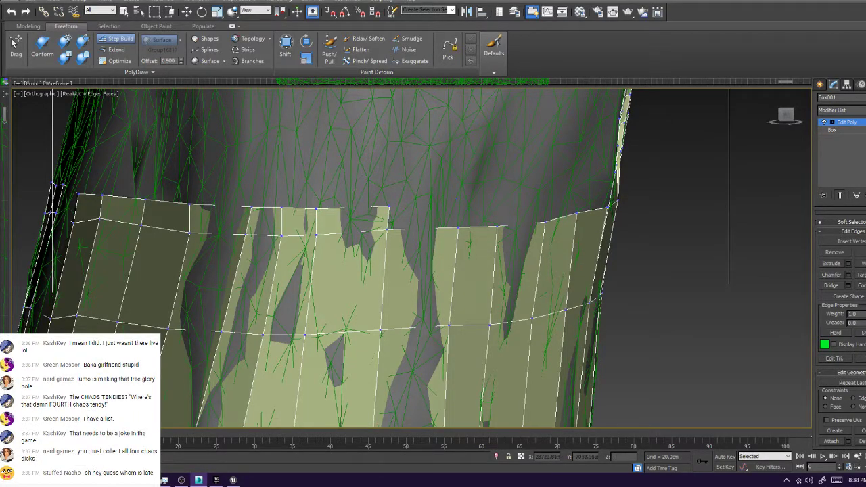
pyautogui.keyDown('shift'); pyautogui.click(424, 216); pyautogui.keyUp('shift')
pyautogui.keyDown('ctrl'); pyautogui.keyDown('alt'); pyautogui.keyDown('shift'); pyautogui.moveTo(457, 199); pyautogui.dragTo(459, 208); pyautogui.keyUp('shift'); pyautogui.keyUp('alt'); pyautogui.keyUp('ctrl')
pyautogui.keyDown('alt'); pyautogui.moveTo(459, 207); pyautogui.dragTo(403, 237, button='middle'); pyautogui.keyUp('alt')
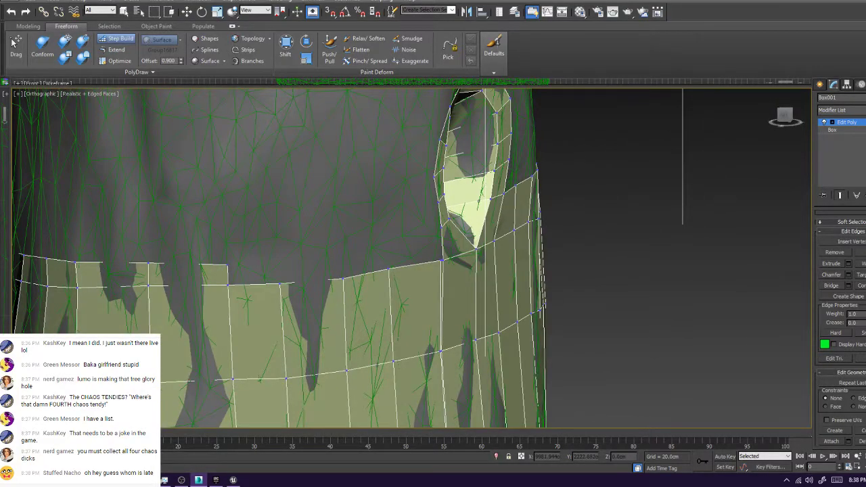
# Fill the rest of the row with quads up to the rim of the hollow, redoing the misplaced ones
pyautogui.click(339, 247)
pyautogui.click(378, 242)
pyautogui.keyDown('shift'); pyautogui.moveTo(255, 272); pyautogui.dragTo(405, 257); pyautogui.keyUp('shift')
pyautogui.keyDown('alt'); pyautogui.moveTo(404, 257); pyautogui.dragTo(379, 244, button='middle'); pyautogui.keyUp('alt')
pyautogui.hotkey('ctrl', 'z')
pyautogui.keyDown('shift'); pyautogui.click(290, 192); pyautogui.keyUp('shift')
pyautogui.hotkey('ctrl', 'z')
pyautogui.keyDown('shift'); pyautogui.click(276, 189); pyautogui.keyUp('shift')
pyautogui.keyDown('shift'); pyautogui.click(306, 187); pyautogui.keyUp('shift')
pyautogui.scroll(-2, 315, 211)
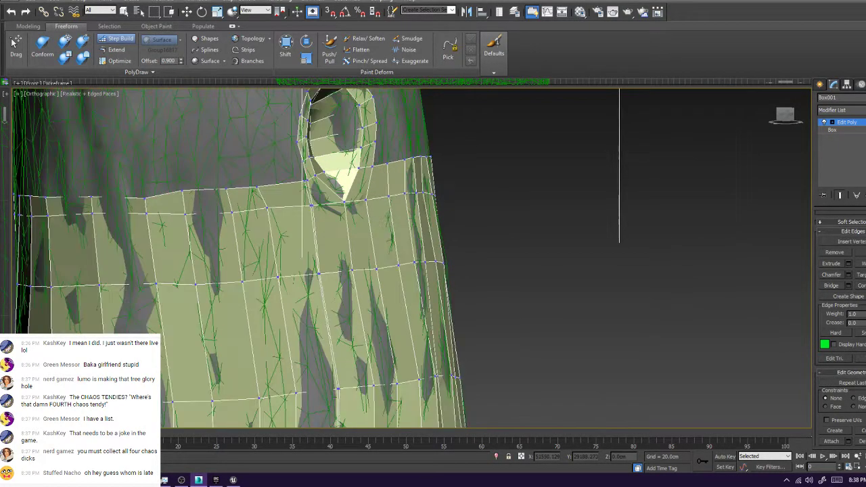
# Build a narrow strip of quads up the outer side of the hollow's rim to its upper corner
pyautogui.keyDown('alt'); pyautogui.moveTo(314, 211); pyautogui.dragTo(271, 177, button='middle'); pyautogui.keyUp('alt')
pyautogui.scroll(2, 265, 172)
pyautogui.scroll(3, 260, 179)
pyautogui.keyDown('ctrl'); pyautogui.keyDown('alt'); pyautogui.keyDown('shift'); pyautogui.moveTo(372, 183); pyautogui.dragTo(369, 182); pyautogui.keyUp('shift'); pyautogui.keyUp('alt'); pyautogui.keyUp('ctrl')
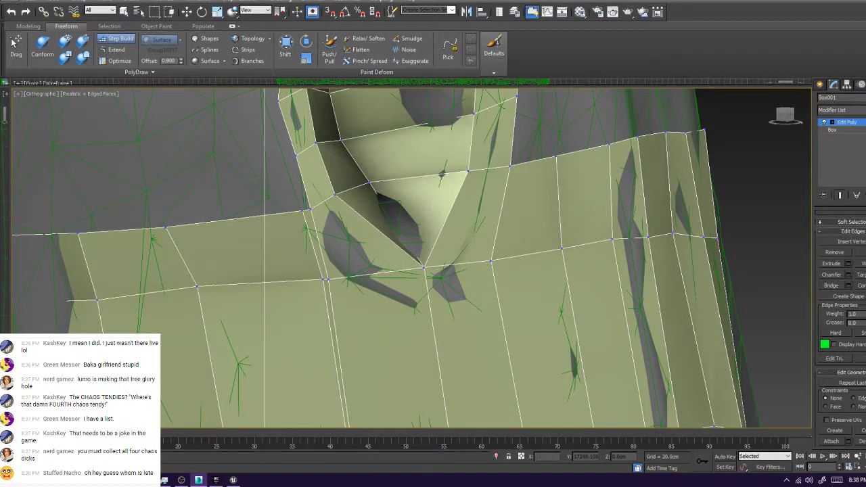
pyautogui.moveTo(368, 183); pyautogui.dragTo(414, 352, button='middle')
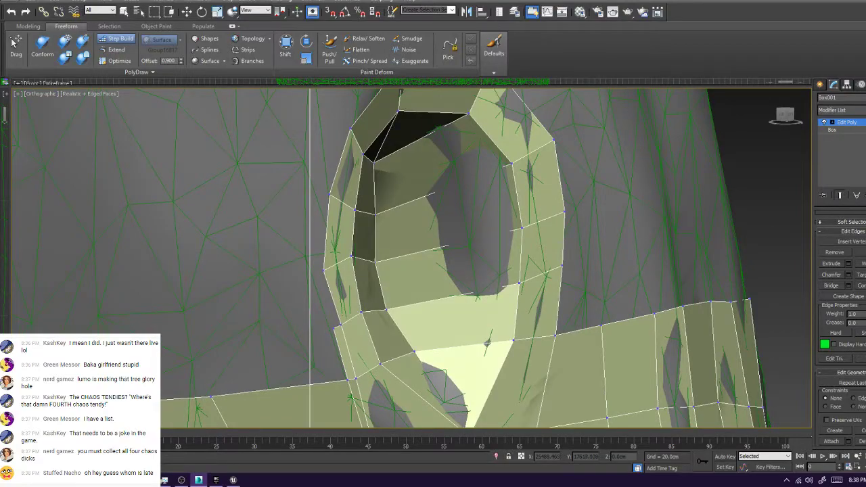
pyautogui.keyDown('shift'); pyautogui.click(327, 299); pyautogui.keyUp('shift')
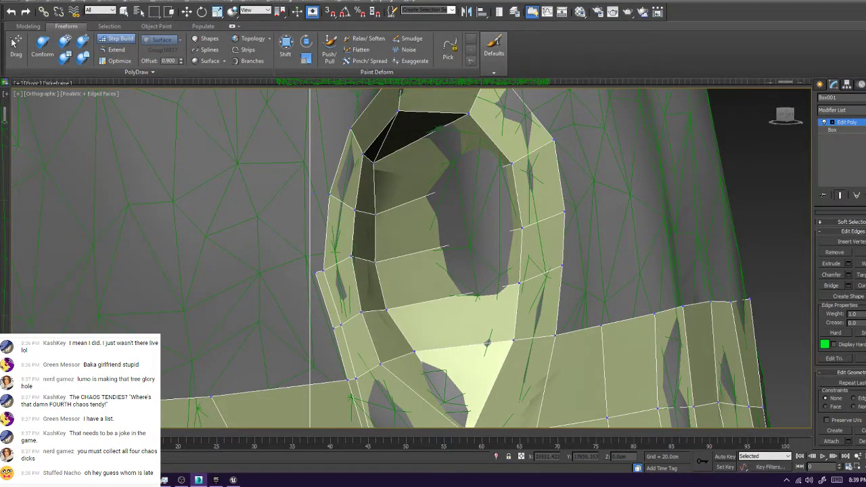
pyautogui.keyDown('shift'); pyautogui.click(420, 376); pyautogui.keyUp('shift')
pyautogui.keyDown('shift'); pyautogui.click(322, 233); pyautogui.keyUp('shift')
pyautogui.moveTo(322, 234); pyautogui.dragTo(312, 296, button='middle')
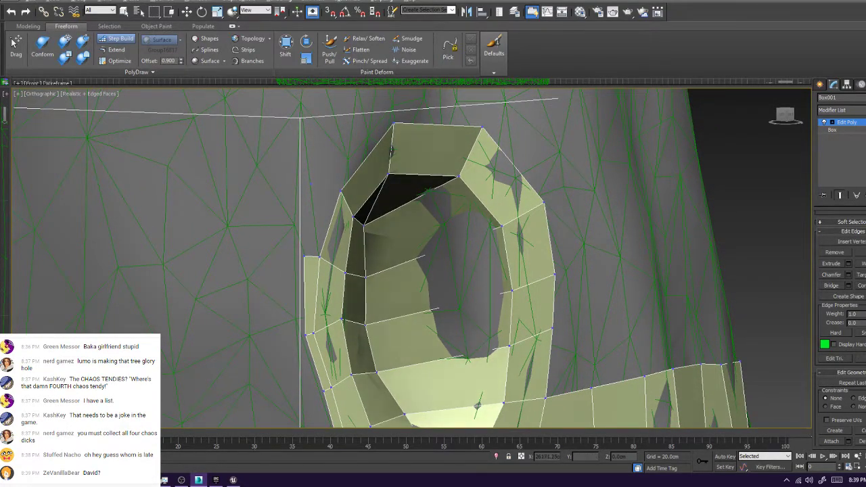
pyautogui.keyDown('shift'); pyautogui.click(321, 224); pyautogui.keyUp('shift')
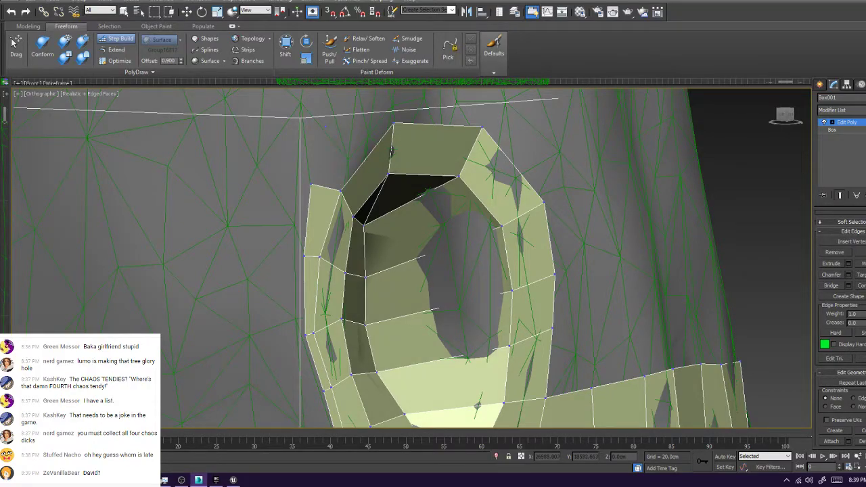
pyautogui.keyDown('shift'); pyautogui.click(349, 157); pyautogui.keyUp('shift')
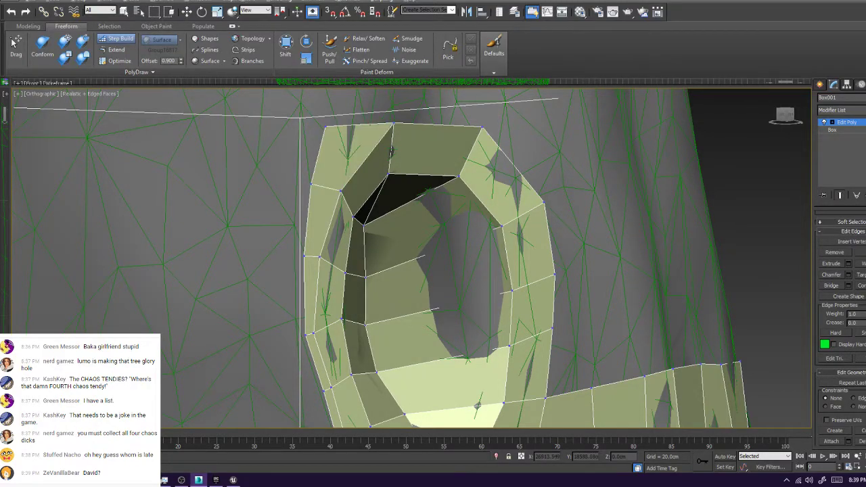
# Start a new row above the finished one with two quads running outward from the hollow's rim strip
pyautogui.scroll(-4, 346, 130)
pyautogui.moveTo(345, 130)
pyautogui.keyDown('alt'); pyautogui.mouseDown(button='middle')
pyautogui.moveTo(311, 132)
pyautogui.moveTo(358, 130)
pyautogui.mouseUp(button='middle'); pyautogui.keyUp('alt')
pyautogui.keyDown('alt'); pyautogui.moveTo(373, 264); pyautogui.dragTo(339, 265, button='middle'); pyautogui.keyUp('alt')
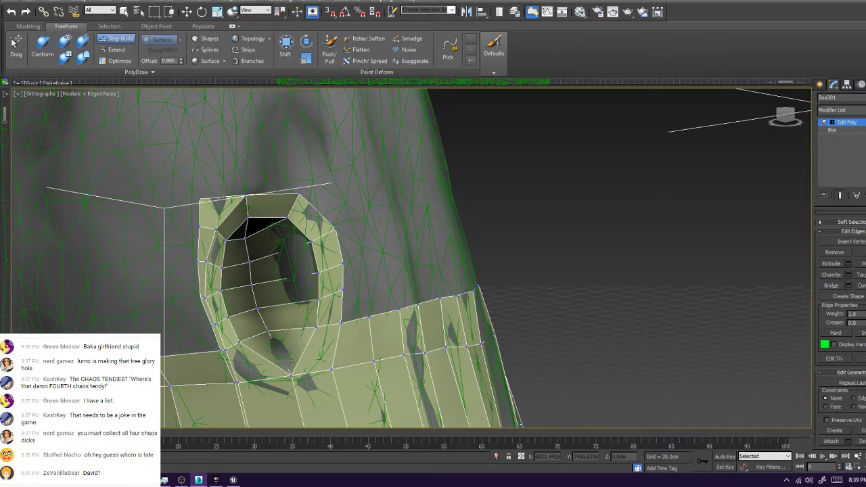
pyautogui.moveTo(325, 285); pyautogui.dragTo(570, 173, button='middle')
pyautogui.scroll(4, 456, 241)
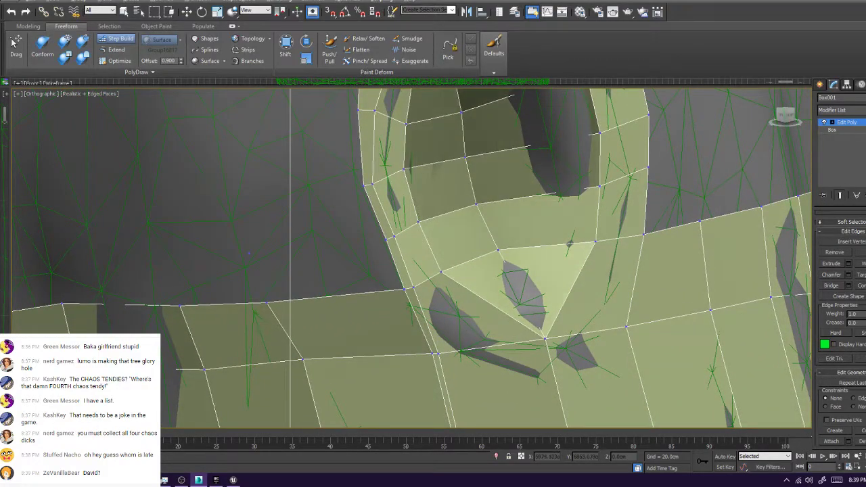
pyautogui.keyDown('shift'); pyautogui.moveTo(249, 253); pyautogui.dragTo(386, 240); pyautogui.keyUp('shift')
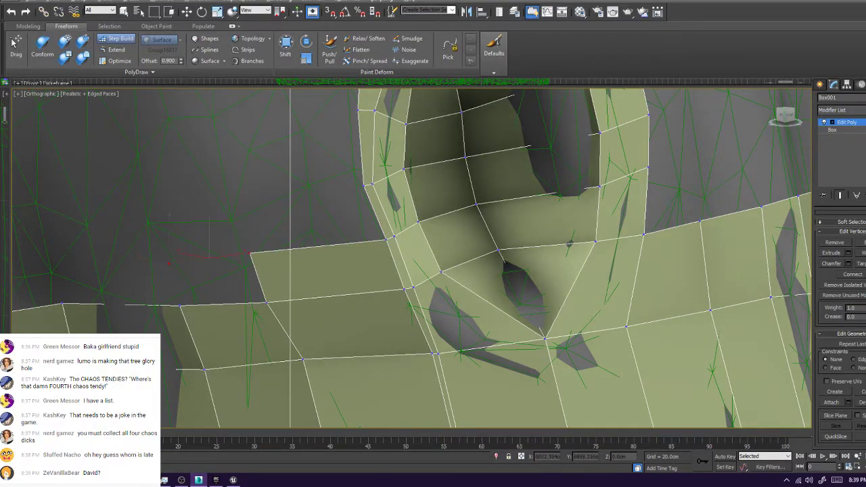
pyautogui.keyDown('shift'); pyautogui.click(217, 276); pyautogui.keyUp('shift')
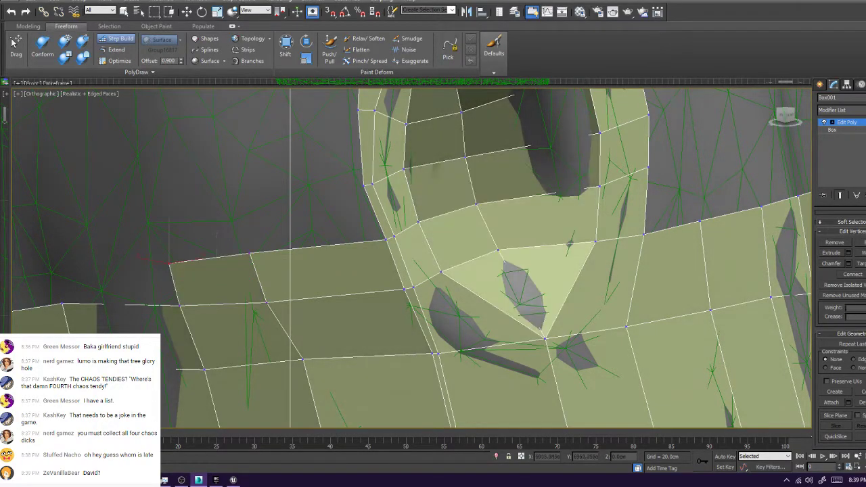
# Lengthen the new row away from the hollow with two more wide quads along the trunk ring
pyautogui.keyDown('alt'); pyautogui.moveTo(173, 237); pyautogui.dragTo(237, 264, button='middle'); pyautogui.keyUp('alt')
pyautogui.moveTo(406, 311); pyautogui.dragTo(406, 261, button='middle')
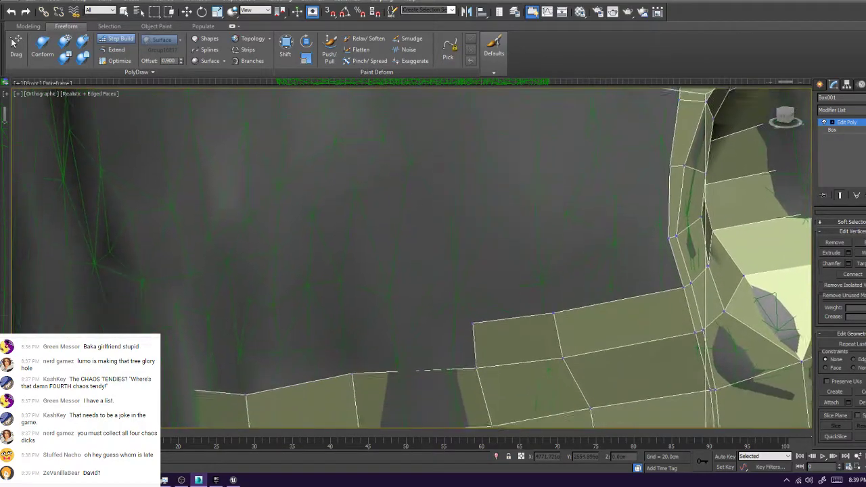
pyautogui.scroll(-2, 386, 257)
pyautogui.click(340, 278)
pyautogui.keyDown('shift'); pyautogui.click(386, 291); pyautogui.keyUp('shift')
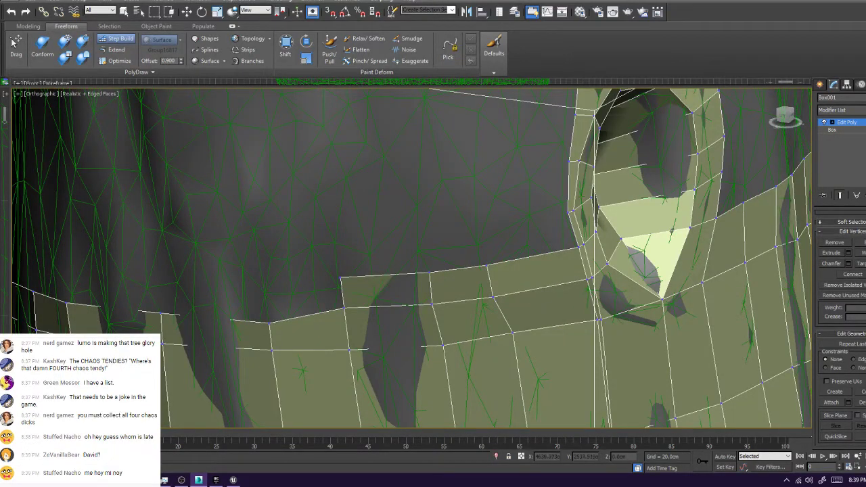
pyautogui.keyDown('shift'); pyautogui.click(304, 300); pyautogui.keyUp('shift')
pyautogui.keyDown('alt'); pyautogui.moveTo(304, 298); pyautogui.dragTo(379, 285, button='middle'); pyautogui.keyUp('alt')
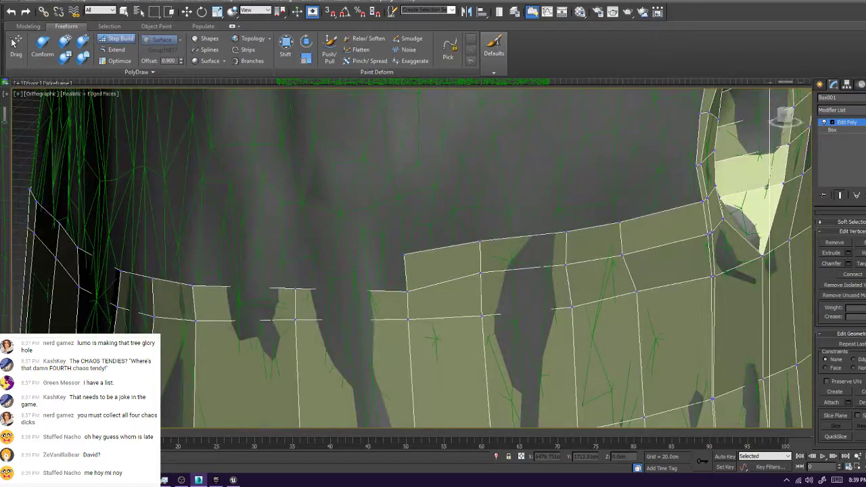
# Add two quads to the new row past the bark grooves and raise the outer upper vertex slightly
pyautogui.click(294, 259)
pyautogui.keyDown('shift'); pyautogui.click(348, 275); pyautogui.keyUp('shift')
pyautogui.keyDown('ctrl'); pyautogui.keyDown('alt'); pyautogui.keyDown('shift'); pyautogui.moveTo(295, 260); pyautogui.dragTo(296, 253); pyautogui.keyUp('shift'); pyautogui.keyUp('alt'); pyautogui.keyUp('ctrl')
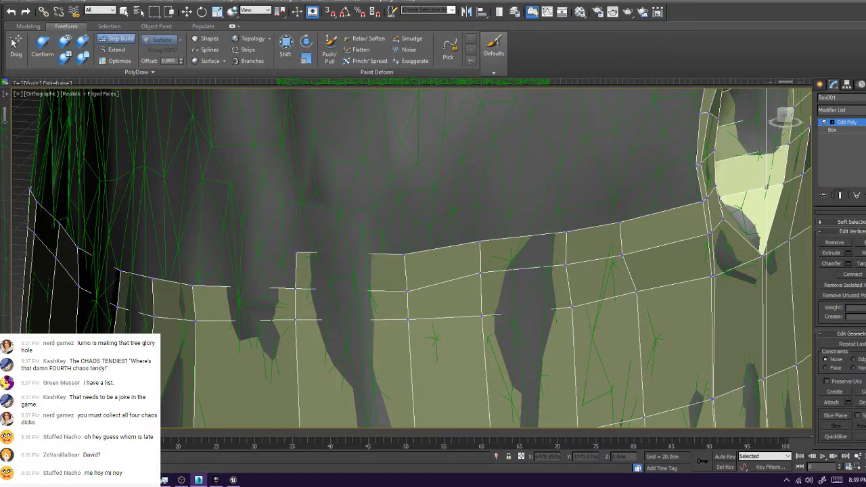
pyautogui.keyDown('shift'); pyautogui.click(245, 271); pyautogui.keyUp('shift')
pyautogui.keyDown('alt'); pyautogui.moveTo(245, 270); pyautogui.dragTo(359, 271, button='middle'); pyautogui.keyUp('alt')
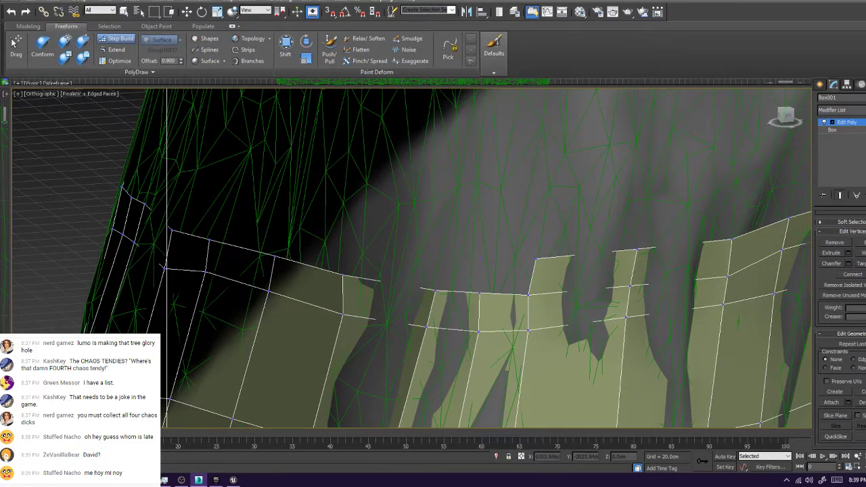
# Add two narrow quads, a wide one over the next bark groove and the quad following it
pyautogui.keyDown('shift'); pyautogui.moveTo(460, 275); pyautogui.dragTo(506, 276); pyautogui.keyUp('shift')
pyautogui.keyDown('alt'); pyautogui.moveTo(506, 277); pyautogui.dragTo(569, 275, button='middle'); pyautogui.keyUp('alt')
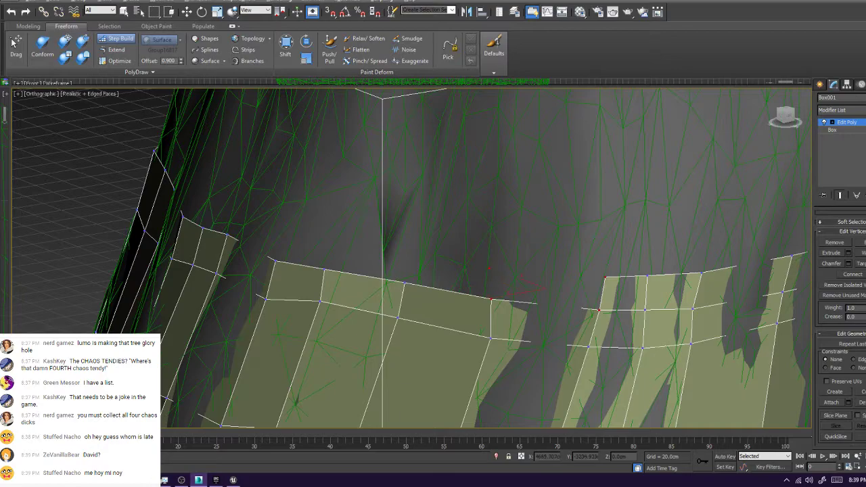
pyautogui.keyDown('shift'); pyautogui.click(547, 289); pyautogui.keyUp('shift')
pyautogui.click(415, 260)
pyautogui.keyDown('shift'); pyautogui.click(449, 279); pyautogui.keyUp('shift')
pyautogui.keyDown('alt'); pyautogui.moveTo(450, 279); pyautogui.dragTo(534, 275, button='middle'); pyautogui.keyUp('alt')
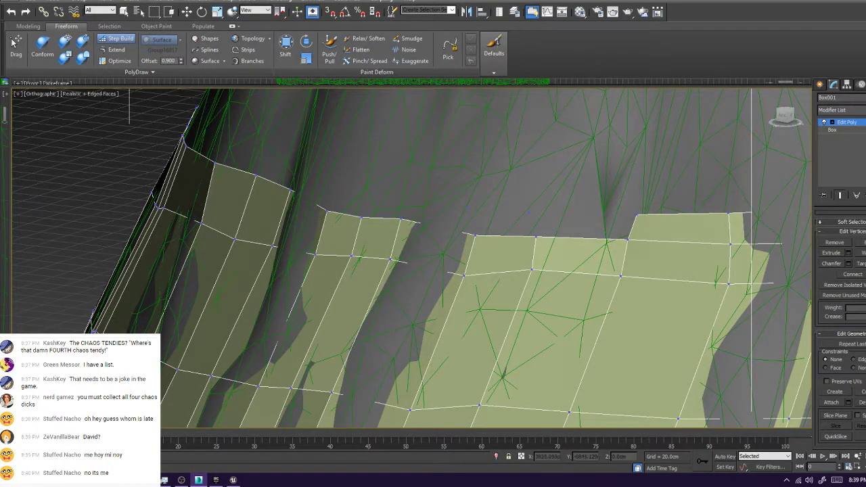
# Carry the new row over the next two trunk faces and across the groove beyond them
pyautogui.click(479, 209)
pyautogui.keyDown('shift'); pyautogui.moveTo(507, 223); pyautogui.dragTo(583, 225); pyautogui.keyUp('shift')
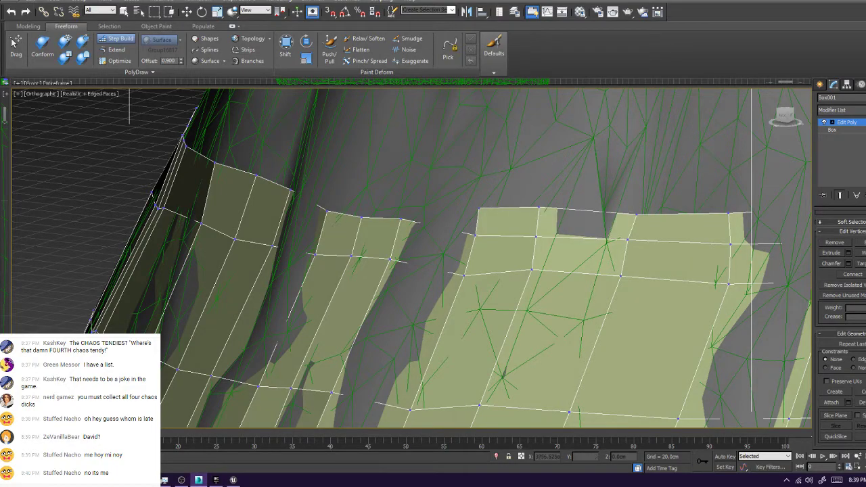
pyautogui.keyDown('alt'); pyautogui.moveTo(583, 224); pyautogui.dragTo(666, 225, button='middle'); pyautogui.keyUp('alt')
pyautogui.keyDown('shift'); pyautogui.click(609, 239); pyautogui.keyUp('shift')
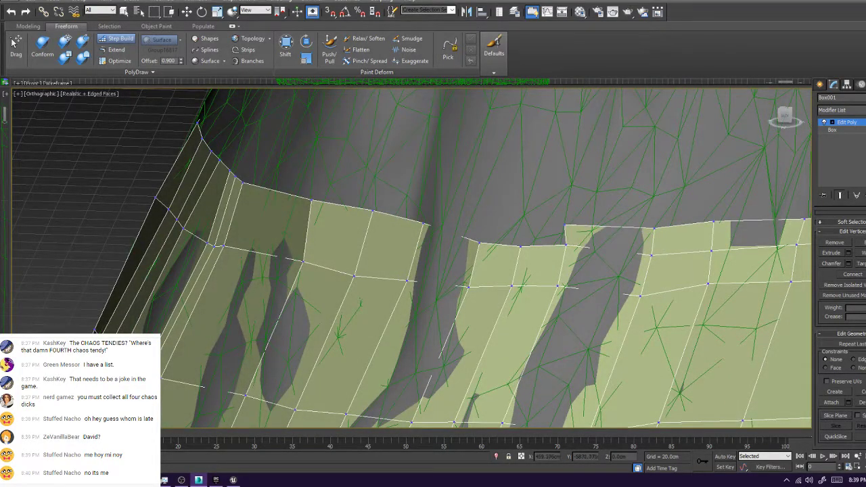
# Add two narrow quads to the new row and bridge the deep groove beside them with another quad
pyautogui.click(523, 221)
pyautogui.keyDown('shift'); pyautogui.click(543, 235); pyautogui.keyUp('shift')
pyautogui.keyDown('shift'); pyautogui.click(500, 233); pyautogui.keyUp('shift')
pyautogui.keyDown('alt'); pyautogui.moveTo(500, 234); pyautogui.dragTo(565, 244, button='middle'); pyautogui.keyUp('alt')
pyautogui.keyDown('shift'); pyautogui.click(626, 257); pyautogui.keyUp('shift')
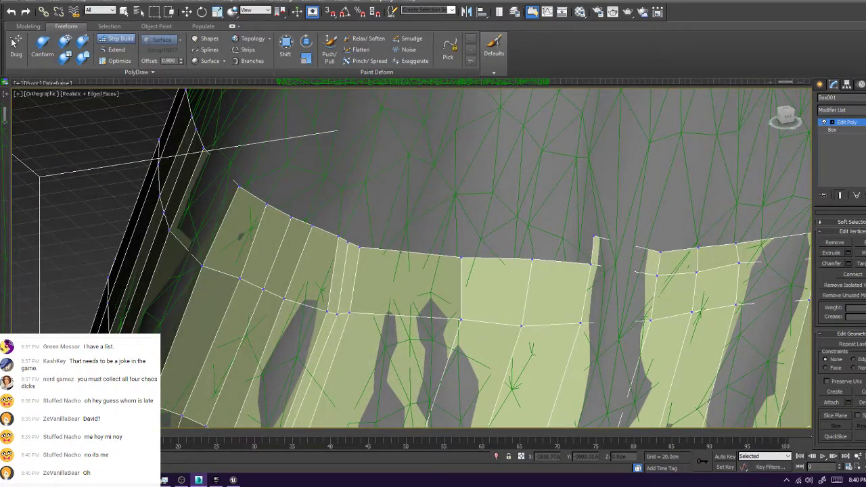
# Add two quads after the deep groove and shift two upper vertices of the new row into line
pyautogui.click(529, 223)
pyautogui.keyDown('shift'); pyautogui.click(560, 245); pyautogui.keyUp('shift')
pyautogui.keyDown('shift'); pyautogui.click(494, 241); pyautogui.keyUp('shift')
pyautogui.keyDown('alt'); pyautogui.moveTo(495, 241); pyautogui.dragTo(548, 244, button='middle'); pyautogui.keyUp('alt')
pyautogui.keyDown('ctrl'); pyautogui.keyDown('alt'); pyautogui.keyDown('shift'); pyautogui.moveTo(597, 221); pyautogui.dragTo(606, 229); pyautogui.keyUp('shift'); pyautogui.keyUp('alt'); pyautogui.keyUp('ctrl')
pyautogui.keyDown('ctrl'); pyautogui.keyDown('alt'); pyautogui.keyDown('shift'); pyautogui.moveTo(528, 230); pyautogui.dragTo(534, 232); pyautogui.keyUp('shift'); pyautogui.keyUp('alt'); pyautogui.keyUp('ctrl')
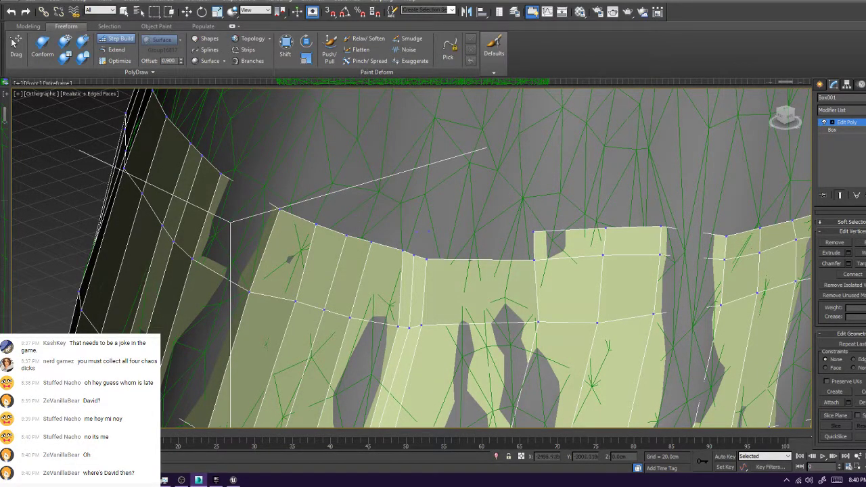
# Bring the new row over the wide face, the tightly spaced narrow faces and the following quads up to the next groove
pyautogui.keyDown('shift'); pyautogui.click(415, 245); pyautogui.keyUp('shift')
pyautogui.keyDown('alt'); pyautogui.moveTo(403, 250); pyautogui.dragTo(502, 264); pyautogui.keyUp('alt')
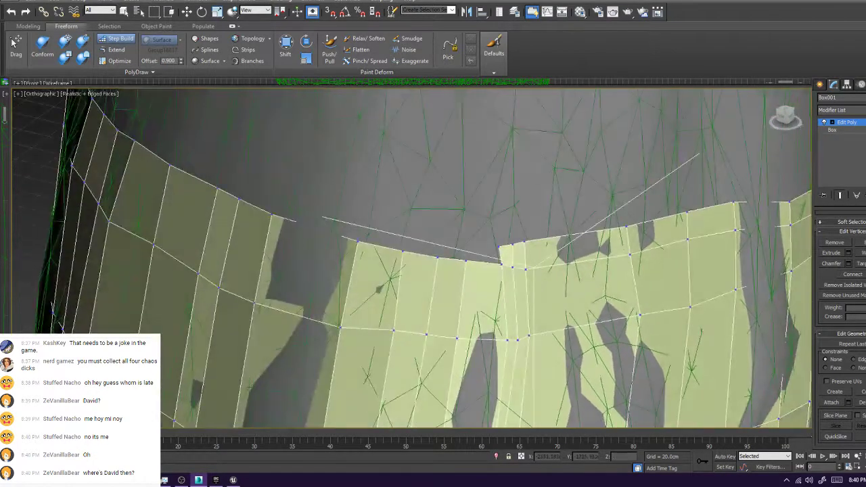
pyautogui.click(406, 236)
pyautogui.click(363, 228)
pyautogui.keyDown('shift'); pyautogui.moveTo(383, 239); pyautogui.dragTo(484, 255); pyautogui.keyUp('shift')
pyautogui.keyDown('alt'); pyautogui.moveTo(483, 255); pyautogui.dragTo(578, 251, button='middle'); pyautogui.keyUp('alt')
pyautogui.keyDown('shift'); pyautogui.moveTo(533, 173); pyautogui.dragTo(461, 173); pyautogui.keyUp('shift')
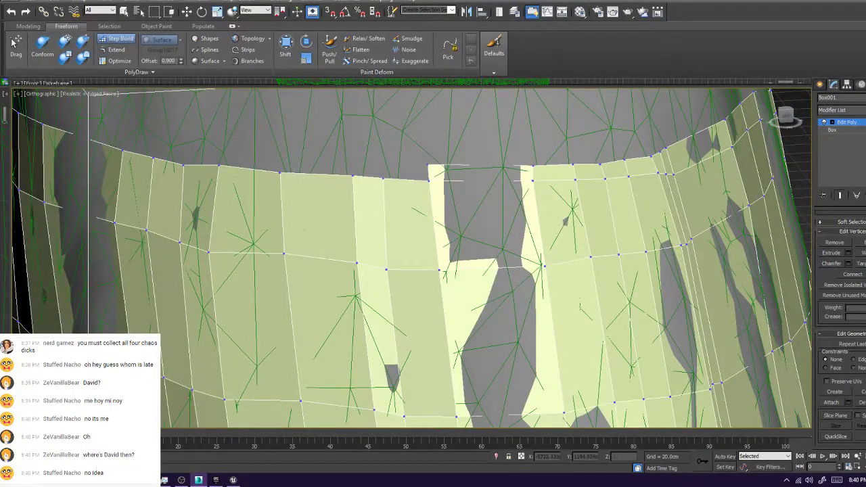
# Extend the new row with two quads and a wide one past the groove, undoing the misplaced quad after them
pyautogui.click(353, 157)
pyautogui.keyDown('shift'); pyautogui.moveTo(368, 168); pyautogui.dragTo(406, 171); pyautogui.keyUp('shift')
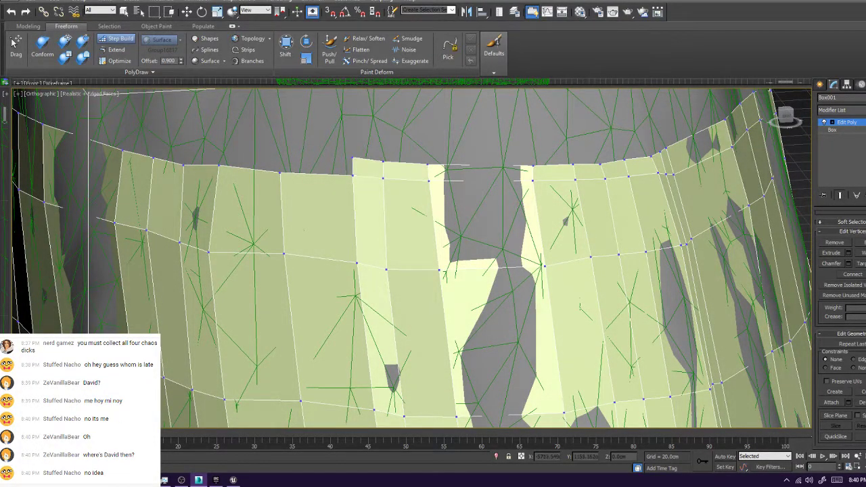
pyautogui.click(279, 150)
pyautogui.keyDown('shift'); pyautogui.moveTo(338, 166); pyautogui.dragTo(304, 163); pyautogui.keyUp('shift')
pyautogui.keyDown('alt'); pyautogui.moveTo(305, 164); pyautogui.dragTo(419, 179, button='middle'); pyautogui.keyUp('alt')
pyautogui.keyDown('shift'); pyautogui.click(353, 188); pyautogui.keyUp('shift')
pyautogui.hotkey('ctrl', 'z')
# Add three narrow quads to the new row beyond the wide face on the trunk's far side
pyautogui.keyDown('alt'); pyautogui.moveTo(379, 203); pyautogui.dragTo(419, 215, button='middle'); pyautogui.keyUp('alt')
pyautogui.keyDown('shift'); pyautogui.click(434, 211); pyautogui.keyUp('shift')
pyautogui.click(368, 200)
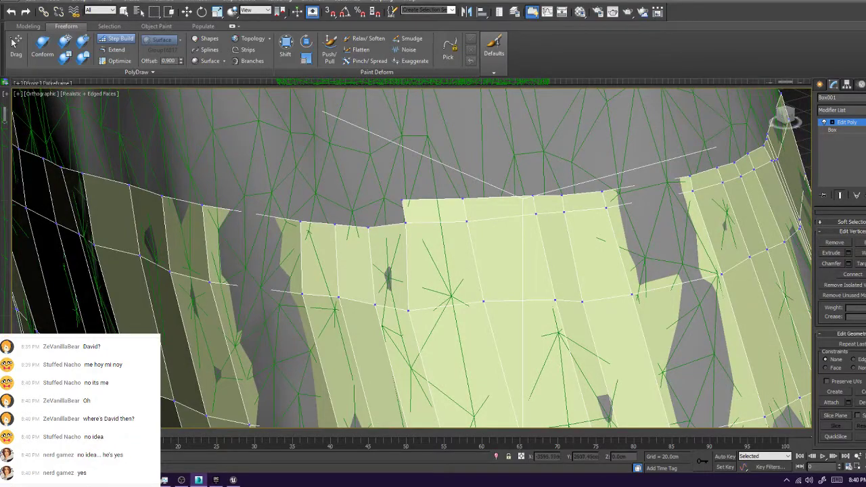
pyautogui.click(302, 201)
pyautogui.keyDown('shift'); pyautogui.moveTo(386, 212); pyautogui.dragTo(318, 211); pyautogui.keyUp('shift')
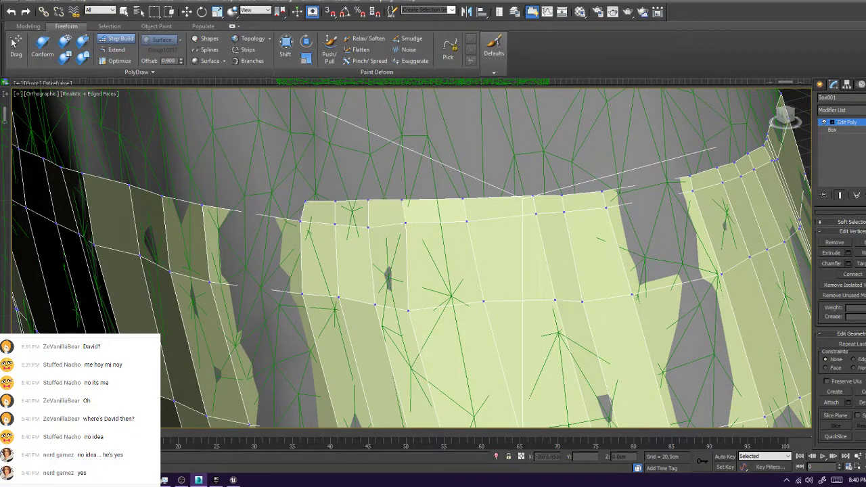
pyautogui.keyDown('alt'); pyautogui.moveTo(318, 212); pyautogui.dragTo(379, 220, button='middle'); pyautogui.keyUp('alt')
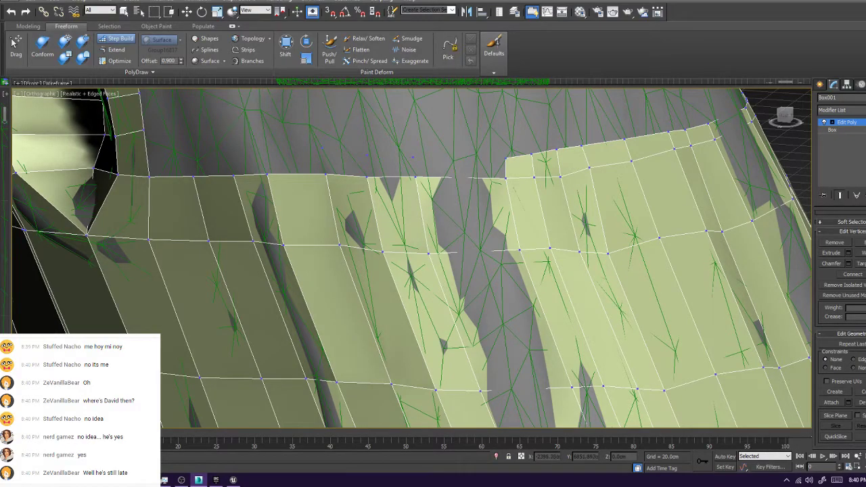
# Fill the remaining gap of the new row with quads up to the opposite side of the hollow's rim
pyautogui.keyDown('shift'); pyautogui.moveTo(171, 157); pyautogui.dragTo(462, 169); pyautogui.keyUp('shift')
pyautogui.scroll(-4, 467, 172)
pyautogui.scroll(-2, 467, 172)
pyautogui.keyDown('alt'); pyautogui.moveTo(467, 172); pyautogui.dragTo(515, 203, button='middle'); pyautogui.keyUp('alt')
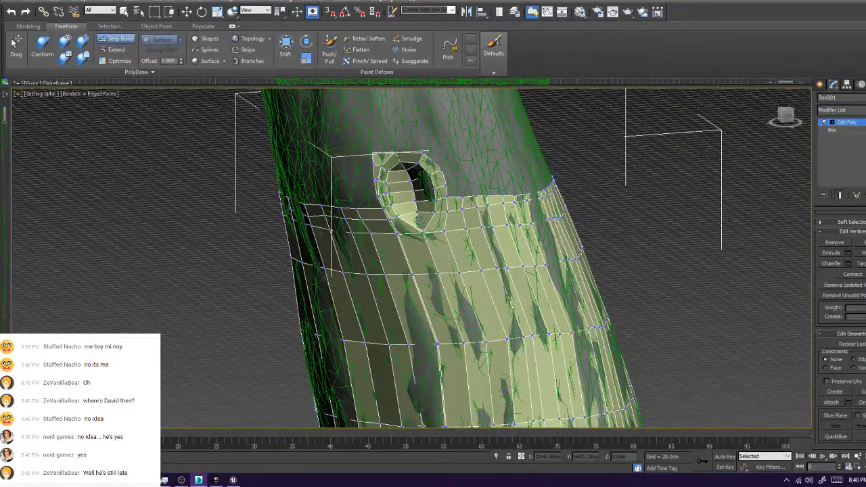
# Start another quad row above the last one with two quads beside the hollow's rim
pyautogui.scroll(4, 432, 180)
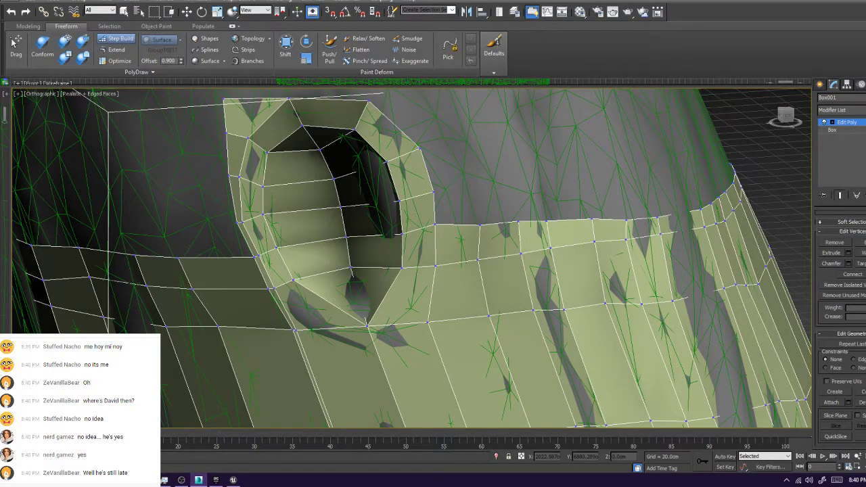
pyautogui.keyDown('alt'); pyautogui.moveTo(406, 224); pyautogui.dragTo(372, 220, button='middle'); pyautogui.keyUp('alt')
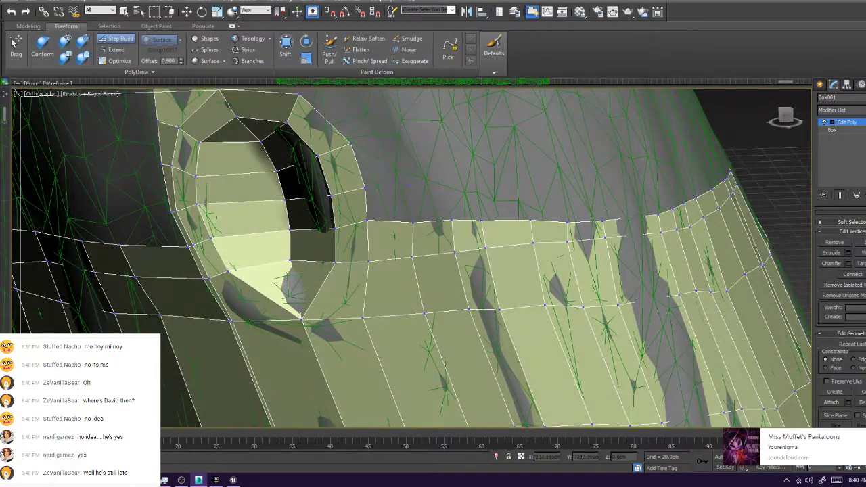
pyautogui.keyDown('shift'); pyautogui.moveTo(389, 204); pyautogui.dragTo(431, 204); pyautogui.keyUp('shift')
pyautogui.keyDown('alt'); pyautogui.moveTo(431, 204); pyautogui.dragTo(399, 203, button='middle'); pyautogui.keyUp('alt')
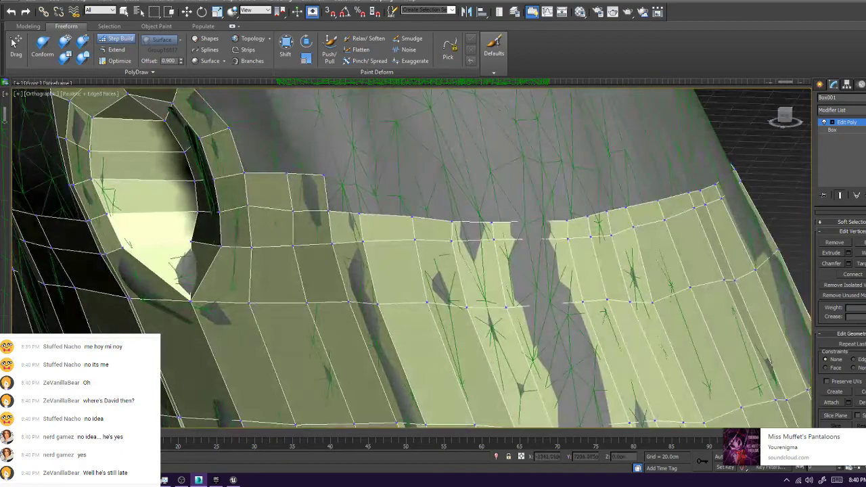
# Extend the new row with four quads up to the edge of the first groove
pyautogui.keyDown('alt'); pyautogui.moveTo(335, 217); pyautogui.dragTo(301, 213, button='middle'); pyautogui.keyUp('alt')
pyautogui.click(319, 144)
pyautogui.click(360, 147)
pyautogui.keyDown('shift'); pyautogui.moveTo(298, 163); pyautogui.dragTo(321, 144); pyautogui.keyUp('shift')
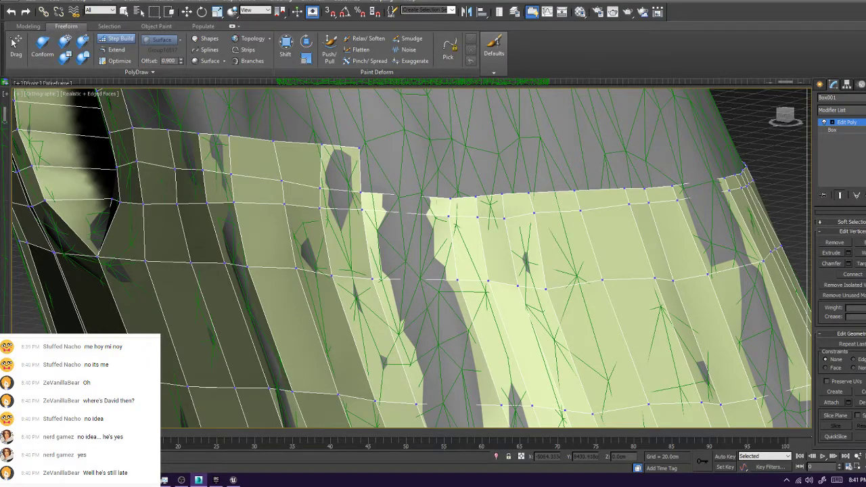
# Bridge the groove with a quad and continue the new row with four quads over the faces beyond it
pyautogui.click(448, 149)
pyautogui.keyDown('shift'); pyautogui.click(406, 172); pyautogui.keyUp('shift')
pyautogui.keyDown('alt'); pyautogui.moveTo(413, 176); pyautogui.dragTo(323, 165, button='middle'); pyautogui.keyUp('alt')
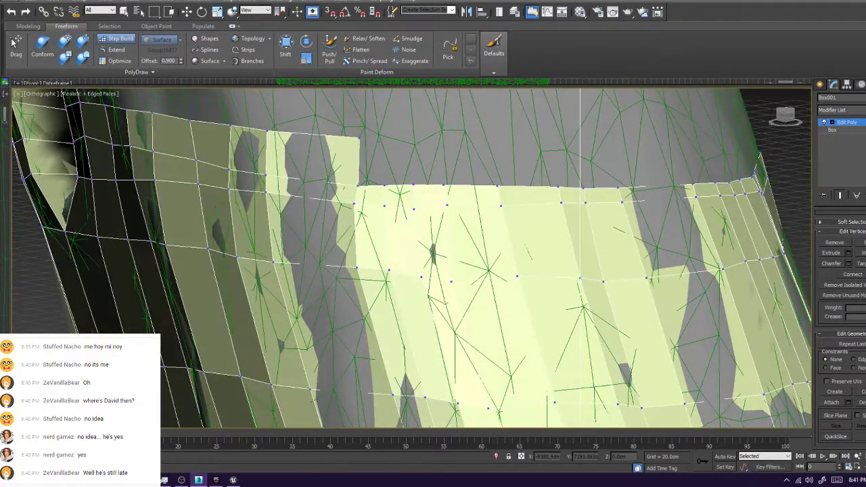
pyautogui.keyDown('shift'); pyautogui.moveTo(370, 162); pyautogui.dragTo(428, 165); pyautogui.keyUp('shift')
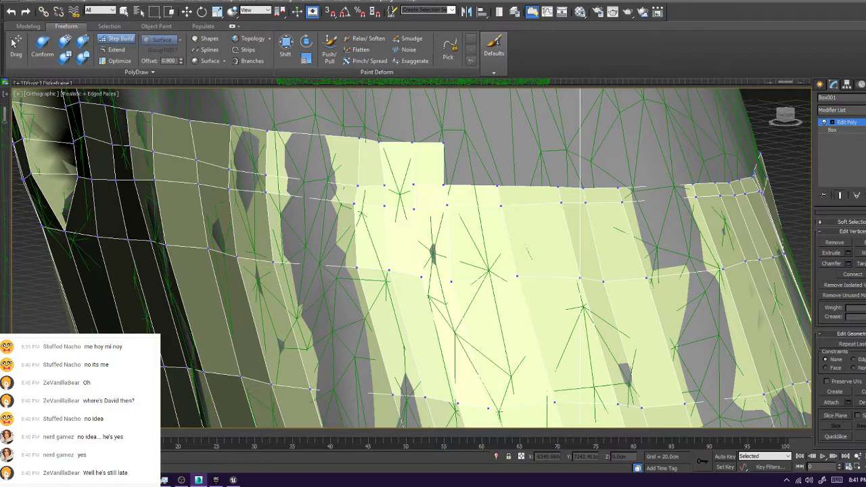
pyautogui.keyDown('shift'); pyautogui.click(469, 163); pyautogui.keyUp('shift')
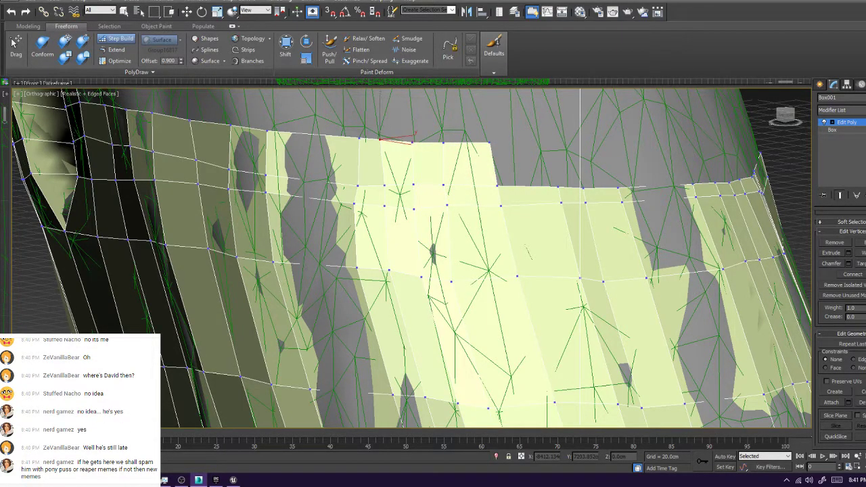
# Add three quads up to the next groove, straighten the end vertex and bridge that groove with a wide quad
pyautogui.keyDown('alt'); pyautogui.moveTo(414, 138); pyautogui.dragTo(338, 141, button='middle'); pyautogui.keyUp('alt')
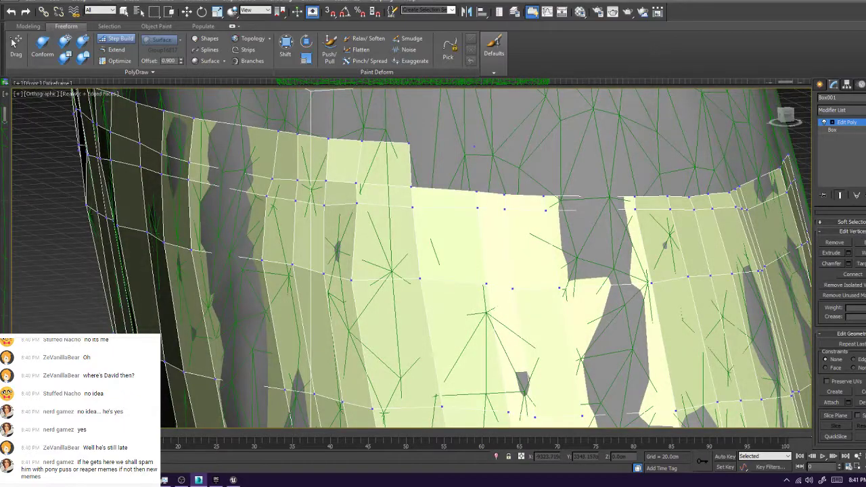
pyautogui.keyDown('shift'); pyautogui.moveTo(443, 166); pyautogui.dragTo(524, 171); pyautogui.keyUp('shift')
pyautogui.keyDown('alt'); pyautogui.moveTo(524, 169); pyautogui.dragTo(456, 170, button='middle'); pyautogui.keyUp('alt')
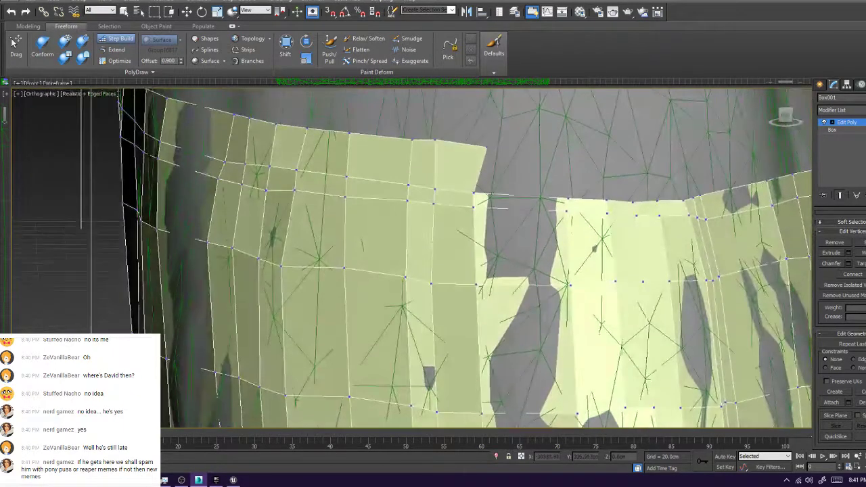
pyautogui.keyDown('shift'); pyautogui.click(521, 172); pyautogui.keyUp('shift')
pyautogui.keyDown('ctrl'); pyautogui.keyDown('alt'); pyautogui.keyDown('shift'); pyautogui.moveTo(487, 148); pyautogui.dragTo(476, 145); pyautogui.keyUp('shift'); pyautogui.keyUp('alt'); pyautogui.keyUp('ctrl')
pyautogui.keyDown('alt'); pyautogui.moveTo(477, 145); pyautogui.dragTo(433, 145, button='middle'); pyautogui.keyUp('alt')
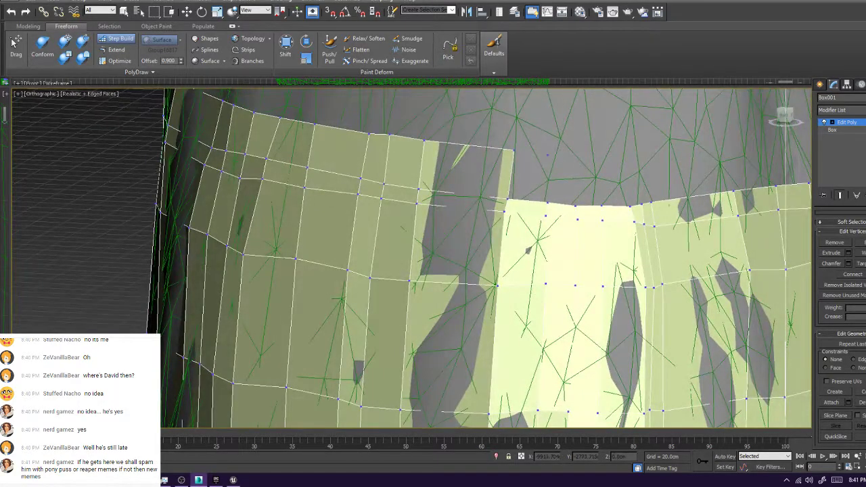
# Extend the row past the second groove with three quads of similar width
pyautogui.keyDown('shift'); pyautogui.click(530, 174); pyautogui.keyUp('shift')
pyautogui.click(602, 157)
pyautogui.keyDown('shift'); pyautogui.click(561, 179); pyautogui.keyUp('shift')
pyautogui.keyDown('shift'); pyautogui.click(587, 179); pyautogui.keyUp('shift')
pyautogui.keyDown('alt'); pyautogui.moveTo(588, 177); pyautogui.dragTo(555, 166, button='middle'); pyautogui.keyUp('alt')
# Place the next vertex above the tightly spaced faces and build a narrow quad there, undoing the misplaced ones
pyautogui.scroll(2, 555, 165)
pyautogui.click(585, 163)
pyautogui.keyDown('shift'); pyautogui.click(543, 184); pyautogui.keyUp('shift')
pyautogui.keyDown('shift'); pyautogui.click(581, 195); pyautogui.keyUp('shift')
pyautogui.hotkey('ctrl', 'z')
pyautogui.hotkey('ctrl', 'z')
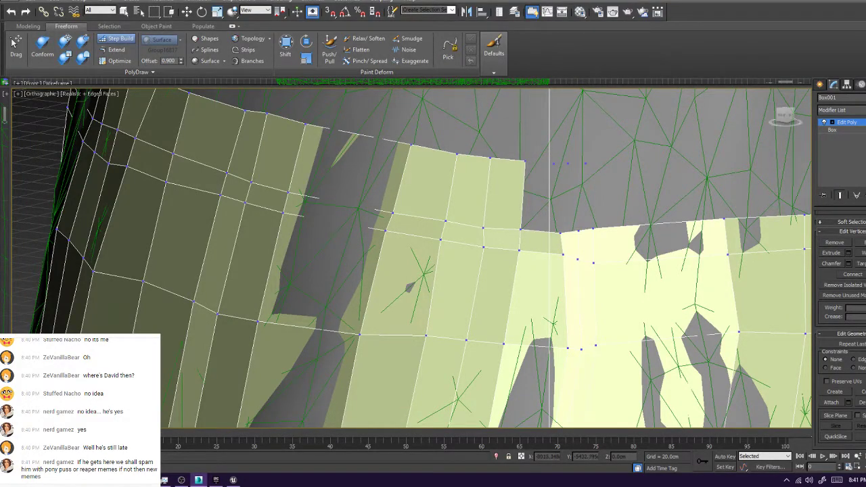
pyautogui.keyDown('shift'); pyautogui.click(581, 195); pyautogui.keyUp('shift')
pyautogui.keyDown('shift'); pyautogui.click(553, 182); pyautogui.keyUp('shift')
pyautogui.hotkey('ctrl', 'z')
pyautogui.hotkey('ctrl', 'z')
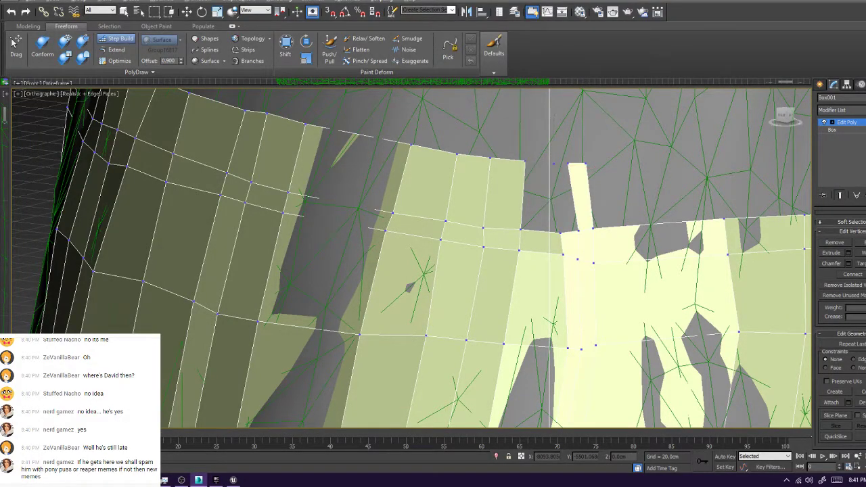
# Fill the two gaps between the narrow quad and the finished part of the row, undoing the misplaced quad
pyautogui.keyDown('shift'); pyautogui.click(566, 195); pyautogui.keyUp('shift')
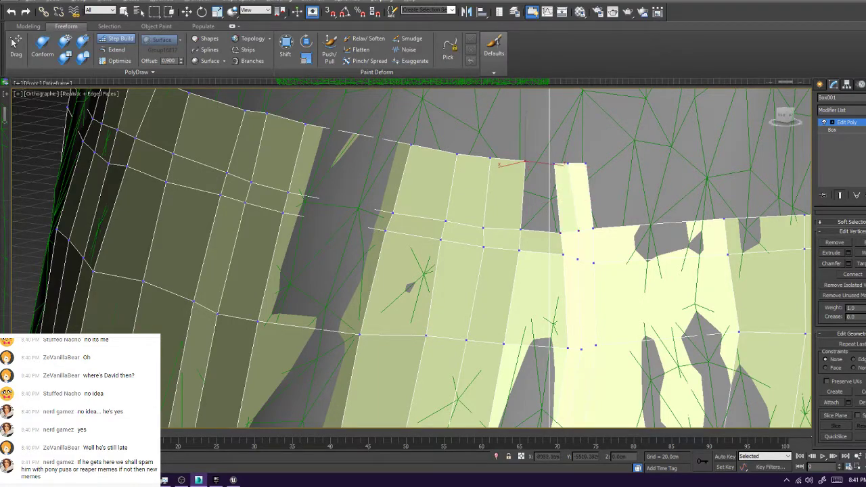
pyautogui.keyDown('shift'); pyautogui.click(546, 186); pyautogui.keyUp('shift')
pyautogui.hotkey('ctrl', 'z')
pyautogui.keyDown('shift'); pyautogui.click(540, 196); pyautogui.keyUp('shift')
pyautogui.keyDown('alt'); pyautogui.moveTo(542, 197); pyautogui.dragTo(467, 203, button='middle'); pyautogui.keyUp('alt')
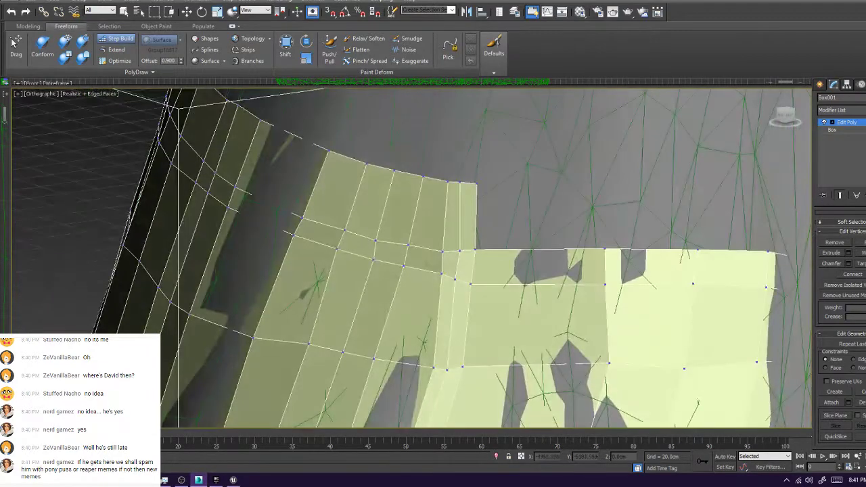
# Cover the wide face beyond the narrow quads, adjust its end vertex and add two more quads up to the groove
pyautogui.keyDown('shift'); pyautogui.click(540, 218); pyautogui.keyUp('shift')
pyautogui.keyDown('ctrl'); pyautogui.keyDown('alt'); pyautogui.keyDown('shift'); pyautogui.moveTo(597, 197); pyautogui.dragTo(604, 195); pyautogui.keyUp('shift'); pyautogui.keyUp('alt'); pyautogui.keyUp('ctrl')
pyautogui.keyDown('alt'); pyautogui.moveTo(604, 195); pyautogui.dragTo(559, 190, button='middle'); pyautogui.keyUp('alt')
pyautogui.click(639, 181)
pyautogui.keyDown('shift'); pyautogui.click(519, 208); pyautogui.keyUp('shift')
pyautogui.keyDown('shift'); pyautogui.click(601, 211); pyautogui.keyUp('shift')
pyautogui.keyDown('alt'); pyautogui.moveTo(601, 211); pyautogui.dragTo(532, 211, button='middle'); pyautogui.keyUp('alt')
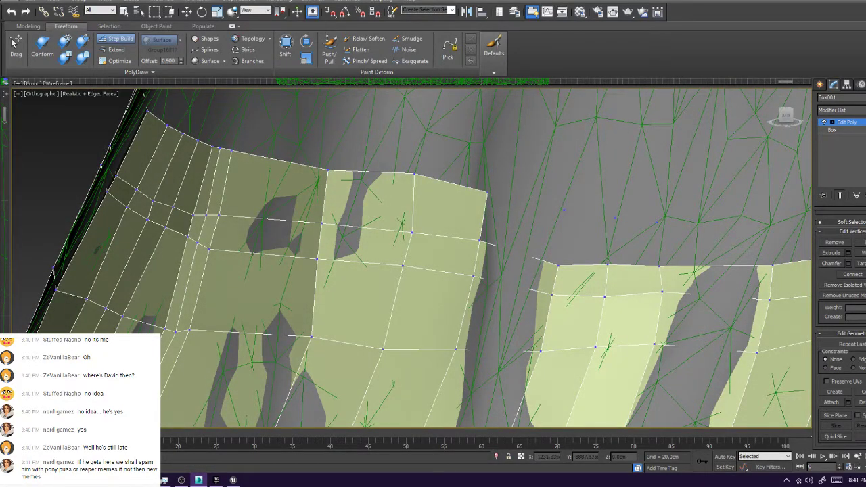
# Bridge the deep groove and add two quads on the faces right after it
pyautogui.keyDown('shift'); pyautogui.click(523, 228); pyautogui.keyUp('shift')
pyautogui.keyDown('shift'); pyautogui.click(586, 240); pyautogui.keyUp('shift')
pyautogui.keyDown('shift'); pyautogui.click(635, 242); pyautogui.keyUp('shift')
pyautogui.moveTo(639, 241); pyautogui.dragTo(358, 256, button='middle')
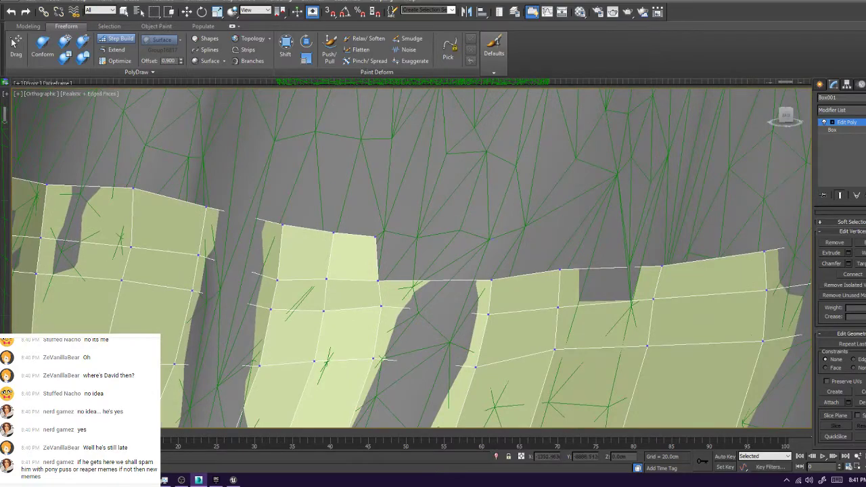
# Carry the row across the next groove with three quads, nudging one upper vertex into line
pyautogui.click(492, 238)
pyautogui.keyDown('shift'); pyautogui.click(442, 260); pyautogui.keyUp('shift')
pyautogui.click(551, 240)
pyautogui.keyDown('shift'); pyautogui.click(525, 258); pyautogui.keyUp('shift')
pyautogui.keyDown('ctrl'); pyautogui.keyDown('alt'); pyautogui.keyDown('shift'); pyautogui.moveTo(551, 240); pyautogui.dragTo(563, 235); pyautogui.keyUp('shift'); pyautogui.keyUp('alt'); pyautogui.keyUp('ctrl')
pyautogui.keyDown('shift'); pyautogui.click(613, 249); pyautogui.keyUp('shift')
pyautogui.keyDown('alt'); pyautogui.moveTo(629, 248); pyautogui.dragTo(379, 258, button='middle'); pyautogui.keyUp('alt')
# Bridge the following groove and add two quads over the ridges on the trunk's far side
pyautogui.click(459, 226)
pyautogui.keyDown('shift'); pyautogui.click(413, 250); pyautogui.keyUp('shift')
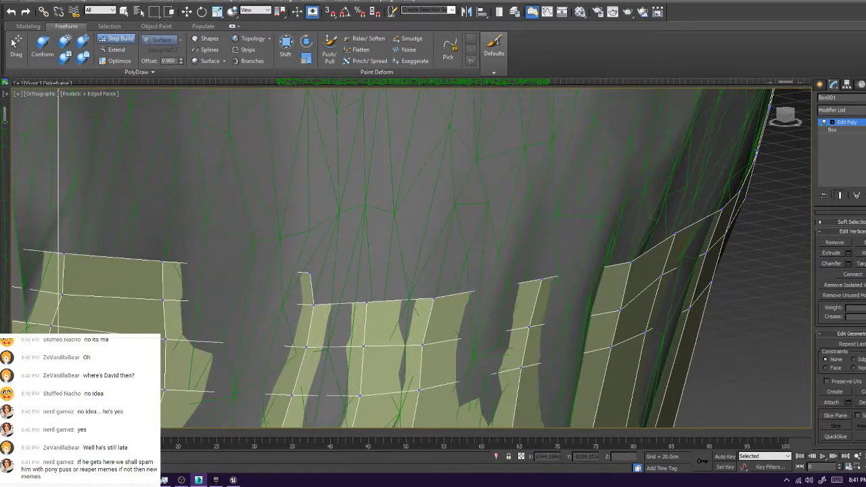
pyautogui.click(366, 271)
pyautogui.keyDown('shift'); pyautogui.click(340, 287); pyautogui.keyUp('shift')
pyautogui.click(443, 267)
pyautogui.keyDown('shift'); pyautogui.click(403, 285); pyautogui.keyUp('shift')
pyautogui.keyDown('alt'); pyautogui.moveTo(406, 285); pyautogui.dragTo(305, 267, button='middle'); pyautogui.keyUp('alt')
# Bridge the next two grooves with one quad each, lowering the upper vertex between them
pyautogui.keyDown('shift'); pyautogui.click(271, 220); pyautogui.keyUp('shift')
pyautogui.keyDown('ctrl'); pyautogui.keyDown('alt'); pyautogui.keyDown('shift'); pyautogui.moveTo(312, 200); pyautogui.dragTo(312, 210); pyautogui.keyUp('shift'); pyautogui.keyUp('alt'); pyautogui.keyUp('ctrl')
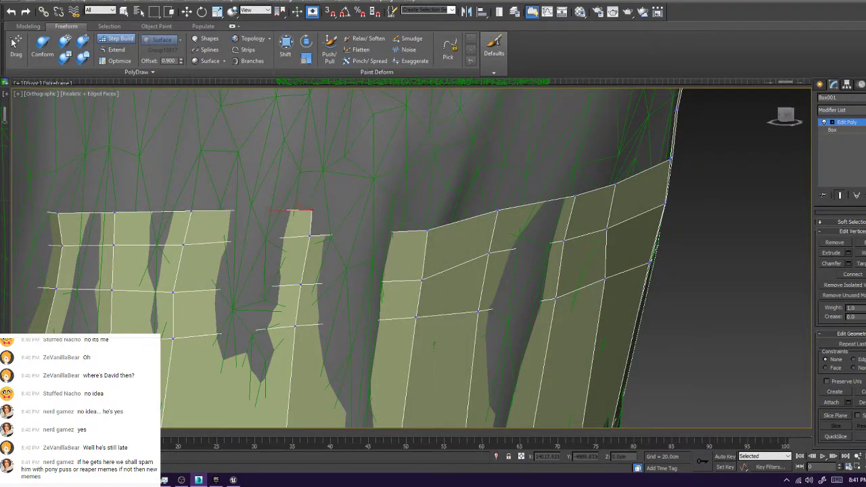
pyautogui.click(429, 206)
pyautogui.keyDown('shift'); pyautogui.click(369, 221); pyautogui.keyUp('shift')
pyautogui.keyDown('alt'); pyautogui.moveTo(406, 230); pyautogui.dragTo(312, 236, button='middle'); pyautogui.keyUp('alt')
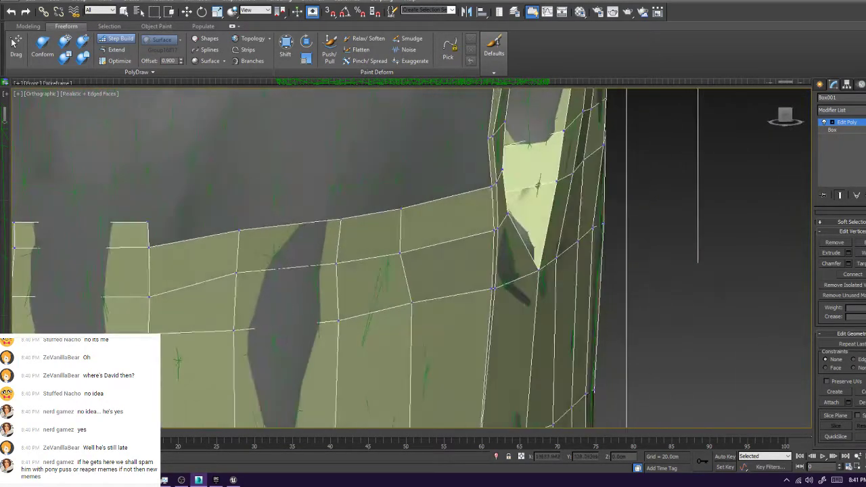
# Close the row with the remaining quads up to the opposite side of the hollow's rim
pyautogui.keyDown('shift'); pyautogui.click(194, 225); pyautogui.keyUp('shift')
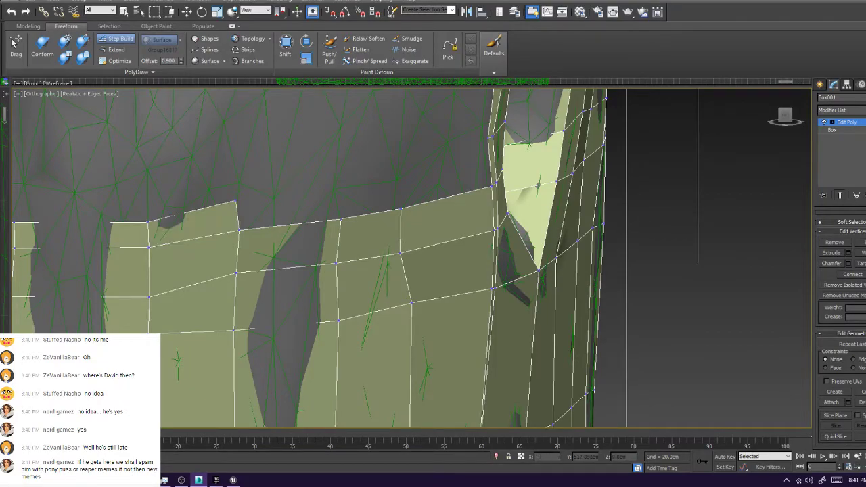
pyautogui.keyDown('shift'); pyautogui.click(291, 212); pyautogui.keyUp('shift')
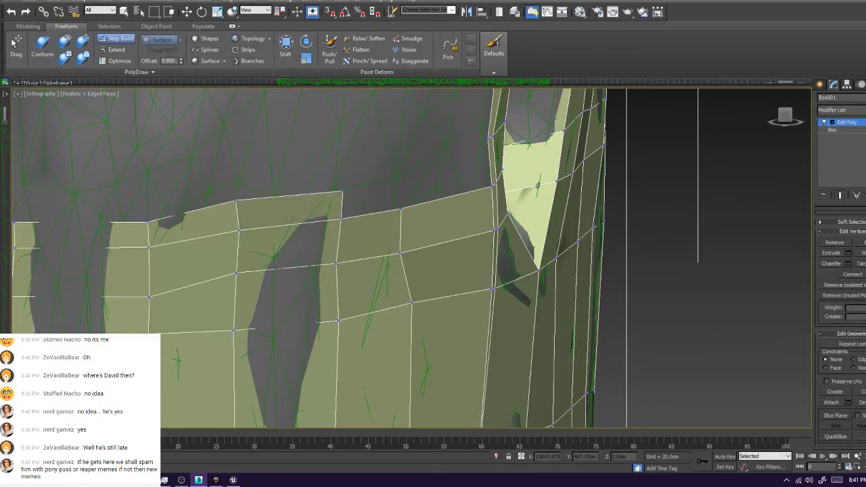
pyautogui.keyDown('shift'); pyautogui.click(370, 199); pyautogui.keyUp('shift')
pyautogui.keyDown('alt'); pyautogui.moveTo(406, 203); pyautogui.dragTo(314, 211, button='middle'); pyautogui.keyUp('alt')
pyautogui.keyDown('alt'); pyautogui.keyDown('shift'); pyautogui.moveTo(312, 156); pyautogui.dragTo(322, 203); pyautogui.keyUp('shift'); pyautogui.keyUp('alt')
pyautogui.keyDown('shift'); pyautogui.click(265, 193); pyautogui.keyUp('shift')
# Start the next row above with one quad beside the upper part of the hollow's rim
pyautogui.scroll(-4, 253, 195)
pyautogui.keyDown('alt'); pyautogui.moveTo(254, 195); pyautogui.dragTo(237, 225, button='middle'); pyautogui.keyUp('alt')
pyautogui.scroll(-3, 312, 221)
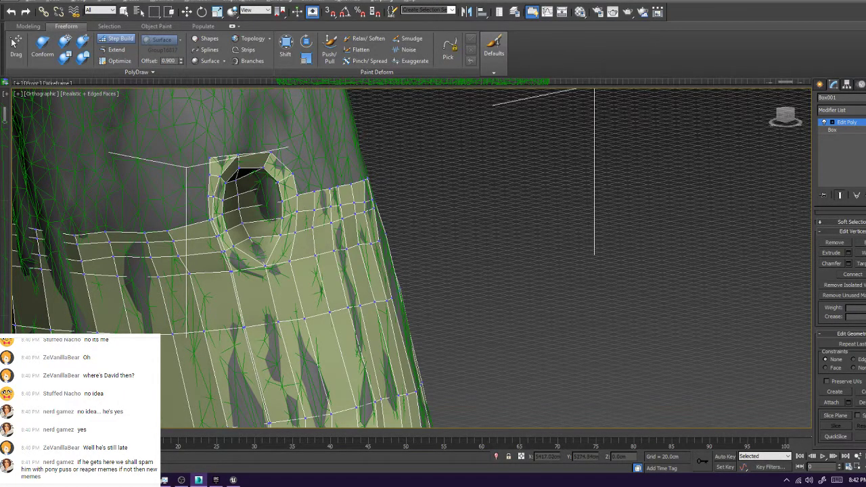
pyautogui.keyDown('alt'); pyautogui.moveTo(271, 196); pyautogui.dragTo(112, 203, button='middle'); pyautogui.keyUp('alt')
pyautogui.scroll(4, 111, 203)
pyautogui.click(243, 200)
pyautogui.keyDown('shift'); pyautogui.click(225, 225); pyautogui.keyUp('shift')
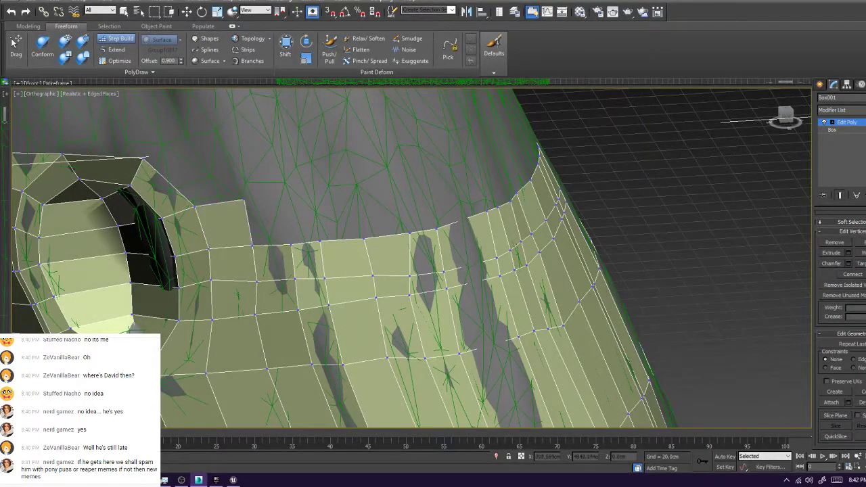
# Extend the next row with two narrow quads and a wider one away from the hollow
pyautogui.click(284, 198)
pyautogui.keyDown('shift'); pyautogui.click(268, 222); pyautogui.keyUp('shift')
pyautogui.click(312, 199)
pyautogui.keyDown('shift'); pyautogui.click(302, 220); pyautogui.keyUp('shift')
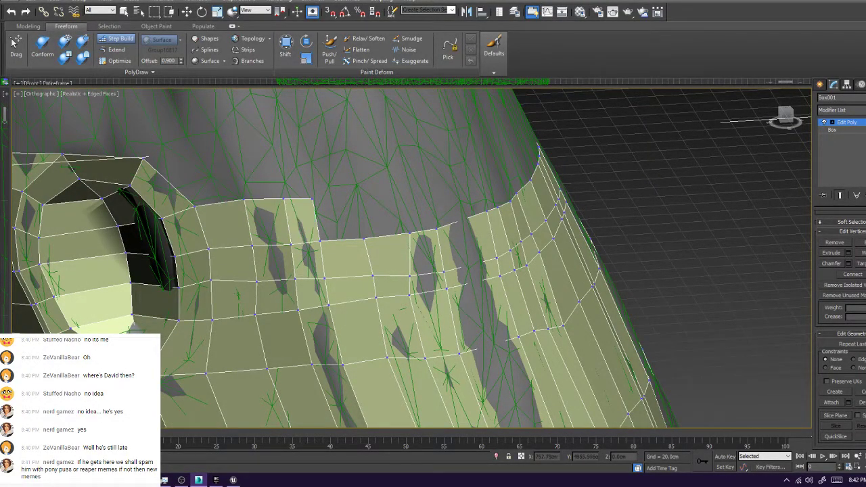
pyautogui.click(365, 194)
pyautogui.keyDown('shift'); pyautogui.click(340, 218); pyautogui.keyUp('shift')
pyautogui.keyDown('alt'); pyautogui.moveTo(352, 220); pyautogui.dragTo(291, 237, button='middle'); pyautogui.keyUp('alt')
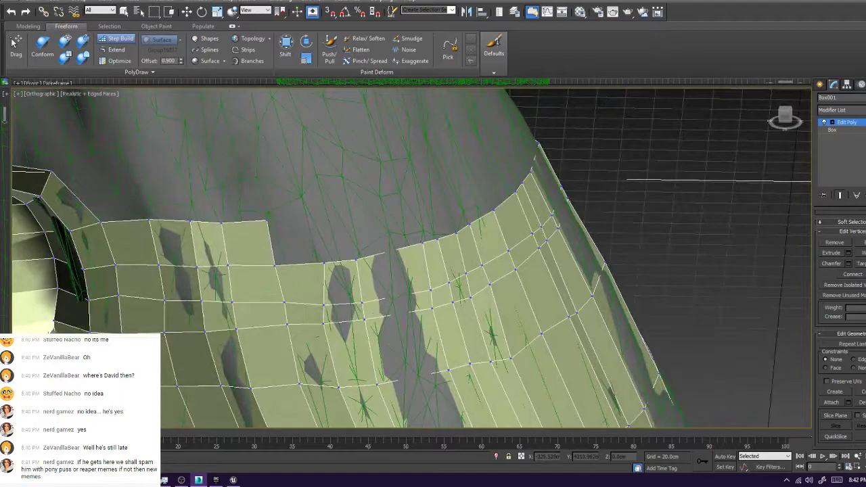
# Add two quads up to the first groove, bridge it with a third and raise its end vertex slightly
pyautogui.click(315, 213)
pyautogui.keyDown('shift'); pyautogui.click(296, 240); pyautogui.keyUp('shift')
pyautogui.click(344, 210)
pyautogui.keyDown('shift'); pyautogui.click(335, 236); pyautogui.keyUp('shift')
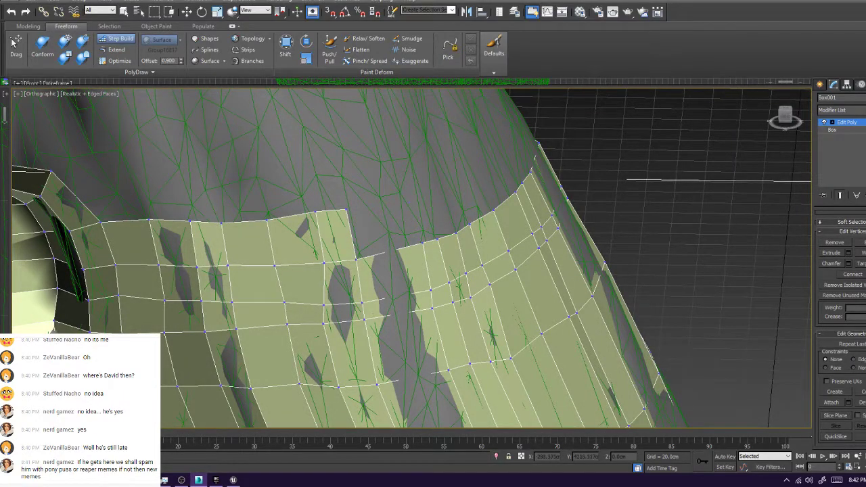
pyautogui.click(409, 203)
pyautogui.keyDown('shift'); pyautogui.click(380, 231); pyautogui.keyUp('shift')
pyautogui.keyDown('ctrl'); pyautogui.keyDown('alt'); pyautogui.keyDown('shift'); pyautogui.moveTo(409, 202); pyautogui.dragTo(416, 199); pyautogui.keyUp('shift'); pyautogui.keyUp('alt'); pyautogui.keyUp('ctrl')
pyautogui.keyDown('alt'); pyautogui.moveTo(419, 210); pyautogui.dragTo(325, 227, button='middle'); pyautogui.keyUp('alt')
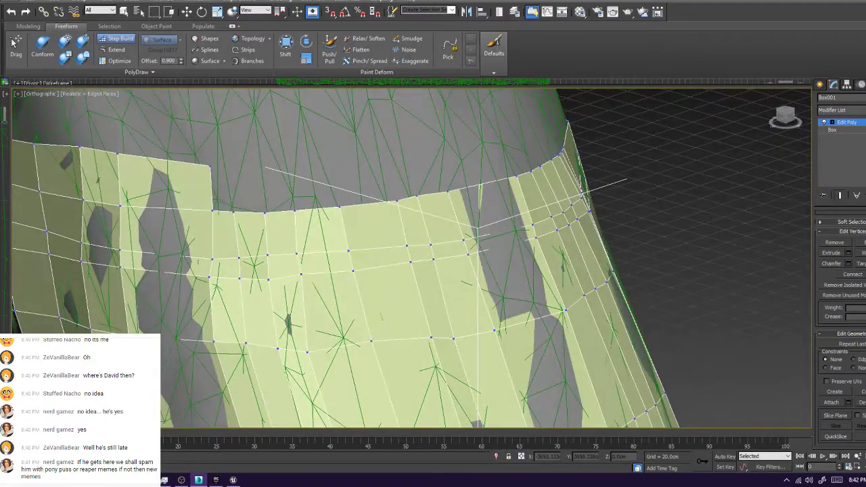
# Continue the upper row past the groove with three narrow quads and a wider one
pyautogui.keyDown('shift'); pyautogui.click(223, 187); pyautogui.keyUp('shift')
pyautogui.moveTo(230, 161)
pyautogui.keyDown('ctrl'); pyautogui.keyDown('alt'); pyautogui.keyDown('shift'); pyautogui.mouseDown()
pyautogui.moveTo(277, 187)
pyautogui.moveTo(293, 163)
pyautogui.moveTo(263, 166)
pyautogui.moveTo(292, 165)
pyautogui.mouseUp(); pyautogui.keyUp('shift'); pyautogui.keyUp('alt'); pyautogui.keyUp('ctrl')
pyautogui.click(261, 163)
pyautogui.click(288, 164)
pyautogui.click(332, 159)
pyautogui.keyDown('shift'); pyautogui.click(313, 186); pyautogui.keyUp('shift')
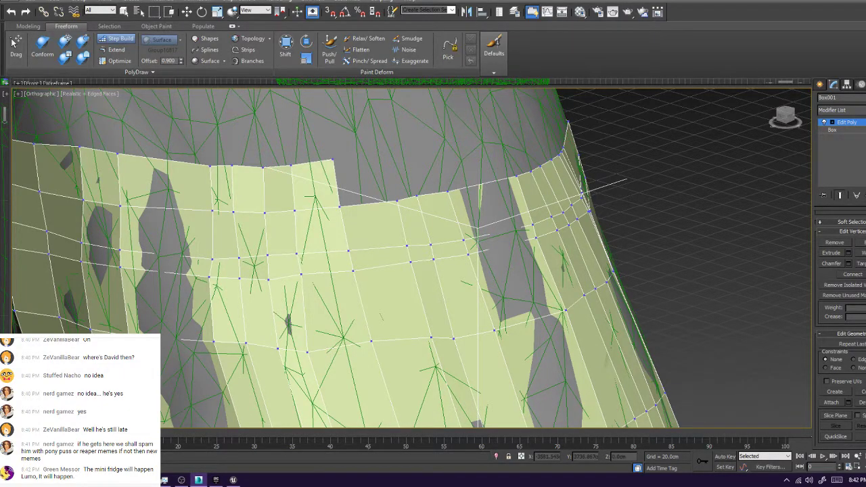
# Place vertices above the mesh's open upper edge and fill quads between them to extend the new top row around the trunk
pyautogui.click(390, 158)
pyautogui.keyDown('shift'); pyautogui.click(367, 181); pyautogui.keyUp('shift')
pyautogui.click(408, 157)
pyautogui.keyDown('shift'); pyautogui.click(403, 178); pyautogui.keyUp('shift')
pyautogui.moveTo(407, 178)
pyautogui.keyDown('alt'); pyautogui.mouseDown(button='middle')
pyautogui.moveTo(301, 203)
pyautogui.moveTo(274, 188)
pyautogui.mouseUp(button='middle'); pyautogui.keyUp('alt')
pyautogui.click(311, 171)
pyautogui.keyDown('shift'); pyautogui.click(294, 189); pyautogui.keyUp('shift')
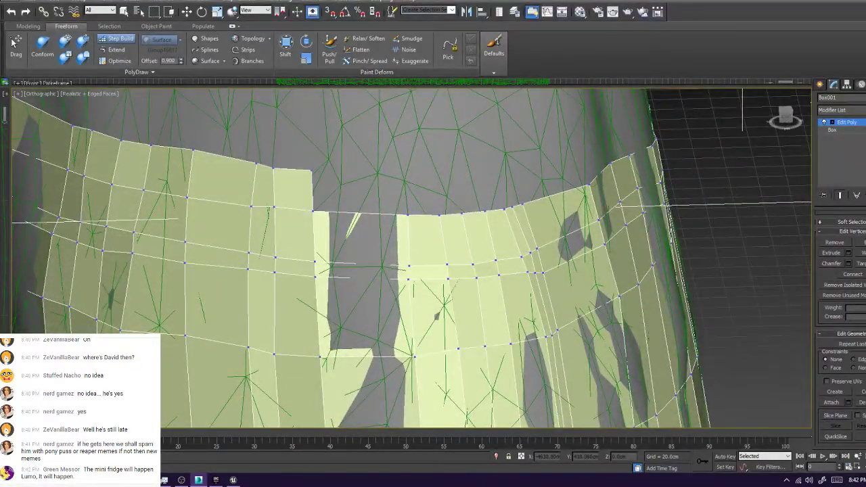
pyautogui.keyDown('shift'); pyautogui.click(360, 193); pyautogui.keyUp('shift')
# Continue the top row with two more quads just past the wide gray gap, adjusting the spacing of the new vertices
pyautogui.click(431, 176)
pyautogui.keyDown('shift'); pyautogui.click(431, 195); pyautogui.keyUp('shift')
pyautogui.hotkey('ctrl', 'z')
pyautogui.keyDown('shift'); pyautogui.click(422, 195); pyautogui.keyUp('shift')
pyautogui.keyDown('ctrl'); pyautogui.keyDown('alt'); pyautogui.keyDown('shift'); pyautogui.click(430, 176); pyautogui.keyUp('shift'); pyautogui.keyUp('alt'); pyautogui.keyUp('ctrl')
pyautogui.keyDown('ctrl'); pyautogui.keyDown('alt'); pyautogui.keyDown('shift'); pyautogui.moveTo(431, 176); pyautogui.dragTo(458, 175); pyautogui.keyUp('shift'); pyautogui.keyUp('alt'); pyautogui.keyUp('ctrl')
pyautogui.keyDown('shift'); pyautogui.click(447, 193); pyautogui.keyUp('shift')
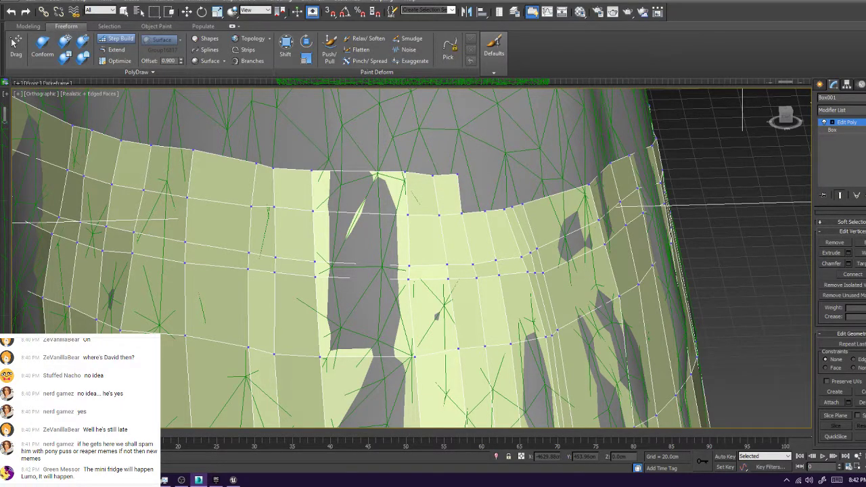
# Place two more vertices and fill four narrow quads up to the wide panel, nudging one top vertex into line
pyautogui.scroll(5, 412, 258)
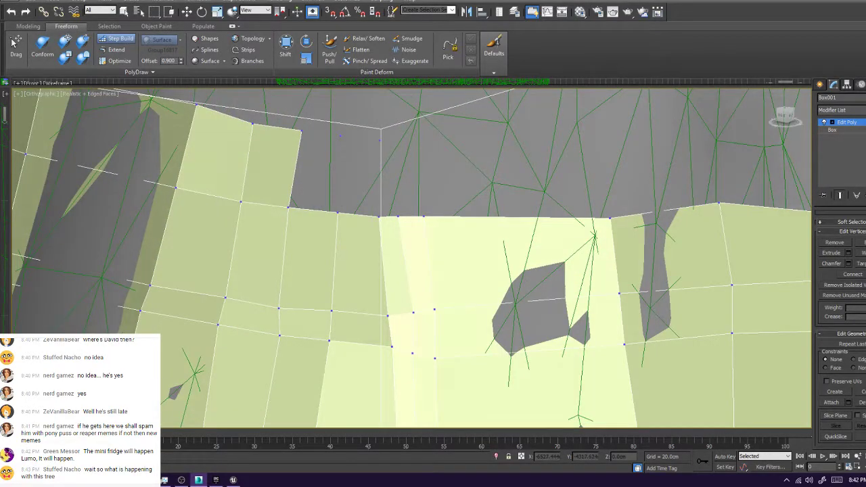
pyautogui.click(396, 140)
pyautogui.click(421, 145)
pyautogui.keyDown('shift'); pyautogui.moveTo(314, 172); pyautogui.dragTo(410, 179); pyautogui.keyUp('shift')
pyautogui.keyDown('ctrl'); pyautogui.keyDown('alt'); pyautogui.keyDown('shift'); pyautogui.moveTo(396, 139); pyautogui.dragTo(400, 142); pyautogui.keyUp('shift'); pyautogui.keyUp('alt'); pyautogui.keyUp('ctrl')
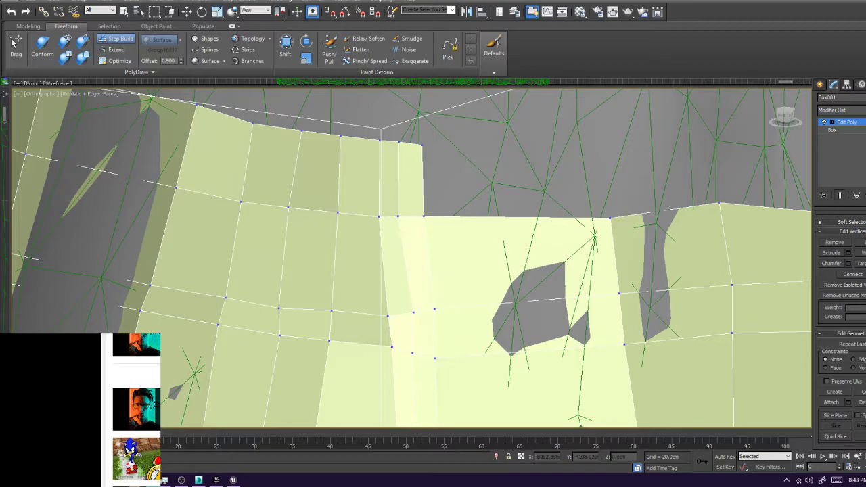
# Switch to Discord, check two direct-message conversations, and return to 3ds Max
pyautogui.hotkey('alt', 'Tab')
pyautogui.hotkey('ctrl', 'v')
pyautogui.press('Return')
pyautogui.click(84, 109)
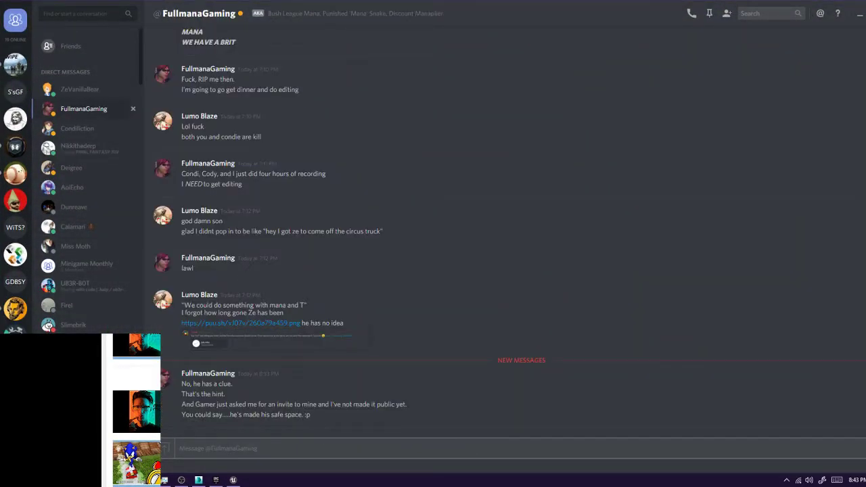
pyautogui.click(80, 88)
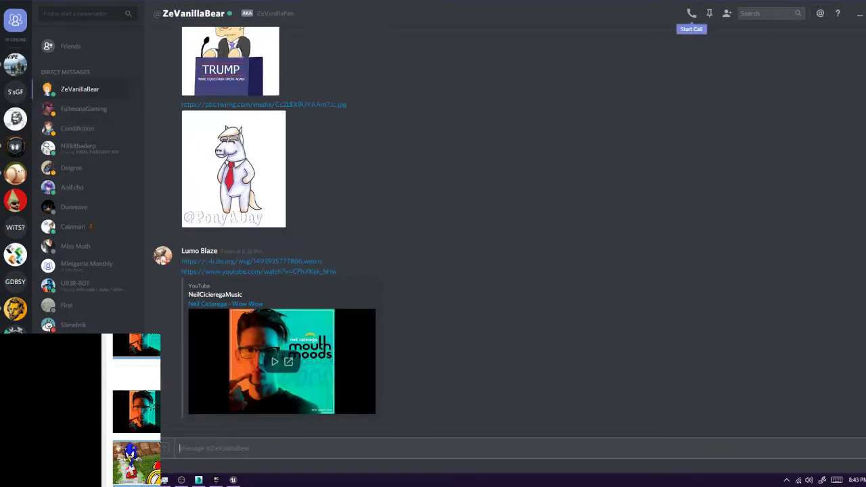
pyautogui.hotkey('alt', 'Tab')
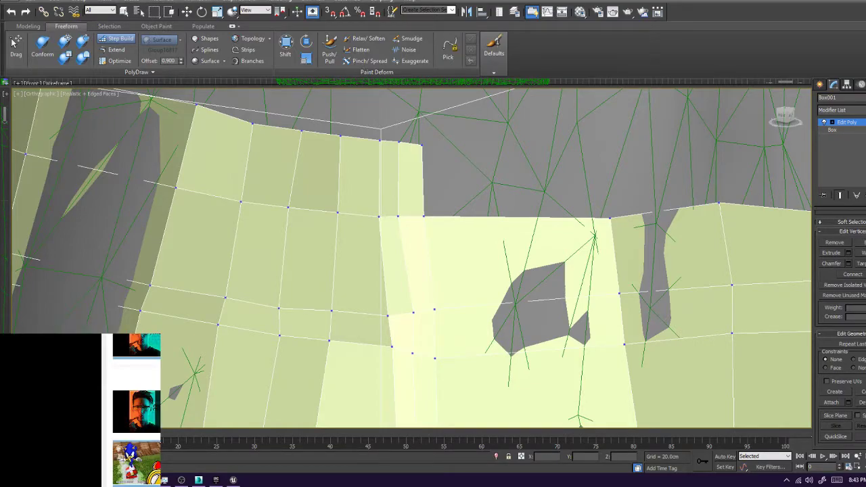
# Extend the top row with a wide quad over the large panel and fill the quads of the columns that follow it
pyautogui.scroll(-2, 412, 257)
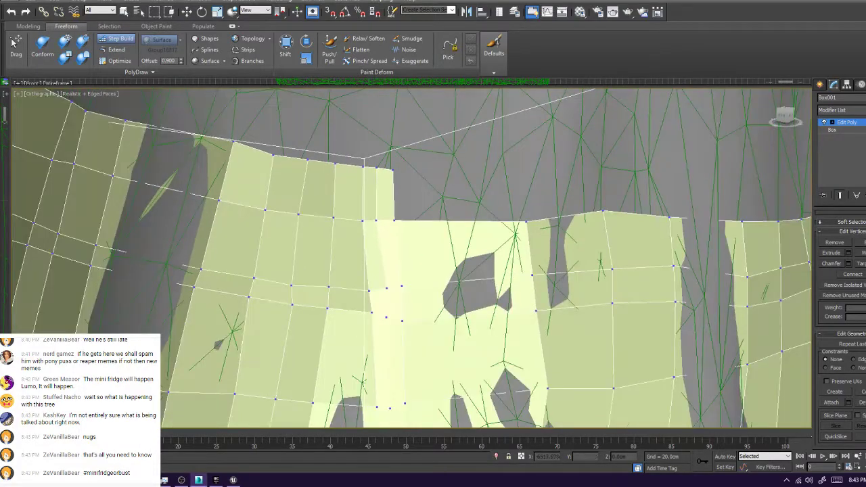
pyautogui.keyDown('alt'); pyautogui.moveTo(412, 257); pyautogui.dragTo(359, 256, button='middle'); pyautogui.keyUp('alt')
pyautogui.click(467, 181)
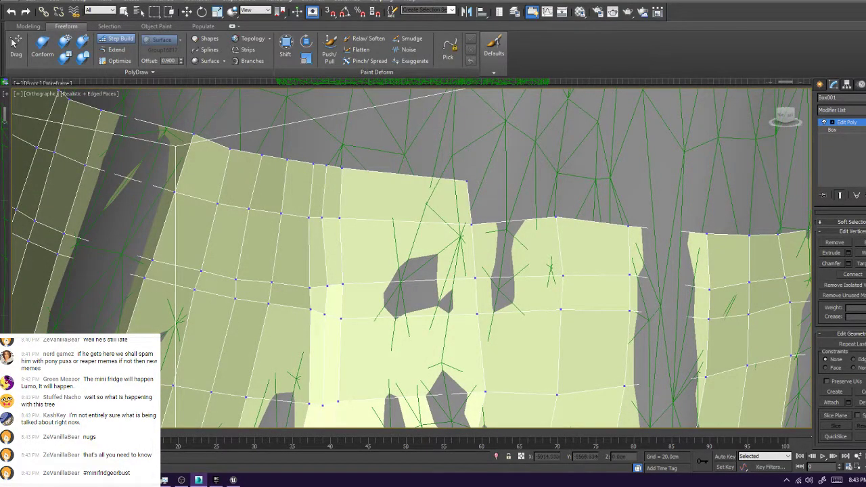
pyautogui.click(557, 181)
pyautogui.moveTo(590, 220); pyautogui.dragTo(400, 234, button='middle')
pyautogui.click(435, 199)
pyautogui.keyDown('shift'); pyautogui.click(476, 222); pyautogui.keyUp('shift')
# Fill the quads above the next narrow columns, add two vertices beyond them, and carry the top row across the notch
pyautogui.keyDown('alt'); pyautogui.moveTo(476, 222); pyautogui.dragTo(413, 230, button='middle'); pyautogui.keyUp('alt')
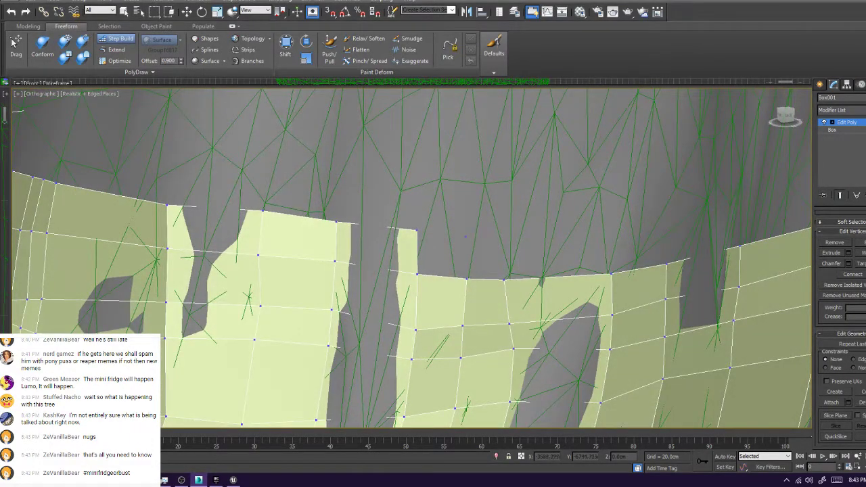
pyautogui.keyDown('shift'); pyautogui.moveTo(442, 254); pyautogui.dragTo(485, 260); pyautogui.keyUp('shift')
pyautogui.keyDown('alt'); pyautogui.moveTo(501, 257); pyautogui.dragTo(370, 241, button='middle'); pyautogui.keyUp('alt')
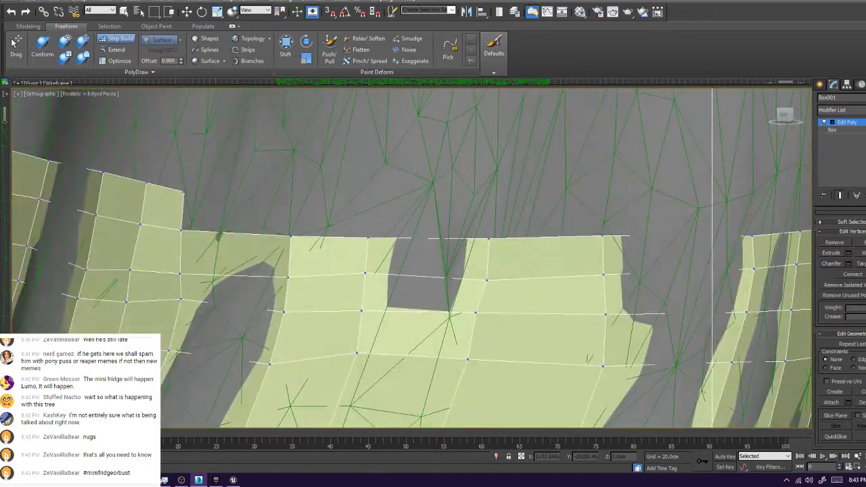
pyautogui.click(293, 194)
pyautogui.click(367, 207)
pyautogui.keyDown('shift'); pyautogui.moveTo(252, 216); pyautogui.dragTo(370, 203); pyautogui.keyUp('shift')
pyautogui.keyDown('shift'); pyautogui.moveTo(467, 219); pyautogui.dragTo(434, 222); pyautogui.keyUp('shift')
# Place top vertices on both sides of the deep groove and beyond it, bridging them with quads along the mesh edge
pyautogui.keyDown('alt'); pyautogui.moveTo(473, 224); pyautogui.dragTo(270, 237, button='middle'); pyautogui.keyUp('alt')
pyautogui.click(264, 226)
pyautogui.keyDown('shift'); pyautogui.moveTo(233, 238); pyautogui.dragTo(215, 241); pyautogui.keyUp('shift')
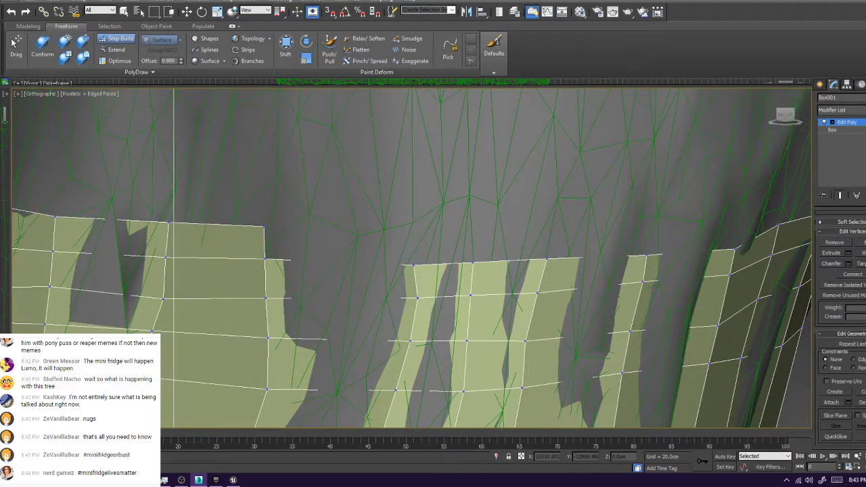
pyautogui.click(414, 230)
pyautogui.keyDown('shift'); pyautogui.moveTo(386, 242); pyautogui.dragTo(359, 245); pyautogui.keyUp('shift')
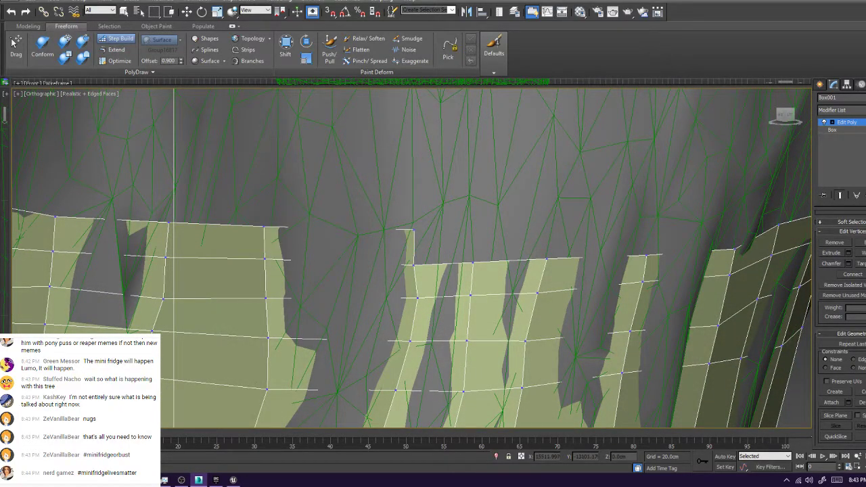
pyautogui.click(548, 225)
pyautogui.keyDown('shift'); pyautogui.moveTo(433, 245); pyautogui.dragTo(514, 242); pyautogui.keyUp('shift')
# Fill the top-row quads across the separated strips and onto the rising mesh edge approaching the knot hole
pyautogui.keyDown('alt'); pyautogui.moveTo(514, 242); pyautogui.dragTo(405, 234, button='middle'); pyautogui.keyUp('alt')
pyautogui.keyDown('shift'); pyautogui.moveTo(251, 227); pyautogui.dragTo(222, 230); pyautogui.keyUp('shift')
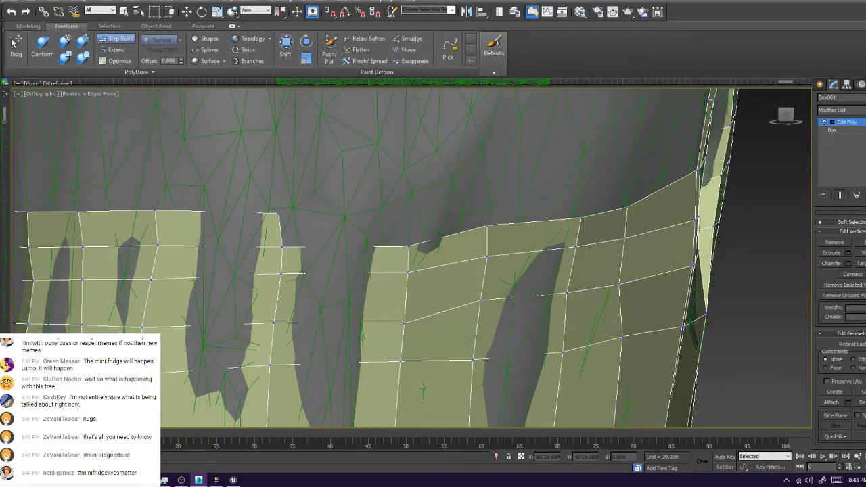
pyautogui.click(409, 215)
pyautogui.keyDown('shift'); pyautogui.moveTo(379, 229); pyautogui.dragTo(349, 231); pyautogui.keyUp('shift')
pyautogui.keyDown('shift'); pyautogui.click(449, 225); pyautogui.keyUp('shift')
pyautogui.keyDown('alt'); pyautogui.moveTo(450, 226); pyautogui.dragTo(352, 224, button='middle'); pyautogui.keyUp('alt')
pyautogui.keyDown('shift'); pyautogui.click(342, 206); pyautogui.keyUp('shift')
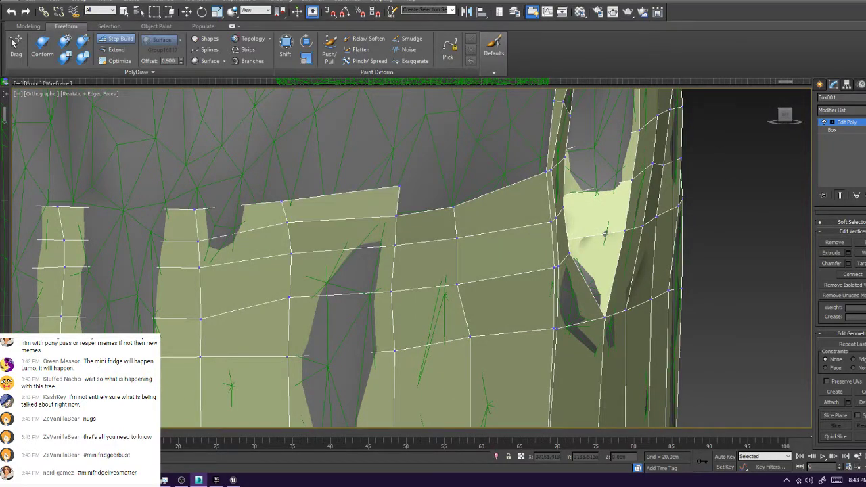
# Place the last vertex and fill the two quads that join the top row to the knot hole's rim
pyautogui.click(452, 173)
pyautogui.keyDown('shift'); pyautogui.click(426, 195); pyautogui.keyUp('shift')
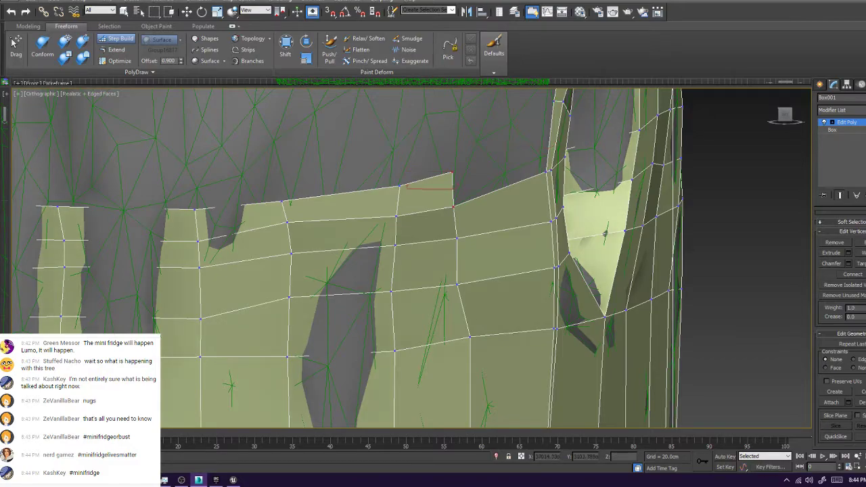
pyautogui.keyDown('shift'); pyautogui.click(502, 161); pyautogui.keyUp('shift')
# Move four top-edge vertices beside the knot hole upward on the trunk to heighten the new quads
pyautogui.scroll(-2, 498, 159)
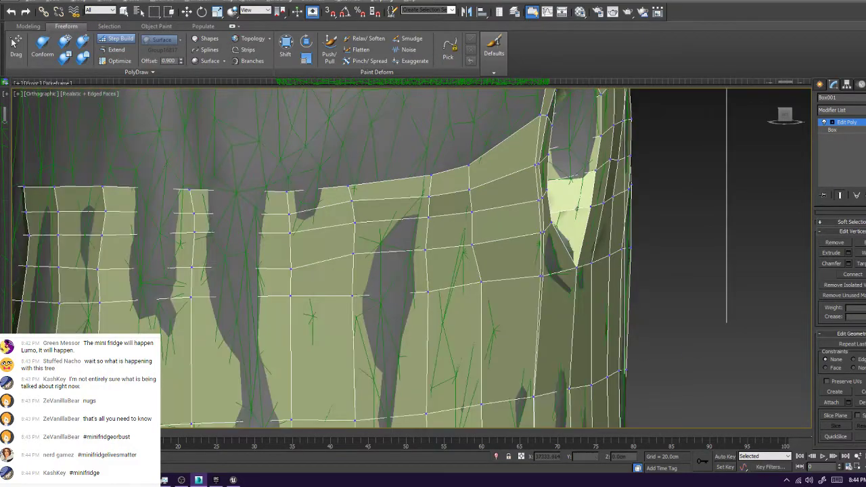
pyautogui.keyDown('alt'); pyautogui.moveTo(498, 159); pyautogui.dragTo(433, 166, button='middle'); pyautogui.keyUp('alt')
pyautogui.keyDown('ctrl'); pyautogui.keyDown('alt'); pyautogui.keyDown('shift'); pyautogui.moveTo(332, 153); pyautogui.dragTo(331, 134); pyautogui.keyUp('shift'); pyautogui.keyUp('alt'); pyautogui.keyUp('ctrl')
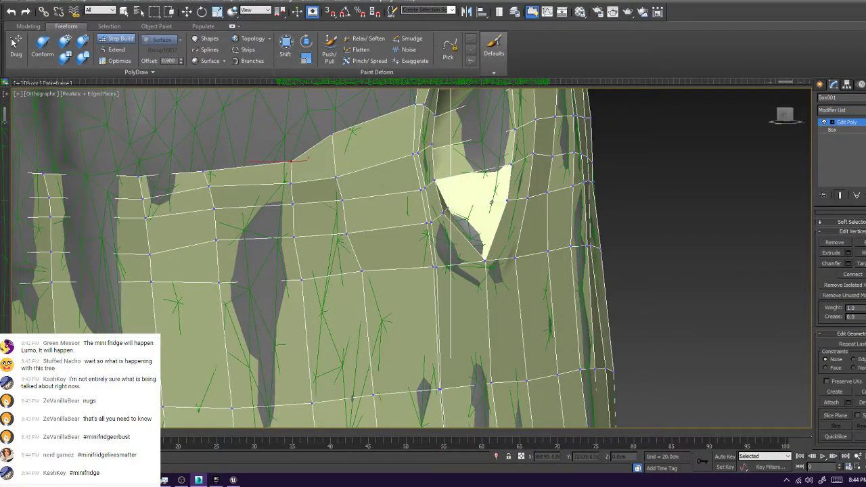
pyautogui.keyDown('ctrl'); pyautogui.keyDown('alt'); pyautogui.keyDown('shift'); pyautogui.moveTo(292, 161); pyautogui.dragTo(286, 141); pyautogui.keyUp('shift'); pyautogui.keyUp('alt'); pyautogui.keyUp('ctrl')
pyautogui.keyDown('ctrl'); pyautogui.keyDown('alt'); pyautogui.keyDown('shift'); pyautogui.moveTo(203, 171); pyautogui.dragTo(198, 153); pyautogui.keyUp('shift'); pyautogui.keyUp('alt'); pyautogui.keyUp('ctrl')
pyautogui.keyDown('ctrl'); pyautogui.keyDown('alt'); pyautogui.keyDown('shift'); pyautogui.moveTo(139, 176); pyautogui.dragTo(137, 159); pyautogui.keyUp('shift'); pyautogui.keyUp('alt'); pyautogui.keyUp('ctrl')
# Start another row from the knot hole's opposite rim by placing two vertices and filling two quads above the mesh edge
pyautogui.scroll(-2, 136, 161)
pyautogui.scroll(-1, 339, 156)
pyautogui.keyDown('alt'); pyautogui.moveTo(338, 162); pyautogui.dragTo(257, 203, button='middle'); pyautogui.keyUp('alt')
pyautogui.scroll(-4, 257, 205)
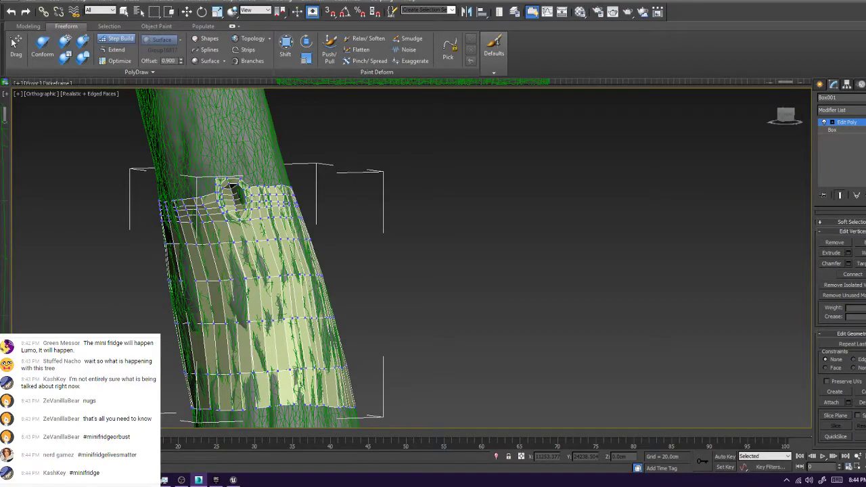
pyautogui.scroll(8, 250, 189)
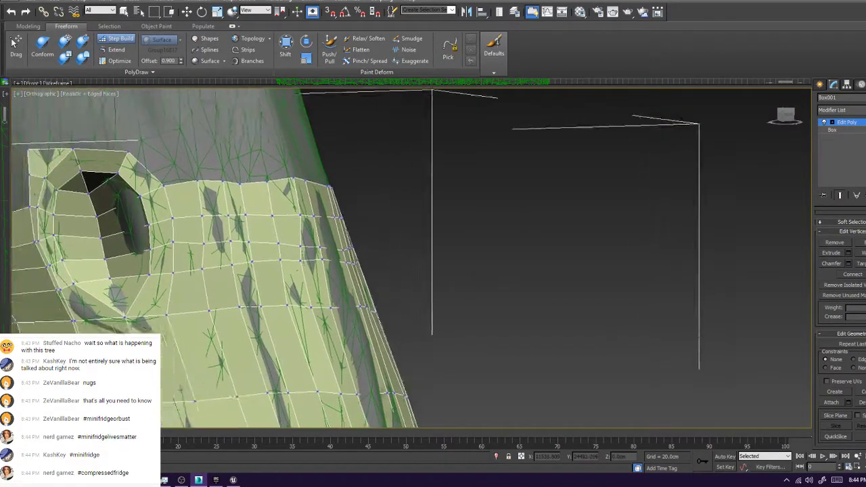
pyautogui.click(256, 176)
pyautogui.keyDown('shift'); pyautogui.click(232, 203); pyautogui.keyUp('shift')
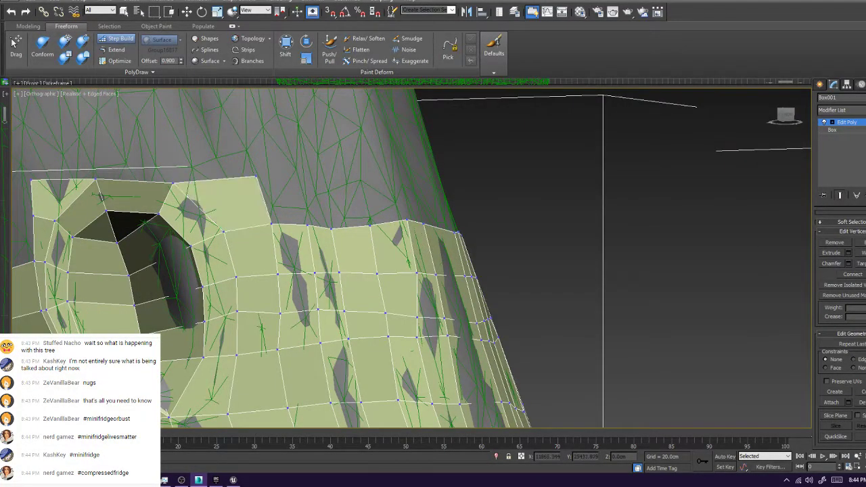
pyautogui.click(306, 178)
pyautogui.keyDown('shift'); pyautogui.click(283, 202); pyautogui.keyUp('shift')
# Place two further vertices on the trunk and fill the next two quads of the row leading away from the knot hole
pyautogui.keyDown('alt'); pyautogui.moveTo(283, 202); pyautogui.dragTo(216, 205, button='middle'); pyautogui.keyUp('alt')
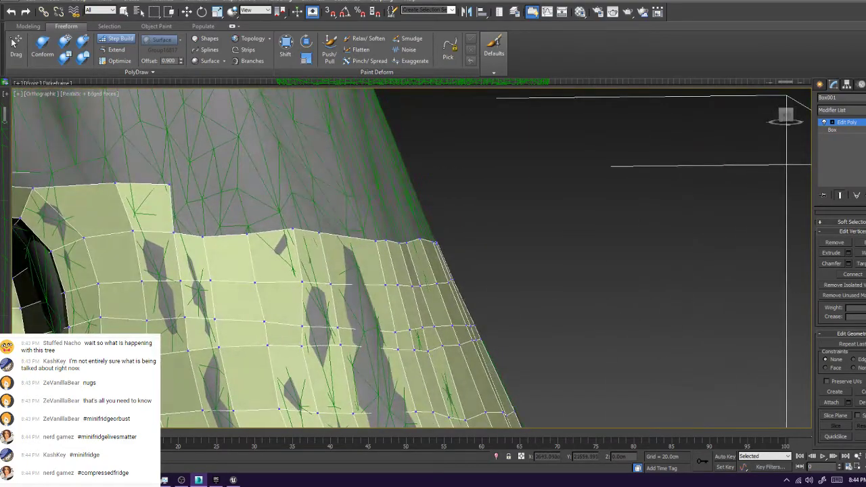
pyautogui.click(196, 182)
pyautogui.keyDown('shift'); pyautogui.click(187, 207); pyautogui.keyUp('shift')
pyautogui.click(242, 184)
pyautogui.keyDown('shift'); pyautogui.click(222, 207); pyautogui.keyUp('shift')
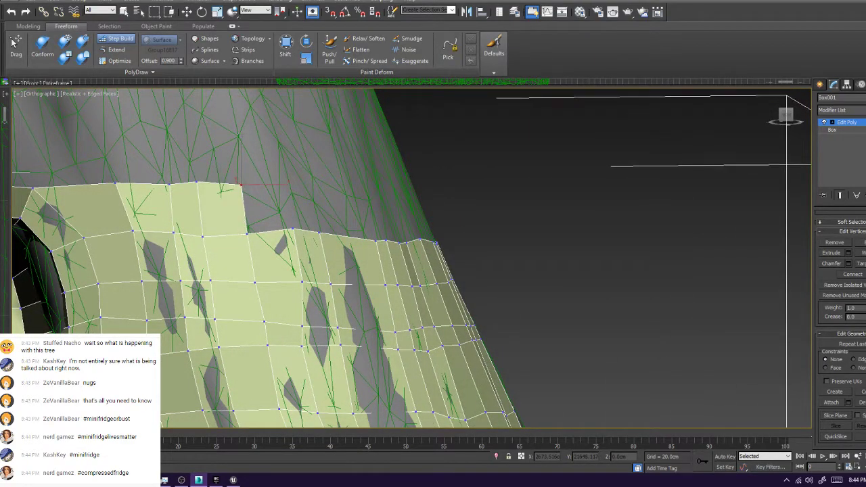
# Add the quads over the raised part of the mesh edge and nudge a new top vertex into position
pyautogui.keyDown('alt'); pyautogui.moveTo(234, 199); pyautogui.dragTo(177, 211, button='middle'); pyautogui.keyUp('alt')
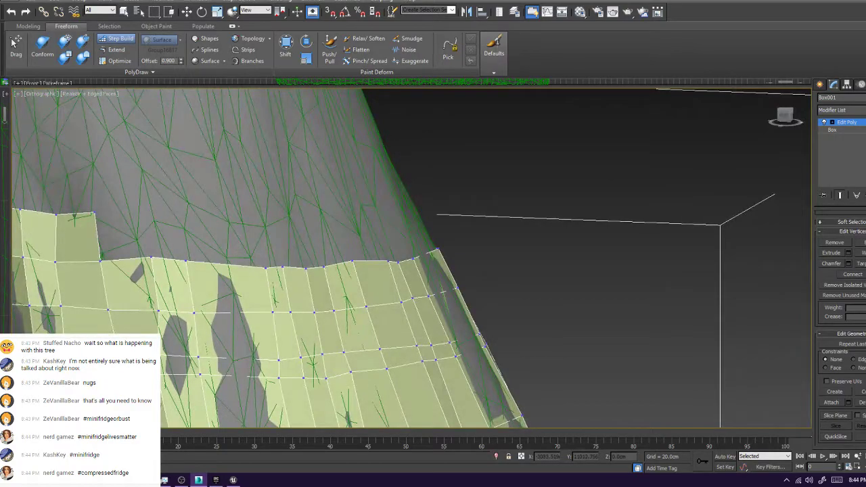
pyautogui.click(148, 207)
pyautogui.keyDown('shift'); pyautogui.click(125, 234); pyautogui.keyUp('shift')
pyautogui.keyDown('shift'); pyautogui.click(168, 231); pyautogui.keyUp('shift')
pyautogui.keyDown('alt'); pyautogui.moveTo(169, 230); pyautogui.dragTo(141, 210, button='middle'); pyautogui.keyUp('alt')
pyautogui.keyDown('ctrl'); pyautogui.keyDown('alt'); pyautogui.keyDown('shift'); pyautogui.moveTo(132, 182); pyautogui.dragTo(135, 184); pyautogui.keyUp('shift'); pyautogui.keyUp('alt'); pyautogui.keyUp('ctrl')
# Redo the misfilled quad, adjust its top vertex, and fill the following narrow quads toward the brightly lit columns
pyautogui.click(225, 198)
pyautogui.keyDown('shift'); pyautogui.click(203, 227); pyautogui.keyUp('shift')
pyautogui.hotkey('ctrl', 'z')
pyautogui.keyDown('alt'); pyautogui.moveTo(203, 226); pyautogui.dragTo(177, 223, button='middle'); pyautogui.keyUp('alt')
pyautogui.keyDown('shift'); pyautogui.click(169, 225); pyautogui.keyUp('shift')
pyautogui.keyDown('ctrl'); pyautogui.keyDown('alt'); pyautogui.keyDown('shift'); pyautogui.moveTo(153, 198); pyautogui.dragTo(150, 199); pyautogui.keyUp('shift'); pyautogui.keyUp('alt'); pyautogui.keyUp('ctrl')
pyautogui.click(170, 199)
pyautogui.keyDown('shift'); pyautogui.click(160, 225); pyautogui.keyUp('shift')
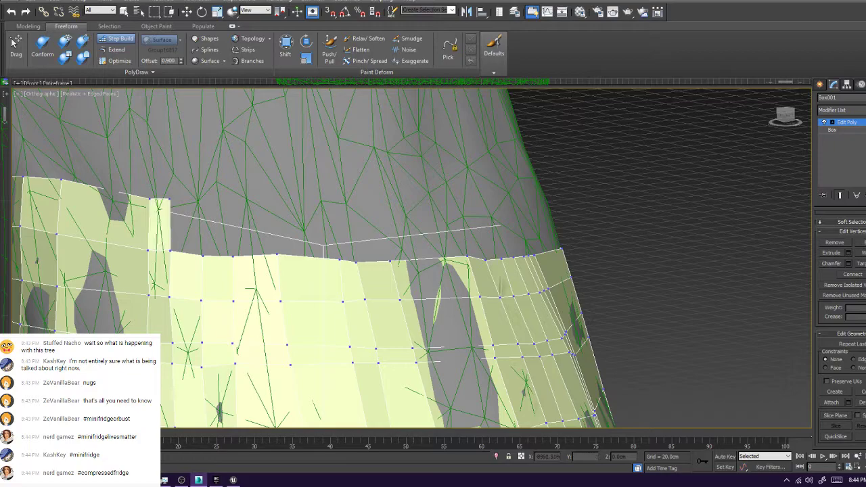
pyautogui.keyDown('shift'); pyautogui.click(186, 227); pyautogui.keyUp('shift')
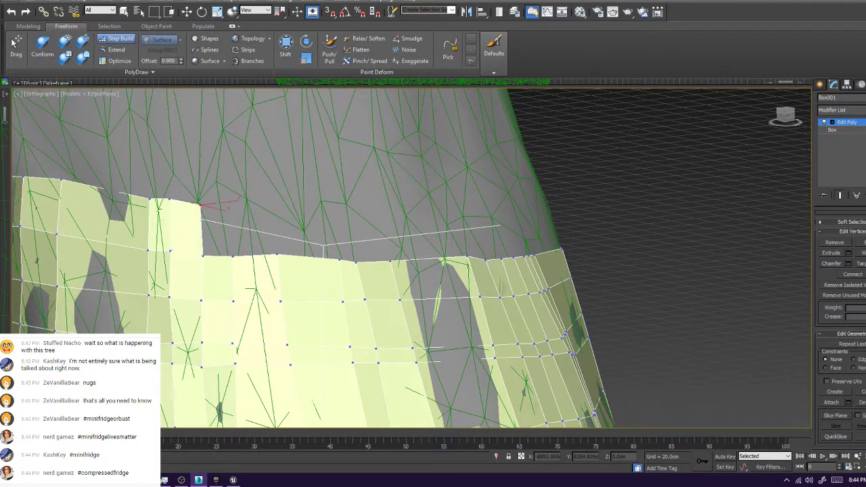
# Place three vertices above the evenly spaced columns and fill a quad to each, including the wide one
pyautogui.click(235, 199)
pyautogui.keyDown('shift'); pyautogui.click(218, 228); pyautogui.keyUp('shift')
pyautogui.click(273, 202)
pyautogui.keyDown('shift'); pyautogui.click(255, 229); pyautogui.keyUp('shift')
pyautogui.keyDown('alt'); pyautogui.moveTo(255, 229); pyautogui.dragTo(210, 242, button='middle'); pyautogui.keyUp('alt')
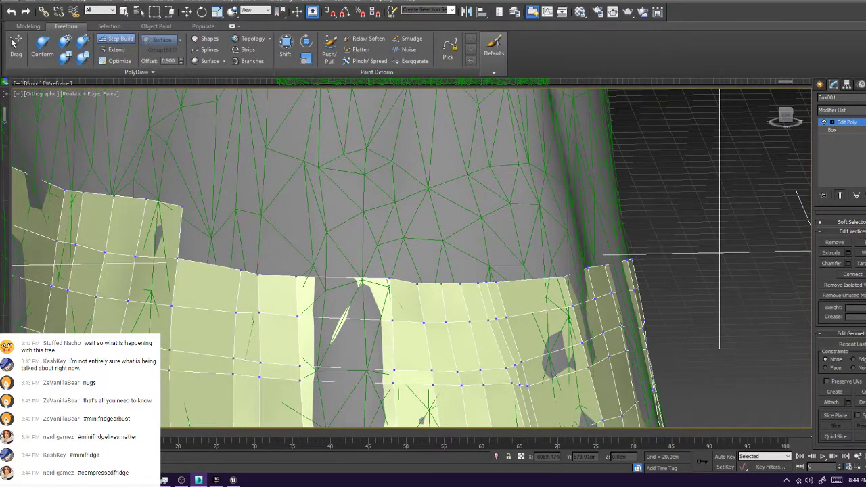
pyautogui.click(237, 211)
pyautogui.keyDown('shift'); pyautogui.click(211, 238); pyautogui.keyUp('shift')
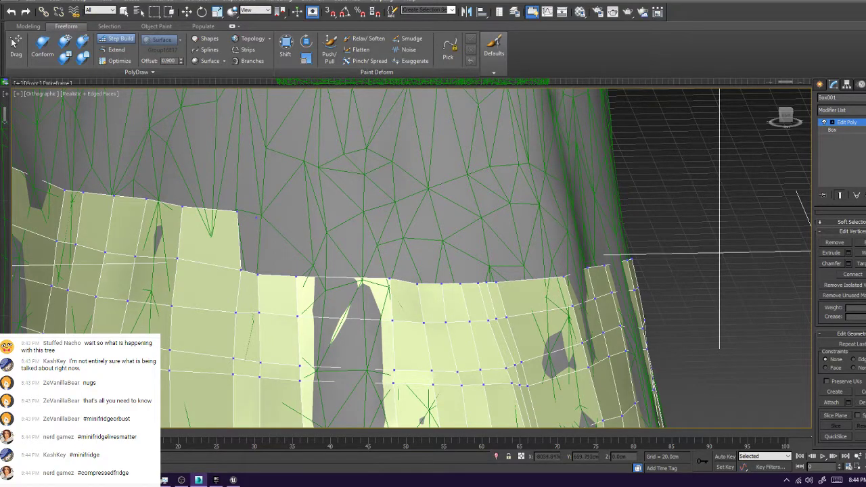
# Fill three quads up to and across the wide gray gap, sliding its near top and bottom vertices to even the spacing
pyautogui.keyDown('shift'); pyautogui.click(248, 244); pyautogui.keyUp('shift')
pyautogui.keyDown('shift'); pyautogui.click(277, 247); pyautogui.keyUp('shift')
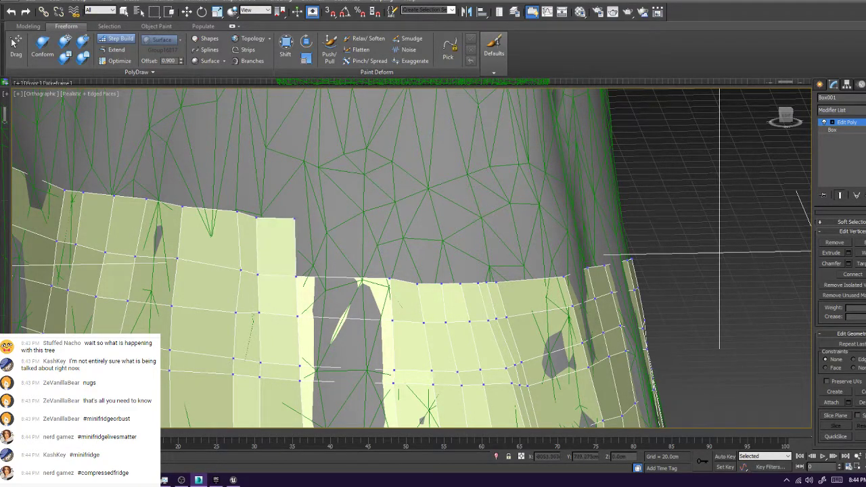
pyautogui.click(384, 221)
pyautogui.keyDown('shift'); pyautogui.click(342, 249); pyautogui.keyUp('shift')
pyautogui.keyDown('ctrl'); pyautogui.keyDown('alt'); pyautogui.keyDown('shift'); pyautogui.moveTo(295, 218); pyautogui.dragTo(260, 215); pyautogui.keyUp('shift'); pyautogui.keyUp('alt'); pyautogui.keyUp('ctrl')
pyautogui.keyDown('ctrl'); pyautogui.keyDown('alt'); pyautogui.keyDown('shift'); pyautogui.moveTo(296, 276); pyautogui.dragTo(305, 276); pyautogui.keyUp('shift'); pyautogui.keyUp('alt'); pyautogui.keyUp('ctrl')
# Fill four narrow quads beyond the wide gap, correcting one misfilled quad and nudging a top vertex upward
pyautogui.keyDown('alt'); pyautogui.moveTo(304, 276); pyautogui.dragTo(263, 273, button='middle'); pyautogui.keyUp('alt')
pyautogui.click(342, 222)
pyautogui.keyDown('shift'); pyautogui.click(330, 247); pyautogui.keyUp('shift')
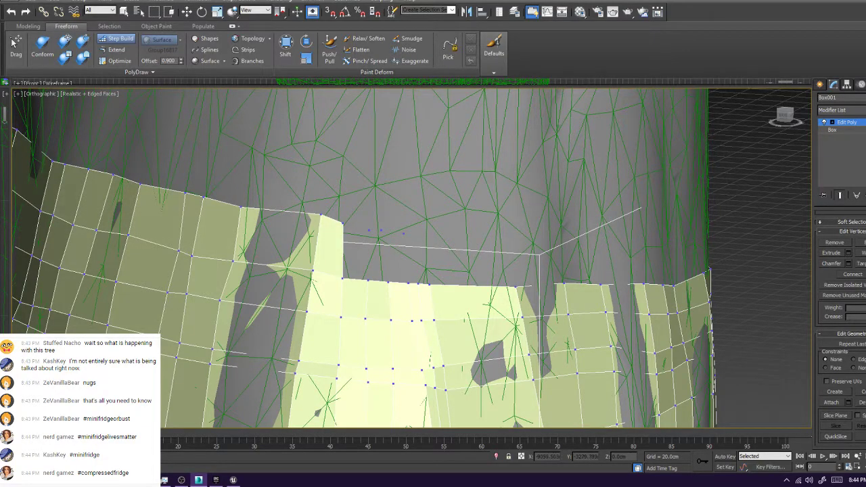
pyautogui.keyDown('shift'); pyautogui.click(363, 249); pyautogui.keyUp('shift')
pyautogui.hotkey('ctrl', 'z')
pyautogui.keyDown('shift'); pyautogui.click(356, 254); pyautogui.keyUp('shift')
pyautogui.keyDown('shift'); pyautogui.click(377, 256); pyautogui.keyUp('shift')
pyautogui.keyDown('shift'); pyautogui.click(396, 257); pyautogui.keyUp('shift')
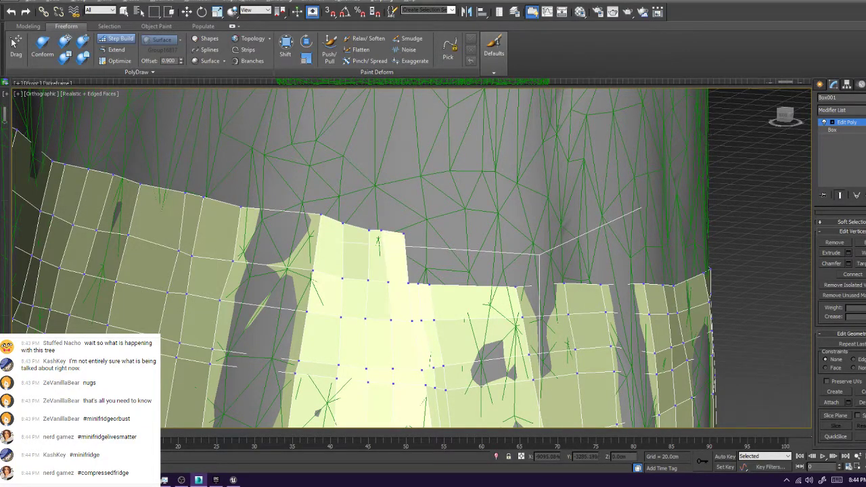
pyautogui.keyDown('ctrl'); pyautogui.keyDown('alt'); pyautogui.keyDown('shift'); pyautogui.moveTo(369, 230); pyautogui.dragTo(368, 226); pyautogui.keyUp('shift'); pyautogui.keyUp('alt'); pyautogui.keyUp('ctrl')
# Undo the last quads filled at the open end of the top row beside the wide panel
pyautogui.keyDown('alt'); pyautogui.moveTo(367, 226); pyautogui.dragTo(337, 252, button='middle'); pyautogui.keyUp('alt')
pyautogui.scroll(3, 415, 264)
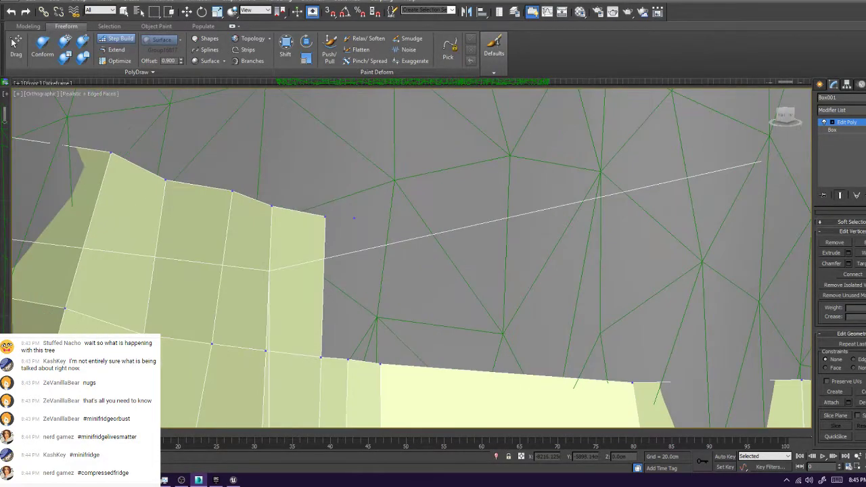
pyautogui.scroll(-2, 400, 250)
pyautogui.keyDown('alt'); pyautogui.moveTo(379, 247); pyautogui.dragTo(392, 319, button='middle'); pyautogui.keyUp('alt')
pyautogui.keyDown('alt'); pyautogui.moveTo(437, 223); pyautogui.dragTo(429, 229, button='middle'); pyautogui.keyUp('alt')
pyautogui.hotkey('ctrl', 'z')
pyautogui.hotkey('ctrl', 'z')
pyautogui.scroll(4, 392, 250)
pyautogui.moveTo(379, 305); pyautogui.dragTo(406, 196, button='middle')
pyautogui.keyDown('shift'); pyautogui.click(317, 161); pyautogui.keyUp('shift')
pyautogui.hotkey('ctrl', 'z')
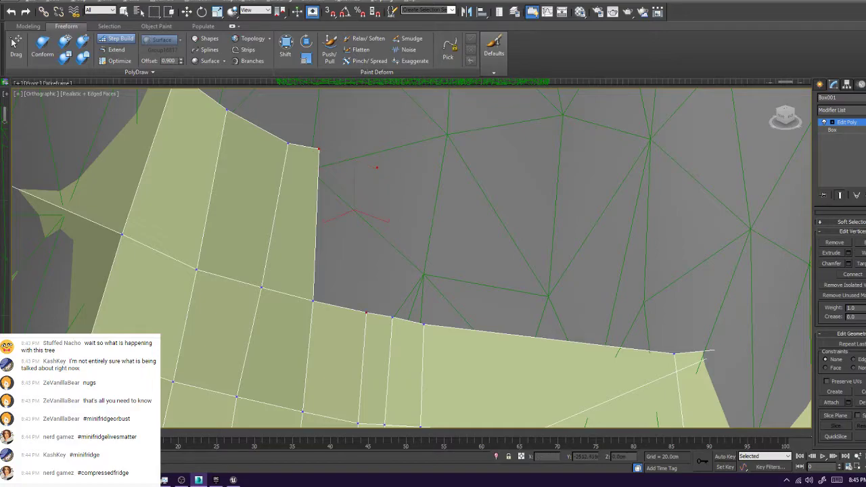
# Fill three quads at the open end of the top row above the narrow columns, undoing and refilling the misfilled ones
pyautogui.press('shift')
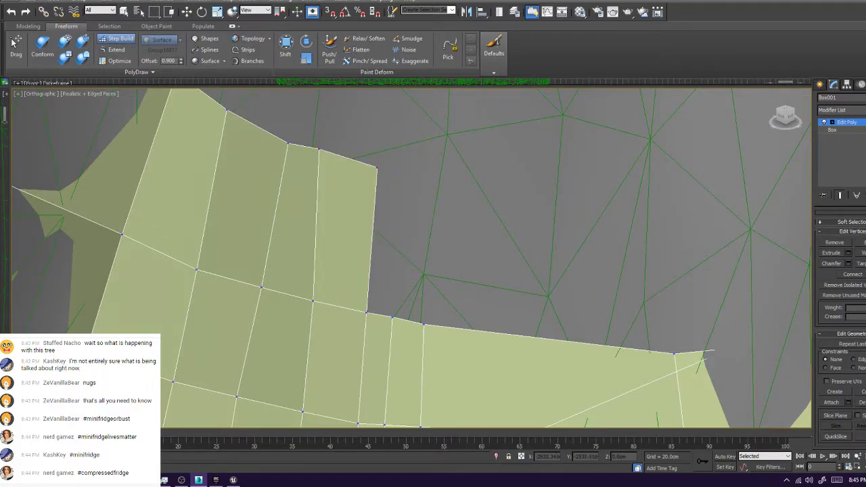
pyautogui.keyDown('shift'); pyautogui.click(398, 193); pyautogui.keyUp('shift')
pyautogui.hotkey('ctrl', 'z')
pyautogui.keyDown('shift'); pyautogui.click(392, 220); pyautogui.keyUp('shift')
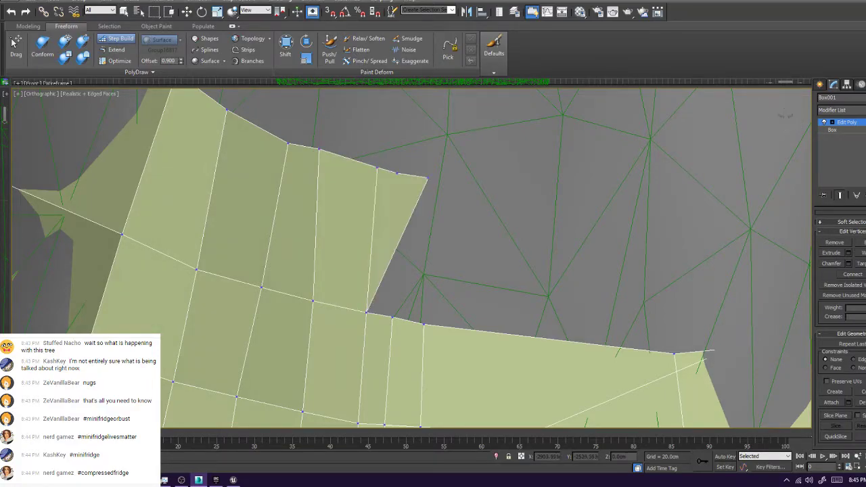
pyautogui.hotkey('ctrl', 'z')
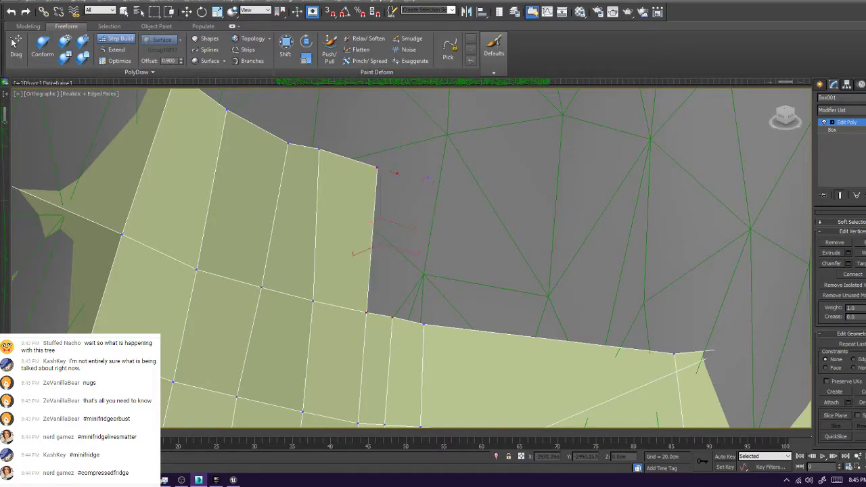
pyautogui.keyDown('shift'); pyautogui.click(380, 248); pyautogui.keyUp('shift')
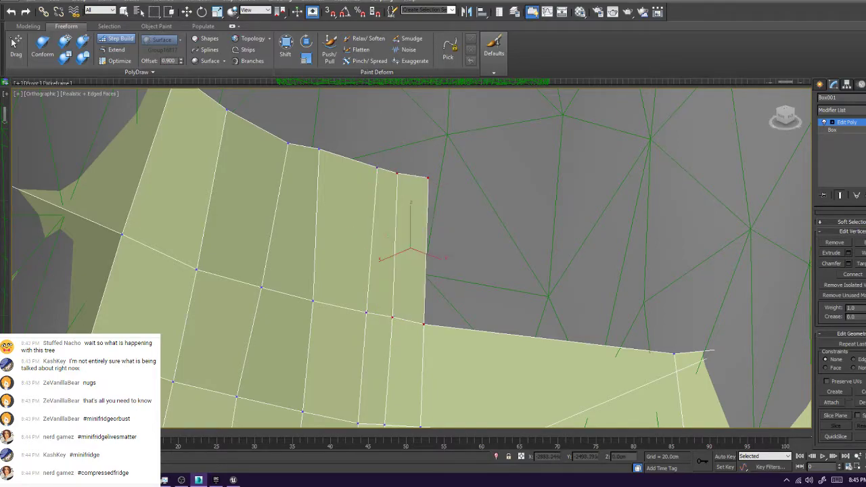
pyautogui.keyDown('shift'); pyautogui.click(410, 256); pyautogui.keyUp('shift')
# Fill the wide quad and the quad across the following gap, aligning the new top vertex with the column below
pyautogui.scroll(-4, 411, 259)
pyautogui.moveTo(411, 259); pyautogui.dragTo(282, 259, button='middle')
pyautogui.click(408, 237)
pyautogui.keyDown('shift'); pyautogui.click(352, 266); pyautogui.keyUp('shift')
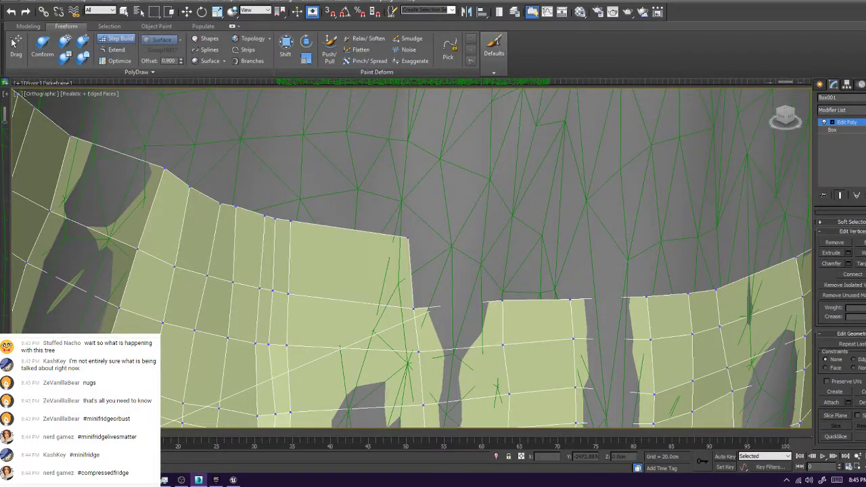
pyautogui.keyDown('shift'); pyautogui.click(455, 271); pyautogui.keyUp('shift')
pyautogui.keyDown('ctrl'); pyautogui.keyDown('alt'); pyautogui.keyDown('shift'); pyautogui.moveTo(492, 237); pyautogui.dragTo(503, 237); pyautogui.keyUp('shift'); pyautogui.keyUp('alt'); pyautogui.keyUp('ctrl')
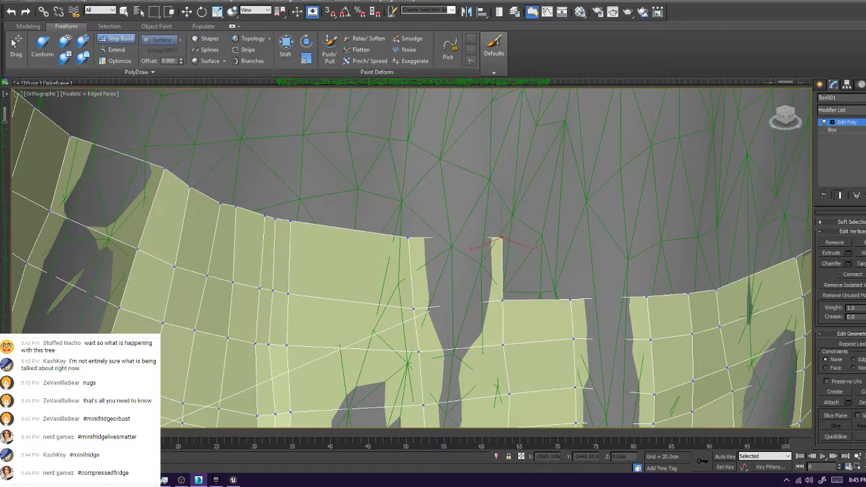
# Place three more top vertices and fill a quad to each, bridging the gray gap between the columns
pyautogui.keyDown('alt'); pyautogui.moveTo(503, 237); pyautogui.dragTo(440, 214, button='middle'); pyautogui.keyUp('alt')
pyautogui.click(489, 182)
pyautogui.keyDown('shift'); pyautogui.click(457, 209); pyautogui.keyUp('shift')
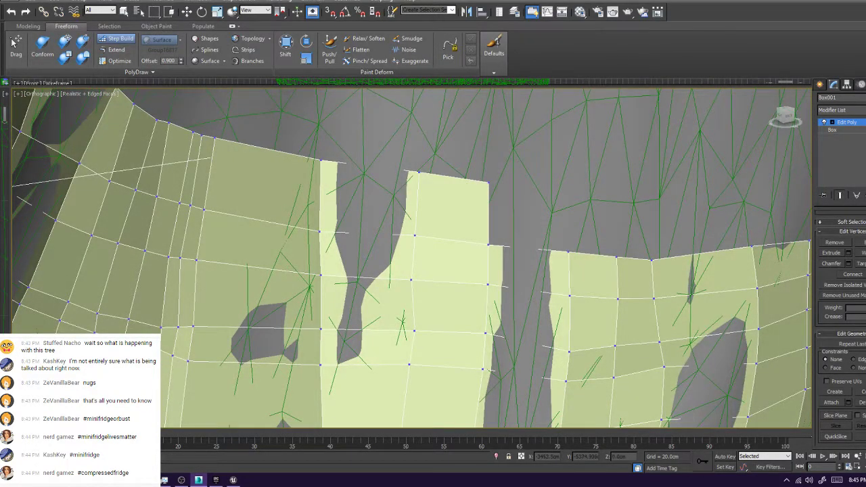
pyautogui.click(567, 193)
pyautogui.keyDown('shift'); pyautogui.click(529, 220); pyautogui.keyUp('shift')
pyautogui.click(623, 195)
pyautogui.keyDown('shift'); pyautogui.click(594, 224); pyautogui.keyUp('shift')
# Extend the top row by two quads above the dark hollow, nudging their top vertices into line with the columns
pyautogui.keyDown('alt'); pyautogui.moveTo(594, 223); pyautogui.dragTo(504, 218, button='middle'); pyautogui.keyUp('alt')
pyautogui.moveTo(423, 214)
pyautogui.keyDown('ctrl'); pyautogui.keyDown('alt'); pyautogui.keyDown('shift'); pyautogui.mouseDown()
pyautogui.moveTo(414, 209)
pyautogui.moveTo(454, 218)
pyautogui.mouseUp(); pyautogui.keyUp('shift'); pyautogui.keyUp('alt'); pyautogui.keyUp('ctrl')
pyautogui.click(447, 218)
pyautogui.keyDown('shift'); pyautogui.click(429, 245); pyautogui.keyUp('shift')
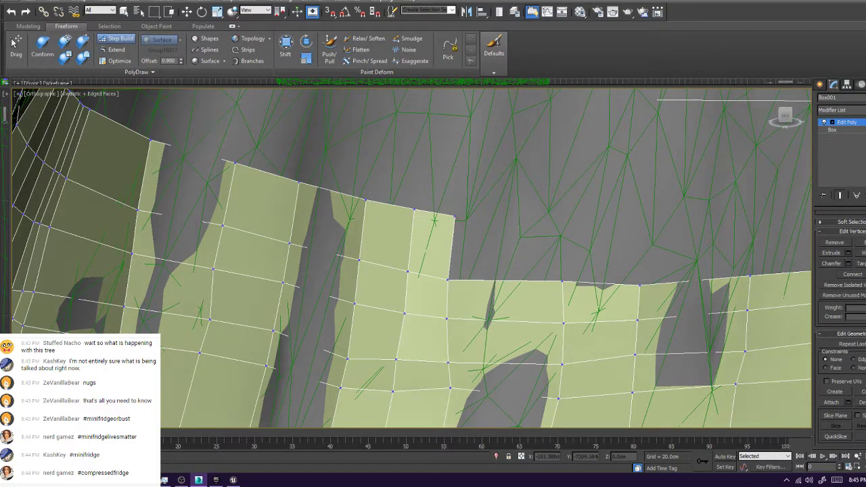
pyautogui.keyDown('shift'); pyautogui.click(504, 245); pyautogui.keyUp('shift')
pyautogui.keyDown('ctrl'); pyautogui.keyDown('alt'); pyautogui.keyDown('shift'); pyautogui.moveTo(552, 211); pyautogui.dragTo(563, 219); pyautogui.keyUp('shift'); pyautogui.keyUp('alt'); pyautogui.keyUp('ctrl')
# Add three quads along the top row, spanning the jagged gap and ending above the wide column beyond it
pyautogui.keyDown('alt'); pyautogui.moveTo(563, 219); pyautogui.dragTo(474, 203, button='middle'); pyautogui.keyUp('alt')
pyautogui.click(408, 183)
pyautogui.keyDown('shift'); pyautogui.click(371, 211); pyautogui.keyUp('shift')
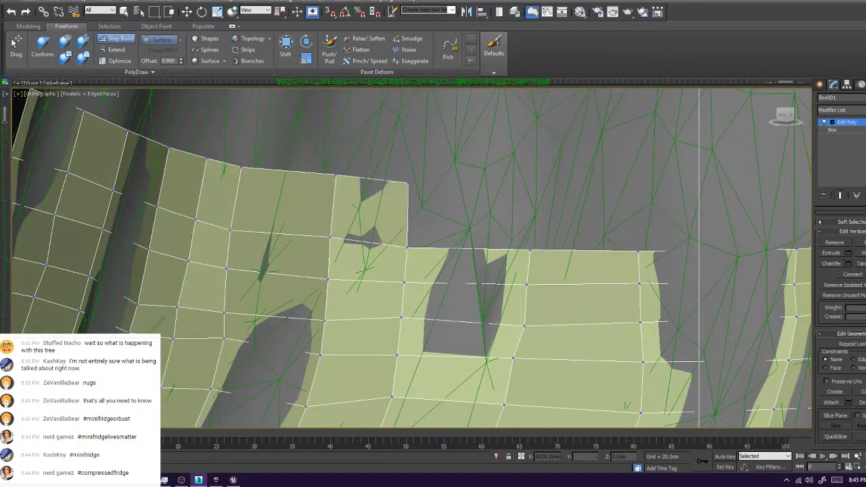
pyautogui.click(533, 190)
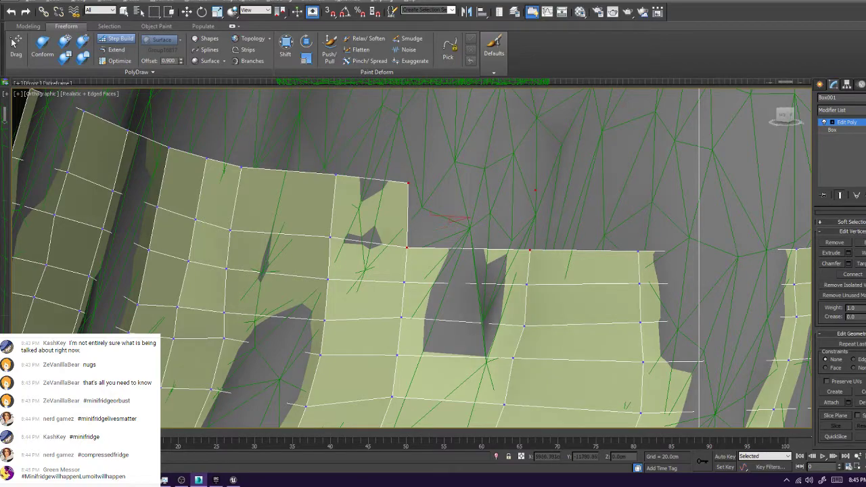
pyautogui.keyDown('shift'); pyautogui.click(450, 218); pyautogui.keyUp('shift')
pyautogui.keyDown('shift'); pyautogui.click(585, 221); pyautogui.keyUp('shift')
pyautogui.keyDown('alt'); pyautogui.moveTo(584, 221); pyautogui.dragTo(528, 229, button='middle'); pyautogui.keyUp('alt')
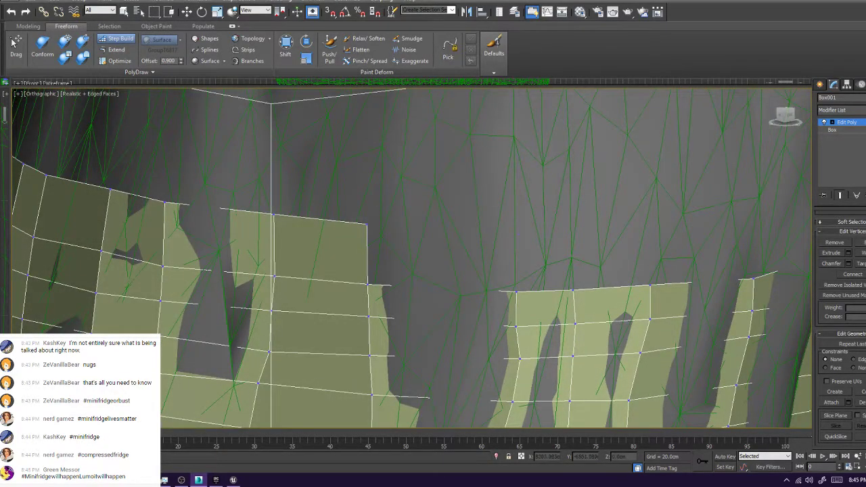
# Fill the quad across the broad gray gap and two quads over the columns that follow it
pyautogui.keyDown('shift'); pyautogui.click(443, 258); pyautogui.keyUp('shift')
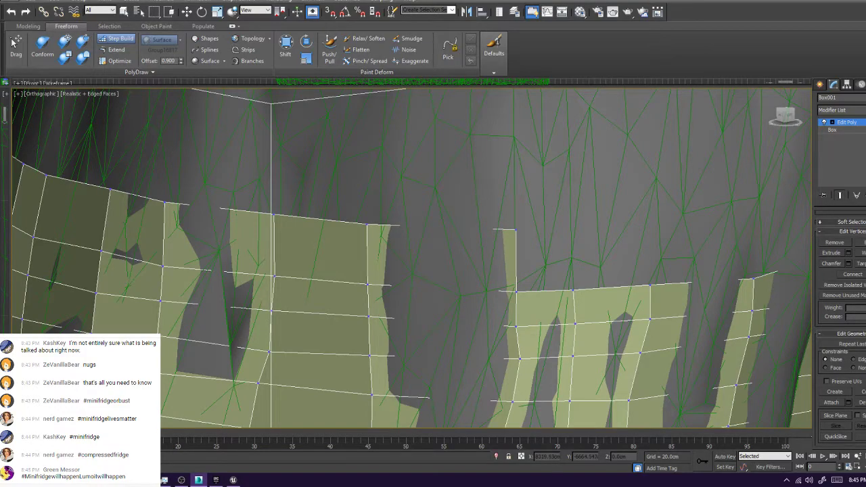
pyautogui.keyDown('shift'); pyautogui.click(544, 261); pyautogui.keyUp('shift')
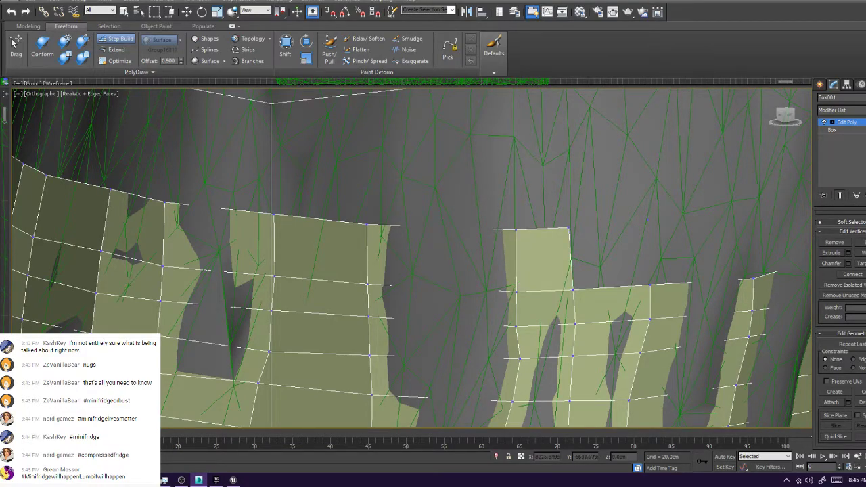
pyautogui.keyDown('shift'); pyautogui.click(610, 255); pyautogui.keyUp('shift')
# Place a vertex above the isolated narrow column, fill the quad to it, and slide both top vertices to even the spacing
pyautogui.keyDown('alt'); pyautogui.moveTo(610, 255); pyautogui.dragTo(342, 261, button='middle'); pyautogui.keyUp('alt')
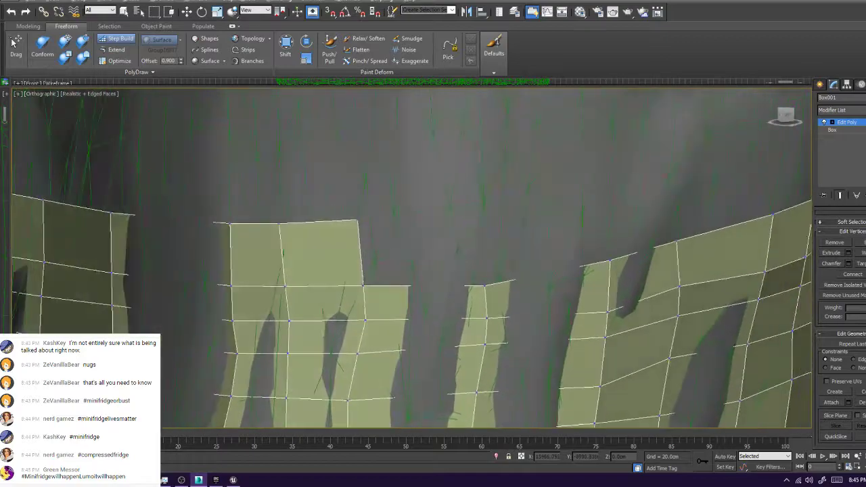
pyautogui.click(478, 223)
pyautogui.keyDown('shift'); pyautogui.click(421, 255); pyautogui.keyUp('shift')
pyautogui.keyDown('ctrl'); pyautogui.keyDown('alt'); pyautogui.keyDown('shift'); pyautogui.moveTo(477, 223); pyautogui.dragTo(486, 222); pyautogui.keyUp('shift'); pyautogui.keyUp('alt'); pyautogui.keyUp('ctrl')
pyautogui.keyDown('ctrl'); pyautogui.keyDown('alt'); pyautogui.keyDown('shift'); pyautogui.moveTo(357, 220); pyautogui.dragTo(371, 224); pyautogui.keyUp('shift'); pyautogui.keyUp('alt'); pyautogui.keyUp('ctrl')
# Fill two quads beyond the isolated narrow column, nudging the top vertex between them slightly upward
pyautogui.keyDown('alt'); pyautogui.moveTo(370, 224); pyautogui.dragTo(210, 208, button='middle'); pyautogui.keyUp('alt')
pyautogui.click(310, 195)
pyautogui.keyDown('shift'); pyautogui.click(376, 222); pyautogui.keyUp('shift')
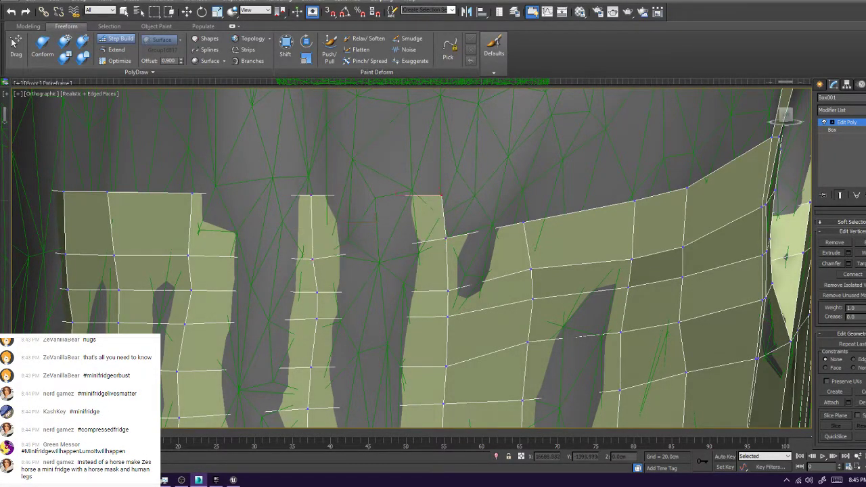
pyautogui.keyDown('ctrl'); pyautogui.keyDown('alt'); pyautogui.keyDown('shift'); pyautogui.moveTo(441, 195); pyautogui.dragTo(445, 192); pyautogui.keyUp('shift'); pyautogui.keyUp('alt'); pyautogui.keyUp('ctrl')
pyautogui.click(522, 186)
pyautogui.keyDown('shift'); pyautogui.click(483, 210); pyautogui.keyUp('shift')
# Close the row with three quads up to the knot hole's rim, shifting the last top vertex away from the hole
pyautogui.keyDown('alt'); pyautogui.moveTo(483, 210); pyautogui.dragTo(417, 220, button='middle'); pyautogui.keyUp('alt')
pyautogui.click(425, 182)
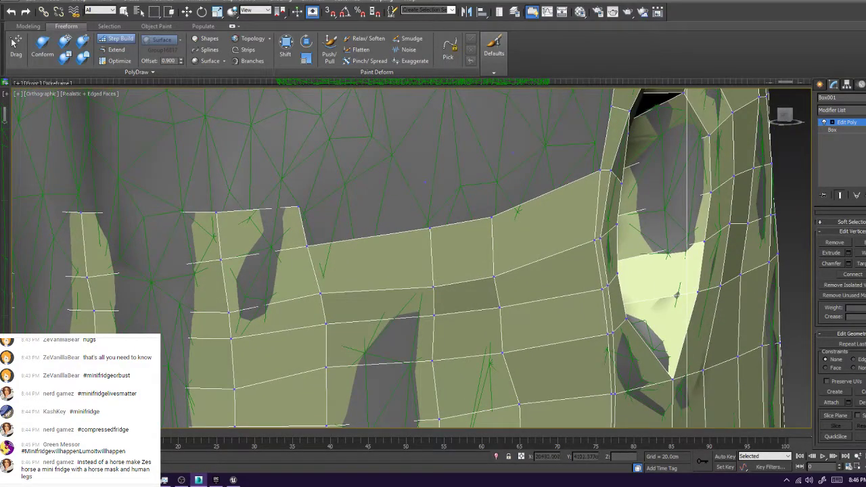
pyautogui.click(513, 154)
pyautogui.keyDown('shift'); pyautogui.click(367, 216); pyautogui.keyUp('shift')
pyautogui.keyDown('shift'); pyautogui.click(466, 195); pyautogui.keyUp('shift')
pyautogui.moveTo(512, 154); pyautogui.dragTo(494, 158)
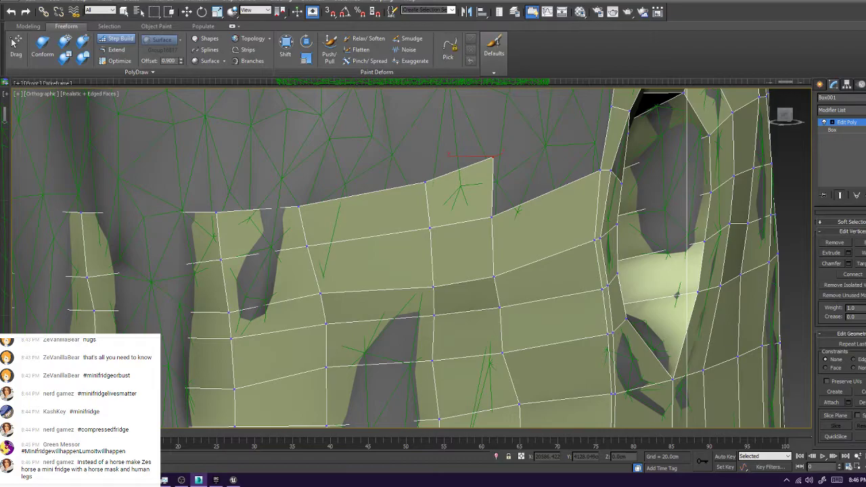
pyautogui.keyDown('shift'); pyautogui.click(549, 163); pyautogui.keyUp('shift')
# Start the next row with two quads beside the knot hole, level with the faces above it
pyautogui.scroll(-5, 549, 163)
pyautogui.keyDown('alt'); pyautogui.moveTo(550, 164); pyautogui.dragTo(535, 176, button='middle'); pyautogui.keyUp('alt')
pyautogui.scroll(5, 464, 167)
pyautogui.keyDown('shift'); pyautogui.click(480, 237); pyautogui.keyUp('shift')
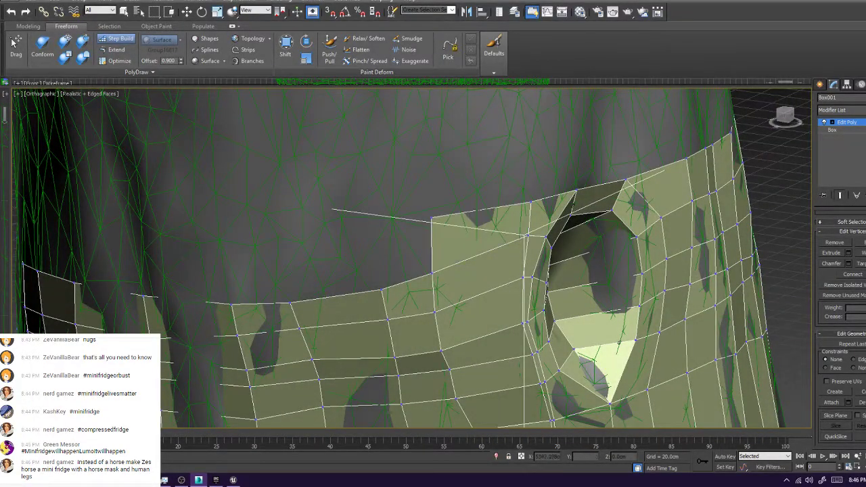
pyautogui.keyDown('shift'); pyautogui.click(404, 252); pyautogui.keyUp('shift')
# Continue the new row away from the knot hole with three quads, ending across the gap to the isolated narrow column
pyautogui.keyDown('alt'); pyautogui.moveTo(405, 252); pyautogui.dragTo(555, 220, button='middle'); pyautogui.keyUp('alt')
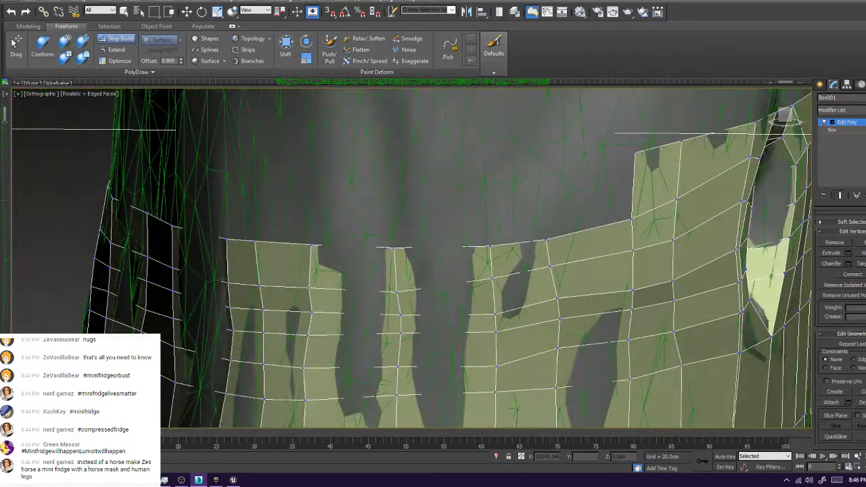
pyautogui.keyDown('shift'); pyautogui.click(589, 194); pyautogui.keyUp('shift')
pyautogui.keyDown('shift'); pyautogui.click(517, 205); pyautogui.keyUp('shift')
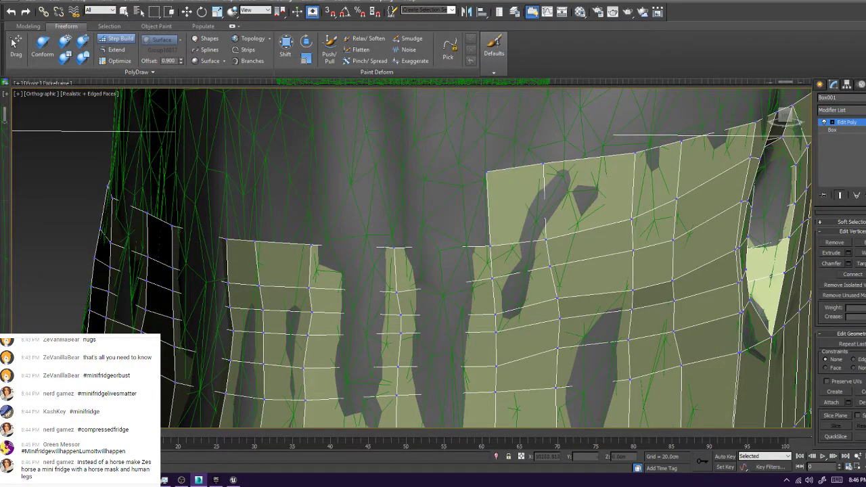
pyautogui.keyDown('shift'); pyautogui.click(442, 210); pyautogui.keyUp('shift')
# Fill four quads of the new row from the isolated narrow column across the shaded side and the broad gap
pyautogui.keyDown('alt'); pyautogui.moveTo(441, 210); pyautogui.dragTo(518, 231, button='middle'); pyautogui.keyUp('alt')
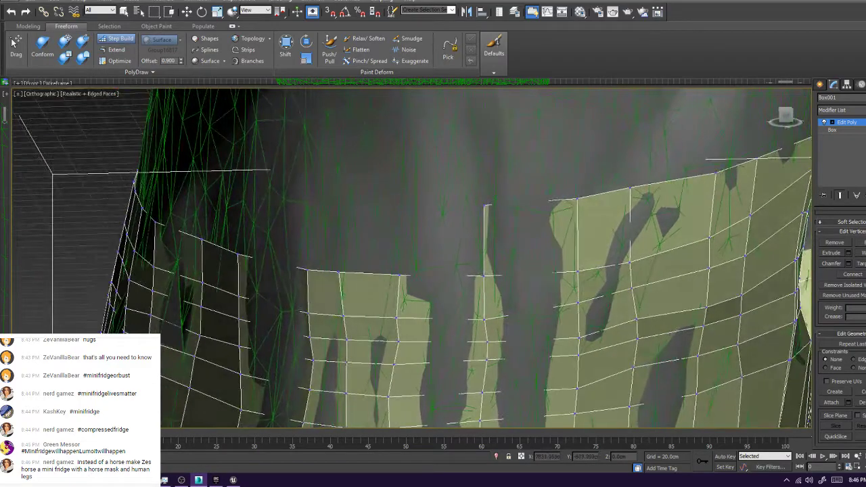
pyautogui.keyDown('shift'); pyautogui.click(406, 238); pyautogui.keyUp('shift')
pyautogui.keyDown('alt'); pyautogui.moveTo(494, 203); pyautogui.dragTo(460, 206, button='middle'); pyautogui.keyUp('alt')
pyautogui.keyDown('shift'); pyautogui.click(580, 245); pyautogui.keyUp('shift')
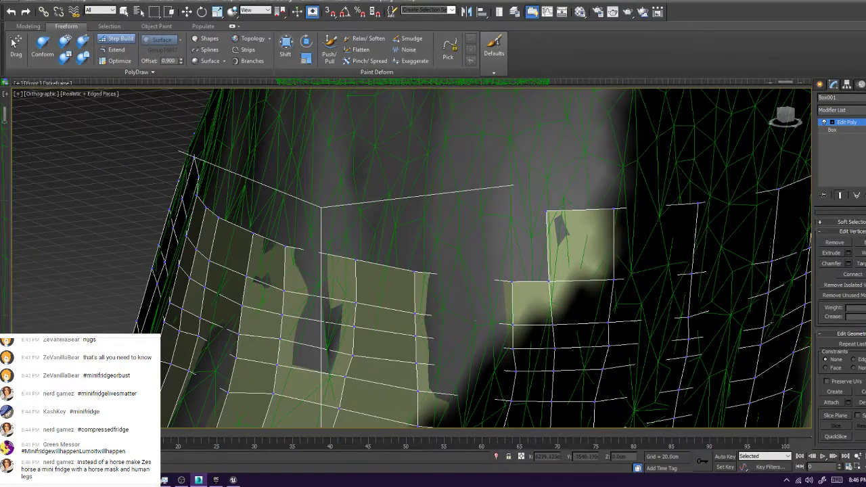
pyautogui.keyDown('shift'); pyautogui.click(530, 246); pyautogui.keyUp('shift')
pyautogui.keyDown('shift'); pyautogui.click(464, 243); pyautogui.keyUp('shift')
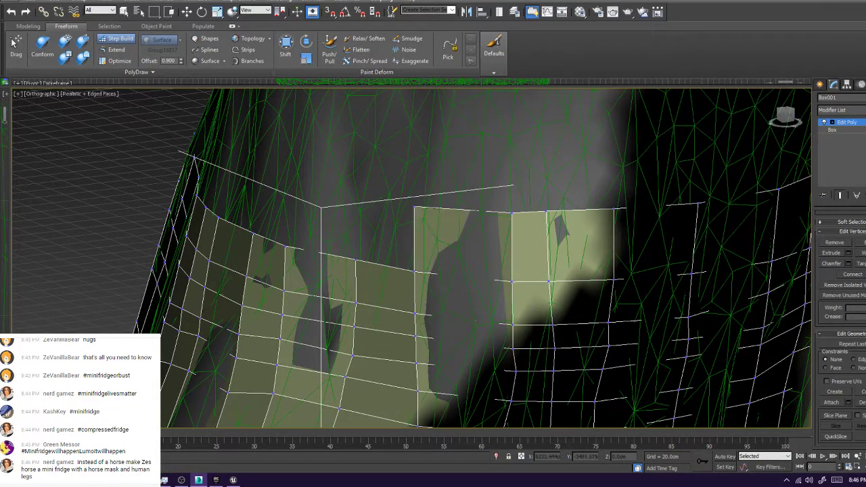
# Fill two quads past the broad gap, placing the next top vertex and nudging it into line with its column
pyautogui.keyDown('alt'); pyautogui.moveTo(463, 244); pyautogui.dragTo(521, 243, button='middle'); pyautogui.keyUp('alt')
pyautogui.keyDown('shift'); pyautogui.click(538, 243); pyautogui.keyUp('shift')
pyautogui.click(419, 212)
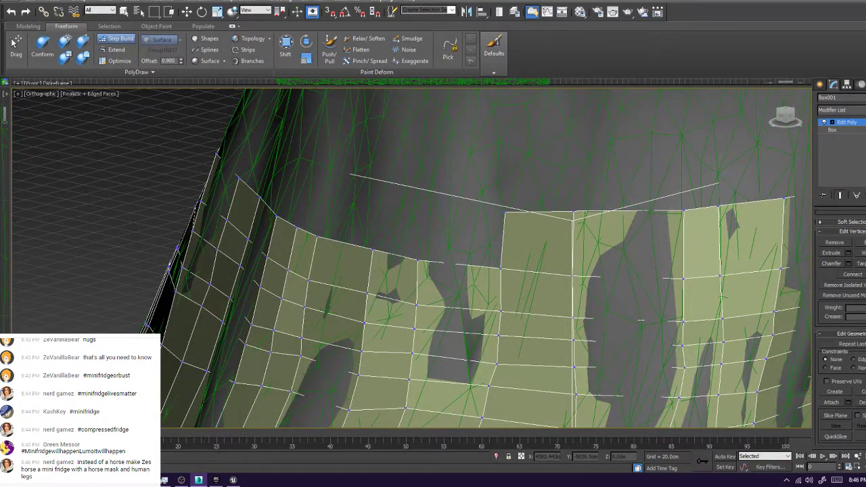
pyautogui.keyDown('shift'); pyautogui.click(463, 241); pyautogui.keyUp('shift')
pyautogui.keyDown('alt'); pyautogui.moveTo(462, 241); pyautogui.dragTo(535, 230, button='middle'); pyautogui.keyUp('alt')
pyautogui.keyDown('ctrl'); pyautogui.keyDown('alt'); pyautogui.keyDown('shift'); pyautogui.moveTo(544, 201); pyautogui.dragTo(544, 204); pyautogui.keyUp('shift'); pyautogui.keyUp('alt'); pyautogui.keyUp('ctrl')
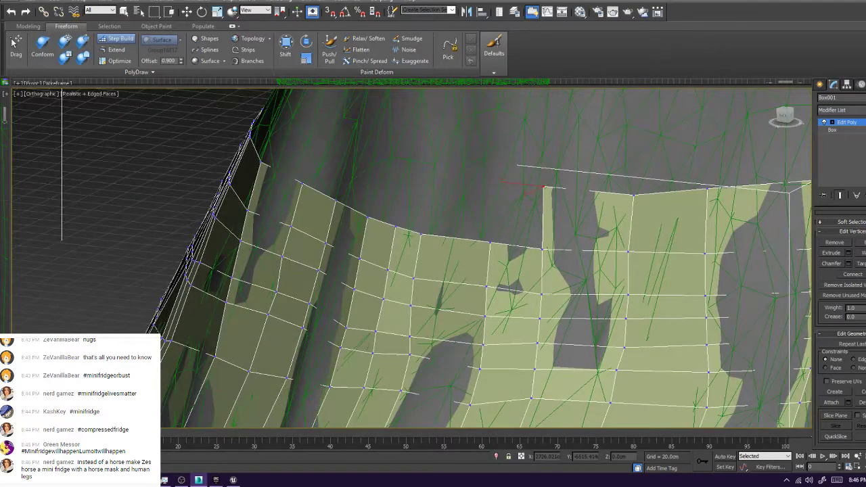
# Extend the new row by four quads over the small hollows, adjusting one top vertex to even the spacing
pyautogui.keyDown('shift'); pyautogui.click(518, 215); pyautogui.keyUp('shift')
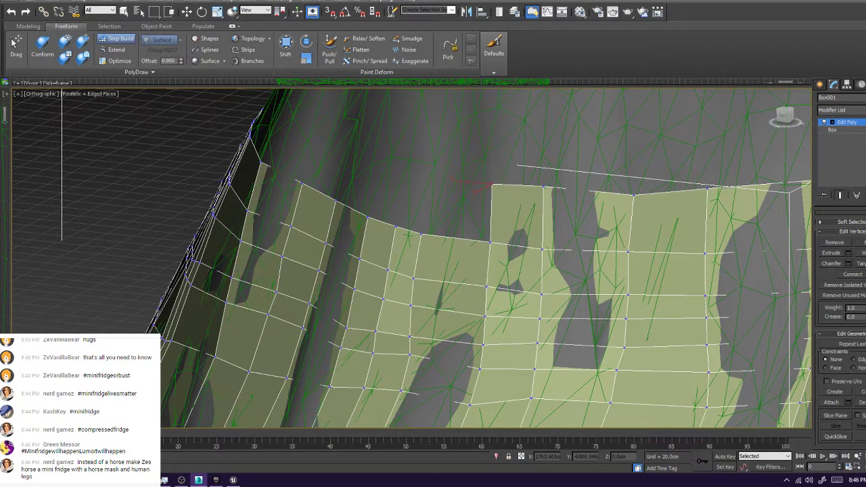
pyautogui.keyDown('shift'); pyautogui.click(460, 211); pyautogui.keyUp('shift')
pyautogui.keyDown('alt'); pyautogui.moveTo(460, 217); pyautogui.dragTo(541, 223, button='middle'); pyautogui.keyUp('alt')
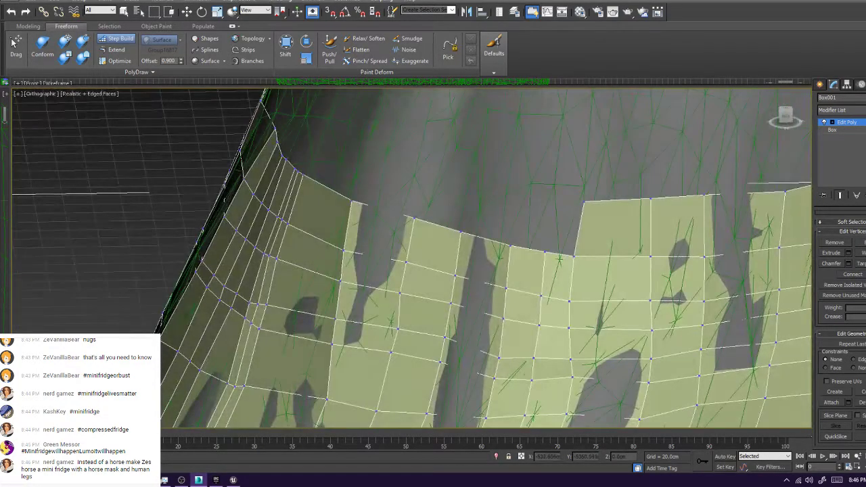
pyautogui.keyDown('shift'); pyautogui.click(564, 228); pyautogui.keyUp('shift')
pyautogui.keyDown('ctrl'); pyautogui.keyDown('alt'); pyautogui.keyDown('shift'); pyautogui.moveTo(555, 197); pyautogui.dragTo(549, 201); pyautogui.keyUp('shift'); pyautogui.keyUp('alt'); pyautogui.keyUp('ctrl')
pyautogui.keyDown('shift'); pyautogui.click(530, 226); pyautogui.keyUp('shift')
# Fill three quads of the new row across the two vertical gray gaps up to the wide panel
pyautogui.keyDown('alt'); pyautogui.moveTo(530, 225); pyautogui.dragTo(555, 222, button='middle'); pyautogui.keyUp('alt')
pyautogui.keyDown('alt'); pyautogui.moveTo(473, 223); pyautogui.dragTo(534, 218, button='middle'); pyautogui.keyUp('alt')
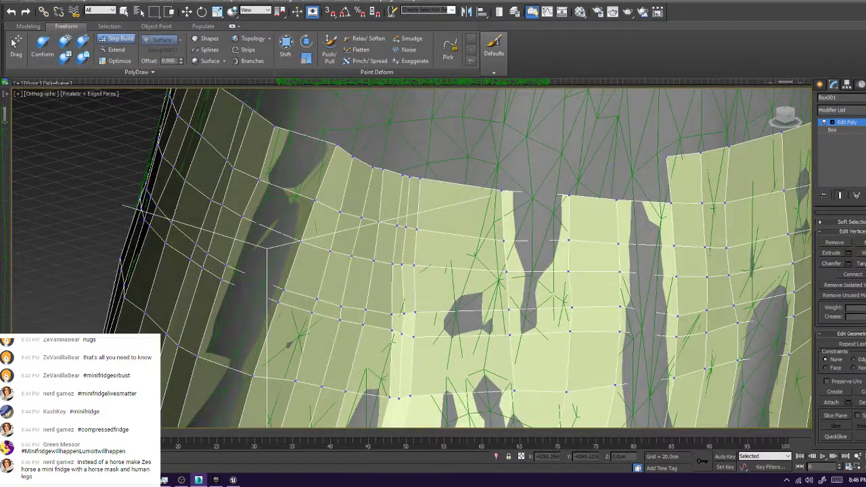
pyautogui.keyDown('shift'); pyautogui.click(643, 179); pyautogui.keyUp('shift')
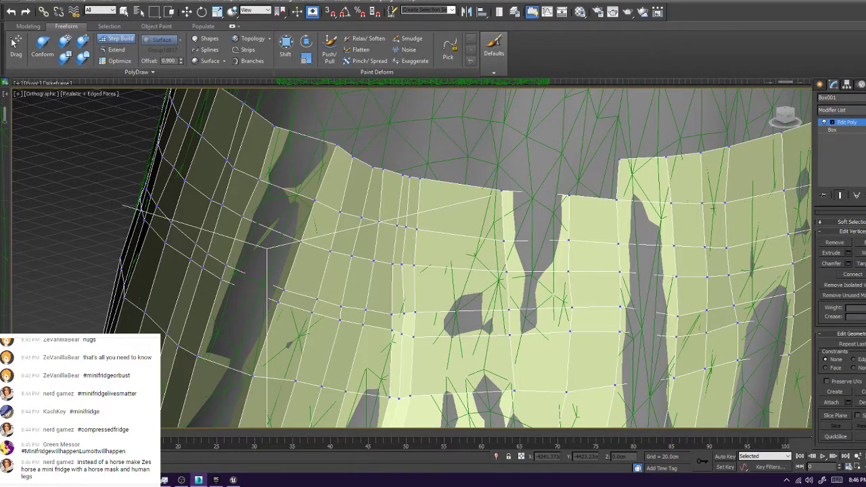
pyautogui.keyDown('shift'); pyautogui.click(595, 180); pyautogui.keyUp('shift')
pyautogui.keyDown('shift'); pyautogui.click(535, 179); pyautogui.keyUp('shift')
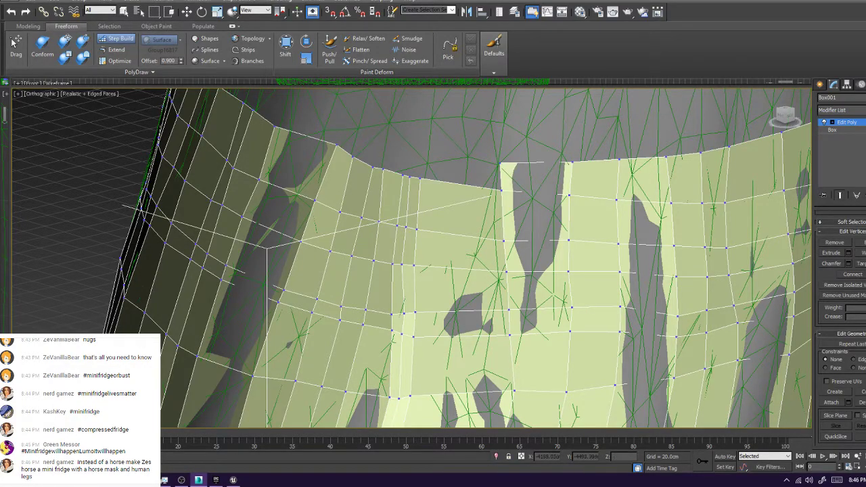
# Finish the new row over the wide panel and narrow columns, tapering it into the existing top edge
pyautogui.click(420, 157)
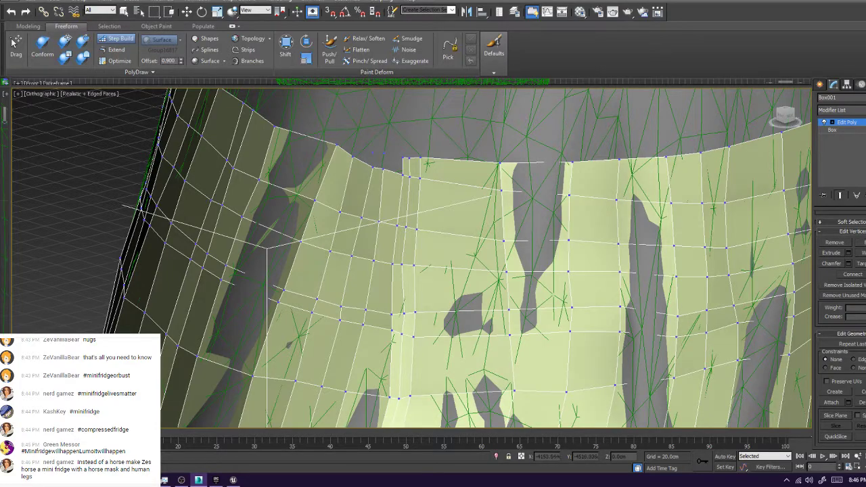
pyautogui.keyDown('shift'); pyautogui.moveTo(394, 164); pyautogui.dragTo(378, 160); pyautogui.keyUp('shift')
pyautogui.scroll(3, 359, 150)
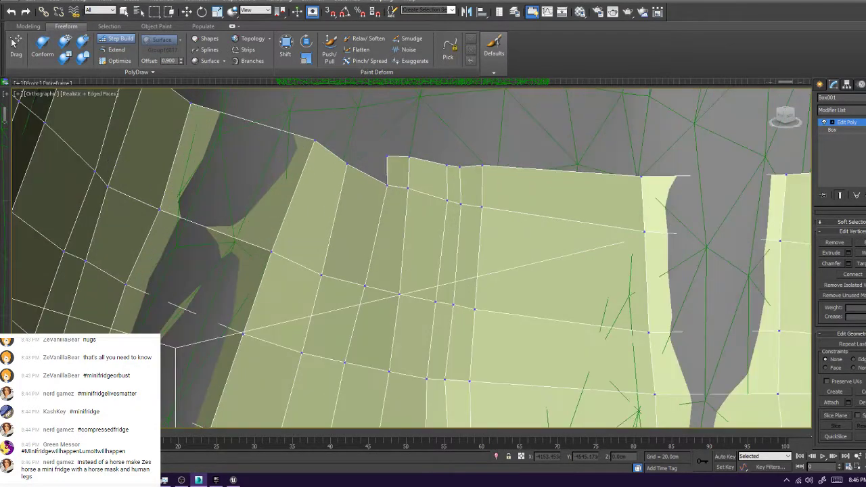
pyautogui.scroll(2, 351, 140)
pyautogui.keyDown('shift'); pyautogui.click(374, 171); pyautogui.keyUp('shift')
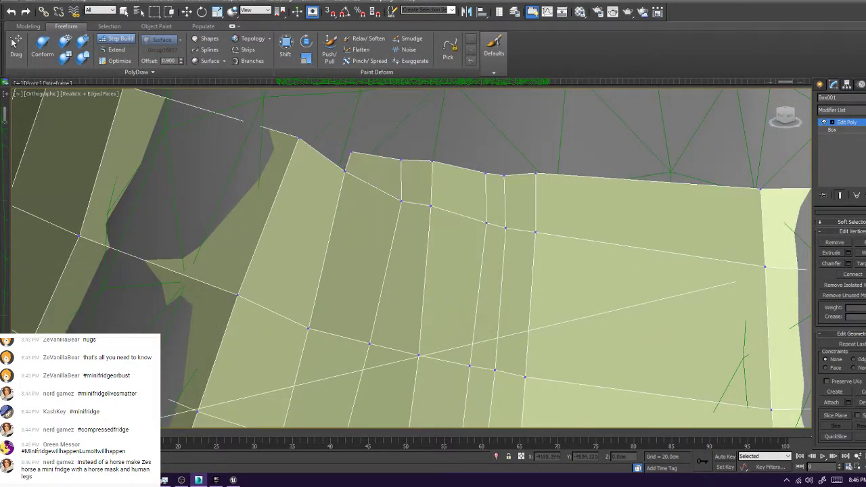
pyautogui.keyDown('shift'); pyautogui.click(332, 154); pyautogui.keyUp('shift')
pyautogui.scroll(-8, 342, 162)
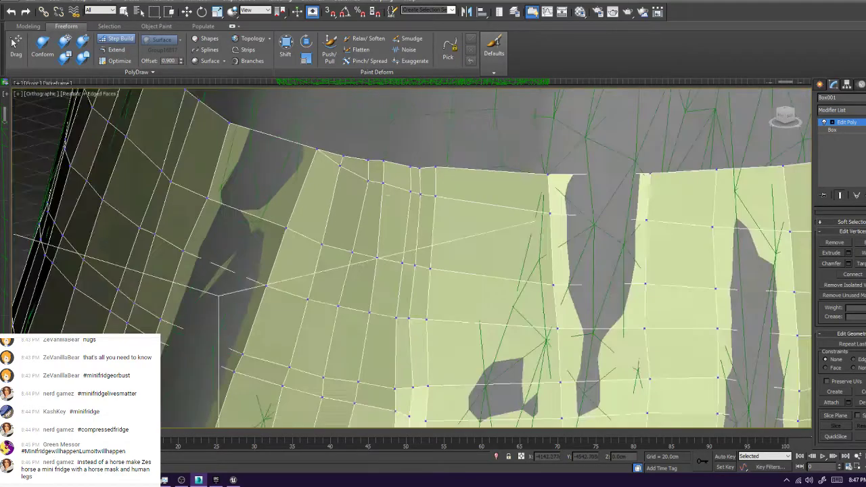
pyautogui.keyDown('alt'); pyautogui.moveTo(342, 163); pyautogui.dragTo(309, 138, button='middle'); pyautogui.keyUp('alt')
pyautogui.scroll(5, 329, 143)
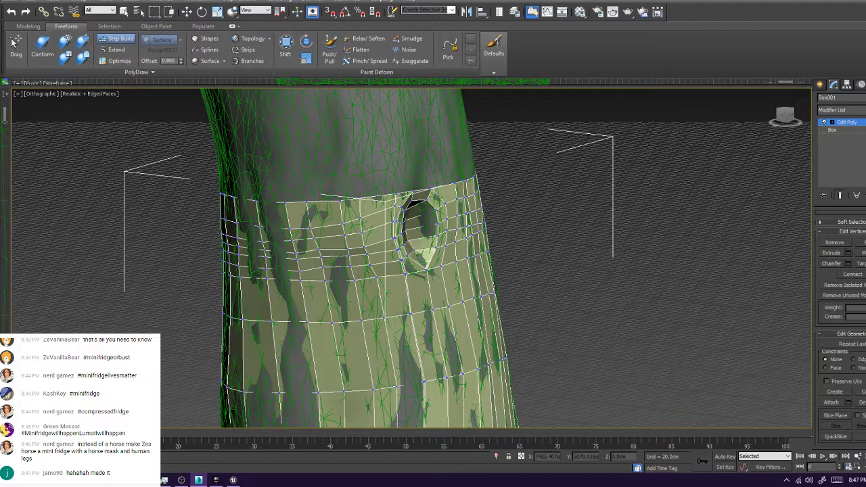
# Extend the trunk's open top edge upward by one row above the knot hole with PolyDraw Extend, redoing the first pull
pyautogui.click(116, 50)
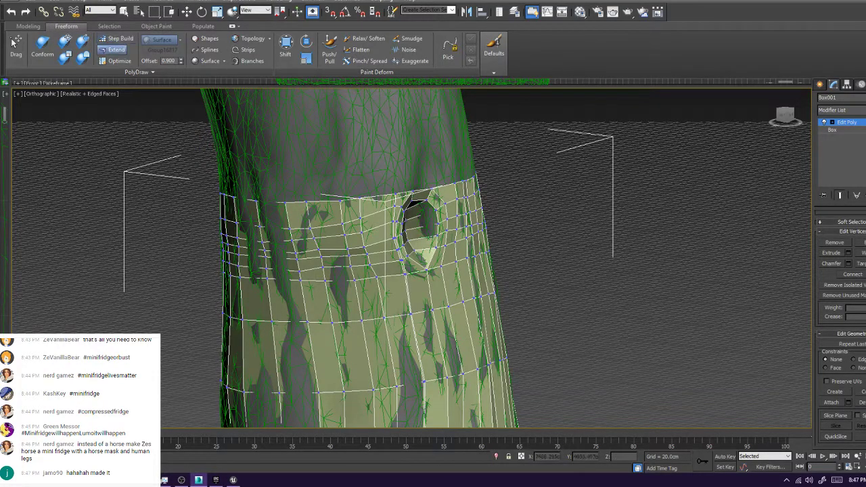
pyautogui.scroll(2, 333, 192)
pyautogui.keyDown('alt'); pyautogui.moveTo(333, 191); pyautogui.dragTo(321, 182, button='middle'); pyautogui.keyUp('alt')
pyautogui.keyDown('ctrl'); pyautogui.keyDown('shift'); pyautogui.moveTo(350, 197); pyautogui.dragTo(340, 146); pyautogui.keyUp('shift'); pyautogui.keyUp('ctrl')
pyautogui.hotkey('ctrl', 'z')
pyautogui.keyDown('alt'); pyautogui.moveTo(340, 146); pyautogui.dragTo(349, 181, button='middle'); pyautogui.keyUp('alt')
pyautogui.scroll(-3, 271, 177)
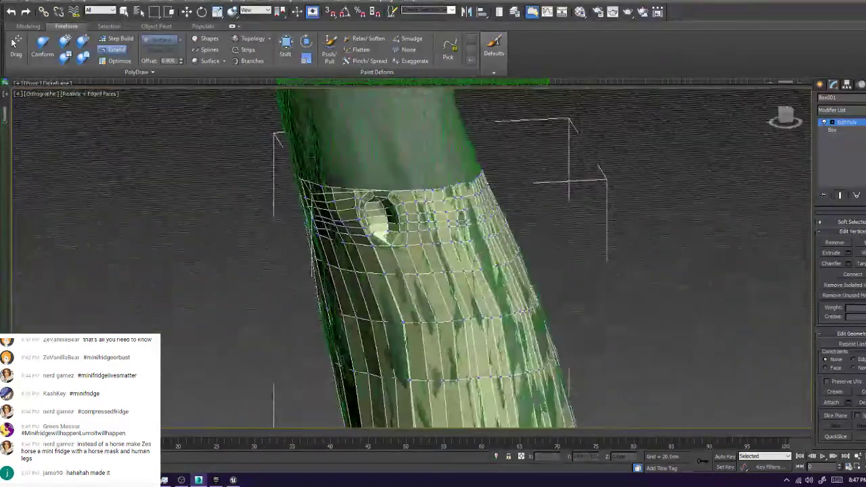
pyautogui.scroll(2, 356, 183)
pyautogui.keyDown('ctrl'); pyautogui.keyDown('shift'); pyautogui.moveTo(355, 193); pyautogui.dragTo(372, 147); pyautogui.keyUp('shift'); pyautogui.keyUp('ctrl')
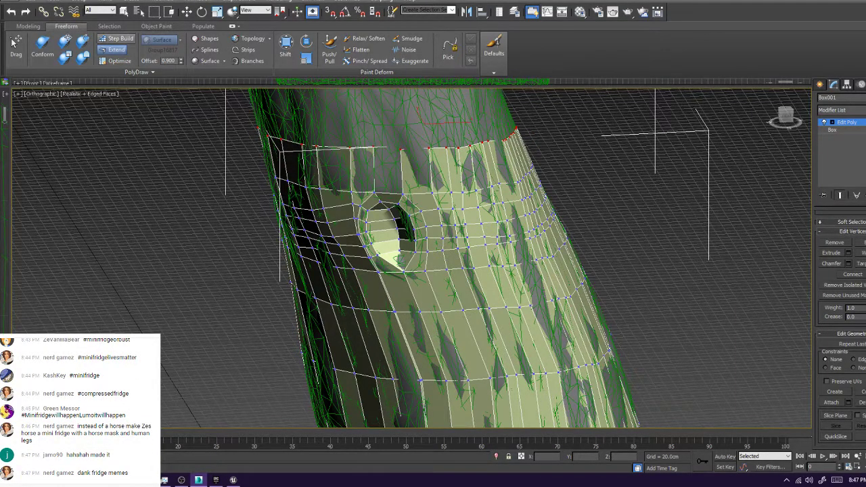
# Fill the missing quad in the new row directly above the knot hole with Step Build
pyautogui.click(117, 38)
pyautogui.scroll(4, 349, 145)
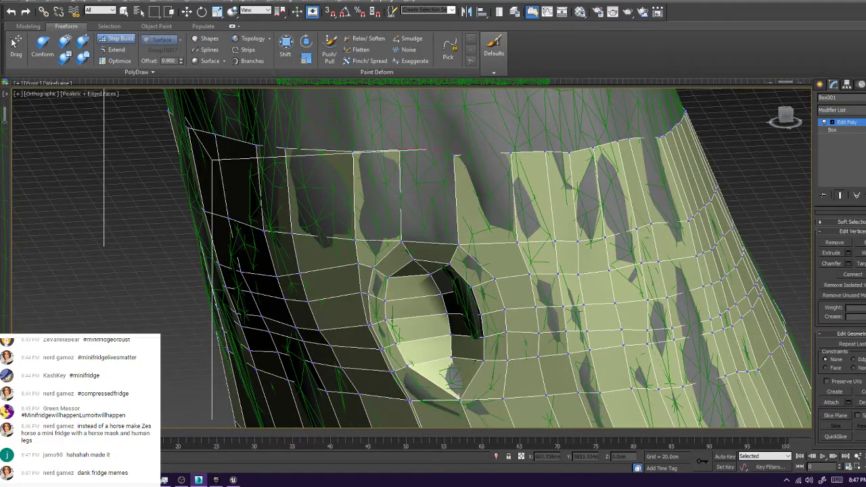
pyautogui.keyDown('shift'); pyautogui.click(440, 196); pyautogui.keyUp('shift')
pyautogui.keyDown('alt'); pyautogui.moveTo(440, 196); pyautogui.dragTo(260, 173, button='middle'); pyautogui.keyUp('alt')
pyautogui.keyDown('alt'); pyautogui.moveTo(318, 169); pyautogui.dragTo(308, 173, button='middle'); pyautogui.keyUp('alt')
# Extend the trunk's top edge upward with further rows to just below the branch
pyautogui.click(116, 50)
pyautogui.moveTo(445, 247); pyautogui.dragTo(383, 276, button='middle')
pyautogui.scroll(-5, 382, 277)
pyautogui.keyDown('ctrl'); pyautogui.keyDown('shift'); pyautogui.moveTo(414, 259); pyautogui.dragTo(400, 155); pyautogui.keyUp('shift'); pyautogui.keyUp('ctrl')
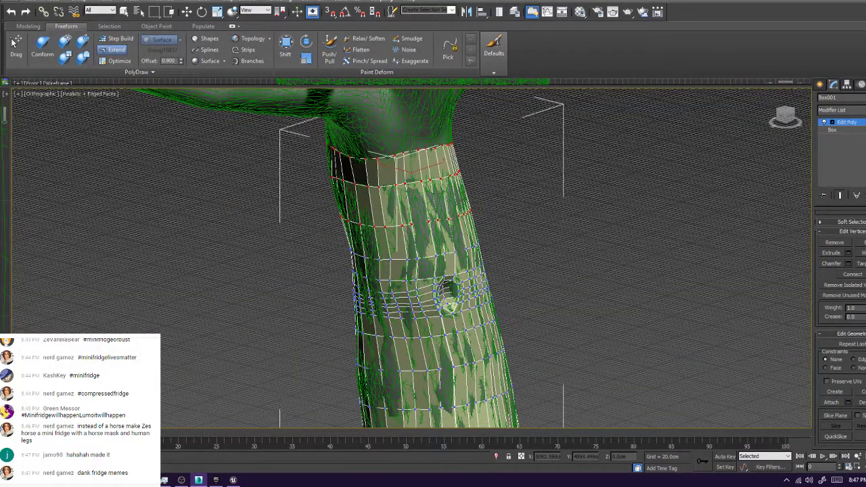
pyautogui.scroll(-5, 412, 258)
pyautogui.keyDown('alt'); pyautogui.moveTo(411, 257); pyautogui.dragTo(424, 162, button='middle'); pyautogui.keyUp('alt')
pyautogui.scroll(4, 392, 258)
pyautogui.scroll(5, 425, 149)
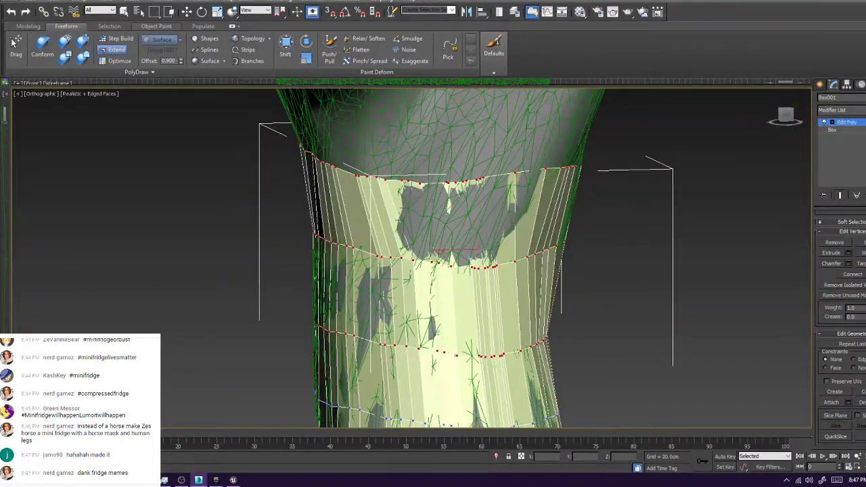
# Insert a horizontal edge loop through the topmost row of the trunk with Swift Loop
pyautogui.click(28, 25)
pyautogui.click(332, 38)
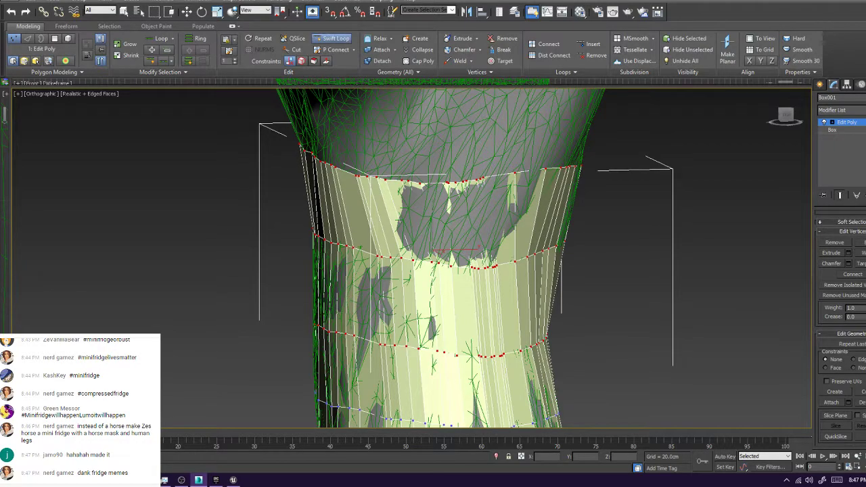
pyautogui.press('w')
pyautogui.press('1')
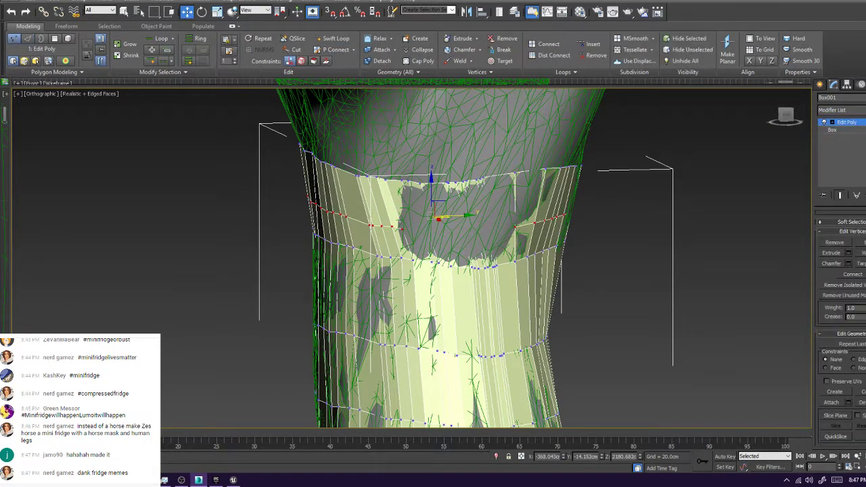
pyautogui.scroll(3, 525, 240)
# Reposition the new loop's vertices over the wide gray gap with Step Build, isolating the retopology mesh to adjust them
pyautogui.click(66, 25)
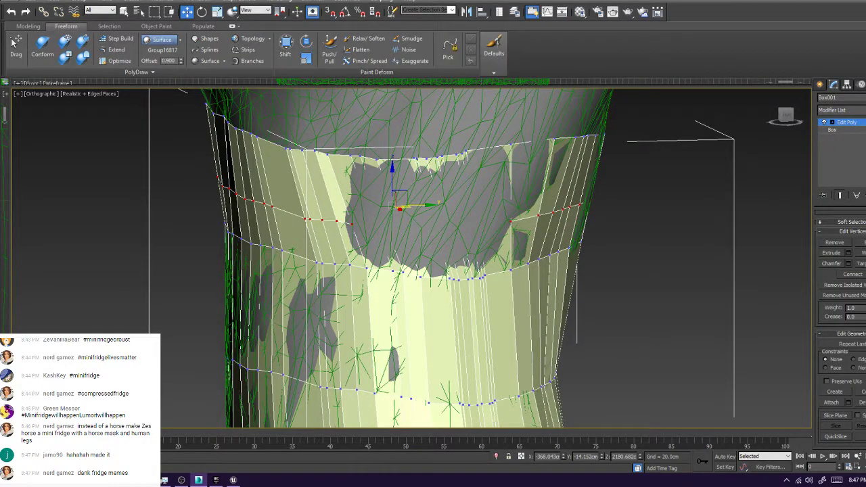
pyautogui.click(118, 39)
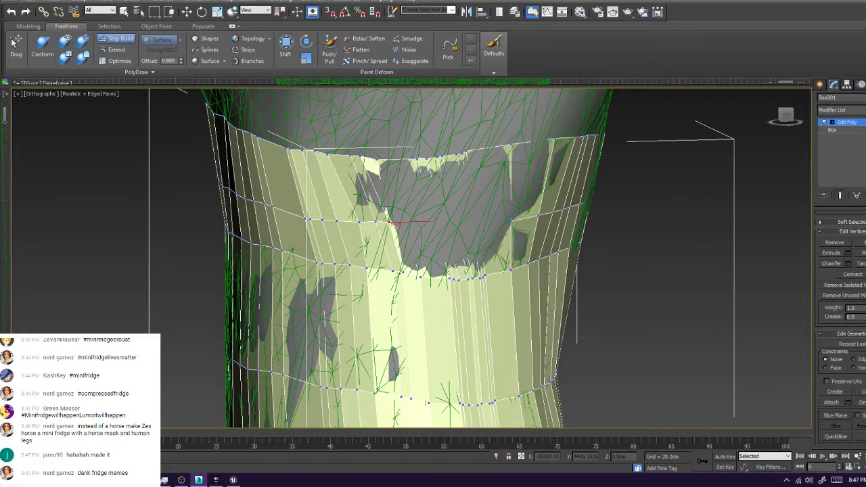
pyautogui.scroll(2, 408, 253)
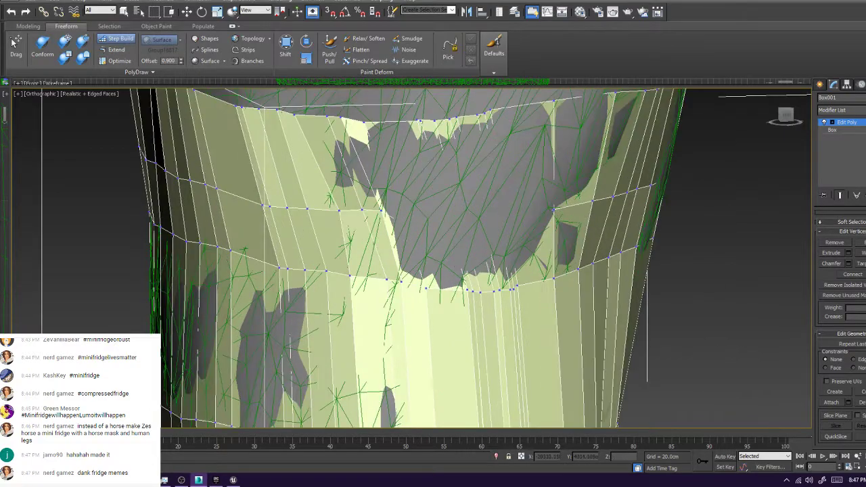
pyautogui.hotkey('alt', 'q')
pyautogui.scroll(4, 414, 256)
pyautogui.moveTo(407, 253); pyautogui.dragTo(431, 355, button='middle')
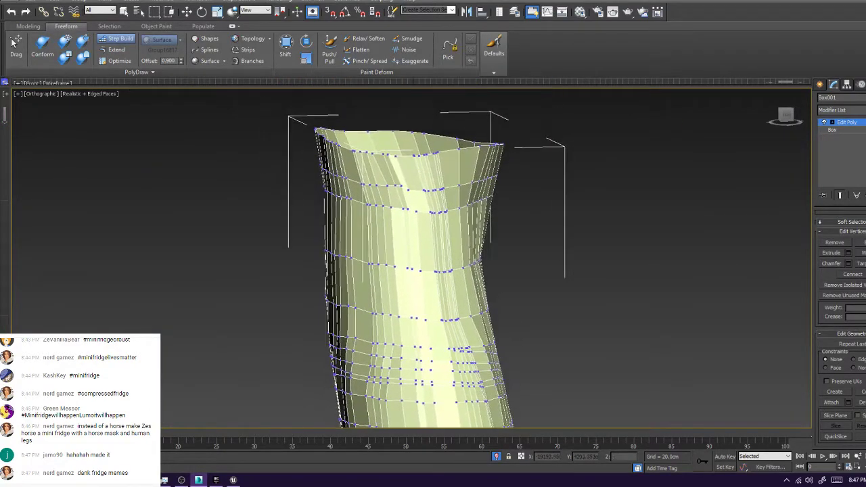
pyautogui.scroll(8, 412, 257)
pyautogui.moveTo(398, 198); pyautogui.dragTo(399, 179)
pyautogui.moveTo(460, 198)
pyautogui.mouseDown()
pyautogui.moveTo(452, 178)
pyautogui.moveTo(468, 200)
pyautogui.mouseUp()
# Undo the vertex adjustments made on the loop in the topmost row
pyautogui.hotkey('ctrl', 'z')
pyautogui.hotkey('ctrl', 'z')
pyautogui.hotkey('ctrl', 'z')
pyautogui.hotkey('ctrl', 'z')
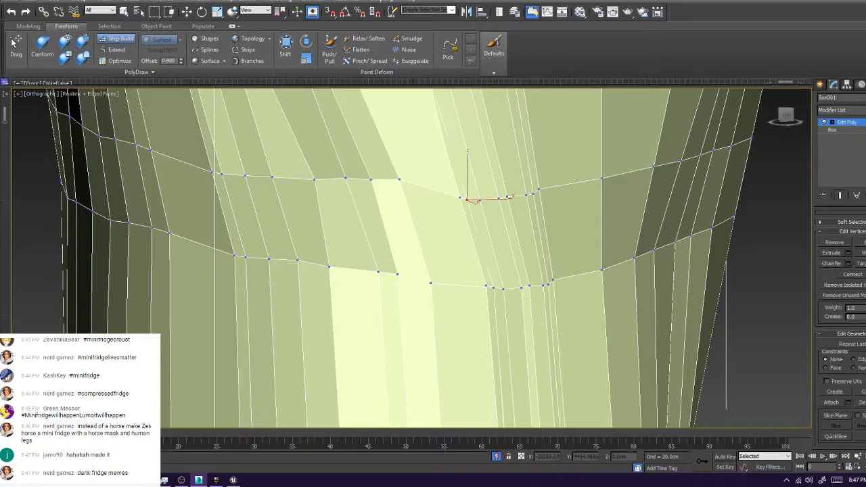
pyautogui.hotkey('ctrl', 'z')
pyautogui.hotkey('ctrl', 'z')
pyautogui.hotkey('ctrl', 'z')
# Extend the trunk's top edge upward by one more row, restoring the polygon deleted from the upper row
pyautogui.moveTo(484, 128); pyautogui.dragTo(548, 345, button='middle')
pyautogui.scroll(-5, 498, 314)
pyautogui.scroll(3, 518, 406)
pyautogui.keyDown('alt'); pyautogui.moveTo(518, 406); pyautogui.dragTo(497, 402, button='middle'); pyautogui.keyUp('alt')
pyautogui.click(27, 27)
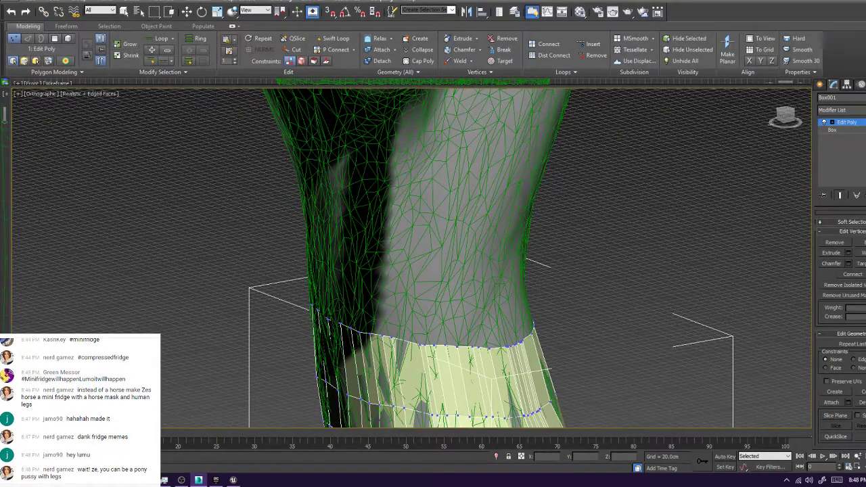
pyautogui.click(65, 26)
pyautogui.click(116, 49)
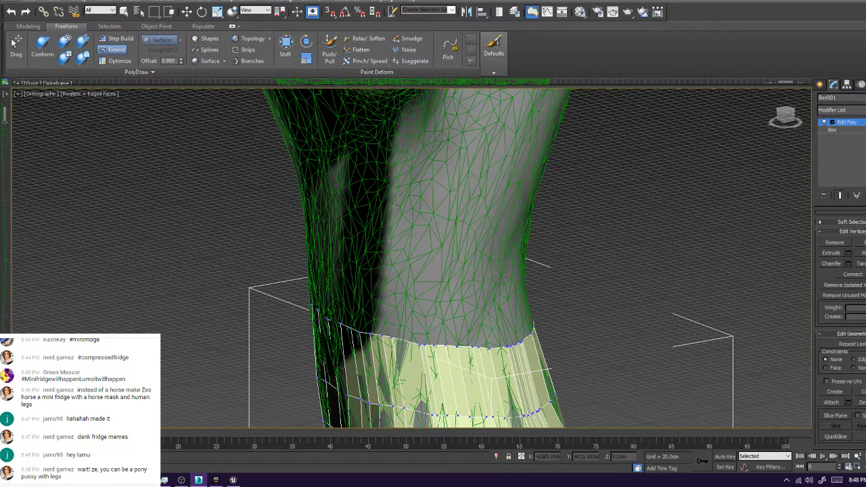
pyautogui.keyDown('ctrl'); pyautogui.click(410, 372); pyautogui.keyUp('ctrl')
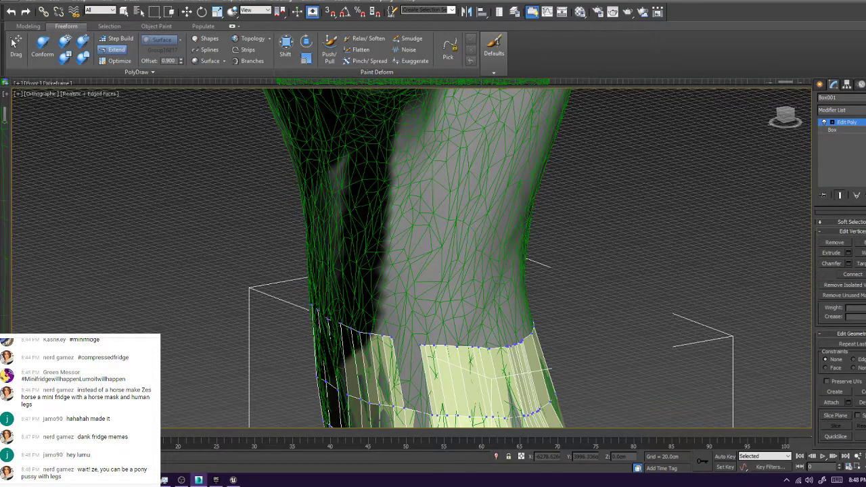
pyautogui.hotkey('ctrl', 'z')
pyautogui.keyDown('ctrl'); pyautogui.keyDown('shift'); pyautogui.moveTo(446, 346); pyautogui.dragTo(441, 296); pyautogui.keyUp('shift'); pyautogui.keyUp('ctrl')
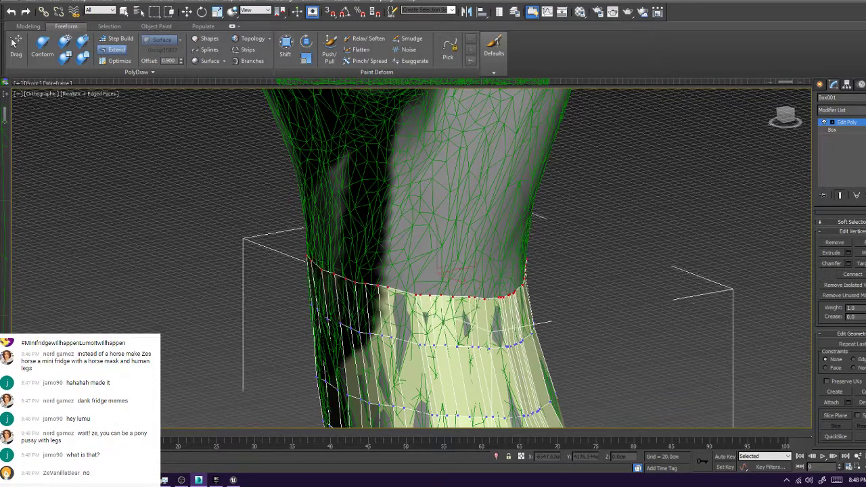
# Undo the extended upper rows back to the dense band of quads around the knot hole
pyautogui.press('super')
pyautogui.keyDown('alt'); pyautogui.moveTo(501, 298); pyautogui.dragTo(379, 260, button='middle'); pyautogui.keyUp('alt')
pyautogui.hotkey('ctrl', 'z')
pyautogui.hotkey('ctrl', 'z')
pyautogui.hotkey('ctrl', 'z')
pyautogui.hotkey('ctrl', 'z')
pyautogui.hotkey('ctrl', 'z')
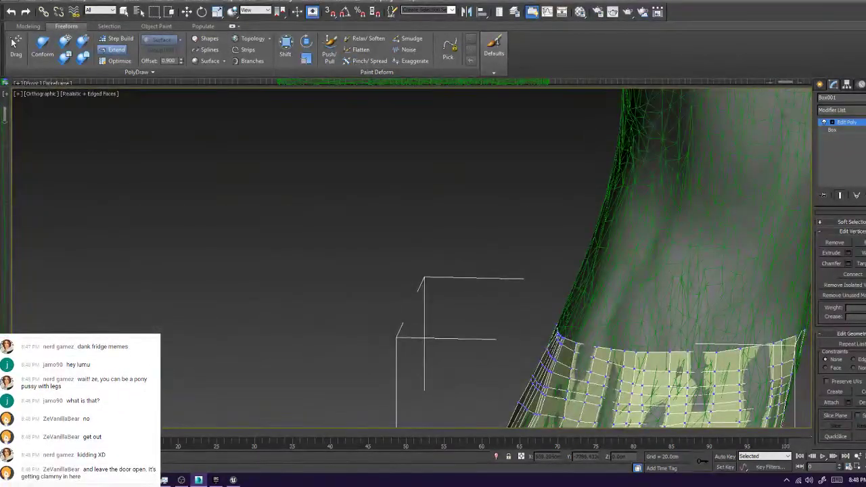
# Extend the top edge of the dense band upward by one tall row with Extend
pyautogui.keyDown('ctrl'); pyautogui.keyDown('shift'); pyautogui.moveTo(649, 352); pyautogui.dragTo(649, 287); pyautogui.keyUp('shift'); pyautogui.keyUp('ctrl')
pyautogui.keyDown('alt'); pyautogui.moveTo(649, 287); pyautogui.dragTo(528, 292, button='middle'); pyautogui.keyUp('alt')
pyautogui.moveTo(623, 312)
pyautogui.keyDown('alt'); pyautogui.mouseDown(button='middle')
pyautogui.moveTo(594, 333)
pyautogui.moveTo(552, 315)
pyautogui.moveTo(578, 328)
pyautogui.mouseUp(button='middle'); pyautogui.keyUp('alt')
pyautogui.scroll(4, 595, 333)
# Fill four quads from the extended row's open end with Step Build, placing new top vertices on the sculpt surface
pyautogui.click(117, 39)
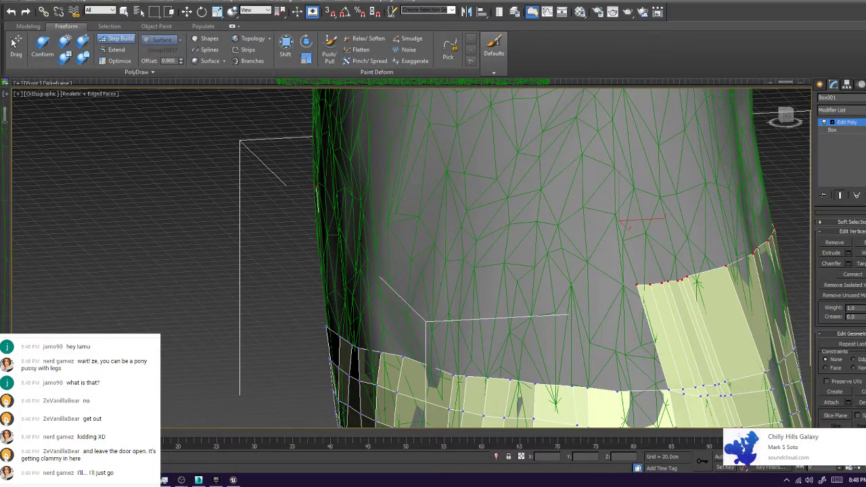
pyautogui.keyDown('alt'); pyautogui.moveTo(717, 371); pyautogui.dragTo(729, 348, button='middle'); pyautogui.keyUp('alt')
pyautogui.scroll(3, 730, 348)
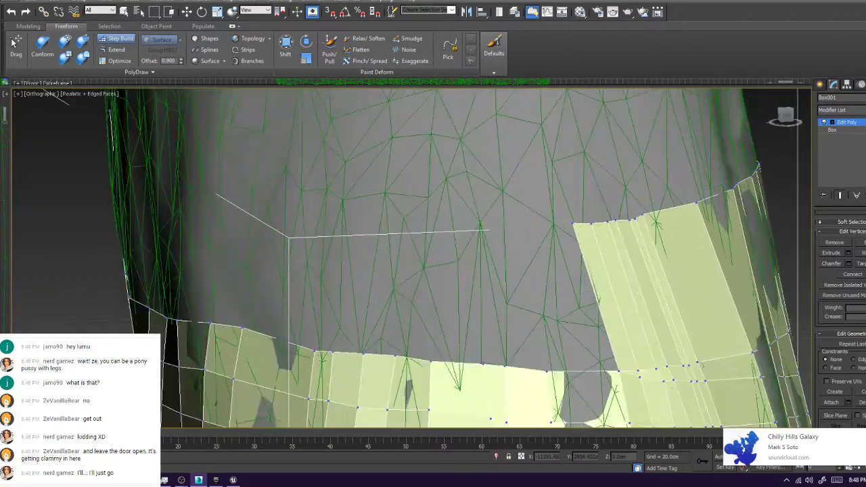
pyautogui.click(549, 223)
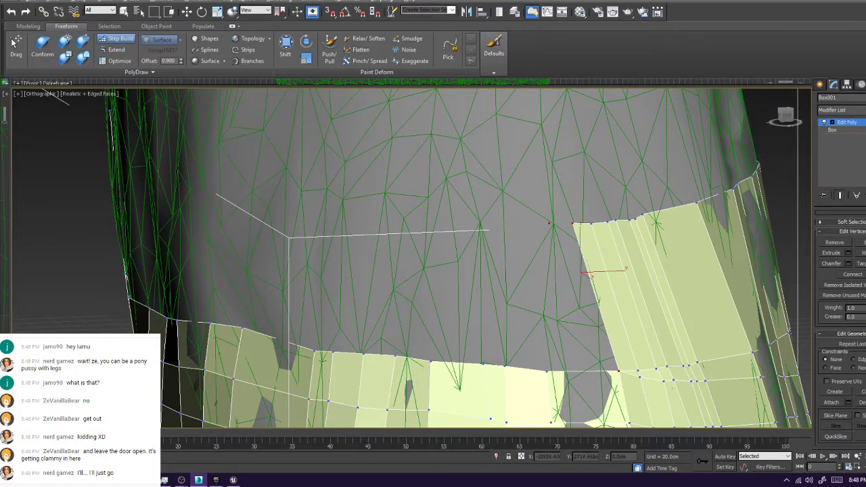
pyautogui.keyDown('shift'); pyautogui.click(572, 296); pyautogui.keyUp('shift')
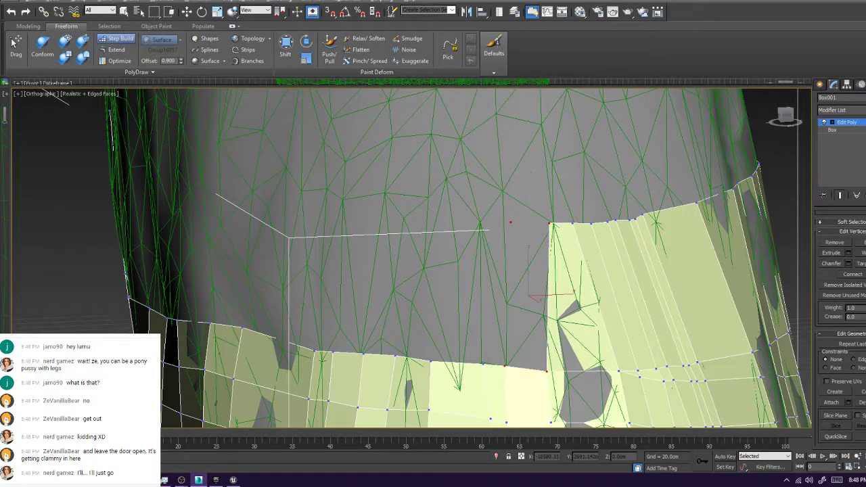
pyautogui.keyDown('shift'); pyautogui.click(528, 298); pyautogui.keyUp('shift')
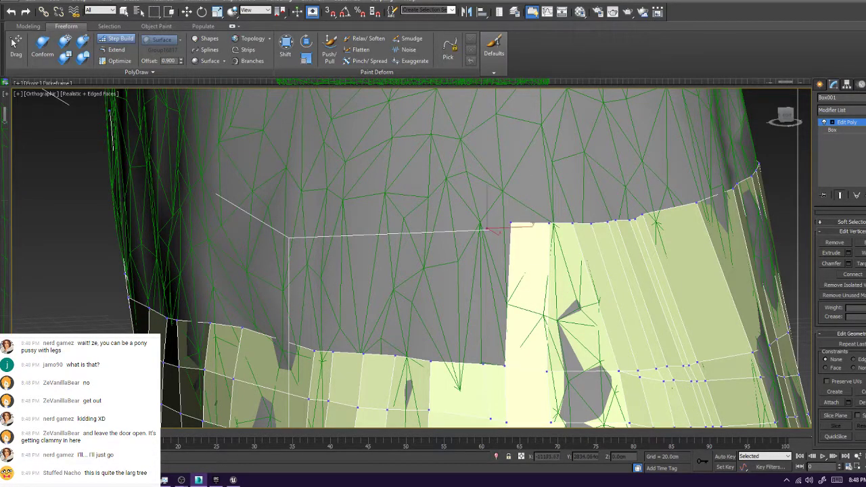
pyautogui.keyDown('shift'); pyautogui.click(497, 298); pyautogui.keyUp('shift')
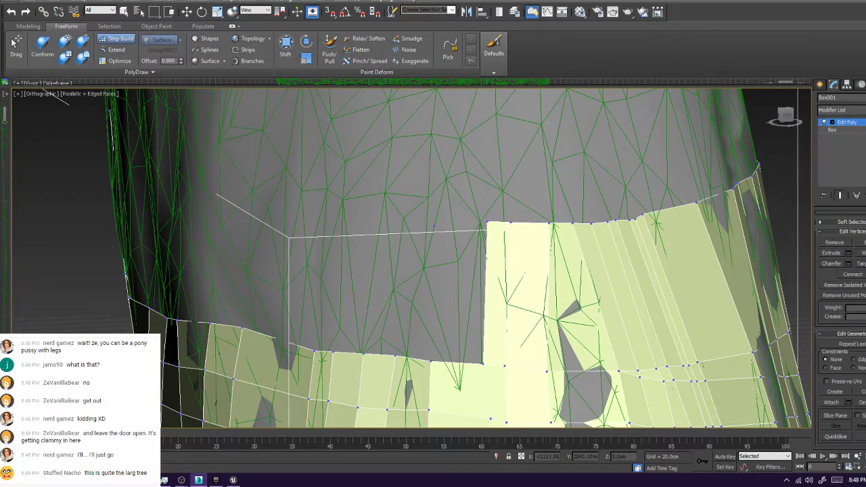
pyautogui.keyDown('shift'); pyautogui.click(460, 295); pyautogui.keyUp('shift')
pyautogui.keyDown('alt'); pyautogui.moveTo(460, 295); pyautogui.dragTo(519, 297, button='middle'); pyautogui.keyUp('alt')
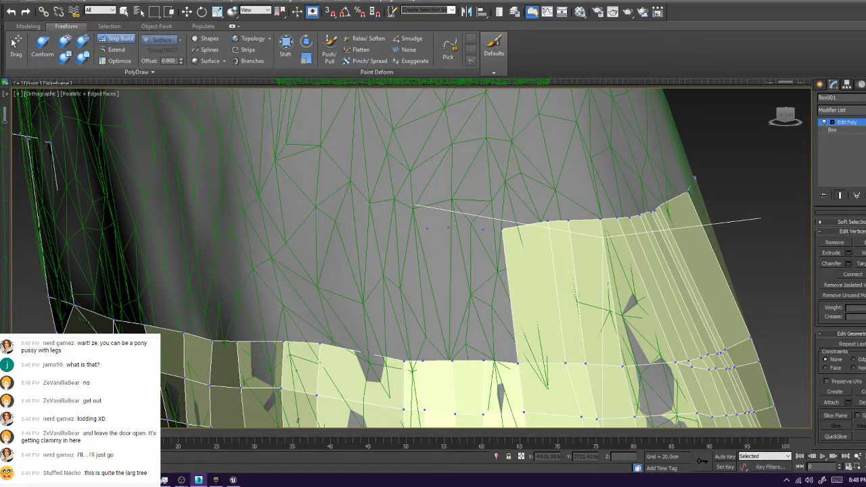
# Continue the tall row with four narrow quads, nudging the last top vertex into line with its column
pyautogui.keyDown('shift'); pyautogui.moveTo(483, 230); pyautogui.dragTo(483, 360); pyautogui.keyUp('shift')
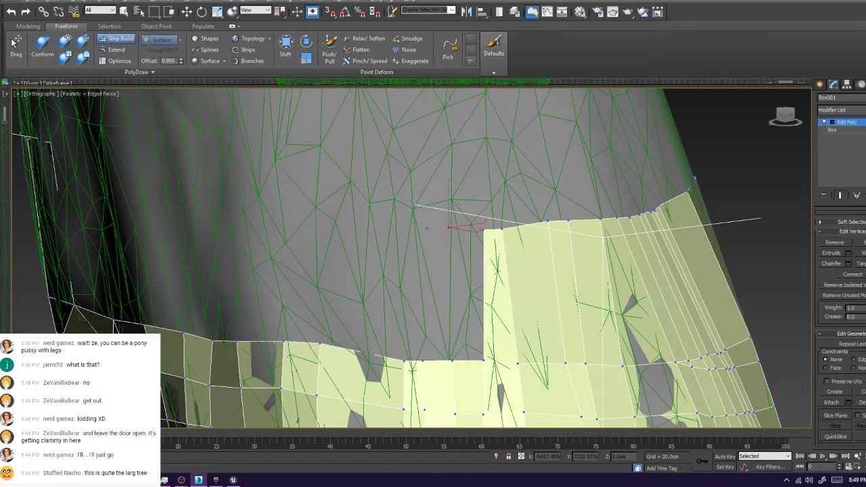
pyautogui.moveTo(483, 230)
pyautogui.keyDown('shift'); pyautogui.mouseDown()
pyautogui.moveTo(484, 361)
pyautogui.moveTo(453, 361)
pyautogui.mouseUp(); pyautogui.keyUp('shift')
pyautogui.moveTo(427, 229)
pyautogui.keyDown('shift'); pyautogui.mouseDown()
pyautogui.moveTo(449, 228)
pyautogui.moveTo(423, 361)
pyautogui.mouseUp(); pyautogui.keyUp('shift')
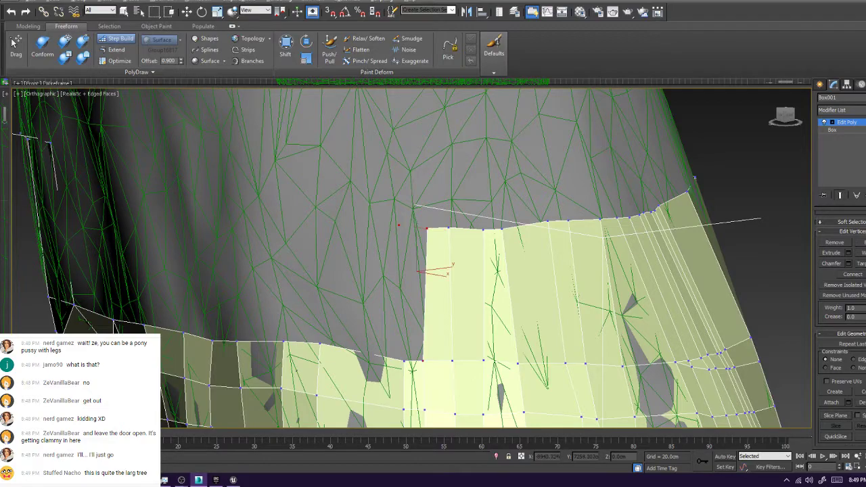
pyautogui.keyDown('shift'); pyautogui.moveTo(423, 361); pyautogui.dragTo(404, 361); pyautogui.keyUp('shift')
pyautogui.moveTo(399, 226); pyautogui.dragTo(407, 229)
pyautogui.keyDown('alt'); pyautogui.moveTo(406, 229); pyautogui.dragTo(443, 245, button='middle'); pyautogui.keyUp('alt')
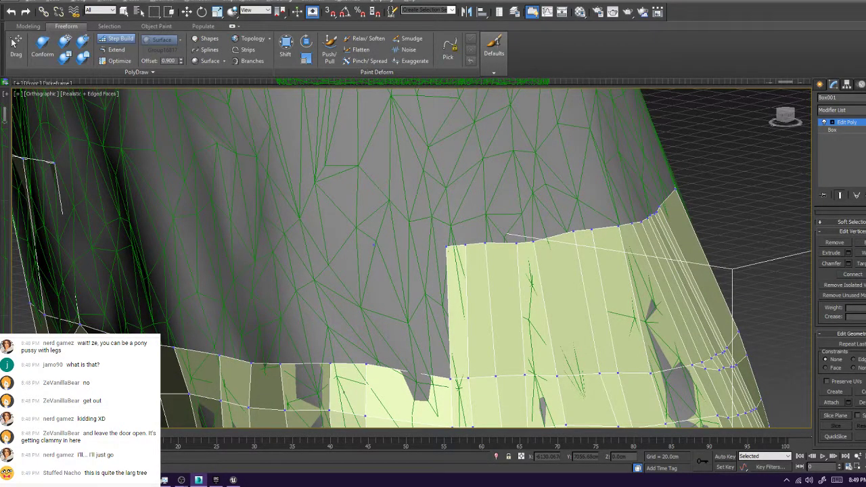
# Fill four more quads of the tall row, starting across the vertical gray gap and continuing toward the knot hole
pyautogui.keyDown('shift'); pyautogui.click(428, 306); pyautogui.keyUp('shift')
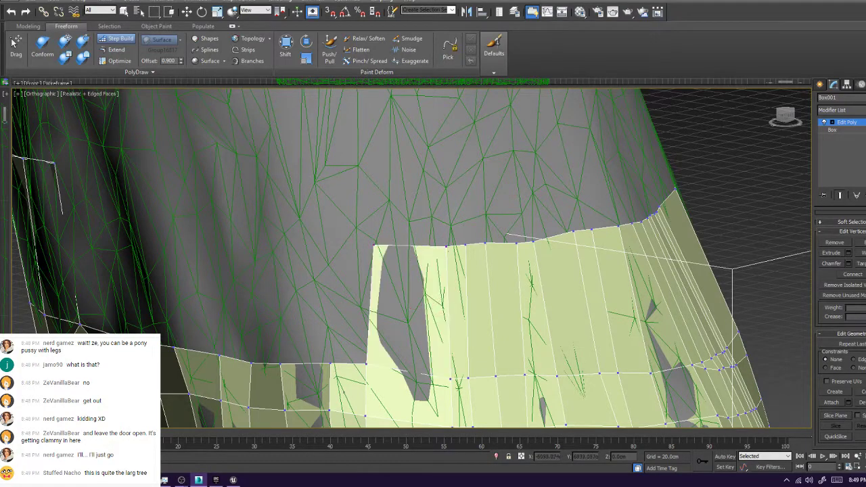
pyautogui.keyDown('alt'); pyautogui.moveTo(428, 306); pyautogui.dragTo(471, 300, button='middle'); pyautogui.keyUp('alt')
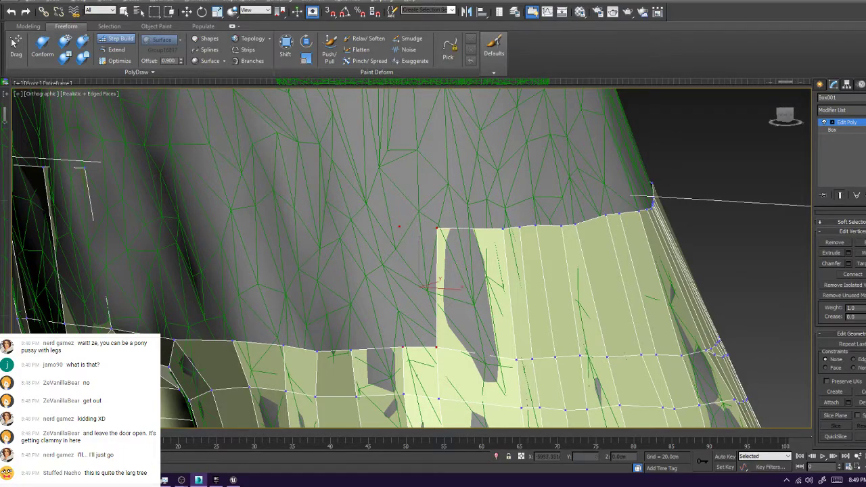
pyautogui.keyDown('shift'); pyautogui.moveTo(400, 227); pyautogui.dragTo(419, 347); pyautogui.keyUp('shift')
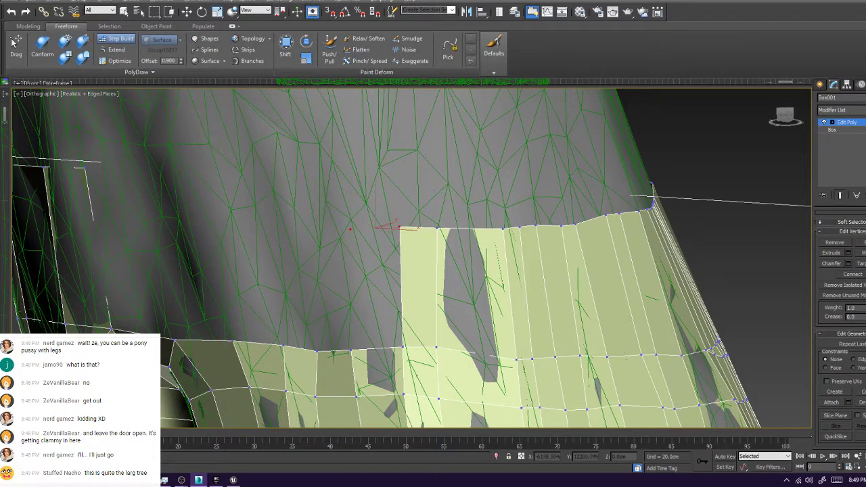
pyautogui.keyDown('shift'); pyautogui.click(377, 288); pyautogui.keyUp('shift')
pyautogui.keyDown('alt'); pyautogui.moveTo(376, 288); pyautogui.dragTo(528, 279, button='middle'); pyautogui.keyUp('alt')
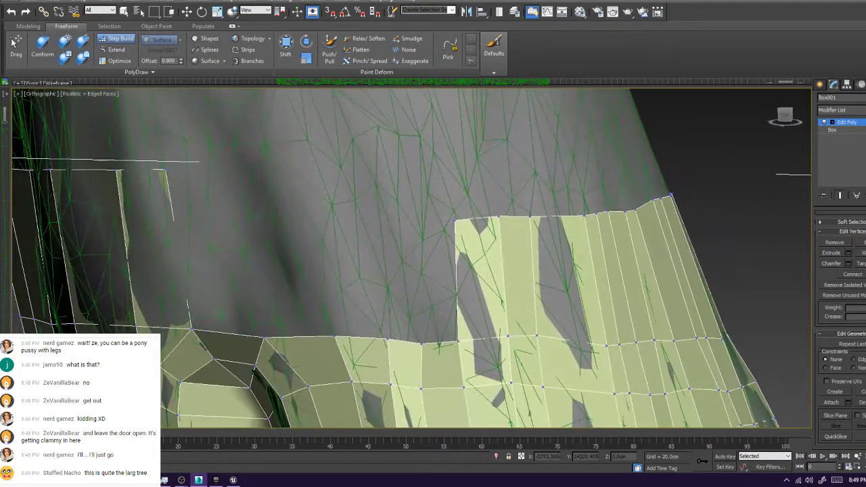
pyautogui.click(402, 226)
pyautogui.keyDown('shift'); pyautogui.click(431, 286); pyautogui.keyUp('shift')
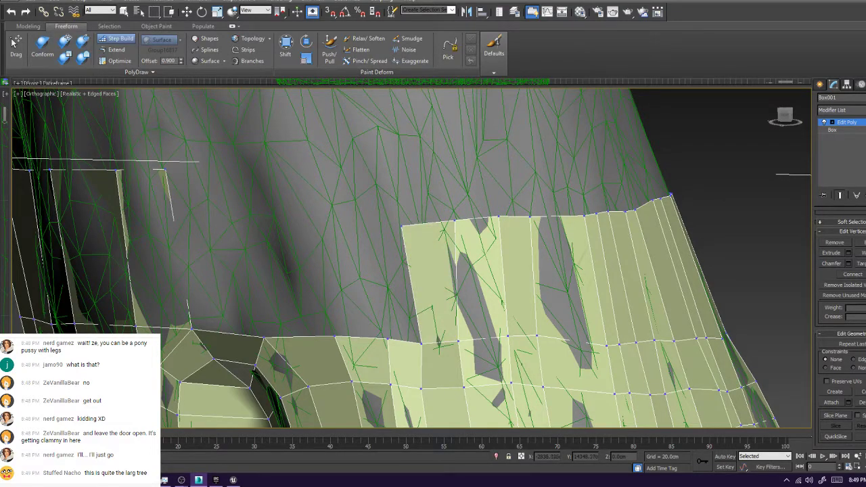
# Fill the last four quads of the tall row above the knot hole with Step Build, closing the ring around the trunk
pyautogui.click(329, 229)
pyautogui.keyDown('shift'); pyautogui.click(360, 269); pyautogui.keyUp('shift')
pyautogui.hotkey('ctrl', 'z')
pyautogui.keyDown('shift'); pyautogui.click(371, 271); pyautogui.keyUp('shift')
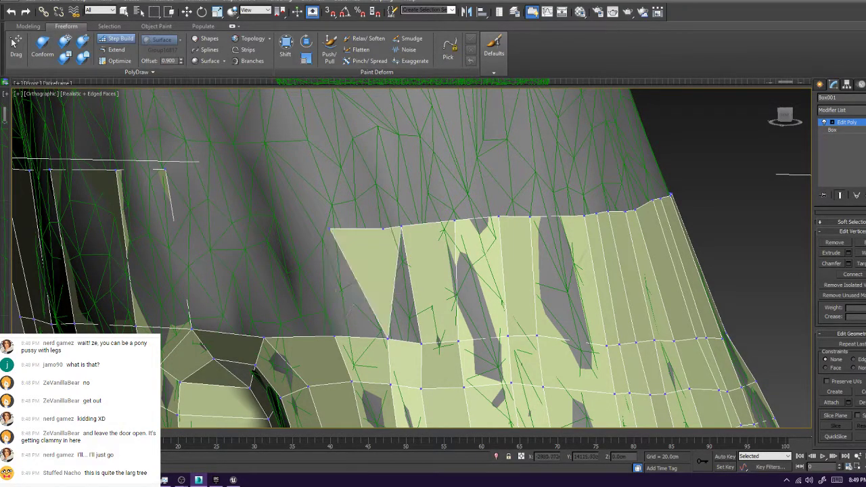
pyautogui.hotkey('ctrl', 'z')
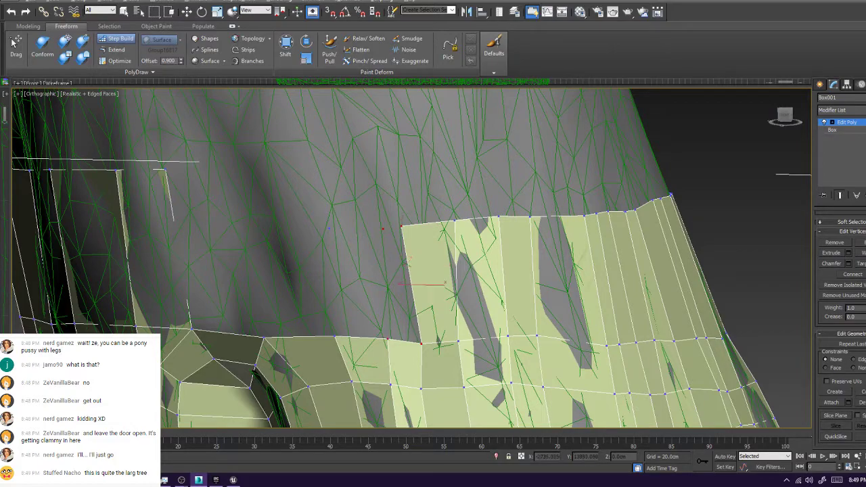
pyautogui.keyDown('shift'); pyautogui.click(398, 285); pyautogui.keyUp('shift')
pyautogui.keyDown('shift'); pyautogui.moveTo(388, 338); pyautogui.dragTo(334, 337); pyautogui.keyUp('shift')
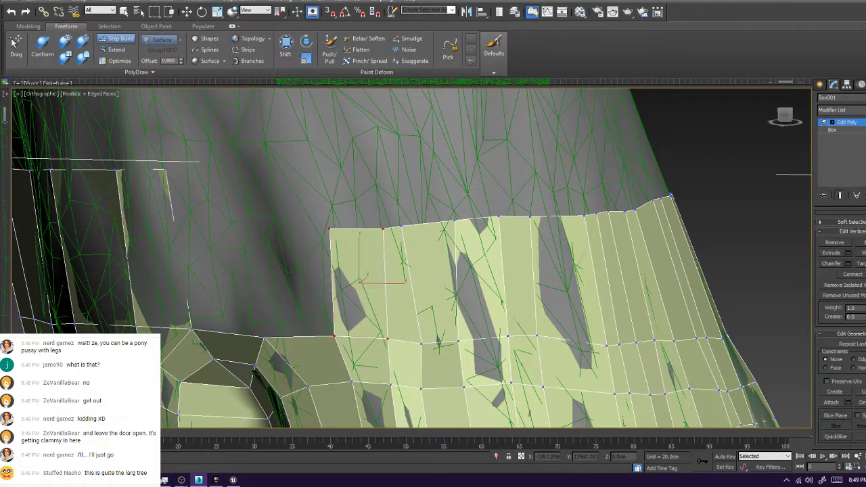
pyautogui.keyDown('alt'); pyautogui.moveTo(334, 337); pyautogui.dragTo(386, 338, button='middle'); pyautogui.keyUp('alt')
pyautogui.keyDown('shift'); pyautogui.click(452, 293); pyautogui.keyUp('shift')
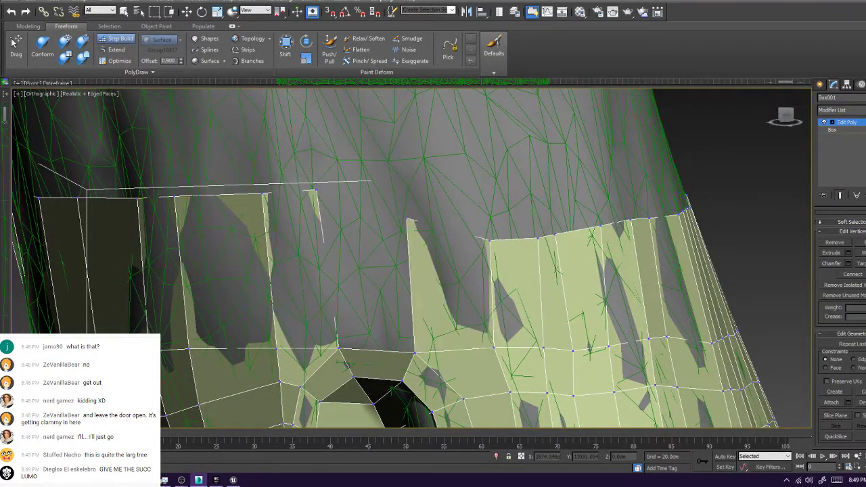
pyautogui.keyDown('shift'); pyautogui.click(369, 279); pyautogui.keyUp('shift')
# Raise the low top-edge vertices above the knot hole along the sculpt to even out the tall row's upper edge
pyautogui.keyDown('ctrl'); pyautogui.keyDown('alt'); pyautogui.keyDown('shift'); pyautogui.moveTo(407, 219); pyautogui.dragTo(403, 193); pyautogui.keyUp('shift'); pyautogui.keyUp('alt'); pyautogui.keyUp('ctrl')
pyautogui.keyDown('ctrl'); pyautogui.keyDown('alt'); pyautogui.keyDown('shift'); pyautogui.moveTo(490, 241); pyautogui.dragTo(478, 194); pyautogui.keyUp('shift'); pyautogui.keyUp('alt'); pyautogui.keyUp('ctrl')
pyautogui.keyDown('ctrl'); pyautogui.keyDown('alt'); pyautogui.keyDown('shift'); pyautogui.moveTo(538, 239); pyautogui.dragTo(527, 196); pyautogui.keyUp('shift'); pyautogui.keyUp('alt'); pyautogui.keyUp('ctrl')
pyautogui.keyDown('alt'); pyautogui.moveTo(526, 196); pyautogui.dragTo(450, 179, button='middle'); pyautogui.keyUp('alt')
pyautogui.keyDown('ctrl'); pyautogui.keyDown('alt'); pyautogui.keyDown('shift'); pyautogui.moveTo(332, 214); pyautogui.dragTo(336, 178); pyautogui.keyUp('shift'); pyautogui.keyUp('alt'); pyautogui.keyUp('ctrl')
pyautogui.keyDown('ctrl'); pyautogui.keyDown('alt'); pyautogui.keyDown('shift'); pyautogui.moveTo(387, 210); pyautogui.dragTo(388, 190); pyautogui.keyUp('shift'); pyautogui.keyUp('alt'); pyautogui.keyUp('ctrl')
pyautogui.moveTo(435, 208); pyautogui.dragTo(473, 194)
# Extend the open top edge loop upward by four rows of quads toward the branches with Extend
pyautogui.scroll(-4, 470, 200)
pyautogui.keyDown('alt'); pyautogui.moveTo(471, 200); pyautogui.dragTo(383, 204, button='middle'); pyautogui.keyUp('alt')
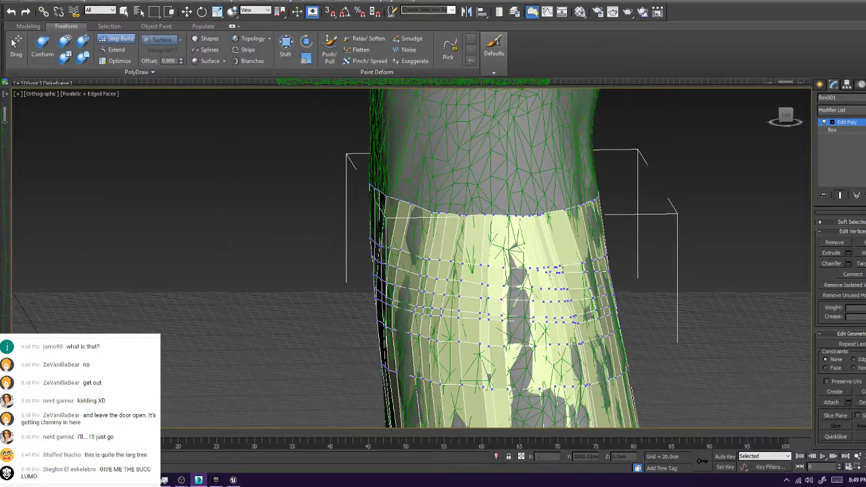
pyautogui.click(115, 50)
pyautogui.keyDown('alt'); pyautogui.moveTo(423, 163); pyautogui.dragTo(550, 190, button='middle'); pyautogui.keyUp('alt')
pyautogui.keyDown('ctrl'); pyautogui.keyDown('shift'); pyautogui.moveTo(445, 264); pyautogui.dragTo(440, 223); pyautogui.keyUp('shift'); pyautogui.keyUp('ctrl')
pyautogui.keyDown('alt'); pyautogui.moveTo(440, 223); pyautogui.dragTo(318, 189, button='middle'); pyautogui.keyUp('alt')
pyautogui.keyDown('alt'); pyautogui.moveTo(596, 166); pyautogui.dragTo(633, 157, button='middle'); pyautogui.keyUp('alt')
pyautogui.keyDown('ctrl'); pyautogui.keyDown('shift'); pyautogui.moveTo(476, 213); pyautogui.dragTo(478, 180); pyautogui.keyUp('shift'); pyautogui.keyUp('ctrl')
pyautogui.keyDown('alt'); pyautogui.moveTo(478, 179); pyautogui.dragTo(433, 163, button='middle'); pyautogui.keyUp('alt')
pyautogui.keyDown('alt'); pyautogui.moveTo(666, 157); pyautogui.dragTo(674, 177, button='middle'); pyautogui.keyUp('alt')
pyautogui.keyDown('ctrl'); pyautogui.keyDown('shift'); pyautogui.moveTo(428, 193); pyautogui.dragTo(421, 152); pyautogui.keyUp('shift'); pyautogui.keyUp('ctrl')
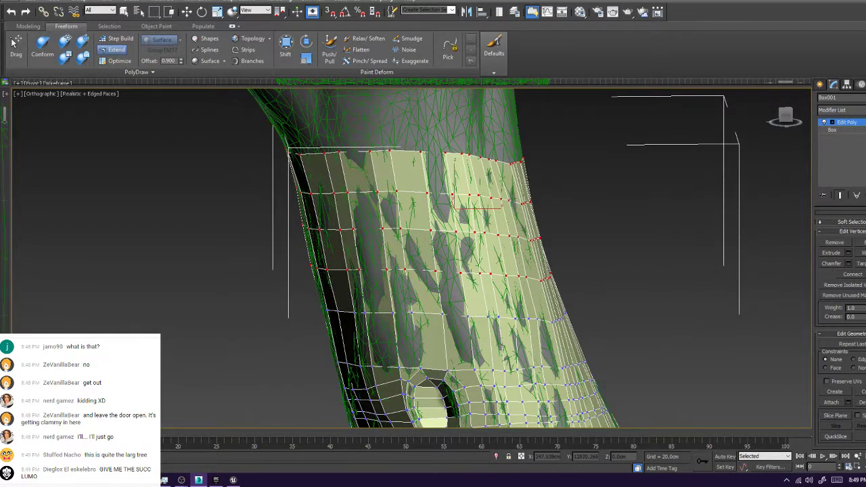
pyautogui.moveTo(421, 153); pyautogui.dragTo(425, 228, button='middle')
pyautogui.keyDown('ctrl'); pyautogui.keyDown('shift'); pyautogui.moveTo(424, 229); pyautogui.dragTo(417, 190); pyautogui.keyUp('shift'); pyautogui.keyUp('ctrl')
pyautogui.keyDown('alt'); pyautogui.moveTo(417, 190); pyautogui.dragTo(480, 205, button='middle'); pyautogui.keyUp('alt')
# Examine the trunk's crown and branch junctions above the new rows from several sides
pyautogui.scroll(-5, 327, 202)
pyautogui.keyDown('alt'); pyautogui.moveTo(338, 358); pyautogui.dragTo(412, 364, button='middle'); pyautogui.keyUp('alt')
pyautogui.scroll(-5, 412, 364)
pyautogui.scroll(5, 412, 364)
pyautogui.moveTo(333, 304); pyautogui.dragTo(440, 274, button='middle')
pyautogui.scroll(-5, 312, 259)
pyautogui.scroll(5, 390, 278)
pyautogui.scroll(4, 379, 271)
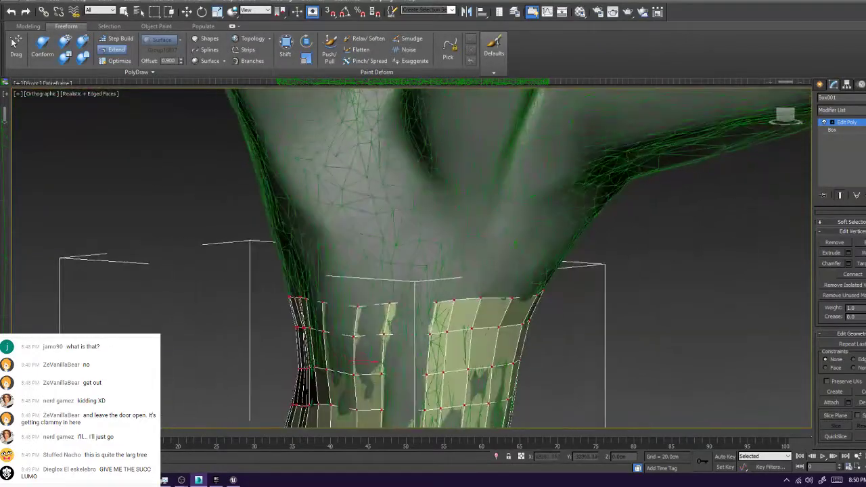
pyautogui.keyDown('alt'); pyautogui.moveTo(473, 270); pyautogui.dragTo(270, 272, button='middle'); pyautogui.keyUp('alt')
pyautogui.scroll(-6, 291, 301)
pyautogui.keyDown('alt'); pyautogui.moveTo(292, 302); pyautogui.dragTo(447, 274, button='middle'); pyautogui.keyUp('alt')
pyautogui.scroll(-2, 420, 274)
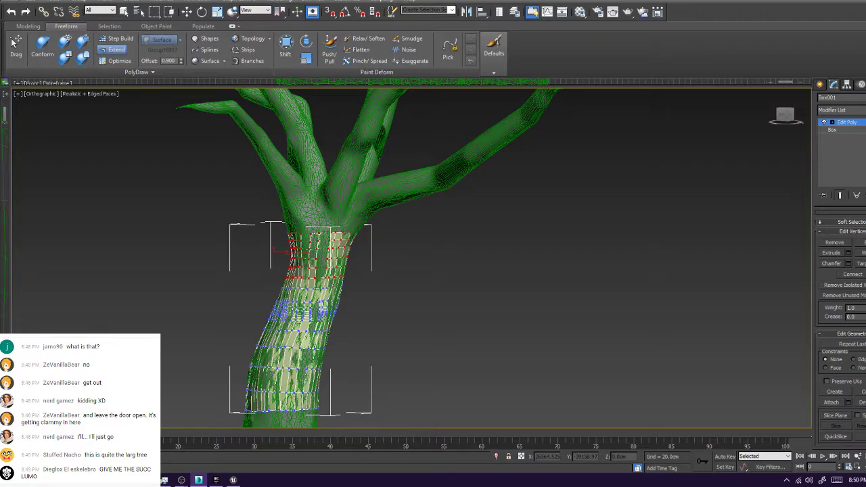
# Start a new row below the mesh's bottom edge with two Step Build quads on the sculpt surface
pyautogui.moveTo(307, 407); pyautogui.dragTo(375, 228, button='middle')
pyautogui.scroll(4, 309, 325)
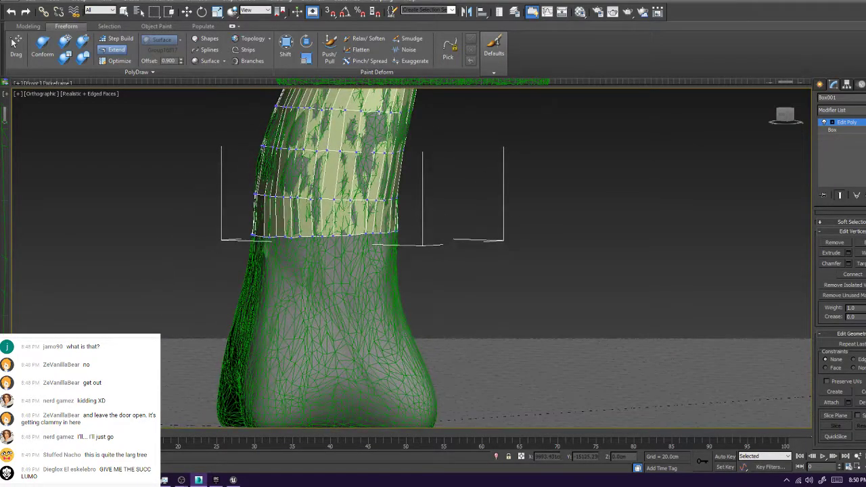
pyautogui.scroll(4, 317, 246)
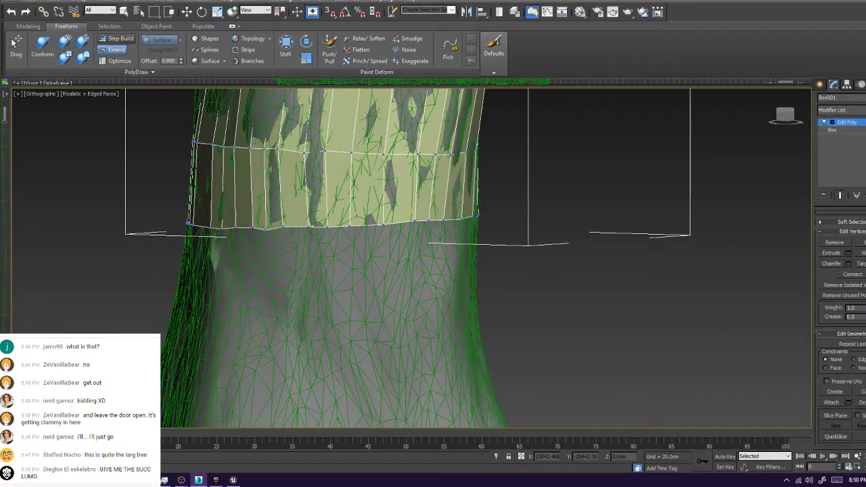
pyautogui.click(117, 38)
pyautogui.scroll(4, 322, 282)
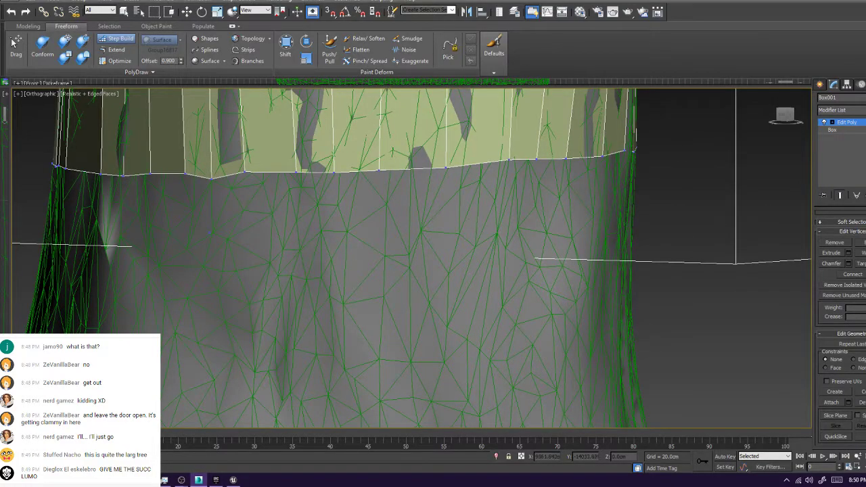
pyautogui.click(303, 222)
pyautogui.keyDown('shift'); pyautogui.moveTo(274, 199); pyautogui.dragTo(232, 203); pyautogui.keyUp('shift')
pyautogui.keyDown('shift'); pyautogui.click(195, 196); pyautogui.keyUp('shift')
pyautogui.hotkey('ctrl', 'z')
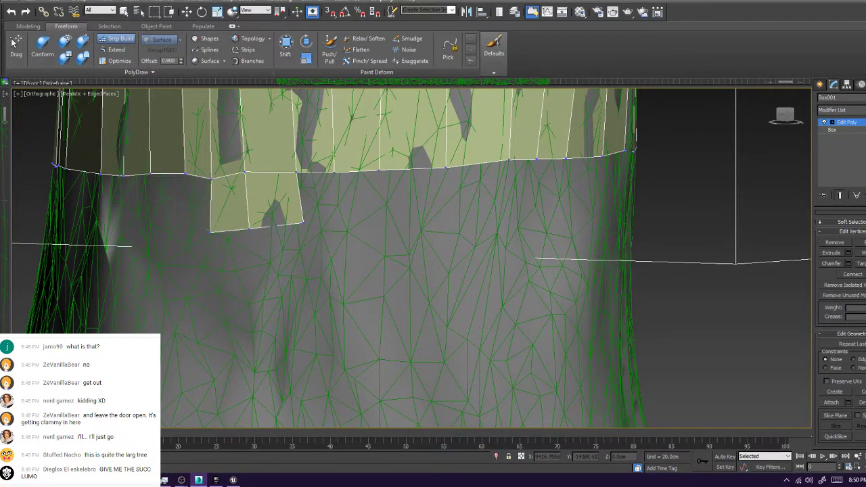
# Add four quads to the bottom row with Step Build, placing new lower vertices on the sculpt
pyautogui.click(341, 218)
pyautogui.keyDown('shift'); pyautogui.click(319, 196); pyautogui.keyUp('shift')
pyautogui.click(382, 214)
pyautogui.keyDown('shift'); pyautogui.click(360, 194); pyautogui.keyUp('shift')
pyautogui.click(448, 215)
pyautogui.keyDown('shift'); pyautogui.click(414, 192); pyautogui.keyUp('shift')
pyautogui.keyDown('alt'); pyautogui.moveTo(414, 197); pyautogui.dragTo(331, 199, button='middle'); pyautogui.keyUp('alt')
pyautogui.keyDown('shift'); pyautogui.click(365, 195); pyautogui.keyUp('shift')
# Continue the bottom row around the trunk with four more quads
pyautogui.click(424, 222)
pyautogui.click(460, 221)
pyautogui.keyDown('shift'); pyautogui.click(407, 196); pyautogui.keyUp('shift')
pyautogui.keyDown('shift'); pyautogui.click(441, 195); pyautogui.keyUp('shift')
pyautogui.keyDown('shift'); pyautogui.click(490, 193); pyautogui.keyUp('shift')
pyautogui.keyDown('alt'); pyautogui.moveTo(490, 193); pyautogui.dragTo(393, 196, button='middle'); pyautogui.keyUp('alt')
pyautogui.keyDown('shift'); pyautogui.click(453, 192); pyautogui.keyUp('shift')
# Shift the row's last lower vertex sideways and fill four quads around the trunk's shaded side
pyautogui.keyDown('ctrl'); pyautogui.keyDown('alt'); pyautogui.keyDown('shift'); pyautogui.moveTo(484, 225); pyautogui.dragTo(530, 223); pyautogui.keyUp('shift'); pyautogui.keyUp('alt'); pyautogui.keyUp('ctrl')
pyautogui.click(533, 224)
pyautogui.keyDown('shift'); pyautogui.click(507, 194); pyautogui.keyUp('shift')
pyautogui.click(597, 226)
pyautogui.keyDown('shift'); pyautogui.click(563, 195); pyautogui.keyUp('shift')
pyautogui.keyDown('alt'); pyautogui.moveTo(563, 216); pyautogui.dragTo(521, 218, button='middle'); pyautogui.keyUp('alt')
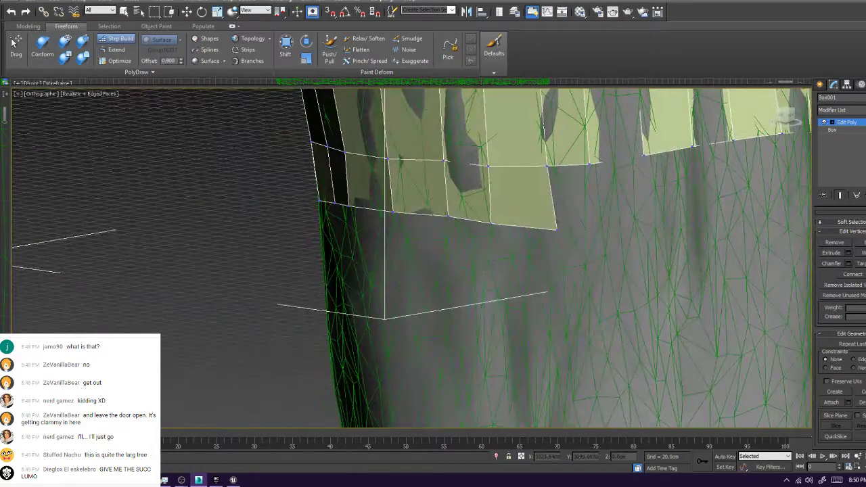
pyautogui.keyDown('shift'); pyautogui.click(571, 197); pyautogui.keyUp('shift')
pyautogui.keyDown('shift'); pyautogui.click(616, 193); pyautogui.keyUp('shift')
# Place two new lower vertices and fill the next two quads of the bottom row
pyautogui.moveTo(616, 203); pyautogui.dragTo(474, 271, button='middle')
pyautogui.click(556, 287)
pyautogui.keyDown('shift'); pyautogui.click(531, 259); pyautogui.keyUp('shift')
pyautogui.hotkey('ctrl', 'z')
pyautogui.hotkey('ctrl', 'z')
pyautogui.keyDown('shift'); pyautogui.click(529, 257); pyautogui.keyUp('shift')
pyautogui.click(604, 284)
pyautogui.keyDown('shift'); pyautogui.click(577, 253); pyautogui.keyUp('shift')
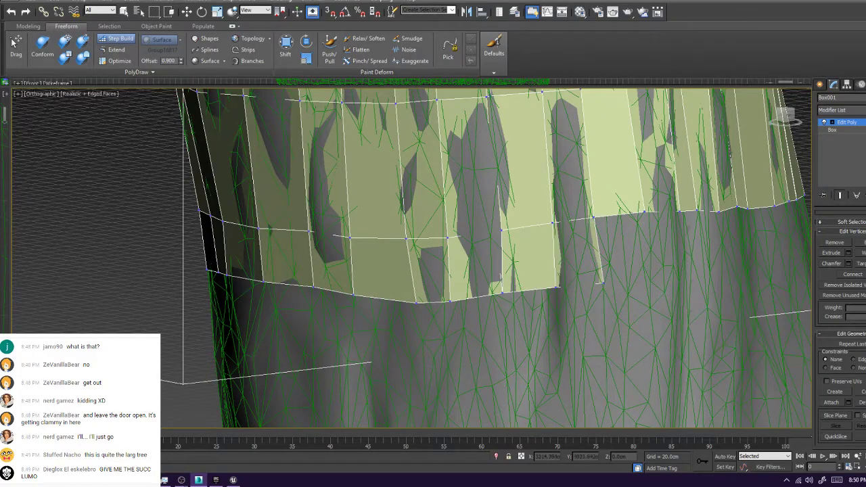
# Fill four more bottom-row quads, ending with two narrow ones
pyautogui.keyDown('alt'); pyautogui.moveTo(576, 253); pyautogui.dragTo(531, 251, button='middle'); pyautogui.keyUp('alt')
pyautogui.click(568, 276)
pyautogui.keyDown('shift'); pyautogui.click(540, 248); pyautogui.keyUp('shift')
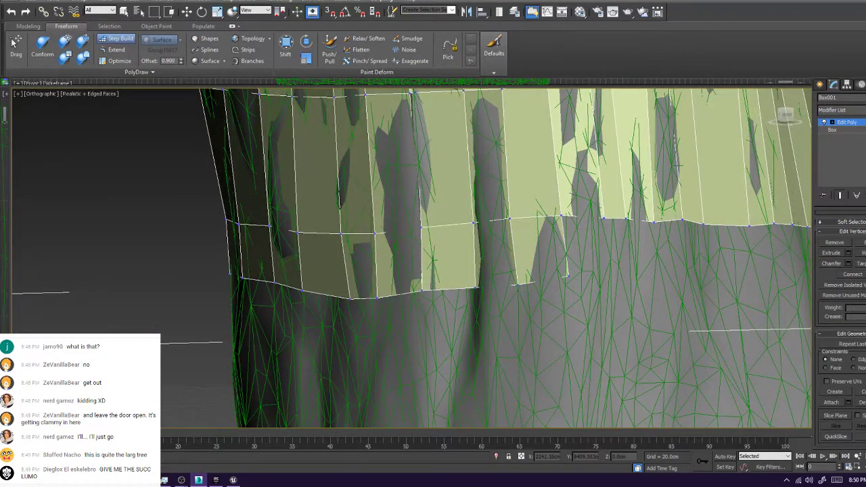
pyautogui.click(608, 276)
pyautogui.keyDown('shift'); pyautogui.click(585, 247); pyautogui.keyUp('shift')
pyautogui.click(630, 274)
pyautogui.keyDown('shift'); pyautogui.click(618, 248); pyautogui.keyUp('shift')
pyautogui.keyDown('shift'); pyautogui.click(641, 247); pyautogui.keyUp('shift')
# Fill three further bottom-row quads and nudge their last two lower vertices into line with the columns above
pyautogui.keyDown('alt'); pyautogui.moveTo(643, 249); pyautogui.dragTo(504, 254, button='middle'); pyautogui.keyUp('alt')
pyautogui.click(507, 288)
pyautogui.keyDown('shift'); pyautogui.click(487, 262); pyautogui.keyUp('shift')
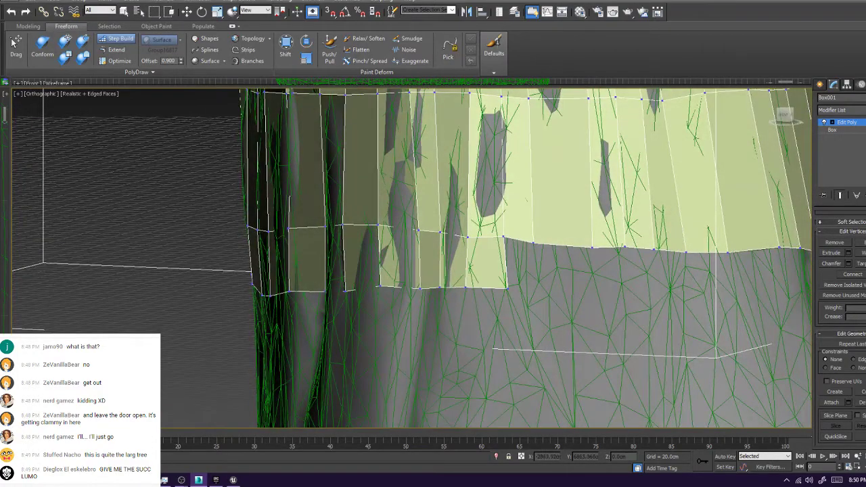
pyautogui.click(541, 289)
pyautogui.keyDown('shift'); pyautogui.click(522, 264); pyautogui.keyUp('shift')
pyautogui.keyDown('shift'); pyautogui.click(585, 268); pyautogui.keyUp('shift')
pyautogui.hotkey('ctrl', 'z')
pyautogui.keyDown('shift'); pyautogui.click(566, 268); pyautogui.keyUp('shift')
pyautogui.keyDown('ctrl'); pyautogui.keyDown('alt'); pyautogui.keyDown('shift'); pyautogui.moveTo(541, 289); pyautogui.dragTo(534, 289); pyautogui.keyUp('shift'); pyautogui.keyUp('alt'); pyautogui.keyUp('ctrl')
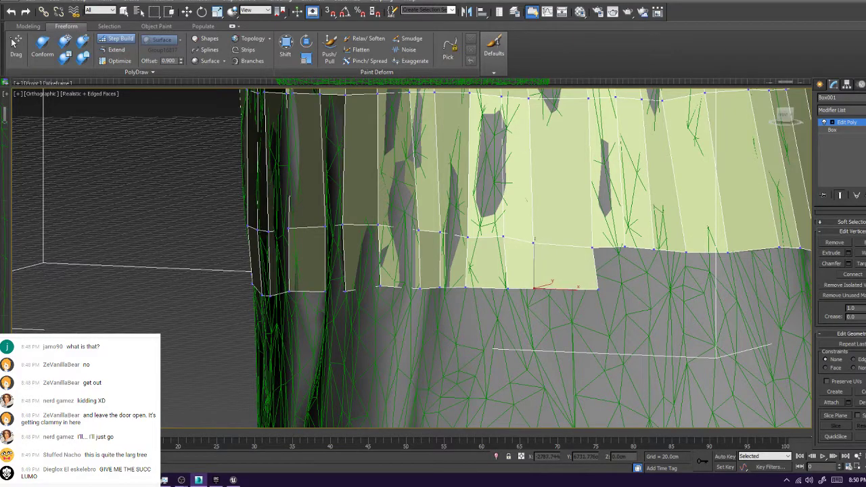
pyautogui.keyDown('ctrl'); pyautogui.keyDown('alt'); pyautogui.keyDown('shift'); pyautogui.moveTo(597, 289); pyautogui.dragTo(593, 289); pyautogui.keyUp('shift'); pyautogui.keyUp('alt'); pyautogui.keyUp('ctrl')
# Add three quads to the open end of the bottom row, placing two new lower vertices
pyautogui.keyDown('alt'); pyautogui.moveTo(594, 288); pyautogui.dragTo(533, 282, button='middle'); pyautogui.keyUp('alt')
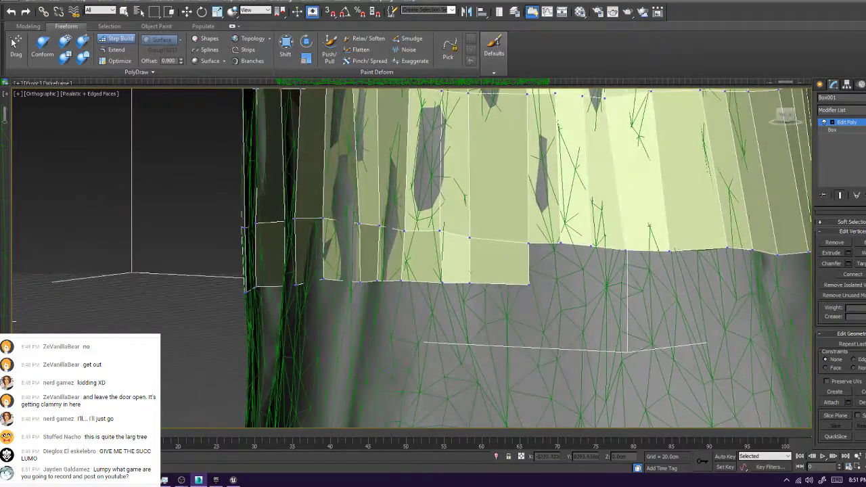
pyautogui.click(561, 286)
pyautogui.keyDown('shift'); pyautogui.click(545, 265); pyautogui.keyUp('shift')
pyautogui.keyDown('shift'); pyautogui.click(579, 266); pyautogui.keyUp('shift')
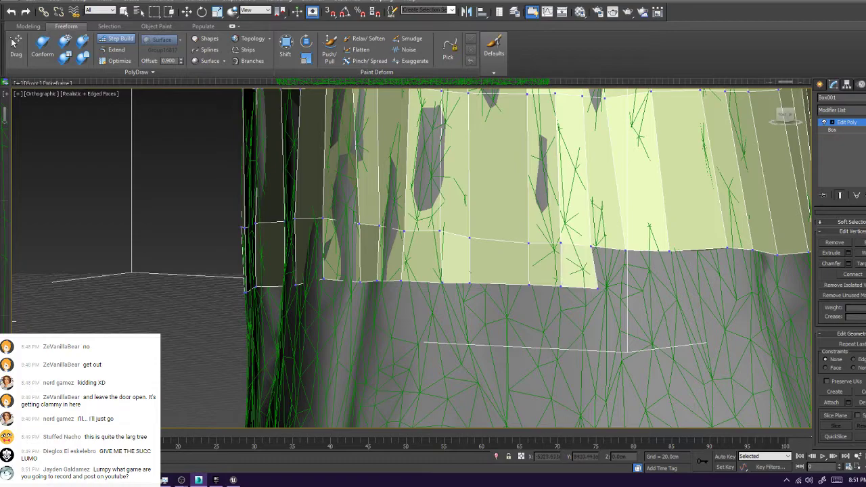
pyautogui.click(628, 291)
pyautogui.keyDown('shift'); pyautogui.click(611, 269); pyautogui.keyUp('shift')
# Try to build the next bottom-row quads from the row's open end across the trunk's front
pyautogui.keyDown('alt'); pyautogui.moveTo(611, 271); pyautogui.dragTo(535, 275, button='middle'); pyautogui.keyUp('alt')
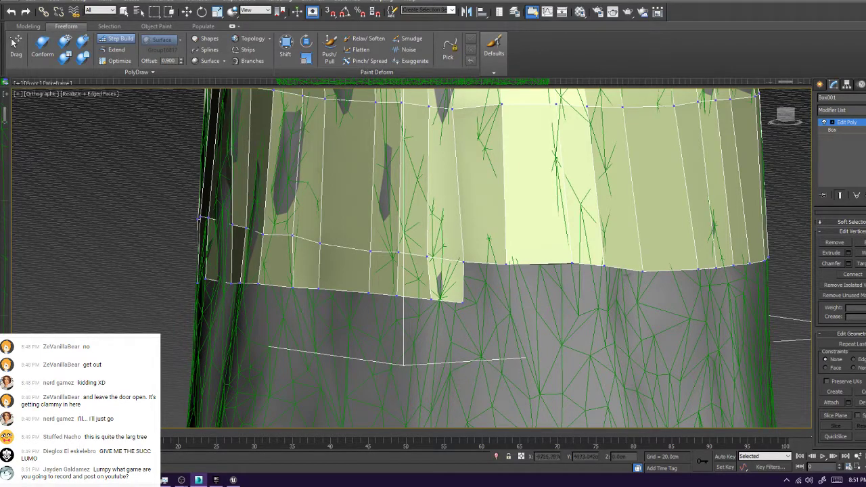
pyautogui.moveTo(506, 264)
pyautogui.keyDown('shift'); pyautogui.mouseDown()
pyautogui.moveTo(506, 303)
pyautogui.moveTo(464, 263)
pyautogui.moveTo(464, 301)
pyautogui.mouseUp(); pyautogui.keyUp('shift')
pyautogui.keyDown('alt'); pyautogui.moveTo(467, 298); pyautogui.dragTo(423, 287, button='middle'); pyautogui.keyUp('alt')
pyautogui.hotkey('ctrl', 'z')
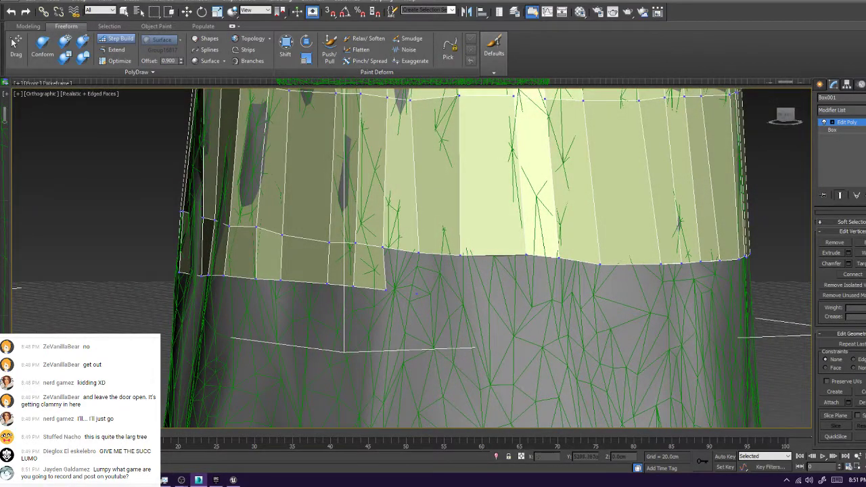
pyautogui.hotkey('ctrl', 'y')
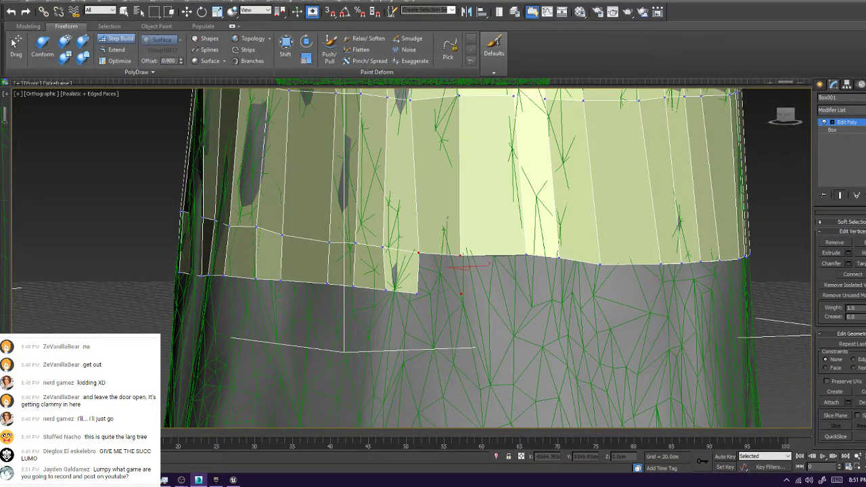
pyautogui.keyDown('alt'); pyautogui.moveTo(440, 274); pyautogui.dragTo(501, 297, button='middle'); pyautogui.keyUp('alt')
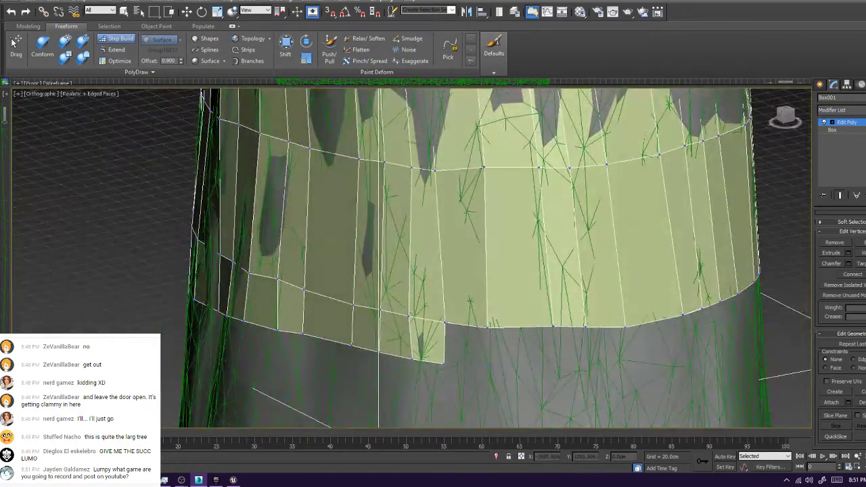
pyautogui.keyDown('alt'); pyautogui.moveTo(467, 347); pyautogui.dragTo(433, 318, button='middle'); pyautogui.keyUp('alt')
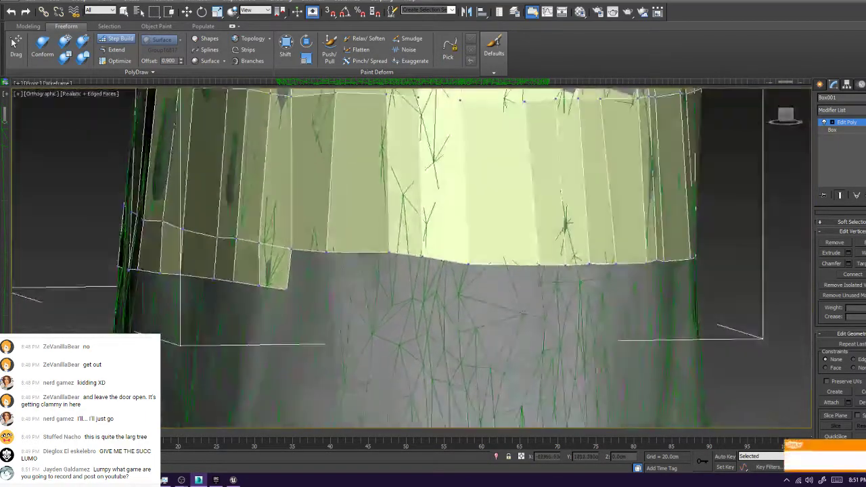
pyautogui.hotkey('ctrl', 'z')
pyautogui.moveTo(473, 364); pyautogui.dragTo(494, 318, button='middle')
pyautogui.keyDown('alt'); pyautogui.moveTo(407, 244); pyautogui.dragTo(427, 210, button='middle'); pyautogui.keyUp('alt')
pyautogui.keyDown('shift'); pyautogui.click(388, 117); pyautogui.keyUp('shift')
pyautogui.moveTo(399, 122); pyautogui.dragTo(401, 160, button='middle')
pyautogui.keyDown('shift'); pyautogui.click(425, 154); pyautogui.keyUp('shift')
# Isolate the retopology mesh from the sculpt and delete the stray sliver polygon along its bottom edge
pyautogui.press('w')
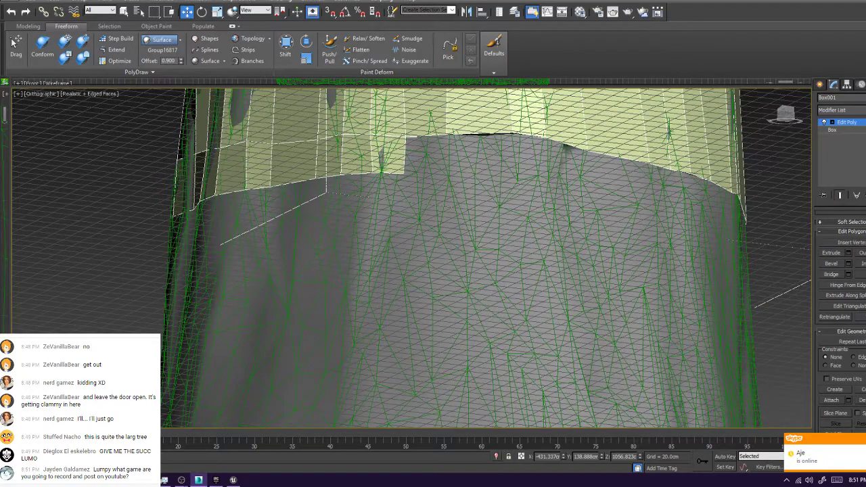
pyautogui.hotkey('alt', 'q')
pyautogui.press('space')
pyautogui.keyDown('alt'); pyautogui.moveTo(413, 237); pyautogui.dragTo(420, 118, button='middle'); pyautogui.keyUp('alt')
pyautogui.scroll(-4, 412, 237)
pyautogui.keyDown('alt'); pyautogui.moveTo(419, 270); pyautogui.dragTo(407, 152, button='middle'); pyautogui.keyUp('alt')
pyautogui.moveTo(406, 152); pyautogui.dragTo(484, 291, button='middle')
pyautogui.scroll(3, 354, 228)
pyautogui.keyDown('alt'); pyautogui.moveTo(354, 228); pyautogui.dragTo(359, 203, button='middle'); pyautogui.keyUp('alt')
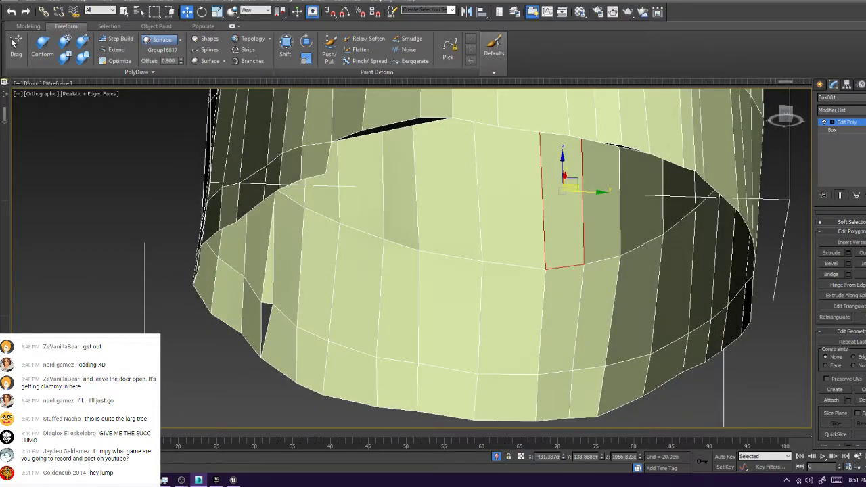
pyautogui.click(404, 125)
pyautogui.press('Delete')
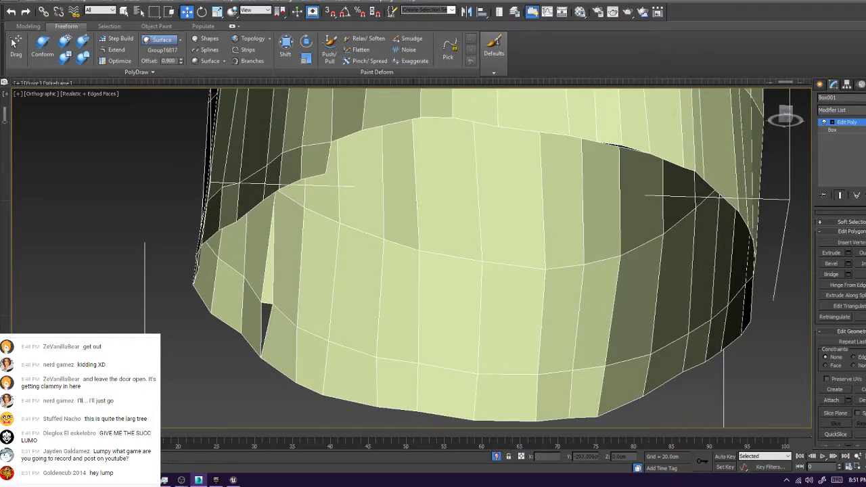
# Fill the narrow triangular gap in the bottom row by picking its corner vertices with Step Build
pyautogui.keyDown('alt'); pyautogui.moveTo(393, 127); pyautogui.dragTo(542, 149, button='middle'); pyautogui.keyUp('alt')
pyautogui.moveTo(588, 373); pyautogui.dragTo(513, 313, button='middle')
pyautogui.scroll(2, 520, 320)
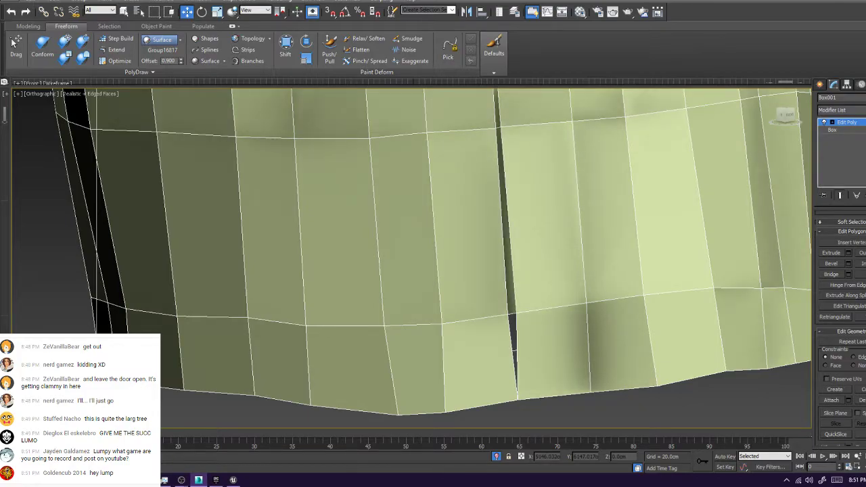
pyautogui.moveTo(421, 203)
pyautogui.mouseDown(button='middle')
pyautogui.moveTo(405, 310)
pyautogui.moveTo(399, 271)
pyautogui.moveTo(413, 228)
pyautogui.mouseUp(button='middle')
pyautogui.click(117, 39)
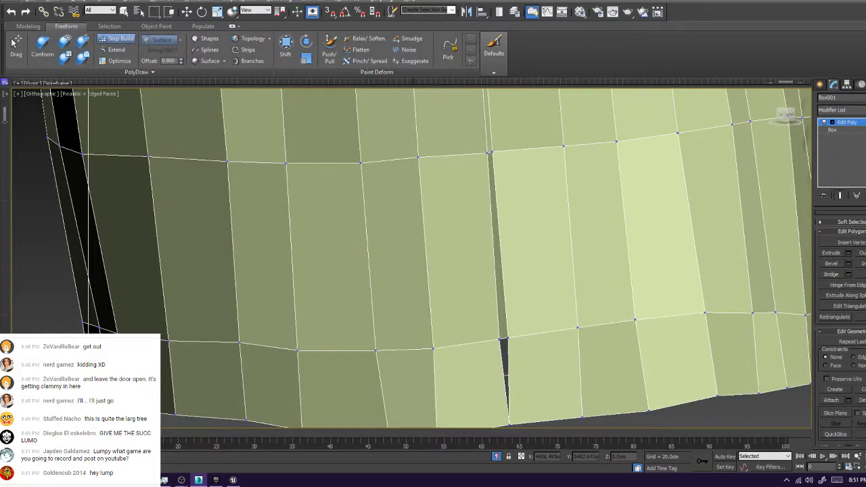
pyautogui.press('1')
pyautogui.click(499, 340)
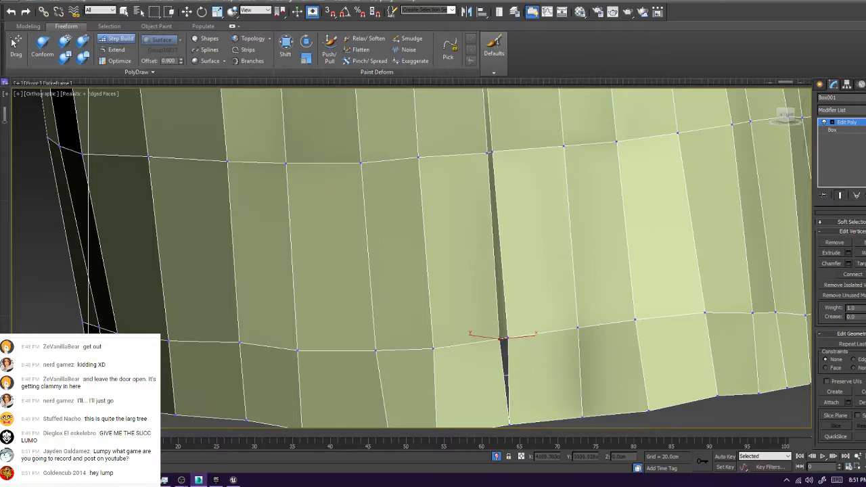
pyautogui.keyDown('alt'); pyautogui.keyDown('shift'); pyautogui.click(509, 425); pyautogui.keyUp('shift'); pyautogui.keyUp('alt')
pyautogui.keyDown('alt'); pyautogui.keyDown('shift'); pyautogui.click(508, 338); pyautogui.keyUp('shift'); pyautogui.keyUp('alt')
pyautogui.keyDown('shift'); pyautogui.click(506, 365); pyautogui.keyUp('shift')
# Fill the tall narrow slit directly above the triangular gap by picking its corner vertices
pyautogui.keyDown('alt'); pyautogui.moveTo(506, 365); pyautogui.dragTo(482, 354, button='middle'); pyautogui.keyUp('alt')
pyautogui.keyDown('alt'); pyautogui.keyDown('shift'); pyautogui.click(471, 316); pyautogui.keyUp('shift'); pyautogui.keyUp('alt')
pyautogui.keyDown('alt'); pyautogui.keyDown('shift'); pyautogui.click(455, 130); pyautogui.keyUp('shift'); pyautogui.keyUp('alt')
pyautogui.click(501, 270)
pyautogui.keyDown('alt'); pyautogui.moveTo(474, 271); pyautogui.dragTo(609, 267, button='middle'); pyautogui.keyUp('alt')
# Adjust the end vertex of the isolated mesh's bottom row and fill three more quads with Step Build
pyautogui.scroll(-4, 498, 277)
pyautogui.keyDown('alt'); pyautogui.moveTo(406, 271); pyautogui.dragTo(562, 271, button='middle'); pyautogui.keyUp('alt')
pyautogui.moveTo(339, 271); pyautogui.dragTo(569, 242, button='middle')
pyautogui.keyDown('alt'); pyautogui.moveTo(636, 260); pyautogui.dragTo(626, 261, button='middle'); pyautogui.keyUp('alt')
pyautogui.keyDown('ctrl'); pyautogui.keyDown('alt'); pyautogui.keyDown('shift'); pyautogui.moveTo(590, 349); pyautogui.dragTo(603, 349); pyautogui.keyUp('shift'); pyautogui.keyUp('alt'); pyautogui.keyUp('ctrl')
pyautogui.click(570, 346)
pyautogui.keyDown('shift'); pyautogui.click(585, 324); pyautogui.keyUp('shift')
pyautogui.keyDown('alt'); pyautogui.moveTo(584, 324); pyautogui.dragTo(619, 321, button='middle'); pyautogui.keyUp('alt')
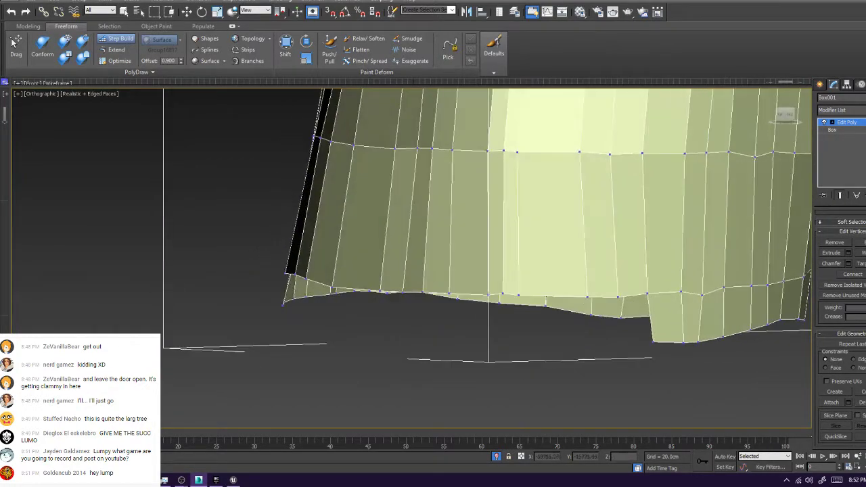
pyautogui.keyDown('shift'); pyautogui.click(635, 319); pyautogui.keyUp('shift')
pyautogui.keyDown('shift'); pyautogui.click(604, 319); pyautogui.keyUp('shift')
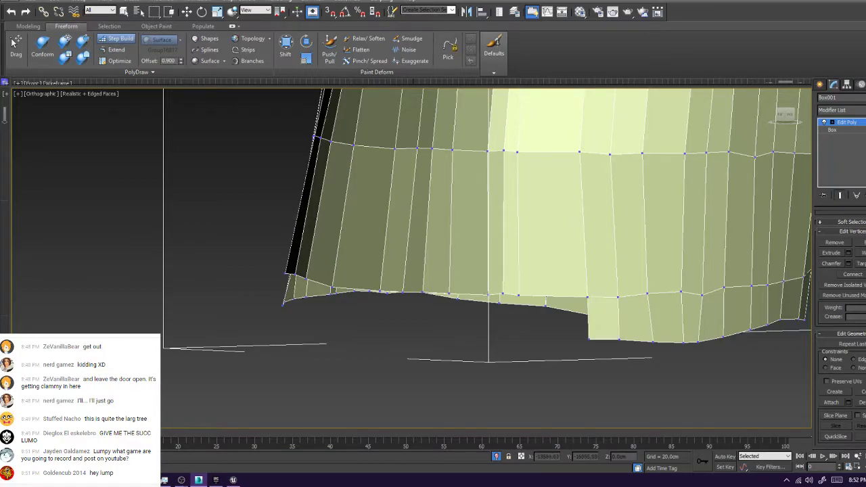
# Build the wide quad at the open end of the isolated mesh's bottom row with Step Build
pyautogui.click(522, 342)
pyautogui.keyDown('shift'); pyautogui.click(547, 320); pyautogui.keyUp('shift')
pyautogui.hotkey('ctrl', 'z')
pyautogui.keyDown('shift'); pyautogui.click(523, 315); pyautogui.keyUp('shift')
pyautogui.hotkey('ctrl', 'z')
pyautogui.keyDown('shift'); pyautogui.click(535, 318); pyautogui.keyUp('shift')
pyautogui.hotkey('ctrl', 'z')
pyautogui.keyDown('shift'); pyautogui.click(554, 318); pyautogui.keyUp('shift')
# Add two narrow quads beside the wide quad to continue the isolated mesh's bottom row
pyautogui.click(508, 340)
pyautogui.keyDown('shift'); pyautogui.click(514, 318); pyautogui.keyUp('shift')
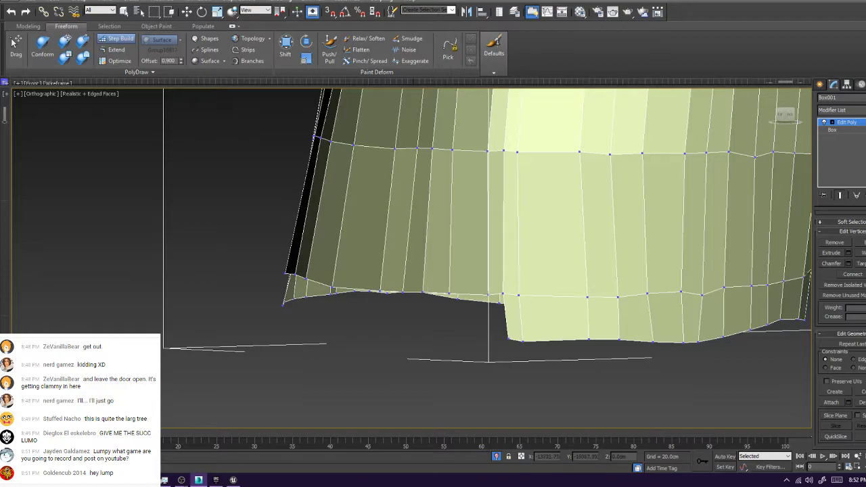
pyautogui.scroll(-1, 525, 322)
pyautogui.keyDown('alt'); pyautogui.moveTo(519, 341); pyautogui.dragTo(613, 314, button='middle'); pyautogui.keyUp('alt')
pyautogui.scroll(2, 612, 314)
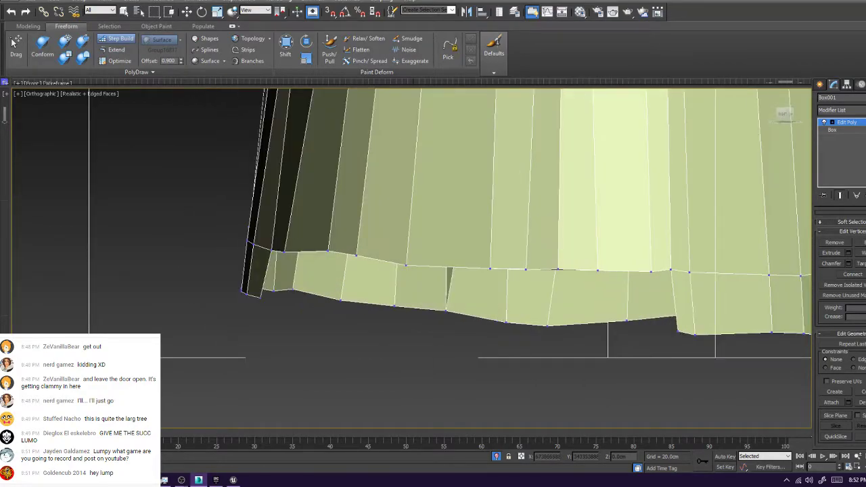
pyautogui.keyDown('shift'); pyautogui.click(664, 303); pyautogui.keyUp('shift')
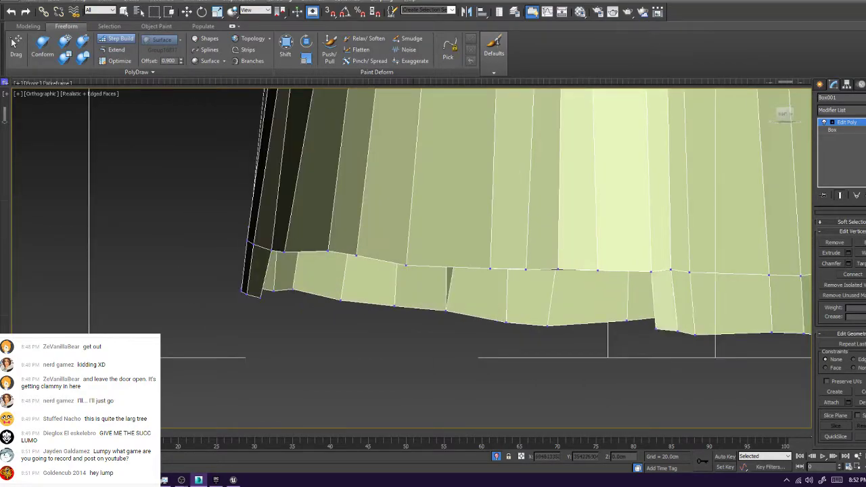
# Try to build the next bottom-row quad on the isolated mesh, check it from below and undo it
pyautogui.keyDown('shift'); pyautogui.click(622, 301); pyautogui.keyUp('shift')
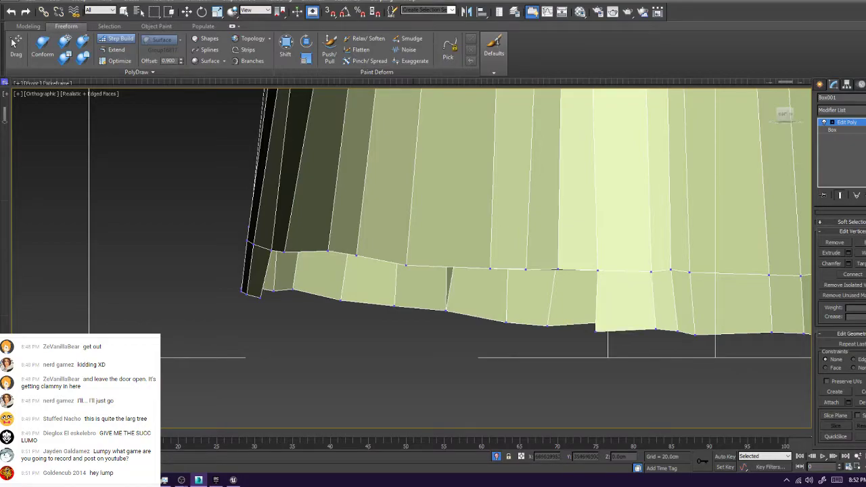
pyautogui.keyDown('alt'); pyautogui.moveTo(595, 312); pyautogui.dragTo(606, 366, button='middle'); pyautogui.keyUp('alt')
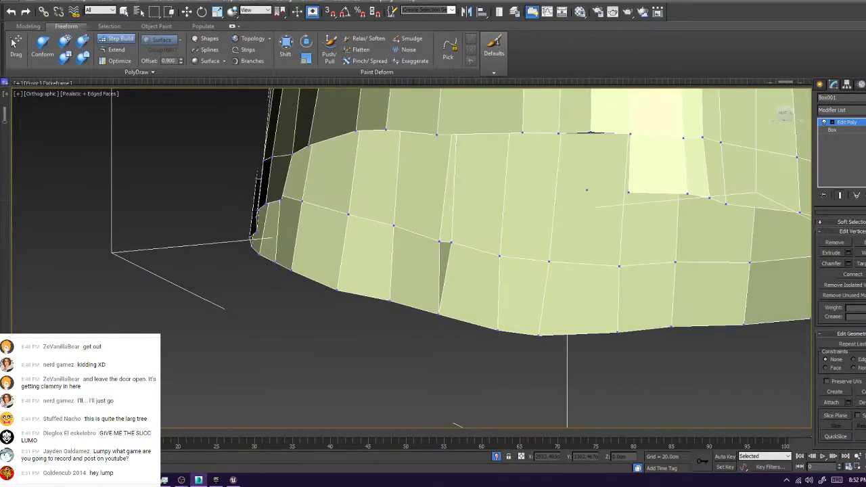
pyautogui.scroll(2, 412, 258)
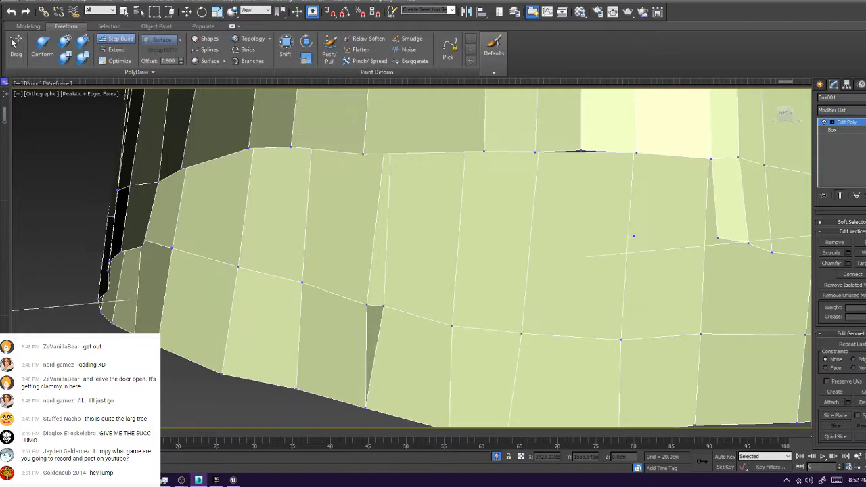
pyautogui.press('4')
pyautogui.press('2')
pyautogui.hotkey('ctrl', 'z')
pyautogui.hotkey('ctrl', 'z')
pyautogui.hotkey('ctrl', 'z')
pyautogui.scroll(-5, 583, 173)
# Bring the sculpt back into view, restart Step Build and add two quads to the bottom row on its surface
pyautogui.hotkey('alt', 'space')
pyautogui.keyDown('alt'); pyautogui.moveTo(582, 173); pyautogui.dragTo(366, 220, button='middle'); pyautogui.keyUp('alt')
pyautogui.hotkey('alt', 'q')
pyautogui.click(118, 38)
pyautogui.click(374, 283)
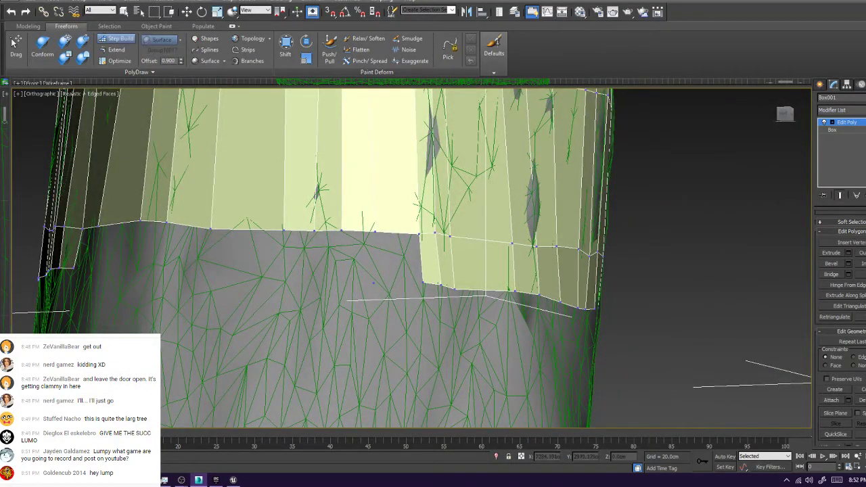
pyautogui.keyDown('shift'); pyautogui.click(398, 258); pyautogui.keyUp('shift')
pyautogui.click(345, 277)
pyautogui.keyDown('shift'); pyautogui.click(360, 257); pyautogui.keyUp('shift')
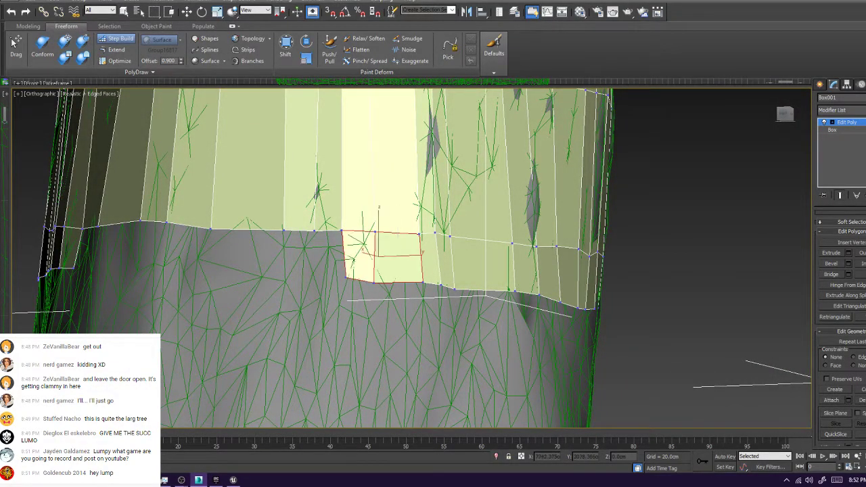
# Fill the remaining gap in the trunk's bottom row with quads until the ring closes
pyautogui.hotkey('ctrl', 'z')
pyautogui.keyDown('shift'); pyautogui.click(299, 252); pyautogui.keyUp('shift')
pyautogui.keyDown('alt'); pyautogui.moveTo(299, 252); pyautogui.dragTo(365, 258, button='middle'); pyautogui.keyUp('alt')
pyautogui.moveTo(365, 257); pyautogui.dragTo(462, 270, button='middle')
pyautogui.click(311, 277)
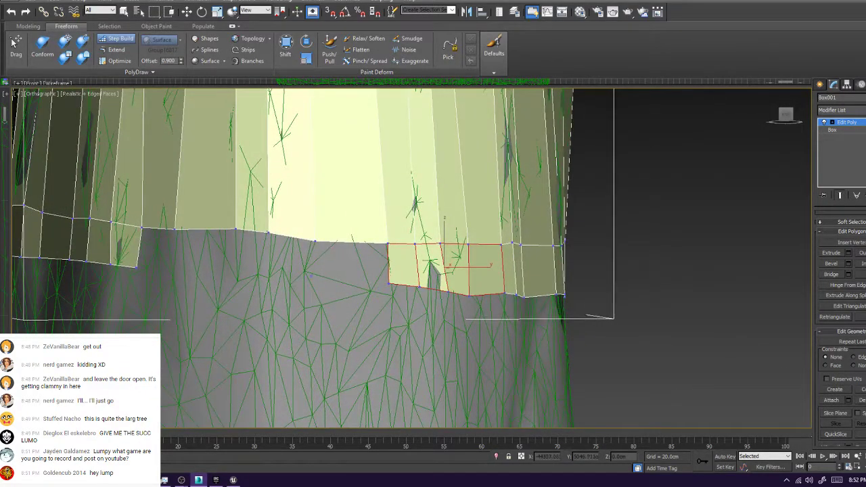
pyautogui.hotkey('ctrl', 'z')
pyautogui.hotkey('ctrl', 'z')
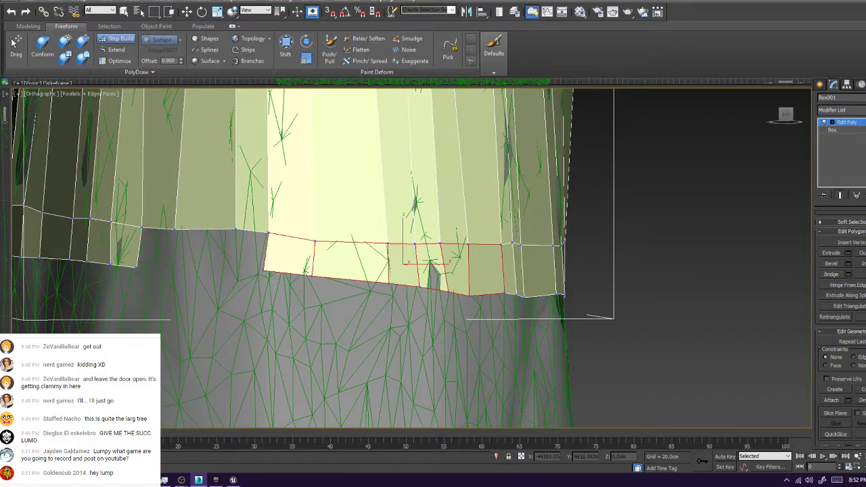
pyautogui.hotkey('ctrl', 'z')
pyautogui.hotkey('ctrl', 'z')
# Examine the trunk mesh's bottom ring from several sides for missing quads
pyautogui.hotkey('shift', 'z')
pyautogui.hotkey('shift', 'z')
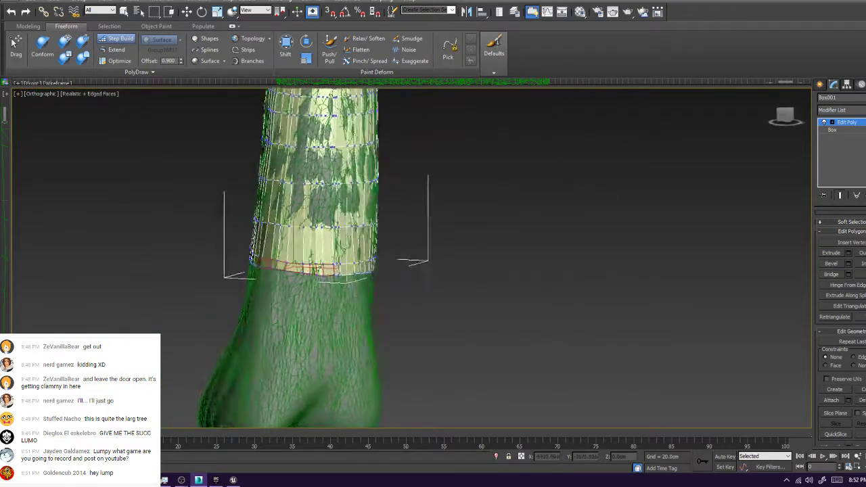
pyautogui.hotkey('shift', 'z')
pyautogui.hotkey('shift', 'z')
pyautogui.hotkey('shift', 'z')
pyautogui.hotkey('shift', 'z')
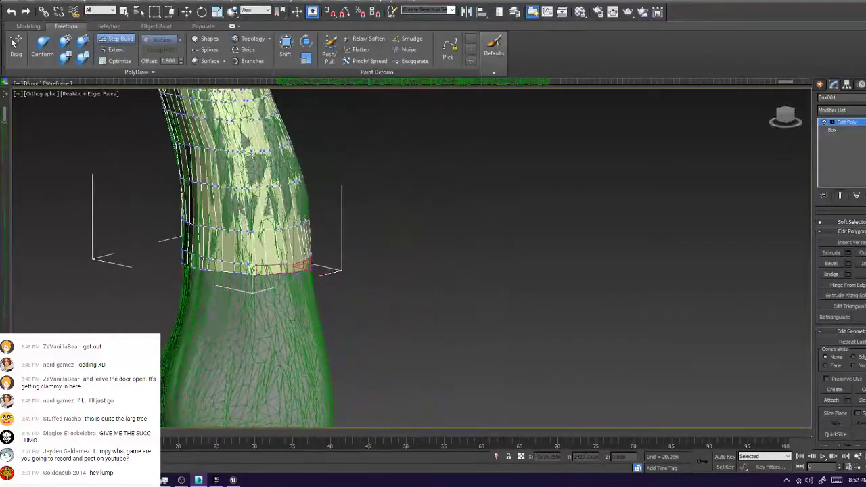
pyautogui.hotkey('shift', 'z')
pyautogui.hotkey('shift', 'z')
pyautogui.hotkey('shift', 'z')
pyautogui.hotkey('shift', 'z')
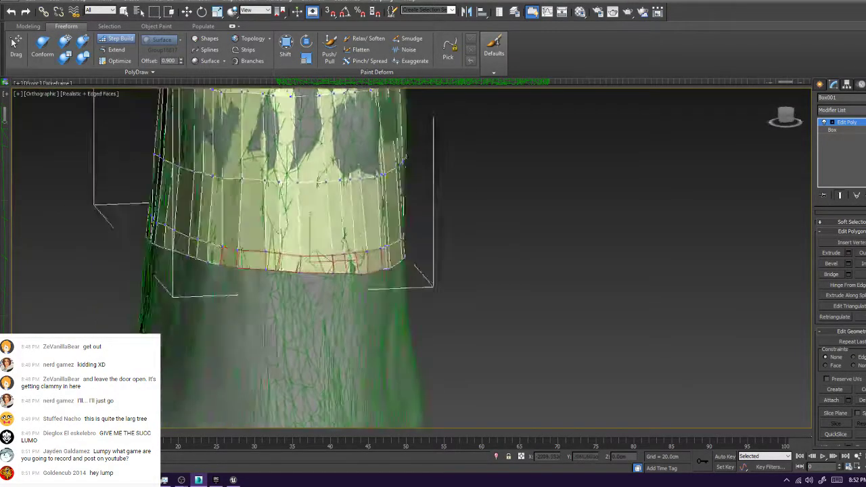
# At vertex level, start a new row below the bottom ring with two narrow quads and adjust the end vertex
pyautogui.keyDown('alt'); pyautogui.moveTo(541, 291); pyautogui.dragTo(444, 289, button='middle'); pyautogui.keyUp('alt')
pyautogui.scroll(2, 443, 289)
pyautogui.press('1')
pyautogui.scroll(2, 359, 280)
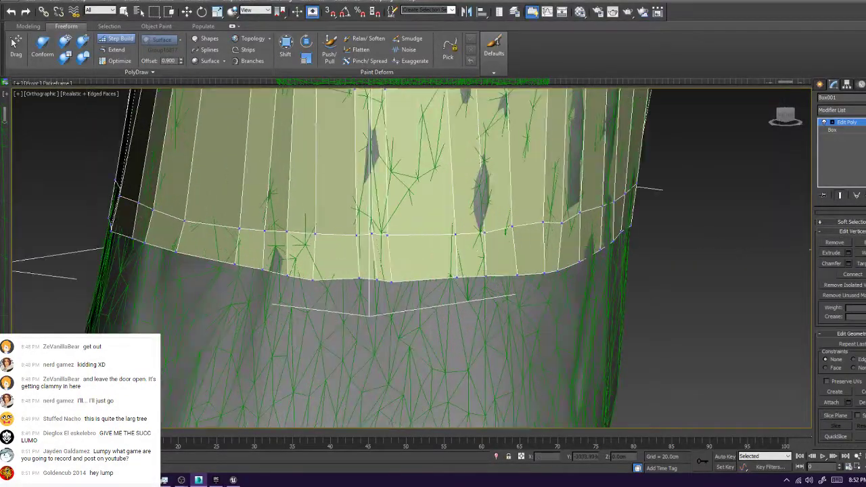
pyautogui.hotkey('shift', 'z')
pyautogui.click(354, 333)
pyautogui.click(381, 332)
pyautogui.click(399, 331)
pyautogui.moveTo(366, 305)
pyautogui.keyDown('shift'); pyautogui.mouseDown()
pyautogui.moveTo(391, 306)
pyautogui.moveTo(405, 332)
pyautogui.mouseUp(); pyautogui.keyUp('shift')
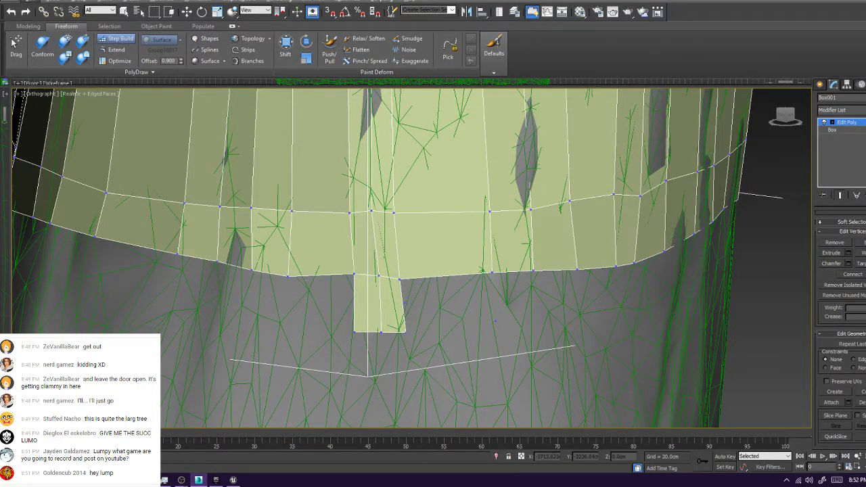
pyautogui.keyDown('ctrl'); pyautogui.keyDown('alt'); pyautogui.keyDown('shift'); pyautogui.moveTo(406, 333); pyautogui.dragTo(397, 326); pyautogui.keyUp('shift'); pyautogui.keyUp('alt'); pyautogui.keyUp('ctrl')
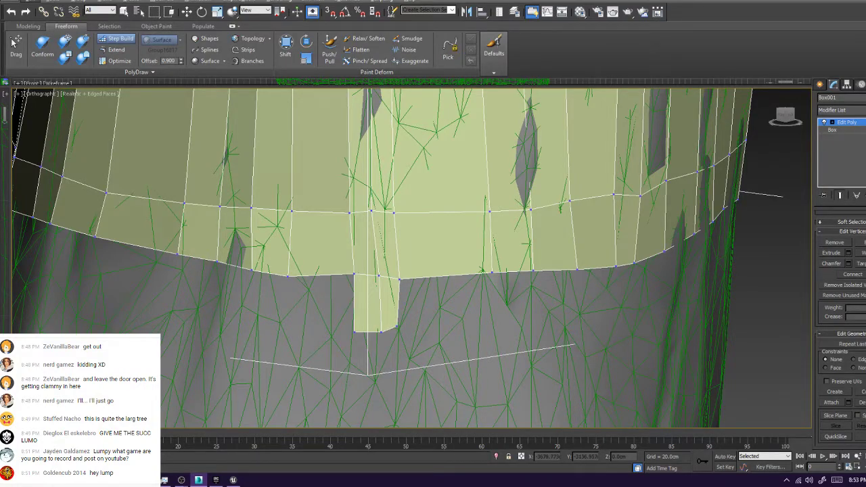
pyautogui.keyDown('ctrl'); pyautogui.keyDown('alt'); pyautogui.keyDown('shift'); pyautogui.moveTo(397, 328); pyautogui.dragTo(406, 333); pyautogui.keyUp('shift'); pyautogui.keyUp('alt'); pyautogui.keyUp('ctrl')
# Extend the new row with five more quads, nudging end vertices into line with the columns above
pyautogui.keyDown('shift'); pyautogui.click(448, 301); pyautogui.keyUp('shift')
pyautogui.keyDown('ctrl'); pyautogui.keyDown('alt'); pyautogui.keyDown('shift'); pyautogui.moveTo(502, 316); pyautogui.dragTo(495, 325); pyautogui.keyUp('shift'); pyautogui.keyUp('alt'); pyautogui.keyUp('ctrl')
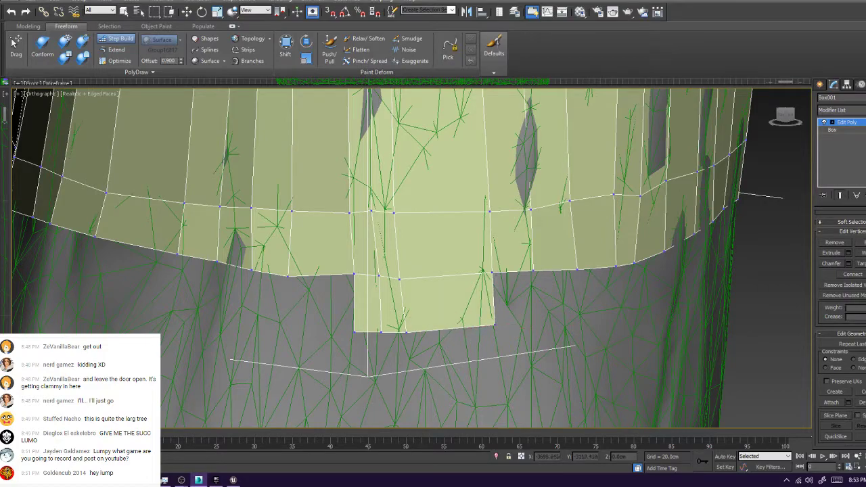
pyautogui.keyDown('shift'); pyautogui.click(516, 298); pyautogui.keyUp('shift')
pyautogui.keyDown('alt'); pyautogui.moveTo(516, 298); pyautogui.dragTo(399, 287, button='middle'); pyautogui.keyUp('alt')
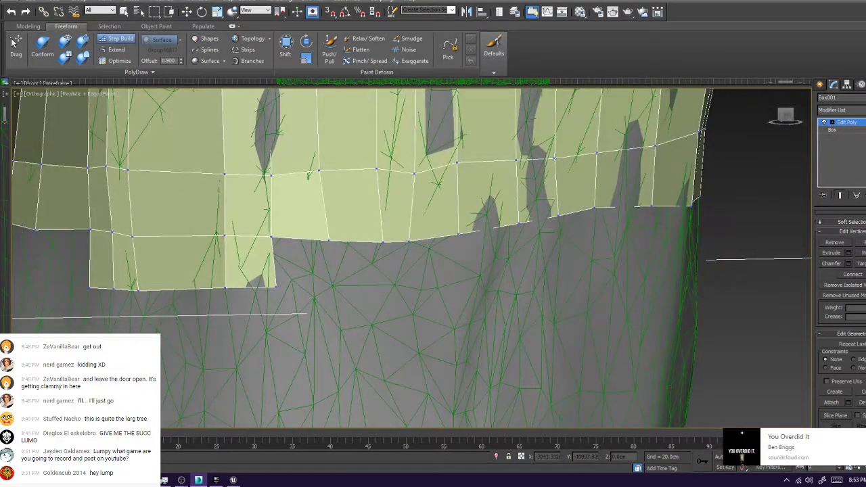
pyautogui.keyDown('shift'); pyautogui.click(303, 264); pyautogui.keyUp('shift')
pyautogui.keyDown('shift'); pyautogui.click(362, 263); pyautogui.keyUp('shift')
pyautogui.keyDown('shift'); pyautogui.click(397, 262); pyautogui.keyUp('shift')
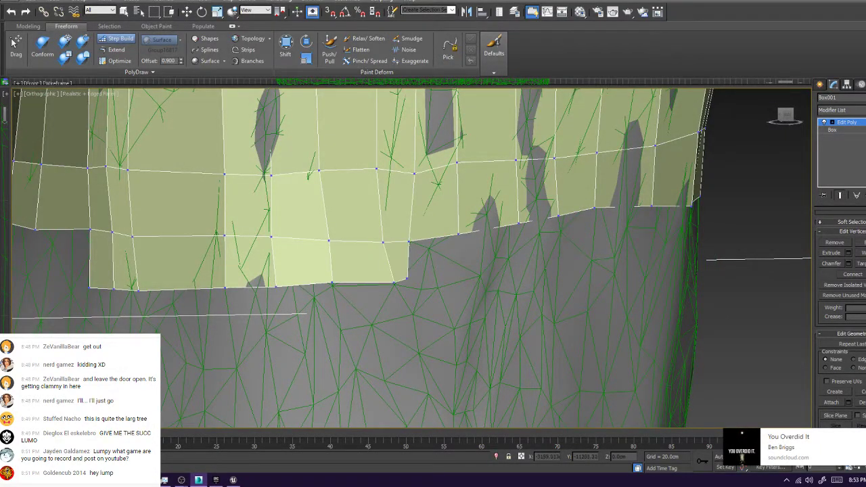
pyautogui.keyDown('ctrl'); pyautogui.keyDown('alt'); pyautogui.keyDown('shift'); pyautogui.moveTo(407, 278); pyautogui.dragTo(409, 280); pyautogui.keyUp('shift'); pyautogui.keyUp('alt'); pyautogui.keyUp('ctrl')
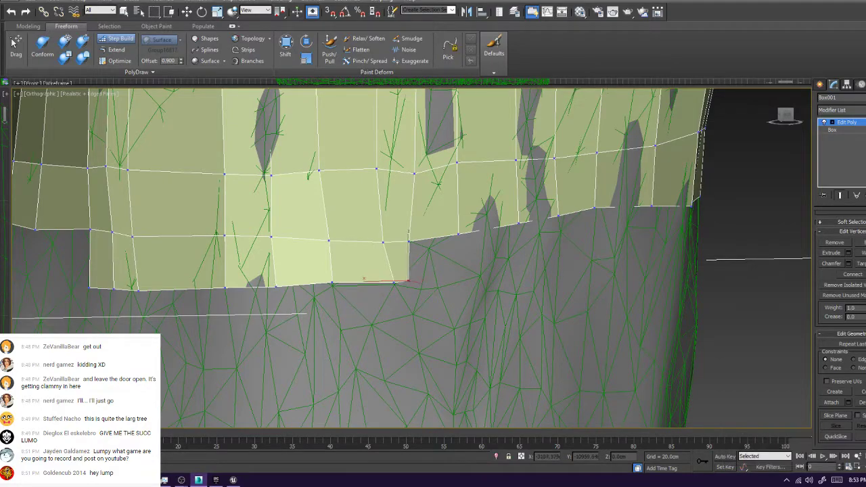
# Continue the new row around the trunk with five quads up to the next wide column
pyautogui.keyDown('shift'); pyautogui.click(433, 259); pyautogui.keyUp('shift')
pyautogui.keyDown('alt'); pyautogui.moveTo(434, 259); pyautogui.dragTo(360, 246, button='middle'); pyautogui.keyUp('alt')
pyautogui.keyDown('shift'); pyautogui.click(330, 258); pyautogui.keyUp('shift')
pyautogui.keyDown('shift'); pyautogui.click(392, 252); pyautogui.keyUp('shift')
pyautogui.keyDown('shift'); pyautogui.click(360, 247); pyautogui.keyUp('shift')
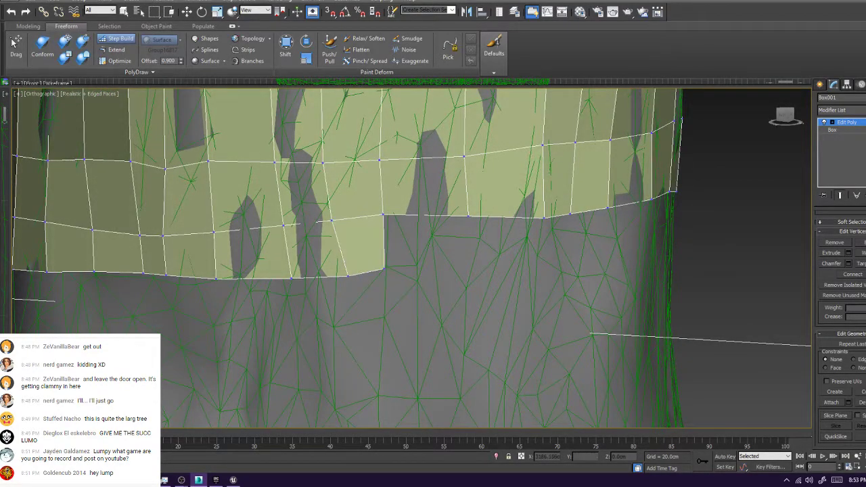
pyautogui.keyDown('shift'); pyautogui.click(428, 240); pyautogui.keyUp('shift')
pyautogui.keyDown('alt'); pyautogui.moveTo(428, 240); pyautogui.dragTo(369, 238, button='middle'); pyautogui.keyUp('alt')
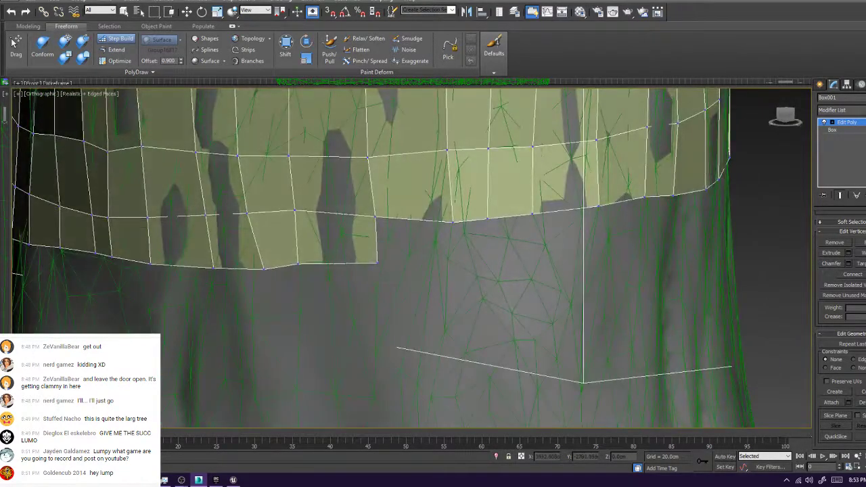
# Add three quads to the row's open end and shift one bottom vertex into line with its column
pyautogui.keyDown('shift'); pyautogui.click(414, 241); pyautogui.keyUp('shift')
pyautogui.keyDown('ctrl'); pyautogui.keyDown('alt'); pyautogui.keyDown('shift'); pyautogui.moveTo(448, 265); pyautogui.dragTo(456, 268); pyautogui.keyUp('shift'); pyautogui.keyUp('alt'); pyautogui.keyUp('ctrl')
pyautogui.click(497, 264)
pyautogui.keyDown('shift'); pyautogui.click(475, 242); pyautogui.keyUp('shift')
pyautogui.keyDown('alt'); pyautogui.moveTo(475, 243); pyautogui.dragTo(408, 239, button='middle'); pyautogui.keyUp('alt')
pyautogui.click(450, 253)
pyautogui.keyDown('shift'); pyautogui.click(425, 235); pyautogui.keyUp('shift')
# Carry the row around the trunk's far side with four quads, correcting one misaligned bottom vertex
pyautogui.click(528, 249)
pyautogui.keyDown('shift'); pyautogui.click(485, 230); pyautogui.keyUp('shift')
pyautogui.keyDown('alt'); pyautogui.moveTo(485, 230); pyautogui.dragTo(412, 228, button='middle'); pyautogui.keyUp('alt')
pyautogui.click(518, 242)
pyautogui.keyDown('shift'); pyautogui.click(477, 225); pyautogui.keyUp('shift')
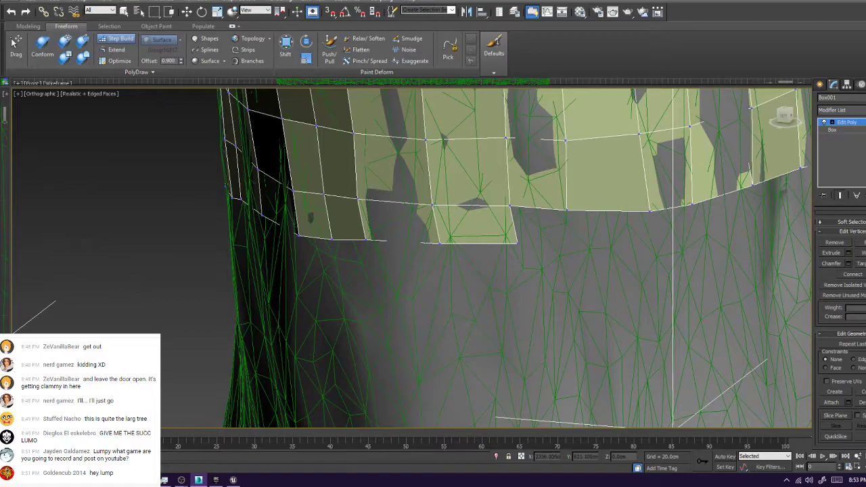
pyautogui.click(563, 243)
pyautogui.keyDown('shift'); pyautogui.click(534, 227); pyautogui.keyUp('shift')
pyautogui.keyDown('ctrl'); pyautogui.keyDown('alt'); pyautogui.keyDown('shift'); pyautogui.moveTo(518, 243); pyautogui.dragTo(510, 245); pyautogui.keyUp('shift'); pyautogui.keyUp('alt'); pyautogui.keyUp('ctrl')
pyautogui.click(658, 244)
pyautogui.keyDown('shift'); pyautogui.click(610, 227); pyautogui.keyUp('shift')
pyautogui.keyDown('alt'); pyautogui.moveTo(610, 226); pyautogui.dragTo(439, 234, button='middle'); pyautogui.keyUp('alt')
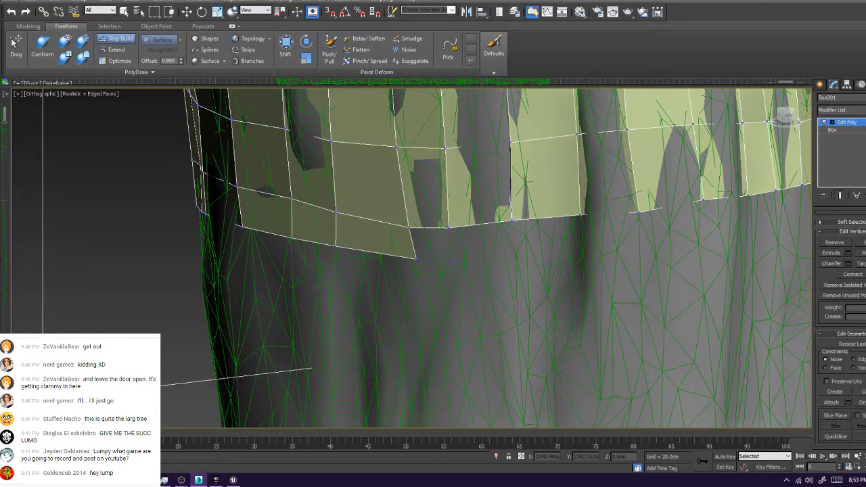
# Place bottom vertices along the grooved bark and sweep Step Build across them to add a run of quads
pyautogui.click(583, 251)
pyautogui.keyDown('shift'); pyautogui.moveTo(416, 259); pyautogui.dragTo(582, 251); pyautogui.keyUp('shift')
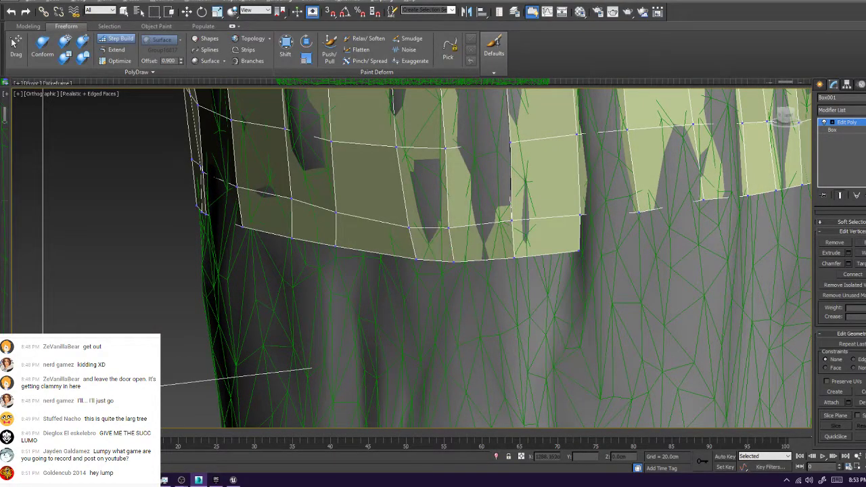
pyautogui.keyDown('alt'); pyautogui.moveTo(583, 251); pyautogui.dragTo(528, 253, button='middle'); pyautogui.keyUp('alt')
pyautogui.click(567, 260)
pyautogui.keyDown('shift'); pyautogui.moveTo(512, 224); pyautogui.dragTo(567, 261); pyautogui.keyUp('shift')
pyautogui.moveTo(567, 261); pyautogui.dragTo(413, 274, button='middle')
# Build the next quads past the deep bark grooves and align the row's end vertex with the column above
pyautogui.click(486, 263)
pyautogui.keyDown('shift'); pyautogui.moveTo(447, 253); pyautogui.dragTo(575, 235); pyautogui.keyUp('shift')
pyautogui.click(525, 261)
pyautogui.keyDown('shift'); pyautogui.click(503, 245); pyautogui.keyUp('shift')
pyautogui.keyDown('alt'); pyautogui.moveTo(575, 235); pyautogui.dragTo(425, 249, button='middle'); pyautogui.keyUp('alt')
pyautogui.keyDown('ctrl'); pyautogui.keyDown('alt'); pyautogui.keyDown('shift'); pyautogui.moveTo(344, 284); pyautogui.dragTo(340, 291); pyautogui.keyUp('shift'); pyautogui.keyUp('alt'); pyautogui.keyUp('ctrl')
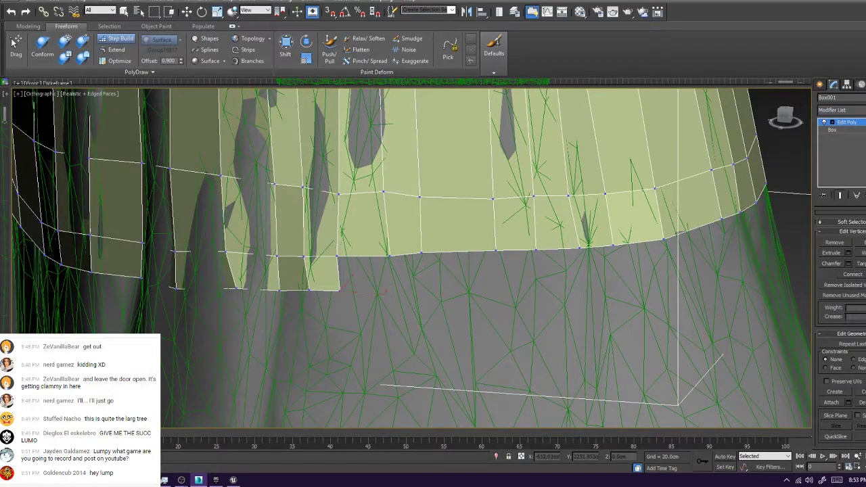
# Add five quads across the smoother side of the trunk, adjusting the wide quad's lower corner
pyautogui.keyDown('shift'); pyautogui.click(366, 275); pyautogui.keyUp('shift')
pyautogui.click(427, 290)
pyautogui.keyDown('shift'); pyautogui.click(408, 273); pyautogui.keyUp('shift')
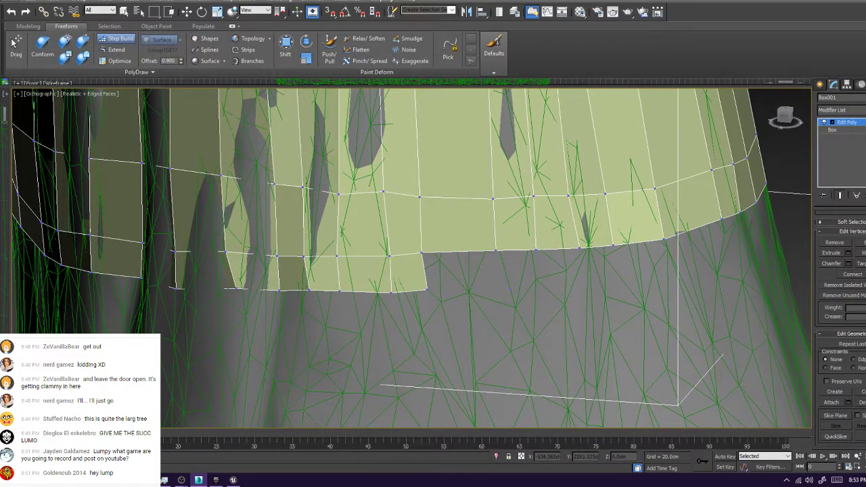
pyautogui.keyDown('shift'); pyautogui.click(466, 271); pyautogui.keyUp('shift')
pyautogui.keyDown('ctrl'); pyautogui.keyDown('alt'); pyautogui.keyDown('shift'); pyautogui.moveTo(510, 289); pyautogui.dragTo(498, 292); pyautogui.keyUp('shift'); pyautogui.keyUp('alt'); pyautogui.keyUp('ctrl')
pyautogui.keyDown('shift'); pyautogui.click(518, 272); pyautogui.keyUp('shift')
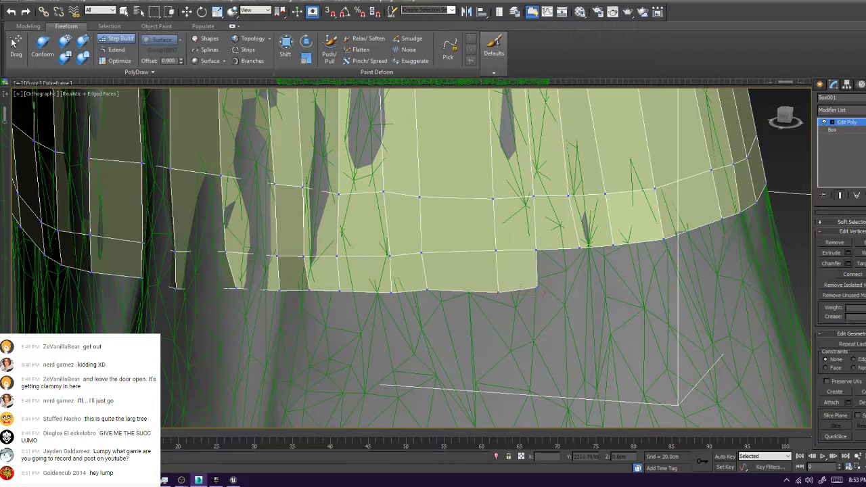
pyautogui.keyDown('shift'); pyautogui.moveTo(538, 272); pyautogui.dragTo(560, 268); pyautogui.keyUp('shift')
pyautogui.keyDown('alt'); pyautogui.moveTo(562, 269); pyautogui.dragTo(389, 267, button='middle'); pyautogui.keyUp('alt')
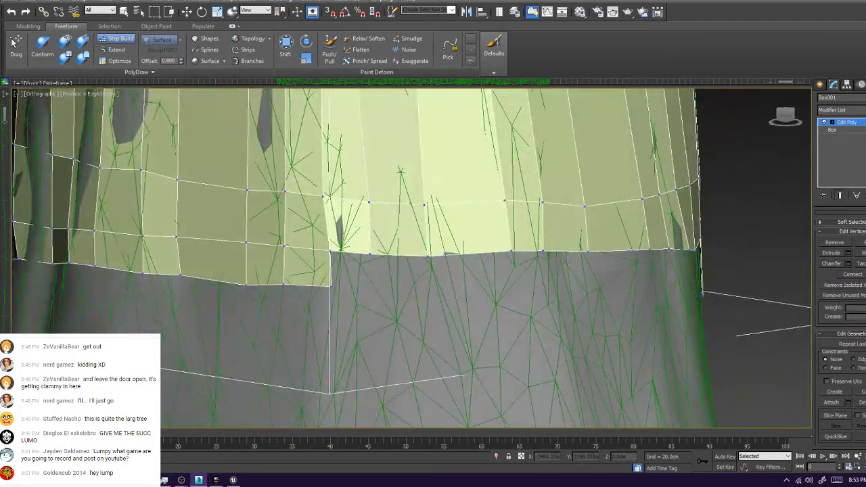
# Lay out more bottom vertices and build the following quads toward the row's starting point
pyautogui.keyDown('shift'); pyautogui.click(353, 269); pyautogui.keyUp('shift')
pyautogui.click(426, 290)
pyautogui.keyDown('shift'); pyautogui.click(400, 272); pyautogui.keyUp('shift')
pyautogui.click(520, 290)
pyautogui.keyDown('shift'); pyautogui.moveTo(434, 274); pyautogui.dragTo(516, 277); pyautogui.keyUp('shift')
pyautogui.keyDown('alt'); pyautogui.moveTo(518, 279); pyautogui.dragTo(433, 275, button='middle'); pyautogui.keyUp('alt')
pyautogui.click(411, 274)
pyautogui.click(457, 276)
pyautogui.keyDown('shift'); pyautogui.moveTo(387, 260); pyautogui.dragTo(436, 263); pyautogui.keyUp('shift')
pyautogui.keyDown('alt'); pyautogui.moveTo(440, 264); pyautogui.dragTo(324, 270, button='middle'); pyautogui.keyUp('alt')
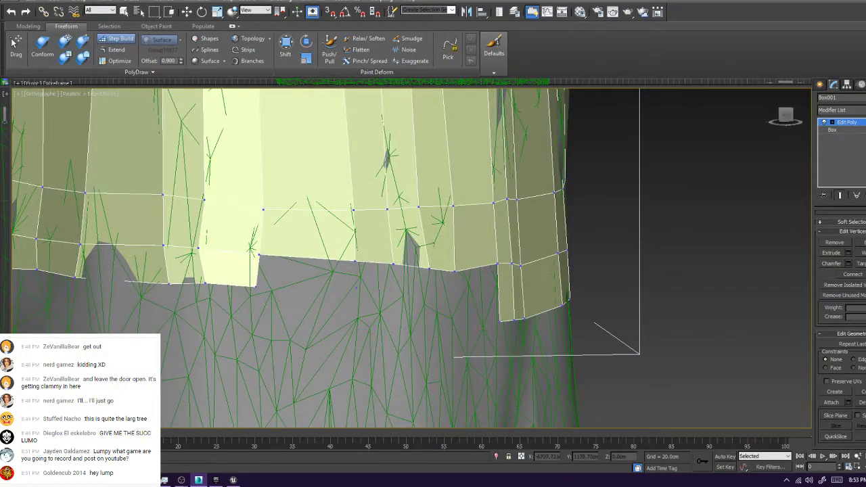
pyautogui.keyDown('shift'); pyautogui.moveTo(479, 292); pyautogui.dragTo(415, 283); pyautogui.keyUp('shift')
pyautogui.hotkey('ctrl', 'z')
pyautogui.hotkey('ctrl', 'z')
# Close the last gap in the new row by filling its remaining quads with Step Build
pyautogui.keyDown('shift'); pyautogui.click(308, 272); pyautogui.keyUp('shift')
pyautogui.keyDown('shift'); pyautogui.click(446, 291); pyautogui.keyUp('shift')
pyautogui.keyDown('shift'); pyautogui.click(477, 294); pyautogui.keyUp('shift')
pyautogui.keyDown('alt'); pyautogui.moveTo(478, 295); pyautogui.dragTo(379, 325, button='middle'); pyautogui.keyUp('alt')
# Raise the sagging vertices along the bottom edge to even out the border
pyautogui.scroll(-5, 464, 291)
pyautogui.scroll(5, 332, 304)
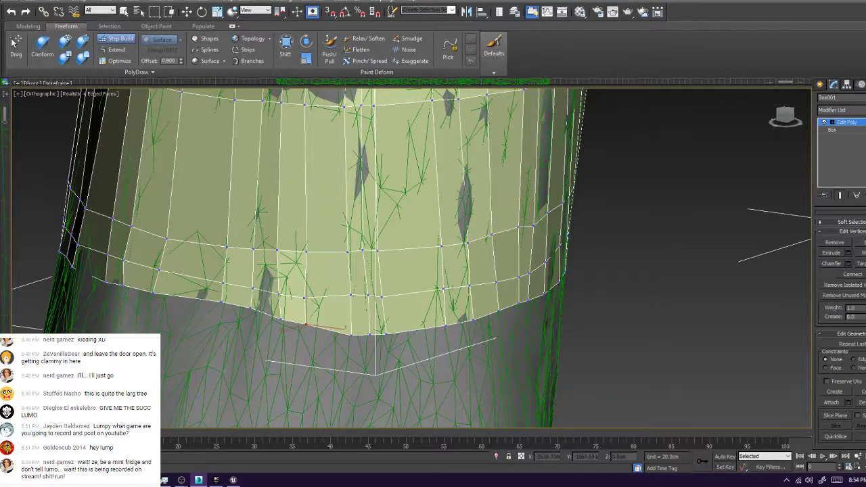
pyautogui.moveTo(352, 331); pyautogui.dragTo(385, 328)
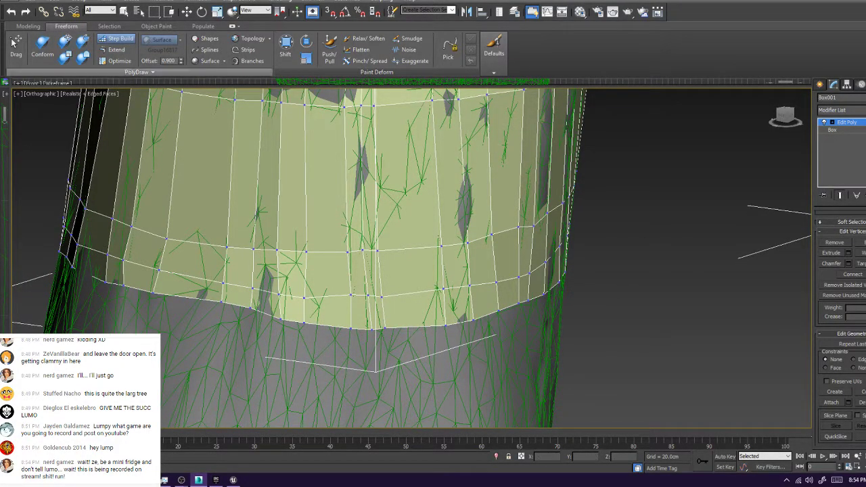
# Switch to Extend and pull the entire bottom border down the trunk into two new rows of quads
pyautogui.click(116, 50)
pyautogui.keyDown('ctrl'); pyautogui.keyDown('shift'); pyautogui.moveTo(332, 326); pyautogui.dragTo(331, 379); pyautogui.keyUp('shift'); pyautogui.keyUp('ctrl')
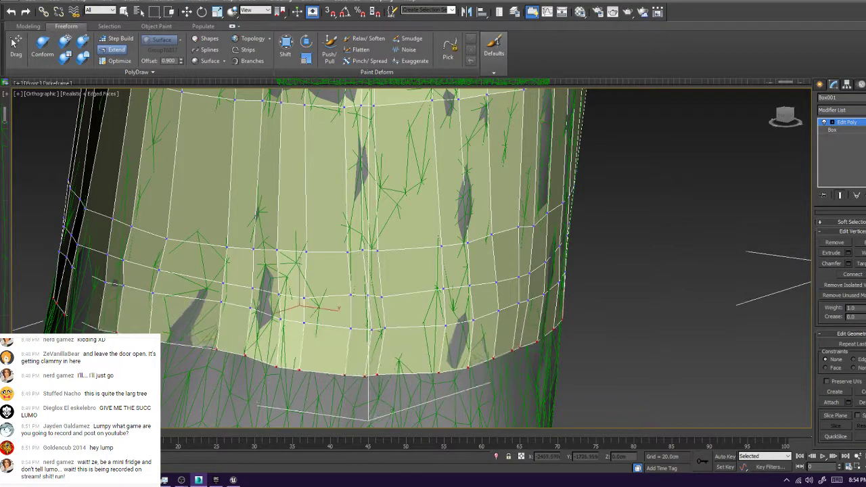
pyautogui.scroll(-3, 332, 379)
pyautogui.keyDown('alt'); pyautogui.moveTo(331, 379); pyautogui.dragTo(284, 339, button='middle'); pyautogui.keyUp('alt')
pyautogui.keyDown('alt'); pyautogui.moveTo(242, 302); pyautogui.dragTo(247, 271, button='middle'); pyautogui.keyUp('alt')
pyautogui.scroll(-4, 240, 203)
pyautogui.keyDown('alt'); pyautogui.moveTo(241, 183); pyautogui.dragTo(238, 208, button='middle'); pyautogui.keyUp('alt')
pyautogui.scroll(4, 238, 208)
pyautogui.keyDown('ctrl'); pyautogui.keyDown('shift'); pyautogui.moveTo(257, 250); pyautogui.dragTo(266, 344); pyautogui.keyUp('shift'); pyautogui.keyUp('ctrl')
# Extend the whole border through further rows down the flared base and around its lower curve
pyautogui.moveTo(265, 344); pyautogui.dragTo(276, 222, button='middle')
pyautogui.keyDown('ctrl'); pyautogui.keyDown('shift'); pyautogui.moveTo(277, 222); pyautogui.dragTo(285, 347); pyautogui.keyUp('shift'); pyautogui.keyUp('ctrl')
pyautogui.moveTo(286, 347); pyautogui.dragTo(291, 246, button='middle')
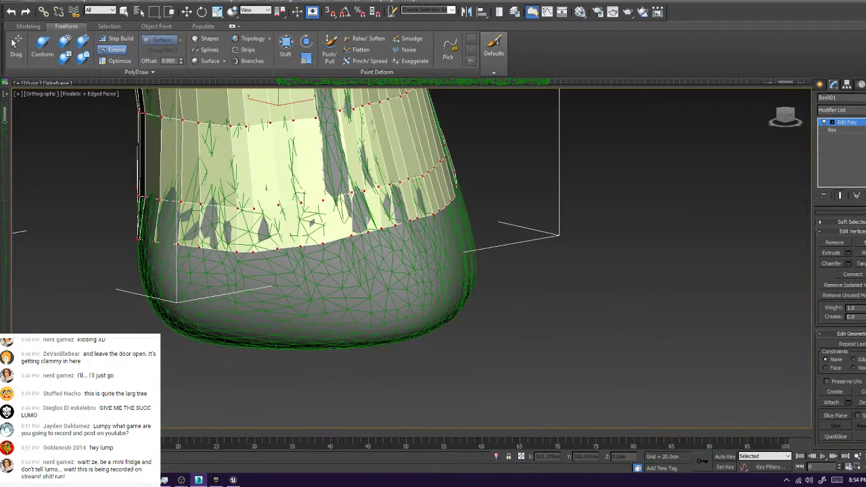
pyautogui.keyDown('ctrl'); pyautogui.keyDown('shift'); pyautogui.moveTo(291, 246); pyautogui.dragTo(294, 336); pyautogui.keyUp('shift'); pyautogui.keyUp('ctrl')
pyautogui.keyDown('alt'); pyautogui.moveTo(294, 335); pyautogui.dragTo(301, 257, button='middle'); pyautogui.keyUp('alt')
pyautogui.keyDown('ctrl'); pyautogui.keyDown('shift'); pyautogui.moveTo(278, 205); pyautogui.dragTo(281, 225); pyautogui.keyUp('shift'); pyautogui.keyUp('ctrl')
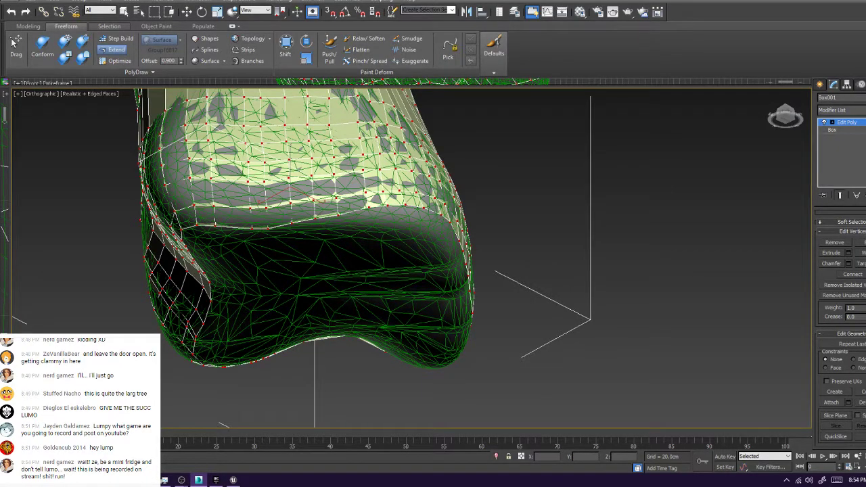
pyautogui.click(109, 26)
pyautogui.click(28, 26)
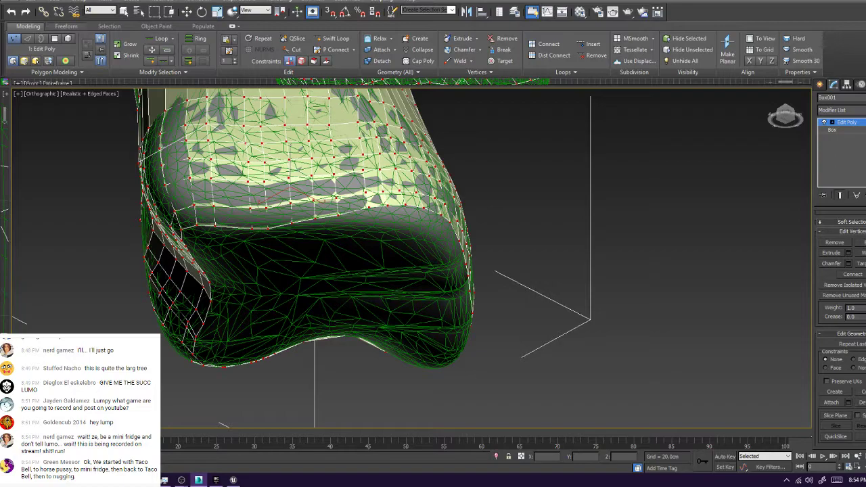
pyautogui.click(66, 25)
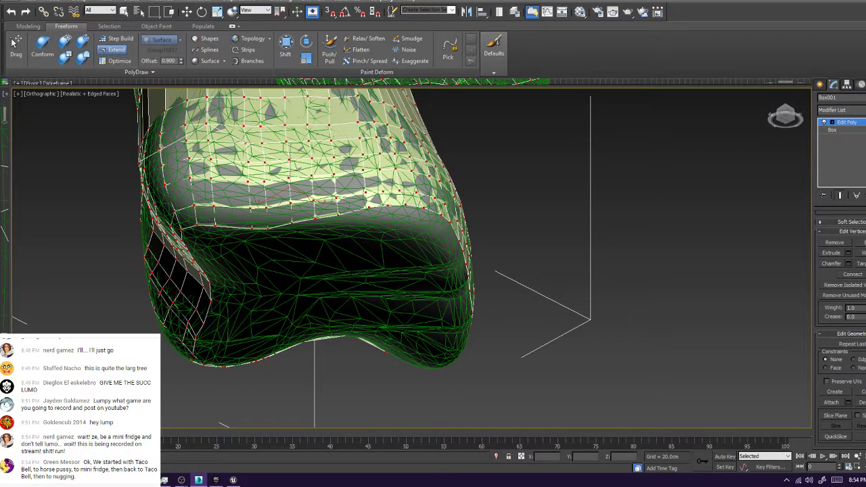
pyautogui.click(109, 25)
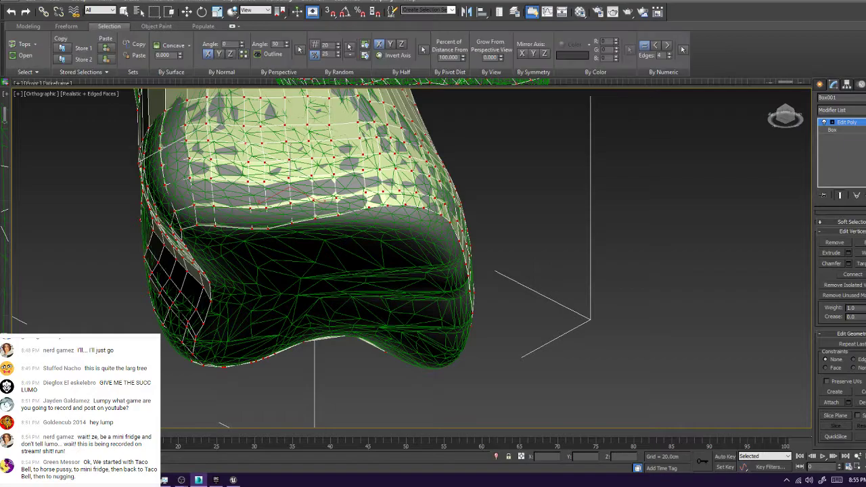
pyautogui.click(66, 26)
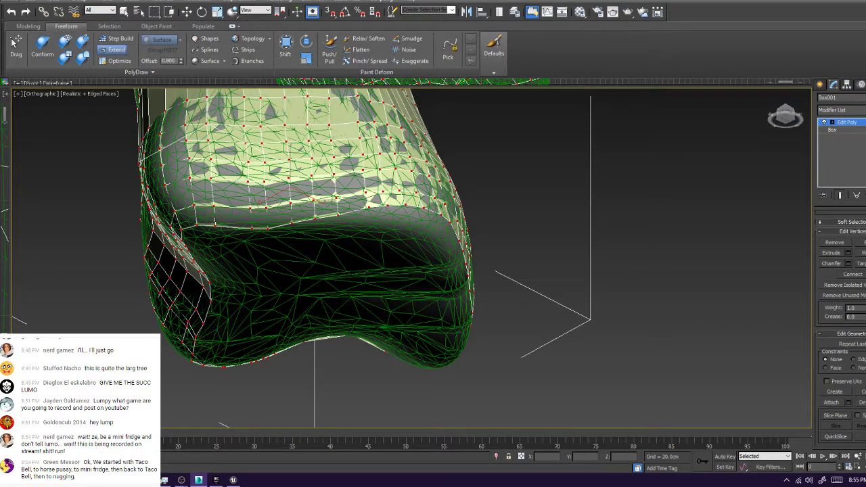
pyautogui.click(27, 25)
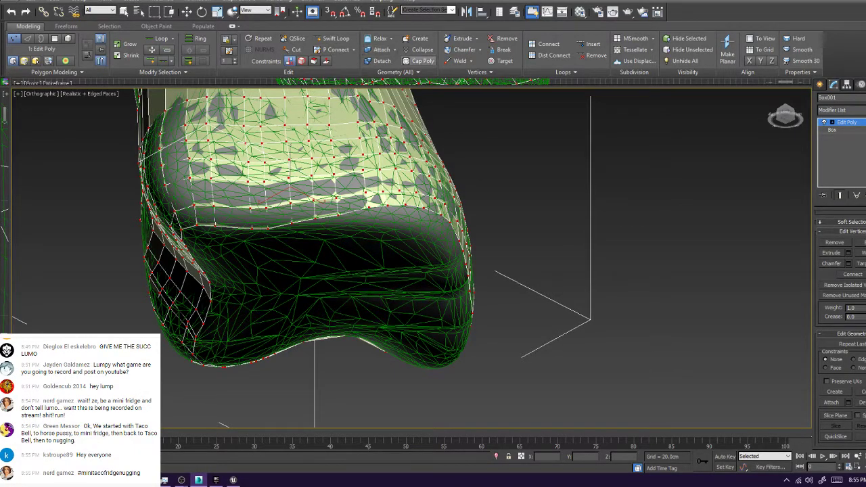
# Isolate the retopologized trunk mesh and select the open edge border at its flared base
pyautogui.hotkey('alt', 'q')
pyautogui.keyDown('alt'); pyautogui.moveTo(373, 236); pyautogui.dragTo(383, 246, button='middle'); pyautogui.keyUp('alt')
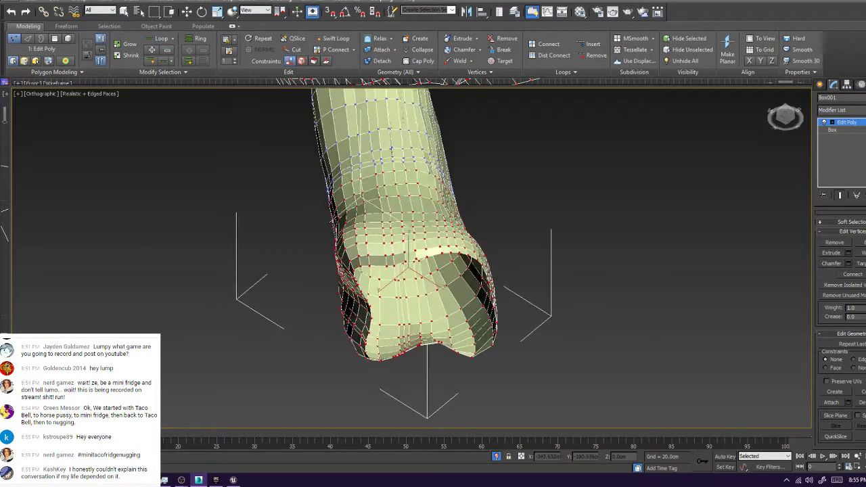
pyautogui.scroll(4, 383, 246)
pyautogui.press('2')
pyautogui.press('w')
pyautogui.doubleClick(525, 258)
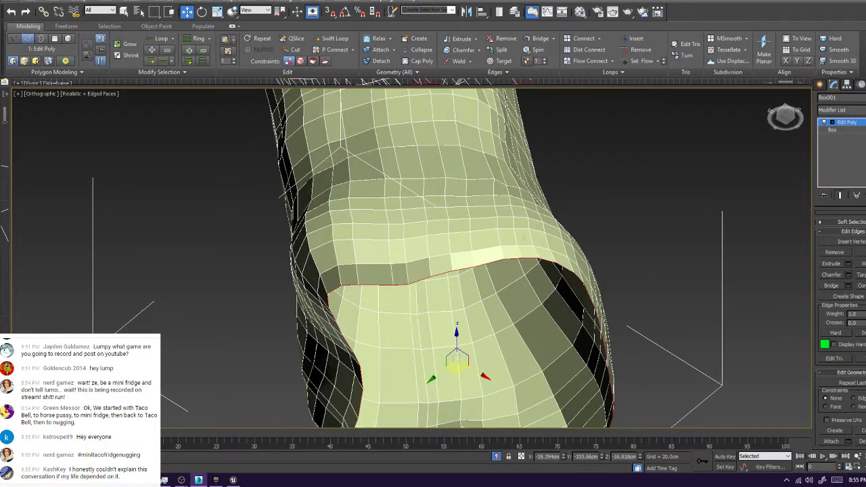
# Hide the edge display, examine the isolated mesh from its flared base to its upper opening, and leave isolation
pyautogui.keyDown('alt'); pyautogui.moveTo(524, 257); pyautogui.dragTo(535, 276, button='middle'); pyautogui.keyUp('alt')
pyautogui.keyDown('alt'); pyautogui.moveTo(474, 271); pyautogui.dragTo(440, 314, button='middle'); pyautogui.keyUp('alt')
pyautogui.scroll(-4, 484, 210)
pyautogui.moveTo(440, 237); pyautogui.dragTo(422, 335, button='middle')
pyautogui.keyDown('alt'); pyautogui.moveTo(421, 335); pyautogui.dragTo(362, 328, button='middle'); pyautogui.keyUp('alt')
pyautogui.moveTo(362, 328); pyautogui.dragTo(345, 423, button='middle')
pyautogui.scroll(-2, 345, 423)
pyautogui.press('F4')
pyautogui.keyDown('alt'); pyautogui.moveTo(366, 332); pyautogui.dragTo(450, 298, button='middle'); pyautogui.keyUp('alt')
pyautogui.scroll(-5, 419, 298)
pyautogui.keyDown('alt'); pyautogui.moveTo(443, 263); pyautogui.dragTo(451, 358, button='middle'); pyautogui.keyUp('alt')
pyautogui.scroll(6, 419, 290)
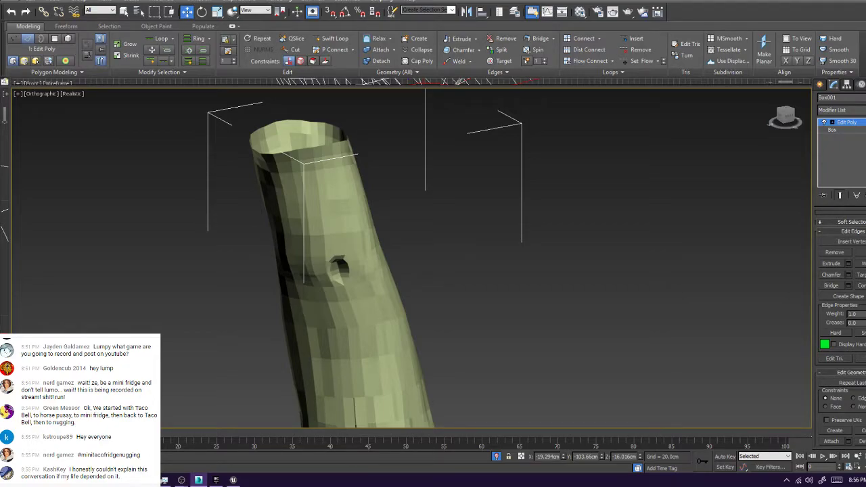
pyautogui.hotkey('alt', 'q')
# Use Extend to pull the trunk's whole upper border into one new row of quads toward the branches
pyautogui.scroll(-6, 299, 303)
pyautogui.moveTo(299, 193); pyautogui.dragTo(298, 391, button='middle')
pyautogui.moveTo(272, 121); pyautogui.dragTo(283, 273, button='middle')
pyautogui.scroll(2, 283, 273)
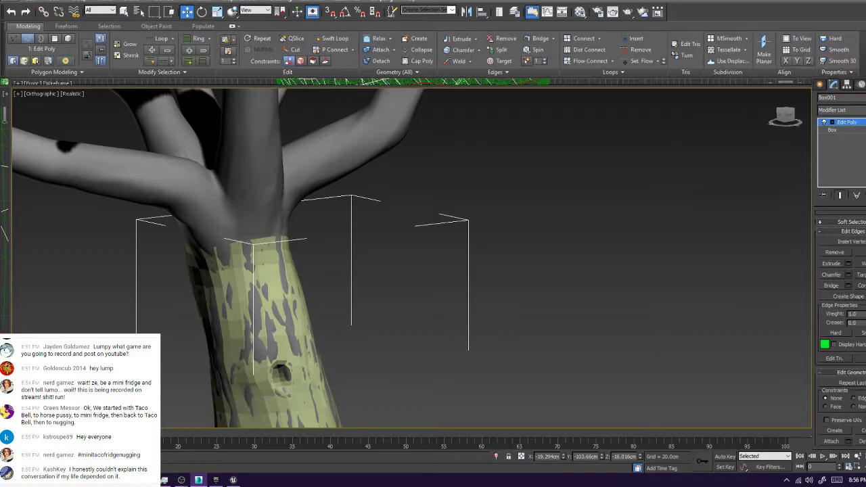
pyautogui.click(65, 25)
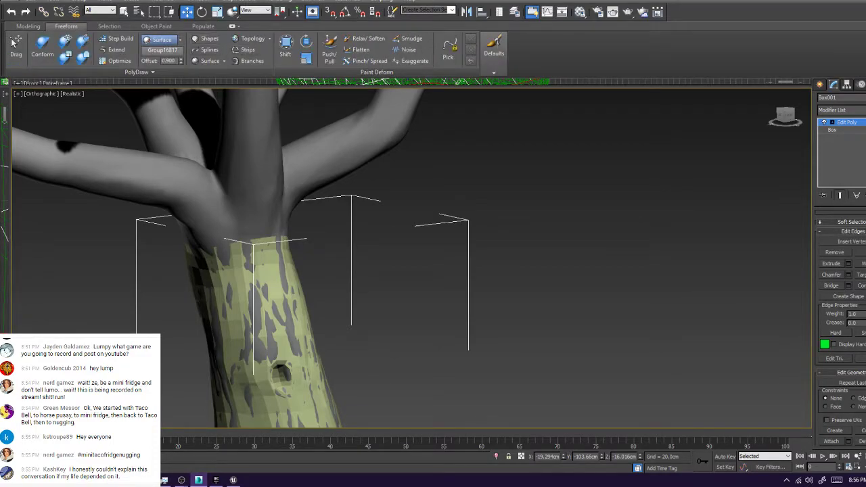
pyautogui.click(116, 50)
pyautogui.scroll(4, 207, 174)
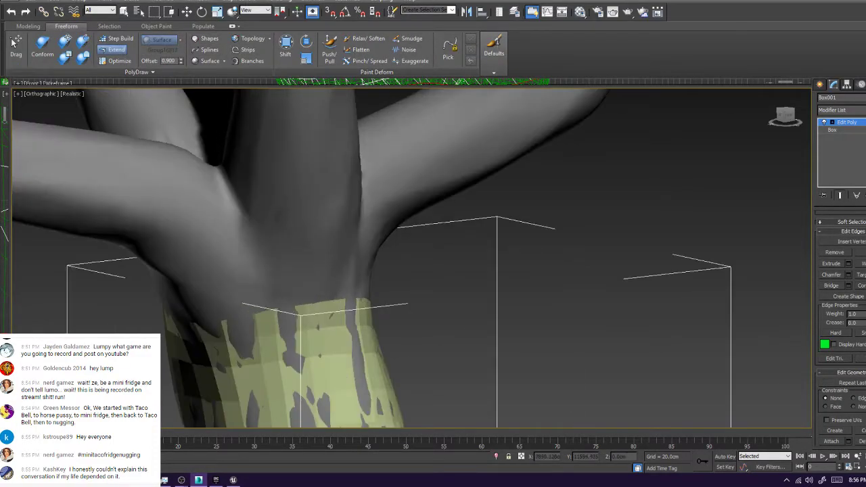
pyautogui.moveTo(325, 301)
pyautogui.keyDown('ctrl'); pyautogui.keyDown('shift'); pyautogui.mouseDown()
pyautogui.moveTo(322, 267)
pyautogui.moveTo(323, 277)
pyautogui.mouseUp(); pyautogui.keyUp('shift'); pyautogui.keyUp('ctrl')
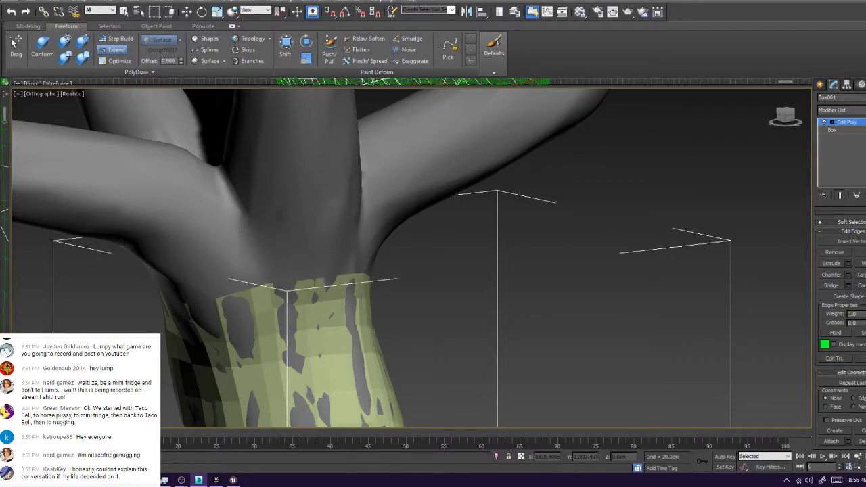
# Activate Step Build for drawing on the sculpt around the base of the central branch
pyautogui.moveTo(324, 277)
pyautogui.keyDown('alt'); pyautogui.mouseDown(button='middle')
pyautogui.moveTo(541, 284)
pyautogui.moveTo(409, 312)
pyautogui.moveTo(582, 311)
pyautogui.moveTo(565, 312)
pyautogui.mouseUp(button='middle'); pyautogui.keyUp('alt')
pyautogui.moveTo(324, 297); pyautogui.dragTo(569, 296, button='middle')
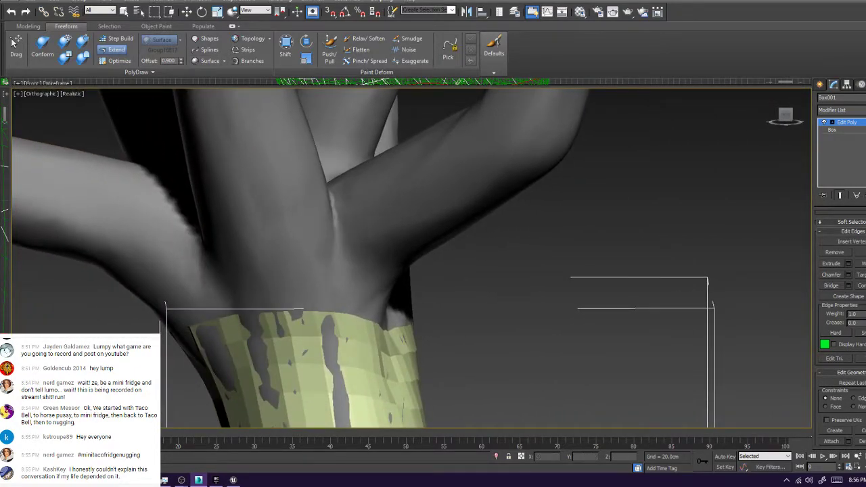
pyautogui.click(117, 38)
pyautogui.keyDown('alt'); pyautogui.moveTo(419, 257); pyautogui.dragTo(244, 264, button='middle'); pyautogui.keyUp('alt')
pyautogui.moveTo(406, 193)
pyautogui.keyDown('alt'); pyautogui.mouseDown(button='middle')
pyautogui.moveTo(321, 215)
pyautogui.moveTo(318, 199)
pyautogui.mouseUp(button='middle'); pyautogui.keyUp('alt')
pyautogui.scroll(4, 321, 214)
pyautogui.scroll(-2, 291, 222)
pyautogui.press('F4')
pyautogui.press('F4')
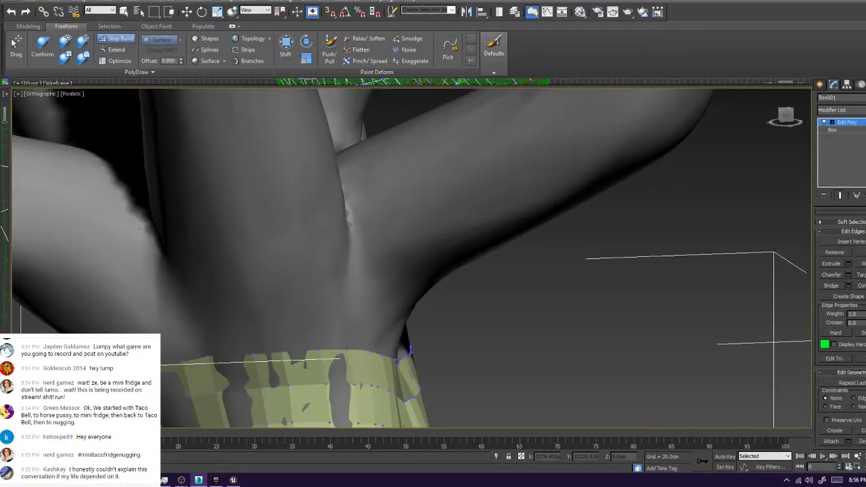
pyautogui.keyDown('alt'); pyautogui.moveTo(278, 230); pyautogui.dragTo(277, 208, button='middle'); pyautogui.keyUp('alt')
pyautogui.scroll(2, 269, 218)
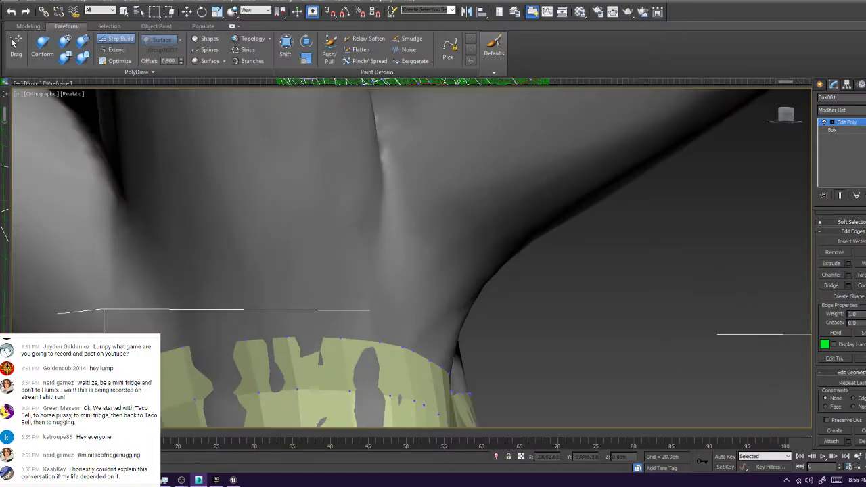
pyautogui.click(272, 207)
pyautogui.click(283, 281)
pyautogui.click(349, 246)
pyautogui.click(340, 188)
pyautogui.keyDown('shift'); pyautogui.click(312, 231); pyautogui.keyUp('shift')
pyautogui.hotkey('ctrl', 'z')
pyautogui.hotkey('ctrl', 'z')
pyautogui.hotkey('ctrl', 'z')
pyautogui.hotkey('ctrl', 'z')
pyautogui.hotkey('ctrl', 'z')
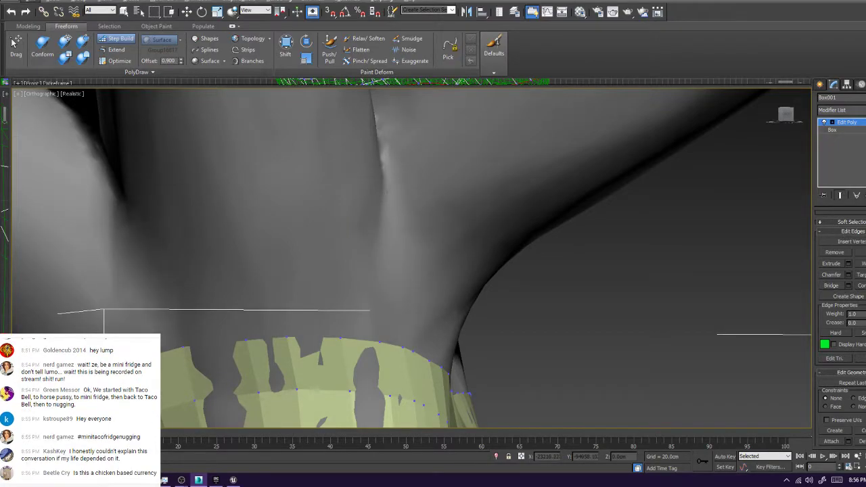
pyautogui.hotkey('ctrl', 'z')
# Set the PolyDraw surface offset to 1.5
pyautogui.press('z')
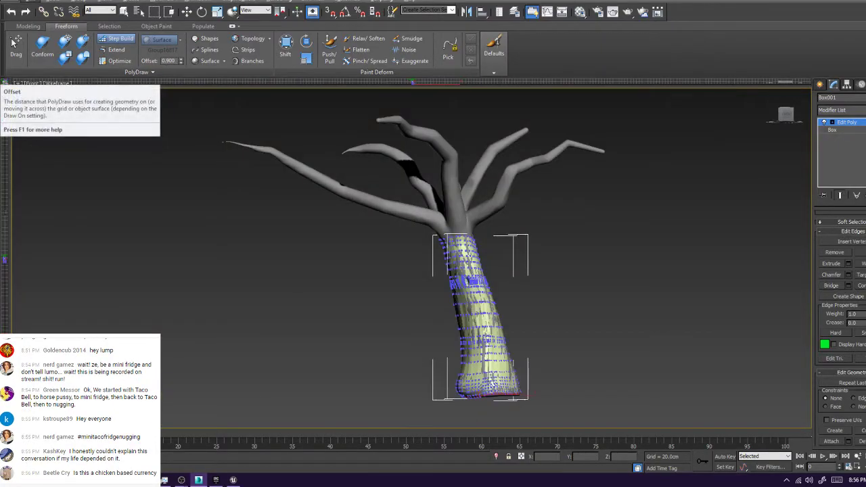
pyautogui.scroll(12, 470, 227)
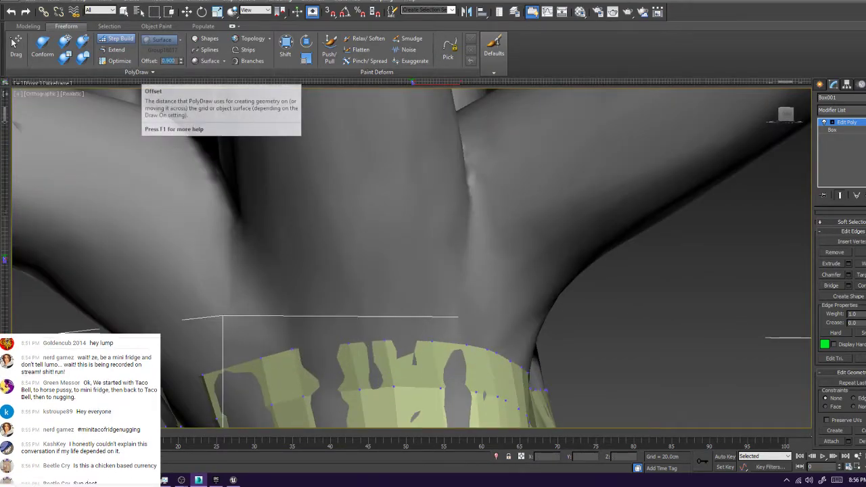
pyautogui.write('1.5')
pyautogui.press('Return')
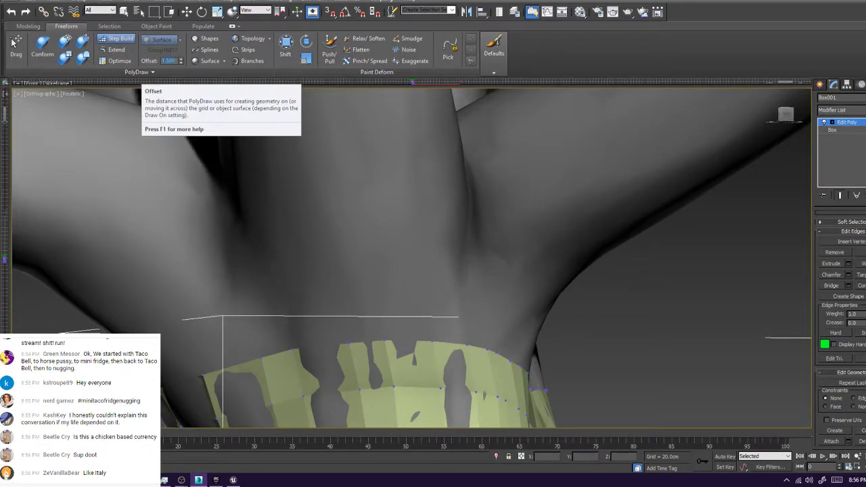
# Build a starting quad on the central branch's base above the trunk mesh and shift its lower corner vertex outward
pyautogui.moveTo(406, 257); pyautogui.dragTo(406, 264, button='middle')
pyautogui.click(371, 220)
pyautogui.click(373, 282)
pyautogui.click(407, 277)
pyautogui.keyDown('shift'); pyautogui.click(391, 250); pyautogui.keyUp('shift')
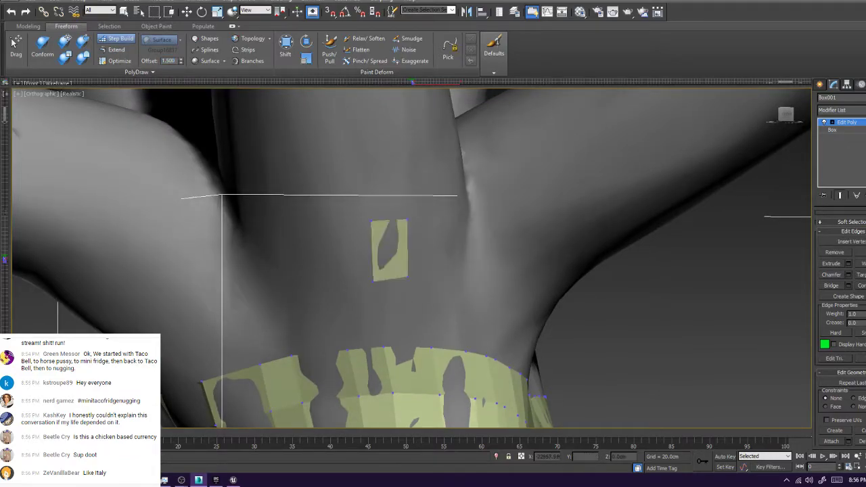
pyautogui.keyDown('ctrl'); pyautogui.keyDown('alt'); pyautogui.keyDown('shift'); pyautogui.moveTo(407, 277); pyautogui.dragTo(423, 267); pyautogui.keyUp('shift'); pyautogui.keyUp('alt'); pyautogui.keyUp('ctrl')
# Continue from the starting quad with two more quads around the branch base and lower their outer vertices
pyautogui.keyDown('alt'); pyautogui.moveTo(425, 270); pyautogui.dragTo(362, 275, button='middle'); pyautogui.keyUp('alt')
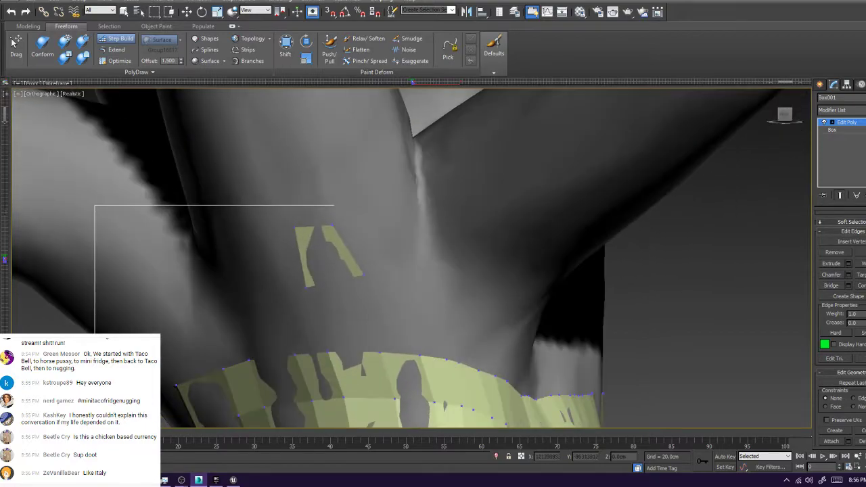
pyautogui.click(368, 204)
pyautogui.click(406, 253)
pyautogui.keyDown('shift'); pyautogui.click(373, 238); pyautogui.keyUp('shift')
pyautogui.keyDown('alt'); pyautogui.moveTo(374, 238); pyautogui.dragTo(297, 274, button='middle'); pyautogui.keyUp('alt')
pyautogui.click(410, 232)
pyautogui.keyDown('shift'); pyautogui.click(387, 249); pyautogui.keyUp('shift')
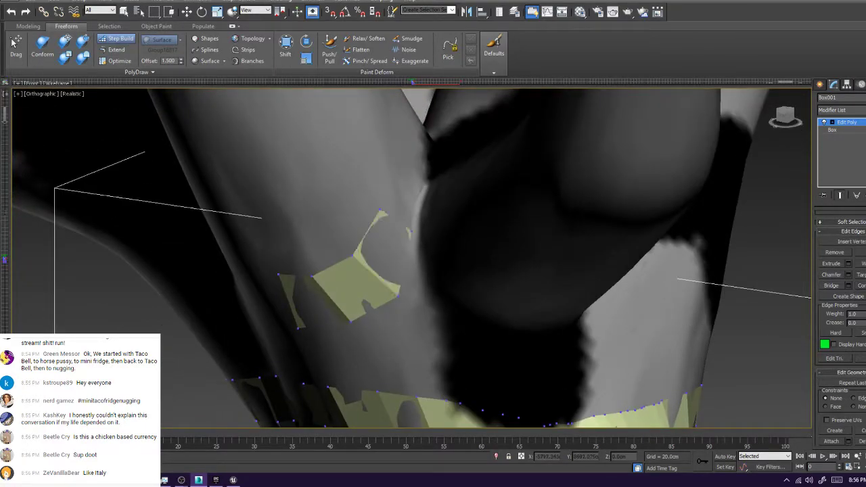
pyautogui.keyDown('ctrl'); pyautogui.keyDown('alt'); pyautogui.keyDown('shift'); pyautogui.moveTo(410, 237); pyautogui.dragTo(408, 253); pyautogui.keyUp('shift'); pyautogui.keyUp('alt'); pyautogui.keyUp('ctrl')
pyautogui.keyDown('ctrl'); pyautogui.keyDown('alt'); pyautogui.keyDown('shift'); pyautogui.moveTo(380, 209); pyautogui.dragTo(374, 225); pyautogui.keyUp('shift'); pyautogui.keyUp('alt'); pyautogui.keyUp('ctrl')
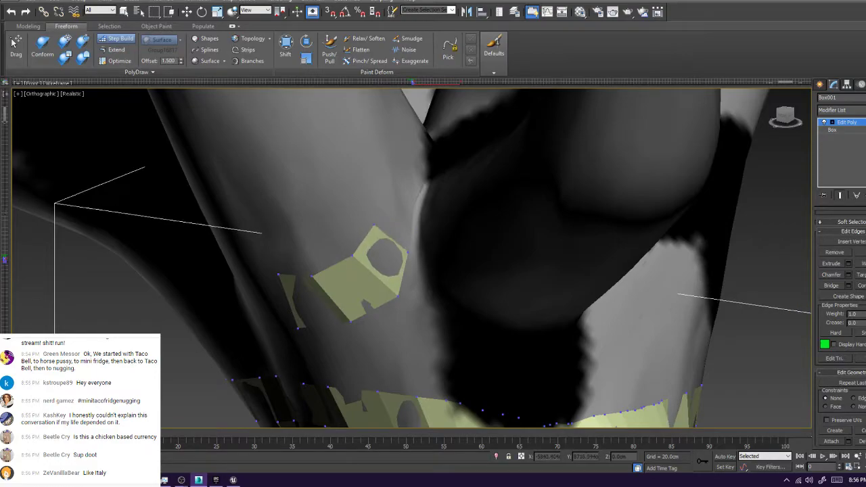
# Add two more quads along the crease beside the neighbouring branch and adjust the end vertex
pyautogui.click(393, 187)
pyautogui.click(411, 201)
pyautogui.keyDown('shift'); pyautogui.click(393, 218); pyautogui.keyUp('shift')
pyautogui.moveTo(406, 223)
pyautogui.keyDown('alt'); pyautogui.mouseDown(button='middle')
pyautogui.moveTo(420, 318)
pyautogui.moveTo(414, 270)
pyautogui.mouseUp(button='middle'); pyautogui.keyUp('alt')
pyautogui.click(419, 246)
pyautogui.click(437, 273)
pyautogui.keyDown('shift'); pyautogui.click(425, 276); pyautogui.keyUp('shift')
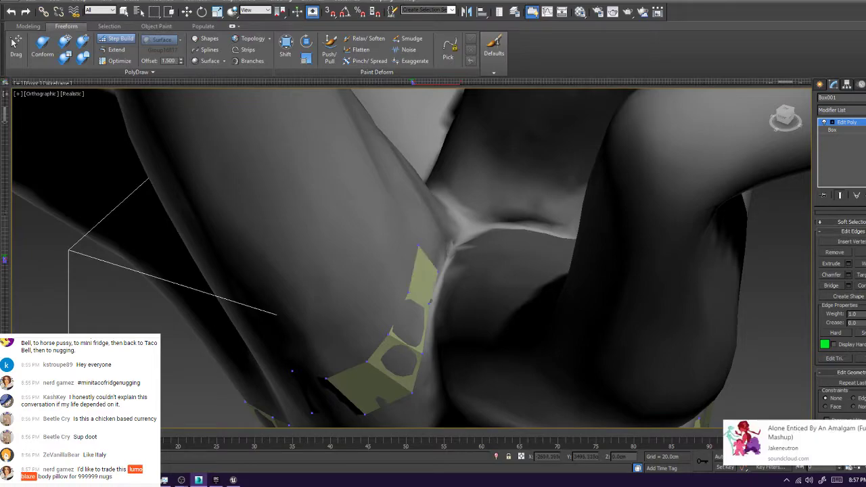
pyautogui.keyDown('ctrl'); pyautogui.keyDown('alt'); pyautogui.keyDown('shift'); pyautogui.moveTo(419, 246); pyautogui.dragTo(425, 252); pyautogui.keyUp('shift'); pyautogui.keyUp('alt'); pyautogui.keyUp('ctrl')
# Build the strip's next two quads up toward the fork between the branches and reposition an upper vertex
pyautogui.moveTo(424, 252)
pyautogui.keyDown('alt'); pyautogui.mouseDown(button='middle')
pyautogui.moveTo(467, 332)
pyautogui.moveTo(463, 291)
pyautogui.mouseUp(button='middle'); pyautogui.keyUp('alt')
pyautogui.click(504, 287)
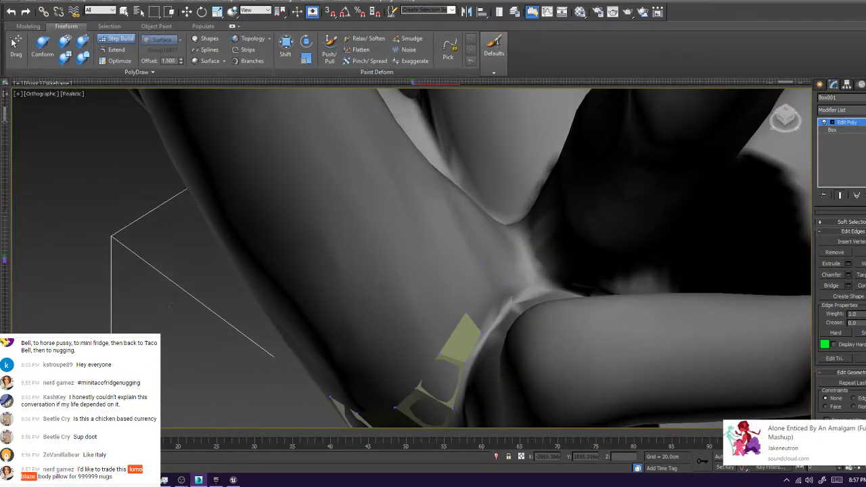
pyautogui.keyDown('ctrl'); pyautogui.keyDown('alt'); pyautogui.keyDown('shift'); pyautogui.moveTo(480, 265); pyautogui.dragTo(484, 280); pyautogui.keyUp('shift'); pyautogui.keyUp('alt'); pyautogui.keyUp('ctrl')
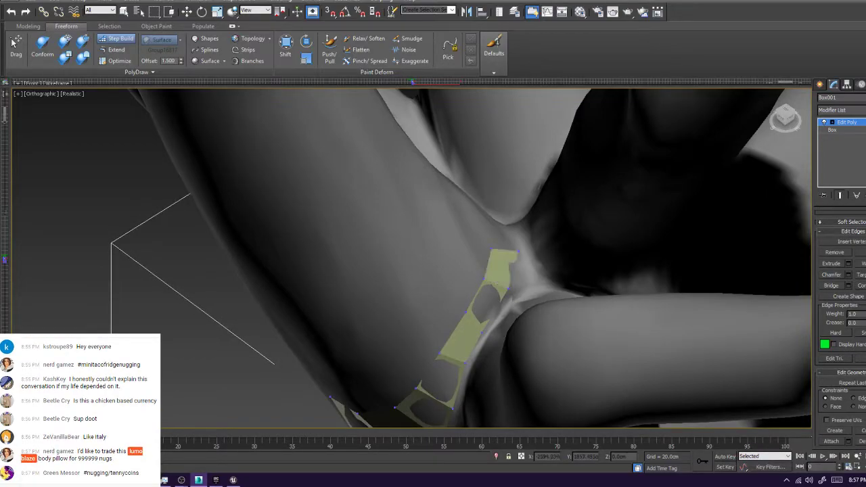
# Extend the strip from the starting quad in the opposite direction around the branch base with three quads
pyautogui.press('z')
pyautogui.keyDown('alt'); pyautogui.moveTo(411, 244); pyautogui.dragTo(436, 285, button='middle'); pyautogui.keyUp('alt')
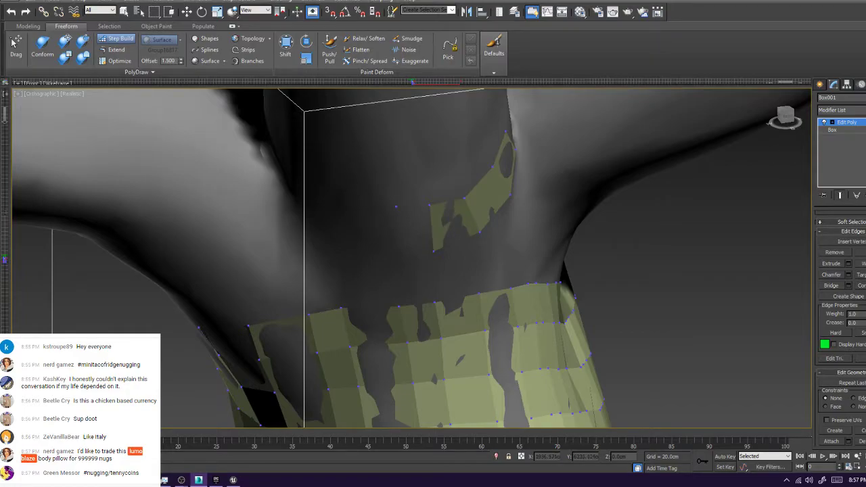
pyautogui.click(401, 250)
pyautogui.keyDown('shift'); pyautogui.click(415, 229); pyautogui.keyUp('shift')
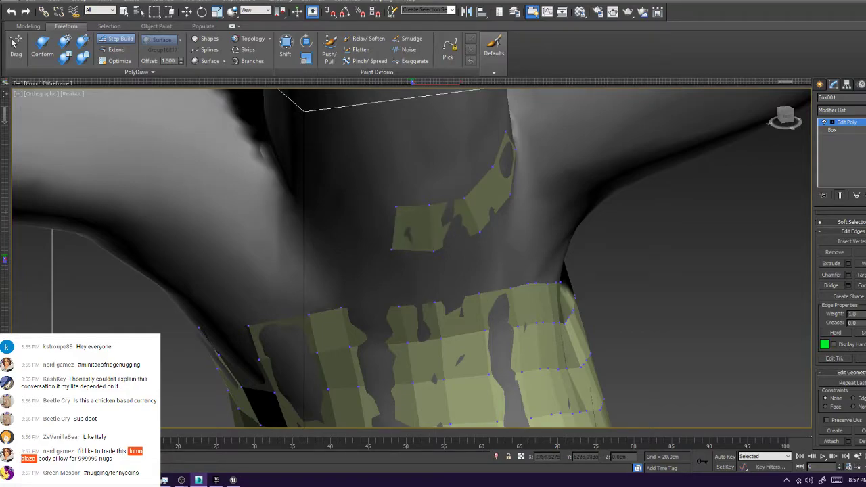
pyautogui.click(353, 242)
pyautogui.keyDown('shift'); pyautogui.click(372, 224); pyautogui.keyUp('shift')
pyautogui.keyDown('alt'); pyautogui.moveTo(373, 226); pyautogui.dragTo(428, 309, button='middle'); pyautogui.keyUp('alt')
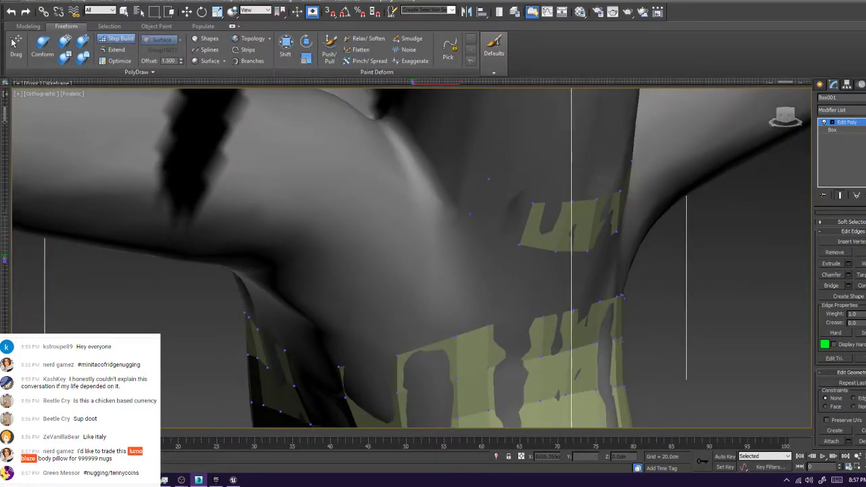
pyautogui.keyDown('shift'); pyautogui.click(503, 211); pyautogui.keyUp('shift')
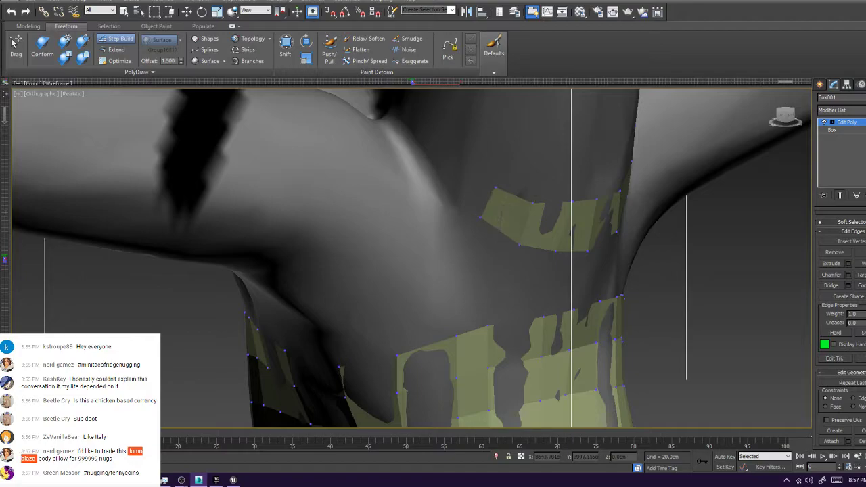
# Build two more quads along the central branch above the crease of the adjoining side branch
pyautogui.keyDown('alt'); pyautogui.moveTo(503, 211); pyautogui.dragTo(479, 251, button='middle'); pyautogui.keyUp('alt')
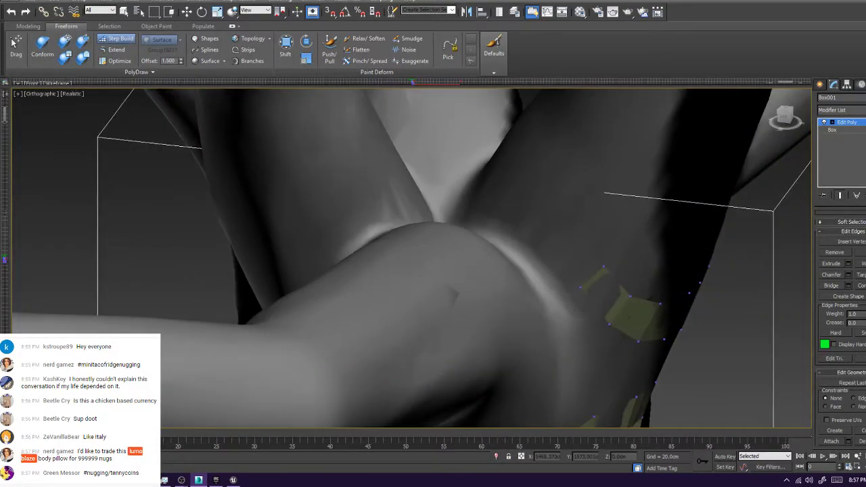
pyautogui.click(543, 251)
pyautogui.moveTo(543, 251); pyautogui.dragTo(547, 255)
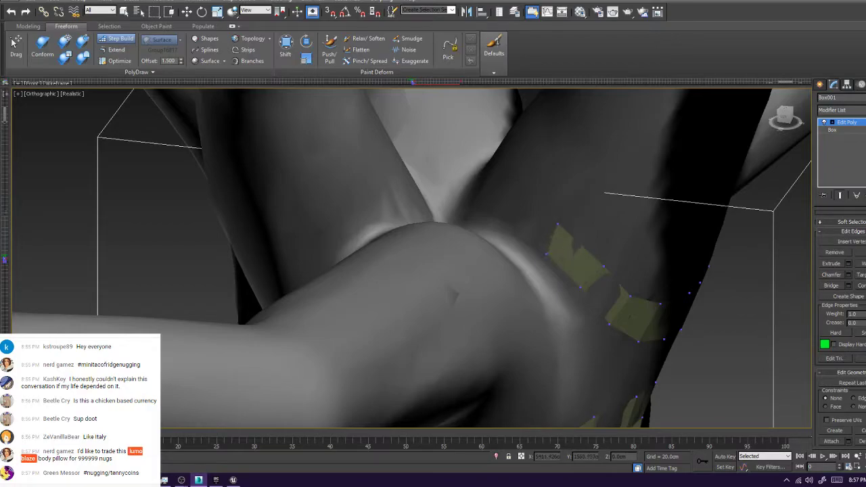
pyautogui.keyDown('shift'); pyautogui.click(537, 228); pyautogui.keyUp('shift')
pyautogui.moveTo(537, 228)
pyautogui.keyDown('alt'); pyautogui.mouseDown(button='middle')
pyautogui.moveTo(576, 271)
pyautogui.moveTo(571, 247)
pyautogui.moveTo(667, 264)
pyautogui.moveTo(511, 268)
pyautogui.moveTo(534, 332)
pyautogui.moveTo(522, 298)
pyautogui.moveTo(505, 292)
pyautogui.mouseUp(button='middle'); pyautogui.keyUp('alt')
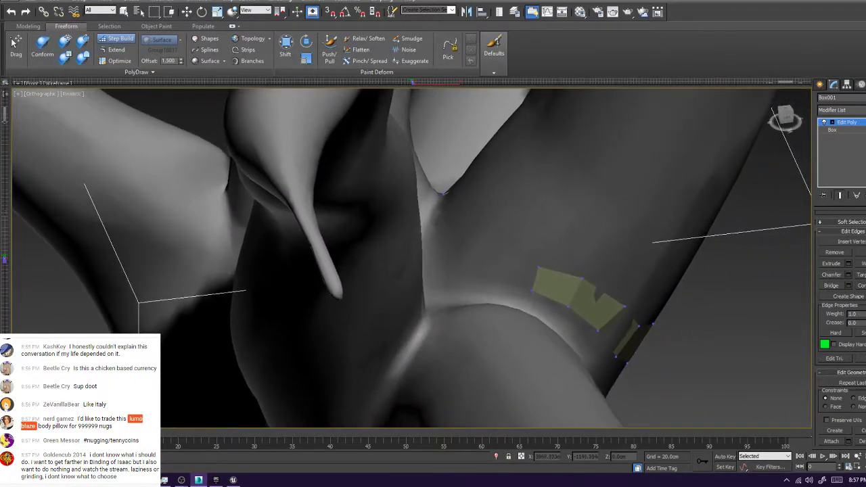
# Add three further quads from the strip's end toward the next branch fork, adjusting a vertex to even their shape
pyautogui.click(476, 262)
pyautogui.keyDown('shift'); pyautogui.click(509, 262); pyautogui.keyUp('shift')
pyautogui.moveTo(489, 230)
pyautogui.keyDown('ctrl'); pyautogui.keyDown('alt'); pyautogui.keyDown('shift'); pyautogui.mouseDown()
pyautogui.moveTo(506, 247)
pyautogui.moveTo(488, 266)
pyautogui.mouseUp(); pyautogui.keyUp('shift'); pyautogui.keyUp('alt'); pyautogui.keyUp('ctrl')
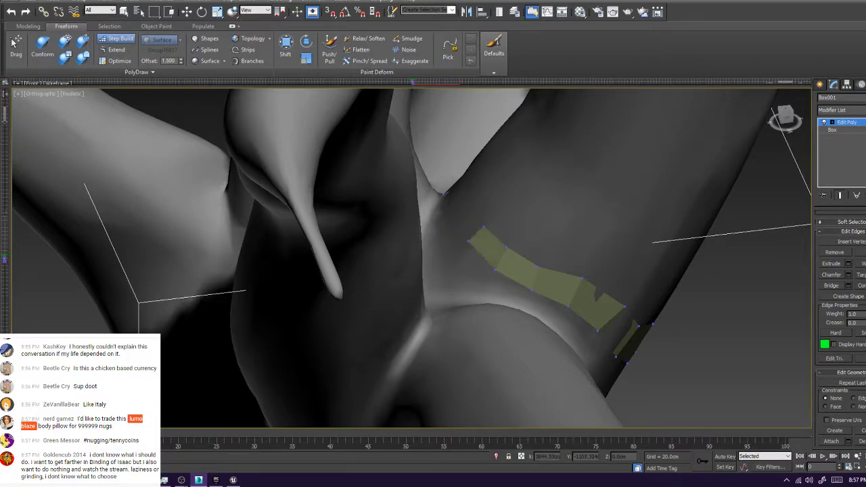
pyautogui.click(458, 211)
pyautogui.keyDown('shift'); pyautogui.click(470, 220); pyautogui.keyUp('shift')
pyautogui.moveTo(470, 226)
pyautogui.keyDown('alt'); pyautogui.mouseDown(button='middle')
pyautogui.moveTo(609, 237)
pyautogui.moveTo(622, 220)
pyautogui.moveTo(541, 250)
pyautogui.moveTo(501, 284)
pyautogui.moveTo(433, 271)
pyautogui.moveTo(392, 250)
pyautogui.mouseUp(button='middle'); pyautogui.keyUp('alt')
pyautogui.moveTo(501, 216)
pyautogui.keyDown('alt'); pyautogui.mouseDown(button='middle')
pyautogui.moveTo(487, 270)
pyautogui.moveTo(433, 291)
pyautogui.moveTo(490, 244)
pyautogui.mouseUp(button='middle'); pyautogui.keyUp('alt')
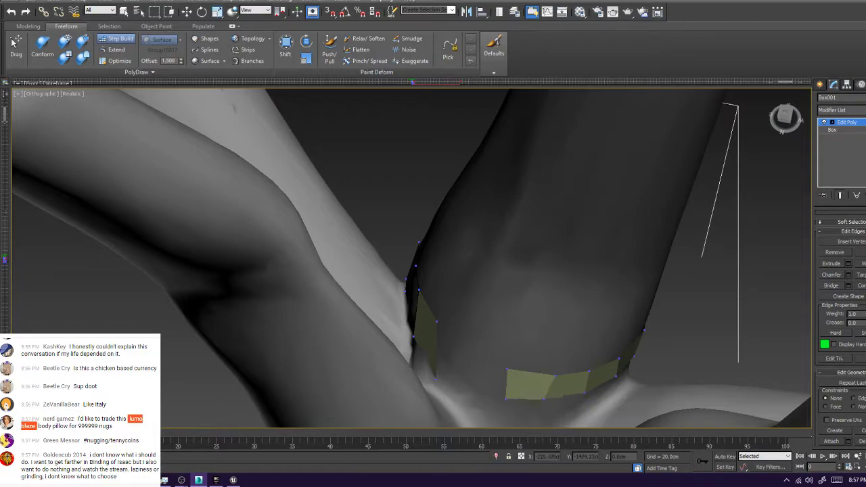
# Fill the gap in the quad strip across the front of the central branch's base with Step Build
pyautogui.moveTo(507, 369)
pyautogui.keyDown('ctrl'); pyautogui.keyDown('alt'); pyautogui.keyDown('shift'); pyautogui.mouseDown()
pyautogui.moveTo(515, 359)
pyautogui.moveTo(452, 359)
pyautogui.mouseUp(); pyautogui.keyUp('shift'); pyautogui.keyUp('alt'); pyautogui.keyUp('ctrl')
pyautogui.click(468, 383)
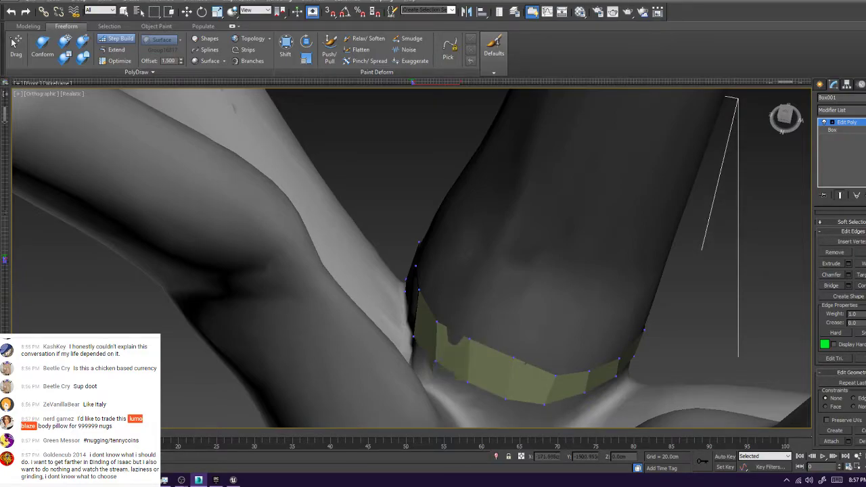
# Examine the sculpted branches and the quad ring around the central branch's base from several angles
pyautogui.moveTo(487, 284)
pyautogui.keyDown('alt'); pyautogui.mouseDown(button='middle')
pyautogui.moveTo(433, 243)
pyautogui.moveTo(352, 203)
pyautogui.mouseUp(button='middle'); pyautogui.keyUp('alt')
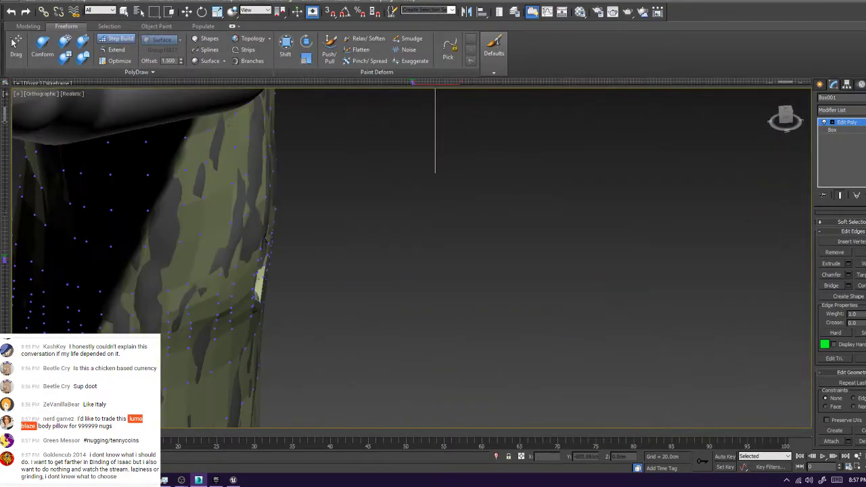
pyautogui.scroll(-3, 406, 244)
pyautogui.keyDown('alt'); pyautogui.moveTo(406, 244); pyautogui.dragTo(352, 270, button='middle'); pyautogui.keyUp('alt')
pyautogui.moveTo(328, 138); pyautogui.dragTo(328, 348, button='middle')
pyautogui.moveTo(327, 156); pyautogui.dragTo(344, 351, button='middle')
pyautogui.scroll(-4, 344, 351)
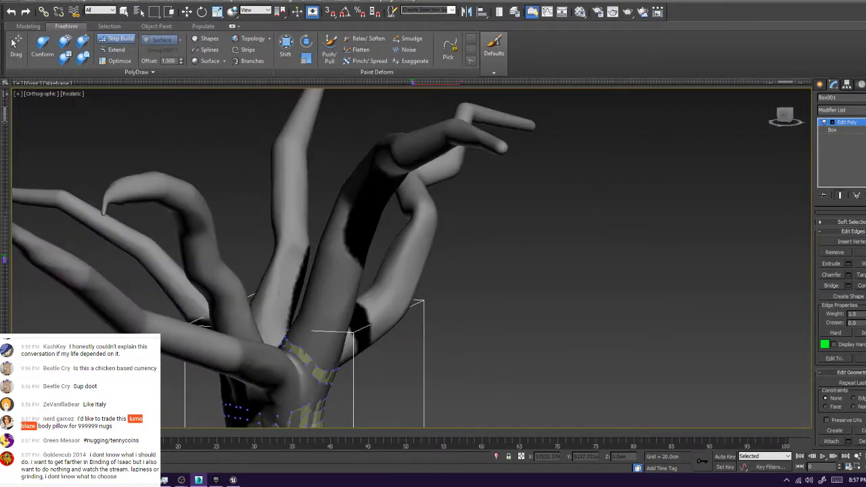
pyautogui.scroll(10, 61, 259)
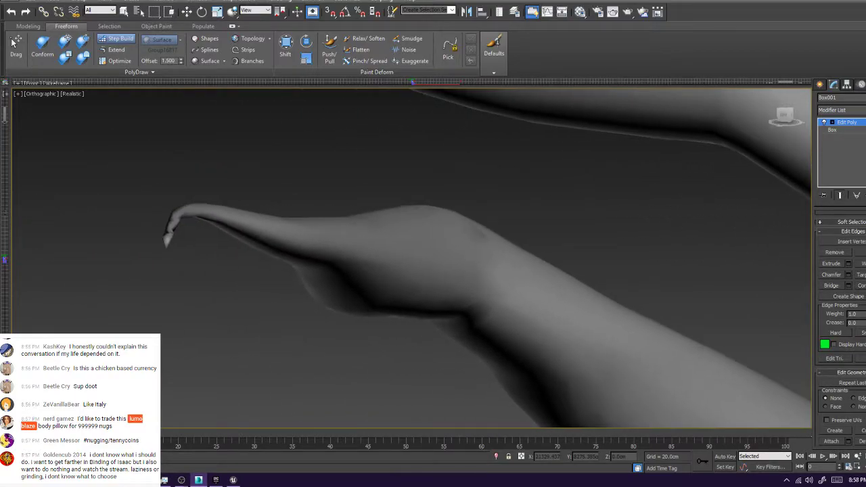
pyautogui.scroll(4, 326, 252)
pyautogui.keyDown('alt'); pyautogui.moveTo(326, 253); pyautogui.dragTo(406, 256, button='middle'); pyautogui.keyUp('alt')
pyautogui.scroll(-8, 406, 256)
pyautogui.press('z')
pyautogui.keyDown('alt'); pyautogui.moveTo(474, 271); pyautogui.dragTo(379, 270, button='middle'); pyautogui.keyUp('alt')
pyautogui.scroll(4, 419, 305)
pyautogui.moveTo(420, 291)
pyautogui.keyDown('alt'); pyautogui.mouseDown(button='middle')
pyautogui.moveTo(386, 287)
pyautogui.moveTo(448, 276)
pyautogui.mouseUp(button='middle'); pyautogui.keyUp('alt')
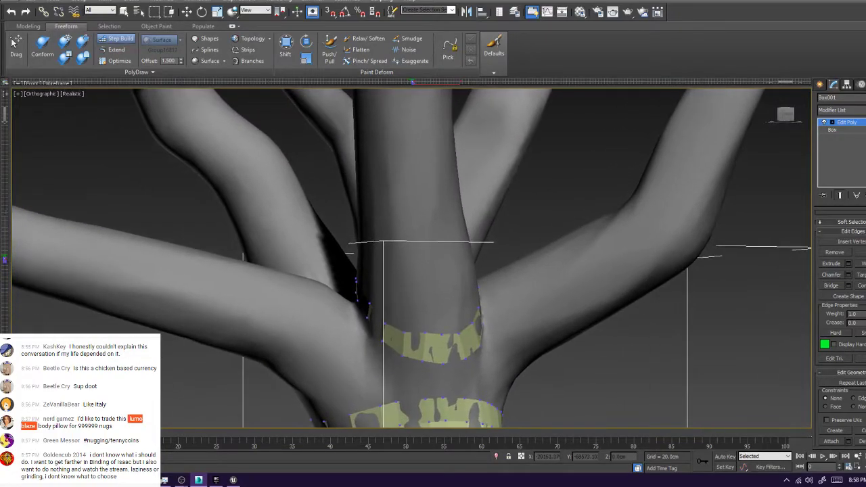
# Extend the ring's open border up the straight lower part of the central branch with the Extend tool
pyautogui.press('w')
pyautogui.click(116, 50)
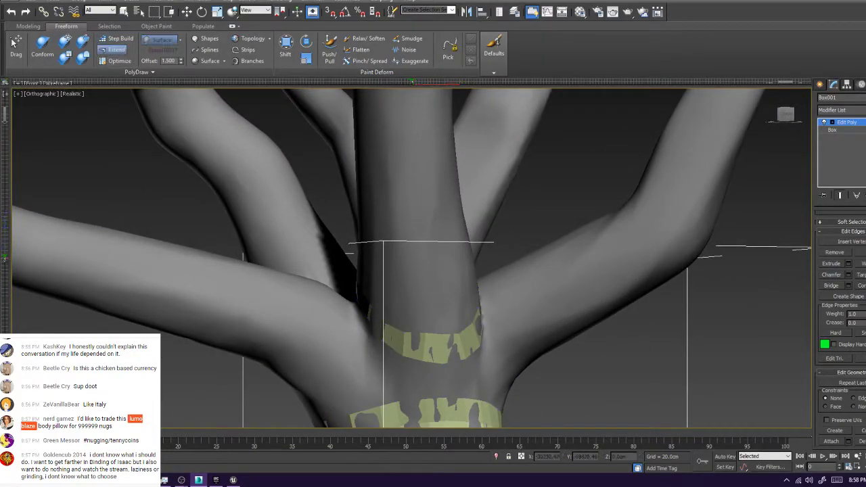
pyautogui.keyDown('ctrl'); pyautogui.keyDown('shift'); pyautogui.moveTo(433, 333); pyautogui.dragTo(433, 138); pyautogui.keyUp('shift'); pyautogui.keyUp('ctrl')
pyautogui.scroll(-2, 433, 257)
pyautogui.moveTo(433, 258)
pyautogui.keyDown('alt'); pyautogui.mouseDown(button='middle')
pyautogui.moveTo(534, 271)
pyautogui.moveTo(609, 261)
pyautogui.moveTo(582, 236)
pyautogui.moveTo(406, 284)
pyautogui.moveTo(325, 264)
pyautogui.mouseUp(button='middle'); pyautogui.keyUp('alt')
pyautogui.scroll(2, 325, 264)
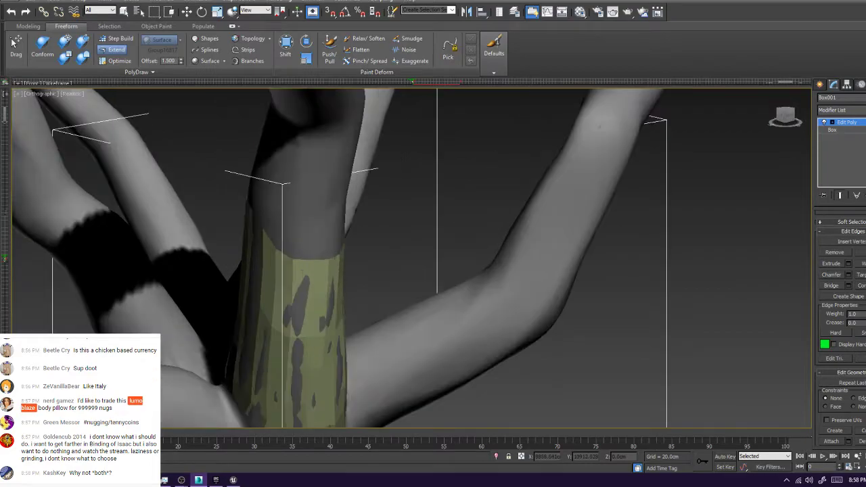
pyautogui.keyDown('ctrl'); pyautogui.keyDown('shift'); pyautogui.moveTo(315, 259); pyautogui.dragTo(321, 140); pyautogui.keyUp('shift'); pyautogui.keyUp('ctrl')
pyautogui.moveTo(321, 203)
pyautogui.keyDown('alt'); pyautogui.mouseDown(button='middle')
pyautogui.moveTo(555, 223)
pyautogui.moveTo(460, 237)
pyautogui.moveTo(501, 256)
pyautogui.moveTo(368, 263)
pyautogui.mouseUp(button='middle'); pyautogui.keyUp('alt')
pyautogui.keyDown('alt'); pyautogui.moveTo(514, 271); pyautogui.dragTo(524, 271, button='middle'); pyautogui.keyUp('alt')
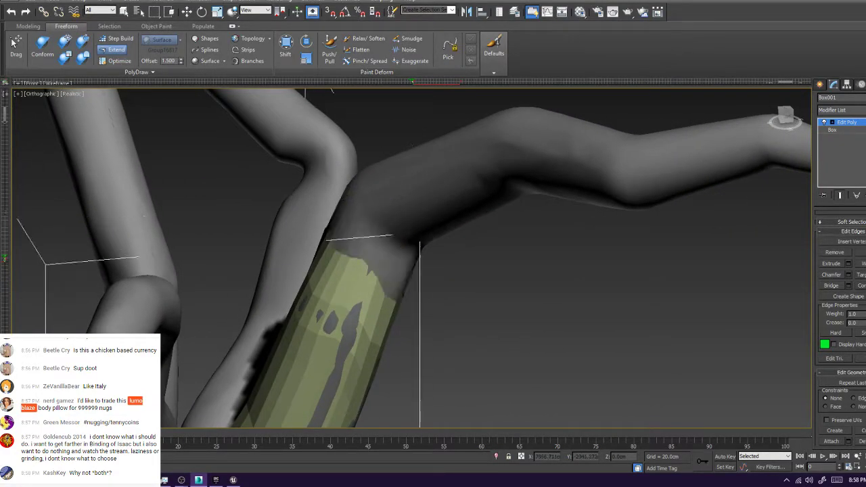
# Continue extending the open border around the central branch's first bend and along its upper section
pyautogui.moveTo(369, 268)
pyautogui.keyDown('ctrl'); pyautogui.keyDown('shift'); pyautogui.mouseDown()
pyautogui.moveTo(393, 224)
pyautogui.moveTo(386, 229)
pyautogui.mouseUp(); pyautogui.keyUp('shift'); pyautogui.keyUp('ctrl')
pyautogui.keyDown('alt'); pyautogui.moveTo(551, 265); pyautogui.dragTo(565, 263, button='middle'); pyautogui.keyUp('alt')
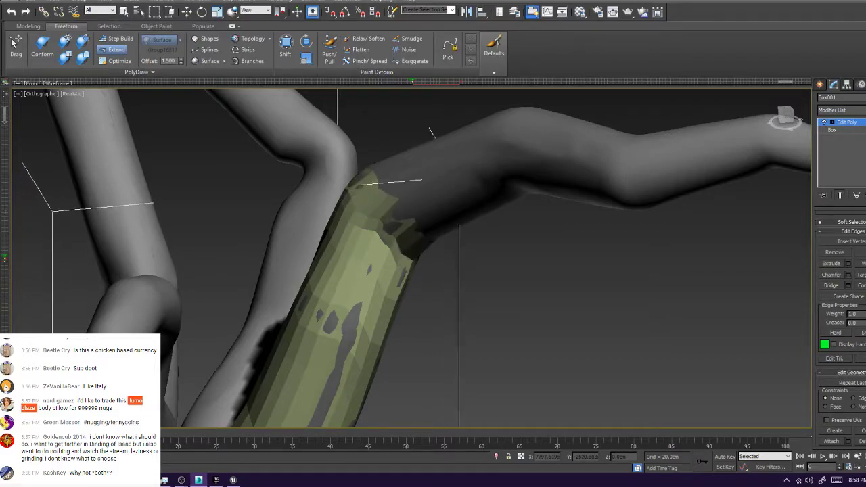
pyautogui.moveTo(396, 198)
pyautogui.keyDown('ctrl'); pyautogui.keyDown('shift'); pyautogui.mouseDown()
pyautogui.moveTo(525, 143)
pyautogui.moveTo(495, 128)
pyautogui.moveTo(546, 121)
pyautogui.mouseUp(); pyautogui.keyUp('shift'); pyautogui.keyUp('ctrl')
pyautogui.moveTo(546, 120)
pyautogui.keyDown('alt'); pyautogui.mouseDown(button='middle')
pyautogui.moveTo(515, 136)
pyautogui.moveTo(392, 148)
pyautogui.mouseUp(button='middle'); pyautogui.keyUp('alt')
pyautogui.keyDown('alt'); pyautogui.moveTo(352, 257); pyautogui.dragTo(271, 258, button='middle'); pyautogui.keyUp('alt')
pyautogui.moveTo(338, 257)
pyautogui.keyDown('alt'); pyautogui.mouseDown(button='middle')
pyautogui.moveTo(420, 244)
pyautogui.moveTo(528, 271)
pyautogui.moveTo(582, 271)
pyautogui.moveTo(352, 242)
pyautogui.moveTo(308, 262)
pyautogui.mouseUp(button='middle'); pyautogui.keyUp('alt')
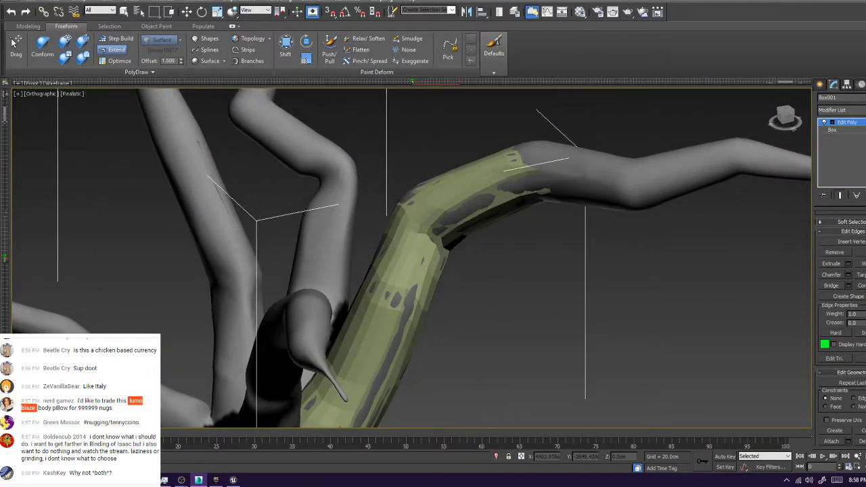
# Isolate the retopology mesh and set up vertex-level Step Build editing, undoing the stray vertex change
pyautogui.hotkey('alt', 'q')
pyautogui.scroll(-10, 501, 284)
pyautogui.moveTo(501, 284); pyautogui.dragTo(467, 359, button='middle')
pyautogui.scroll(4, 512, 217)
pyautogui.scroll(5, 490, 335)
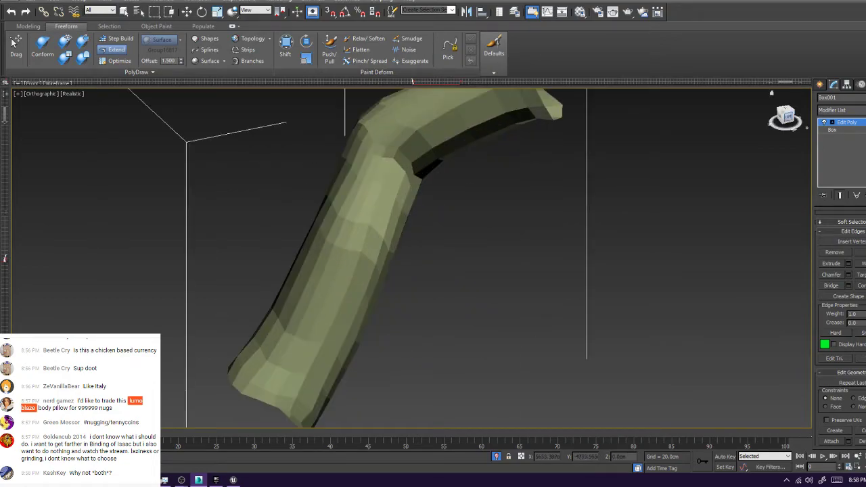
pyautogui.press('l')
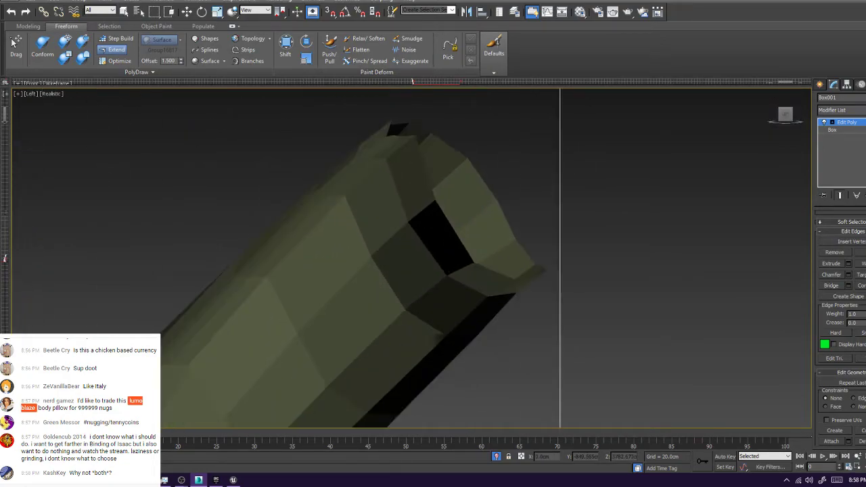
pyautogui.press('1')
pyautogui.press('w')
pyautogui.hotkey('ctrl', 'd')
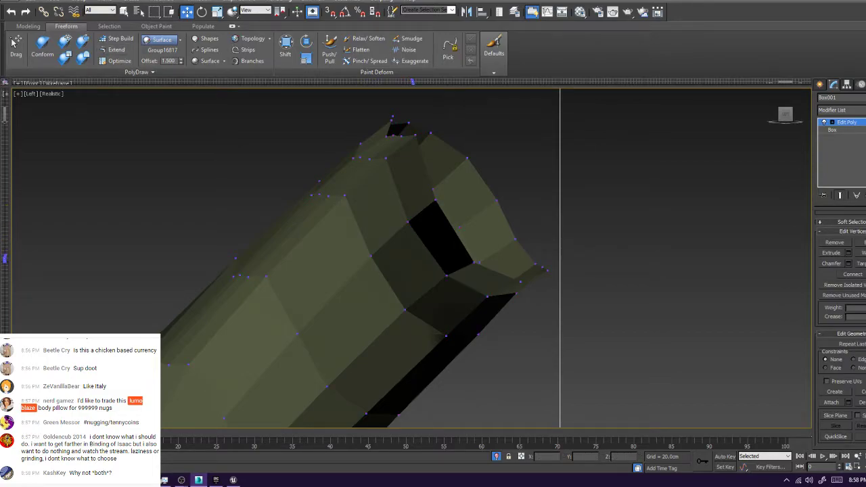
pyautogui.click(117, 39)
pyautogui.hotkey('ctrl', 'z')
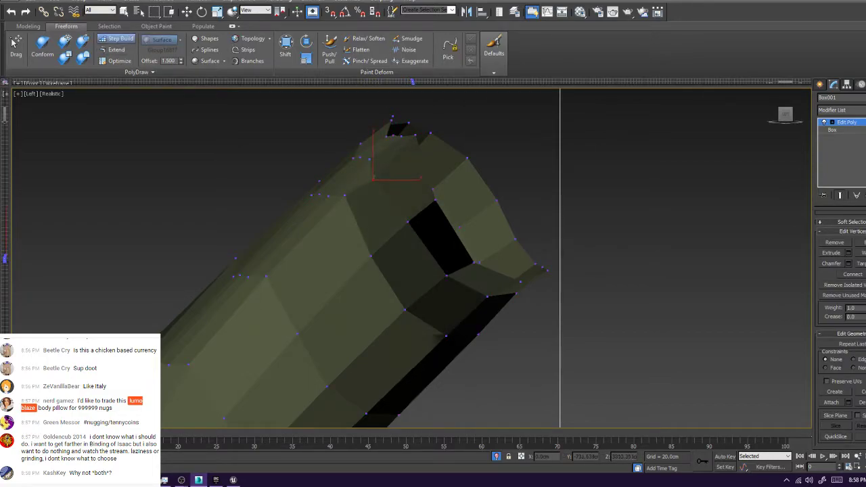
pyautogui.hotkey('ctrl', 'd')
# Reposition vertices on the inner side of the branch's first bend to even out the uneven quads
pyautogui.keyDown('alt'); pyautogui.moveTo(413, 243); pyautogui.dragTo(434, 217, button='middle'); pyautogui.keyUp('alt')
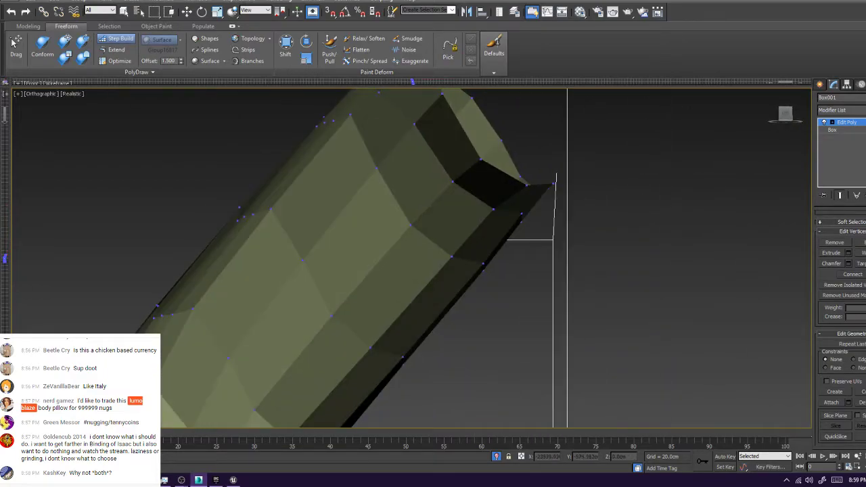
pyautogui.moveTo(453, 182); pyautogui.dragTo(447, 190)
pyautogui.keyDown('alt'); pyautogui.moveTo(446, 190); pyautogui.dragTo(542, 230, button='middle'); pyautogui.keyUp('alt')
pyautogui.moveTo(162, 196); pyautogui.dragTo(542, 251, button='middle')
pyautogui.moveTo(358, 183); pyautogui.dragTo(355, 193)
pyautogui.click(508, 196)
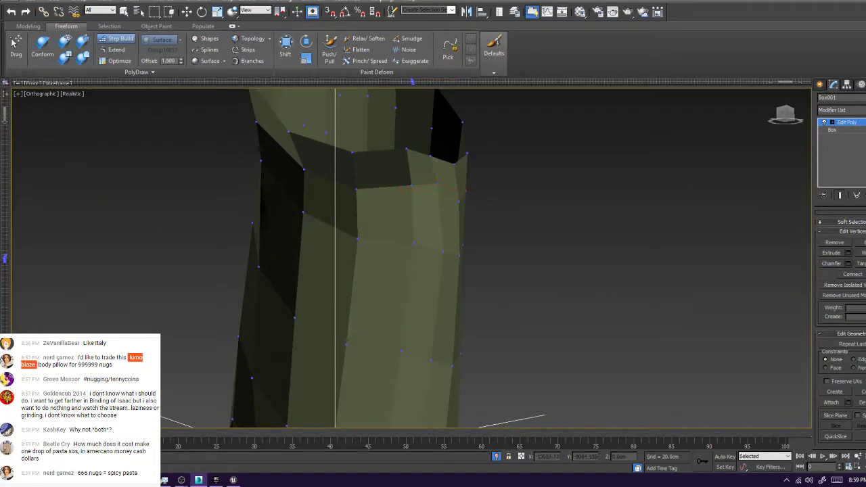
pyautogui.keyDown('alt'); pyautogui.moveTo(508, 196); pyautogui.dragTo(454, 224, button='middle'); pyautogui.keyUp('alt')
pyautogui.moveTo(379, 203); pyautogui.dragTo(535, 235, button='middle')
pyautogui.click(501, 204)
pyautogui.keyDown('alt'); pyautogui.moveTo(501, 203); pyautogui.dragTo(460, 208, button='middle'); pyautogui.keyUp('alt')
pyautogui.click(474, 379)
pyautogui.scroll(-4, 474, 379)
pyautogui.keyDown('alt'); pyautogui.moveTo(474, 392); pyautogui.dragTo(486, 371, button='middle'); pyautogui.keyUp('alt')
pyautogui.scroll(4, 486, 371)
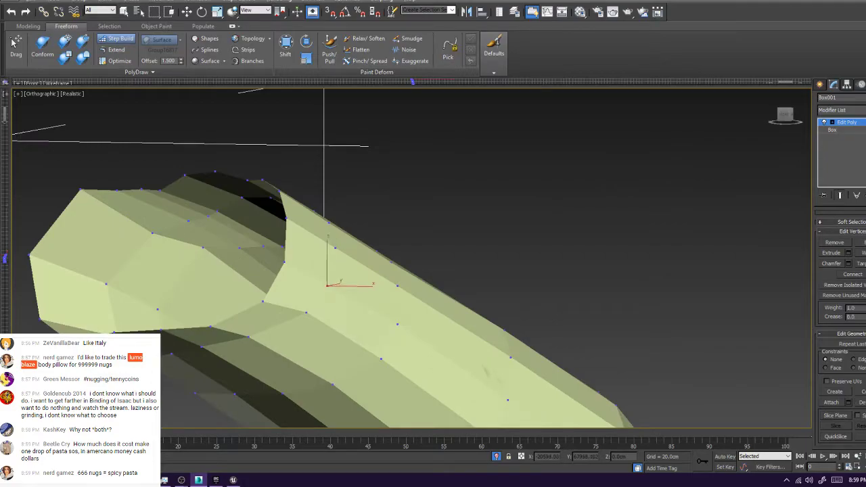
# Move two vertices of an edge ring further down the upper branch section to straighten the ring
pyautogui.click(359, 264)
pyautogui.keyDown('alt'); pyautogui.moveTo(359, 264); pyautogui.dragTo(420, 325, button='middle'); pyautogui.keyUp('alt')
pyautogui.scroll(-4, 356, 263)
pyautogui.scroll(3, 376, 332)
pyautogui.moveTo(765, 204); pyautogui.dragTo(522, 217, button='middle')
pyautogui.scroll(2, 522, 217)
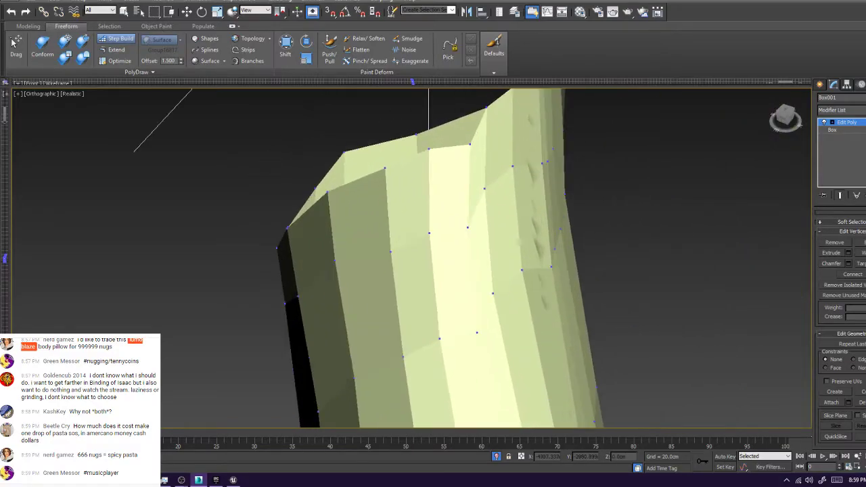
pyautogui.moveTo(492, 294); pyautogui.dragTo(534, 313)
pyautogui.moveTo(552, 268); pyautogui.dragTo(558, 302)
pyautogui.click(632, 301)
pyautogui.keyDown('alt'); pyautogui.moveTo(582, 302); pyautogui.dragTo(630, 305, button='middle'); pyautogui.keyUp('alt')
pyautogui.scroll(-2, 596, 305)
# Shift three more vertices back along the upper branch section to align its cross-sectional rings
pyautogui.moveTo(765, 257); pyautogui.dragTo(366, 254, button='middle')
pyautogui.scroll(4, 434, 257)
pyautogui.moveTo(441, 246); pyautogui.dragTo(433, 292)
pyautogui.moveTo(462, 233); pyautogui.dragTo(472, 300)
pyautogui.click(609, 298)
pyautogui.keyDown('alt'); pyautogui.moveTo(610, 298); pyautogui.dragTo(369, 222, button='middle'); pyautogui.keyUp('alt')
pyautogui.scroll(-4, 609, 285)
pyautogui.scroll(3, 369, 223)
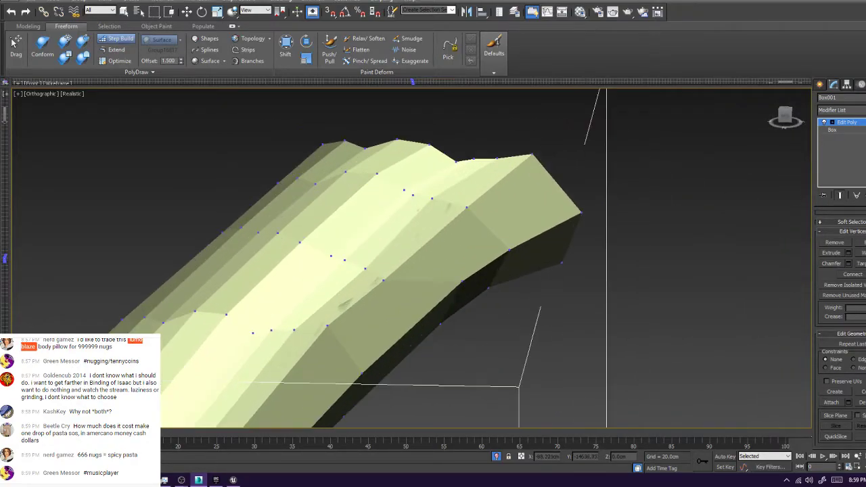
pyautogui.moveTo(461, 283); pyautogui.dragTo(420, 308)
pyautogui.click(487, 352)
pyautogui.keyDown('alt'); pyautogui.moveTo(487, 352); pyautogui.dragTo(702, 299, button='middle'); pyautogui.keyUp('alt')
pyautogui.scroll(-2, 525, 349)
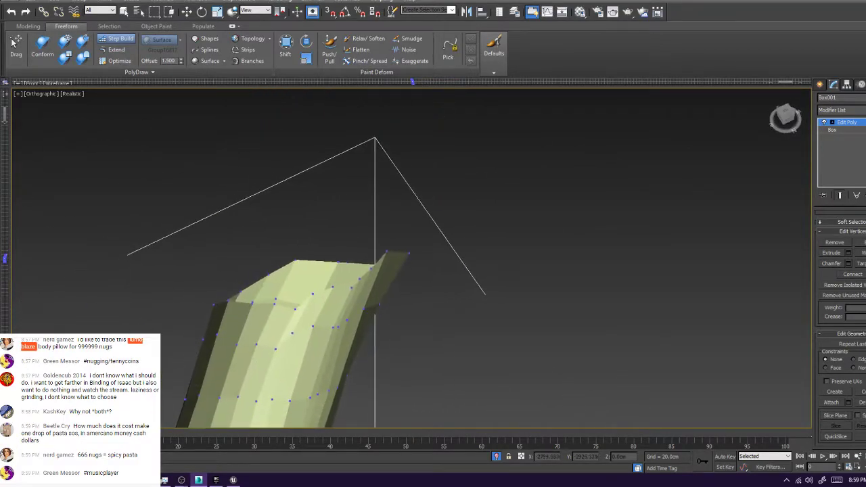
# Line up the vertices of the ring just below the branch mesh's open end, moving them down one by one
pyautogui.moveTo(325, 298); pyautogui.dragTo(470, 255, button='middle')
pyautogui.scroll(6, 475, 241)
pyautogui.moveTo(365, 283); pyautogui.dragTo(368, 273)
pyautogui.moveTo(401, 341); pyautogui.dragTo(403, 375)
pyautogui.click(442, 328)
pyautogui.moveTo(442, 327); pyautogui.dragTo(435, 376)
pyautogui.click(481, 331)
pyautogui.moveTo(481, 330); pyautogui.dragTo(488, 377)
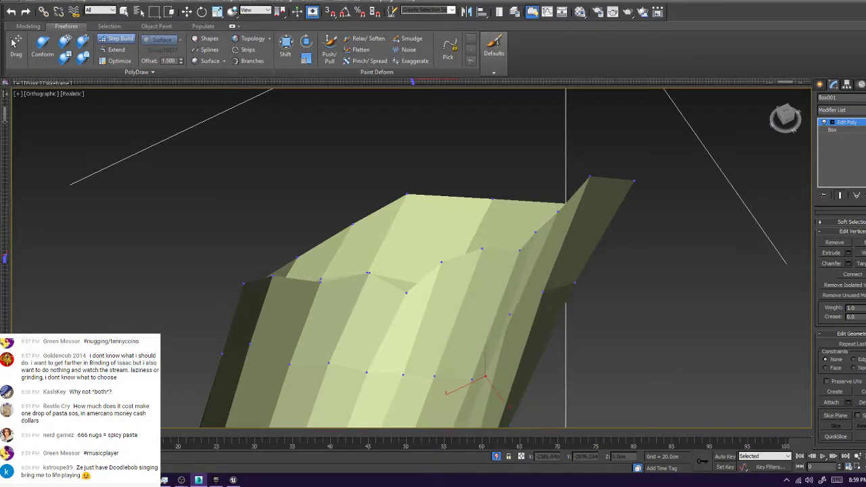
# Lower the remaining raised vertices on the far side of the same ring to level it
pyautogui.moveTo(510, 314); pyautogui.dragTo(513, 340)
pyautogui.keyDown('alt'); pyautogui.moveTo(513, 340); pyautogui.dragTo(500, 323, button='middle'); pyautogui.keyUp('alt')
pyautogui.moveTo(637, 238); pyautogui.dragTo(637, 298)
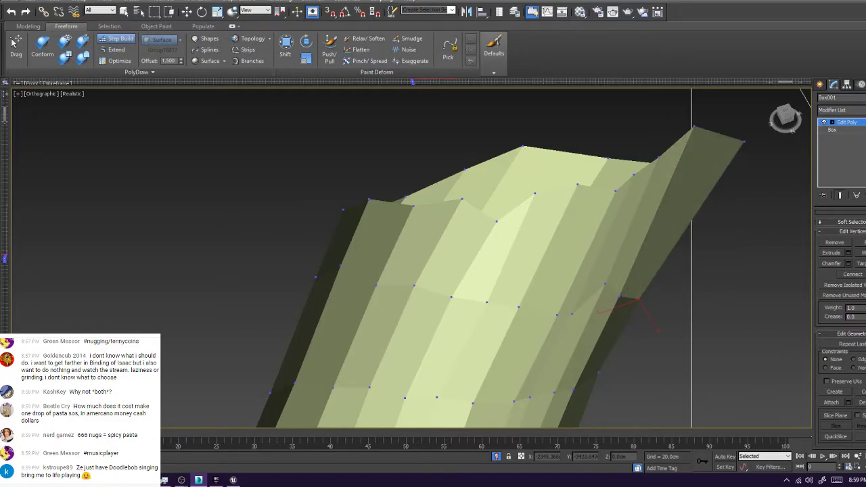
pyautogui.click(690, 308)
pyautogui.keyDown('alt'); pyautogui.moveTo(676, 298); pyautogui.dragTo(485, 219, button='middle'); pyautogui.keyUp('alt')
pyautogui.scroll(-5, 707, 213)
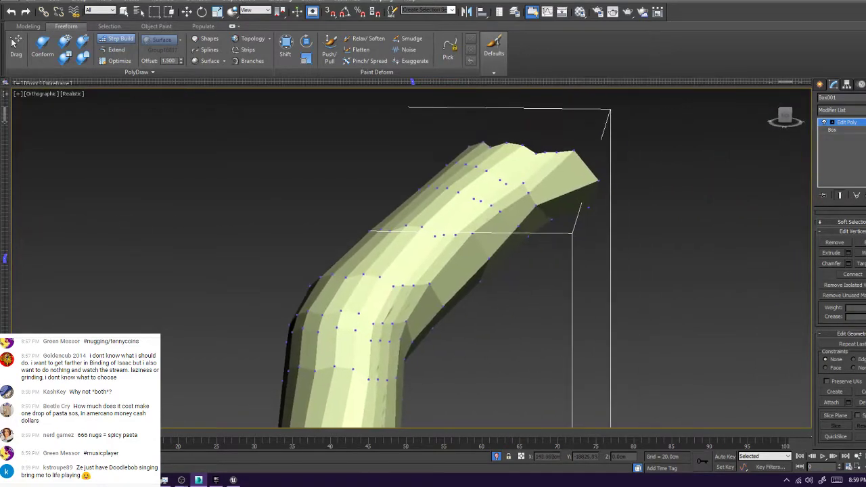
# Pull the protruding vertices of the branch mesh's open end back into an even border
pyautogui.scroll(2, 484, 219)
pyautogui.moveTo(557, 203); pyautogui.dragTo(564, 210)
pyautogui.moveTo(642, 168); pyautogui.dragTo(564, 138)
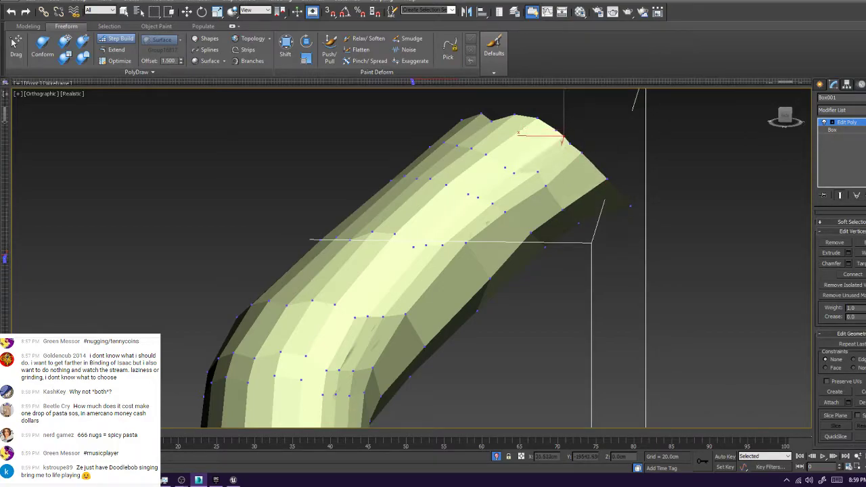
pyautogui.keyDown('alt'); pyautogui.moveTo(565, 143); pyautogui.dragTo(639, 193, button='middle'); pyautogui.keyUp('alt')
pyautogui.moveTo(704, 318); pyautogui.dragTo(602, 250, button='middle')
pyautogui.scroll(4, 602, 250)
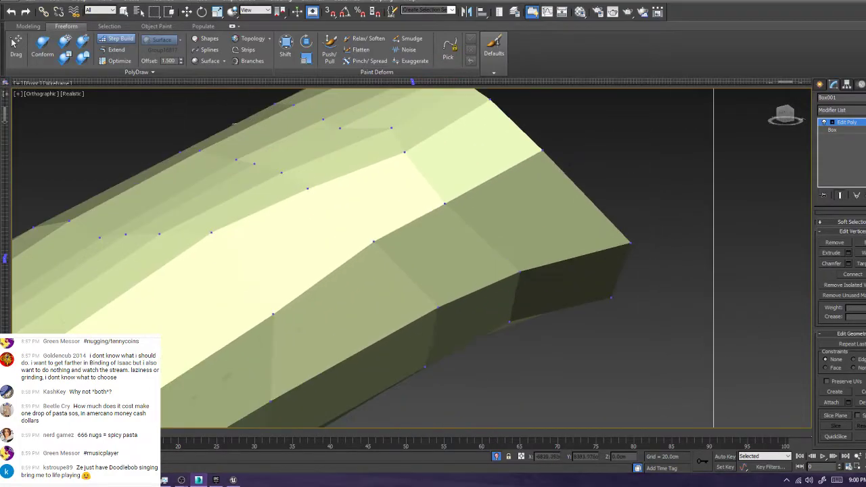
pyautogui.moveTo(628, 242); pyautogui.dragTo(593, 249)
pyautogui.click(636, 270)
# Adjust vertices on the opposite side of the open end to smooth the border's outline
pyautogui.scroll(-3, 609, 257)
pyautogui.keyDown('alt'); pyautogui.moveTo(596, 257); pyautogui.dragTo(542, 311, button='middle'); pyautogui.keyUp('alt')
pyautogui.moveTo(542, 392); pyautogui.dragTo(501, 237, button='middle')
pyautogui.moveTo(501, 285); pyautogui.dragTo(470, 125, button='middle')
pyautogui.keyDown('alt'); pyautogui.moveTo(470, 203); pyautogui.dragTo(433, 304, button='middle'); pyautogui.keyUp('alt')
pyautogui.scroll(-6, 427, 311)
pyautogui.keyDown('alt'); pyautogui.moveTo(425, 352); pyautogui.dragTo(386, 434, button='middle'); pyautogui.keyUp('alt')
pyautogui.scroll(10, 298, 237)
pyautogui.moveTo(354, 243); pyautogui.dragTo(338, 214)
pyautogui.click(325, 193)
pyautogui.keyDown('alt'); pyautogui.moveTo(325, 203); pyautogui.dragTo(301, 216, button='middle'); pyautogui.keyUp('alt')
pyautogui.moveTo(570, 417); pyautogui.dragTo(572, 416, button='middle')
pyautogui.click(388, 230)
pyautogui.moveTo(388, 230); pyautogui.dragTo(385, 231)
pyautogui.click(356, 262)
pyautogui.keyDown('alt'); pyautogui.moveTo(356, 262); pyautogui.dragTo(383, 245, button='middle'); pyautogui.keyUp('alt')
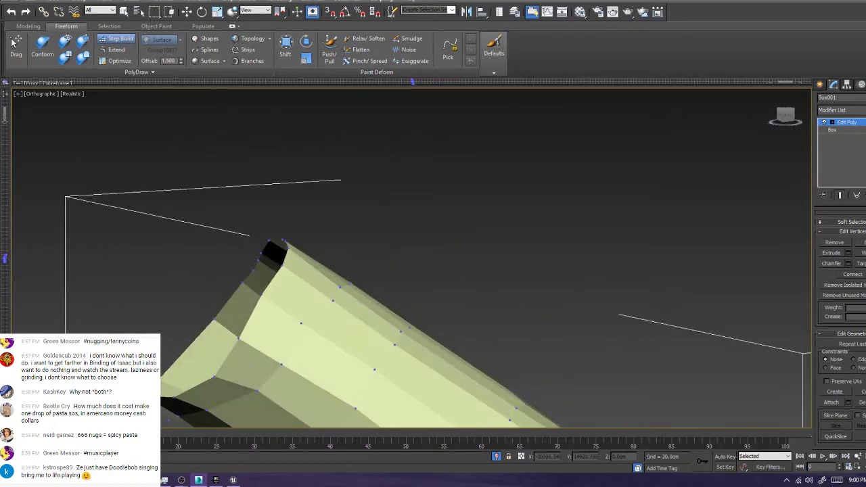
# Reposition three more vertices near the open end so the border forms a clean ring
pyautogui.moveTo(271, 298); pyautogui.dragTo(361, 239, button='middle')
pyautogui.moveTo(305, 314); pyautogui.dragTo(284, 302)
pyautogui.moveTo(264, 337); pyautogui.dragTo(230, 330)
pyautogui.moveTo(330, 278); pyautogui.dragTo(323, 272)
pyautogui.scroll(-4, 397, 263)
pyautogui.keyDown('alt'); pyautogui.moveTo(323, 272); pyautogui.dragTo(481, 269, button='middle'); pyautogui.keyUp('alt')
pyautogui.moveTo(570, 298); pyautogui.dragTo(391, 292, button='middle')
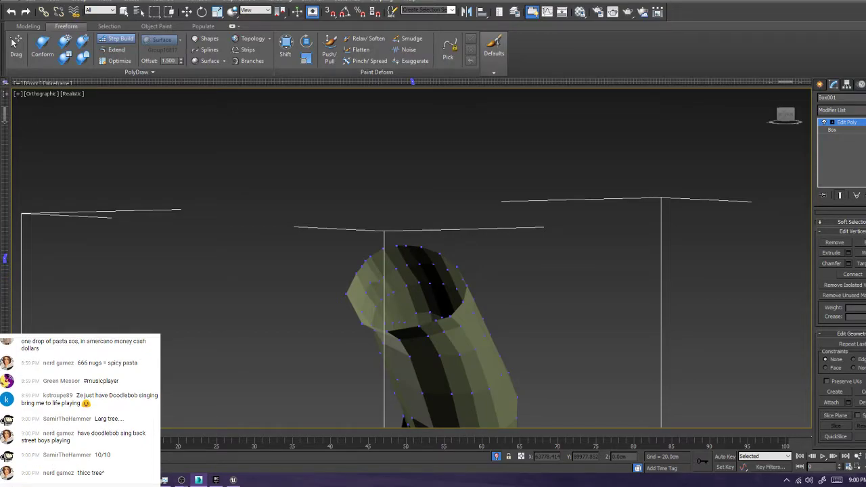
# Show the sculpt again and extend the branch mesh's cleaned border past the next bend with Extend
pyautogui.scroll(-4, 423, 242)
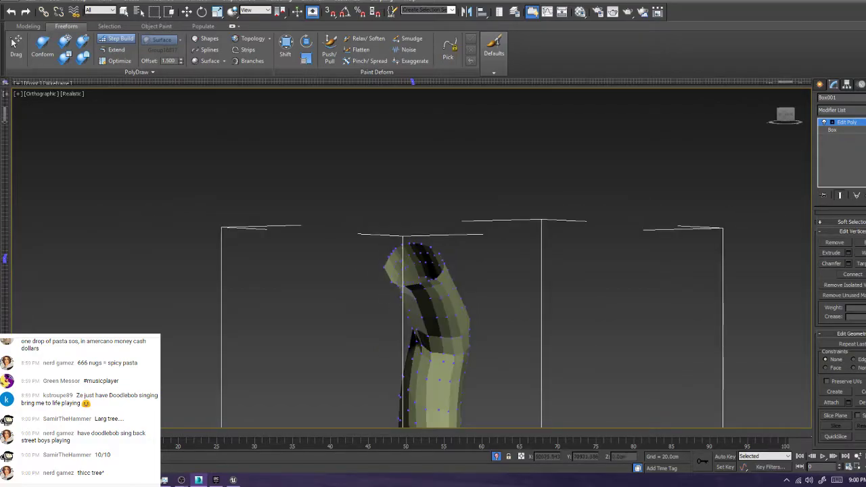
pyautogui.hotkey('alt', 'q')
pyautogui.keyDown('alt'); pyautogui.moveTo(433, 264); pyautogui.dragTo(396, 247, button='middle'); pyautogui.keyUp('alt')
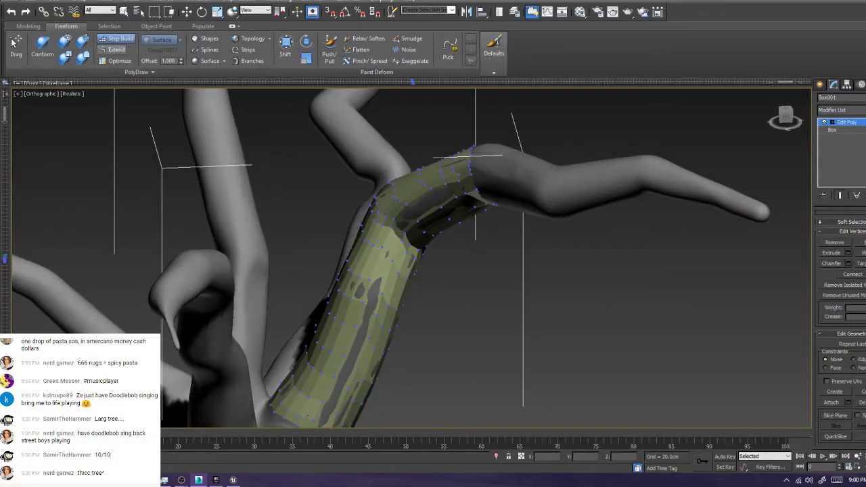
pyautogui.click(115, 50)
pyautogui.scroll(4, 524, 181)
pyautogui.moveTo(419, 127)
pyautogui.keyDown('ctrl'); pyautogui.keyDown('shift'); pyautogui.mouseDown()
pyautogui.moveTo(515, 118)
pyautogui.moveTo(563, 139)
pyautogui.moveTo(550, 138)
pyautogui.moveTo(609, 150)
pyautogui.moveTo(574, 144)
pyautogui.moveTo(596, 150)
pyautogui.moveTo(607, 127)
pyautogui.moveTo(593, 127)
pyautogui.mouseUp(); pyautogui.keyUp('shift'); pyautogui.keyUp('ctrl')
pyautogui.scroll(-2, 490, 112)
pyautogui.moveTo(594, 126); pyautogui.dragTo(526, 114, button='middle')
# Extend the border repeatedly through the branch's remaining bends until the mesh reaches the rounded tip
pyautogui.keyDown('ctrl'); pyautogui.keyDown('shift'); pyautogui.moveTo(546, 159); pyautogui.dragTo(586, 147); pyautogui.keyUp('shift'); pyautogui.keyUp('ctrl')
pyautogui.moveTo(525, 168)
pyautogui.keyDown('ctrl'); pyautogui.keyDown('shift'); pyautogui.mouseDown()
pyautogui.moveTo(607, 147)
pyautogui.moveTo(599, 147)
pyautogui.mouseUp(); pyautogui.keyUp('shift'); pyautogui.keyUp('ctrl')
pyautogui.keyDown('ctrl'); pyautogui.keyDown('shift'); pyautogui.moveTo(599, 149); pyautogui.dragTo(731, 171); pyautogui.keyUp('shift'); pyautogui.keyUp('ctrl')
pyautogui.moveTo(731, 170); pyautogui.dragTo(490, 191, button='middle')
pyautogui.keyDown('ctrl'); pyautogui.keyDown('shift'); pyautogui.moveTo(490, 191); pyautogui.dragTo(529, 201); pyautogui.keyUp('shift'); pyautogui.keyUp('ctrl')
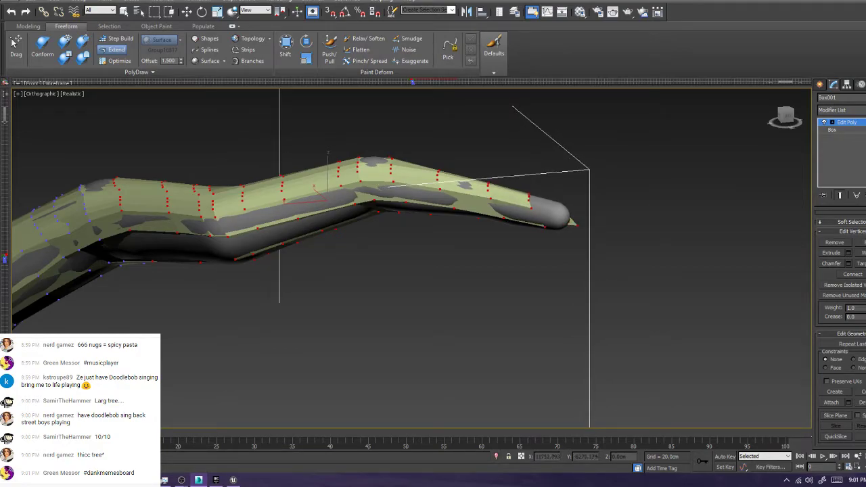
# Select the open edge border at the branch tip and bring up the polygon modeling tools
pyautogui.press('w')
pyautogui.press('1')
pyautogui.keyDown('alt'); pyautogui.moveTo(487, 196); pyautogui.dragTo(426, 207, button='middle'); pyautogui.keyUp('alt')
pyautogui.scroll(3, 426, 206)
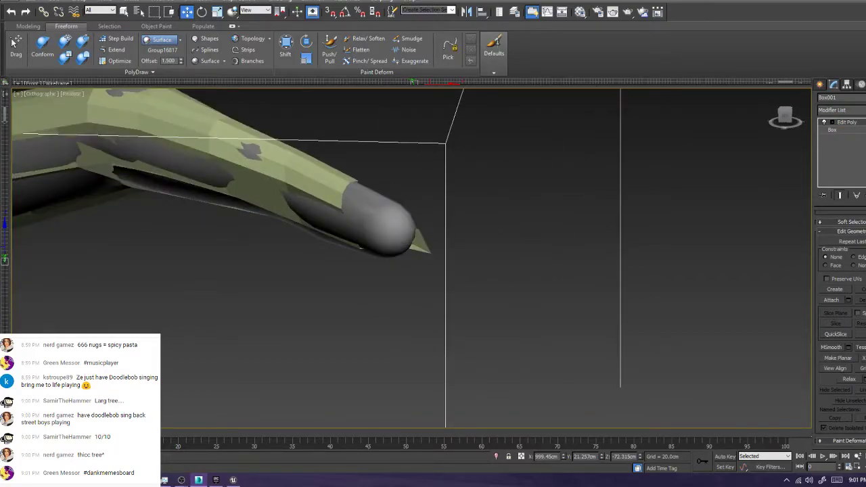
pyautogui.press('2')
pyautogui.doubleClick(342, 200)
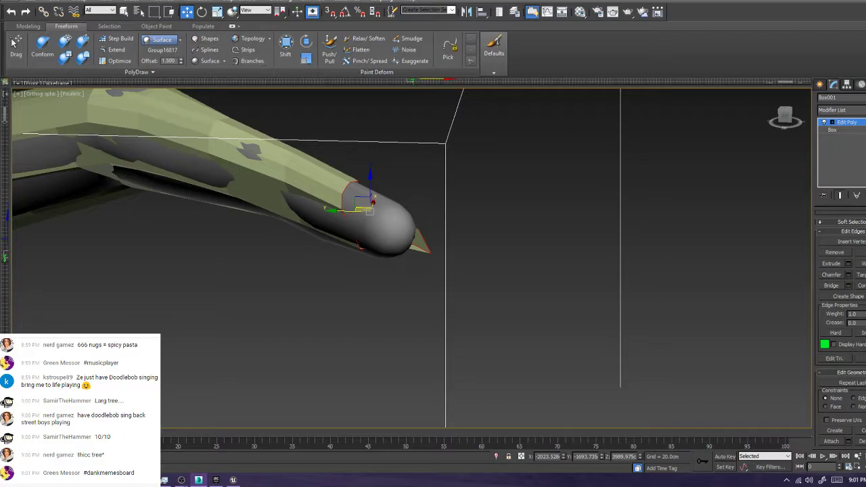
pyautogui.click(28, 26)
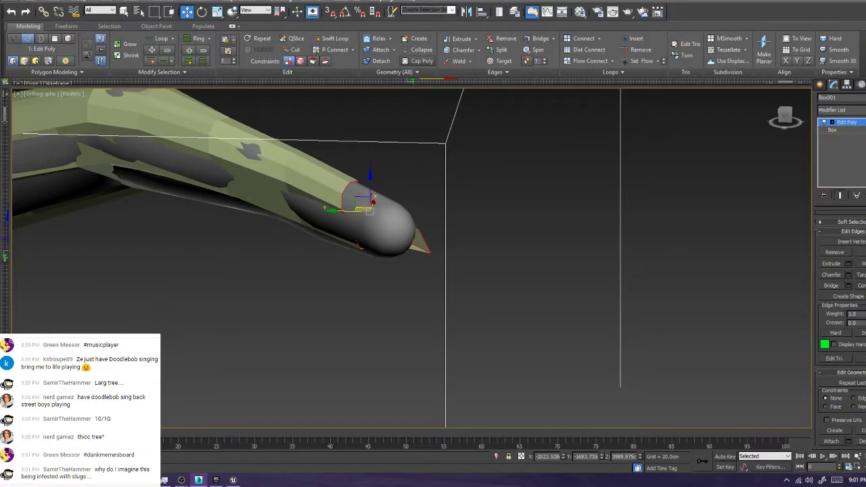
# Isolate the retopology mesh and orbit to the uneven open end at the branch tip
pyautogui.hotkey('alt', 'q')
pyautogui.keyDown('alt'); pyautogui.moveTo(434, 258); pyautogui.dragTo(286, 279, button='middle'); pyautogui.keyUp('alt')
pyautogui.scroll(-4, 323, 281)
pyautogui.scroll(-4, 325, 274)
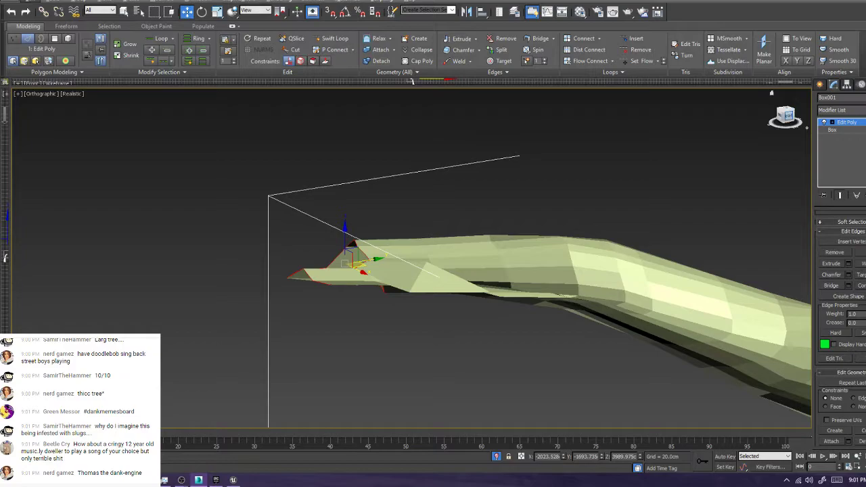
pyautogui.click(789, 116)
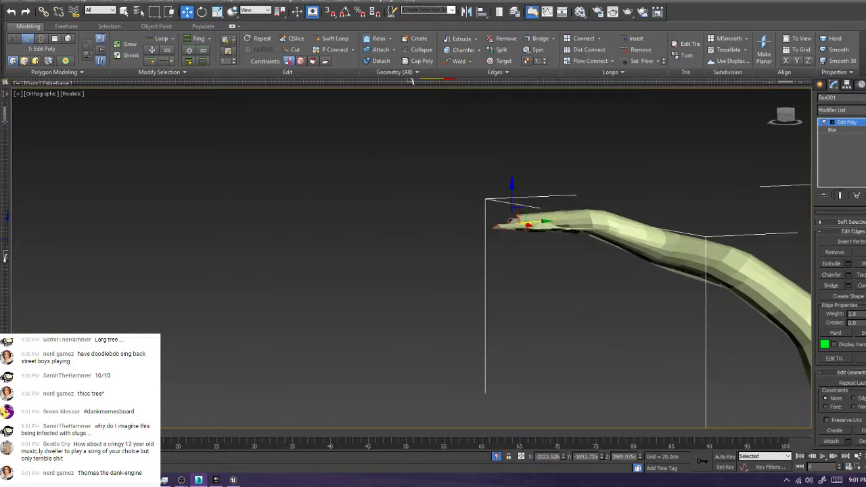
# Delete the polygons at the very tip of the isolated branch mesh to remove its uneven end
pyautogui.press('4')
pyautogui.moveTo(466, 180); pyautogui.dragTo(581, 285)
pyautogui.press('Delete')
pyautogui.scroll(6, 611, 233)
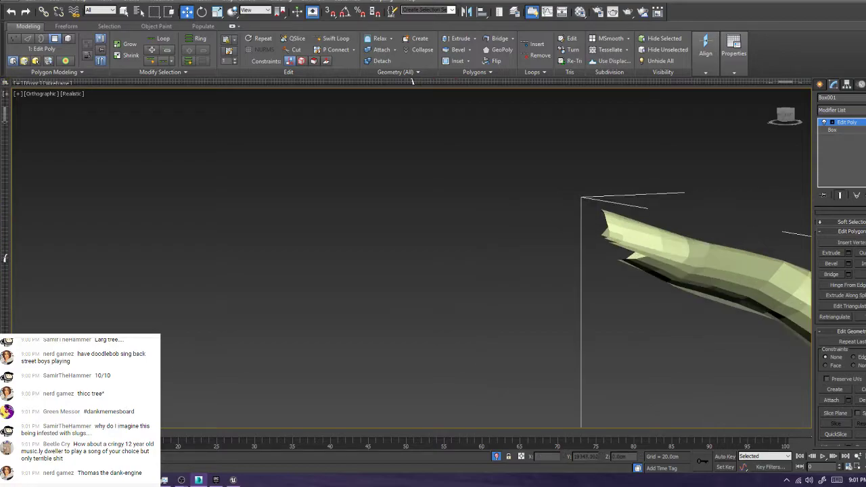
# Delete the two leftover protruding strips of polygons to cut the ragged branch end further back
pyautogui.click(612, 235)
pyautogui.keyDown('shift'); pyautogui.click(614, 222); pyautogui.keyUp('shift')
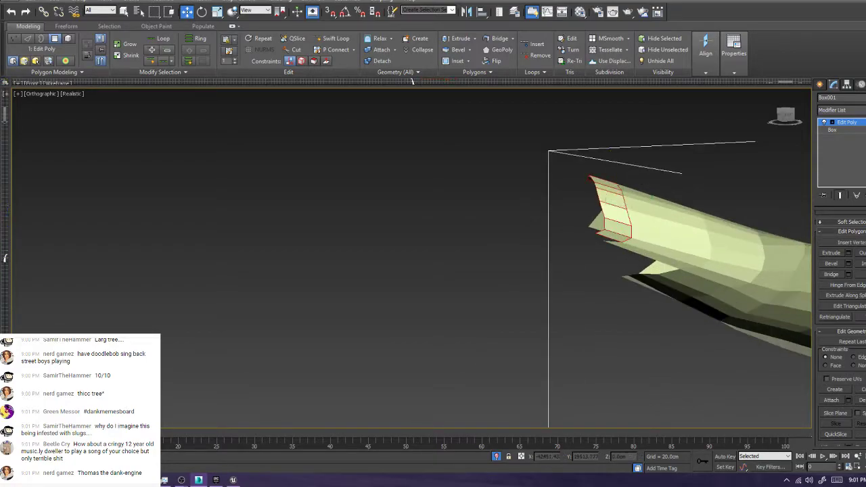
pyautogui.press('Delete')
pyautogui.click(673, 251)
pyautogui.keyDown('shift'); pyautogui.click(670, 235); pyautogui.keyUp('shift')
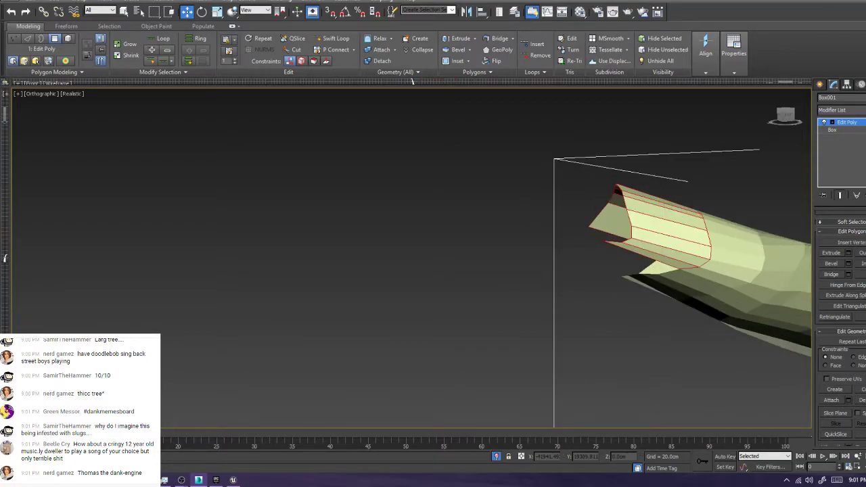
pyautogui.press('Delete')
# End the isolation to show the sculpt again and activate Step Build at vertex level
pyautogui.click(496, 457)
pyautogui.scroll(-5, 474, 324)
pyautogui.keyDown('alt'); pyautogui.moveTo(474, 324); pyautogui.dragTo(394, 278, button='middle'); pyautogui.keyUp('alt')
pyautogui.scroll(5, 394, 278)
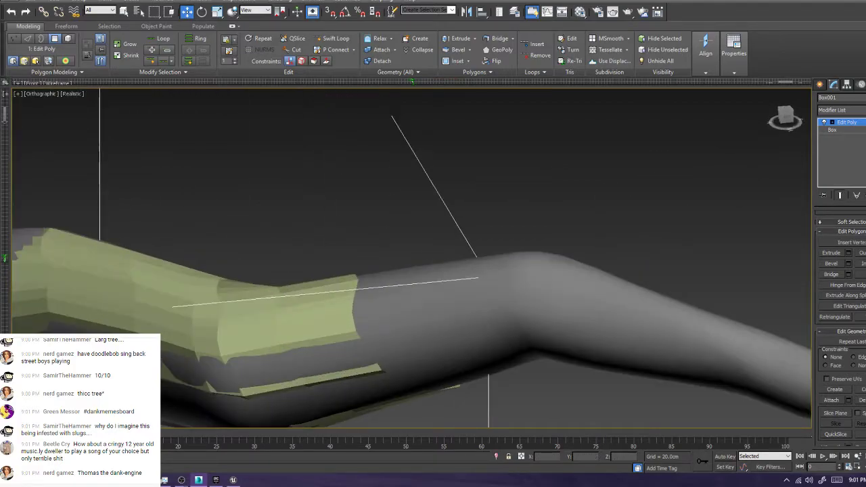
pyautogui.click(65, 25)
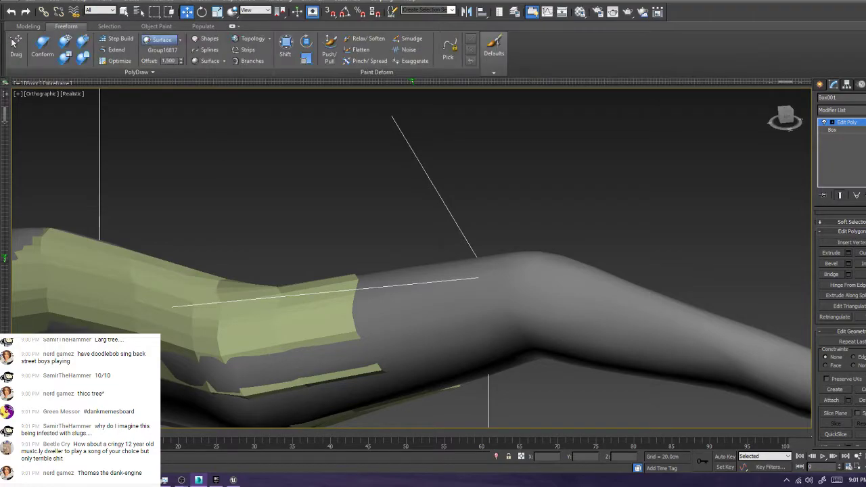
pyautogui.moveTo(395, 278); pyautogui.dragTo(375, 279, button='middle')
pyautogui.press('4')
pyautogui.press('1')
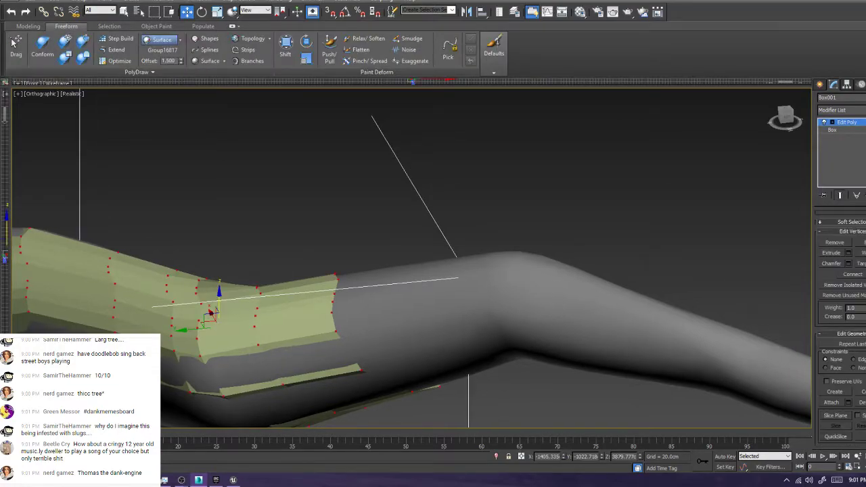
pyautogui.click(109, 26)
pyautogui.click(66, 26)
pyautogui.click(117, 39)
# Examine the trimmed mesh border from several sides of the branch to find where rebuilding should start
pyautogui.scroll(3, 371, 243)
pyautogui.keyDown('alt'); pyautogui.moveTo(371, 242); pyautogui.dragTo(704, 243, button='middle'); pyautogui.keyUp('alt')
pyautogui.keyDown('alt'); pyautogui.moveTo(443, 240); pyautogui.dragTo(304, 274, button='middle'); pyautogui.keyUp('alt')
pyautogui.scroll(-3, 443, 226)
pyautogui.keyDown('alt'); pyautogui.moveTo(379, 264); pyautogui.dragTo(406, 224, button='middle'); pyautogui.keyUp('alt')
pyautogui.moveTo(406, 379); pyautogui.dragTo(386, 146, button='middle')
pyautogui.keyDown('alt'); pyautogui.moveTo(386, 203); pyautogui.dragTo(325, 217, button='middle'); pyautogui.keyUp('alt')
pyautogui.moveTo(157, 178); pyautogui.dragTo(196, 168)
pyautogui.keyDown('alt'); pyautogui.moveTo(325, 216); pyautogui.dragTo(461, 230, button='middle'); pyautogui.keyUp('alt')
pyautogui.scroll(-4, 433, 257)
pyautogui.scroll(3, 460, 230)
pyautogui.scroll(6, 506, 189)
pyautogui.moveTo(506, 189); pyautogui.dragTo(449, 214, button='middle')
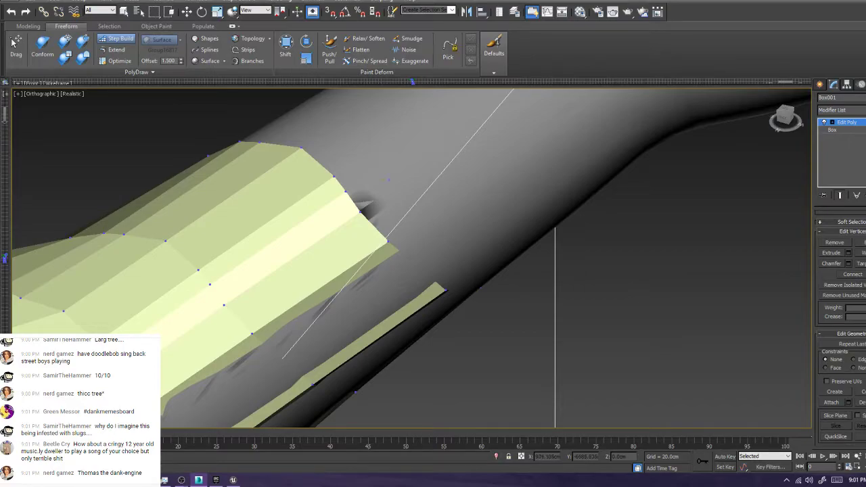
# Build two quads past the trimmed border, pull their outer vertices farther along the branch, and place two more vertices beside them
pyautogui.click(474, 244)
pyautogui.keyDown('shift'); pyautogui.moveTo(390, 213); pyautogui.dragTo(432, 250); pyautogui.keyUp('shift')
pyautogui.keyDown('ctrl'); pyautogui.keyDown('alt'); pyautogui.keyDown('shift'); pyautogui.moveTo(418, 219); pyautogui.dragTo(482, 176); pyautogui.keyUp('shift'); pyautogui.keyUp('alt'); pyautogui.keyUp('ctrl')
pyautogui.keyDown('ctrl'); pyautogui.keyDown('alt'); pyautogui.keyDown('shift'); pyautogui.moveTo(389, 180); pyautogui.dragTo(463, 141); pyautogui.keyUp('shift'); pyautogui.keyUp('alt'); pyautogui.keyUp('ctrl')
pyautogui.keyDown('ctrl'); pyautogui.keyDown('alt'); pyautogui.keyDown('shift'); pyautogui.moveTo(474, 243); pyautogui.dragTo(511, 221); pyautogui.keyUp('shift'); pyautogui.keyUp('alt'); pyautogui.keyUp('ctrl')
pyautogui.click(455, 129)
pyautogui.click(440, 113)
pyautogui.keyDown('shift'); pyautogui.click(413, 152); pyautogui.keyUp('shift')
pyautogui.hotkey('ctrl', 'z')
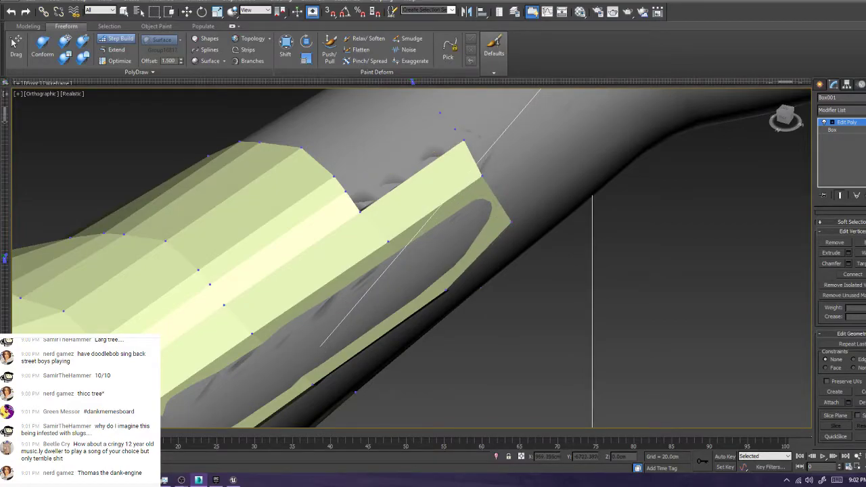
pyautogui.keyDown('shift'); pyautogui.click(373, 170); pyautogui.keyUp('shift')
pyautogui.hotkey('ctrl', 'z')
# Fill the next quads between the trimmed border and the vertices placed beside the new row
pyautogui.keyDown('alt'); pyautogui.keyDown('shift'); pyautogui.click(334, 176); pyautogui.keyUp('shift'); pyautogui.keyUp('alt')
pyautogui.keyDown('alt'); pyautogui.keyDown('shift'); pyautogui.click(346, 191); pyautogui.keyUp('shift'); pyautogui.keyUp('alt')
pyautogui.keyDown('shift'); pyautogui.click(394, 152); pyautogui.keyUp('shift')
pyautogui.keyDown('shift'); pyautogui.moveTo(360, 211); pyautogui.dragTo(465, 141); pyautogui.keyUp('shift')
pyautogui.keyDown('shift'); pyautogui.click(455, 129); pyautogui.keyUp('shift')
# Continue the new row around the branch by placing another vertex, adjusting it and filling the adjoining quads
pyautogui.keyDown('alt'); pyautogui.moveTo(454, 136); pyautogui.dragTo(554, 212, button='middle'); pyautogui.keyUp('alt')
pyautogui.click(478, 213)
pyautogui.keyDown('shift'); pyautogui.click(438, 235); pyautogui.keyUp('shift')
pyautogui.keyDown('ctrl'); pyautogui.keyDown('alt'); pyautogui.keyDown('shift'); pyautogui.moveTo(477, 213); pyautogui.dragTo(471, 214); pyautogui.keyUp('shift'); pyautogui.keyUp('alt'); pyautogui.keyUp('ctrl')
pyautogui.keyDown('shift'); pyautogui.click(440, 207); pyautogui.keyUp('shift')
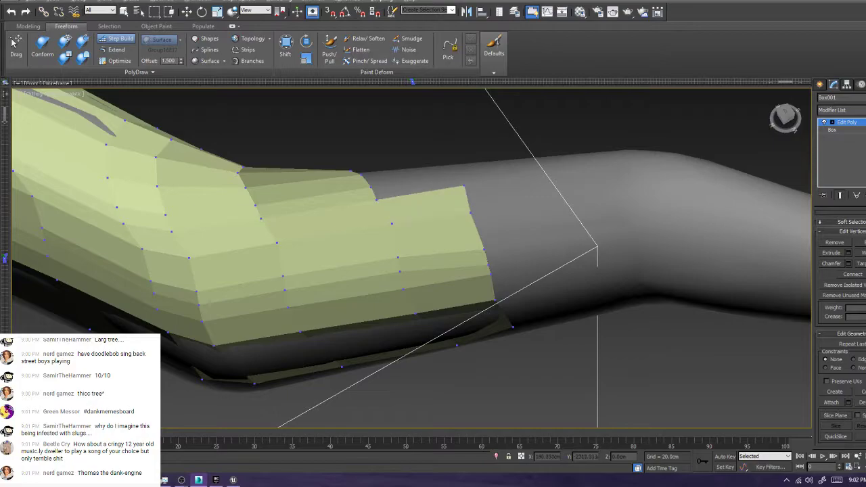
# Fill two more quads along the upper side of the branch to link the border with the placed vertices
pyautogui.keyDown('alt'); pyautogui.moveTo(447, 216); pyautogui.dragTo(455, 244, button='middle'); pyautogui.keyUp('alt')
pyautogui.scroll(-5, 455, 224)
pyautogui.scroll(5, 474, 294)
pyautogui.scroll(3, 457, 282)
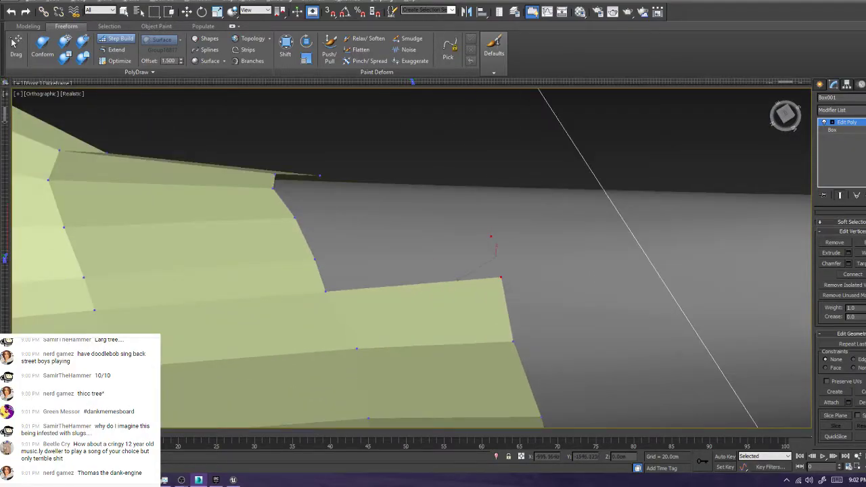
pyautogui.keyDown('shift'); pyautogui.click(359, 274); pyautogui.keyUp('shift')
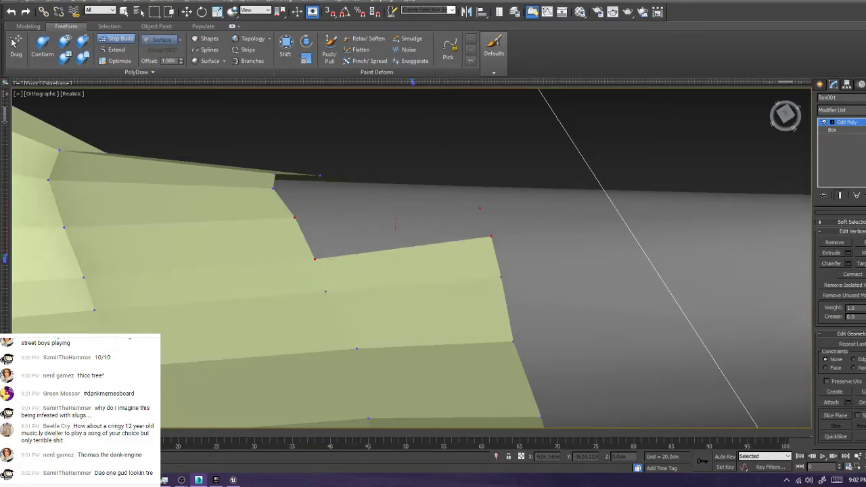
pyautogui.keyDown('shift'); pyautogui.click(396, 232); pyautogui.keyUp('shift')
# Inspect the new row of quads around the branch and check the retopology against the whole tree
pyautogui.scroll(-4, 450, 254)
pyautogui.keyDown('alt'); pyautogui.moveTo(450, 254); pyautogui.dragTo(486, 180, button='middle'); pyautogui.keyUp('alt')
pyautogui.press('z')
pyautogui.moveTo(485, 180); pyautogui.dragTo(396, 324, button='middle')
pyautogui.scroll(4, 440, 256)
pyautogui.scroll(7, 417, 270)
pyautogui.scroll(-5, 413, 254)
pyautogui.scroll(6, 403, 278)
pyautogui.keyDown('alt'); pyautogui.moveTo(402, 277); pyautogui.dragTo(379, 264, button='middle'); pyautogui.keyUp('alt')
pyautogui.scroll(-8, 362, 308)
pyautogui.keyDown('alt'); pyautogui.moveTo(474, 237); pyautogui.dragTo(484, 235, button='middle'); pyautogui.keyUp('alt')
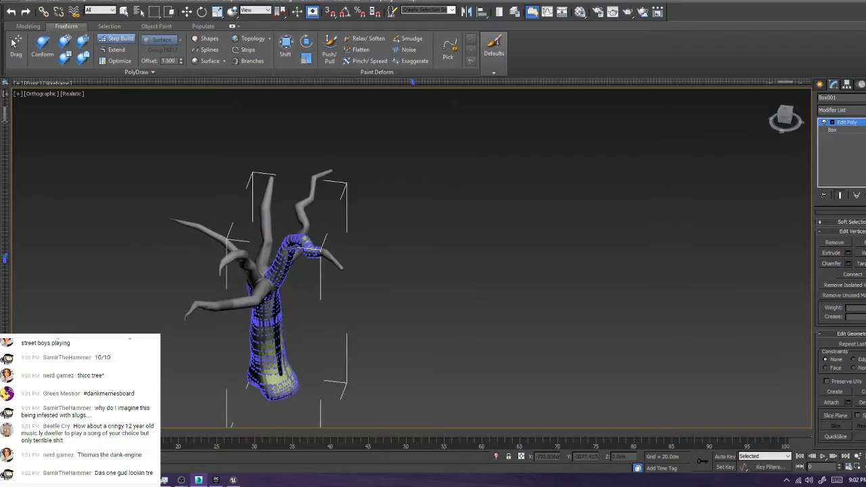
# Isolate the retopology mesh and examine the gaps around the branch's open end
pyautogui.hotkey('alt', 'q')
pyautogui.scroll(9, 443, 186)
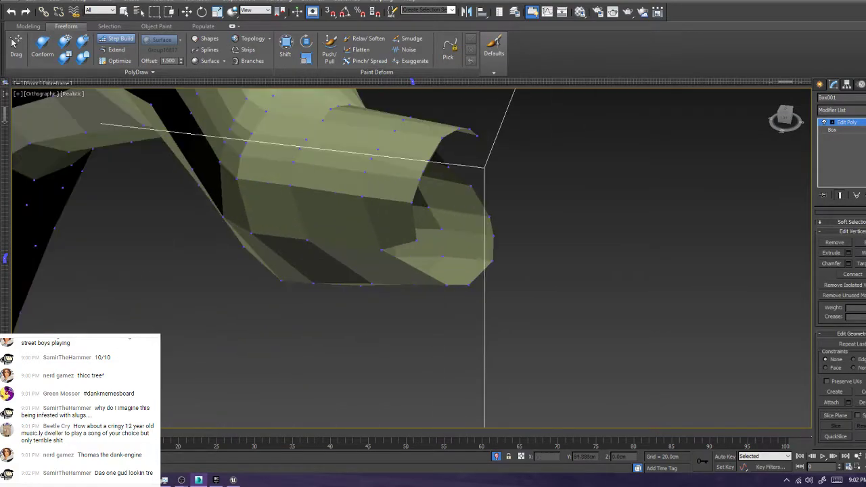
pyautogui.keyDown('alt'); pyautogui.moveTo(406, 271); pyautogui.dragTo(399, 244, button='middle'); pyautogui.keyUp('alt')
pyautogui.scroll(-6, 406, 257)
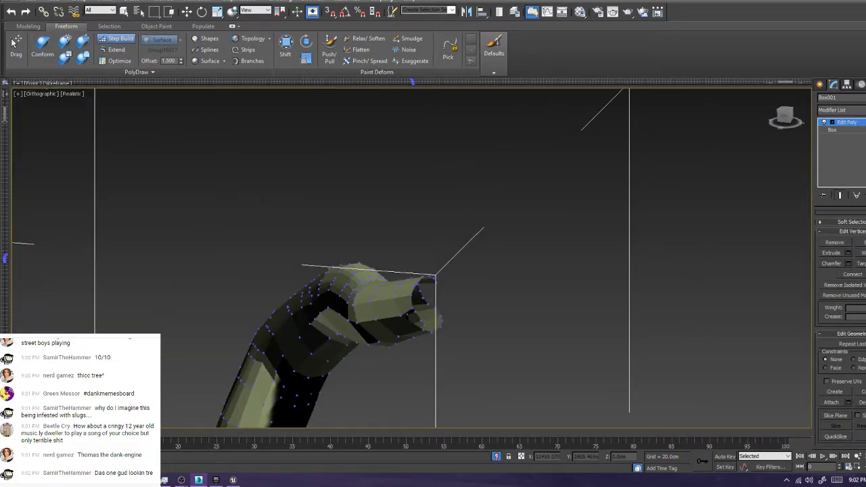
pyautogui.scroll(2, 406, 257)
pyautogui.scroll(2, 401, 295)
pyautogui.scroll(-2, 401, 295)
pyautogui.scroll(1, 401, 295)
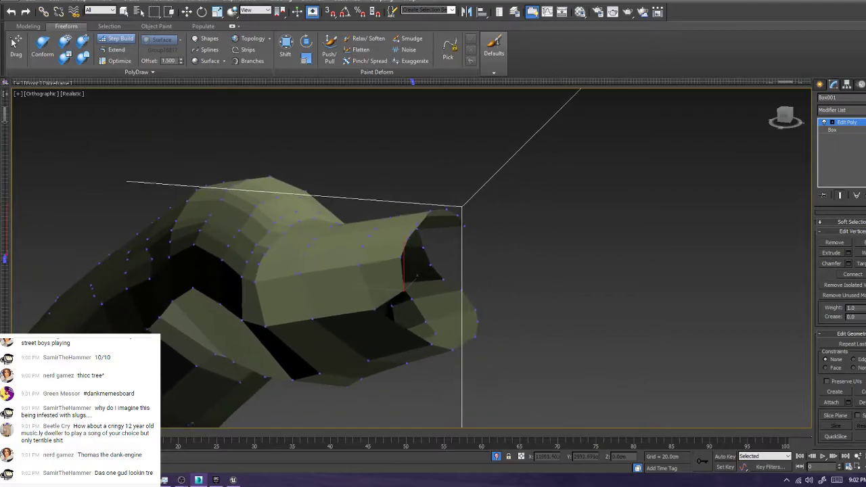
pyautogui.scroll(-2, 400, 295)
pyautogui.keyDown('alt'); pyautogui.moveTo(414, 295); pyautogui.dragTo(399, 260, button='middle'); pyautogui.keyUp('alt')
pyautogui.scroll(2, 418, 301)
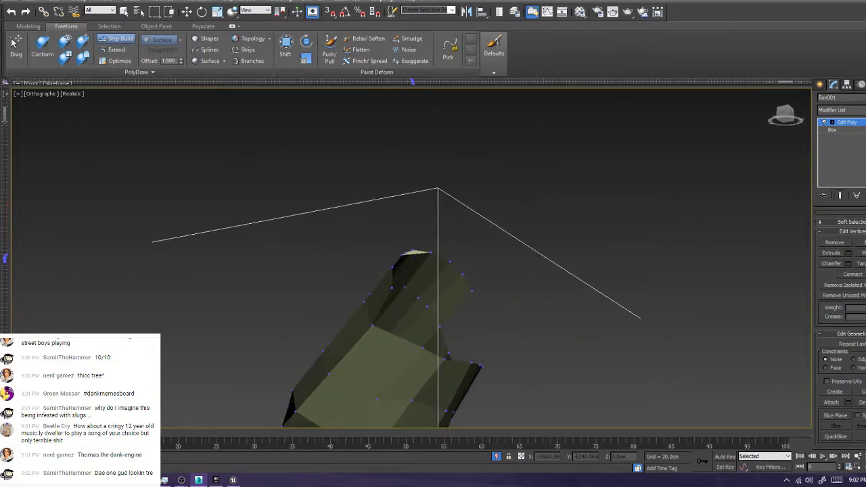
# Fill a quad at the branch's open end and try to build another from a newly placed vertex
pyautogui.keyDown('shift'); pyautogui.click(402, 319); pyautogui.keyUp('shift')
pyautogui.keyDown('alt'); pyautogui.moveTo(419, 298); pyautogui.dragTo(392, 304, button='middle'); pyautogui.keyUp('alt')
pyautogui.keyDown('alt'); pyautogui.moveTo(284, 302); pyautogui.dragTo(384, 301, button='middle'); pyautogui.keyUp('alt')
pyautogui.scroll(4, 383, 301)
pyautogui.click(316, 245)
pyautogui.keyDown('shift'); pyautogui.click(337, 272); pyautogui.keyUp('shift')
pyautogui.hotkey('ctrl', 'z')
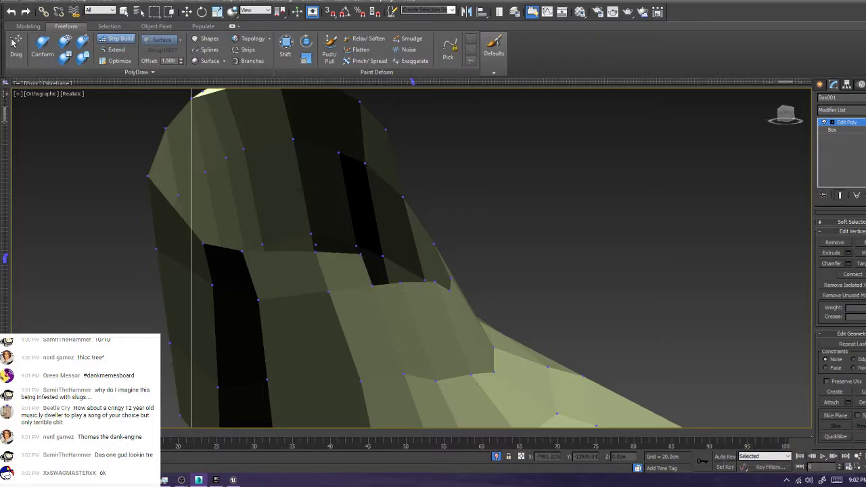
# Place two vertices on the missing side of the open rim and fill a quad to each
pyautogui.scroll(-3, 304, 338)
pyautogui.keyDown('alt'); pyautogui.moveTo(305, 339); pyautogui.dragTo(285, 389, button='middle'); pyautogui.keyUp('alt')
pyautogui.moveTo(447, 421); pyautogui.dragTo(509, 225, button='middle')
pyautogui.scroll(3, 509, 237)
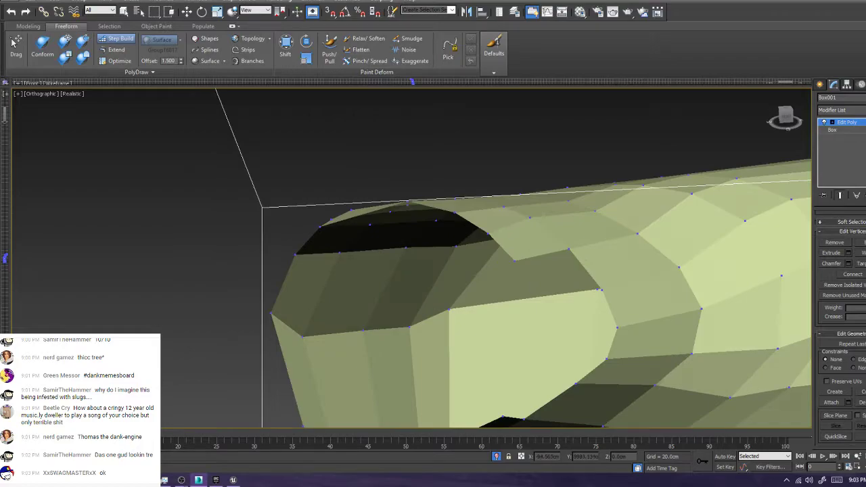
pyautogui.click(526, 303)
pyautogui.keyDown('shift'); pyautogui.click(552, 277); pyautogui.keyUp('shift')
pyautogui.click(534, 322)
pyautogui.keyDown('shift'); pyautogui.click(572, 309); pyautogui.keyUp('shift')
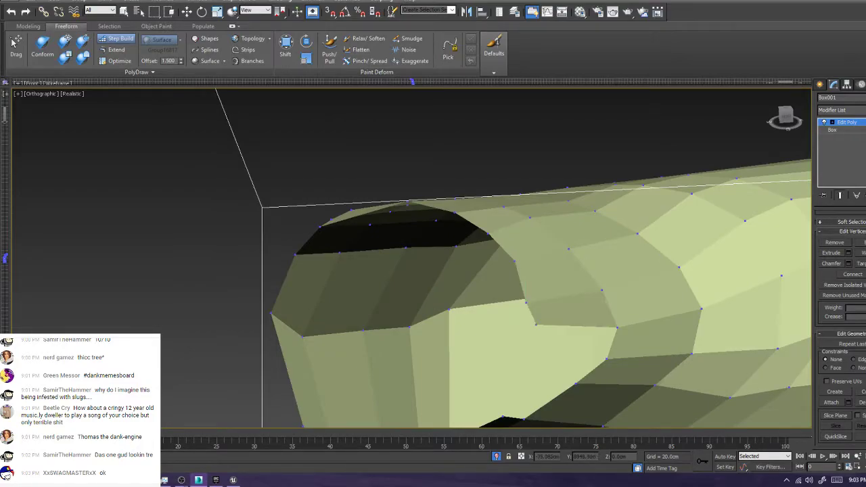
# Continue filling quads down the side of the open rim, repositioning their outer vertices to round out the edge
pyautogui.moveTo(572, 310); pyautogui.dragTo(590, 208, button='middle')
pyautogui.moveTo(551, 221); pyautogui.dragTo(544, 224)
pyautogui.keyDown('shift'); pyautogui.click(576, 255); pyautogui.keyUp('shift')
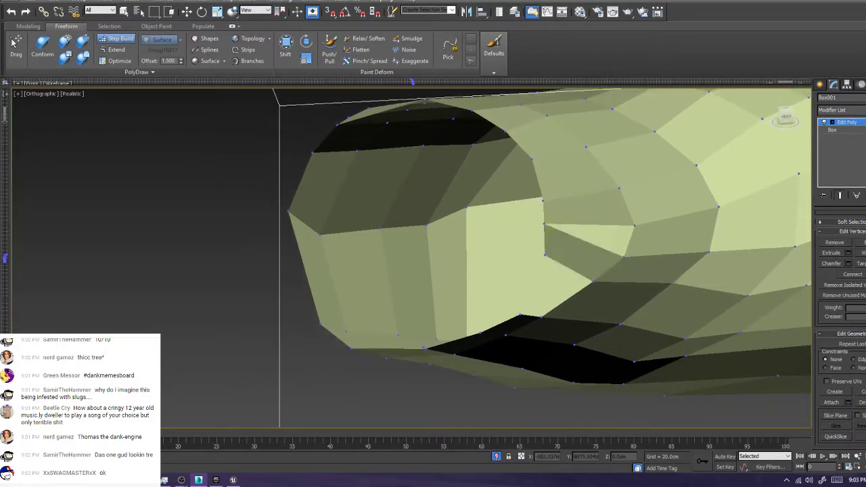
pyautogui.hotkey('ctrl', 'z')
pyautogui.keyDown('shift'); pyautogui.click(586, 241); pyautogui.keyUp('shift')
pyautogui.keyDown('ctrl'); pyautogui.keyDown('alt'); pyautogui.keyDown('shift'); pyautogui.moveTo(545, 256); pyautogui.dragTo(537, 247); pyautogui.keyUp('shift'); pyautogui.keyUp('alt'); pyautogui.keyUp('ctrl')
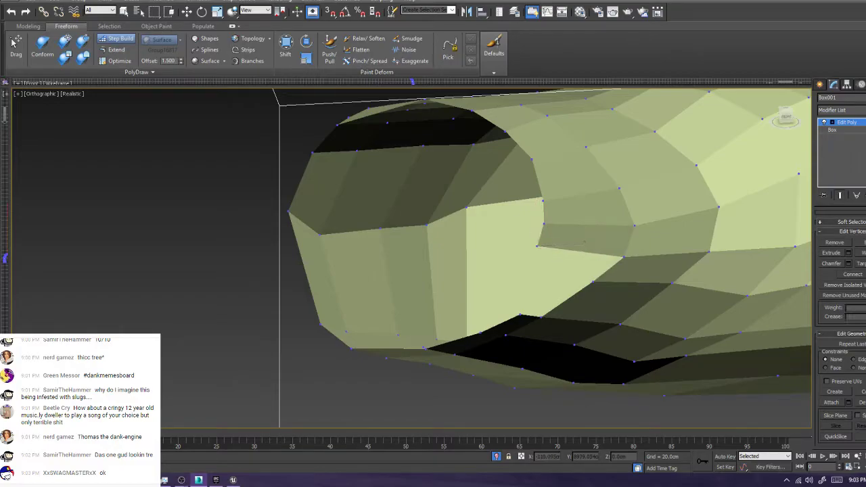
pyautogui.keyDown('shift'); pyautogui.click(534, 291); pyautogui.keyUp('shift')
pyautogui.hotkey('ctrl', 'z')
pyautogui.keyDown('shift'); pyautogui.click(572, 263); pyautogui.keyUp('shift')
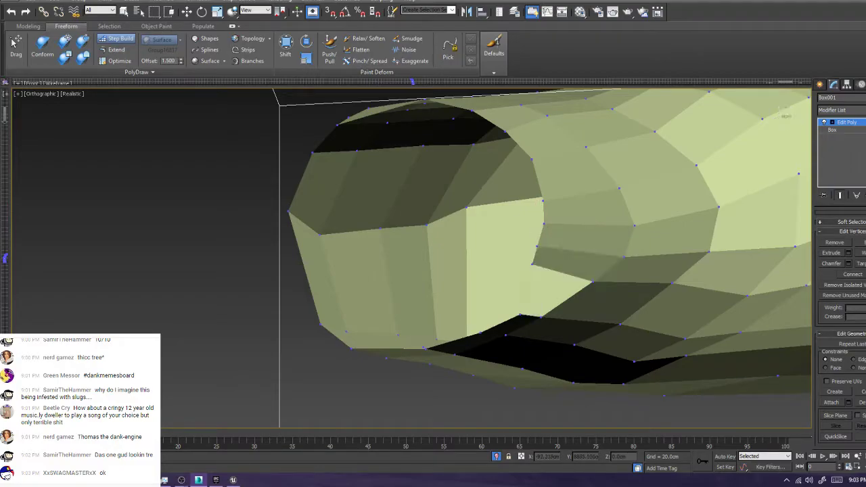
pyautogui.keyDown('shift'); pyautogui.click(550, 291); pyautogui.keyUp('shift')
pyautogui.keyDown('ctrl'); pyautogui.keyDown('alt'); pyautogui.keyDown('shift'); pyautogui.moveTo(532, 264); pyautogui.dragTo(544, 273); pyautogui.keyUp('shift'); pyautogui.keyUp('alt'); pyautogui.keyUp('ctrl')
# Examine the isolated branch mesh from several sides to check the rebuilt rim and the surface behind it
pyautogui.scroll(-4, 544, 272)
pyautogui.keyDown('alt'); pyautogui.moveTo(544, 273); pyautogui.dragTo(447, 277, button='middle'); pyautogui.keyUp('alt')
pyautogui.scroll(-2, 80, 410)
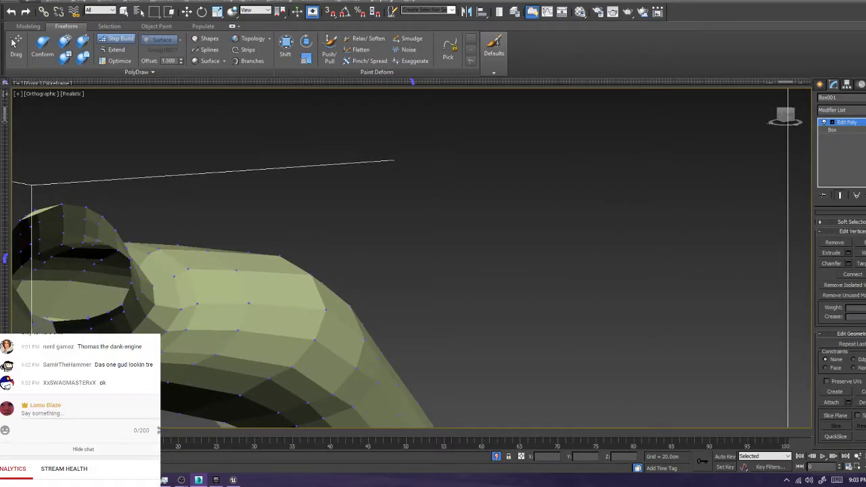
pyautogui.moveTo(474, 230)
pyautogui.keyDown('alt'); pyautogui.mouseDown(button='middle')
pyautogui.moveTo(434, 220)
pyautogui.moveTo(528, 218)
pyautogui.moveTo(440, 233)
pyautogui.moveTo(488, 227)
pyautogui.mouseUp(button='middle'); pyautogui.keyUp('alt')
pyautogui.scroll(3, 412, 257)
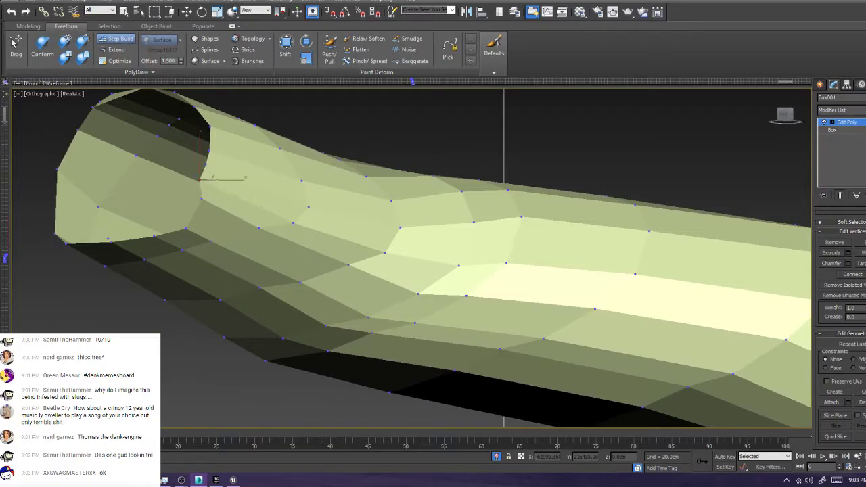
pyautogui.click(210, 175)
pyautogui.scroll(-3, 207, 177)
pyautogui.keyDown('alt'); pyautogui.moveTo(207, 177); pyautogui.dragTo(412, 210, button='middle'); pyautogui.keyUp('alt')
pyautogui.scroll(-4, 304, 210)
pyautogui.scroll(4, 321, 217)
pyautogui.moveTo(474, 230); pyautogui.dragTo(291, 189, button='middle')
pyautogui.scroll(-4, 291, 190)
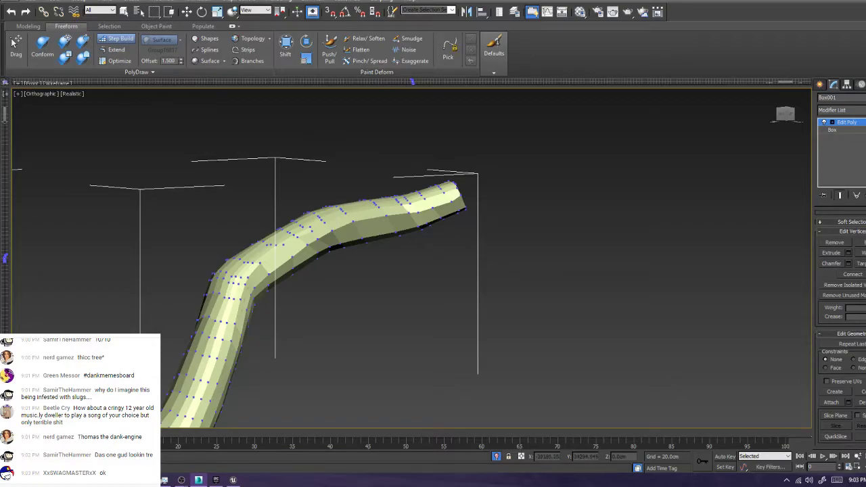
# Show the sculpt again and build quads past the border, shifting their outer vertices farther along the branch
pyautogui.hotkey('alt', 'q')
pyautogui.scroll(5, 311, 237)
pyautogui.keyDown('alt'); pyautogui.moveTo(366, 305); pyautogui.dragTo(409, 247, button='middle'); pyautogui.keyUp('alt')
pyautogui.scroll(4, 409, 247)
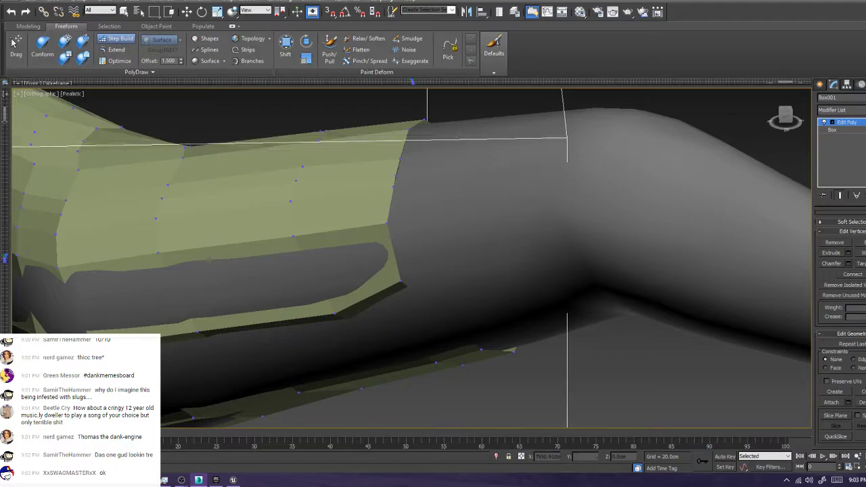
pyautogui.keyDown('shift'); pyautogui.click(418, 233); pyautogui.keyUp('shift')
pyautogui.hotkey('ctrl', 'z')
pyautogui.click(467, 264)
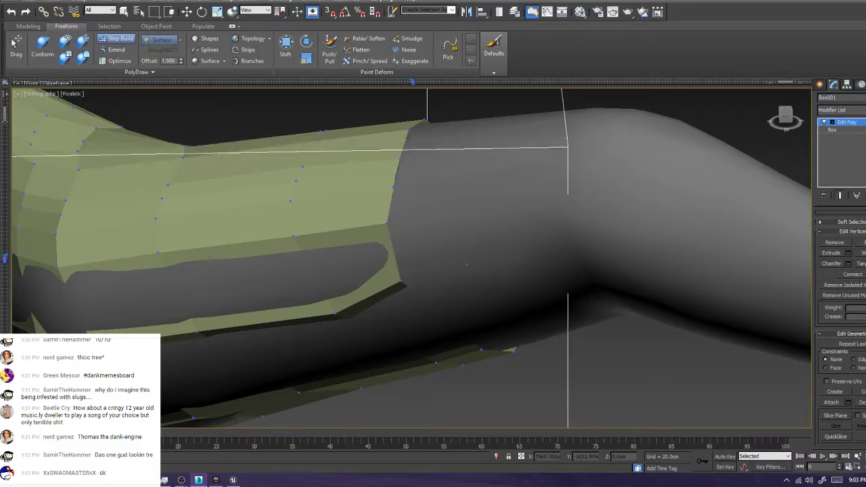
pyautogui.keyDown('shift'); pyautogui.click(430, 245); pyautogui.keyUp('shift')
pyautogui.keyDown('ctrl'); pyautogui.keyDown('alt'); pyautogui.keyDown('shift'); pyautogui.moveTo(452, 214); pyautogui.dragTo(495, 202); pyautogui.keyUp('shift'); pyautogui.keyUp('alt'); pyautogui.keyUp('ctrl')
pyautogui.keyDown('ctrl'); pyautogui.keyDown('alt'); pyautogui.keyDown('shift'); pyautogui.moveTo(467, 264); pyautogui.dragTo(502, 259); pyautogui.keyUp('shift'); pyautogui.keyUp('alt'); pyautogui.keyUp('ctrl')
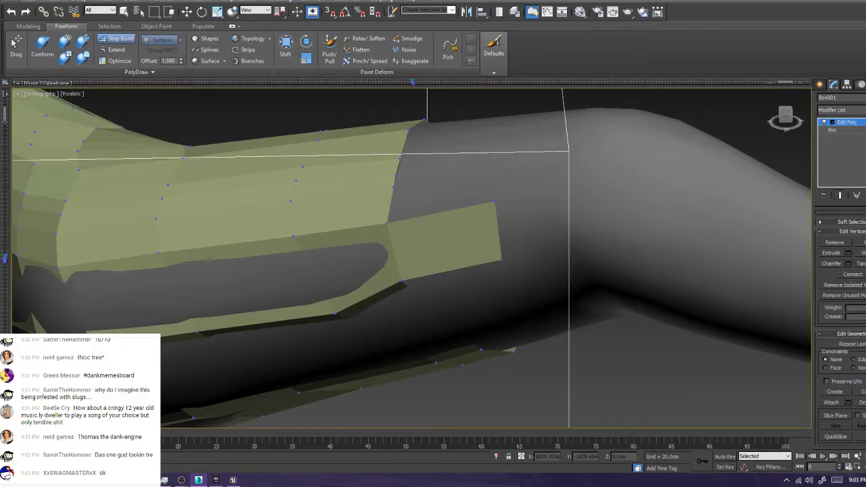
pyautogui.keyDown('shift'); pyautogui.click(440, 197); pyautogui.keyUp('shift')
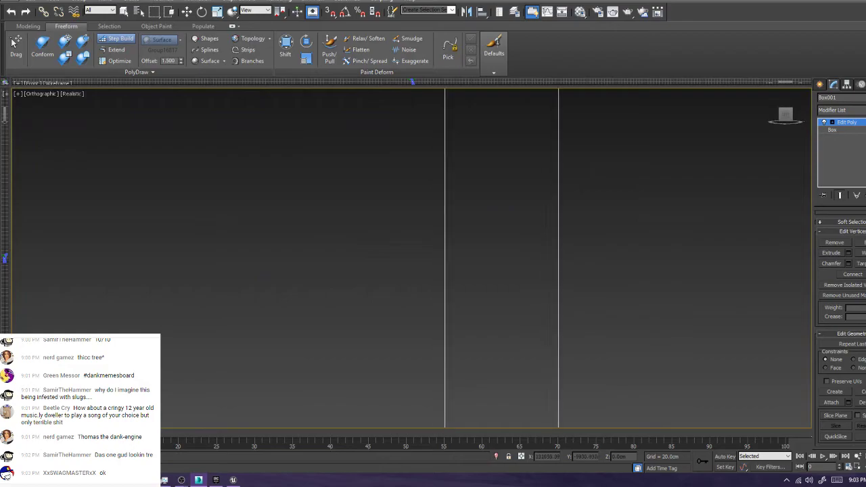
# Fill the adjoining quad on the branch's underside and move its outer vertex farther along the surface
pyautogui.scroll(6, 520, 155)
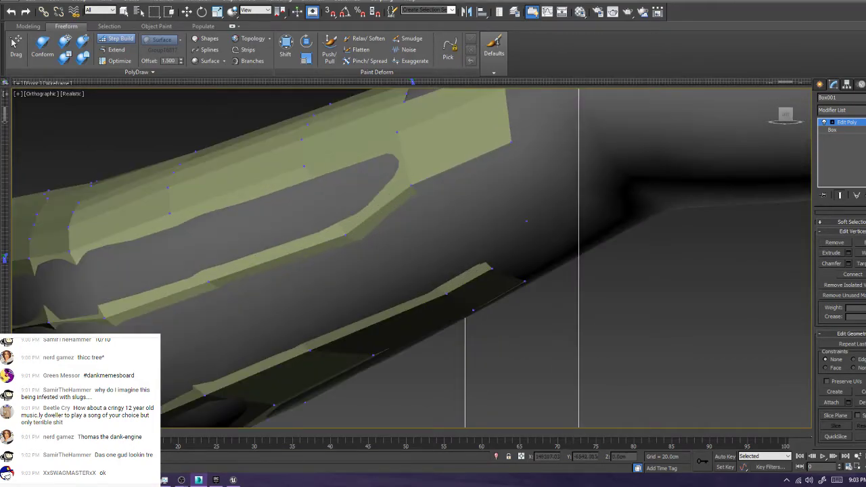
pyautogui.keyDown('shift'); pyautogui.click(509, 256); pyautogui.keyUp('shift')
pyautogui.keyDown('ctrl'); pyautogui.keyDown('alt'); pyautogui.keyDown('shift'); pyautogui.moveTo(527, 221); pyautogui.dragTo(542, 244); pyautogui.keyUp('shift'); pyautogui.keyUp('alt'); pyautogui.keyUp('ctrl')
# Place two vertices on the shaded side of the branch and fill the quads linking them to the border
pyautogui.scroll(-2, 542, 244)
pyautogui.keyDown('alt'); pyautogui.moveTo(542, 243); pyautogui.dragTo(433, 244, button='middle'); pyautogui.keyUp('alt')
pyautogui.scroll(4, 266, 169)
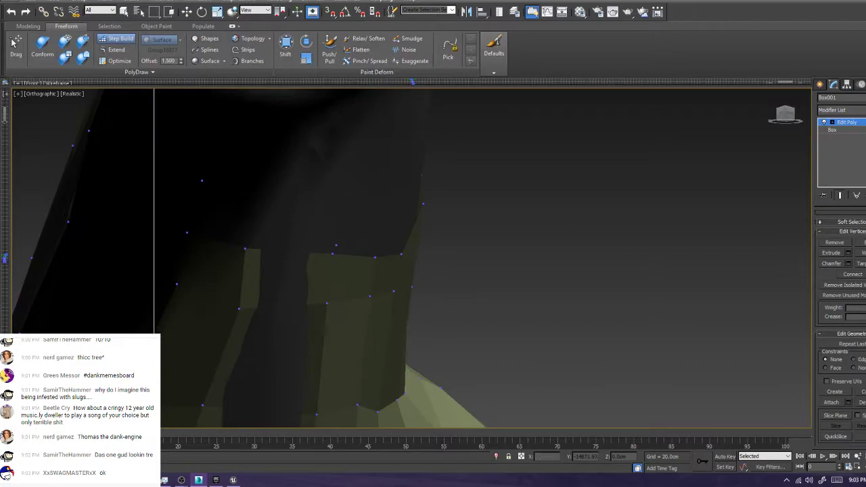
pyautogui.moveTo(255, 180); pyautogui.dragTo(255, 189)
pyautogui.click(331, 194)
pyautogui.keyDown('shift'); pyautogui.moveTo(298, 222); pyautogui.dragTo(346, 235); pyautogui.keyUp('shift')
pyautogui.hotkey('ctrl', 'z')
pyautogui.hotkey('ctrl', 'z')
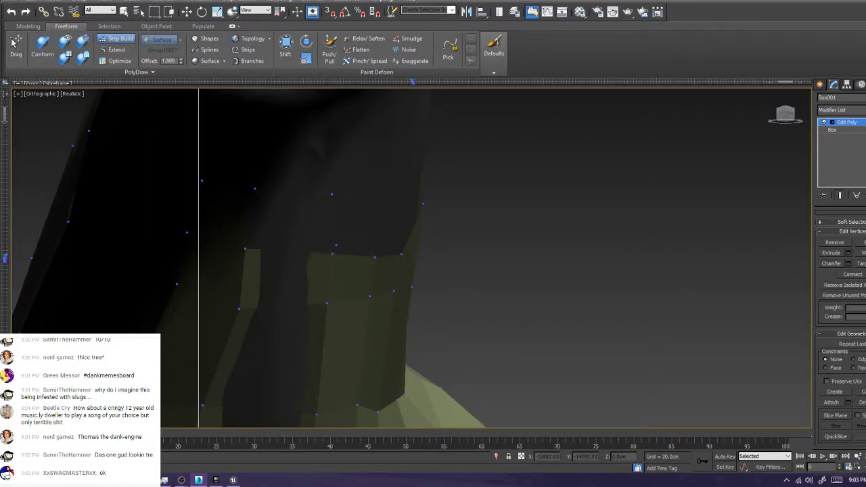
pyautogui.keyDown('shift'); pyautogui.click(291, 222); pyautogui.keyUp('shift')
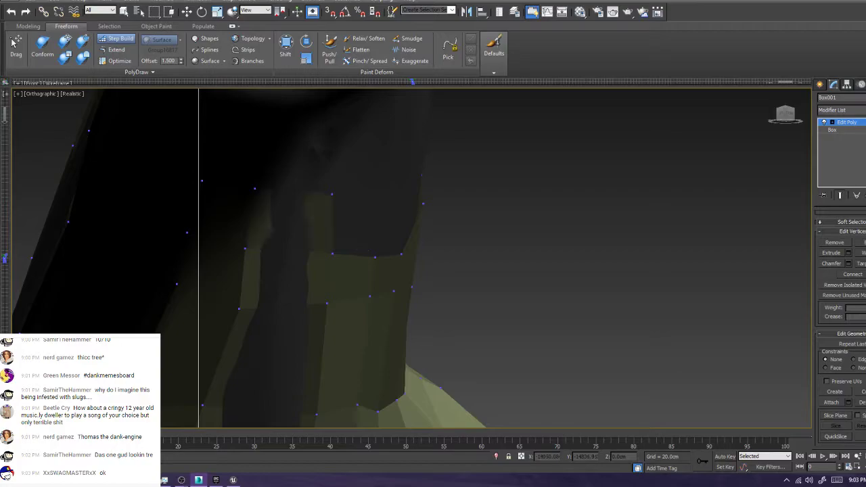
pyautogui.press('z')
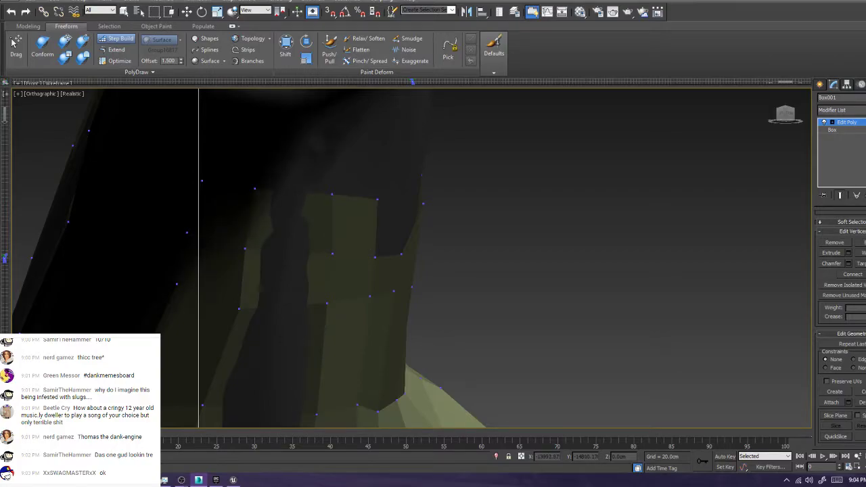
pyautogui.keyDown('alt'); pyautogui.moveTo(339, 139); pyautogui.dragTo(340, 201, button='middle'); pyautogui.keyUp('alt')
pyautogui.moveTo(341, 202)
pyautogui.keyDown('alt'); pyautogui.mouseDown(button='middle')
pyautogui.moveTo(358, 198)
pyautogui.moveTo(337, 196)
pyautogui.mouseUp(button='middle'); pyautogui.keyUp('alt')
pyautogui.scroll(5, 337, 196)
pyautogui.scroll(6, 346, 257)
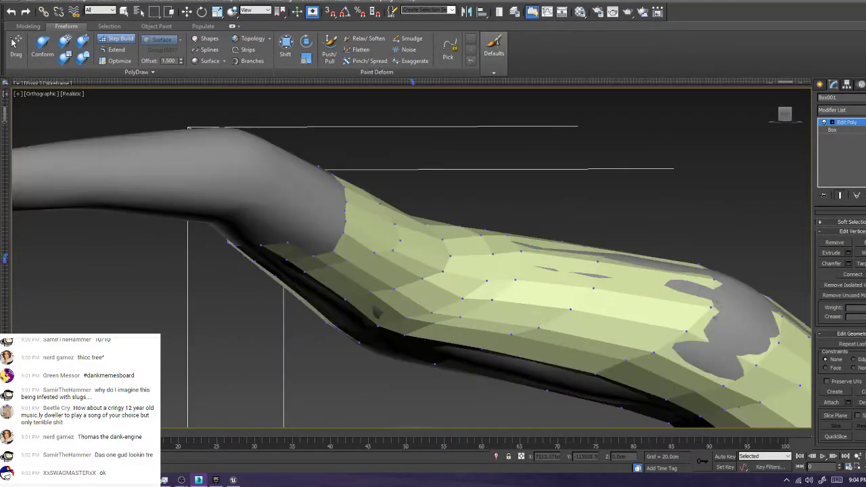
# Place vertices ahead of the stepped border on the branch's lit side and fill the quads linking them to the mesh
pyautogui.moveTo(339, 256); pyautogui.dragTo(324, 202)
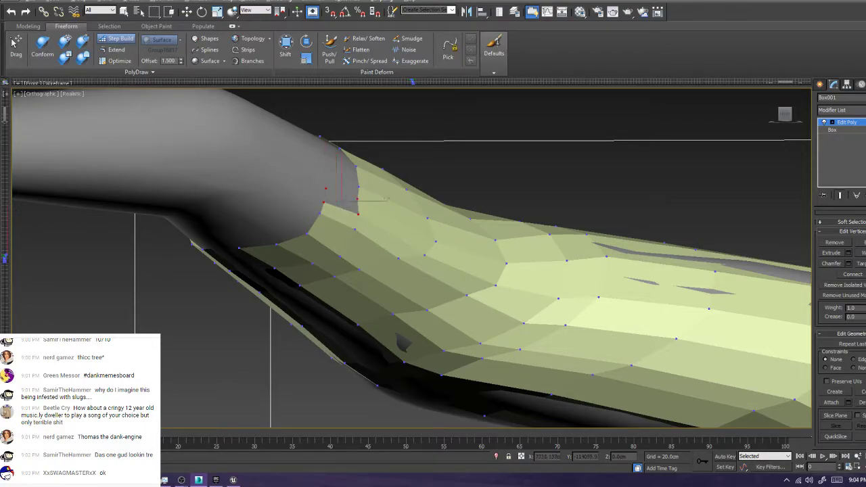
pyautogui.keyDown('shift'); pyautogui.click(342, 201); pyautogui.keyUp('shift')
pyautogui.keyDown('shift'); pyautogui.click(342, 187); pyautogui.keyUp('shift')
pyautogui.moveTo(343, 189)
pyautogui.keyDown('alt'); pyautogui.mouseDown(button='middle')
pyautogui.moveTo(346, 237)
pyautogui.moveTo(374, 135)
pyautogui.moveTo(374, 264)
pyautogui.mouseUp(button='middle'); pyautogui.keyUp('alt')
pyautogui.moveTo(374, 386); pyautogui.dragTo(354, 14, button='middle')
pyautogui.click(280, 273)
pyautogui.keyDown('shift'); pyautogui.click(314, 288); pyautogui.keyUp('shift')
pyautogui.keyDown('shift'); pyautogui.click(333, 319); pyautogui.keyUp('shift')
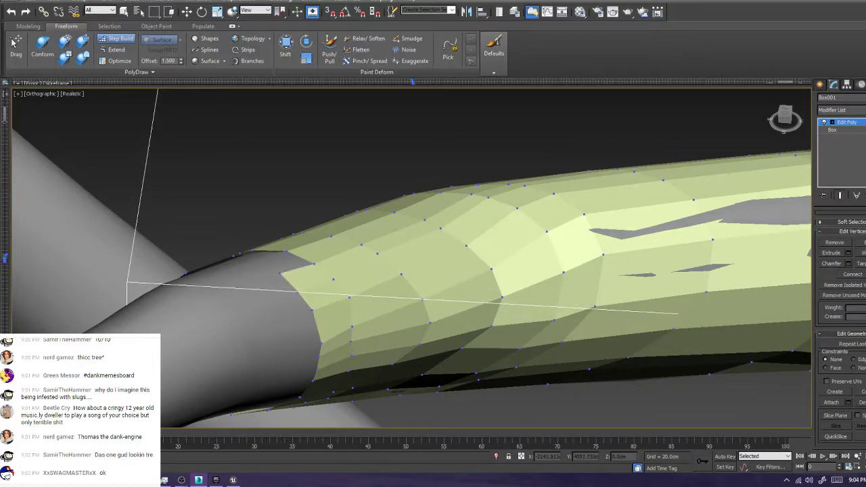
# Shift a border vertex farther along the top of the branch and place another vertex on the bare surface beside it
pyautogui.keyDown('alt'); pyautogui.moveTo(315, 288); pyautogui.dragTo(338, 379, button='middle'); pyautogui.keyUp('alt')
pyautogui.moveTo(359, 420); pyautogui.dragTo(366, 298, button='middle')
pyautogui.scroll(3, 333, 265)
pyautogui.scroll(-4, 328, 156)
pyautogui.scroll(4, 328, 155)
pyautogui.moveTo(328, 156)
pyautogui.keyDown('alt'); pyautogui.mouseDown(button='middle')
pyautogui.moveTo(379, 186)
pyautogui.moveTo(358, 180)
pyautogui.mouseUp(button='middle'); pyautogui.keyUp('alt')
pyautogui.moveTo(559, 249)
pyautogui.mouseDown()
pyautogui.moveTo(566, 279)
pyautogui.moveTo(594, 280)
pyautogui.mouseUp()
pyautogui.click(522, 286)
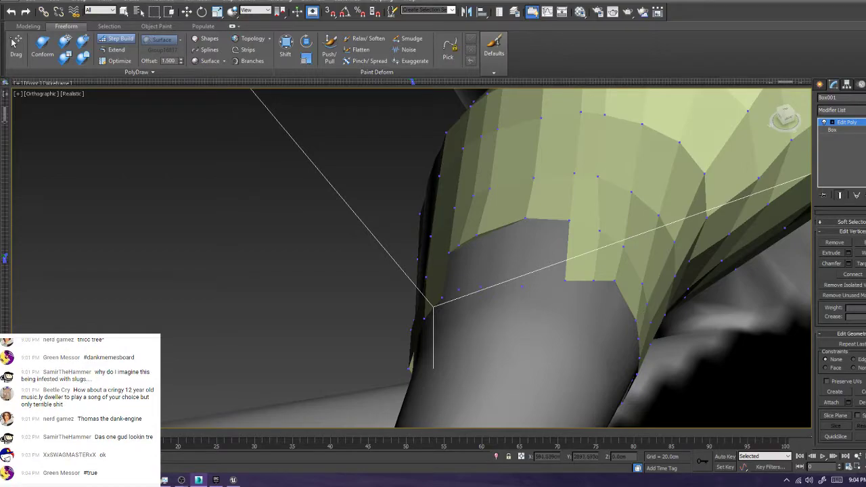
# Delete the uneven polygon at the border beside the remaining gap
pyautogui.press('w')
pyautogui.press('4')
pyautogui.click(492, 194)
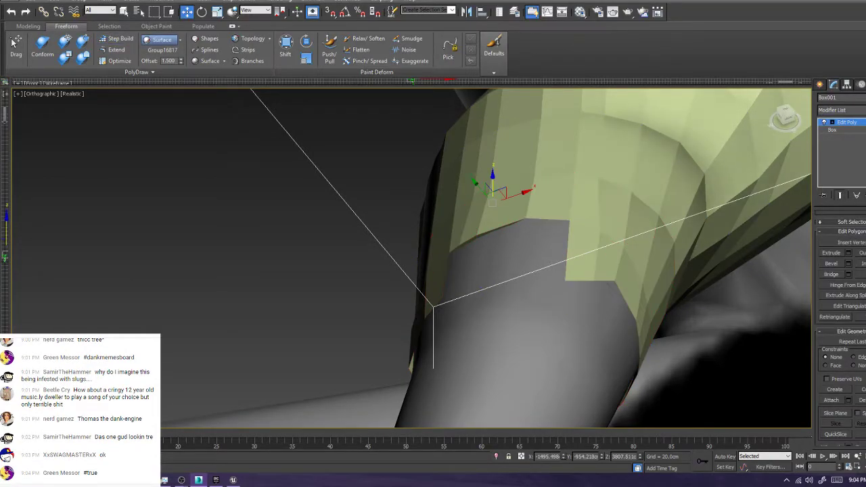
pyautogui.click(483, 234)
pyautogui.press('Delete')
# Fill the gap in the branch's border with quads using Step Build, redoing the first fill stroke
pyautogui.press('1')
pyautogui.click(117, 39)
pyautogui.keyDown('shift'); pyautogui.moveTo(546, 251); pyautogui.dragTo(465, 266); pyautogui.keyUp('shift')
pyautogui.hotkey('ctrl', 'z')
pyautogui.keyDown('shift'); pyautogui.moveTo(474, 230); pyautogui.dragTo(468, 240); pyautogui.keyUp('shift')
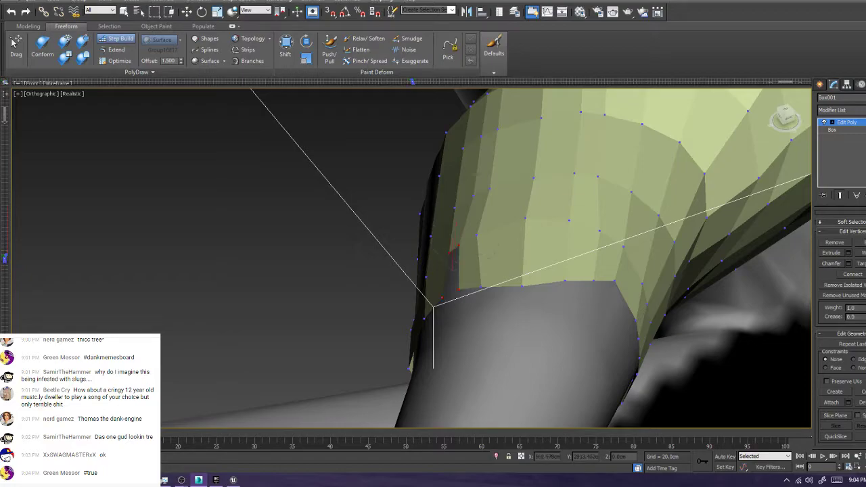
pyautogui.keyDown('shift'); pyautogui.click(453, 265); pyautogui.keyUp('shift')
# Nudge border vertices on two sides of the branch so the rim runs evenly around it
pyautogui.scroll(-5, 470, 287)
pyautogui.keyDown('alt'); pyautogui.moveTo(467, 285); pyautogui.dragTo(525, 294, button='middle'); pyautogui.keyUp('alt')
pyautogui.moveTo(474, 203); pyautogui.dragTo(516, 332, button='middle')
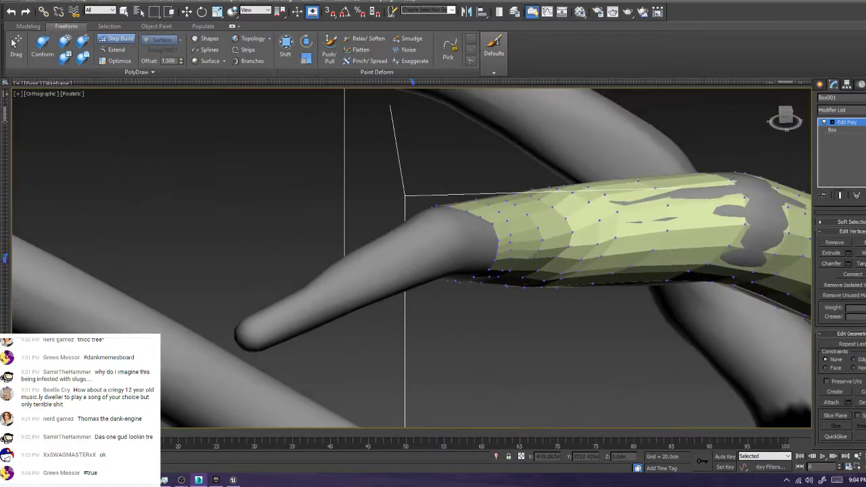
pyautogui.scroll(4, 483, 217)
pyautogui.keyDown('ctrl'); pyautogui.keyDown('alt'); pyautogui.keyDown('shift'); pyautogui.moveTo(502, 232); pyautogui.dragTo(503, 254); pyautogui.keyUp('shift'); pyautogui.keyUp('alt'); pyautogui.keyUp('ctrl')
pyautogui.scroll(-2, 489, 239)
pyautogui.scroll(-4, 503, 255)
pyautogui.keyDown('alt'); pyautogui.moveTo(502, 255); pyautogui.dragTo(432, 118, button='middle'); pyautogui.keyUp('alt')
pyautogui.scroll(5, 389, 224)
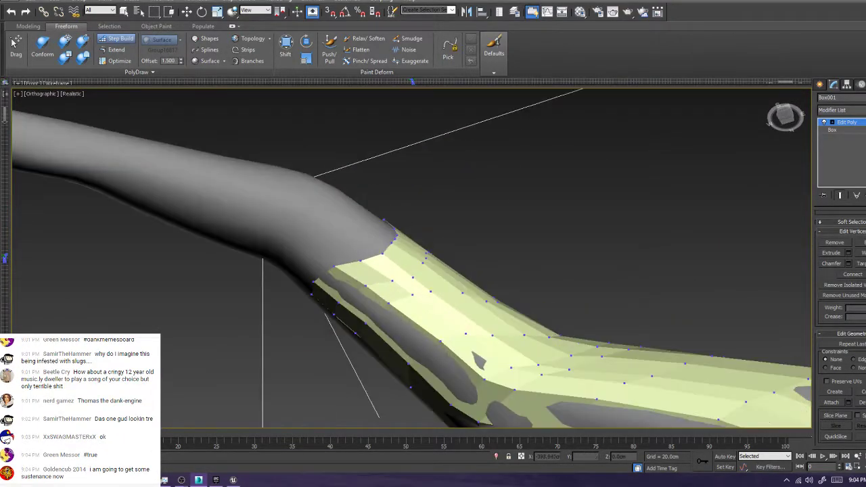
pyautogui.keyDown('ctrl'); pyautogui.keyDown('alt'); pyautogui.keyDown('shift'); pyautogui.moveTo(385, 250); pyautogui.dragTo(393, 208); pyautogui.keyUp('shift'); pyautogui.keyUp('alt'); pyautogui.keyUp('ctrl')
# Examine the whole tree and the retopologized branch from several sides to check the new rim
pyautogui.keyDown('alt'); pyautogui.moveTo(400, 244); pyautogui.dragTo(535, 222, button='middle'); pyautogui.keyUp('alt')
pyautogui.scroll(-6, 402, 182)
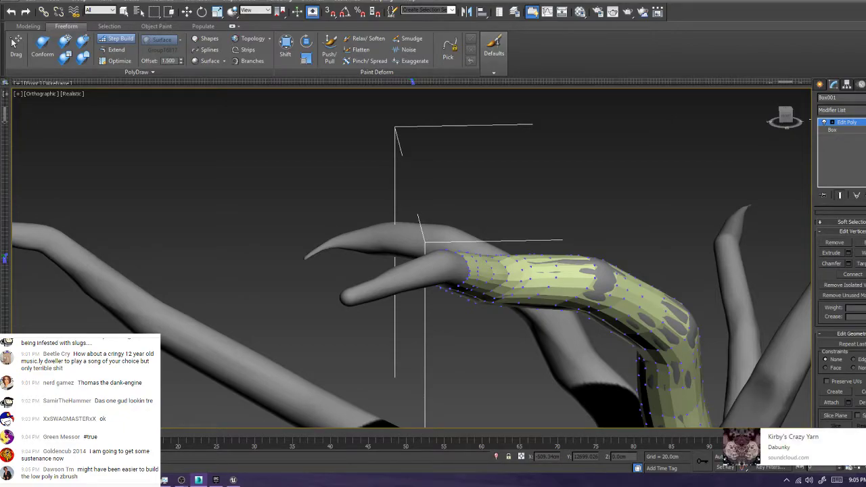
pyautogui.scroll(-5, 467, 271)
pyautogui.keyDown('alt'); pyautogui.moveTo(467, 270); pyautogui.dragTo(541, 284, button='middle'); pyautogui.keyUp('alt')
pyautogui.moveTo(542, 284); pyautogui.dragTo(542, 182, button='middle')
pyautogui.scroll(-3, 508, 169)
pyautogui.scroll(8, 511, 224)
pyautogui.moveTo(535, 233)
pyautogui.keyDown('alt'); pyautogui.mouseDown(button='middle')
pyautogui.moveTo(511, 226)
pyautogui.moveTo(540, 213)
pyautogui.mouseUp(button='middle'); pyautogui.keyUp('alt')
pyautogui.scroll(-9, 551, 213)
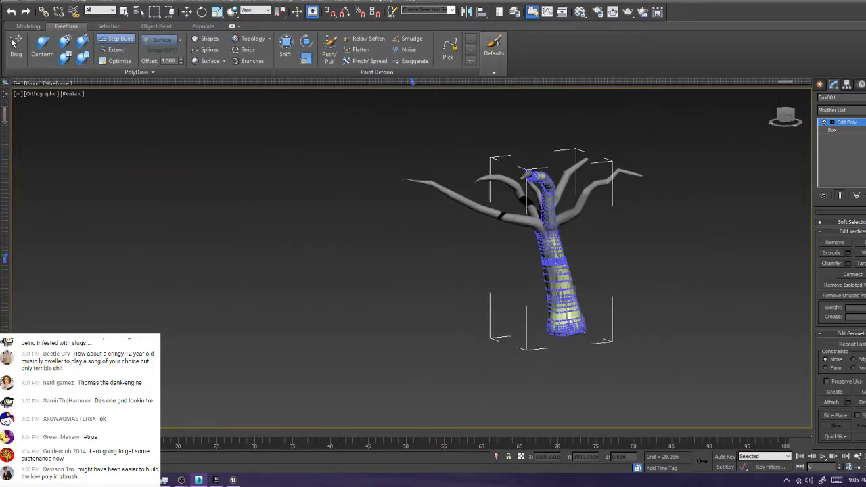
pyautogui.scroll(8, 547, 153)
pyautogui.moveTo(547, 153)
pyautogui.keyDown('alt'); pyautogui.mouseDown(button='middle')
pyautogui.moveTo(484, 159)
pyautogui.moveTo(507, 169)
pyautogui.mouseUp(button='middle'); pyautogui.keyUp('alt')
pyautogui.scroll(6, 407, 199)
pyautogui.keyDown('alt'); pyautogui.moveTo(408, 199); pyautogui.dragTo(363, 184, button='middle'); pyautogui.keyUp('alt')
pyautogui.scroll(5, 363, 184)
pyautogui.keyDown('alt'); pyautogui.moveTo(471, 222); pyautogui.dragTo(454, 213, button='middle'); pyautogui.keyUp('alt')
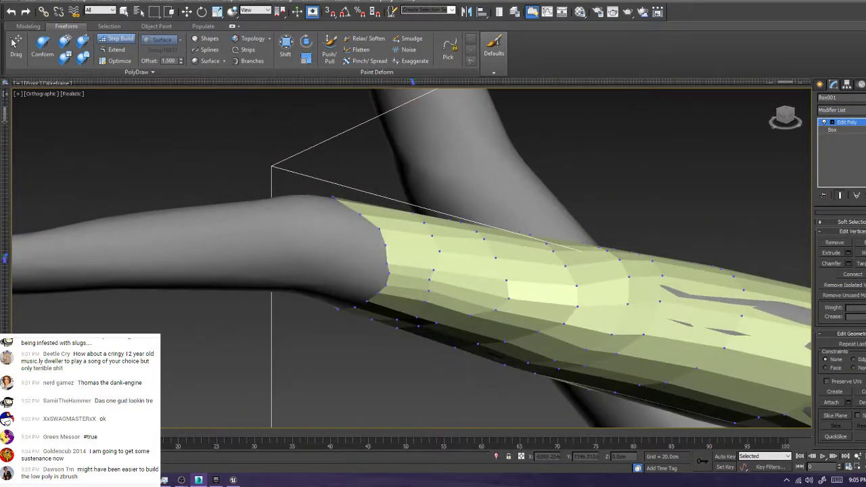
# Move four rim vertices on the branch's lit side toward the bend, checking the ZBrush 4R6 install folder in between
pyautogui.moveTo(360, 214)
pyautogui.mouseDown()
pyautogui.moveTo(335, 213)
pyautogui.moveTo(337, 227)
pyautogui.mouseUp()
pyautogui.moveTo(385, 245); pyautogui.dragTo(339, 242)
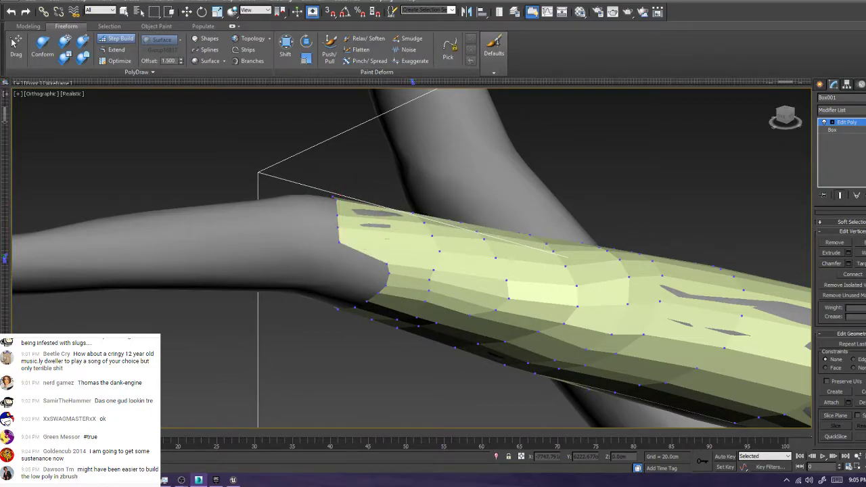
pyautogui.hotkey('alt', 'Tab')
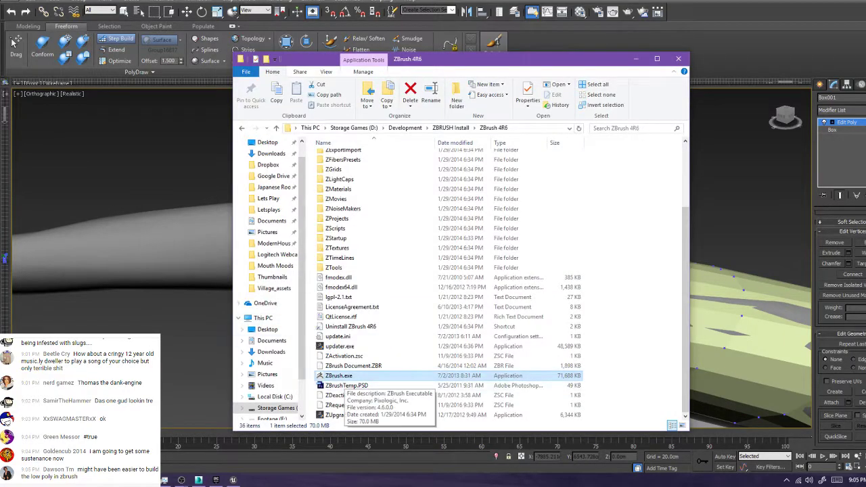
pyautogui.hotkey('alt', 'Tab')
pyautogui.moveTo(388, 264)
pyautogui.mouseDown()
pyautogui.moveTo(339, 257)
pyautogui.moveTo(389, 272)
pyautogui.moveTo(339, 267)
pyautogui.mouseUp()
pyautogui.moveTo(386, 286); pyautogui.dragTo(339, 289)
# Move the rim vertices on the adjoining side of the branch forward to line up with the extended ones
pyautogui.keyDown('alt'); pyautogui.moveTo(339, 289); pyautogui.dragTo(369, 183, button='middle'); pyautogui.keyUp('alt')
pyautogui.click(390, 177)
pyautogui.moveTo(391, 178)
pyautogui.mouseDown()
pyautogui.moveTo(364, 168)
pyautogui.moveTo(364, 180)
pyautogui.mouseUp()
pyautogui.moveTo(364, 180)
pyautogui.keyDown('alt'); pyautogui.mouseDown(button='middle')
pyautogui.moveTo(406, 149)
pyautogui.moveTo(467, 154)
pyautogui.moveTo(404, 268)
pyautogui.mouseUp(button='middle'); pyautogui.keyUp('alt')
pyautogui.moveTo(484, 268)
pyautogui.mouseDown()
pyautogui.moveTo(462, 252)
pyautogui.moveTo(444, 262)
pyautogui.mouseUp()
pyautogui.click(419, 271)
# Adjust three rim vertices on the branch's shaded side to follow the extended ring
pyautogui.moveTo(419, 271)
pyautogui.keyDown('alt'); pyautogui.mouseDown(button='middle')
pyautogui.moveTo(426, 203)
pyautogui.moveTo(412, 169)
pyautogui.moveTo(418, 164)
pyautogui.moveTo(468, 289)
pyautogui.moveTo(494, 294)
pyautogui.mouseUp(button='middle'); pyautogui.keyUp('alt')
pyautogui.press('z')
pyautogui.scroll(-2, 411, 169)
pyautogui.scroll(10, 418, 163)
pyautogui.moveTo(474, 216)
pyautogui.keyDown('alt'); pyautogui.mouseDown(button='middle')
pyautogui.moveTo(442, 164)
pyautogui.moveTo(445, 195)
pyautogui.mouseUp(button='middle'); pyautogui.keyUp('alt')
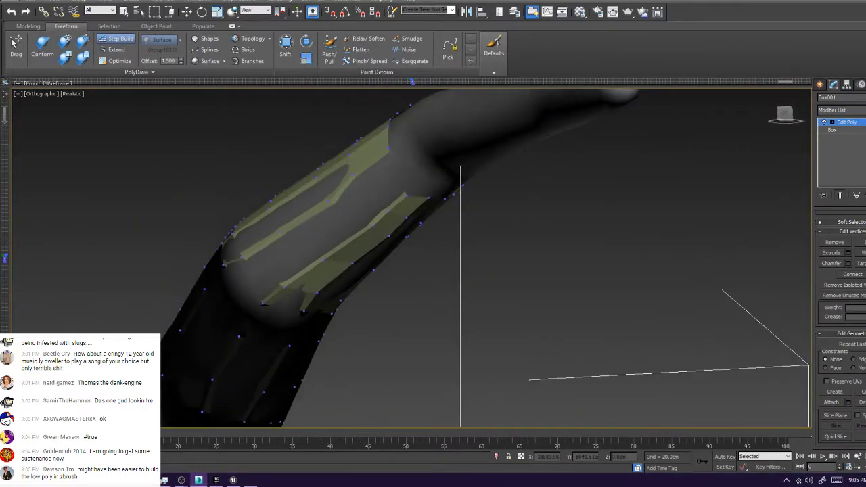
pyautogui.scroll(3, 446, 196)
pyautogui.moveTo(395, 186); pyautogui.dragTo(397, 183)
pyautogui.moveTo(368, 128); pyautogui.dragTo(370, 132)
pyautogui.keyDown('alt'); pyautogui.moveTo(532, 185); pyautogui.dragTo(609, 171, button='middle'); pyautogui.keyUp('alt')
pyautogui.moveTo(452, 201)
pyautogui.mouseDown()
pyautogui.moveTo(464, 202)
pyautogui.moveTo(449, 227)
pyautogui.moveTo(471, 225)
pyautogui.moveTo(463, 243)
pyautogui.moveTo(475, 240)
pyautogui.moveTo(501, 292)
pyautogui.mouseUp()
# Move the remaining five rim vertices on the underside farther along the branch, level with the rest of the ring
pyautogui.keyDown('alt'); pyautogui.moveTo(501, 293); pyautogui.dragTo(473, 285, button='middle'); pyautogui.keyUp('alt')
pyautogui.moveTo(230, 197)
pyautogui.mouseDown(button='middle')
pyautogui.moveTo(418, 270)
pyautogui.moveTo(357, 384)
pyautogui.mouseUp(button='middle')
pyautogui.scroll(-2, 419, 270)
pyautogui.scroll(2, 419, 270)
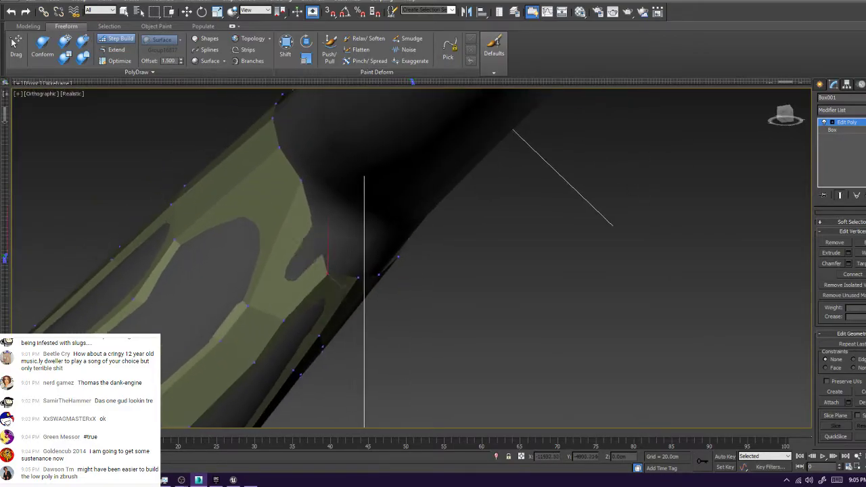
pyautogui.moveTo(328, 275); pyautogui.dragTo(337, 217)
pyautogui.moveTo(337, 218)
pyautogui.keyDown('alt'); pyautogui.mouseDown(button='middle')
pyautogui.moveTo(271, 196)
pyautogui.moveTo(330, 203)
pyautogui.mouseUp(button='middle'); pyautogui.keyUp('alt')
pyautogui.moveTo(290, 207); pyautogui.dragTo(294, 147)
pyautogui.moveTo(319, 202); pyautogui.dragTo(320, 151)
pyautogui.keyDown('alt'); pyautogui.moveTo(321, 150); pyautogui.dragTo(433, 216, button='middle'); pyautogui.keyUp('alt')
pyautogui.moveTo(396, 264); pyautogui.dragTo(373, 234)
pyautogui.moveTo(436, 248); pyautogui.dragTo(429, 230)
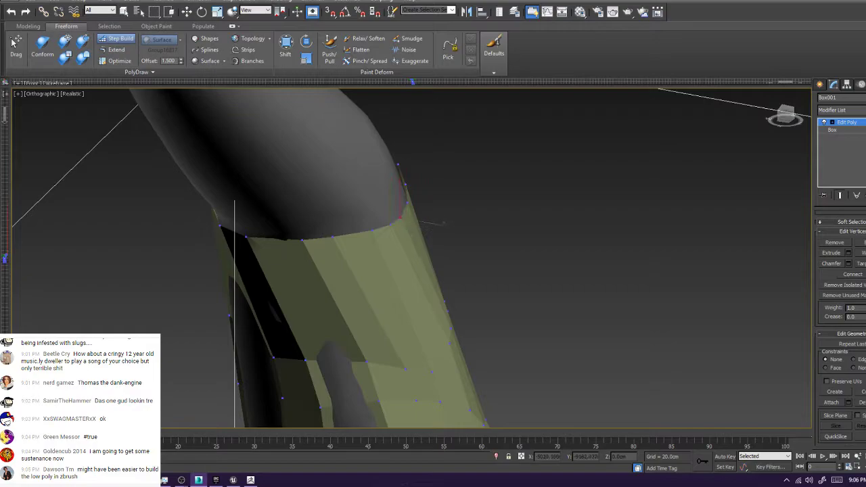
# Examine the extended branch, the whole tree and the fork above the trunk to judge the remaining unmeshed areas
pyautogui.moveTo(406, 223)
pyautogui.keyDown('alt'); pyautogui.mouseDown(button='middle')
pyautogui.moveTo(352, 233)
pyautogui.moveTo(677, 148)
pyautogui.mouseUp(button='middle'); pyautogui.keyUp('alt')
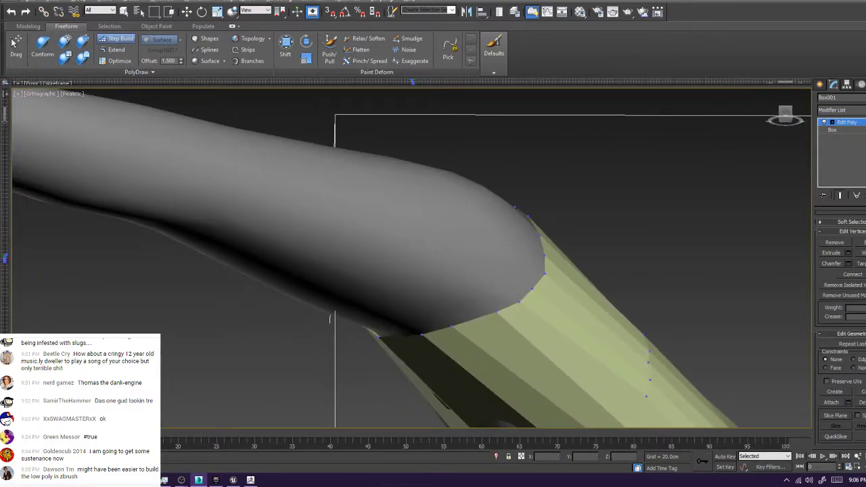
pyautogui.scroll(-8, 486, 263)
pyautogui.keyDown('alt'); pyautogui.moveTo(486, 263); pyautogui.dragTo(399, 329, button='middle'); pyautogui.keyUp('alt')
pyautogui.scroll(5, 396, 331)
pyautogui.scroll(-1, 400, 333)
pyautogui.scroll(-4, 486, 321)
pyautogui.keyDown('alt'); pyautogui.moveTo(486, 321); pyautogui.dragTo(504, 316, button='middle'); pyautogui.keyUp('alt')
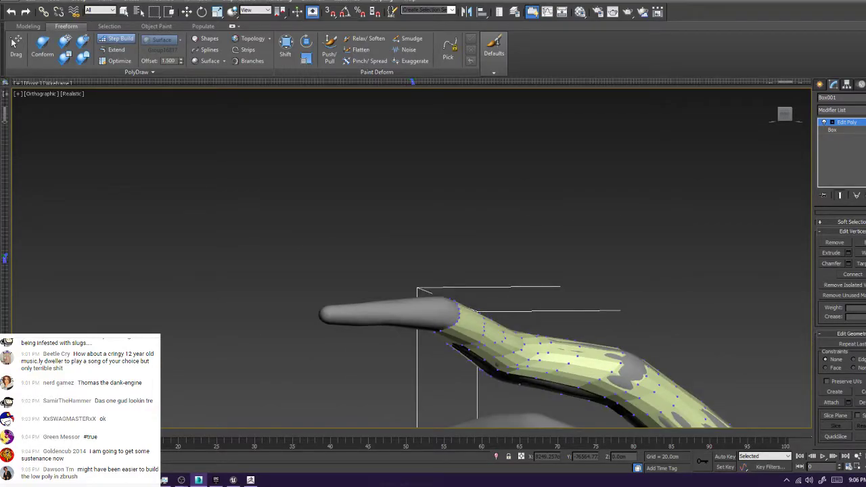
pyautogui.scroll(-5, 495, 298)
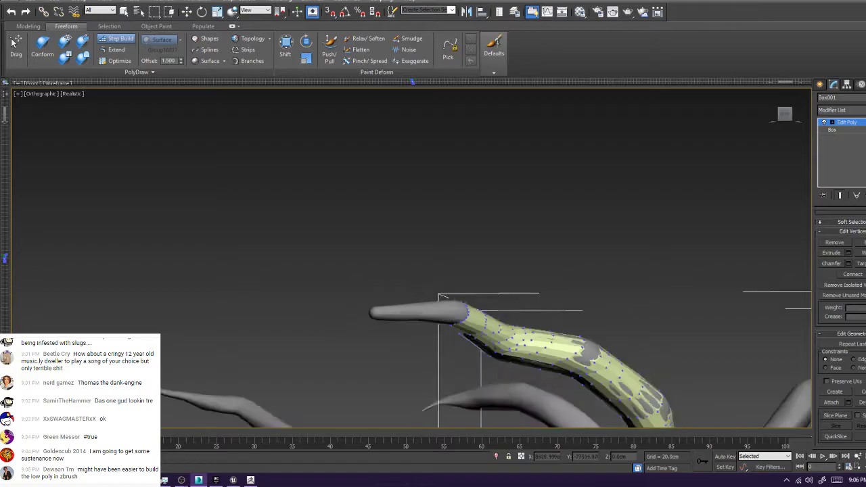
pyautogui.moveTo(495, 297)
pyautogui.mouseDown(button='middle')
pyautogui.moveTo(350, 212)
pyautogui.moveTo(359, 234)
pyautogui.mouseUp(button='middle')
pyautogui.scroll(-1, 351, 212)
pyautogui.keyDown('alt'); pyautogui.moveTo(458, 318); pyautogui.dragTo(469, 329, button='middle'); pyautogui.keyUp('alt')
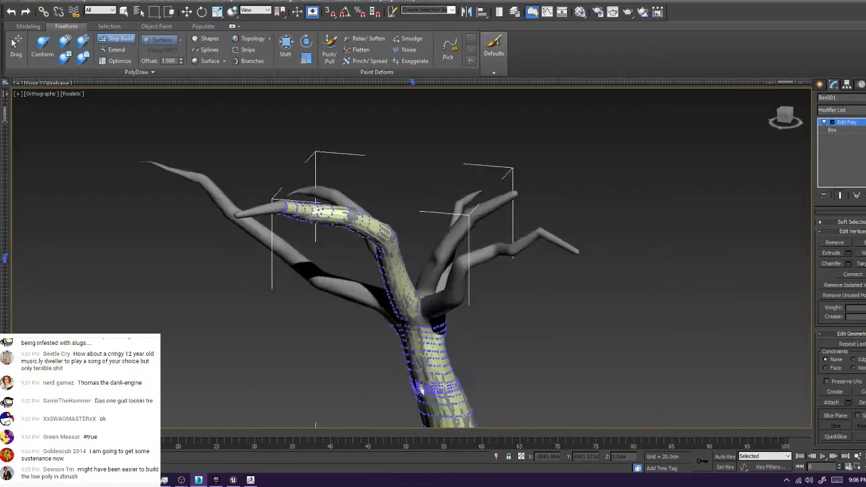
pyautogui.scroll(5, 469, 330)
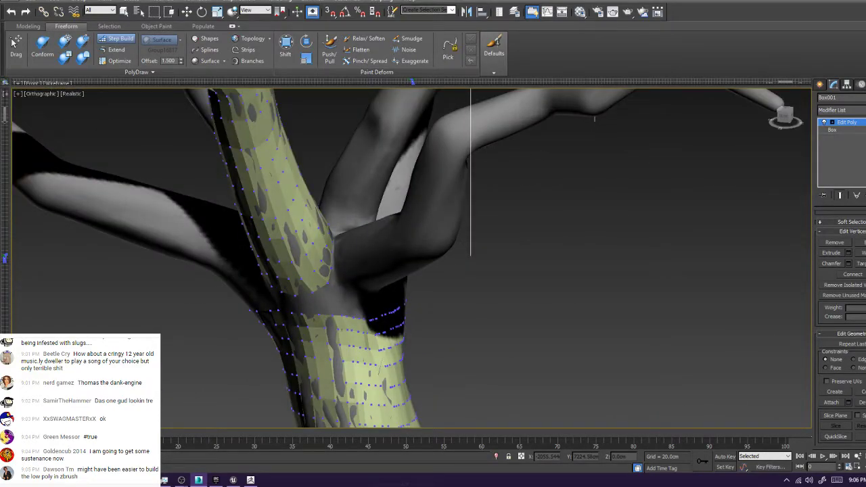
# Switch to ZBrush, dismiss LightBox and load Tree.ZTL from the Village_assets folder
pyautogui.click(250, 480)
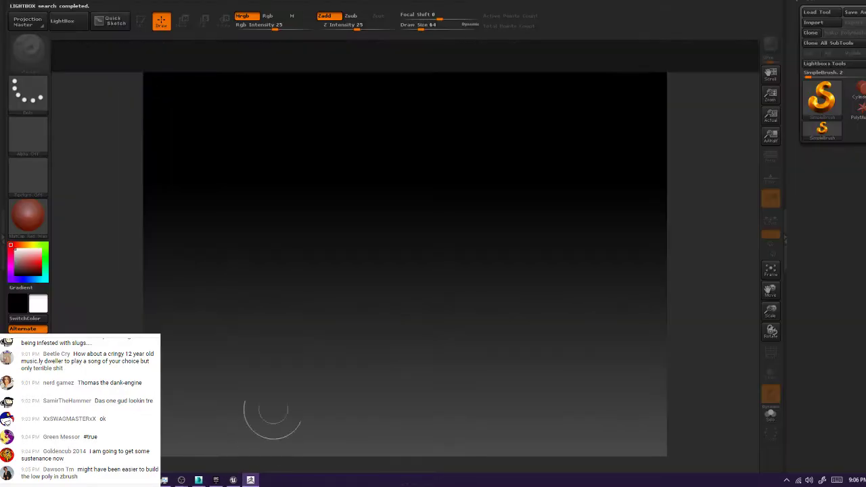
pyautogui.press(',')
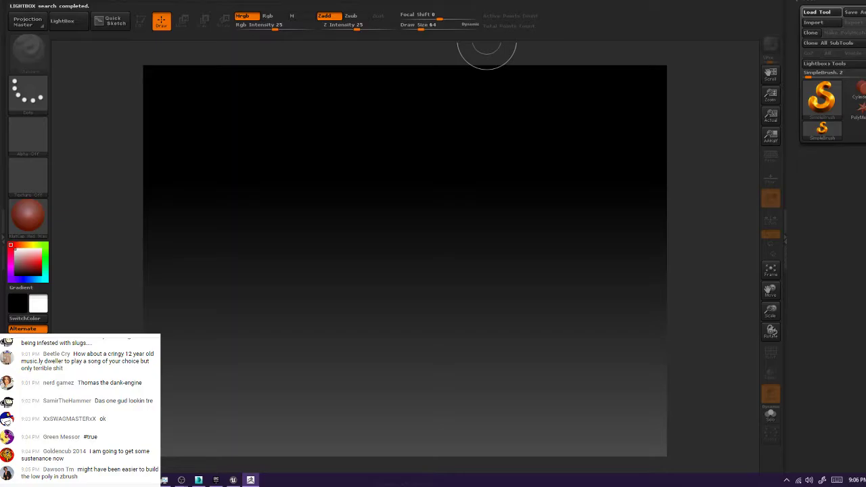
pyautogui.click(814, 22)
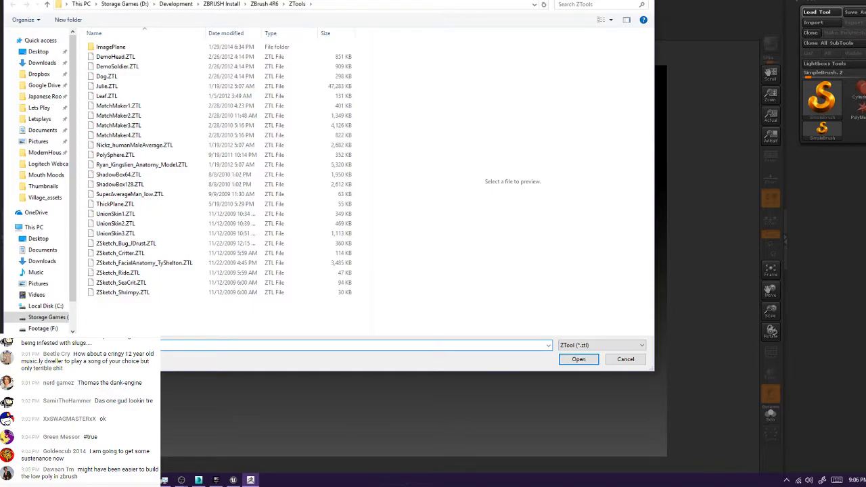
pyautogui.click(45, 197)
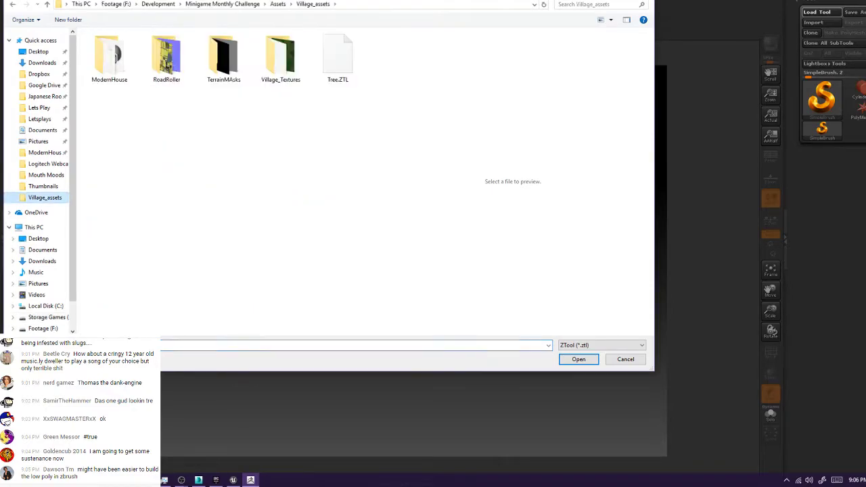
pyautogui.doubleClick(337, 60)
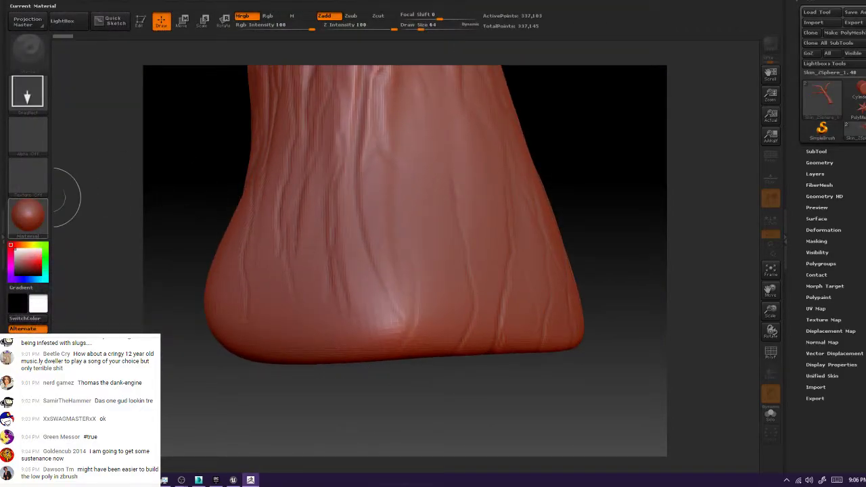
# Put the loaded tree into Edit mode and apply the MatCap Gray material
pyautogui.click(140, 21)
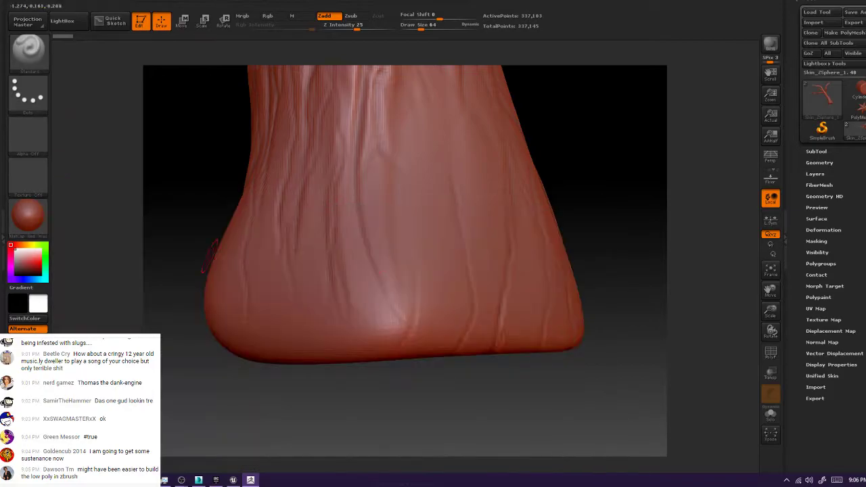
pyautogui.click(27, 217)
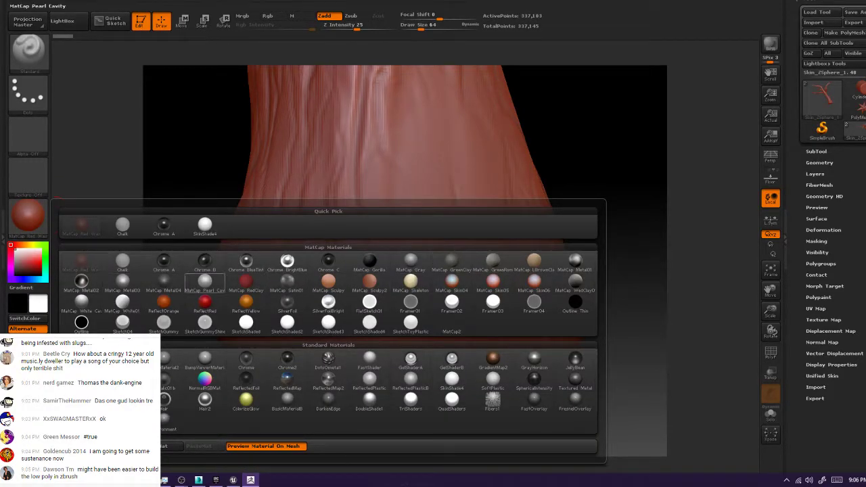
pyautogui.click(411, 261)
pyautogui.keyDown('alt'); pyautogui.moveTo(563, 230); pyautogui.dragTo(540, 265); pyautogui.keyUp('alt')
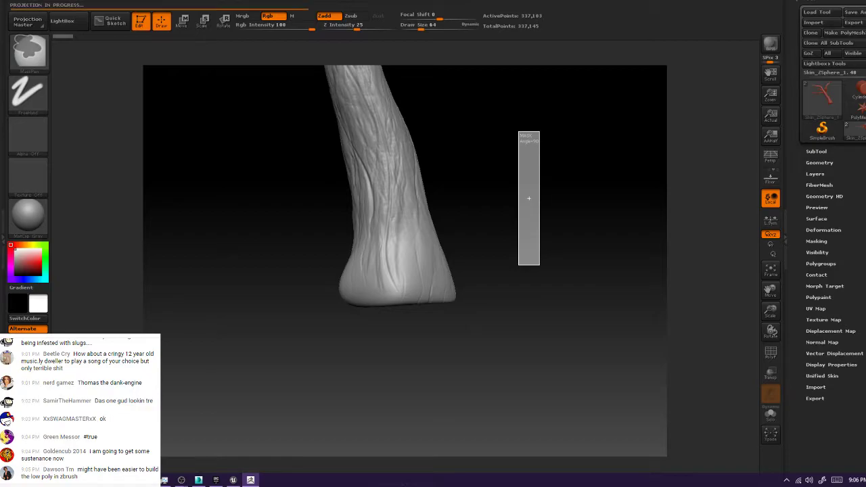
pyautogui.moveTo(181, 480)
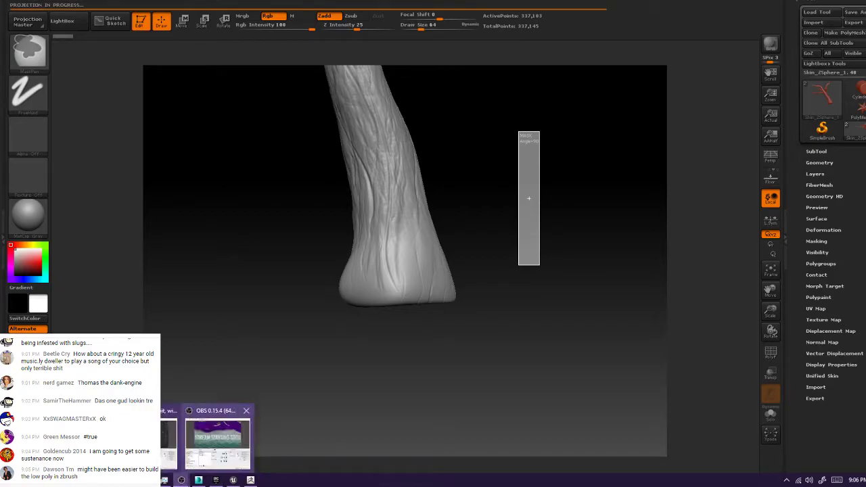
pyautogui.moveTo(217, 444)
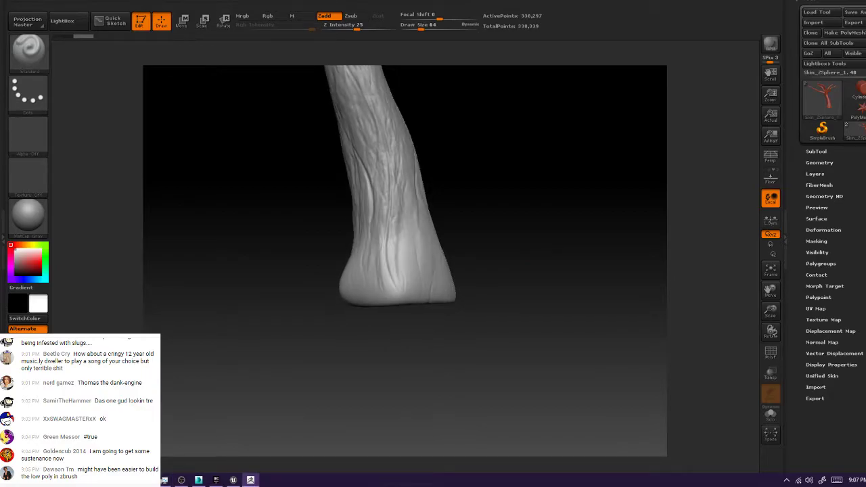
# Choose the ZRemesherGuides brush and draw a guide curve along the trunk between the fork and the base
pyautogui.moveTo(454, 145)
pyautogui.keyDown('ctrl'); pyautogui.mouseDown()
pyautogui.moveTo(458, 179)
pyautogui.moveTo(404, 144)
pyautogui.moveTo(449, 152)
pyautogui.moveTo(488, 355)
pyautogui.mouseUp(); pyautogui.keyUp('ctrl')
pyautogui.keyDown('alt'); pyautogui.moveTo(484, 254); pyautogui.dragTo(498, 223); pyautogui.keyUp('alt')
pyautogui.keyDown('alt'); pyautogui.moveTo(575, 295); pyautogui.dragTo(575, 208); pyautogui.keyUp('alt')
pyautogui.moveTo(646, 210); pyautogui.dragTo(685, 206)
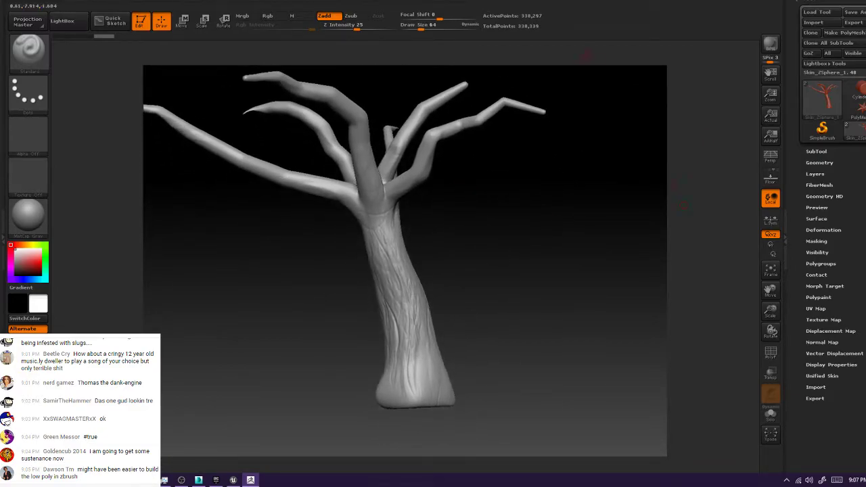
pyautogui.click(29, 49)
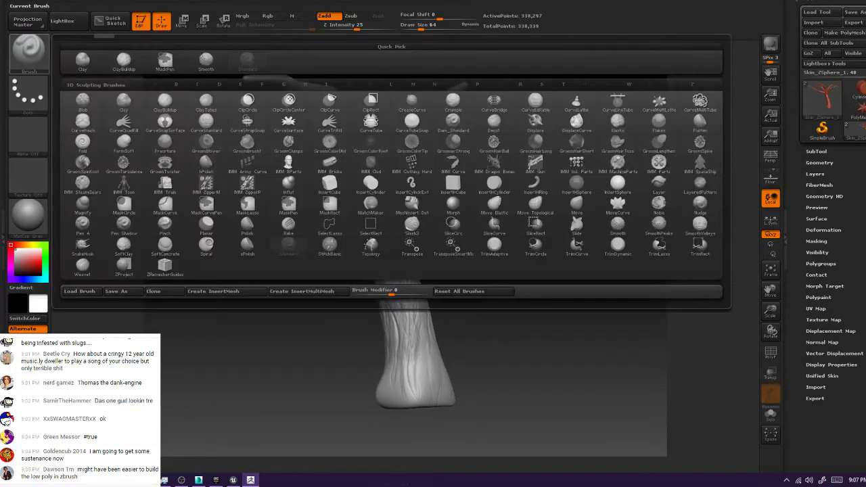
pyautogui.click(165, 266)
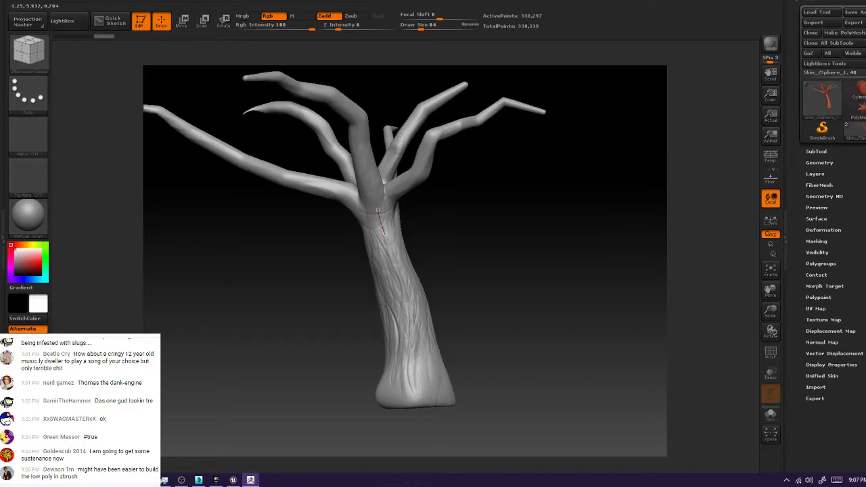
pyautogui.moveTo(414, 400); pyautogui.dragTo(414, 405)
pyautogui.keyDown('alt'); pyautogui.moveTo(447, 296); pyautogui.dragTo(448, 362); pyautogui.keyUp('alt')
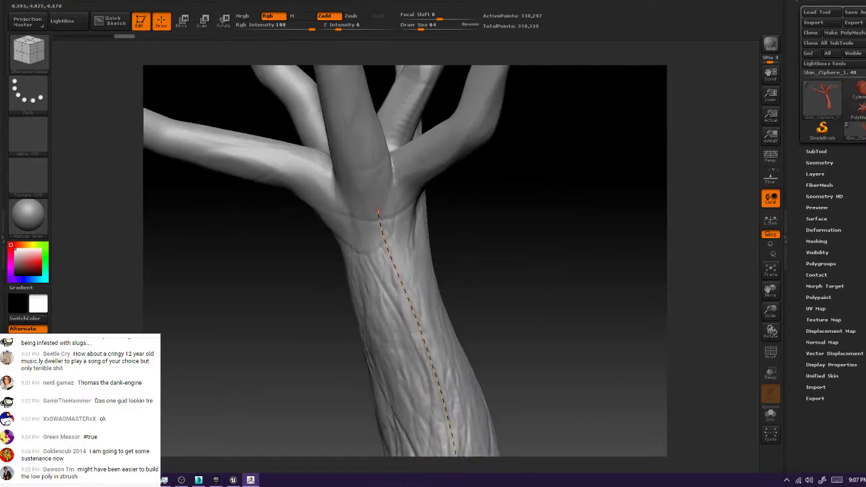
pyautogui.moveTo(327, 216); pyautogui.dragTo(319, 218)
pyautogui.moveTo(291, 245)
pyautogui.mouseDown()
pyautogui.moveTo(386, 226)
pyautogui.moveTo(369, 213)
pyautogui.moveTo(326, 213)
pyautogui.moveTo(220, 240)
pyautogui.mouseUp()
pyautogui.hotkey('ctrl', 'z')
pyautogui.hotkey('ctrl', 'z')
# Draw a ZRemesher guide ring around the top of the trunk just below the fork
pyautogui.moveTo(420, 246)
pyautogui.mouseDown()
pyautogui.moveTo(349, 219)
pyautogui.moveTo(241, 201)
pyautogui.mouseUp()
pyautogui.moveTo(216, 209)
pyautogui.mouseDown()
pyautogui.moveTo(341, 214)
pyautogui.moveTo(326, 203)
pyautogui.moveTo(302, 203)
pyautogui.mouseUp()
# Draw a guide curve around the trunk's base from the lower end of the lengthwise guide, undoing the misplaced section
pyautogui.moveTo(425, 257)
pyautogui.keyDown('alt'); pyautogui.mouseDown()
pyautogui.moveTo(420, 196)
pyautogui.moveTo(467, 224)
pyautogui.mouseUp(); pyautogui.keyUp('alt')
pyautogui.keyDown('alt'); pyautogui.moveTo(467, 224); pyautogui.dragTo(467, 152); pyautogui.keyUp('alt')
pyautogui.moveTo(467, 203); pyautogui.dragTo(470, 128)
pyautogui.moveTo(470, 128)
pyautogui.keyDown('alt'); pyautogui.mouseDown()
pyautogui.moveTo(474, 227)
pyautogui.moveTo(465, 132)
pyautogui.mouseUp(); pyautogui.keyUp('alt')
pyautogui.moveTo(332, 342); pyautogui.dragTo(420, 343)
pyautogui.moveTo(492, 341); pyautogui.dragTo(494, 341)
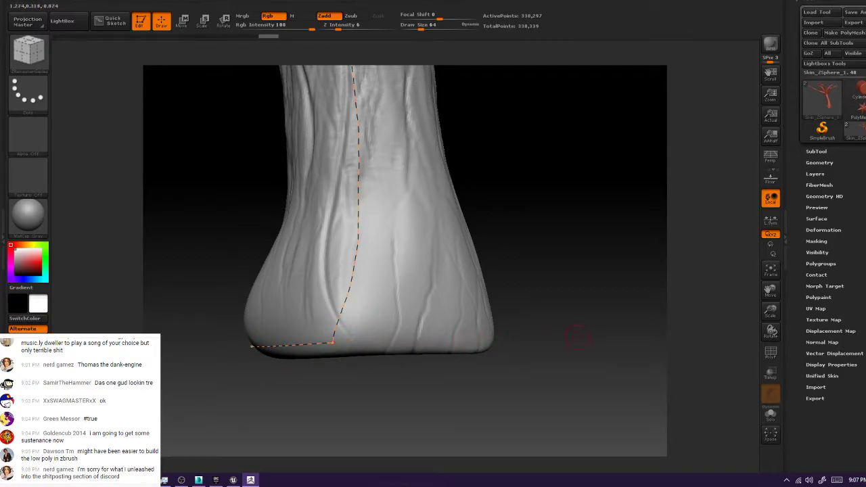
pyautogui.hotkey('ctrl', 'z')
pyautogui.moveTo(562, 330)
pyautogui.mouseDown()
pyautogui.moveTo(457, 337)
pyautogui.moveTo(469, 347)
pyautogui.mouseUp()
pyautogui.moveTo(546, 345); pyautogui.dragTo(507, 332)
pyautogui.keyDown('alt'); pyautogui.moveTo(684, 359); pyautogui.dragTo(477, 340); pyautogui.keyUp('alt')
pyautogui.moveTo(342, 328); pyautogui.dragTo(376, 328)
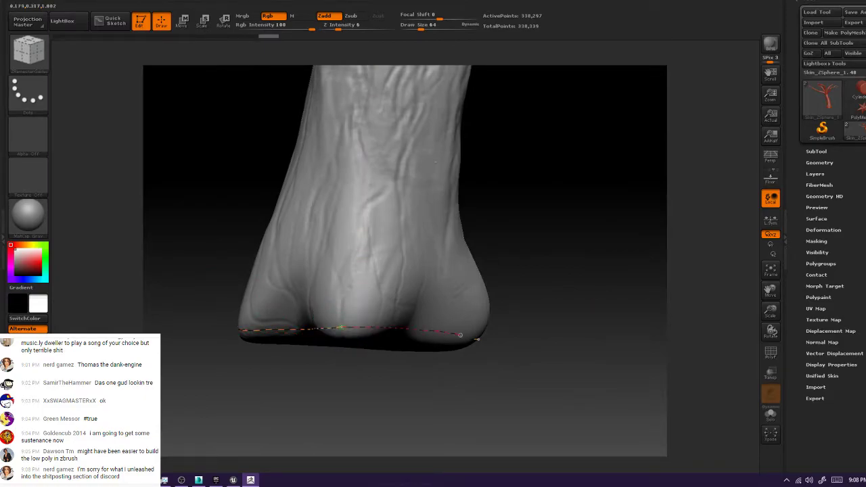
pyautogui.moveTo(477, 338); pyautogui.dragTo(482, 339)
pyautogui.moveTo(582, 344)
pyautogui.mouseDown()
pyautogui.moveTo(467, 338)
pyautogui.moveTo(485, 341)
pyautogui.mouseUp()
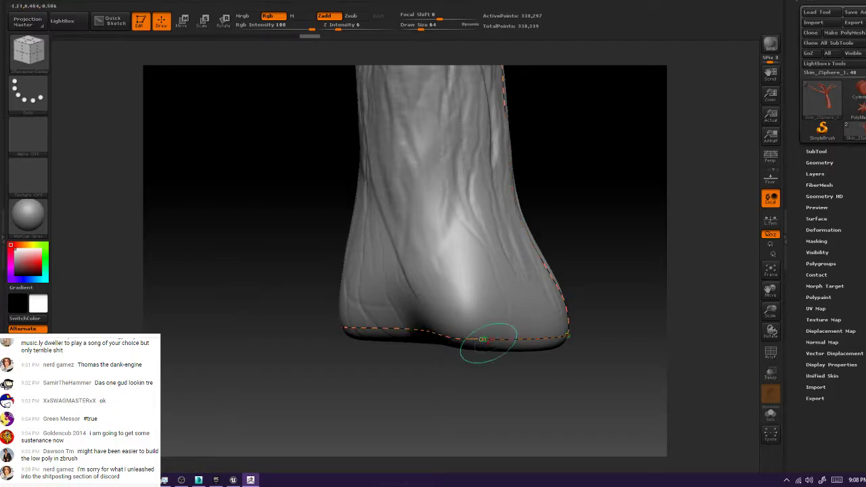
# Undo the last guide section at the base and redraw it to close the base ring
pyautogui.hotkey('ctrl', 'z')
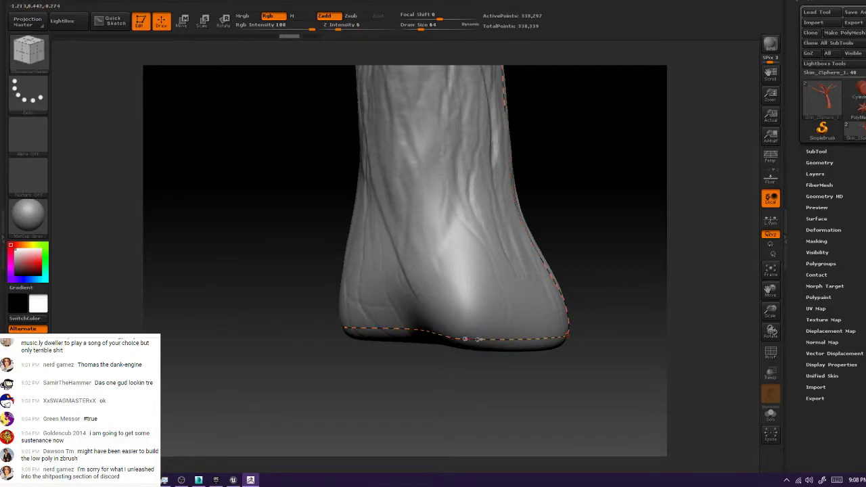
pyautogui.moveTo(465, 339); pyautogui.dragTo(506, 340)
pyautogui.hotkey('ctrl', 'z')
pyautogui.hotkey('ctrl', 'z')
pyautogui.hotkey('ctrl', 'shift', 'z')
# Draw a second guide ring around the upper trunk, a short distance below the fork ring
pyautogui.keyDown('alt'); pyautogui.moveTo(617, 308); pyautogui.dragTo(562, 353); pyautogui.keyUp('alt')
pyautogui.moveTo(536, 216); pyautogui.dragTo(575, 222)
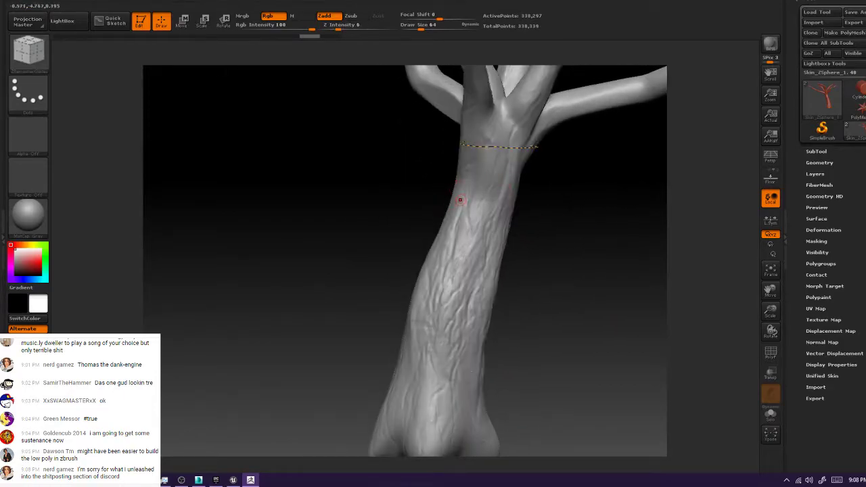
pyautogui.moveTo(586, 214); pyautogui.dragTo(435, 212)
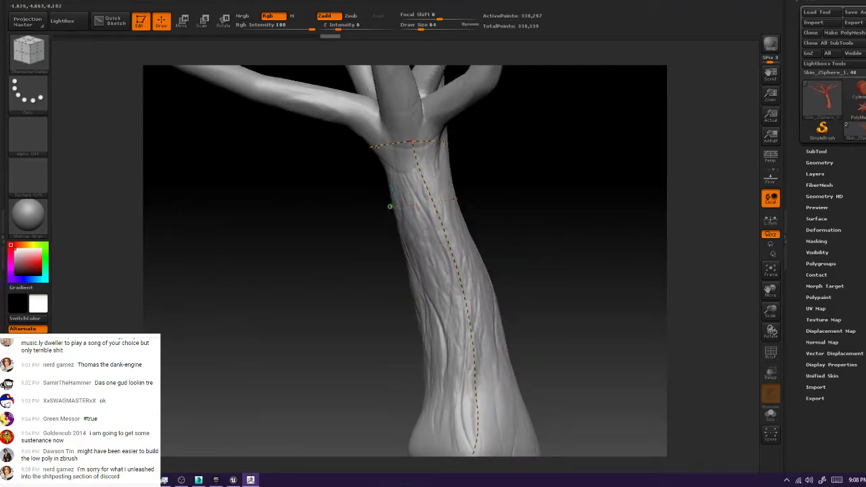
pyautogui.moveTo(456, 198); pyautogui.dragTo(509, 201)
pyautogui.moveTo(509, 200)
pyautogui.mouseDown()
pyautogui.moveTo(425, 202)
pyautogui.moveTo(463, 203)
pyautogui.mouseUp()
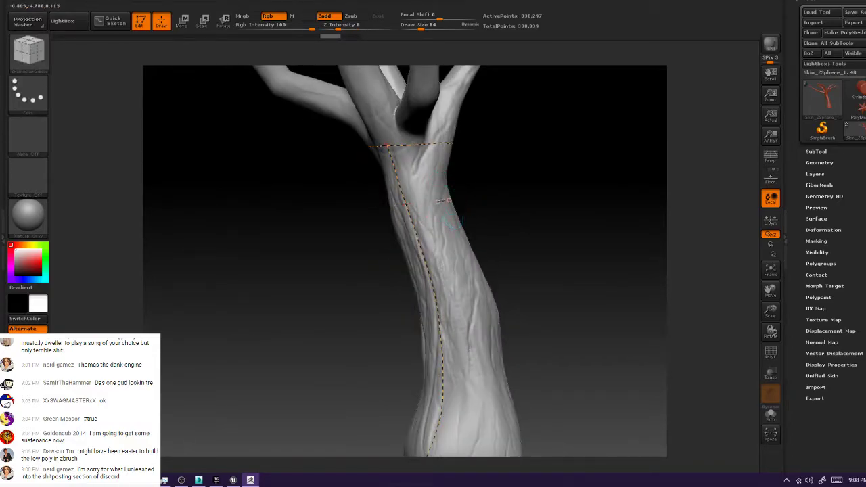
pyautogui.moveTo(406, 206)
pyautogui.mouseDown()
pyautogui.moveTo(387, 200)
pyautogui.moveTo(384, 208)
pyautogui.moveTo(450, 200)
pyautogui.mouseUp()
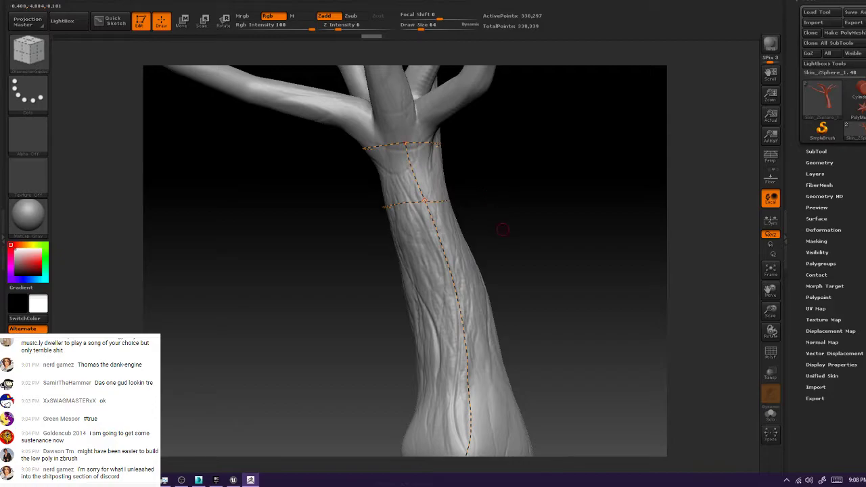
# Draw a guide ring around the middle of the trunk, crossing the lengthwise guide
pyautogui.moveTo(502, 228)
pyautogui.keyDown('ctrl'); pyautogui.mouseDown()
pyautogui.moveTo(484, 201)
pyautogui.moveTo(449, 242)
pyautogui.mouseUp(); pyautogui.keyUp('ctrl')
pyautogui.keyDown('alt'); pyautogui.moveTo(515, 211); pyautogui.dragTo(498, 160); pyautogui.keyUp('alt')
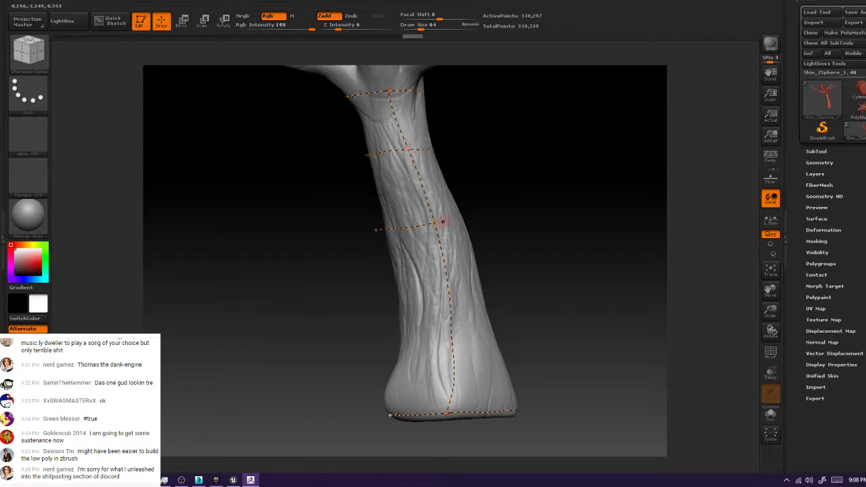
pyautogui.moveTo(435, 222); pyautogui.dragTo(385, 231)
pyautogui.moveTo(435, 222); pyautogui.dragTo(548, 216)
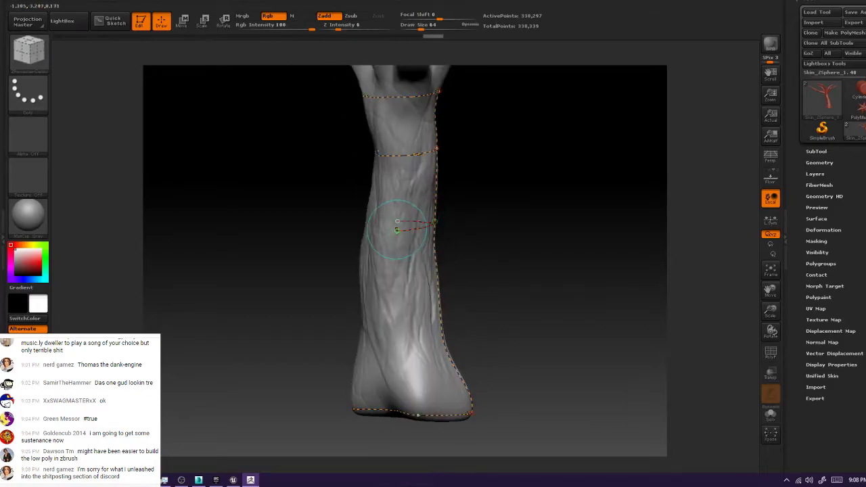
pyautogui.moveTo(396, 230)
pyautogui.mouseDown()
pyautogui.moveTo(361, 233)
pyautogui.moveTo(390, 231)
pyautogui.mouseUp()
pyautogui.moveTo(303, 224); pyautogui.dragTo(379, 229)
pyautogui.moveTo(391, 232)
pyautogui.mouseDown()
pyautogui.moveTo(338, 222)
pyautogui.moveTo(339, 231)
pyautogui.moveTo(403, 235)
pyautogui.mouseUp()
pyautogui.moveTo(480, 240); pyautogui.dragTo(365, 245)
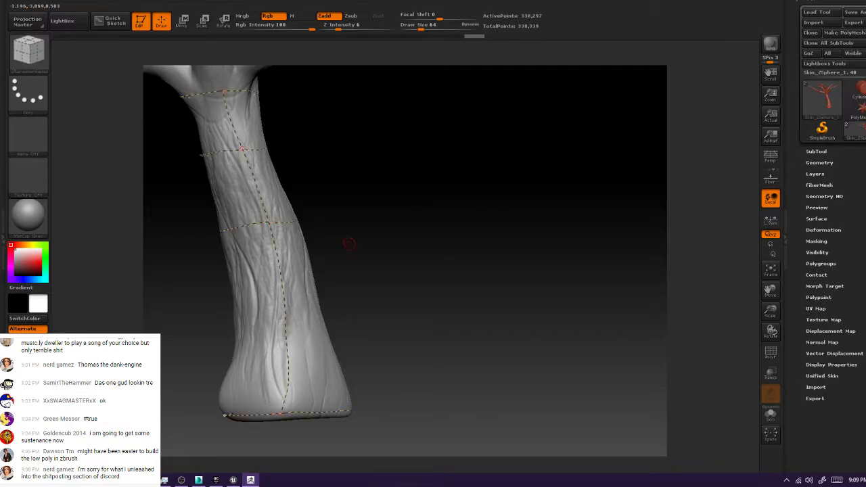
# Draw a guide ring around the lower trunk, undoing and redrawing its misplaced section
pyautogui.moveTo(350, 244)
pyautogui.keyDown('alt'); pyautogui.mouseDown()
pyautogui.moveTo(350, 200)
pyautogui.moveTo(375, 187)
pyautogui.mouseUp(); pyautogui.keyUp('alt')
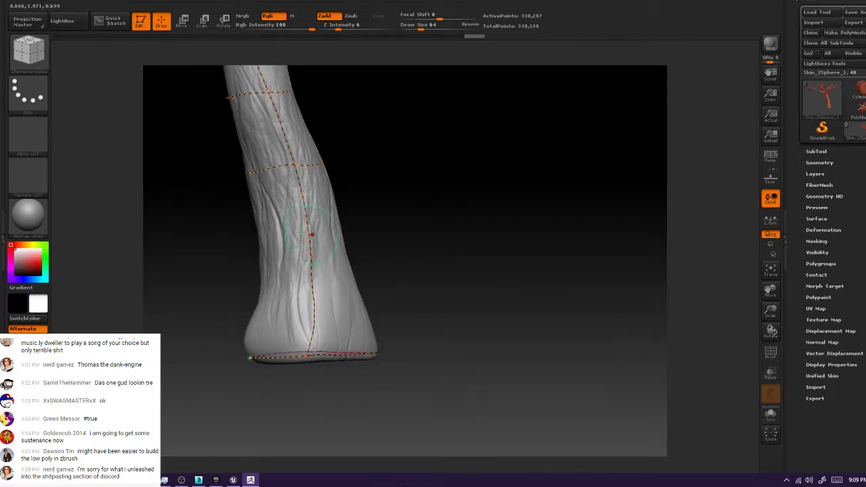
pyautogui.moveTo(251, 246)
pyautogui.mouseDown()
pyautogui.moveTo(313, 245)
pyautogui.moveTo(255, 244)
pyautogui.mouseUp()
pyautogui.hotkey('ctrl', 'z')
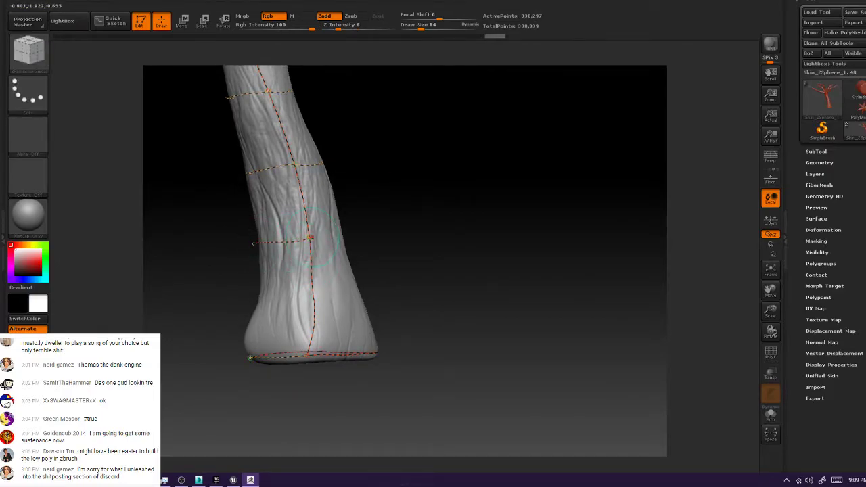
pyautogui.moveTo(311, 237); pyautogui.dragTo(345, 239)
pyautogui.moveTo(429, 261); pyautogui.dragTo(517, 263)
pyautogui.moveTo(379, 261); pyautogui.dragTo(384, 260)
pyautogui.moveTo(272, 244)
pyautogui.mouseDown()
pyautogui.moveTo(205, 239)
pyautogui.moveTo(287, 274)
pyautogui.mouseUp()
# Draw a guide ring around the flared foot of the trunk, just above the base ring
pyautogui.moveTo(341, 314); pyautogui.dragTo(347, 314)
pyautogui.moveTo(231, 315)
pyautogui.mouseDown()
pyautogui.moveTo(222, 315)
pyautogui.moveTo(315, 324)
pyautogui.moveTo(357, 316)
pyautogui.mouseUp()
pyautogui.moveTo(301, 316)
pyautogui.mouseDown()
pyautogui.moveTo(251, 315)
pyautogui.moveTo(339, 324)
pyautogui.mouseUp()
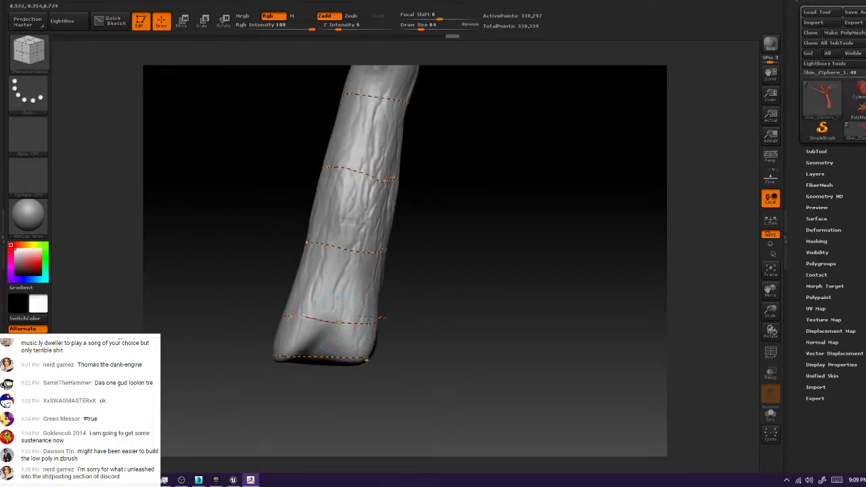
pyautogui.moveTo(442, 291); pyautogui.dragTo(325, 288)
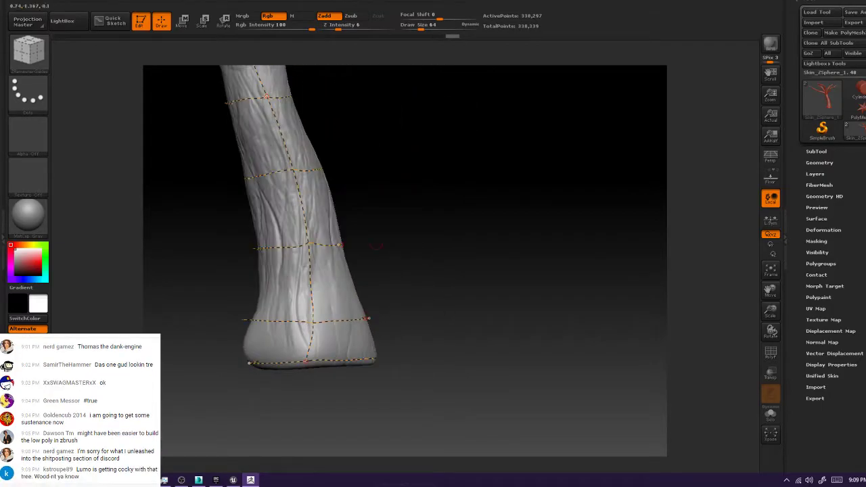
pyautogui.keyDown('alt'); pyautogui.moveTo(433, 182); pyautogui.dragTo(522, 423); pyautogui.keyUp('alt')
pyautogui.keyDown('alt'); pyautogui.moveTo(488, 270); pyautogui.dragTo(520, 358); pyautogui.keyUp('alt')
pyautogui.moveTo(514, 270)
pyautogui.mouseDown()
pyautogui.moveTo(501, 275)
pyautogui.moveTo(467, 339)
pyautogui.moveTo(497, 336)
pyautogui.moveTo(477, 267)
pyautogui.mouseUp()
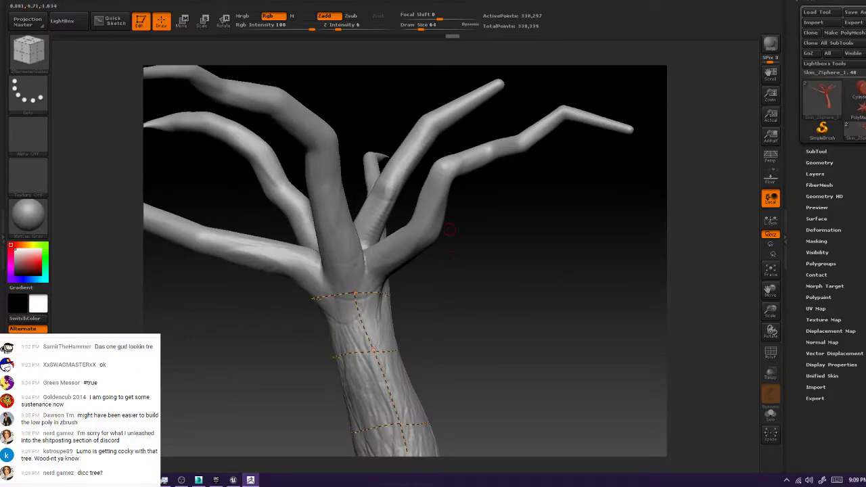
# Switch to Unreal Editor and examine the grassy mounds and rock walls of the Village level
pyautogui.click(233, 479)
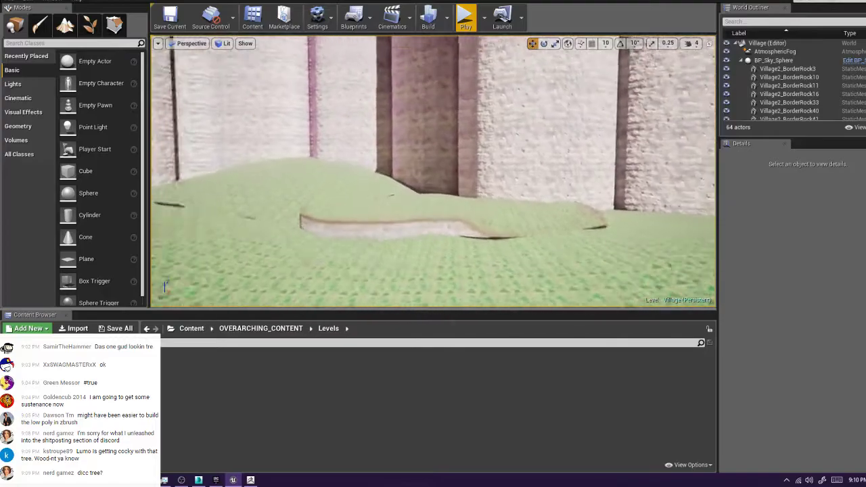
pyautogui.moveTo(433, 171); pyautogui.dragTo(409, 157, button='right')
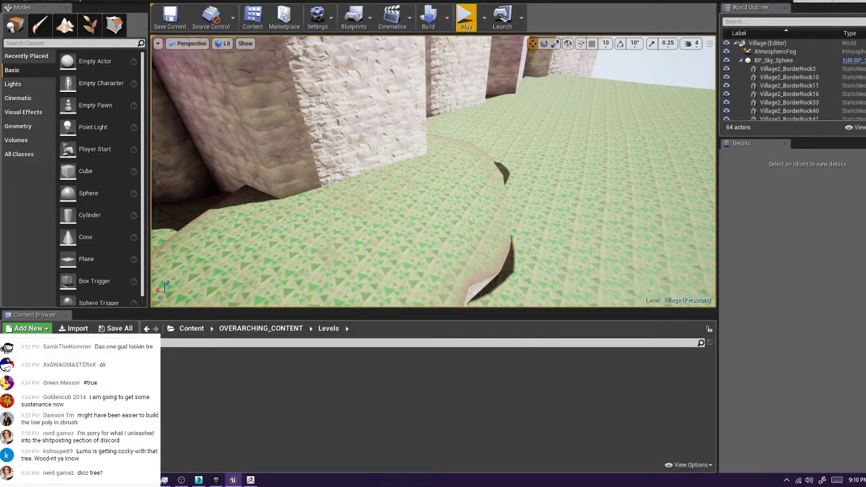
pyautogui.moveTo(433, 172); pyautogui.dragTo(156, 173, button='right')
pyautogui.press('w')
pyautogui.moveTo(379, 172); pyautogui.dragTo(368, 190, button='right')
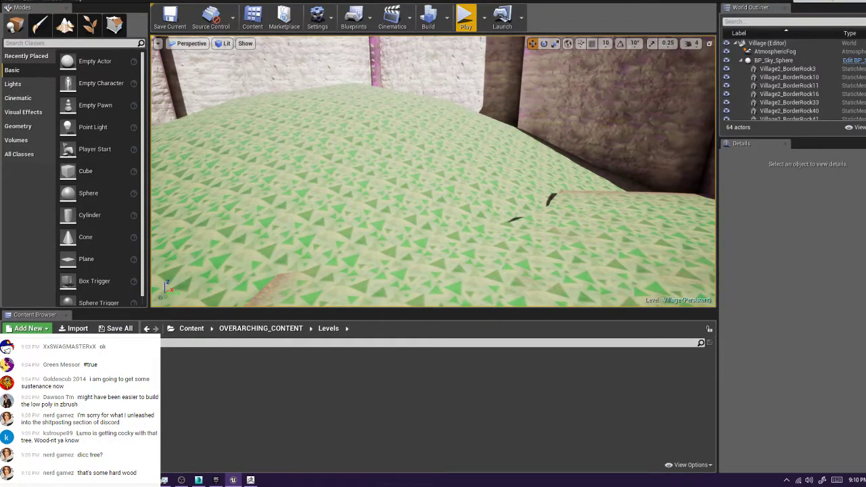
# Try to move the Village2_TreeBump2 mound along the X axis, and undo the move
pyautogui.click(369, 190)
pyautogui.moveTo(369, 189); pyautogui.dragTo(318, 190, button='right')
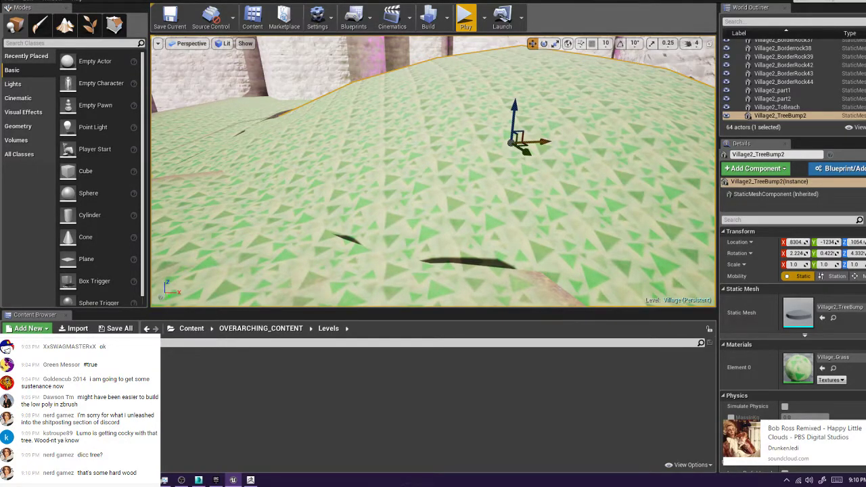
pyautogui.moveTo(542, 144); pyautogui.dragTo(384, 159)
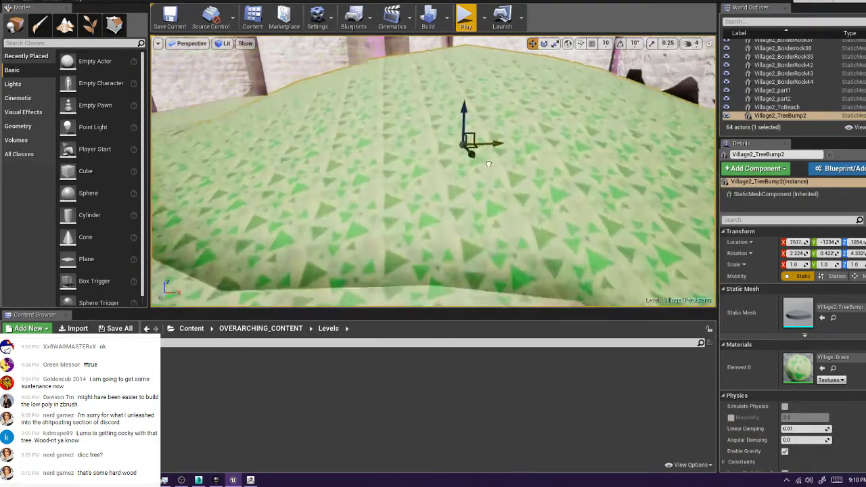
pyautogui.hotkey('ctrl', 'z')
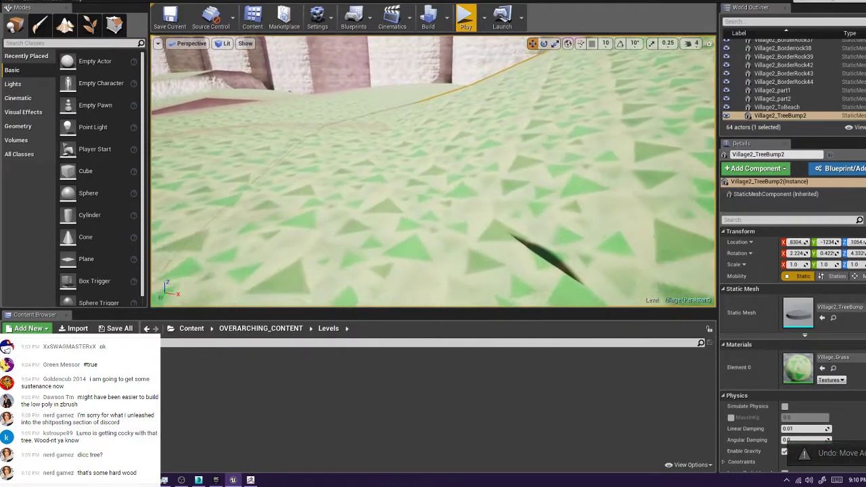
# Examine the Village2_TreeBump2 mound and the surrounding ground from further away
pyautogui.moveTo(434, 171)
pyautogui.mouseDown(button='right')
pyautogui.moveTo(440, 177)
pyautogui.moveTo(427, 162)
pyautogui.mouseUp(button='right')
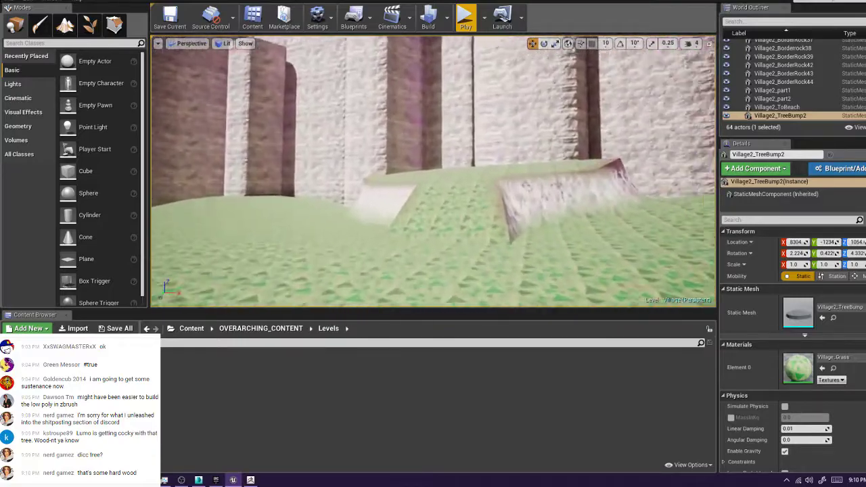
pyautogui.press('w')
pyautogui.moveTo(433, 171); pyautogui.dragTo(474, 257, button='right')
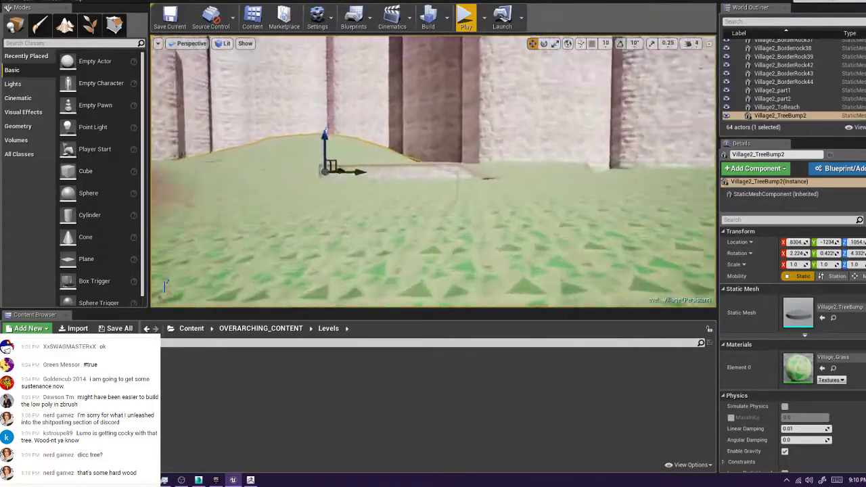
pyautogui.press('s')
pyautogui.moveTo(433, 171); pyautogui.dragTo(404, 190, button='right')
# Return to ZBrush and draw a guide curve from the ring below the fork along the thick front branch to its tip
pyautogui.click(250, 480)
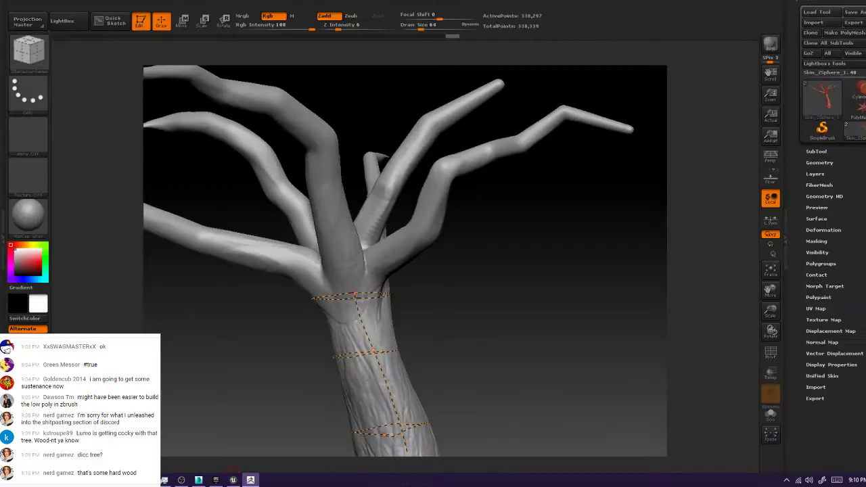
pyautogui.moveTo(494, 299); pyautogui.dragTo(559, 345)
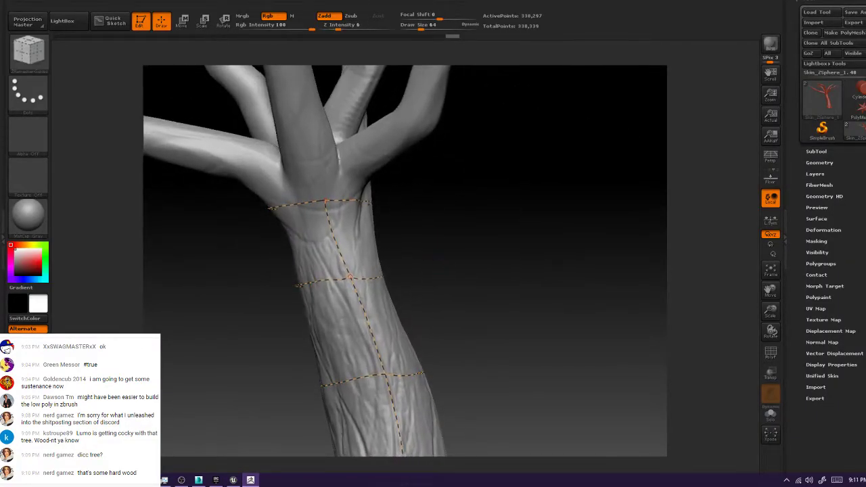
pyautogui.keyDown('alt'); pyautogui.moveTo(438, 252); pyautogui.dragTo(462, 314); pyautogui.keyUp('alt')
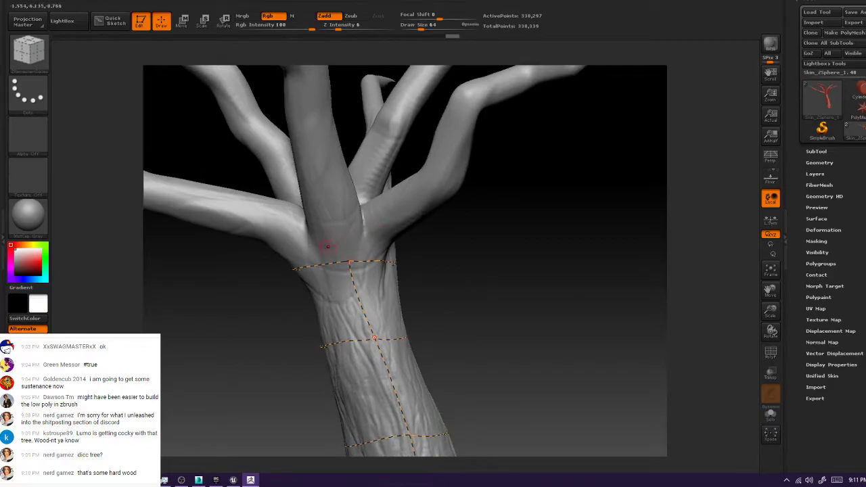
pyautogui.keyDown('alt'); pyautogui.moveTo(470, 264); pyautogui.dragTo(418, 335); pyautogui.keyUp('alt')
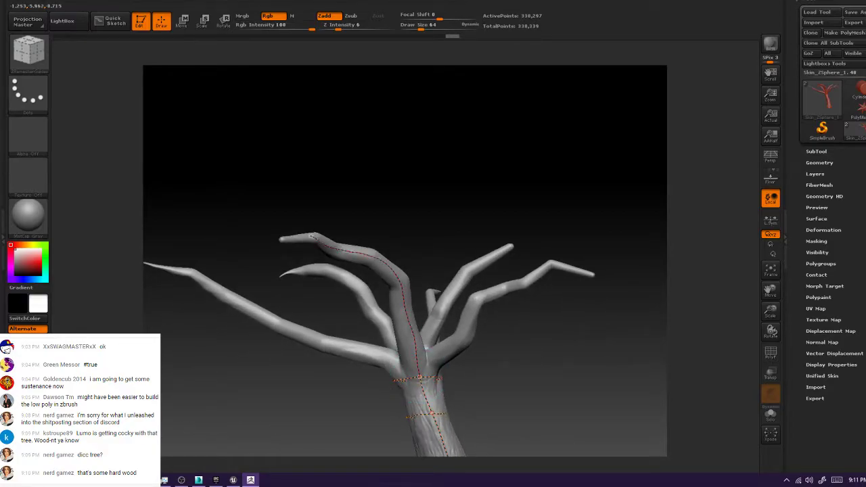
pyautogui.moveTo(423, 238); pyautogui.dragTo(146, 246)
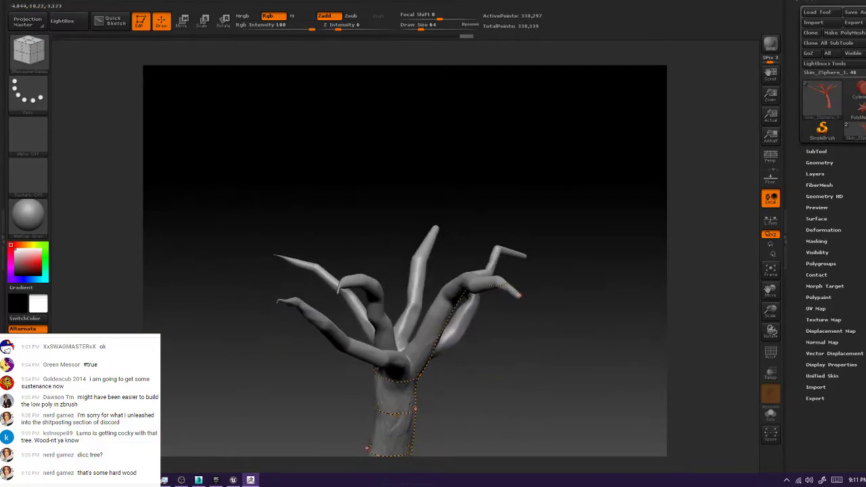
pyautogui.keyDown('alt'); pyautogui.moveTo(223, 203); pyautogui.dragTo(225, 291); pyautogui.keyUp('alt')
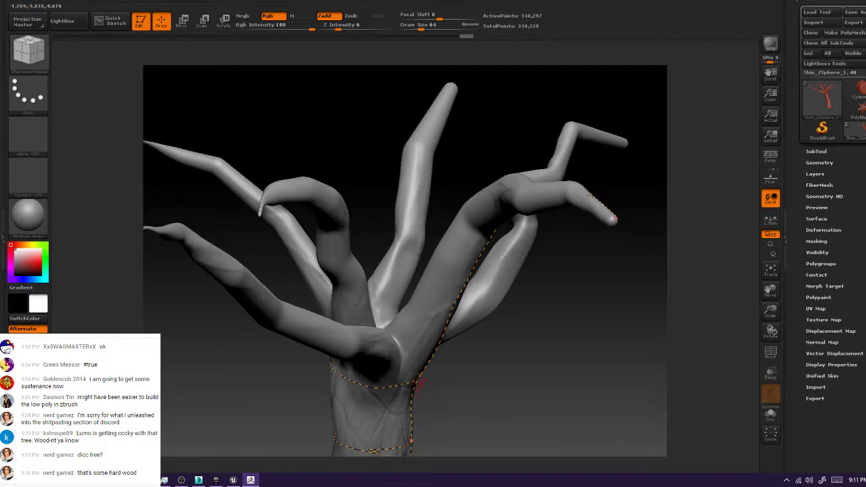
# Draw a guide ring around the base of the thick front branch where it leaves the fork
pyautogui.moveTo(507, 384)
pyautogui.mouseDown()
pyautogui.moveTo(443, 383)
pyautogui.moveTo(404, 368)
pyautogui.moveTo(384, 331)
pyautogui.moveTo(507, 379)
pyautogui.moveTo(386, 376)
pyautogui.moveTo(380, 385)
pyautogui.mouseUp()
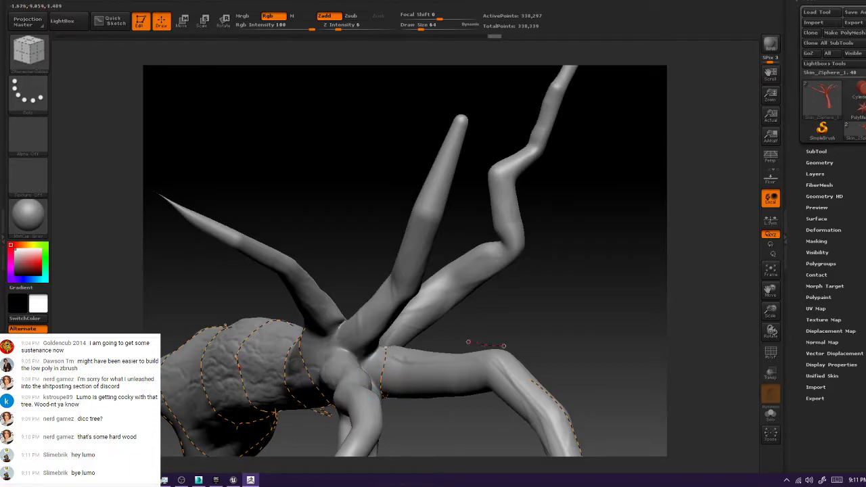
pyautogui.moveTo(519, 331); pyautogui.dragTo(408, 296)
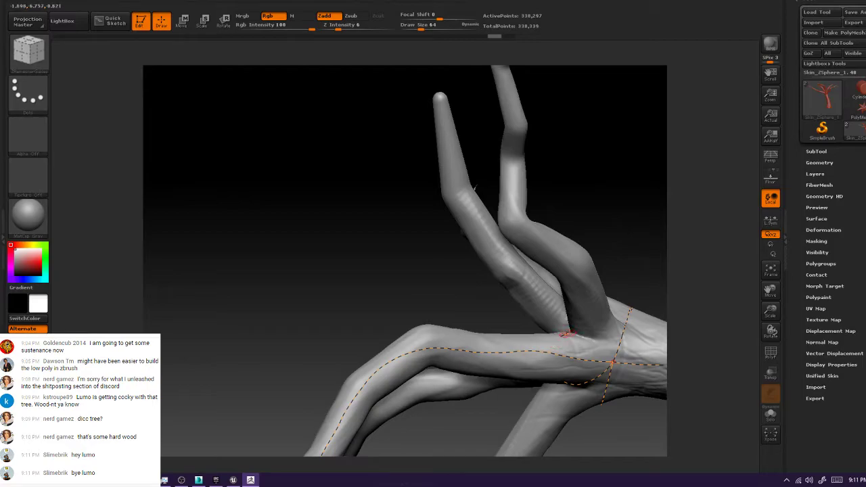
pyautogui.moveTo(565, 332); pyautogui.dragTo(543, 369, button='right')
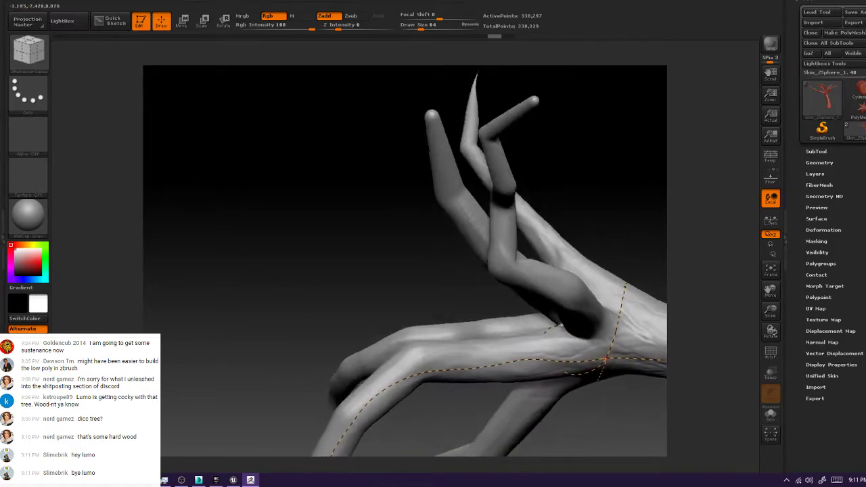
pyautogui.moveTo(559, 326); pyautogui.dragTo(497, 305)
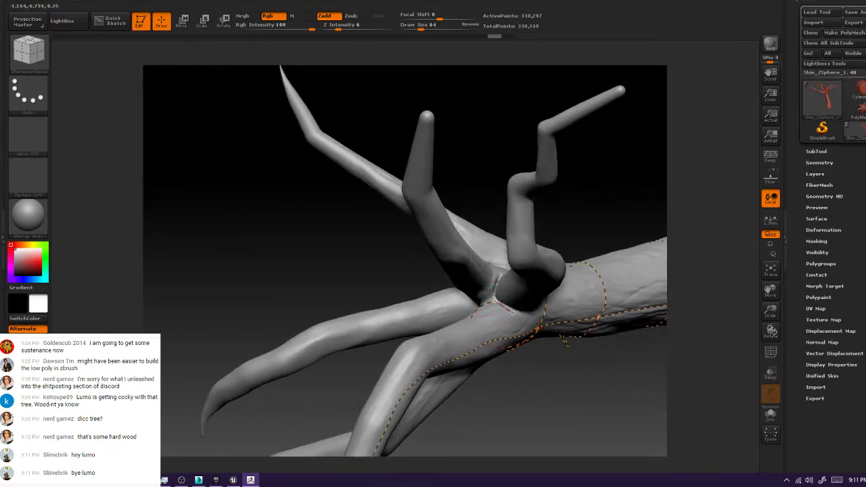
pyautogui.moveTo(537, 328); pyautogui.dragTo(538, 327)
pyautogui.moveTo(575, 372)
pyautogui.mouseDown()
pyautogui.moveTo(555, 440)
pyautogui.moveTo(611, 312)
pyautogui.mouseUp()
pyautogui.moveTo(494, 379)
pyautogui.mouseDown()
pyautogui.moveTo(433, 298)
pyautogui.moveTo(379, 271)
pyautogui.moveTo(318, 339)
pyautogui.moveTo(365, 304)
pyautogui.moveTo(305, 270)
pyautogui.moveTo(434, 278)
pyautogui.mouseUp()
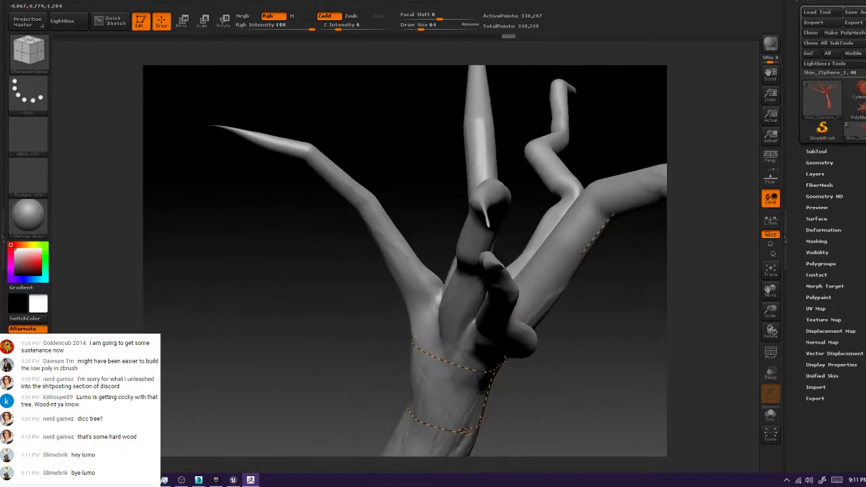
# Draw topology guide curves along the long bent branch and out to its rounded tip
pyautogui.keyDown('alt'); pyautogui.moveTo(576, 338); pyautogui.dragTo(447, 338); pyautogui.keyUp('alt')
pyautogui.moveTo(515, 352); pyautogui.dragTo(420, 347)
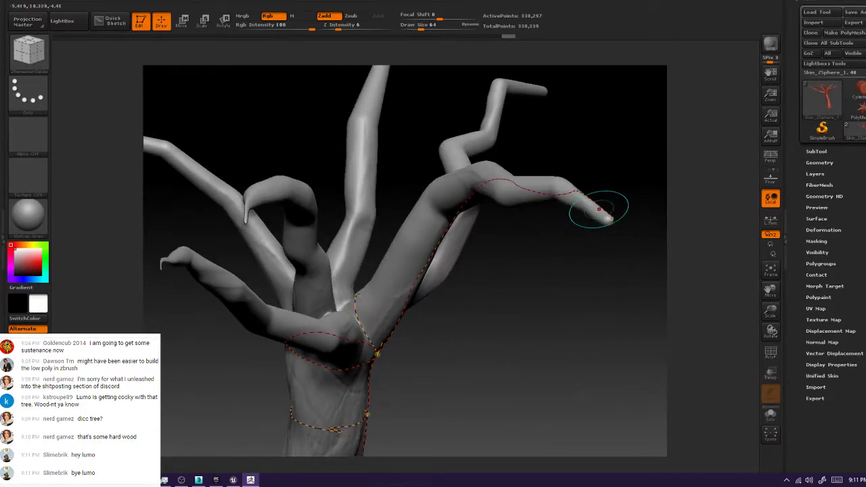
pyautogui.moveTo(610, 216); pyautogui.dragTo(608, 215)
pyautogui.moveTo(596, 282); pyautogui.dragTo(611, 219)
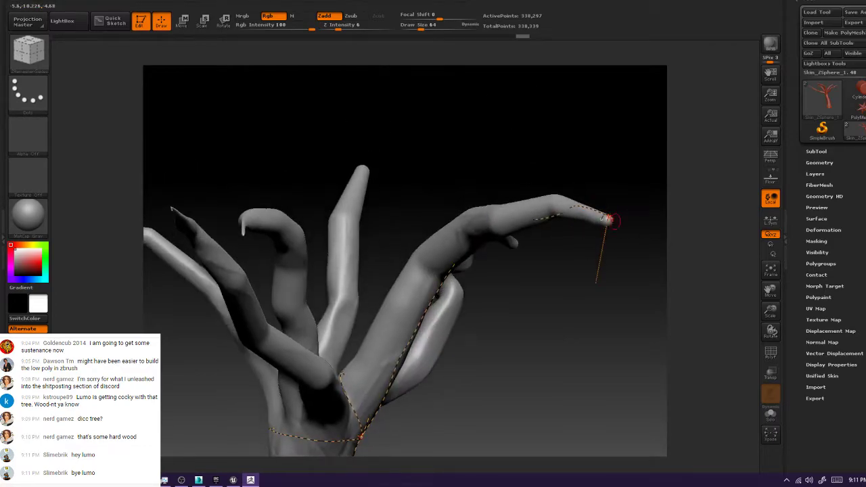
pyautogui.keyDown('ctrl'); pyautogui.moveTo(611, 220); pyautogui.dragTo(606, 228, button='right'); pyautogui.keyUp('ctrl')
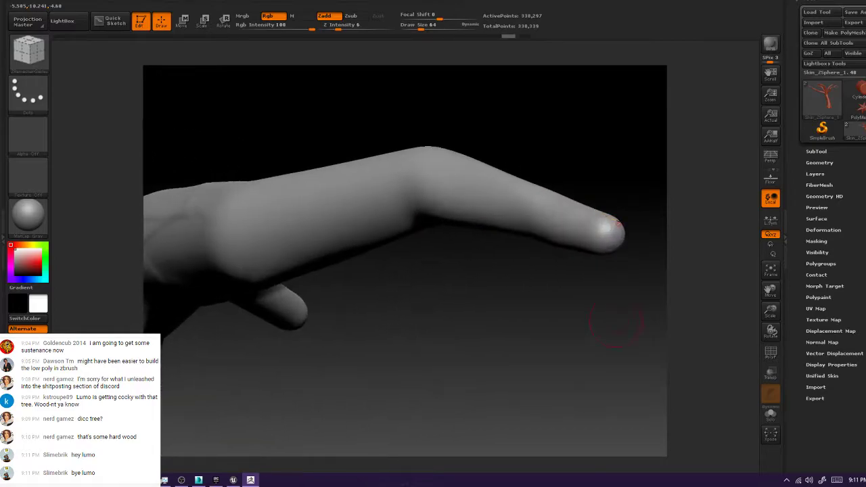
pyautogui.moveTo(610, 217); pyautogui.dragTo(596, 225)
pyautogui.moveTo(596, 228)
pyautogui.keyDown('alt'); pyautogui.mouseDown(button='right')
pyautogui.moveTo(561, 230)
pyautogui.moveTo(575, 225)
pyautogui.mouseUp(button='right'); pyautogui.keyUp('alt')
pyautogui.moveTo(574, 225); pyautogui.dragTo(570, 238)
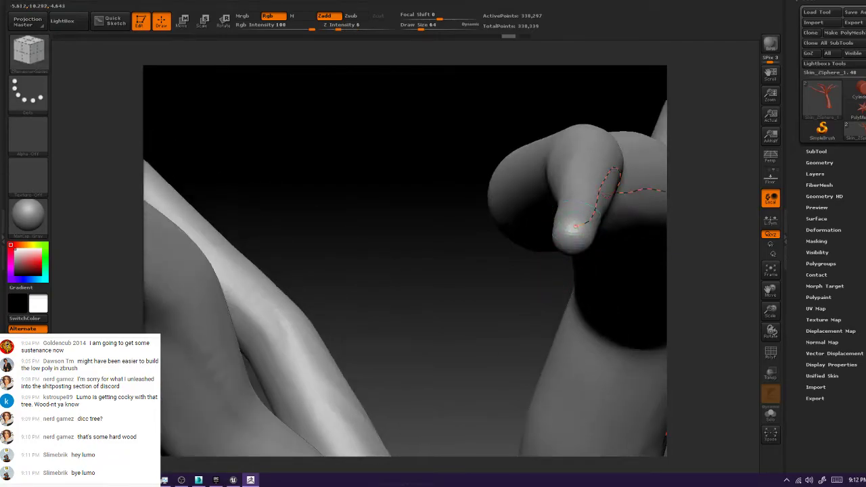
pyautogui.moveTo(576, 227)
pyautogui.mouseDown()
pyautogui.moveTo(580, 244)
pyautogui.moveTo(598, 235)
pyautogui.mouseUp()
pyautogui.moveTo(567, 290)
pyautogui.mouseDown()
pyautogui.moveTo(572, 227)
pyautogui.moveTo(559, 241)
pyautogui.mouseUp()
pyautogui.keyDown('shift'); pyautogui.moveTo(528, 277); pyautogui.dragTo(559, 309); pyautogui.keyUp('shift')
pyautogui.hotkey('ctrl', 'z')
pyautogui.hotkey('ctrl', 'z')
# Redraw the topology curve around the branch tip and undo the last stray stroke
pyautogui.moveTo(576, 230); pyautogui.dragTo(564, 244)
pyautogui.moveTo(580, 298); pyautogui.dragTo(560, 240)
pyautogui.moveTo(547, 348)
pyautogui.mouseDown()
pyautogui.moveTo(480, 376)
pyautogui.moveTo(521, 234)
pyautogui.moveTo(291, 226)
pyautogui.moveTo(132, 158)
pyautogui.mouseUp()
pyautogui.hotkey('ctrl', 'z')
pyautogui.keyDown('alt'); pyautogui.moveTo(582, 285); pyautogui.dragTo(579, 237); pyautogui.keyUp('alt')
pyautogui.moveTo(505, 136); pyautogui.dragTo(548, 259)
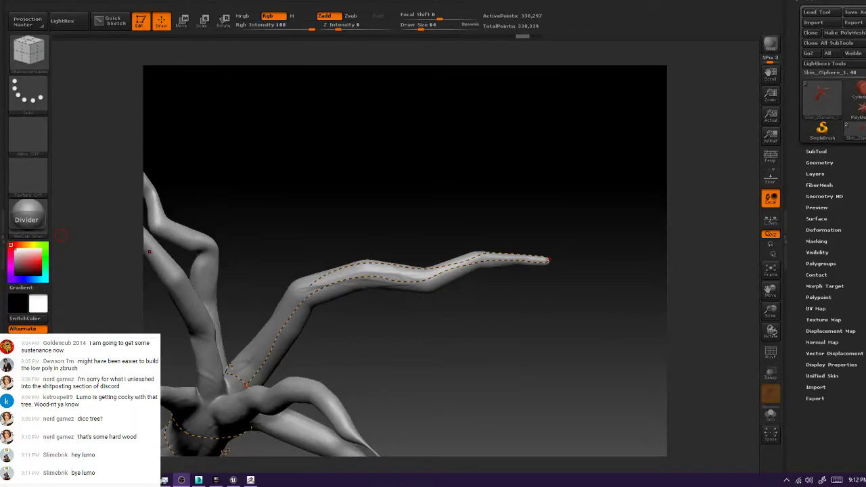
# Draw closely spaced topology rings around the bend in the middle of the same branch
pyautogui.click(61, 235)
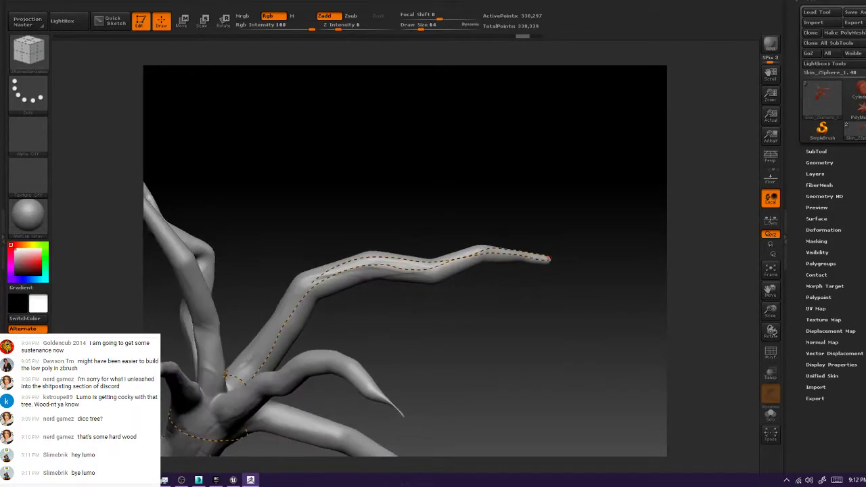
pyautogui.keyDown('alt'); pyautogui.moveTo(367, 199); pyautogui.dragTo(362, 254); pyautogui.keyUp('alt')
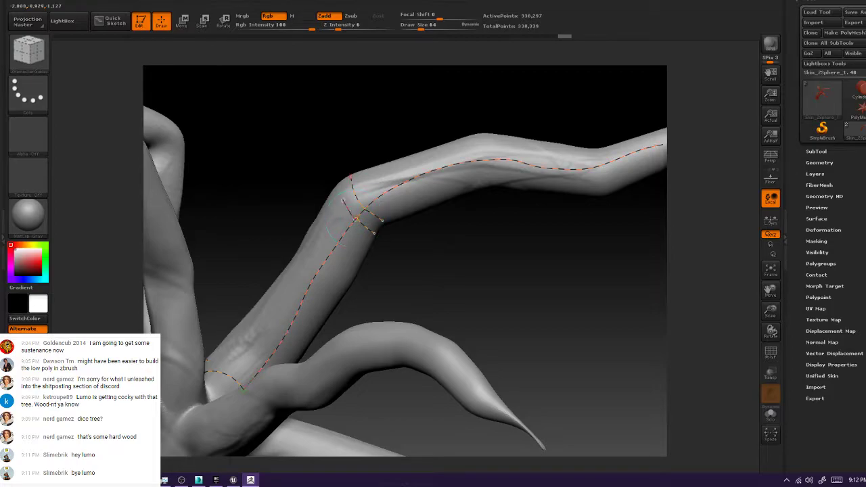
pyautogui.moveTo(500, 251); pyautogui.dragTo(372, 241)
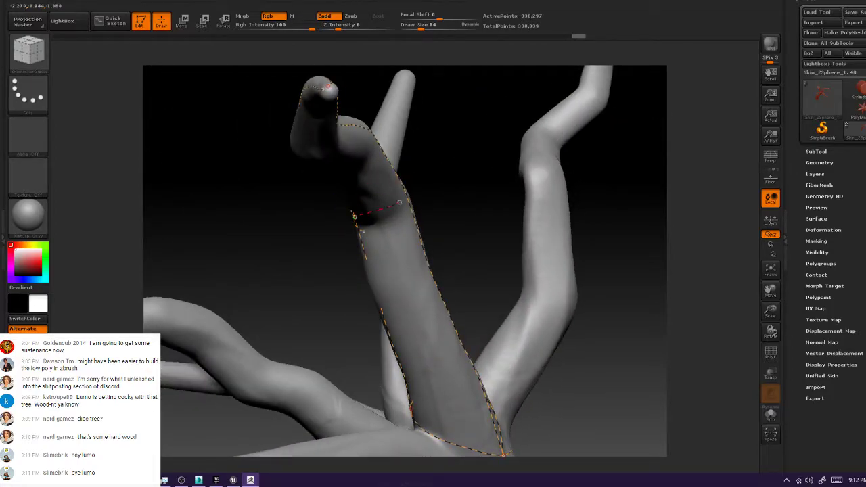
pyautogui.moveTo(362, 231)
pyautogui.mouseDown()
pyautogui.moveTo(432, 216)
pyautogui.moveTo(372, 254)
pyautogui.mouseUp()
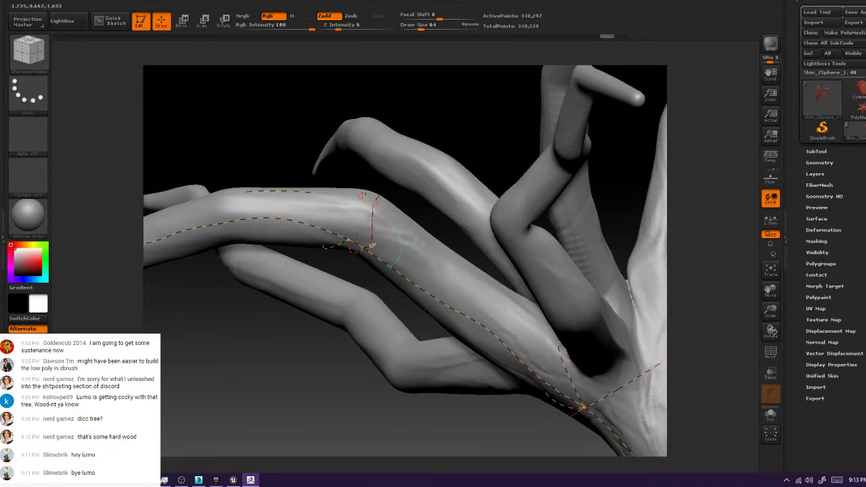
pyautogui.moveTo(350, 242); pyautogui.dragTo(361, 197)
# Look through the plugin options for Transpose Master, Decimation Master, UV Master, SubTool Master and 3D Print Exporter
pyautogui.moveTo(284, 352)
pyautogui.mouseDown()
pyautogui.moveTo(494, 352)
pyautogui.moveTo(498, 196)
pyautogui.moveTo(510, 137)
pyautogui.mouseUp()
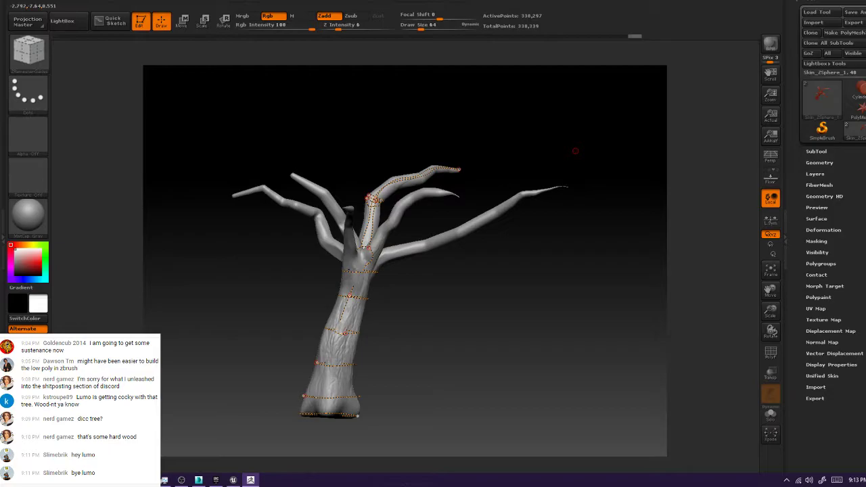
pyautogui.press('space')
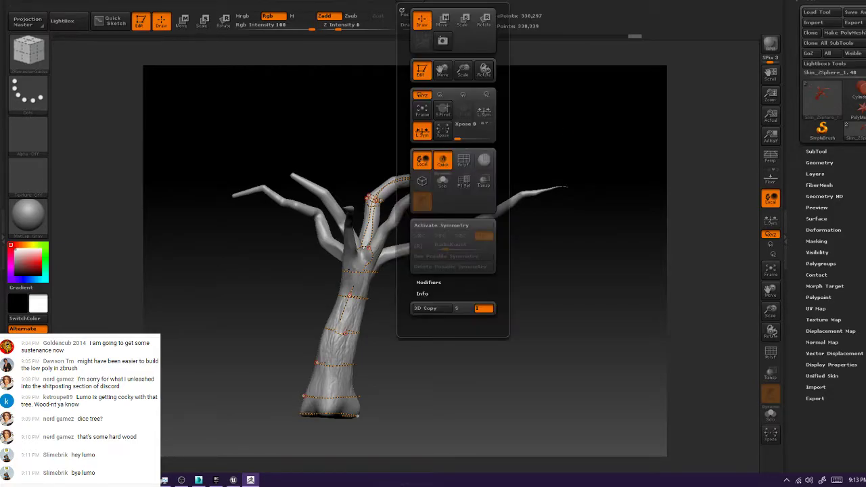
pyautogui.moveTo(440, 1)
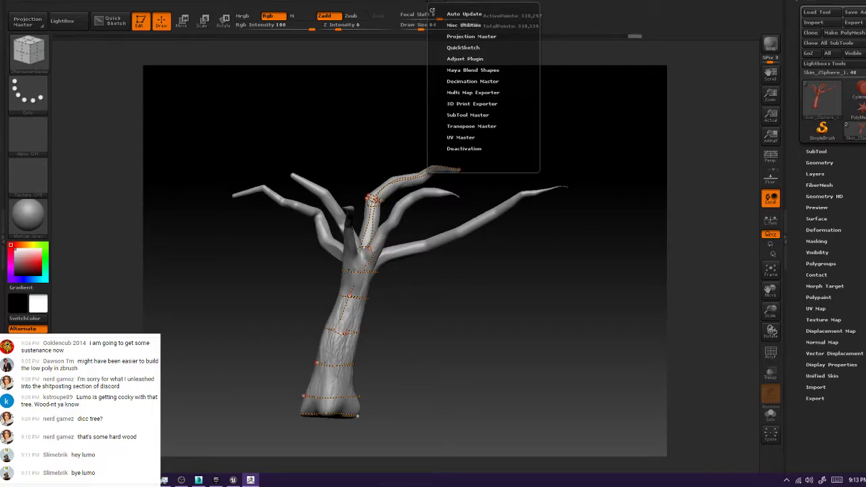
pyautogui.click(472, 126)
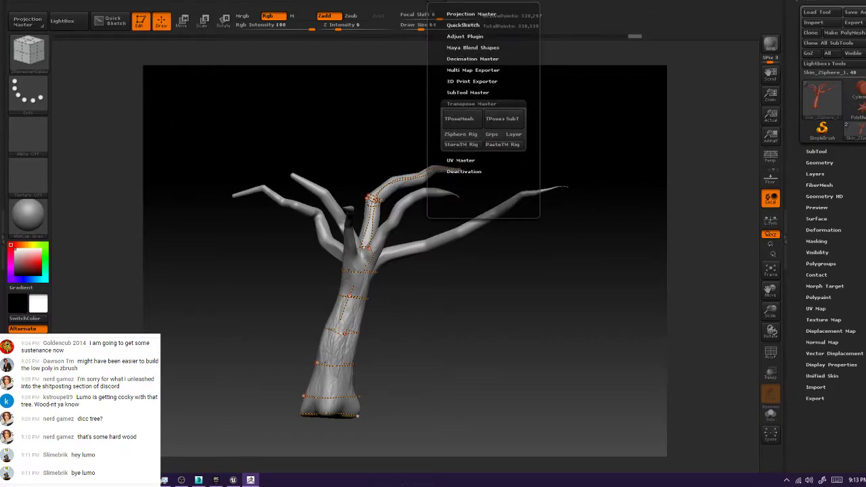
pyautogui.click(472, 81)
pyautogui.moveTo(532, 58); pyautogui.dragTo(532, 143)
pyautogui.click(473, 81)
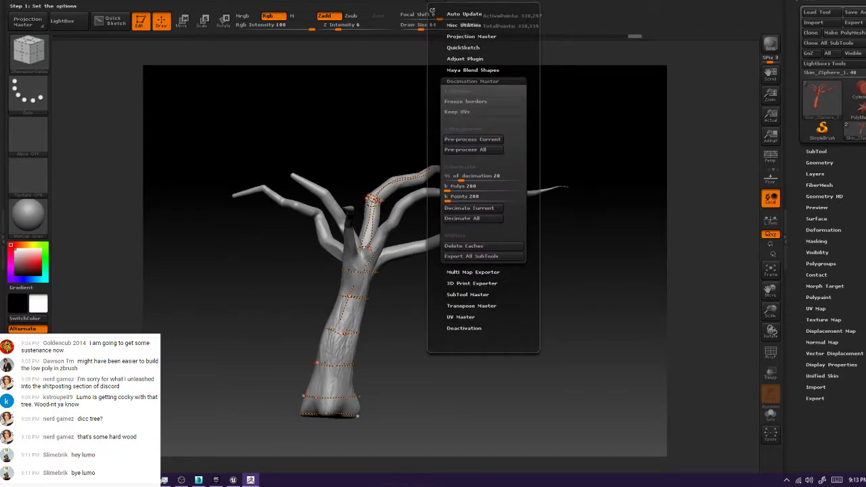
pyautogui.click(465, 59)
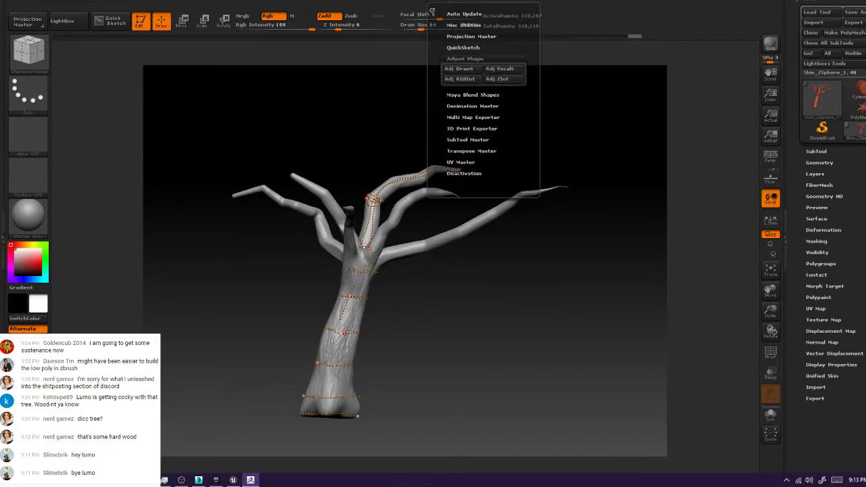
pyautogui.click(464, 47)
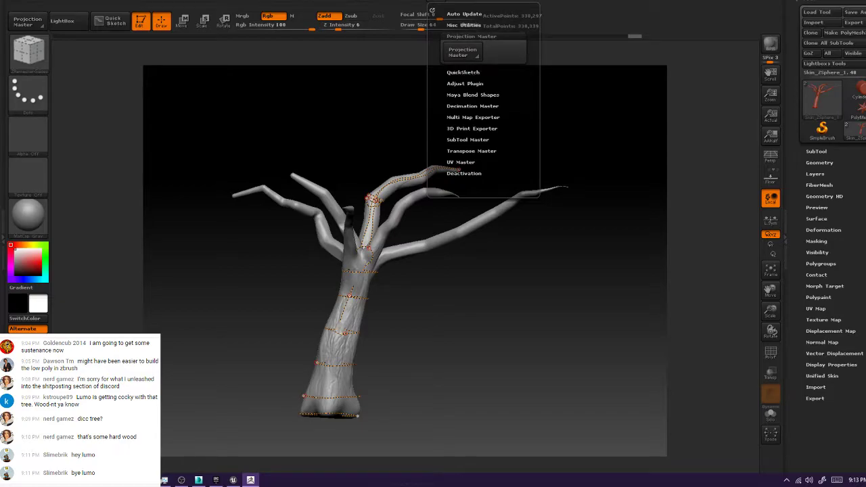
pyautogui.moveTo(460, 0)
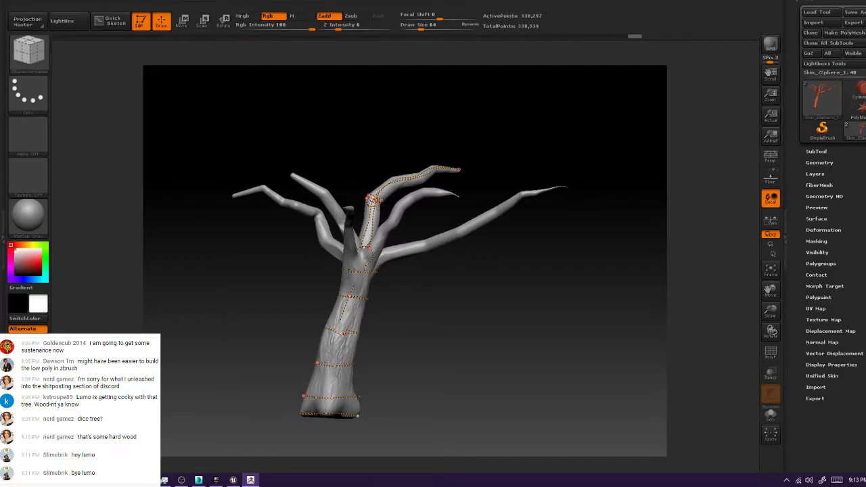
pyautogui.moveTo(394, 2)
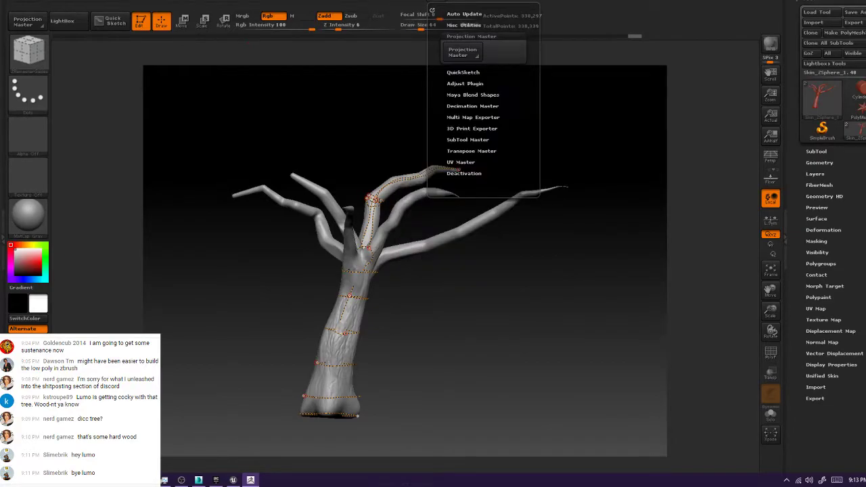
pyautogui.click(464, 173)
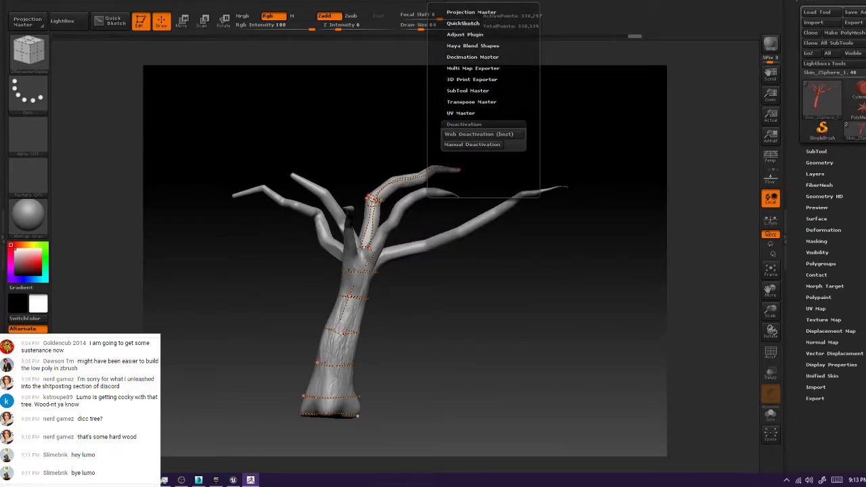
pyautogui.click(460, 113)
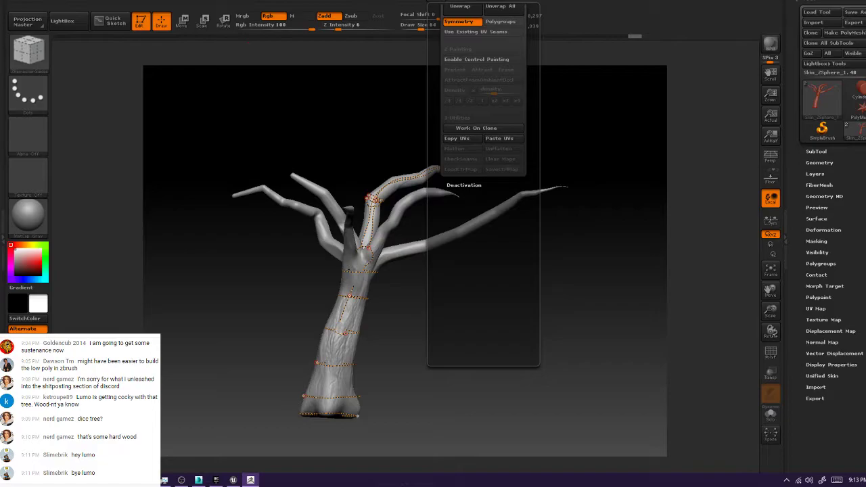
pyautogui.moveTo(435, 102); pyautogui.dragTo(435, 259)
pyautogui.click(468, 115)
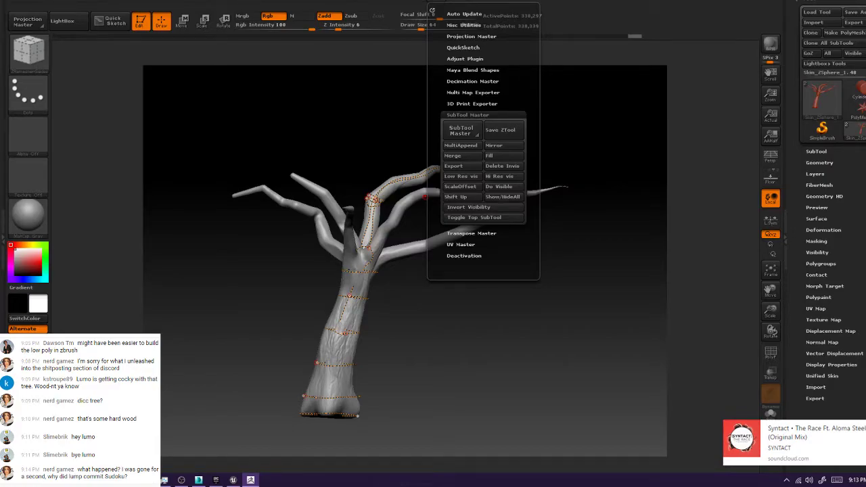
pyautogui.click(472, 104)
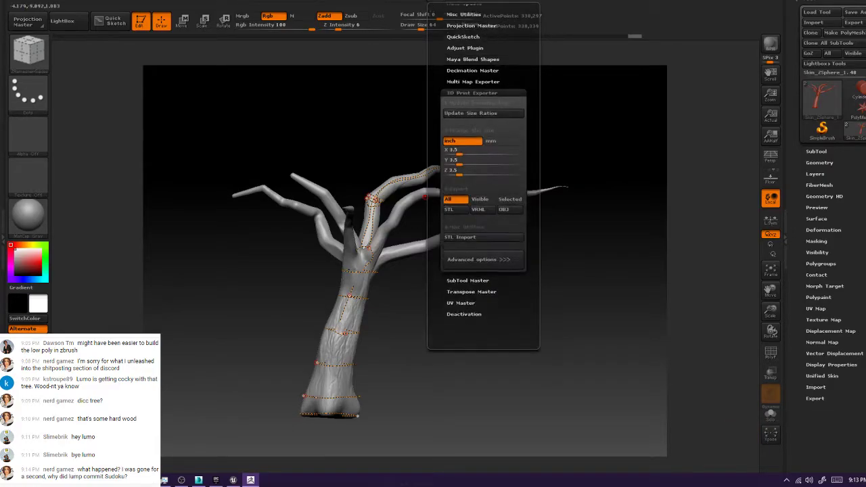
pyautogui.click(473, 57)
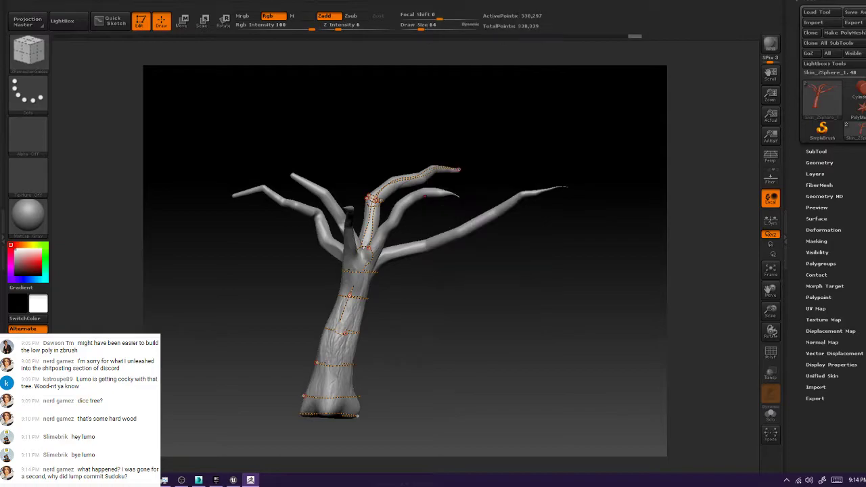
# Switch to 3ds Max and activate Step Build for the low-poly tree mesh at the uncovered branch end
pyautogui.click(856, 1)
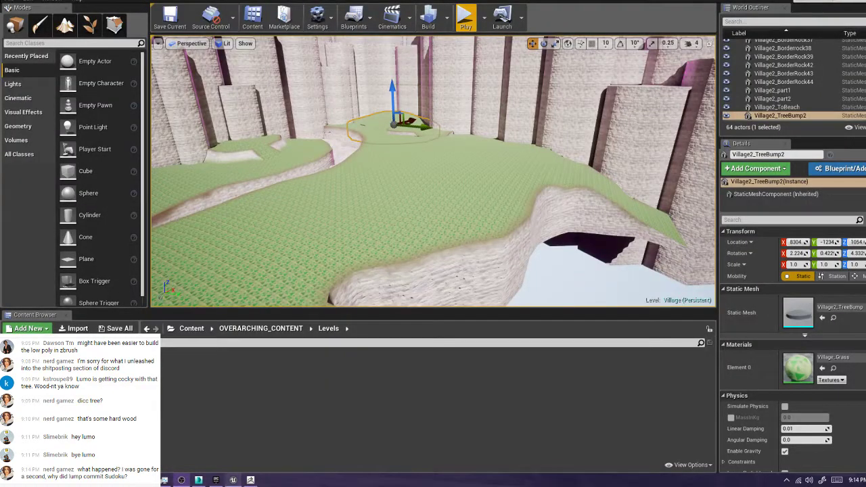
pyautogui.hotkey('alt', 'Tab')
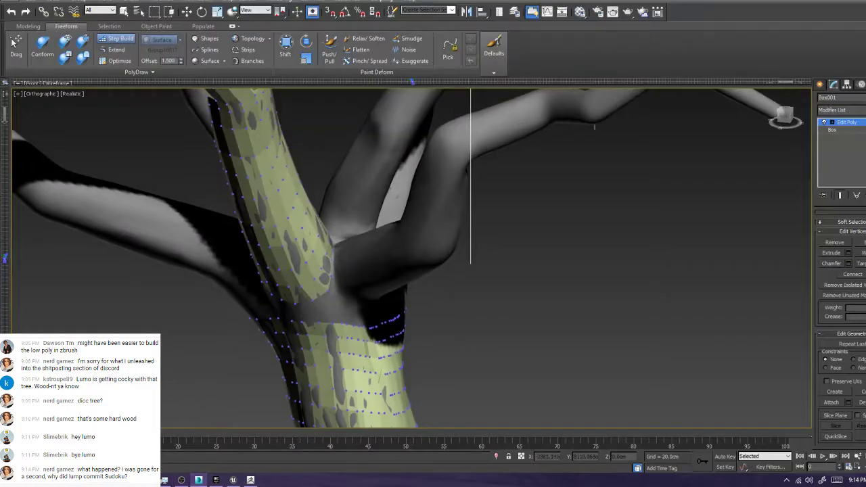
pyautogui.keyDown('alt'); pyautogui.moveTo(406, 264); pyautogui.dragTo(596, 292, button='middle'); pyautogui.keyUp('alt')
pyautogui.scroll(-3, 596, 291)
pyautogui.moveTo(207, 95); pyautogui.dragTo(341, 193, button='middle')
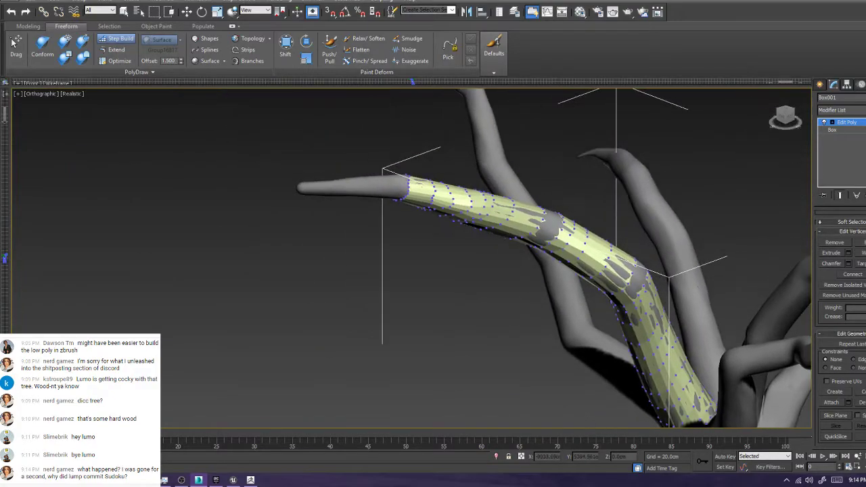
pyautogui.scroll(5, 340, 188)
pyautogui.scroll(2, 442, 186)
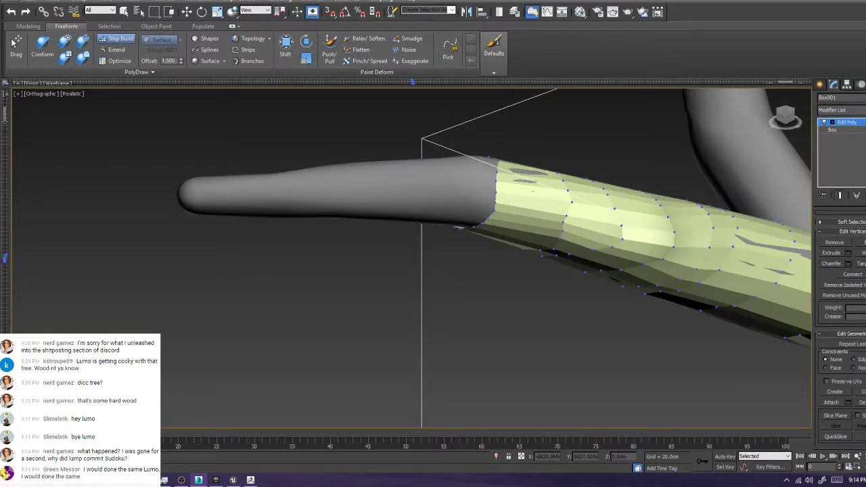
pyautogui.scroll(3, 474, 190)
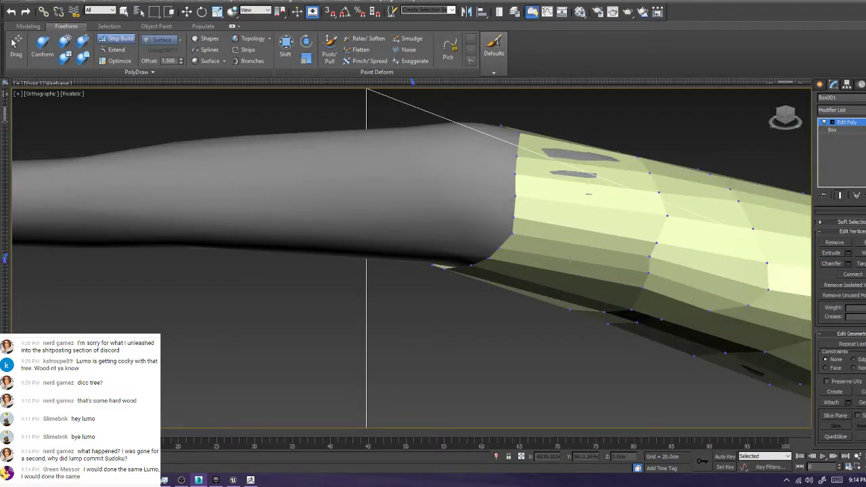
pyautogui.scroll(-5, 453, 174)
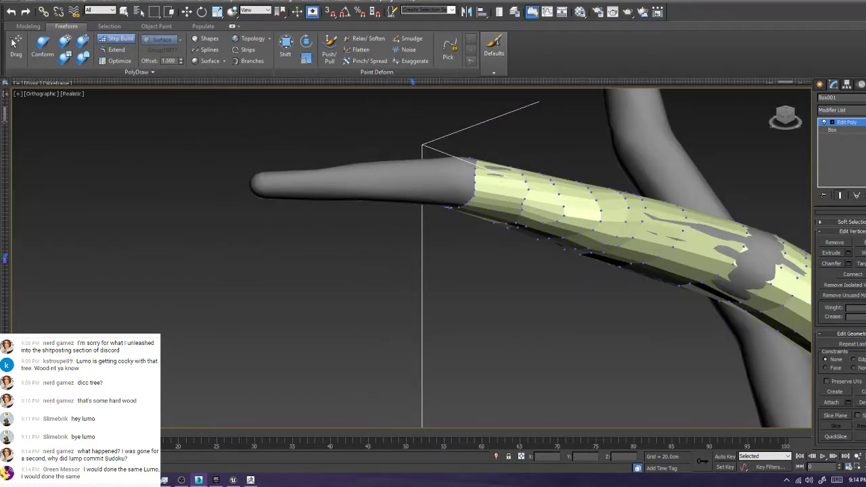
pyautogui.keyDown('ctrl'); pyautogui.keyDown('shift'); pyautogui.moveTo(475, 182); pyautogui.dragTo(353, 181); pyautogui.keyUp('shift'); pyautogui.keyUp('ctrl')
pyautogui.keyDown('alt'); pyautogui.moveTo(353, 182); pyautogui.dragTo(489, 174, button='middle'); pyautogui.keyUp('alt')
pyautogui.scroll(4, 489, 174)
pyautogui.click(117, 38)
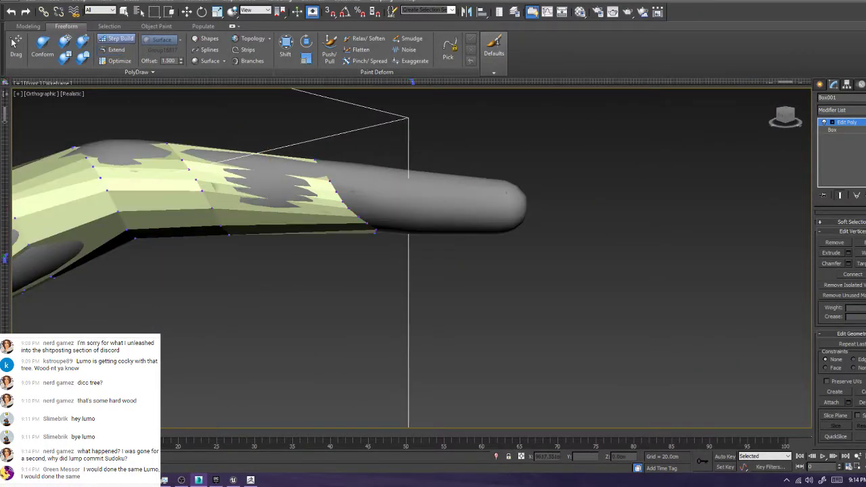
# Place vertices on the rounded branch tip and build polygons joining them to the low-poly mesh's open edge
pyautogui.click(517, 194)
pyautogui.click(515, 207)
pyautogui.keyDown('shift'); pyautogui.moveTo(331, 181); pyautogui.dragTo(520, 203); pyautogui.keyUp('shift')
pyautogui.click(520, 206)
pyautogui.moveTo(343, 201)
pyautogui.keyDown('shift'); pyautogui.mouseDown()
pyautogui.moveTo(337, 192)
pyautogui.moveTo(517, 196)
pyautogui.moveTo(520, 204)
pyautogui.mouseUp(); pyautogui.keyUp('shift')
# Build another polygon from the open edge to the underside of the branch tip, and undo the last fill
pyautogui.keyDown('alt'); pyautogui.moveTo(434, 271); pyautogui.dragTo(381, 304, button='middle'); pyautogui.keyUp('alt')
pyautogui.scroll(3, 447, 222)
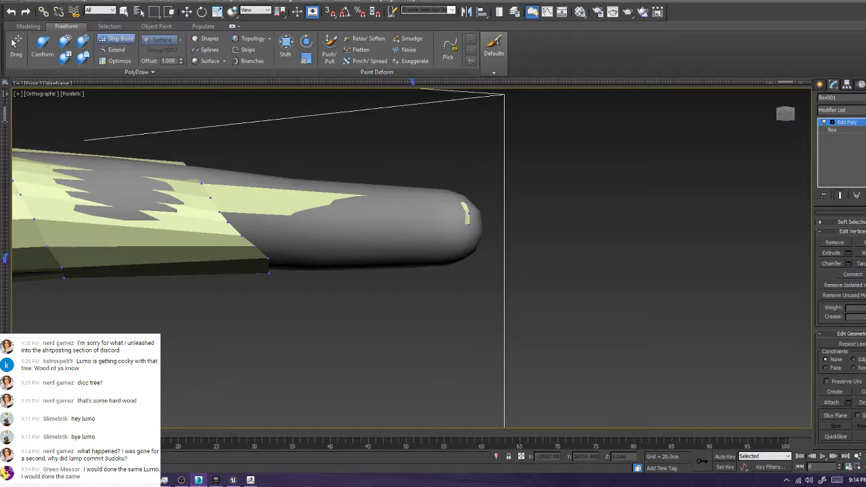
pyautogui.moveTo(228, 222)
pyautogui.keyDown('shift'); pyautogui.mouseDown()
pyautogui.moveTo(219, 212)
pyautogui.moveTo(472, 235)
pyautogui.mouseUp(); pyautogui.keyUp('shift')
pyautogui.moveTo(228, 222)
pyautogui.keyDown('shift'); pyautogui.mouseDown()
pyautogui.moveTo(242, 235)
pyautogui.moveTo(472, 236)
pyautogui.moveTo(228, 222)
pyautogui.moveTo(242, 236)
pyautogui.moveTo(473, 244)
pyautogui.mouseUp(); pyautogui.keyUp('shift')
pyautogui.hotkey('ctrl', 'z')
pyautogui.moveTo(473, 244)
pyautogui.keyDown('alt'); pyautogui.mouseDown(button='middle')
pyautogui.moveTo(467, 308)
pyautogui.moveTo(475, 252)
pyautogui.mouseUp(button='middle'); pyautogui.keyUp('alt')
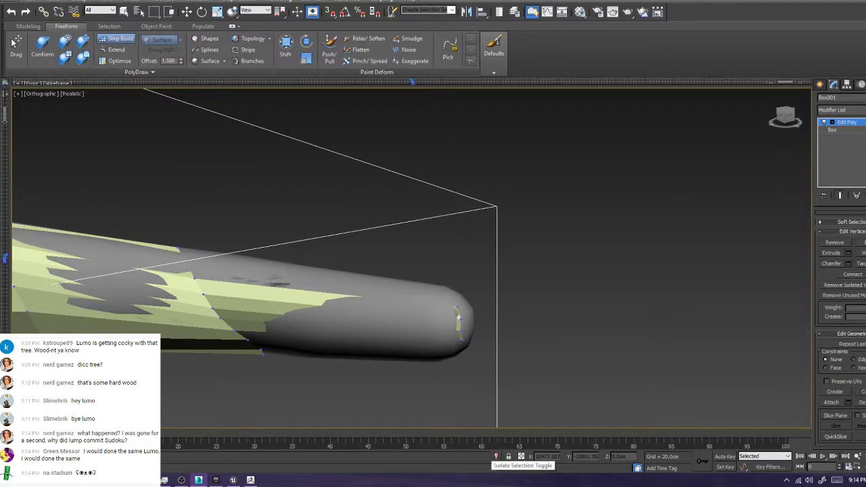
# Isolate the low-poly mesh and build a polygon from the branch's open edge to a new vertex at the tip
pyautogui.click(496, 457)
pyautogui.moveTo(511, 152); pyautogui.dragTo(467, 178, button='middle')
pyautogui.scroll(8, 470, 178)
pyautogui.scroll(4, 359, 187)
pyautogui.keyDown('alt'); pyautogui.moveTo(406, 203); pyautogui.dragTo(407, 173, button='middle'); pyautogui.keyUp('alt')
pyautogui.moveTo(257, 224)
pyautogui.keyDown('alt'); pyautogui.mouseDown(button='middle')
pyautogui.moveTo(271, 197)
pyautogui.moveTo(271, 208)
pyautogui.moveTo(244, 225)
pyautogui.mouseUp(button='middle'); pyautogui.keyUp('alt')
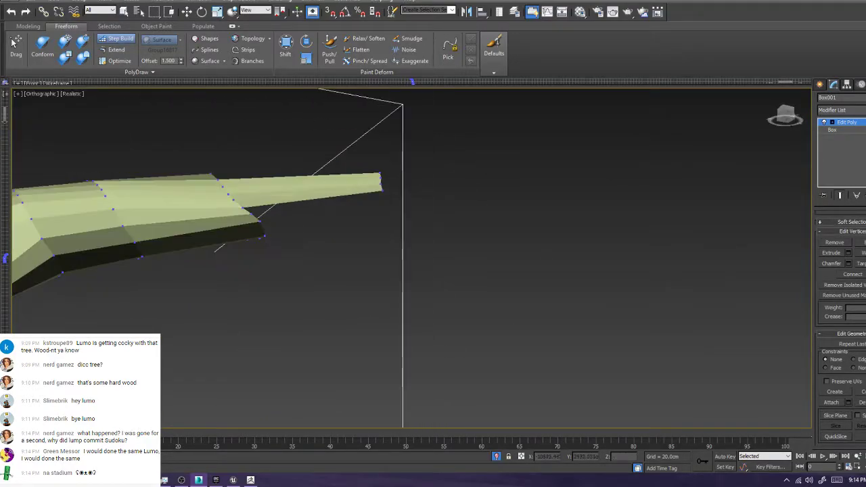
pyautogui.scroll(3, 244, 225)
pyautogui.click(503, 173)
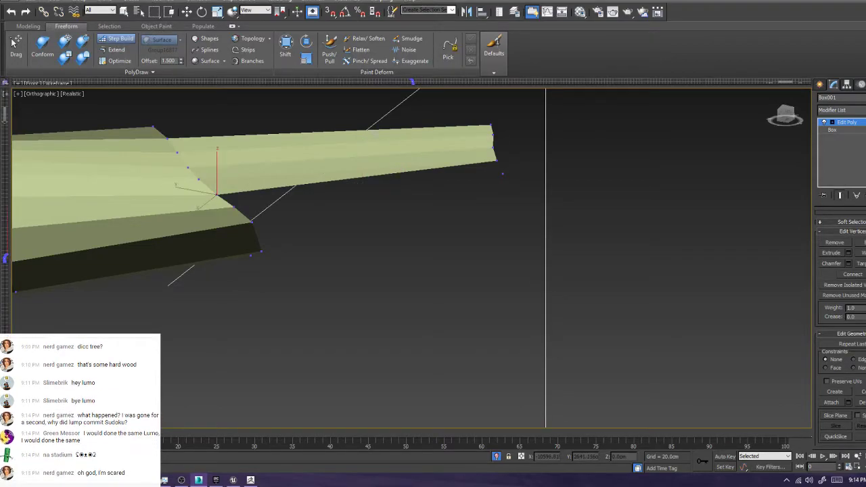
pyautogui.keyDown('shift'); pyautogui.click(233, 207); pyautogui.keyUp('shift')
# Build two more polygons down the side of the branch, joining its open edge to the tip vertices
pyautogui.keyDown('alt'); pyautogui.moveTo(365, 230); pyautogui.dragTo(359, 201, button='middle'); pyautogui.keyUp('alt')
pyautogui.click(484, 226)
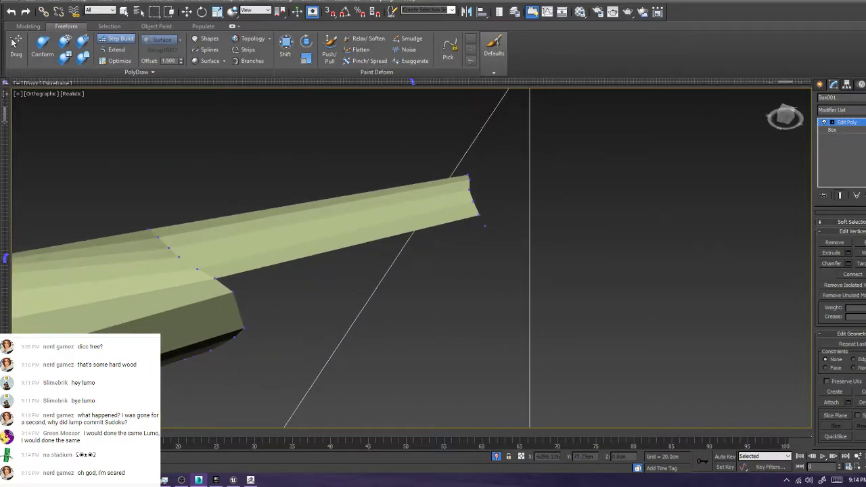
pyautogui.keyDown('shift'); pyautogui.click(232, 290); pyautogui.keyUp('shift')
pyautogui.click(234, 292)
pyautogui.hotkey('ctrl', 'z')
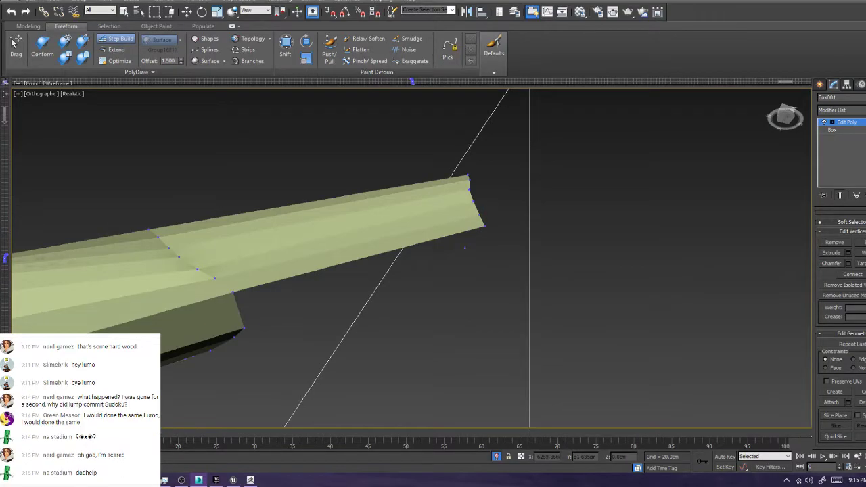
pyautogui.click(464, 248)
pyautogui.moveTo(465, 247)
pyautogui.mouseDown()
pyautogui.moveTo(490, 249)
pyautogui.moveTo(482, 221)
pyautogui.moveTo(233, 293)
pyautogui.moveTo(244, 328)
pyautogui.mouseUp()
pyautogui.click(509, 266)
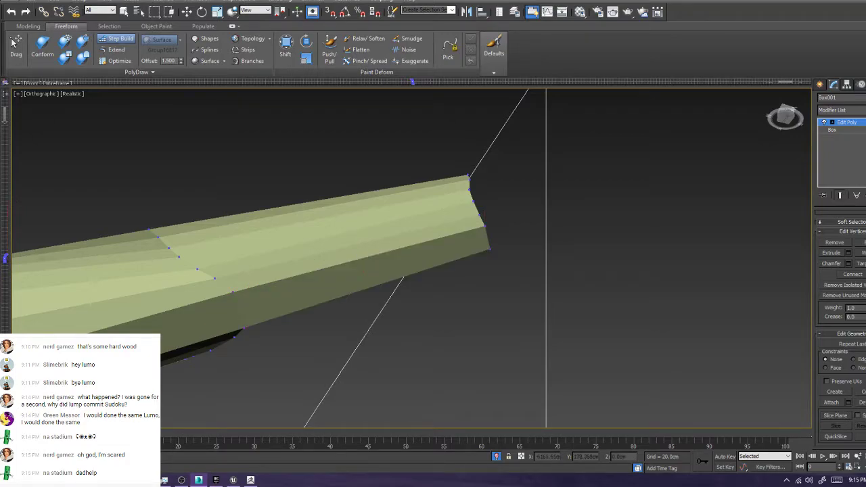
# Build another narrow polygon along the branch's underside from the open edge to the tip vertices
pyautogui.keyDown('alt'); pyautogui.moveTo(244, 328); pyautogui.dragTo(271, 393, button='middle'); pyautogui.keyUp('alt')
pyautogui.scroll(-5, 271, 393)
pyautogui.moveTo(339, 420); pyautogui.dragTo(352, 282, button='middle')
pyautogui.scroll(3, 352, 311)
pyautogui.keyDown('alt'); pyautogui.moveTo(352, 311); pyautogui.dragTo(356, 166, button='middle'); pyautogui.keyUp('alt')
pyautogui.moveTo(325, 365); pyautogui.dragTo(338, 210, button='middle')
pyautogui.scroll(2, 339, 210)
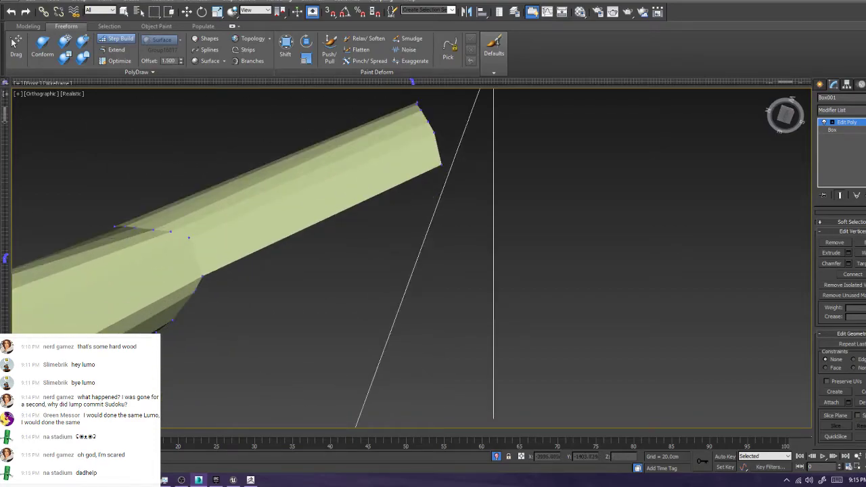
pyautogui.moveTo(441, 164)
pyautogui.keyDown('shift'); pyautogui.mouseDown()
pyautogui.moveTo(425, 189)
pyautogui.moveTo(195, 293)
pyautogui.moveTo(202, 276)
pyautogui.mouseUp(); pyautogui.keyUp('shift')
pyautogui.keyDown('shift'); pyautogui.click(317, 231); pyautogui.keyUp('shift')
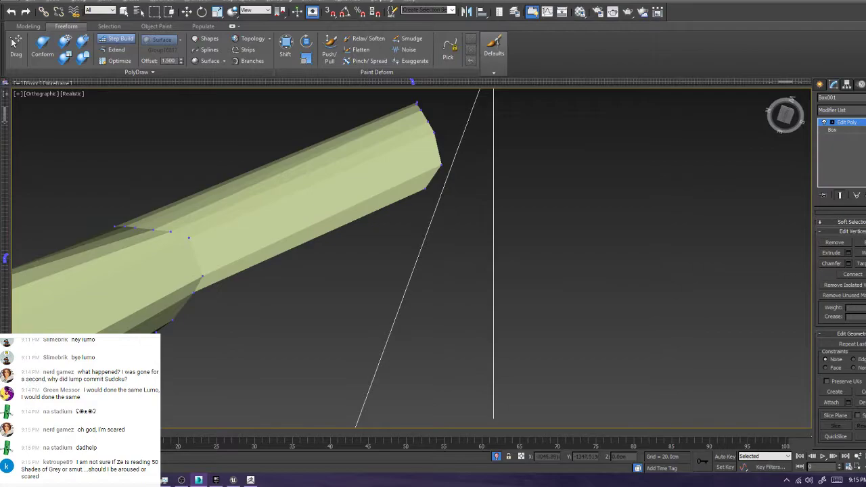
# Nudge a tip vertex into place and end isolation so the sculpted branch shows again around the low-poly mesh
pyautogui.keyDown('alt'); pyautogui.moveTo(316, 231); pyautogui.dragTo(318, 257, button='middle'); pyautogui.keyUp('alt')
pyautogui.scroll(-5, 338, 257)
pyautogui.scroll(-2, 355, 224)
pyautogui.moveTo(352, 379); pyautogui.dragTo(274, 344, button='middle')
pyautogui.scroll(10, 365, 250)
pyautogui.keyDown('ctrl'); pyautogui.keyDown('alt'); pyautogui.keyDown('shift'); pyautogui.moveTo(447, 164); pyautogui.dragTo(464, 160); pyautogui.keyUp('shift'); pyautogui.keyUp('alt'); pyautogui.keyUp('ctrl')
pyautogui.keyDown('alt'); pyautogui.moveTo(465, 161); pyautogui.dragTo(406, 358, button='middle'); pyautogui.keyUp('alt')
pyautogui.scroll(-5, 411, 258)
pyautogui.keyDown('alt'); pyautogui.moveTo(411, 325); pyautogui.dragTo(393, 250, button='middle'); pyautogui.keyUp('alt')
pyautogui.scroll(5, 385, 291)
pyautogui.scroll(-5, 368, 269)
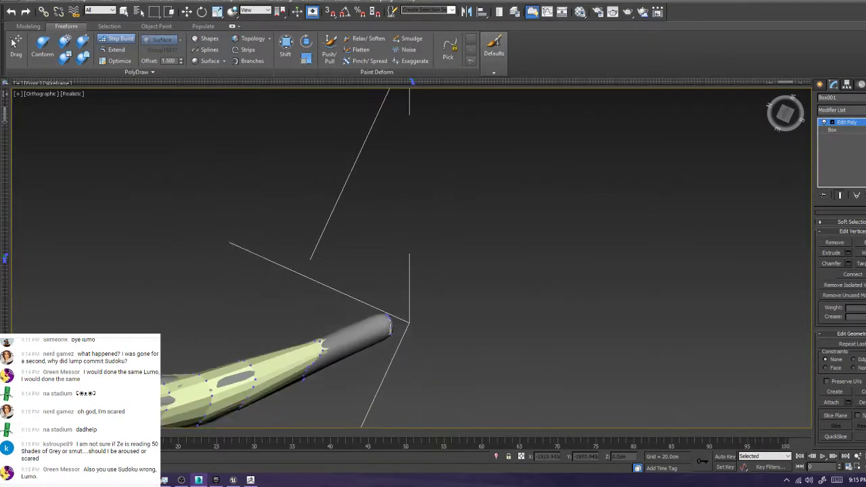
# Adjust a vertex on the rounded tip and build a polygon from it back to the branch's open edge
pyautogui.moveTo(390, 342); pyautogui.dragTo(399, 220, button='middle')
pyautogui.scroll(5, 399, 223)
pyautogui.keyDown('ctrl'); pyautogui.click(395, 226); pyautogui.keyUp('ctrl')
pyautogui.keyDown('ctrl'); pyautogui.keyDown('alt'); pyautogui.keyDown('shift'); pyautogui.moveTo(397, 224); pyautogui.dragTo(395, 217); pyautogui.keyUp('shift'); pyautogui.keyUp('alt'); pyautogui.keyUp('ctrl')
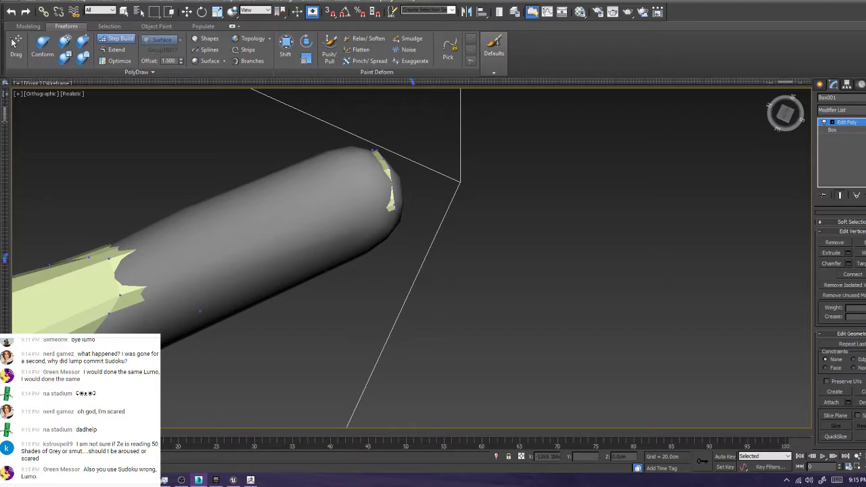
pyautogui.moveTo(74, 341)
pyautogui.keyDown('shift'); pyautogui.mouseDown()
pyautogui.moveTo(109, 313)
pyautogui.moveTo(200, 311)
pyautogui.moveTo(396, 227)
pyautogui.mouseUp(); pyautogui.keyUp('shift')
pyautogui.keyDown('shift'); pyautogui.click(203, 291); pyautogui.keyUp('shift')
pyautogui.scroll(-3, 397, 224)
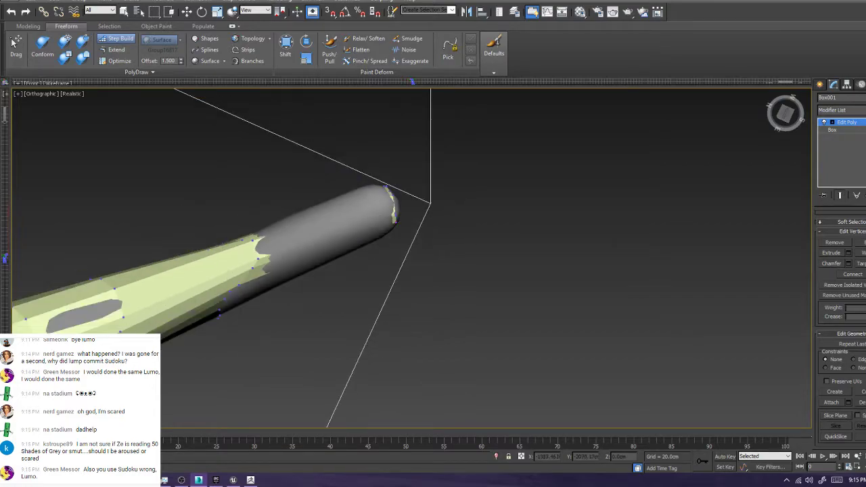
# Place a vertex on the uncovered side of the tip and build a polygon joining it to the open edge
pyautogui.keyDown('alt'); pyautogui.moveTo(397, 224); pyautogui.dragTo(406, 312, button='middle'); pyautogui.keyUp('alt')
pyautogui.moveTo(406, 352); pyautogui.dragTo(386, 114, button='middle')
pyautogui.moveTo(399, 406); pyautogui.dragTo(391, 139, button='middle')
pyautogui.scroll(2, 298, 264)
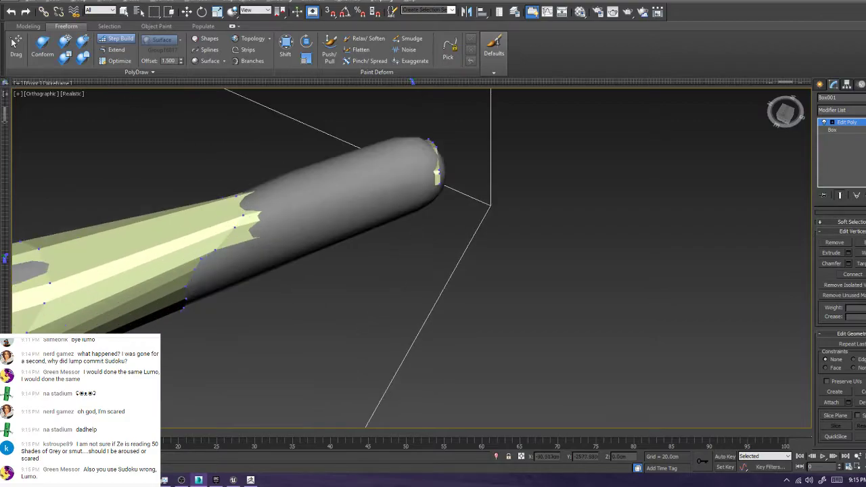
pyautogui.keyDown('alt'); pyautogui.moveTo(379, 231); pyautogui.dragTo(386, 210, button='middle'); pyautogui.keyUp('alt')
pyautogui.moveTo(332, 365); pyautogui.dragTo(238, 156, button='middle')
pyautogui.scroll(-3, 233, 107)
pyautogui.moveTo(261, 407); pyautogui.dragTo(254, 183, button='middle')
pyautogui.scroll(2, 254, 284)
pyautogui.click(316, 215)
pyautogui.moveTo(314, 217); pyautogui.dragTo(317, 214)
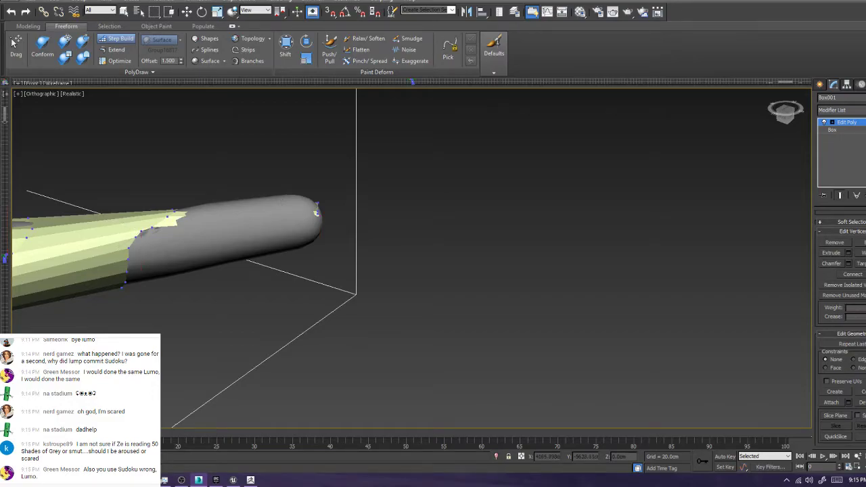
pyautogui.scroll(3, 160, 235)
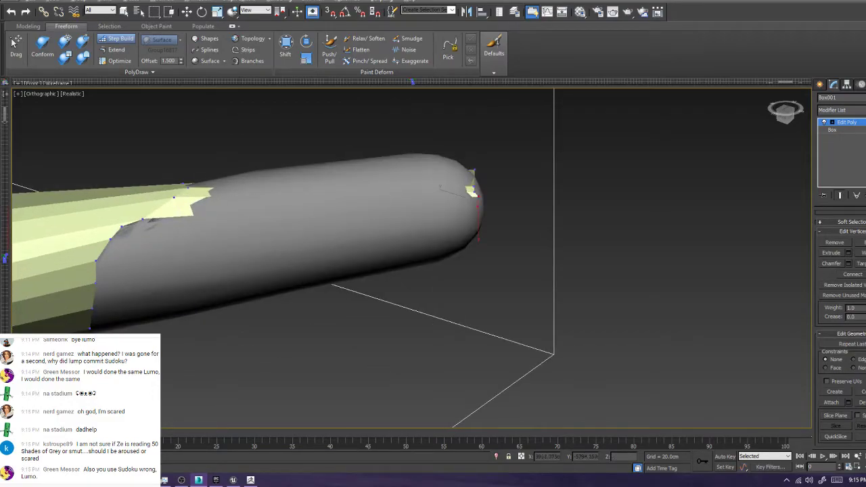
pyautogui.keyDown('ctrl'); pyautogui.click(142, 219); pyautogui.keyUp('ctrl')
pyautogui.keyDown('ctrl'); pyautogui.click(122, 226); pyautogui.keyUp('ctrl')
pyautogui.hotkey('alt', 'p')
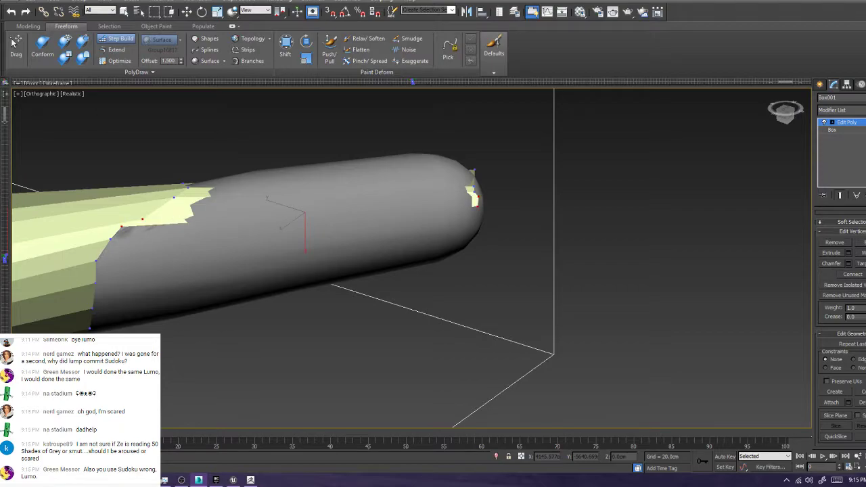
# Slide the vertices of the branch's open edge along the sculpt toward the tip to even out the edge
pyautogui.hotkey('ctrl', 'z')
pyautogui.hotkey('ctrl', 'z')
pyautogui.hotkey('ctrl', 'z')
pyautogui.hotkey('ctrl', 'z')
pyautogui.hotkey('ctrl', 'z')
pyautogui.hotkey('ctrl', 'z')
pyautogui.hotkey('ctrl', 'z')
pyautogui.hotkey('ctrl', 'z')
pyautogui.hotkey('ctrl', 'z')
pyautogui.hotkey('ctrl', 'z')
pyautogui.hotkey('ctrl', 'z')
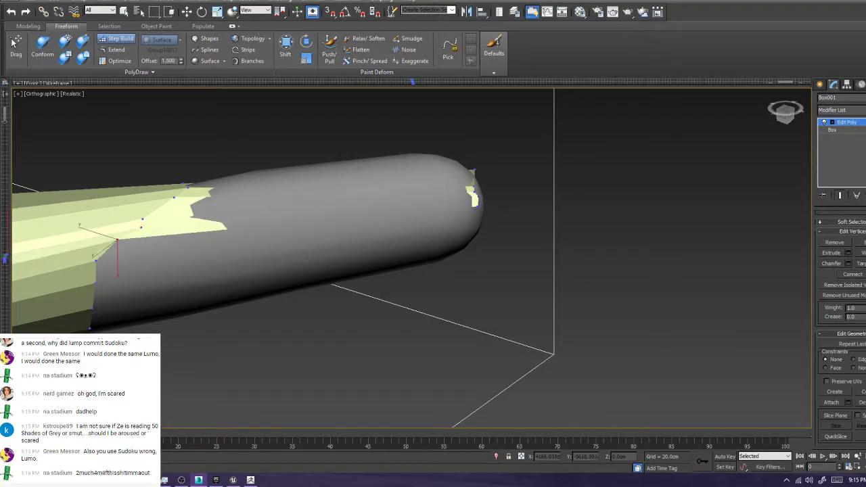
pyautogui.hotkey('ctrl', 'z')
pyautogui.hotkey('ctrl', 'z')
pyautogui.hotkey('ctrl', 'z')
pyautogui.hotkey('ctrl', 'z')
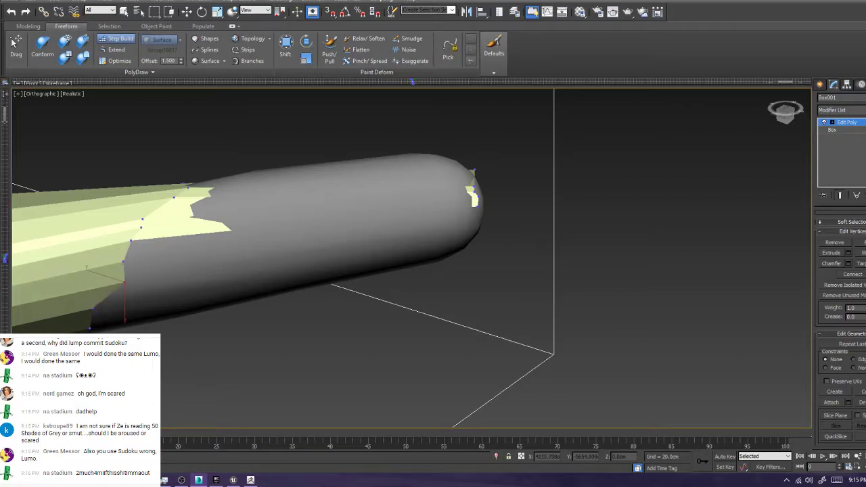
# Build two more polygons from the adjusted open edge to vertices further down the rounded tip
pyautogui.hotkey('ctrl', 'z')
pyautogui.hotkey('ctrl', 'z')
pyautogui.hotkey('ctrl', 'z')
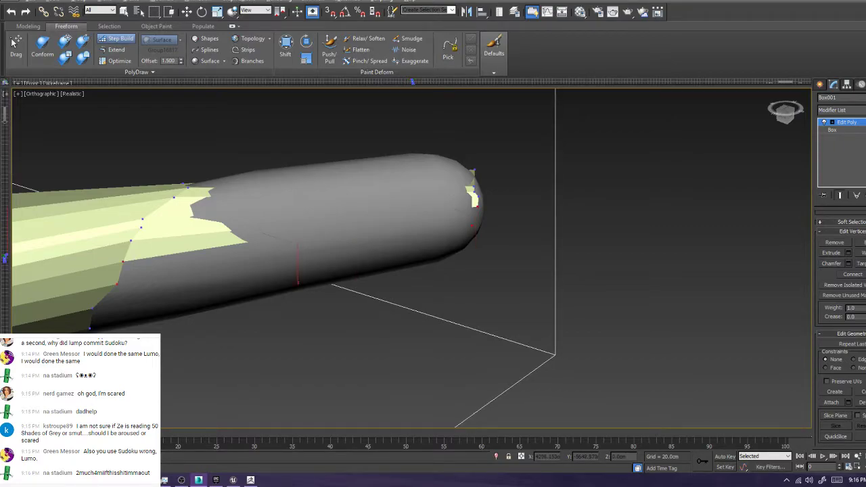
pyautogui.hotkey('ctrl', 'z')
pyautogui.hotkey('ctrl', 'z')
pyautogui.hotkey('ctrl', 'z')
pyautogui.hotkey('ctrl', 'z')
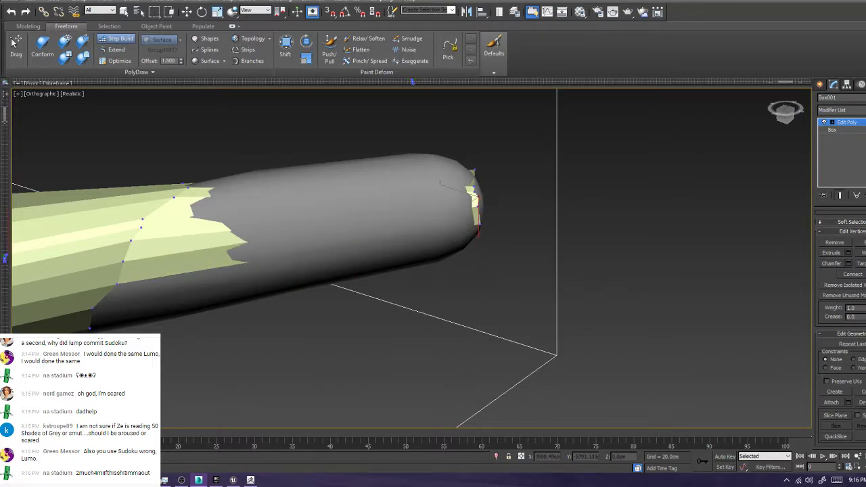
# Adjust an open-edge vertex and build a polygon from the edge to a new vertex on the tip's underside
pyautogui.hotkey('ctrl', 'z')
pyautogui.keyDown('alt'); pyautogui.moveTo(434, 284); pyautogui.dragTo(430, 223, button='middle'); pyautogui.keyUp('alt')
pyautogui.scroll(-3, 412, 258)
pyautogui.keyDown('alt'); pyautogui.moveTo(433, 305); pyautogui.dragTo(426, 261, button='middle'); pyautogui.keyUp('alt')
pyautogui.moveTo(420, 379); pyautogui.dragTo(436, 257, button='middle')
pyautogui.scroll(4, 420, 258)
pyautogui.keyDown('ctrl'); pyautogui.keyDown('alt'); pyautogui.keyDown('shift'); pyautogui.moveTo(65, 286); pyautogui.dragTo(75, 289); pyautogui.keyUp('shift'); pyautogui.keyUp('alt'); pyautogui.keyUp('ctrl')
pyautogui.click(433, 337)
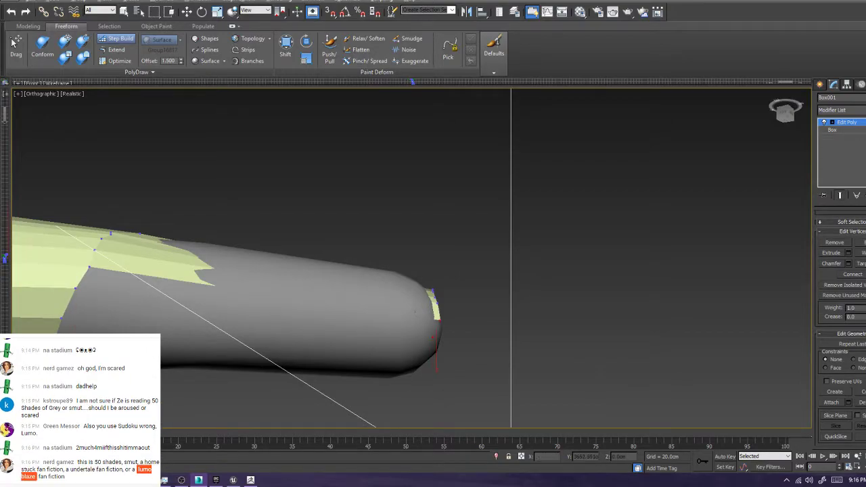
pyautogui.hotkey('ctrl', 'z')
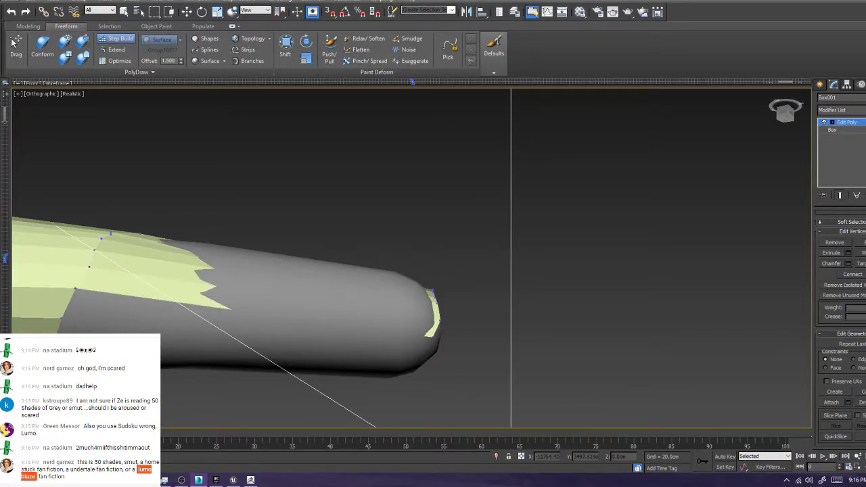
pyautogui.hotkey('ctrl', 'z')
# Place another vertex lower on the tip and build the adjoining polygon back to the branch's open edge
pyautogui.keyDown('alt'); pyautogui.moveTo(406, 230); pyautogui.dragTo(379, 203, button='middle'); pyautogui.keyUp('alt')
pyautogui.moveTo(389, 108); pyautogui.dragTo(463, 339, button='middle')
pyautogui.moveTo(430, 122); pyautogui.dragTo(404, 364, button='middle')
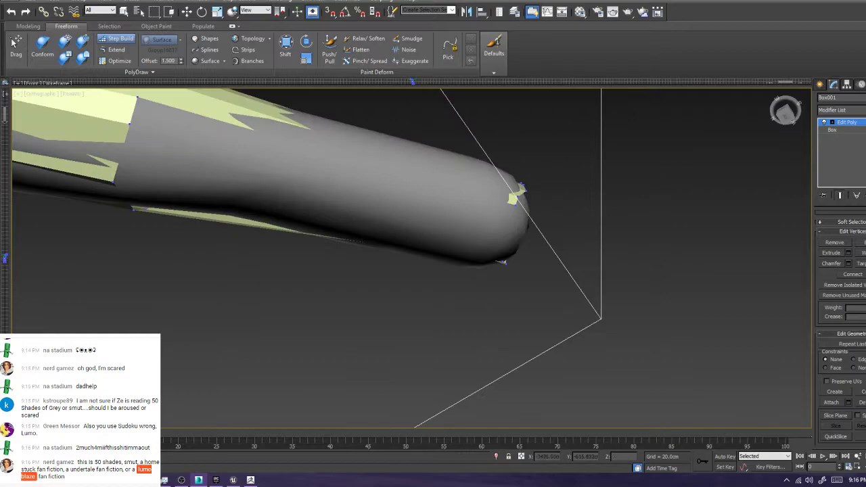
pyautogui.click(511, 215)
pyautogui.keyDown('alt'); pyautogui.click(133, 111); pyautogui.keyUp('alt')
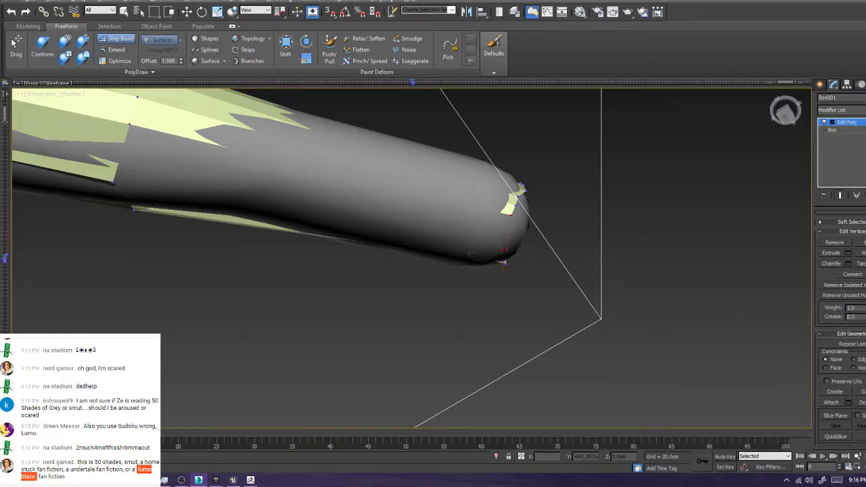
# Build a polygon across the gap on the opposite side of the branch, reaching the vertices on the tip
pyautogui.press('z')
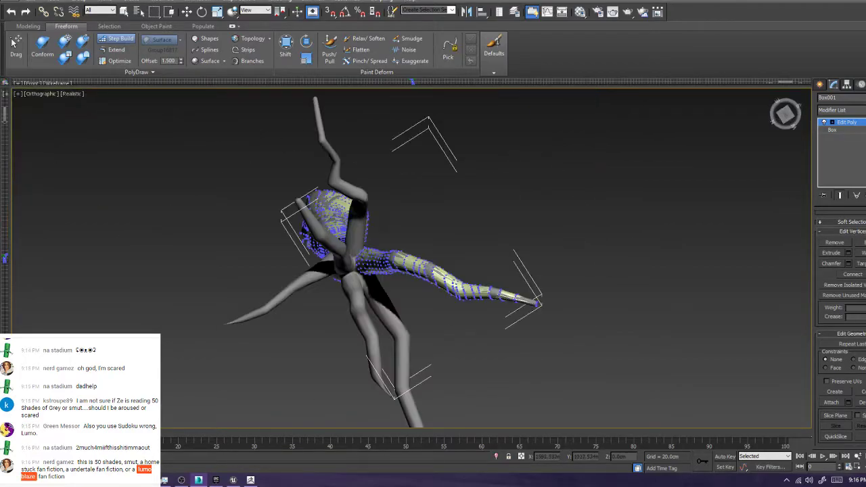
pyautogui.press('z')
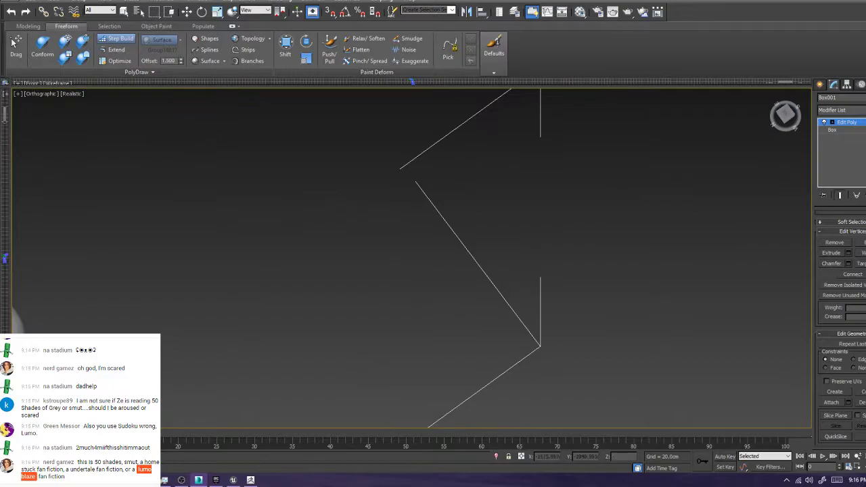
pyautogui.click(228, 187)
pyautogui.keyDown('ctrl'); pyautogui.click(251, 232); pyautogui.keyUp('ctrl')
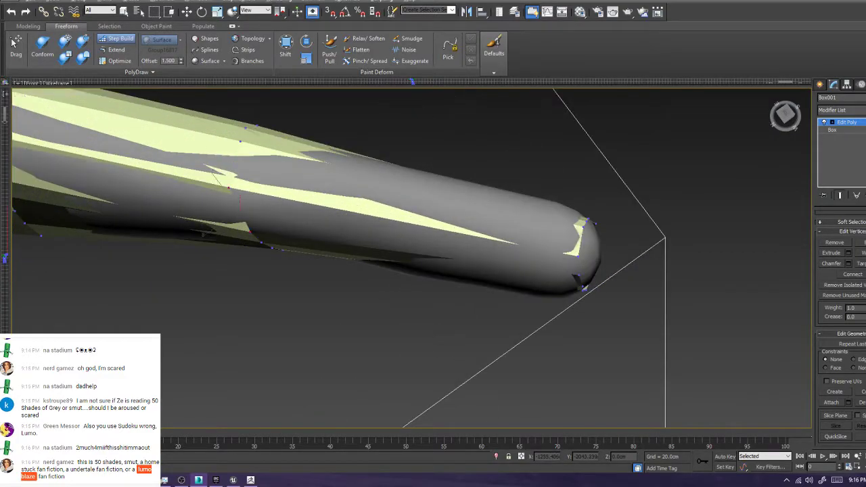
pyautogui.moveTo(251, 232)
pyautogui.keyDown('shift'); pyautogui.mouseDown()
pyautogui.moveTo(578, 275)
pyautogui.moveTo(578, 256)
pyautogui.mouseUp(); pyautogui.keyUp('shift')
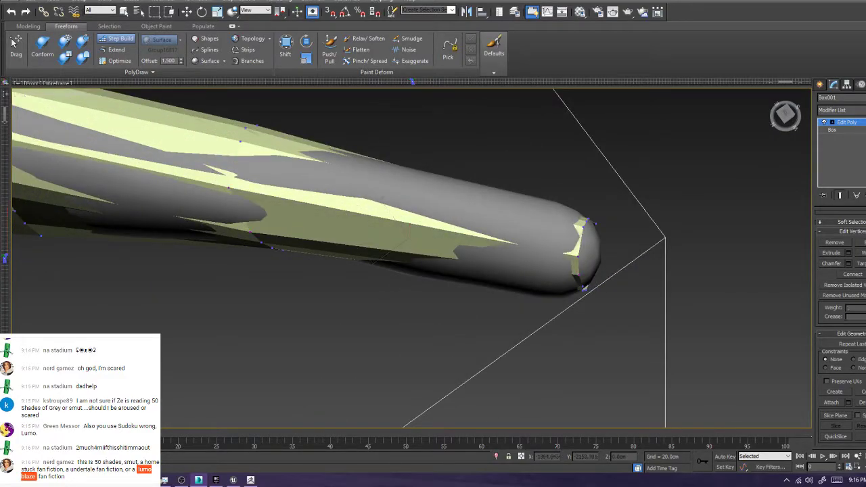
# Isolate the low-poly mesh, leave Step Build and select the open border edges at the branch tip
pyautogui.press('z')
pyautogui.keyDown('alt'); pyautogui.moveTo(413, 257); pyautogui.dragTo(596, 271, button='middle'); pyautogui.keyUp('alt')
pyautogui.scroll(5, 438, 224)
pyautogui.keyDown('alt'); pyautogui.moveTo(450, 271); pyautogui.dragTo(467, 243, button='middle'); pyautogui.keyUp('alt')
pyautogui.scroll(4, 467, 244)
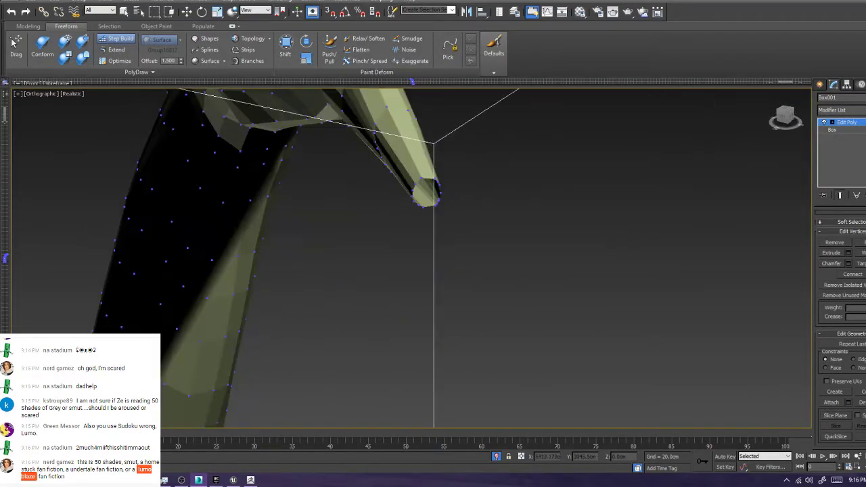
pyautogui.press('w')
pyautogui.scroll(3, 426, 178)
pyautogui.scroll(3, 427, 176)
pyautogui.press('2')
pyautogui.doubleClick(435, 179)
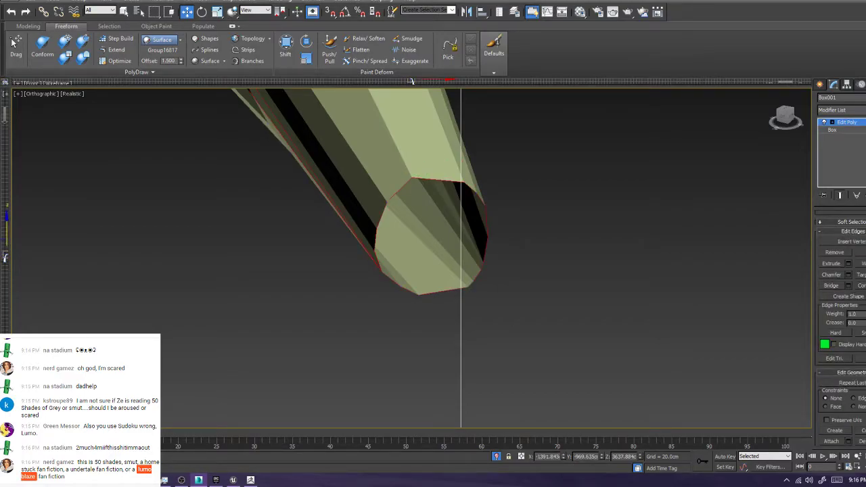
# Select only the ring of edges around the branch tip's opening and try to close it with Cap Poly
pyautogui.scroll(-5, 465, 229)
pyautogui.keyDown('alt'); pyautogui.moveTo(466, 229); pyautogui.dragTo(406, 316, button='middle'); pyautogui.keyUp('alt')
pyautogui.scroll(-2, 406, 315)
pyautogui.click(407, 316)
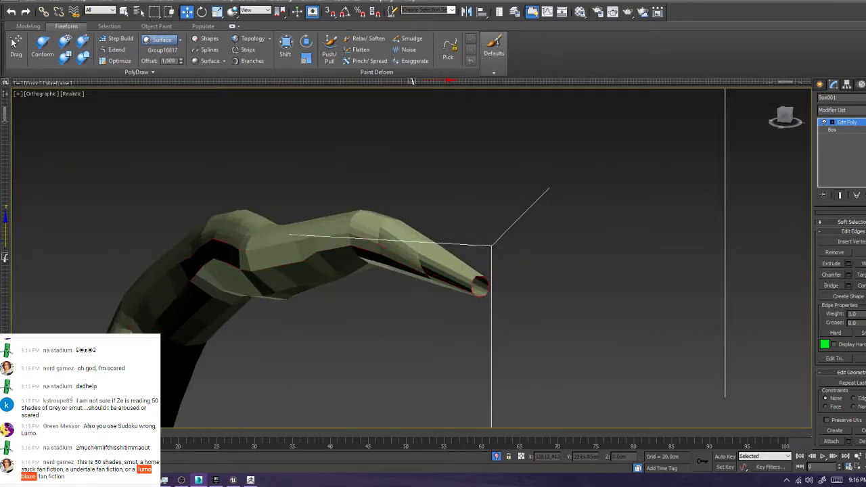
pyautogui.moveTo(305, 212); pyautogui.dragTo(341, 247, button='middle')
pyautogui.scroll(-5, 329, 178)
pyautogui.click(388, 202)
pyautogui.scroll(5, 408, 226)
pyautogui.scroll(5, 341, 247)
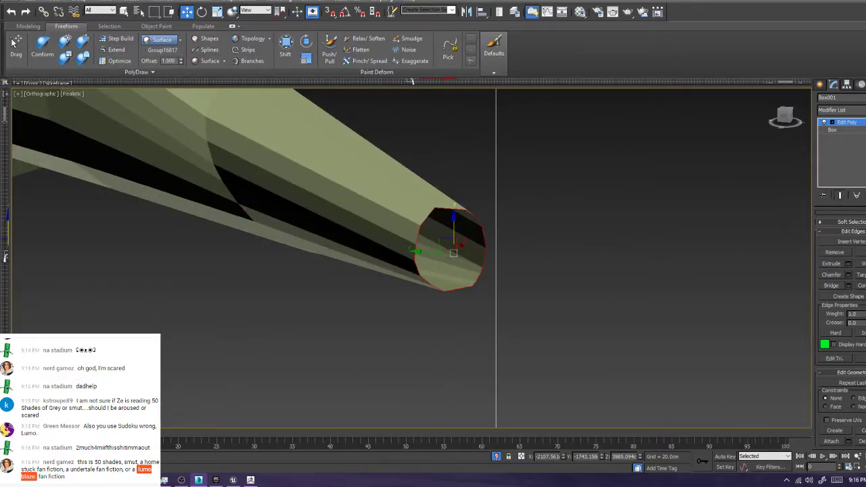
pyautogui.click(28, 25)
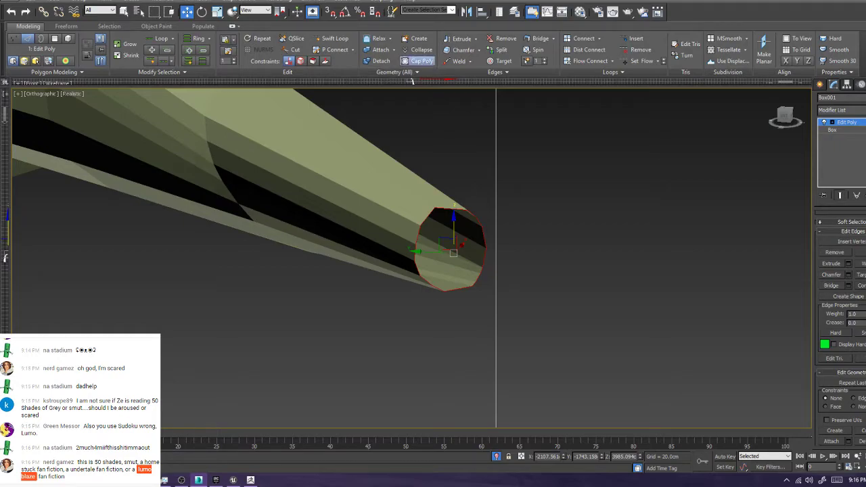
pyautogui.click(419, 61)
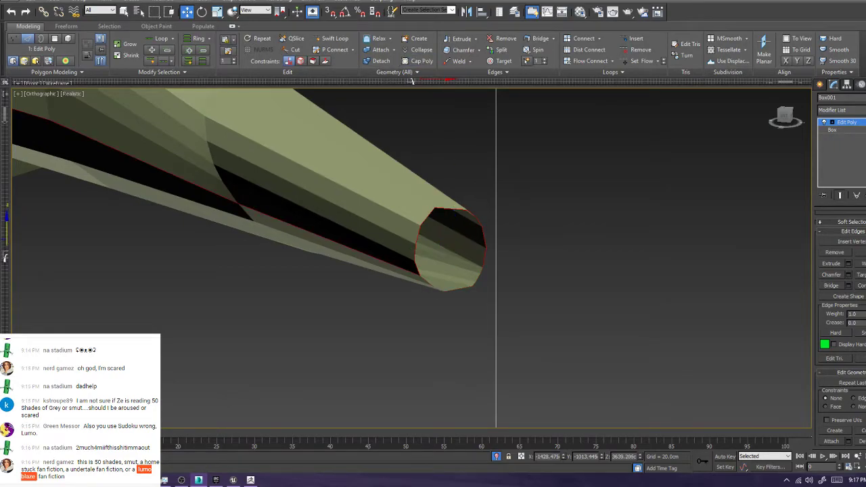
# Examine the open border along the branch tip and leave edge sub-object editing
pyautogui.scroll(-5, 432, 132)
pyautogui.scroll(5, 432, 133)
pyautogui.press('2')
pyautogui.keyDown('alt'); pyautogui.moveTo(432, 132); pyautogui.dragTo(413, 134, button='middle'); pyautogui.keyUp('alt')
pyautogui.moveTo(207, 174); pyautogui.dragTo(301, 201, button='middle')
pyautogui.scroll(2, 301, 201)
pyautogui.press('2')
pyautogui.press('2')
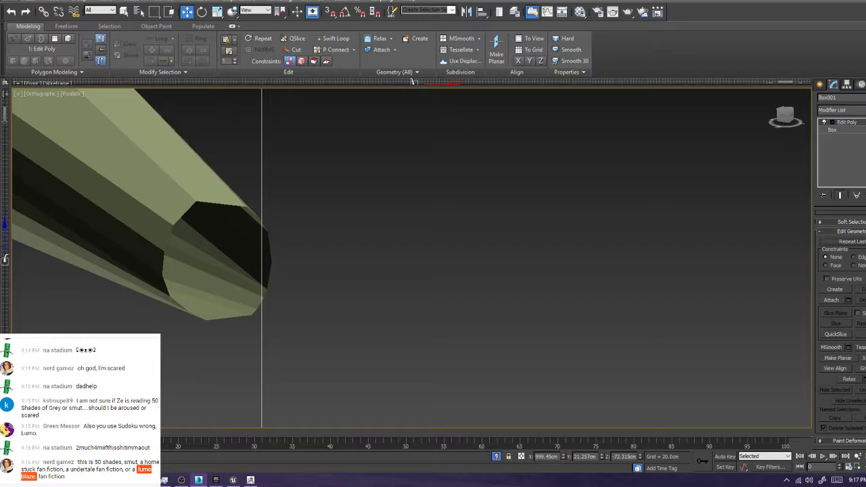
# End isolation and inspect how the low-poly polygons cover the sculpted branch tip
pyautogui.click(496, 457)
pyautogui.keyDown('alt'); pyautogui.moveTo(413, 224); pyautogui.dragTo(501, 135, button='middle'); pyautogui.keyUp('alt')
pyautogui.scroll(-4, 501, 162)
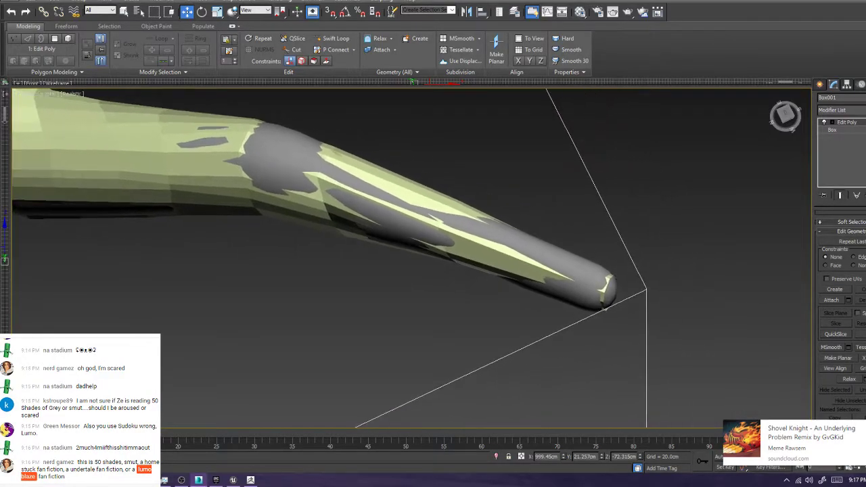
pyautogui.hotkey('alt', 'Tab')
pyautogui.hotkey('alt', 'Tab')
pyautogui.keyDown('alt'); pyautogui.moveTo(379, 169); pyautogui.dragTo(239, 182, button='middle'); pyautogui.keyUp('alt')
pyautogui.scroll(4, 239, 182)
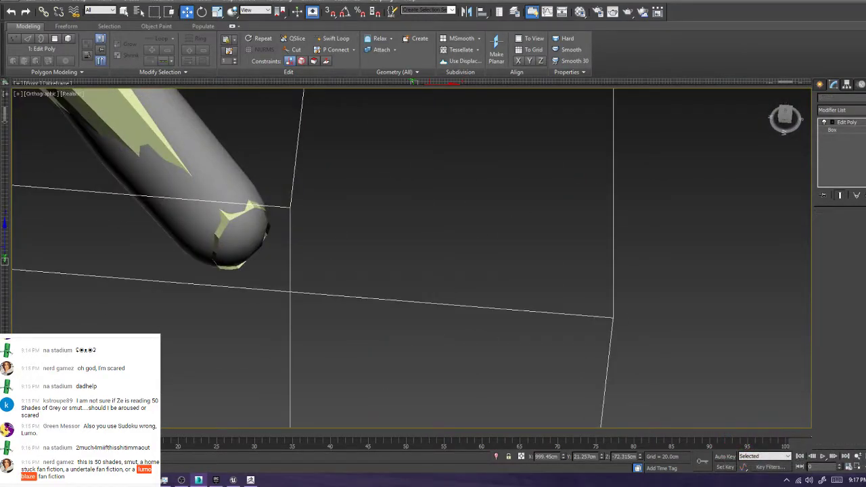
# Edit the low-poly mesh's edges, bridge one opposite pair across the branch tip's opening, and isolate the mesh
pyautogui.click(233, 227)
pyautogui.scroll(2, 240, 217)
pyautogui.click(238, 212)
pyautogui.press('2')
pyautogui.click(241, 212)
pyautogui.keyDown('ctrl'); pyautogui.click(251, 274); pyautogui.keyUp('ctrl')
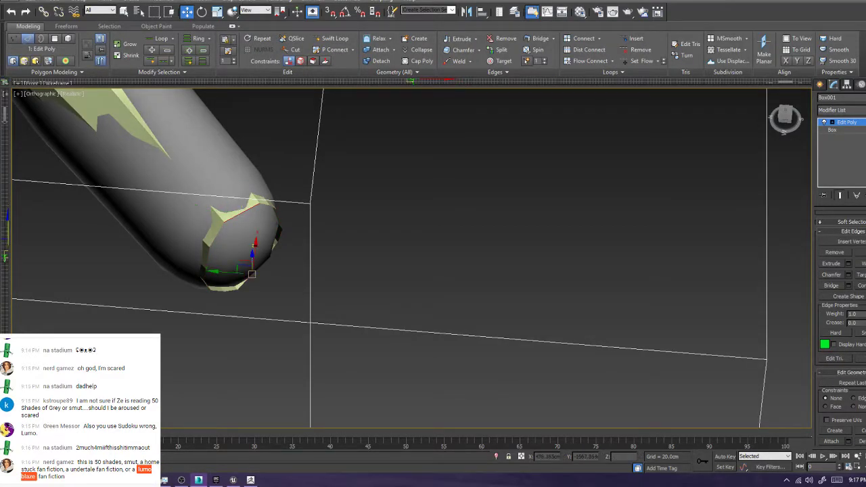
pyautogui.click(242, 201)
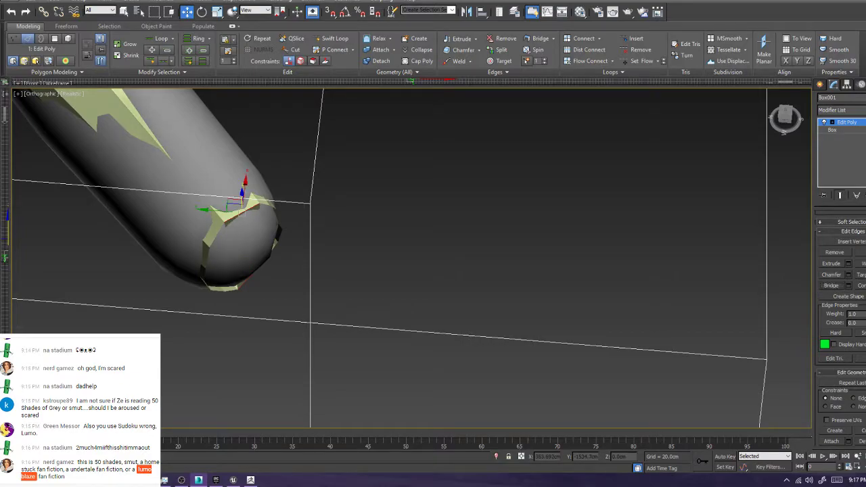
pyautogui.click(496, 457)
# Bridge the next two pairs of opposite border edges on one side of the branch tip's central strip
pyautogui.keyDown('alt'); pyautogui.moveTo(601, 143); pyautogui.dragTo(425, 128, button='middle'); pyautogui.keyUp('alt')
pyautogui.click(323, 136)
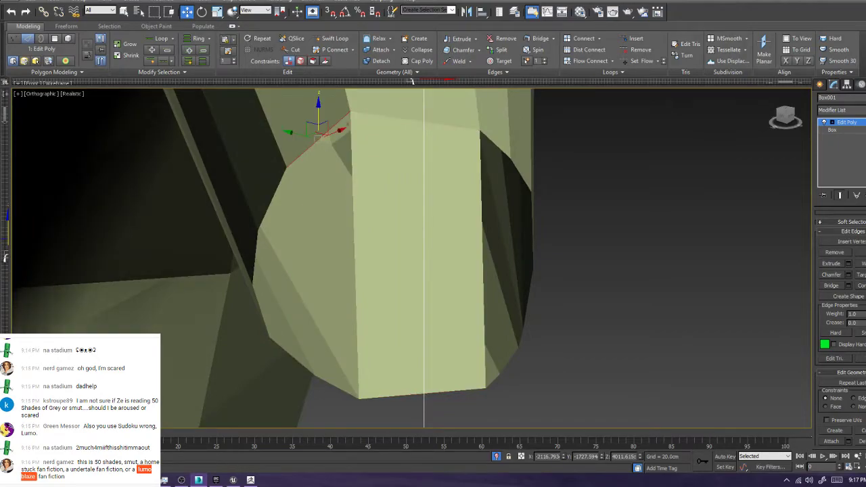
pyautogui.click(340, 385)
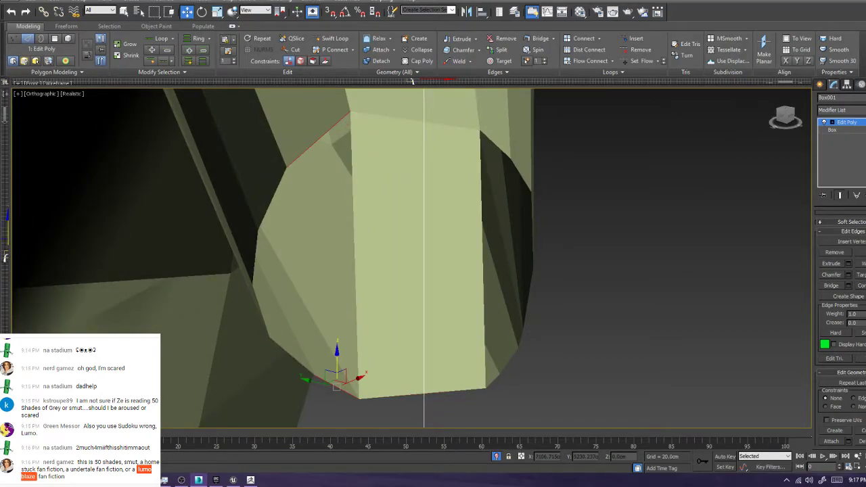
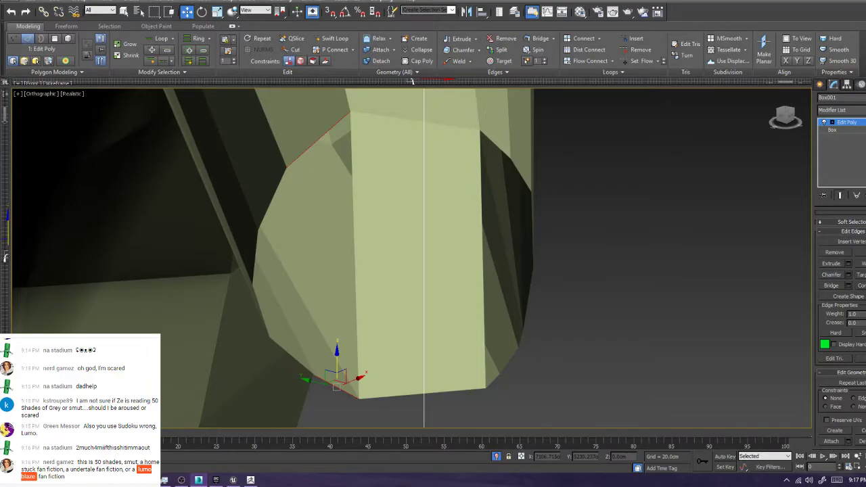
pyautogui.click(831, 285)
pyautogui.click(272, 199)
pyautogui.keyDown('ctrl'); pyautogui.click(292, 357); pyautogui.keyUp('ctrl')
pyautogui.click(831, 285)
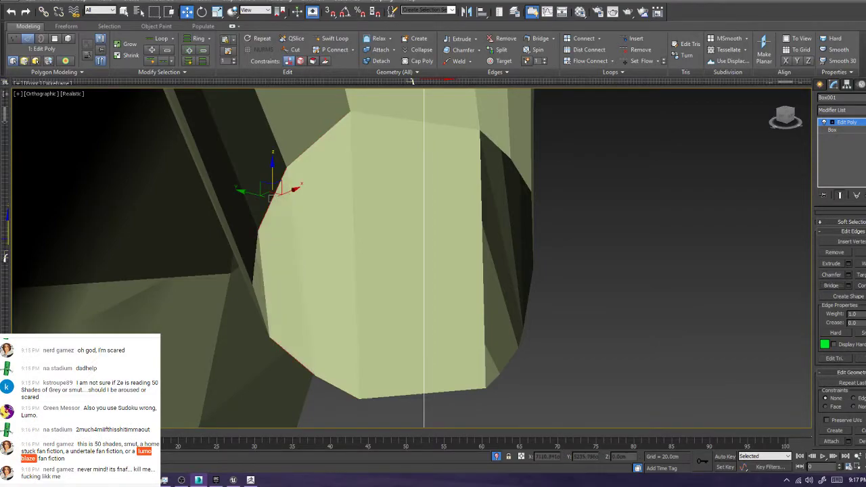
# Bridge two pairs of opposite border edges on the other side of the branch tip's central strip
pyautogui.click(255, 257)
pyautogui.click(259, 259)
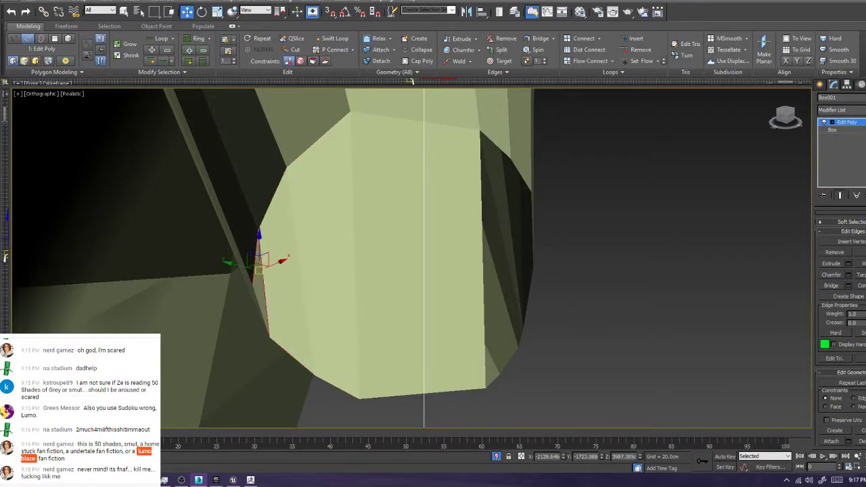
pyautogui.click(832, 285)
pyautogui.moveTo(379, 264)
pyautogui.keyDown('alt'); pyautogui.mouseDown(button='middle')
pyautogui.moveTo(345, 271)
pyautogui.moveTo(379, 254)
pyautogui.mouseUp(button='middle'); pyautogui.keyUp('alt')
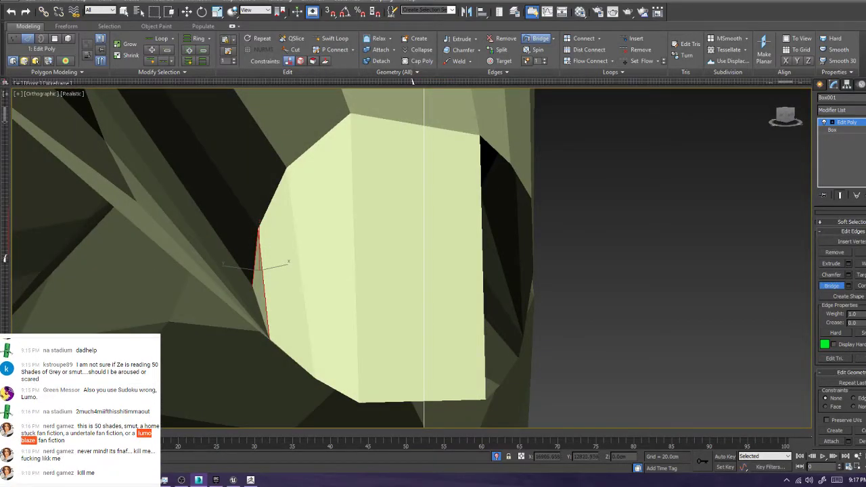
pyautogui.click(493, 393)
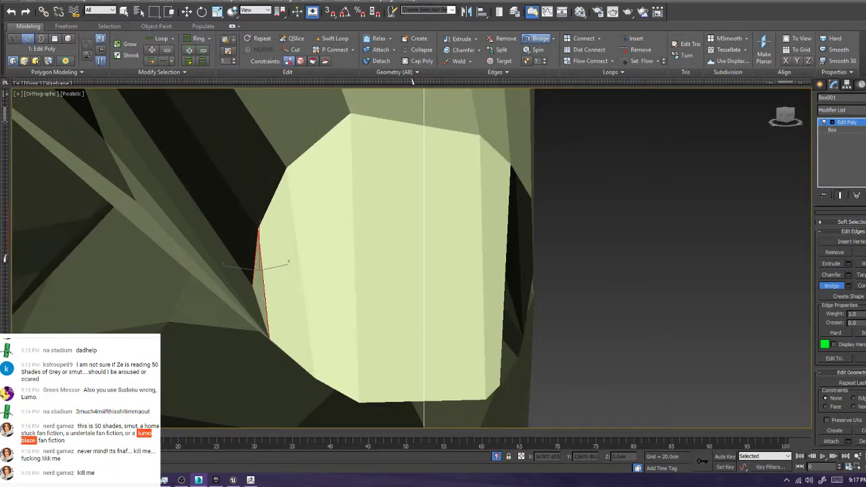
pyautogui.click(521, 183)
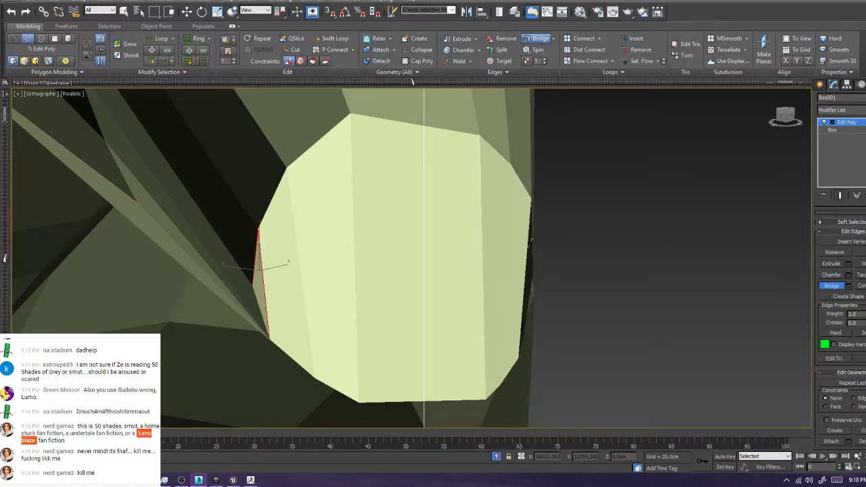
# Examine the isolated low-poly mesh as a whole and the gap between the trunk's upper rim and the branch base
pyautogui.scroll(-10, 519, 292)
pyautogui.keyDown('alt'); pyautogui.moveTo(519, 292); pyautogui.dragTo(543, 287, button='middle'); pyautogui.keyUp('alt')
pyautogui.scroll(-5, 565, 282)
pyautogui.moveTo(544, 287); pyautogui.dragTo(443, 264, button='middle')
pyautogui.scroll(-7, 623, 237)
pyautogui.scroll(9, 546, 281)
pyautogui.scroll(-9, 446, 264)
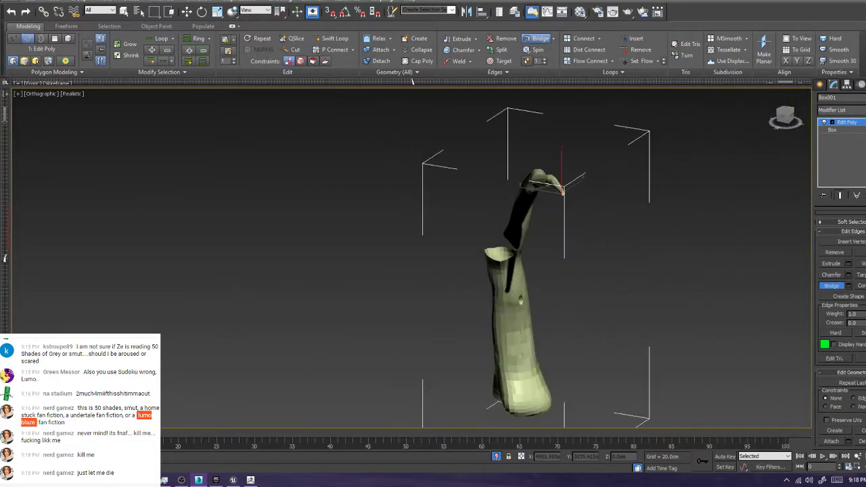
pyautogui.scroll(3, 522, 267)
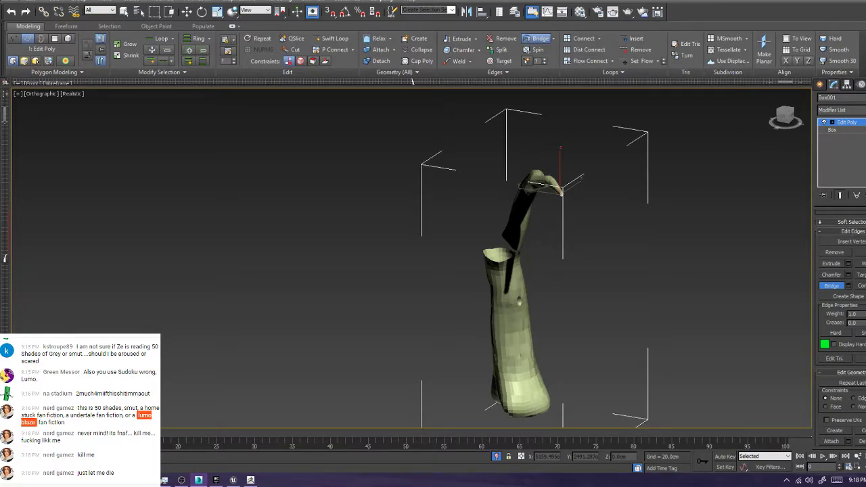
pyautogui.scroll(5, 505, 215)
pyautogui.keyDown('alt'); pyautogui.moveTo(505, 216); pyautogui.dragTo(467, 174, button='middle'); pyautogui.keyUp('alt')
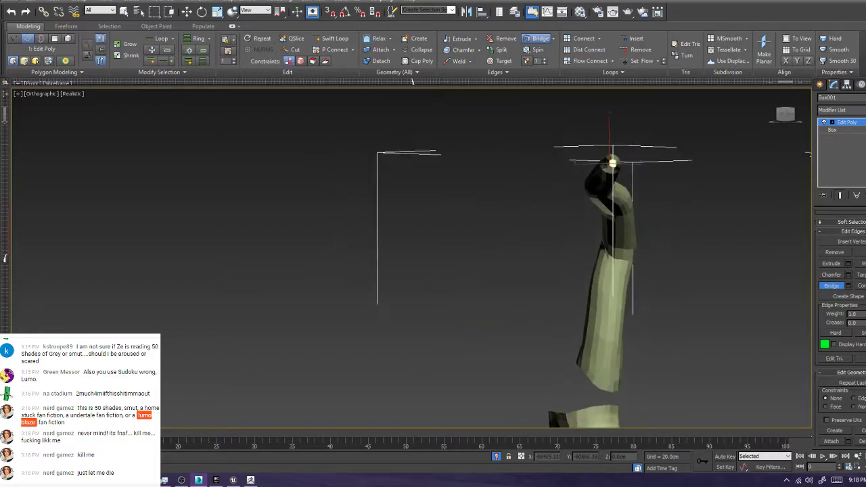
pyautogui.moveTo(623, 264); pyautogui.dragTo(517, 230, button='middle')
pyautogui.scroll(6, 517, 230)
pyautogui.scroll(4, 521, 193)
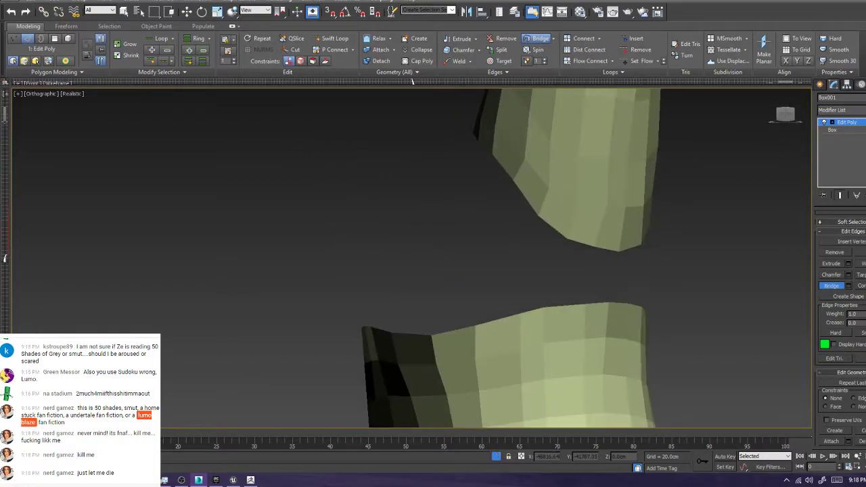
# End isolation, activate Step Build and place a row of vertices midway across the gap between trunk and branch base
pyautogui.hotkey('alt', 'q')
pyautogui.scroll(-8, 359, 198)
pyautogui.moveTo(358, 198); pyautogui.dragTo(626, 88, button='middle')
pyautogui.scroll(6, 467, 223)
pyautogui.moveTo(474, 359); pyautogui.dragTo(514, 223, button='middle')
pyautogui.moveTo(467, 169); pyautogui.dragTo(447, 257, button='middle')
pyautogui.keyDown('alt'); pyautogui.moveTo(412, 82); pyautogui.dragTo(412, 82, button='middle'); pyautogui.keyUp('alt')
pyautogui.scroll(5, 412, 82)
pyautogui.click(65, 26)
pyautogui.click(117, 38)
pyautogui.scroll(3, 285, 263)
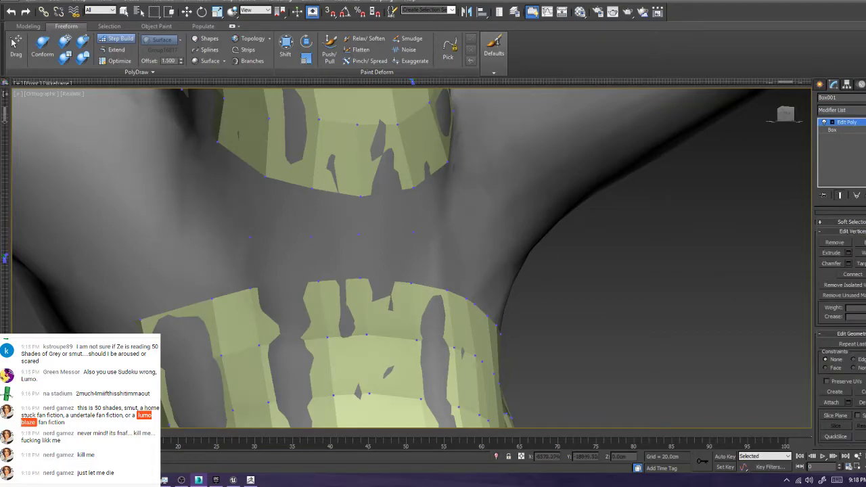
pyautogui.press('2')
pyautogui.press('1')
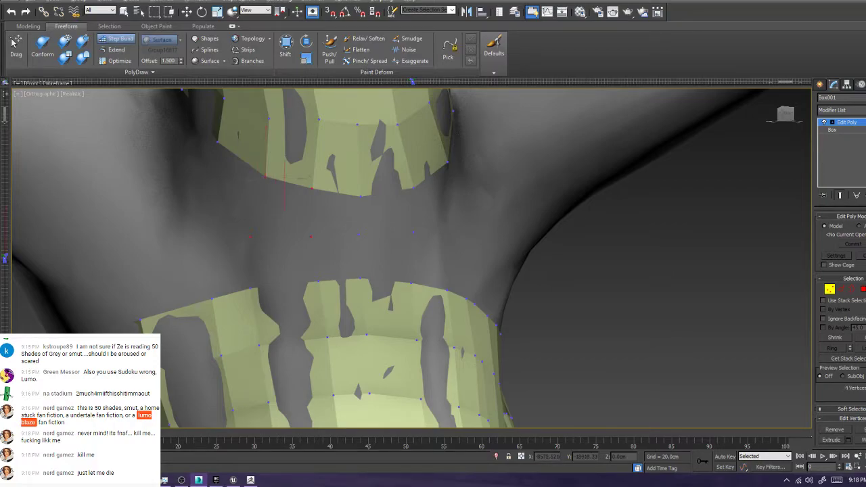
# Build three columns of polygons through the new vertices to connect the branch base with the trunk's rim
pyautogui.keyDown('shift'); pyautogui.click(285, 211); pyautogui.keyUp('shift')
pyautogui.keyDown('shift'); pyautogui.click(278, 260); pyautogui.keyUp('shift')
pyautogui.hotkey('ctrl', 'z')
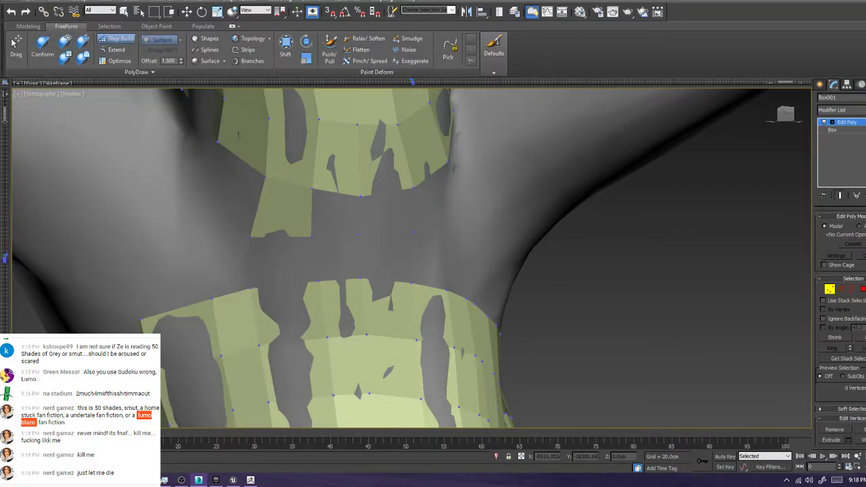
pyautogui.keyDown('shift'); pyautogui.click(284, 260); pyautogui.keyUp('shift')
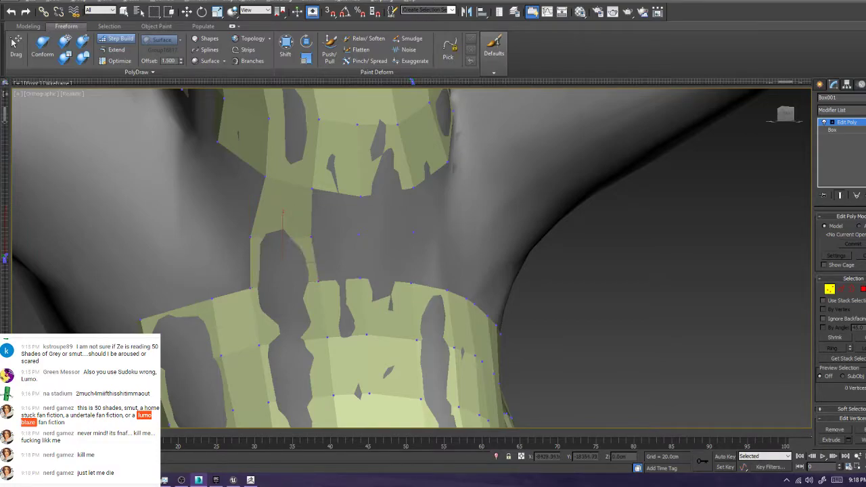
pyautogui.keyDown('shift'); pyautogui.click(335, 215); pyautogui.keyUp('shift')
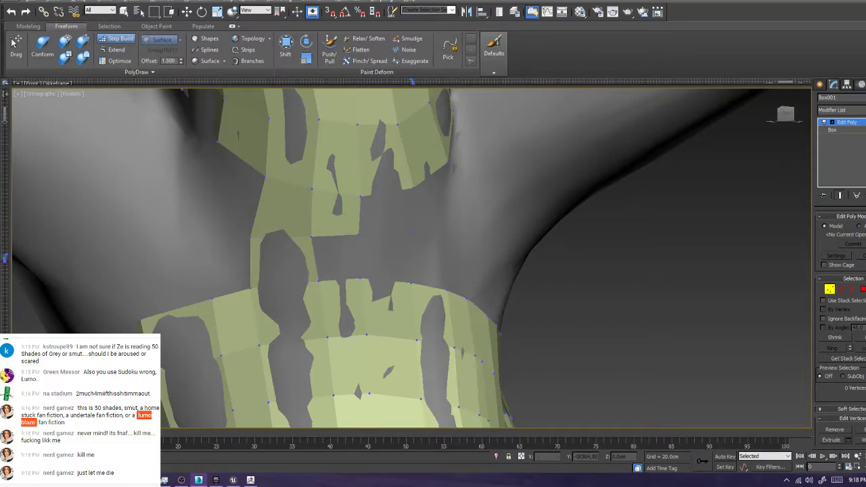
pyautogui.keyDown('shift'); pyautogui.click(335, 257); pyautogui.keyUp('shift')
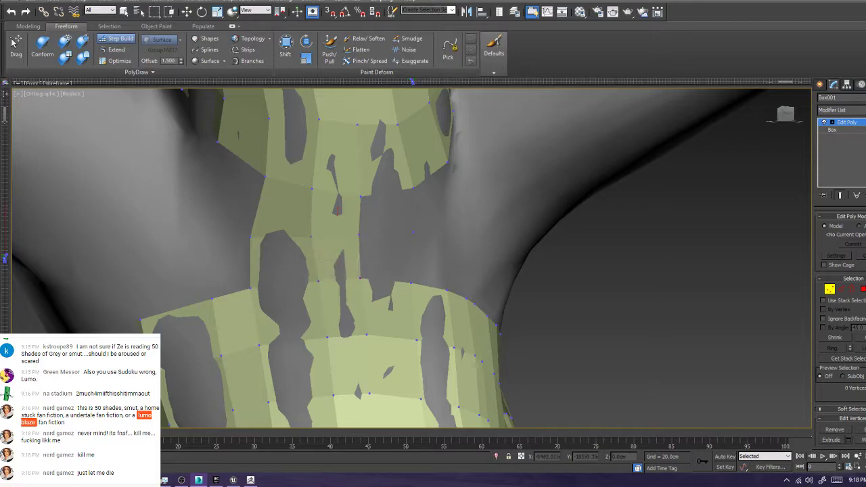
pyautogui.keyDown('shift'); pyautogui.click(385, 211); pyautogui.keyUp('shift')
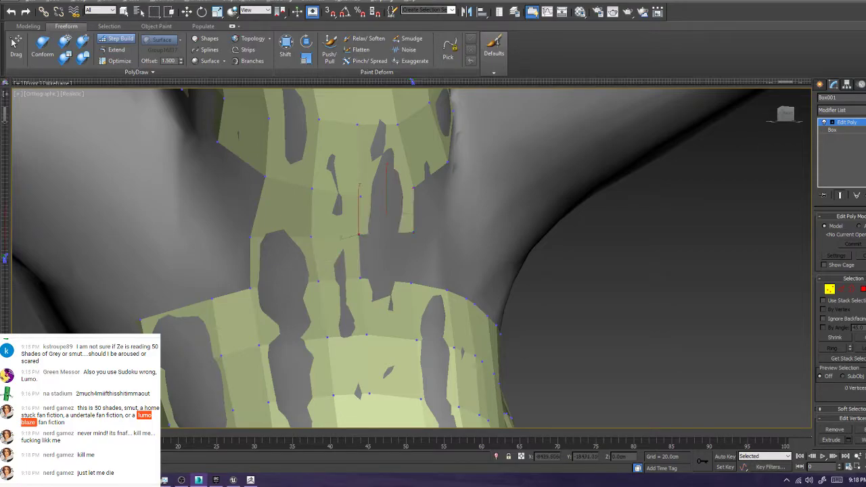
pyautogui.keyDown('shift'); pyautogui.click(387, 257); pyautogui.keyUp('shift')
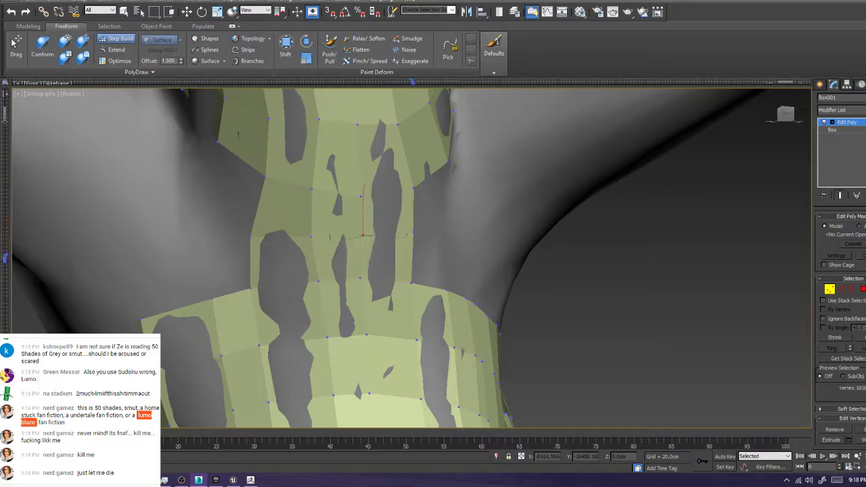
# Add one more column of connecting polygons on each side of the new patch between branch base and trunk
pyautogui.keyDown('alt'); pyautogui.moveTo(387, 257); pyautogui.dragTo(445, 263, button='middle'); pyautogui.keyUp('alt')
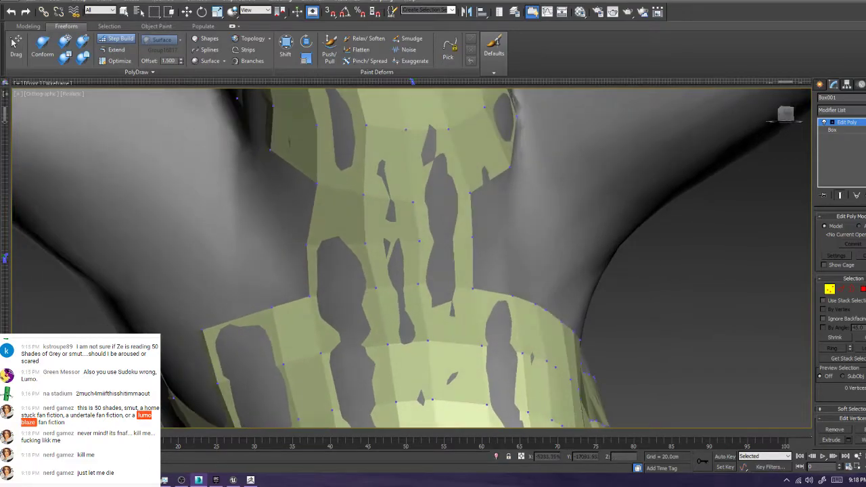
pyautogui.keyDown('shift'); pyautogui.click(491, 209); pyautogui.keyUp('shift')
pyautogui.keyDown('shift'); pyautogui.click(492, 264); pyautogui.keyUp('shift')
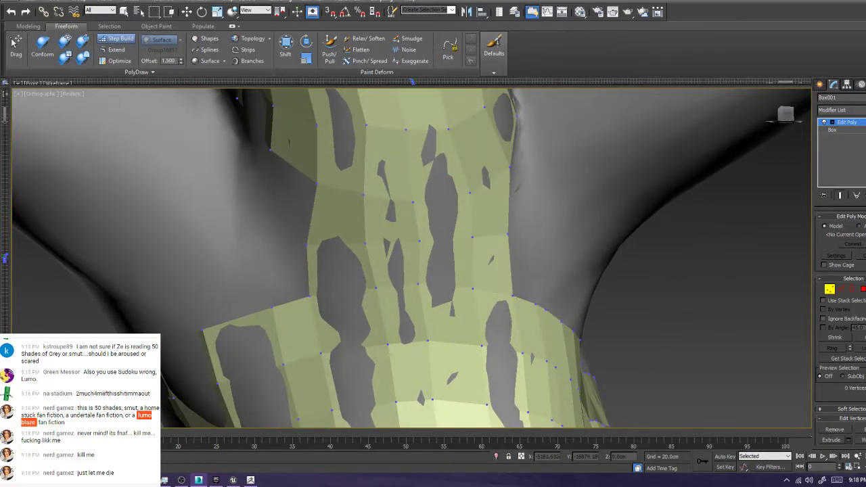
pyautogui.keyDown('shift'); pyautogui.click(292, 197); pyautogui.keyUp('shift')
pyautogui.keyDown('shift'); pyautogui.click(288, 274); pyautogui.keyUp('shift')
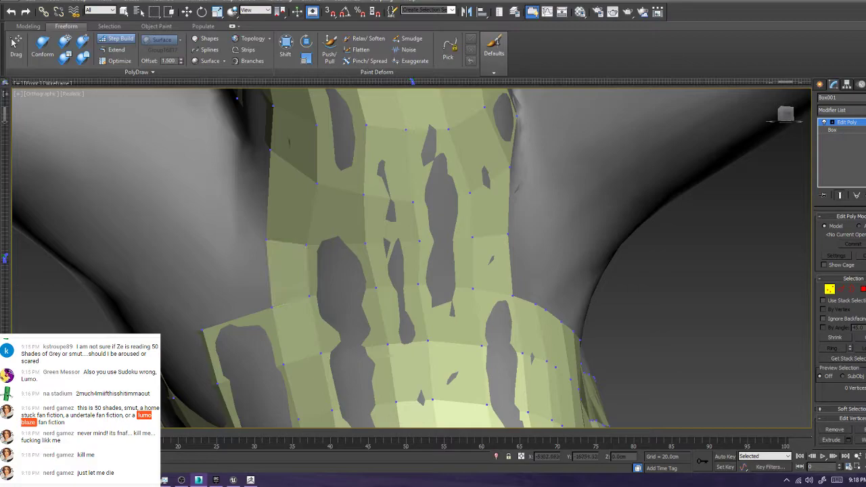
# Nudge the vertices in the middle of the connecting patch to even out its columns
pyautogui.click(420, 241)
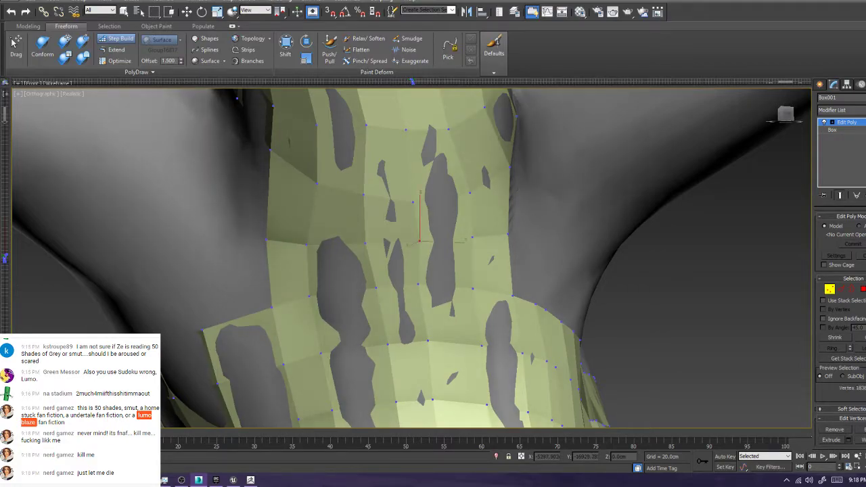
pyautogui.moveTo(413, 201); pyautogui.dragTo(419, 204)
pyautogui.click(419, 241)
pyautogui.moveTo(419, 241); pyautogui.dragTo(419, 241)
# Examine how the low-poly polygons cover the trunk and the long branch, and which sculpted branches remain uncovered
pyautogui.scroll(-6, 433, 236)
pyautogui.keyDown('alt'); pyautogui.moveTo(433, 237); pyautogui.dragTo(573, 102, button='middle'); pyautogui.keyUp('alt')
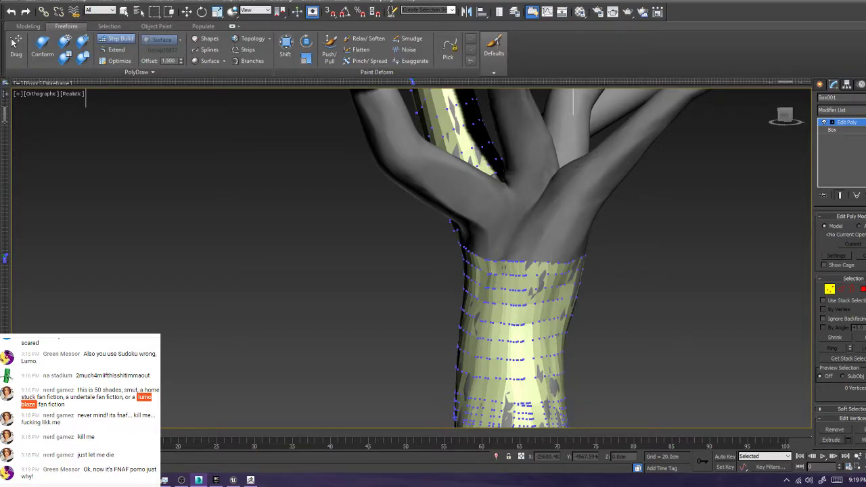
pyautogui.scroll(-6, 480, 225)
pyautogui.scroll(5, 480, 225)
pyautogui.moveTo(480, 225); pyautogui.dragTo(437, 341, button='middle')
pyautogui.scroll(-3, 436, 341)
pyautogui.scroll(-1, 430, 337)
pyautogui.scroll(3, 431, 338)
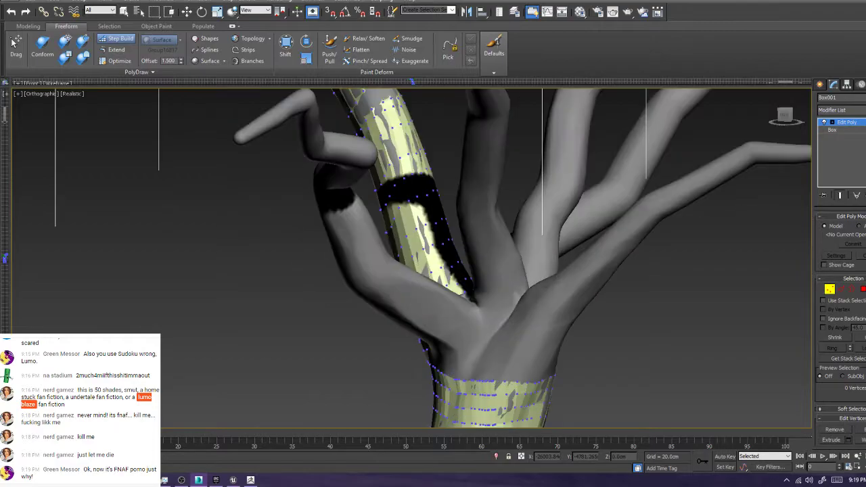
pyautogui.scroll(-2, 429, 335)
pyautogui.click(19, 96)
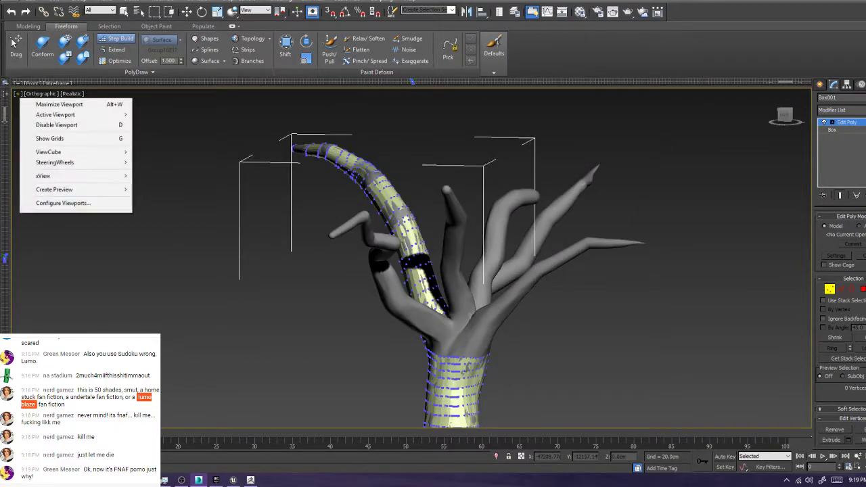
pyautogui.press('Return')
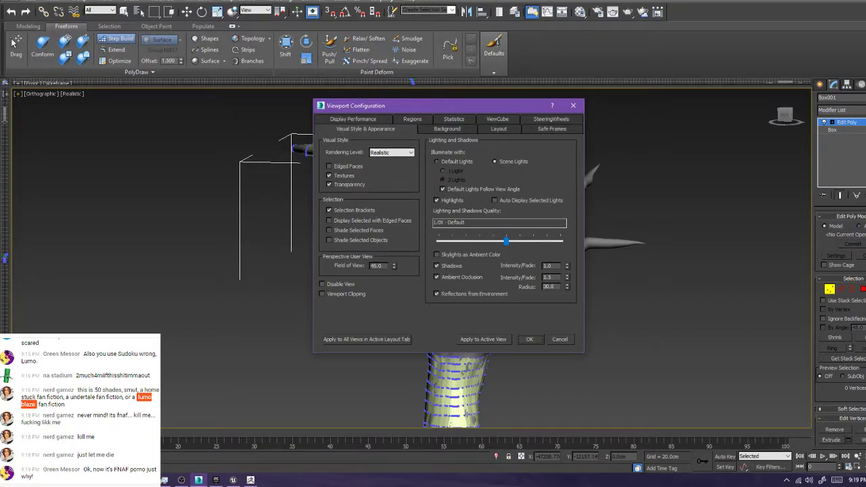
pyautogui.click(454, 120)
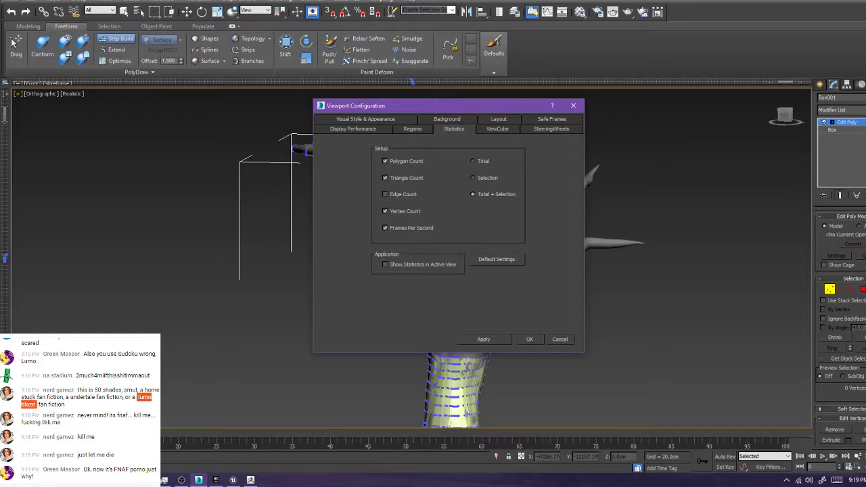
pyautogui.click(560, 340)
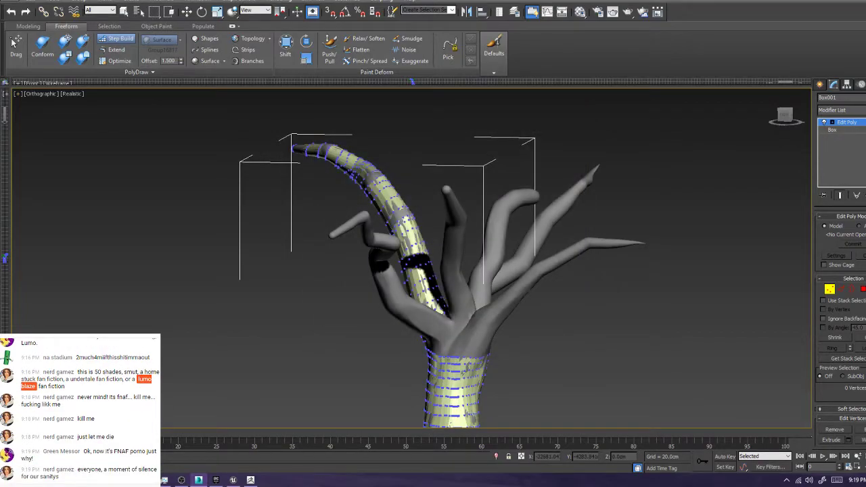
# Show the polygon statistics in the viewport and switch from Step Build to the Move tool
pyautogui.press('7')
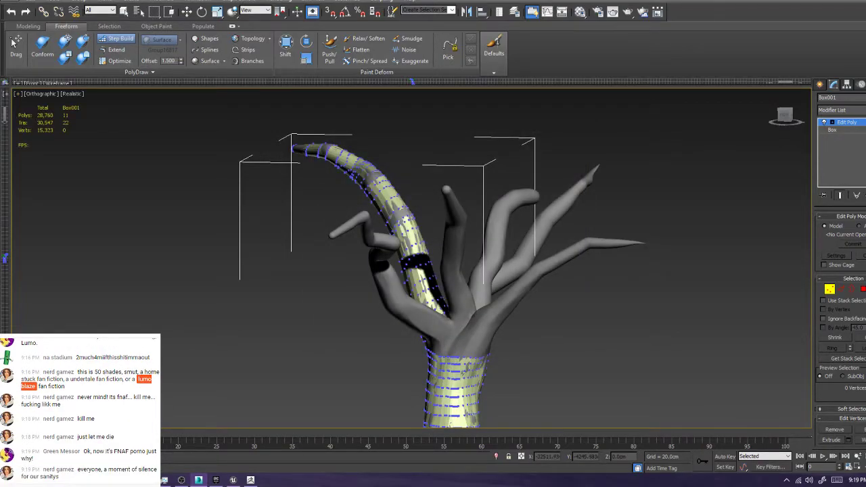
pyautogui.moveTo(433, 271); pyautogui.dragTo(431, 240, button='middle')
pyautogui.scroll(-3, 537, 233)
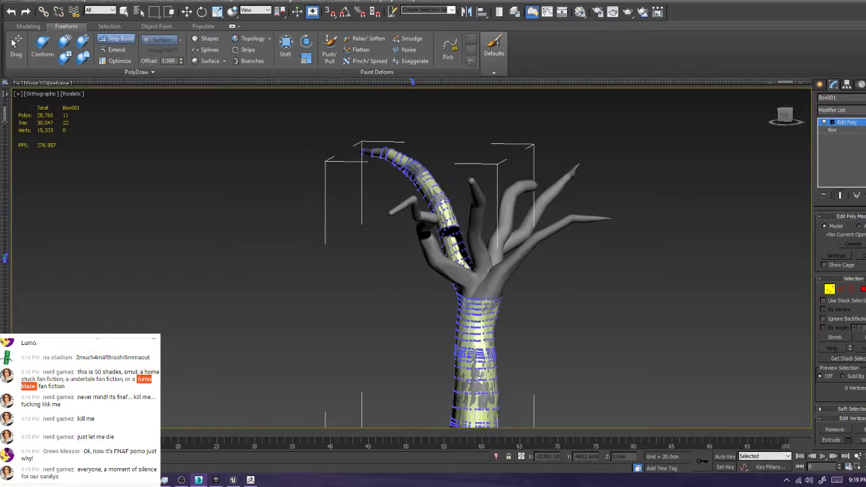
pyautogui.moveTo(484, 309); pyautogui.dragTo(477, 292, button='middle')
pyautogui.press('w')
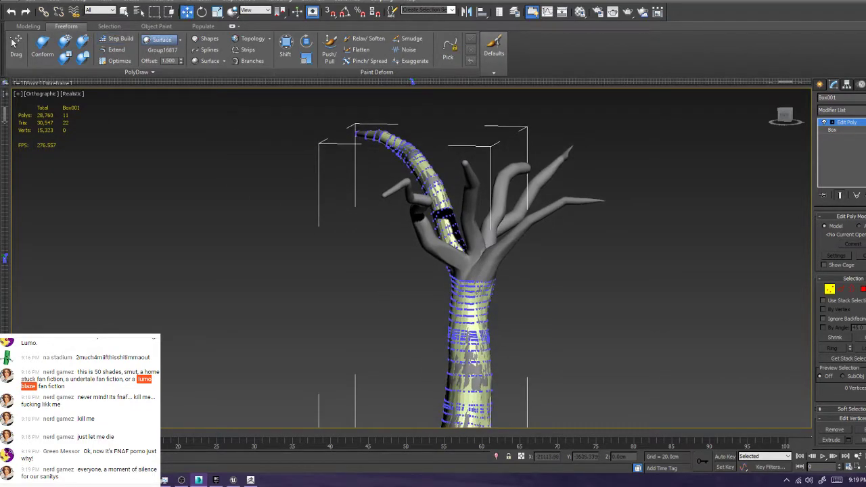
# Examine the uncovered branches around the trunk with vertex display off, and resume vertex editing near the long branch's base
pyautogui.click(820, 84)
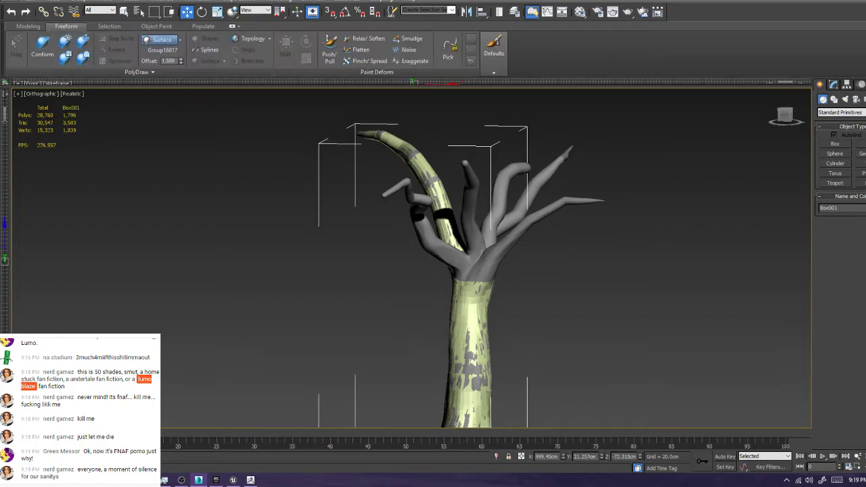
pyautogui.keyDown('alt'); pyautogui.moveTo(413, 298); pyautogui.dragTo(467, 301, button='middle'); pyautogui.keyUp('alt')
pyautogui.scroll(-5, 589, 274)
pyautogui.keyDown('alt'); pyautogui.moveTo(541, 284); pyautogui.dragTo(603, 274, button='middle'); pyautogui.keyUp('alt')
pyautogui.scroll(5, 602, 274)
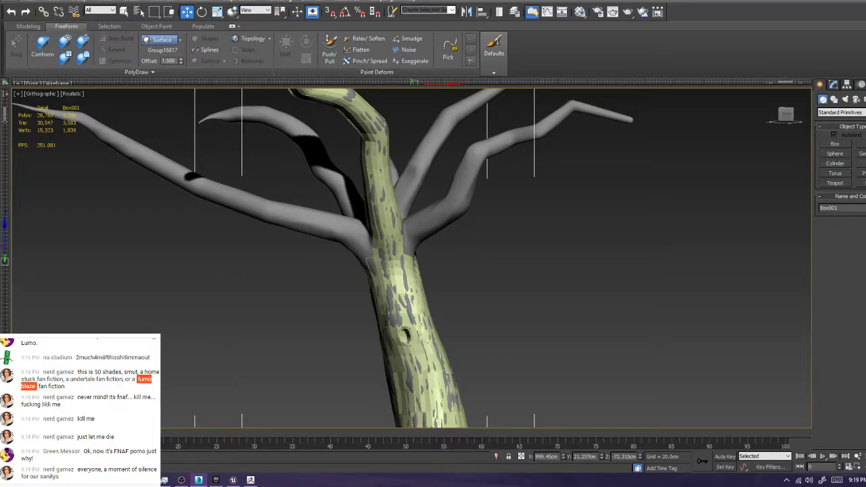
pyautogui.click(834, 84)
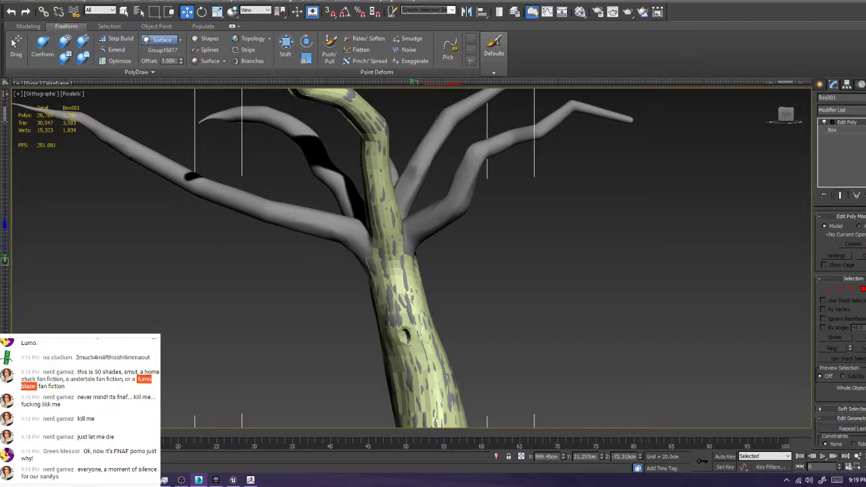
pyautogui.press('1')
pyautogui.keyDown('alt'); pyautogui.moveTo(406, 196); pyautogui.dragTo(443, 214, button='middle'); pyautogui.keyUp('alt')
pyautogui.scroll(5, 444, 213)
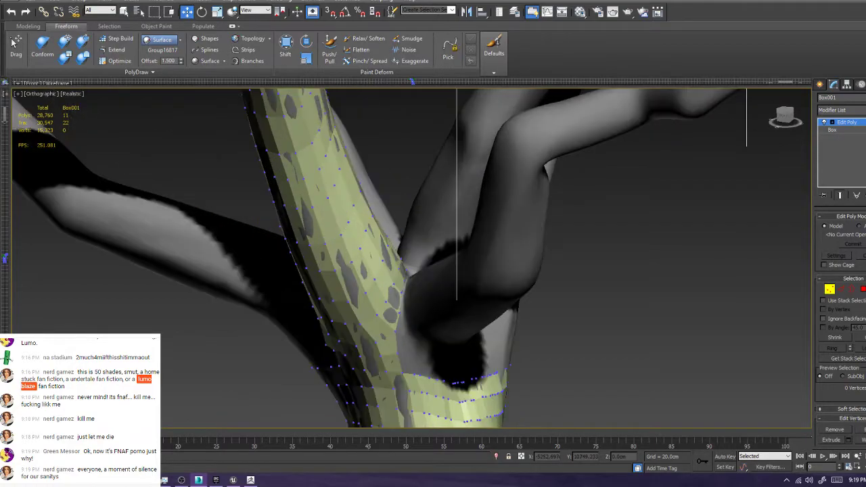
# Use Step Build to add three polygons extending from the long branch's base around its junction with the neighbouring branch
pyautogui.click(117, 39)
pyautogui.keyDown('alt'); pyautogui.moveTo(352, 230); pyautogui.dragTo(386, 230, button='middle'); pyautogui.keyUp('alt')
pyautogui.scroll(2, 400, 227)
pyautogui.scroll(4, 386, 230)
pyautogui.click(335, 220)
pyautogui.click(339, 272)
pyautogui.keyDown('shift'); pyautogui.click(325, 247); pyautogui.keyUp('shift')
pyautogui.keyDown('alt'); pyautogui.moveTo(332, 251); pyautogui.dragTo(341, 373, button='middle'); pyautogui.keyUp('alt')
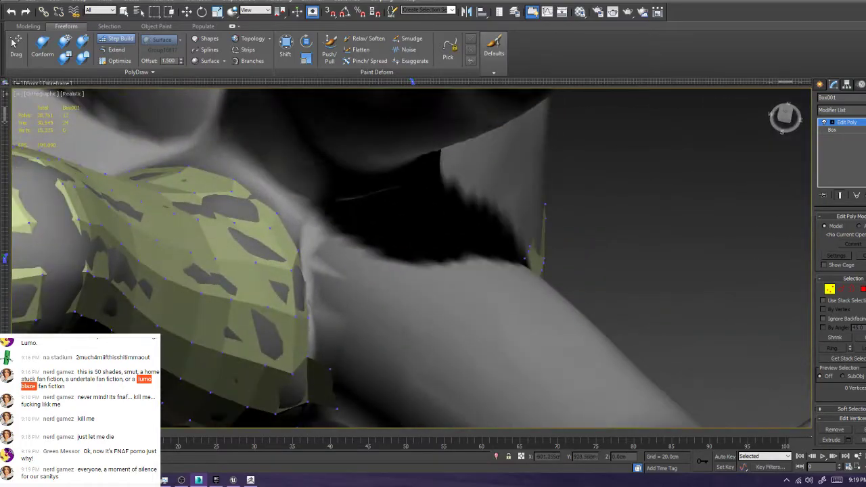
pyautogui.keyDown('shift'); pyautogui.click(325, 340); pyautogui.keyUp('shift')
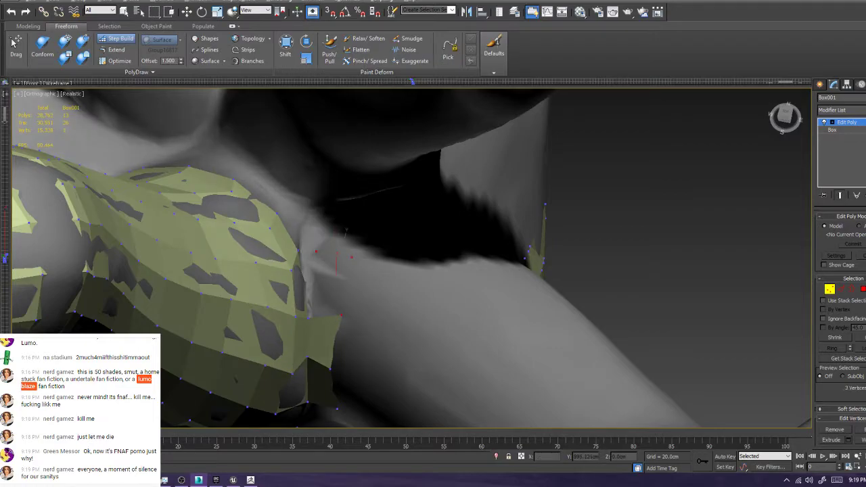
pyautogui.keyDown('shift'); pyautogui.click(329, 286); pyautogui.keyUp('shift')
# Reposition a guide vertex near the strip's end and add one more polygon into the crotch beside the long branch
pyautogui.keyDown('ctrl'); pyautogui.keyDown('alt'); pyautogui.keyDown('shift'); pyautogui.moveTo(351, 257); pyautogui.dragTo(325, 255); pyautogui.keyUp('shift'); pyautogui.keyUp('alt'); pyautogui.keyUp('ctrl')
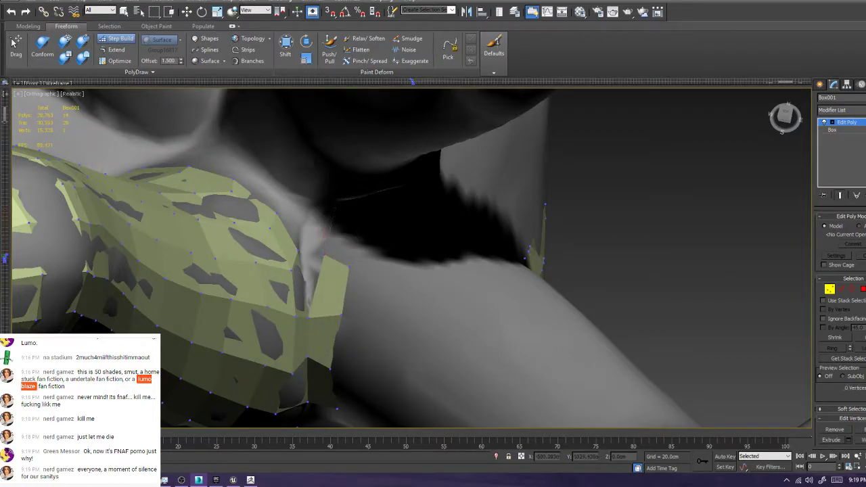
pyautogui.keyDown('shift'); pyautogui.click(341, 255); pyautogui.keyUp('shift')
pyautogui.hotkey('ctrl', 'z')
pyautogui.keyDown('ctrl'); pyautogui.keyDown('shift'); pyautogui.click(323, 254); pyautogui.keyUp('shift'); pyautogui.keyUp('ctrl')
pyautogui.keyDown('ctrl'); pyautogui.keyDown('shift'); pyautogui.click(349, 268); pyautogui.keyUp('shift'); pyautogui.keyUp('ctrl')
pyautogui.keyDown('ctrl'); pyautogui.keyDown('shift'); pyautogui.click(396, 259); pyautogui.keyUp('shift'); pyautogui.keyUp('ctrl')
pyautogui.keyDown('ctrl'); pyautogui.keyDown('shift'); pyautogui.click(380, 224); pyautogui.keyUp('shift'); pyautogui.keyUp('ctrl')
pyautogui.keyDown('alt'); pyautogui.moveTo(381, 230); pyautogui.dragTo(528, 258, button='middle'); pyautogui.keyUp('alt')
pyautogui.keyDown('alt'); pyautogui.moveTo(582, 355); pyautogui.dragTo(610, 362, button='middle'); pyautogui.keyUp('alt')
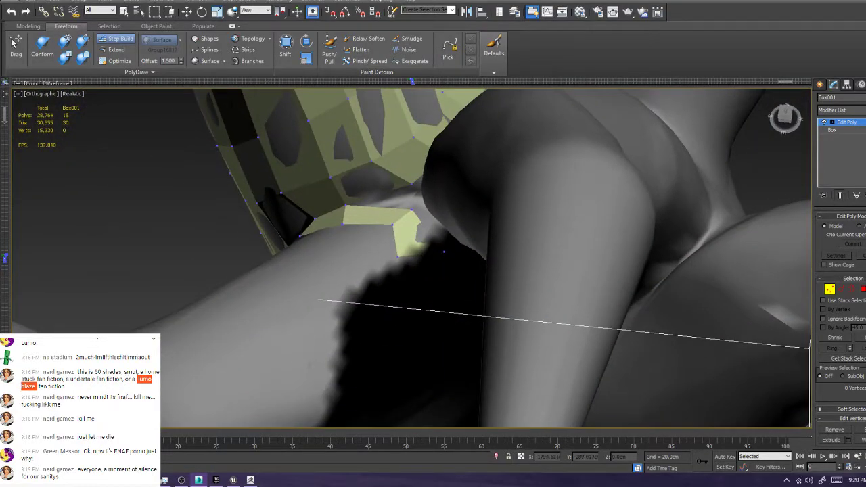
# Place vertices in the fork behind the long branch and build a polygon linking them to the existing strip
pyautogui.keyDown('alt'); pyautogui.moveTo(477, 257); pyautogui.dragTo(491, 245, button='middle'); pyautogui.keyUp('alt')
pyautogui.moveTo(434, 271)
pyautogui.keyDown('alt'); pyautogui.mouseDown(button='middle')
pyautogui.moveTo(488, 223)
pyautogui.moveTo(447, 291)
pyautogui.moveTo(420, 230)
pyautogui.moveTo(426, 339)
pyautogui.moveTo(440, 315)
pyautogui.moveTo(433, 271)
pyautogui.mouseUp(button='middle'); pyautogui.keyUp('alt')
pyautogui.scroll(-4, 420, 230)
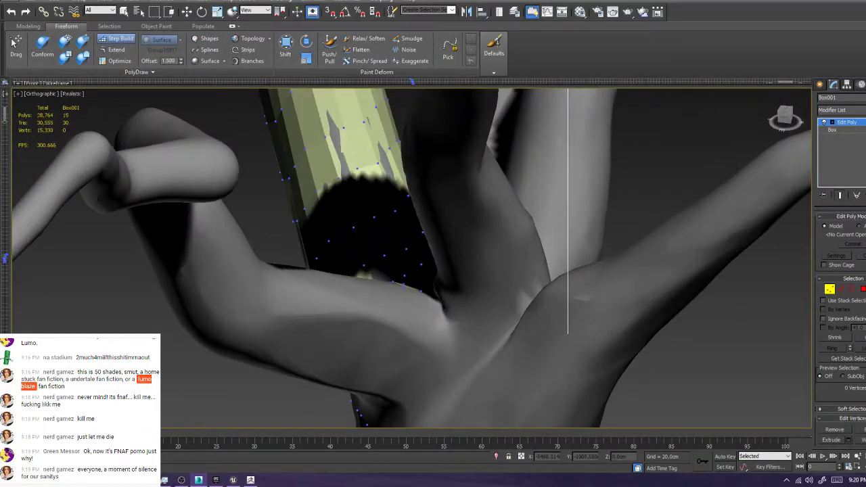
pyautogui.click(427, 313)
pyautogui.keyDown('alt'); pyautogui.moveTo(413, 284); pyautogui.dragTo(421, 196, button='middle'); pyautogui.keyUp('alt')
pyautogui.click(427, 229)
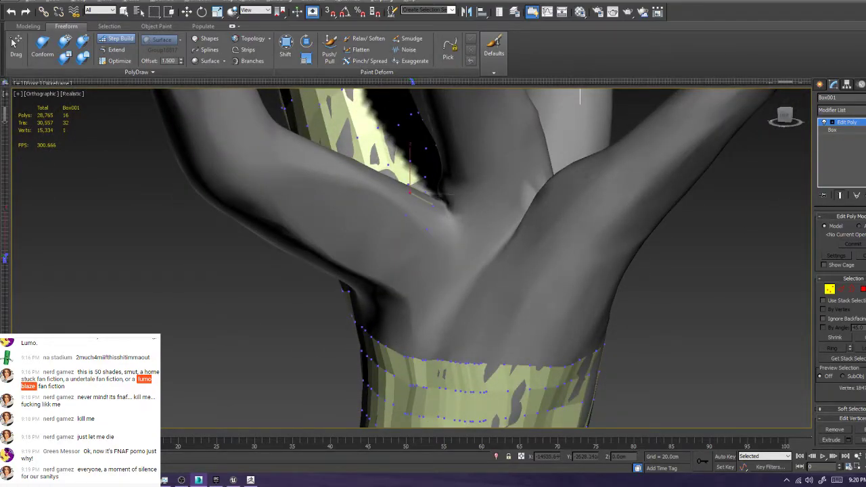
pyautogui.keyDown('shift'); pyautogui.click(420, 212); pyautogui.keyUp('shift')
# Continue the strip out of the fork onto the side of the neighbouring branch's base
pyautogui.keyDown('alt'); pyautogui.moveTo(434, 271); pyautogui.dragTo(450, 251, button='middle'); pyautogui.keyUp('alt')
pyautogui.click(433, 225)
pyautogui.moveTo(414, 199)
pyautogui.keyDown('shift'); pyautogui.mouseDown()
pyautogui.moveTo(453, 189)
pyautogui.moveTo(434, 171)
pyautogui.mouseUp(); pyautogui.keyUp('shift')
pyautogui.keyDown('ctrl'); pyautogui.click(453, 189); pyautogui.keyUp('ctrl')
pyautogui.keyDown('shift'); pyautogui.click(433, 198); pyautogui.keyUp('shift')
pyautogui.keyDown('alt'); pyautogui.moveTo(433, 198); pyautogui.dragTo(575, 217, button='middle'); pyautogui.keyUp('alt')
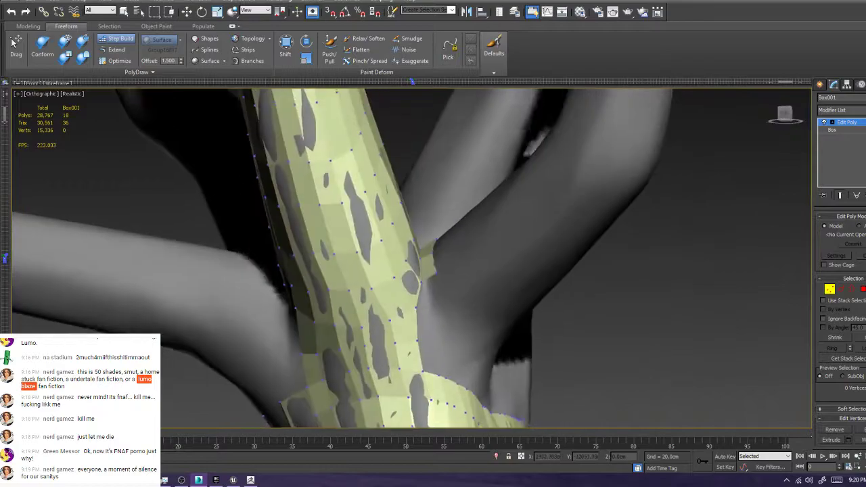
# Extend the strip across the neighbouring branch's underside with new polygons and shift the two vertices at its open end
pyautogui.keyDown('alt'); pyautogui.moveTo(447, 230); pyautogui.dragTo(478, 249, button='middle'); pyautogui.keyUp('alt')
pyautogui.scroll(4, 473, 252)
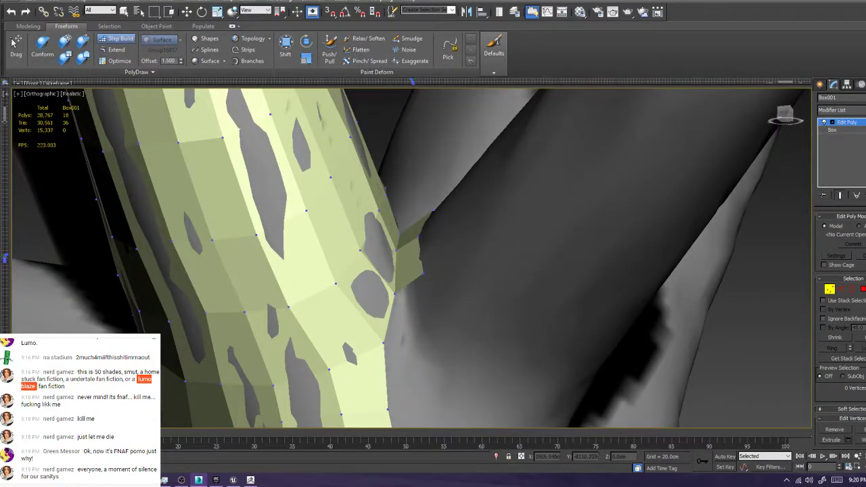
pyautogui.keyDown('shift'); pyautogui.click(428, 313); pyautogui.keyUp('shift')
pyautogui.moveTo(433, 298)
pyautogui.keyDown('alt'); pyautogui.mouseDown(button='middle')
pyautogui.moveTo(473, 304)
pyautogui.moveTo(437, 298)
pyautogui.mouseUp(button='middle'); pyautogui.keyUp('alt')
pyautogui.moveTo(436, 298); pyautogui.dragTo(250, 196, button='middle')
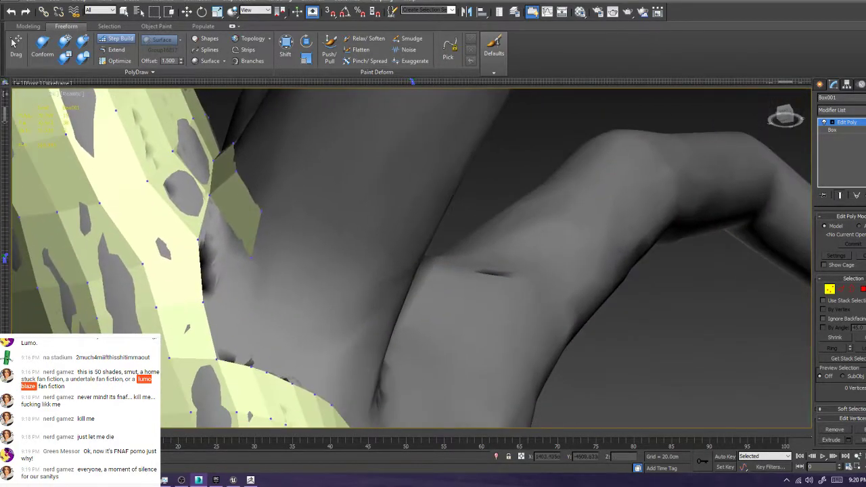
pyautogui.click(361, 253)
pyautogui.click(340, 284)
pyautogui.keyDown('shift'); pyautogui.click(305, 254); pyautogui.keyUp('shift')
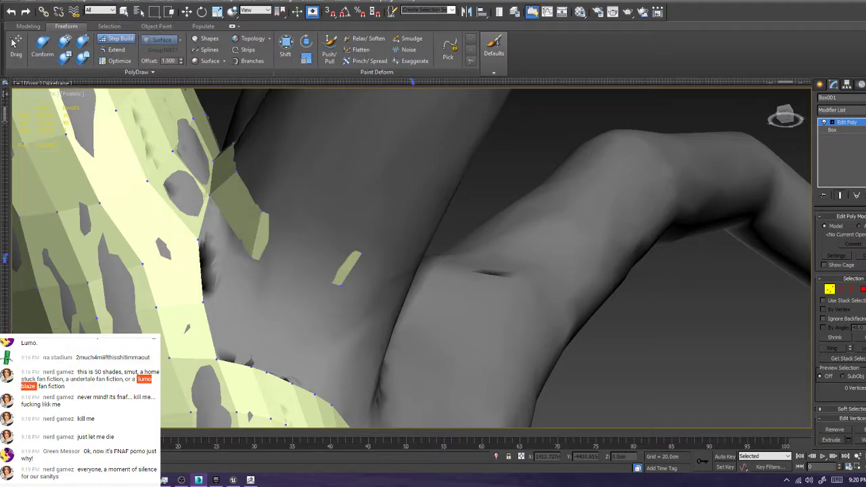
pyautogui.keyDown('ctrl'); pyautogui.keyDown('alt'); pyautogui.keyDown('shift'); pyautogui.moveTo(361, 254); pyautogui.dragTo(320, 240); pyautogui.keyUp('shift'); pyautogui.keyUp('alt'); pyautogui.keyUp('ctrl')
pyautogui.keyDown('ctrl'); pyautogui.keyDown('alt'); pyautogui.keyDown('shift'); pyautogui.moveTo(341, 286); pyautogui.dragTo(302, 280); pyautogui.keyUp('shift'); pyautogui.keyUp('alt'); pyautogui.keyUp('ctrl')
# Carry the strip across to the next branch fork with more polygons and adjust the two vertices at the joint
pyautogui.click(380, 260)
pyautogui.click(366, 300)
pyautogui.keyDown('shift'); pyautogui.click(342, 271); pyautogui.keyUp('shift')
pyautogui.keyDown('alt'); pyautogui.moveTo(352, 274); pyautogui.dragTo(223, 251, button='middle'); pyautogui.keyUp('alt')
pyautogui.moveTo(379, 135); pyautogui.dragTo(374, 317, button='middle')
pyautogui.click(304, 203)
pyautogui.click(329, 250)
pyautogui.keyDown('shift'); pyautogui.click(332, 207); pyautogui.keyUp('shift')
pyautogui.keyDown('shift'); pyautogui.click(295, 251); pyautogui.keyUp('shift')
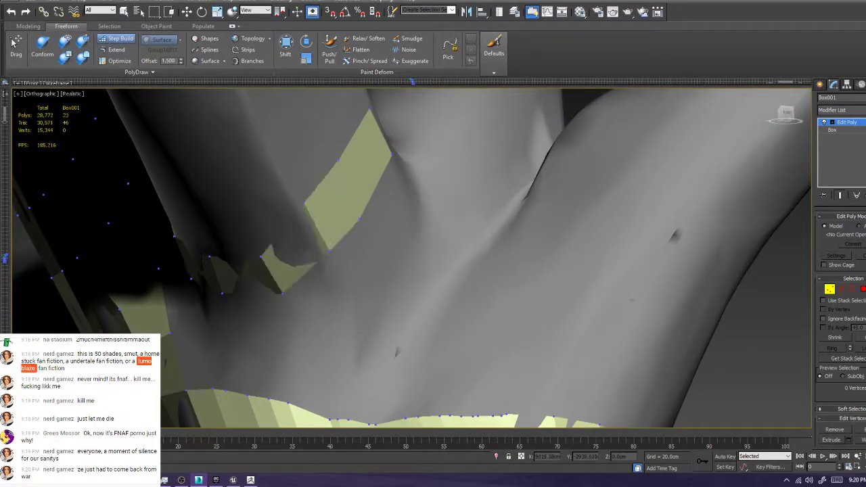
pyautogui.keyDown('ctrl'); pyautogui.keyDown('alt'); pyautogui.keyDown('shift'); pyautogui.moveTo(304, 204); pyautogui.dragTo(300, 215); pyautogui.keyUp('shift'); pyautogui.keyUp('alt'); pyautogui.keyUp('ctrl')
pyautogui.keyDown('ctrl'); pyautogui.keyDown('alt'); pyautogui.keyDown('shift'); pyautogui.moveTo(330, 251); pyautogui.dragTo(325, 256); pyautogui.keyUp('shift'); pyautogui.keyUp('alt'); pyautogui.keyUp('ctrl')
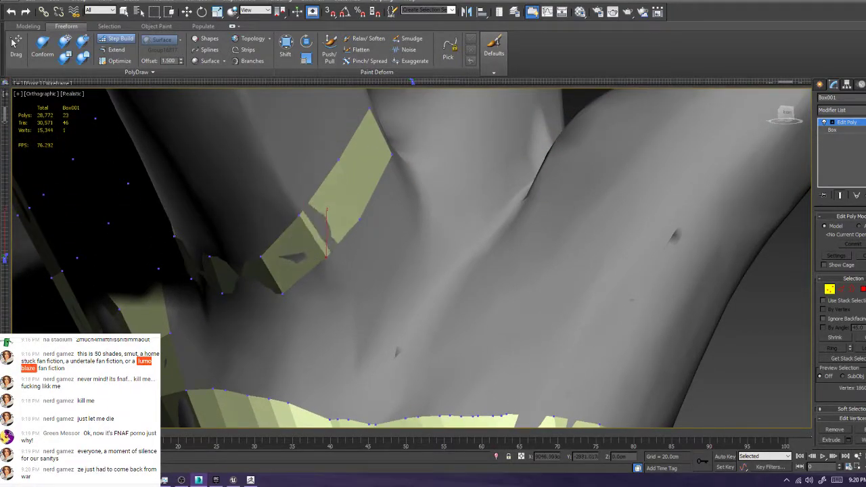
# Place a vertex below the strip and fill a column of polygons beside the long branch's base down to the trunk
pyautogui.scroll(-5, 324, 255)
pyautogui.keyDown('alt'); pyautogui.moveTo(325, 254); pyautogui.dragTo(656, 143, button='middle'); pyautogui.keyUp('alt')
pyautogui.hotkey('shift', 'z')
pyautogui.hotkey('shift', 'z')
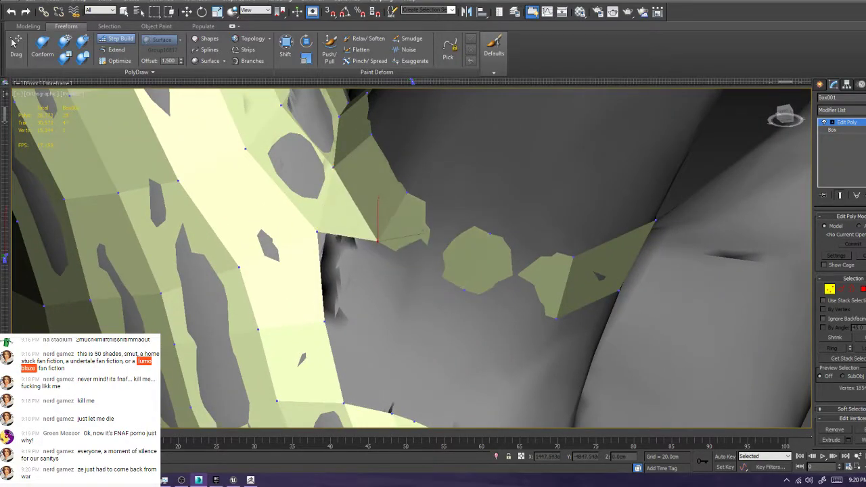
pyautogui.hotkey('shift', 'z')
pyautogui.moveTo(369, 299); pyautogui.dragTo(367, 292, button='middle')
pyautogui.click(367, 292)
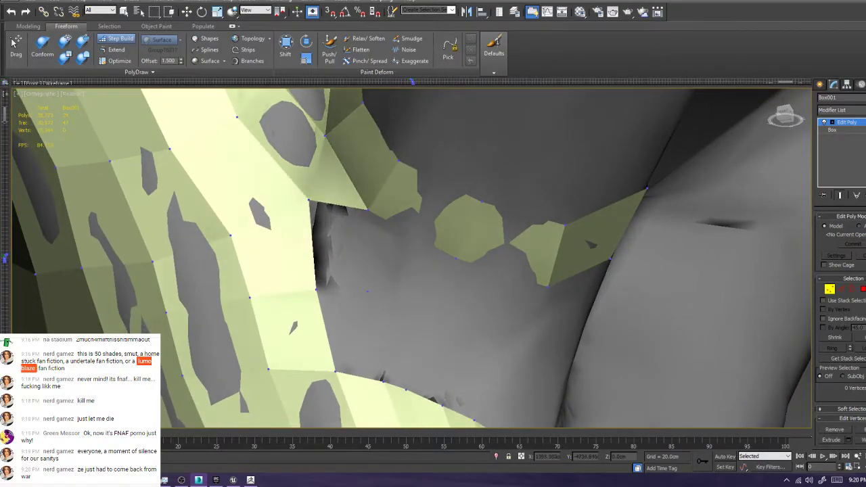
pyautogui.keyDown('shift'); pyautogui.click(346, 292); pyautogui.keyUp('shift')
pyautogui.hotkey('ctrl', 'z')
pyautogui.keyDown('shift'); pyautogui.click(342, 249); pyautogui.keyUp('shift')
pyautogui.keyDown('shift'); pyautogui.click(352, 332); pyautogui.keyUp('shift')
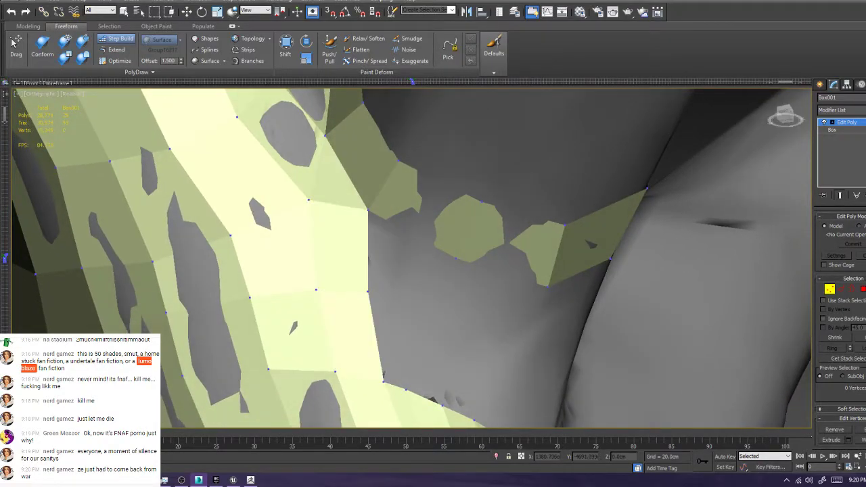
# Rebuild the column's lowest polygon against the trunk's upper edge and add a second column of two polygons beside it
pyautogui.keyDown('alt'); pyautogui.moveTo(406, 305); pyautogui.dragTo(402, 264, button='middle'); pyautogui.keyUp('alt')
pyautogui.hotkey('ctrl', 'z')
pyautogui.keyDown('shift'); pyautogui.click(413, 242); pyautogui.keyUp('shift')
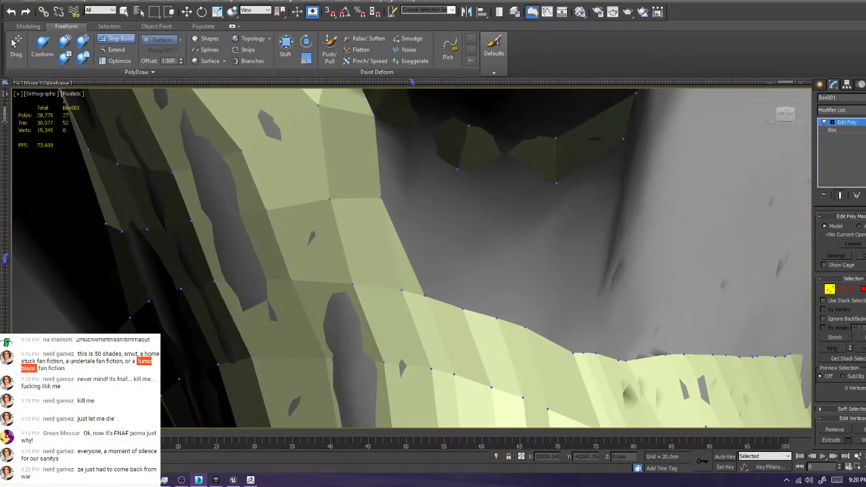
pyautogui.click(454, 210)
pyautogui.keyDown('shift'); pyautogui.click(418, 177); pyautogui.keyUp('shift')
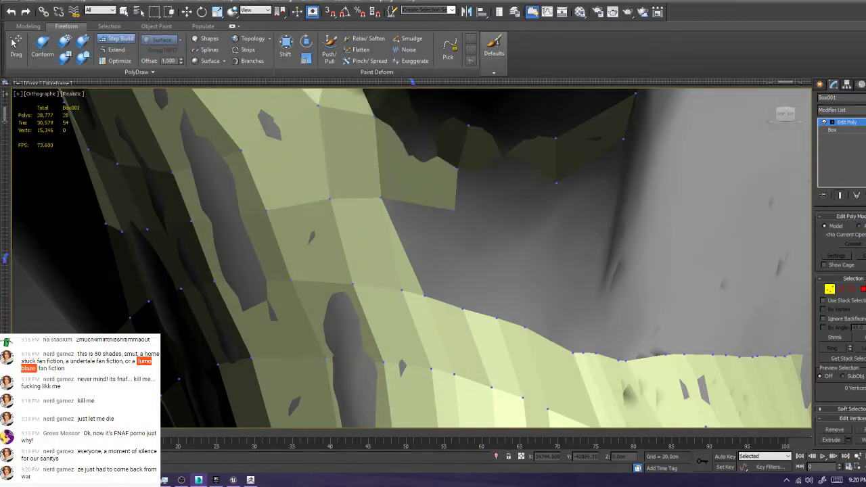
pyautogui.keyDown('shift'); pyautogui.click(454, 210); pyautogui.keyUp('shift')
pyautogui.keyDown('shift'); pyautogui.click(463, 309); pyautogui.keyUp('shift')
pyautogui.keyDown('shift'); pyautogui.click(429, 252); pyautogui.keyUp('shift')
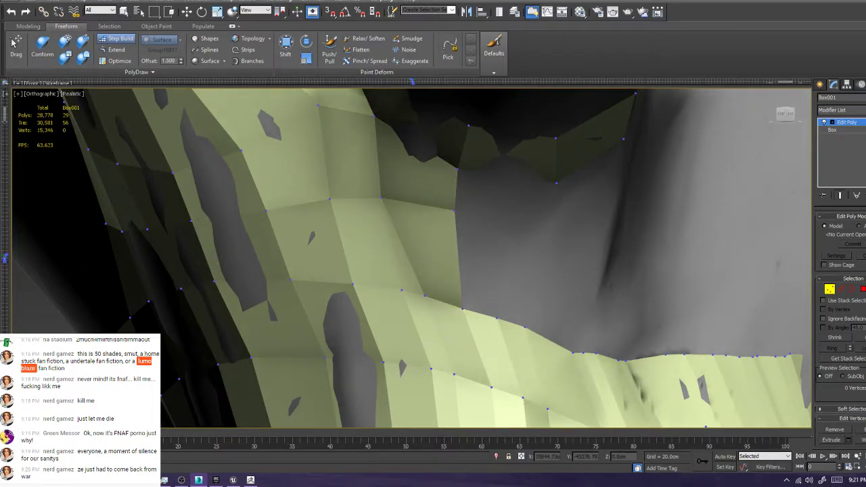
# Add a third column of polygons beneath the strip, joining it to the trunk's upper edge
pyautogui.moveTo(500, 257); pyautogui.dragTo(432, 258, button='middle')
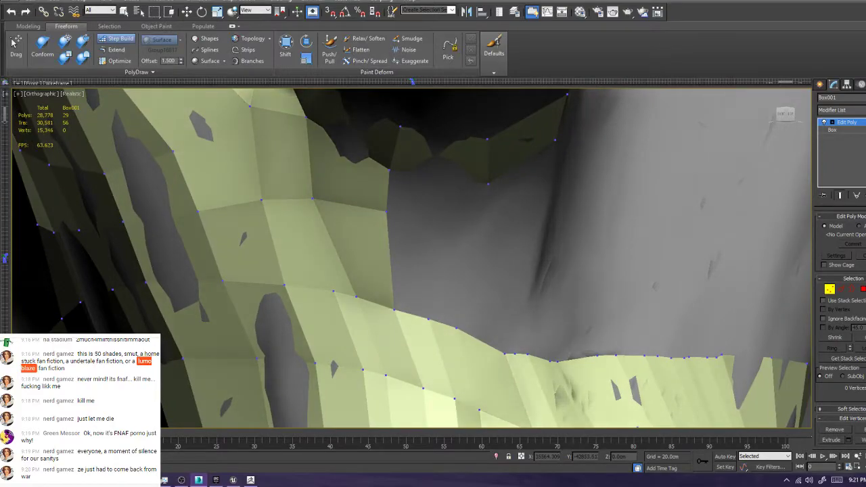
pyautogui.keyDown('shift'); pyautogui.click(486, 218); pyautogui.keyUp('shift')
pyautogui.keyDown('shift'); pyautogui.moveTo(429, 319); pyautogui.dragTo(395, 310); pyautogui.keyUp('shift')
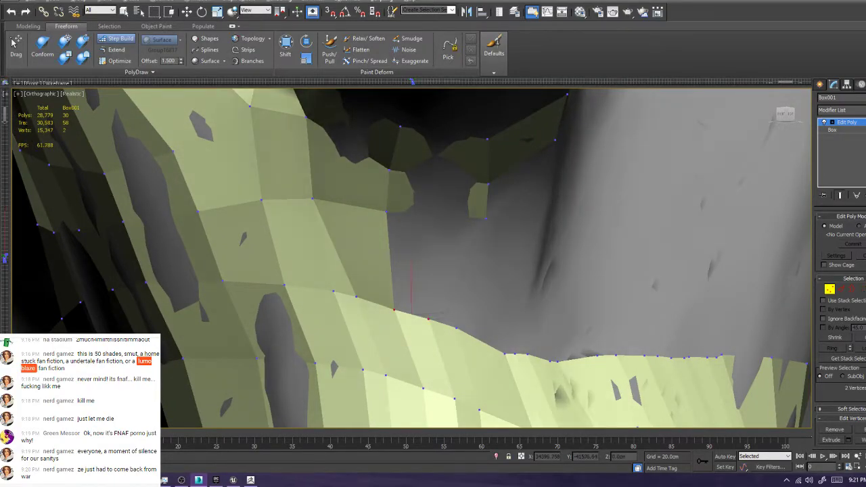
pyautogui.keyDown('shift'); pyautogui.click(424, 264); pyautogui.keyUp('shift')
pyautogui.keyDown('alt'); pyautogui.moveTo(460, 240); pyautogui.dragTo(425, 203, button='middle'); pyautogui.keyUp('alt')
pyautogui.moveTo(425, 191)
pyautogui.keyDown('shift'); pyautogui.mouseDown()
pyautogui.moveTo(406, 301)
pyautogui.moveTo(428, 303)
pyautogui.mouseUp(); pyautogui.keyUp('shift')
pyautogui.keyDown('shift'); pyautogui.click(403, 262); pyautogui.keyUp('shift')
# Nudge the vertices where the newest column meets the trunk's upper edge to even out its polygons
pyautogui.keyDown('ctrl'); pyautogui.keyDown('alt'); pyautogui.keyDown('shift'); pyautogui.moveTo(377, 294); pyautogui.dragTo(395, 295); pyautogui.keyUp('shift'); pyautogui.keyUp('alt'); pyautogui.keyUp('ctrl')
pyautogui.scroll(-3, 399, 285)
pyautogui.keyDown('alt'); pyautogui.moveTo(399, 284); pyautogui.dragTo(420, 284, button='middle'); pyautogui.keyUp('alt')
pyautogui.scroll(3, 433, 298)
pyautogui.keyDown('ctrl'); pyautogui.keyDown('alt'); pyautogui.keyDown('shift'); pyautogui.moveTo(441, 308); pyautogui.dragTo(465, 296); pyautogui.keyUp('shift'); pyautogui.keyUp('alt'); pyautogui.keyUp('ctrl')
pyautogui.scroll(-2, 518, 279)
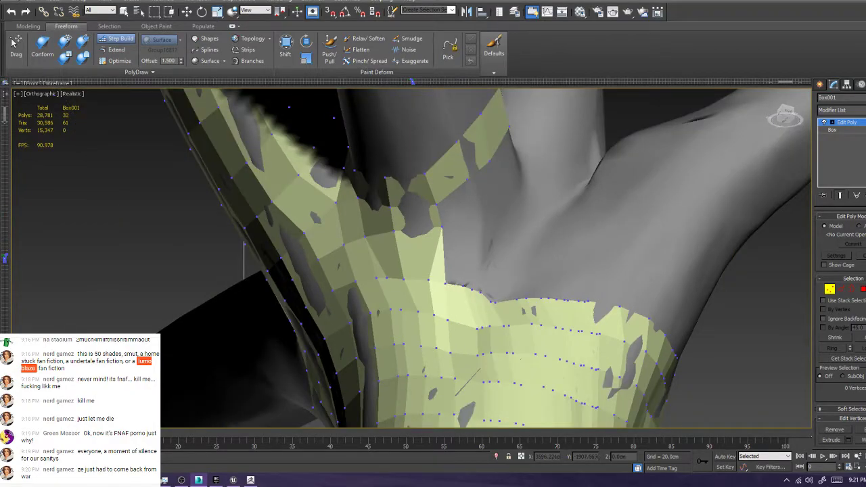
# Add a second row of three polygons along the lower side of the strip beneath the branch fork
pyautogui.moveTo(518, 280); pyautogui.dragTo(511, 297, button='middle')
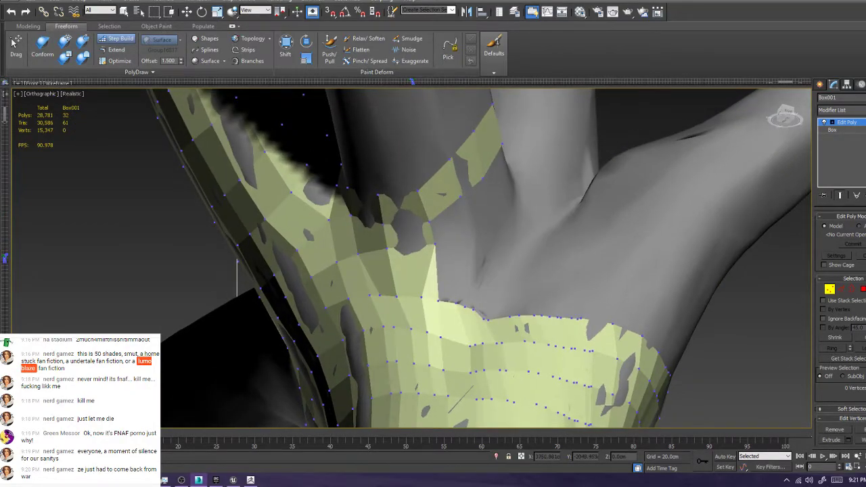
pyautogui.keyDown('shift'); pyautogui.click(449, 220); pyautogui.keyUp('shift')
pyautogui.keyDown('alt'); pyautogui.moveTo(449, 220); pyautogui.dragTo(376, 203, button='middle'); pyautogui.keyUp('alt')
pyautogui.click(381, 228)
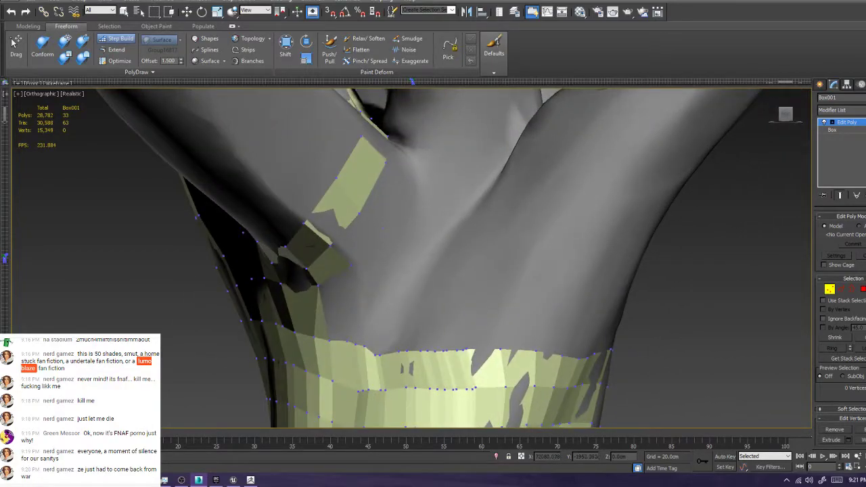
pyautogui.keyDown('shift'); pyautogui.click(357, 237); pyautogui.keyUp('shift')
pyautogui.click(404, 173)
pyautogui.keyDown('shift'); pyautogui.click(382, 195); pyautogui.keyUp('shift')
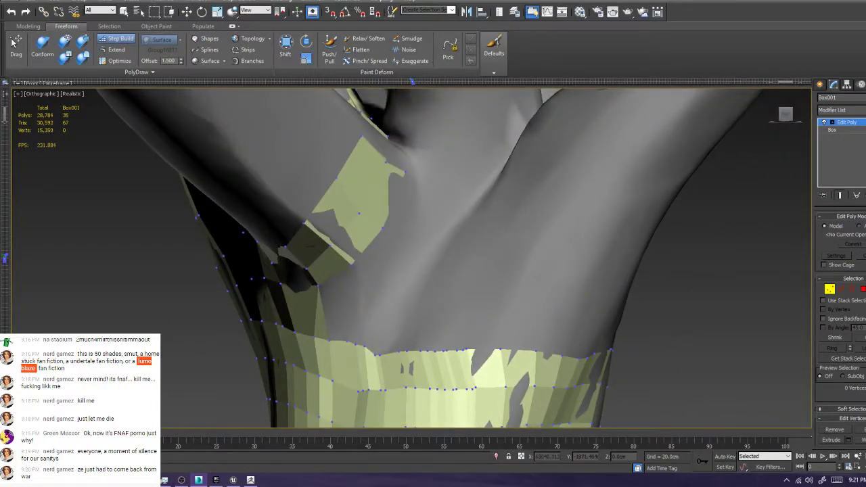
# Switch to Discord to read the newest direct message, and return to the tree mesh in 3ds Max
pyautogui.hotkey('alt', 'Tab')
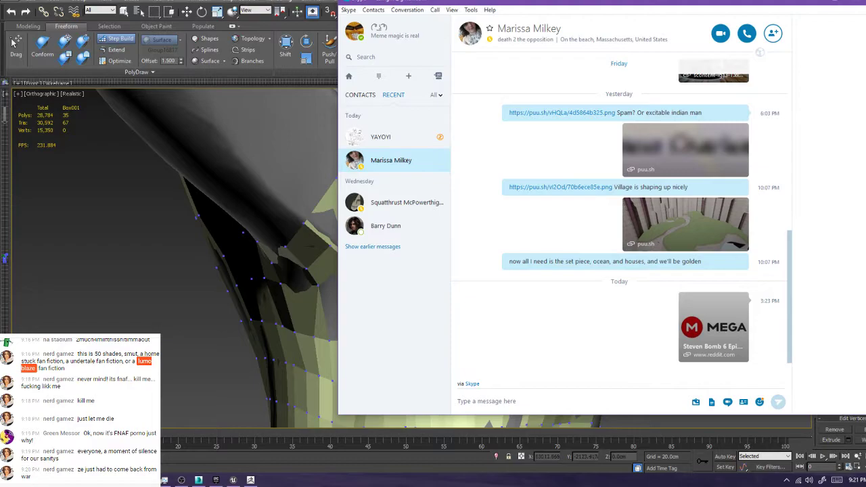
pyautogui.hotkey('alt', 'Tab')
pyautogui.hotkey('alt', 'Tab')
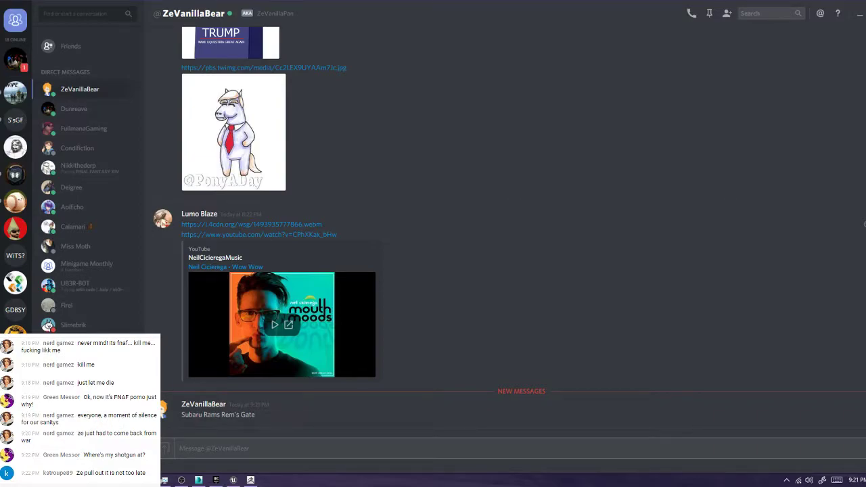
pyautogui.moveTo(181, 415); pyautogui.dragTo(255, 414)
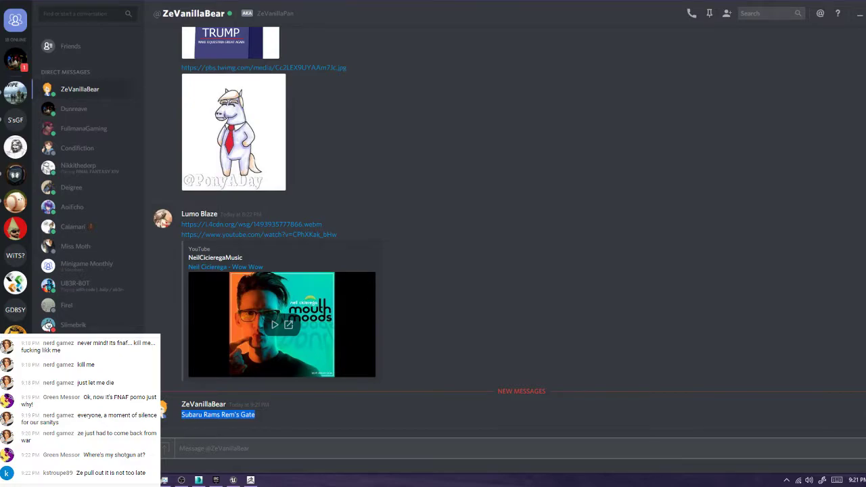
pyautogui.hotkey('alt', 'Tab')
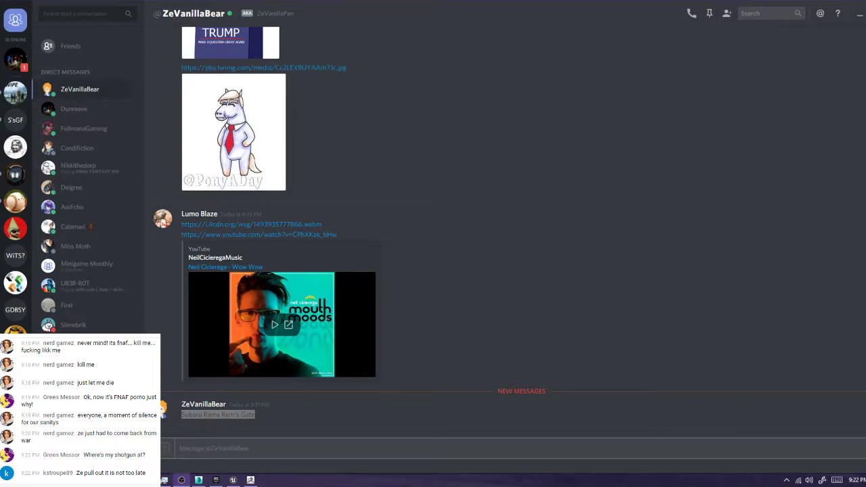
pyautogui.click(74, 109)
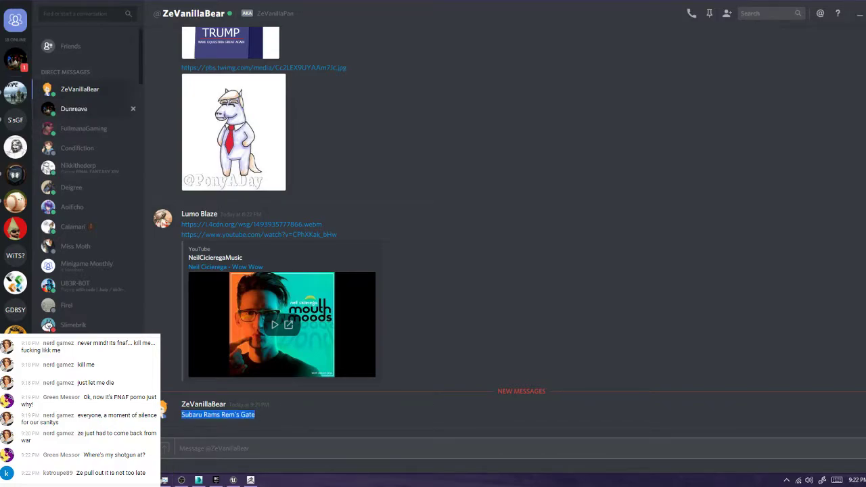
pyautogui.click(80, 90)
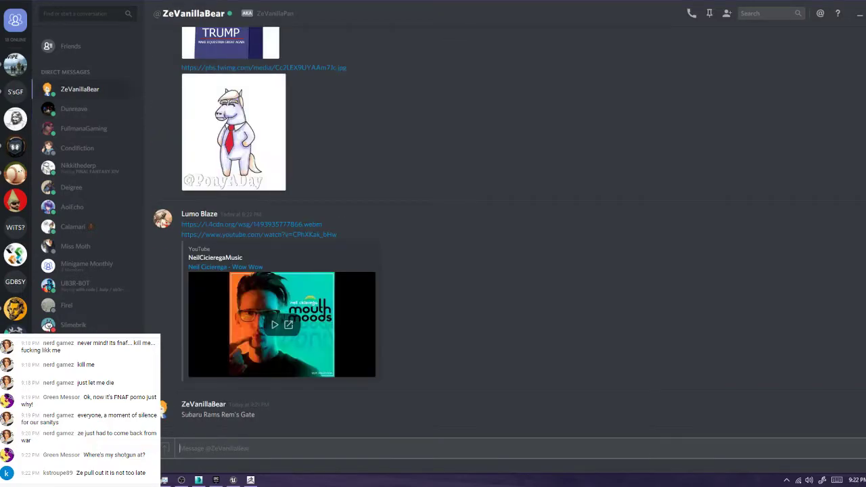
pyautogui.hotkey('alt', 'Tab')
pyautogui.keyDown('alt'); pyautogui.moveTo(399, 270); pyautogui.dragTo(467, 261, button='middle'); pyautogui.keyUp('alt')
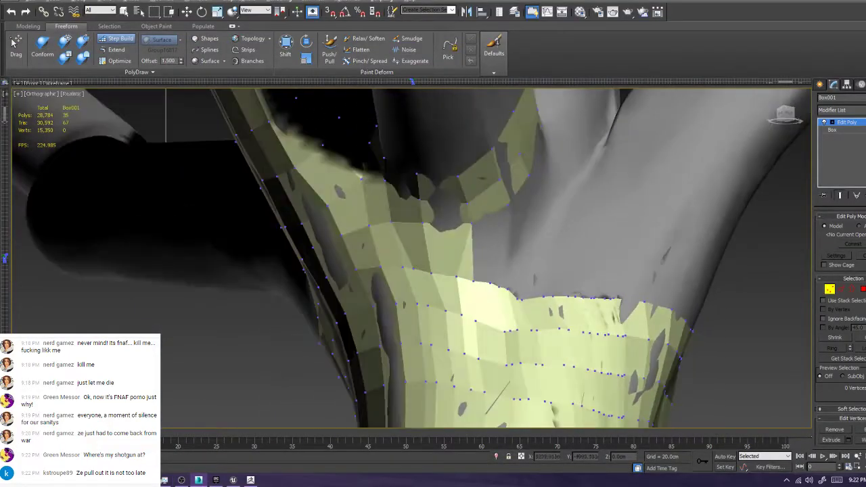
# Add a polygon beside the last column on the trunk's upper edge, fill the gap up to the strip, and nudge the shared corner vertex
pyautogui.scroll(2, 467, 251)
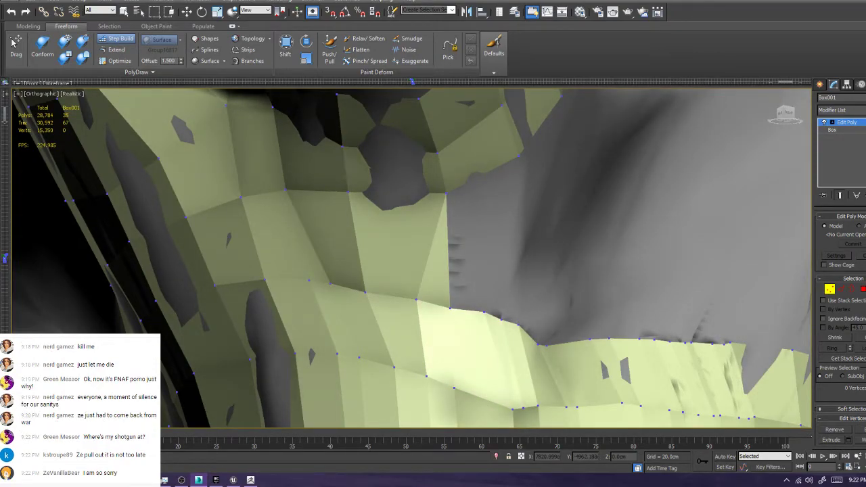
pyautogui.keyDown('ctrl'); pyautogui.keyDown('shift'); pyautogui.click(505, 196); pyautogui.keyUp('shift'); pyautogui.keyUp('ctrl')
pyautogui.keyDown('ctrl'); pyautogui.keyDown('shift'); pyautogui.click(484, 312); pyautogui.keyUp('shift'); pyautogui.keyUp('ctrl')
pyautogui.keyDown('ctrl'); pyautogui.keyDown('shift'); pyautogui.click(450, 309); pyautogui.keyUp('shift'); pyautogui.keyUp('ctrl')
pyautogui.keyDown('ctrl'); pyautogui.keyDown('shift'); pyautogui.click(447, 194); pyautogui.keyUp('shift'); pyautogui.keyUp('ctrl')
pyautogui.keyDown('ctrl'); pyautogui.keyDown('shift'); pyautogui.click(504, 196); pyautogui.keyUp('shift'); pyautogui.keyUp('ctrl')
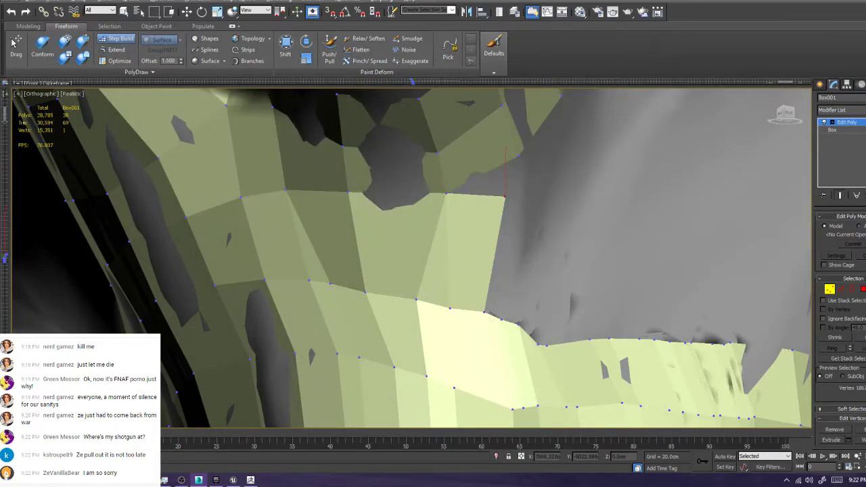
pyautogui.keyDown('shift'); pyautogui.click(492, 180); pyautogui.keyUp('shift')
pyautogui.keyDown('ctrl'); pyautogui.keyDown('alt'); pyautogui.keyDown('shift'); pyautogui.moveTo(505, 196); pyautogui.dragTo(501, 200); pyautogui.keyUp('shift'); pyautogui.keyUp('alt'); pyautogui.keyUp('ctrl')
pyautogui.keyDown('alt'); pyautogui.moveTo(501, 199); pyautogui.dragTo(444, 183, button='middle'); pyautogui.keyUp('alt')
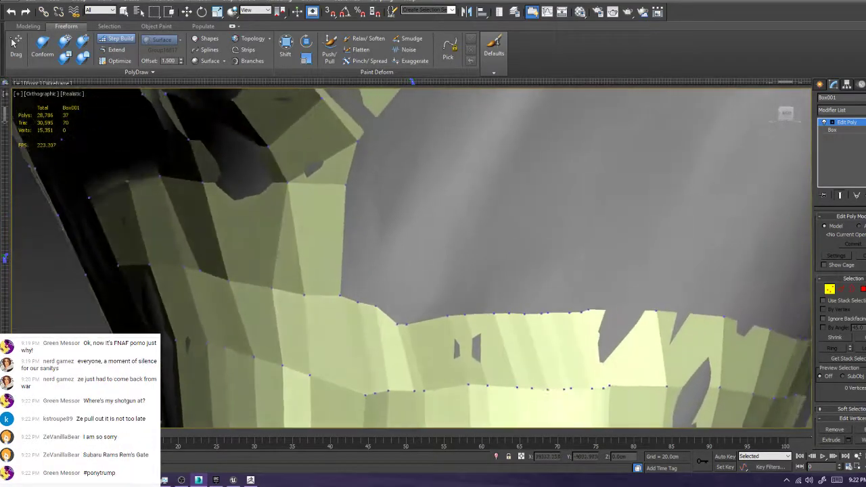
# Extend the strip around the branch base towards the fork with three more polygons
pyautogui.scroll(-4, 412, 258)
pyautogui.keyDown('alt'); pyautogui.moveTo(412, 258); pyautogui.dragTo(403, 267, button='middle'); pyautogui.keyUp('alt')
pyautogui.scroll(3, 414, 165)
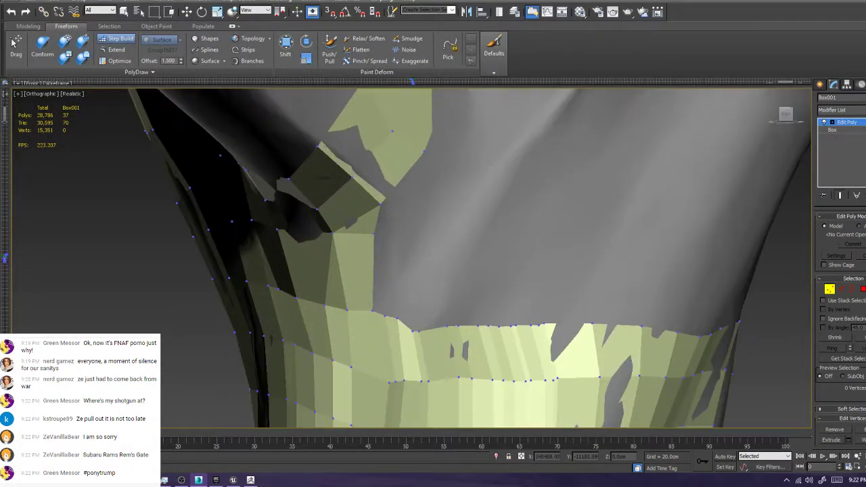
pyautogui.click(444, 170)
pyautogui.keyDown('ctrl'); pyautogui.click(381, 204); pyautogui.keyUp('ctrl')
pyautogui.keyDown('shift'); pyautogui.click(407, 189); pyautogui.keyUp('shift')
pyautogui.keyDown('alt'); pyautogui.moveTo(408, 190); pyautogui.dragTo(395, 228, button='middle'); pyautogui.keyUp('alt')
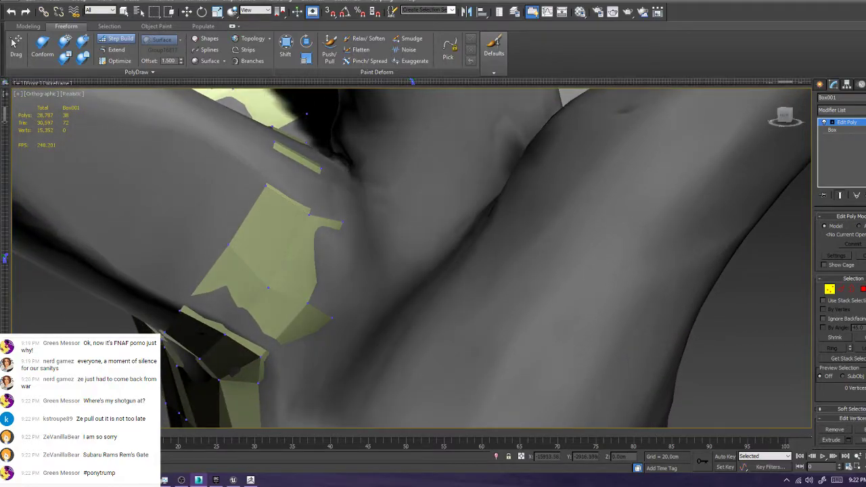
pyautogui.keyDown('alt'); pyautogui.moveTo(433, 244); pyautogui.dragTo(447, 271, button='middle'); pyautogui.keyUp('alt')
pyautogui.keyDown('shift'); pyautogui.click(364, 268); pyautogui.keyUp('shift')
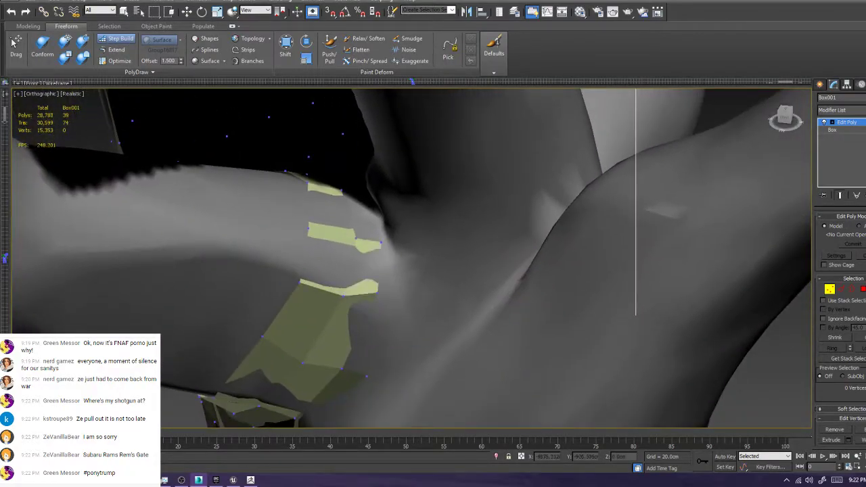
pyautogui.keyDown('alt'); pyautogui.moveTo(379, 270); pyautogui.dragTo(452, 330, button='middle'); pyautogui.keyUp('alt')
pyautogui.keyDown('shift'); pyautogui.click(377, 264); pyautogui.keyUp('shift')
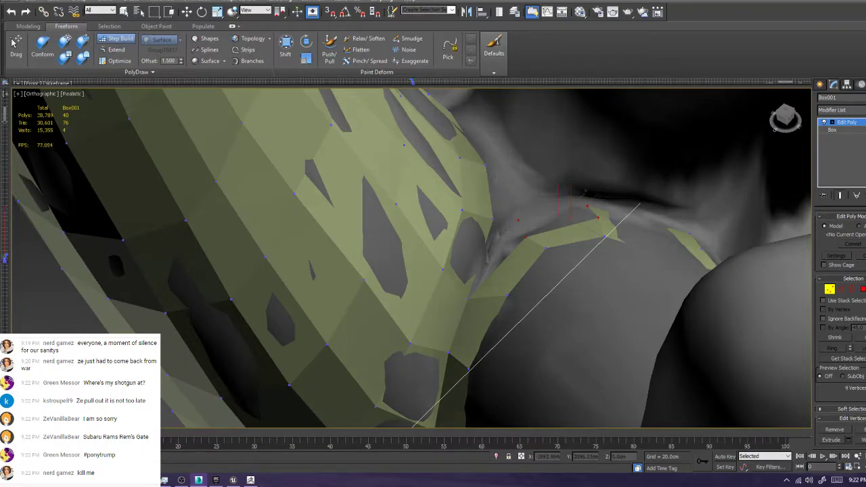
# Bridge the strip around the branch base to the long branch's mesh at the fork with three polygons
pyautogui.keyDown('shift'); pyautogui.click(559, 218); pyautogui.keyUp('shift')
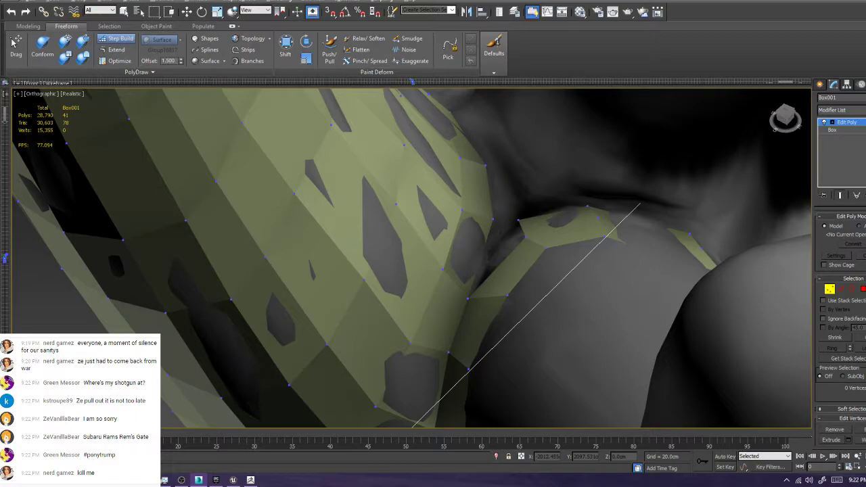
pyautogui.keyDown('shift'); pyautogui.click(513, 224); pyautogui.keyUp('shift')
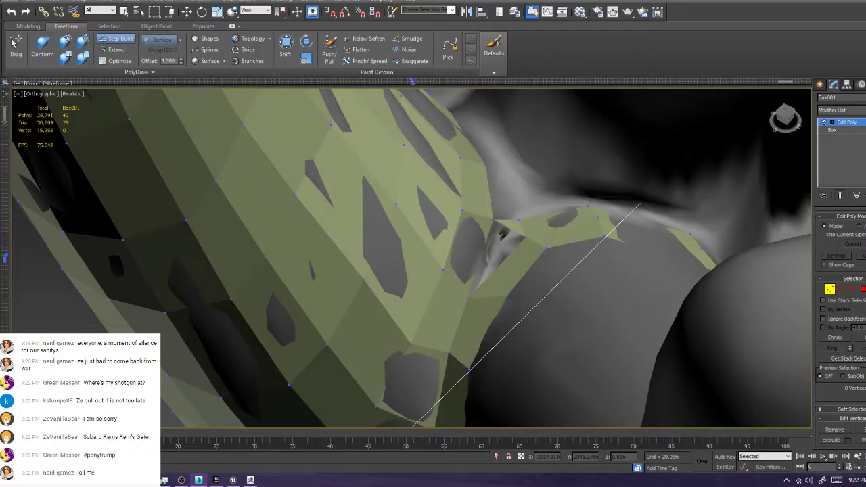
pyautogui.click(494, 219)
pyautogui.keyDown('ctrl'); pyautogui.click(468, 298); pyautogui.keyUp('ctrl')
pyautogui.keyDown('shift'); pyautogui.click(496, 251); pyautogui.keyUp('shift')
pyautogui.scroll(-4, 496, 250)
pyautogui.keyDown('alt'); pyautogui.moveTo(496, 251); pyautogui.dragTo(338, 159, button='middle'); pyautogui.keyUp('alt')
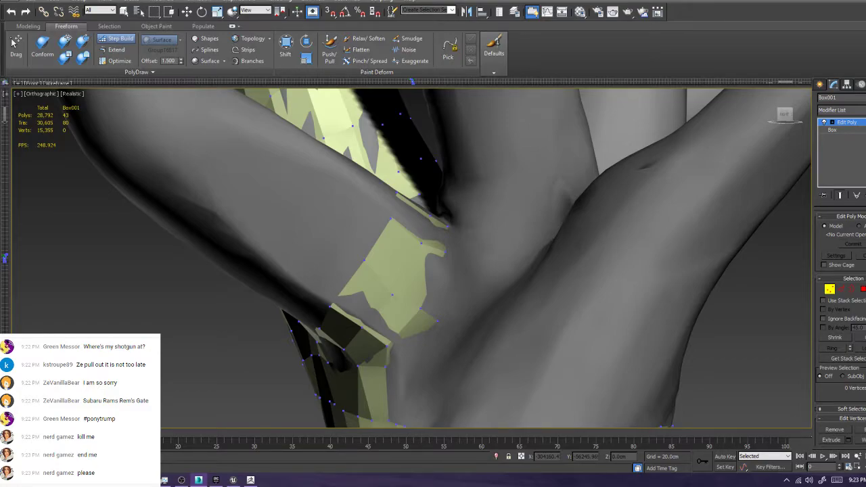
# Add three polygons along the outer edge of the branch-base strip, continuing into the fork
pyautogui.scroll(3, 481, 241)
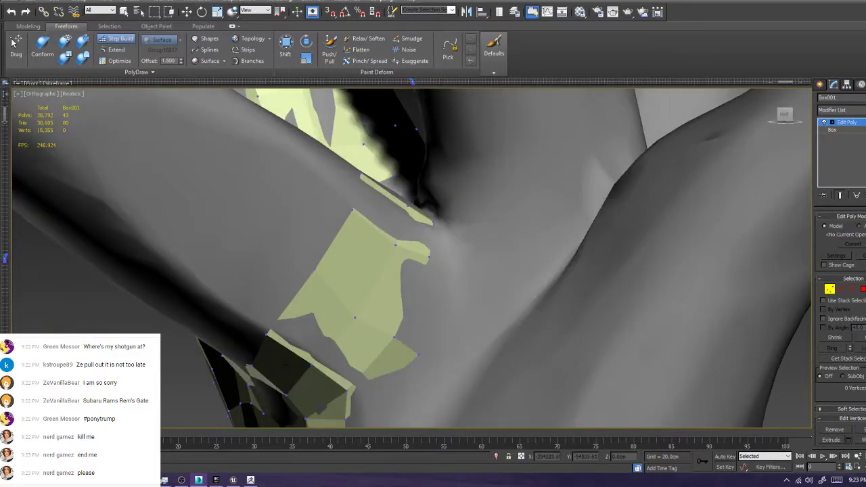
pyautogui.click(450, 258)
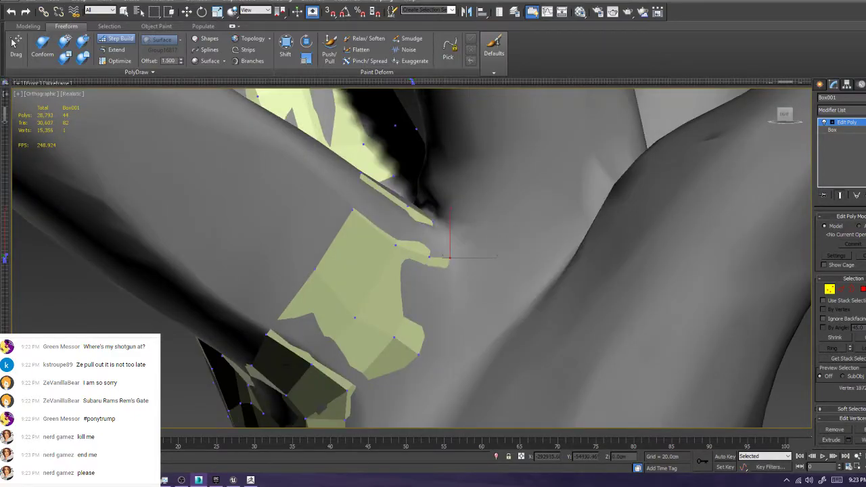
pyautogui.click(452, 229)
pyautogui.keyDown('shift'); pyautogui.click(442, 243); pyautogui.keyUp('shift')
pyautogui.keyDown('alt'); pyautogui.moveTo(443, 244); pyautogui.dragTo(516, 255, button='middle'); pyautogui.keyUp('alt')
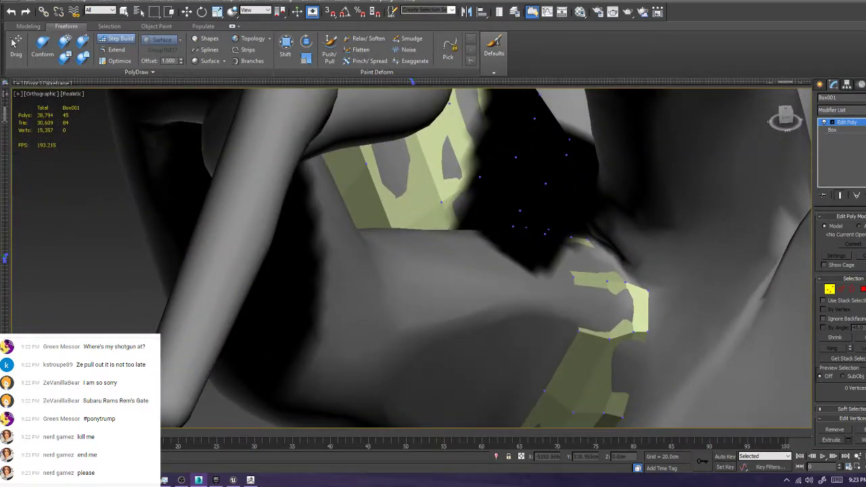
pyautogui.click(604, 232)
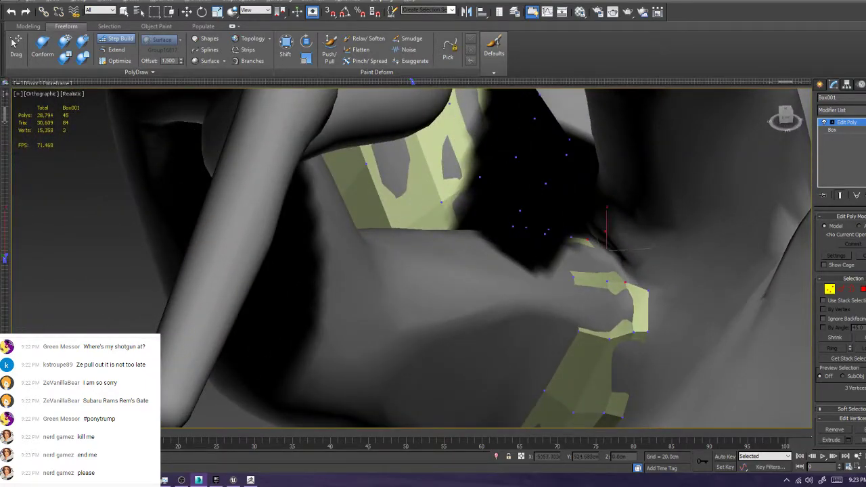
pyautogui.keyDown('shift'); pyautogui.click(615, 255); pyautogui.keyUp('shift')
# Adjust the new row's vertex in the fork and build a polygon extending the row towards the long branch
pyautogui.keyDown('alt'); pyautogui.moveTo(636, 270); pyautogui.dragTo(560, 329, button='middle'); pyautogui.keyUp('alt')
pyautogui.scroll(3, 390, 175)
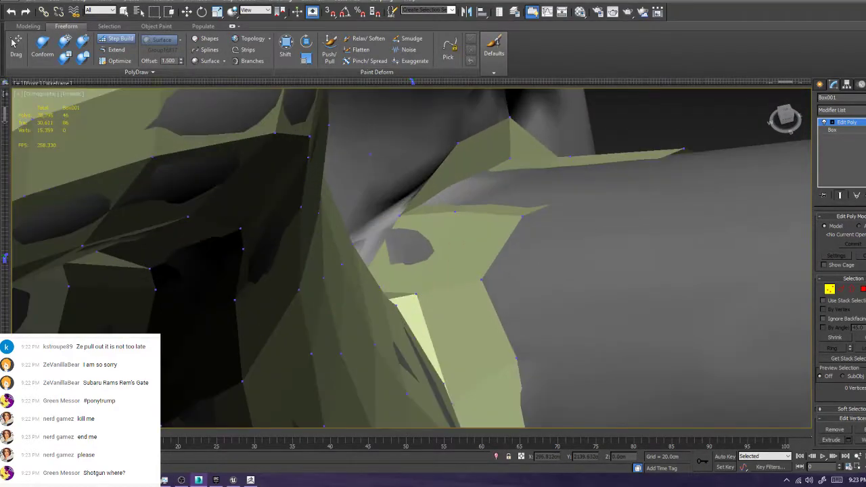
pyautogui.moveTo(486, 131); pyautogui.dragTo(461, 139)
pyautogui.click(474, 178)
pyautogui.keyDown('alt'); pyautogui.moveTo(474, 177); pyautogui.dragTo(279, 124, button='middle'); pyautogui.keyUp('alt')
pyautogui.click(420, 161)
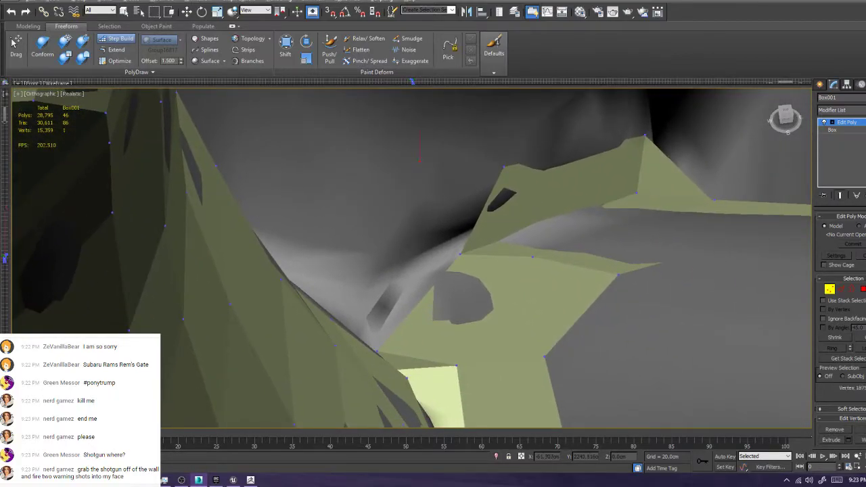
pyautogui.keyDown('ctrl'); pyautogui.click(377, 352); pyautogui.keyUp('ctrl')
pyautogui.keyDown('shift'); pyautogui.click(504, 167); pyautogui.keyUp('shift')
pyautogui.keyDown('shift'); pyautogui.click(441, 234); pyautogui.keyUp('shift')
# Reposition the row's outer vertices and add another polygon joining it to the long branch's edge
pyautogui.scroll(-4, 441, 234)
pyautogui.keyDown('alt'); pyautogui.moveTo(442, 234); pyautogui.dragTo(260, 192, button='middle'); pyautogui.keyUp('alt')
pyautogui.scroll(4, 261, 193)
pyautogui.click(321, 183)
pyautogui.moveTo(322, 182); pyautogui.dragTo(250, 227)
pyautogui.moveTo(376, 213); pyautogui.dragTo(330, 222)
pyautogui.keyDown('shift'); pyautogui.click(196, 222); pyautogui.keyUp('shift')
pyautogui.keyDown('shift'); pyautogui.click(250, 227); pyautogui.keyUp('shift')
pyautogui.keyDown('shift'); pyautogui.click(247, 294); pyautogui.keyUp('shift')
pyautogui.keyDown('shift'); pyautogui.click(219, 296); pyautogui.keyUp('shift')
pyautogui.keyDown('ctrl'); pyautogui.click(231, 262); pyautogui.keyUp('ctrl')
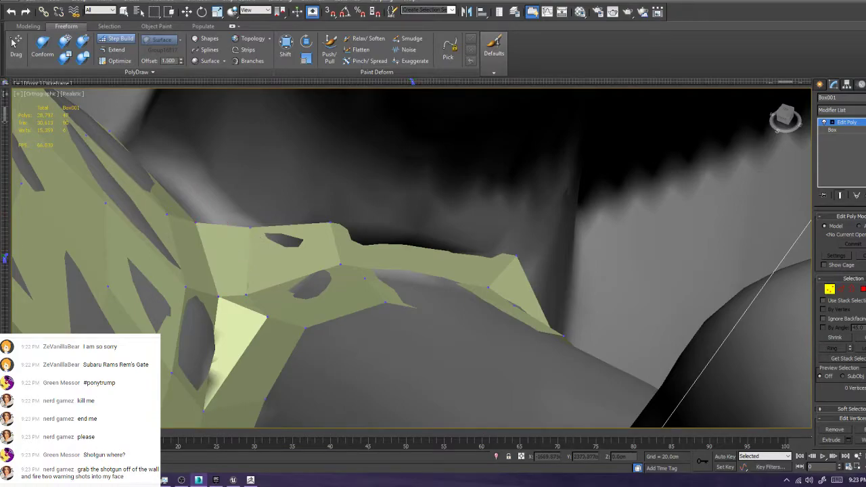
pyautogui.scroll(-5, 237, 270)
pyautogui.keyDown('alt'); pyautogui.moveTo(237, 270); pyautogui.dragTo(325, 291, button='middle'); pyautogui.keyUp('alt')
pyautogui.hotkey('shift', 'z')
pyautogui.hotkey('shift', 'z')
pyautogui.hotkey('shift', 'z')
pyautogui.hotkey('shift', 'z')
pyautogui.hotkey('shift', 'z')
pyautogui.hotkey('shift', 'z')
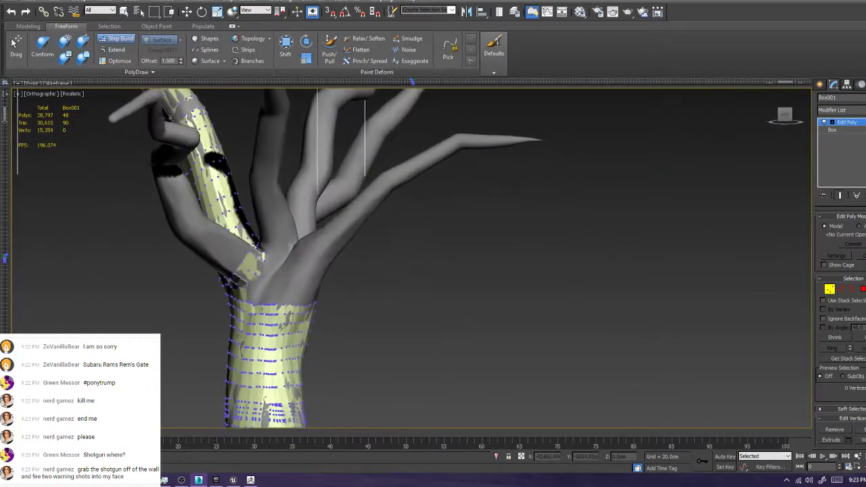
pyautogui.hotkey('ctrl', 'z')
pyautogui.hotkey('ctrl', 'z')
pyautogui.hotkey('ctrl', 'z')
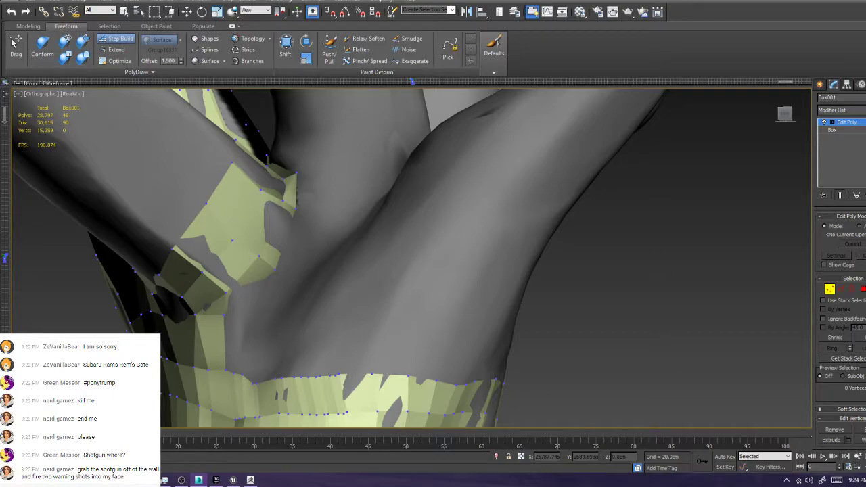
# Fan four triangles from the last column's upper corner down to the trunk's edge, raising the dipping edge vertices into line
pyautogui.scroll(5, 237, 405)
pyautogui.click(233, 341)
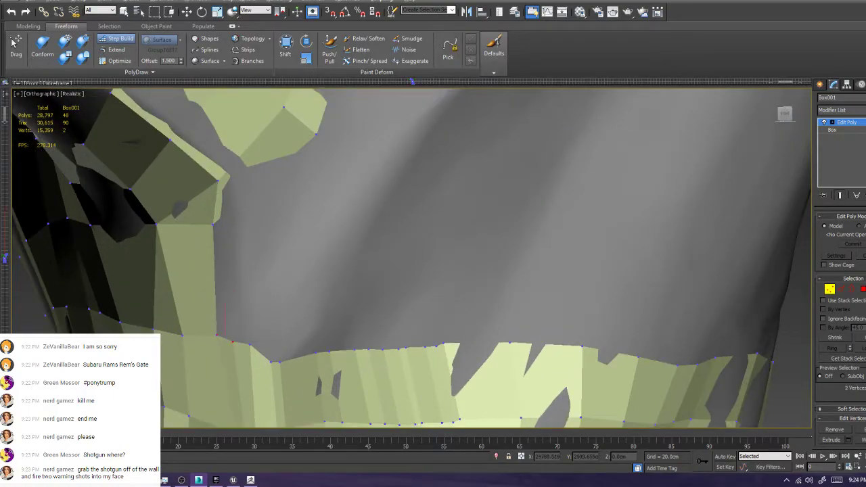
pyautogui.click(221, 304)
pyautogui.click(233, 341)
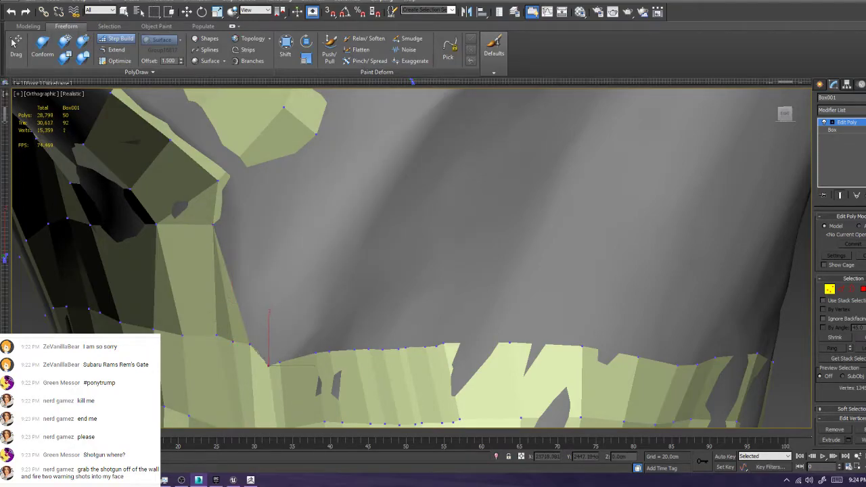
pyautogui.click(269, 345)
pyautogui.moveTo(279, 362); pyautogui.dragTo(287, 345)
pyautogui.click(213, 224)
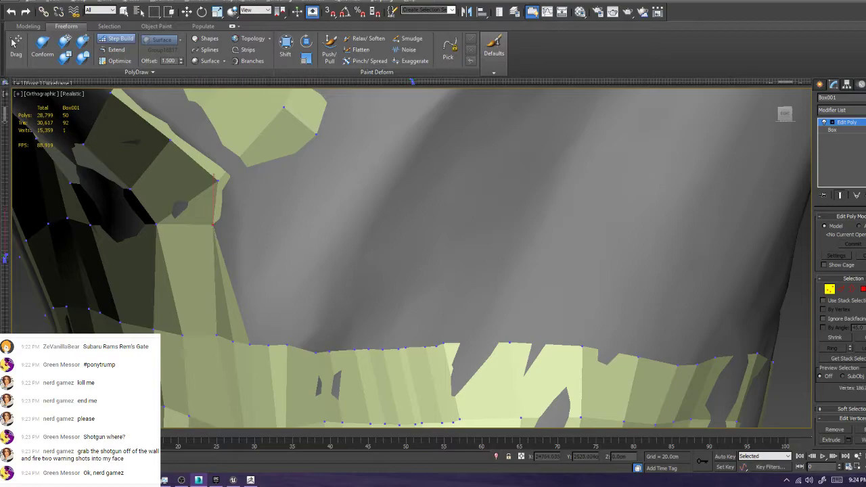
pyautogui.click(244, 308)
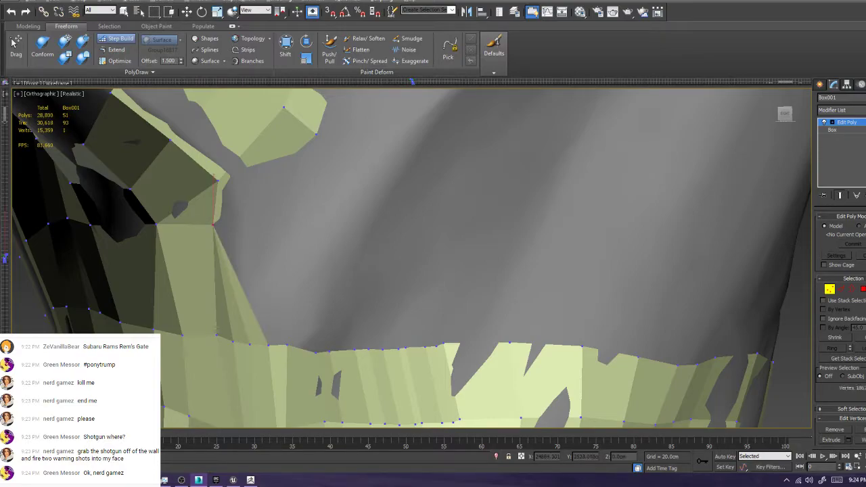
pyautogui.click(256, 257)
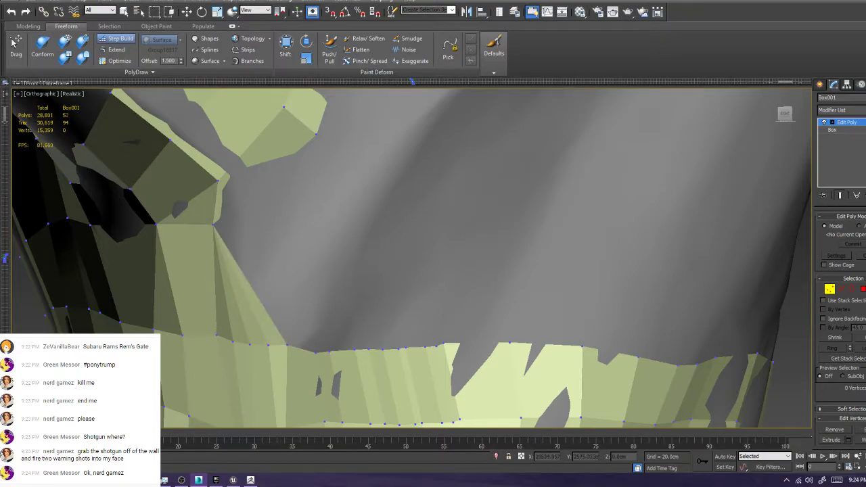
# Build a large polygon joining the branch-base patch's lower corner to the trunk's upper edge, and nudge its corner vertices
pyautogui.click(316, 134)
pyautogui.click(214, 224)
pyautogui.click(287, 345)
pyautogui.click(316, 353)
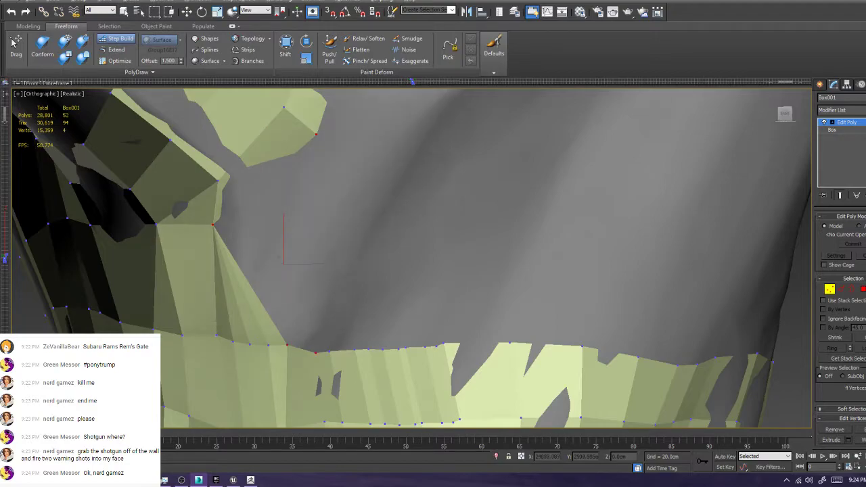
pyautogui.keyDown('shift'); pyautogui.click(283, 264); pyautogui.keyUp('shift')
pyautogui.moveTo(316, 353); pyautogui.dragTo(317, 348)
pyautogui.click(213, 224)
pyautogui.moveTo(213, 224); pyautogui.dragTo(227, 218)
pyautogui.click(301, 186)
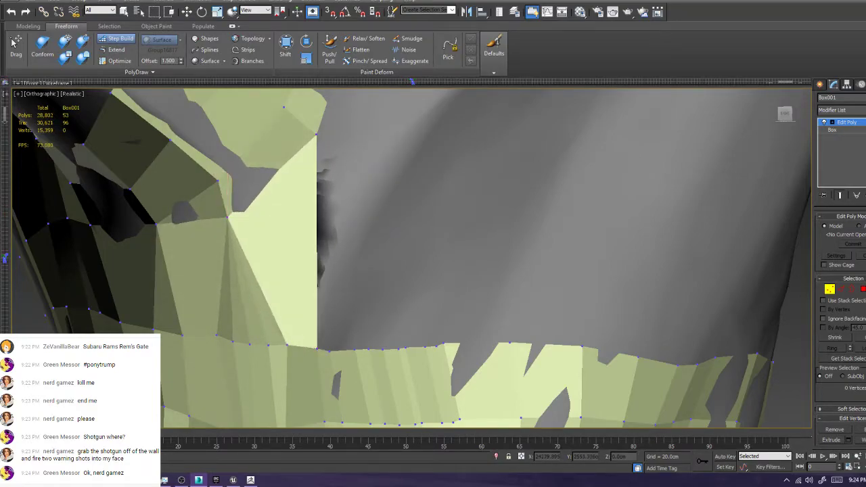
# Add two narrow triangles from the branch-base patch's lower corner to the next vertices along the trunk's edge
pyautogui.moveTo(301, 186); pyautogui.dragTo(298, 198, button='middle')
pyautogui.scroll(-2, 298, 198)
pyautogui.scroll(1, 302, 199)
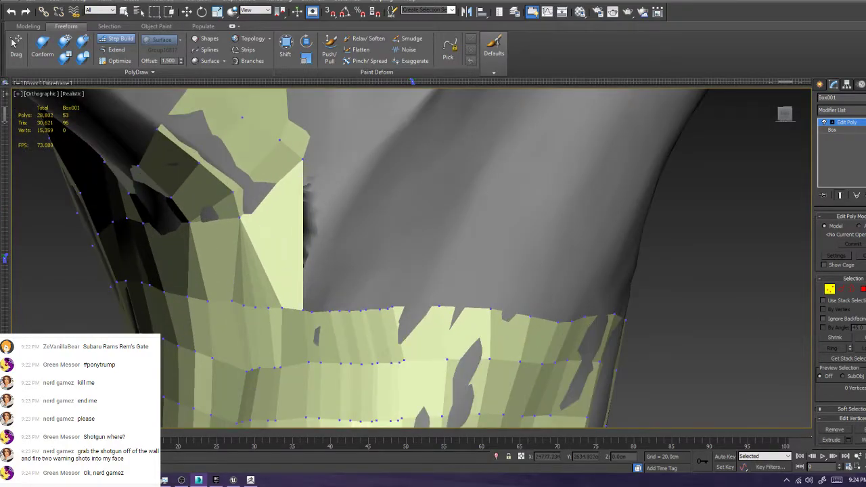
pyautogui.moveTo(303, 160); pyautogui.dragTo(301, 171, button='middle')
pyautogui.click(302, 170)
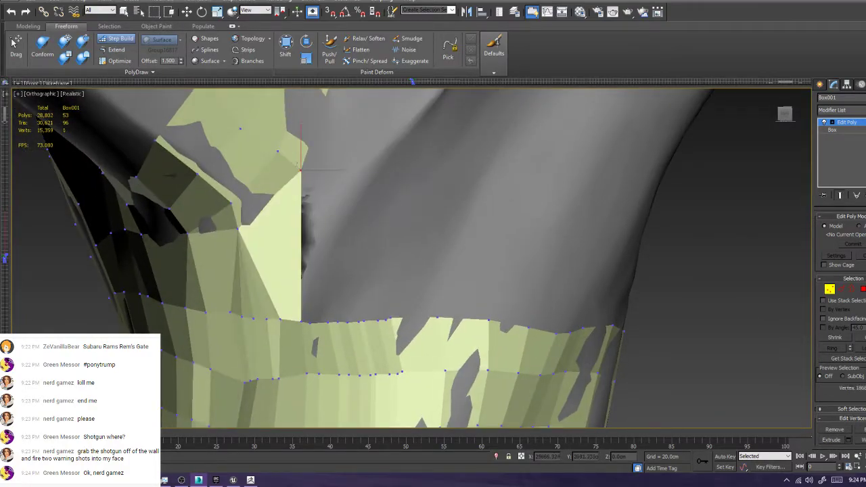
pyautogui.keyDown('shift'); pyautogui.click(304, 310); pyautogui.keyUp('shift')
pyautogui.keyDown('ctrl'); pyautogui.keyDown('shift'); pyautogui.click(302, 171); pyautogui.keyUp('shift'); pyautogui.keyUp('ctrl')
pyautogui.keyDown('ctrl'); pyautogui.keyDown('shift'); pyautogui.click(328, 322); pyautogui.keyUp('shift'); pyautogui.keyUp('ctrl')
pyautogui.keyDown('ctrl'); pyautogui.keyDown('shift'); pyautogui.click(310, 323); pyautogui.keyUp('shift'); pyautogui.keyUp('ctrl')
pyautogui.keyDown('ctrl'); pyautogui.keyDown('shift'); pyautogui.click(302, 170); pyautogui.keyUp('shift'); pyautogui.keyUp('ctrl')
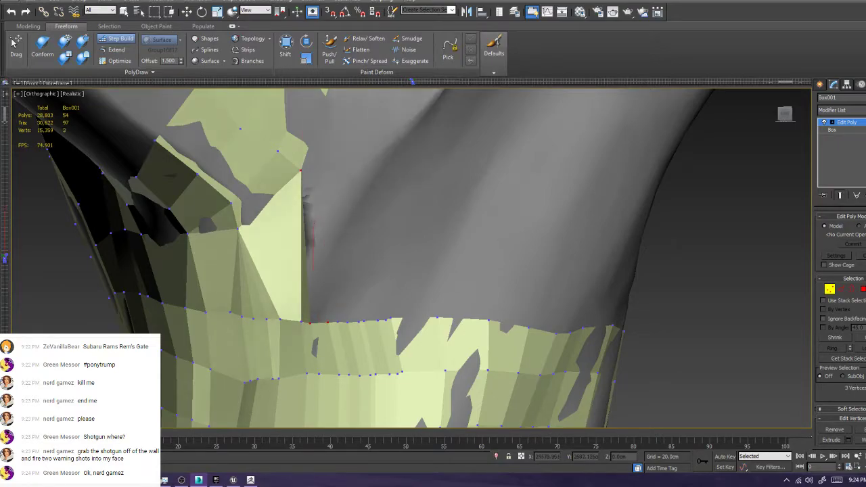
pyautogui.keyDown('shift'); pyautogui.click(314, 298); pyautogui.keyUp('shift')
# Close the opening between the branch-base patch and the large polygon beneath it with another polygon
pyautogui.scroll(-5, 322, 237)
pyautogui.keyDown('alt'); pyautogui.moveTo(322, 237); pyautogui.dragTo(320, 218, button='middle'); pyautogui.keyUp('alt')
pyautogui.scroll(5, 338, 225)
pyautogui.scroll(2, 339, 217)
pyautogui.scroll(2, 325, 234)
pyautogui.scroll(-2, 325, 234)
pyautogui.moveTo(324, 250); pyautogui.dragTo(329, 222, button='middle')
pyautogui.keyDown('shift'); pyautogui.click(322, 130); pyautogui.keyUp('shift')
pyautogui.keyDown('shift'); pyautogui.click(293, 220); pyautogui.keyUp('shift')
pyautogui.keyDown('shift'); pyautogui.click(319, 379); pyautogui.keyUp('shift')
# Examine the new polygons around the branch base and the uncovered neighbouring branch from several angles
pyautogui.scroll(-4, 331, 259)
pyautogui.keyDown('alt'); pyautogui.moveTo(331, 260); pyautogui.dragTo(379, 257, button='middle'); pyautogui.keyUp('alt')
pyautogui.keyDown('alt'); pyautogui.moveTo(265, 252); pyautogui.dragTo(325, 284, button='middle'); pyautogui.keyUp('alt')
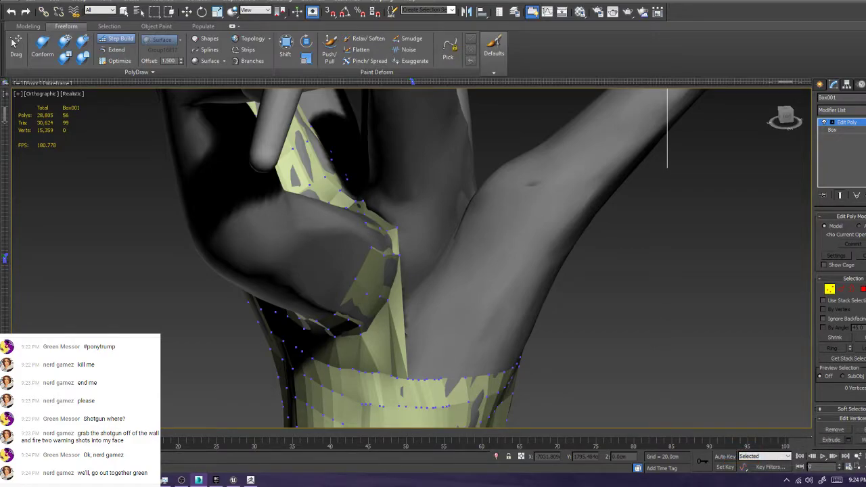
pyautogui.scroll(2, 412, 257)
pyautogui.keyDown('alt'); pyautogui.moveTo(407, 257); pyautogui.dragTo(210, 240, button='middle'); pyautogui.keyUp('alt')
pyautogui.scroll(-2, 396, 247)
pyautogui.scroll(-4, 396, 247)
pyautogui.keyDown('alt'); pyautogui.moveTo(271, 237); pyautogui.dragTo(426, 193, button='middle'); pyautogui.keyUp('alt')
pyautogui.scroll(3, 430, 183)
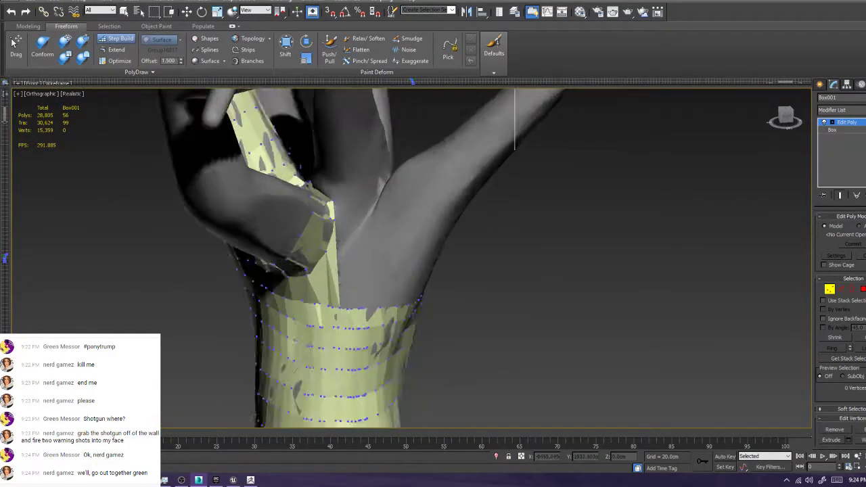
pyautogui.scroll(3, 437, 184)
pyautogui.scroll(-3, 376, 190)
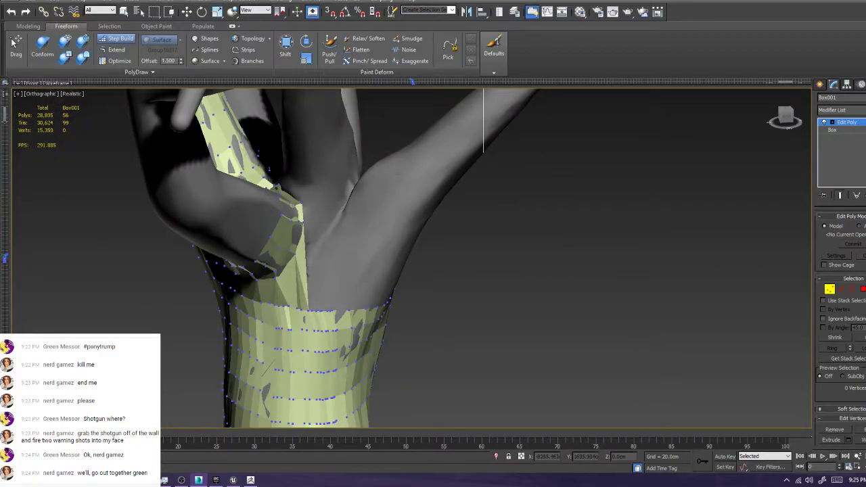
# Build a two-polygon strip across the base of the uncovered neighbouring branch, shifting its corner vertices into shape
pyautogui.click(363, 245)
pyautogui.keyDown('ctrl'); pyautogui.keyDown('alt'); pyautogui.keyDown('shift'); pyautogui.moveTo(362, 245); pyautogui.dragTo(370, 222); pyautogui.keyUp('shift'); pyautogui.keyUp('alt'); pyautogui.keyUp('ctrl')
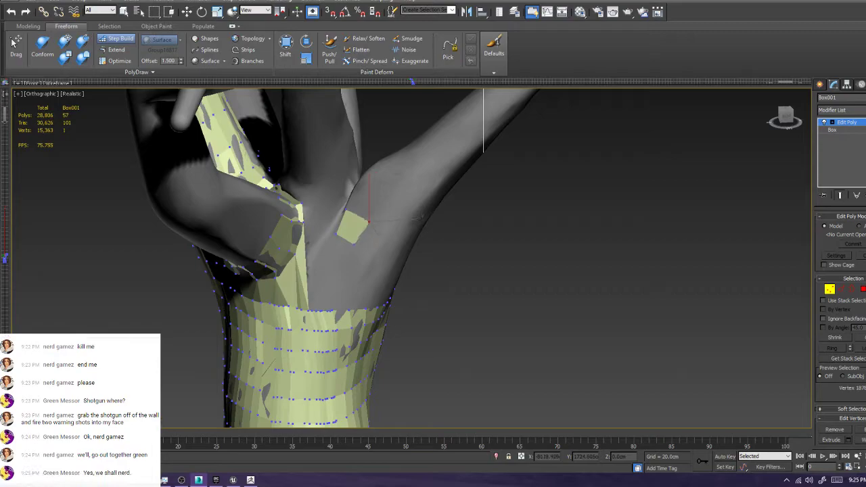
pyautogui.scroll(2, 376, 227)
pyautogui.moveTo(376, 226); pyautogui.dragTo(291, 174, button='middle')
pyautogui.keyDown('alt'); pyautogui.moveTo(291, 175); pyautogui.dragTo(282, 180, button='middle'); pyautogui.keyUp('alt')
pyautogui.scroll(2, 283, 181)
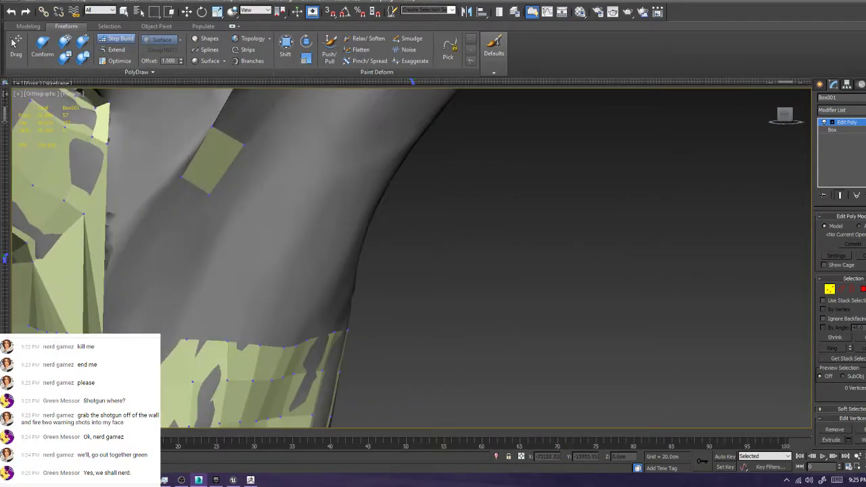
pyautogui.click(257, 234)
pyautogui.click(285, 210)
pyautogui.keyDown('ctrl'); pyautogui.keyDown('alt'); pyautogui.keyDown('shift'); pyautogui.moveTo(284, 210); pyautogui.dragTo(264, 188); pyautogui.keyUp('shift'); pyautogui.keyUp('alt'); pyautogui.keyUp('ctrl')
pyautogui.keyDown('ctrl'); pyautogui.keyDown('alt'); pyautogui.keyDown('shift'); pyautogui.moveTo(257, 234); pyautogui.dragTo(226, 220); pyautogui.keyUp('shift'); pyautogui.keyUp('alt'); pyautogui.keyUp('ctrl')
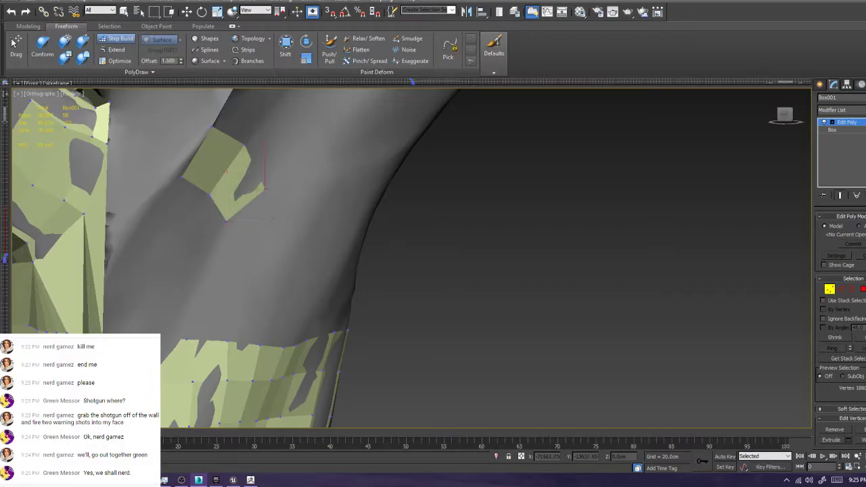
# Pull in the strip's outer corner vertex and add another polygon to its lower end around the branch base
pyautogui.keyDown('ctrl'); pyautogui.keyDown('alt'); pyautogui.keyDown('shift'); pyautogui.moveTo(265, 188); pyautogui.dragTo(251, 190); pyautogui.keyUp('shift'); pyautogui.keyUp('alt'); pyautogui.keyUp('ctrl')
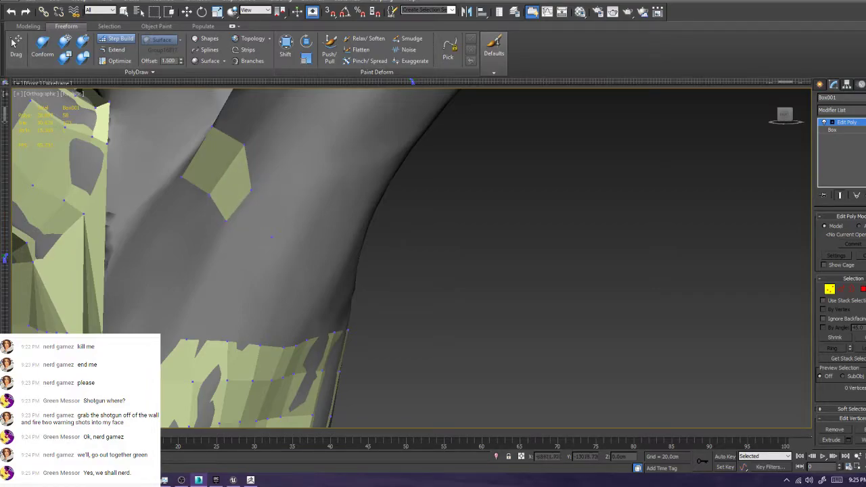
pyautogui.click(260, 268)
pyautogui.keyDown('shift'); pyautogui.click(251, 229); pyautogui.keyUp('shift')
pyautogui.keyDown('ctrl'); pyautogui.keyDown('alt'); pyautogui.keyDown('shift'); pyautogui.moveTo(260, 269); pyautogui.dragTo(247, 266); pyautogui.keyUp('shift'); pyautogui.keyUp('alt'); pyautogui.keyUp('ctrl')
pyautogui.keyDown('ctrl'); pyautogui.keyDown('alt'); pyautogui.keyDown('shift'); pyautogui.moveTo(271, 237); pyautogui.dragTo(269, 230); pyautogui.keyUp('shift'); pyautogui.keyUp('alt'); pyautogui.keyUp('ctrl')
pyautogui.keyDown('alt'); pyautogui.moveTo(268, 230); pyautogui.dragTo(358, 358, button='middle'); pyautogui.keyUp('alt')
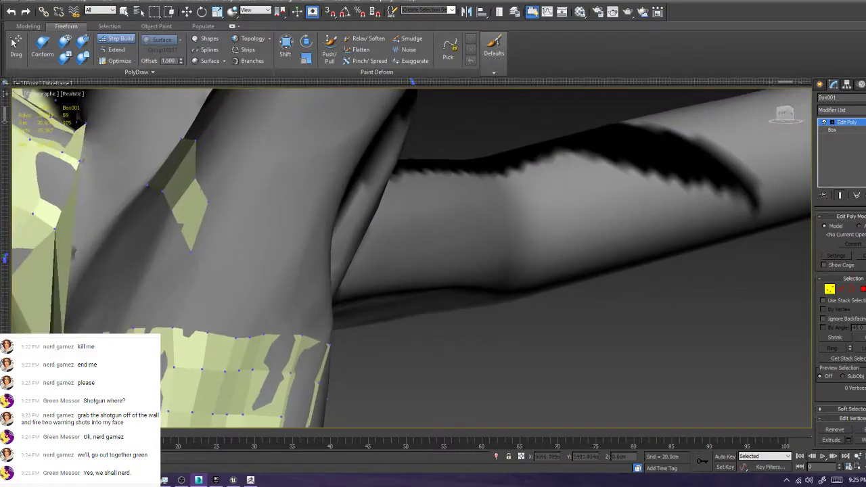
# Extend the branch-base strip sideways with one more polygon and pull its outer vertices inward
pyautogui.click(267, 256)
pyautogui.keyDown('shift'); pyautogui.click(232, 229); pyautogui.keyUp('shift')
pyautogui.keyDown('ctrl'); pyautogui.keyDown('alt'); pyautogui.keyDown('shift'); pyautogui.moveTo(264, 208); pyautogui.dragTo(241, 204); pyautogui.keyUp('shift'); pyautogui.keyUp('alt'); pyautogui.keyUp('ctrl')
pyautogui.keyDown('ctrl'); pyautogui.keyDown('alt'); pyautogui.keyDown('shift'); pyautogui.moveTo(267, 256); pyautogui.dragTo(237, 256); pyautogui.keyUp('shift'); pyautogui.keyUp('alt'); pyautogui.keyUp('ctrl')
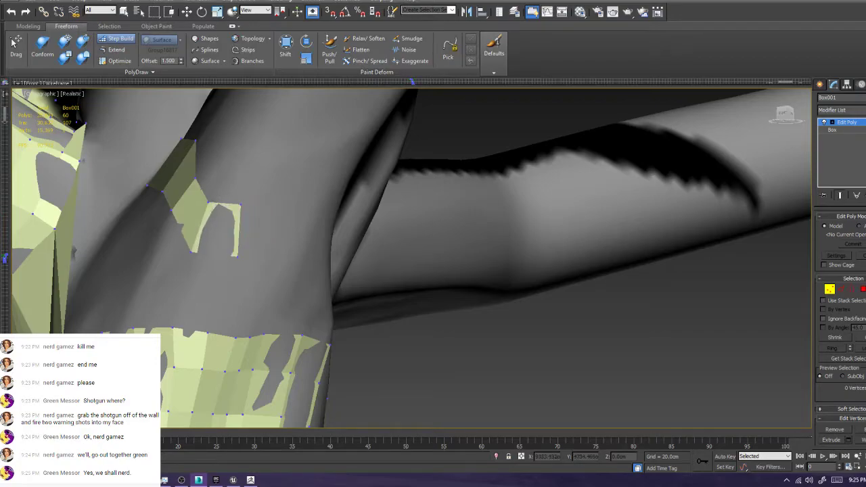
# Switch to Discord and change the direct-message contact's nickname on The Crusades server to "Degenerate scum"
pyautogui.hotkey('alt', 'Tab')
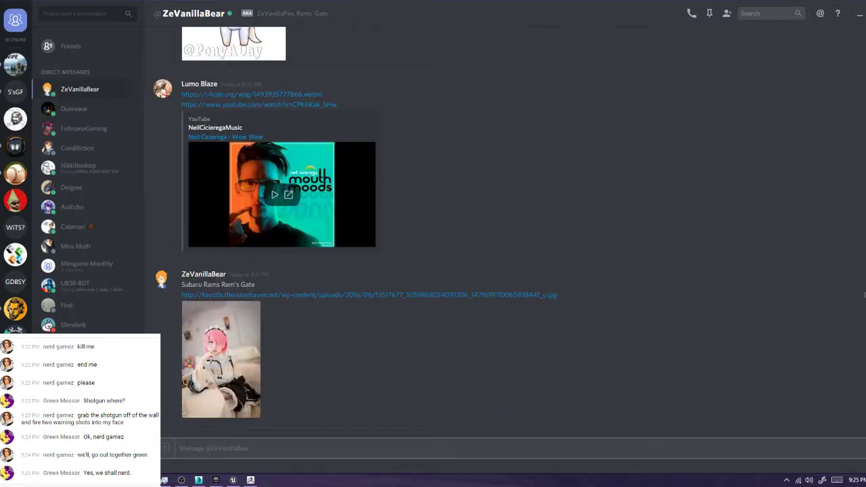
pyautogui.scroll(-2, 15, 253)
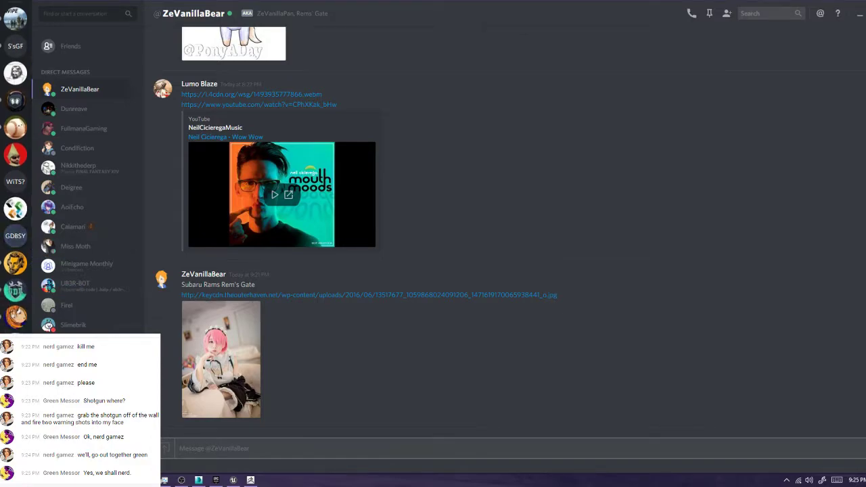
pyautogui.click(15, 289)
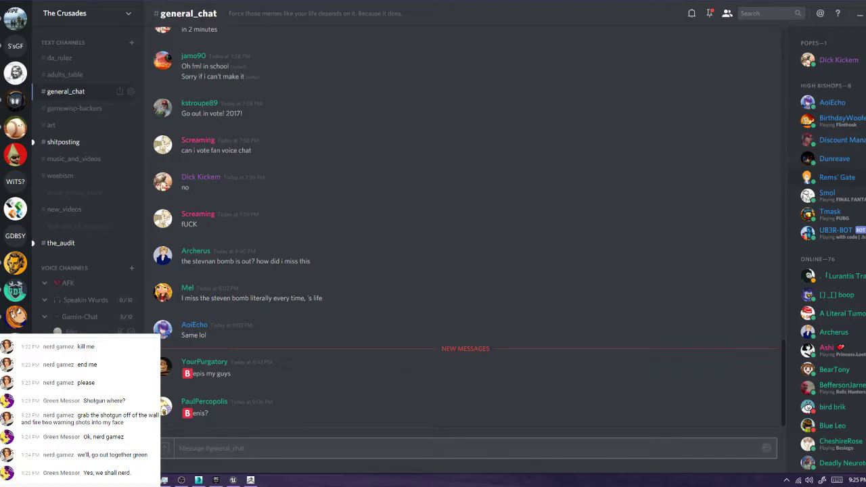
pyautogui.rightClick(823, 180)
pyautogui.click(785, 291)
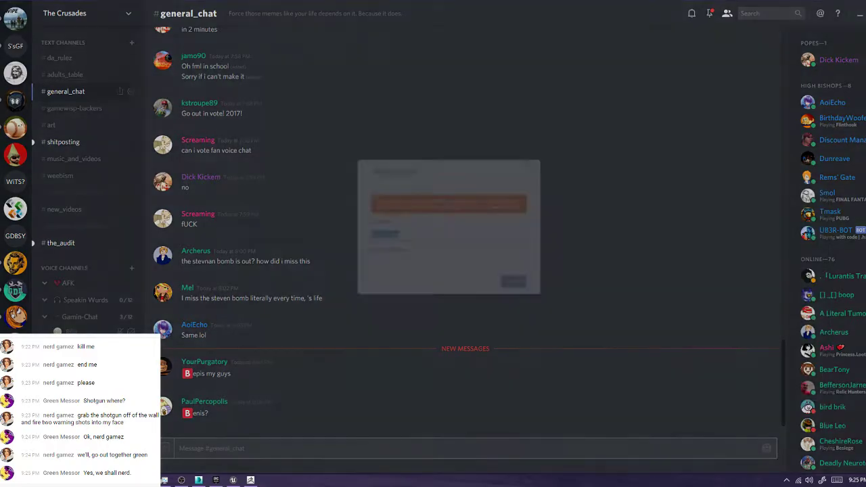
pyautogui.write('Dege')
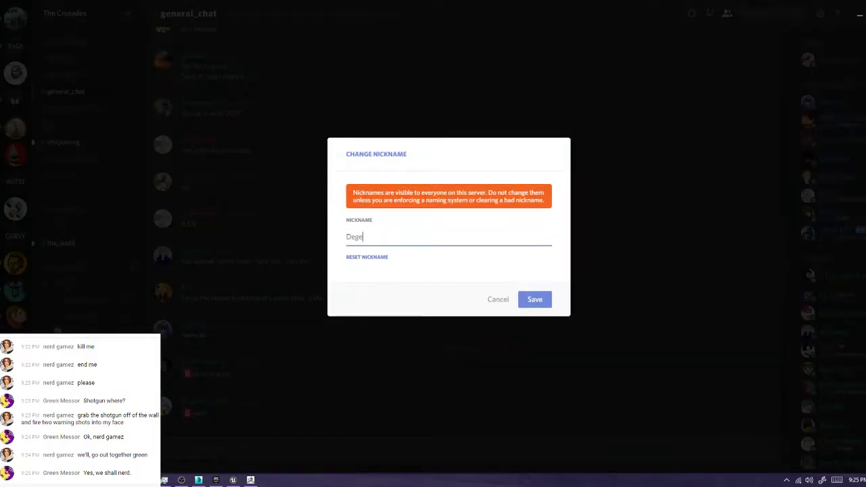
pyautogui.write('nerate scum')
pyautogui.press('Return')
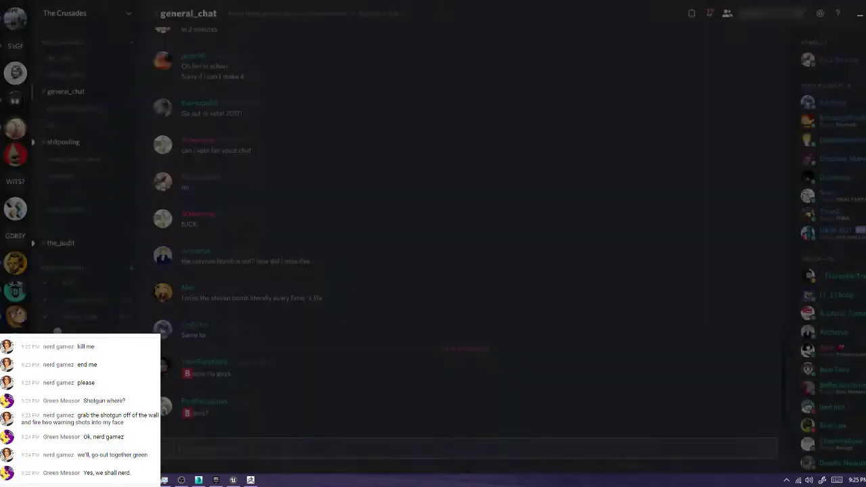
# Switch back to 3ds Max and nudge the corner vertices of the newest branch-base polygons into place
pyautogui.hotkey('alt', 'Tab')
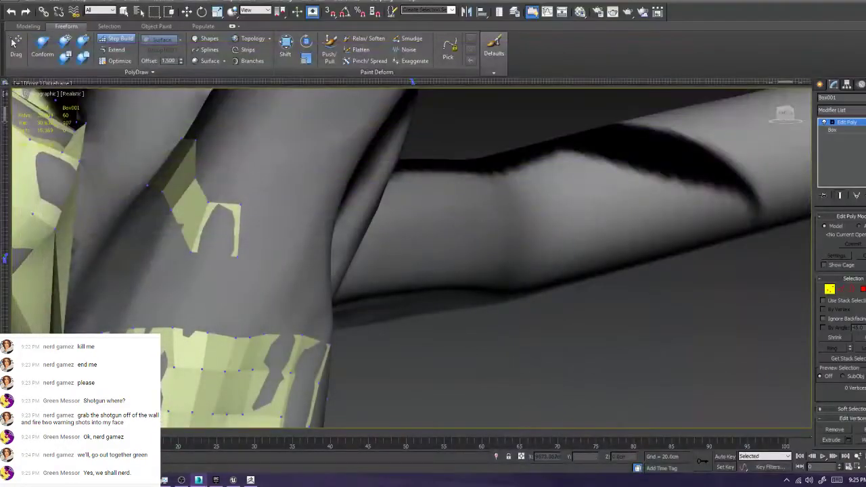
pyautogui.keyDown('ctrl'); pyautogui.keyDown('alt'); pyautogui.keyDown('shift'); pyautogui.moveTo(207, 199); pyautogui.dragTo(218, 189); pyautogui.keyUp('shift'); pyautogui.keyUp('alt'); pyautogui.keyUp('ctrl')
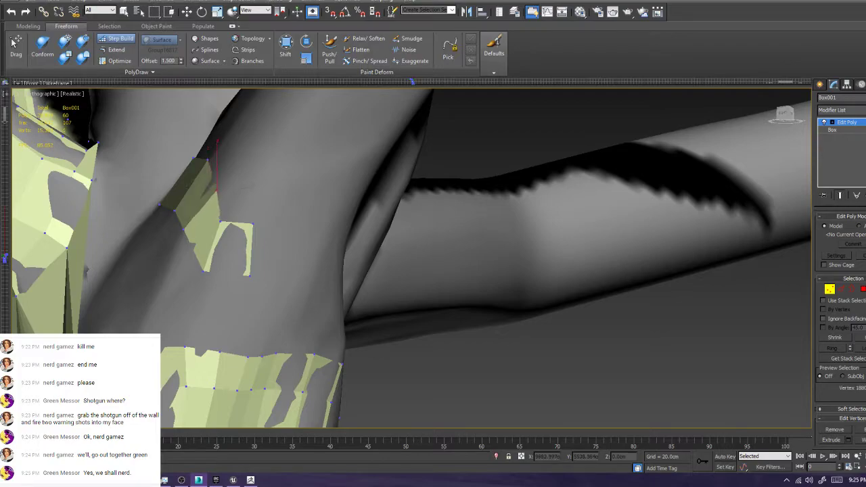
pyautogui.keyDown('ctrl'); pyautogui.keyDown('alt'); pyautogui.keyDown('shift'); pyautogui.moveTo(220, 221); pyautogui.dragTo(228, 218); pyautogui.keyUp('shift'); pyautogui.keyUp('alt'); pyautogui.keyUp('ctrl')
pyautogui.keyDown('ctrl'); pyautogui.keyDown('alt'); pyautogui.keyDown('shift'); pyautogui.moveTo(250, 275); pyautogui.dragTo(251, 277); pyautogui.keyUp('shift'); pyautogui.keyUp('alt'); pyautogui.keyUp('ctrl')
pyautogui.keyDown('alt'); pyautogui.moveTo(251, 276); pyautogui.dragTo(223, 287, button='middle'); pyautogui.keyUp('alt')
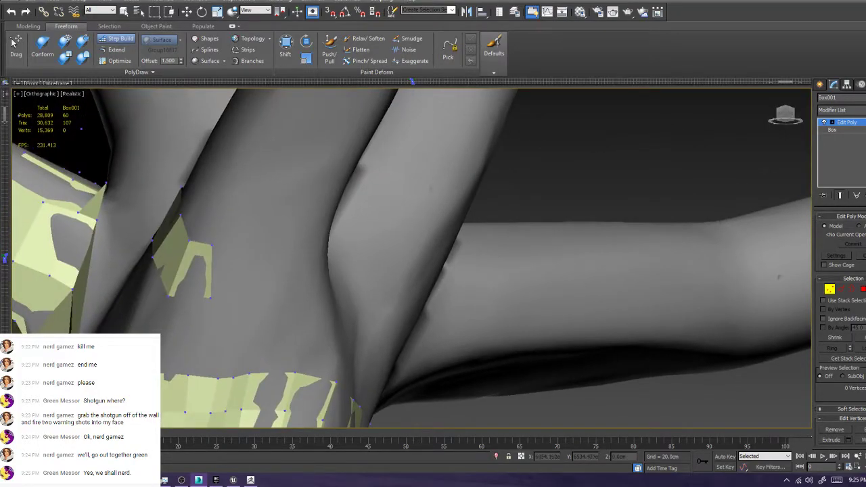
# Place two vertices beyond the strip's open end and fill another polygon between them and that end
pyautogui.click(255, 244)
pyautogui.click(255, 298)
pyautogui.keyDown('shift'); pyautogui.click(212, 245); pyautogui.keyUp('shift')
pyautogui.keyDown('shift'); pyautogui.moveTo(212, 245); pyautogui.dragTo(212, 295); pyautogui.keyUp('shift')
pyautogui.keyDown('alt'); pyautogui.moveTo(234, 277); pyautogui.dragTo(276, 353, button='middle'); pyautogui.keyUp('alt')
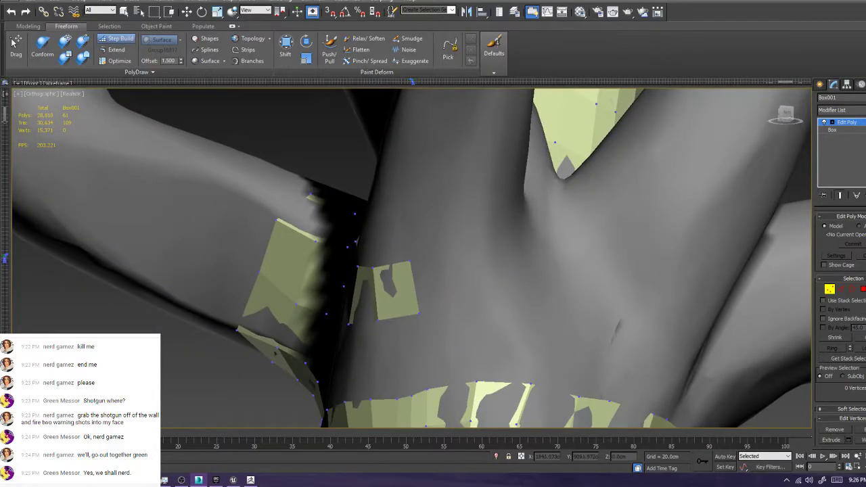
pyautogui.keyDown('shift'); pyautogui.moveTo(410, 261); pyautogui.dragTo(418, 313); pyautogui.keyUp('shift')
pyautogui.keyDown('alt'); pyautogui.moveTo(440, 284); pyautogui.dragTo(423, 298, button='middle'); pyautogui.keyUp('alt')
pyautogui.keyDown('ctrl'); pyautogui.keyDown('alt'); pyautogui.keyDown('shift'); pyautogui.moveTo(445, 279); pyautogui.dragTo(414, 283); pyautogui.keyUp('shift'); pyautogui.keyUp('alt'); pyautogui.keyUp('ctrl')
pyautogui.hotkey('ctrl', 'z')
pyautogui.hotkey('ctrl', 'z')
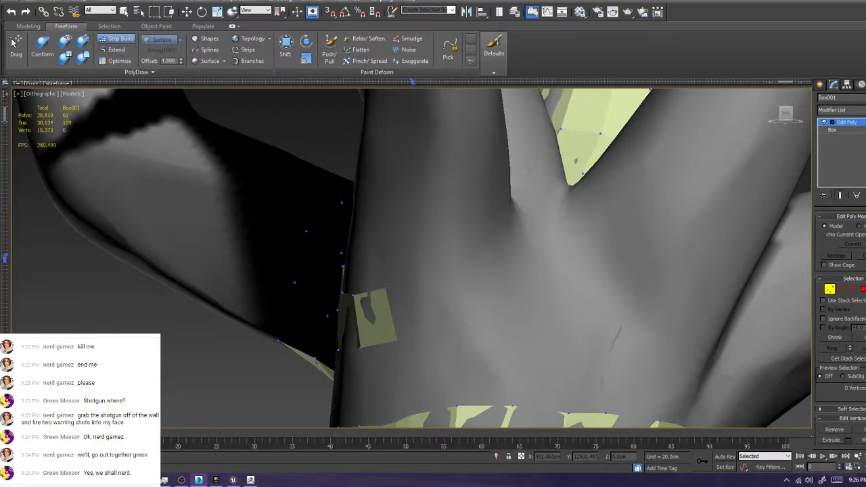
# Add the next polygon to the branch-base strip and inspect the low-poly mesh with the sculpted tree hidden
pyautogui.keyDown('alt'); pyautogui.moveTo(416, 287); pyautogui.dragTo(447, 311, button='middle'); pyautogui.keyUp('alt')
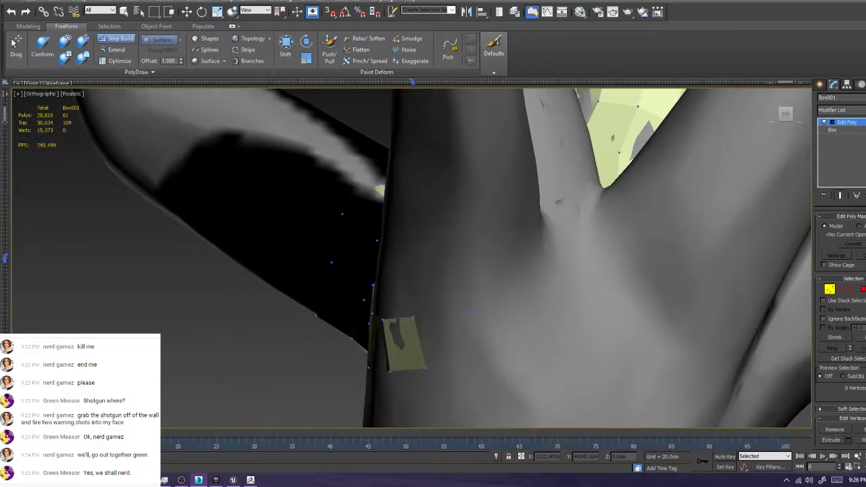
pyautogui.hotkey('alt', 'q')
pyautogui.scroll(-5, 445, 232)
pyautogui.keyDown('alt'); pyautogui.moveTo(433, 257); pyautogui.dragTo(443, 274, button='middle'); pyautogui.keyUp('alt')
pyautogui.moveTo(339, 406)
pyautogui.mouseDown(button='middle')
pyautogui.moveTo(467, 256)
pyautogui.moveTo(365, 277)
pyautogui.moveTo(471, 281)
pyautogui.mouseUp(button='middle')
pyautogui.scroll(7, 467, 256)
pyautogui.keyDown('shift'); pyautogui.click(340, 313); pyautogui.keyUp('shift')
pyautogui.keyDown('alt'); pyautogui.moveTo(340, 313); pyautogui.dragTo(430, 315, button='middle'); pyautogui.keyUp('alt')
pyautogui.scroll(-2, 430, 315)
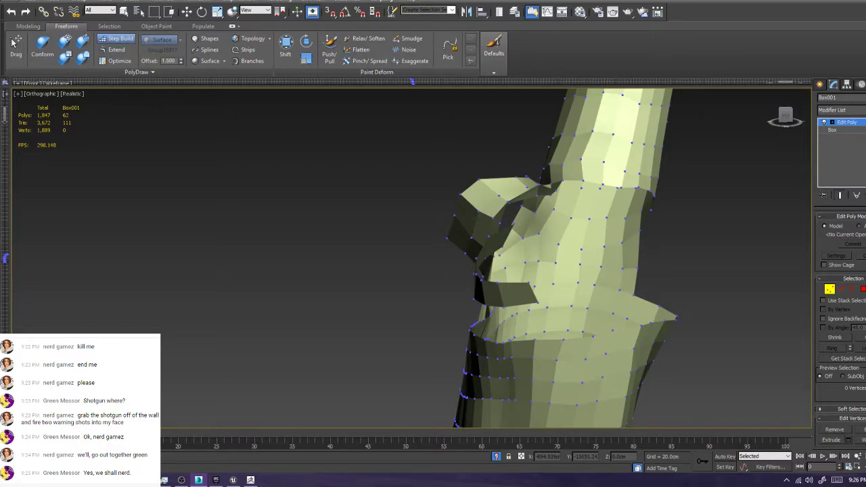
# Bring the sculpted tree back, pull the strip's end vertices inward and place new vertices beyond them
pyautogui.hotkey('alt', 'q')
pyautogui.keyDown('alt'); pyautogui.moveTo(474, 271); pyautogui.dragTo(551, 237, button='middle'); pyautogui.keyUp('alt')
pyautogui.moveTo(472, 283); pyautogui.dragTo(458, 284)
pyautogui.moveTo(492, 327); pyautogui.dragTo(472, 333)
pyautogui.click(508, 318)
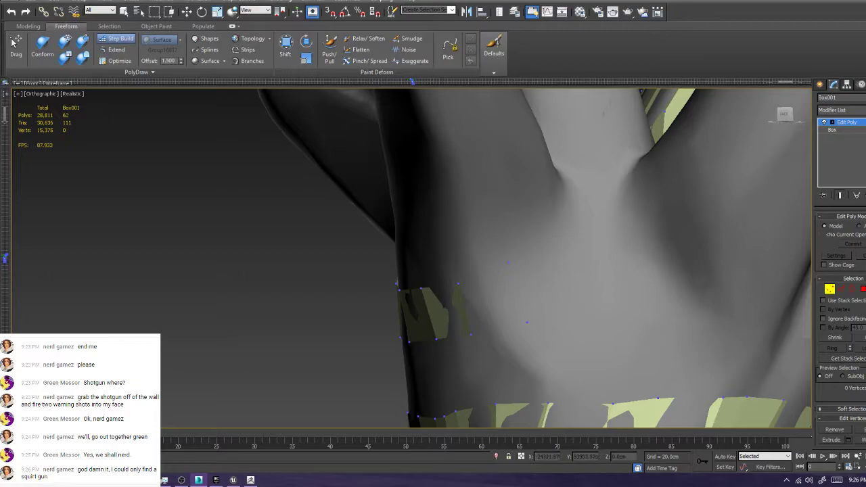
pyautogui.press('z')
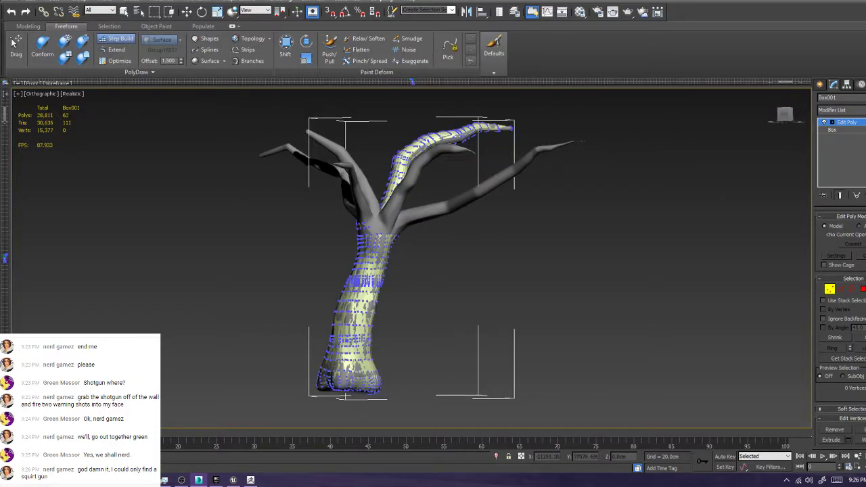
# Extend the branch-base strip with two more polygons using the newly placed vertices
pyautogui.scroll(10, 376, 220)
pyautogui.click(275, 261)
pyautogui.keyDown('ctrl'); pyautogui.click(287, 260); pyautogui.keyUp('ctrl')
pyautogui.hotkey('ctrl', 'd')
pyautogui.keyDown('alt'); pyautogui.moveTo(312, 264); pyautogui.dragTo(358, 254, button='middle'); pyautogui.keyUp('alt')
pyautogui.scroll(5, 350, 256)
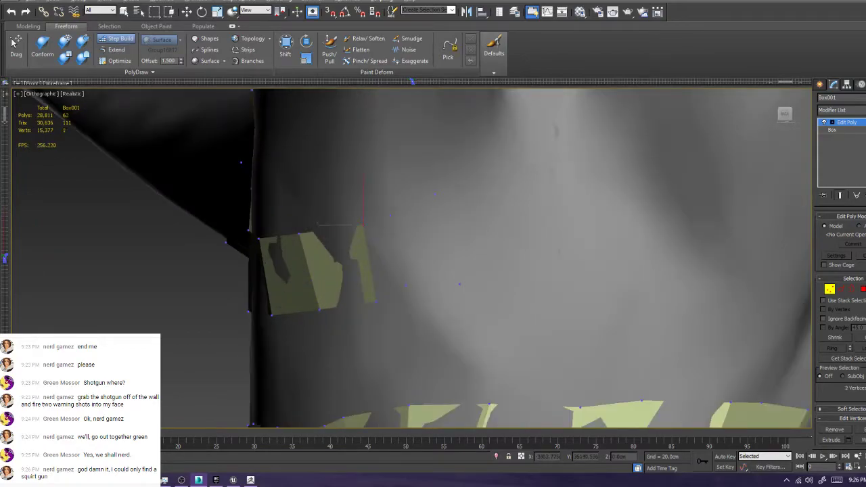
pyautogui.keyDown('shift'); pyautogui.click(386, 256); pyautogui.keyUp('shift')
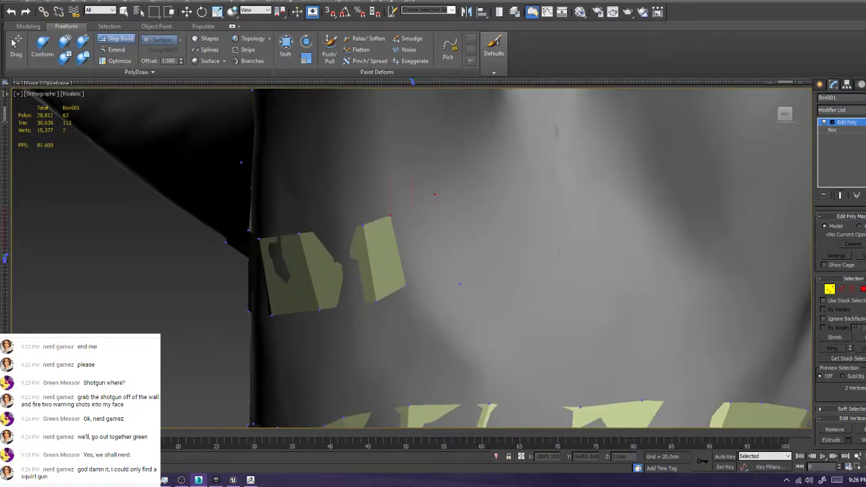
pyautogui.keyDown('shift'); pyautogui.click(457, 219); pyautogui.keyUp('shift')
pyautogui.hotkey('ctrl', 'z')
pyautogui.keyDown('shift'); pyautogui.click(423, 245); pyautogui.keyUp('shift')
# Shift the shared lower vertex and the end vertices of the two newest polygons to even out their shape
pyautogui.keyDown('ctrl'); pyautogui.keyDown('alt'); pyautogui.keyDown('shift'); pyautogui.moveTo(406, 286); pyautogui.dragTo(409, 298); pyautogui.keyUp('shift'); pyautogui.keyUp('alt'); pyautogui.keyUp('ctrl')
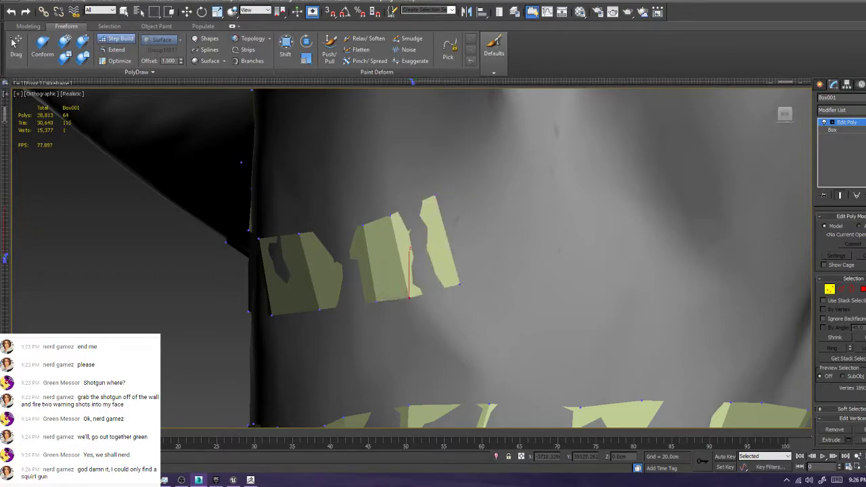
pyautogui.keyDown('ctrl'); pyautogui.keyDown('alt'); pyautogui.keyDown('shift'); pyautogui.moveTo(434, 196); pyautogui.dragTo(425, 203); pyautogui.keyUp('shift'); pyautogui.keyUp('alt'); pyautogui.keyUp('ctrl')
pyautogui.keyDown('ctrl'); pyautogui.keyDown('alt'); pyautogui.keyDown('shift'); pyautogui.moveTo(459, 284); pyautogui.dragTo(444, 285); pyautogui.keyUp('shift'); pyautogui.keyUp('alt'); pyautogui.keyUp('ctrl')
pyautogui.scroll(-5, 412, 258)
pyautogui.keyDown('alt'); pyautogui.moveTo(412, 257); pyautogui.dragTo(389, 271, button='middle'); pyautogui.keyUp('alt')
pyautogui.scroll(3, 389, 271)
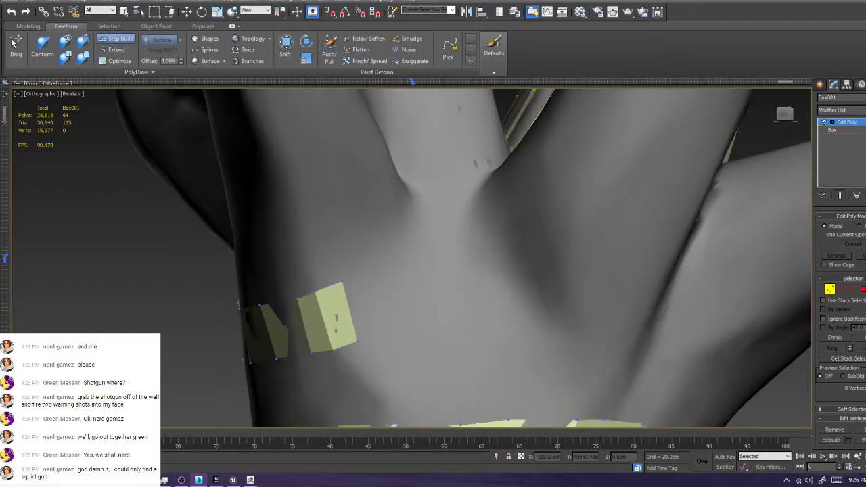
# Extend the strip diagonally up toward the fork with another polygon and adjust the lower vertices before it
pyautogui.moveTo(342, 282)
pyautogui.keyDown('shift'); pyautogui.mouseDown()
pyautogui.moveTo(357, 341)
pyautogui.moveTo(398, 259)
pyautogui.moveTo(373, 229)
pyautogui.mouseUp(); pyautogui.keyUp('shift')
pyautogui.moveTo(357, 341); pyautogui.dragTo(366, 326)
pyautogui.moveTo(333, 350); pyautogui.dragTo(343, 345)
pyautogui.click(379, 351)
pyautogui.keyDown('alt'); pyautogui.moveTo(379, 324); pyautogui.dragTo(372, 355, button='middle'); pyautogui.keyUp('alt')
pyautogui.scroll(3, 387, 230)
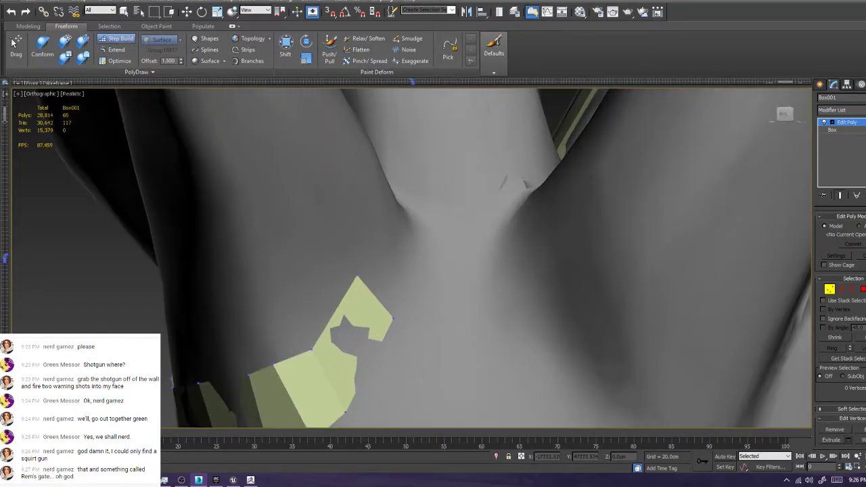
# Continue the strip over the fork side of the branch base with more polygons and square up the last one
pyautogui.keyDown('shift'); pyautogui.click(387, 269); pyautogui.keyUp('shift')
pyautogui.keyDown('alt'); pyautogui.moveTo(387, 270); pyautogui.dragTo(400, 304, button='middle'); pyautogui.keyUp('alt')
pyautogui.keyDown('alt'); pyautogui.moveTo(447, 383); pyautogui.dragTo(477, 393, button='middle'); pyautogui.keyUp('alt')
pyautogui.keyDown('shift'); pyautogui.click(467, 293); pyautogui.keyUp('shift')
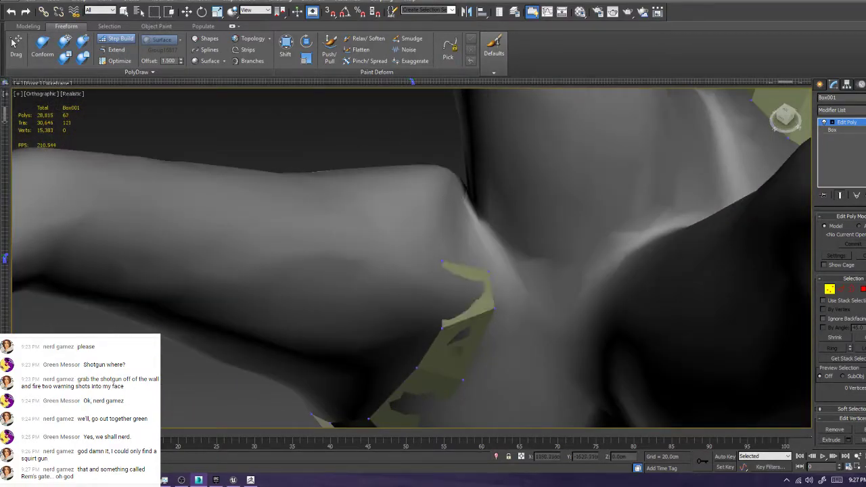
pyautogui.keyDown('ctrl'); pyautogui.keyDown('alt'); pyautogui.keyDown('shift'); pyautogui.moveTo(441, 329); pyautogui.dragTo(454, 310); pyautogui.keyUp('shift'); pyautogui.keyUp('alt'); pyautogui.keyUp('ctrl')
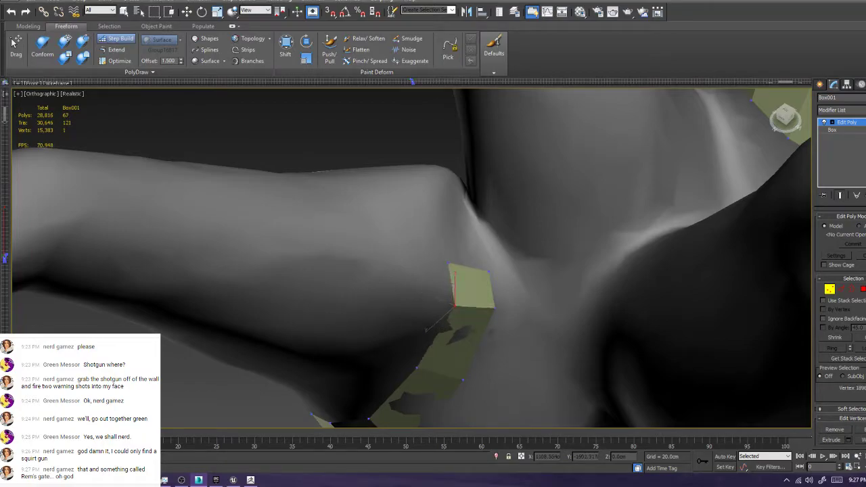
# Extend the strip by two polygons across the top of the branch base and adjust the end vertices
pyautogui.keyDown('alt'); pyautogui.moveTo(453, 310); pyautogui.dragTo(542, 291, button='middle'); pyautogui.keyUp('alt')
pyautogui.scroll(-6, 453, 291)
pyautogui.keyDown('alt'); pyautogui.moveTo(454, 291); pyautogui.dragTo(575, 237, button='middle'); pyautogui.keyUp('alt')
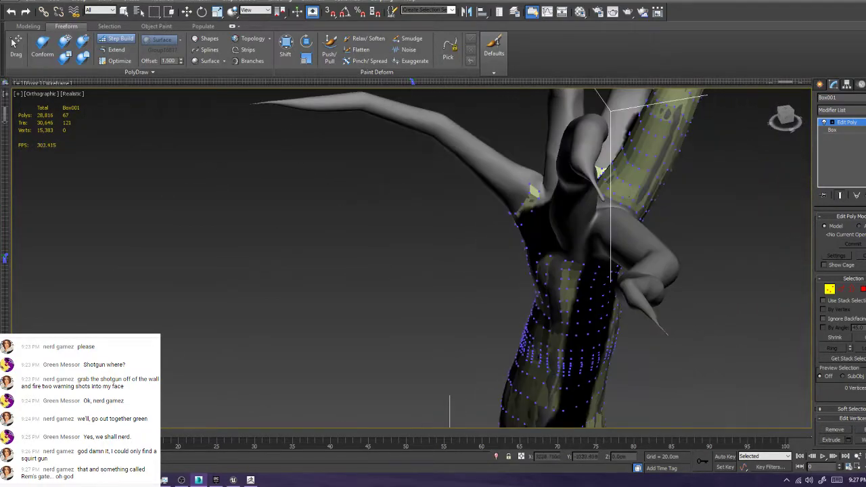
pyautogui.scroll(5, 528, 203)
pyautogui.keyDown('alt'); pyautogui.moveTo(528, 203); pyautogui.dragTo(562, 173, button='middle'); pyautogui.keyUp('alt')
pyautogui.moveTo(556, 126); pyautogui.dragTo(544, 230, button='middle')
pyautogui.scroll(5, 544, 230)
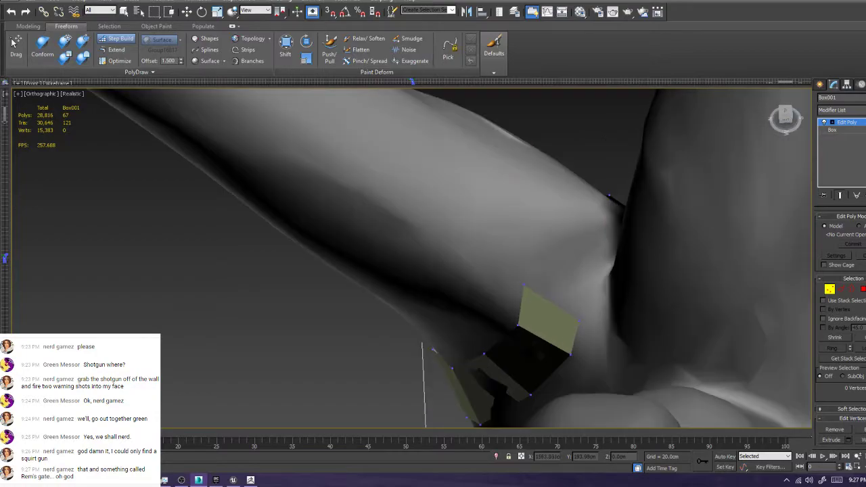
pyautogui.keyDown('shift'); pyautogui.moveTo(552, 302); pyautogui.dragTo(566, 251); pyautogui.keyUp('shift')
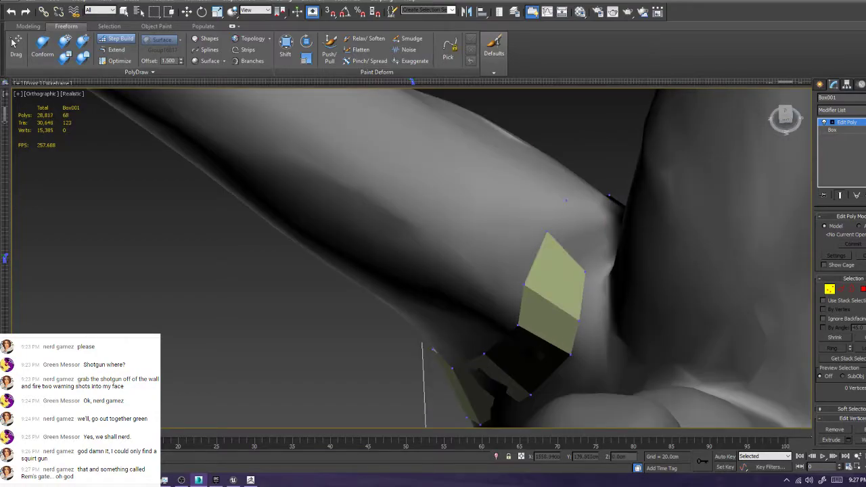
pyautogui.click(597, 228)
pyautogui.keyDown('shift'); pyautogui.click(575, 234); pyautogui.keyUp('shift')
pyautogui.keyDown('ctrl'); pyautogui.keyDown('alt'); pyautogui.keyDown('shift'); pyautogui.moveTo(567, 200); pyautogui.dragTo(576, 197); pyautogui.keyUp('shift'); pyautogui.keyUp('alt'); pyautogui.keyUp('ctrl')
pyautogui.keyDown('ctrl'); pyautogui.keyDown('alt'); pyautogui.keyDown('shift'); pyautogui.moveTo(597, 229); pyautogui.dragTo(602, 220); pyautogui.keyUp('shift'); pyautogui.keyUp('alt'); pyautogui.keyUp('ctrl')
# Reposition the strip's two end vertices and bridge the remaining gap to close the ring around the branch base
pyautogui.keyDown('alt'); pyautogui.moveTo(582, 237); pyautogui.dragTo(446, 312, button='middle'); pyautogui.keyUp('alt')
pyautogui.scroll(-5, 610, 311)
pyautogui.moveTo(465, 237); pyautogui.dragTo(508, 260, button='middle')
pyautogui.scroll(5, 413, 257)
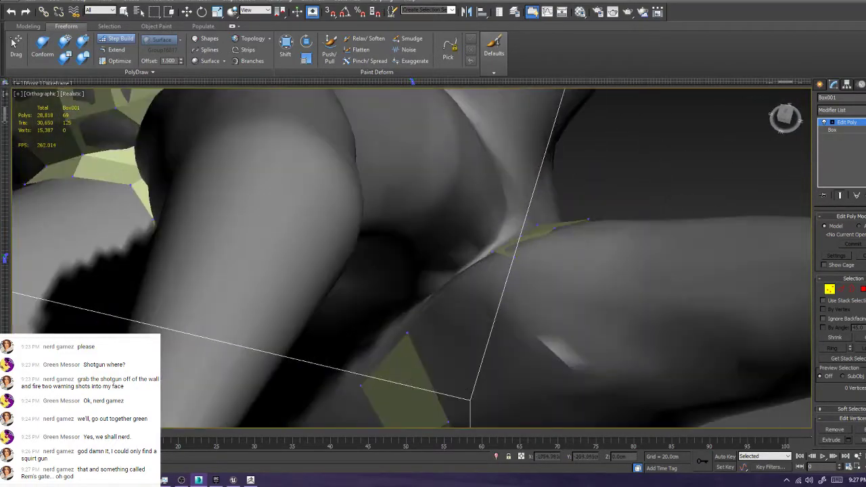
pyautogui.scroll(3, 487, 276)
pyautogui.moveTo(433, 287); pyautogui.dragTo(482, 255, button='middle')
pyautogui.keyDown('ctrl'); pyautogui.keyDown('alt'); pyautogui.keyDown('shift'); pyautogui.moveTo(421, 322); pyautogui.dragTo(451, 365); pyautogui.keyUp('shift'); pyautogui.keyUp('alt'); pyautogui.keyUp('ctrl')
pyautogui.keyDown('ctrl'); pyautogui.keyDown('alt'); pyautogui.keyDown('shift'); pyautogui.moveTo(356, 398); pyautogui.dragTo(388, 353); pyautogui.keyUp('shift'); pyautogui.keyUp('alt'); pyautogui.keyUp('ctrl')
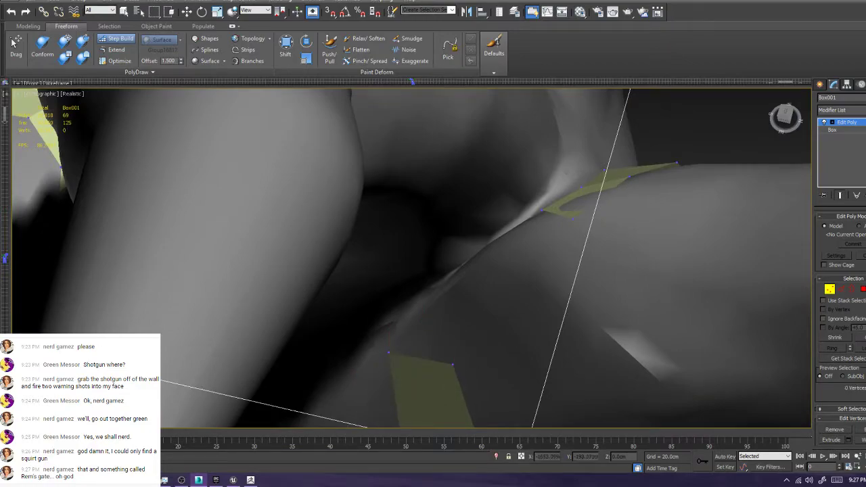
pyautogui.keyDown('shift'); pyautogui.moveTo(448, 316); pyautogui.dragTo(516, 245); pyautogui.keyUp('shift')
# Examine the closed ring around the branch base and the open area between it and the trunk
pyautogui.scroll(-6, 433, 257)
pyautogui.keyDown('alt'); pyautogui.moveTo(447, 291); pyautogui.dragTo(423, 352, button='middle'); pyautogui.keyUp('alt')
pyautogui.scroll(5, 433, 258)
pyautogui.scroll(-4, 413, 259)
pyautogui.moveTo(433, 271)
pyautogui.keyDown('alt'); pyautogui.mouseDown(button='middle')
pyautogui.moveTo(352, 264)
pyautogui.moveTo(399, 270)
pyautogui.mouseUp(button='middle'); pyautogui.keyUp('alt')
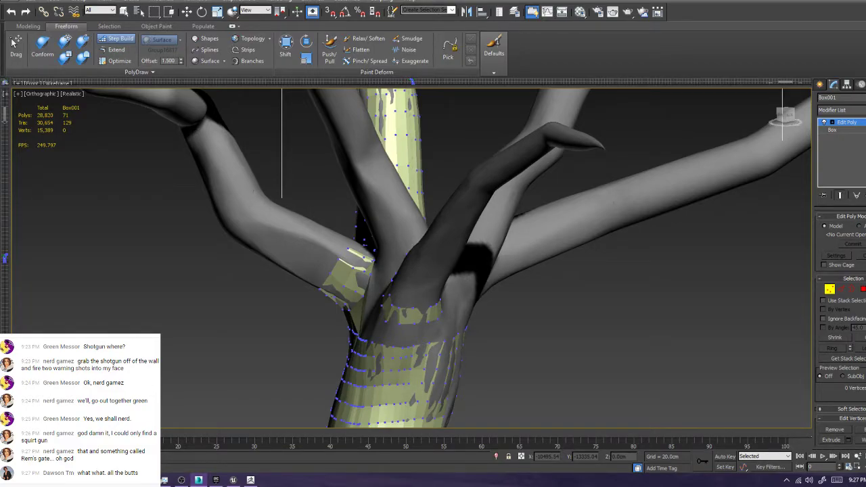
pyautogui.moveTo(434, 270)
pyautogui.keyDown('alt'); pyautogui.mouseDown(button='middle')
pyautogui.moveTo(325, 264)
pyautogui.moveTo(406, 277)
pyautogui.moveTo(433, 270)
pyautogui.moveTo(406, 220)
pyautogui.mouseUp(button='middle'); pyautogui.keyUp('alt')
pyautogui.scroll(3, 447, 257)
pyautogui.keyDown('alt'); pyautogui.moveTo(433, 270); pyautogui.dragTo(406, 268, button='middle'); pyautogui.keyUp('alt')
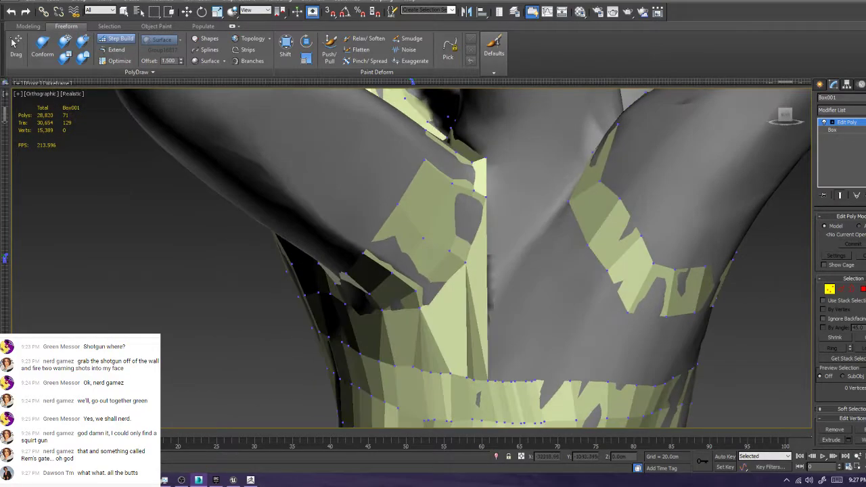
# Build polygons down the inner side of the branch-base ring in the gap between the two neighbouring branches
pyautogui.keyDown('shift'); pyautogui.click(509, 177); pyautogui.keyUp('shift')
pyautogui.moveTo(509, 203)
pyautogui.keyDown('alt'); pyautogui.mouseDown(button='middle')
pyautogui.moveTo(467, 271)
pyautogui.moveTo(497, 237)
pyautogui.mouseUp(button='middle'); pyautogui.keyUp('alt')
pyautogui.keyDown('alt'); pyautogui.moveTo(433, 271); pyautogui.dragTo(413, 257, button='middle'); pyautogui.keyUp('alt')
pyautogui.click(506, 248)
pyautogui.keyDown('shift'); pyautogui.click(524, 216); pyautogui.keyUp('shift')
pyautogui.moveTo(524, 224); pyautogui.dragTo(494, 170, button='middle')
pyautogui.click(486, 229)
pyautogui.keyDown('shift'); pyautogui.click(508, 207); pyautogui.keyUp('shift')
pyautogui.moveTo(507, 207); pyautogui.dragTo(452, 170, button='middle')
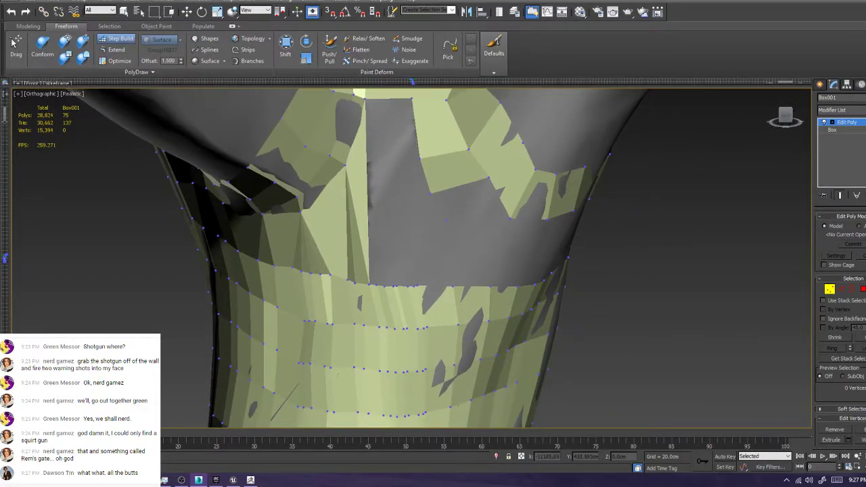
# Add a polygon beneath the ring's inner corner, lower its free vertex, and bridge downward to the trunk's edge with another
pyautogui.keyDown('shift'); pyautogui.click(469, 203); pyautogui.keyUp('shift')
pyautogui.keyDown('ctrl'); pyautogui.keyDown('alt'); pyautogui.keyDown('shift'); pyautogui.moveTo(446, 220); pyautogui.dragTo(450, 229); pyautogui.keyUp('shift'); pyautogui.keyUp('alt'); pyautogui.keyUp('ctrl')
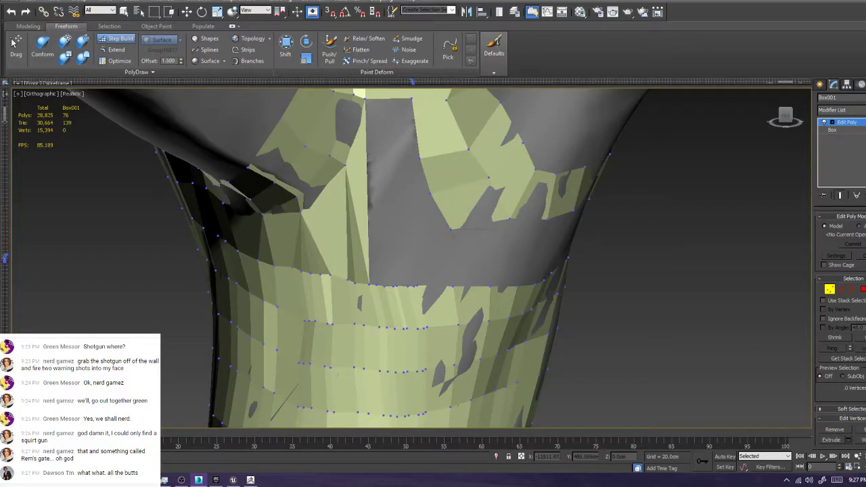
pyautogui.keyDown('alt'); pyautogui.moveTo(451, 229); pyautogui.dragTo(339, 260, button='middle'); pyautogui.keyUp('alt')
pyautogui.moveTo(257, 287); pyautogui.dragTo(299, 272, button='middle')
pyautogui.keyDown('shift'); pyautogui.click(294, 274); pyautogui.keyUp('shift')
pyautogui.moveTo(208, 211); pyautogui.dragTo(262, 174, button='middle')
pyautogui.keyDown('alt'); pyautogui.moveTo(262, 173); pyautogui.dragTo(268, 160, button='middle'); pyautogui.keyUp('alt')
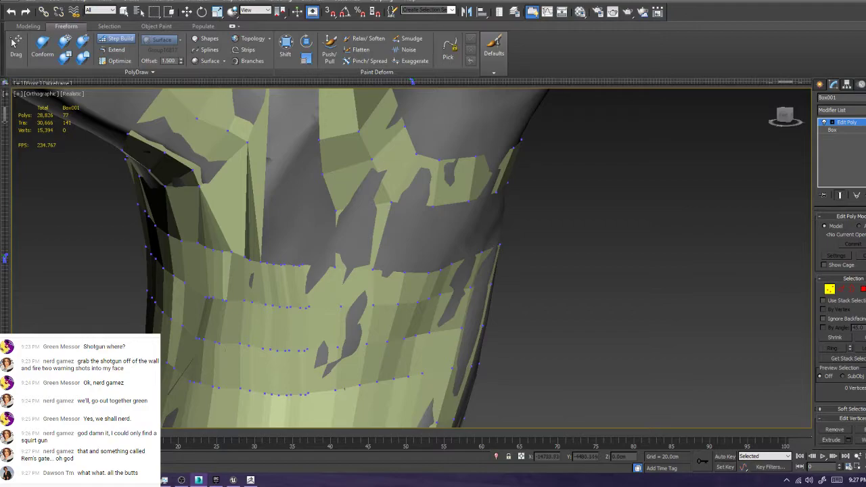
# Build two quads between the branch-base ring's inner side and the trunk's upper edge
pyautogui.click(322, 175)
pyautogui.keyDown('ctrl'); pyautogui.click(336, 211); pyautogui.keyUp('ctrl')
pyautogui.keyDown('shift'); pyautogui.click(324, 230); pyautogui.keyUp('shift')
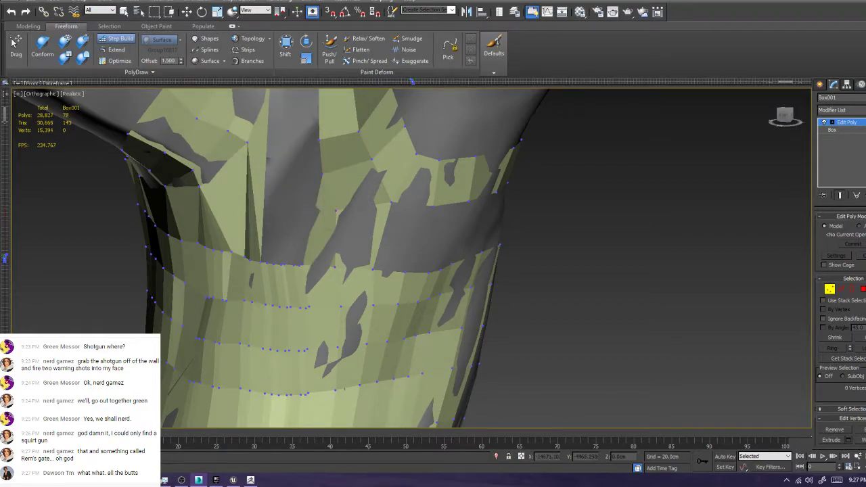
pyautogui.keyDown('alt'); pyautogui.moveTo(324, 230); pyautogui.dragTo(359, 236, button='middle'); pyautogui.keyUp('alt')
pyautogui.click(401, 149)
pyautogui.keyDown('ctrl'); pyautogui.click(408, 185); pyautogui.keyUp('ctrl')
pyautogui.keyDown('ctrl'); pyautogui.click(391, 275); pyautogui.keyUp('ctrl')
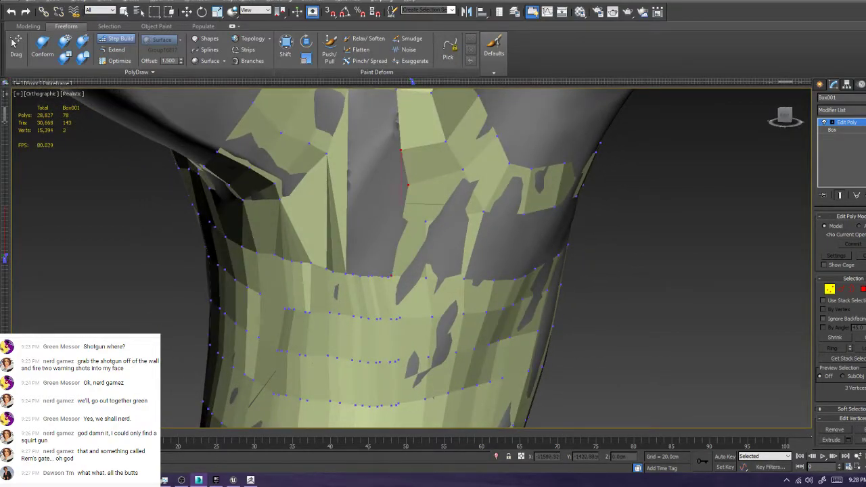
pyautogui.keyDown('alt'); pyautogui.click(401, 149); pyautogui.keyUp('alt')
pyautogui.keyDown('alt'); pyautogui.click(382, 276); pyautogui.keyUp('alt')
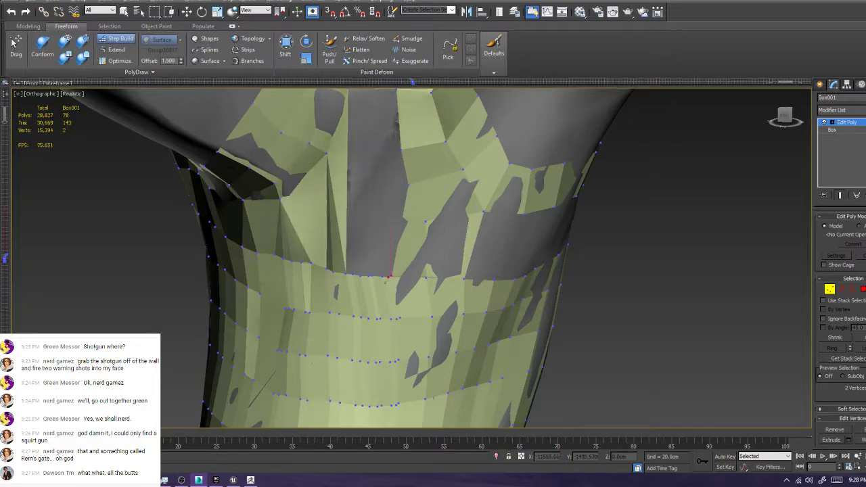
pyautogui.keyDown('shift'); pyautogui.click(402, 164); pyautogui.keyUp('shift')
# Fill the narrow sliver beside the new quads with a triangle reaching the trunk's upper edge
pyautogui.scroll(3, 402, 164)
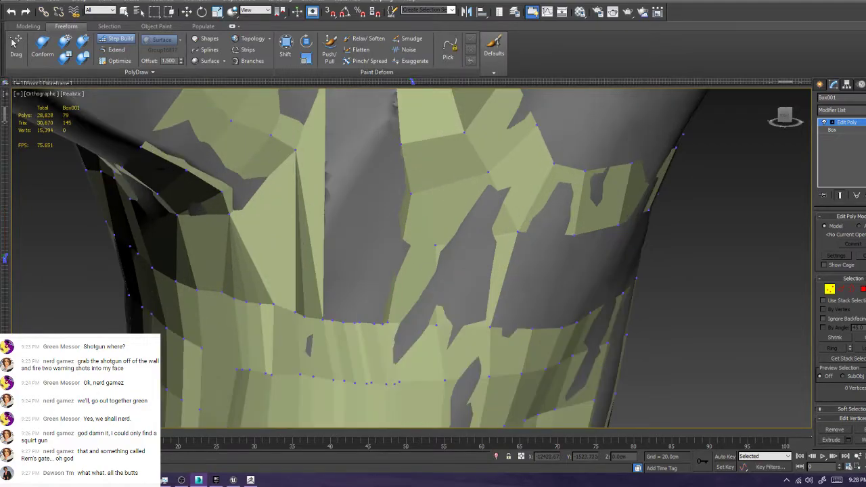
pyautogui.click(383, 324)
pyautogui.keyDown('shift'); pyautogui.click(393, 233); pyautogui.keyUp('shift')
pyautogui.scroll(-4, 399, 230)
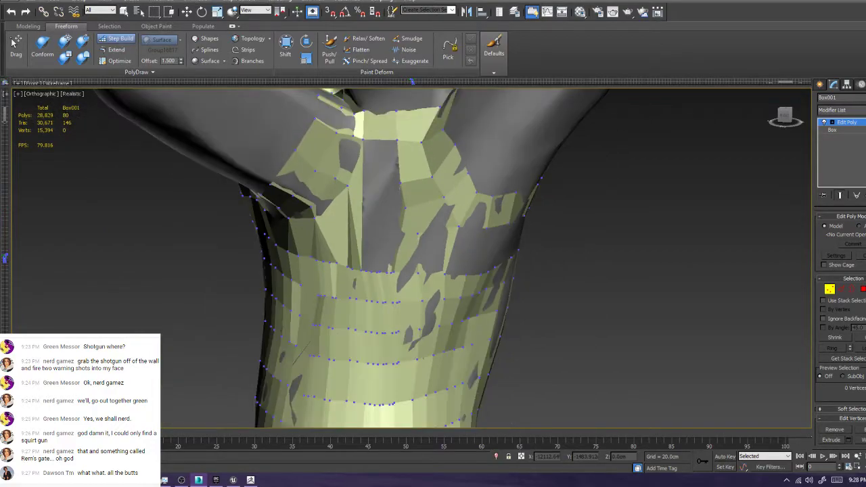
pyautogui.keyDown('alt'); pyautogui.moveTo(399, 231); pyautogui.dragTo(426, 233, button='middle'); pyautogui.keyUp('alt')
pyautogui.press('[')
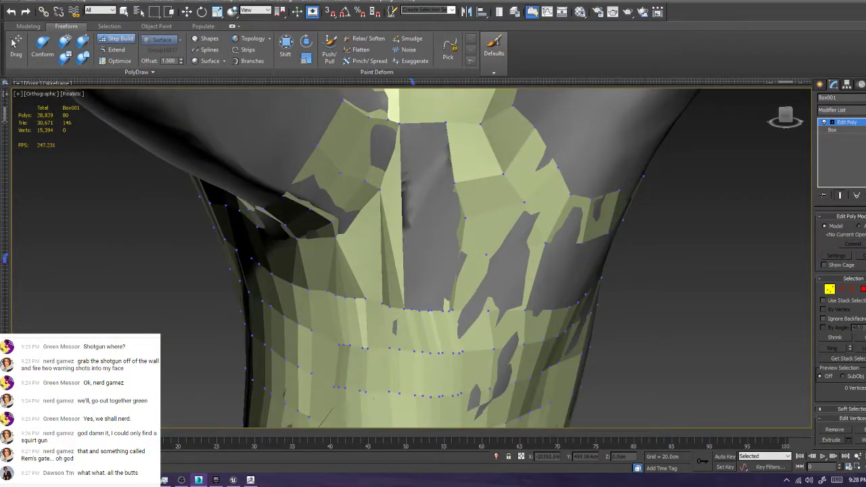
pyautogui.click(445, 123)
pyautogui.keyDown('ctrl'); pyautogui.click(454, 182); pyautogui.keyUp('ctrl')
pyautogui.keyDown('ctrl'); pyautogui.click(400, 123); pyautogui.keyUp('ctrl')
pyautogui.hotkey('alt', 'p')
pyautogui.hotkey('ctrl', 'd')
pyautogui.hotkey('ctrl', 'z')
pyautogui.hotkey('ctrl', 'z')
pyautogui.press('[')
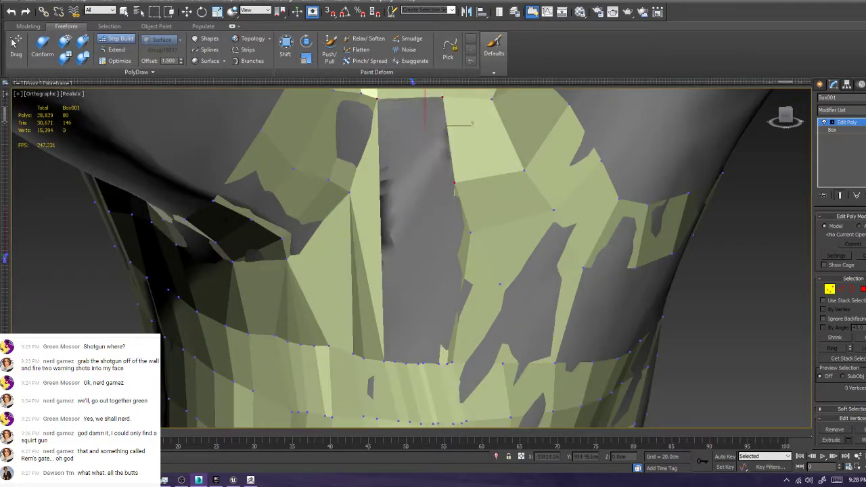
# Create a quad and an adjoining triangle from the ring's upper inner corner down to the trunk's edge vertices
pyautogui.click(443, 98)
pyautogui.keyDown('ctrl'); pyautogui.click(454, 182); pyautogui.keyUp('ctrl')
pyautogui.keyDown('ctrl'); pyautogui.click(438, 364); pyautogui.keyUp('ctrl')
pyautogui.keyDown('ctrl'); pyautogui.click(424, 364); pyautogui.keyUp('ctrl')
pyautogui.hotkey('alt', 'p')
pyautogui.hotkey('ctrl', 'd')
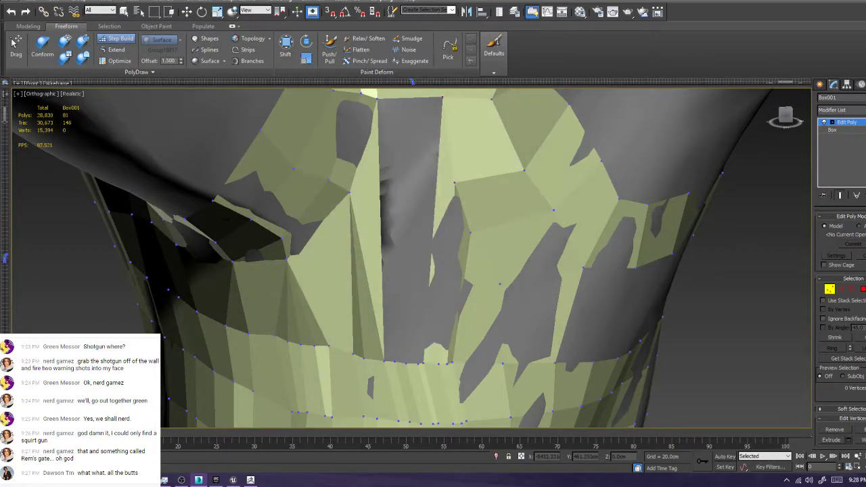
pyautogui.click(424, 364)
pyautogui.keyDown('ctrl'); pyautogui.click(420, 364); pyautogui.keyUp('ctrl')
pyautogui.hotkey('alt', 'p')
pyautogui.hotkey('ctrl', 'd')
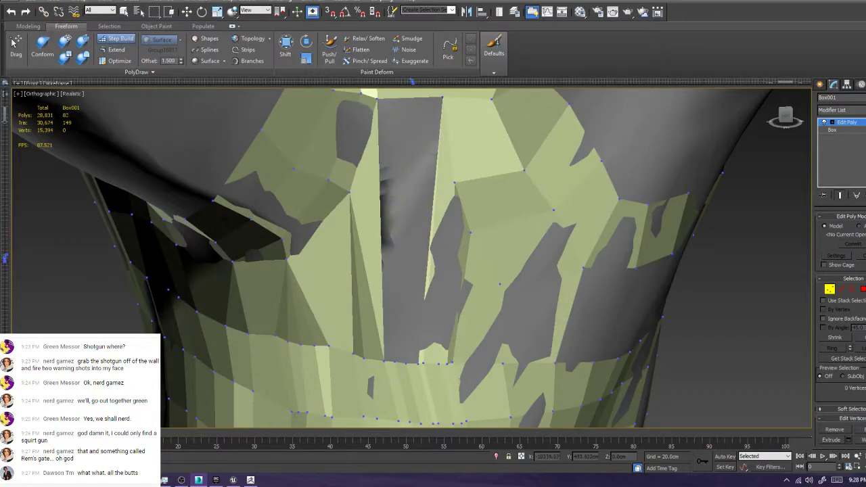
# Close the remaining gap between the two neighbouring branch bases with a quad and two triangles along the trunk's edge
pyautogui.click(406, 364)
pyautogui.keyDown('ctrl'); pyautogui.click(418, 364); pyautogui.keyUp('ctrl')
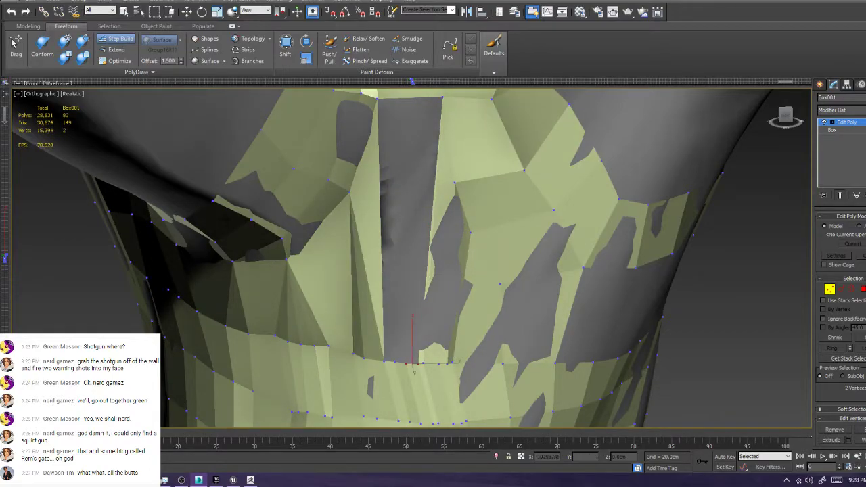
pyautogui.hotkey('alt', 'p')
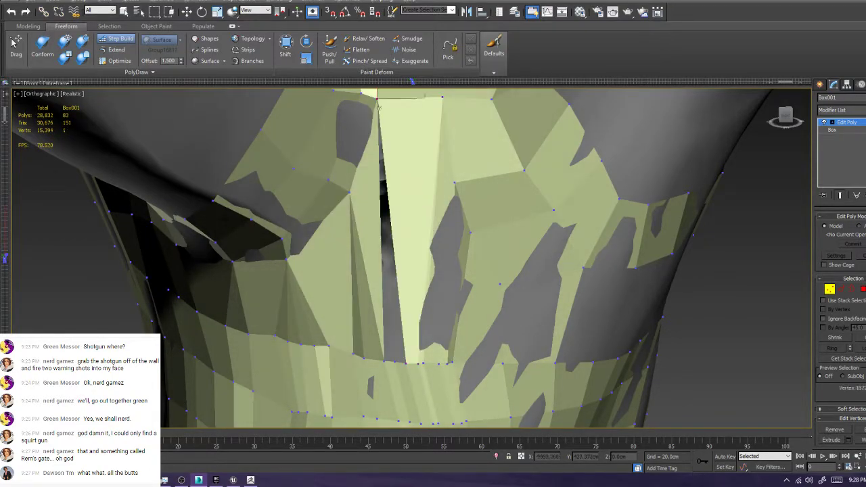
pyautogui.click(406, 364)
pyautogui.keyDown('ctrl'); pyautogui.click(395, 362); pyautogui.keyUp('ctrl')
pyautogui.hotkey('alt', 'p')
pyautogui.click(395, 362)
pyautogui.keyDown('ctrl'); pyautogui.click(384, 362); pyautogui.keyUp('ctrl')
pyautogui.keyDown('ctrl'); pyautogui.click(377, 99); pyautogui.keyUp('ctrl')
pyautogui.hotkey('alt', 'p')
pyautogui.click(398, 210)
# Isolate the low-poly mesh, leave vertex editing, and inspect its trunk, branch and junction surfaces from several angles
pyautogui.scroll(-6, 398, 210)
pyautogui.press('F4')
pyautogui.press('F4')
pyautogui.scroll(-4, 411, 258)
pyautogui.hotkey('alt', 'q')
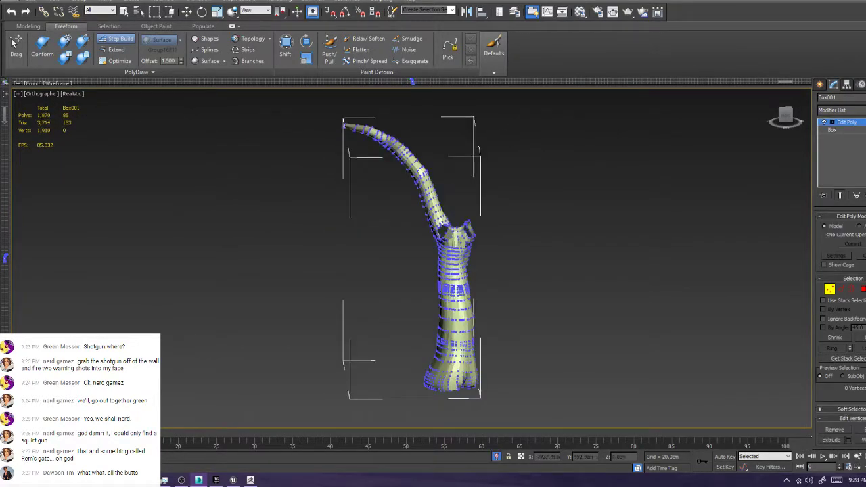
pyautogui.keyDown('alt'); pyautogui.moveTo(411, 258); pyautogui.dragTo(428, 256, button='middle'); pyautogui.keyUp('alt')
pyautogui.click(821, 85)
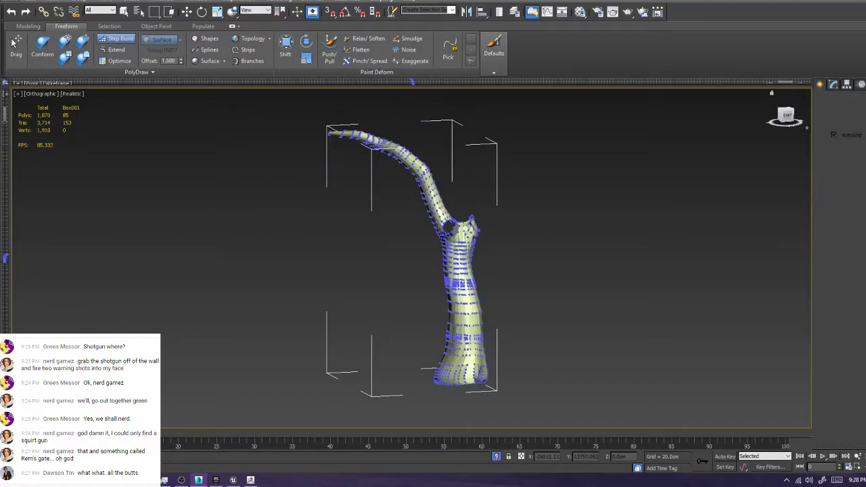
pyautogui.click(650, 197)
pyautogui.scroll(-4, 619, 198)
pyautogui.scroll(5, 619, 198)
pyautogui.scroll(2, 498, 267)
pyautogui.click(366, 253)
pyautogui.moveTo(319, 312); pyautogui.dragTo(399, 213, button='middle')
pyautogui.scroll(5, 399, 237)
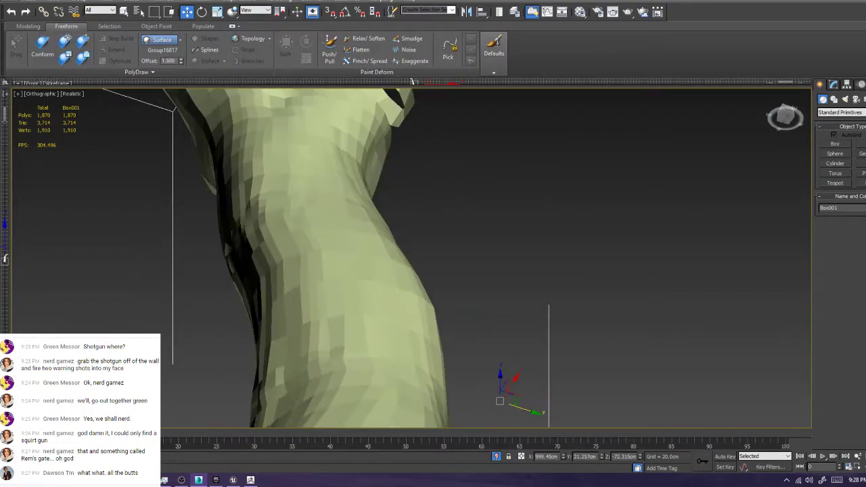
pyautogui.scroll(-5, 305, 257)
pyautogui.scroll(6, 305, 257)
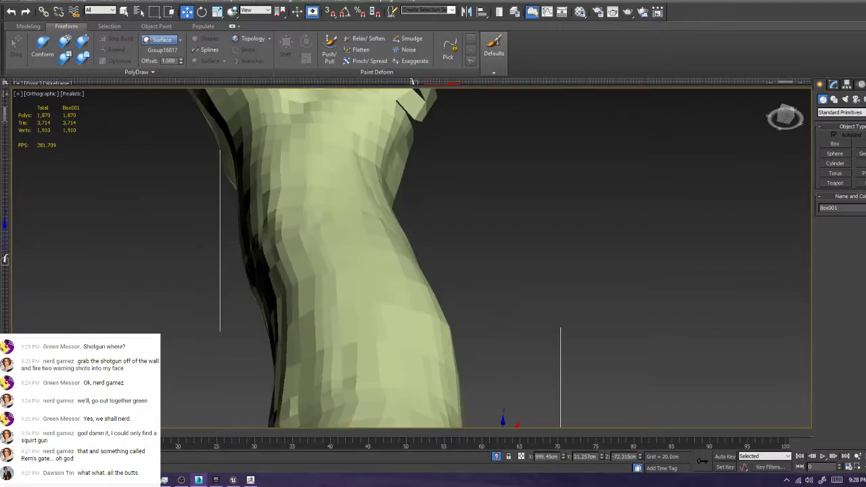
pyautogui.keyDown('alt'); pyautogui.moveTo(386, 196); pyautogui.dragTo(357, 320, button='middle'); pyautogui.keyUp('alt')
pyautogui.scroll(-3, 420, 366)
pyautogui.keyDown('alt'); pyautogui.moveTo(471, 284); pyautogui.dragTo(474, 281, button='middle'); pyautogui.keyUp('alt')
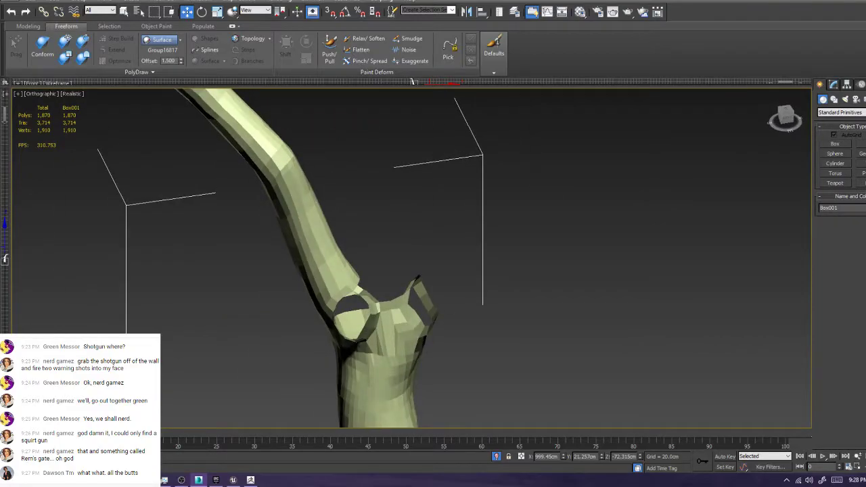
# Exit isolation and examine the branch junction against the sculpted tree
pyautogui.hotkey('alt', 'q')
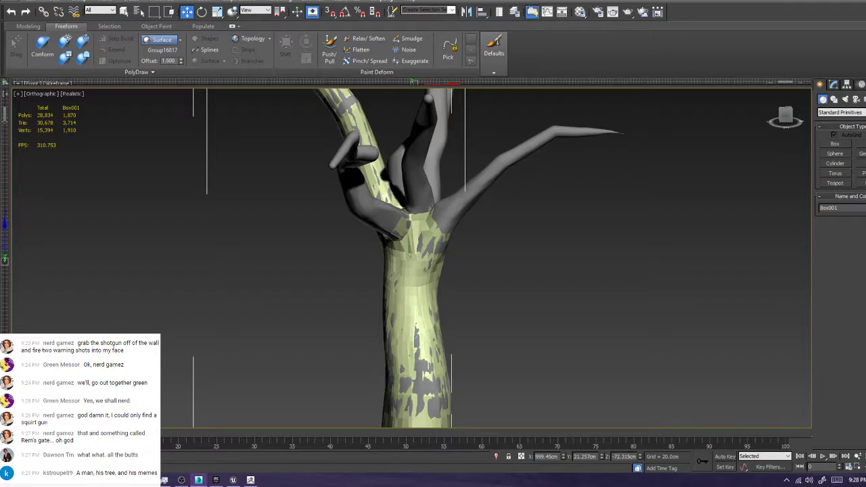
pyautogui.moveTo(433, 270)
pyautogui.keyDown('alt'); pyautogui.mouseDown(button='middle')
pyautogui.moveTo(474, 267)
pyautogui.moveTo(447, 268)
pyautogui.mouseUp(button='middle'); pyautogui.keyUp('alt')
pyautogui.scroll(4, 419, 230)
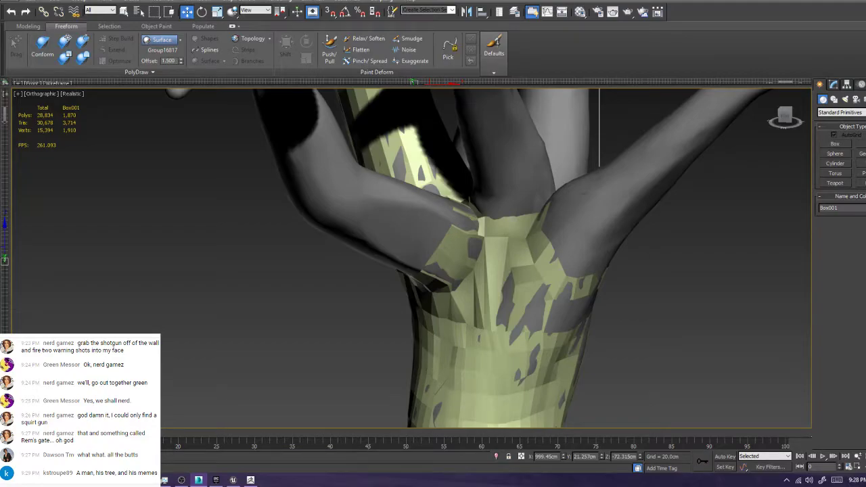
pyautogui.click(474, 247)
pyautogui.click(541, 278)
pyautogui.moveTo(474, 264)
pyautogui.keyDown('alt'); pyautogui.mouseDown(button='middle')
pyautogui.moveTo(501, 264)
pyautogui.moveTo(474, 268)
pyautogui.mouseUp(button='middle'); pyautogui.keyUp('alt')
pyautogui.scroll(-5, 473, 268)
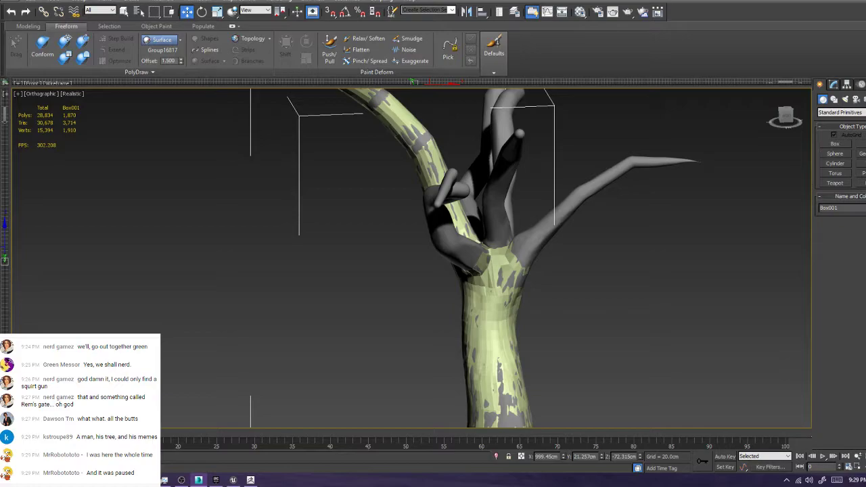
pyautogui.scroll(4, 535, 257)
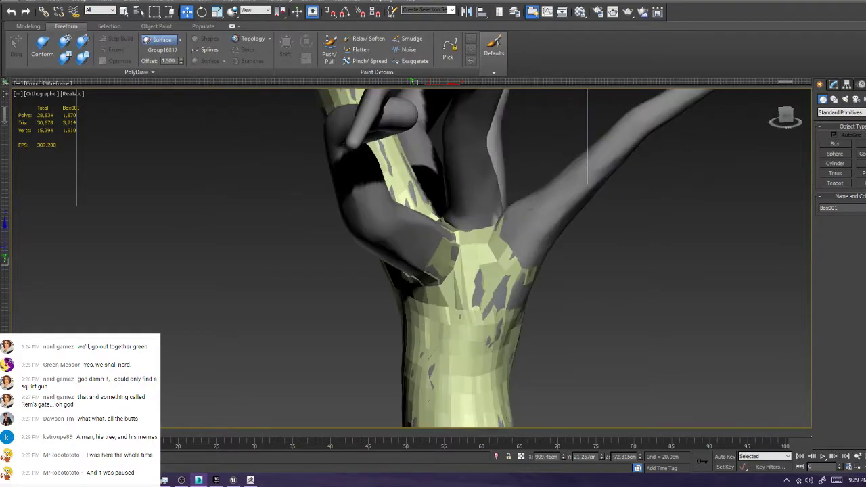
# Resume vertex editing of the low-poly mesh with Step Build and reposition two vertices around the branch base
pyautogui.click(834, 86)
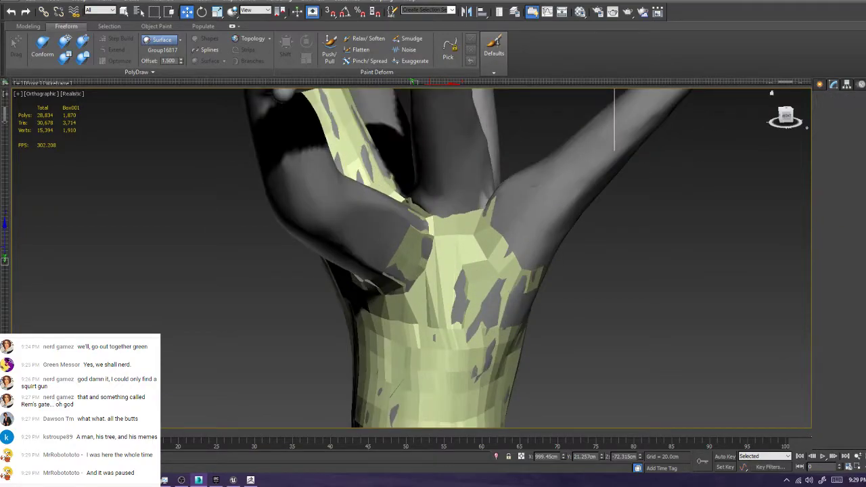
pyautogui.click(830, 289)
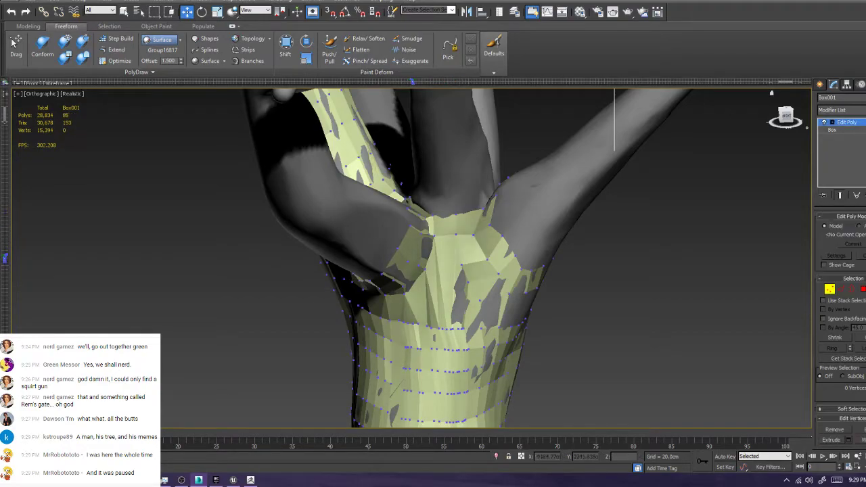
pyautogui.click(117, 39)
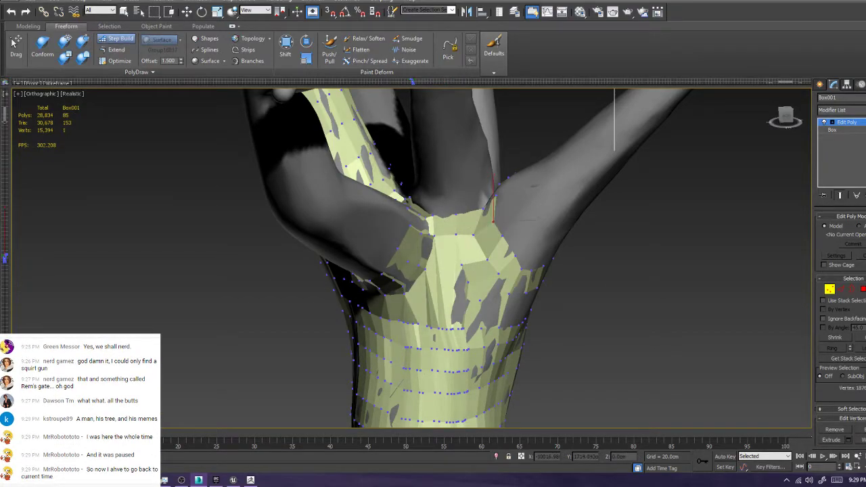
pyautogui.keyDown('alt'); pyautogui.moveTo(501, 230); pyautogui.dragTo(429, 233, button='middle'); pyautogui.keyUp('alt')
pyautogui.scroll(4, 426, 233)
pyautogui.keyDown('ctrl'); pyautogui.keyDown('alt'); pyautogui.keyDown('shift'); pyautogui.moveTo(396, 296); pyautogui.dragTo(455, 288); pyautogui.keyUp('shift'); pyautogui.keyUp('alt'); pyautogui.keyUp('ctrl')
pyautogui.keyDown('alt'); pyautogui.moveTo(467, 285); pyautogui.dragTo(396, 284, button='middle'); pyautogui.keyUp('alt')
pyautogui.keyDown('ctrl'); pyautogui.keyDown('alt'); pyautogui.keyDown('shift'); pyautogui.moveTo(247, 238); pyautogui.dragTo(235, 232); pyautogui.keyUp('shift'); pyautogui.keyUp('alt'); pyautogui.keyUp('ctrl')
pyautogui.scroll(-5, 238, 241)
# Build polygons across the gap between the branch-base ring's lower edge and the trunk's upper edge
pyautogui.hotkey('shift', 'z')
pyautogui.hotkey('shift', 'z')
pyautogui.hotkey('shift', 'z')
pyautogui.hotkey('shift', 'z')
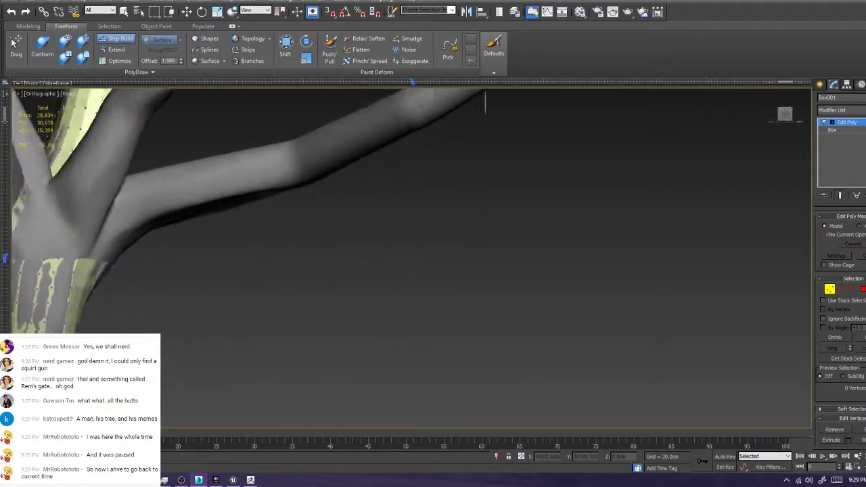
pyautogui.keyDown('alt'); pyautogui.moveTo(285, 217); pyautogui.dragTo(413, 200, button='middle'); pyautogui.keyUp('alt')
pyautogui.scroll(5, 359, 206)
pyautogui.moveTo(542, 271); pyautogui.dragTo(356, 166, button='middle')
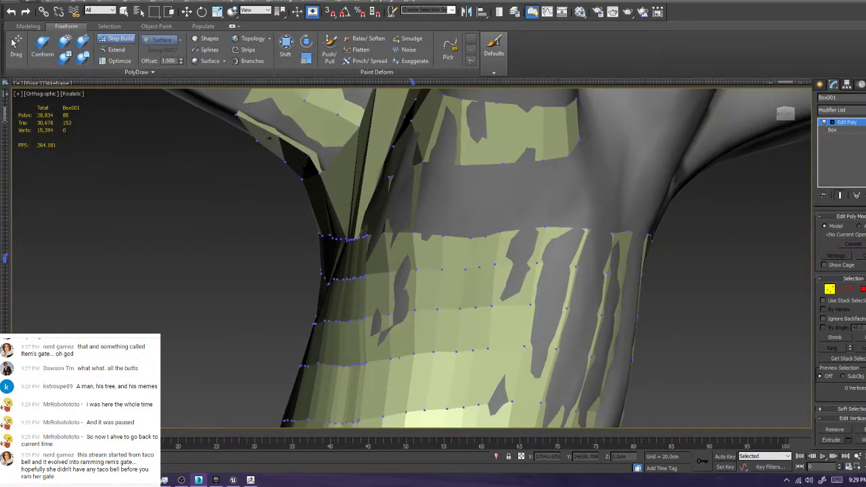
pyautogui.keyDown('shift'); pyautogui.click(437, 199); pyautogui.keyUp('shift')
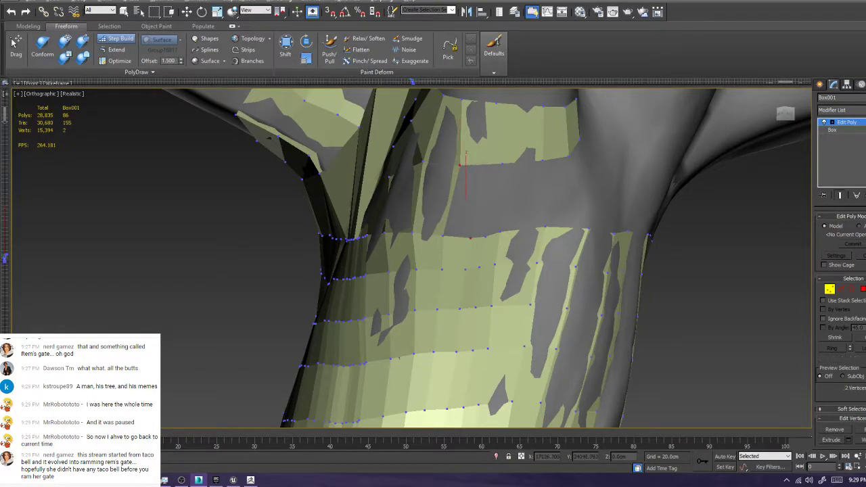
pyautogui.hotkey('ctrl', 'z')
pyautogui.hotkey('ctrl', 'z')
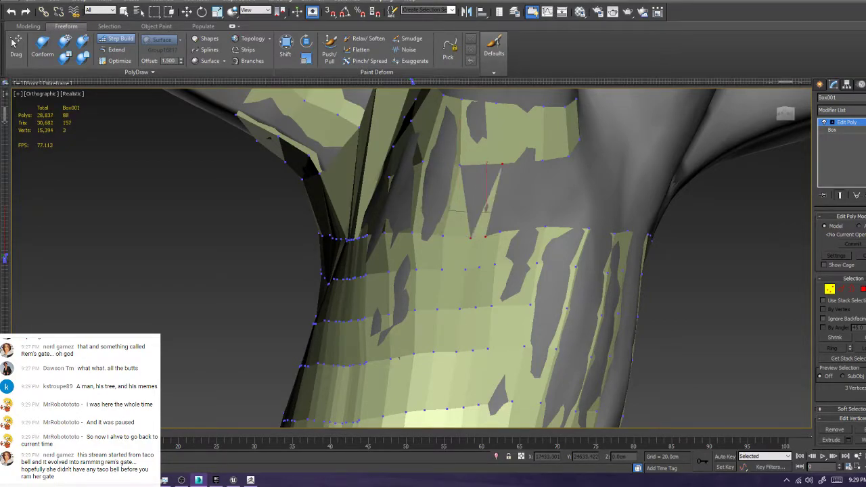
pyautogui.hotkey('ctrl', 'z')
pyautogui.keyDown('shift'); pyautogui.click(478, 192); pyautogui.keyUp('shift')
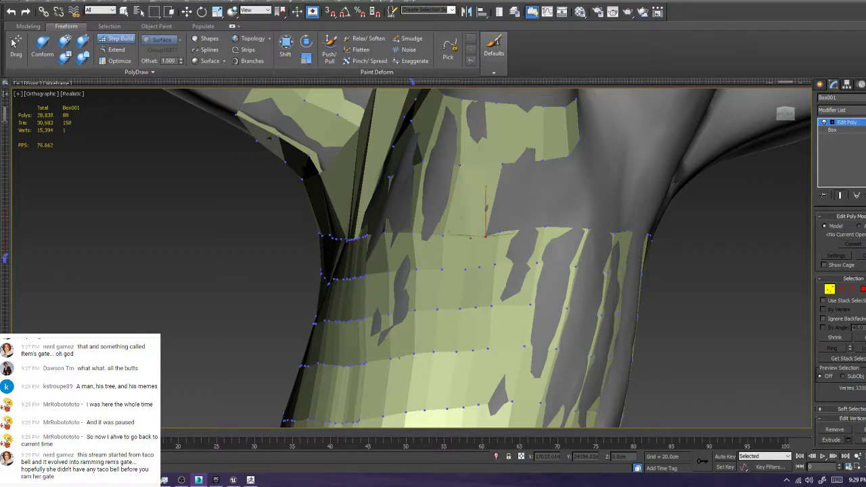
pyautogui.keyDown('shift'); pyautogui.click(496, 212); pyautogui.keyUp('shift')
# Extend the fill around the trunk with two more polygons beneath the outer end of the branch-base ring
pyautogui.keyDown('alt'); pyautogui.moveTo(497, 210); pyautogui.dragTo(440, 207, button='middle'); pyautogui.keyUp('alt')
pyautogui.keyDown('shift'); pyautogui.click(405, 186); pyautogui.keyUp('shift')
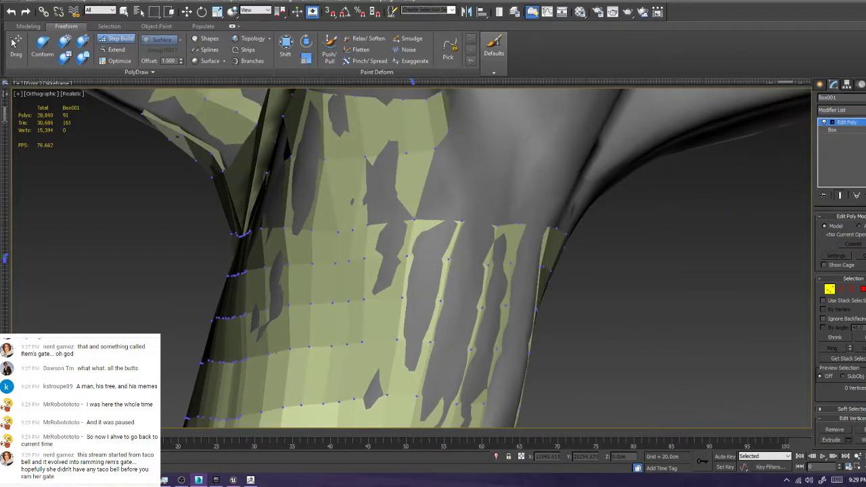
pyautogui.hotkey('ctrl', 'z')
pyautogui.keyDown('shift'); pyautogui.click(393, 187); pyautogui.keyUp('shift')
pyautogui.keyDown('shift'); pyautogui.click(432, 186); pyautogui.keyUp('shift')
# Place new vertices beside the ring and build two polygons from its outer side toward the adjacent branch
pyautogui.keyDown('alt'); pyautogui.moveTo(432, 187); pyautogui.dragTo(406, 205, button='middle'); pyautogui.keyUp('alt')
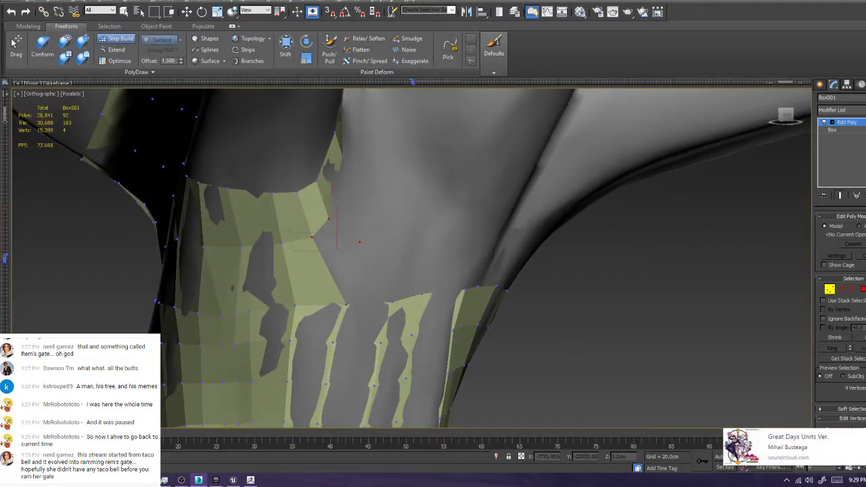
pyautogui.keyDown('shift'); pyautogui.click(337, 252); pyautogui.keyUp('shift')
pyautogui.scroll(-2, 337, 252)
pyautogui.keyDown('alt'); pyautogui.moveTo(337, 252); pyautogui.dragTo(230, 262, button='middle'); pyautogui.keyUp('alt')
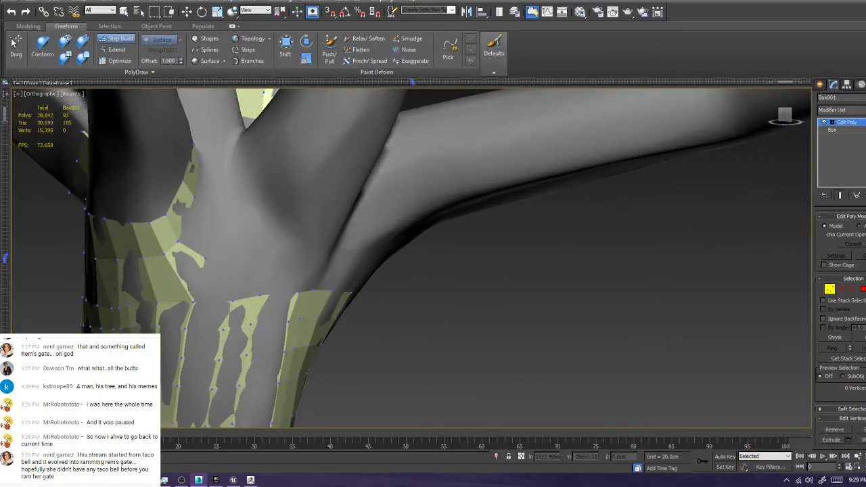
pyautogui.keyDown('shift'); pyautogui.click(194, 228); pyautogui.keyUp('shift')
pyautogui.keyDown('alt'); pyautogui.moveTo(196, 230); pyautogui.dragTo(237, 253, button='middle'); pyautogui.keyUp('alt')
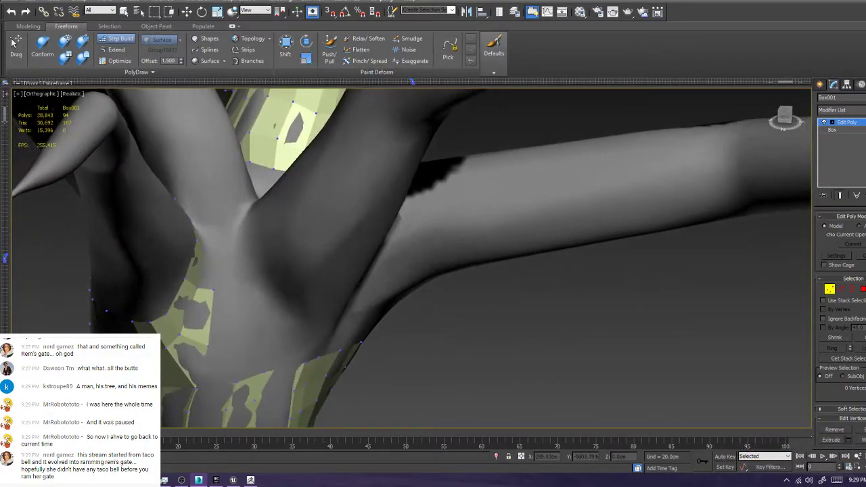
# Continue the strip of polygons upward along the ring's side into the crotch between the branches, placing new vertices on the surface
pyautogui.scroll(2, 237, 254)
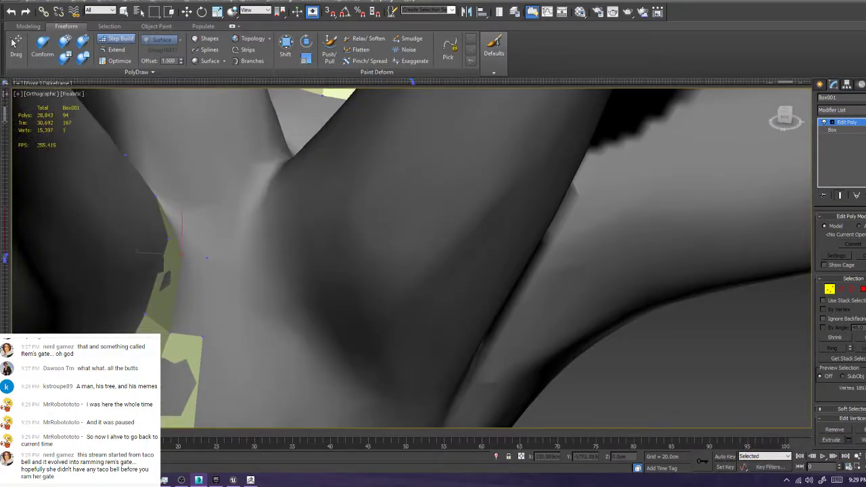
pyautogui.keyDown('shift'); pyautogui.click(190, 293); pyautogui.keyUp('shift')
pyautogui.keyDown('alt'); pyautogui.moveTo(190, 294); pyautogui.dragTo(277, 274, button='middle'); pyautogui.keyUp('alt')
pyautogui.click(304, 222)
pyautogui.keyDown('shift'); pyautogui.click(297, 241); pyautogui.keyUp('shift')
pyautogui.keyDown('alt'); pyautogui.moveTo(297, 240); pyautogui.dragTo(236, 271, button='middle'); pyautogui.keyUp('alt')
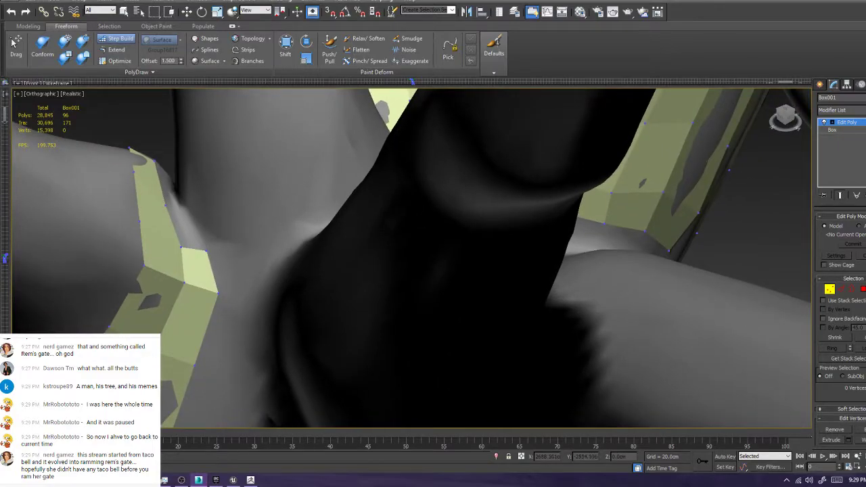
pyautogui.keyDown('shift'); pyautogui.click(184, 228); pyautogui.keyUp('shift')
pyautogui.keyDown('alt'); pyautogui.moveTo(196, 234); pyautogui.dragTo(217, 270, button='middle'); pyautogui.keyUp('alt')
pyautogui.click(177, 247)
pyautogui.keyDown('shift'); pyautogui.click(161, 238); pyautogui.keyUp('shift')
pyautogui.keyDown('shift'); pyautogui.click(189, 289); pyautogui.keyUp('shift')
pyautogui.hotkey('ctrl', 'z')
pyautogui.hotkey('ctrl', 'z')
pyautogui.hotkey('ctrl', 'z')
# Extend the strip into the crotch between the branches with two more polygons, undoing a misplaced build along the way
pyautogui.click(175, 246)
pyautogui.keyDown('shift'); pyautogui.click(183, 288); pyautogui.keyUp('shift')
pyautogui.keyDown('shift'); pyautogui.click(161, 237); pyautogui.keyUp('shift')
pyautogui.hotkey('ctrl', 'z')
pyautogui.hotkey('ctrl', 'z')
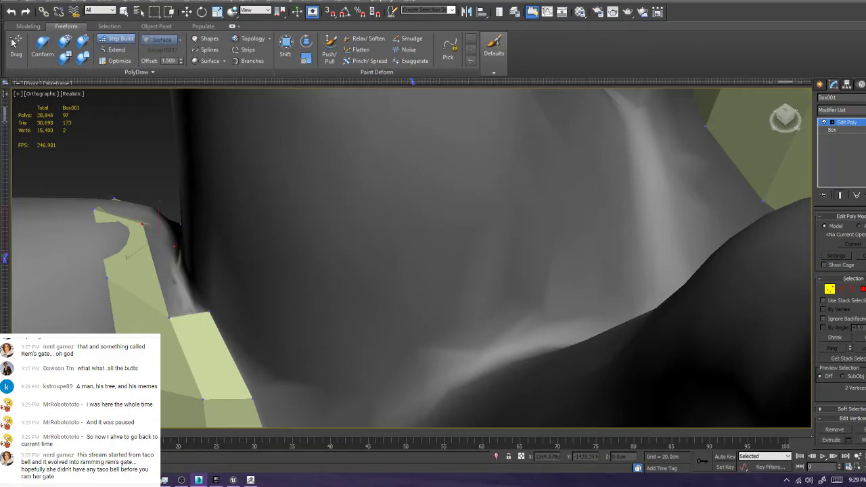
pyautogui.keyDown('shift'); pyautogui.click(173, 276); pyautogui.keyUp('shift')
pyautogui.keyDown('alt'); pyautogui.moveTo(173, 276); pyautogui.dragTo(527, 258, button='middle'); pyautogui.keyUp('alt')
pyautogui.scroll(-5, 237, 271)
pyautogui.scroll(4, 325, 250)
pyautogui.scroll(3, 346, 233)
pyautogui.click(519, 201)
# Place four vertices at the base of the adjacent branch and build the first polygon of a new ring
pyautogui.scroll(-5, 413, 258)
pyautogui.keyDown('alt'); pyautogui.moveTo(413, 257); pyautogui.dragTo(413, 217, button='middle'); pyautogui.keyUp('alt')
pyautogui.scroll(3, 474, 203)
pyautogui.moveTo(413, 217); pyautogui.dragTo(501, 305, button='middle')
pyautogui.click(317, 193)
pyautogui.click(302, 215)
pyautogui.click(324, 260)
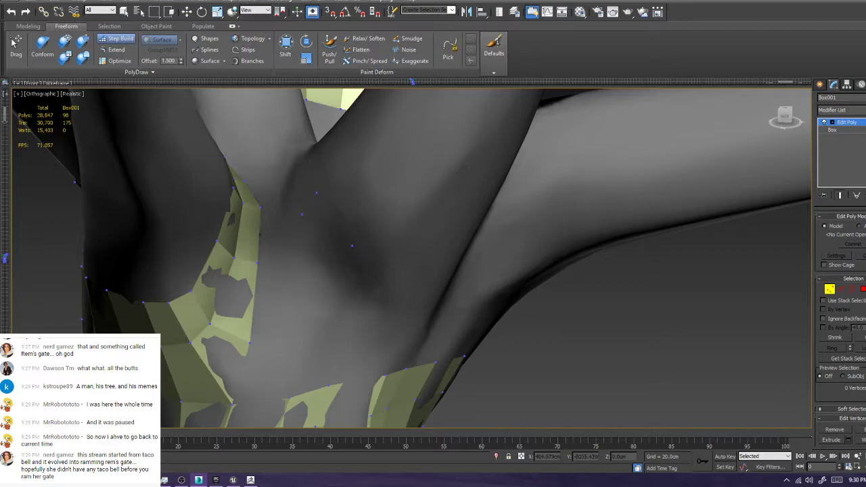
pyautogui.click(343, 245)
pyautogui.keyDown('shift'); pyautogui.click(323, 227); pyautogui.keyUp('shift')
# Extend the new ring down along the branch base with two polygons and adjust the vertices at its end
pyautogui.keyDown('alt'); pyautogui.moveTo(342, 245); pyautogui.dragTo(330, 272, button='middle'); pyautogui.keyUp('alt')
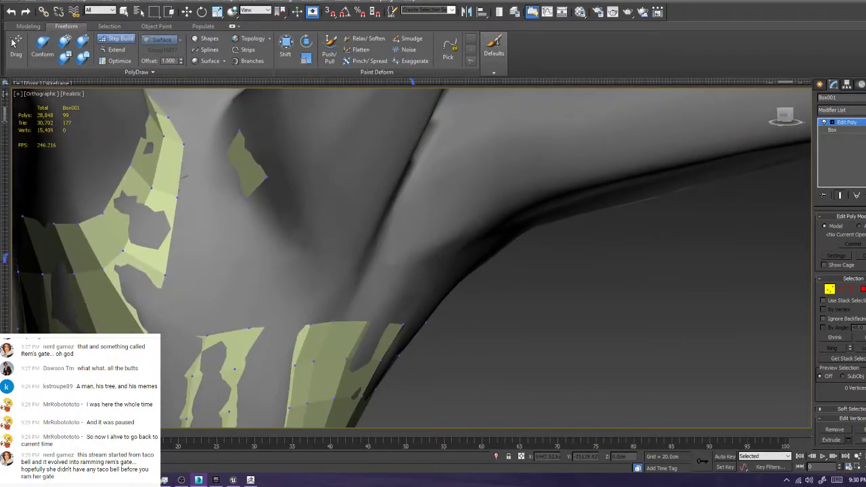
pyautogui.click(304, 208)
pyautogui.click(289, 246)
pyautogui.keyDown('shift'); pyautogui.click(276, 211); pyautogui.keyUp('shift')
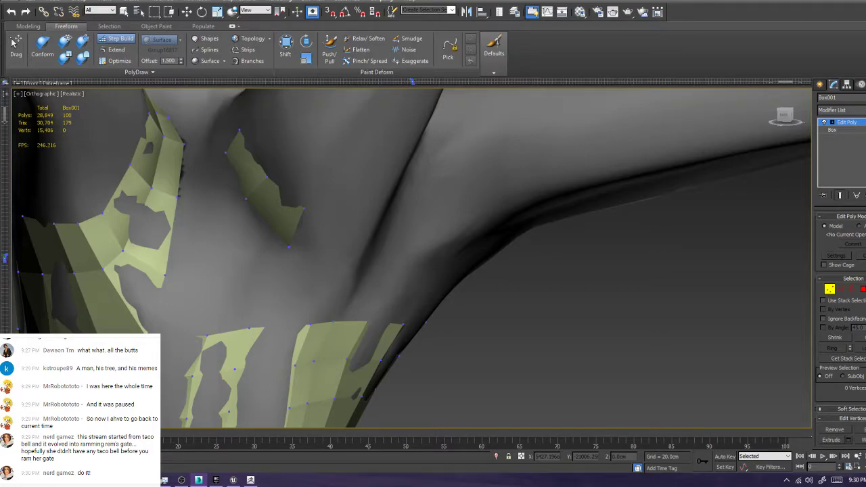
pyautogui.keyDown('alt'); pyautogui.moveTo(411, 258); pyautogui.dragTo(345, 254, button='middle'); pyautogui.keyUp('alt')
pyautogui.scroll(3, 345, 254)
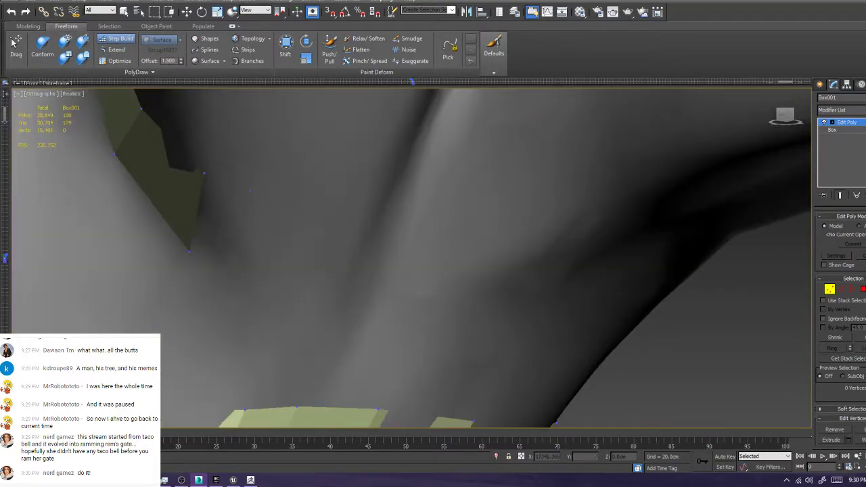
pyautogui.keyDown('shift'); pyautogui.click(222, 216); pyautogui.keyUp('shift')
pyautogui.keyDown('ctrl'); pyautogui.keyDown('alt'); pyautogui.keyDown('shift'); pyautogui.moveTo(253, 249); pyautogui.dragTo(249, 271); pyautogui.keyUp('shift'); pyautogui.keyUp('alt'); pyautogui.keyUp('ctrl')
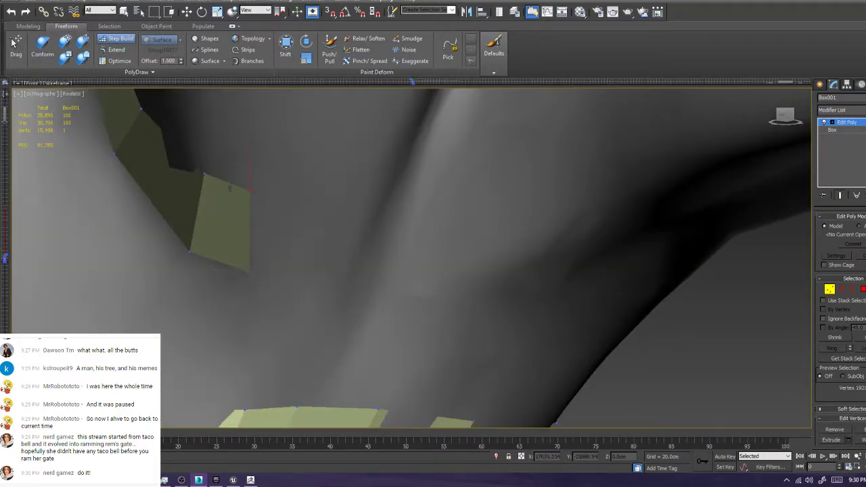
pyautogui.keyDown('ctrl'); pyautogui.keyDown('alt'); pyautogui.keyDown('shift'); pyautogui.moveTo(251, 192); pyautogui.dragTo(264, 197); pyautogui.keyUp('shift'); pyautogui.keyUp('alt'); pyautogui.keyUp('ctrl')
pyautogui.keyDown('ctrl'); pyautogui.keyDown('alt'); pyautogui.keyDown('shift'); pyautogui.moveTo(204, 174); pyautogui.dragTo(214, 180); pyautogui.keyUp('shift'); pyautogui.keyUp('alt'); pyautogui.keyUp('ctrl')
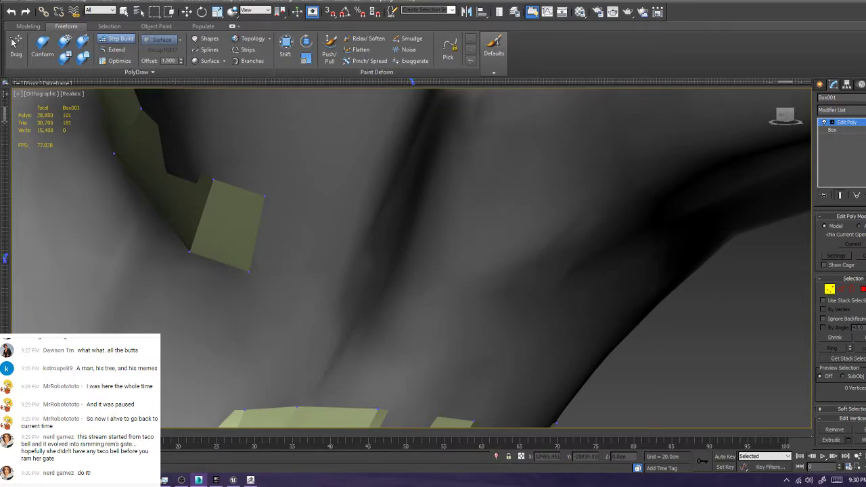
# Add another polygon to the ring beneath the branch and reposition its upper and lower corner vertices
pyautogui.scroll(-2, 291, 216)
pyautogui.keyDown('alt'); pyautogui.moveTo(291, 217); pyautogui.dragTo(247, 215, button='middle'); pyautogui.keyUp('alt')
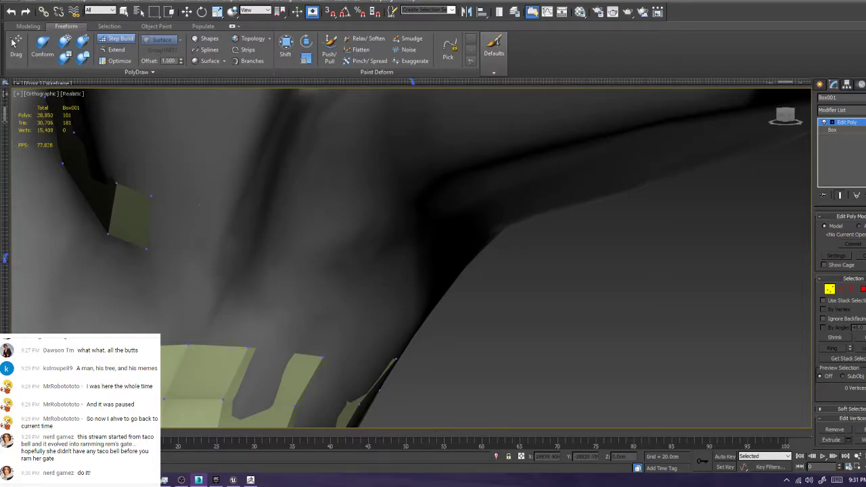
pyautogui.keyDown('ctrl'); pyautogui.keyDown('shift'); pyautogui.click(197, 227); pyautogui.keyUp('shift'); pyautogui.keyUp('ctrl')
pyautogui.keyDown('ctrl'); pyautogui.keyDown('alt'); pyautogui.keyDown('shift'); pyautogui.moveTo(195, 249); pyautogui.dragTo(194, 261); pyautogui.keyUp('shift'); pyautogui.keyUp('alt'); pyautogui.keyUp('ctrl')
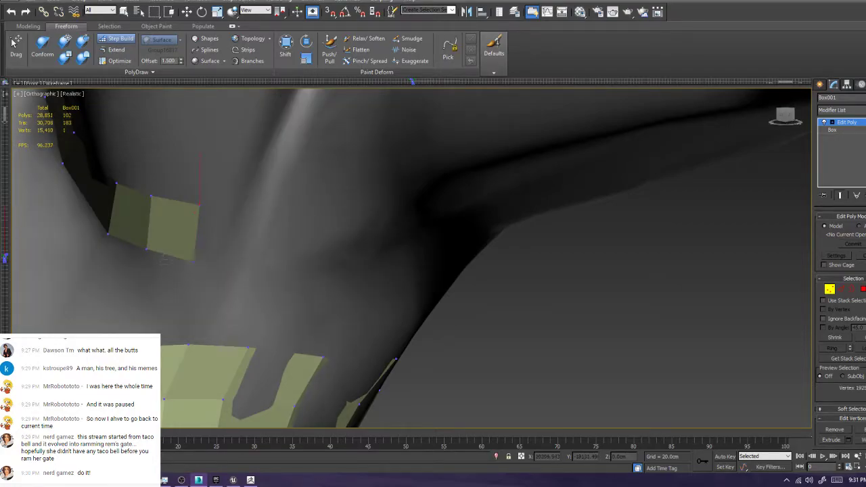
pyautogui.keyDown('ctrl'); pyautogui.keyDown('alt'); pyautogui.keyDown('shift'); pyautogui.moveTo(200, 205); pyautogui.dragTo(214, 205); pyautogui.keyUp('shift'); pyautogui.keyUp('alt'); pyautogui.keyUp('ctrl')
pyautogui.keyDown('ctrl'); pyautogui.keyDown('alt'); pyautogui.keyDown('shift'); pyautogui.moveTo(193, 262); pyautogui.dragTo(197, 260); pyautogui.keyUp('shift'); pyautogui.keyUp('alt'); pyautogui.keyUp('ctrl')
pyautogui.keyDown('ctrl'); pyautogui.keyDown('alt'); pyautogui.keyDown('shift'); pyautogui.moveTo(151, 196); pyautogui.dragTo(159, 201); pyautogui.keyUp('shift'); pyautogui.keyUp('alt'); pyautogui.keyUp('ctrl')
# Build the ring's next polygon around the side of the branch and move its vertices to follow the branch base
pyautogui.keyDown('alt'); pyautogui.moveTo(159, 203); pyautogui.dragTo(81, 193, button='middle'); pyautogui.keyUp('alt')
pyautogui.keyDown('alt'); pyautogui.moveTo(460, 231); pyautogui.dragTo(562, 339, button='middle'); pyautogui.keyUp('alt')
pyautogui.click(360, 335)
pyautogui.moveTo(359, 336); pyautogui.dragTo(365, 292, button='middle')
pyautogui.keyDown('ctrl'); pyautogui.keyDown('alt'); pyautogui.keyDown('shift'); pyautogui.moveTo(316, 304); pyautogui.dragTo(303, 310); pyautogui.keyUp('shift'); pyautogui.keyUp('alt'); pyautogui.keyUp('ctrl')
pyautogui.keyDown('ctrl'); pyautogui.keyDown('alt'); pyautogui.keyDown('shift'); pyautogui.moveTo(314, 369); pyautogui.dragTo(320, 357); pyautogui.keyUp('shift'); pyautogui.keyUp('alt'); pyautogui.keyUp('ctrl')
pyautogui.keyDown('shift'); pyautogui.click(326, 280); pyautogui.keyUp('shift')
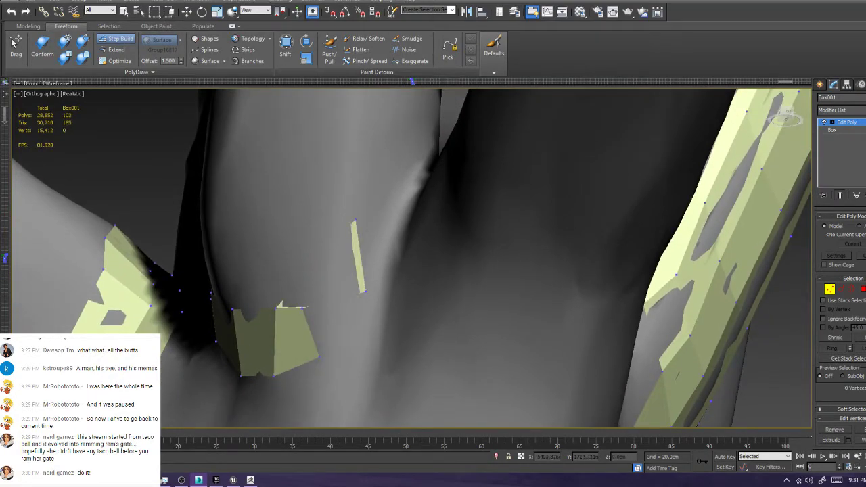
pyautogui.hotkey('ctrl', 'z')
pyautogui.keyDown('shift'); pyautogui.click(335, 292); pyautogui.keyUp('shift')
pyautogui.keyDown('ctrl'); pyautogui.keyDown('alt'); pyautogui.keyDown('shift'); pyautogui.moveTo(302, 308); pyautogui.dragTo(306, 300); pyautogui.keyUp('shift'); pyautogui.keyUp('alt'); pyautogui.keyUp('ctrl')
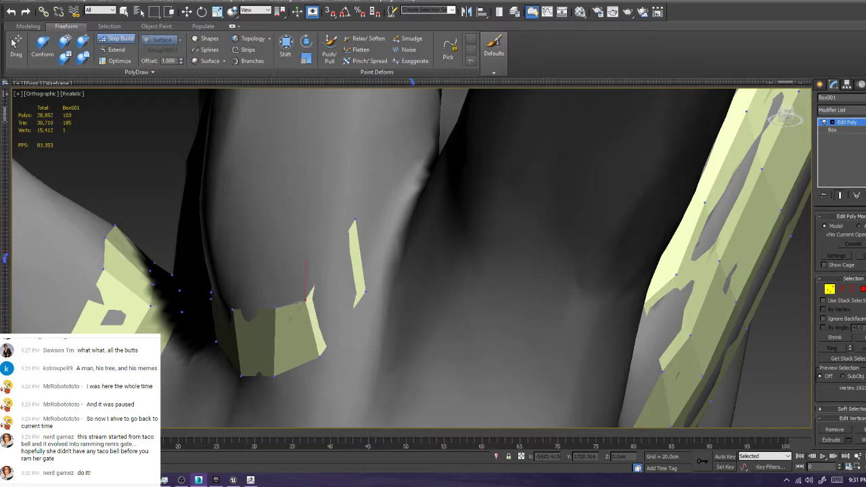
pyautogui.keyDown('ctrl'); pyautogui.keyDown('alt'); pyautogui.keyDown('shift'); pyautogui.moveTo(320, 356); pyautogui.dragTo(322, 353); pyautogui.keyUp('shift'); pyautogui.keyUp('alt'); pyautogui.keyUp('ctrl')
pyautogui.keyDown('ctrl'); pyautogui.keyDown('alt'); pyautogui.keyDown('shift'); pyautogui.moveTo(366, 292); pyautogui.dragTo(347, 315); pyautogui.keyUp('shift'); pyautogui.keyUp('alt'); pyautogui.keyUp('ctrl')
pyautogui.keyDown('ctrl'); pyautogui.keyDown('alt'); pyautogui.keyDown('shift'); pyautogui.moveTo(355, 218); pyautogui.dragTo(328, 275); pyautogui.keyUp('shift'); pyautogui.keyUp('alt'); pyautogui.keyUp('ctrl')
# Continue the ring up the side of the branch with two polygons and adjust the uppermost vertex
pyautogui.click(361, 220)
pyautogui.click(383, 263)
pyautogui.keyDown('shift'); pyautogui.click(356, 269); pyautogui.keyUp('shift')
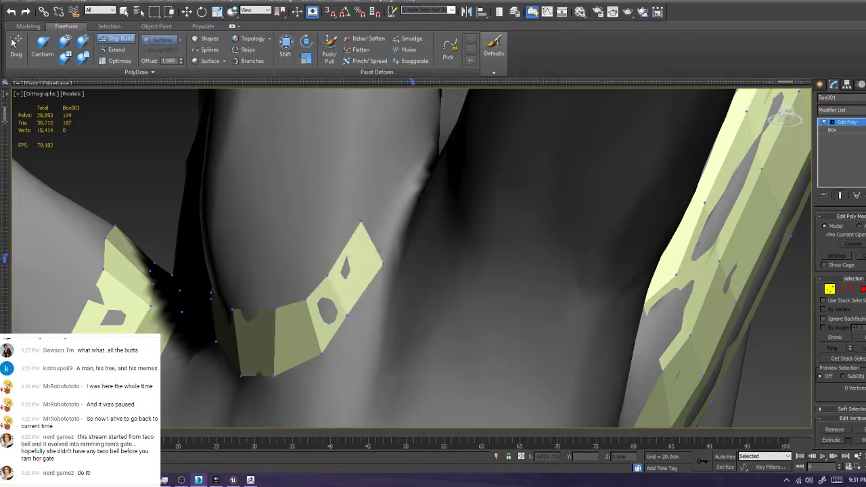
pyautogui.click(400, 179)
pyautogui.click(408, 193)
pyautogui.keyDown('shift'); pyautogui.click(390, 216); pyautogui.keyUp('shift')
pyautogui.keyDown('ctrl'); pyautogui.keyDown('alt'); pyautogui.keyDown('shift'); pyautogui.moveTo(400, 179); pyautogui.dragTo(393, 171); pyautogui.keyUp('shift'); pyautogui.keyUp('alt'); pyautogui.keyUp('ctrl')
# Add two more polygons to the ring along the crease where the branch meets its neighbour
pyautogui.keyDown('alt'); pyautogui.moveTo(396, 177); pyautogui.dragTo(433, 230, button='middle'); pyautogui.keyUp('alt')
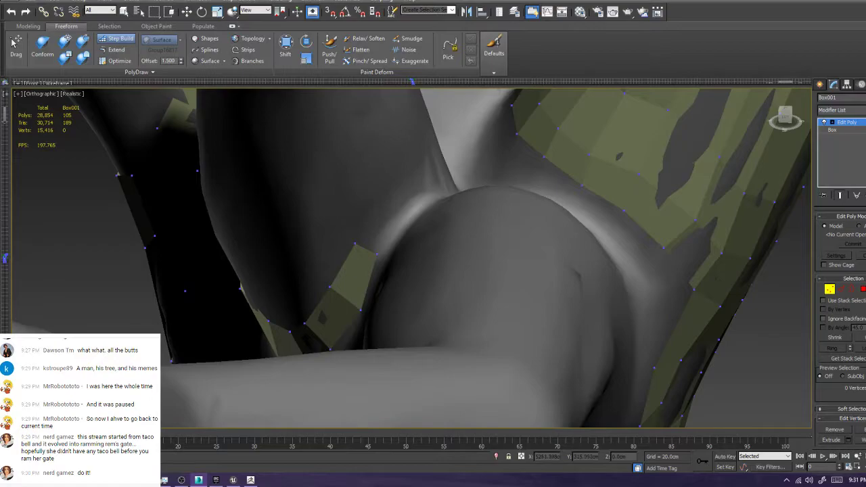
pyautogui.keyDown('shift'); pyautogui.click(383, 227); pyautogui.keyUp('shift')
pyautogui.keyDown('alt'); pyautogui.moveTo(383, 218); pyautogui.dragTo(318, 334, button='middle'); pyautogui.keyUp('alt')
pyautogui.click(418, 275)
pyautogui.keyDown('shift'); pyautogui.click(390, 275); pyautogui.keyUp('shift')
# Carry the ring around the back of the branch base with three further polygons along the crease
pyautogui.keyDown('alt'); pyautogui.moveTo(391, 274); pyautogui.dragTo(460, 216, button='middle'); pyautogui.keyUp('alt')
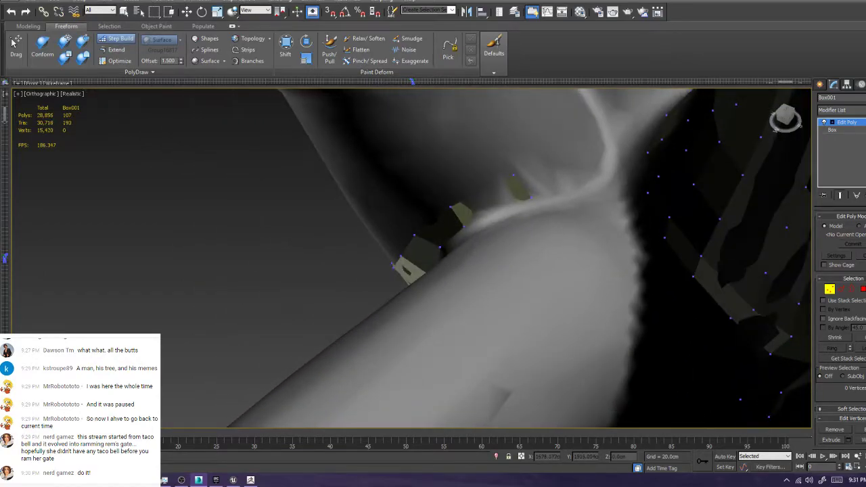
pyautogui.click(597, 148)
pyautogui.keyDown('shift'); pyautogui.click(557, 162); pyautogui.keyUp('shift')
pyautogui.moveTo(556, 162); pyautogui.dragTo(526, 281, button='middle')
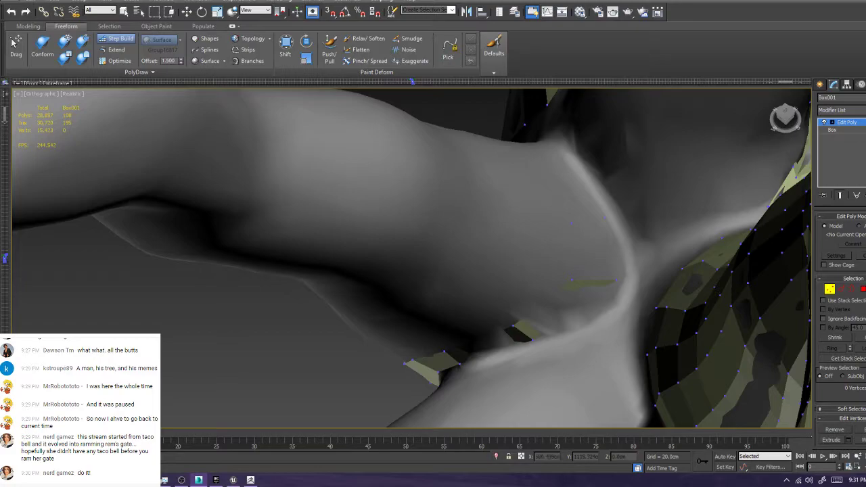
pyautogui.keyDown('shift'); pyautogui.click(594, 251); pyautogui.keyUp('shift')
pyautogui.keyDown('shift'); pyautogui.click(581, 195); pyautogui.keyUp('shift')
# Place vertices in the crotch on the far side of the branch and build two polygons continuing the ring
pyautogui.moveTo(581, 195)
pyautogui.keyDown('alt'); pyautogui.mouseDown(button='middle')
pyautogui.moveTo(525, 203)
pyautogui.moveTo(467, 182)
pyautogui.moveTo(434, 142)
pyautogui.moveTo(446, 183)
pyautogui.mouseUp(button='middle'); pyautogui.keyUp('alt')
pyautogui.scroll(-4, 433, 142)
pyautogui.moveTo(467, 379)
pyautogui.mouseDown(button='middle')
pyautogui.moveTo(447, 250)
pyautogui.moveTo(501, 284)
pyautogui.moveTo(474, 298)
pyautogui.moveTo(501, 302)
pyautogui.mouseUp(button='middle')
pyautogui.scroll(4, 468, 325)
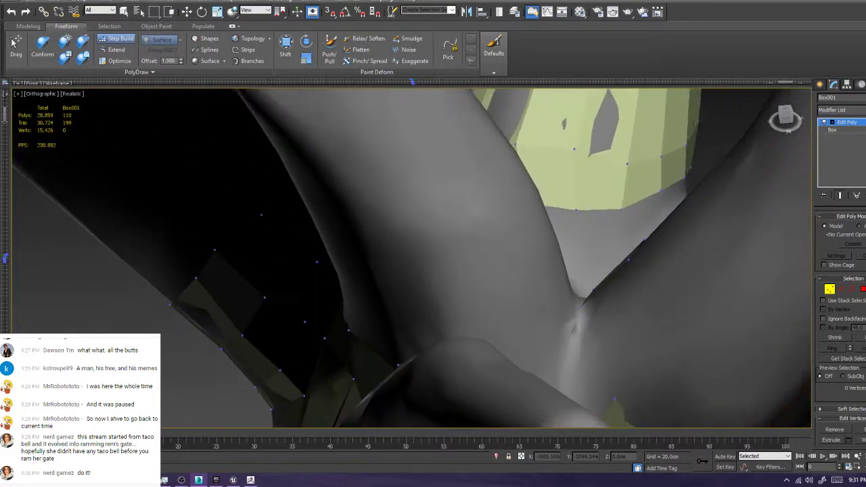
pyautogui.moveTo(600, 310); pyautogui.dragTo(406, 269, button='middle')
pyautogui.click(440, 304)
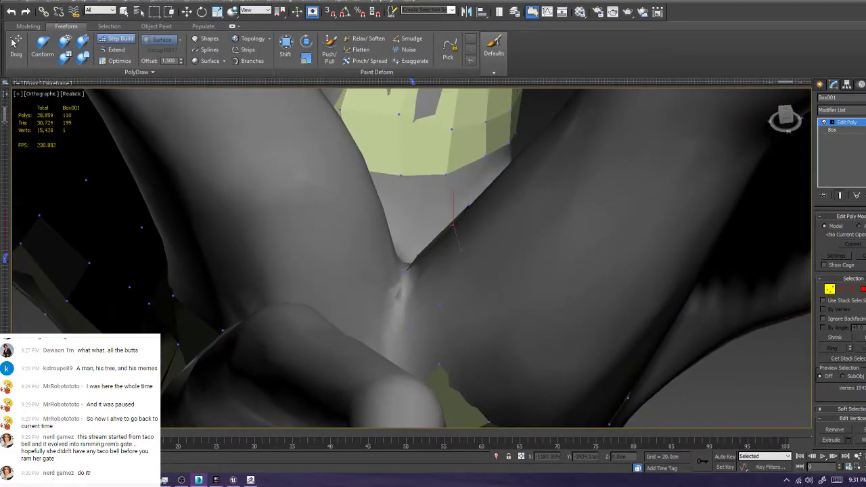
pyautogui.keyDown('shift'); pyautogui.moveTo(405, 272); pyautogui.dragTo(410, 327); pyautogui.keyUp('shift')
pyautogui.keyDown('alt'); pyautogui.moveTo(410, 326); pyautogui.dragTo(440, 113, button='middle'); pyautogui.keyUp('alt')
pyautogui.keyDown('shift'); pyautogui.click(377, 252); pyautogui.keyUp('shift')
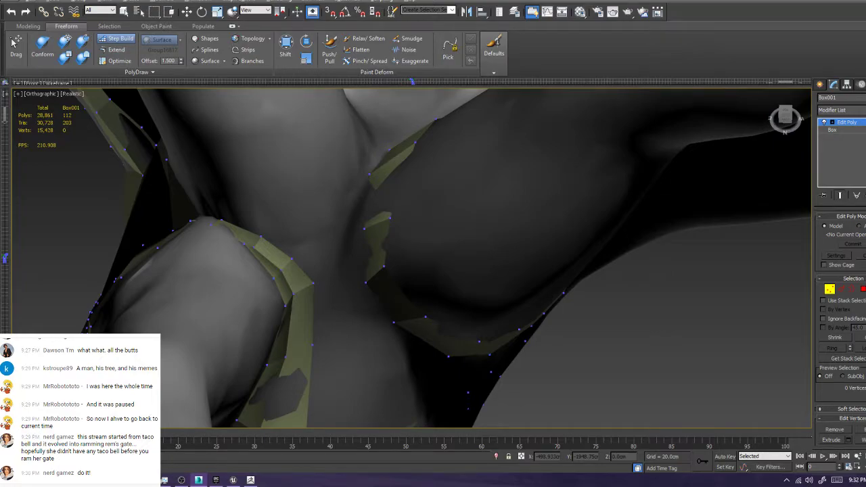
# Move the ring's outer vertex facing the neighbouring branch ring slightly upward along the surface
pyautogui.moveTo(440, 339); pyautogui.dragTo(359, 163, button='middle')
pyautogui.scroll(3, 366, 189)
pyautogui.moveTo(277, 162); pyautogui.dragTo(369, 325, button='middle')
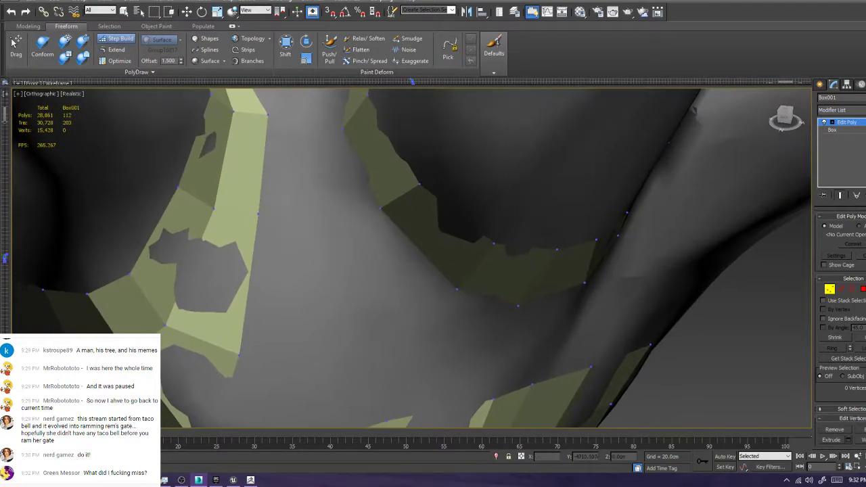
pyautogui.scroll(3, 343, 129)
pyautogui.click(344, 165)
pyautogui.moveTo(344, 166); pyautogui.dragTo(338, 141)
pyautogui.scroll(-3, 339, 149)
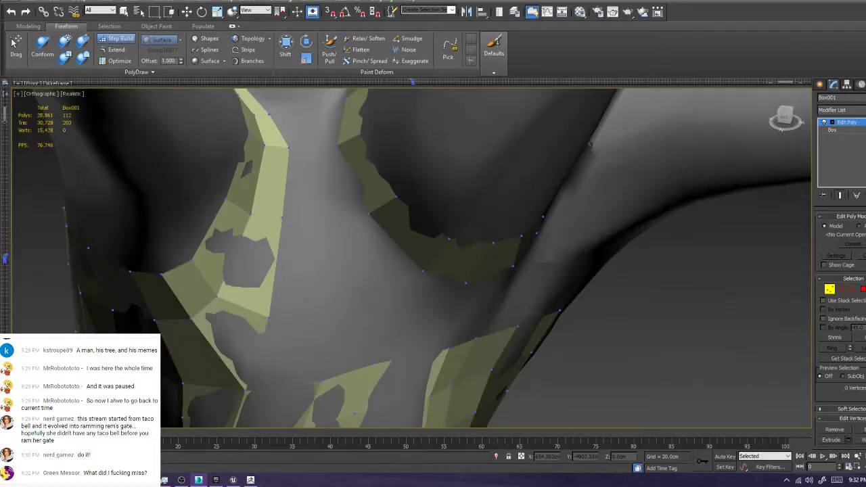
# Place two vertices between the neighbouring branch rings, bridge them with polygons, and adjust the new ring's vertices
pyautogui.click(313, 147)
pyautogui.click(316, 222)
pyautogui.keyDown('shift'); pyautogui.moveTo(299, 184); pyautogui.dragTo(339, 182); pyautogui.keyUp('shift')
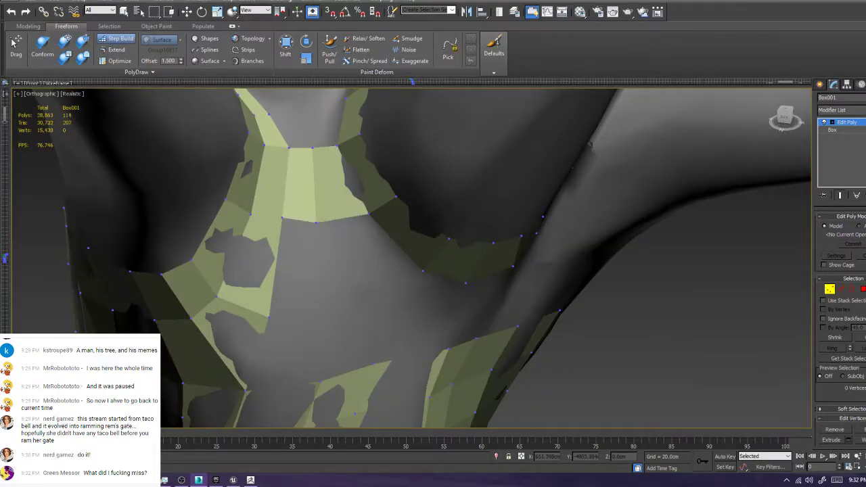
pyautogui.moveTo(316, 222); pyautogui.dragTo(354, 211)
pyautogui.moveTo(448, 238); pyautogui.dragTo(441, 236)
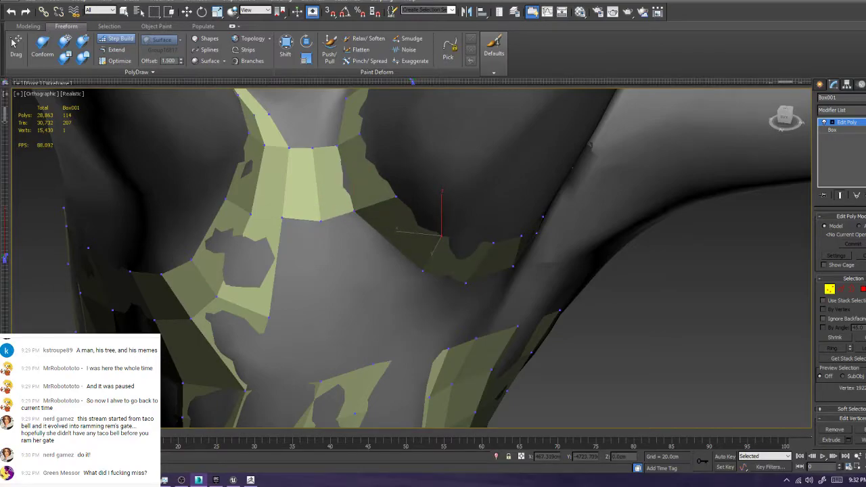
# Place a vertex below the bridge and build two polygons from it down to the trunk's upper edge
pyautogui.click(467, 319)
pyautogui.keyDown('alt'); pyautogui.moveTo(467, 319); pyautogui.dragTo(468, 296, button='middle'); pyautogui.keyUp('alt')
pyautogui.click(323, 268)
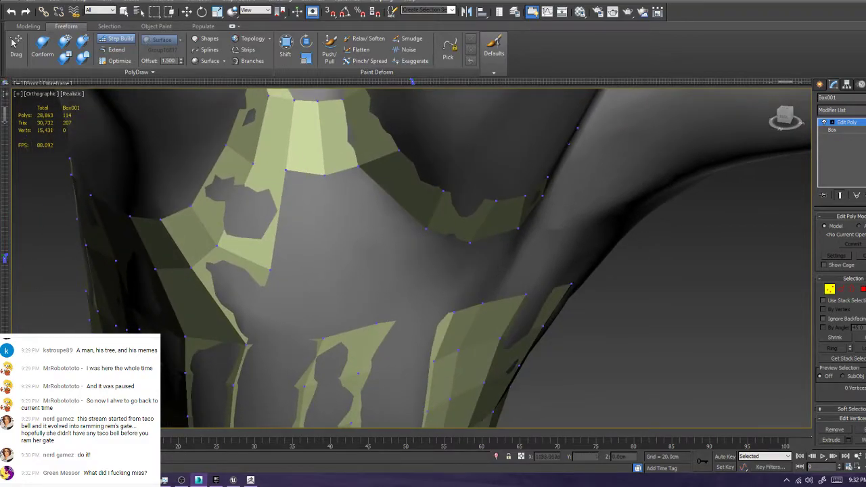
pyautogui.keyDown('shift'); pyautogui.click(302, 225); pyautogui.keyUp('shift')
pyautogui.keyDown('alt'); pyautogui.moveTo(314, 264); pyautogui.dragTo(311, 291, button='middle'); pyautogui.keyUp('alt')
pyautogui.keyDown('shift'); pyautogui.click(287, 233); pyautogui.keyUp('shift')
pyautogui.moveTo(287, 234); pyautogui.dragTo(281, 247, button='middle')
# Place a vertex beside the bridge's lower end and build three polygons joining it to the new ring and trunk
pyautogui.click(359, 199)
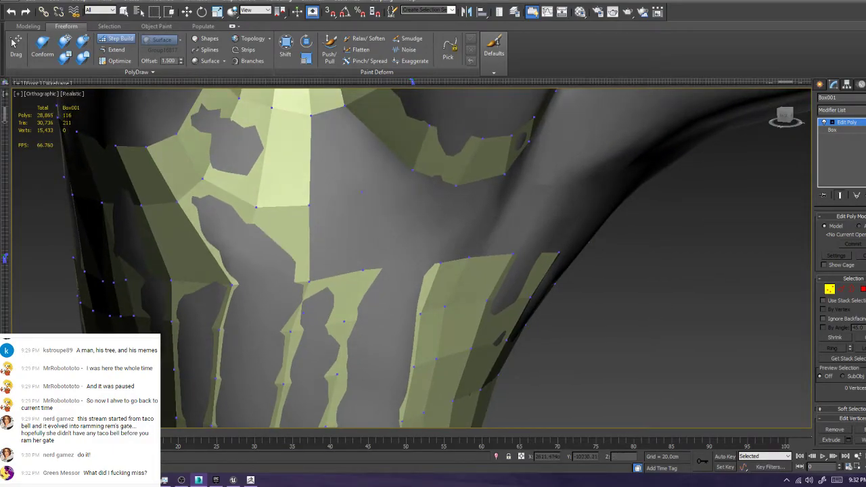
pyautogui.keyDown('shift'); pyautogui.click(339, 233); pyautogui.keyUp('shift')
pyautogui.keyDown('shift'); pyautogui.click(339, 168); pyautogui.keyUp('shift')
pyautogui.click(359, 199)
pyautogui.keyDown('ctrl'); pyautogui.click(345, 105); pyautogui.keyUp('ctrl')
pyautogui.keyDown('shift'); pyautogui.moveTo(359, 199); pyautogui.dragTo(413, 170); pyautogui.keyUp('shift')
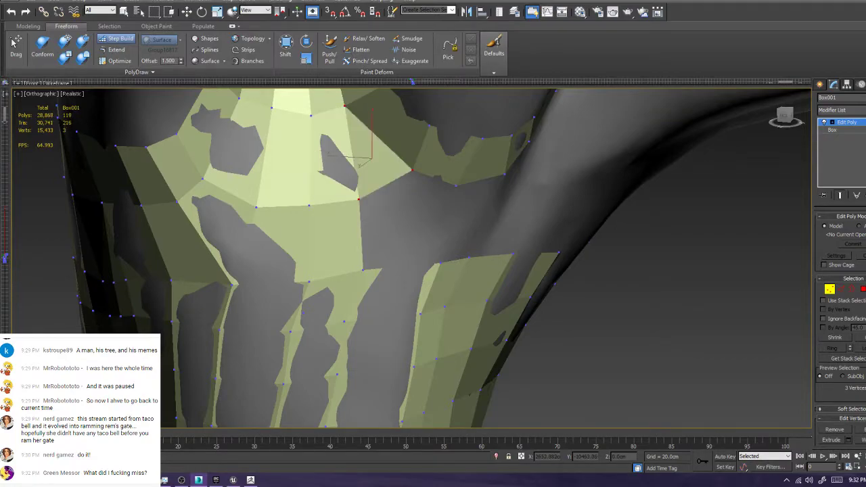
# Fill the gap between the new ring's lower edge and the trunk's upper edge with polygons, redoing one misbuilt face
pyautogui.keyDown('alt'); pyautogui.moveTo(419, 203); pyautogui.dragTo(414, 257, button='middle'); pyautogui.keyUp('alt')
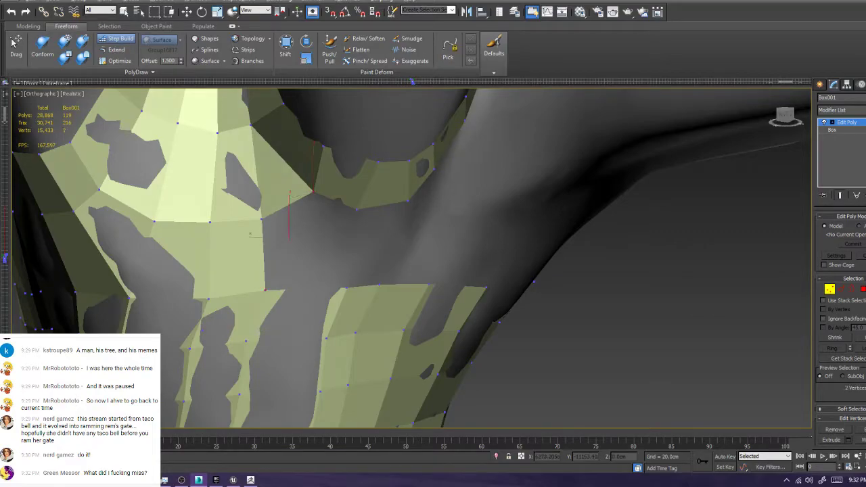
pyautogui.keyDown('alt'); pyautogui.moveTo(313, 192); pyautogui.dragTo(265, 289); pyautogui.keyUp('alt')
pyautogui.keyDown('shift'); pyautogui.moveTo(313, 192); pyautogui.dragTo(379, 285); pyautogui.keyUp('shift')
pyautogui.hotkey('ctrl', 'z')
pyautogui.keyDown('shift'); pyautogui.moveTo(313, 192); pyautogui.dragTo(348, 288); pyautogui.keyUp('shift')
pyautogui.keyDown('alt'); pyautogui.moveTo(347, 287); pyautogui.dragTo(274, 271, button='middle'); pyautogui.keyUp('alt')
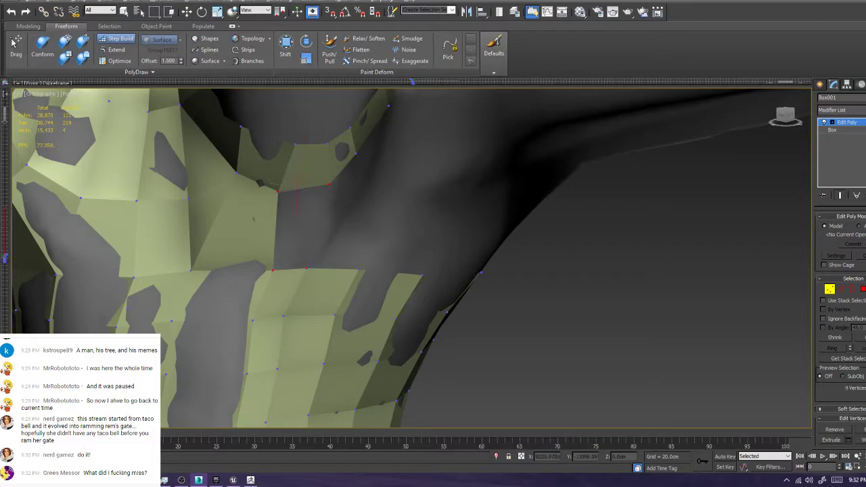
pyautogui.keyDown('shift'); pyautogui.moveTo(278, 192); pyautogui.dragTo(330, 185); pyautogui.keyUp('shift')
# Place vertices beside the new ring and build polygons up its outer side from the trunk's upper edge
pyautogui.keyDown('alt'); pyautogui.moveTo(330, 185); pyautogui.dragTo(296, 185, button='middle'); pyautogui.keyUp('alt')
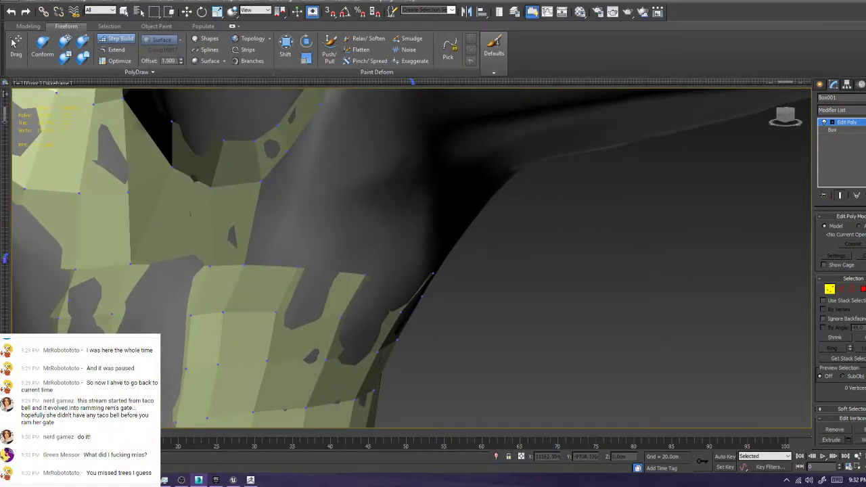
pyautogui.click(308, 198)
pyautogui.keyDown('shift'); pyautogui.moveTo(288, 150); pyautogui.dragTo(261, 181); pyautogui.keyUp('shift')
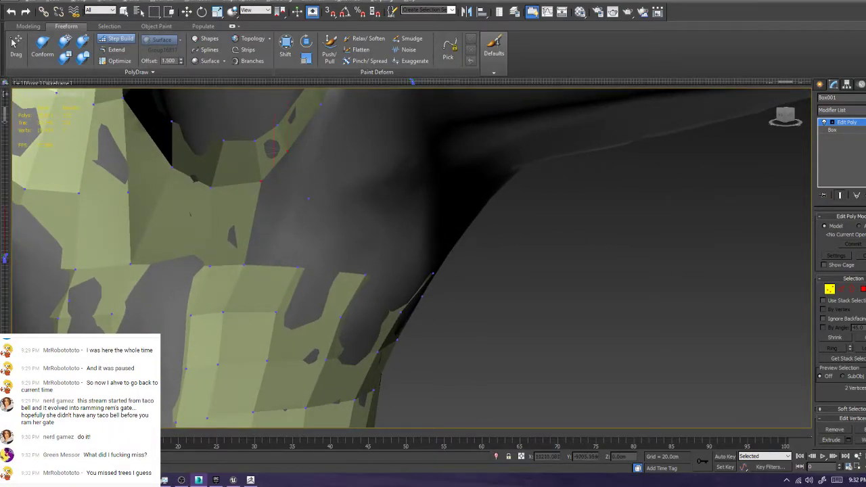
pyautogui.moveTo(244, 265)
pyautogui.keyDown('shift'); pyautogui.mouseDown()
pyautogui.moveTo(308, 198)
pyautogui.moveTo(293, 208)
pyautogui.moveTo(298, 267)
pyautogui.moveTo(244, 265)
pyautogui.mouseUp(); pyautogui.keyUp('shift')
pyautogui.keyDown('alt'); pyautogui.moveTo(279, 246); pyautogui.dragTo(258, 287, button='middle'); pyautogui.keyUp('alt')
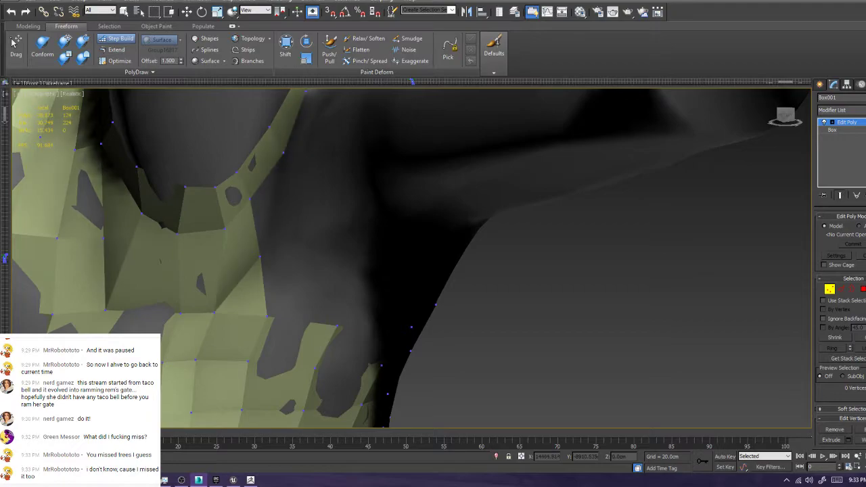
pyautogui.moveTo(282, 153)
pyautogui.keyDown('shift'); pyautogui.mouseDown()
pyautogui.moveTo(307, 206)
pyautogui.moveTo(261, 257)
pyautogui.moveTo(250, 199)
pyautogui.mouseUp(); pyautogui.keyUp('shift')
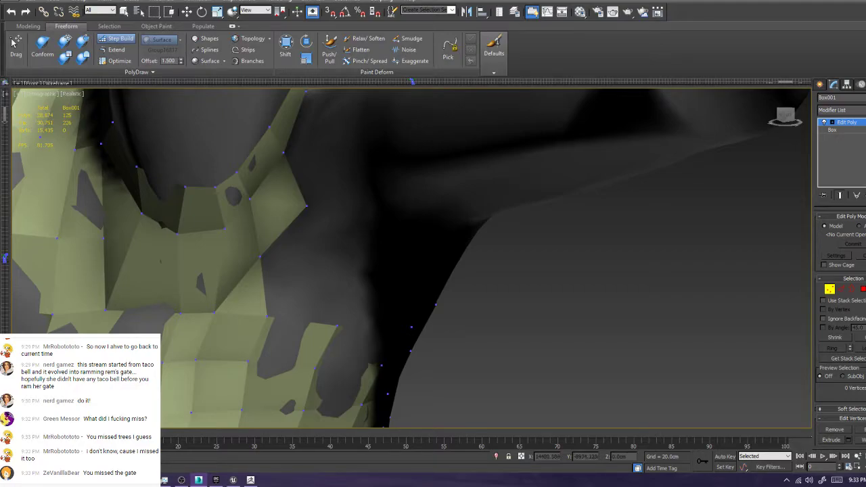
# Build one more polygon up the ring's outer side and pull its lower outer vertex closer to the ring
pyautogui.moveTo(406, 203); pyautogui.dragTo(417, 308, button='middle')
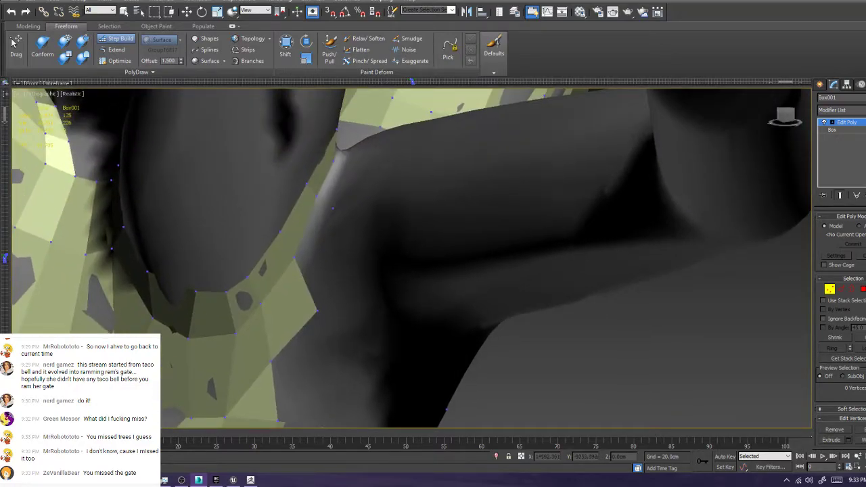
pyautogui.keyDown('shift'); pyautogui.click(315, 243); pyautogui.keyUp('shift')
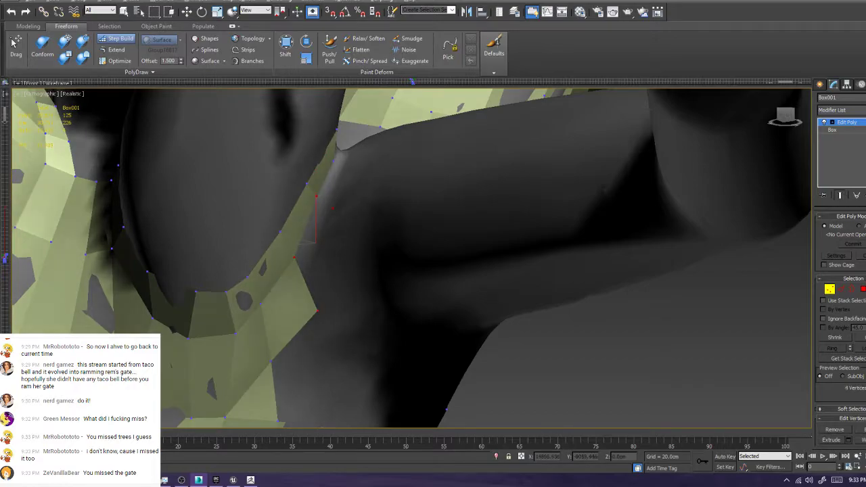
pyautogui.keyDown('shift'); pyautogui.click(315, 243); pyautogui.keyUp('shift')
pyautogui.keyDown('ctrl'); pyautogui.keyDown('alt'); pyautogui.keyDown('shift'); pyautogui.moveTo(316, 311); pyautogui.dragTo(315, 276); pyautogui.keyUp('shift'); pyautogui.keyUp('alt'); pyautogui.keyUp('ctrl')
# Continue the outer strip around the ring with two polygons and adjust the vertex between them
pyautogui.keyDown('alt'); pyautogui.moveTo(314, 277); pyautogui.dragTo(211, 292, button='middle'); pyautogui.keyUp('alt')
pyautogui.keyDown('shift'); pyautogui.click(253, 229); pyautogui.keyUp('shift')
pyautogui.keyDown('alt'); pyautogui.moveTo(253, 229); pyautogui.dragTo(189, 252, button='middle'); pyautogui.keyUp('alt')
pyautogui.keyDown('ctrl'); pyautogui.keyDown('alt'); pyautogui.keyDown('shift'); pyautogui.click(260, 258); pyautogui.keyUp('shift'); pyautogui.keyUp('alt'); pyautogui.keyUp('ctrl')
pyautogui.keyDown('ctrl'); pyautogui.keyDown('alt'); pyautogui.keyDown('shift'); pyautogui.moveTo(259, 259); pyautogui.dragTo(266, 253); pyautogui.keyUp('shift'); pyautogui.keyUp('alt'); pyautogui.keyUp('ctrl')
pyautogui.keyDown('shift'); pyautogui.click(287, 234); pyautogui.keyUp('shift')
# Move the outer strip's end vertex along the crease and add a polygon reaching the junction of the branches
pyautogui.keyDown('alt'); pyautogui.moveTo(287, 235); pyautogui.dragTo(345, 224, button='middle'); pyautogui.keyUp('alt')
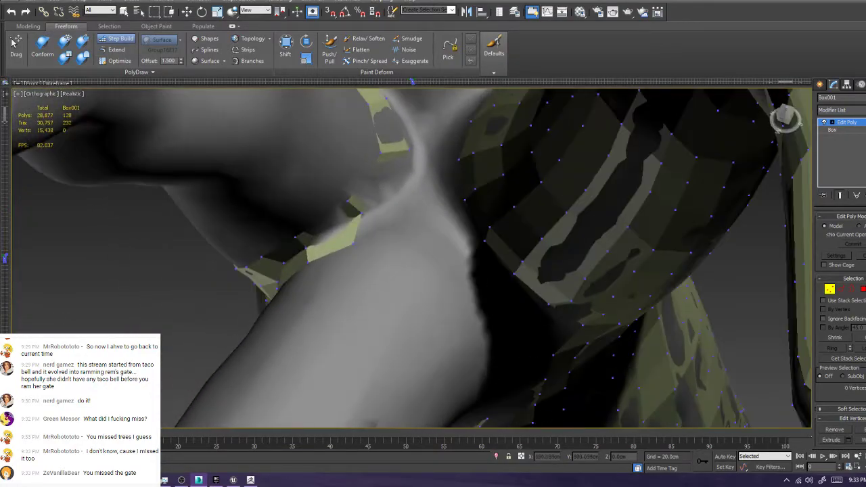
pyautogui.keyDown('ctrl'); pyautogui.keyDown('alt'); pyautogui.keyDown('shift'); pyautogui.moveTo(353, 243); pyautogui.dragTo(373, 232); pyautogui.keyUp('shift'); pyautogui.keyUp('alt'); pyautogui.keyUp('ctrl')
pyautogui.click(428, 155)
pyautogui.keyDown('shift'); pyautogui.click(396, 190); pyautogui.keyUp('shift')
pyautogui.keyDown('alt'); pyautogui.moveTo(406, 190); pyautogui.dragTo(430, 233, button='middle'); pyautogui.keyUp('alt')
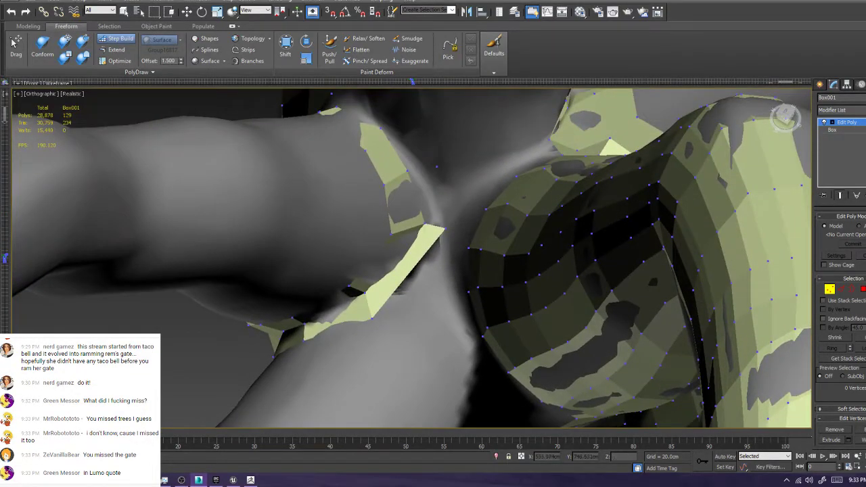
# Build three polygons along the inner side of the branch ring, placing an extra vertex below the crease for the lowest one
pyautogui.keyDown('shift'); pyautogui.moveTo(408, 170); pyautogui.dragTo(437, 166); pyautogui.keyUp('shift')
pyautogui.keyDown('alt'); pyautogui.moveTo(436, 166); pyautogui.dragTo(445, 227, button='middle'); pyautogui.keyUp('alt')
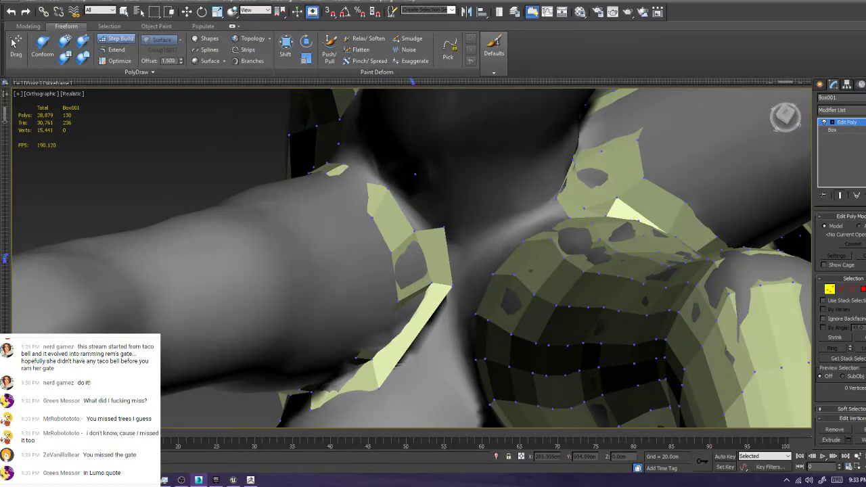
pyautogui.keyDown('shift'); pyautogui.click(416, 205); pyautogui.keyUp('shift')
pyautogui.click(389, 329)
pyautogui.keyDown('shift'); pyautogui.click(405, 316); pyautogui.keyUp('shift')
# Add a polygon above the trunk's upper edge in the gap between the branches and move the nearby rim vertices into the crease
pyautogui.keyDown('alt'); pyautogui.moveTo(405, 315); pyautogui.dragTo(352, 297, button='middle'); pyautogui.keyUp('alt')
pyautogui.scroll(-4, 357, 264)
pyautogui.keyDown('alt'); pyautogui.moveTo(358, 264); pyautogui.dragTo(430, 284, button='middle'); pyautogui.keyUp('alt')
pyautogui.scroll(3, 406, 277)
pyautogui.scroll(3, 390, 325)
pyautogui.moveTo(456, 268); pyautogui.dragTo(445, 292)
pyautogui.keyDown('shift'); pyautogui.click(451, 312); pyautogui.keyUp('shift')
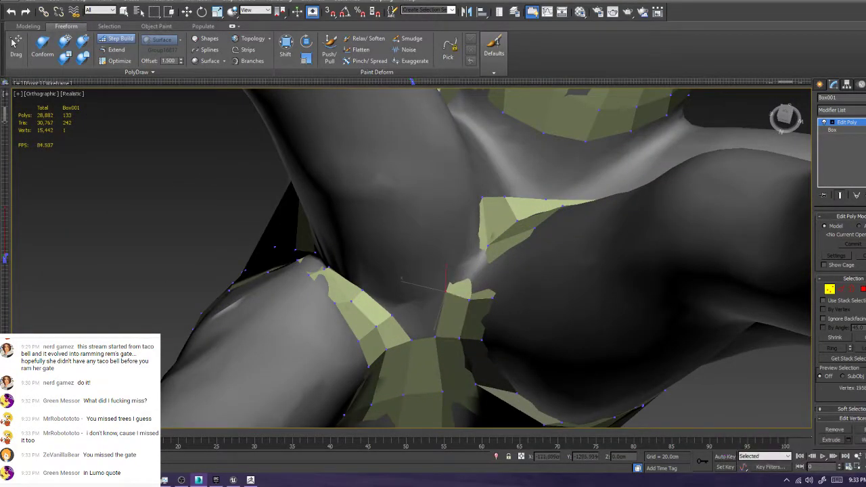
pyautogui.keyDown('ctrl'); pyautogui.keyDown('alt'); pyautogui.keyDown('shift'); pyautogui.moveTo(488, 245); pyautogui.dragTo(486, 257); pyautogui.keyUp('shift'); pyautogui.keyUp('alt'); pyautogui.keyUp('ctrl')
pyautogui.keyDown('ctrl'); pyautogui.keyDown('alt'); pyautogui.keyDown('shift'); pyautogui.moveTo(482, 198); pyautogui.dragTo(462, 238); pyautogui.keyUp('shift'); pyautogui.keyUp('alt'); pyautogui.keyUp('ctrl')
# Examine the retopologized branch junction, the whole tree and the flared trunk base
pyautogui.scroll(-5, 467, 228)
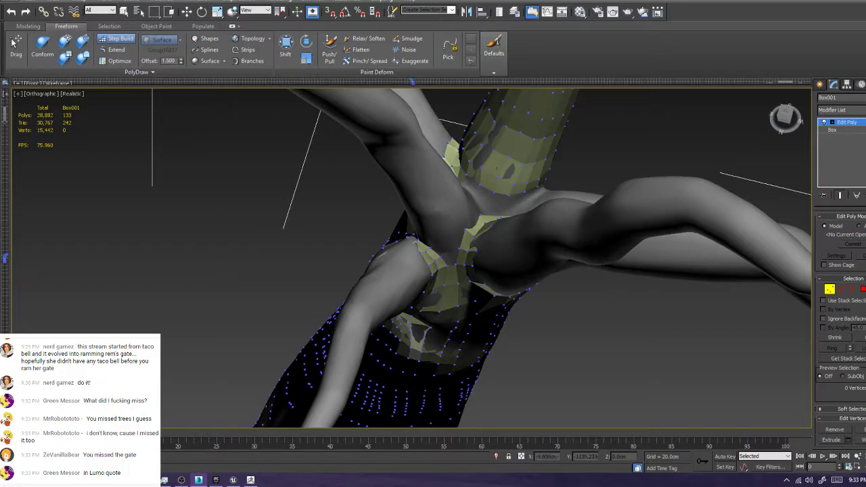
pyautogui.scroll(-3, 433, 257)
pyautogui.scroll(5, 450, 237)
pyautogui.keyDown('alt'); pyautogui.moveTo(434, 257); pyautogui.dragTo(460, 196, button='middle'); pyautogui.keyUp('alt')
pyautogui.scroll(-4, 385, 223)
pyautogui.press('z')
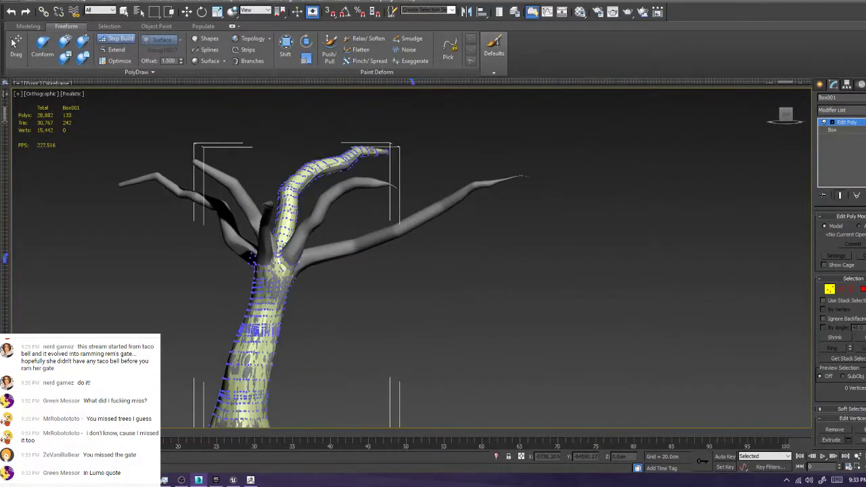
pyautogui.scroll(6, 321, 326)
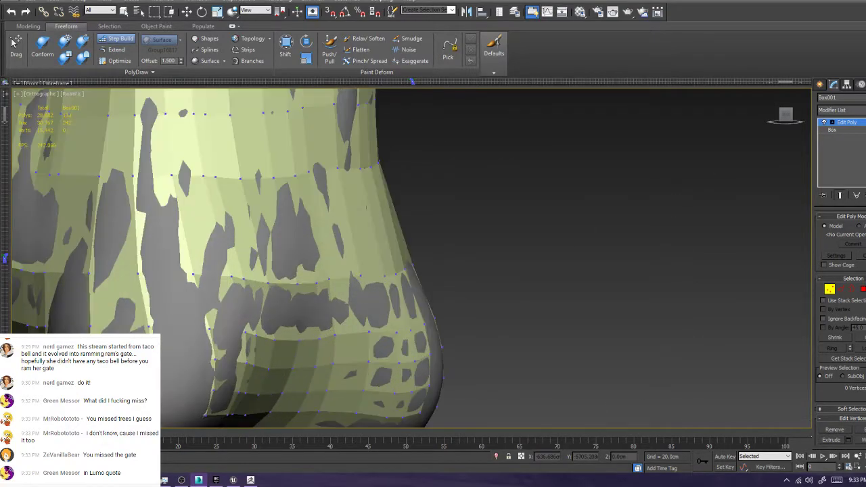
pyautogui.scroll(-4, 321, 326)
# Switch to Discord, view the image shared in the unread direct message, and return to 3ds Max
pyautogui.hotkey('alt', 'Tab')
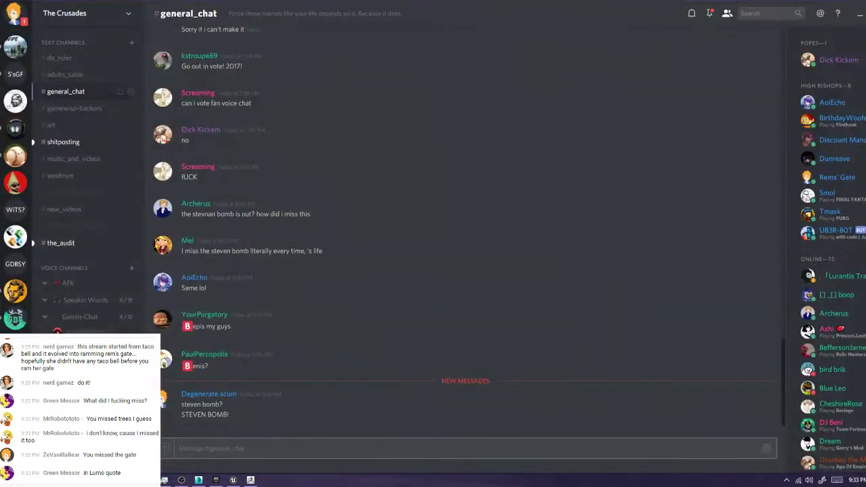
pyautogui.click(15, 12)
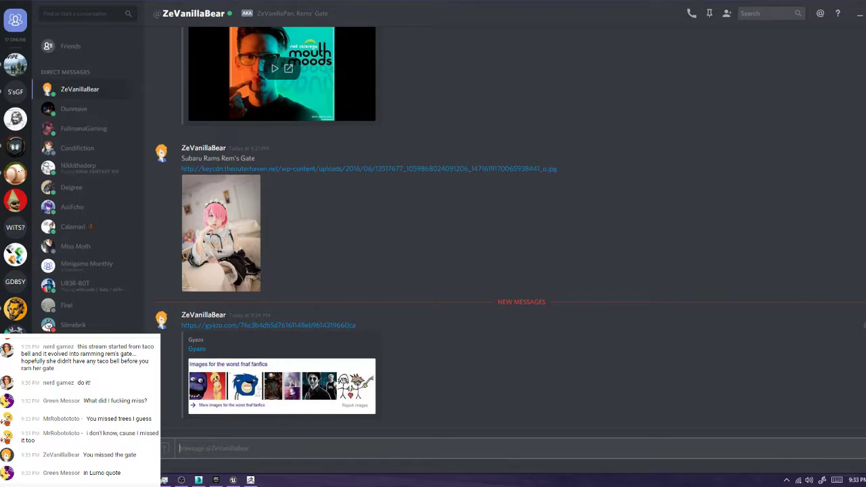
pyautogui.click(281, 386)
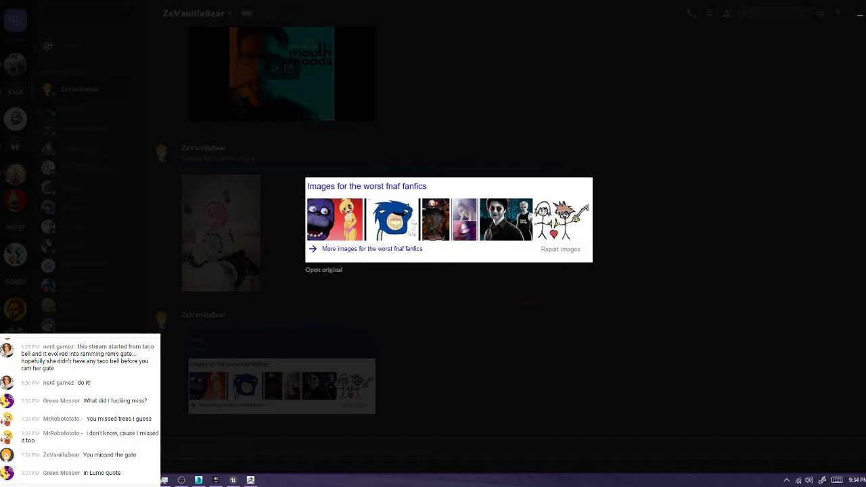
pyautogui.click(838, 15)
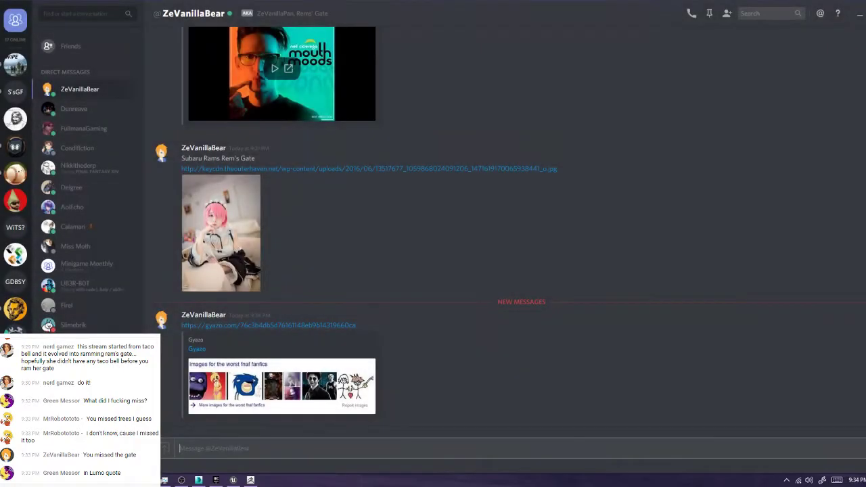
pyautogui.click(860, 15)
# Examine the polygon coverage along the trunk and around the bases of the branches
pyautogui.moveTo(406, 257); pyautogui.dragTo(414, 271, button='middle')
pyautogui.moveTo(325, 270); pyautogui.dragTo(330, 279, button='middle')
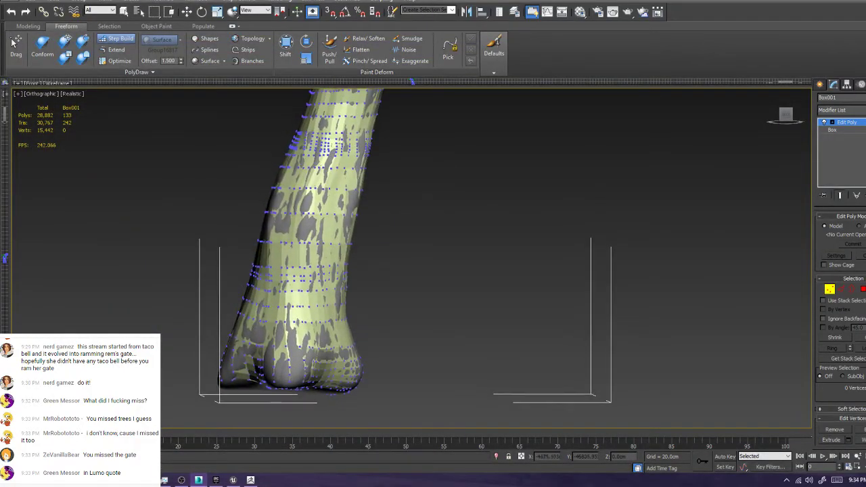
pyautogui.moveTo(380, 165); pyautogui.dragTo(385, 293, button='middle')
pyautogui.scroll(-6, 385, 294)
pyautogui.scroll(7, 396, 203)
pyautogui.keyDown('alt'); pyautogui.moveTo(396, 203); pyautogui.dragTo(649, 207, button='middle'); pyautogui.keyUp('alt')
pyautogui.keyDown('alt'); pyautogui.moveTo(490, 339); pyautogui.dragTo(366, 253, button='middle'); pyautogui.keyUp('alt')
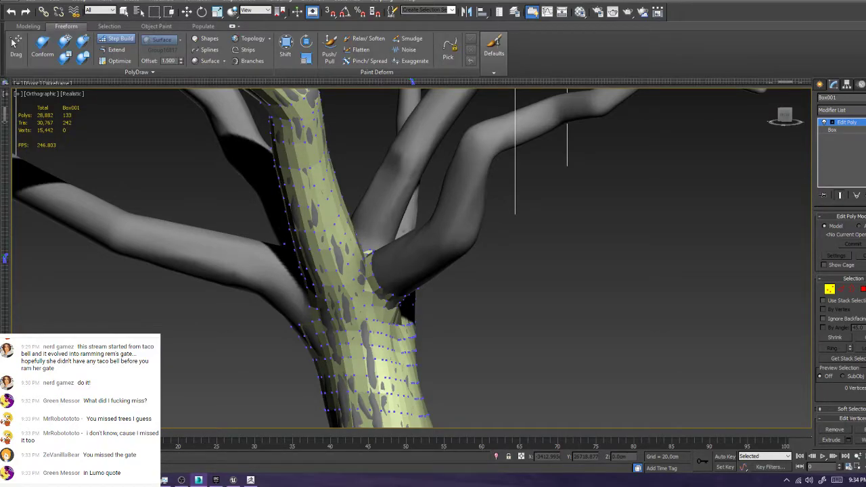
pyautogui.scroll(6, 408, 299)
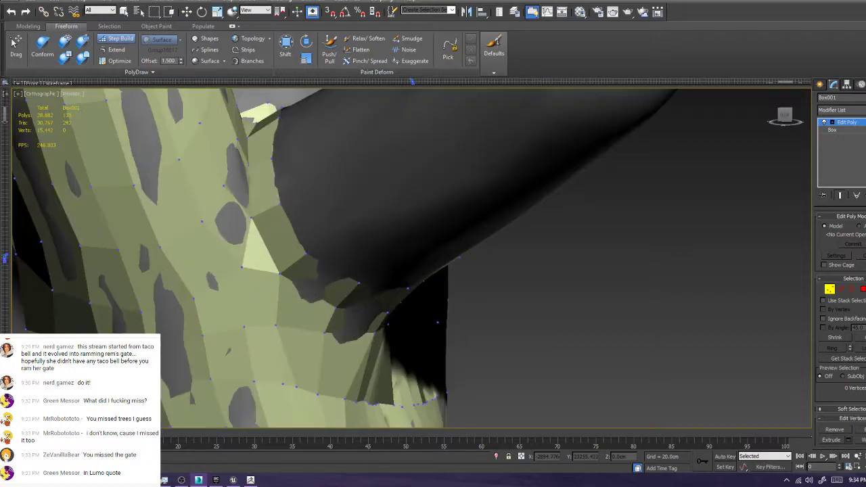
pyautogui.scroll(-6, 405, 299)
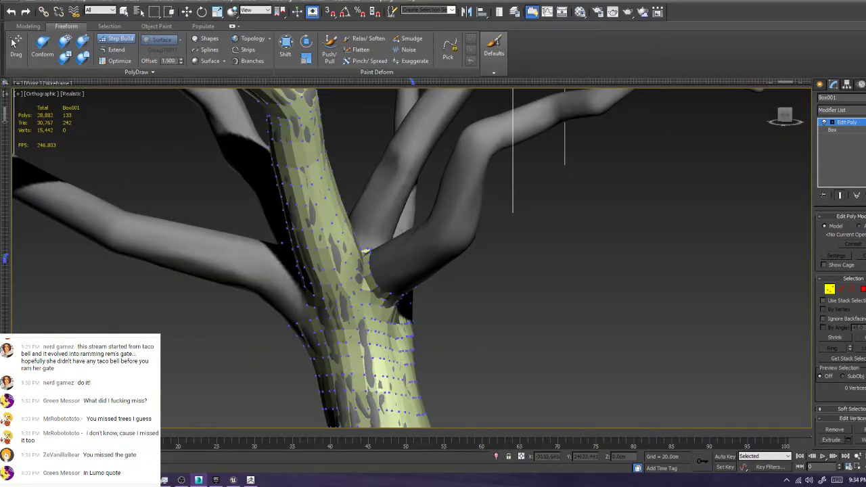
# Adjust the vertices along the rims of the branch bases beside the finished branch
pyautogui.scroll(4, 383, 268)
pyautogui.keyDown('alt'); pyautogui.moveTo(384, 268); pyautogui.dragTo(231, 311, button='middle'); pyautogui.keyUp('alt')
pyautogui.keyDown('alt'); pyautogui.moveTo(427, 223); pyautogui.dragTo(433, 237, button='middle'); pyautogui.keyUp('alt')
pyautogui.click(463, 366)
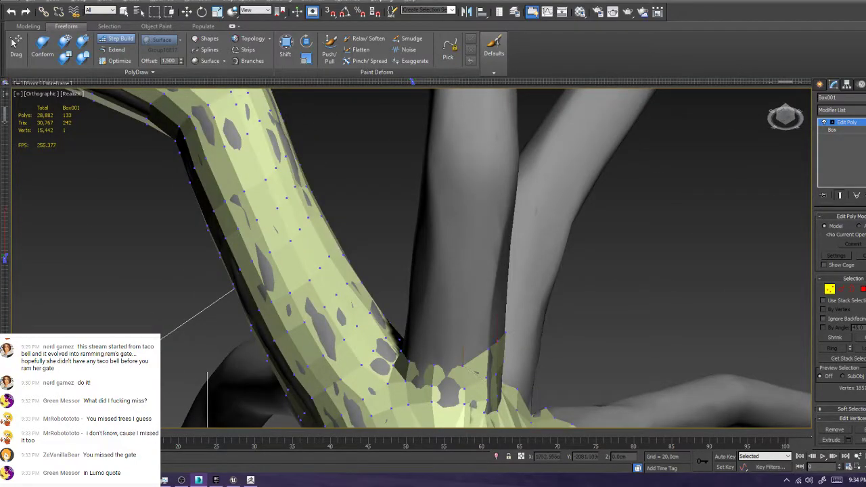
pyautogui.moveTo(463, 364); pyautogui.dragTo(412, 347)
pyautogui.keyDown('alt'); pyautogui.moveTo(413, 271); pyautogui.dragTo(542, 236, button='middle'); pyautogui.keyUp('alt')
pyautogui.click(378, 273)
pyautogui.moveTo(377, 273); pyautogui.dragTo(383, 251)
pyautogui.click(433, 270)
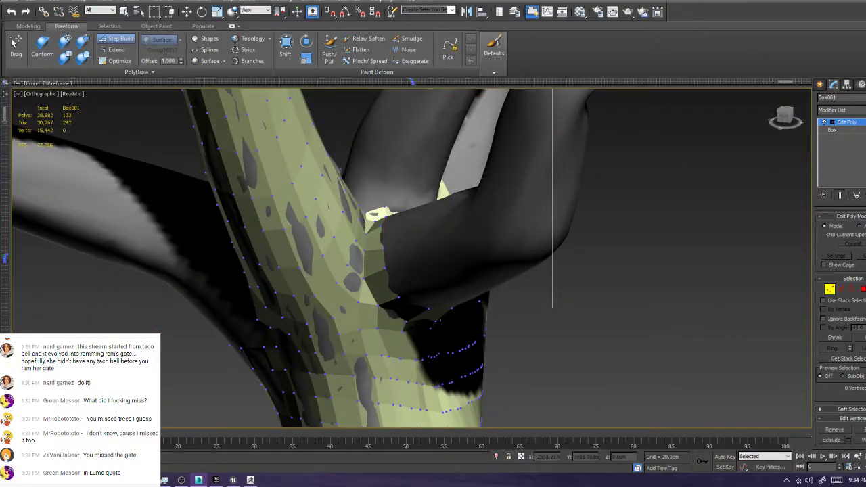
pyautogui.keyDown('alt'); pyautogui.moveTo(433, 271); pyautogui.dragTo(501, 203, button='middle'); pyautogui.keyUp('alt')
pyautogui.moveTo(395, 265); pyautogui.dragTo(417, 258)
pyautogui.click(439, 278)
pyautogui.keyDown('alt'); pyautogui.moveTo(440, 277); pyautogui.dragTo(366, 234, button='middle'); pyautogui.keyUp('alt')
pyautogui.keyDown('alt'); pyautogui.moveTo(406, 271); pyautogui.dragTo(351, 197, button='middle'); pyautogui.keyUp('alt')
# Select all polygons of the retopology mesh, assign them to smoothing group 1, and clear the selection
pyautogui.press('w')
pyautogui.scroll(-4, 375, 264)
pyautogui.press('4')
pyautogui.scroll(-5, 376, 267)
pyautogui.hotkey('ctrl', 'a')
pyautogui.scroll(-6, 839, 338)
pyautogui.scroll(-5, 839, 325)
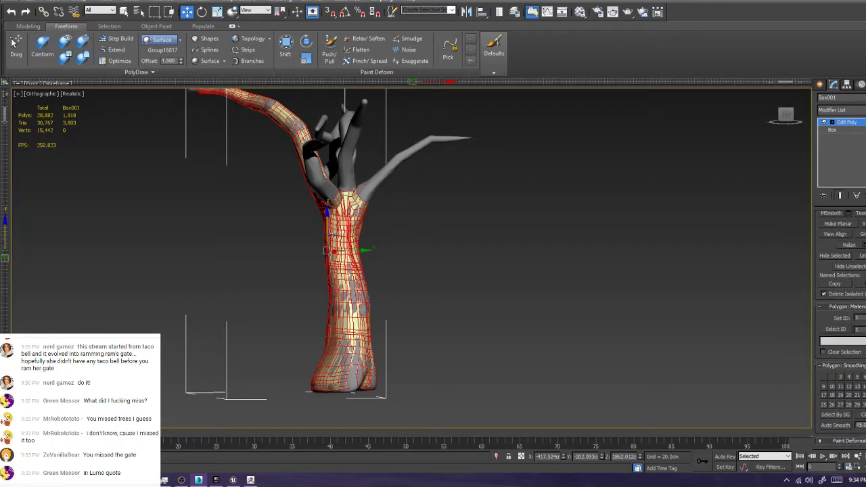
pyautogui.click(824, 377)
pyautogui.moveTo(406, 251); pyautogui.dragTo(650, 277, button='middle')
pyautogui.press('F4')
pyautogui.press('F4')
pyautogui.hotkey('ctrl', 'd')
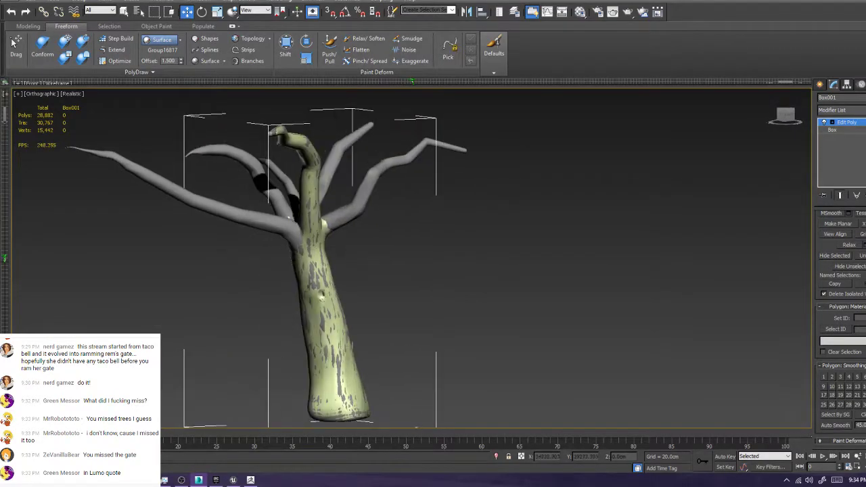
# Check the smoothed shading on the trunk and branch bases, and return to vertex editing with Step Build
pyautogui.scroll(5, 356, 261)
pyautogui.scroll(-5, 183, 261)
pyautogui.keyDown('alt'); pyautogui.moveTo(183, 261); pyautogui.dragTo(331, 261, button='middle'); pyautogui.keyUp('alt')
pyautogui.click(215, 234)
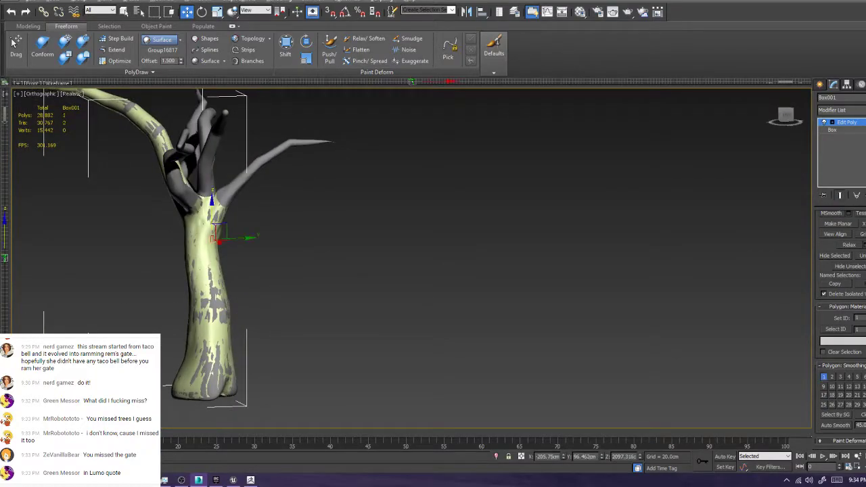
pyautogui.keyDown('alt'); pyautogui.moveTo(215, 234); pyautogui.dragTo(198, 238, button='middle'); pyautogui.keyUp('alt')
pyautogui.scroll(5, 198, 230)
pyautogui.click(318, 217)
pyautogui.press('1')
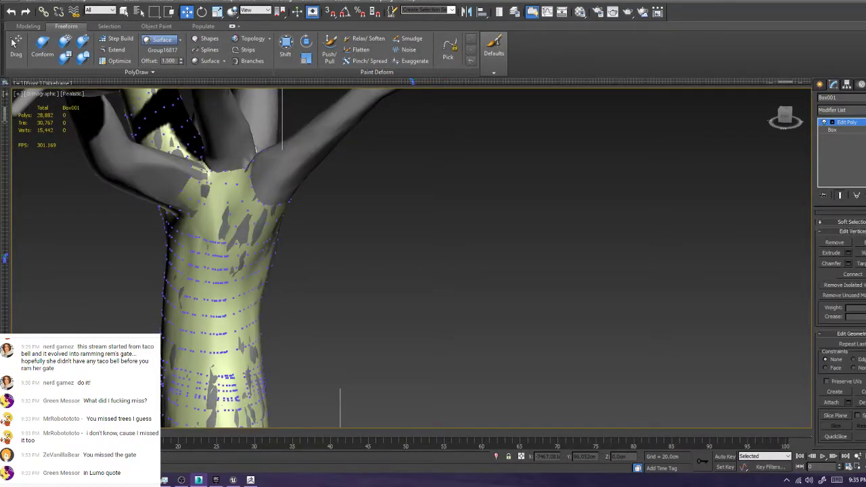
pyautogui.scroll(5, 318, 216)
pyautogui.scroll(-4, 315, 318)
pyautogui.click(117, 39)
# Try to build a polygon from the trunk's upper edge out onto the neighbouring bare branch
pyautogui.moveTo(196, 196); pyautogui.dragTo(274, 249, button='middle')
pyautogui.scroll(4, 340, 264)
pyautogui.keyDown('alt'); pyautogui.moveTo(340, 264); pyautogui.dragTo(353, 260, button='middle'); pyautogui.keyUp('alt')
pyautogui.scroll(-5, 237, 248)
pyautogui.keyDown('alt'); pyautogui.moveTo(237, 247); pyautogui.dragTo(207, 235, button='middle'); pyautogui.keyUp('alt')
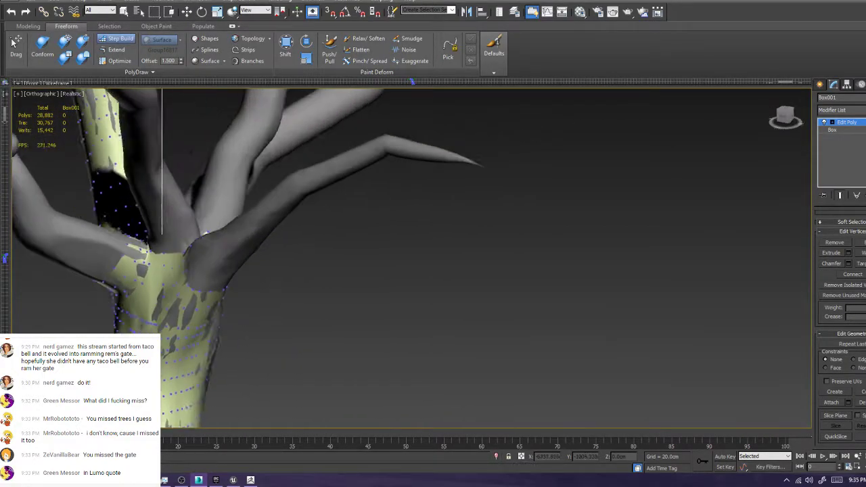
pyautogui.scroll(3, 377, 180)
pyautogui.keyDown('alt'); pyautogui.moveTo(377, 180); pyautogui.dragTo(319, 171, button='middle'); pyautogui.keyUp('alt')
pyautogui.moveTo(319, 172); pyautogui.dragTo(610, 216, button='middle')
pyautogui.keyDown('alt'); pyautogui.moveTo(467, 239); pyautogui.dragTo(425, 243, button='middle'); pyautogui.keyUp('alt')
pyautogui.scroll(5, 425, 243)
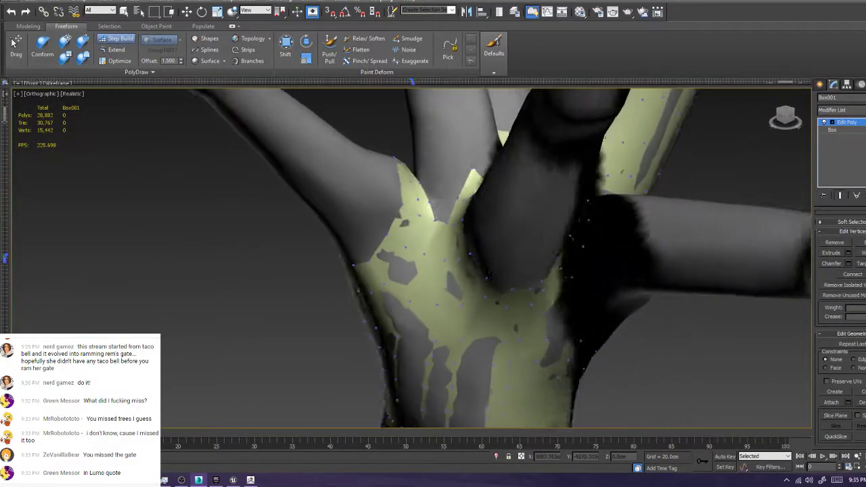
pyautogui.keyDown('shift'); pyautogui.click(376, 207); pyautogui.keyUp('shift')
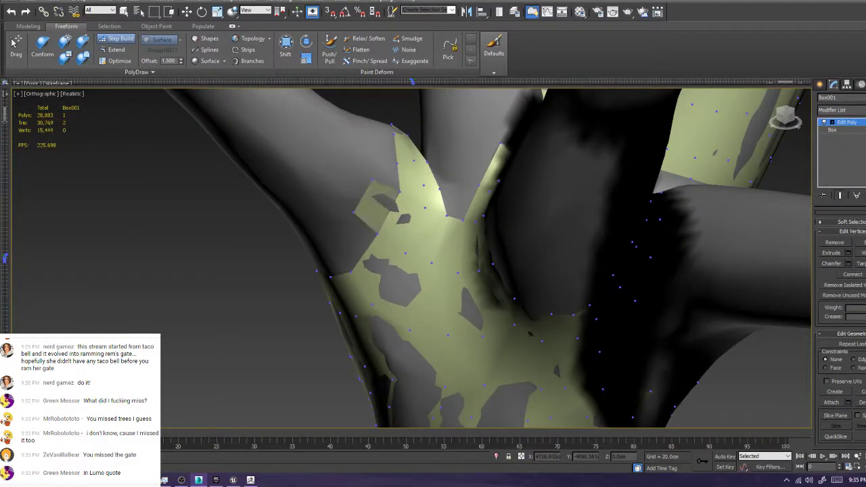
pyautogui.scroll(-5, 420, 188)
pyautogui.keyDown('alt'); pyautogui.moveTo(535, 159); pyautogui.dragTo(362, 172, button='middle'); pyautogui.keyUp('alt')
pyautogui.scroll(4, 462, 178)
pyautogui.keyDown('alt'); pyautogui.moveTo(433, 237); pyautogui.dragTo(447, 217, button='middle'); pyautogui.keyUp('alt')
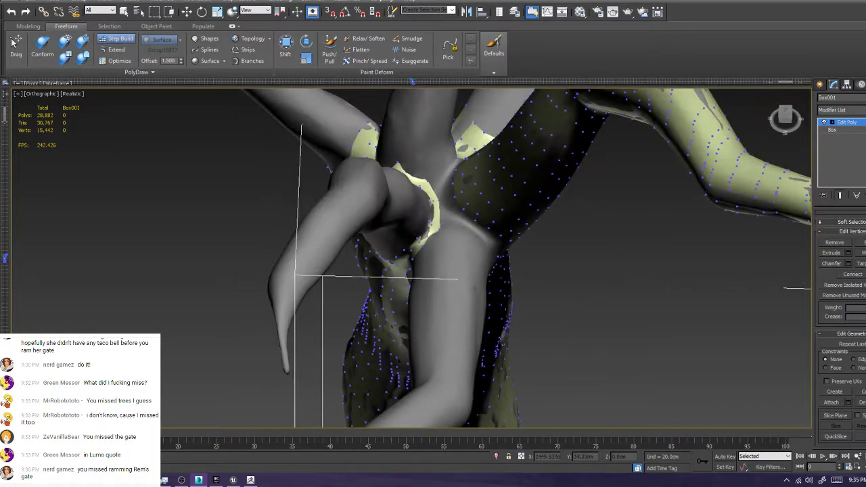
# Show edged faces in the viewport and adjust two vertices on the branch ring near the fork
pyautogui.scroll(4, 439, 210)
pyautogui.press('F4')
pyautogui.moveTo(419, 228); pyautogui.dragTo(425, 220)
pyautogui.moveTo(371, 275); pyautogui.dragTo(396, 256)
pyautogui.keyDown('alt'); pyautogui.moveTo(395, 256); pyautogui.dragTo(488, 291, button='middle'); pyautogui.keyUp('alt')
pyautogui.scroll(-4, 433, 257)
pyautogui.keyDown('alt'); pyautogui.moveTo(433, 257); pyautogui.dragTo(481, 291, button='middle'); pyautogui.keyUp('alt')
pyautogui.scroll(5, 345, 311)
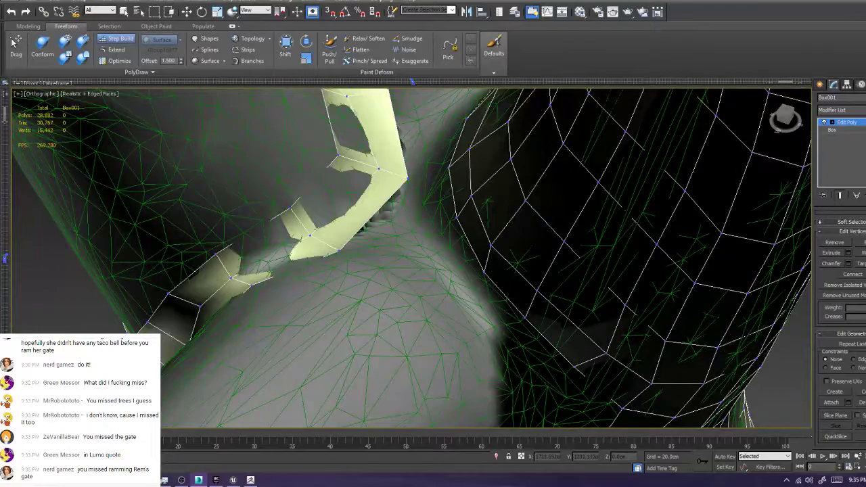
# Place vertices across the next bare branch and build the first two polygons of a new ring
pyautogui.moveTo(338, 311); pyautogui.dragTo(362, 228, button='middle')
pyautogui.click(330, 227)
pyautogui.click(280, 287)
pyautogui.click(413, 265)
pyautogui.keyDown('shift'); pyautogui.click(345, 274); pyautogui.keyUp('shift')
pyautogui.keyDown('alt'); pyautogui.moveTo(349, 271); pyautogui.dragTo(399, 138, button='middle'); pyautogui.keyUp('alt')
pyautogui.keyDown('ctrl'); pyautogui.keyDown('alt'); pyautogui.keyDown('shift'); pyautogui.moveTo(395, 142); pyautogui.dragTo(398, 155); pyautogui.keyUp('shift'); pyautogui.keyUp('alt'); pyautogui.keyUp('ctrl')
pyautogui.hotkey('ctrl', 'd')
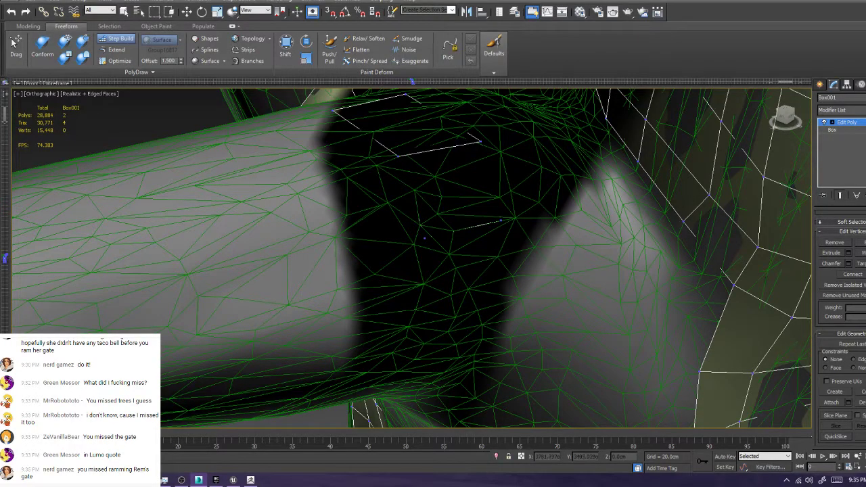
# Add two vertices down the branch's side, build the ring's next polygon from them, and even out its corner vertices
pyautogui.moveTo(398, 156); pyautogui.dragTo(398, 162)
pyautogui.moveTo(425, 239); pyautogui.dragTo(425, 239)
pyautogui.moveTo(501, 219); pyautogui.dragTo(505, 220)
pyautogui.scroll(-4, 501, 220)
pyautogui.keyDown('alt'); pyautogui.moveTo(500, 220); pyautogui.dragTo(433, 156, button='middle'); pyautogui.keyUp('alt')
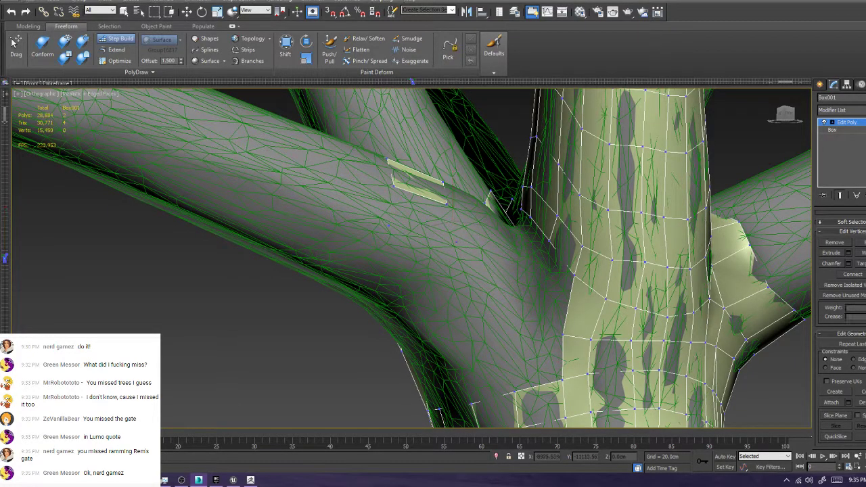
pyautogui.moveTo(467, 224)
pyautogui.keyDown('alt'); pyautogui.mouseDown(button='middle')
pyautogui.moveTo(535, 136)
pyautogui.moveTo(467, 220)
pyautogui.mouseUp(button='middle'); pyautogui.keyUp('alt')
pyautogui.moveTo(511, 229)
pyautogui.keyDown('shift'); pyautogui.mouseDown()
pyautogui.moveTo(428, 225)
pyautogui.moveTo(507, 231)
pyautogui.moveTo(499, 231)
pyautogui.mouseUp(); pyautogui.keyUp('shift')
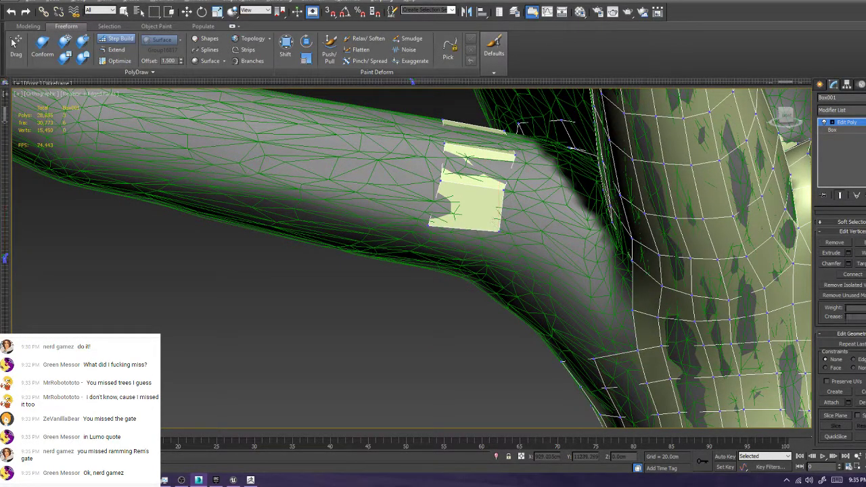
pyautogui.keyDown('ctrl'); pyautogui.keyDown('alt'); pyautogui.keyDown('shift'); pyautogui.moveTo(504, 190); pyautogui.dragTo(513, 192); pyautogui.keyUp('shift'); pyautogui.keyUp('alt'); pyautogui.keyUp('ctrl')
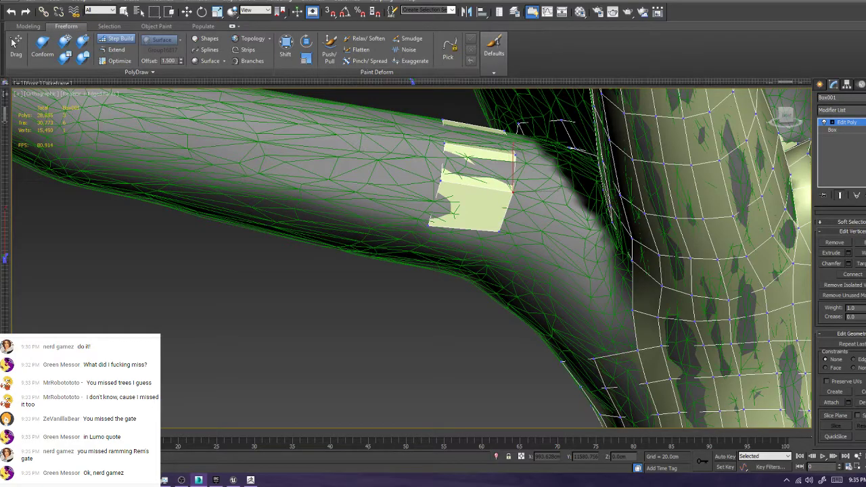
pyautogui.keyDown('alt'); pyautogui.moveTo(520, 127); pyautogui.dragTo(497, 251, button='middle'); pyautogui.keyUp('alt')
pyautogui.moveTo(467, 311); pyautogui.dragTo(460, 196, button='middle')
pyautogui.scroll(4, 460, 196)
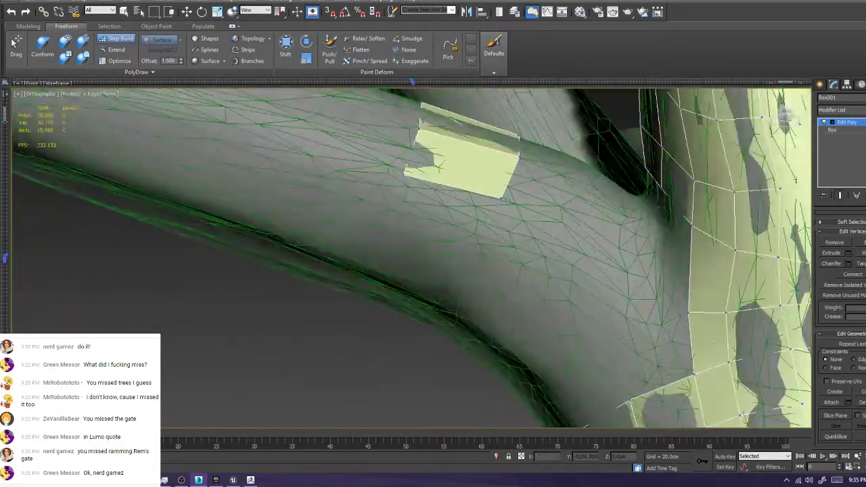
pyautogui.moveTo(404, 175)
pyautogui.keyDown('shift'); pyautogui.mouseDown()
pyautogui.moveTo(502, 198)
pyautogui.moveTo(478, 284)
pyautogui.mouseUp(); pyautogui.keyUp('shift')
pyautogui.hotkey('ctrl', 'z')
pyautogui.hotkey('ctrl', 'z')
pyautogui.hotkey('ctrl', 'z')
pyautogui.hotkey('ctrl', 'z')
# Build the ring's next polygon down the branch's side and pull its lower corner vertex slightly upward
pyautogui.keyDown('shift'); pyautogui.click(502, 198); pyautogui.keyUp('shift')
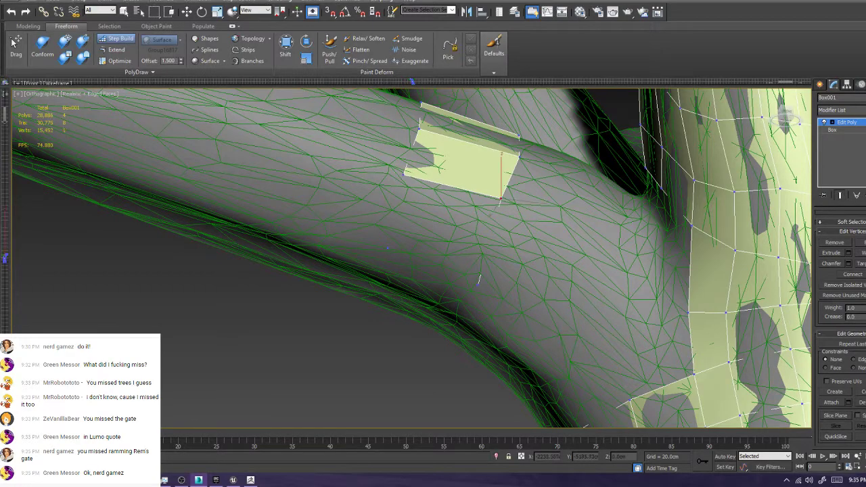
pyautogui.keyDown('shift'); pyautogui.click(446, 233); pyautogui.keyUp('shift')
pyautogui.keyDown('ctrl'); pyautogui.keyDown('alt'); pyautogui.keyDown('shift'); pyautogui.moveTo(478, 284); pyautogui.dragTo(478, 274); pyautogui.keyUp('shift'); pyautogui.keyUp('alt'); pyautogui.keyUp('ctrl')
# Place a vertex on the branch's underside, build a polygon there, and move its two lower vertices closer to the ring
pyautogui.scroll(-3, 470, 261)
pyautogui.scroll(-4, 447, 285)
pyautogui.keyDown('alt'); pyautogui.moveTo(446, 284); pyautogui.dragTo(454, 216, button='middle'); pyautogui.keyUp('alt')
pyautogui.scroll(4, 454, 217)
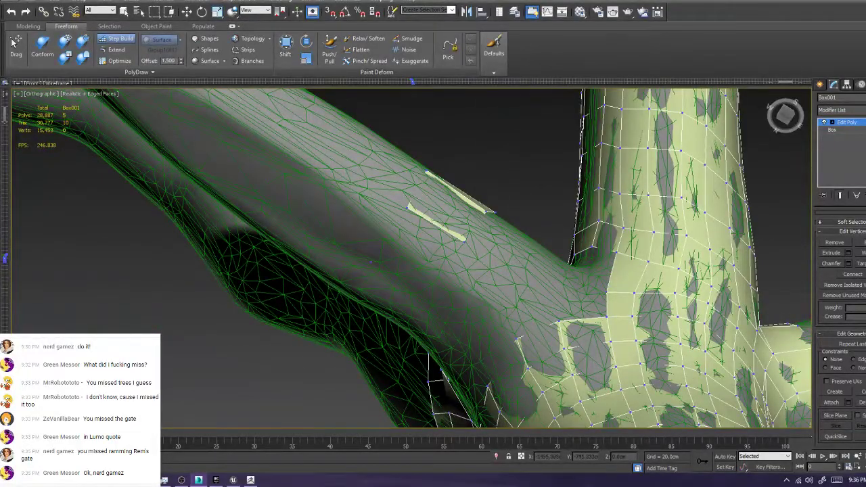
pyautogui.click(419, 279)
pyautogui.keyDown('shift'); pyautogui.click(416, 248); pyautogui.keyUp('shift')
pyautogui.keyDown('ctrl'); pyautogui.keyDown('alt'); pyautogui.keyDown('shift'); pyautogui.moveTo(419, 279); pyautogui.dragTo(434, 272); pyautogui.keyUp('shift'); pyautogui.keyUp('alt'); pyautogui.keyUp('ctrl')
pyautogui.keyDown('ctrl'); pyautogui.keyDown('alt'); pyautogui.keyDown('shift'); pyautogui.moveTo(372, 261); pyautogui.dragTo(398, 241); pyautogui.keyUp('shift'); pyautogui.keyUp('alt'); pyautogui.keyUp('ctrl')
# Continue the ring around the underside with two more polygons, moving the corner vertex between them toward the trunk
pyautogui.keyDown('alt'); pyautogui.moveTo(399, 244); pyautogui.dragTo(489, 235, button='middle'); pyautogui.keyUp('alt')
pyautogui.keyDown('shift'); pyautogui.click(402, 273); pyautogui.keyUp('shift')
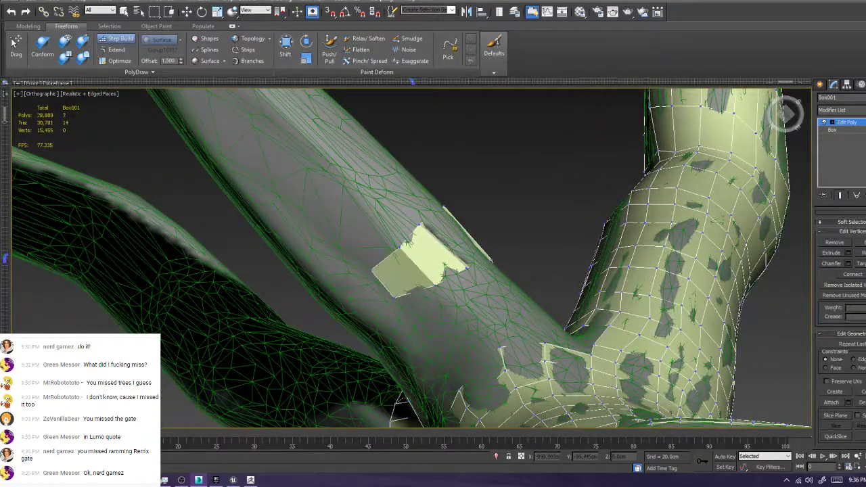
pyautogui.keyDown('ctrl'); pyautogui.keyDown('alt'); pyautogui.keyDown('shift'); pyautogui.moveTo(395, 297); pyautogui.dragTo(407, 307); pyautogui.keyUp('shift'); pyautogui.keyUp('alt'); pyautogui.keyUp('ctrl')
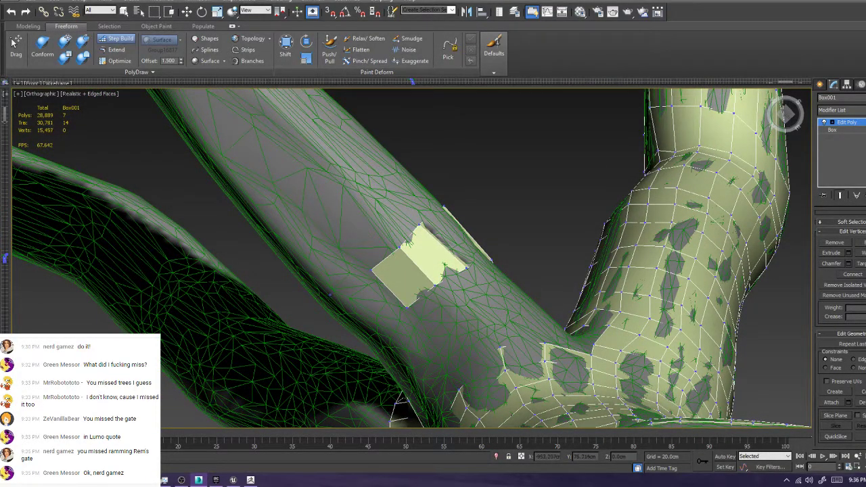
pyautogui.keyDown('shift'); pyautogui.click(368, 299); pyautogui.keyUp('shift')
# Extend the ring up the far side of the branch with two polygons, placing a new vertex for the upper one
pyautogui.keyDown('alt'); pyautogui.moveTo(369, 299); pyautogui.dragTo(420, 311, button='middle'); pyautogui.keyUp('alt')
pyautogui.scroll(-3, 433, 284)
pyautogui.moveTo(420, 312); pyautogui.dragTo(406, 135, button='middle')
pyautogui.moveTo(467, 149); pyautogui.dragTo(528, 271, button='middle')
pyautogui.scroll(4, 504, 267)
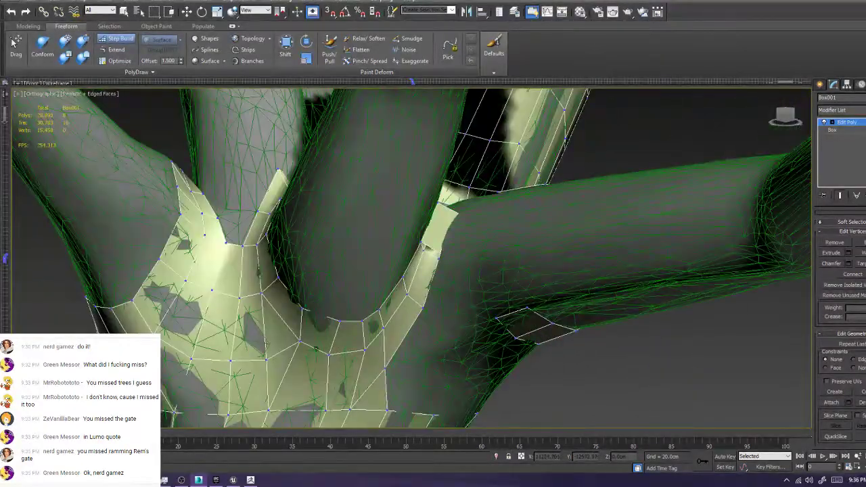
pyautogui.keyDown('shift'); pyautogui.click(507, 280); pyautogui.keyUp('shift')
pyautogui.keyDown('alt'); pyautogui.moveTo(507, 279); pyautogui.dragTo(450, 276, button='middle'); pyautogui.keyUp('alt')
pyautogui.click(479, 231)
pyautogui.keyDown('shift'); pyautogui.click(463, 252); pyautogui.keyUp('shift')
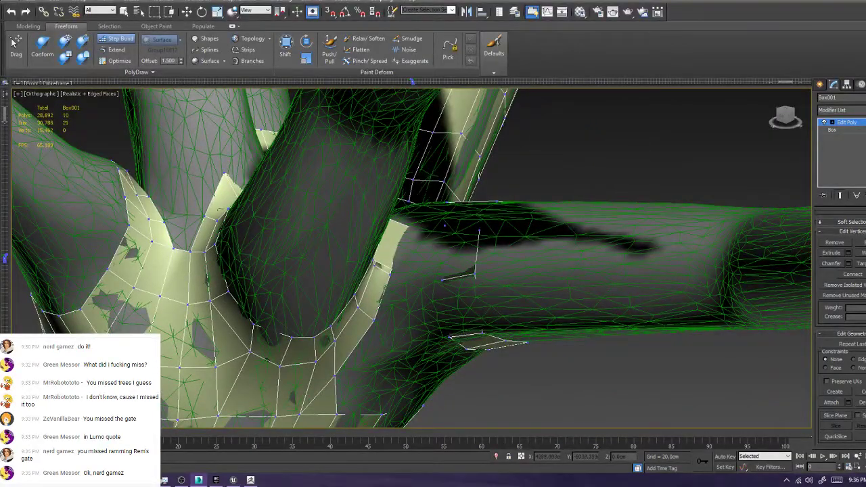
# Undo the last ring polygon, then isolate the low-poly mesh and delete the misbuilt polygon spanning the ring's open side
pyautogui.hotkey('ctrl', 'z')
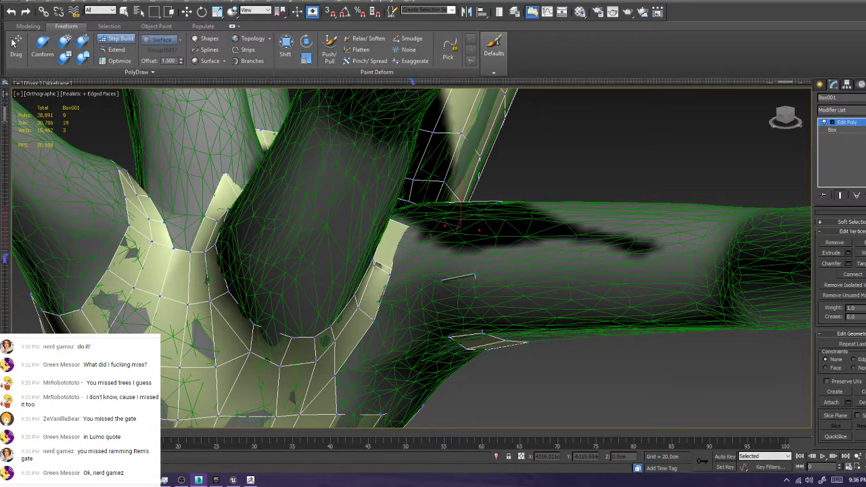
pyautogui.keyDown('alt'); pyautogui.moveTo(447, 224); pyautogui.dragTo(406, 318, button='middle'); pyautogui.keyUp('alt')
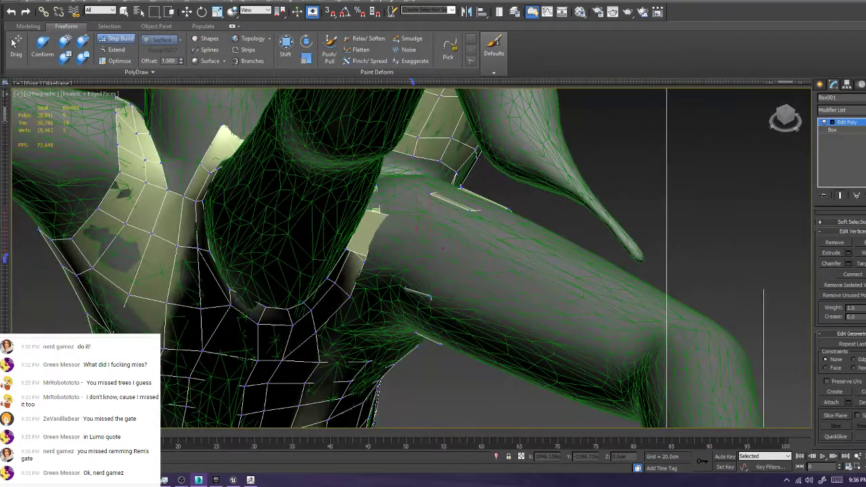
pyautogui.scroll(6, 440, 203)
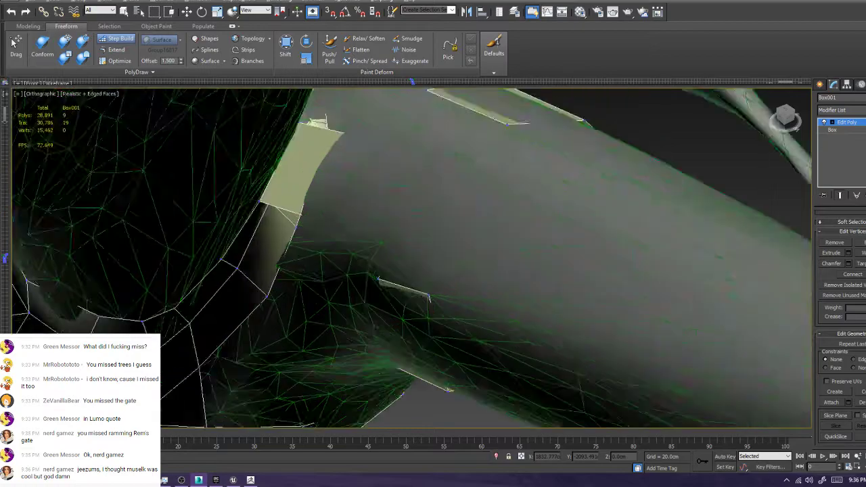
pyautogui.press('w')
pyautogui.press('4')
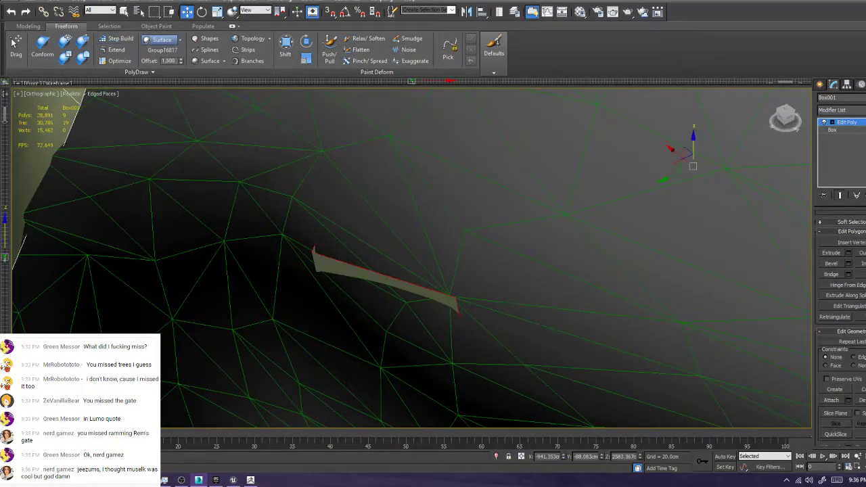
pyautogui.press('z')
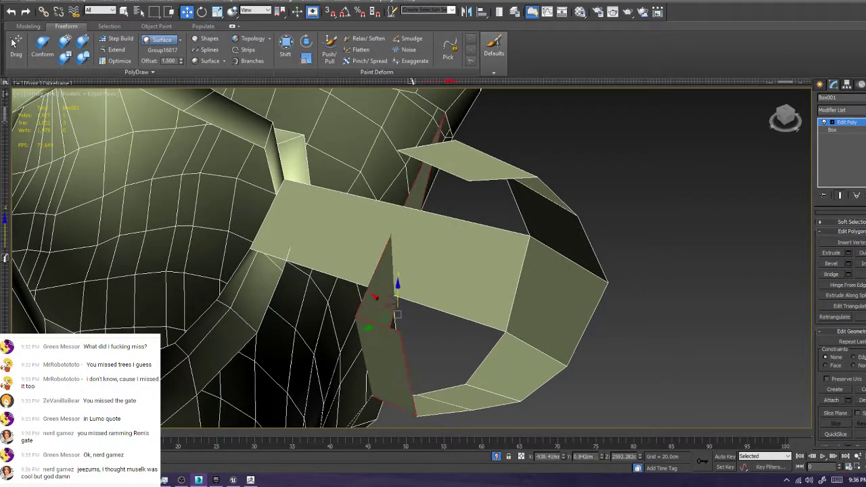
pyautogui.press('Delete')
pyautogui.scroll(-4, 420, 274)
pyautogui.scroll(2, 443, 254)
pyautogui.moveTo(444, 254)
pyautogui.keyDown('alt'); pyautogui.mouseDown(button='middle')
pyautogui.moveTo(443, 276)
pyautogui.moveTo(442, 253)
pyautogui.mouseUp(button='middle'); pyautogui.keyUp('alt')
# Close the gap on the branch ring's open side with three polygons and adjust the two vertices between them
pyautogui.click(116, 39)
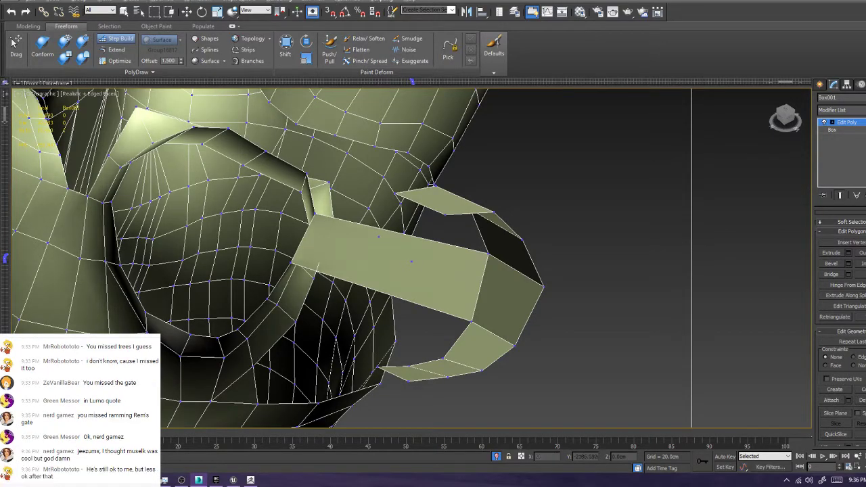
pyautogui.keyDown('alt'); pyautogui.moveTo(413, 261); pyautogui.dragTo(448, 268, button='middle'); pyautogui.keyUp('alt')
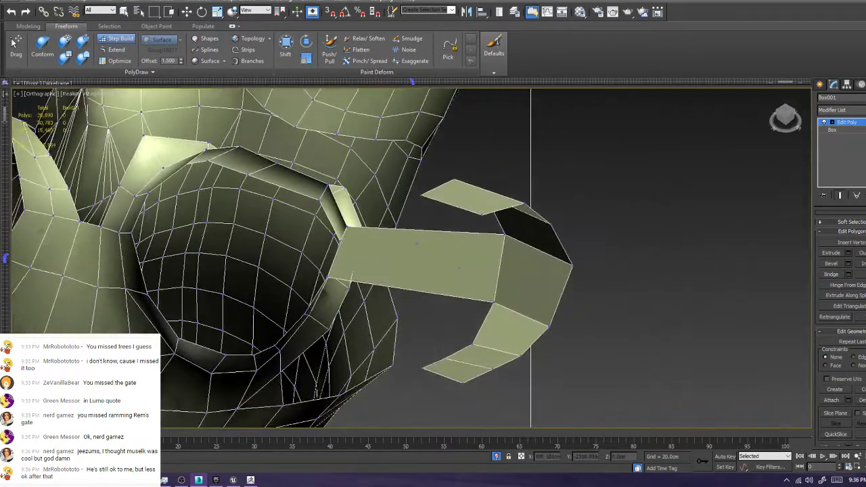
pyautogui.press('1')
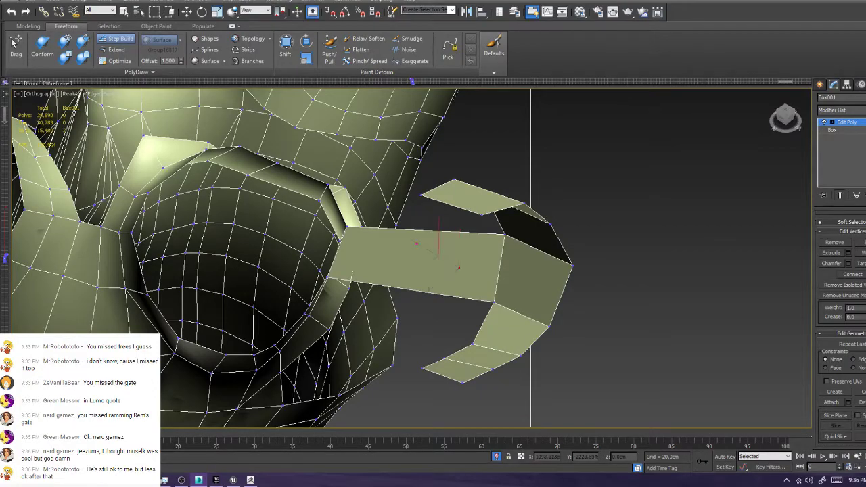
pyautogui.keyDown('shift'); pyautogui.click(445, 232); pyautogui.keyUp('shift')
pyautogui.keyDown('alt'); pyautogui.moveTo(445, 231); pyautogui.dragTo(460, 186, button='middle'); pyautogui.keyUp('alt')
pyautogui.keyDown('shift'); pyautogui.click(505, 204); pyautogui.keyUp('shift')
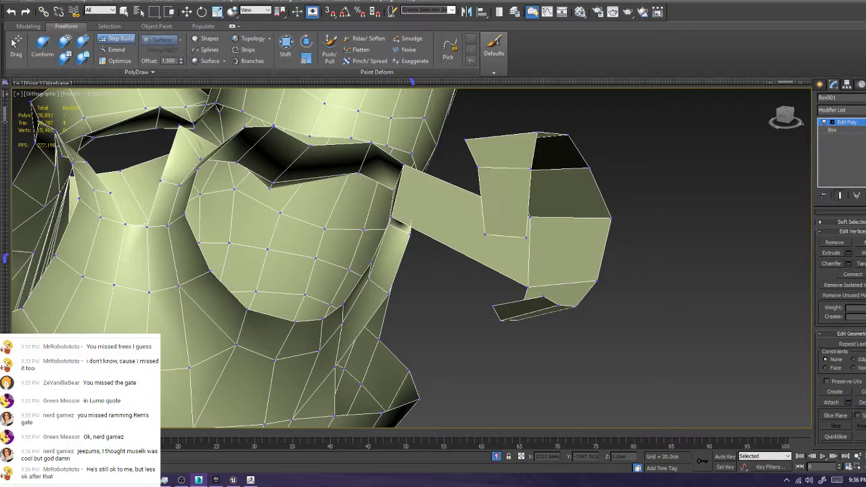
pyautogui.keyDown('shift'); pyautogui.click(517, 261); pyautogui.keyUp('shift')
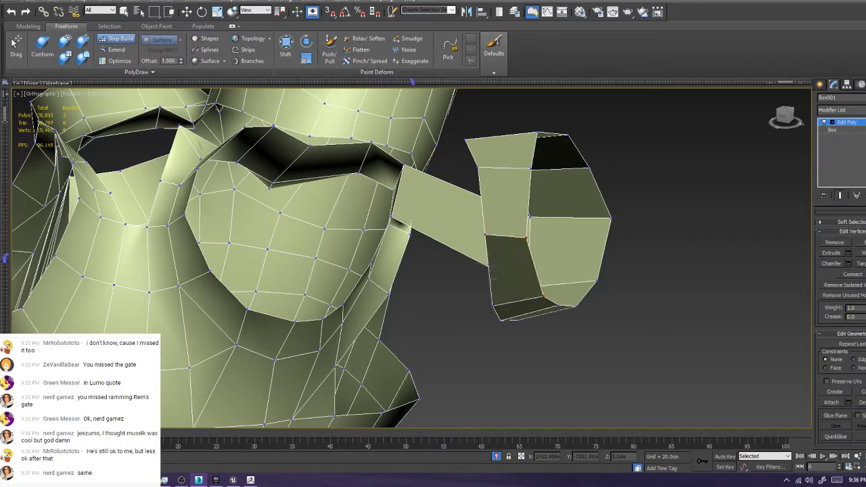
pyautogui.moveTo(485, 235); pyautogui.dragTo(468, 236)
pyautogui.moveTo(527, 237); pyautogui.dragTo(529, 237)
# Delete the long polygon bridging the closed ring to the neighbouring branch base and show the sculpted tree again
pyautogui.scroll(-5, 530, 239)
pyautogui.keyDown('alt'); pyautogui.moveTo(530, 239); pyautogui.dragTo(331, 217, button='middle'); pyautogui.keyUp('alt')
pyautogui.keyDown('alt'); pyautogui.moveTo(330, 157); pyautogui.dragTo(393, 187, button='middle'); pyautogui.keyUp('alt')
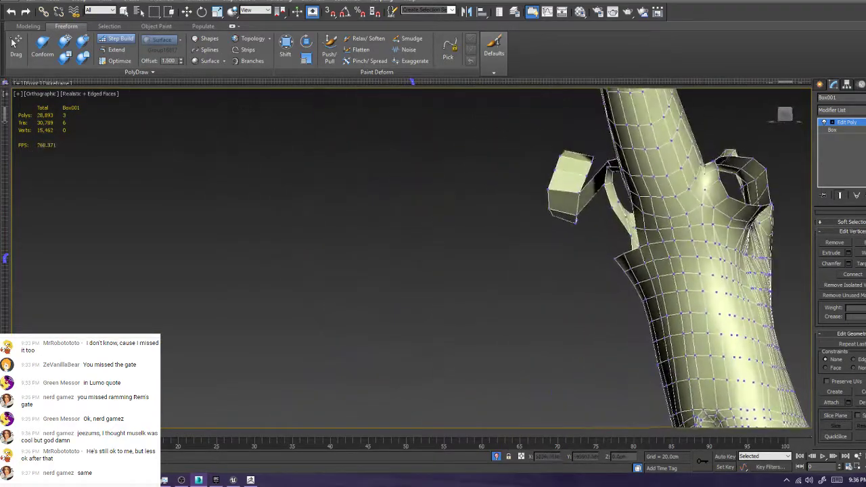
pyautogui.scroll(5, 569, 196)
pyautogui.press('w')
pyautogui.press('4')
pyautogui.click(613, 188)
pyautogui.scroll(-2, 613, 188)
pyautogui.press('Delete')
pyautogui.moveTo(411, 82)
pyautogui.keyDown('alt'); pyautogui.mouseDown(button='middle')
pyautogui.moveTo(393, 85)
pyautogui.moveTo(411, 81)
pyautogui.mouseUp(button='middle'); pyautogui.keyUp('alt')
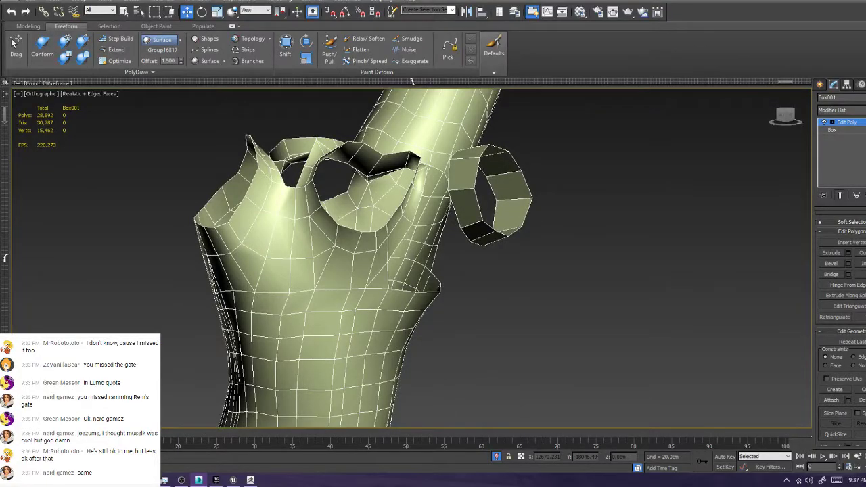
pyautogui.hotkey('alt', 'q')
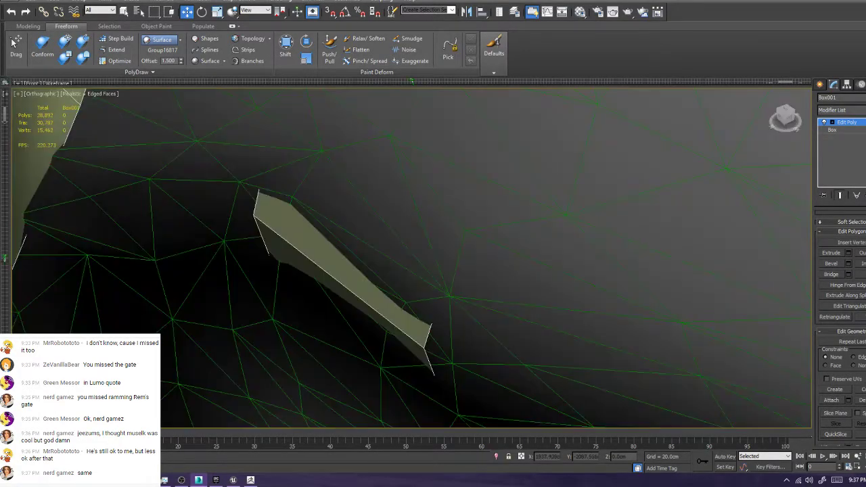
# Place vertices on the sculpt between the branch ring and trunk, and build two stacked polygons joining the ring's underside to the trunk
pyautogui.scroll(-6, 412, 259)
pyautogui.keyDown('alt'); pyautogui.moveTo(433, 251); pyautogui.dragTo(304, 250, button='middle'); pyautogui.keyUp('alt')
pyautogui.moveTo(412, 82)
pyautogui.keyDown('alt'); pyautogui.mouseDown(button='middle')
pyautogui.moveTo(402, 84)
pyautogui.moveTo(411, 82)
pyautogui.mouseUp(button='middle'); pyautogui.keyUp('alt')
pyautogui.keyDown('alt'); pyautogui.moveTo(411, 258); pyautogui.dragTo(433, 214, button='middle'); pyautogui.keyUp('alt')
pyautogui.scroll(2, 403, 269)
pyautogui.click(118, 38)
pyautogui.click(398, 229)
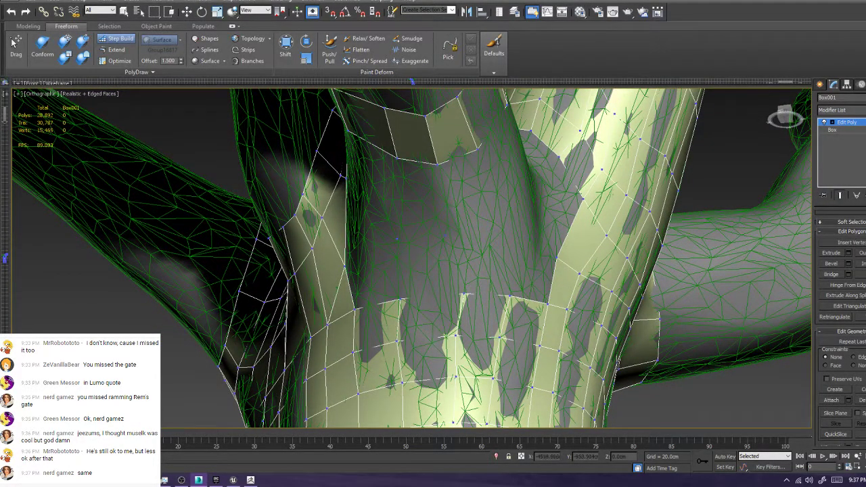
pyautogui.press('1')
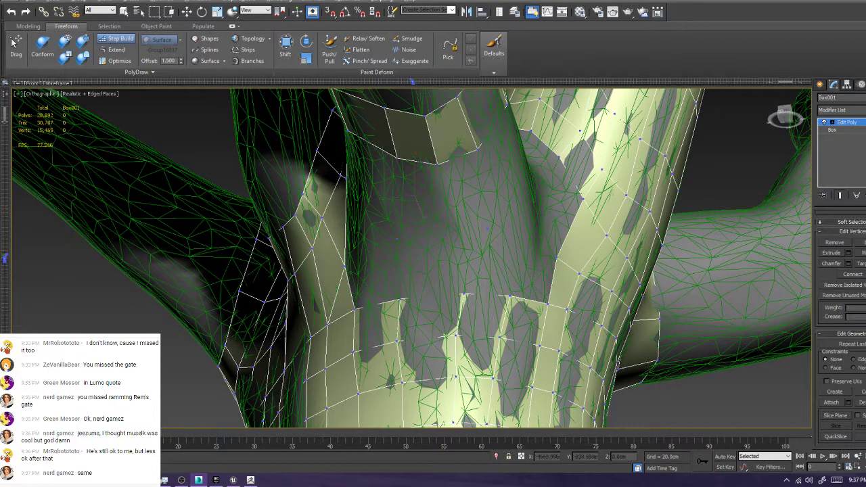
pyautogui.moveTo(388, 148); pyautogui.dragTo(449, 177)
pyautogui.moveTo(445, 236)
pyautogui.keyDown('shift'); pyautogui.mouseDown()
pyautogui.moveTo(397, 239)
pyautogui.moveTo(464, 295)
pyautogui.mouseUp(); pyautogui.keyUp('shift')
pyautogui.keyDown('shift'); pyautogui.moveTo(438, 164); pyautogui.dragTo(478, 149); pyautogui.keyUp('shift')
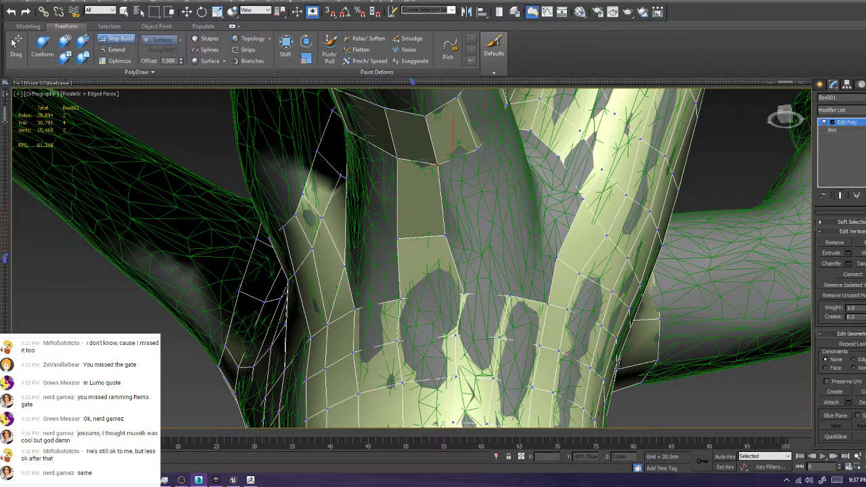
pyautogui.hotkey('ctrl', 'd')
pyautogui.keyDown('alt'); pyautogui.moveTo(433, 271); pyautogui.dragTo(568, 237, button='middle'); pyautogui.keyUp('alt')
pyautogui.keyDown('shift'); pyautogui.moveTo(529, 192); pyautogui.dragTo(567, 179); pyautogui.keyUp('shift')
pyautogui.hotkey('ctrl', 'd')
pyautogui.keyDown('ctrl'); pyautogui.click(530, 216); pyautogui.keyUp('ctrl')
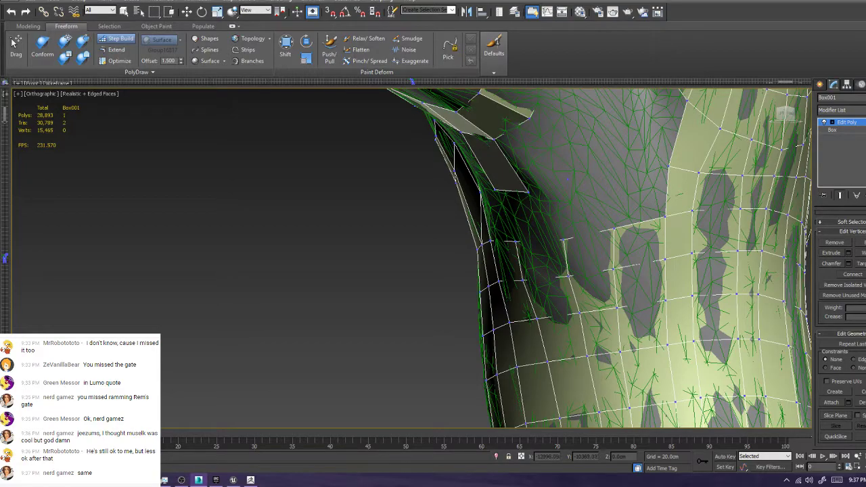
pyautogui.hotkey('ctrl', 'z')
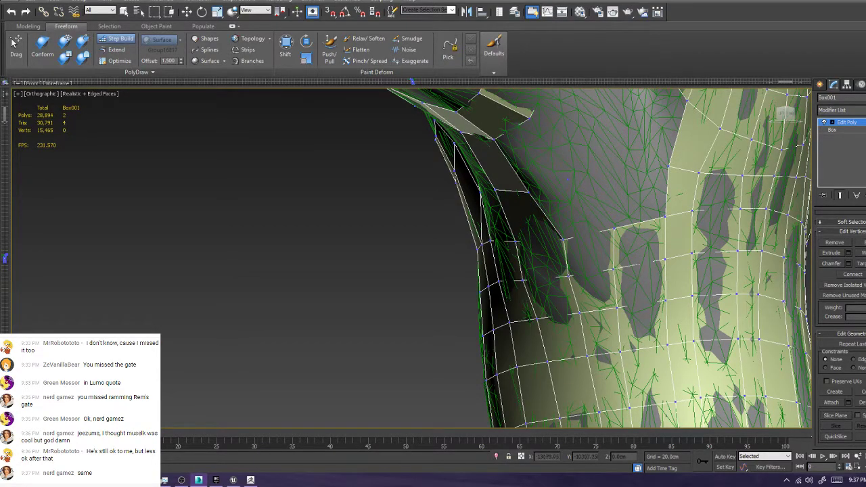
# Try picking the ring and joint vertices for another polygon beside the new connection
pyautogui.keyDown('alt'); pyautogui.moveTo(514, 203); pyautogui.dragTo(541, 222, button='middle'); pyautogui.keyUp('alt')
pyautogui.keyDown('shift'); pyautogui.moveTo(509, 145); pyautogui.dragTo(541, 127); pyautogui.keyUp('shift')
pyautogui.click(540, 127)
pyautogui.keyDown('ctrl'); pyautogui.click(588, 180); pyautogui.keyUp('ctrl')
pyautogui.keyDown('ctrl'); pyautogui.click(552, 190); pyautogui.keyUp('ctrl')
pyautogui.keyDown('ctrl'); pyautogui.click(529, 180); pyautogui.keyUp('ctrl')
pyautogui.click(552, 191)
pyautogui.keyDown('ctrl'); pyautogui.click(589, 180); pyautogui.keyUp('ctrl')
pyautogui.hotkey('ctrl', 'z')
pyautogui.keyDown('ctrl'); pyautogui.click(529, 180); pyautogui.keyUp('ctrl')
pyautogui.keyDown('ctrl'); pyautogui.click(552, 190); pyautogui.keyUp('ctrl')
pyautogui.keyDown('ctrl'); pyautogui.click(588, 181); pyautogui.keyUp('ctrl')
pyautogui.keyDown('ctrl'); pyautogui.click(540, 127); pyautogui.keyUp('ctrl')
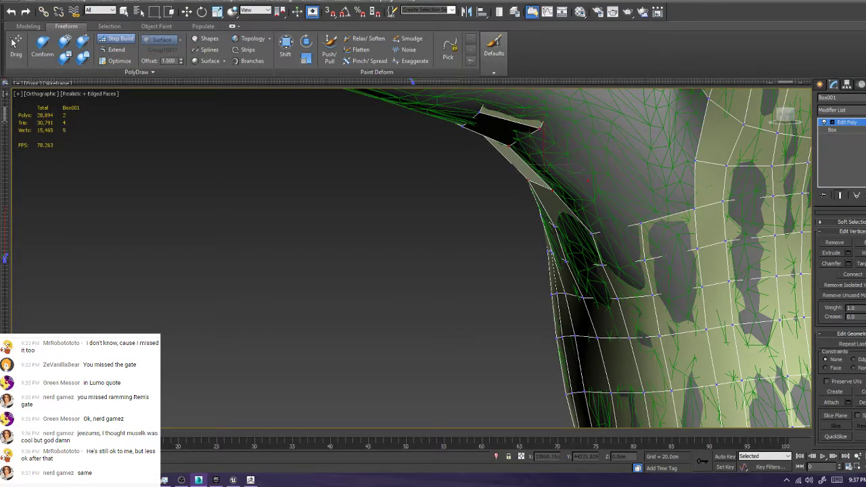
# Build a polygon beside the joint's lower one at the trunk's edge, and undo the attempted polygon above it
pyautogui.keyDown('alt'); pyautogui.moveTo(541, 203); pyautogui.dragTo(491, 254, button='middle'); pyautogui.keyUp('alt')
pyautogui.keyDown('shift'); pyautogui.click(526, 295); pyautogui.keyUp('shift')
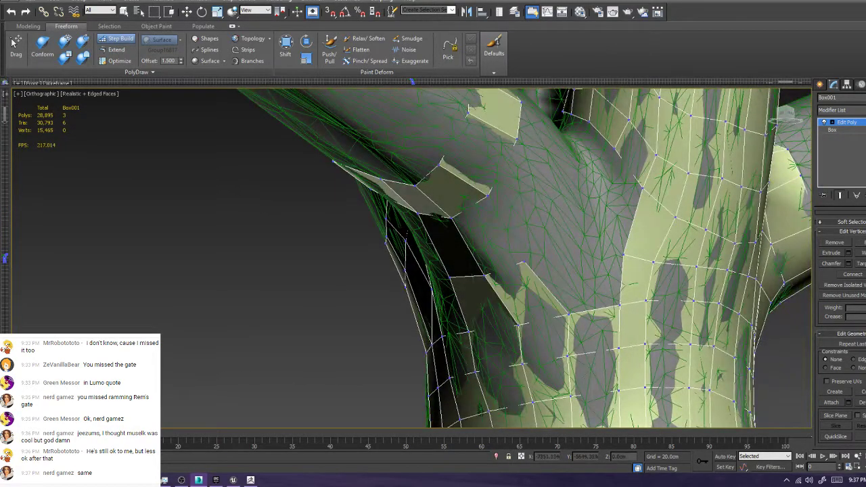
pyautogui.keyDown('shift'); pyautogui.click(489, 237); pyautogui.keyUp('shift')
pyautogui.hotkey('ctrl', 'z')
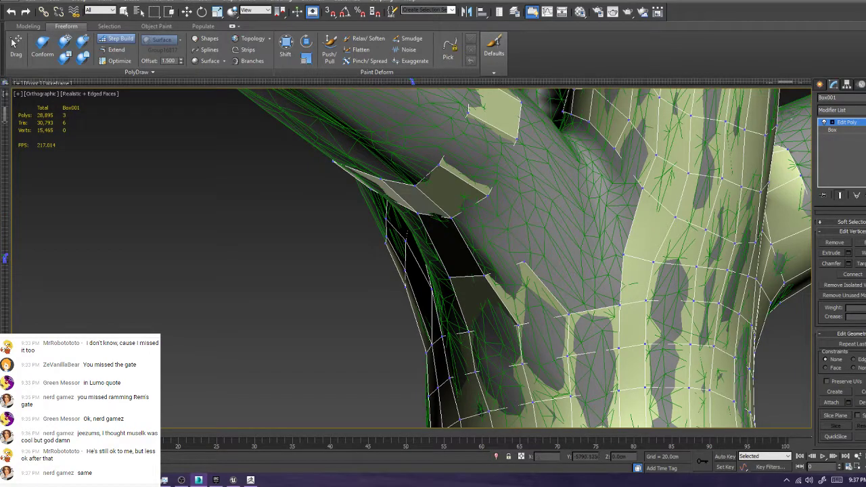
# Isolate the low-poly mesh and build the polygon joining the ring's next segment to the newest trunk-edge polygon
pyautogui.keyDown('alt'); pyautogui.moveTo(478, 271); pyautogui.dragTo(440, 288, button='middle'); pyautogui.keyUp('alt')
pyautogui.hotkey('alt', 'q')
pyautogui.scroll(10, 407, 229)
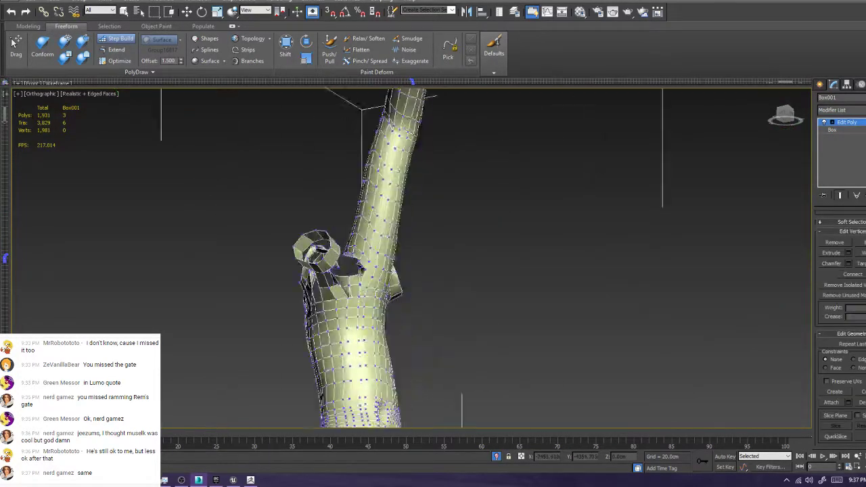
pyautogui.moveTo(407, 229); pyautogui.dragTo(428, 203, button='middle')
pyautogui.keyDown('alt'); pyautogui.moveTo(427, 203); pyautogui.dragTo(433, 220, button='middle'); pyautogui.keyUp('alt')
pyautogui.scroll(-5, 406, 276)
pyautogui.keyDown('alt'); pyautogui.moveTo(406, 276); pyautogui.dragTo(301, 305, button='middle'); pyautogui.keyUp('alt')
pyautogui.scroll(5, 287, 266)
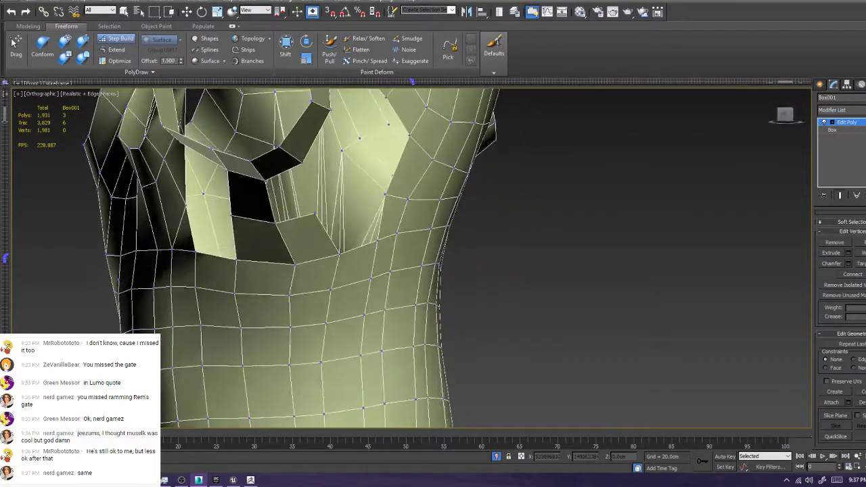
pyautogui.click(302, 163)
pyautogui.keyDown('shift'); pyautogui.click(290, 195); pyautogui.keyUp('shift')
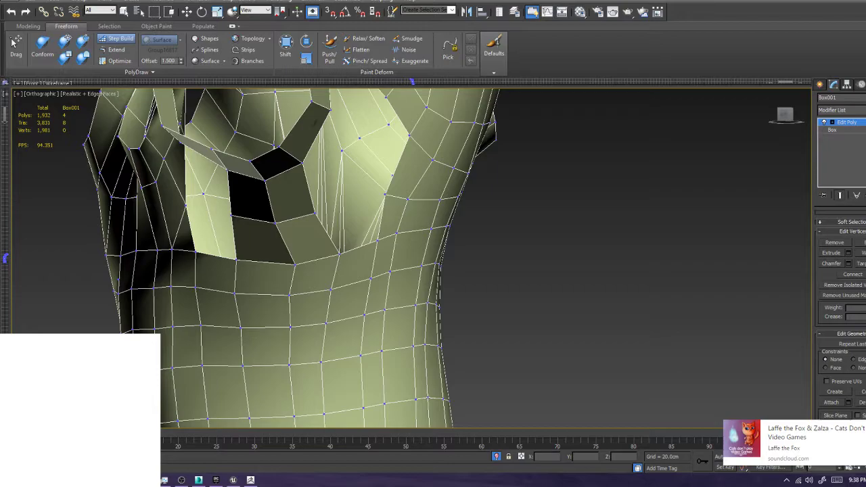
# Switch to the web browser and search Google for "The pedals fall twice"
pyautogui.moveTo(0, 102); pyautogui.dragTo(31, 110)
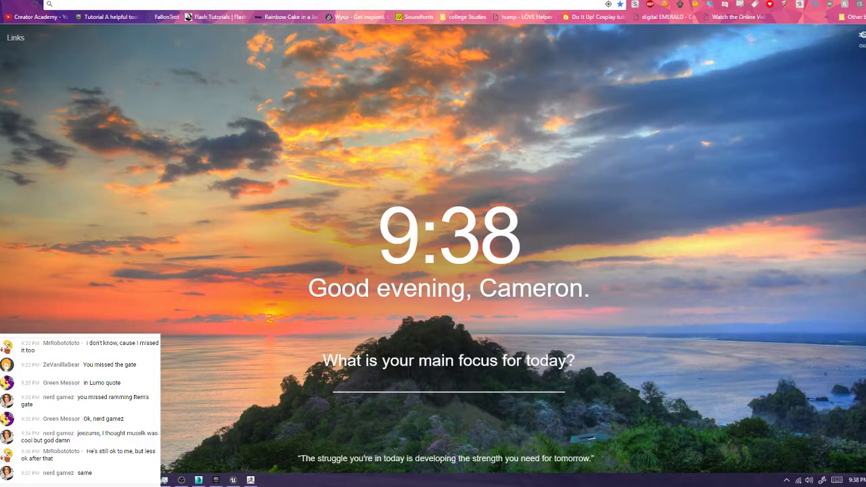
pyautogui.write('The')
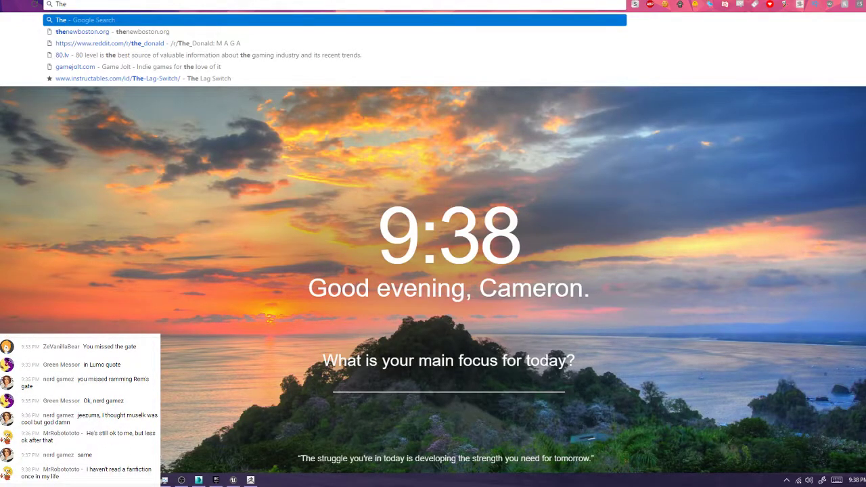
pyautogui.write('pe')
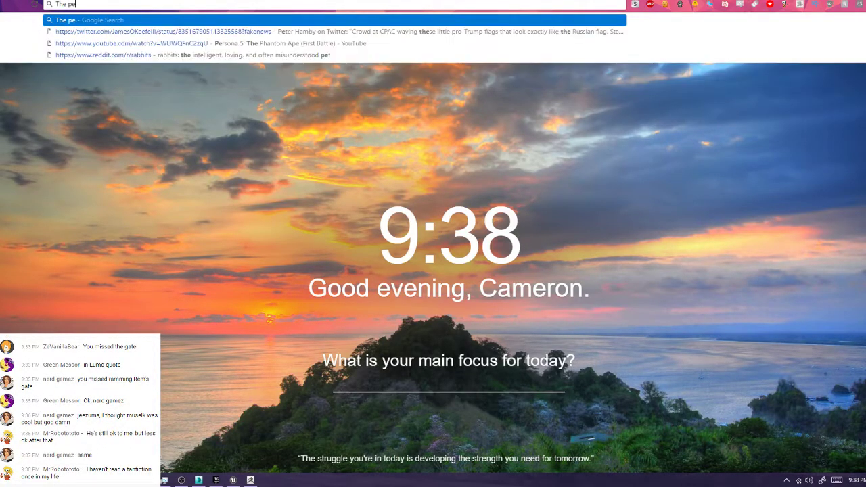
pyautogui.write('dals fall twice')
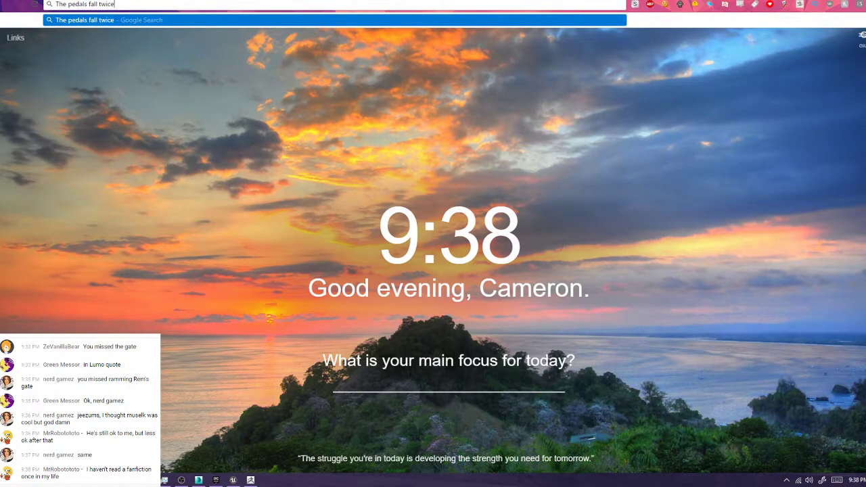
pyautogui.press('Return')
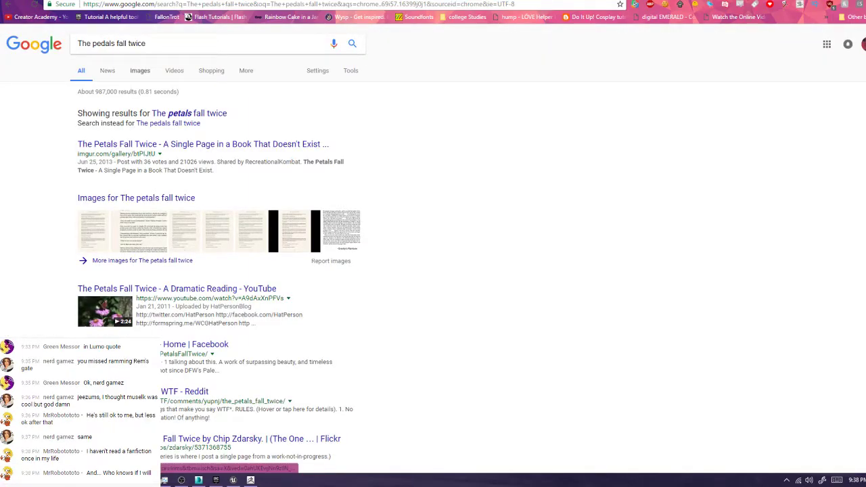
# Use the corrected search "The petals fall twice" and open the first image result of the book page
pyautogui.click(189, 114)
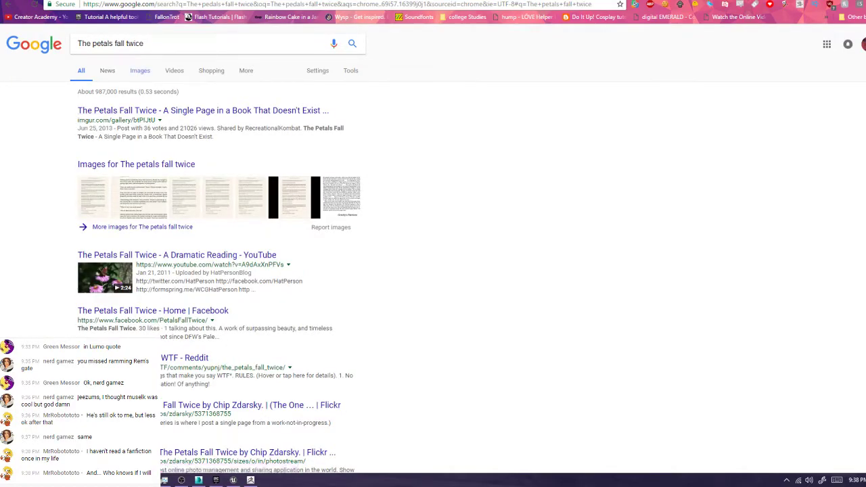
pyautogui.click(140, 70)
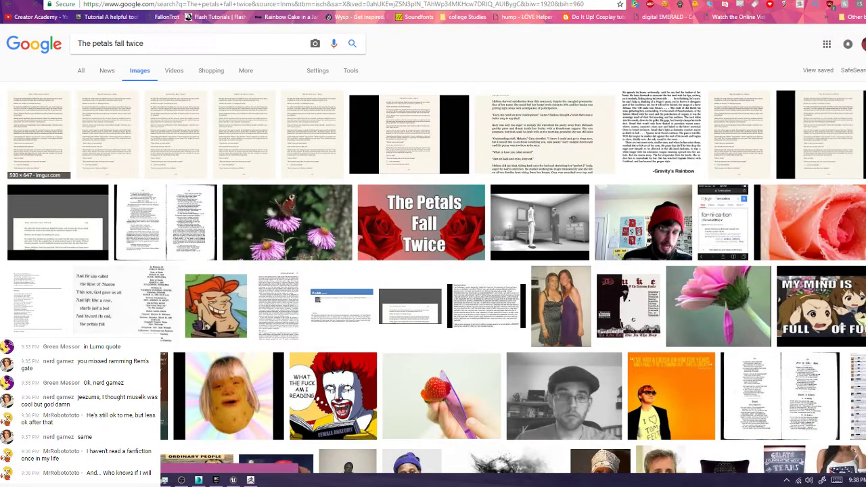
pyautogui.click(39, 132)
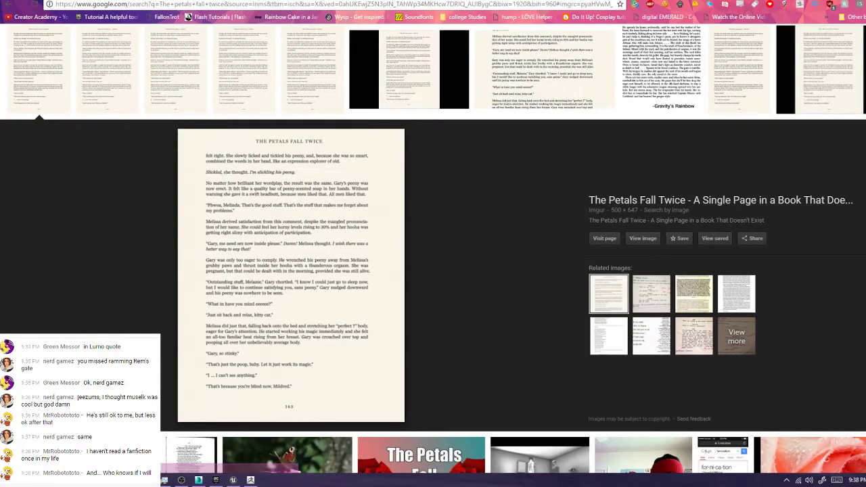
# Open the source page of the book-page image, copy the image and send it in the open Discord direct message
pyautogui.click(643, 238)
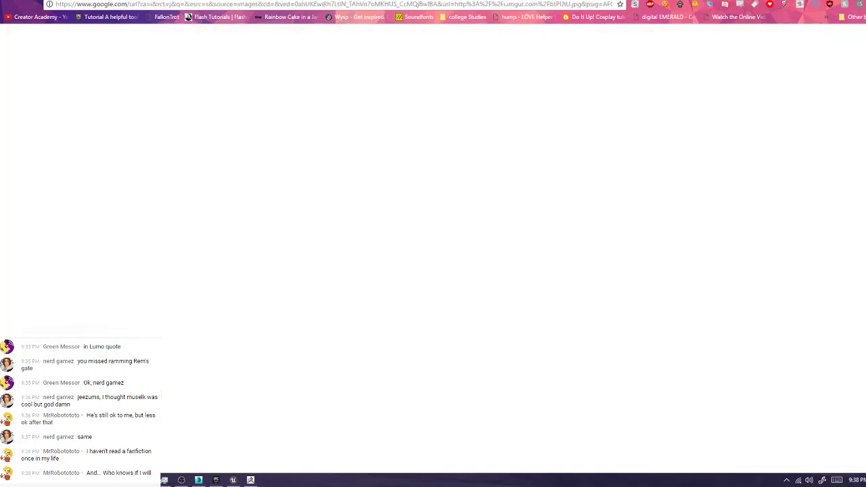
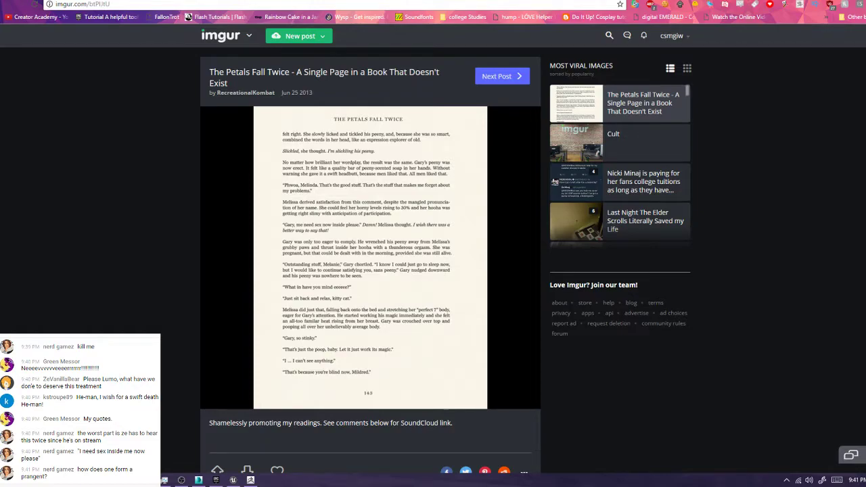
pyautogui.rightClick(334, 210)
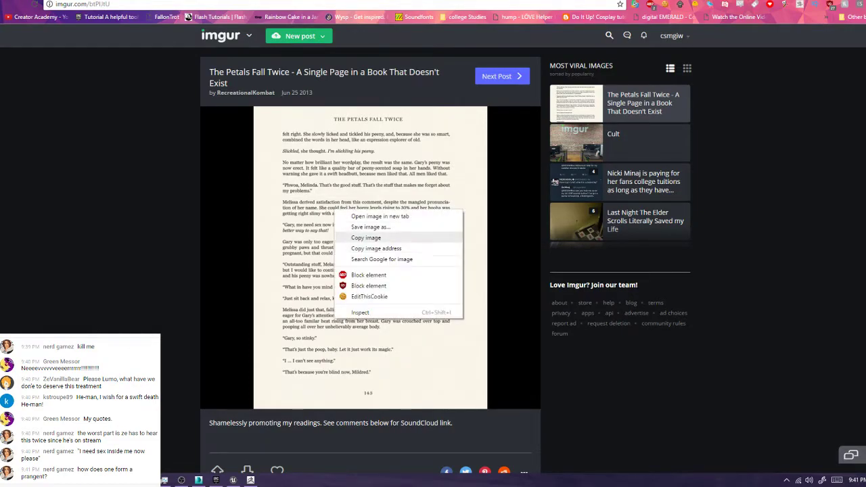
pyautogui.click(366, 238)
pyautogui.hotkey('alt', 'Tab')
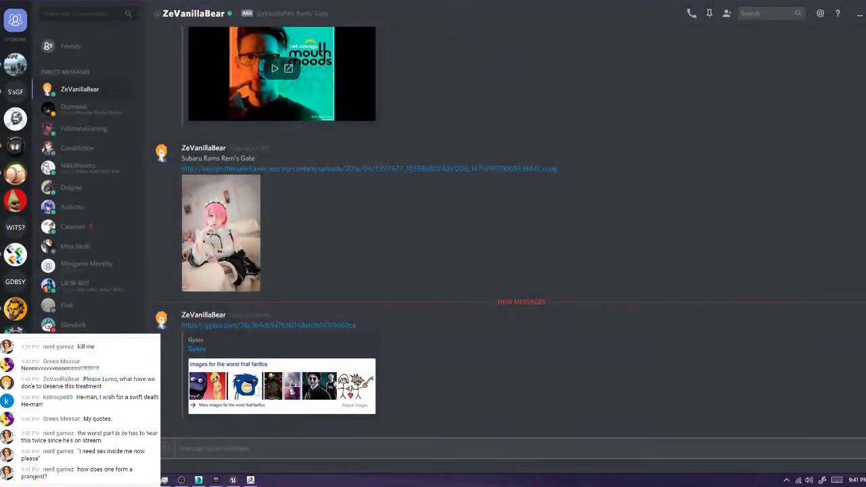
pyautogui.hotkey('ctrl', 'v')
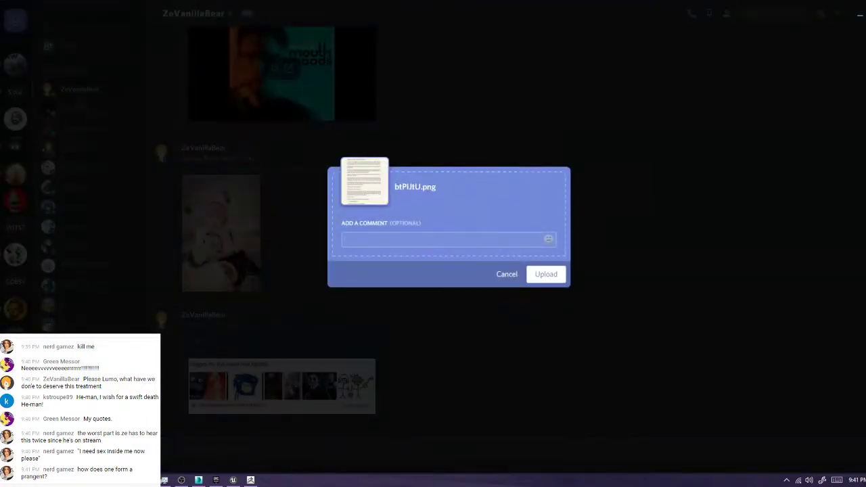
pyautogui.press('Return')
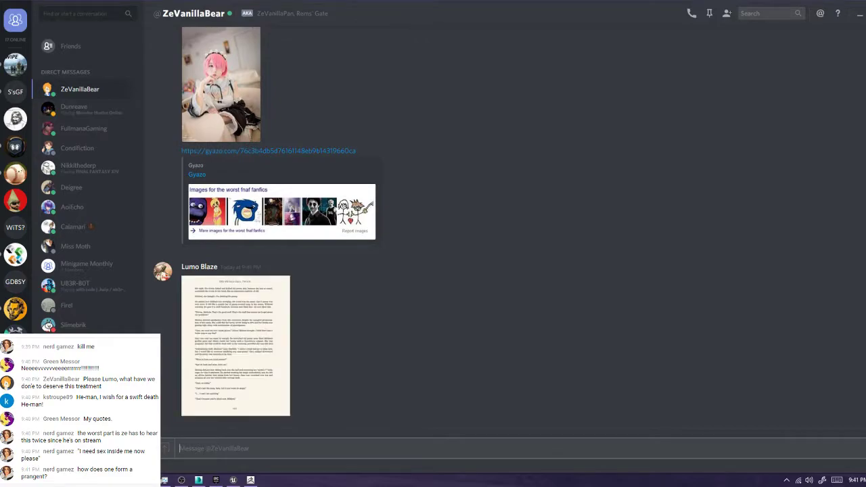
# Close the Imgur page and switch to the tree model in 3ds Max
pyautogui.hotkey('alt', 'Tab')
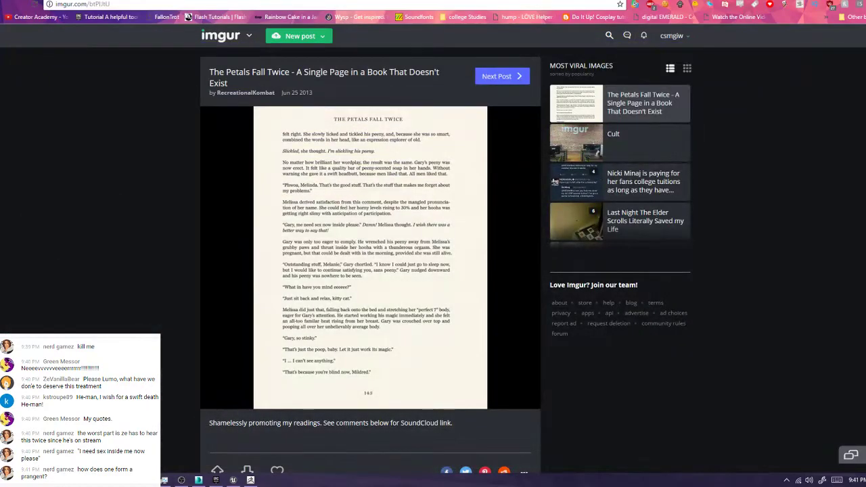
pyautogui.hotkey('ctrl', 'w')
pyautogui.hotkey('alt', 'Tab')
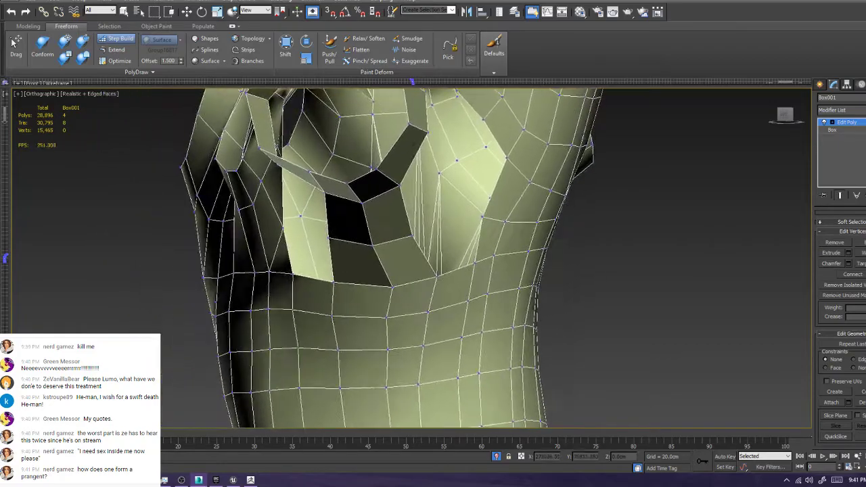
# Exit isolation to show the sculpted reference tree and place two Step Build vertices on the branch above the trunk joint
pyautogui.scroll(-2, 467, 197)
pyautogui.scroll(2, 467, 197)
pyautogui.keyDown('alt'); pyautogui.moveTo(467, 196); pyautogui.dragTo(575, 196, button='middle'); pyautogui.keyUp('alt')
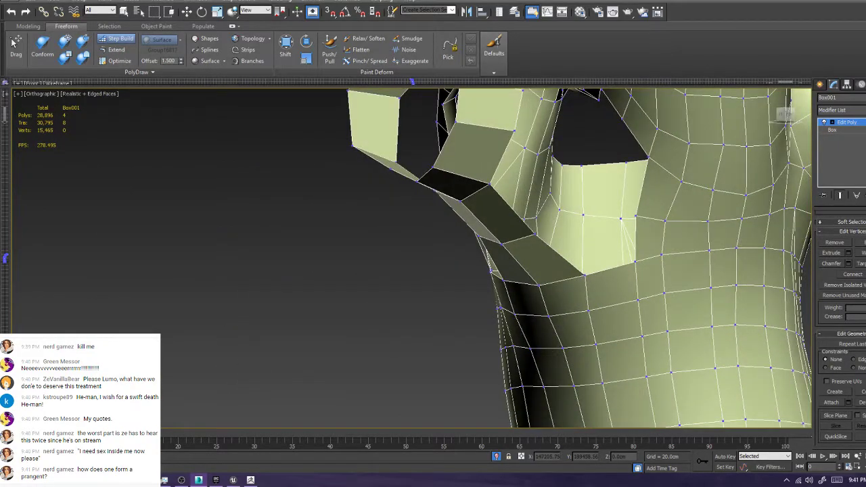
pyautogui.hotkey('alt', 'q')
pyautogui.keyDown('alt'); pyautogui.moveTo(467, 203); pyautogui.dragTo(497, 203, button='middle'); pyautogui.keyUp('alt')
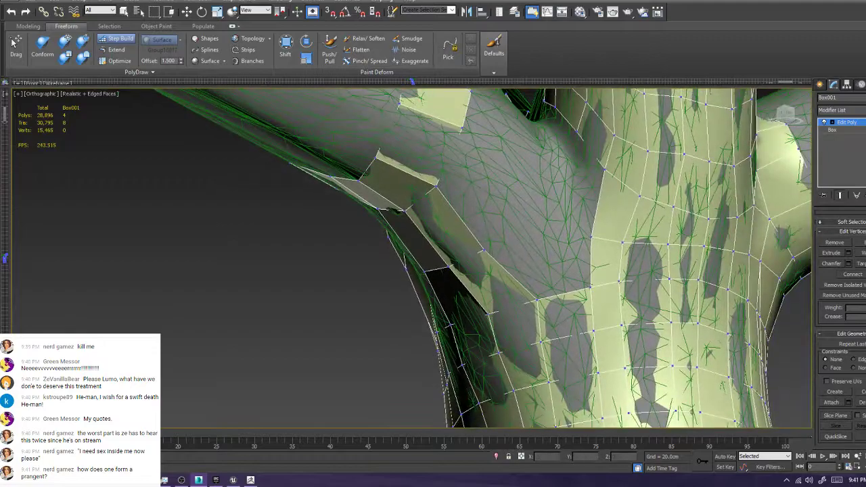
pyautogui.click(516, 183)
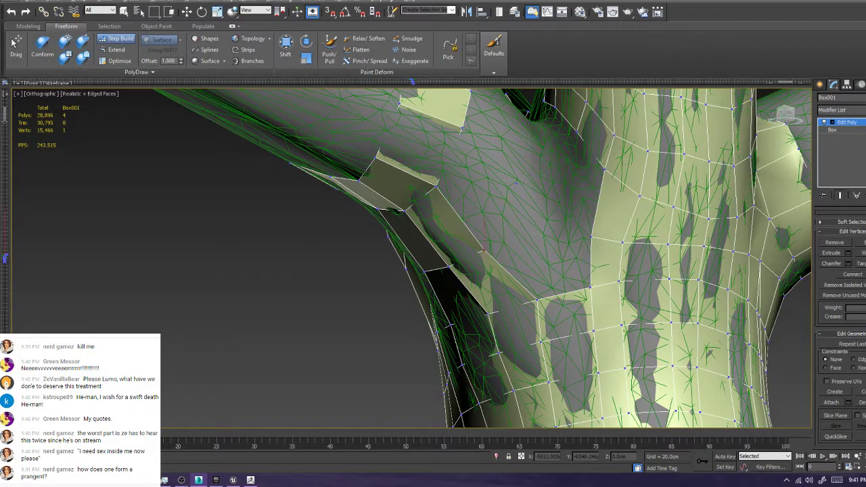
pyautogui.click(543, 241)
# Build three triangles joining the lower new vertex to the existing edges at the base of the branch
pyautogui.keyDown('shift'); pyautogui.click(484, 250); pyautogui.keyUp('shift')
pyautogui.keyDown('shift'); pyautogui.click(523, 262); pyautogui.keyUp('shift')
pyautogui.keyDown('shift'); pyautogui.click(542, 241); pyautogui.keyUp('shift')
pyautogui.keyDown('shift'); pyautogui.click(591, 237); pyautogui.keyUp('shift')
pyautogui.keyDown('shift'); pyautogui.click(572, 262); pyautogui.keyUp('shift')
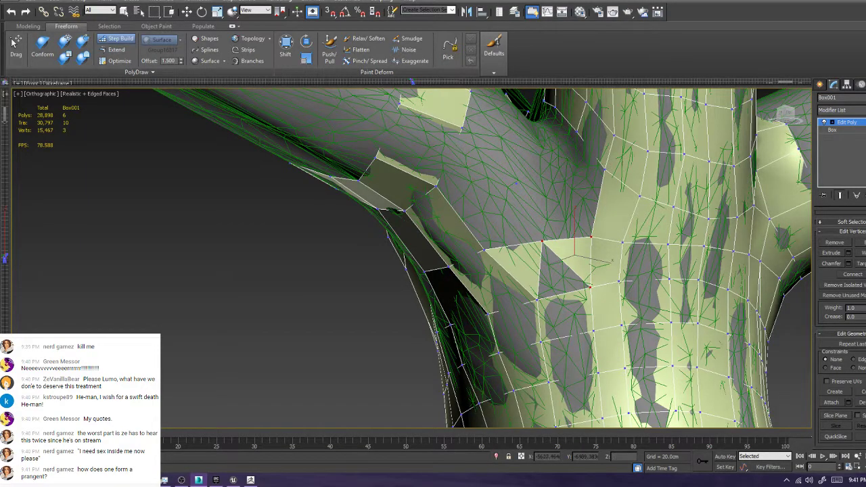
pyautogui.keyDown('shift'); pyautogui.click(537, 299); pyautogui.keyUp('shift')
pyautogui.keyDown('shift'); pyautogui.click(542, 241); pyautogui.keyUp('shift')
pyautogui.keyDown('shift'); pyautogui.click(590, 287); pyautogui.keyUp('shift')
pyautogui.keyDown('shift'); pyautogui.click(558, 274); pyautogui.keyUp('shift')
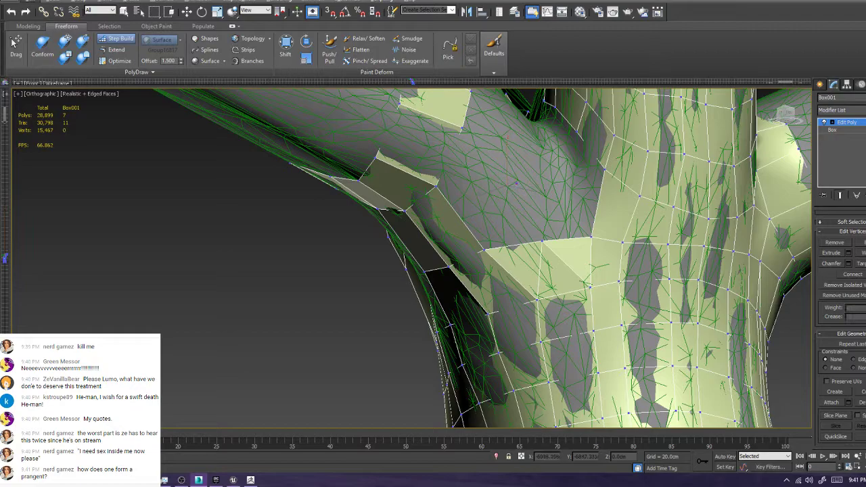
# Build a triangle joining the upper new vertex to the top edge of the new polygons at the branch base
pyautogui.keyDown('shift'); pyautogui.click(517, 183); pyautogui.keyUp('shift')
pyautogui.keyDown('shift'); pyautogui.click(542, 241); pyautogui.keyUp('shift')
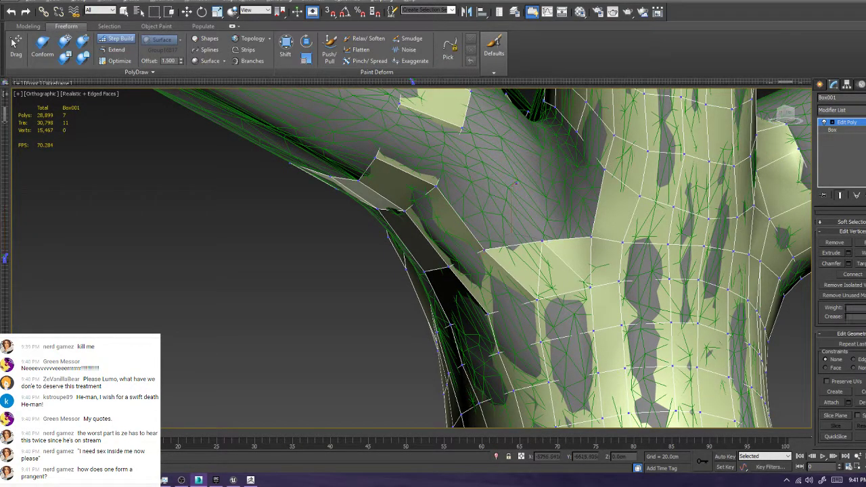
pyautogui.hotkey('ctrl', 'd')
pyautogui.moveTo(508, 254)
pyautogui.keyDown('alt'); pyautogui.mouseDown(button='middle')
pyautogui.moveTo(551, 197)
pyautogui.moveTo(498, 298)
pyautogui.moveTo(510, 254)
pyautogui.mouseUp(button='middle'); pyautogui.keyUp('alt')
pyautogui.click(495, 261)
pyautogui.moveTo(494, 218)
pyautogui.keyDown('shift'); pyautogui.mouseDown()
pyautogui.moveTo(533, 247)
pyautogui.moveTo(522, 217)
pyautogui.mouseUp(); pyautogui.keyUp('shift')
pyautogui.keyDown('alt'); pyautogui.moveTo(521, 217); pyautogui.dragTo(462, 298, button='middle'); pyautogui.keyUp('alt')
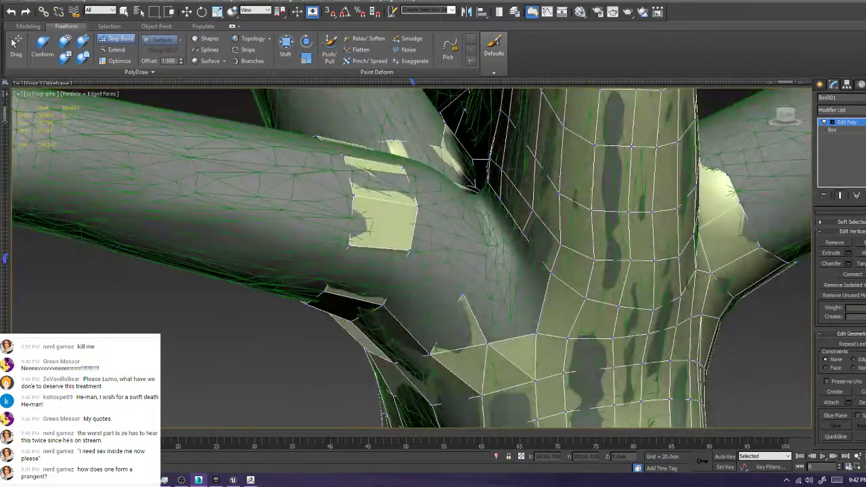
# Build a quad connecting the new triangle to the polygon patch on the branch and reposition its outer vertex
pyautogui.click(383, 302)
pyautogui.keyDown('ctrl'); pyautogui.click(429, 354); pyautogui.keyUp('ctrl')
pyautogui.keyDown('ctrl'); pyautogui.click(463, 295); pyautogui.keyUp('ctrl')
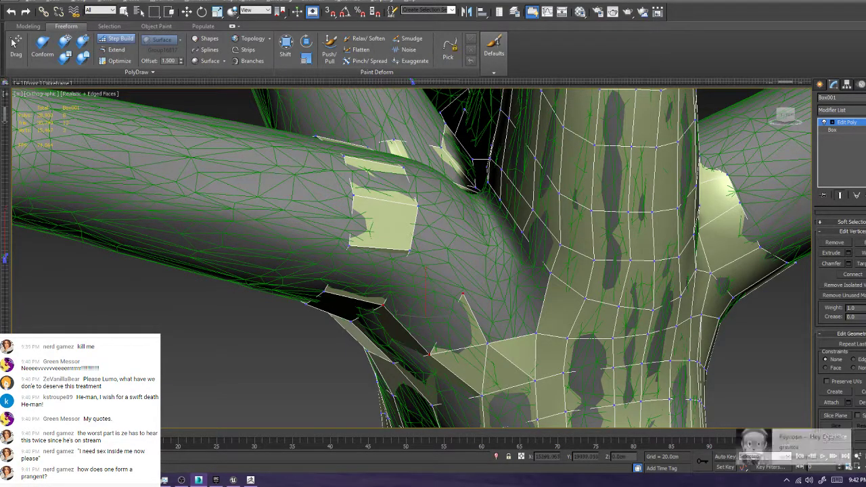
pyautogui.keyDown('ctrl'); pyautogui.click(409, 251); pyautogui.keyUp('ctrl')
pyautogui.hotkey('alt', 'p')
pyautogui.keyDown('alt'); pyautogui.moveTo(423, 271); pyautogui.dragTo(459, 253, button='middle'); pyautogui.keyUp('alt')
pyautogui.moveTo(502, 272); pyautogui.dragTo(490, 263)
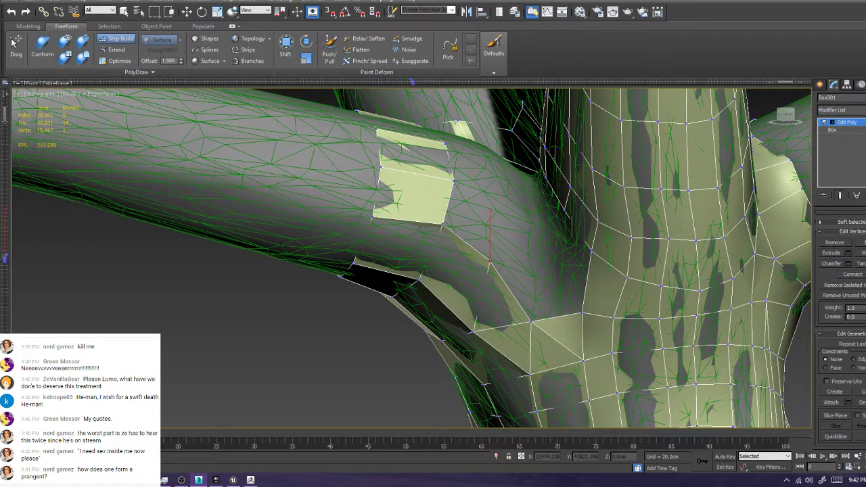
# Place a vertex on the branch near the trunk and build polygons joining it to the surrounding joint vertices
pyautogui.hotkey('ctrl', 'd')
pyautogui.click(548, 254)
pyautogui.moveTo(549, 254)
pyautogui.keyDown('shift'); pyautogui.mouseDown()
pyautogui.moveTo(591, 253)
pyautogui.moveTo(582, 313)
pyautogui.mouseUp(); pyautogui.keyUp('shift')
pyautogui.keyDown('shift'); pyautogui.click(572, 272); pyautogui.keyUp('shift')
pyautogui.moveTo(550, 255)
pyautogui.keyDown('shift'); pyautogui.mouseDown()
pyautogui.moveTo(490, 262)
pyautogui.moveTo(531, 321)
pyautogui.mouseUp(); pyautogui.keyUp('shift')
pyautogui.keyDown('shift'); pyautogui.click(524, 279); pyautogui.keyUp('shift')
pyautogui.moveTo(549, 256)
pyautogui.keyDown('shift'); pyautogui.mouseDown()
pyautogui.moveTo(543, 272)
pyautogui.moveTo(582, 313)
pyautogui.mouseUp(); pyautogui.keyUp('shift')
pyautogui.keyDown('shift'); pyautogui.click(556, 297); pyautogui.keyUp('shift')
# Place a vertex beside the branch patch, build a quad from the patch to it and adjust the vertex's position
pyautogui.keyDown('alt'); pyautogui.moveTo(556, 297); pyautogui.dragTo(566, 356, button='middle'); pyautogui.keyUp('alt')
pyautogui.moveTo(510, 239)
pyautogui.keyDown('shift'); pyautogui.mouseDown()
pyautogui.moveTo(488, 218)
pyautogui.moveTo(455, 278)
pyautogui.moveTo(504, 310)
pyautogui.mouseUp(); pyautogui.keyUp('shift')
pyautogui.keyDown('shift'); pyautogui.click(486, 270); pyautogui.keyUp('shift')
pyautogui.keyDown('ctrl'); pyautogui.keyDown('alt'); pyautogui.keyDown('shift'); pyautogui.moveTo(509, 239); pyautogui.dragTo(501, 242); pyautogui.keyUp('shift'); pyautogui.keyUp('alt'); pyautogui.keyUp('ctrl')
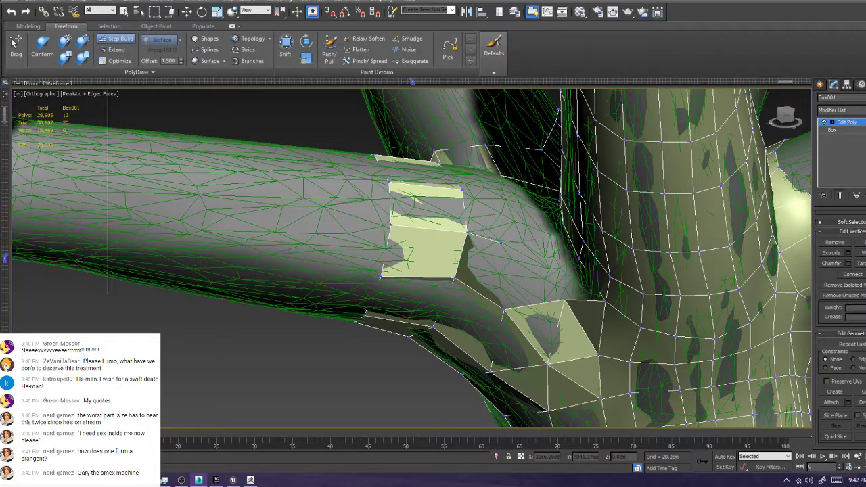
# Place another vertex on the reference branch in the gap between the branch patch and the trunk
pyautogui.keyDown('alt'); pyautogui.moveTo(501, 242); pyautogui.dragTo(562, 262, button='middle'); pyautogui.keyUp('alt')
pyautogui.keyDown('alt'); pyautogui.moveTo(460, 203); pyautogui.dragTo(483, 189, button='middle'); pyautogui.keyUp('alt')
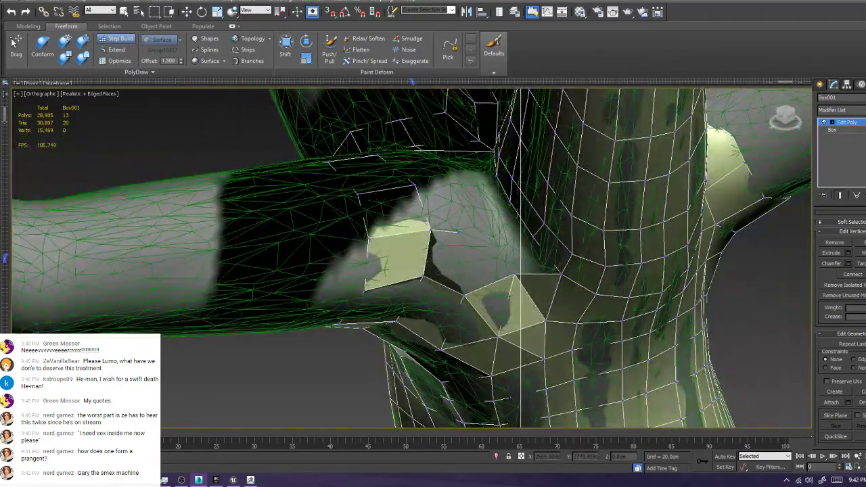
pyautogui.scroll(2, 483, 203)
pyautogui.click(499, 271)
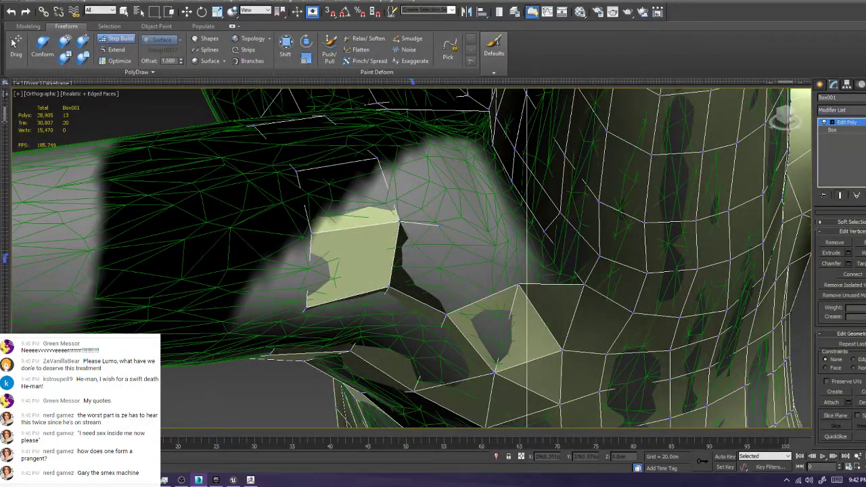
pyautogui.keyDown('shift'); pyautogui.moveTo(447, 315); pyautogui.dragTo(545, 232); pyautogui.keyUp('shift')
pyautogui.hotkey('ctrl', 'z')
pyautogui.moveTo(518, 284)
pyautogui.keyDown('shift'); pyautogui.mouseDown()
pyautogui.moveTo(515, 235)
pyautogui.moveTo(447, 315)
pyautogui.mouseUp(); pyautogui.keyUp('shift')
pyautogui.keyDown('alt'); pyautogui.moveTo(447, 315); pyautogui.dragTo(541, 339, button='middle'); pyautogui.keyUp('alt')
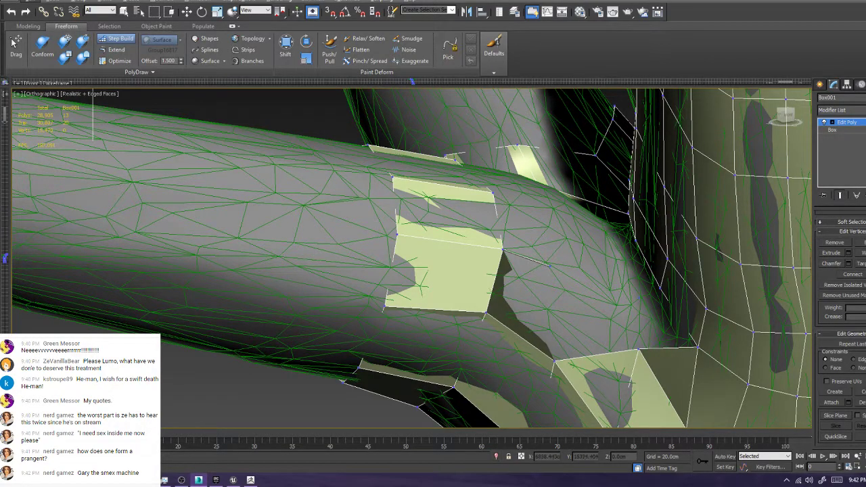
pyautogui.click(549, 266)
# Isolate the low-poly mesh and delete the folded quad beside the branch patch
pyautogui.hotkey('alt', 'q')
pyautogui.moveTo(413, 257)
pyautogui.keyDown('alt'); pyautogui.mouseDown(button='middle')
pyautogui.moveTo(447, 250)
pyautogui.moveTo(413, 254)
pyautogui.mouseUp(button='middle'); pyautogui.keyUp('alt')
pyautogui.scroll(3, 413, 250)
pyautogui.scroll(-3, 413, 250)
pyautogui.hotkey('shift', 'z')
pyautogui.hotkey('shift', 'z')
pyautogui.hotkey('shift', 'z')
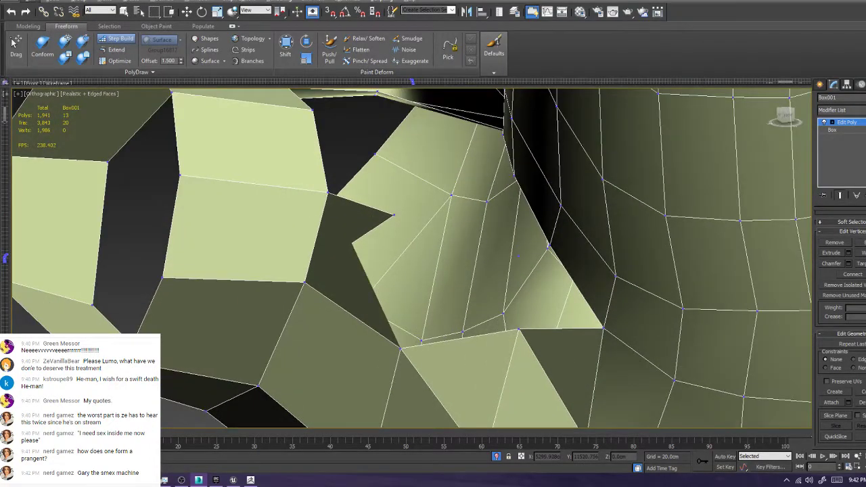
pyautogui.press('4')
pyautogui.press('w')
pyautogui.click(340, 266)
pyautogui.press('Delete')
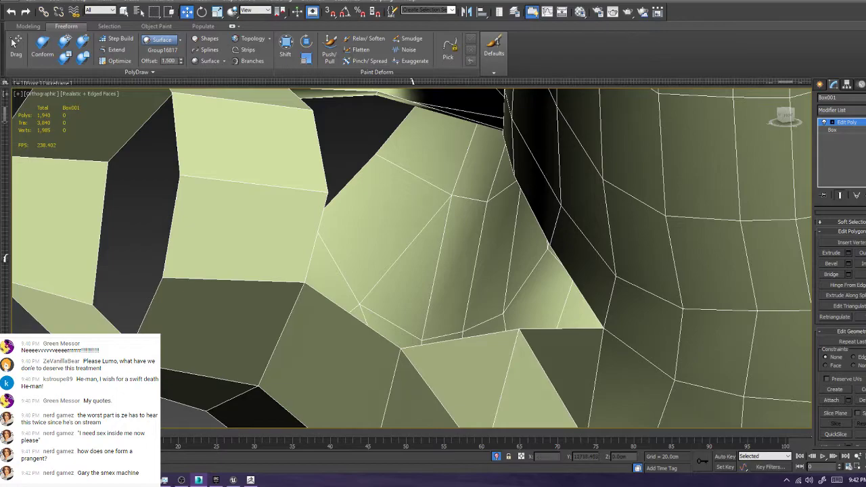
# With Step Build, place a replacement vertex beside the branch patch and build three quads across the gap to the trunk
pyautogui.click(117, 39)
pyautogui.click(518, 256)
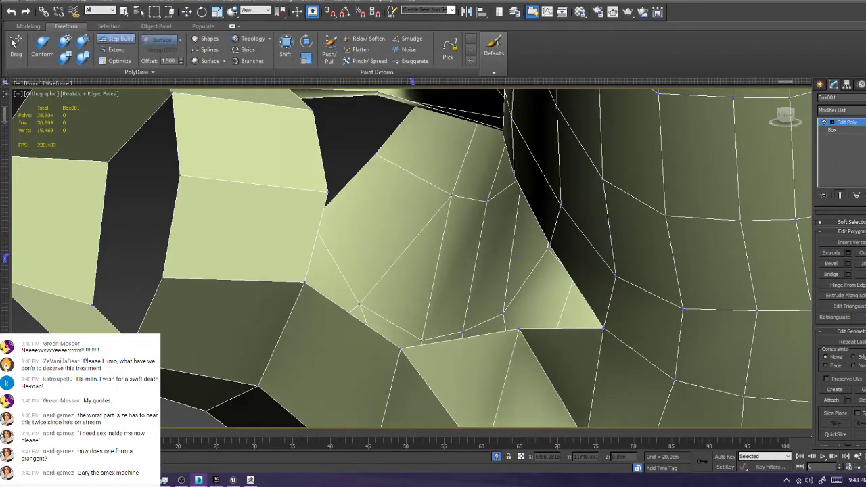
pyautogui.press('1')
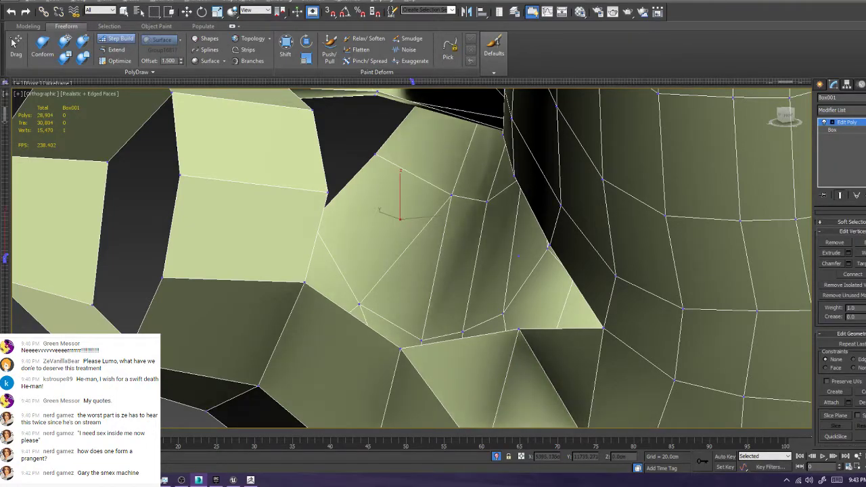
pyautogui.moveTo(400, 219)
pyautogui.keyDown('shift'); pyautogui.mouseDown()
pyautogui.moveTo(328, 193)
pyautogui.moveTo(305, 283)
pyautogui.moveTo(400, 348)
pyautogui.moveTo(403, 213)
pyautogui.mouseUp(); pyautogui.keyUp('shift')
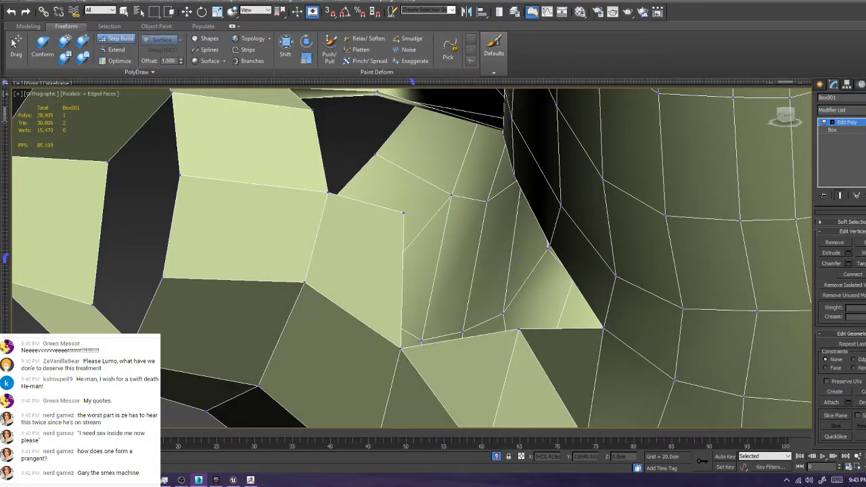
pyautogui.moveTo(510, 246); pyautogui.dragTo(531, 337)
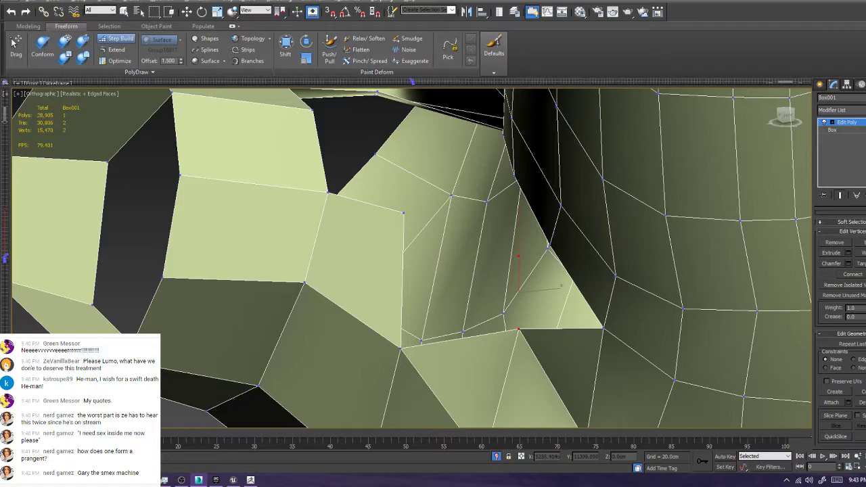
pyautogui.keyDown('shift'); pyautogui.click(462, 285); pyautogui.keyUp('shift')
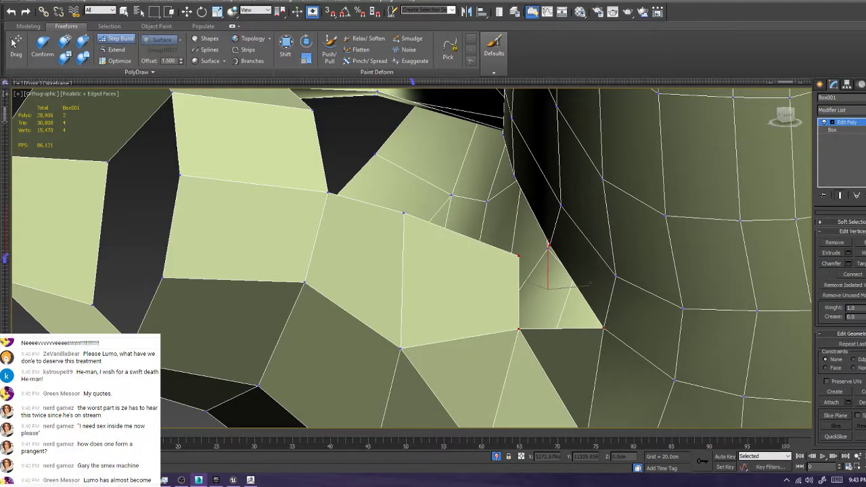
pyautogui.keyDown('shift'); pyautogui.click(557, 287); pyautogui.keyUp('shift')
# Reposition vertices along the upper edge of the new quads to even out the branch surface
pyautogui.keyDown('ctrl'); pyautogui.keyDown('alt'); pyautogui.keyDown('shift'); pyautogui.moveTo(520, 256); pyautogui.dragTo(503, 228); pyautogui.keyUp('shift'); pyautogui.keyUp('alt'); pyautogui.keyUp('ctrl')
pyautogui.scroll(-4, 502, 230)
pyautogui.keyDown('alt'); pyautogui.moveTo(502, 230); pyautogui.dragTo(516, 249, button='middle'); pyautogui.keyUp('alt')
pyautogui.keyDown('ctrl'); pyautogui.keyDown('alt'); pyautogui.keyDown('shift'); pyautogui.moveTo(491, 208); pyautogui.dragTo(488, 222); pyautogui.keyUp('shift'); pyautogui.keyUp('alt'); pyautogui.keyUp('ctrl')
pyautogui.scroll(1, 488, 223)
pyautogui.keyDown('alt'); pyautogui.moveTo(488, 222); pyautogui.dragTo(478, 211, button='middle'); pyautogui.keyUp('alt')
# Place a vertex above the new row of quads on the branch for the next row
pyautogui.scroll(4, 431, 168)
pyautogui.keyDown('alt'); pyautogui.moveTo(431, 167); pyautogui.dragTo(414, 226, button='middle'); pyautogui.keyUp('alt')
pyautogui.keyDown('alt'); pyautogui.moveTo(467, 216); pyautogui.dragTo(473, 262, button='middle'); pyautogui.keyUp('alt')
pyautogui.moveTo(472, 262); pyautogui.dragTo(469, 305, button='middle')
pyautogui.click(521, 290)
pyautogui.keyDown('ctrl'); pyautogui.click(527, 209); pyautogui.keyUp('ctrl')
pyautogui.keyDown('ctrl'); pyautogui.click(426, 167); pyautogui.keyUp('ctrl')
pyautogui.keyDown('shift'); pyautogui.click(431, 271); pyautogui.keyUp('shift')
pyautogui.keyDown('shift'); pyautogui.click(476, 233); pyautogui.keyUp('shift')
pyautogui.hotkey('ctrl', 'z')
pyautogui.hotkey('ctrl', 'z')
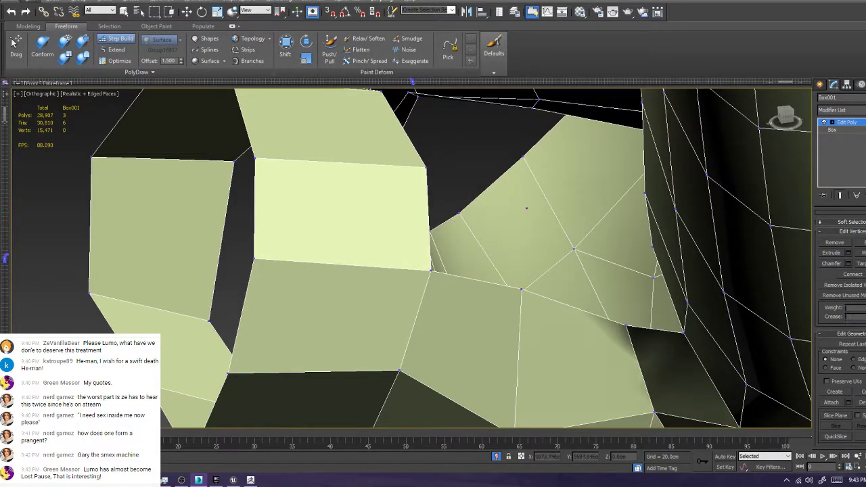
# Add one more vertex and build a second row of three quads from the branch patch to the trunk
pyautogui.click(426, 167)
pyautogui.keyDown('ctrl'); pyautogui.click(527, 208); pyautogui.keyUp('ctrl')
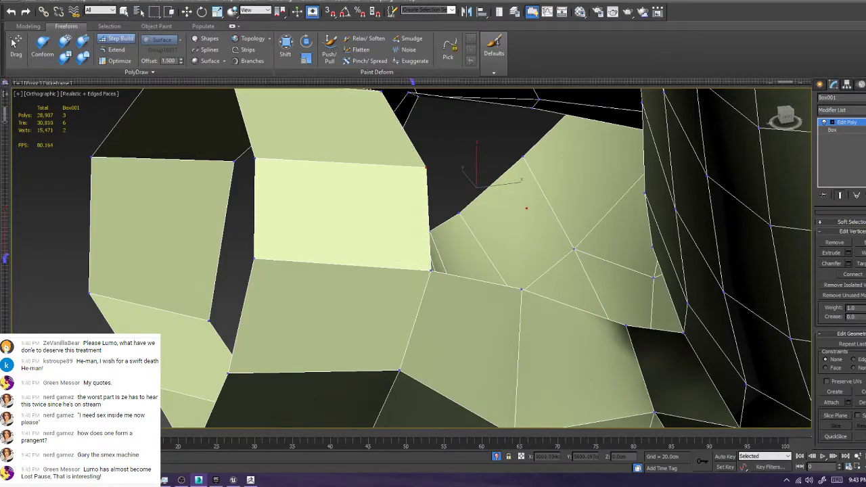
pyautogui.keyDown('alt'); pyautogui.keyDown('shift'); pyautogui.click(477, 233); pyautogui.keyUp('shift'); pyautogui.keyUp('alt')
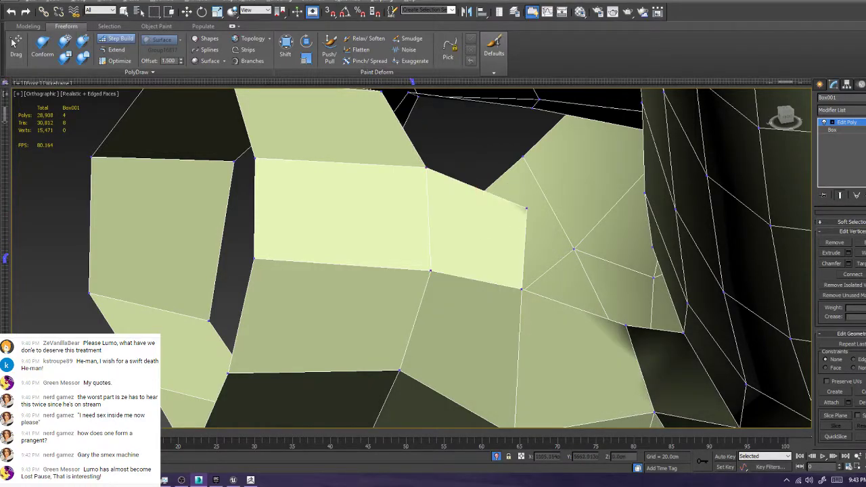
pyautogui.keyDown('alt'); pyautogui.moveTo(477, 234); pyautogui.dragTo(426, 237, button='middle'); pyautogui.keyUp('alt')
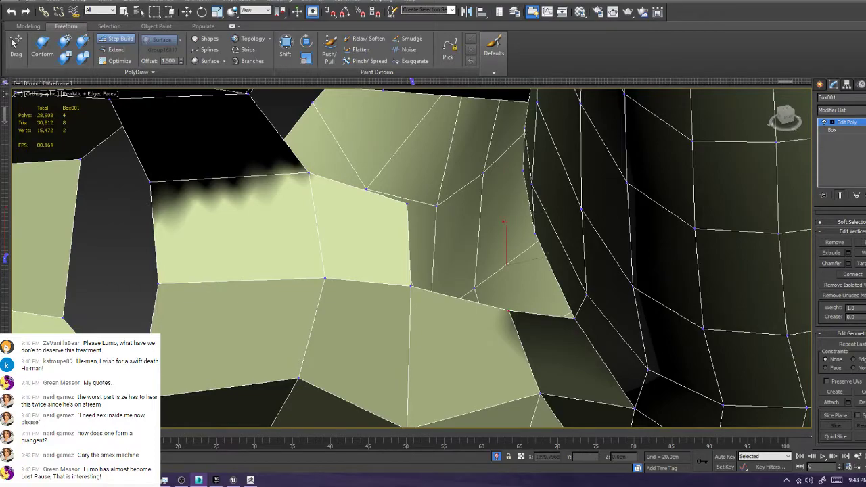
pyautogui.keyDown('alt'); pyautogui.keyDown('shift'); pyautogui.click(457, 253); pyautogui.keyUp('shift'); pyautogui.keyUp('alt')
pyautogui.keyDown('alt'); pyautogui.moveTo(457, 253); pyautogui.dragTo(409, 263, button='middle'); pyautogui.keyUp('alt')
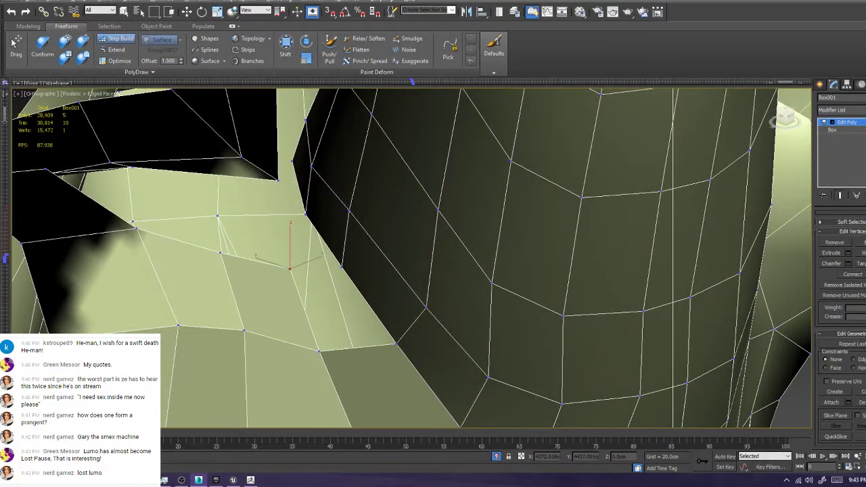
pyautogui.keyDown('shift'); pyautogui.click(336, 305); pyautogui.keyUp('shift')
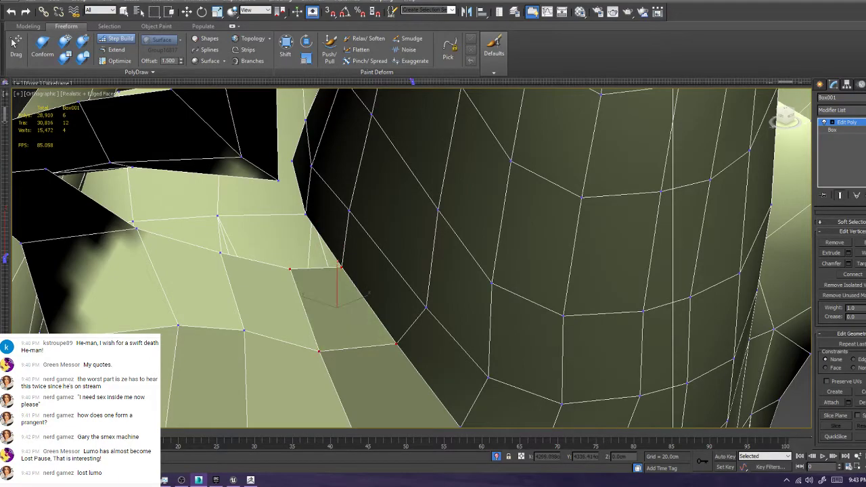
pyautogui.scroll(-5, 336, 305)
pyautogui.keyDown('alt'); pyautogui.moveTo(331, 302); pyautogui.dragTo(406, 254, button='middle'); pyautogui.keyUp('alt')
pyautogui.scroll(2, 406, 254)
pyautogui.scroll(-5, 298, 319)
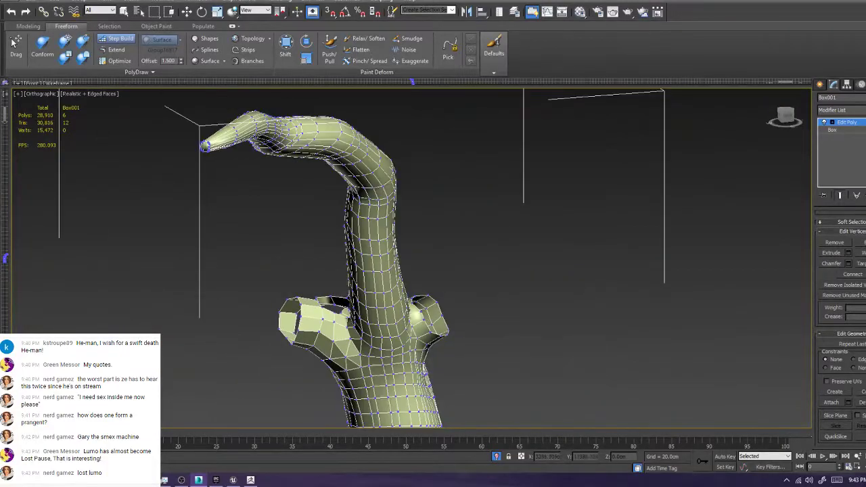
# Examine the rebuilt branch joints and the trunk mesh from several sides to find the remaining gaps
pyautogui.keyDown('alt'); pyautogui.moveTo(297, 320); pyautogui.dragTo(313, 299, button='middle'); pyautogui.keyUp('alt')
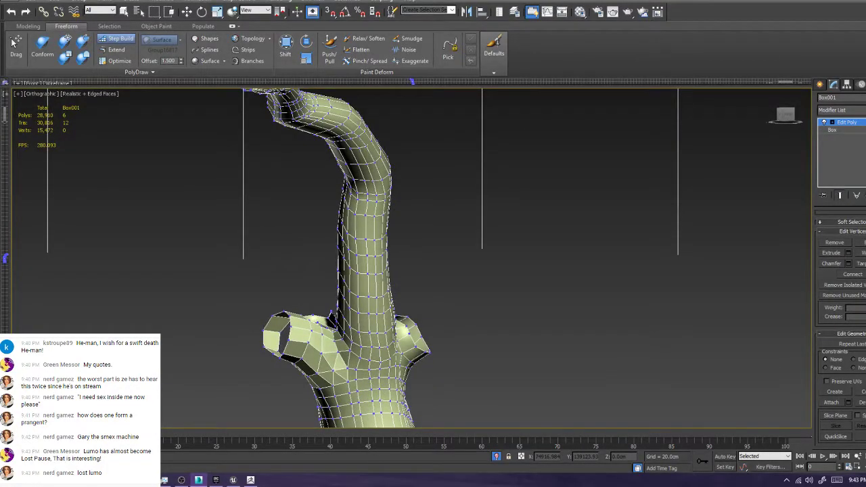
pyautogui.moveTo(347, 327); pyautogui.dragTo(488, 298, button='middle')
pyautogui.scroll(4, 404, 307)
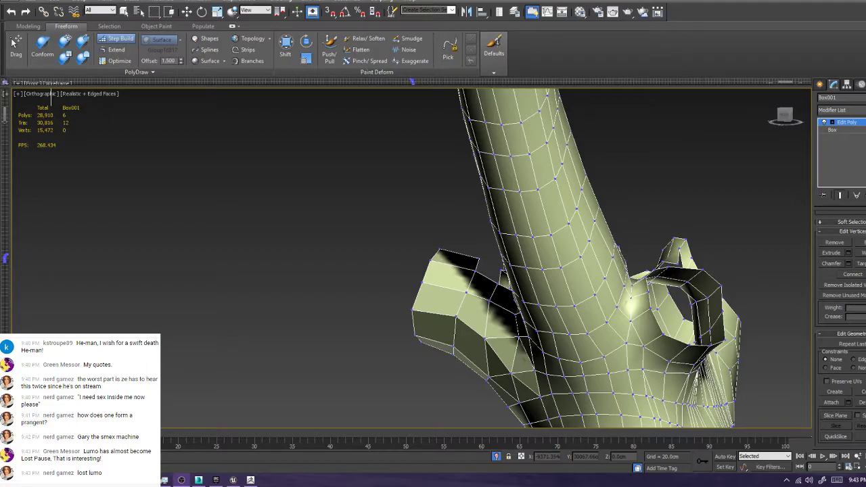
pyautogui.scroll(-7, 499, 236)
pyautogui.keyDown('alt'); pyautogui.moveTo(499, 237); pyautogui.dragTo(281, 248, button='middle'); pyautogui.keyUp('alt')
pyautogui.scroll(5, 433, 271)
pyautogui.keyDown('alt'); pyautogui.moveTo(433, 271); pyautogui.dragTo(369, 265, button='middle'); pyautogui.keyUp('alt')
pyautogui.keyDown('alt'); pyautogui.moveTo(504, 267); pyautogui.dragTo(339, 257, button='middle'); pyautogui.keyUp('alt')
pyautogui.scroll(4, 493, 267)
pyautogui.scroll(-6, 338, 257)
pyautogui.keyDown('alt'); pyautogui.moveTo(379, 179); pyautogui.dragTo(365, 180, button='middle'); pyautogui.keyUp('alt')
pyautogui.moveTo(366, 179); pyautogui.dragTo(304, 207, button='middle')
pyautogui.scroll(-5, 346, 206)
pyautogui.scroll(5, 291, 271)
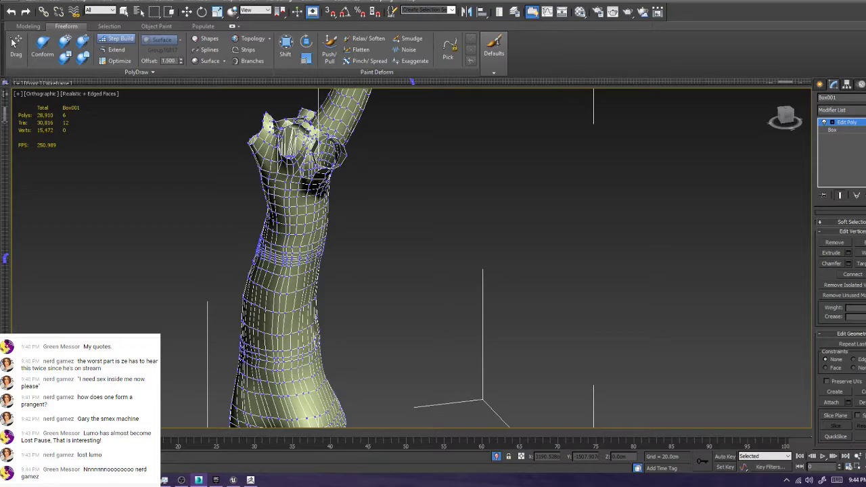
# Switch to the Unreal Editor, clear the selection of the tree bump and look around the village level
pyautogui.click(215, 480)
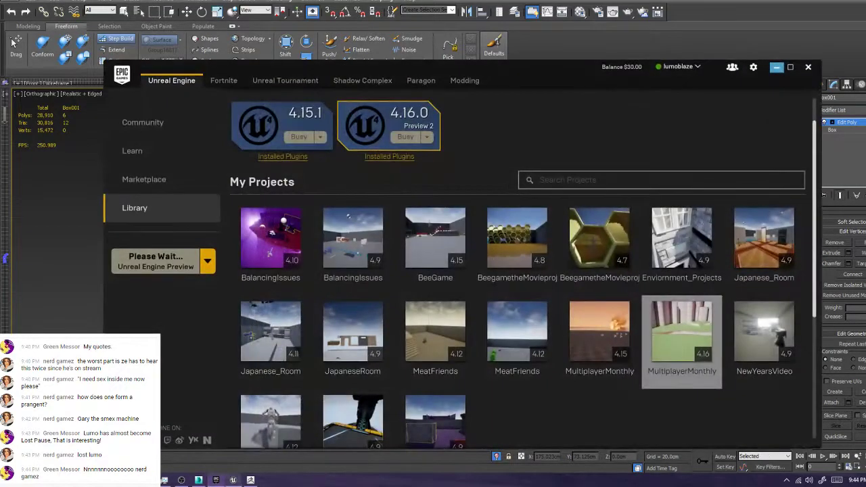
pyautogui.click(233, 480)
pyautogui.moveTo(433, 169); pyautogui.dragTo(467, 142, button='right')
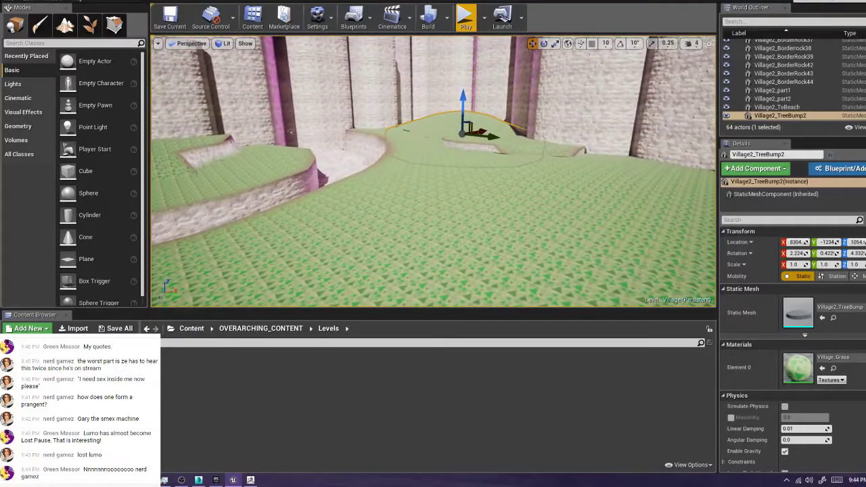
pyautogui.press('Escape')
pyautogui.moveTo(433, 169); pyautogui.dragTo(459, 196, button='right')
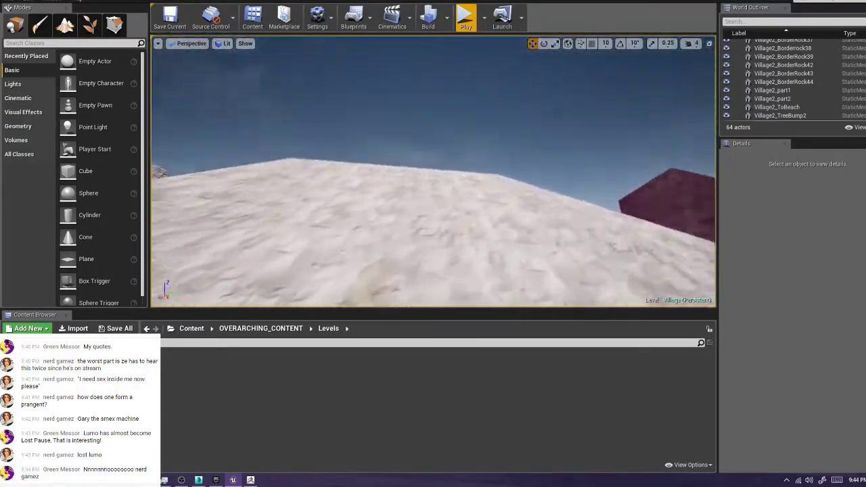
pyautogui.moveTo(433, 171); pyautogui.dragTo(237, 203, button='right')
# Switch back to 3ds Max and, at vertex level, build a quad across the lower gap between trunk and branch patch
pyautogui.click(198, 480)
pyautogui.moveTo(311, 162); pyautogui.dragTo(404, 202, button='middle')
pyautogui.scroll(8, 406, 252)
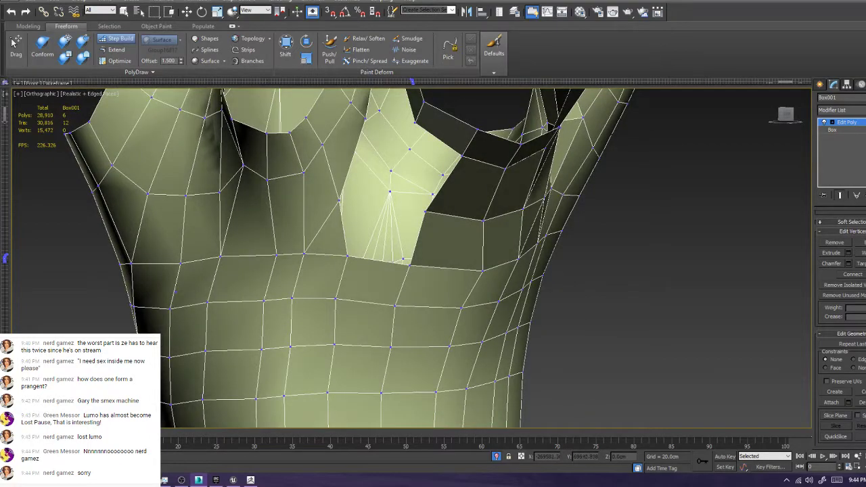
pyautogui.press('1')
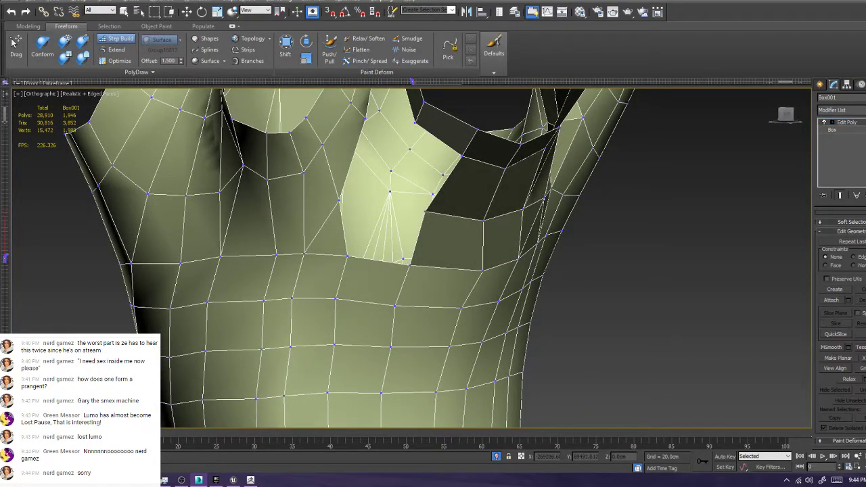
pyautogui.keyDown('alt'); pyautogui.moveTo(412, 257); pyautogui.dragTo(434, 218, button='middle'); pyautogui.keyUp('alt')
pyautogui.press('1')
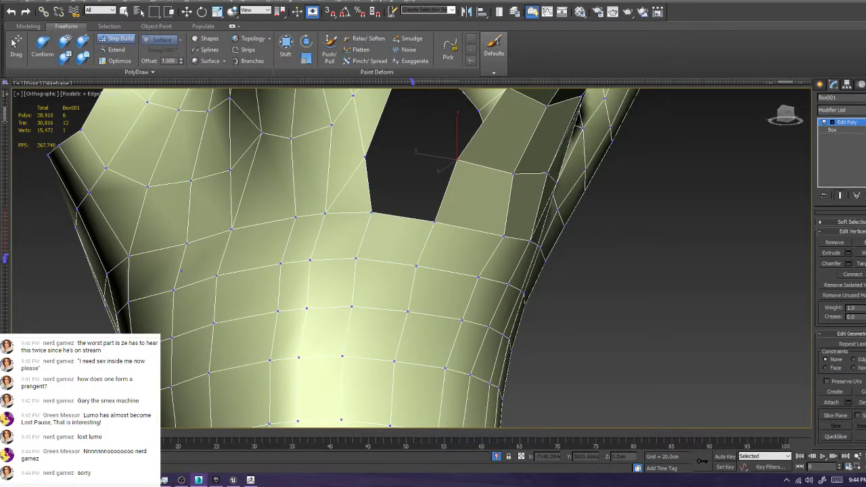
pyautogui.keyDown('shift'); pyautogui.moveTo(398, 218); pyautogui.dragTo(367, 160); pyautogui.keyUp('shift')
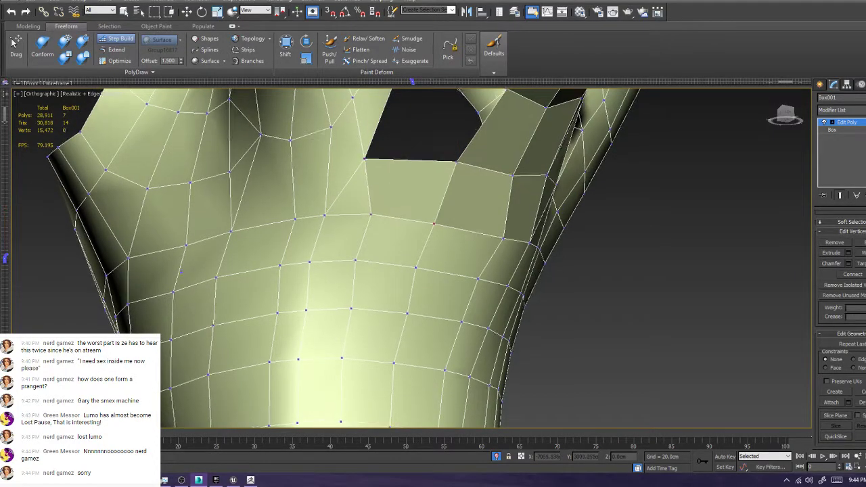
# Build a larger quad above the previous one to continue closing the gap beside the branch patch
pyautogui.moveTo(372, 166); pyautogui.dragTo(325, 264, button='middle')
pyautogui.moveTo(353, 164)
pyautogui.keyDown('shift'); pyautogui.mouseDown()
pyautogui.moveTo(318, 255)
pyautogui.moveTo(409, 257)
pyautogui.moveTo(460, 184)
pyautogui.mouseUp(); pyautogui.keyUp('shift')
pyautogui.click(403, 215)
pyautogui.keyDown('alt'); pyautogui.moveTo(404, 215); pyautogui.dragTo(387, 249, button='middle'); pyautogui.keyUp('alt')
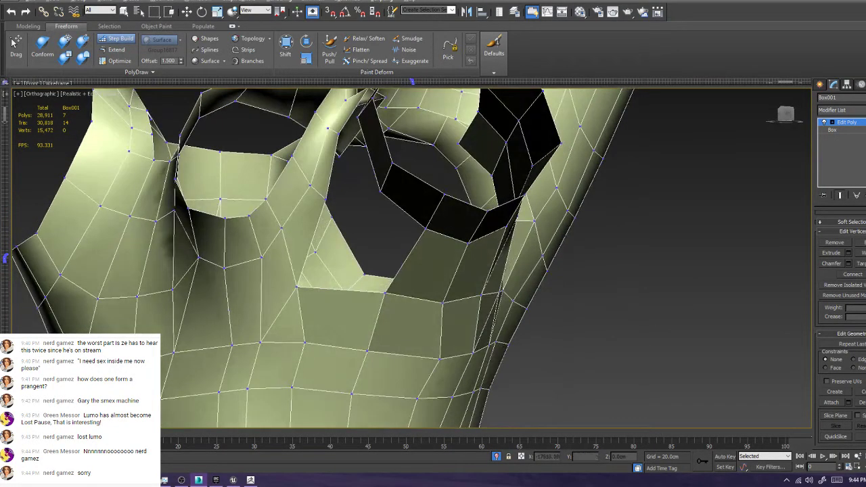
pyautogui.moveTo(326, 200)
pyautogui.keyDown('shift'); pyautogui.mouseDown()
pyautogui.moveTo(425, 229)
pyautogui.moveTo(386, 293)
pyautogui.moveTo(296, 287)
pyautogui.mouseUp(); pyautogui.keyUp('shift')
pyautogui.keyDown('shift'); pyautogui.click(355, 252); pyautogui.keyUp('shift')
pyautogui.keyDown('alt'); pyautogui.moveTo(358, 230); pyautogui.dragTo(378, 196, button='middle'); pyautogui.keyUp('alt')
# Fill the narrow opening above the large quad with a triangle between the trunk and the branch patch
pyautogui.click(372, 155)
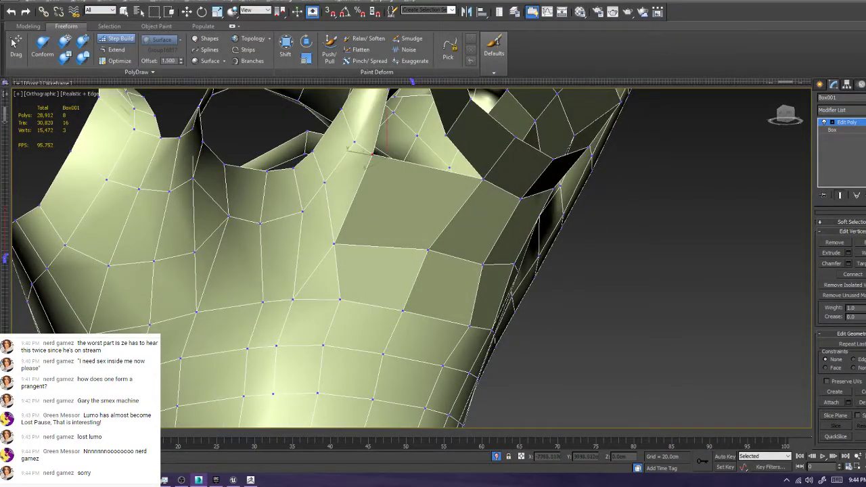
pyautogui.click(446, 135)
pyautogui.keyDown('ctrl'); pyautogui.click(484, 180); pyautogui.keyUp('ctrl')
pyautogui.keyDown('ctrl'); pyautogui.click(371, 154); pyautogui.keyUp('ctrl')
pyautogui.click(372, 155)
pyautogui.keyDown('ctrl'); pyautogui.click(438, 237); pyautogui.keyUp('ctrl')
pyautogui.click(423, 215)
pyautogui.keyDown('alt'); pyautogui.moveTo(423, 215); pyautogui.dragTo(408, 267, button='middle'); pyautogui.keyUp('alt')
pyautogui.keyDown('shift'); pyautogui.click(414, 228); pyautogui.keyUp('shift')
# Build two quads between the branch patch and the trunk ridge, and turn off the edged-faces display
pyautogui.keyDown('alt'); pyautogui.moveTo(413, 228); pyautogui.dragTo(421, 249, button='middle'); pyautogui.keyUp('alt')
pyautogui.click(377, 169)
pyautogui.keyDown('ctrl'); pyautogui.click(407, 165); pyautogui.keyUp('ctrl')
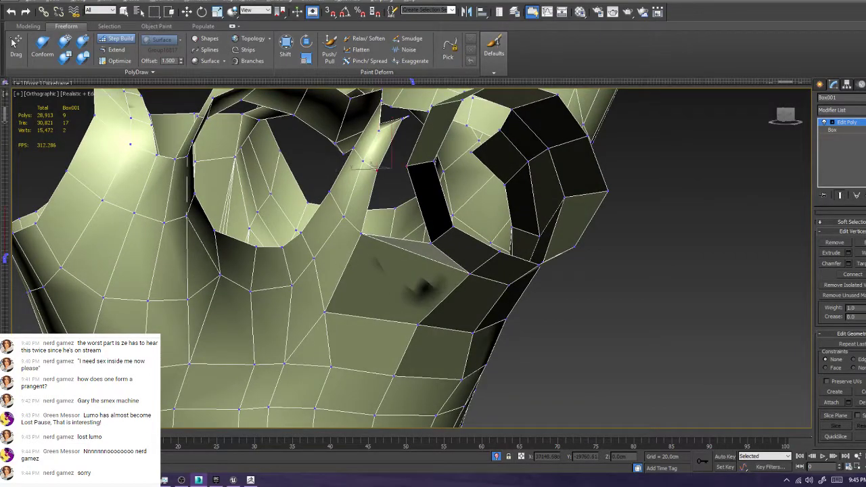
pyautogui.keyDown('alt'); pyautogui.moveTo(398, 209); pyautogui.dragTo(342, 186, button='middle'); pyautogui.keyUp('alt')
pyautogui.press('F4')
pyautogui.press('F4')
pyautogui.press('F4')
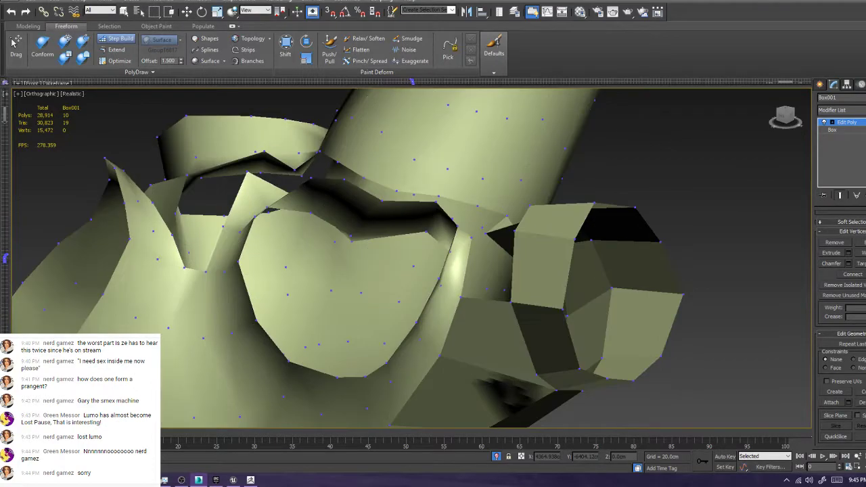
pyautogui.keyDown('alt'); pyautogui.moveTo(406, 237); pyautogui.dragTo(389, 231, button='middle'); pyautogui.keyUp('alt')
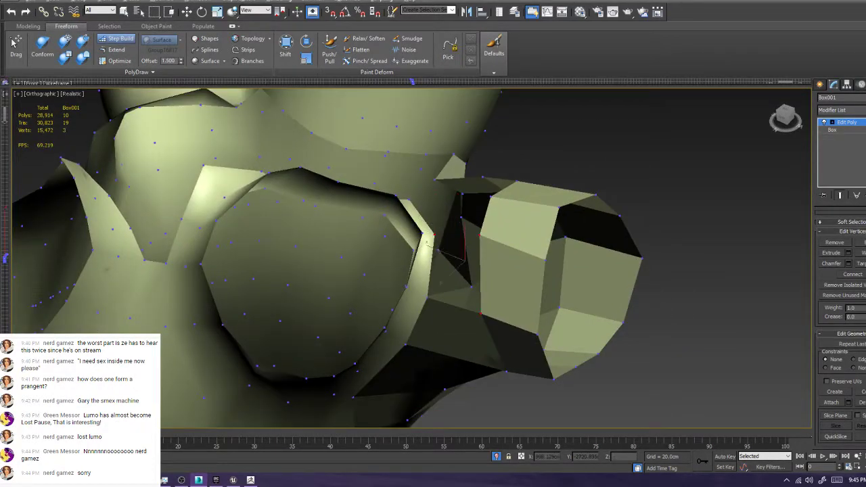
pyautogui.keyDown('shift'); pyautogui.click(456, 271); pyautogui.keyUp('shift')
# Exit isolation so the full sculpted tree shows together with the low-poly mesh
pyautogui.keyDown('alt'); pyautogui.moveTo(456, 271); pyautogui.dragTo(325, 220, button='middle'); pyautogui.keyUp('alt')
pyautogui.scroll(-3, 413, 226)
pyautogui.keyDown('alt'); pyautogui.moveTo(285, 196); pyautogui.dragTo(224, 202, button='middle'); pyautogui.keyUp('alt')
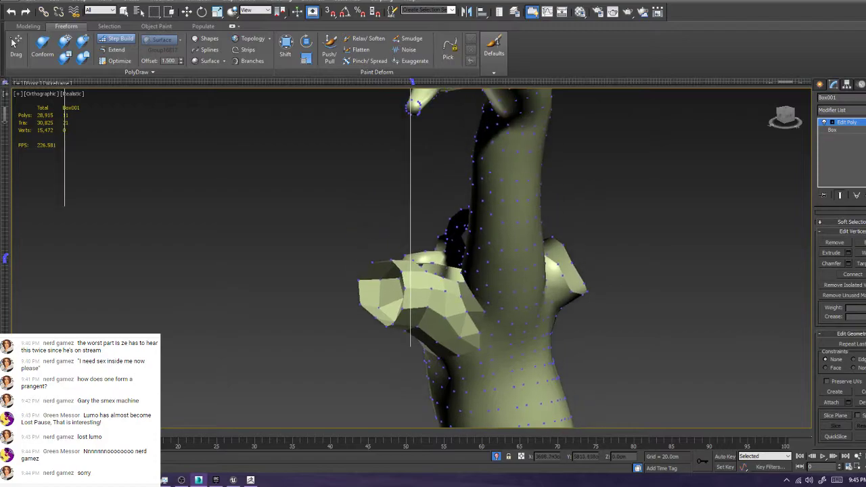
pyautogui.hotkey('alt', 'q')
pyautogui.scroll(-5, 447, 271)
pyautogui.keyDown('alt'); pyautogui.moveTo(447, 270); pyautogui.dragTo(237, 243, button='middle'); pyautogui.keyUp('alt')
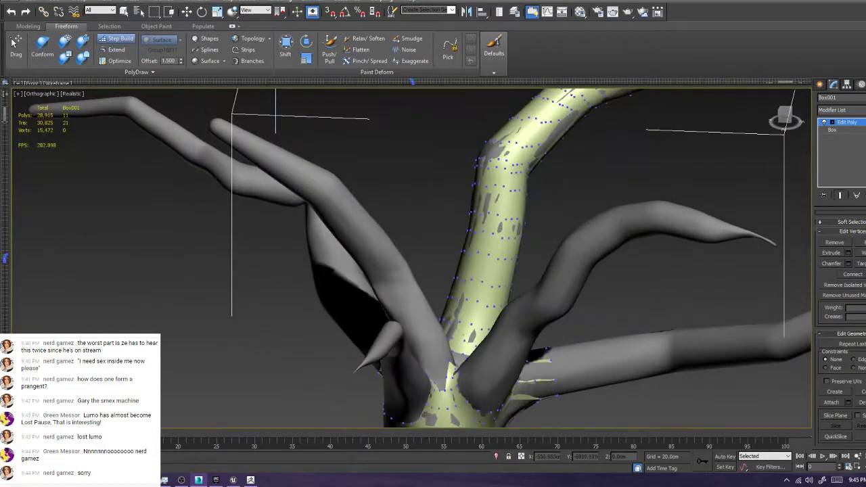
# Place four vertices on the sculpted surface at the next branch's base and build the first quad
pyautogui.scroll(6, 412, 259)
pyautogui.keyDown('alt'); pyautogui.moveTo(411, 259); pyautogui.dragTo(392, 261, button='middle'); pyautogui.keyUp('alt')
pyautogui.scroll(-4, 411, 259)
pyautogui.keyDown('alt'); pyautogui.moveTo(339, 223); pyautogui.dragTo(404, 193, button='middle'); pyautogui.keyUp('alt')
pyautogui.scroll(5, 107, 282)
pyautogui.scroll(-2, 107, 282)
pyautogui.scroll(2, 321, 243)
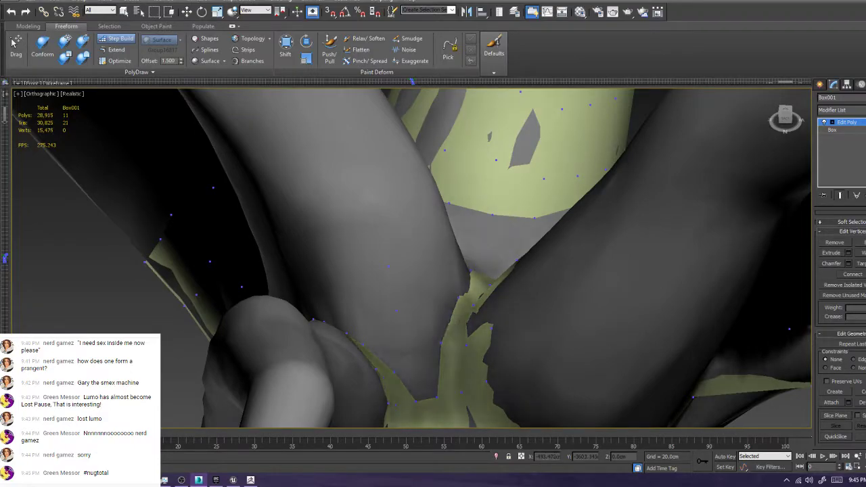
pyautogui.click(433, 248)
pyautogui.keyDown('shift'); pyautogui.click(417, 276); pyautogui.keyUp('shift')
# Extend the strip around the branch base with two more quads, adjusting a corner vertex between them
pyautogui.keyDown('alt'); pyautogui.moveTo(417, 276); pyautogui.dragTo(494, 251, button='middle'); pyautogui.keyUp('alt')
pyautogui.moveTo(413, 175); pyautogui.dragTo(395, 385, button='middle')
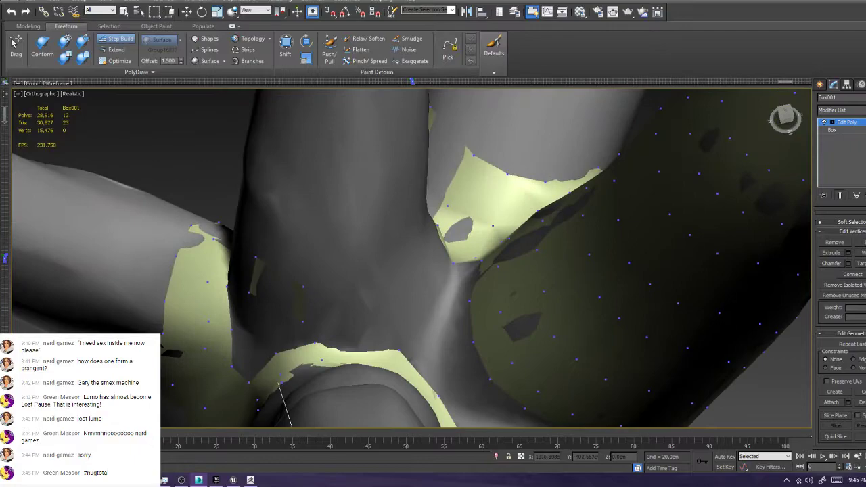
pyautogui.keyDown('shift'); pyautogui.click(326, 305); pyautogui.keyUp('shift')
pyautogui.keyDown('ctrl'); pyautogui.keyDown('alt'); pyautogui.keyDown('shift'); pyautogui.moveTo(345, 310); pyautogui.dragTo(350, 321); pyautogui.keyUp('shift'); pyautogui.keyUp('alt'); pyautogui.keyUp('ctrl')
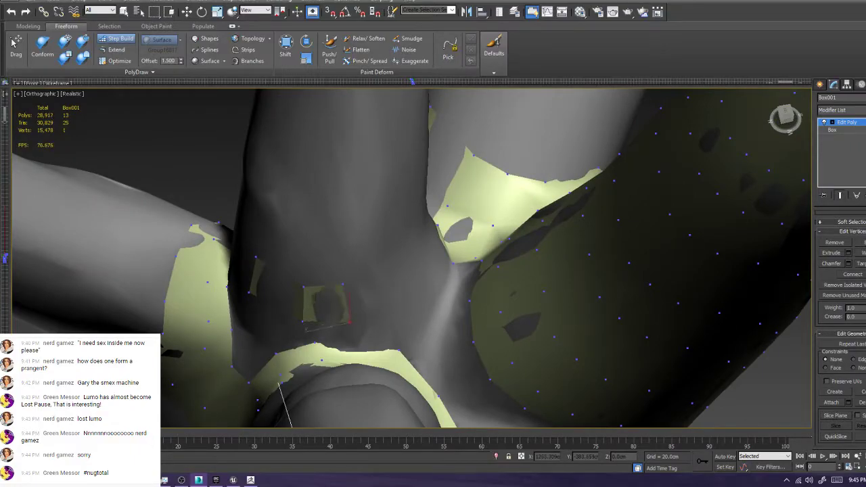
pyautogui.keyDown('shift'); pyautogui.click(369, 297); pyautogui.keyUp('shift')
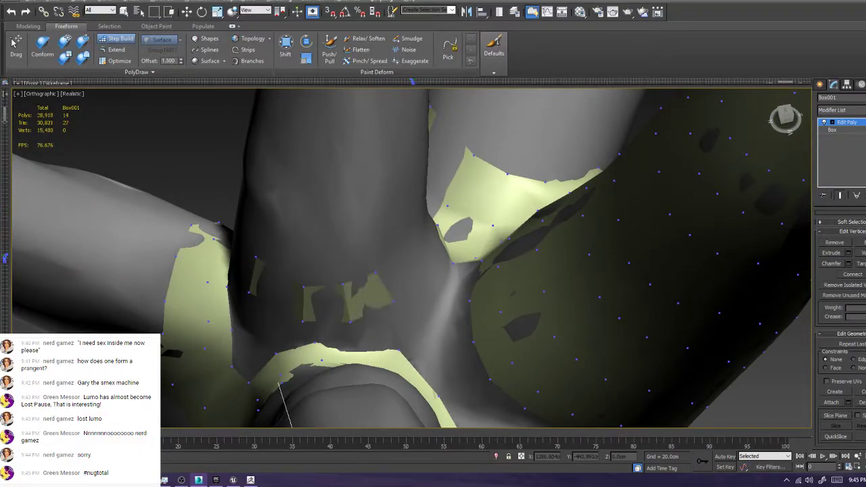
# Reposition a vertex of the strip and continue it around the branch base with two more quads
pyautogui.keyDown('alt'); pyautogui.moveTo(399, 297); pyautogui.dragTo(271, 183, button='middle'); pyautogui.keyUp('alt')
pyautogui.keyDown('ctrl'); pyautogui.keyDown('alt'); pyautogui.keyDown('shift'); pyautogui.moveTo(460, 215); pyautogui.dragTo(476, 220); pyautogui.keyUp('shift'); pyautogui.keyUp('alt'); pyautogui.keyUp('ctrl')
pyautogui.keyDown('alt'); pyautogui.moveTo(476, 220); pyautogui.dragTo(406, 245, button='middle'); pyautogui.keyUp('alt')
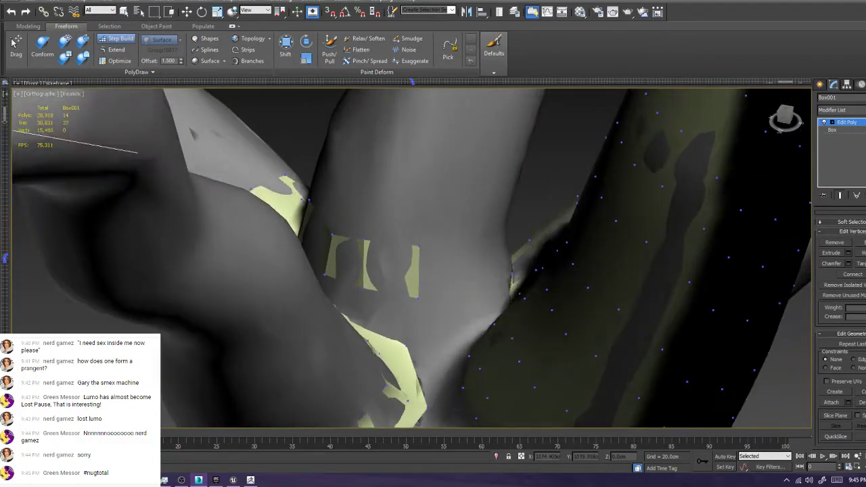
pyautogui.keyDown('alt'); pyautogui.moveTo(494, 251); pyautogui.dragTo(541, 234, button='middle'); pyautogui.keyUp('alt')
pyautogui.keyDown('alt'); pyautogui.moveTo(514, 271); pyautogui.dragTo(467, 254, button='middle'); pyautogui.keyUp('alt')
pyautogui.scroll(6, 473, 264)
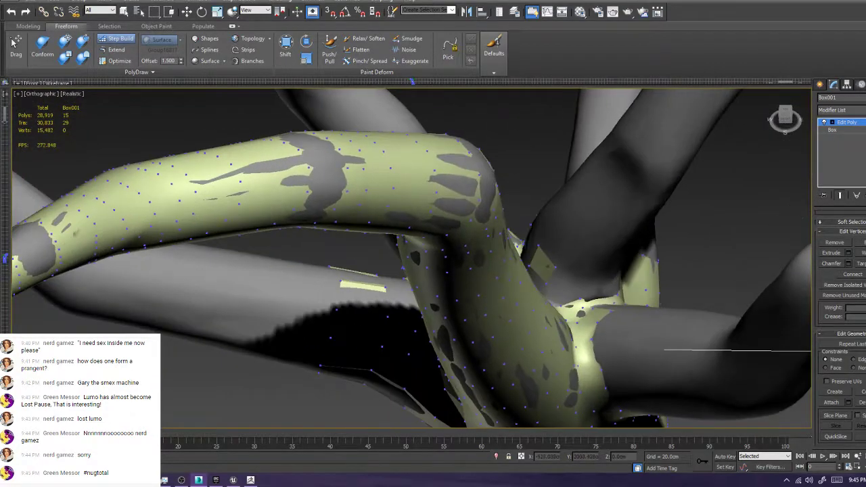
pyautogui.keyDown('shift'); pyautogui.click(550, 299); pyautogui.keyUp('shift')
# Even out three vertices near the strip's end and add another quad on the branch's far side
pyautogui.moveTo(519, 274)
pyautogui.keyDown('ctrl'); pyautogui.keyDown('alt'); pyautogui.keyDown('shift'); pyautogui.mouseDown()
pyautogui.moveTo(522, 257)
pyautogui.moveTo(510, 258)
pyautogui.mouseUp(); pyautogui.keyUp('shift'); pyautogui.keyUp('alt'); pyautogui.keyUp('ctrl')
pyautogui.moveTo(492, 320)
pyautogui.keyDown('ctrl'); pyautogui.keyDown('alt'); pyautogui.keyDown('shift'); pyautogui.mouseDown()
pyautogui.moveTo(501, 316)
pyautogui.moveTo(495, 322)
pyautogui.mouseUp(); pyautogui.keyUp('shift'); pyautogui.keyUp('alt'); pyautogui.keyUp('ctrl')
pyautogui.keyDown('ctrl'); pyautogui.keyDown('alt'); pyautogui.keyDown('shift'); pyautogui.moveTo(591, 322); pyautogui.dragTo(586, 327); pyautogui.keyUp('shift'); pyautogui.keyUp('alt'); pyautogui.keyUp('ctrl')
pyautogui.scroll(-6, 609, 314)
pyautogui.keyDown('alt'); pyautogui.moveTo(595, 318); pyautogui.dragTo(352, 277, button='middle'); pyautogui.keyUp('alt')
pyautogui.scroll(3, 420, 264)
pyautogui.keyDown('shift'); pyautogui.click(393, 284); pyautogui.keyUp('shift')
# Place new vertices on the branch's shaded side, build a quad there and shift its upper corner vertex
pyautogui.scroll(-5, 413, 271)
pyautogui.keyDown('alt'); pyautogui.moveTo(413, 271); pyautogui.dragTo(366, 271, button='middle'); pyautogui.keyUp('alt')
pyautogui.scroll(5, 429, 328)
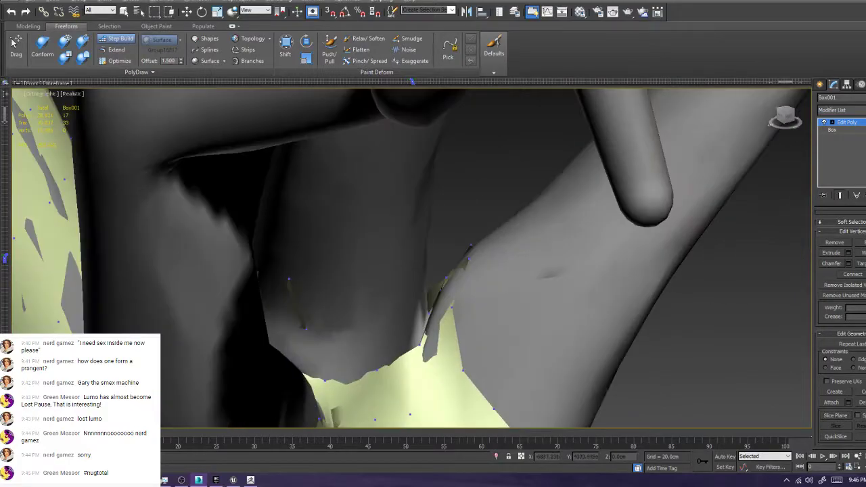
pyautogui.keyDown('alt'); pyautogui.moveTo(429, 328); pyautogui.dragTo(379, 325, button='middle'); pyautogui.keyUp('alt')
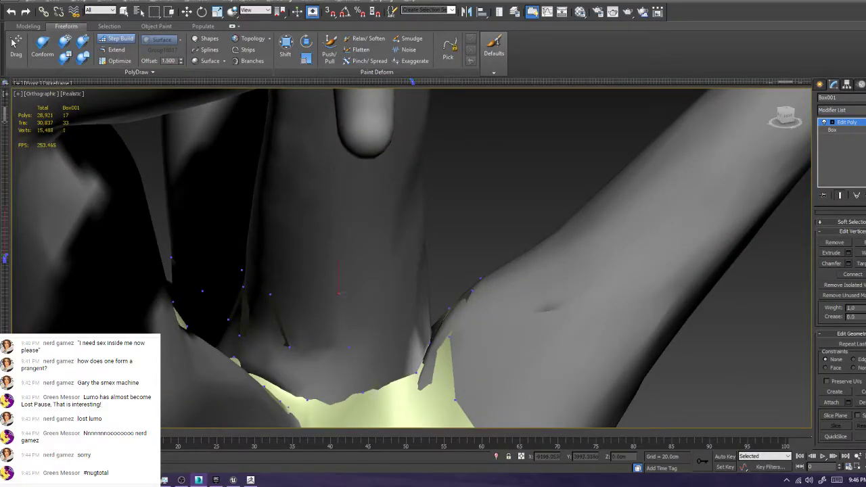
pyautogui.keyDown('shift'); pyautogui.click(314, 318); pyautogui.keyUp('shift')
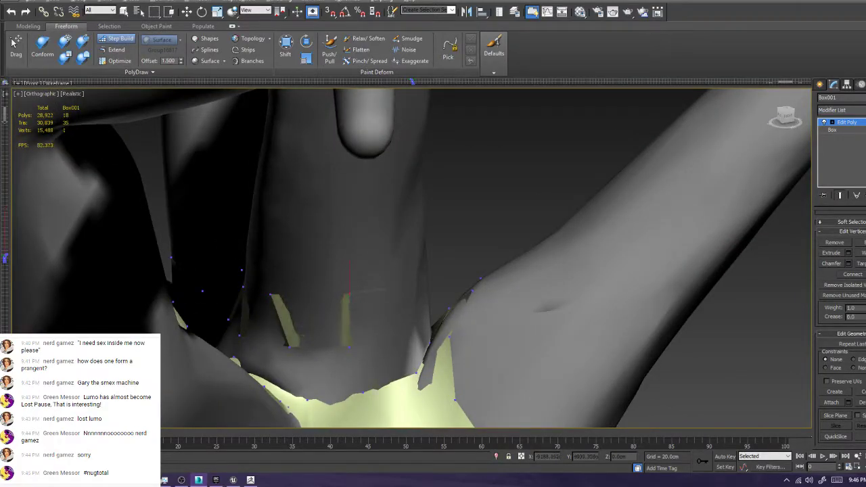
pyautogui.keyDown('ctrl'); pyautogui.keyDown('alt'); pyautogui.keyDown('shift'); pyautogui.moveTo(271, 294); pyautogui.dragTo(293, 294); pyautogui.keyUp('shift'); pyautogui.keyUp('alt'); pyautogui.keyUp('ctrl')
# Place two vertices farther along the branch base and build a quad from the strip's open edge to them
pyautogui.scroll(-5, 474, 291)
pyautogui.keyDown('alt'); pyautogui.moveTo(587, 291); pyautogui.dragTo(615, 317, button='middle'); pyautogui.keyUp('alt')
pyautogui.scroll(2, 492, 270)
pyautogui.scroll(3, 447, 239)
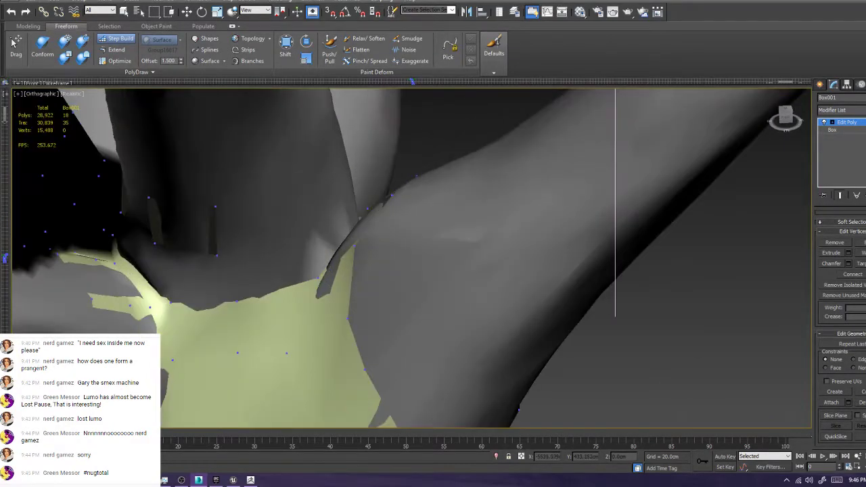
pyautogui.click(215, 206)
pyautogui.keyDown('ctrl'); pyautogui.click(296, 188); pyautogui.keyUp('ctrl')
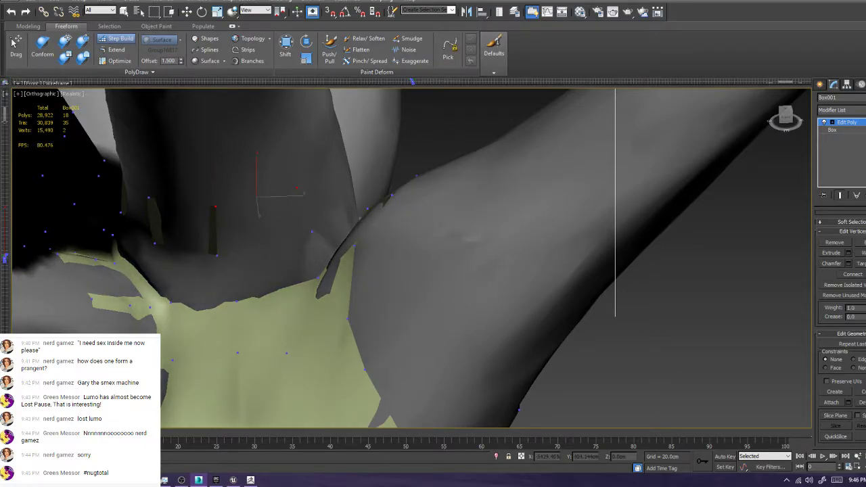
pyautogui.keyDown('ctrl'); pyautogui.click(217, 255); pyautogui.keyUp('ctrl')
pyautogui.keyDown('ctrl'); pyautogui.click(312, 232); pyautogui.keyUp('ctrl')
# Add two vertices in the strip's remaining gap and build two quads to close the ring around the branch
pyautogui.scroll(-3, 321, 223)
pyautogui.keyDown('alt'); pyautogui.moveTo(322, 223); pyautogui.dragTo(569, 254, button='middle'); pyautogui.keyUp('alt')
pyautogui.moveTo(406, 339); pyautogui.dragTo(514, 251, button='middle')
pyautogui.scroll(2, 514, 250)
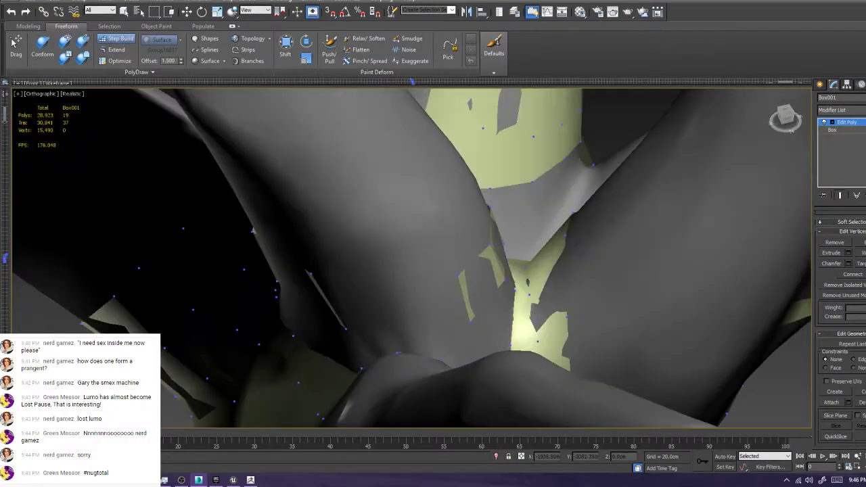
pyautogui.keyDown('shift'); pyautogui.moveTo(366, 303); pyautogui.dragTo(429, 300); pyautogui.keyUp('shift')
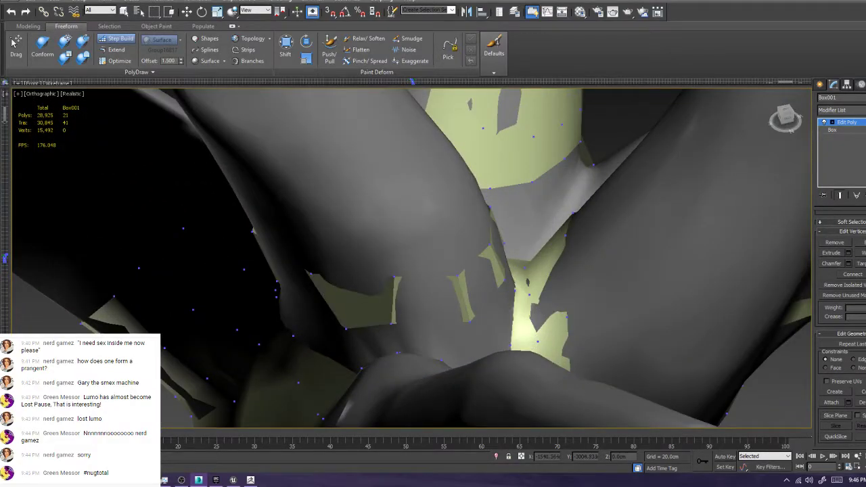
# Reposition the upper and lower vertices of the newest quads to even out the ring around the branch
pyautogui.scroll(-4, 474, 283)
pyautogui.keyDown('alt'); pyautogui.moveTo(474, 283); pyautogui.dragTo(312, 156, button='middle'); pyautogui.keyUp('alt')
pyautogui.scroll(4, 311, 156)
pyautogui.keyDown('ctrl'); pyautogui.keyDown('alt'); pyautogui.keyDown('shift'); pyautogui.moveTo(297, 154); pyautogui.dragTo(321, 147); pyautogui.keyUp('shift'); pyautogui.keyUp('alt'); pyautogui.keyUp('ctrl')
pyautogui.keyDown('ctrl'); pyautogui.keyDown('alt'); pyautogui.keyDown('shift'); pyautogui.moveTo(334, 220); pyautogui.dragTo(318, 221); pyautogui.keyUp('shift'); pyautogui.keyUp('alt'); pyautogui.keyUp('ctrl')
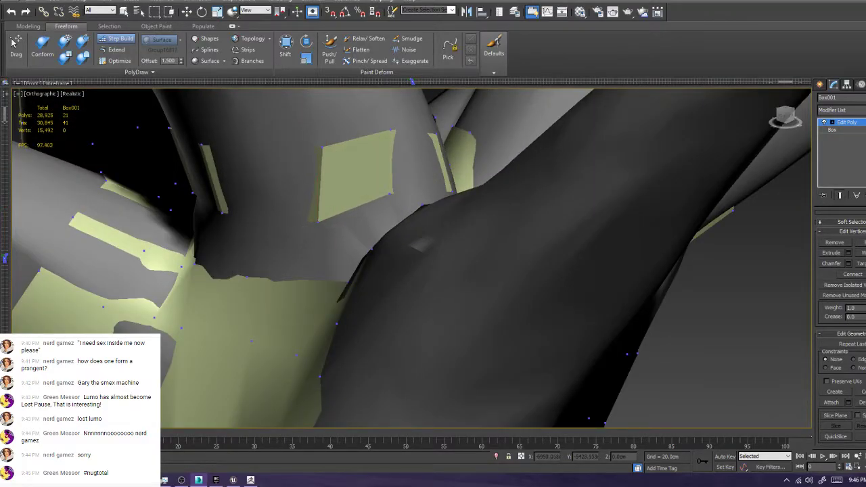
pyautogui.scroll(-3, 366, 196)
pyautogui.keyDown('alt'); pyautogui.moveTo(368, 203); pyautogui.dragTo(452, 265, button='middle'); pyautogui.keyUp('alt')
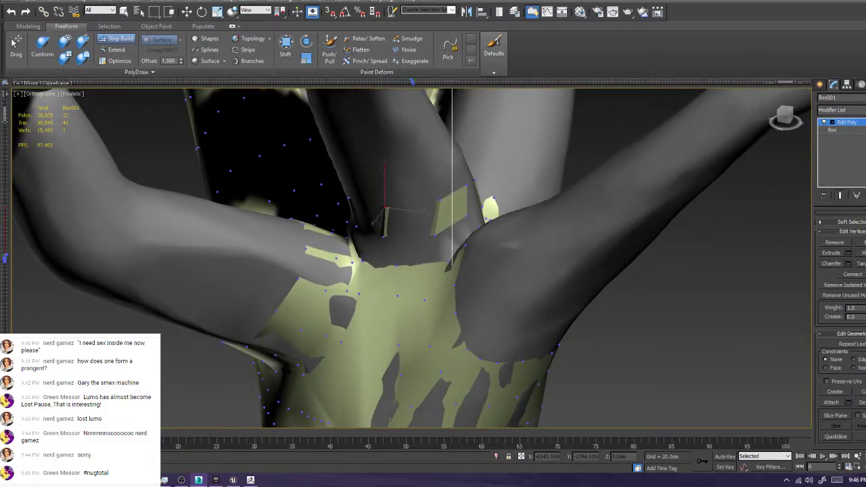
# Build three polygons between the branch ring's lower edge and the V-shaped trunk edge to fill the front gap
pyautogui.scroll(-4, 452, 265)
pyautogui.keyDown('alt'); pyautogui.moveTo(452, 265); pyautogui.dragTo(713, 295, button='middle'); pyautogui.keyUp('alt')
pyautogui.scroll(5, 712, 295)
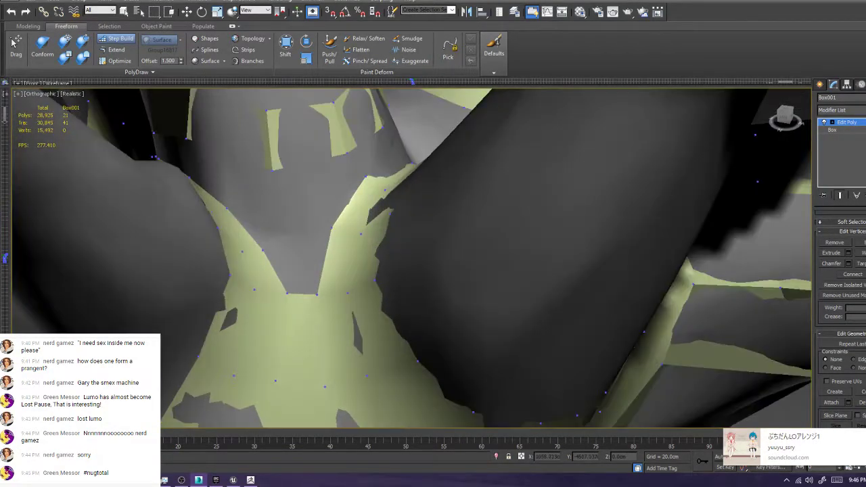
pyautogui.click(347, 153)
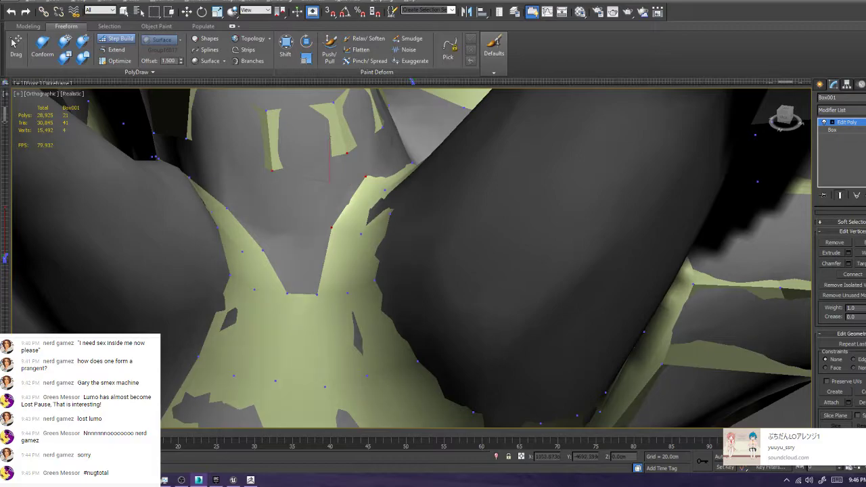
pyautogui.keyDown('shift'); pyautogui.click(326, 188); pyautogui.keyUp('shift')
pyautogui.click(227, 208)
pyautogui.keyDown('ctrl'); pyautogui.click(263, 250); pyautogui.keyUp('ctrl')
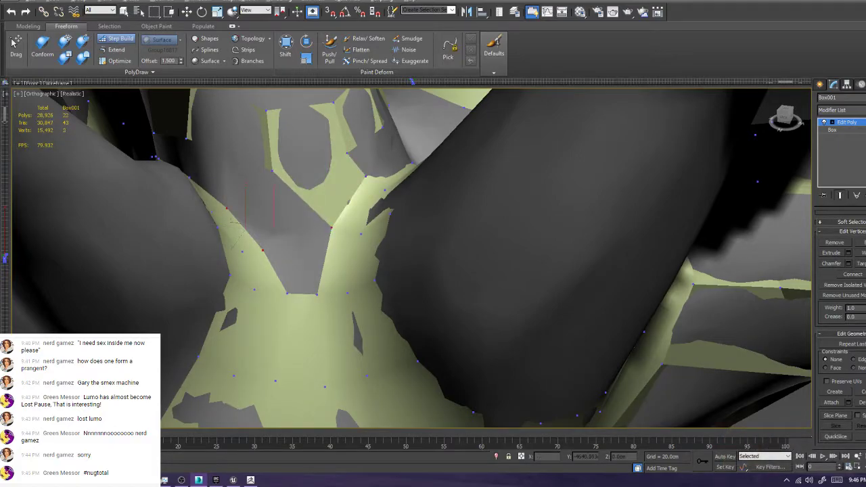
pyautogui.keyDown('shift'); pyautogui.click(274, 214); pyautogui.keyUp('shift')
pyautogui.click(262, 251)
pyautogui.keyDown('ctrl'); pyautogui.click(331, 228); pyautogui.keyUp('ctrl')
pyautogui.keyDown('shift'); pyautogui.click(299, 265); pyautogui.keyUp('shift')
# Continue around the branch base, building two more polygons between the ring's lower edge and the trunk edge
pyautogui.scroll(-5, 331, 271)
pyautogui.keyDown('alt'); pyautogui.moveTo(332, 271); pyautogui.dragTo(413, 297, button='middle'); pyautogui.keyUp('alt')
pyautogui.scroll(-2, 474, 298)
pyautogui.scroll(3, 413, 298)
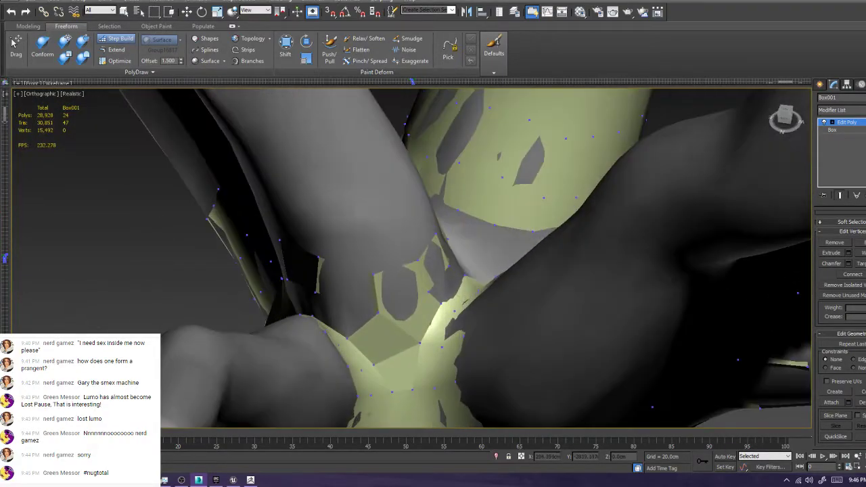
pyautogui.keyDown('ctrl'); pyautogui.click(312, 315); pyautogui.keyUp('ctrl')
pyautogui.keyDown('ctrl'); pyautogui.click(347, 339); pyautogui.keyUp('ctrl')
pyautogui.keyDown('shift'); pyautogui.click(338, 315); pyautogui.keyUp('shift')
pyautogui.keyDown('alt'); pyautogui.moveTo(339, 315); pyautogui.dragTo(433, 257, button='middle'); pyautogui.keyUp('alt')
pyautogui.moveTo(411, 257)
pyautogui.keyDown('alt'); pyautogui.mouseDown(button='middle')
pyautogui.moveTo(433, 271)
pyautogui.moveTo(332, 206)
pyautogui.mouseUp(button='middle'); pyautogui.keyUp('alt')
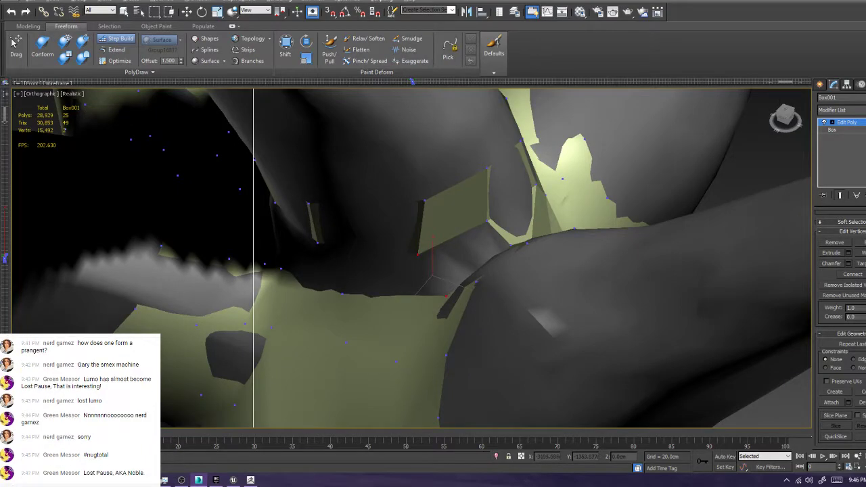
pyautogui.keyDown('shift'); pyautogui.click(465, 257); pyautogui.keyUp('shift')
# Build further quads along the shaded side of the branch base, joining its ring strips to the trunk edge
pyautogui.moveTo(466, 257)
pyautogui.keyDown('alt'); pyautogui.mouseDown(button='middle')
pyautogui.moveTo(630, 210)
pyautogui.moveTo(408, 367)
pyautogui.mouseUp(button='middle'); pyautogui.keyUp('alt')
pyautogui.keyDown('shift'); pyautogui.click(391, 174); pyautogui.keyUp('shift')
pyautogui.keyDown('shift'); pyautogui.click(414, 224); pyautogui.keyUp('shift')
pyautogui.keyDown('shift'); pyautogui.click(511, 201); pyautogui.keyUp('shift')
pyautogui.keyDown('shift'); pyautogui.click(490, 161); pyautogui.keyUp('shift')
pyautogui.keyDown('shift'); pyautogui.click(451, 190); pyautogui.keyUp('shift')
pyautogui.moveTo(452, 190)
pyautogui.keyDown('alt'); pyautogui.mouseDown(button='middle')
pyautogui.moveTo(528, 159)
pyautogui.moveTo(497, 227)
pyautogui.moveTo(467, 196)
pyautogui.moveTo(406, 176)
pyautogui.moveTo(359, 145)
pyautogui.mouseUp(button='middle'); pyautogui.keyUp('alt')
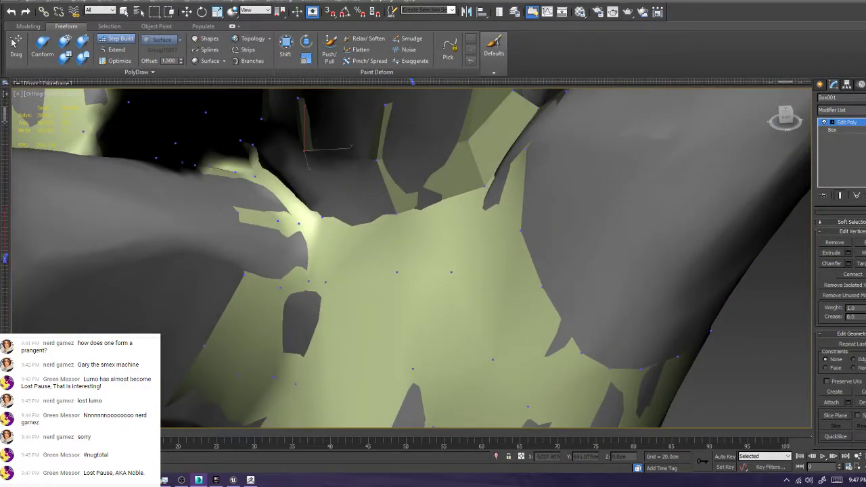
pyautogui.keyDown('shift'); pyautogui.click(352, 169); pyautogui.keyUp('shift')
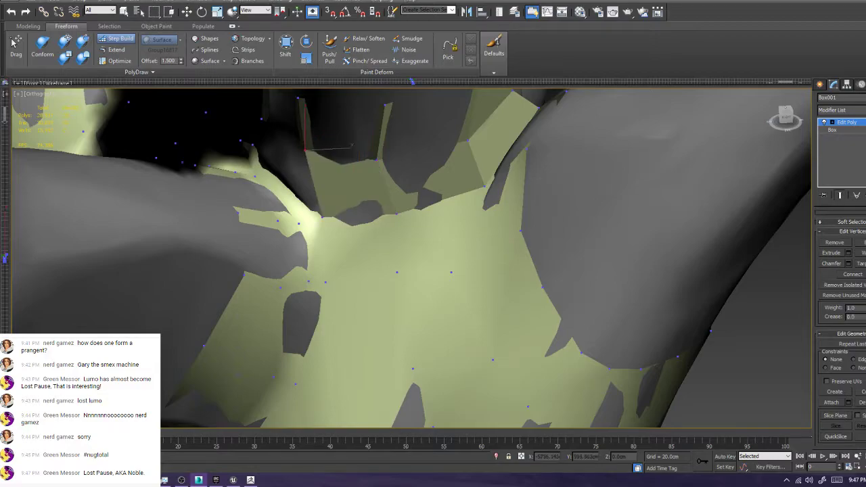
# Build quads on the back of the branch base from the ring's lower vertices to the curved edge below
pyautogui.moveTo(352, 169)
pyautogui.keyDown('alt'); pyautogui.mouseDown(button='middle')
pyautogui.moveTo(362, 220)
pyautogui.moveTo(481, 203)
pyautogui.mouseUp(button='middle'); pyautogui.keyUp('alt')
pyautogui.keyDown('alt'); pyautogui.moveTo(406, 166); pyautogui.dragTo(660, 172, button='middle'); pyautogui.keyUp('alt')
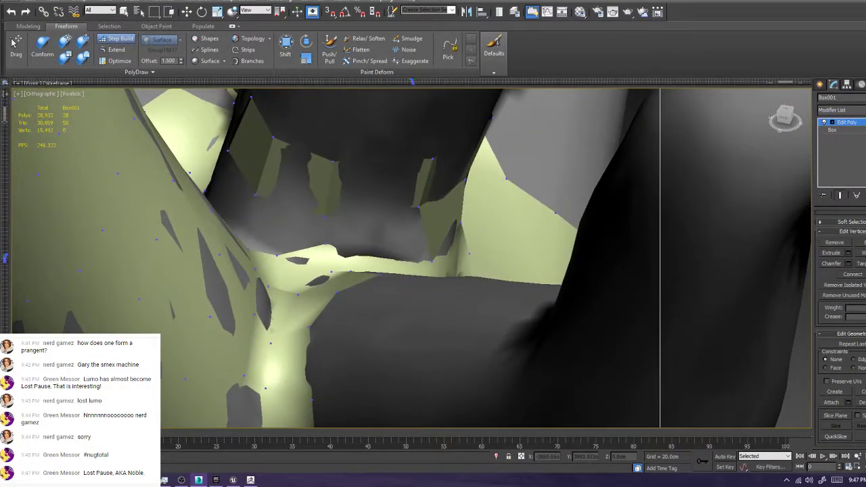
pyautogui.scroll(4, 354, 236)
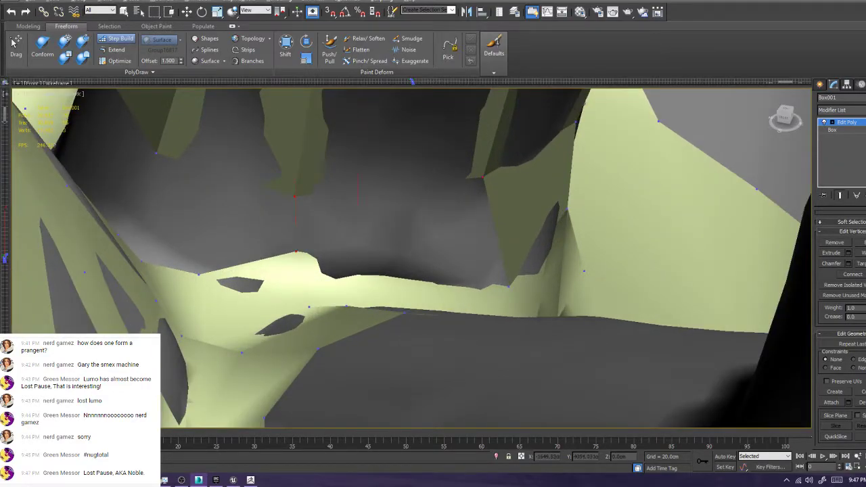
pyautogui.keyDown('shift'); pyautogui.click(387, 247); pyautogui.keyUp('shift')
pyautogui.scroll(-2, 383, 254)
pyautogui.keyDown('alt'); pyautogui.moveTo(393, 254); pyautogui.dragTo(352, 268, button='middle'); pyautogui.keyUp('alt')
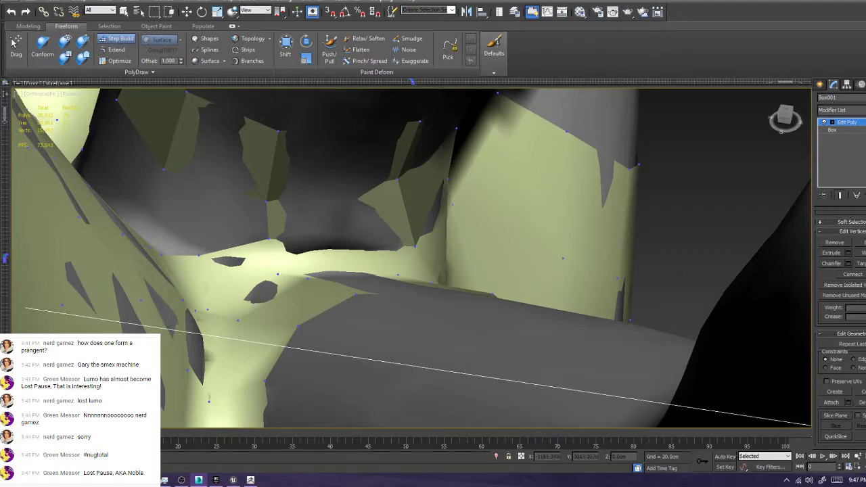
pyautogui.keyDown('shift'); pyautogui.click(216, 207); pyautogui.keyUp('shift')
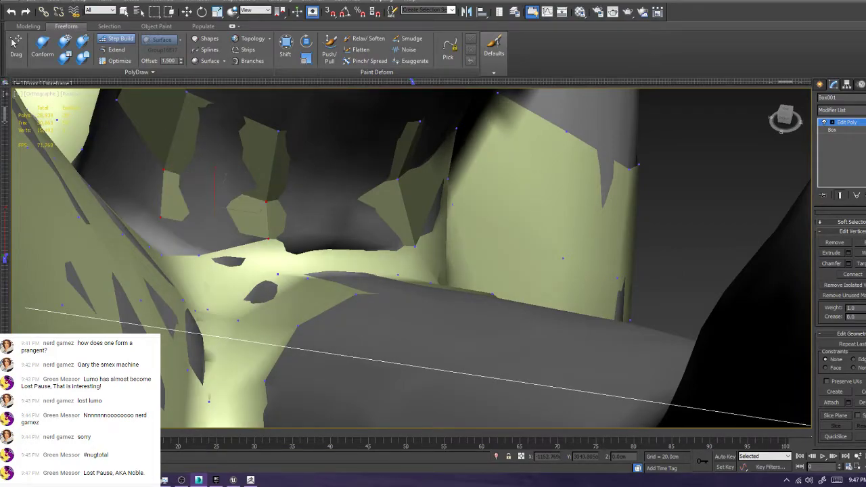
# Rebuild the last quad below the branch ring and add a triangle from it to the neighbouring trunk corner
pyautogui.keyDown('alt'); pyautogui.moveTo(12, 42); pyautogui.dragTo(12, 42, button='middle'); pyautogui.keyUp('alt')
pyautogui.scroll(2, 262, 258)
pyautogui.click(244, 283)
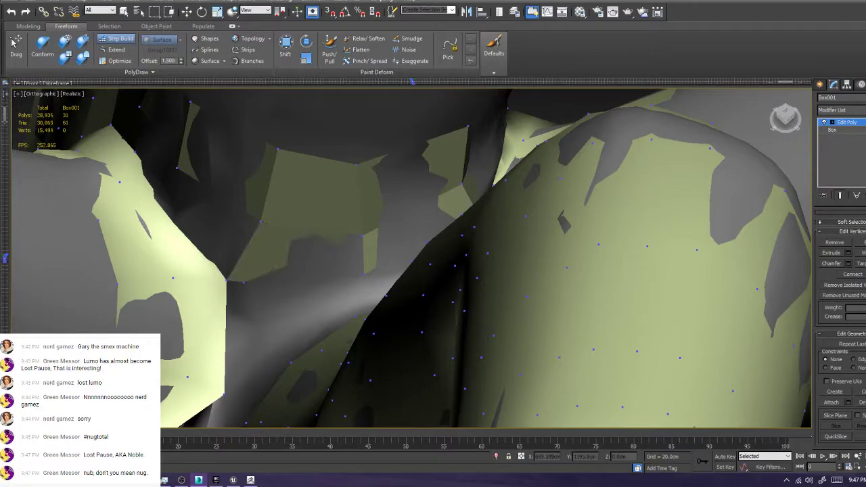
pyautogui.hotkey('ctrl', 'z')
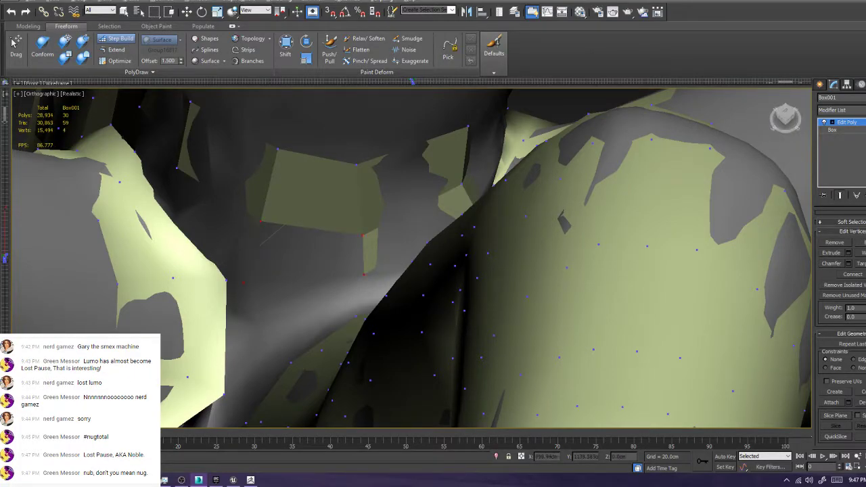
pyautogui.hotkey('ctrl', 'y')
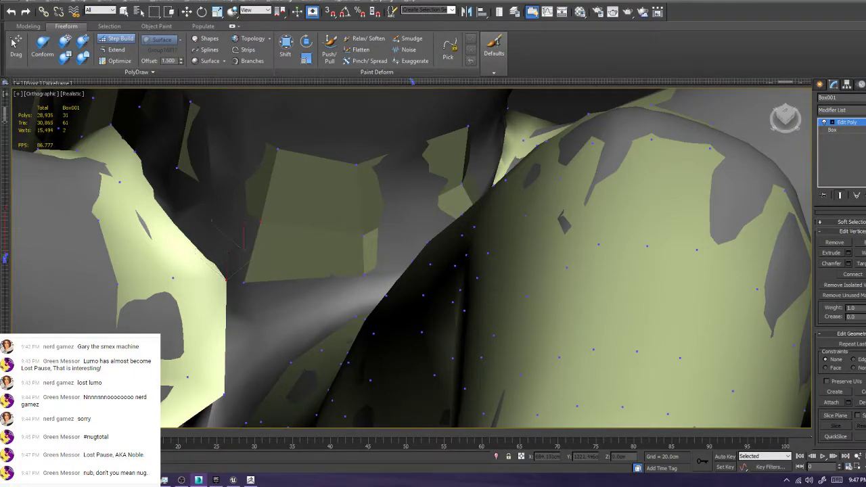
pyautogui.keyDown('shift'); pyautogui.click(244, 260); pyautogui.keyUp('shift')
# Build three polygons across the remaining openings beneath the ring to connect it to the trunk edge
pyautogui.keyDown('alt'); pyautogui.moveTo(244, 260); pyautogui.dragTo(227, 298, button='middle'); pyautogui.keyUp('alt')
pyautogui.keyDown('alt'); pyautogui.moveTo(12, 42); pyautogui.dragTo(13, 42, button='middle'); pyautogui.keyUp('alt')
pyautogui.click(384, 292)
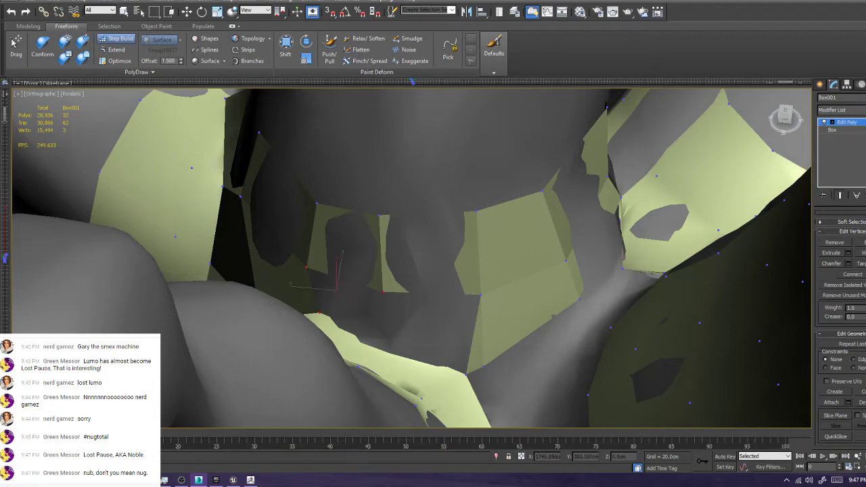
pyautogui.keyDown('shift'); pyautogui.click(338, 291); pyautogui.keyUp('shift')
pyautogui.keyDown('shift'); pyautogui.click(440, 312); pyautogui.keyUp('shift')
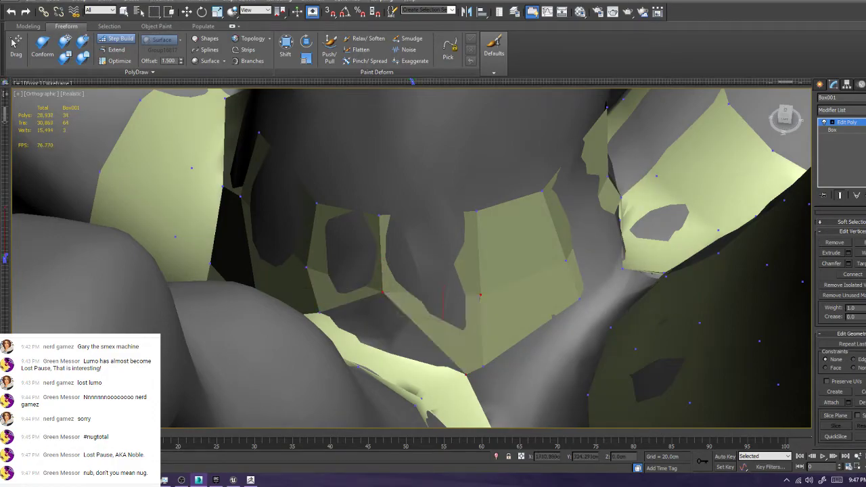
pyautogui.keyDown('shift'); pyautogui.click(399, 325); pyautogui.keyUp('shift')
# Isolate the low-poly mesh and inspect the new polygons around the branch junction
pyautogui.moveTo(399, 324); pyautogui.dragTo(491, 230, button='middle')
pyautogui.scroll(-2, 466, 216)
pyautogui.hotkey('alt', 'q')
pyautogui.scroll(9, 367, 218)
pyautogui.keyDown('alt'); pyautogui.moveTo(368, 218); pyautogui.dragTo(379, 277, button='middle'); pyautogui.keyUp('alt')
pyautogui.scroll(-3, 434, 270)
pyautogui.keyDown('alt'); pyautogui.moveTo(433, 271); pyautogui.dragTo(379, 373, button='middle'); pyautogui.keyUp('alt')
pyautogui.moveTo(271, 311); pyautogui.dragTo(365, 324, button='middle')
pyautogui.scroll(5, 365, 325)
pyautogui.keyDown('alt'); pyautogui.moveTo(420, 284); pyautogui.dragTo(515, 231, button='middle'); pyautogui.keyUp('alt')
pyautogui.scroll(-4, 433, 271)
pyautogui.scroll(-2, 406, 270)
pyautogui.moveTo(609, 366); pyautogui.dragTo(515, 277, button='middle')
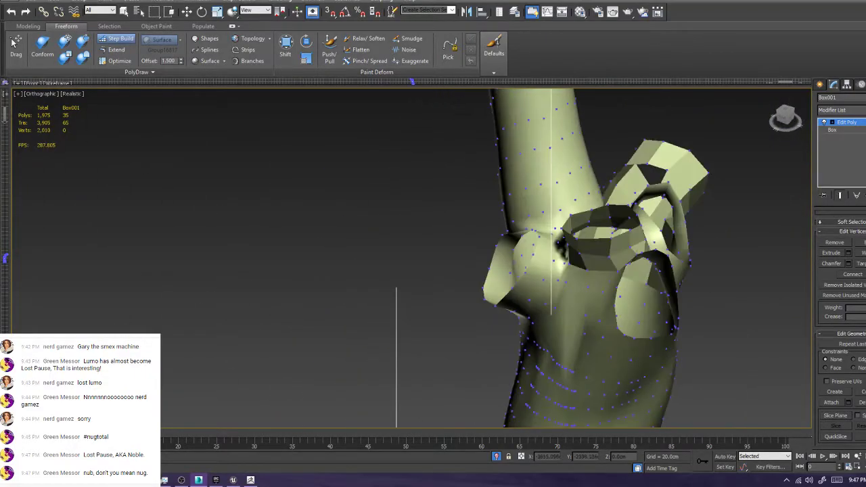
pyautogui.scroll(4, 528, 257)
pyautogui.keyDown('alt'); pyautogui.moveTo(406, 271); pyautogui.dragTo(379, 318, button='middle'); pyautogui.keyUp('alt')
pyautogui.keyDown('alt'); pyautogui.moveTo(434, 257); pyautogui.dragTo(535, 291, button='middle'); pyautogui.keyUp('alt')
pyautogui.scroll(3, 433, 271)
pyautogui.moveTo(514, 264); pyautogui.dragTo(420, 280, button='middle')
pyautogui.scroll(-3, 420, 271)
# Delete the polygon between the outside of the branch ring and the adjacent trunk edge
pyautogui.press('w')
pyautogui.press('4')
pyautogui.click(425, 287)
pyautogui.press('Delete')
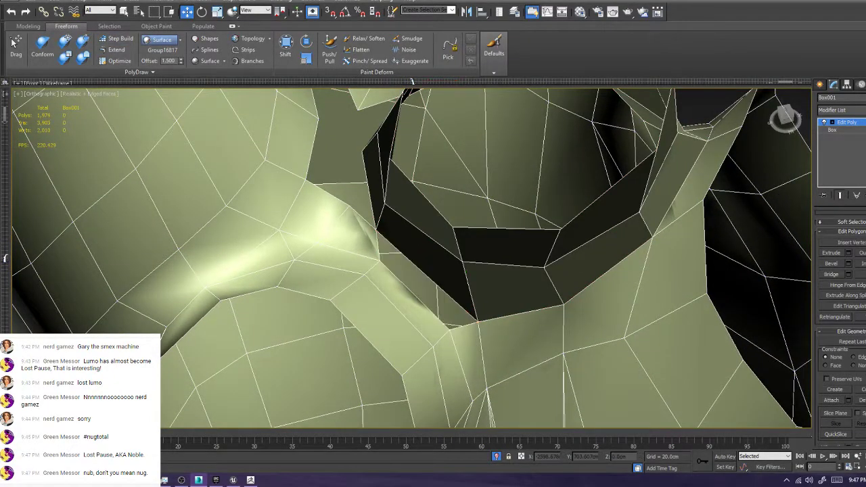
# Return to vertex editing with Step Build and build a new quad across the narrow gap beside the branch ring
pyautogui.press('1')
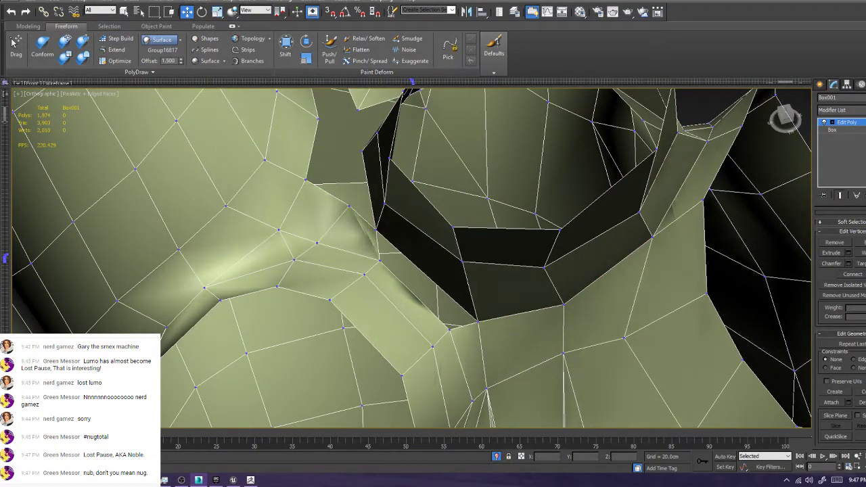
pyautogui.click(117, 40)
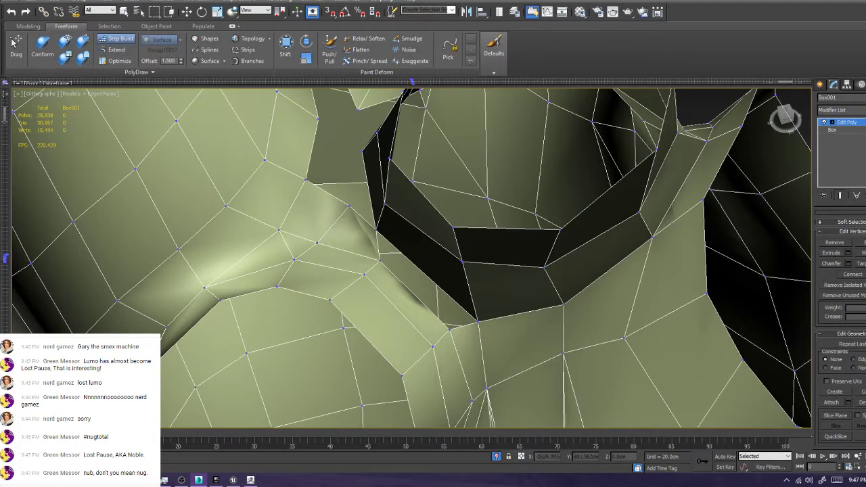
pyautogui.keyDown('shift'); pyautogui.moveTo(380, 260); pyautogui.dragTo(478, 321); pyautogui.keyUp('shift')
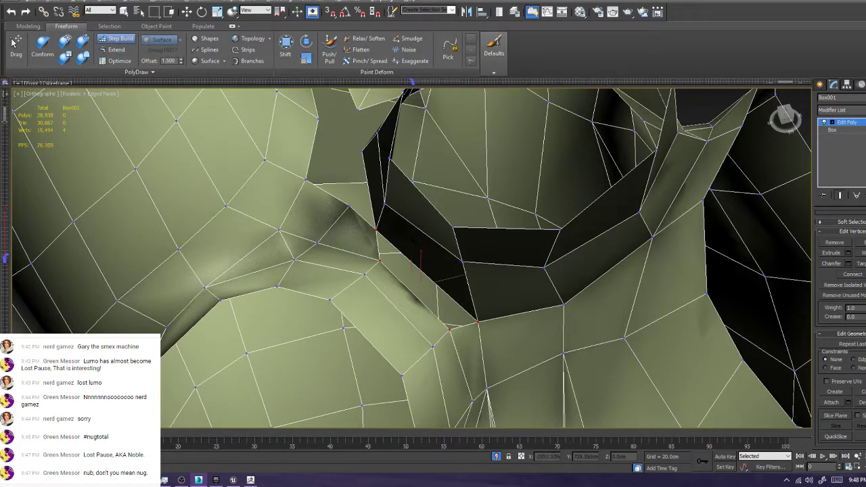
pyautogui.keyDown('alt'); pyautogui.moveTo(467, 325); pyautogui.dragTo(311, 119, button='middle'); pyautogui.keyUp('alt')
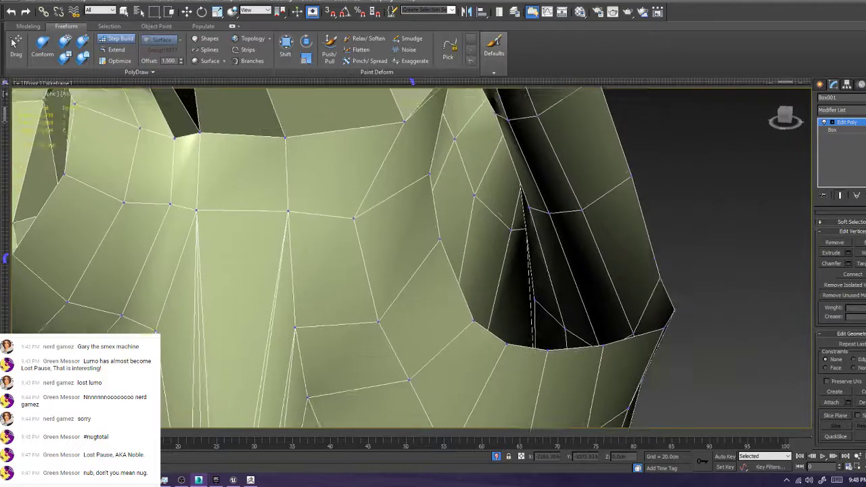
pyautogui.scroll(-3, 412, 257)
pyautogui.keyDown('alt'); pyautogui.moveTo(433, 257); pyautogui.dragTo(588, 281, button='middle'); pyautogui.keyUp('alt')
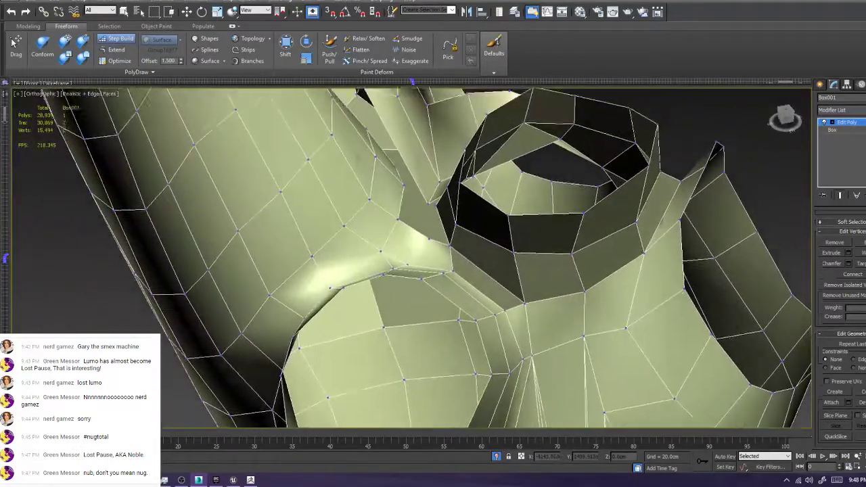
# Add a vertex in the gap between the branch ring and the large branch, build two quads and adjust the vertex
pyautogui.keyDown('alt'); pyautogui.moveTo(473, 237); pyautogui.dragTo(467, 291, button='middle'); pyautogui.keyUp('alt')
pyautogui.scroll(2, 412, 257)
pyautogui.click(434, 273)
pyautogui.keyDown('shift'); pyautogui.click(454, 296); pyautogui.keyUp('shift')
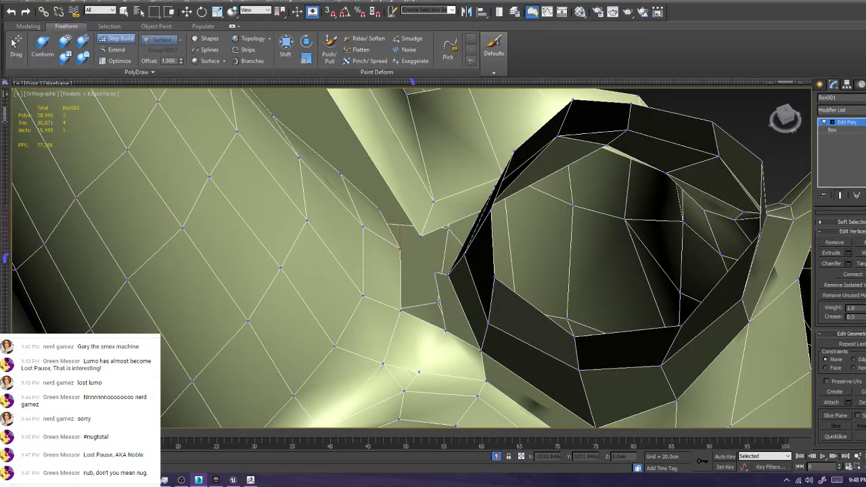
pyautogui.keyDown('shift'); pyautogui.click(421, 290); pyautogui.keyUp('shift')
pyautogui.moveTo(423, 289)
pyautogui.keyDown('alt'); pyautogui.mouseDown(button='middle')
pyautogui.moveTo(430, 230)
pyautogui.moveTo(421, 305)
pyautogui.mouseUp(button='middle'); pyautogui.keyUp('alt')
pyautogui.moveTo(428, 256); pyautogui.dragTo(419, 243)
pyautogui.keyDown('alt'); pyautogui.moveTo(419, 244); pyautogui.dragTo(415, 261, button='middle'); pyautogui.keyUp('alt')
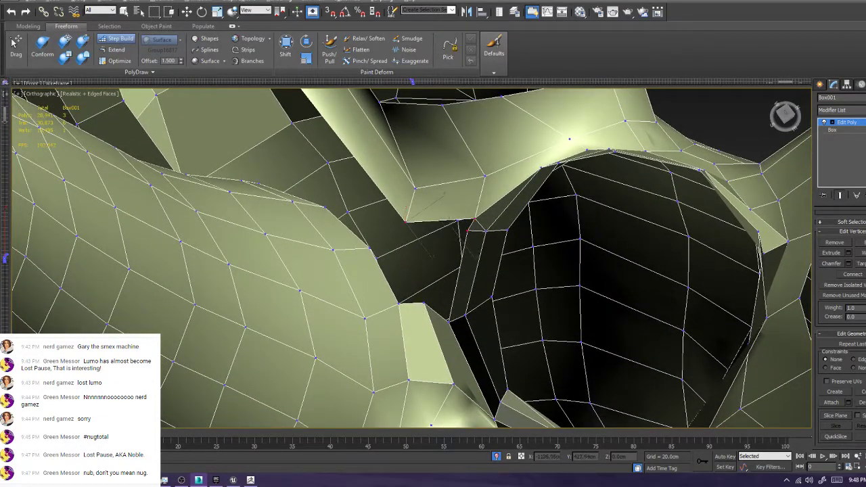
# Build a triangle and two quads to close the opening between the branch ring and the neighbouring branches
pyautogui.click(452, 224)
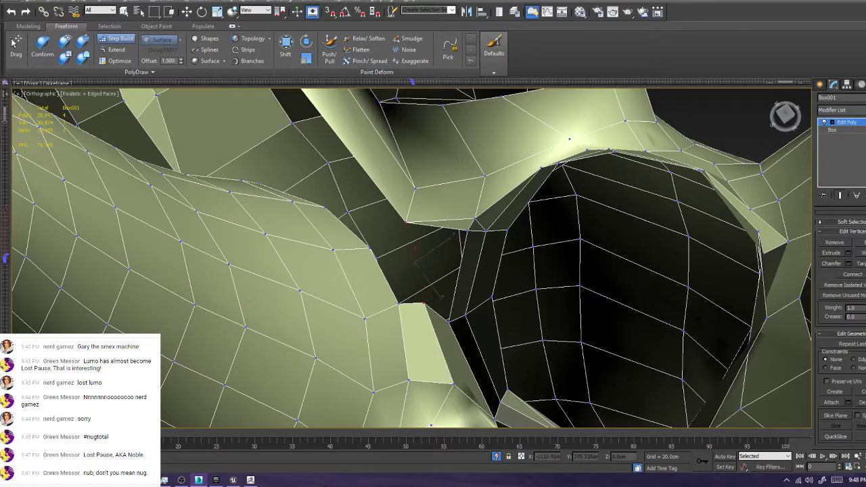
pyautogui.keyDown('shift'); pyautogui.click(439, 276); pyautogui.keyUp('shift')
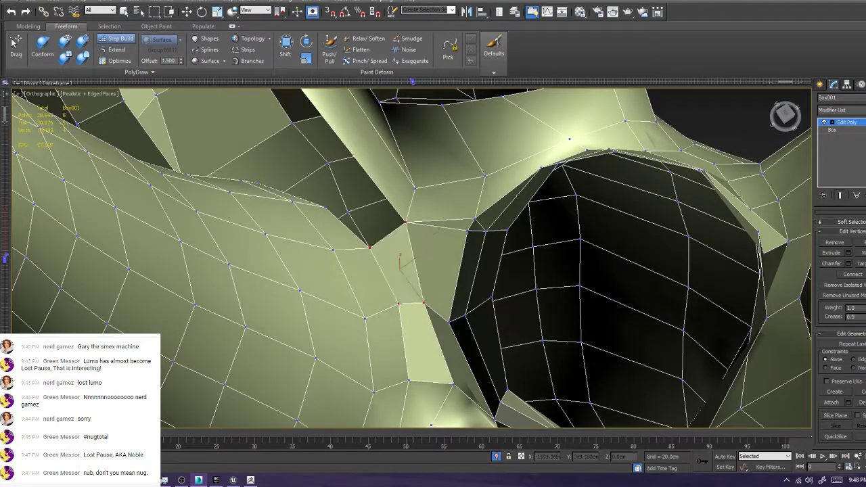
pyautogui.keyDown('shift'); pyautogui.click(399, 270); pyautogui.keyUp('shift')
# Place a vertex at the open base of the opposite branch stump and build two quads toward the trunk
pyautogui.scroll(-5, 396, 257)
pyautogui.keyDown('alt'); pyautogui.moveTo(396, 257); pyautogui.dragTo(491, 196, button='middle'); pyautogui.keyUp('alt')
pyautogui.scroll(-3, 390, 214)
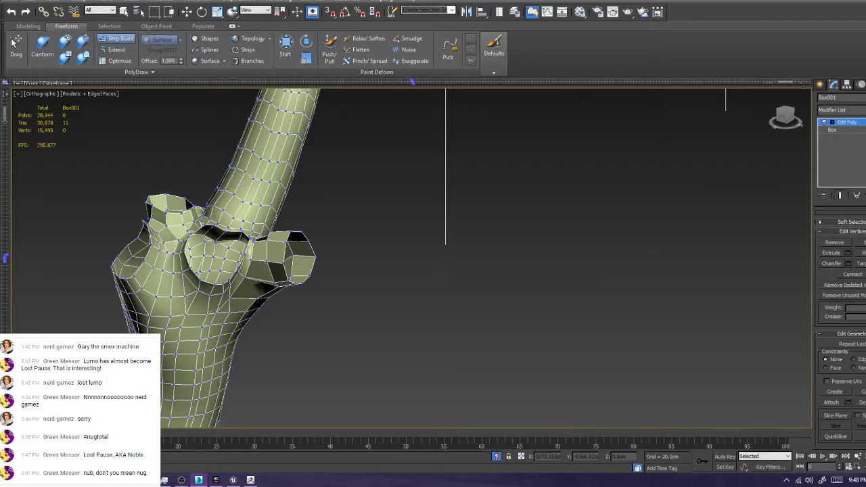
pyautogui.keyDown('alt'); pyautogui.moveTo(325, 230); pyautogui.dragTo(365, 291, button='middle'); pyautogui.keyUp('alt')
pyautogui.scroll(5, 271, 271)
pyautogui.keyDown('alt'); pyautogui.moveTo(271, 271); pyautogui.dragTo(277, 305, button='middle'); pyautogui.keyUp('alt')
pyautogui.keyDown('alt'); pyautogui.moveTo(284, 251); pyautogui.dragTo(305, 270, button='middle'); pyautogui.keyUp('alt')
pyautogui.click(343, 255)
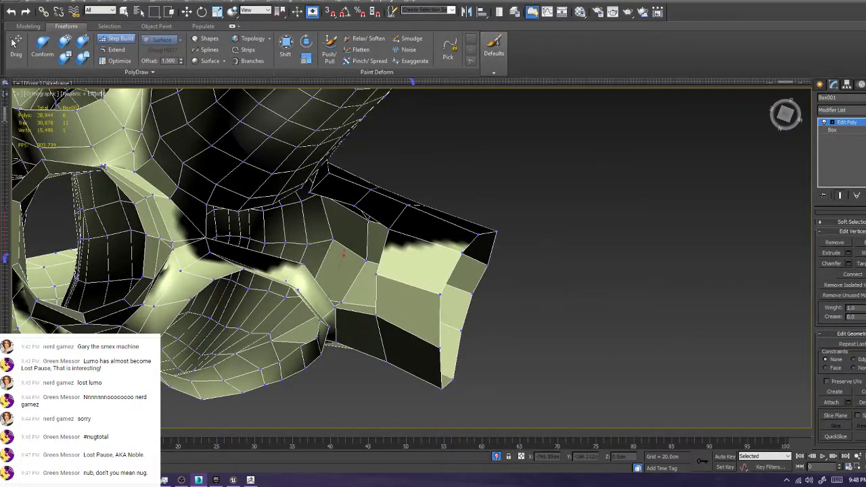
pyautogui.keyDown('shift'); pyautogui.click(365, 242); pyautogui.keyUp('shift')
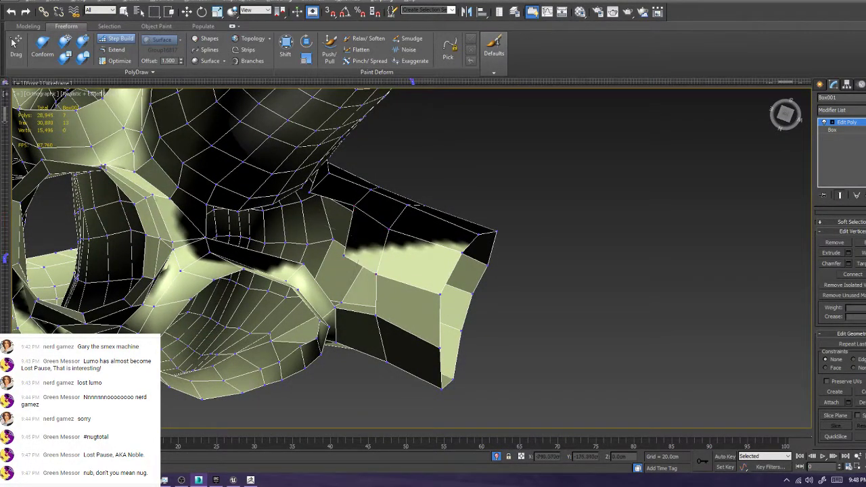
pyautogui.keyDown('shift'); pyautogui.click(358, 287); pyautogui.keyUp('shift')
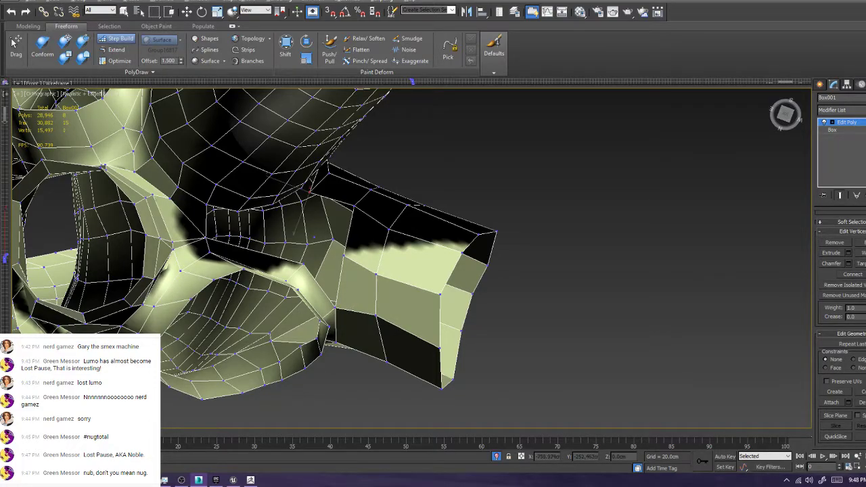
# Build two more quads from the stump's inner edge using the new vertex near the large branch
pyautogui.keyDown('shift'); pyautogui.click(331, 223); pyautogui.keyUp('shift')
pyautogui.keyDown('shift'); pyautogui.moveTo(315, 237); pyautogui.dragTo(303, 263); pyautogui.keyUp('shift')
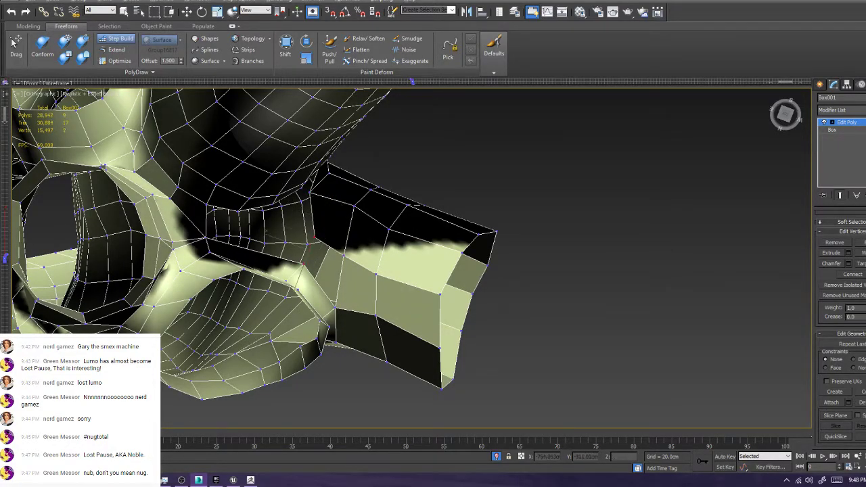
pyautogui.keyDown('shift'); pyautogui.click(324, 269); pyautogui.keyUp('shift')
# Build a triangle in the corner where the stump meets the base of the large branch
pyautogui.keyDown('alt'); pyautogui.moveTo(324, 269); pyautogui.dragTo(308, 189, button='middle'); pyautogui.keyUp('alt')
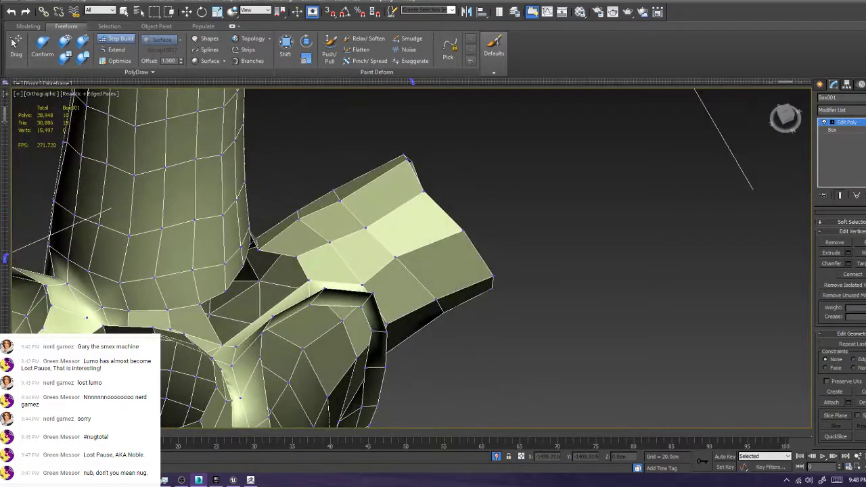
pyautogui.keyDown('alt'); pyautogui.moveTo(308, 224); pyautogui.dragTo(271, 227, button='middle'); pyautogui.keyUp('alt')
pyautogui.scroll(4, 183, 230)
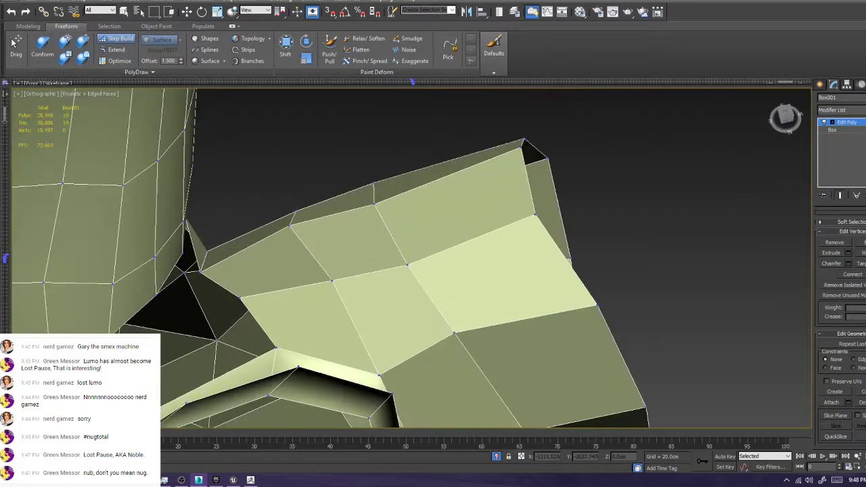
pyautogui.keyDown('alt'); pyautogui.moveTo(196, 290); pyautogui.dragTo(530, 300, button='middle'); pyautogui.keyUp('alt')
pyautogui.click(191, 218)
pyautogui.keyDown('ctrl'); pyautogui.click(225, 190); pyautogui.keyUp('ctrl')
pyautogui.click(209, 220)
pyautogui.scroll(-2, 209, 234)
pyautogui.keyDown('alt'); pyautogui.moveTo(209, 233); pyautogui.dragTo(371, 214, button='middle'); pyautogui.keyUp('alt')
pyautogui.scroll(4, 292, 233)
pyautogui.scroll(-2, 291, 232)
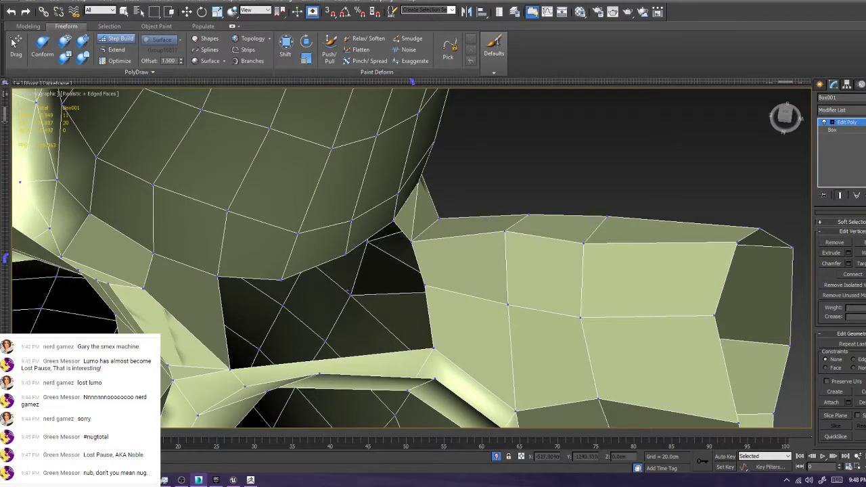
# Build two quads and a corner triangle along the base of the large branch, placing a new vertex below its edge
pyautogui.keyDown('shift'); pyautogui.click(375, 236); pyautogui.keyUp('shift')
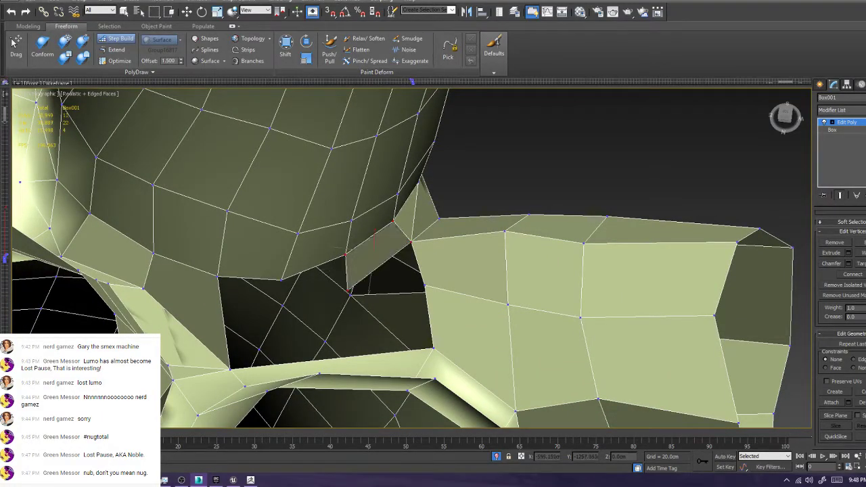
pyautogui.keyDown('ctrl'); pyautogui.keyDown('shift'); pyautogui.click(281, 318); pyautogui.keyUp('shift'); pyautogui.keyUp('ctrl')
pyautogui.keyDown('ctrl'); pyautogui.keyDown('shift'); pyautogui.click(281, 279); pyautogui.keyUp('shift'); pyautogui.keyUp('ctrl')
pyautogui.keyDown('ctrl'); pyautogui.keyDown('shift'); pyautogui.click(348, 292); pyautogui.keyUp('shift'); pyautogui.keyUp('ctrl')
pyautogui.keyDown('shift'); pyautogui.click(313, 287); pyautogui.keyUp('shift')
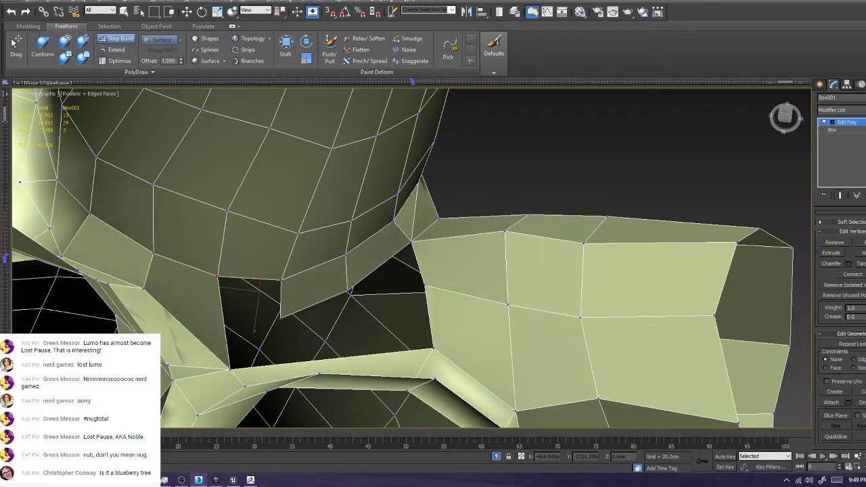
pyautogui.keyDown('shift'); pyautogui.click(250, 294); pyautogui.keyUp('shift')
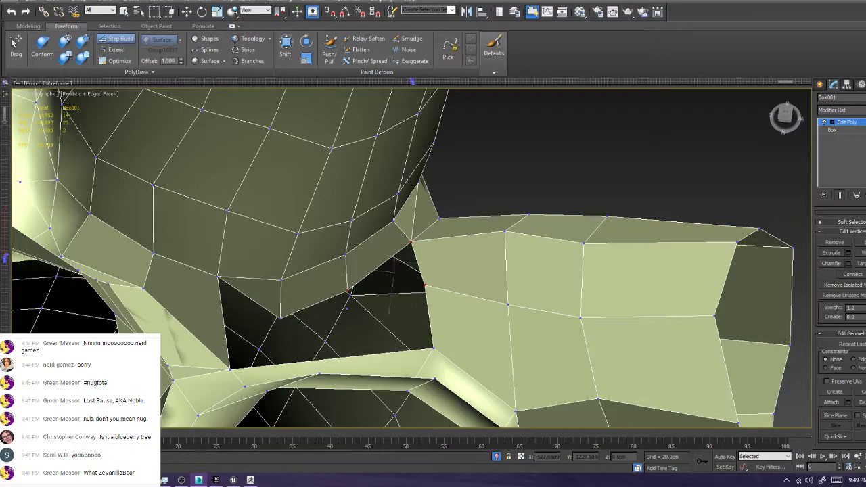
# Build a quad and two triangles from the stump's inner edge across the gap to the neighbouring branch rim
pyautogui.keyDown('shift'); pyautogui.click(383, 282); pyautogui.keyUp('shift')
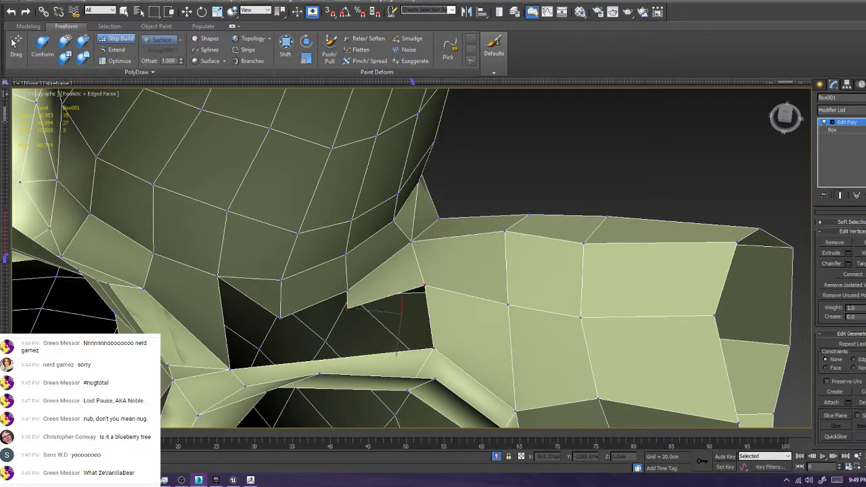
pyautogui.press('shift')
pyautogui.click(348, 309)
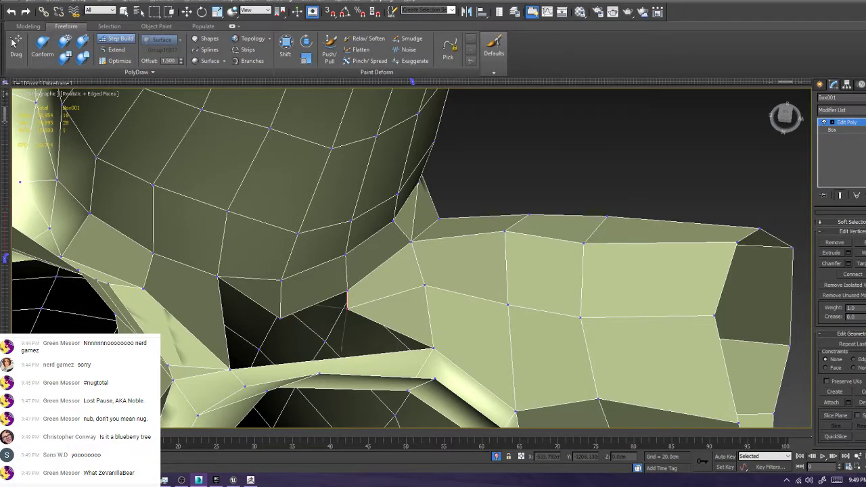
pyautogui.keyDown('ctrl'); pyautogui.click(230, 369); pyautogui.keyUp('ctrl')
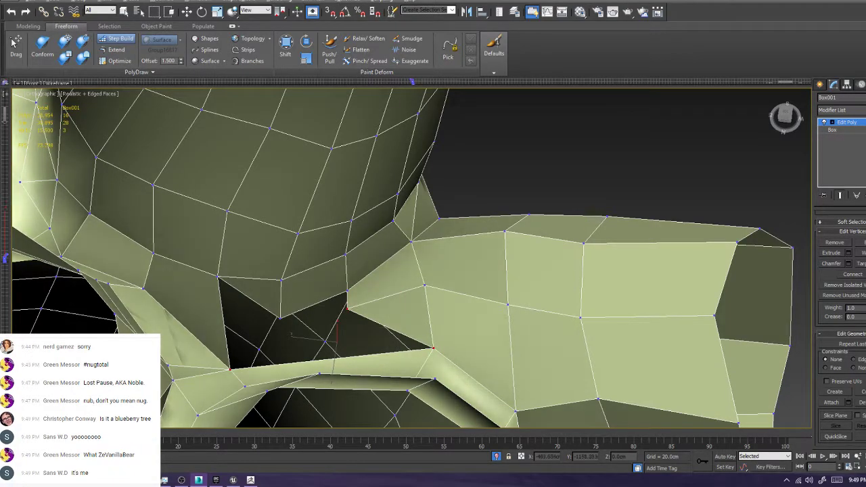
pyautogui.hotkey('alt', 'p')
pyautogui.click(281, 318)
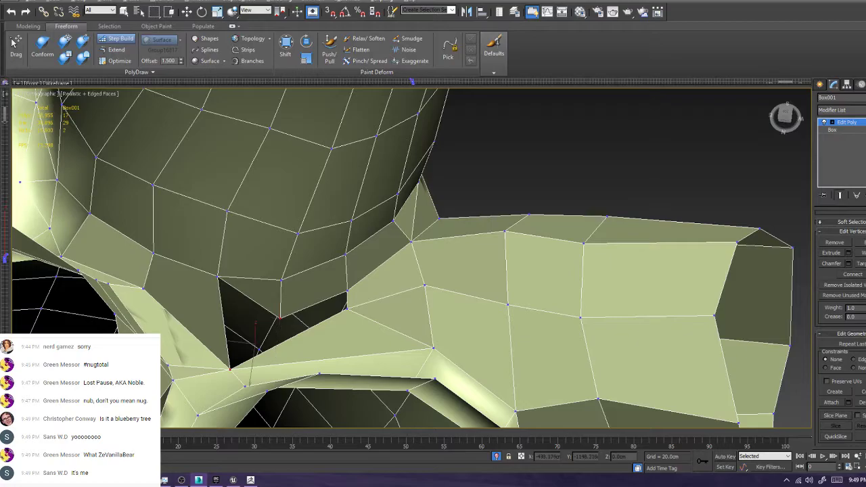
# Close the remaining opening below the large branch with a quad and a triangle
pyautogui.keyDown('shift'); pyautogui.click(298, 326); pyautogui.keyUp('shift')
pyautogui.keyDown('ctrl'); pyautogui.click(217, 276); pyautogui.keyUp('ctrl')
pyautogui.keyDown('ctrl'); pyautogui.click(230, 369); pyautogui.keyUp('ctrl')
pyautogui.hotkey('alt', 'p')
pyautogui.click(240, 325)
# Select all polygons of the low-poly tree mesh and assign them to smoothing group 1
pyautogui.scroll(-7, 240, 325)
pyautogui.keyDown('alt'); pyautogui.moveTo(239, 325); pyautogui.dragTo(281, 270, button='middle'); pyautogui.keyUp('alt')
pyautogui.scroll(5, 276, 287)
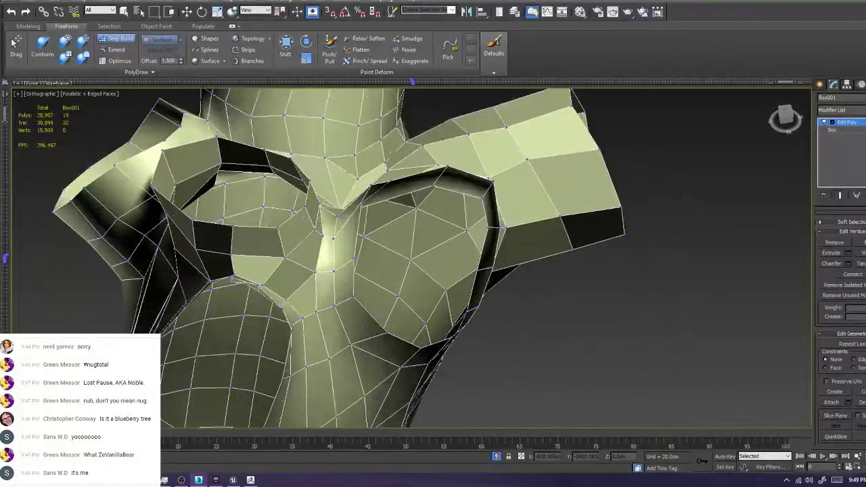
pyautogui.scroll(-8, 294, 289)
pyautogui.keyDown('alt'); pyautogui.moveTo(291, 284); pyautogui.dragTo(254, 248, button='middle'); pyautogui.keyUp('alt')
pyautogui.scroll(-5, 248, 231)
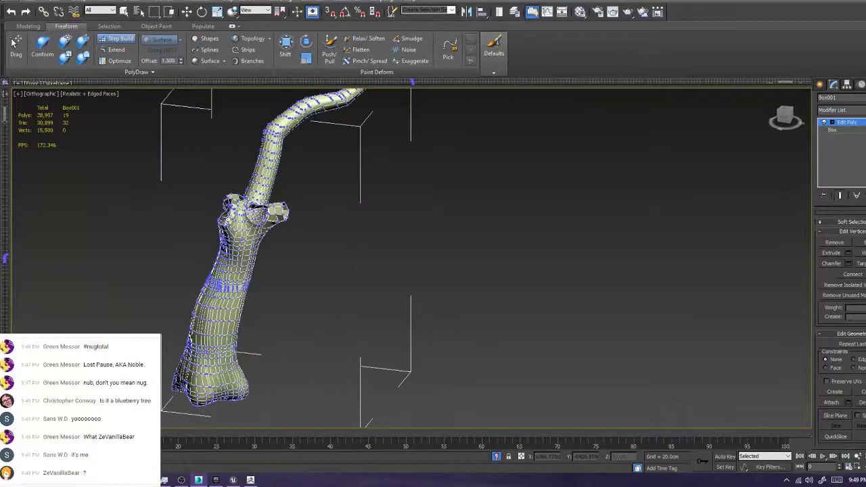
pyautogui.press('w')
pyautogui.press('4')
pyautogui.scroll(5, 254, 217)
pyautogui.scroll(-2, 307, 212)
pyautogui.hotkey('ctrl', 'a')
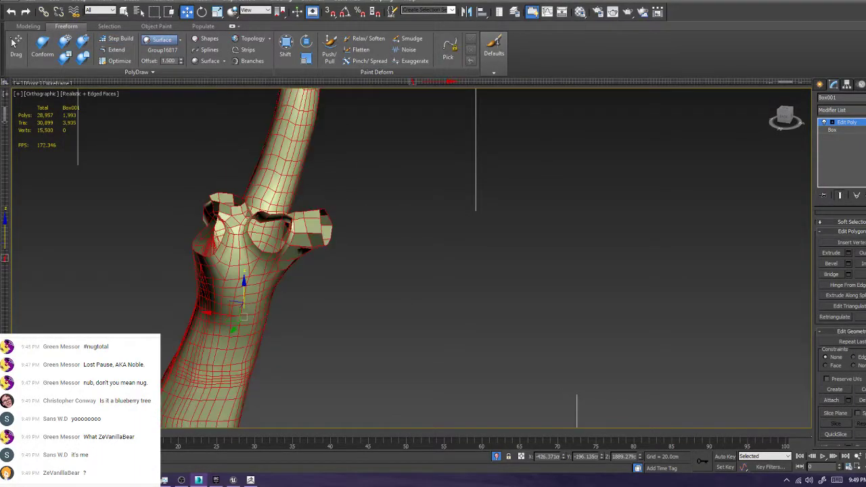
pyautogui.scroll(-5, 842, 339)
pyautogui.click(824, 377)
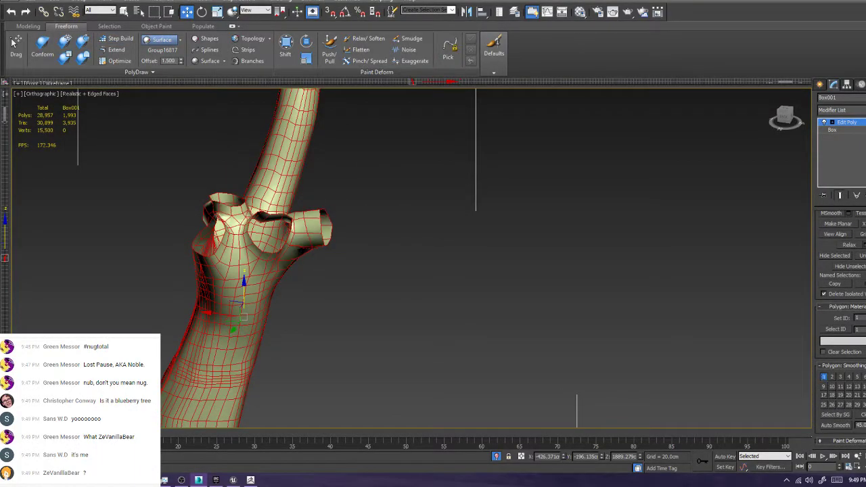
# Turn off the edged-faces display and examine the smoothed trunk and branch junctions from several sides
pyautogui.click(262, 313)
pyautogui.scroll(-2, 262, 312)
pyautogui.press('F4')
pyautogui.scroll(-2, 263, 313)
pyautogui.keyDown('alt'); pyautogui.moveTo(263, 312); pyautogui.dragTo(412, 320, button='middle'); pyautogui.keyUp('alt')
pyautogui.scroll(4, 271, 289)
pyautogui.keyDown('alt'); pyautogui.moveTo(271, 290); pyautogui.dragTo(413, 285, button='middle'); pyautogui.keyUp('alt')
pyautogui.scroll(-4, 312, 285)
pyautogui.scroll(4, 339, 283)
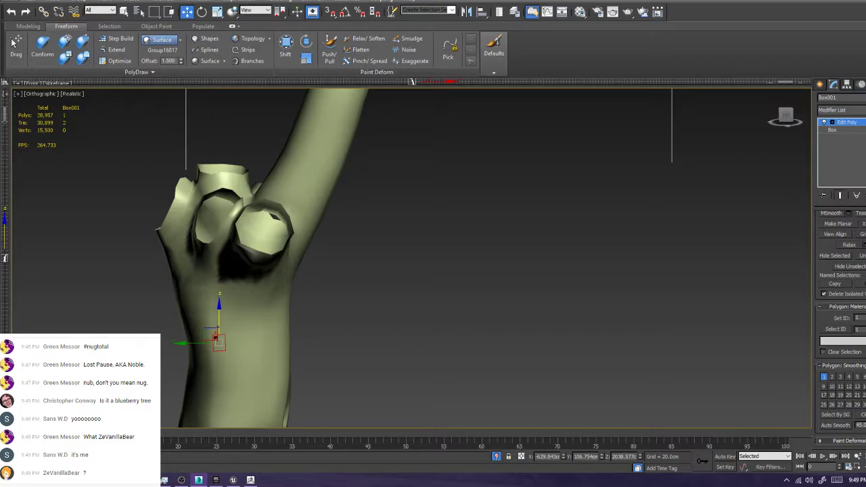
pyautogui.keyDown('alt'); pyautogui.moveTo(254, 244); pyautogui.dragTo(236, 264, button='middle'); pyautogui.keyUp('alt')
pyautogui.scroll(-4, 314, 242)
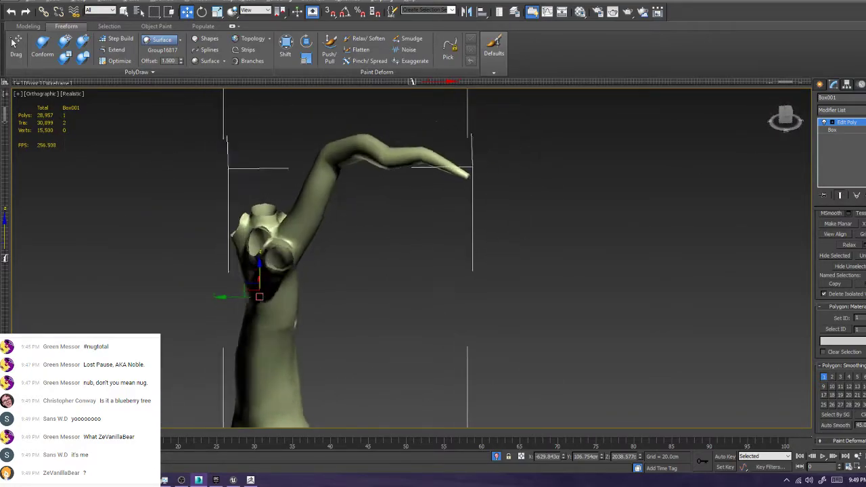
pyautogui.keyDown('alt'); pyautogui.moveTo(413, 294); pyautogui.dragTo(393, 275, button='middle'); pyautogui.keyUp('alt')
pyautogui.scroll(5, 336, 200)
pyautogui.keyDown('alt'); pyautogui.moveTo(336, 200); pyautogui.dragTo(305, 202, button='middle'); pyautogui.keyUp('alt')
pyautogui.moveTo(304, 202); pyautogui.dragTo(433, 182, button='middle')
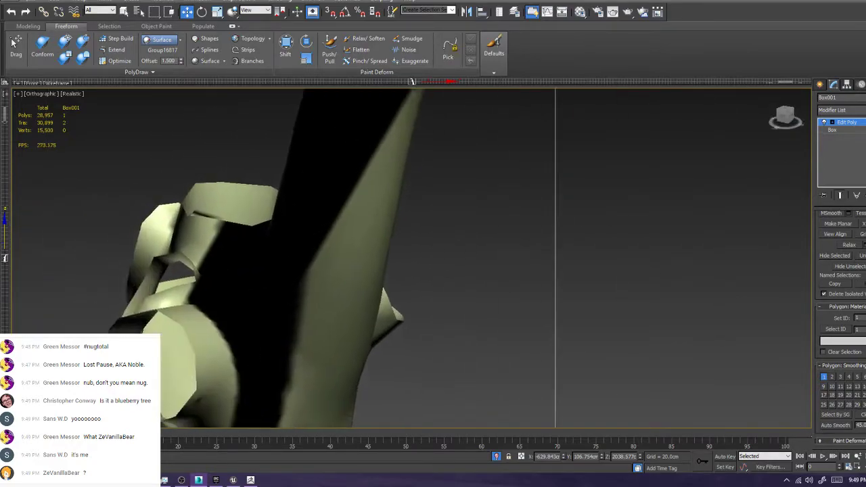
pyautogui.scroll(-5, 450, 178)
pyautogui.scroll(3, 429, 204)
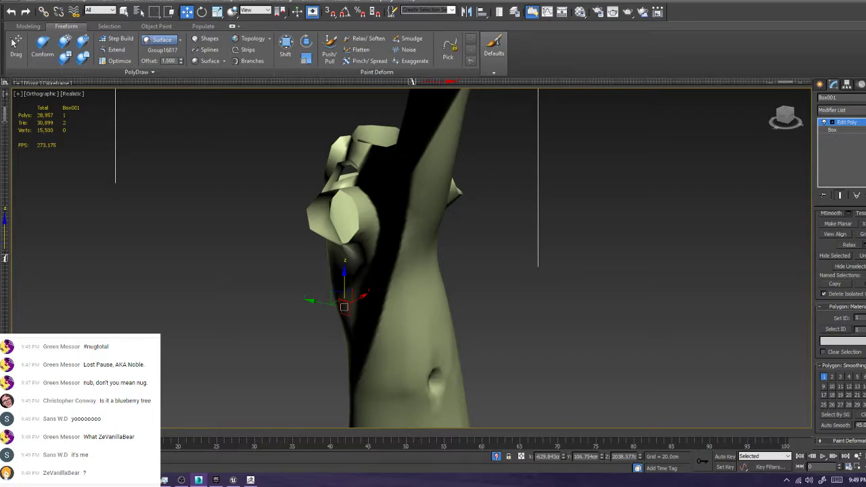
pyautogui.scroll(-3, 441, 190)
pyautogui.keyDown('alt'); pyautogui.moveTo(441, 189); pyautogui.dragTo(508, 184, button='middle'); pyautogui.keyUp('alt')
pyautogui.scroll(4, 398, 181)
pyautogui.keyDown('alt'); pyautogui.moveTo(398, 181); pyautogui.dragTo(430, 189, button='middle'); pyautogui.keyUp('alt')
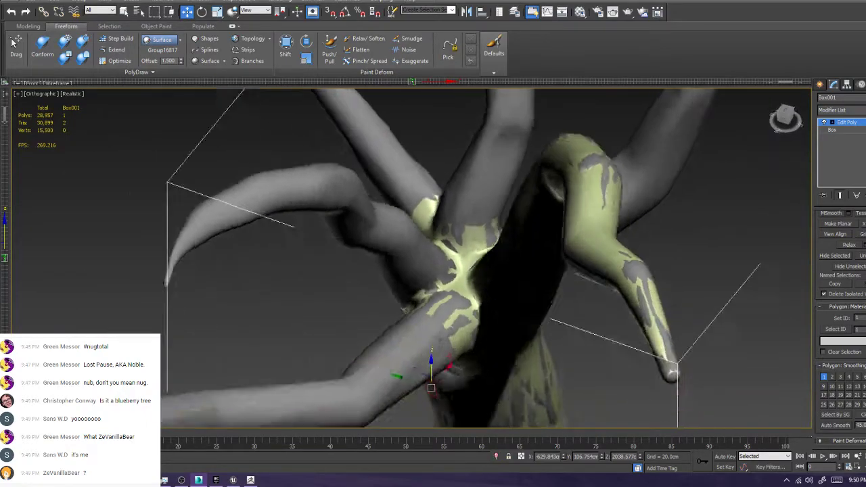
# Extend the open border of the long side branch outward along the sculpt in five successive ring segments
pyautogui.keyDown('alt'); pyautogui.moveTo(433, 203); pyautogui.dragTo(471, 209, button='middle'); pyautogui.keyUp('alt')
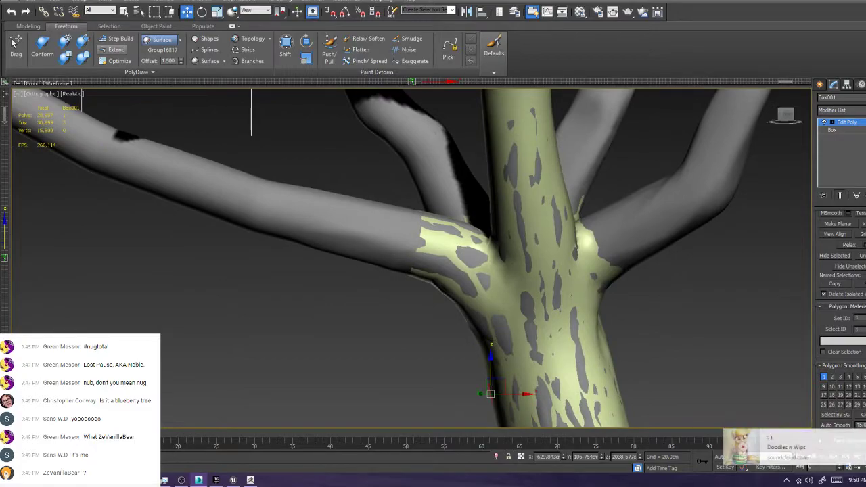
pyautogui.click(117, 50)
pyautogui.keyDown('alt'); pyautogui.moveTo(433, 257); pyautogui.dragTo(407, 268, button='middle'); pyautogui.keyUp('alt')
pyautogui.keyDown('ctrl'); pyautogui.keyDown('shift'); pyautogui.moveTo(397, 242); pyautogui.dragTo(236, 208); pyautogui.keyUp('shift'); pyautogui.keyUp('ctrl')
pyautogui.moveTo(236, 208); pyautogui.dragTo(370, 281, button='middle')
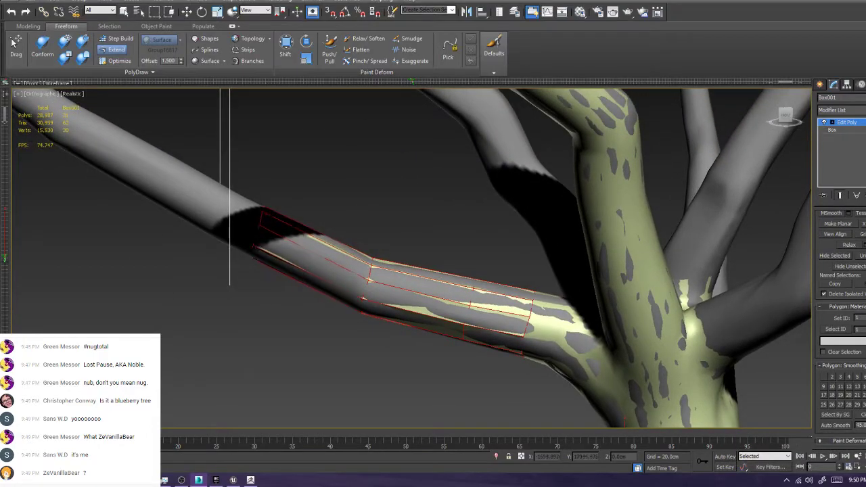
pyautogui.keyDown('ctrl'); pyautogui.keyDown('shift'); pyautogui.moveTo(311, 256); pyautogui.dragTo(295, 247); pyautogui.keyUp('shift'); pyautogui.keyUp('ctrl')
pyautogui.moveTo(295, 247); pyautogui.dragTo(417, 308, button='middle')
pyautogui.keyDown('ctrl'); pyautogui.keyDown('shift'); pyautogui.moveTo(416, 308); pyautogui.dragTo(187, 185); pyautogui.keyUp('shift'); pyautogui.keyUp('ctrl')
pyautogui.moveTo(187, 185); pyautogui.dragTo(324, 282, button='middle')
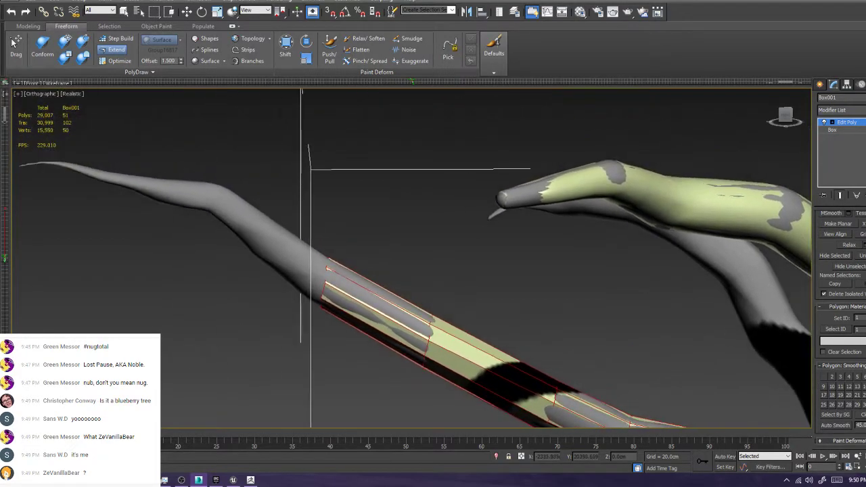
# Extend the branch's end ring by one more segment to just before the bend in the sculpted branch
pyautogui.keyDown('shift'); pyautogui.moveTo(311, 169); pyautogui.dragTo(104, 169); pyautogui.keyUp('shift')
pyautogui.hotkey('ctrl', 'z')
pyautogui.keyDown('alt'); pyautogui.moveTo(222, 169); pyautogui.dragTo(447, 159, button='middle'); pyautogui.keyUp('alt')
pyautogui.keyDown('alt'); pyautogui.moveTo(272, 236); pyautogui.dragTo(306, 248, button='middle'); pyautogui.keyUp('alt')
pyautogui.scroll(2, 501, 201)
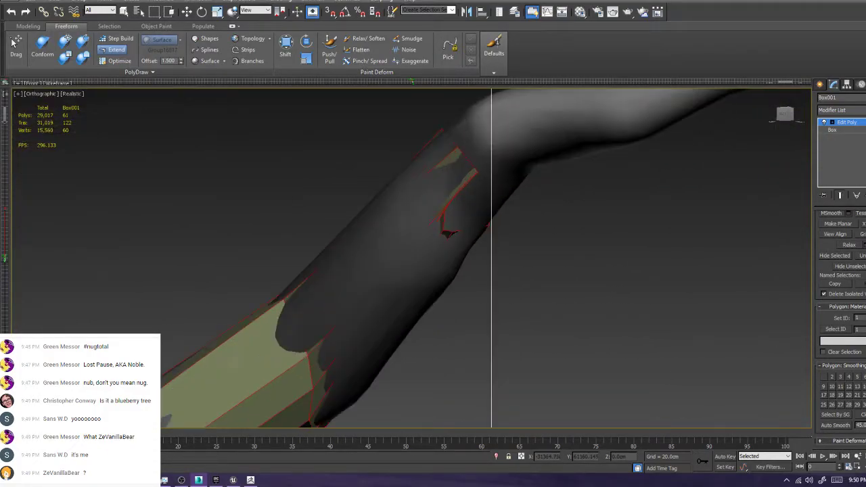
# Clear the vertex selection and use Step Build to reposition the first vertices of the branch's end ring on the sculpt
pyautogui.press('1')
pyautogui.press('w')
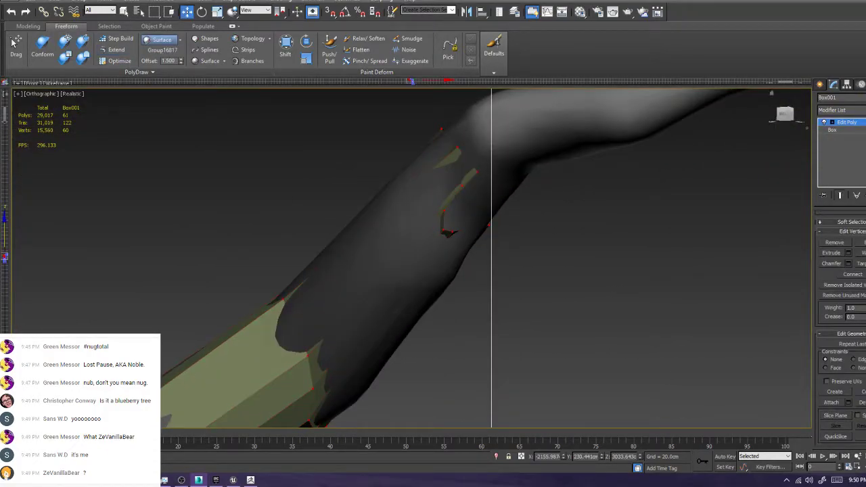
pyautogui.click(117, 38)
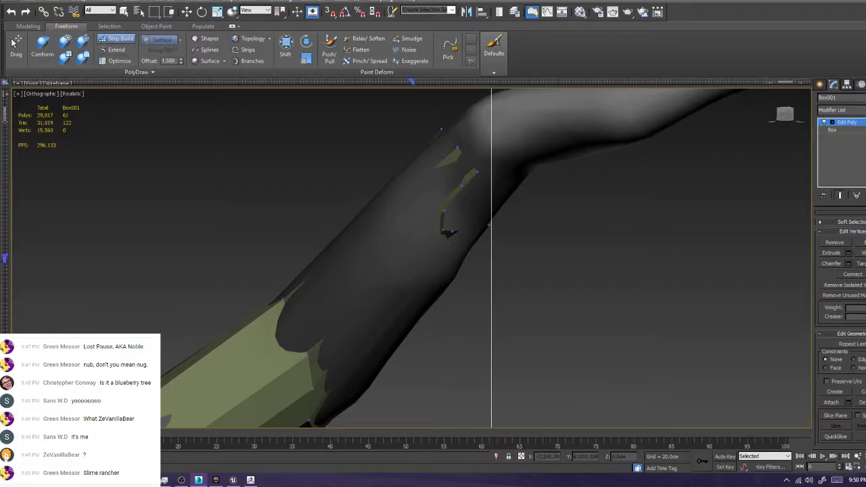
pyautogui.hotkey('ctrl', 'd')
pyautogui.keyDown('alt'); pyautogui.moveTo(433, 258); pyautogui.dragTo(474, 262, button='middle'); pyautogui.keyUp('alt')
pyautogui.click(466, 191)
pyautogui.moveTo(467, 192)
pyautogui.mouseDown()
pyautogui.moveTo(474, 199)
pyautogui.moveTo(486, 188)
pyautogui.moveTo(477, 193)
pyautogui.moveTo(467, 180)
pyautogui.mouseUp()
pyautogui.click(459, 219)
pyautogui.keyDown('alt'); pyautogui.moveTo(497, 214); pyautogui.dragTo(400, 210, button='middle'); pyautogui.keyUp('alt')
pyautogui.moveTo(292, 211); pyautogui.dragTo(302, 182)
pyautogui.click(376, 152)
pyautogui.keyDown('alt'); pyautogui.moveTo(375, 162); pyautogui.dragTo(690, 193, button='middle'); pyautogui.keyUp('alt')
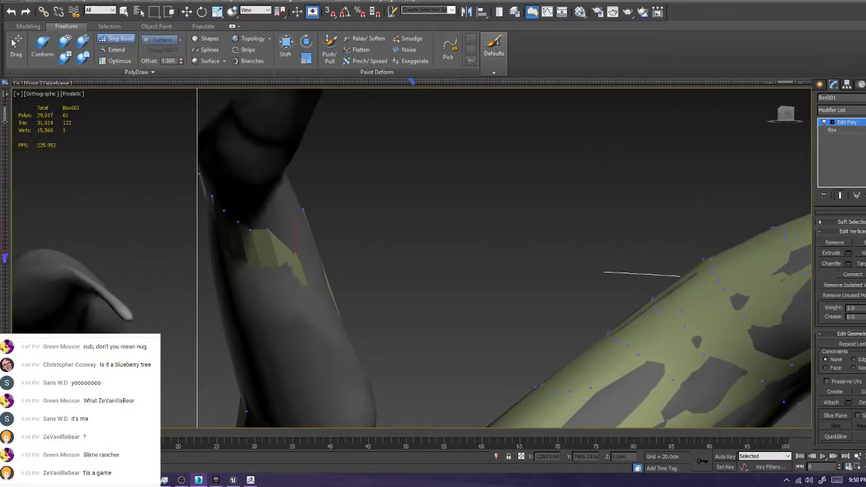
# Adjust the remaining end-ring vertices around the far side of the branch to even out the ring
pyautogui.moveTo(295, 253); pyautogui.dragTo(302, 237)
pyautogui.click(379, 203)
pyautogui.keyDown('alt'); pyautogui.moveTo(379, 203); pyautogui.dragTo(622, 219, button='middle'); pyautogui.keyUp('alt')
pyautogui.moveTo(284, 284); pyautogui.dragTo(657, 220, button='middle')
pyautogui.moveTo(242, 284); pyautogui.dragTo(215, 268)
pyautogui.click(298, 210)
pyautogui.keyDown('alt'); pyautogui.moveTo(298, 209); pyautogui.dragTo(266, 202, button='middle'); pyautogui.keyUp('alt')
pyautogui.scroll(4, 523, 221)
pyautogui.moveTo(561, 220); pyautogui.dragTo(554, 222)
pyautogui.scroll(-5, 460, 217)
# Isolate the low-poly mesh and assign the newly extended branch polygons to smoothing group 1
pyautogui.keyDown('alt'); pyautogui.moveTo(461, 217); pyautogui.dragTo(477, 223, button='middle'); pyautogui.keyUp('alt')
pyautogui.scroll(4, 352, 203)
pyautogui.scroll(-8, 379, 210)
pyautogui.moveTo(477, 223); pyautogui.dragTo(139, 218, button='middle')
pyautogui.scroll(4, 284, 271)
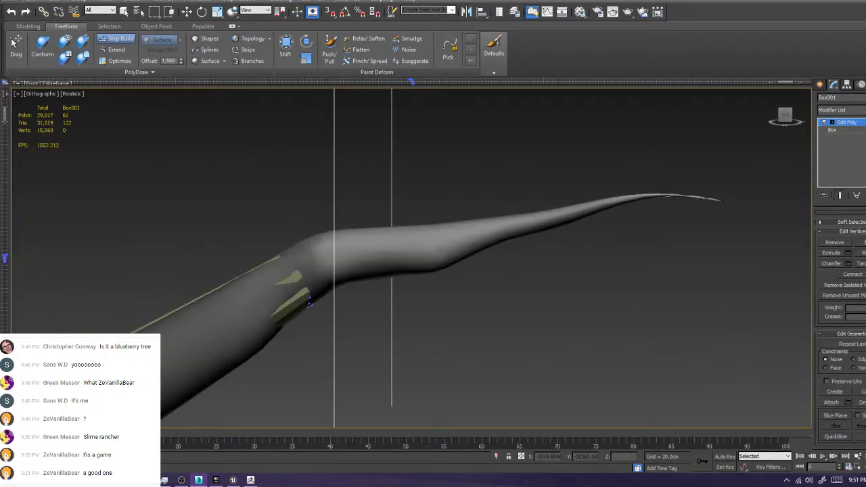
pyautogui.hotkey('alt', 'q')
pyautogui.scroll(-2, 433, 257)
pyautogui.keyDown('alt'); pyautogui.moveTo(460, 223); pyautogui.dragTo(426, 223, button='middle'); pyautogui.keyUp('alt')
pyautogui.scroll(5, 462, 213)
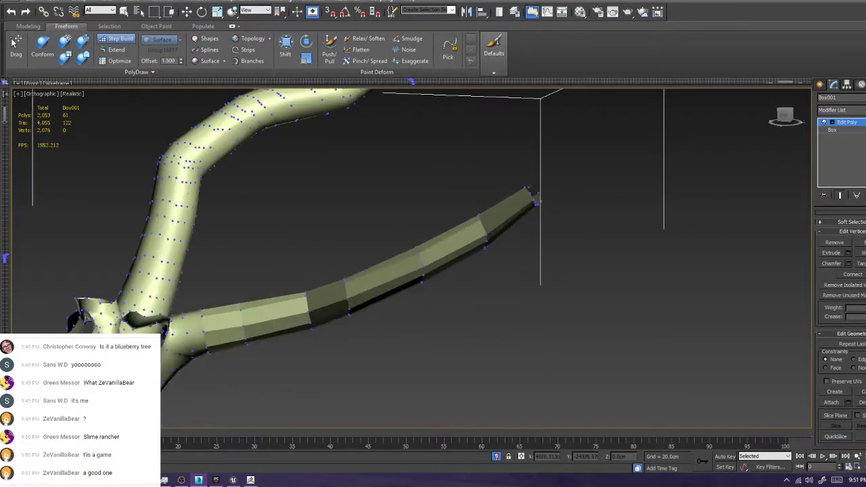
pyautogui.press('w')
pyautogui.press('4')
pyautogui.scroll(-5, 841, 325)
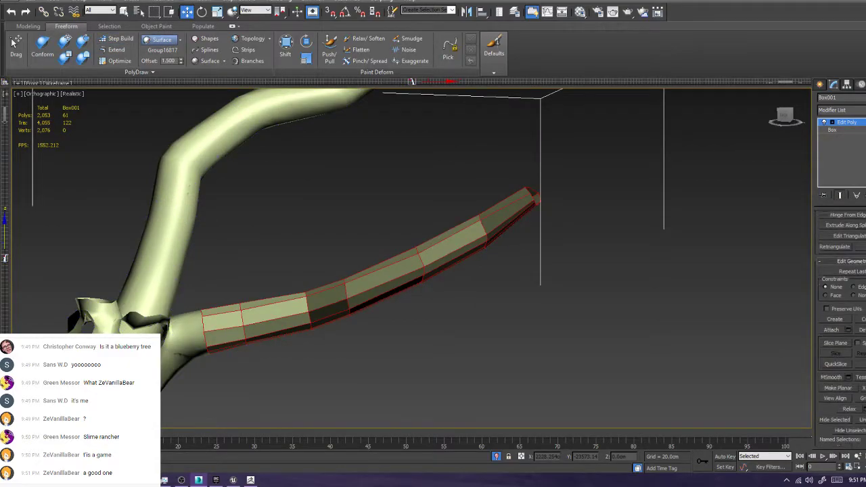
pyautogui.click(823, 377)
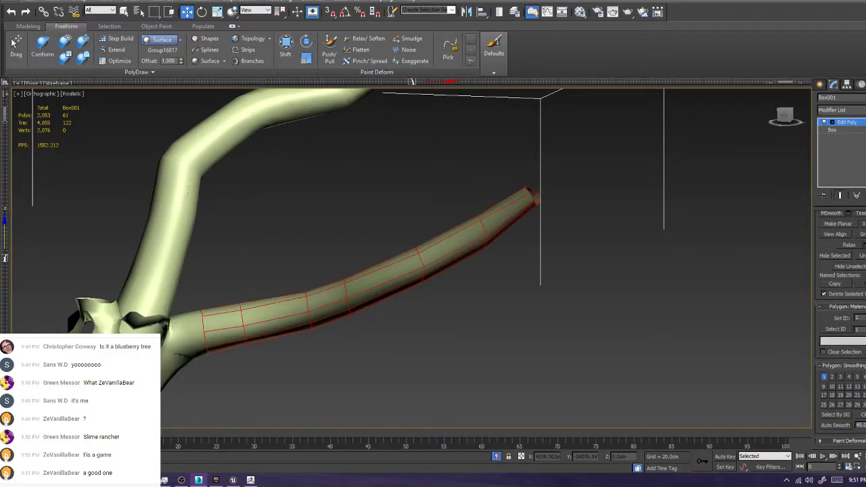
# Examine the smoothed side branch and its transition into the trunk from several sides
pyautogui.click(187, 325)
pyautogui.scroll(-4, 185, 324)
pyautogui.keyDown('alt'); pyautogui.moveTo(185, 324); pyautogui.dragTo(45, 351, button='middle'); pyautogui.keyUp('alt')
pyautogui.keyDown('alt'); pyautogui.moveTo(411, 81); pyautogui.dragTo(411, 81, button='middle'); pyautogui.keyUp('alt')
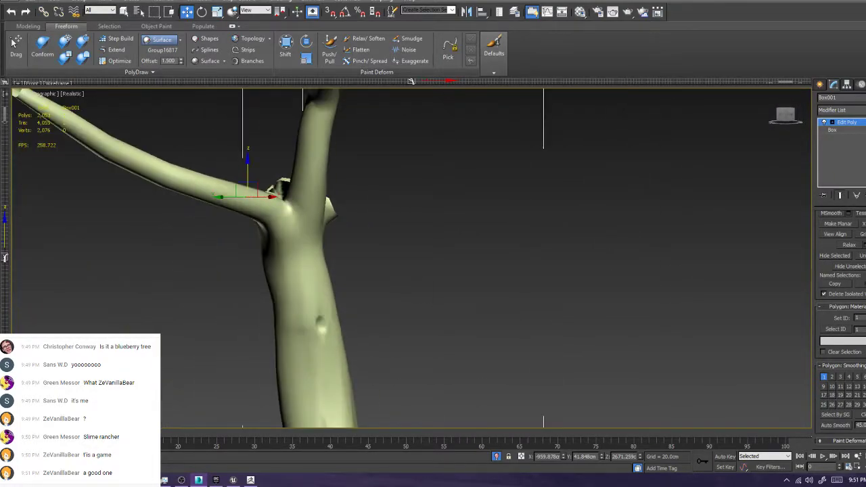
pyautogui.click(323, 327)
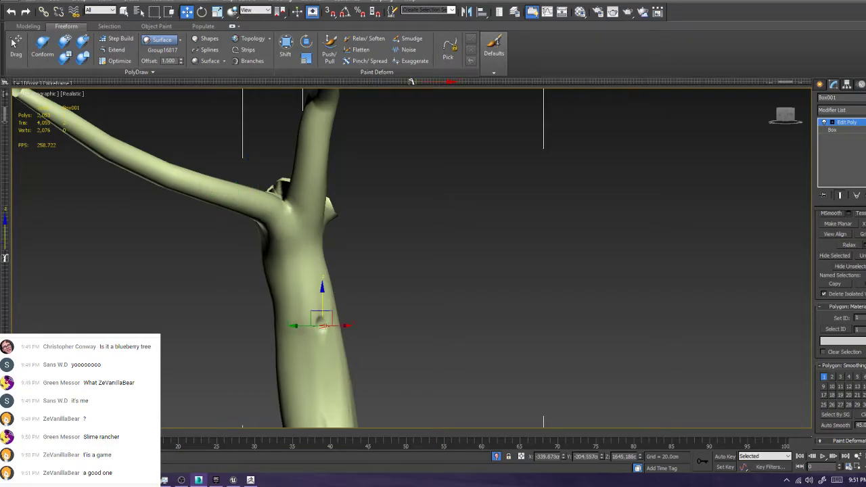
pyautogui.keyDown('alt'); pyautogui.moveTo(410, 82); pyautogui.dragTo(411, 81, button='middle'); pyautogui.keyUp('alt')
pyautogui.keyDown('alt'); pyautogui.moveTo(454, 196); pyautogui.dragTo(514, 195, button='middle'); pyautogui.keyUp('alt')
pyautogui.moveTo(514, 195); pyautogui.dragTo(247, 251, button='middle')
pyautogui.click(306, 253)
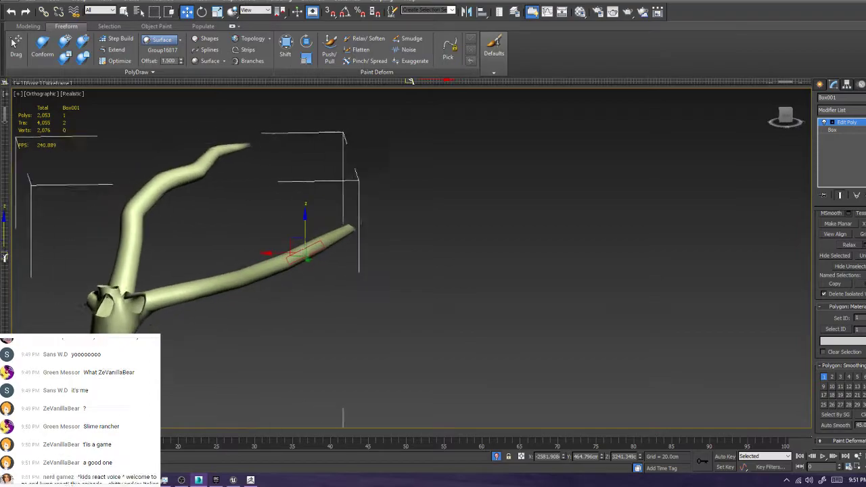
pyautogui.keyDown('alt'); pyautogui.moveTo(409, 80); pyautogui.dragTo(410, 81, button='middle'); pyautogui.keyUp('alt')
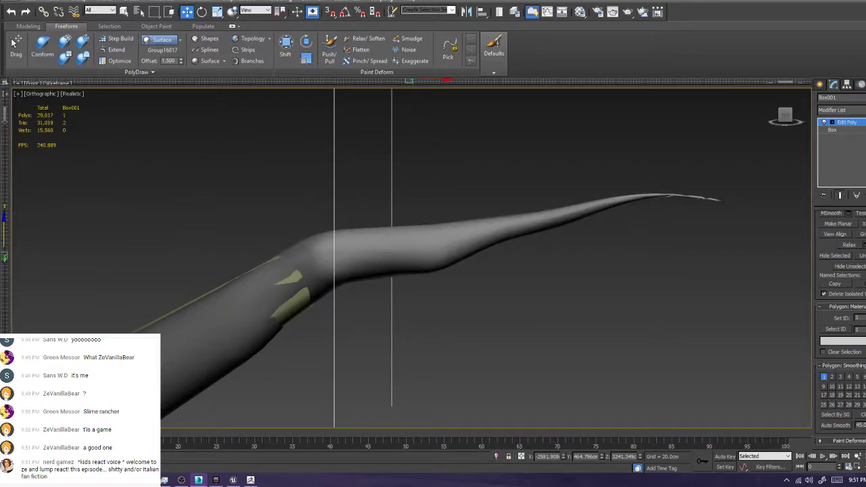
# Use Step Build to move five vertices on the shaded side of the branch's end ring up toward the bend
pyautogui.press('2')
pyautogui.doubleClick(306, 291)
pyautogui.keyDown('alt'); pyautogui.moveTo(306, 291); pyautogui.dragTo(321, 287, button='middle'); pyautogui.keyUp('alt')
pyautogui.press('z')
pyautogui.press('1')
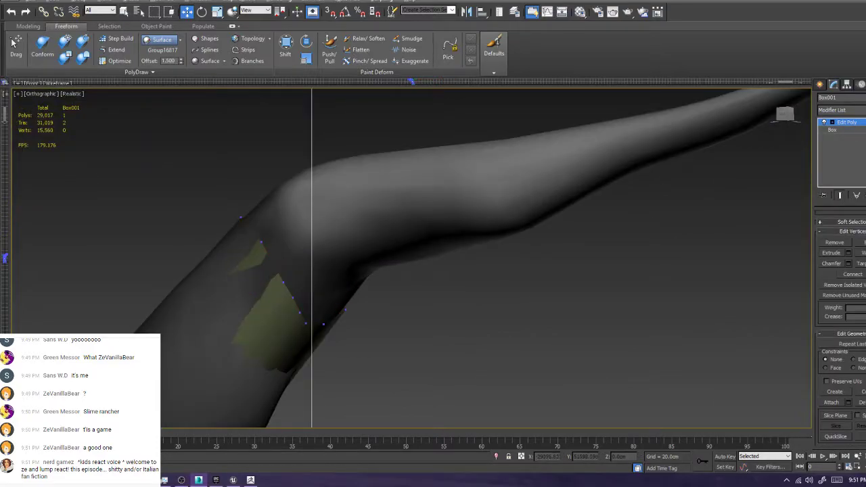
pyautogui.keyDown('alt'); pyautogui.moveTo(352, 169); pyautogui.dragTo(357, 222, button='middle'); pyautogui.keyUp('alt')
pyautogui.scroll(-8, 358, 222)
pyautogui.scroll(12, 313, 169)
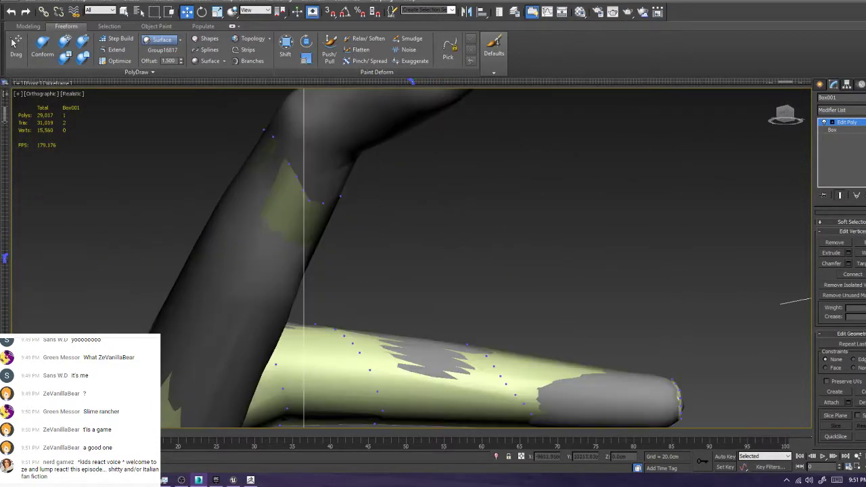
pyautogui.moveTo(313, 170); pyautogui.dragTo(299, 245, button='middle')
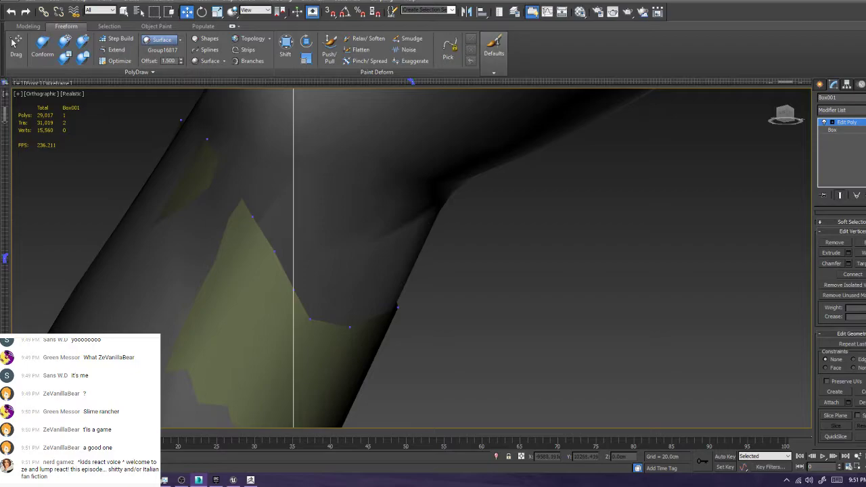
pyautogui.press('1')
pyautogui.press('1')
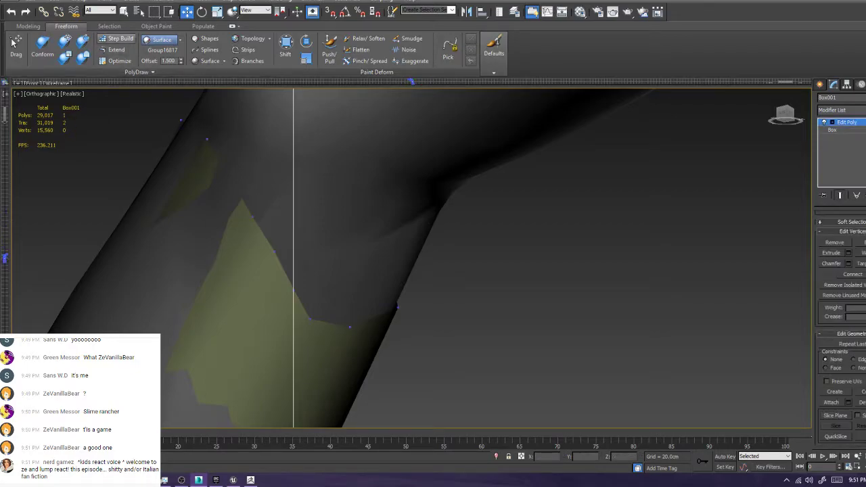
pyautogui.click(116, 39)
pyautogui.keyDown('ctrl'); pyautogui.keyDown('alt'); pyautogui.keyDown('shift'); pyautogui.moveTo(253, 217); pyautogui.dragTo(256, 169); pyautogui.keyUp('shift'); pyautogui.keyUp('alt'); pyautogui.keyUp('ctrl')
pyautogui.keyDown('ctrl'); pyautogui.keyDown('alt'); pyautogui.keyDown('shift'); pyautogui.moveTo(274, 251); pyautogui.dragTo(296, 196); pyautogui.keyUp('shift'); pyautogui.keyUp('alt'); pyautogui.keyUp('ctrl')
pyautogui.keyDown('ctrl'); pyautogui.keyDown('alt'); pyautogui.keyDown('shift'); pyautogui.moveTo(294, 291); pyautogui.dragTo(329, 220); pyautogui.keyUp('shift'); pyautogui.keyUp('alt'); pyautogui.keyUp('ctrl')
pyautogui.keyDown('ctrl'); pyautogui.keyDown('alt'); pyautogui.keyDown('shift'); pyautogui.moveTo(310, 318); pyautogui.dragTo(345, 228); pyautogui.keyUp('shift'); pyautogui.keyUp('alt'); pyautogui.keyUp('ctrl')
pyautogui.keyDown('ctrl'); pyautogui.keyDown('alt'); pyautogui.keyDown('shift'); pyautogui.moveTo(350, 327); pyautogui.dragTo(373, 238); pyautogui.keyUp('shift'); pyautogui.keyUp('alt'); pyautogui.keyUp('ctrl')
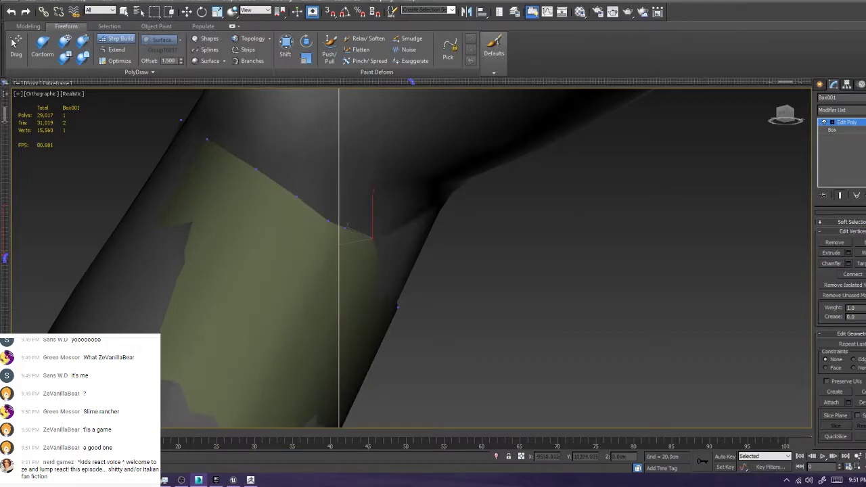
# Frame the tree and use Step Build to shift another vertex of the branch's end ring farther along the sculpt
pyautogui.press('z')
pyautogui.scroll(10, 379, 178)
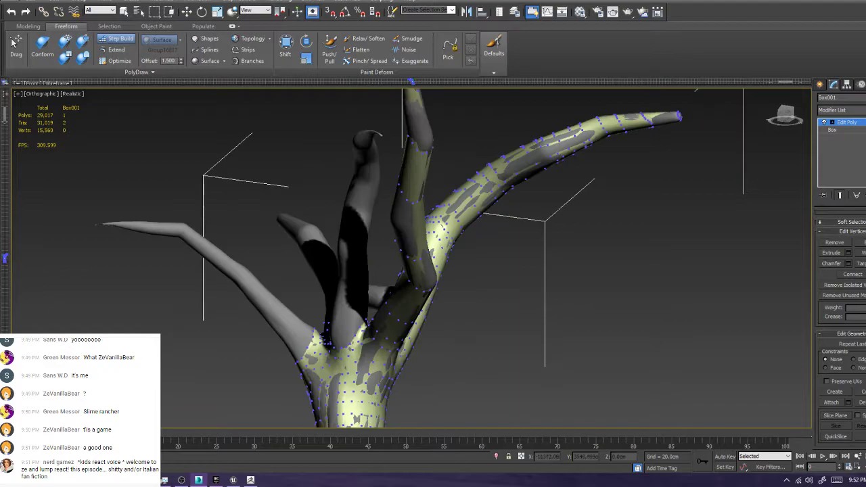
pyautogui.moveTo(434, 139); pyautogui.dragTo(406, 355, button='middle')
pyautogui.scroll(3, 382, 166)
pyautogui.keyDown('ctrl'); pyautogui.keyDown('alt'); pyautogui.keyDown('shift'); pyautogui.click(377, 210); pyautogui.keyUp('shift'); pyautogui.keyUp('alt'); pyautogui.keyUp('ctrl')
pyautogui.keyDown('ctrl'); pyautogui.keyDown('alt'); pyautogui.keyDown('shift'); pyautogui.moveTo(377, 210); pyautogui.dragTo(372, 173); pyautogui.keyUp('shift'); pyautogui.keyUp('alt'); pyautogui.keyUp('ctrl')
# Examine the branch's end ring and the sculpted bend and tip beyond it from several sides
pyautogui.keyDown('alt'); pyautogui.moveTo(373, 173); pyautogui.dragTo(474, 197, button='middle'); pyautogui.keyUp('alt')
pyautogui.moveTo(366, 210); pyautogui.dragTo(704, 196, button='middle')
pyautogui.moveTo(474, 197); pyautogui.dragTo(379, 216, button='middle')
pyautogui.scroll(-4, 474, 210)
pyautogui.keyDown('alt'); pyautogui.moveTo(467, 210); pyautogui.dragTo(372, 193, button='middle'); pyautogui.keyUp('alt')
pyautogui.scroll(4, 372, 193)
pyautogui.scroll(4, 287, 170)
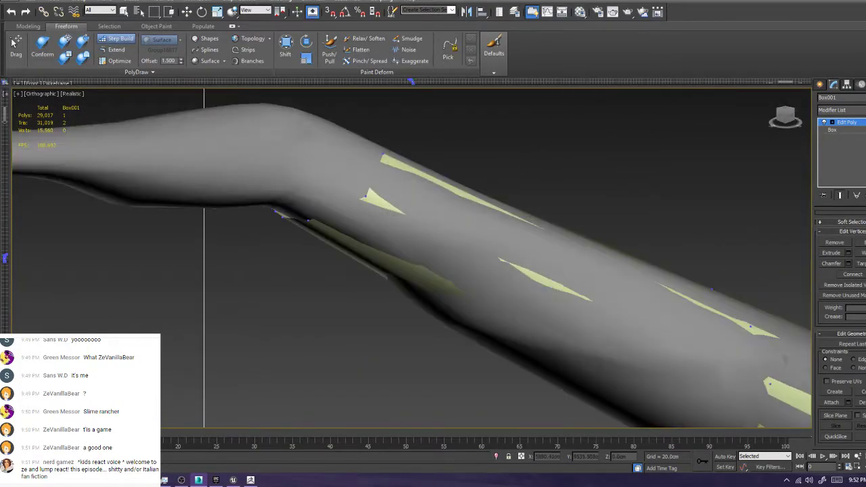
pyautogui.scroll(-2, 347, 194)
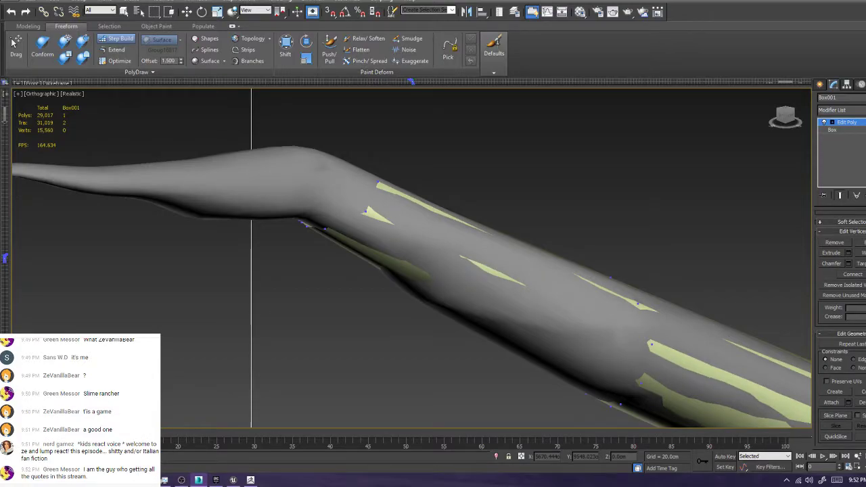
pyautogui.scroll(-4, 316, 179)
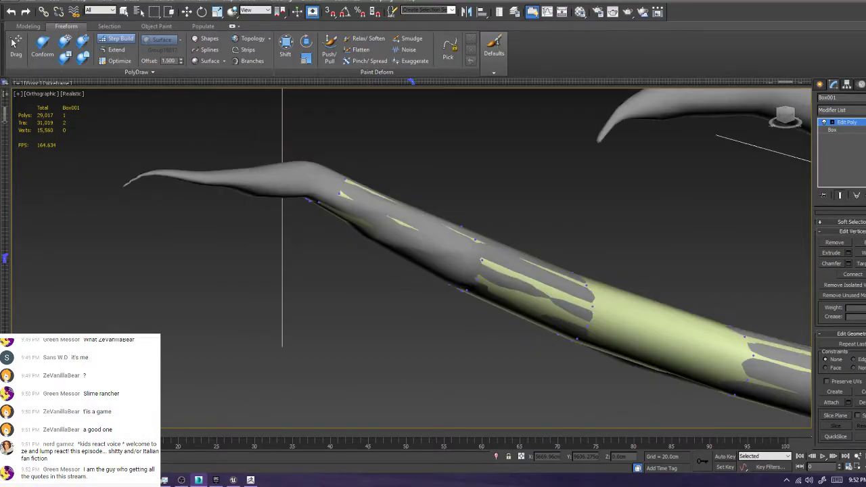
pyautogui.keyDown('alt'); pyautogui.moveTo(406, 257); pyautogui.dragTo(640, 149, button='middle'); pyautogui.keyUp('alt')
pyautogui.scroll(4, 640, 149)
pyautogui.scroll(-9, 640, 149)
pyautogui.scroll(8, 724, 255)
pyautogui.scroll(-8, 582, 218)
pyautogui.keyDown('alt'); pyautogui.moveTo(474, 179); pyautogui.dragTo(534, 199, button='middle'); pyautogui.keyUp('alt')
pyautogui.scroll(8, 534, 199)
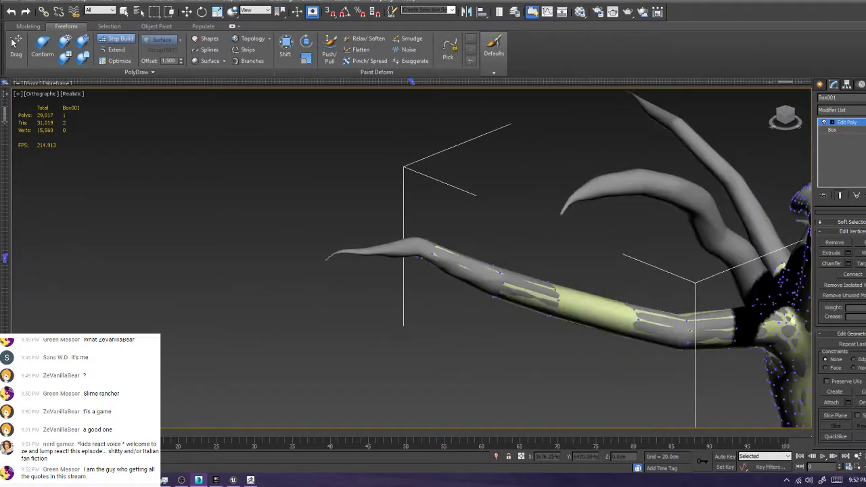
pyautogui.moveTo(388, 247); pyautogui.dragTo(395, 281, button='middle')
pyautogui.scroll(6, 395, 281)
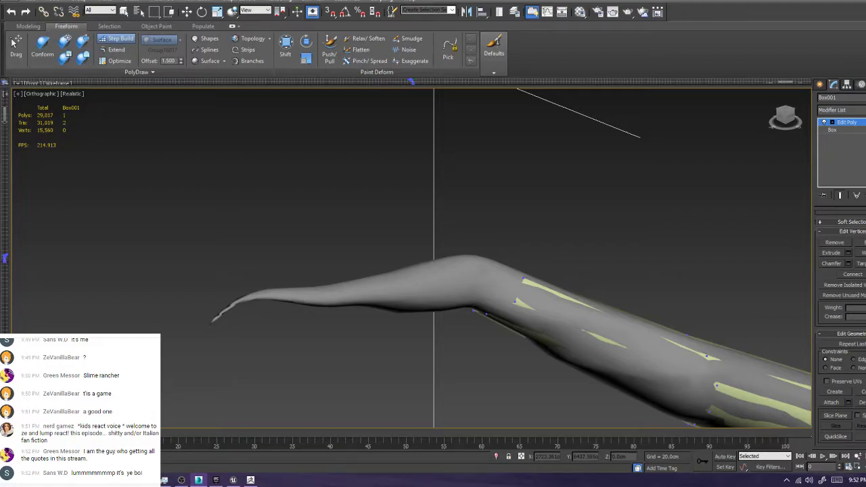
pyautogui.scroll(4, 488, 319)
pyautogui.scroll(-9, 489, 318)
pyautogui.keyDown('alt'); pyautogui.moveTo(497, 291); pyautogui.dragTo(487, 282, button='middle'); pyautogui.keyUp('alt')
pyautogui.scroll(8, 504, 297)
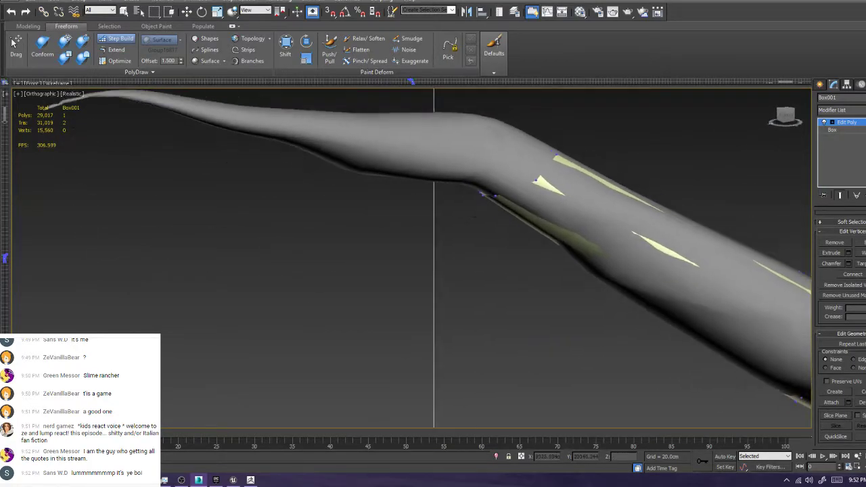
pyautogui.moveTo(491, 271)
pyautogui.keyDown('alt'); pyautogui.mouseDown(button='middle')
pyautogui.moveTo(502, 247)
pyautogui.moveTo(501, 272)
pyautogui.mouseUp(button='middle'); pyautogui.keyUp('alt')
# Place new Step Build points beyond the end ring at the bend and fill the first two polygons between them
pyautogui.click(433, 224)
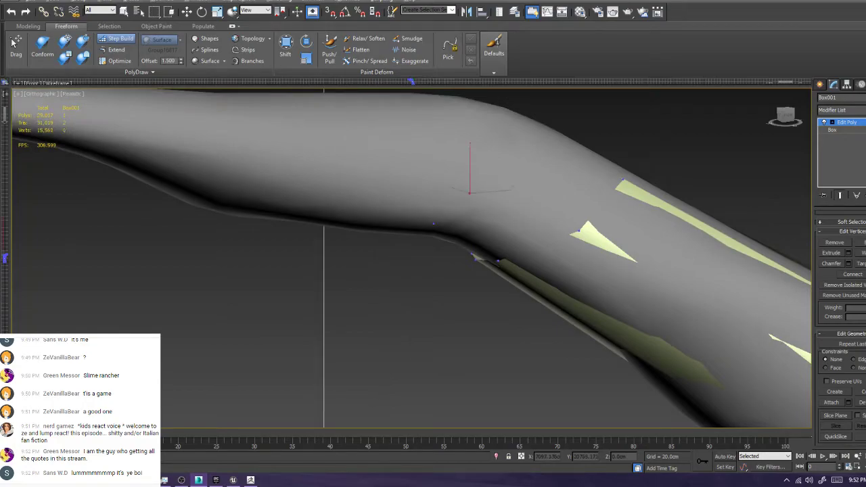
pyautogui.keyDown('shift'); pyautogui.moveTo(470, 194); pyautogui.dragTo(445, 187); pyautogui.keyUp('shift')
pyautogui.keyDown('alt'); pyautogui.moveTo(444, 186); pyautogui.dragTo(440, 227, button='middle'); pyautogui.keyUp('alt')
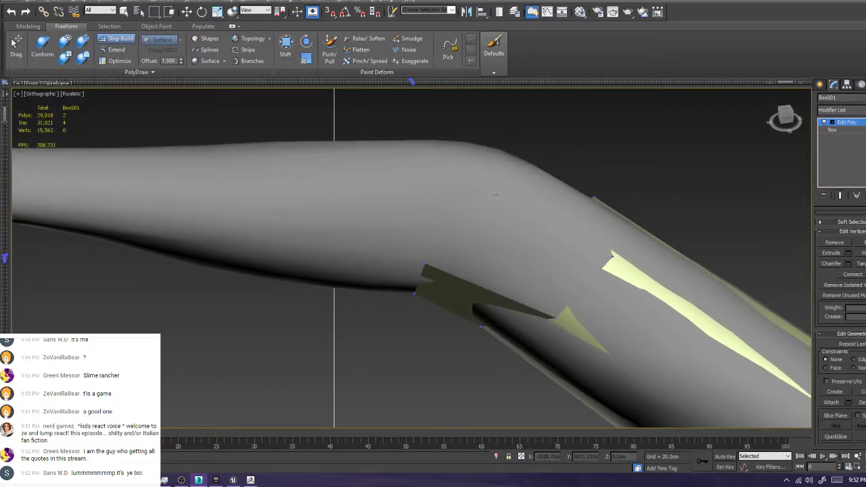
pyautogui.keyDown('shift'); pyautogui.moveTo(496, 195); pyautogui.dragTo(613, 256); pyautogui.keyUp('shift')
# Fill another polygon beside the new ones on the side of the bend and nudge the adjoining ring vertex upward
pyautogui.keyDown('alt'); pyautogui.moveTo(515, 257); pyautogui.dragTo(497, 253, button='middle'); pyautogui.keyUp('alt')
pyautogui.scroll(-5, 497, 253)
pyautogui.moveTo(609, 135)
pyautogui.mouseDown(button='middle')
pyautogui.moveTo(403, 305)
pyautogui.moveTo(612, 135)
pyautogui.mouseUp(button='middle')
pyautogui.scroll(4, 470, 271)
pyautogui.scroll(-8, 524, 217)
pyautogui.keyDown('alt'); pyautogui.moveTo(524, 217); pyautogui.dragTo(461, 207, button='middle'); pyautogui.keyUp('alt')
pyautogui.scroll(5, 396, 183)
pyautogui.moveTo(609, 237); pyautogui.dragTo(379, 260, button='middle')
pyautogui.scroll(4, 425, 299)
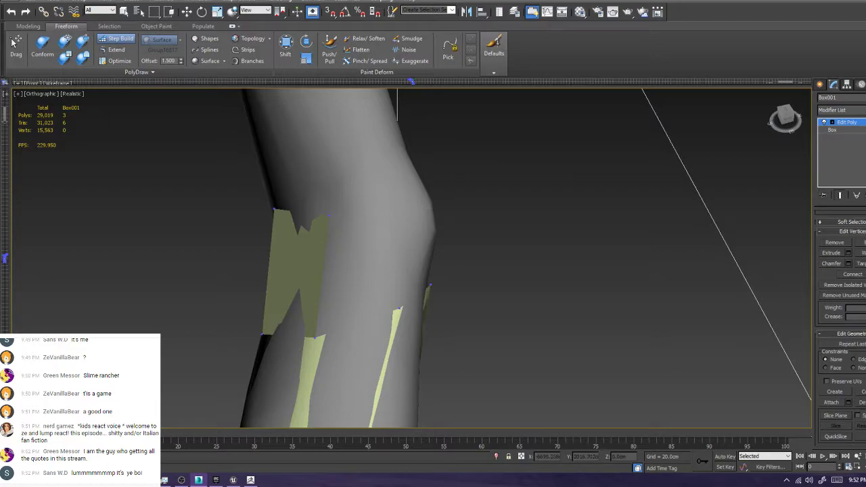
pyautogui.keyDown('shift'); pyautogui.click(407, 224); pyautogui.keyUp('shift')
pyautogui.hotkey('ctrl', 'z')
pyautogui.keyDown('shift'); pyautogui.click(366, 271); pyautogui.keyUp('shift')
pyautogui.keyDown('ctrl'); pyautogui.keyDown('alt'); pyautogui.keyDown('shift'); pyautogui.moveTo(315, 337); pyautogui.dragTo(325, 321); pyautogui.keyUp('shift'); pyautogui.keyUp('alt'); pyautogui.keyUp('ctrl')
# Place a further point on the far side of the bend and fill the next polygon of the new ring
pyautogui.keyDown('alt'); pyautogui.moveTo(326, 321); pyautogui.dragTo(393, 302, button='middle'); pyautogui.keyUp('alt')
pyautogui.scroll(-5, 392, 301)
pyautogui.keyDown('alt'); pyautogui.moveTo(467, 406); pyautogui.dragTo(558, 352, button='middle'); pyautogui.keyUp('alt')
pyautogui.moveTo(583, 413); pyautogui.dragTo(460, 318, button='middle')
pyautogui.scroll(9, 461, 320)
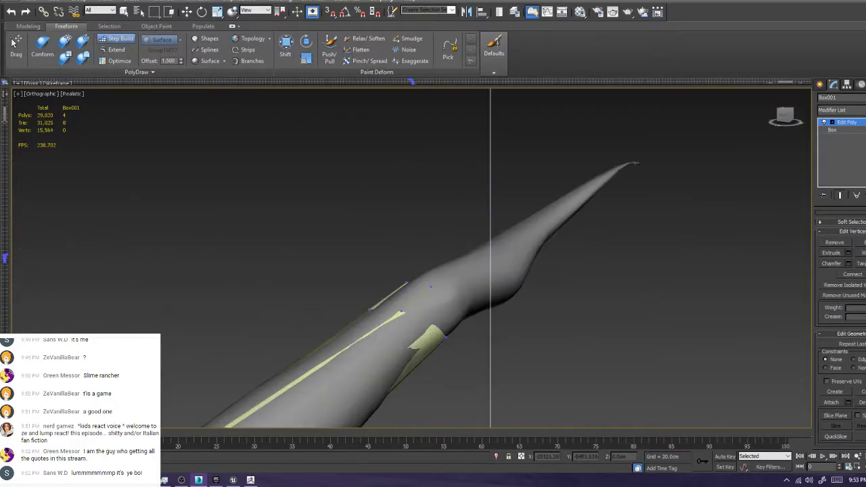
pyautogui.click(451, 285)
pyautogui.keyDown('shift'); pyautogui.click(414, 302); pyautogui.keyUp('shift')
# Reposition a vertex of the new ring on the bend and fill the adjoining polygon with Step Build
pyautogui.keyDown('alt'); pyautogui.moveTo(423, 298); pyautogui.dragTo(501, 278, button='middle'); pyautogui.keyUp('alt')
pyautogui.scroll(-9, 502, 279)
pyautogui.moveTo(550, 362); pyautogui.dragTo(449, 274, button='middle')
pyautogui.scroll(9, 449, 274)
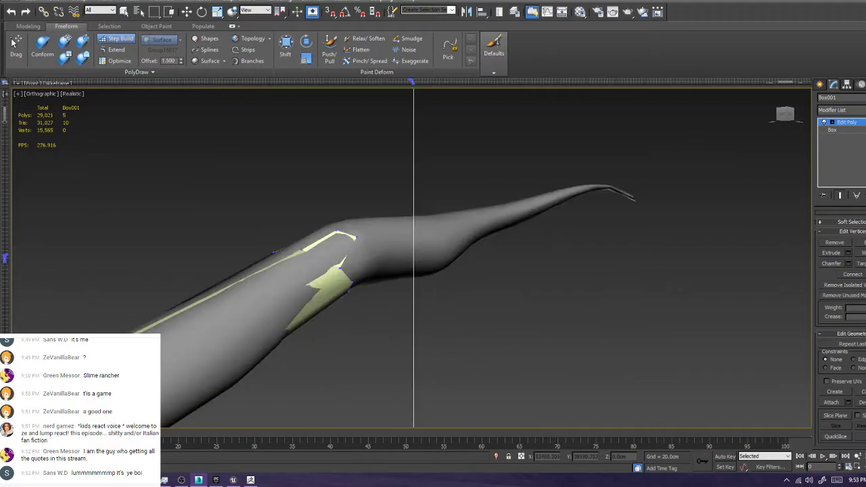
pyautogui.scroll(4, 373, 267)
pyautogui.keyDown('ctrl'); pyautogui.keyDown('alt'); pyautogui.keyDown('shift'); pyautogui.moveTo(341, 209); pyautogui.dragTo(345, 241); pyautogui.keyUp('shift'); pyautogui.keyUp('alt'); pyautogui.keyUp('ctrl')
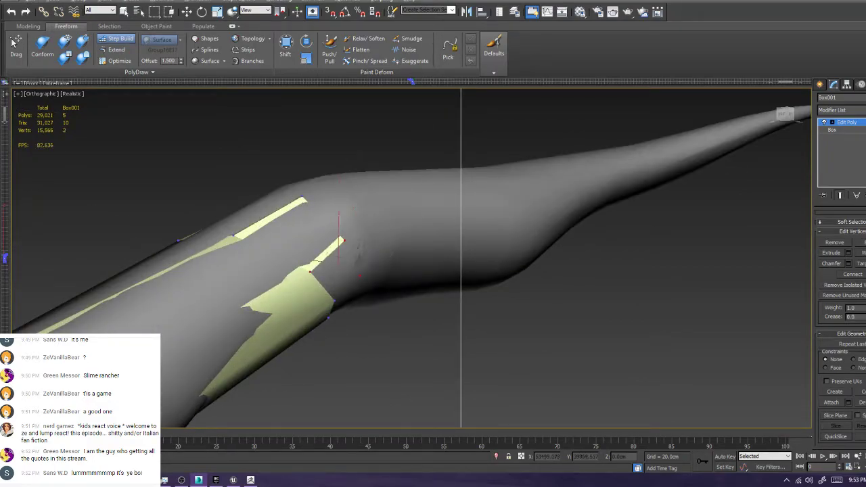
pyautogui.keyDown('shift'); pyautogui.click(337, 272); pyautogui.keyUp('shift')
# Fill four more polygons in sequence along the underside of the bend to continue the new ring
pyautogui.keyDown('alt'); pyautogui.moveTo(338, 271); pyautogui.dragTo(396, 271, button='middle'); pyautogui.keyUp('alt')
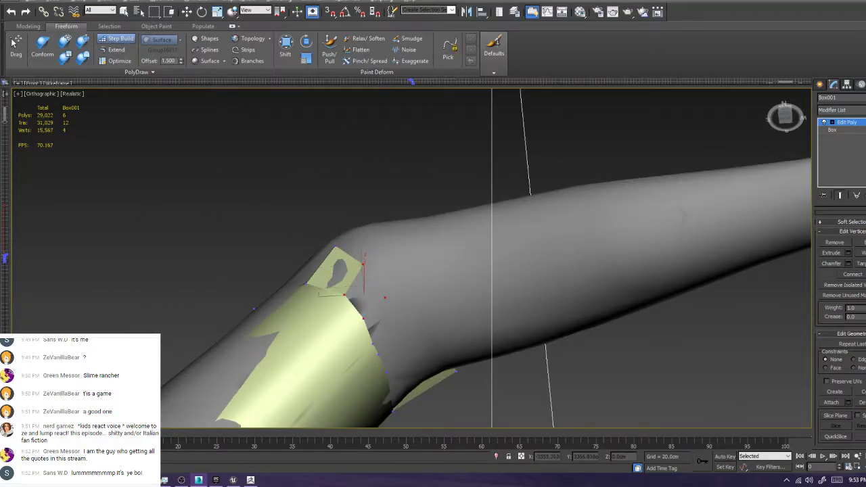
pyautogui.keyDown('shift'); pyautogui.click(366, 291); pyautogui.keyUp('shift')
pyautogui.keyDown('shift'); pyautogui.click(377, 321); pyautogui.keyUp('shift')
pyautogui.keyDown('alt'); pyautogui.moveTo(378, 321); pyautogui.dragTo(365, 285, button='middle'); pyautogui.keyUp('alt')
pyautogui.moveTo(129, 423); pyautogui.dragTo(273, 267, button='middle')
pyautogui.scroll(3, 274, 267)
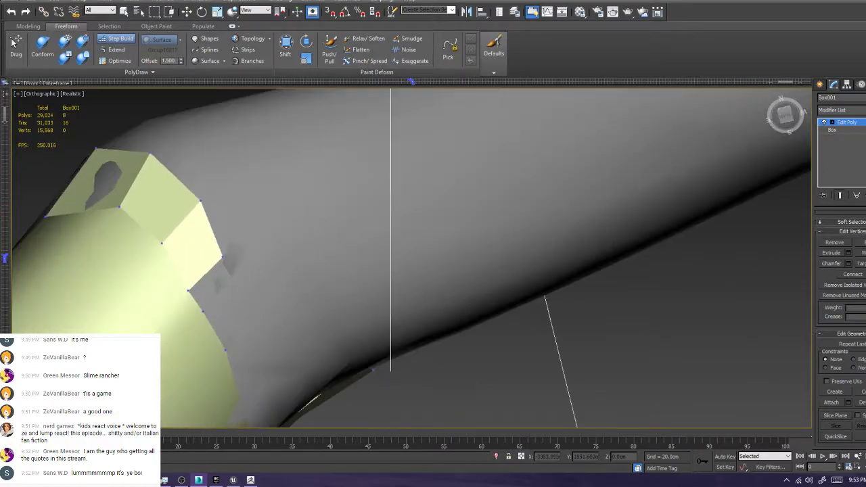
pyautogui.keyDown('shift'); pyautogui.click(213, 283); pyautogui.keyUp('shift')
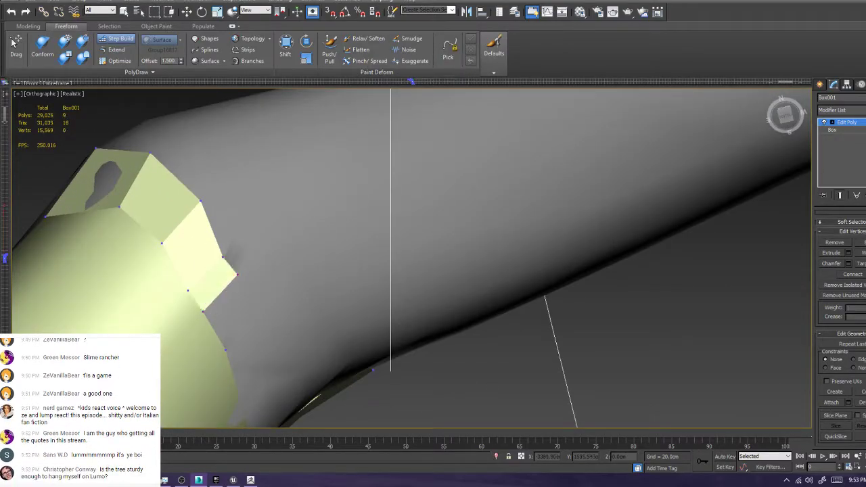
pyautogui.keyDown('shift'); pyautogui.click(234, 312); pyautogui.keyUp('shift')
# Build the last polygon to close the ring around the bend and pull its corner vertex inward onto the sculpt
pyautogui.keyDown('alt'); pyautogui.moveTo(234, 312); pyautogui.dragTo(396, 97, button='middle'); pyautogui.keyUp('alt')
pyautogui.scroll(-5, 250, 291)
pyautogui.scroll(5, 142, 343)
pyautogui.moveTo(271, 285)
pyautogui.keyDown('alt'); pyautogui.mouseDown(button='middle')
pyautogui.moveTo(325, 230)
pyautogui.moveTo(267, 274)
pyautogui.mouseUp(button='middle'); pyautogui.keyUp('alt')
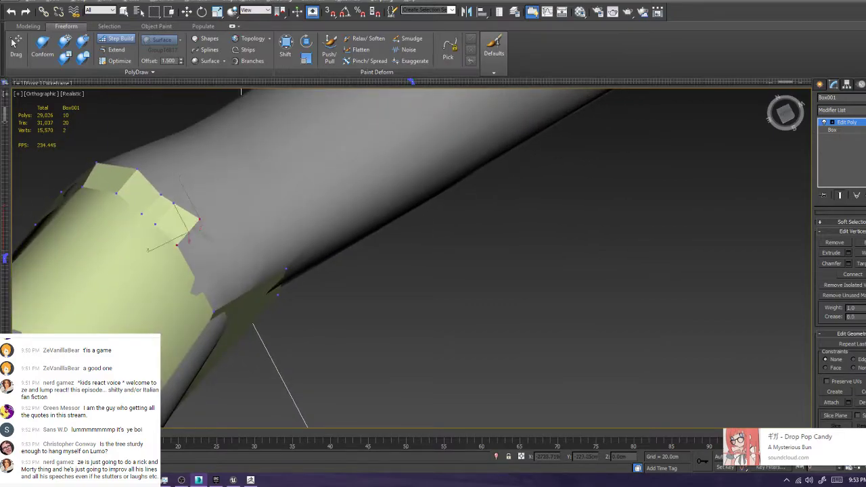
pyautogui.moveTo(285, 269); pyautogui.dragTo(265, 263)
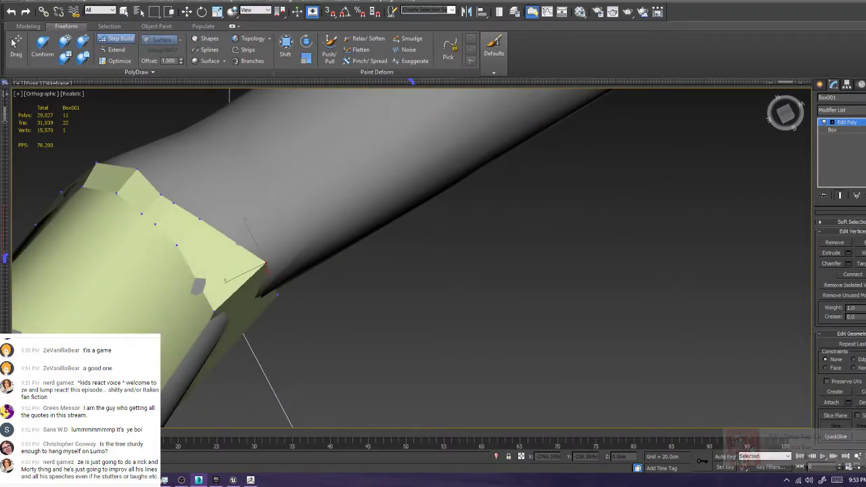
# Use Extend to pull the branch's whole open border out into a new ring of polygons past the bend
pyautogui.scroll(-5, 258, 266)
pyautogui.keyDown('alt'); pyautogui.moveTo(259, 266); pyautogui.dragTo(304, 210, button='middle'); pyautogui.keyUp('alt')
pyautogui.scroll(-5, 406, 250)
pyautogui.keyDown('alt'); pyautogui.moveTo(406, 251); pyautogui.dragTo(369, 196, button='middle'); pyautogui.keyUp('alt')
pyautogui.scroll(6, 412, 261)
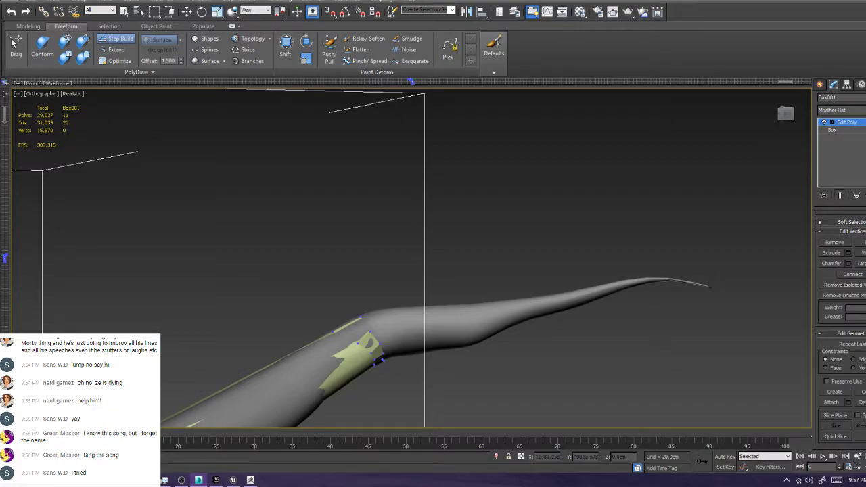
pyautogui.scroll(4, 394, 398)
pyautogui.moveTo(395, 397); pyautogui.dragTo(362, 279, button='middle')
pyautogui.click(116, 50)
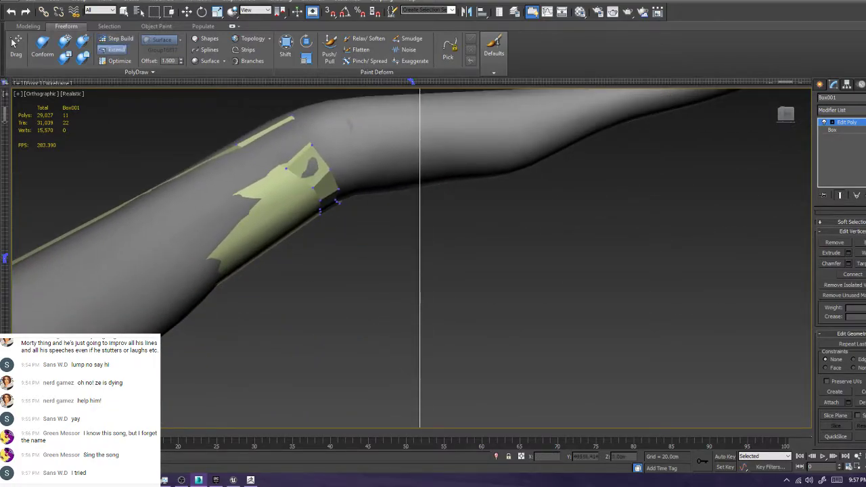
pyautogui.moveTo(312, 144); pyautogui.dragTo(341, 137)
pyautogui.hotkey('ctrl', 'z')
pyautogui.keyDown('ctrl'); pyautogui.keyDown('shift'); pyautogui.moveTo(335, 179); pyautogui.dragTo(542, 138); pyautogui.keyUp('shift'); pyautogui.keyUp('ctrl')
pyautogui.keyDown('alt'); pyautogui.moveTo(541, 138); pyautogui.dragTo(291, 260, button='middle'); pyautogui.keyUp('alt')
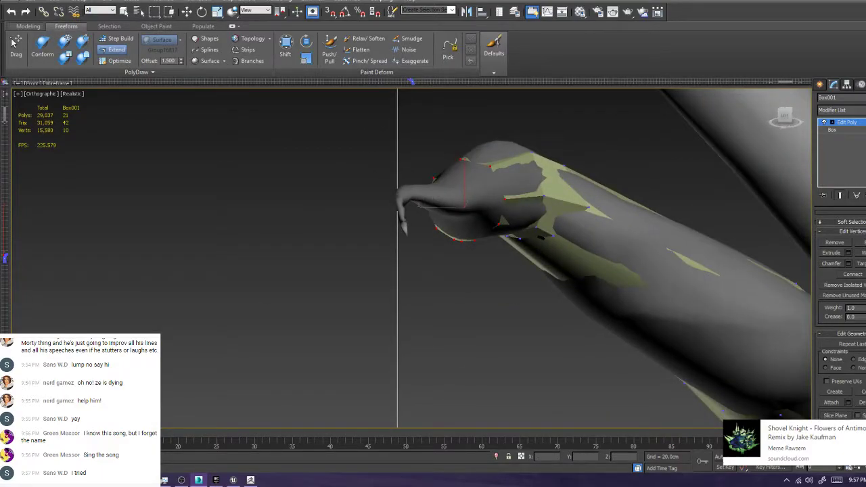
# Isolate the low-poly mesh and bridge the upper edge of the branch's open end to the opposite lower edge
pyautogui.click(28, 26)
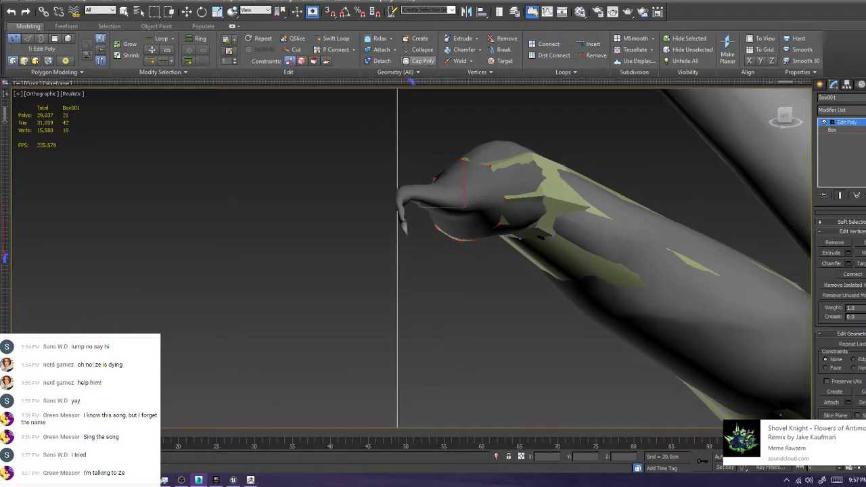
pyautogui.hotkey('alt', 'q')
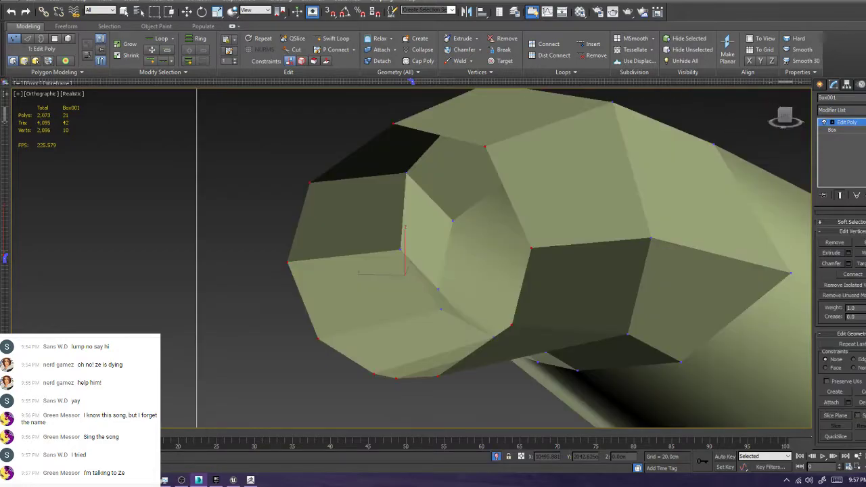
pyautogui.scroll(-2, 472, 353)
pyautogui.keyDown('alt'); pyautogui.moveTo(433, 284); pyautogui.dragTo(477, 298, button='middle'); pyautogui.keyUp('alt')
pyautogui.press('w')
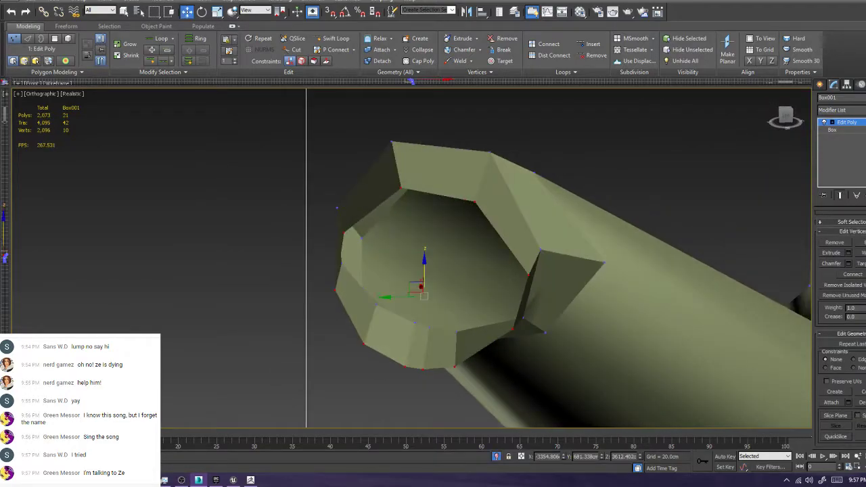
pyautogui.press('2')
pyautogui.click(440, 196)
pyautogui.click(831, 285)
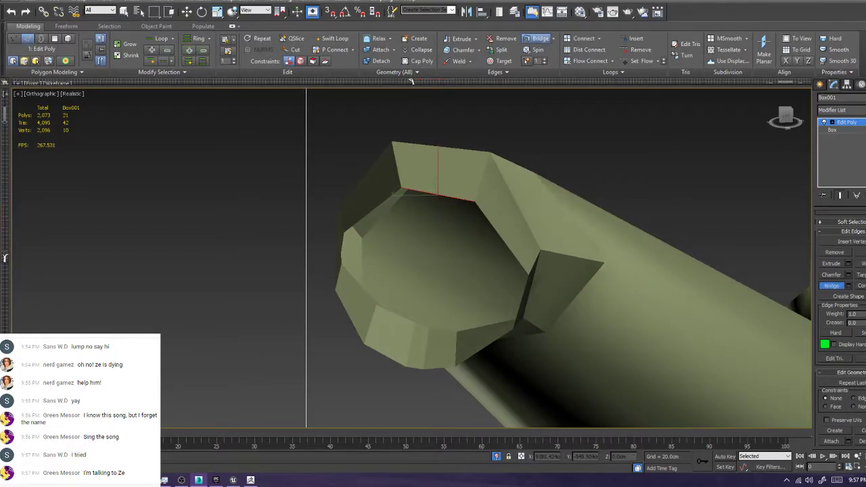
pyautogui.click(437, 366)
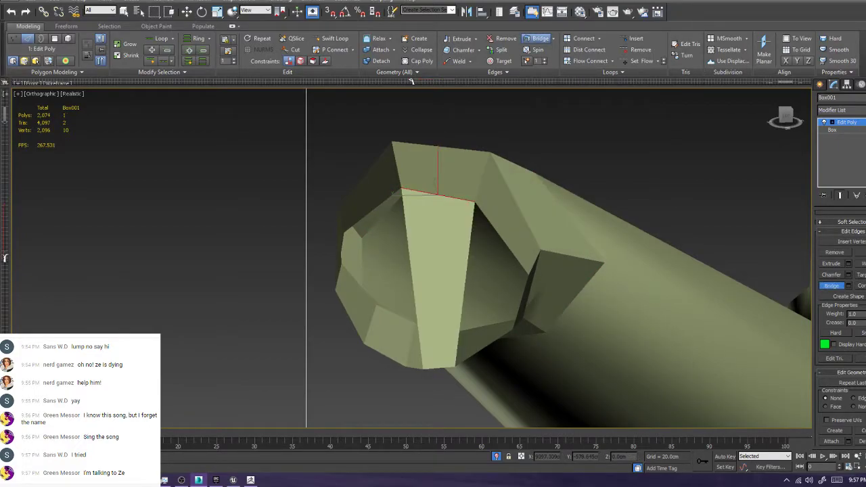
# Bridge the remaining opposite edges on both sides of the first bridge to cap the branch's open end
pyautogui.click(493, 344)
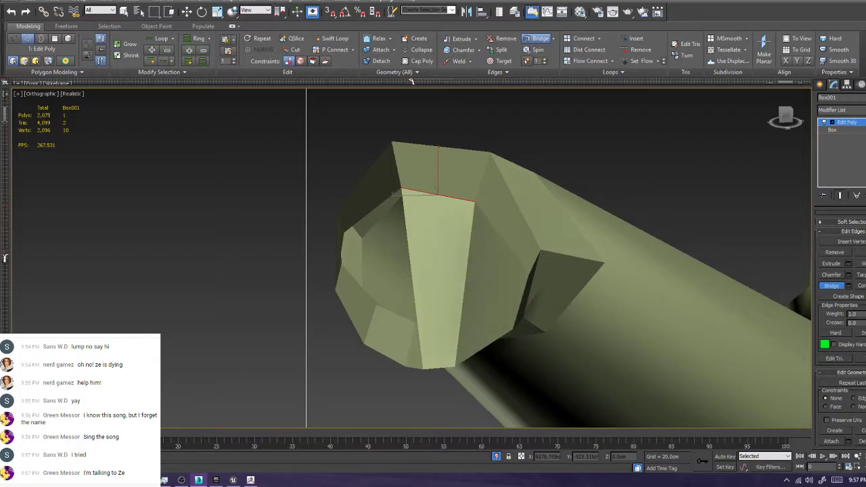
pyautogui.click(384, 197)
pyautogui.click(409, 348)
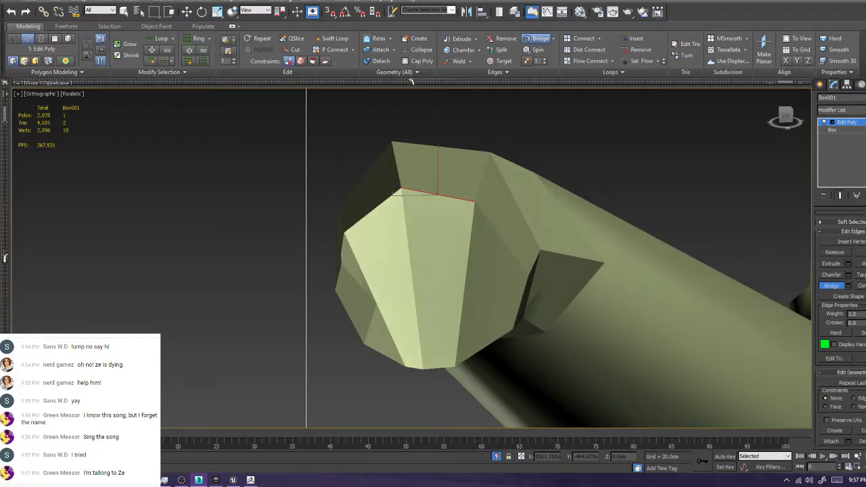
pyautogui.click(387, 356)
# Exit isolation of the low-poly mesh and select the four polygons capping the branch's end past the bend
pyautogui.keyDown('alt'); pyautogui.moveTo(406, 270); pyautogui.dragTo(524, 233, button='middle'); pyautogui.keyUp('alt')
pyautogui.press('1')
pyautogui.keyDown('alt'); pyautogui.moveTo(440, 257); pyautogui.dragTo(525, 257, button='middle'); pyautogui.keyUp('alt')
pyautogui.hotkey('alt', 'q')
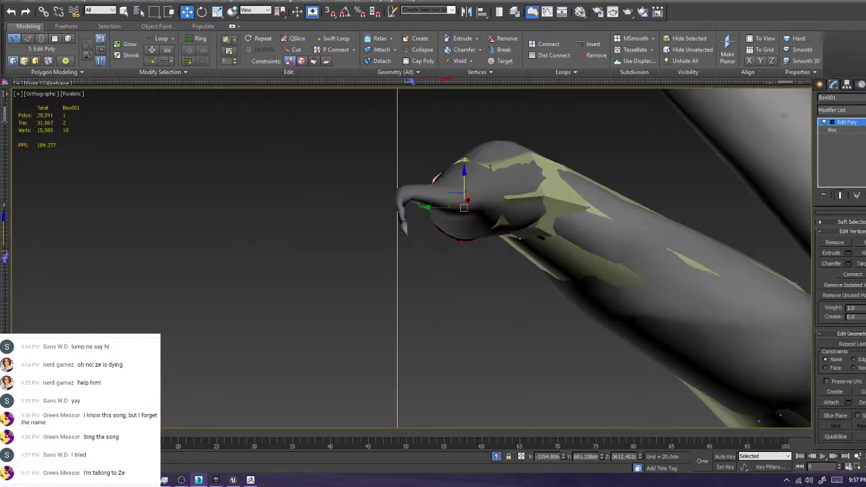
pyautogui.keyDown('alt'); pyautogui.moveTo(433, 271); pyautogui.dragTo(419, 216, button='middle'); pyautogui.keyUp('alt')
pyautogui.press('1')
pyautogui.press('4')
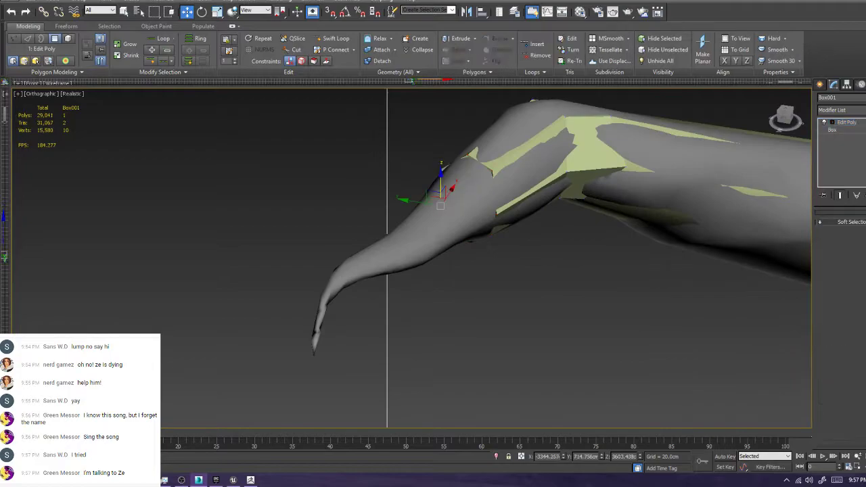
pyautogui.keyDown('ctrl'); pyautogui.click(484, 184); pyautogui.keyUp('ctrl')
pyautogui.keyDown('ctrl'); pyautogui.click(478, 216); pyautogui.keyUp('ctrl')
# Try moving the selected cap polygons along the branch toward its tip and undo the move
pyautogui.moveTo(473, 192); pyautogui.dragTo(413, 280)
pyautogui.moveTo(415, 211); pyautogui.dragTo(414, 209)
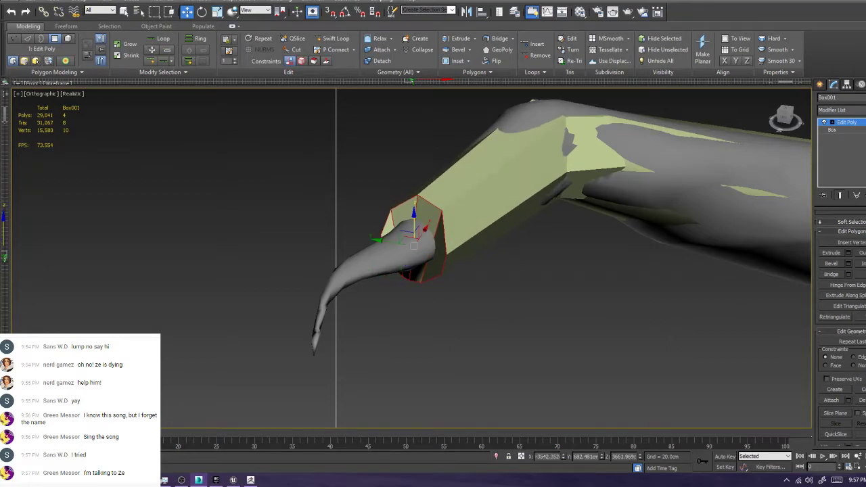
pyautogui.hotkey('ctrl', 'z')
pyautogui.hotkey('ctrl', 'z')
# Extrude the four selected cap polygons outward from the branch's end
pyautogui.keyDown('alt'); pyautogui.moveTo(433, 223); pyautogui.dragTo(410, 202, button='middle'); pyautogui.keyUp('alt')
pyautogui.scroll(-10, 409, 201)
pyautogui.scroll(9, 420, 204)
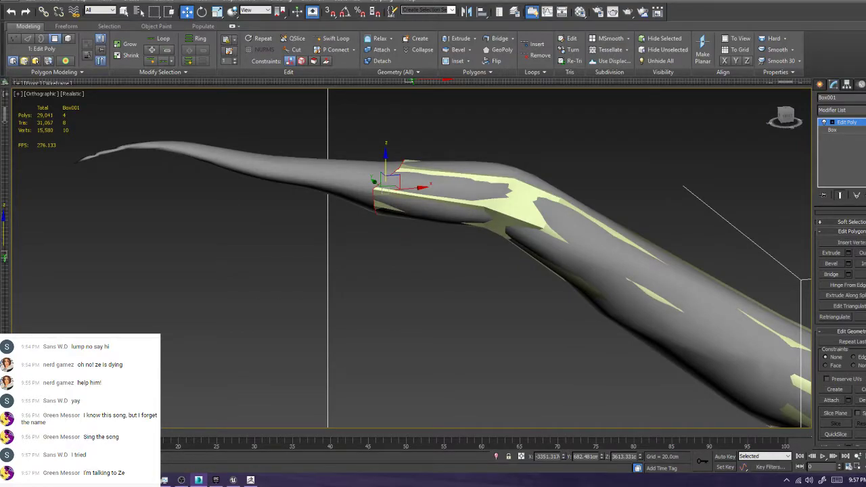
pyautogui.click(849, 253)
pyautogui.moveTo(418, 276); pyautogui.dragTo(418, 209)
pyautogui.click(417, 290)
# Move the extruded cap onto the sculpted branch nearer its tip and scale it down to fit the thinner section
pyautogui.keyDown('alt'); pyautogui.moveTo(417, 290); pyautogui.dragTo(481, 400, button='middle'); pyautogui.keyUp('alt')
pyautogui.keyDown('alt'); pyautogui.moveTo(481, 400); pyautogui.dragTo(423, 365, button='middle'); pyautogui.keyUp('alt')
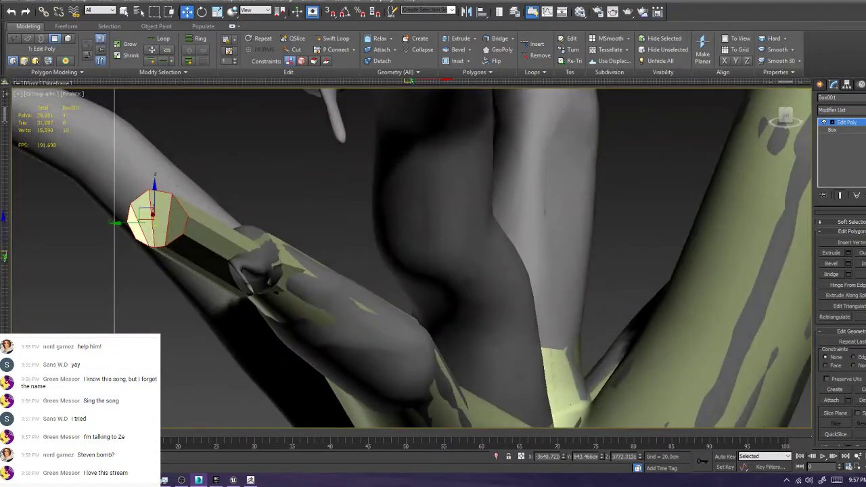
pyautogui.moveTo(145, 214); pyautogui.dragTo(243, 320)
pyautogui.press('r')
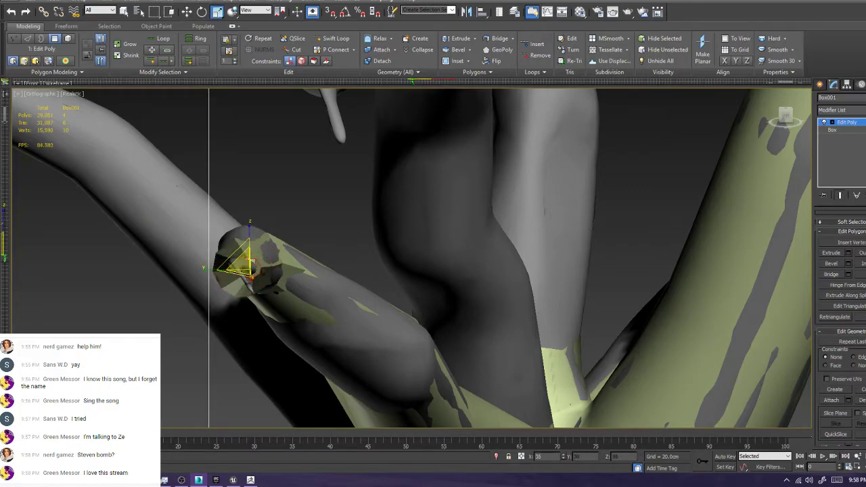
pyautogui.keyDown('alt'); pyautogui.moveTo(243, 320); pyautogui.dragTo(245, 329, button='middle'); pyautogui.keyUp('alt')
pyautogui.keyDown('alt'); pyautogui.moveTo(257, 278); pyautogui.dragTo(270, 305, button='middle'); pyautogui.keyUp('alt')
pyautogui.press('w')
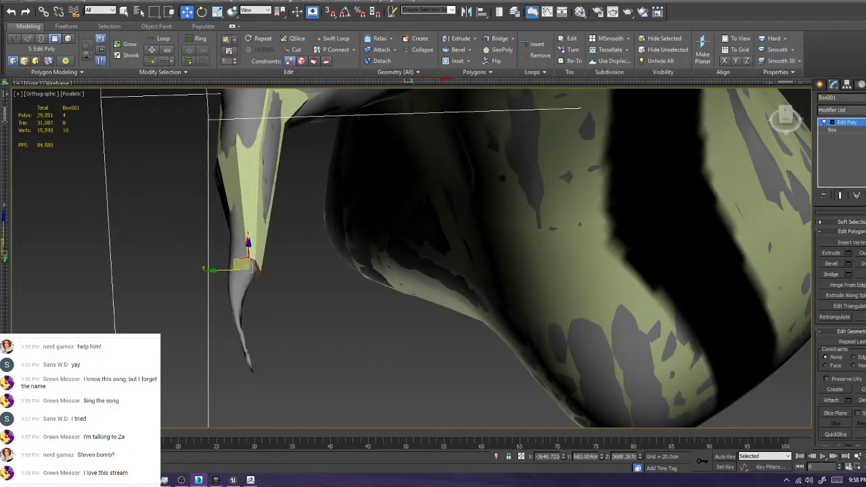
pyautogui.keyDown('alt'); pyautogui.moveTo(251, 261); pyautogui.dragTo(257, 291, button='middle'); pyautogui.keyUp('alt')
pyautogui.moveTo(240, 265); pyautogui.dragTo(234, 263)
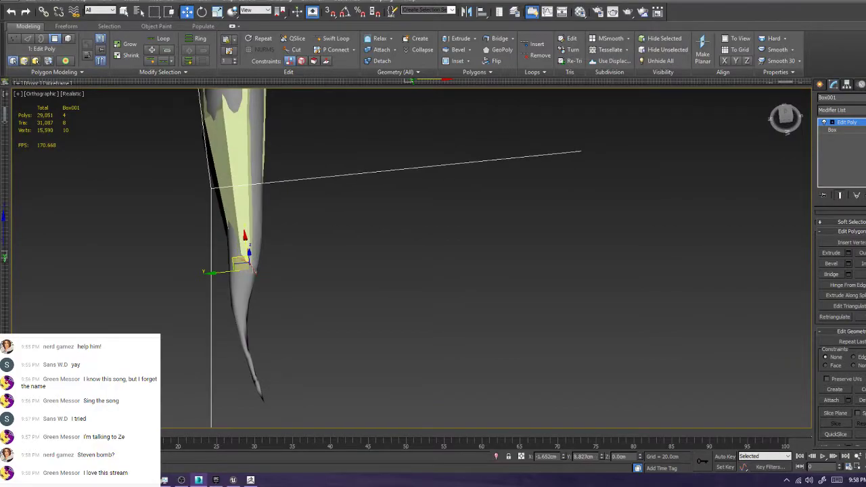
# Select the edge loop at the base of the extrusion and shift it slightly to centre it on the sculpted branch
pyautogui.scroll(-3, 230, 265)
pyautogui.scroll(1, 232, 244)
pyautogui.keyDown('alt'); pyautogui.moveTo(287, 299); pyautogui.dragTo(297, 301, button='middle'); pyautogui.keyUp('alt')
pyautogui.press('2')
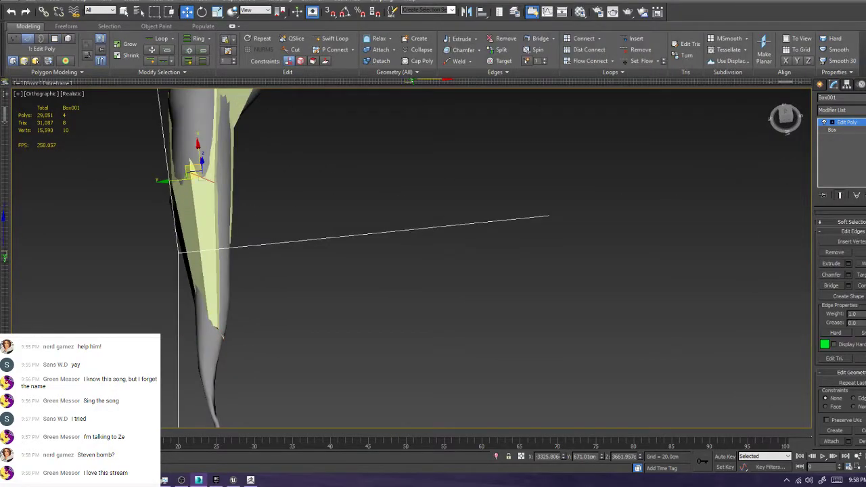
pyautogui.doubleClick(203, 178)
pyautogui.moveTo(177, 209)
pyautogui.mouseDown()
pyautogui.moveTo(189, 209)
pyautogui.moveTo(180, 212)
pyautogui.mouseUp()
# Dismiss the Steam download window and inspect the whole tree for branches still lacking low-poly coverage
pyautogui.scroll(-5, 183, 213)
pyautogui.keyDown('alt'); pyautogui.moveTo(186, 217); pyautogui.dragTo(145, 152, button='middle'); pyautogui.keyUp('alt')
pyautogui.keyDown('alt'); pyautogui.moveTo(386, 291); pyautogui.dragTo(250, 203, button='middle'); pyautogui.keyUp('alt')
pyautogui.scroll(-3, 250, 203)
pyautogui.keyDown('alt'); pyautogui.moveTo(406, 210); pyautogui.dragTo(373, 166, button='middle'); pyautogui.keyUp('alt')
pyautogui.scroll(-3, 372, 165)
pyautogui.keyDown('alt'); pyautogui.moveTo(308, 192); pyautogui.dragTo(328, 195, button='middle'); pyautogui.keyUp('alt')
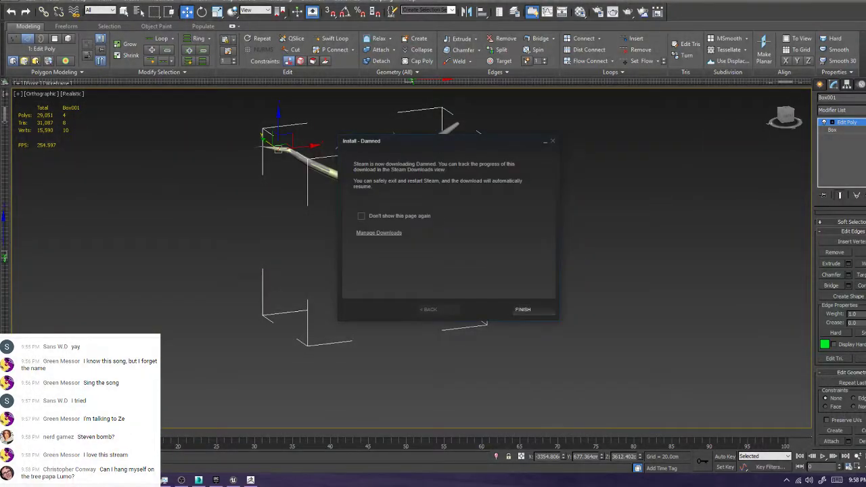
pyautogui.press('Return')
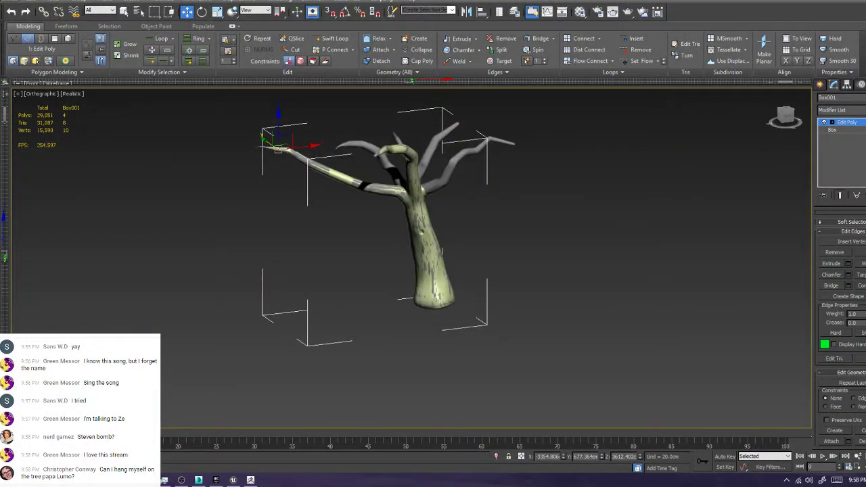
pyautogui.hotkey('alt', 'Tab')
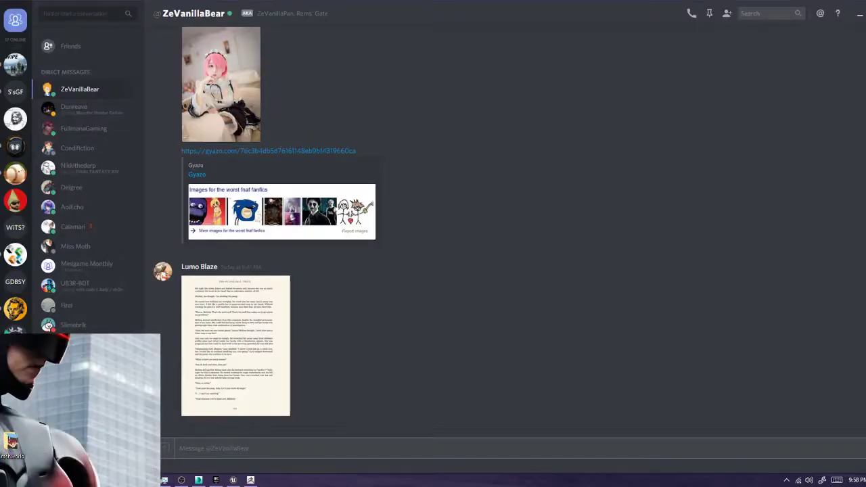
pyautogui.hotkey('alt', 'Tab')
pyautogui.keyDown('alt'); pyautogui.moveTo(426, 250); pyautogui.dragTo(417, 270, button='middle'); pyautogui.keyUp('alt')
pyautogui.scroll(7, 411, 257)
pyautogui.scroll(-8, 406, 257)
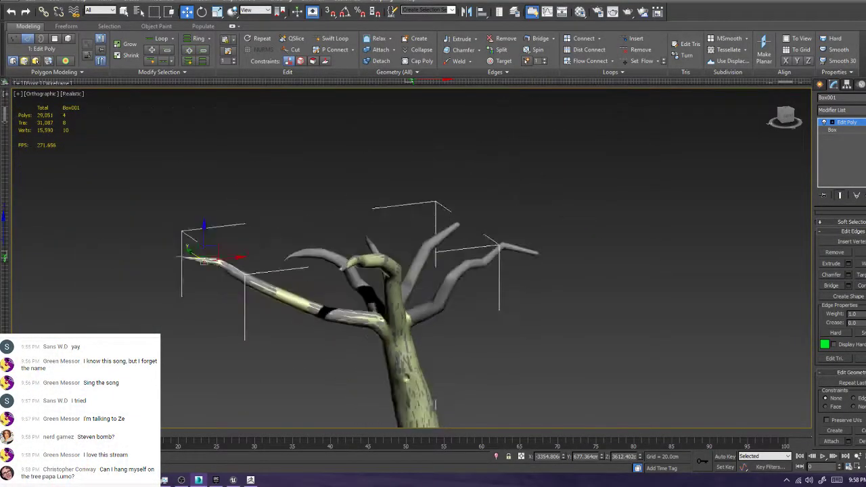
pyautogui.scroll(4, 407, 258)
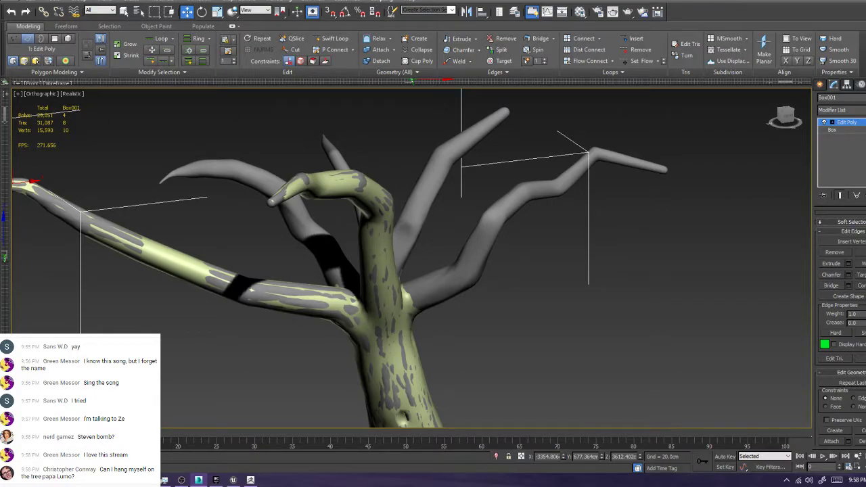
# Select an edge on the open border of an unfinished branch at the trunk fork and isolate the low-poly mesh
pyautogui.scroll(-3, 488, 258)
pyautogui.keyDown('alt'); pyautogui.moveTo(487, 257); pyautogui.dragTo(542, 275, button='middle'); pyautogui.keyUp('alt')
pyautogui.keyDown('alt'); pyautogui.moveTo(297, 271); pyautogui.dragTo(176, 271, button='middle'); pyautogui.keyUp('alt')
pyautogui.scroll(6, 220, 232)
pyautogui.click(291, 224)
pyautogui.keyDown('alt'); pyautogui.moveTo(291, 224); pyautogui.dragTo(306, 238, button='middle'); pyautogui.keyUp('alt')
pyautogui.scroll(3, 399, 201)
pyautogui.click(335, 164)
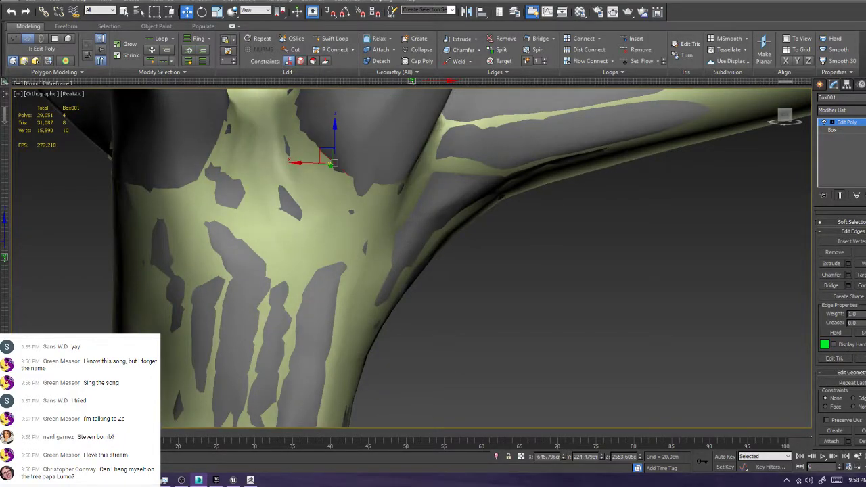
pyautogui.hotkey('alt', 'q')
pyautogui.scroll(-10, 371, 242)
pyautogui.scroll(3, 372, 229)
pyautogui.keyDown('alt'); pyautogui.moveTo(373, 230); pyautogui.dragTo(434, 284, button='middle'); pyautogui.keyUp('alt')
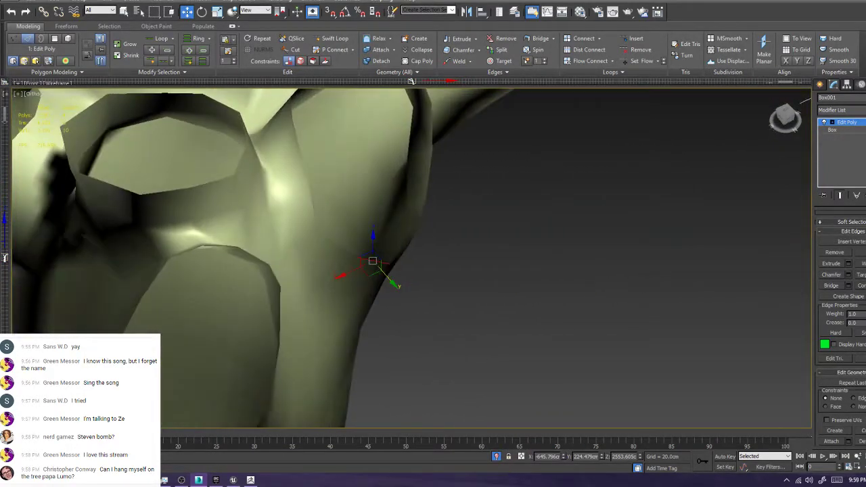
# Use Extend to pull the unfinished branch's whole open border out from the trunk fork into a new ring of polygons
pyautogui.click(65, 26)
pyautogui.click(117, 50)
pyautogui.keyDown('alt'); pyautogui.moveTo(365, 271); pyautogui.dragTo(325, 172, button='middle'); pyautogui.keyUp('alt')
pyautogui.scroll(-5, 338, 190)
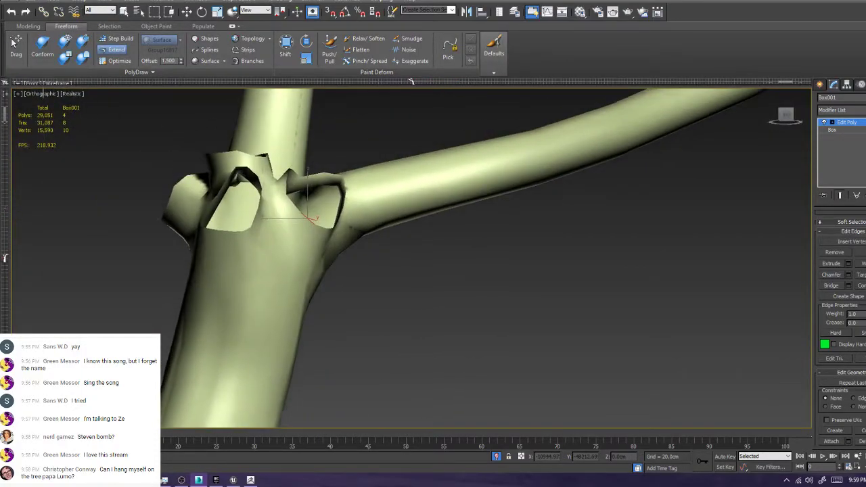
pyautogui.keyDown('ctrl'); pyautogui.keyDown('shift'); pyautogui.moveTo(344, 182); pyautogui.dragTo(371, 134); pyautogui.keyUp('shift'); pyautogui.keyUp('ctrl')
pyautogui.keyDown('alt'); pyautogui.moveTo(371, 134); pyautogui.dragTo(346, 148, button='middle'); pyautogui.keyUp('alt')
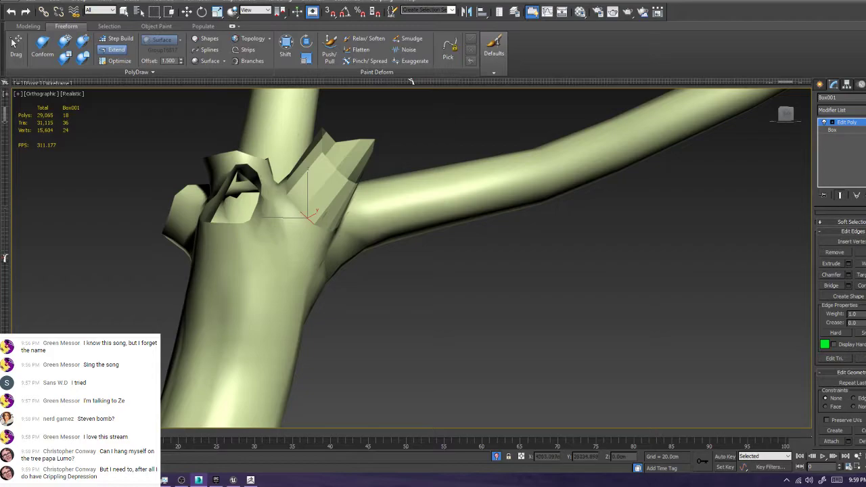
# Try extending a second ring of polygons from the branch's new border and undo it
pyautogui.keyDown('ctrl'); pyautogui.keyDown('shift'); pyautogui.moveTo(356, 182); pyautogui.dragTo(405, 95); pyautogui.keyUp('shift'); pyautogui.keyUp('ctrl')
pyautogui.keyDown('alt'); pyautogui.moveTo(404, 95); pyautogui.dragTo(443, 176, button='middle'); pyautogui.keyUp('alt')
pyautogui.hotkey('ctrl', 'z')
pyautogui.hotkey('ctrl', 'z')
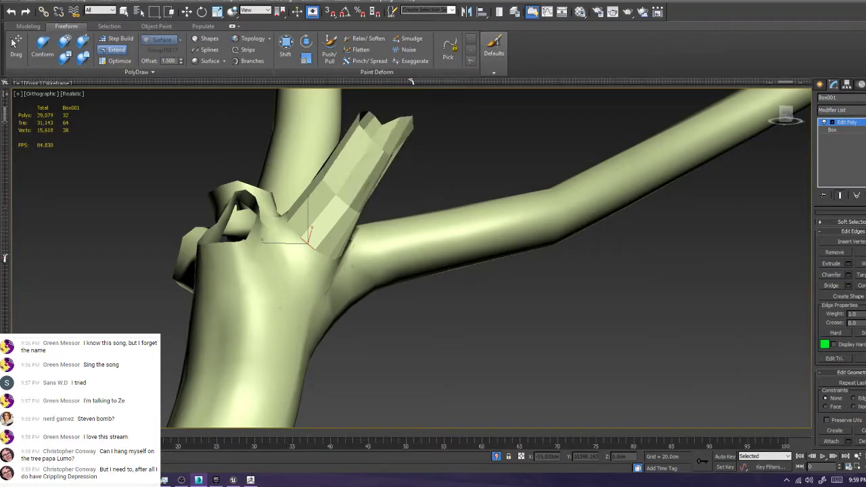
pyautogui.hotkey('ctrl', 'z')
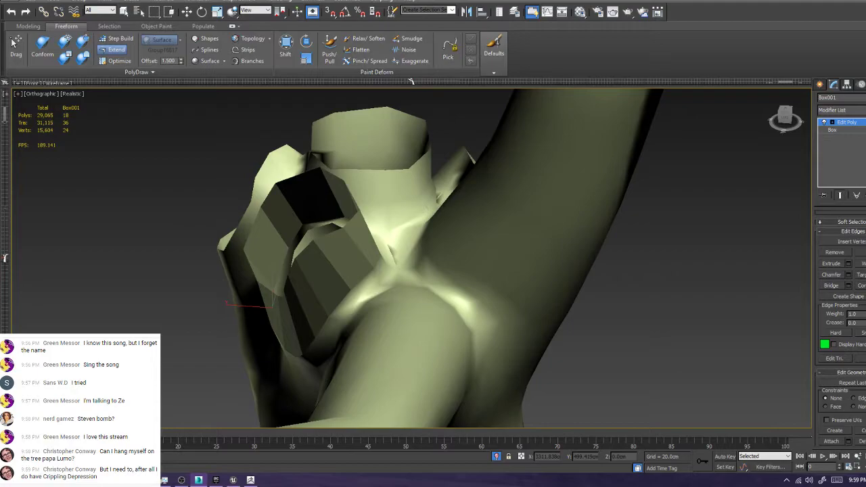
# Exit isolation and activate Step Build to work on the new ring's vertices against the sculpted branch
pyautogui.hotkey('alt', 'q')
pyautogui.scroll(-5, 411, 258)
pyautogui.keyDown('alt'); pyautogui.moveTo(411, 258); pyautogui.dragTo(514, 271, button='middle'); pyautogui.keyUp('alt')
pyautogui.scroll(5, 434, 305)
pyautogui.keyDown('alt'); pyautogui.moveTo(433, 304); pyautogui.dragTo(444, 277, button='middle'); pyautogui.keyUp('alt')
pyautogui.click(118, 39)
pyautogui.keyDown('alt'); pyautogui.moveTo(515, 271); pyautogui.dragTo(412, 251, button='middle'); pyautogui.keyUp('alt')
pyautogui.keyDown('alt'); pyautogui.moveTo(477, 262); pyautogui.dragTo(504, 262, button='middle'); pyautogui.keyUp('alt')
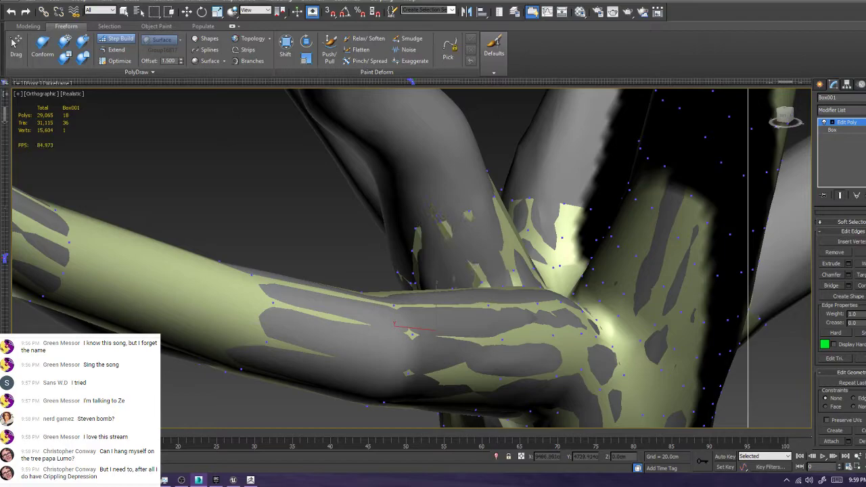
pyautogui.keyDown('alt'); pyautogui.moveTo(433, 264); pyautogui.dragTo(575, 260, button='middle'); pyautogui.keyUp('alt')
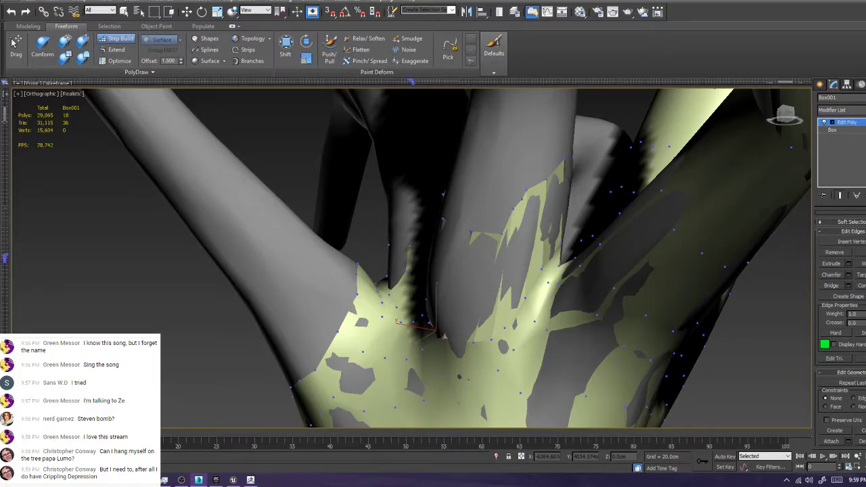
pyautogui.hotkey('alt', 'Tab')
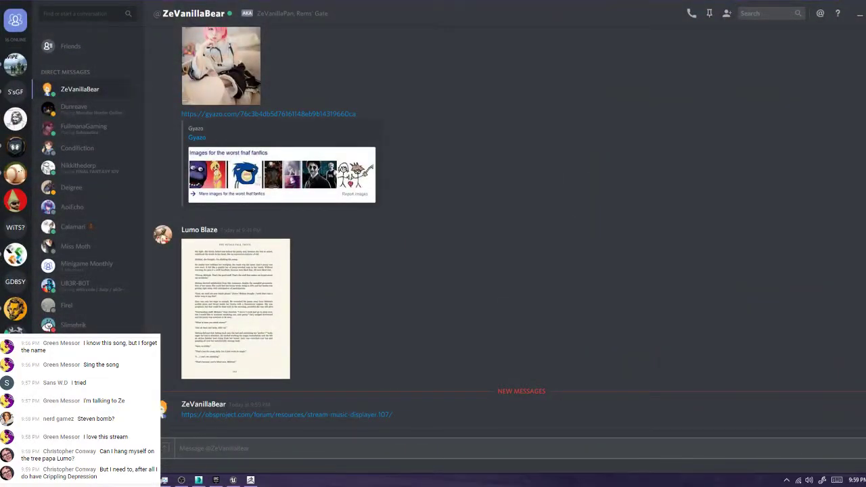
pyautogui.hotkey('alt', 'Tab')
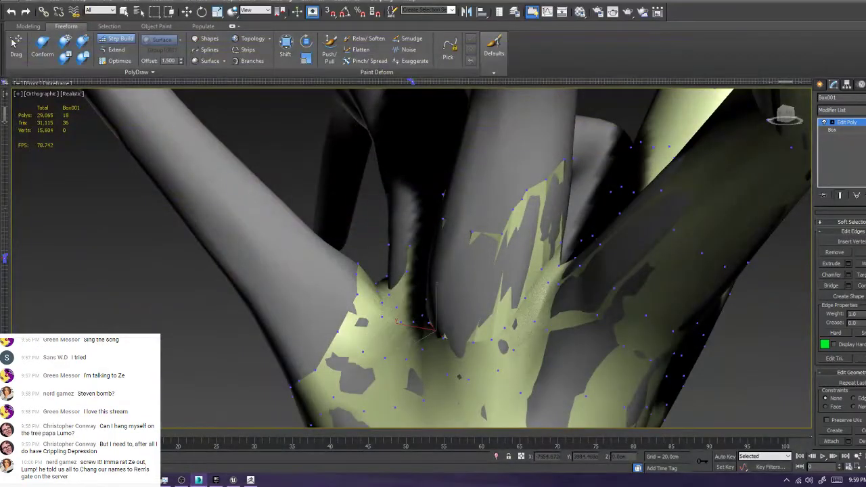
# Pull the border vertices on the near side of the new ring down the sculpted branch toward the trunk fork
pyautogui.scroll(3, 468, 252)
pyautogui.moveTo(515, 225); pyautogui.dragTo(511, 220)
pyautogui.moveTo(532, 190); pyautogui.dragTo(531, 217)
pyautogui.moveTo(544, 177); pyautogui.dragTo(543, 212)
pyautogui.keyDown('alt'); pyautogui.moveTo(433, 167); pyautogui.dragTo(445, 239, button='middle'); pyautogui.keyUp('alt')
pyautogui.moveTo(543, 163); pyautogui.dragTo(547, 217)
pyautogui.keyDown('alt'); pyautogui.moveTo(546, 217); pyautogui.dragTo(448, 251, button='middle'); pyautogui.keyUp('alt')
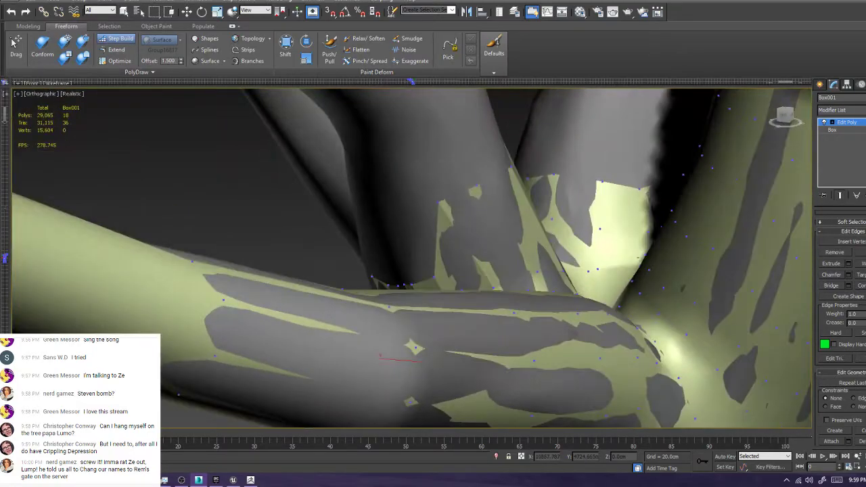
# Move the ring's vertices on the adjoining side of the branch down onto the sculpt near the fork
pyautogui.moveTo(439, 202); pyautogui.dragTo(468, 254)
pyautogui.moveTo(479, 186)
pyautogui.mouseDown()
pyautogui.moveTo(506, 239)
pyautogui.moveTo(502, 232)
pyautogui.moveTo(515, 233)
pyautogui.mouseUp()
pyautogui.moveTo(469, 254); pyautogui.dragTo(477, 253)
pyautogui.moveTo(460, 289); pyautogui.dragTo(462, 291)
pyautogui.moveTo(462, 290)
pyautogui.keyDown('alt'); pyautogui.mouseDown(button='middle')
pyautogui.moveTo(379, 297)
pyautogui.moveTo(406, 284)
pyautogui.mouseUp(button='middle'); pyautogui.keyUp('alt')
# Move the remaining border vertices around the back of the branch down the sculpt to even out the ring
pyautogui.moveTo(398, 153); pyautogui.dragTo(427, 205)
pyautogui.moveTo(427, 205)
pyautogui.keyDown('alt'); pyautogui.mouseDown(button='middle')
pyautogui.moveTo(359, 210)
pyautogui.moveTo(291, 234)
pyautogui.mouseUp(button='middle'); pyautogui.keyUp('alt')
pyautogui.moveTo(293, 161); pyautogui.dragTo(318, 238)
pyautogui.moveTo(331, 147); pyautogui.dragTo(355, 226)
pyautogui.keyDown('alt'); pyautogui.moveTo(362, 233); pyautogui.dragTo(318, 264, button='middle'); pyautogui.keyUp('alt')
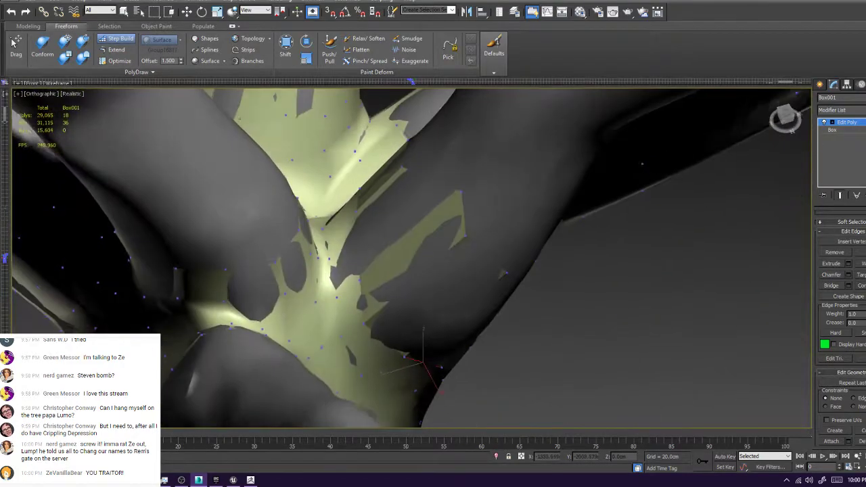
pyautogui.moveTo(464, 190); pyautogui.dragTo(424, 214)
pyautogui.scroll(-4, 423, 214)
pyautogui.keyDown('alt'); pyautogui.moveTo(424, 214); pyautogui.dragTo(542, 288, button='middle'); pyautogui.keyUp('alt')
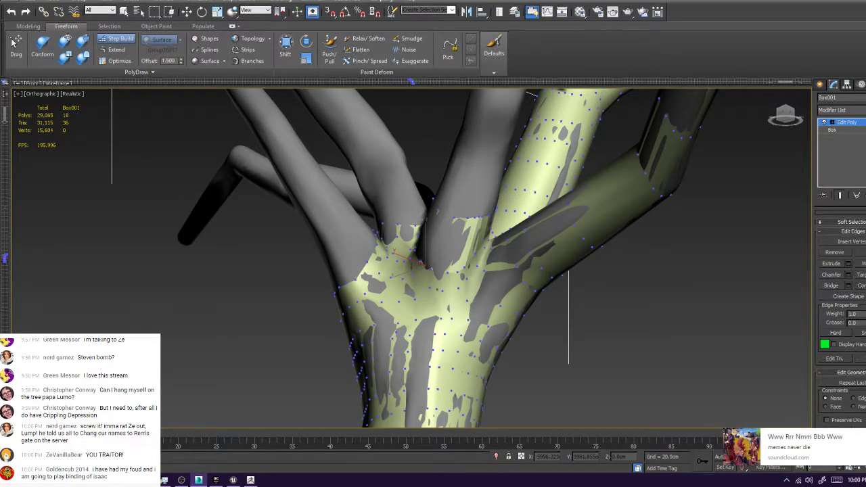
# Switch to Discord, open The Crusades server and find the author of general_chat's latest message in the member list
pyautogui.hotkey('alt', 'Tab')
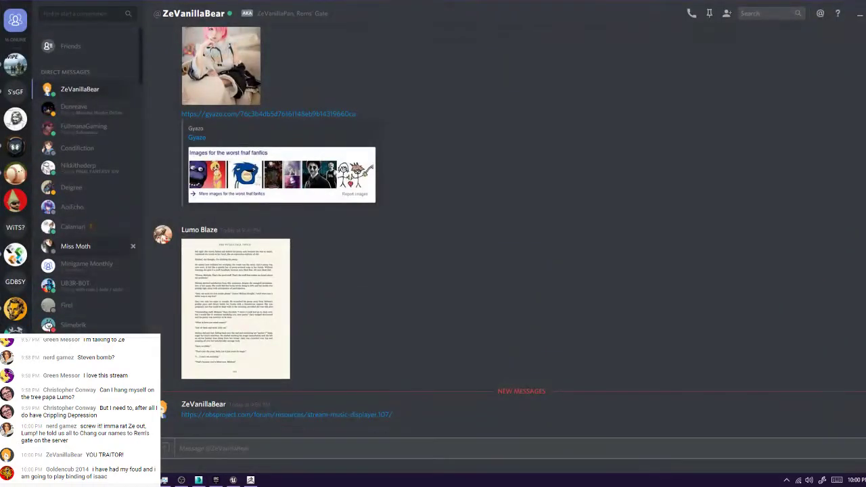
pyautogui.scroll(-1, 14, 263)
pyautogui.click(15, 318)
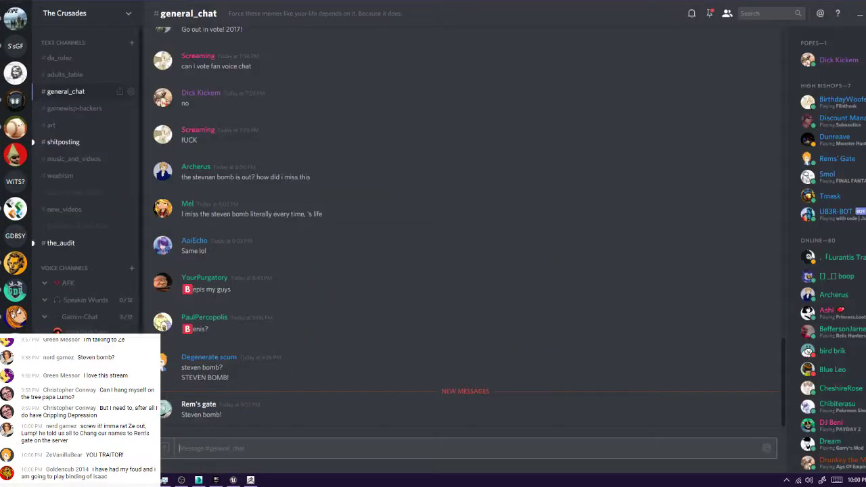
pyautogui.scroll(-10, 832, 250)
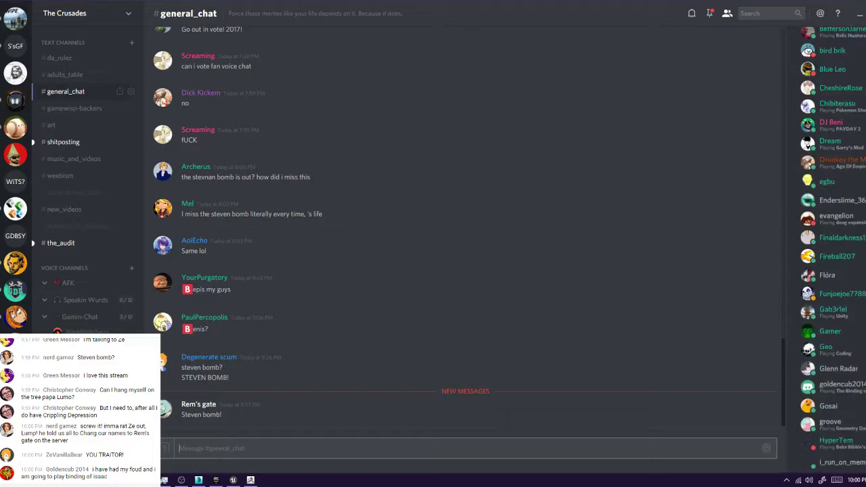
pyautogui.scroll(-3, 833, 250)
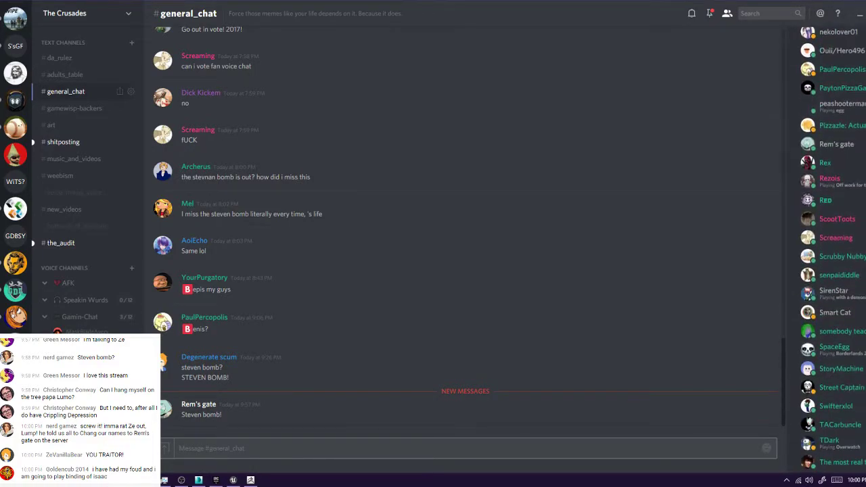
pyautogui.scroll(-1, 833, 250)
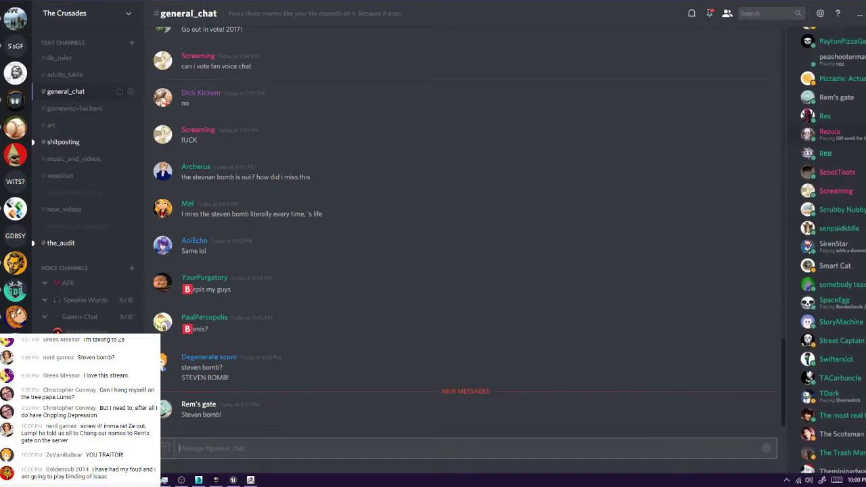
# Change the server nickname of the member who posted the latest general_chat message to "Imperial Scum" and save it
pyautogui.rightClick(838, 99)
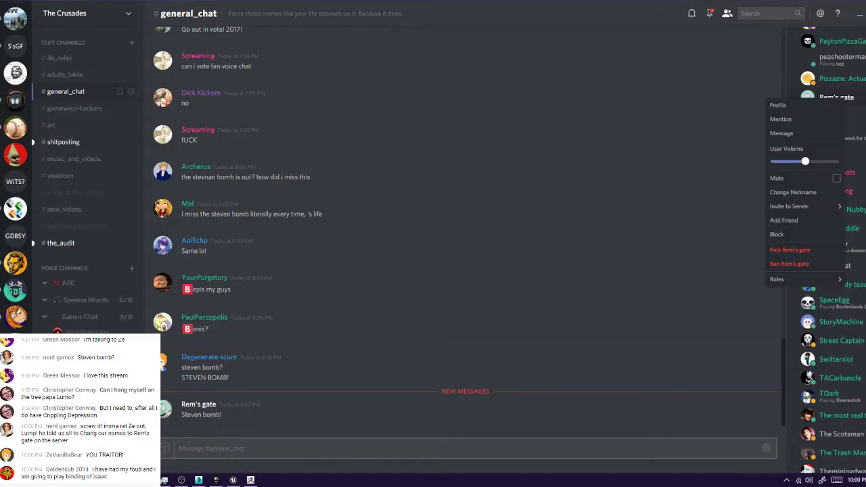
pyautogui.click(789, 192)
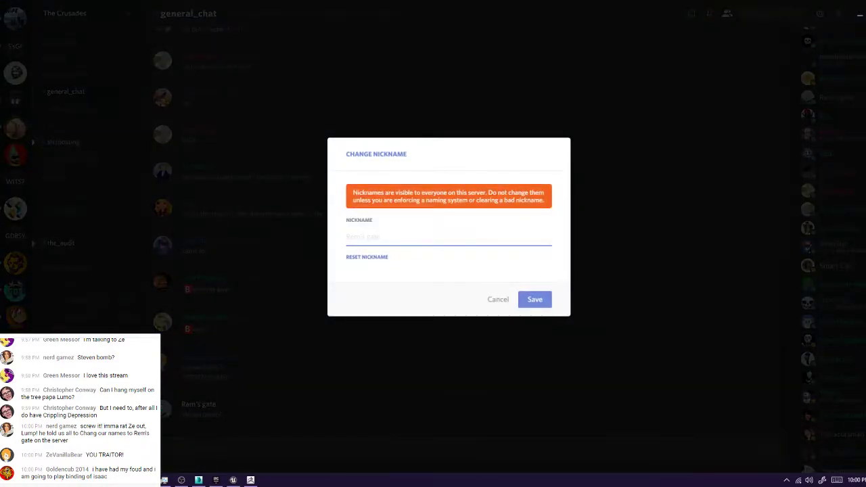
pyautogui.write('Imep')
pyautogui.write('perial Scum')
pyautogui.press('Return')
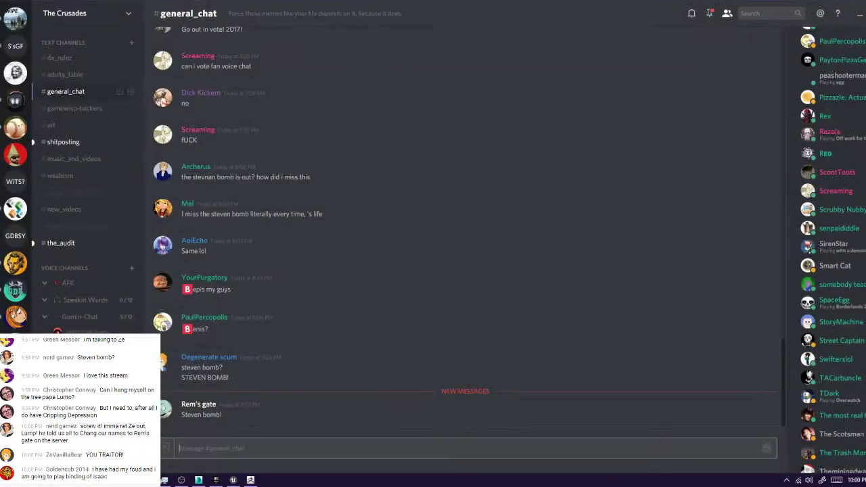
# Switch back to 3ds Max and place new vertices on the sculpt, higher up the bare branch beside the fork
pyautogui.click(860, 15)
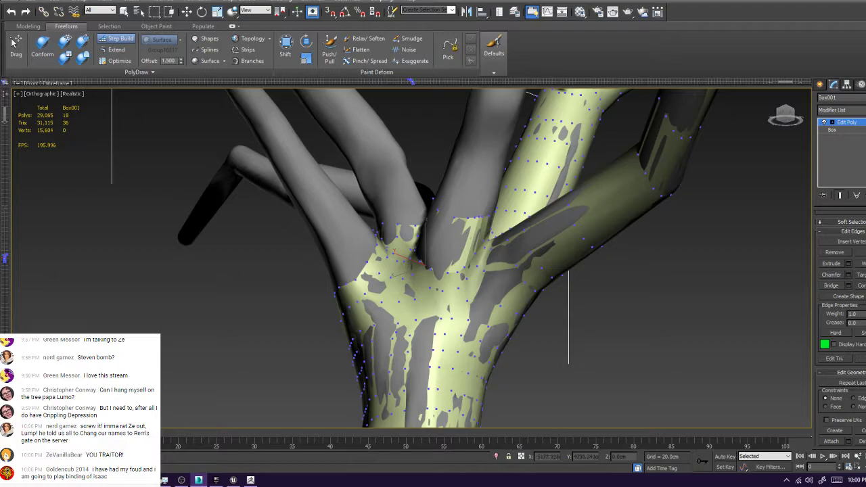
pyautogui.scroll(-3, 434, 264)
pyautogui.keyDown('alt'); pyautogui.moveTo(419, 271); pyautogui.dragTo(487, 250, button='middle'); pyautogui.keyUp('alt')
pyautogui.scroll(5, 433, 264)
pyautogui.keyDown('alt'); pyautogui.moveTo(433, 257); pyautogui.dragTo(421, 270, button='middle'); pyautogui.keyUp('alt')
pyautogui.scroll(-2, 433, 270)
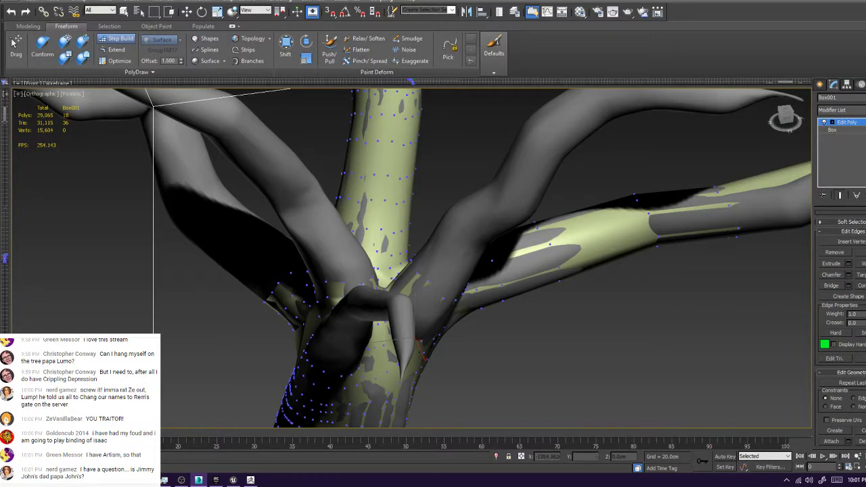
pyautogui.keyDown('alt'); pyautogui.moveTo(440, 274); pyautogui.dragTo(362, 308, button='middle'); pyautogui.keyUp('alt')
pyautogui.moveTo(459, 352); pyautogui.dragTo(453, 272, button='middle')
pyautogui.scroll(4, 452, 272)
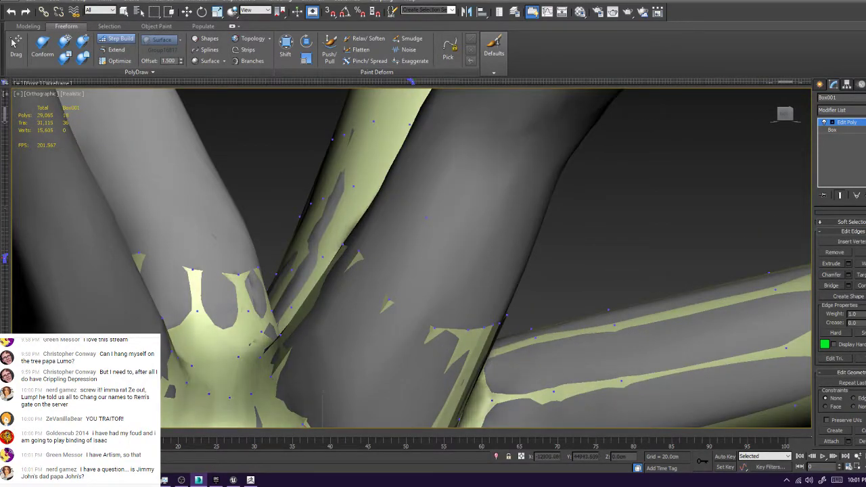
pyautogui.click(426, 218)
pyautogui.click(449, 234)
pyautogui.press('1')
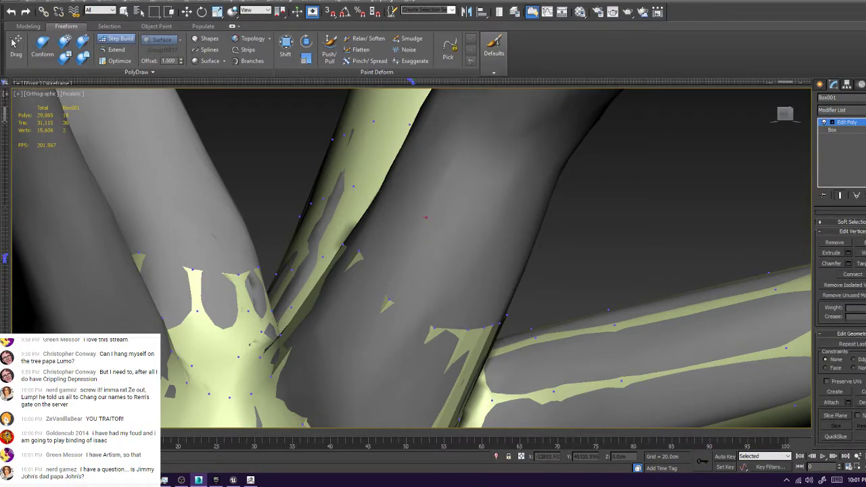
# Build faces joining the new upper vertices to the ring edge along the shaded side of the branch
pyautogui.keyDown('shift'); pyautogui.click(388, 298); pyautogui.keyUp('shift')
pyautogui.keyDown('alt'); pyautogui.moveTo(473, 203); pyautogui.dragTo(416, 270, button='middle'); pyautogui.keyUp('alt')
pyautogui.keyDown('shift'); pyautogui.click(407, 225); pyautogui.keyUp('shift')
pyautogui.keyDown('shift'); pyautogui.click(426, 243); pyautogui.keyUp('shift')
pyautogui.keyDown('shift'); pyautogui.moveTo(406, 261); pyautogui.dragTo(424, 283); pyautogui.keyUp('shift')
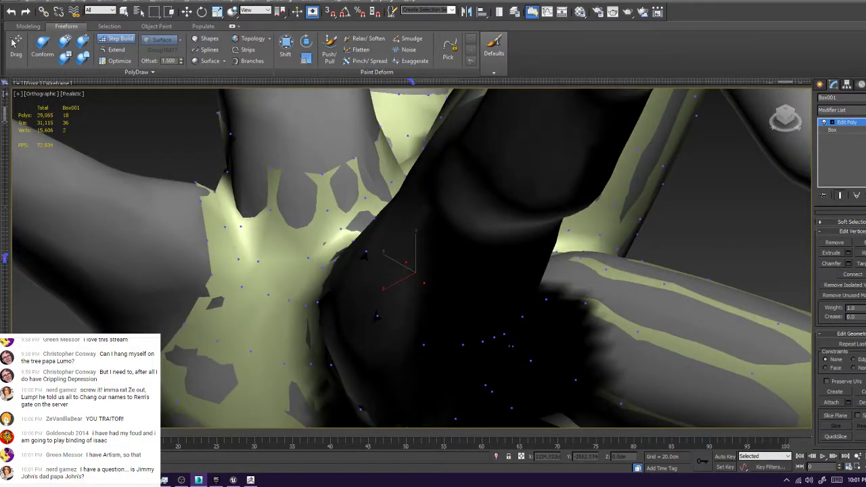
pyautogui.keyDown('shift'); pyautogui.click(424, 344); pyautogui.keyUp('shift')
pyautogui.keyDown('shift'); pyautogui.click(377, 316); pyautogui.keyUp('shift')
pyautogui.keyDown('shift'); pyautogui.click(403, 303); pyautogui.keyUp('shift')
pyautogui.keyDown('alt'); pyautogui.moveTo(403, 302); pyautogui.dragTo(459, 259, button='middle'); pyautogui.keyUp('alt')
pyautogui.keyDown('shift'); pyautogui.click(425, 179); pyautogui.keyUp('shift')
pyautogui.keyDown('shift'); pyautogui.click(421, 241); pyautogui.keyUp('shift')
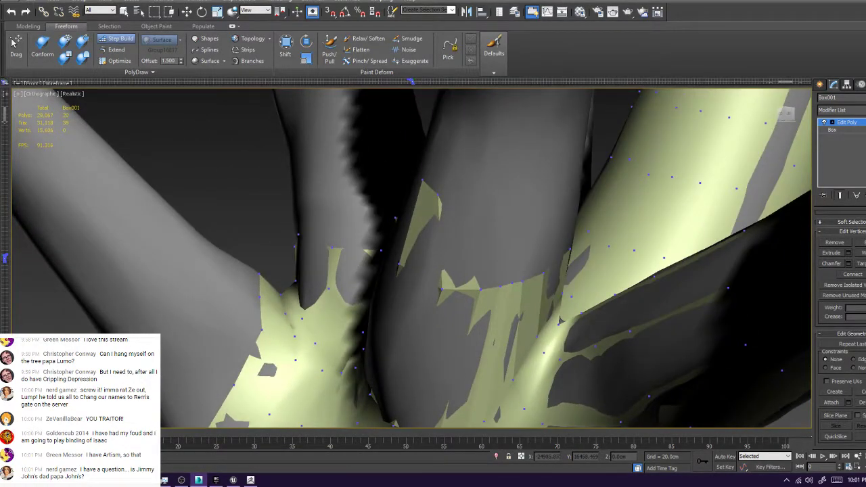
pyautogui.keyDown('shift'); pyautogui.click(501, 287); pyautogui.keyUp('shift')
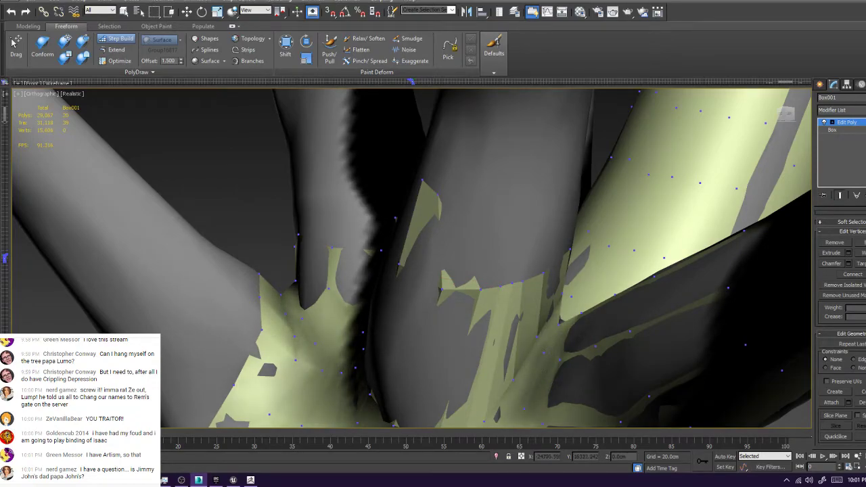
pyautogui.keyDown('shift'); pyautogui.moveTo(512, 282); pyautogui.dragTo(462, 283); pyautogui.keyUp('shift')
pyautogui.hotkey('ctrl', 'z')
pyautogui.keyDown('alt'); pyautogui.moveTo(451, 261); pyautogui.dragTo(479, 252, button='middle'); pyautogui.keyUp('alt')
pyautogui.hotkey('ctrl', 'z')
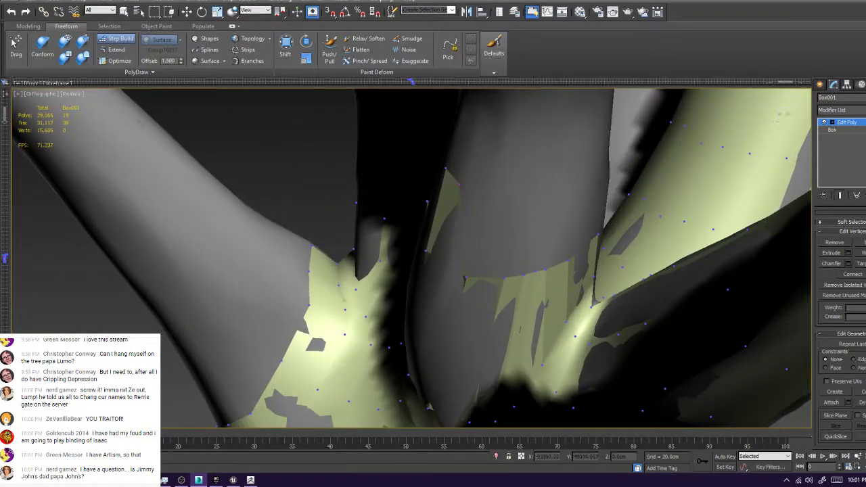
# Build two quads from the ring's front edge up to the upper row of vertices with Step Build
pyautogui.keyDown('shift'); pyautogui.moveTo(465, 277); pyautogui.dragTo(460, 185); pyautogui.keyUp('shift')
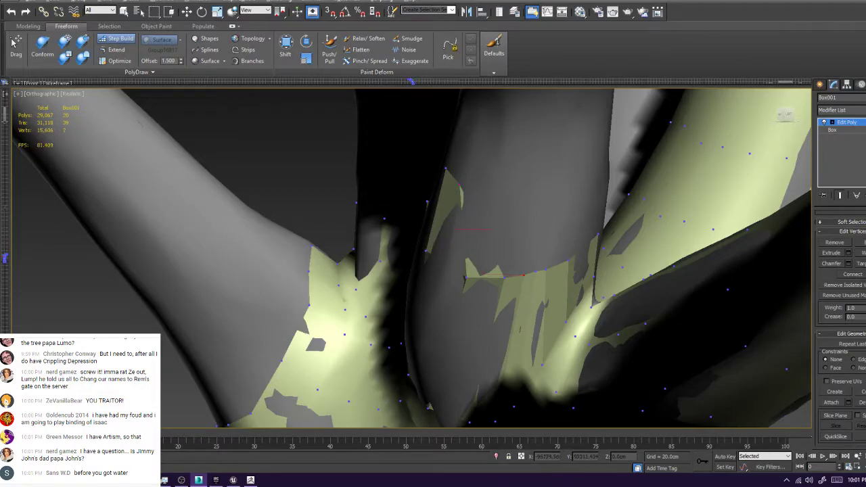
pyautogui.keyDown('shift'); pyautogui.moveTo(524, 276); pyautogui.dragTo(518, 271); pyautogui.keyUp('shift')
pyautogui.keyDown('alt'); pyautogui.moveTo(517, 271); pyautogui.dragTo(476, 306, button='middle'); pyautogui.keyUp('alt')
pyautogui.hotkey('alt', 'Tab')
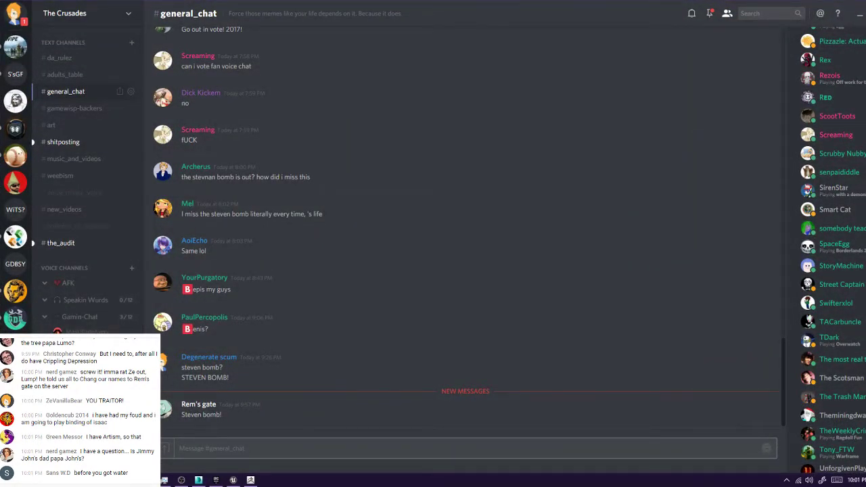
pyautogui.moveTo(701, 1); pyautogui.dragTo(0, 188)
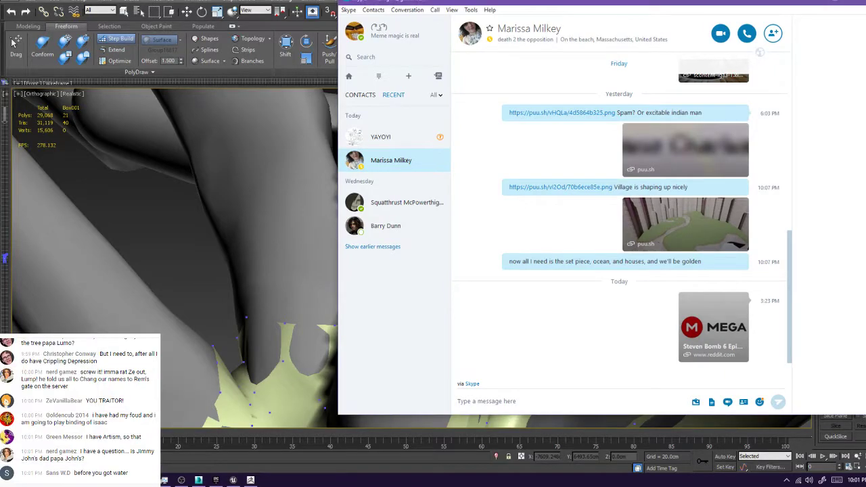
pyautogui.hotkey('alt', 'Tab')
# Place new vertices higher on the front of the branch and build a quad from the ring edge up to them
pyautogui.keyDown('alt'); pyautogui.moveTo(406, 270); pyautogui.dragTo(440, 162, button='middle'); pyautogui.keyUp('alt')
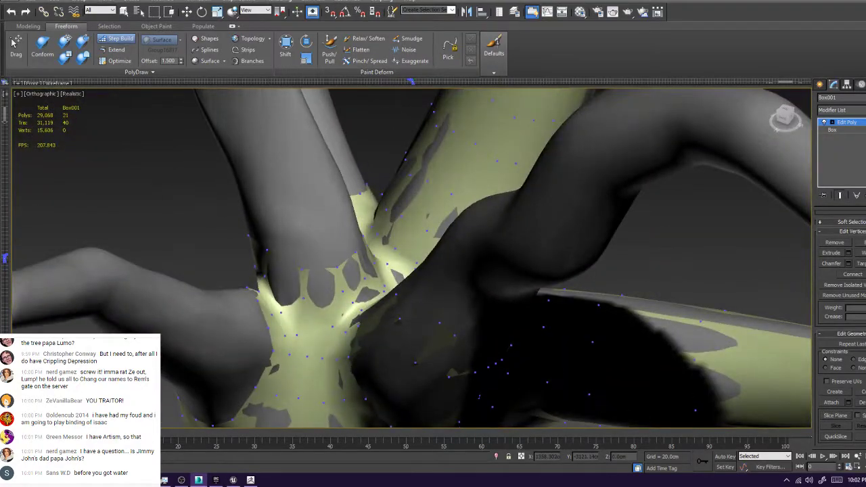
pyautogui.scroll(2, 406, 257)
pyautogui.keyDown('alt'); pyautogui.moveTo(406, 257); pyautogui.dragTo(420, 298, button='middle'); pyautogui.keyUp('alt')
pyautogui.scroll(-4, 322, 207)
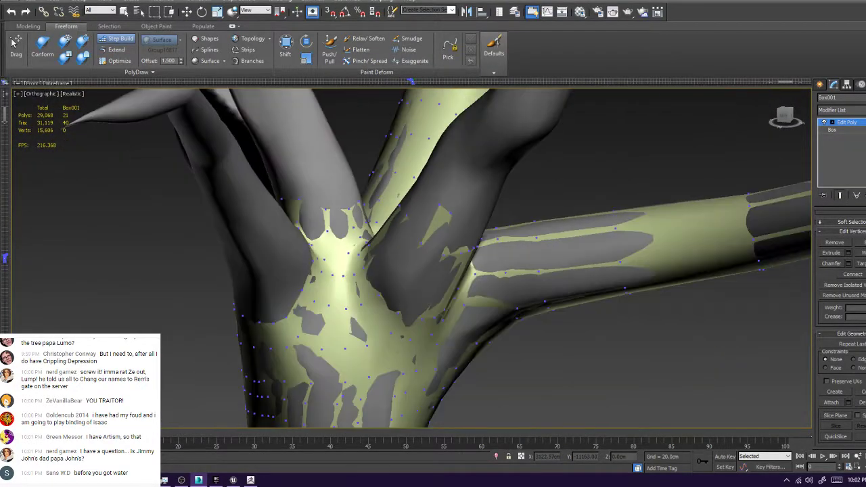
pyautogui.keyDown('alt'); pyautogui.moveTo(406, 257); pyautogui.dragTo(419, 209, button='middle'); pyautogui.keyUp('alt')
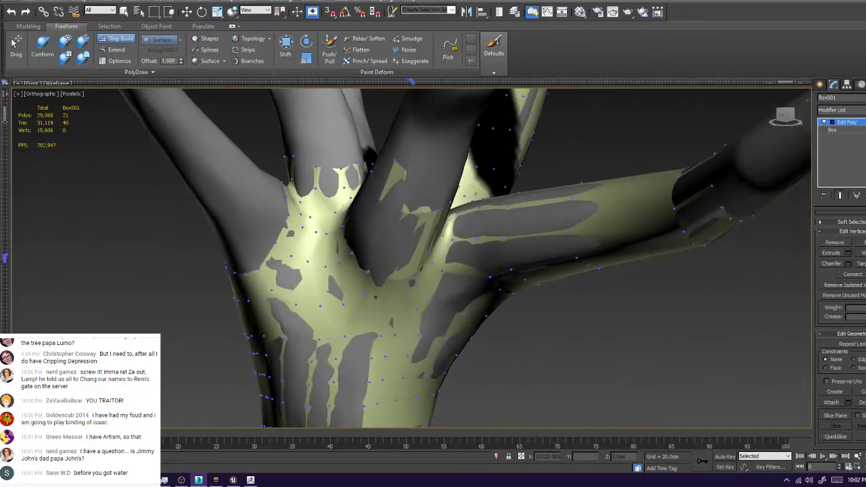
pyautogui.scroll(4, 419, 210)
pyautogui.keyDown('alt'); pyautogui.moveTo(413, 258); pyautogui.dragTo(474, 277, button='middle'); pyautogui.keyUp('alt')
pyautogui.moveTo(458, 193); pyautogui.dragTo(458, 198, button='middle')
pyautogui.click(458, 198)
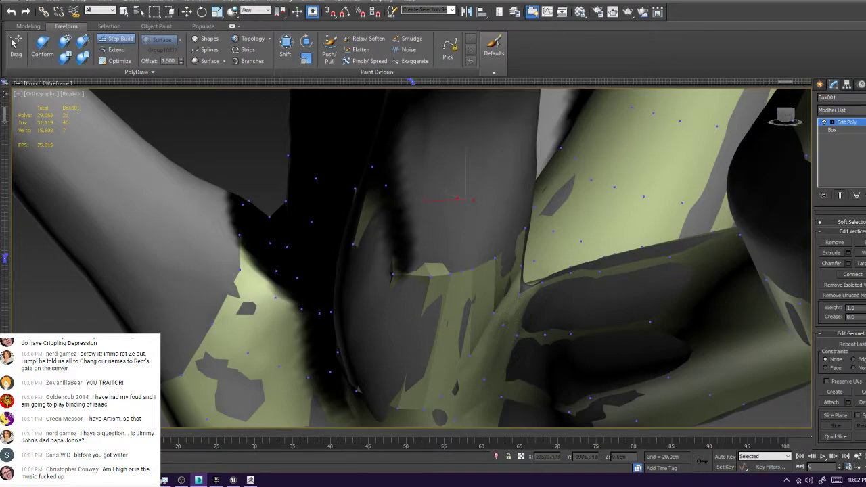
pyautogui.keyDown('alt'); pyautogui.moveTo(440, 169); pyautogui.dragTo(458, 197, button='middle'); pyautogui.keyUp('alt')
pyautogui.keyDown('shift'); pyautogui.click(466, 231); pyautogui.keyUp('shift')
pyautogui.keyDown('alt'); pyautogui.moveTo(466, 230); pyautogui.dragTo(469, 210, button='middle'); pyautogui.keyUp('alt')
pyautogui.keyDown('alt'); pyautogui.moveTo(398, 294); pyautogui.dragTo(365, 228, button='middle'); pyautogui.keyUp('alt')
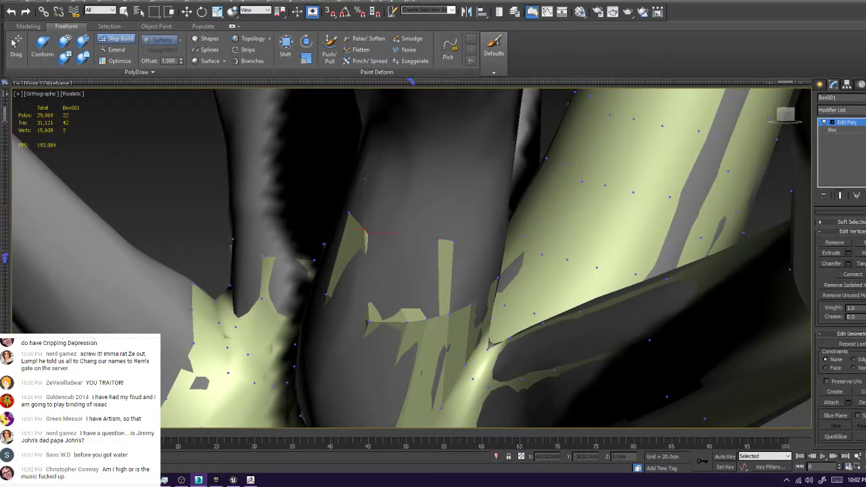
pyautogui.hotkey('ctrl', 'z')
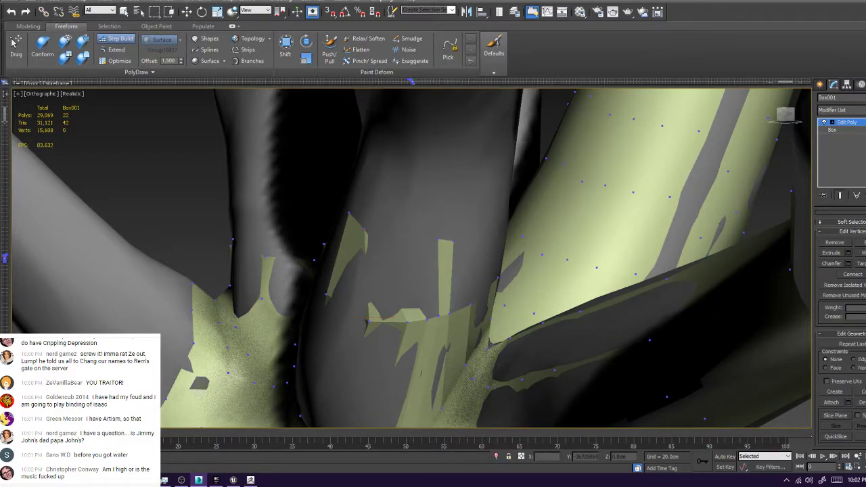
# Fill the gap beside the front quad with another face and continue the row toward the neighbouring side of the branch
pyautogui.keyDown('alt'); pyautogui.moveTo(367, 323); pyautogui.dragTo(368, 355, button='middle'); pyautogui.keyUp('alt')
pyautogui.keyDown('alt'); pyautogui.moveTo(348, 194); pyautogui.dragTo(359, 224, button='middle'); pyautogui.keyUp('alt')
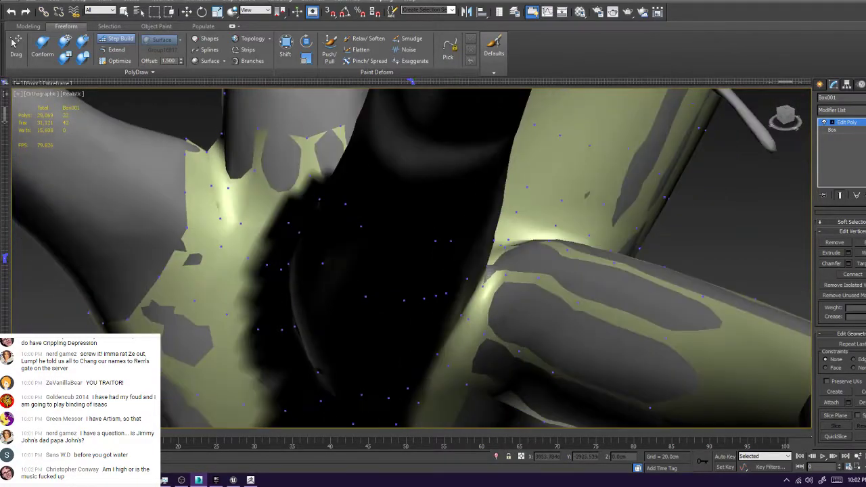
pyautogui.keyDown('alt'); pyautogui.moveTo(408, 237); pyautogui.dragTo(473, 151, button='middle'); pyautogui.keyUp('alt')
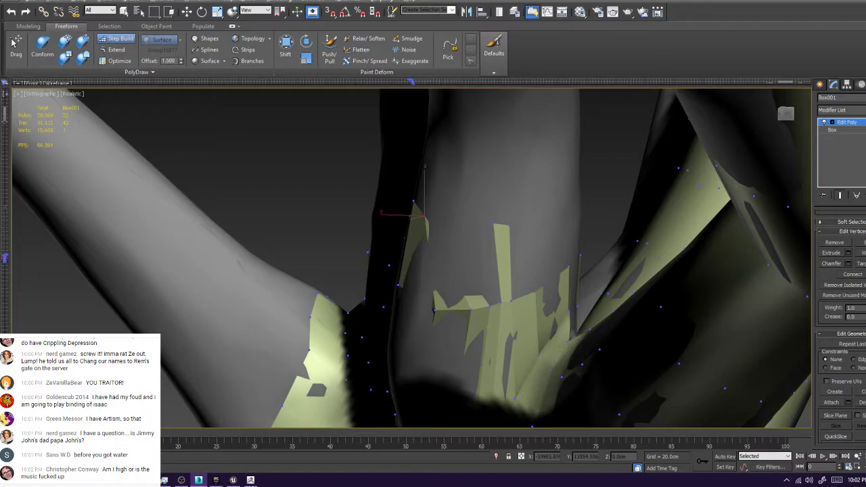
pyautogui.keyDown('shift'); pyautogui.moveTo(500, 302); pyautogui.dragTo(459, 304); pyautogui.keyUp('shift')
pyautogui.keyDown('shift'); pyautogui.click(468, 267); pyautogui.keyUp('shift')
pyautogui.keyDown('alt'); pyautogui.moveTo(467, 266); pyautogui.dragTo(853, 271, button='middle'); pyautogui.keyUp('alt')
pyautogui.scroll(-4, 225, 180)
pyautogui.scroll(3, 406, 270)
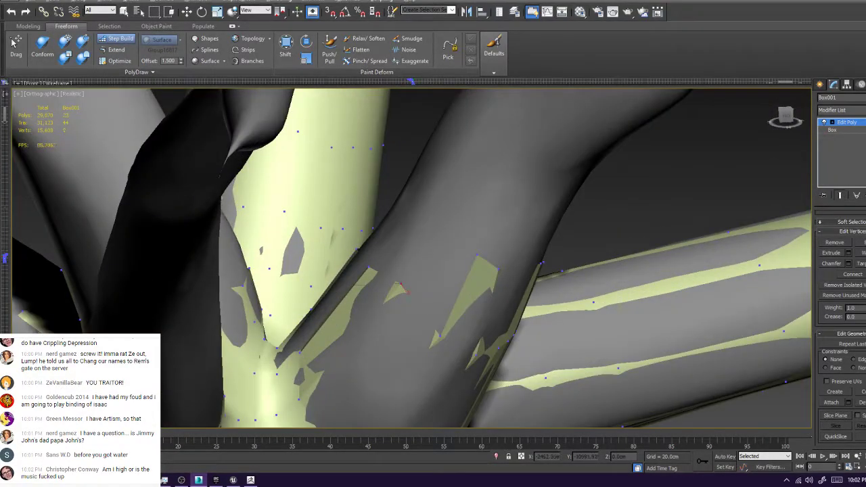
pyautogui.keyDown('shift'); pyautogui.click(439, 292); pyautogui.keyUp('shift')
# Continue the row of faces around the far side of the branch, linking the ring edge to the upper vertices
pyautogui.keyDown('alt'); pyautogui.moveTo(406, 257); pyautogui.dragTo(264, 257, button='middle'); pyautogui.keyUp('alt')
pyautogui.keyDown('alt'); pyautogui.moveTo(358, 271); pyautogui.dragTo(379, 263, button='middle'); pyautogui.keyUp('alt')
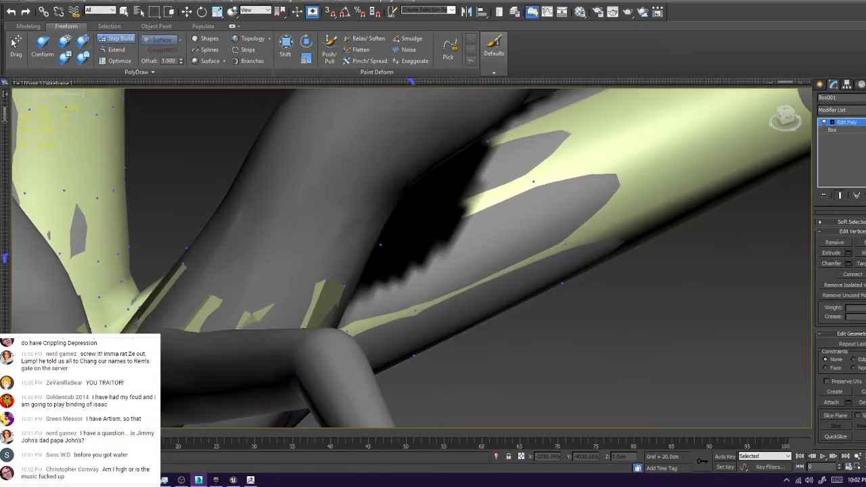
pyautogui.keyDown('shift'); pyautogui.click(212, 295); pyautogui.keyUp('shift')
pyautogui.keyDown('shift'); pyautogui.click(259, 285); pyautogui.keyUp('shift')
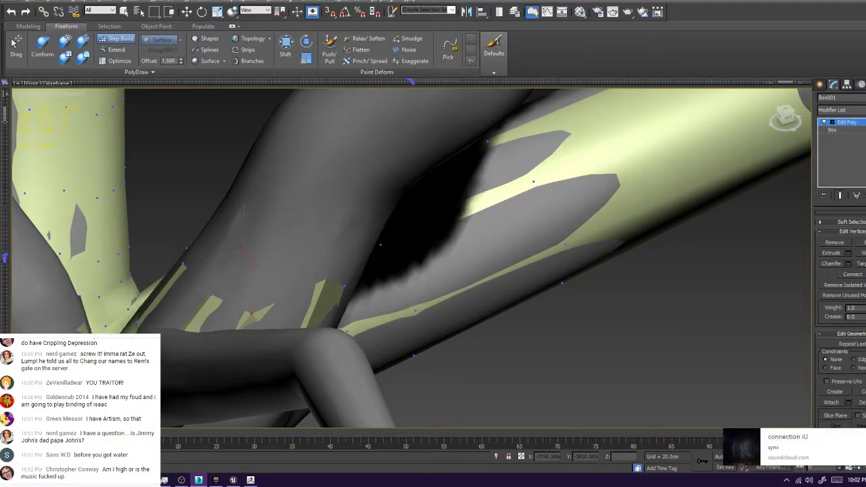
pyautogui.click(474, 358)
pyautogui.keyDown('alt'); pyautogui.moveTo(407, 270); pyautogui.dragTo(419, 284, button='middle'); pyautogui.keyUp('alt')
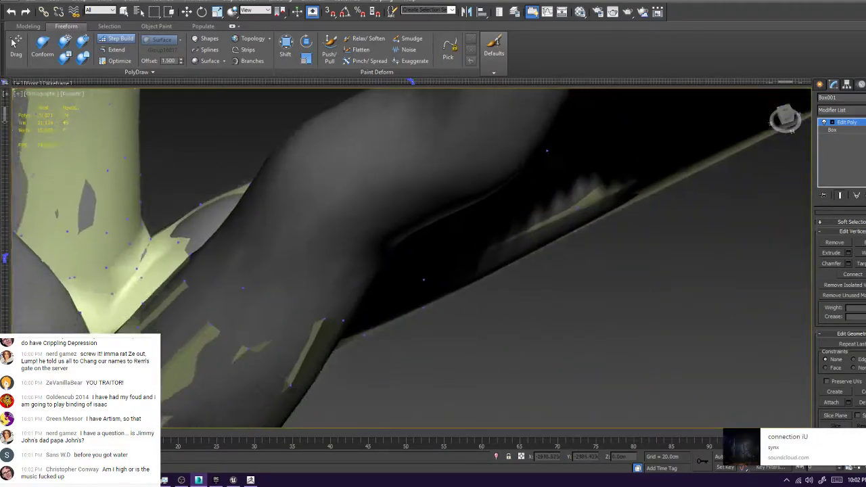
pyautogui.scroll(-3, 310, 136)
pyautogui.moveTo(253, 234); pyautogui.dragTo(327, 272)
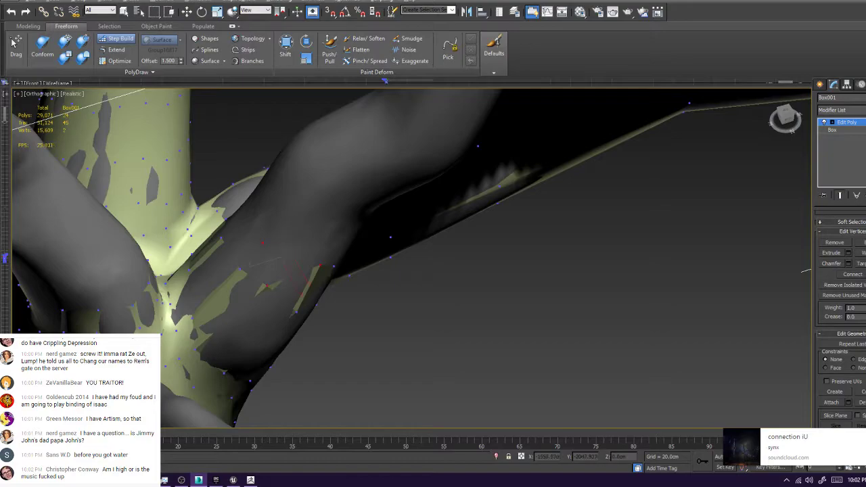
pyautogui.keyDown('shift'); pyautogui.click(289, 271); pyautogui.keyUp('shift')
pyautogui.keyDown('alt'); pyautogui.moveTo(290, 271); pyautogui.dragTo(338, 339, button='middle'); pyautogui.keyUp('alt')
pyautogui.keyDown('alt'); pyautogui.moveTo(425, 333); pyautogui.dragTo(514, 159, button='middle'); pyautogui.keyUp('alt')
pyautogui.keyDown('alt'); pyautogui.moveTo(590, 157); pyautogui.dragTo(514, 146, button='middle'); pyautogui.keyUp('alt')
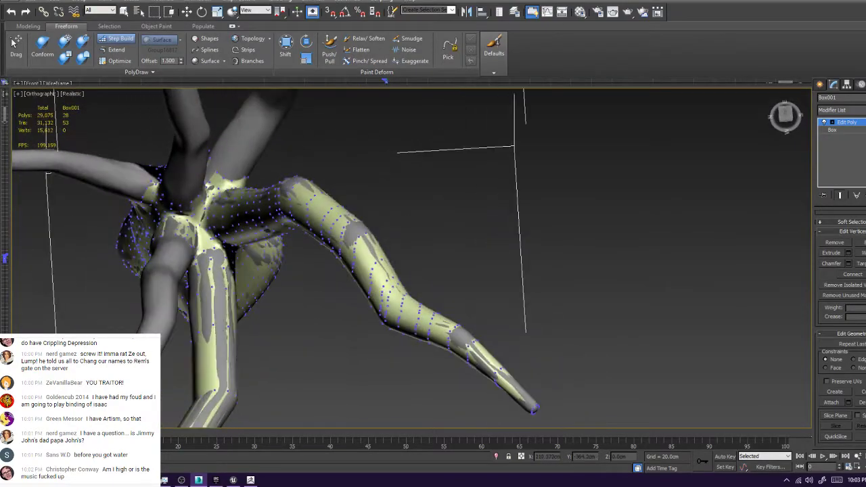
# Isolate the low-poly mesh from the sculpt and bring the unfinished branch ring at the fork into view
pyautogui.scroll(6, 221, 171)
pyautogui.keyDown('alt'); pyautogui.moveTo(379, 257); pyautogui.dragTo(412, 162, button='middle'); pyautogui.keyUp('alt')
pyautogui.hotkey('alt', 'q')
pyautogui.scroll(6, 406, 209)
pyautogui.keyDown('alt'); pyautogui.moveTo(406, 210); pyautogui.dragTo(312, 224, button='middle'); pyautogui.keyUp('alt')
pyautogui.scroll(-5, 406, 271)
pyautogui.keyDown('alt'); pyautogui.moveTo(570, 108); pyautogui.dragTo(186, 257, button='middle'); pyautogui.keyUp('alt')
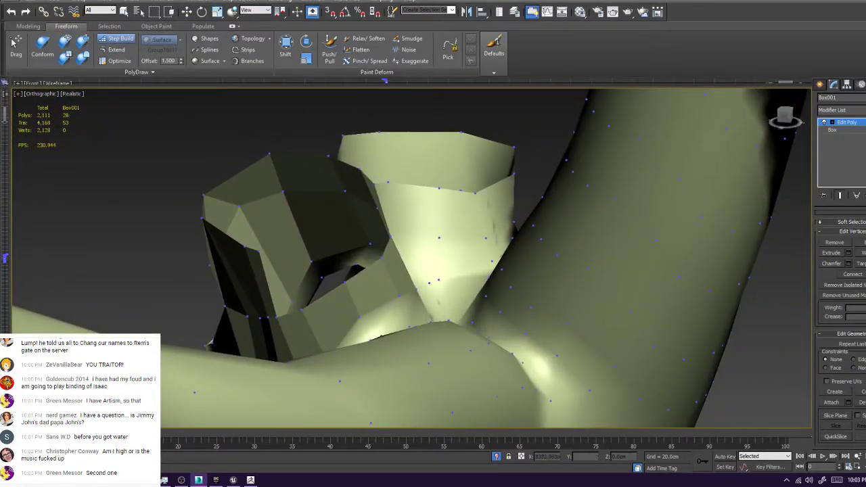
pyautogui.click(244, 245)
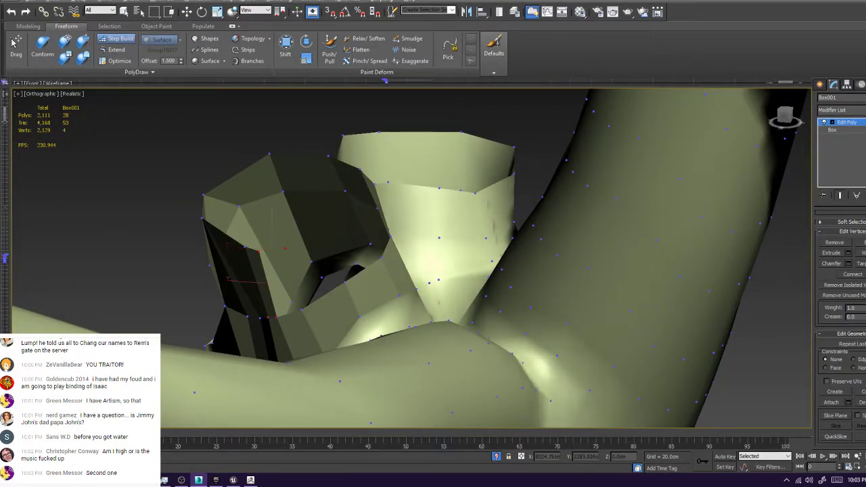
pyautogui.rightClick(229, 282)
pyautogui.click(259, 251)
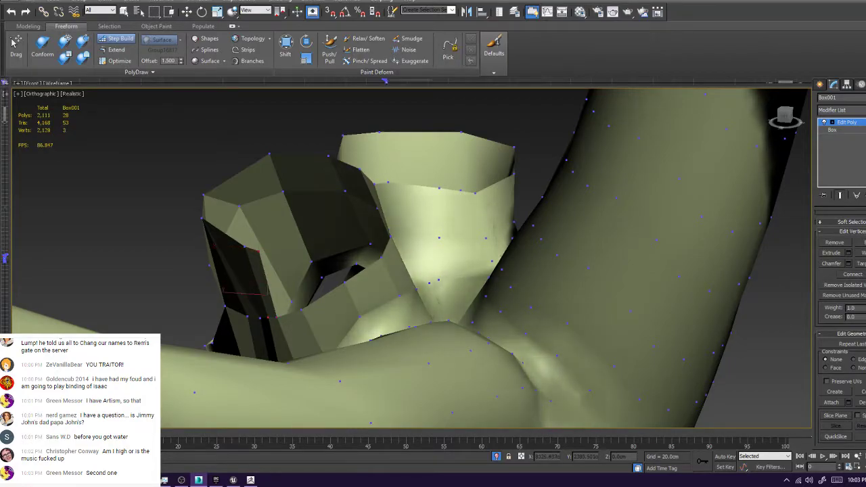
pyautogui.keyDown('ctrl'); pyautogui.click(276, 317); pyautogui.keyUp('ctrl')
pyautogui.keyDown('ctrl'); pyautogui.click(302, 310); pyautogui.keyUp('ctrl')
pyautogui.hotkey('ctrl', 'd')
pyautogui.click(302, 310)
pyautogui.click(302, 309)
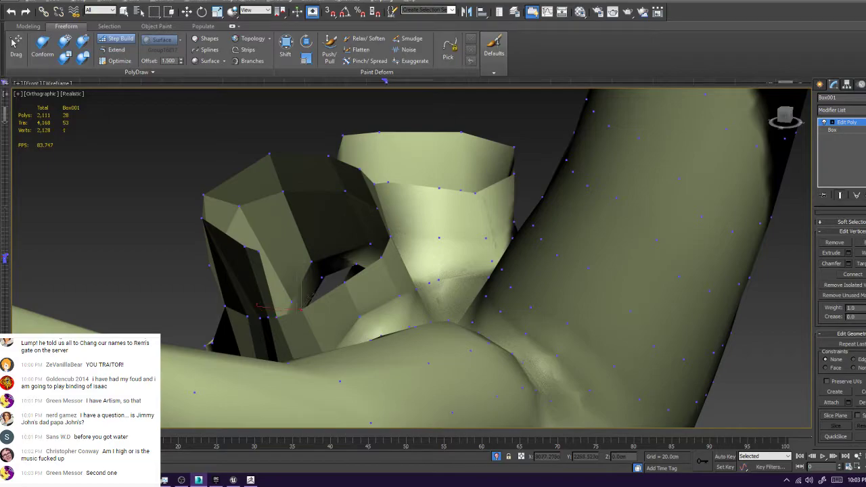
pyautogui.click(302, 308)
# Add a triangular face to the unfinished branch ring near the fork
pyautogui.keyDown('alt'); pyautogui.moveTo(301, 305); pyautogui.dragTo(291, 184, button='middle'); pyautogui.keyUp('alt')
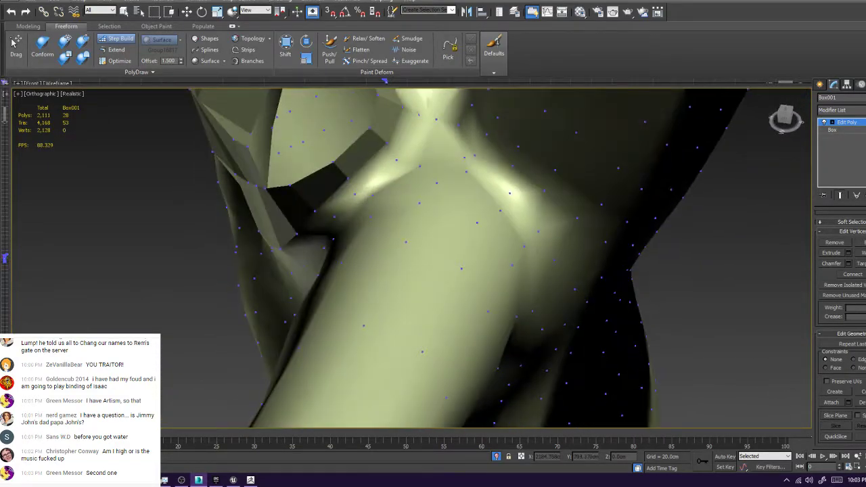
pyautogui.click(266, 172)
pyautogui.keyDown('alt'); pyautogui.moveTo(266, 171); pyautogui.dragTo(285, 94, button='middle'); pyautogui.keyUp('alt')
pyautogui.keyDown('alt'); pyautogui.moveTo(287, 254); pyautogui.dragTo(261, 273, button='middle'); pyautogui.keyUp('alt')
pyautogui.scroll(2, 293, 327)
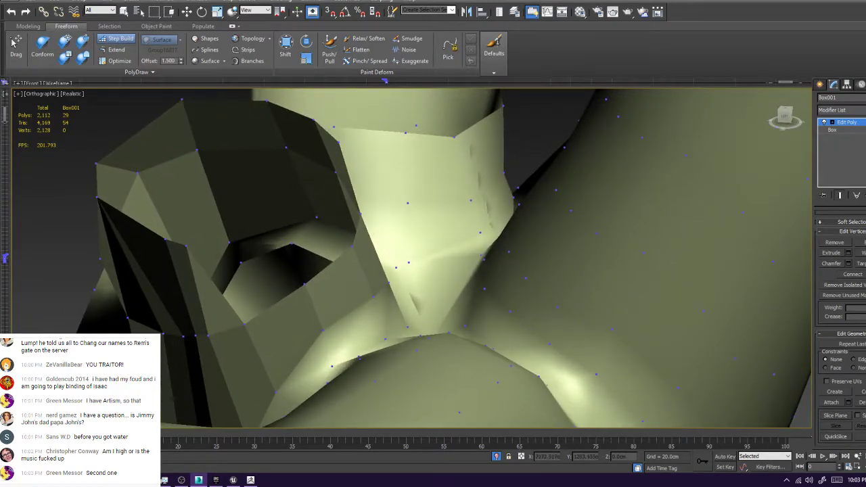
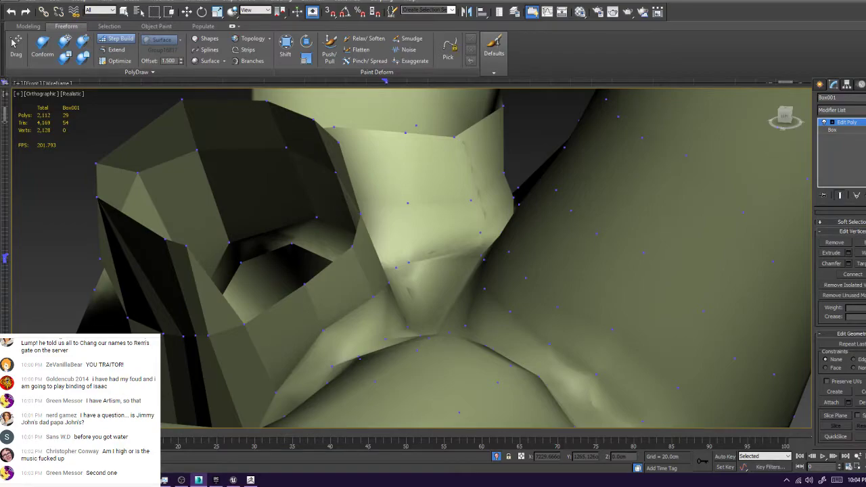
# Select the vertices bordering the open gap on the ring's outer side and cap them with a new face
pyautogui.click(262, 202)
pyautogui.keyDown('shift'); pyautogui.click(186, 245); pyautogui.keyUp('shift')
pyautogui.keyDown('shift'); pyautogui.moveTo(186, 245); pyautogui.dragTo(304, 284); pyautogui.keyUp('shift')
pyautogui.hotkey('alt', 'p')
# Select the four vertices around the remaining hole in the ring wall and cap it with a polygon
pyautogui.keyDown('alt'); pyautogui.moveTo(305, 257); pyautogui.dragTo(315, 320, button='middle'); pyautogui.keyUp('alt')
pyautogui.keyDown('shift'); pyautogui.click(433, 250); pyautogui.keyUp('shift')
pyautogui.keyDown('ctrl'); pyautogui.click(481, 237); pyautogui.keyUp('ctrl')
pyautogui.click(446, 206)
pyautogui.keyDown('ctrl'); pyautogui.click(489, 180); pyautogui.keyUp('ctrl')
pyautogui.keyDown('ctrl'); pyautogui.click(516, 253); pyautogui.keyUp('ctrl')
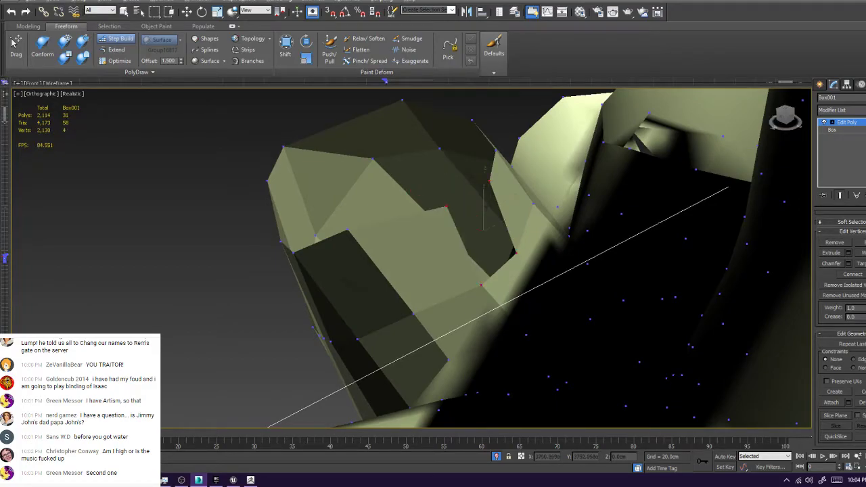
pyautogui.hotkey('alt', 'p')
pyautogui.scroll(-6, 474, 237)
pyautogui.keyDown('alt'); pyautogui.moveTo(474, 237); pyautogui.dragTo(338, 230, button='middle'); pyautogui.keyUp('alt')
pyautogui.keyDown('alt'); pyautogui.moveTo(90, 228); pyautogui.dragTo(710, 203, button='middle'); pyautogui.keyUp('alt')
pyautogui.scroll(6, 406, 271)
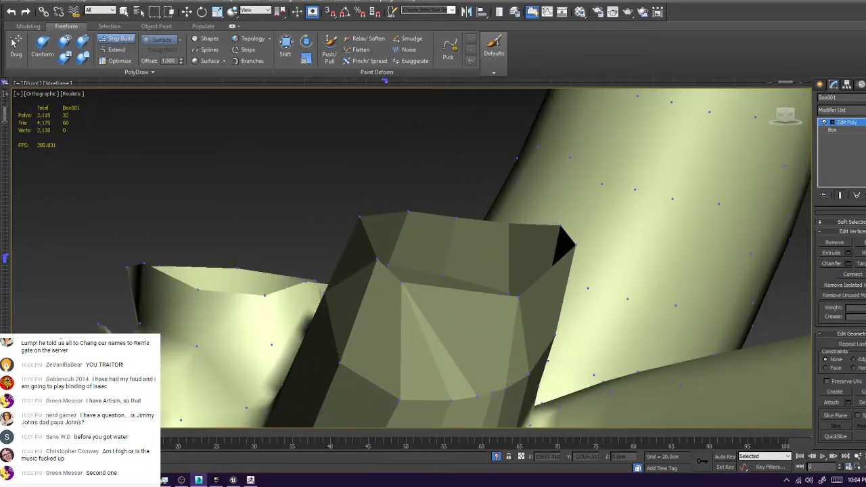
pyautogui.scroll(-4, 406, 271)
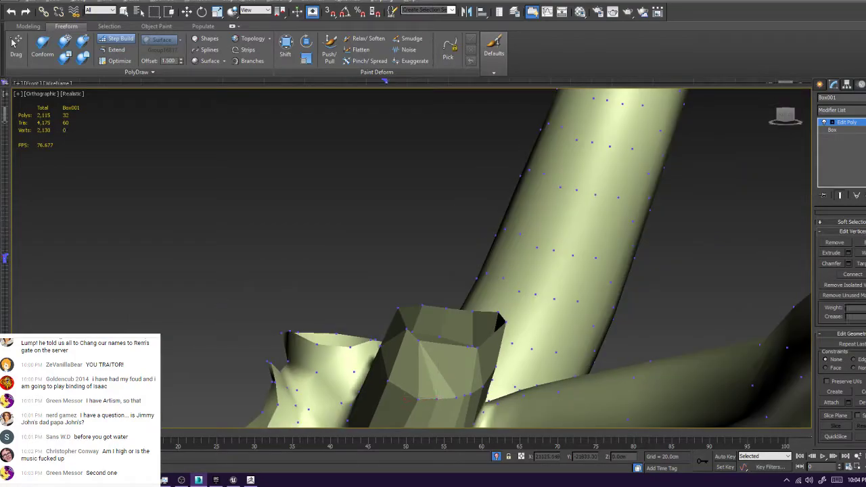
# Move a vertex on the lower edge of the newly capped face sideways along the branch ring
pyautogui.scroll(4, 406, 270)
pyautogui.keyDown('alt'); pyautogui.moveTo(407, 271); pyautogui.dragTo(392, 210, button='middle'); pyautogui.keyUp('alt')
pyautogui.click(416, 322)
pyautogui.moveTo(416, 322); pyautogui.dragTo(400, 323)
pyautogui.click(420, 270)
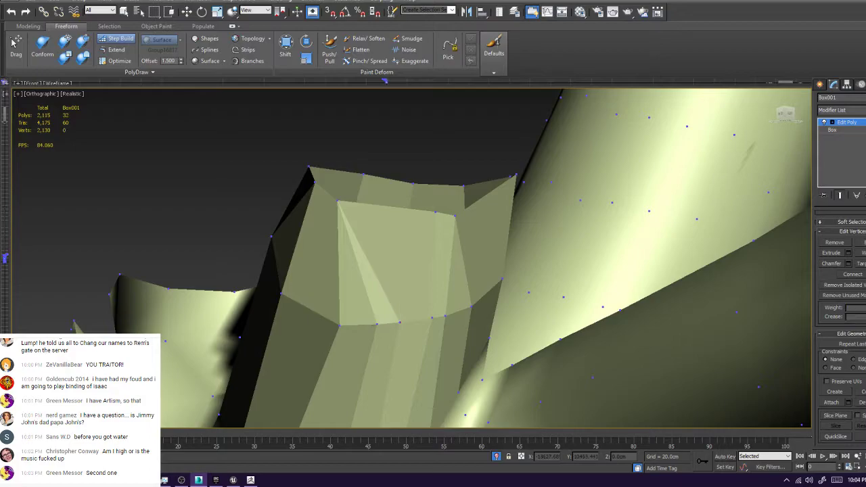
# Examine the capped ring at the fork and the neighbouring retopologised branches from several distances and angles
pyautogui.hotkey('alt', 'q')
pyautogui.scroll(-3, 406, 258)
pyautogui.keyDown('alt'); pyautogui.moveTo(406, 257); pyautogui.dragTo(379, 182, button='middle'); pyautogui.keyUp('alt')
pyautogui.scroll(-5, 433, 244)
pyautogui.keyDown('alt'); pyautogui.moveTo(406, 420); pyautogui.dragTo(409, 416, button='middle'); pyautogui.keyUp('alt')
pyautogui.hotkey('alt', 'q')
pyautogui.scroll(5, 425, 216)
pyautogui.keyDown('alt'); pyautogui.moveTo(413, 223); pyautogui.dragTo(666, 237, button='middle'); pyautogui.keyUp('alt')
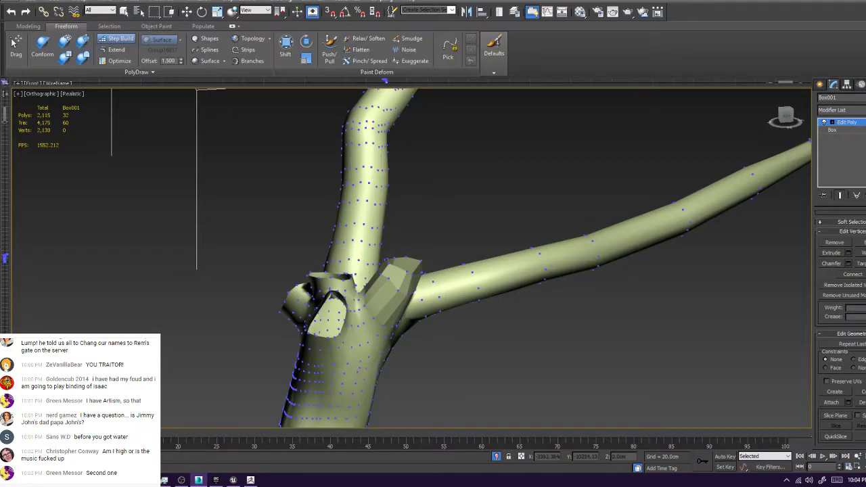
pyautogui.scroll(-6, 488, 225)
pyautogui.scroll(8, 488, 225)
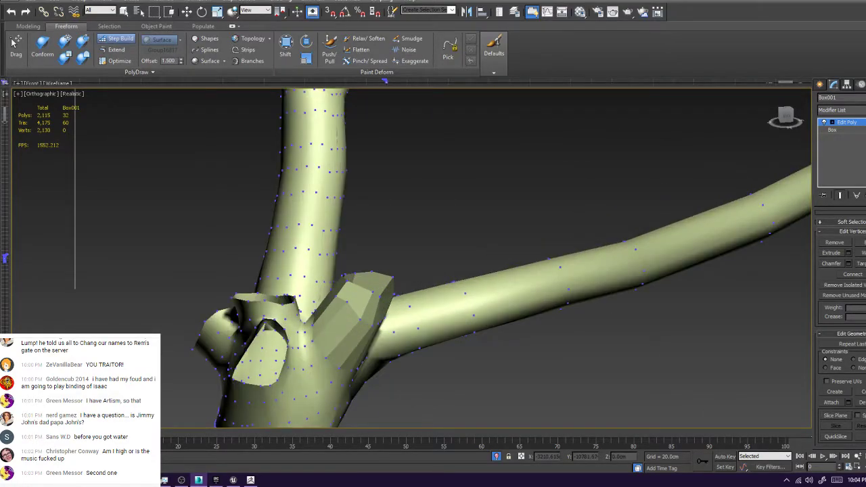
pyautogui.scroll(-5, 474, 224)
pyautogui.scroll(7, 474, 224)
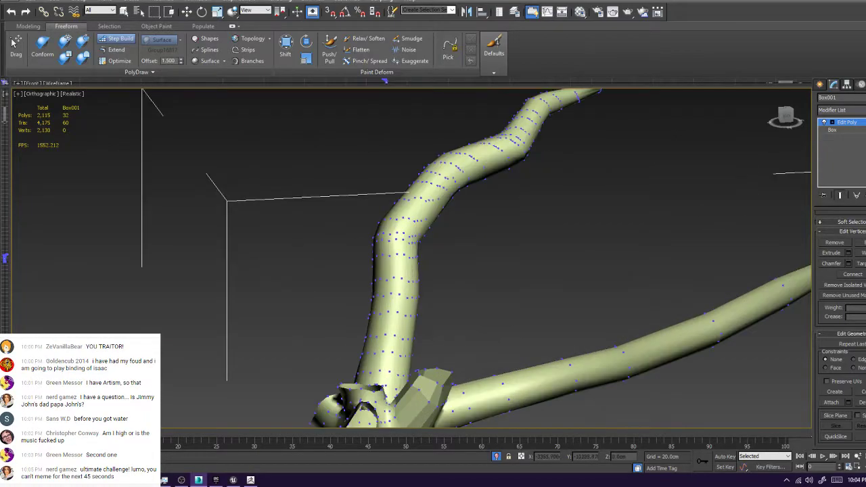
# Show the sculpt again and fill the first quad of a new ring above the capped branch ring
pyautogui.click(496, 456)
pyautogui.keyDown('alt'); pyautogui.moveTo(473, 271); pyautogui.dragTo(433, 237, button='middle'); pyautogui.keyUp('alt')
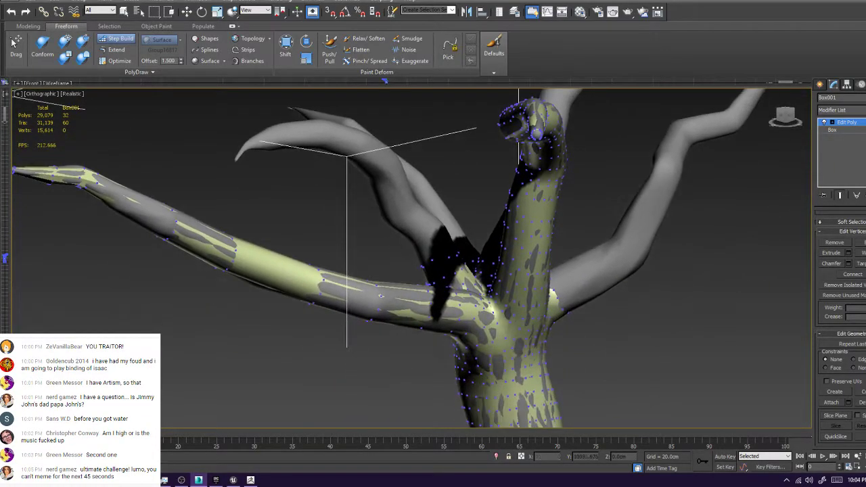
pyautogui.scroll(5, 436, 270)
pyautogui.keyDown('alt'); pyautogui.moveTo(436, 271); pyautogui.dragTo(504, 237, button='middle'); pyautogui.keyUp('alt')
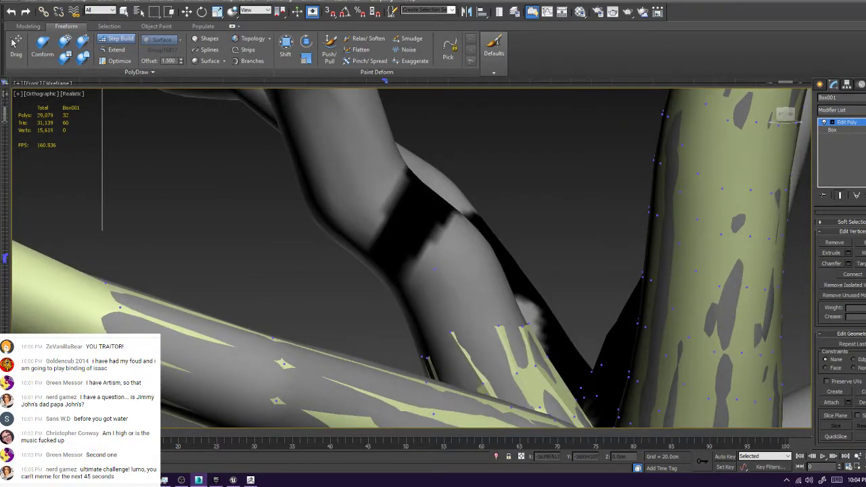
pyautogui.click(482, 271)
pyautogui.hotkey('ctrl', 'z')
pyautogui.keyDown('shift'); pyautogui.moveTo(434, 269); pyautogui.dragTo(499, 326); pyautogui.keyUp('shift')
pyautogui.keyDown('shift'); pyautogui.click(467, 299); pyautogui.keyUp('shift')
pyautogui.keyDown('alt'); pyautogui.moveTo(467, 299); pyautogui.dragTo(507, 298, button='middle'); pyautogui.keyUp('alt')
# Place two more vertices around the sculpted branch, fill the adjoining quads and nudge the lower ring vertices
pyautogui.click(428, 208)
pyautogui.keyDown('shift'); pyautogui.click(448, 245); pyautogui.keyUp('shift')
pyautogui.keyDown('ctrl'); pyautogui.keyDown('alt'); pyautogui.keyDown('shift'); pyautogui.moveTo(428, 306); pyautogui.dragTo(428, 299); pyautogui.keyUp('shift'); pyautogui.keyUp('alt'); pyautogui.keyUp('ctrl')
pyautogui.click(377, 207)
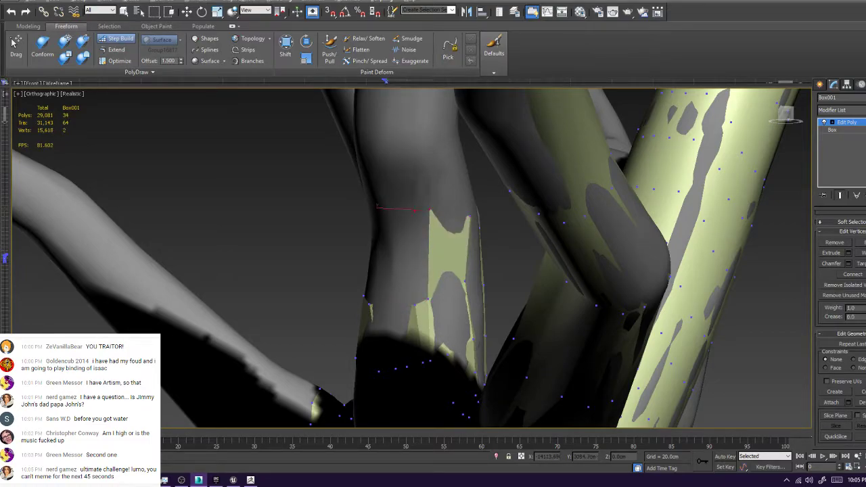
pyautogui.keyDown('shift'); pyautogui.click(422, 255); pyautogui.keyUp('shift')
pyautogui.keyDown('ctrl'); pyautogui.keyDown('alt'); pyautogui.keyDown('shift'); pyautogui.moveTo(415, 305); pyautogui.dragTo(412, 305); pyautogui.keyUp('shift'); pyautogui.keyUp('alt'); pyautogui.keyUp('ctrl')
pyautogui.keyDown('alt'); pyautogui.moveTo(413, 306); pyautogui.dragTo(386, 261, button='middle'); pyautogui.keyUp('alt')
# Continue the new ring around the branch with another vertex and quad, and undo the extra face
pyautogui.keyDown('alt'); pyautogui.moveTo(383, 203); pyautogui.dragTo(569, 224, button='middle'); pyautogui.keyUp('alt')
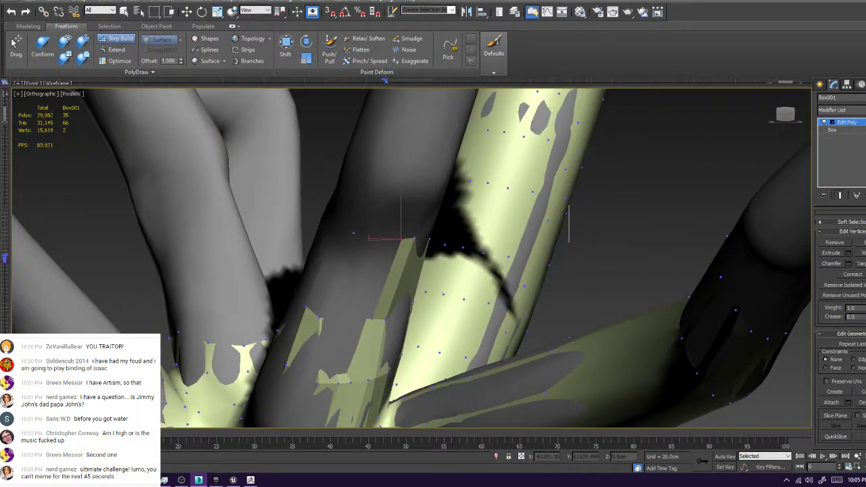
pyautogui.keyDown('alt'); pyautogui.moveTo(419, 244); pyautogui.dragTo(393, 304, button='middle'); pyautogui.keyUp('alt')
pyautogui.keyDown('shift'); pyautogui.click(350, 307); pyautogui.keyUp('shift')
pyautogui.keyDown('shift'); pyautogui.moveTo(401, 319); pyautogui.dragTo(371, 369); pyautogui.keyUp('shift')
pyautogui.click(369, 358)
pyautogui.click(366, 345)
pyautogui.keyDown('alt'); pyautogui.moveTo(379, 325); pyautogui.dragTo(569, 257, button='middle'); pyautogui.keyUp('alt')
pyautogui.moveTo(352, 344); pyautogui.dragTo(371, 217, button='middle')
pyautogui.click(370, 216)
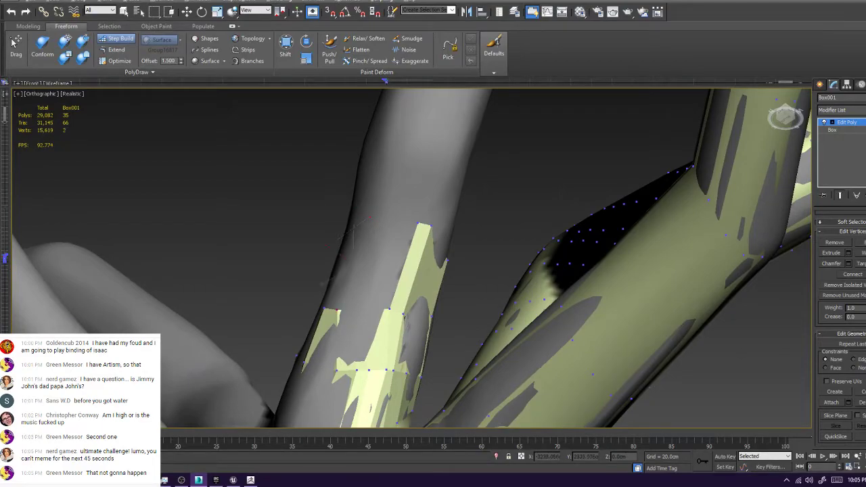
pyautogui.keyDown('shift'); pyautogui.click(379, 264); pyautogui.keyUp('shift')
pyautogui.keyDown('alt'); pyautogui.moveTo(379, 271); pyautogui.dragTo(364, 310, button='middle'); pyautogui.keyUp('alt')
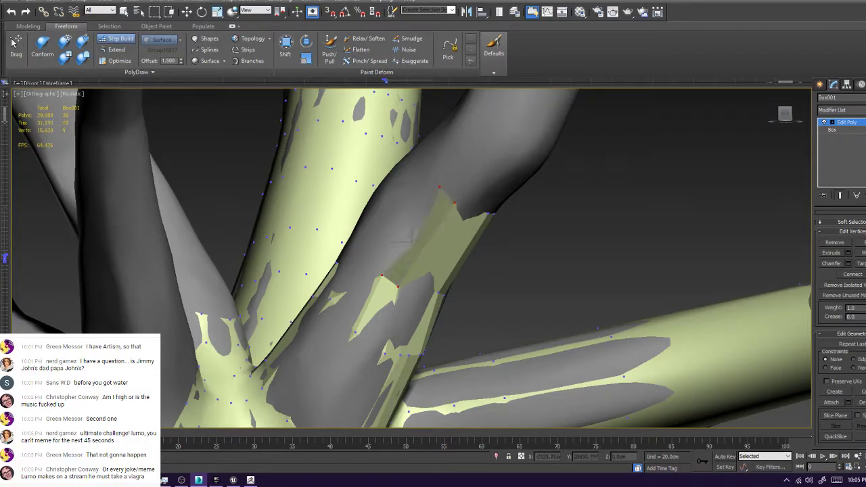
pyautogui.hotkey('ctrl', 'z')
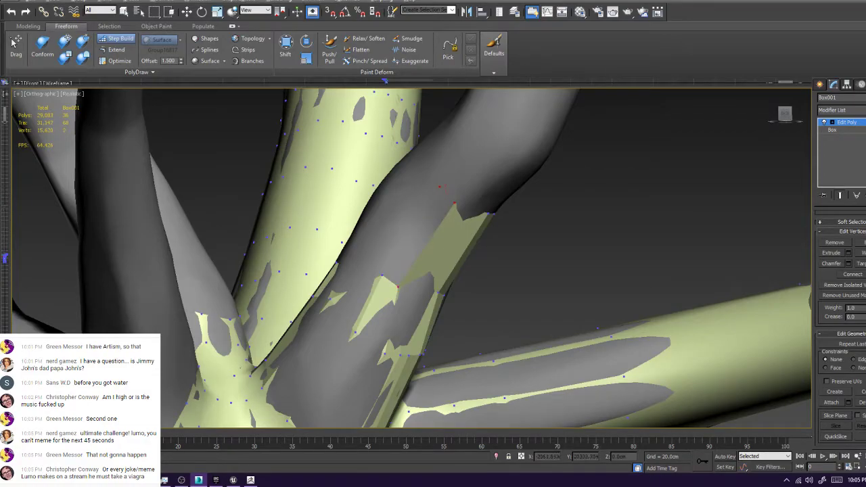
pyautogui.hotkey('ctrl', 'z')
# Add another quad to the new ring on the outer side of the branch
pyautogui.keyDown('alt'); pyautogui.moveTo(399, 244); pyautogui.dragTo(474, 234, button='middle'); pyautogui.keyUp('alt')
pyautogui.keyDown('shift'); pyautogui.moveTo(495, 195); pyautogui.dragTo(550, 207); pyautogui.keyUp('shift')
pyautogui.keyDown('alt'); pyautogui.moveTo(541, 210); pyautogui.dragTo(481, 291, button='middle'); pyautogui.keyUp('alt')
pyautogui.keyDown('alt'); pyautogui.moveTo(516, 218); pyautogui.dragTo(283, 226, button='middle'); pyautogui.keyUp('alt')
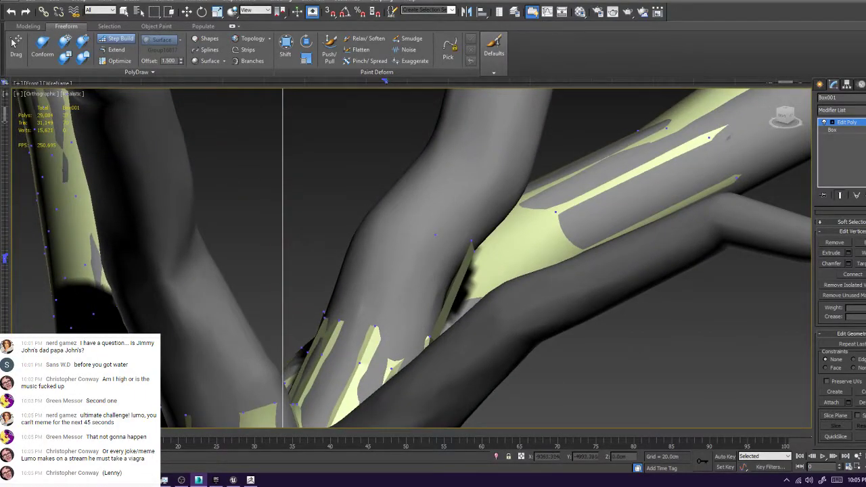
# Try to fill the open gap on the far side of the new ring with a face
pyautogui.keyDown('ctrl'); pyautogui.click(375, 326); pyautogui.keyUp('ctrl')
pyautogui.keyDown('shift'); pyautogui.click(428, 284); pyautogui.keyUp('shift')
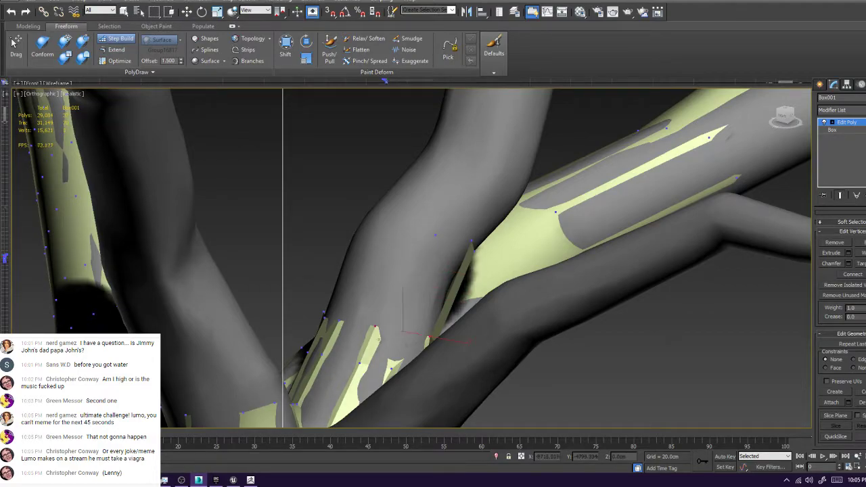
pyautogui.keyDown('alt'); pyautogui.moveTo(284, 227); pyautogui.dragTo(733, 227, button='middle'); pyautogui.keyUp('alt')
pyautogui.scroll(-5, 535, 254)
pyautogui.keyDown('alt'); pyautogui.moveTo(535, 254); pyautogui.dragTo(487, 250, button='middle'); pyautogui.keyUp('alt')
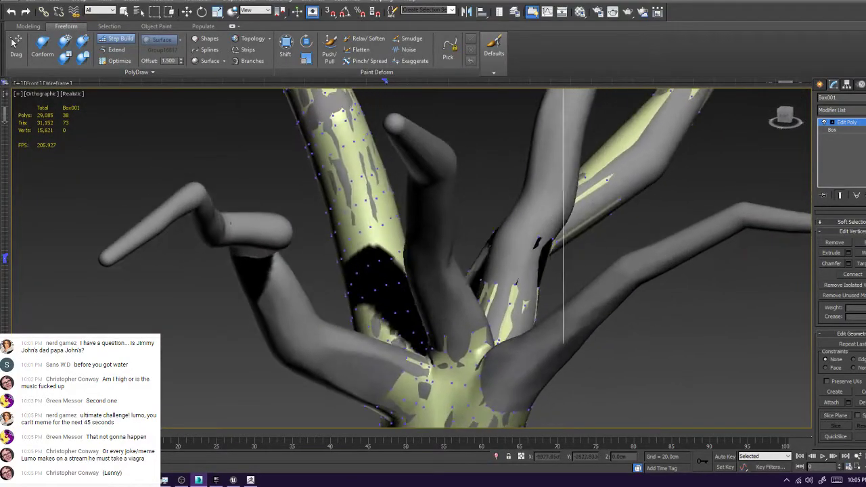
pyautogui.scroll(6, 535, 254)
pyautogui.hotkey('ctrl', 'z')
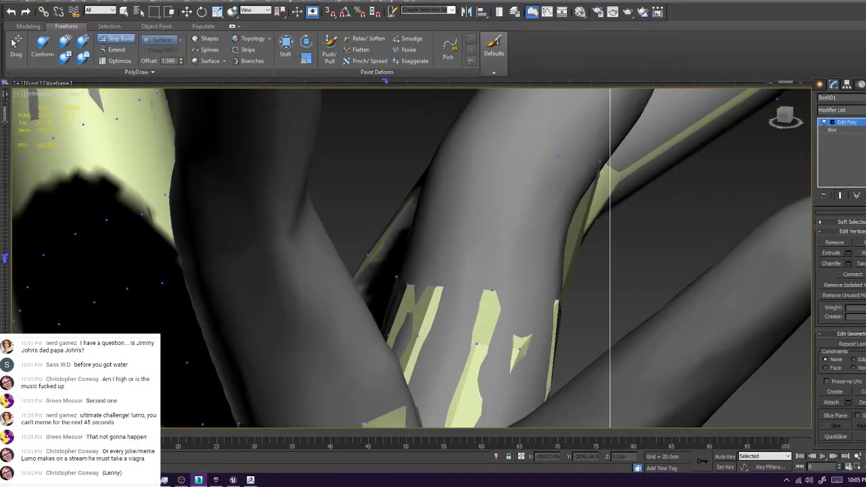
# Isolate the low-poly mesh from the sculpt and undo the latest edits to the branch ring
pyautogui.press('z')
pyautogui.scroll(7, 433, 245)
pyautogui.keyDown('alt'); pyautogui.moveTo(433, 245); pyautogui.dragTo(372, 328, button='middle'); pyautogui.keyUp('alt')
pyautogui.scroll(2, 371, 329)
pyautogui.moveTo(244, 217); pyautogui.dragTo(231, 216)
pyautogui.hotkey('ctrl', 'z')
pyautogui.hotkey('ctrl', 'z')
pyautogui.hotkey('ctrl', 'z')
# Select vertices around the open gap in the new ring and remove the stray vertex inside it
pyautogui.keyDown('alt'); pyautogui.moveTo(271, 203); pyautogui.dragTo(301, 230, button='middle'); pyautogui.keyUp('alt')
pyautogui.click(313, 207)
pyautogui.keyDown('ctrl'); pyautogui.click(348, 214); pyautogui.keyUp('ctrl')
pyautogui.keyDown('ctrl'); pyautogui.click(291, 298); pyautogui.keyUp('ctrl')
pyautogui.click(286, 260)
pyautogui.click(251, 285)
pyautogui.keyDown('ctrl'); pyautogui.click(291, 297); pyautogui.keyUp('ctrl')
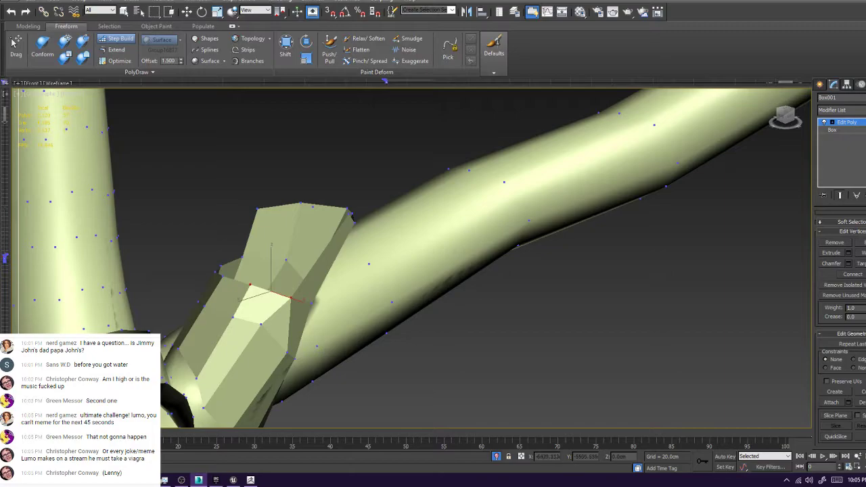
pyautogui.click(308, 267)
pyautogui.click(286, 260)
pyautogui.press('BackSpace')
# Reposition a vertex on the upper rim of the new branch ring
pyautogui.scroll(-1, 291, 261)
pyautogui.keyDown('alt'); pyautogui.moveTo(291, 261); pyautogui.dragTo(329, 227, button='middle'); pyautogui.keyUp('alt')
pyautogui.scroll(2, 335, 138)
pyautogui.click(340, 138)
pyautogui.moveTo(344, 139); pyautogui.dragTo(303, 126)
pyautogui.keyDown('alt'); pyautogui.moveTo(304, 128); pyautogui.dragTo(359, 180, button='middle'); pyautogui.keyUp('alt')
# Fill the gap between the upper rim vertices and the ring below with a face
pyautogui.keyDown('alt'); pyautogui.moveTo(501, 243); pyautogui.dragTo(511, 240, button='middle'); pyautogui.keyUp('alt')
pyautogui.click(493, 216)
pyautogui.keyDown('ctrl'); pyautogui.click(537, 198); pyautogui.keyUp('ctrl')
pyautogui.keyDown('alt'); pyautogui.keyDown('shift'); pyautogui.click(482, 344); pyautogui.keyUp('shift'); pyautogui.keyUp('alt')
pyautogui.keyDown('alt'); pyautogui.moveTo(482, 344); pyautogui.dragTo(416, 335, button='middle'); pyautogui.keyUp('alt')
pyautogui.hotkey('ctrl', 'z')
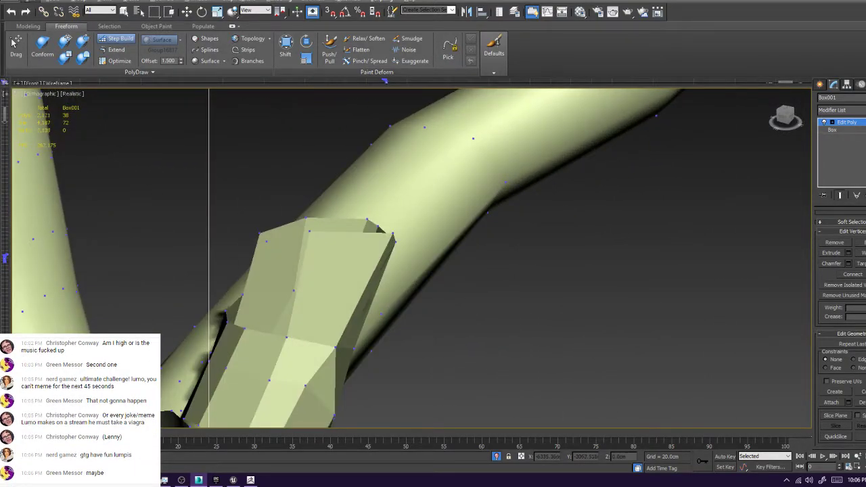
# Try to fill the neighbouring gap in the ring wall with a step-built face
pyautogui.click(309, 232)
pyautogui.keyDown('ctrl'); pyautogui.click(271, 236); pyautogui.keyUp('ctrl')
pyautogui.keyDown('alt'); pyautogui.keyDown('shift'); pyautogui.click(245, 328); pyautogui.keyUp('shift'); pyautogui.keyUp('alt')
pyautogui.keyDown('alt'); pyautogui.keyDown('shift'); pyautogui.click(287, 337); pyautogui.keyUp('shift'); pyautogui.keyUp('alt')
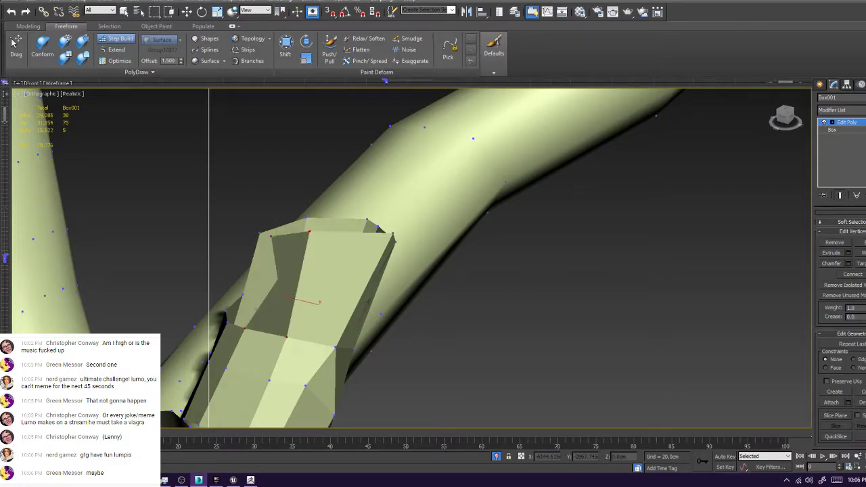
pyautogui.hotkey('ctrl', 'z')
# Select the four vertices around the neighbouring gap in the ring wall and cap it with a polygon
pyautogui.click(294, 290)
pyautogui.click(244, 329)
pyautogui.keyDown('ctrl'); pyautogui.click(287, 337); pyautogui.keyUp('ctrl')
pyautogui.keyDown('ctrl'); pyautogui.click(310, 232); pyautogui.keyUp('ctrl')
pyautogui.keyDown('ctrl'); pyautogui.click(271, 236); pyautogui.keyUp('ctrl')
pyautogui.hotkey('alt', 'p')
pyautogui.keyDown('alt'); pyautogui.moveTo(406, 271); pyautogui.dragTo(467, 302, button='middle'); pyautogui.keyUp('alt')
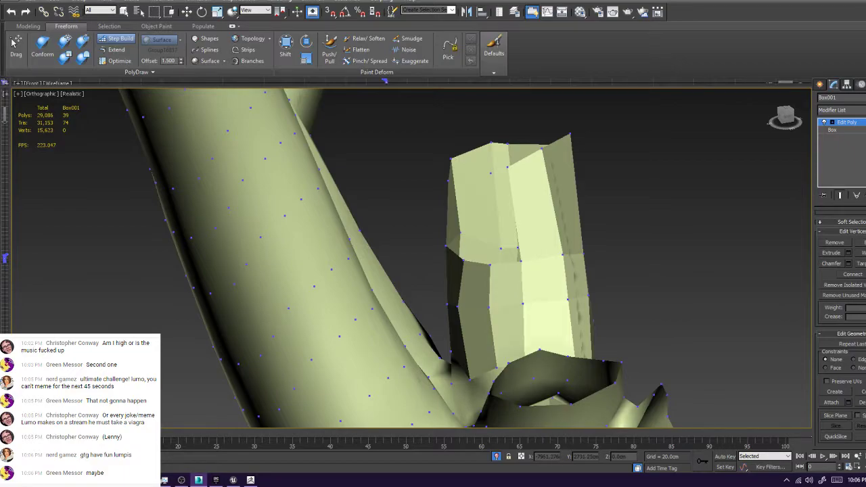
# Place a new rim vertex on the ring's unfinished side and undo the unwanted face fills
pyautogui.click(465, 178)
pyautogui.keyDown('shift'); pyautogui.click(468, 216); pyautogui.keyUp('shift')
pyautogui.hotkey('ctrl', 'z')
pyautogui.keyDown('shift'); pyautogui.click(498, 177); pyautogui.keyUp('shift')
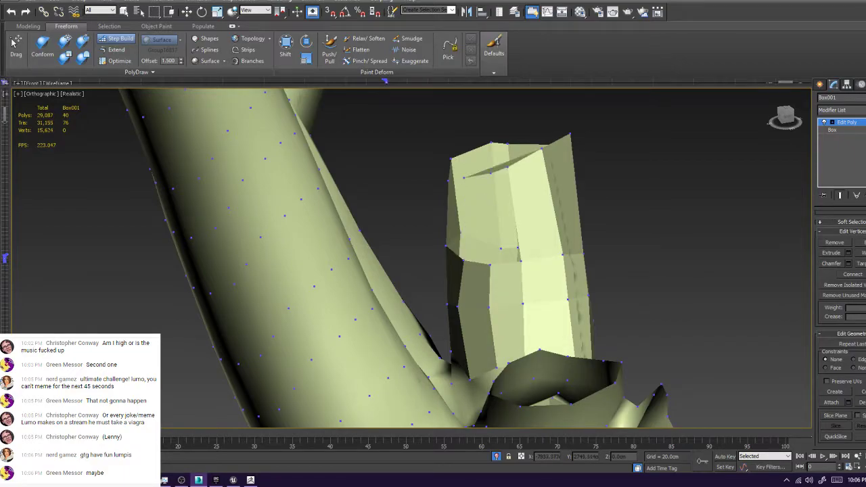
pyautogui.hotkey('ctrl', 'z')
pyautogui.keyDown('alt'); pyautogui.keyDown('shift'); pyautogui.click(493, 261); pyautogui.keyUp('shift'); pyautogui.keyUp('alt')
pyautogui.keyDown('alt'); pyautogui.moveTo(493, 261); pyautogui.dragTo(562, 237, button='middle'); pyautogui.keyUp('alt')
# Select the four vertices beside the new rim vertex and fill the quad between them
pyautogui.keyDown('shift'); pyautogui.click(539, 131); pyautogui.keyUp('shift')
pyautogui.keyDown('shift'); pyautogui.click(568, 122); pyautogui.keyUp('shift')
pyautogui.keyDown('shift'); pyautogui.click(581, 214); pyautogui.keyUp('shift')
pyautogui.keyDown('shift'); pyautogui.click(549, 213); pyautogui.keyUp('shift')
pyautogui.keyDown('shift'); pyautogui.click(559, 172); pyautogui.keyUp('shift')
# Select the four vertices around the adjacent narrow gap and fill it with a quad
pyautogui.keyDown('shift'); pyautogui.click(538, 131); pyautogui.keyUp('shift')
pyautogui.keyDown('shift'); pyautogui.click(516, 134); pyautogui.keyUp('shift')
pyautogui.keyDown('shift'); pyautogui.click(521, 200); pyautogui.keyUp('shift')
pyautogui.keyDown('shift'); pyautogui.click(550, 212); pyautogui.keyUp('shift')
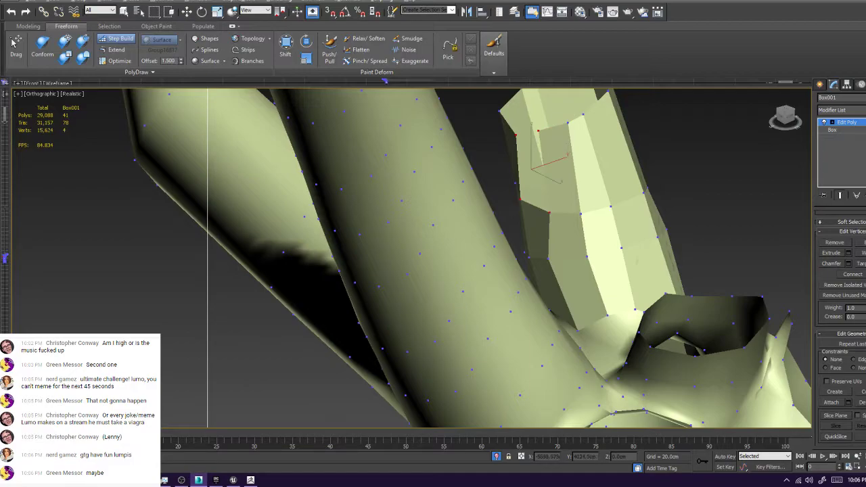
pyautogui.keyDown('shift'); pyautogui.click(532, 169); pyautogui.keyUp('shift')
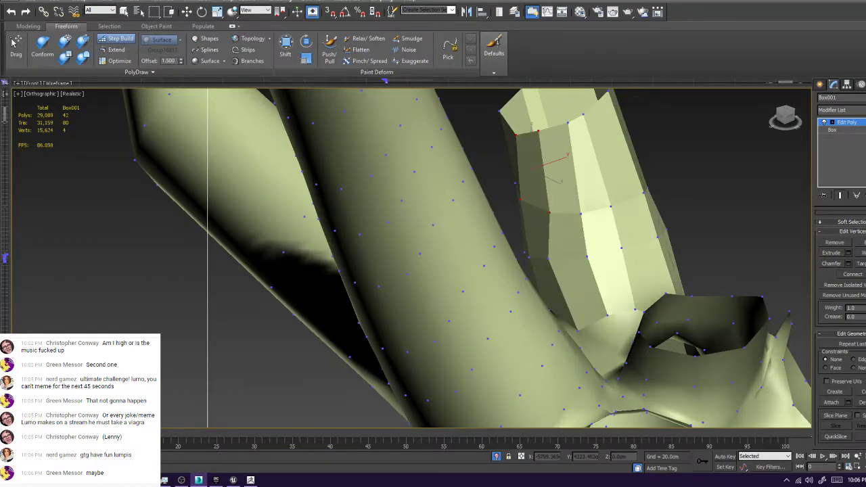
# Nudge two vertices on the upper rim of the branch ring to even its shape
pyautogui.scroll(-5, 556, 168)
pyautogui.keyDown('alt'); pyautogui.moveTo(555, 168); pyautogui.dragTo(237, 179, button='middle'); pyautogui.keyUp('alt')
pyautogui.scroll(2, 237, 179)
pyautogui.moveTo(220, 163); pyautogui.dragTo(223, 166)
pyautogui.moveTo(201, 156); pyautogui.dragTo(209, 157)
pyautogui.scroll(-2, 209, 163)
pyautogui.keyDown('alt'); pyautogui.moveTo(208, 163); pyautogui.dragTo(210, 182, button='middle'); pyautogui.keyUp('alt')
pyautogui.moveTo(210, 181); pyautogui.dragTo(208, 214, button='middle')
pyautogui.keyDown('alt'); pyautogui.moveTo(208, 214); pyautogui.dragTo(189, 224, button='middle'); pyautogui.keyUp('alt')
pyautogui.moveTo(252, 233); pyautogui.dragTo(365, 316, button='middle')
# Show the sculpt again and extend the ring's open border one segment along the branch, redoing the first extension
pyautogui.scroll(-3, 463, 324)
pyautogui.scroll(7, 487, 316)
pyautogui.hotkey('alt', 'q')
pyautogui.scroll(-3, 460, 311)
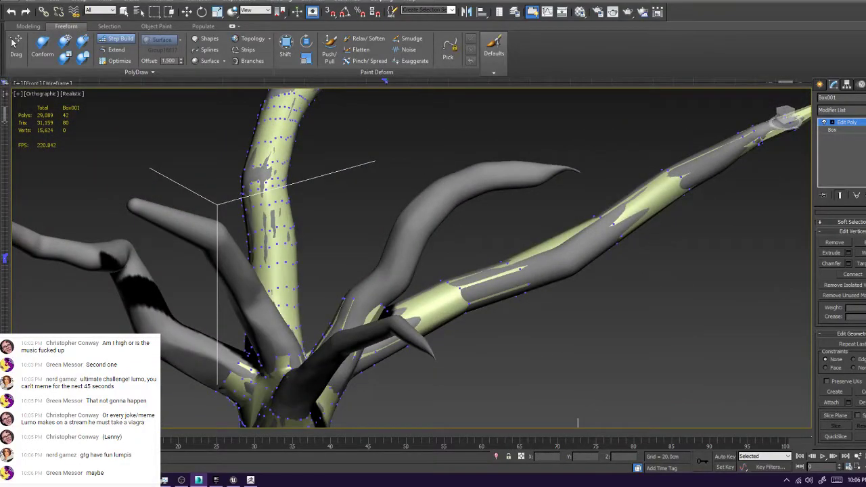
pyautogui.click(116, 50)
pyautogui.scroll(4, 399, 275)
pyautogui.keyDown('ctrl'); pyautogui.keyDown('shift'); pyautogui.moveTo(359, 311); pyautogui.dragTo(430, 220); pyautogui.keyUp('shift'); pyautogui.keyUp('ctrl')
pyautogui.keyDown('alt'); pyautogui.moveTo(431, 220); pyautogui.dragTo(304, 186, button='middle'); pyautogui.keyUp('alt')
pyautogui.hotkey('ctrl', 'z')
pyautogui.keyDown('ctrl'); pyautogui.keyDown('shift'); pyautogui.moveTo(375, 284); pyautogui.dragTo(389, 222); pyautogui.keyUp('shift'); pyautogui.keyUp('ctrl')
# Extend the open border two more segments along the sculpted branch, around its upper bend
pyautogui.keyDown('alt'); pyautogui.moveTo(152, 220); pyautogui.dragTo(171, 222, button='middle'); pyautogui.keyUp('alt')
pyautogui.keyDown('alt'); pyautogui.moveTo(388, 222); pyautogui.dragTo(406, 220, button='middle'); pyautogui.keyUp('alt')
pyautogui.keyDown('ctrl'); pyautogui.keyDown('shift'); pyautogui.moveTo(390, 222); pyautogui.dragTo(435, 149); pyautogui.keyUp('shift'); pyautogui.keyUp('ctrl')
pyautogui.keyDown('alt'); pyautogui.moveTo(435, 149); pyautogui.dragTo(452, 170, button='middle'); pyautogui.keyUp('alt')
pyautogui.keyDown('ctrl'); pyautogui.keyDown('shift'); pyautogui.moveTo(452, 168); pyautogui.dragTo(496, 141); pyautogui.keyUp('shift'); pyautogui.keyUp('ctrl')
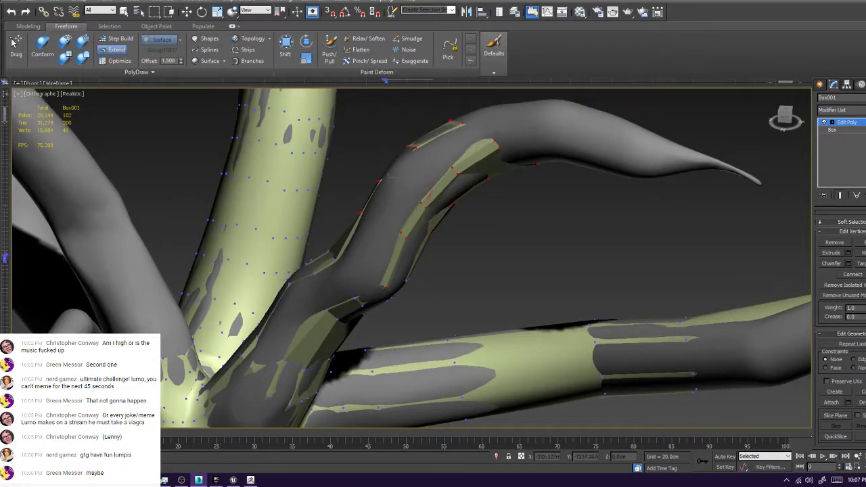
# Switch to Step Build and shift a vertex of the extended rings along the branch's underside
pyautogui.keyDown('alt'); pyautogui.moveTo(496, 140); pyautogui.dragTo(400, 254, button='middle'); pyautogui.keyUp('alt')
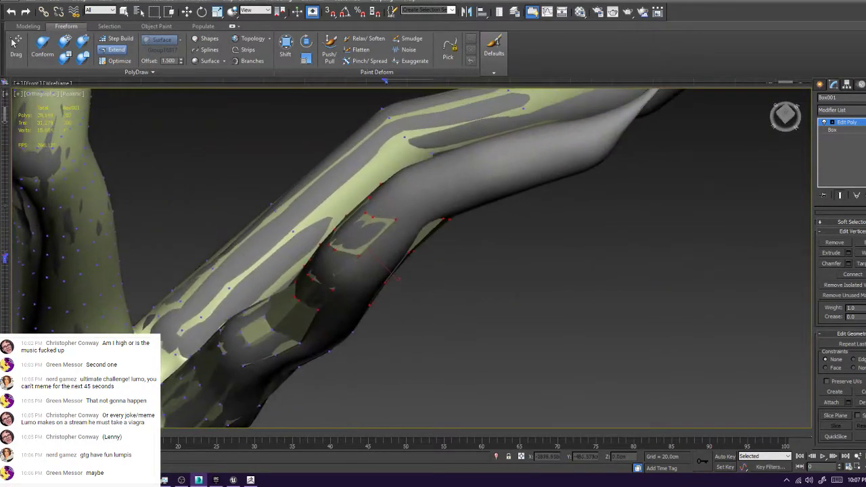
pyautogui.scroll(2, 376, 211)
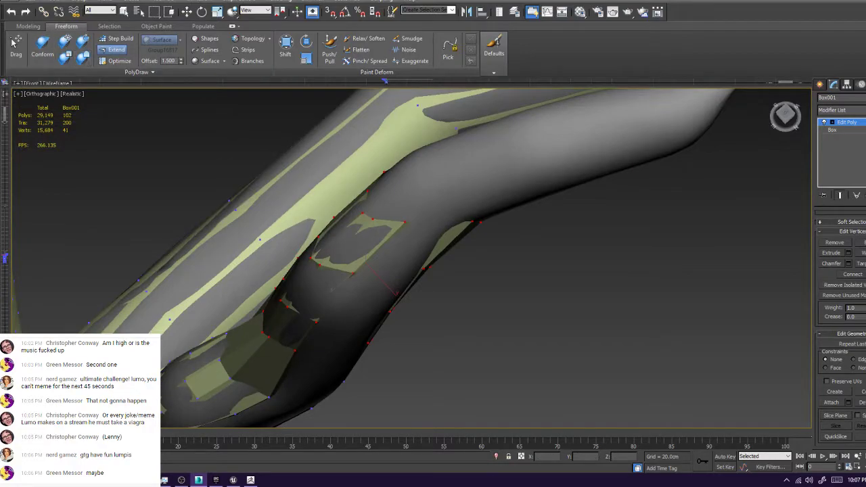
pyautogui.press('w')
pyautogui.click(117, 39)
pyautogui.keyDown('alt'); pyautogui.moveTo(406, 251); pyautogui.dragTo(426, 250, button='middle'); pyautogui.keyUp('alt')
pyautogui.keyDown('ctrl'); pyautogui.keyDown('alt'); pyautogui.keyDown('shift'); pyautogui.moveTo(334, 302); pyautogui.dragTo(332, 263); pyautogui.keyUp('shift'); pyautogui.keyUp('alt'); pyautogui.keyUp('ctrl')
pyautogui.keyDown('alt'); pyautogui.moveTo(333, 262); pyautogui.dragTo(406, 210, button='middle'); pyautogui.keyUp('alt')
# Pull the protruding end vertex of the extended branch border back toward the sculpt surface
pyautogui.scroll(-5, 399, 237)
pyautogui.scroll(5, 379, 216)
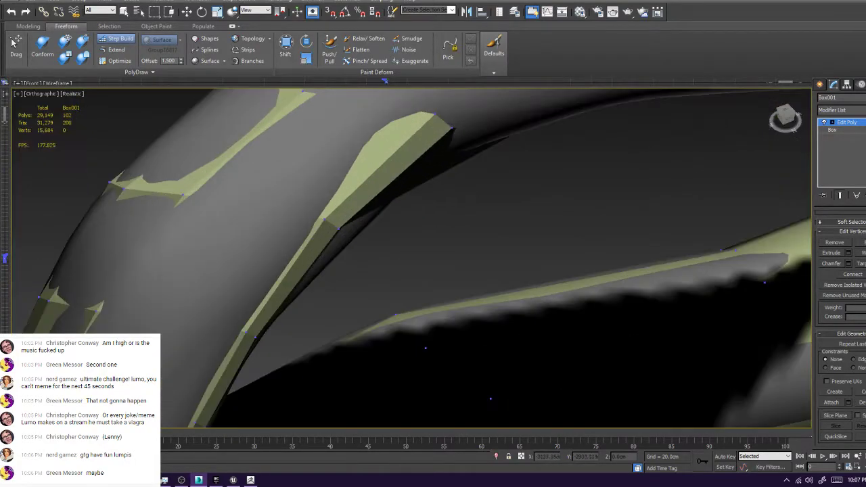
pyautogui.moveTo(421, 129); pyautogui.dragTo(434, 220, button='middle')
pyautogui.keyDown('ctrl'); pyautogui.keyDown('alt'); pyautogui.keyDown('shift'); pyautogui.moveTo(448, 206); pyautogui.dragTo(375, 257); pyautogui.keyUp('shift'); pyautogui.keyUp('alt'); pyautogui.keyUp('ctrl')
pyautogui.keyDown('alt'); pyautogui.moveTo(375, 258); pyautogui.dragTo(428, 196, button='middle'); pyautogui.keyUp('alt')
pyautogui.scroll(-5, 427, 196)
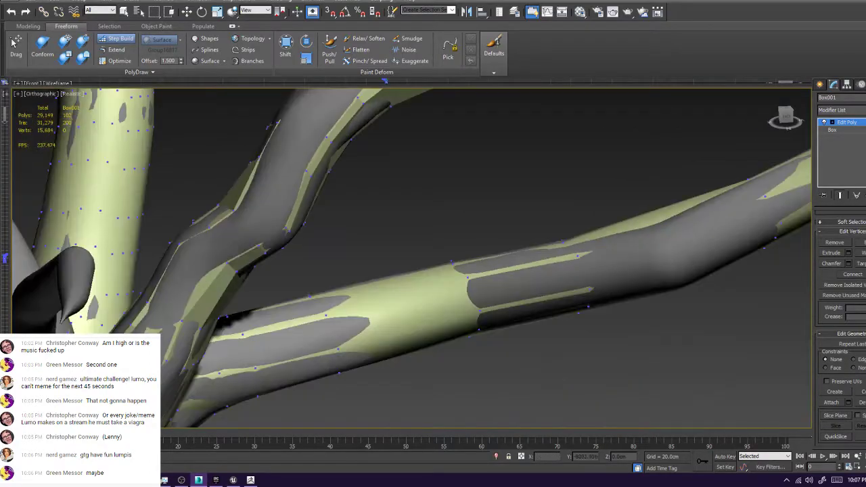
# Shift three border vertices of the low-poly rings along the branches so they sit on the sculpt surface
pyautogui.moveTo(393, 95); pyautogui.dragTo(440, 196, button='middle')
pyautogui.scroll(5, 440, 196)
pyautogui.keyDown('ctrl'); pyautogui.keyDown('alt'); pyautogui.keyDown('shift'); pyautogui.moveTo(471, 168); pyautogui.dragTo(426, 201); pyautogui.keyUp('shift'); pyautogui.keyUp('alt'); pyautogui.keyUp('ctrl')
pyautogui.keyDown('alt'); pyautogui.moveTo(426, 201); pyautogui.dragTo(338, 237, button='middle'); pyautogui.keyUp('alt')
pyautogui.scroll(4, 284, 222)
pyautogui.keyDown('ctrl'); pyautogui.keyDown('alt'); pyautogui.keyDown('shift'); pyautogui.moveTo(325, 199); pyautogui.dragTo(268, 235); pyautogui.keyUp('shift'); pyautogui.keyUp('alt'); pyautogui.keyUp('ctrl')
pyautogui.keyDown('alt'); pyautogui.moveTo(268, 235); pyautogui.dragTo(331, 243, button='middle'); pyautogui.keyUp('alt')
pyautogui.keyDown('ctrl'); pyautogui.keyDown('alt'); pyautogui.keyDown('shift'); pyautogui.moveTo(226, 175); pyautogui.dragTo(191, 214); pyautogui.keyUp('shift'); pyautogui.keyUp('alt'); pyautogui.keyUp('ctrl')
pyautogui.keyDown('alt'); pyautogui.moveTo(191, 213); pyautogui.dragTo(122, 236, button='middle'); pyautogui.keyUp('alt')
# Move two more ring vertices on the neighbouring branches closer to the sculpt surface
pyautogui.keyDown('ctrl'); pyautogui.keyDown('alt'); pyautogui.keyDown('shift'); pyautogui.click(131, 273); pyautogui.keyUp('shift'); pyautogui.keyUp('alt'); pyautogui.keyUp('ctrl')
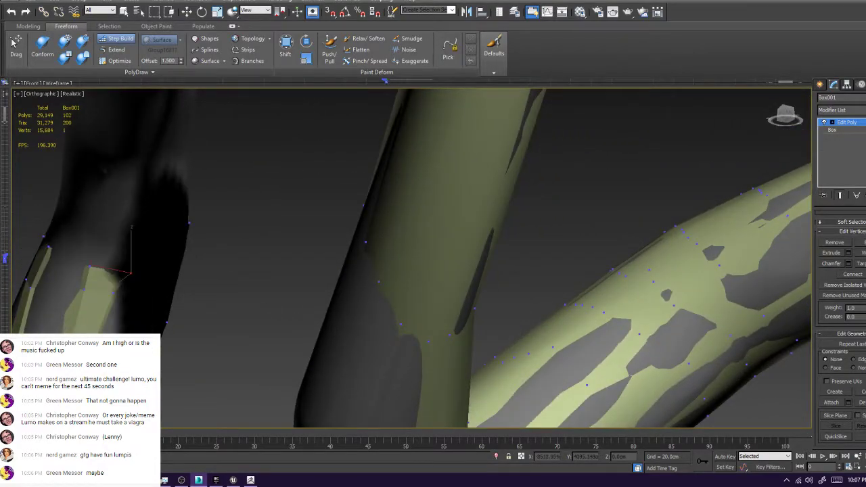
pyautogui.keyDown('ctrl'); pyautogui.keyDown('alt'); pyautogui.keyDown('shift'); pyautogui.moveTo(130, 274); pyautogui.dragTo(118, 280); pyautogui.keyUp('shift'); pyautogui.keyUp('alt'); pyautogui.keyUp('ctrl')
pyautogui.keyDown('alt'); pyautogui.moveTo(118, 280); pyautogui.dragTo(271, 257, button='middle'); pyautogui.keyUp('alt')
pyautogui.keyDown('ctrl'); pyautogui.keyDown('alt'); pyautogui.keyDown('shift'); pyautogui.moveTo(298, 217); pyautogui.dragTo(334, 254); pyautogui.keyUp('shift'); pyautogui.keyUp('alt'); pyautogui.keyUp('ctrl')
pyautogui.scroll(-3, 333, 248)
pyautogui.keyDown('alt'); pyautogui.moveTo(334, 250); pyautogui.dragTo(359, 271, button='middle'); pyautogui.keyUp('alt')
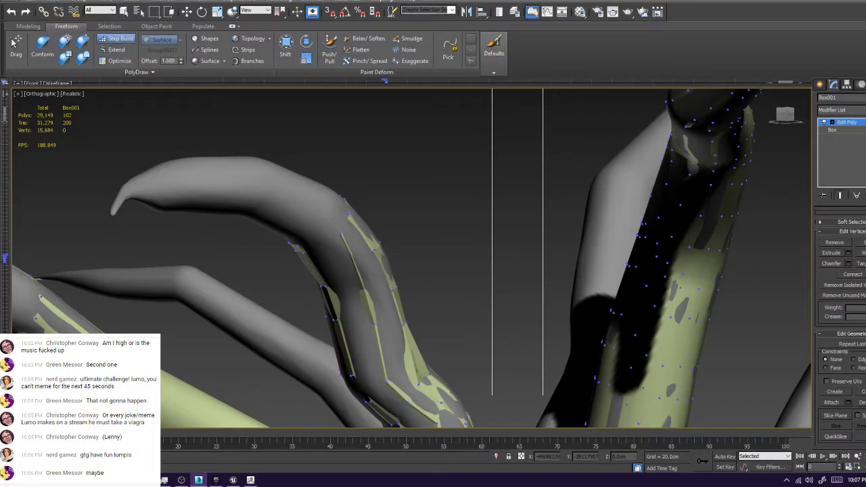
# Use Extend to lengthen the curved branch's open border by one segment toward its tip
pyautogui.scroll(-5, 412, 258)
pyautogui.keyDown('alt'); pyautogui.moveTo(411, 258); pyautogui.dragTo(473, 285, button='middle'); pyautogui.keyUp('alt')
pyautogui.scroll(5, 412, 258)
pyautogui.keyDown('alt'); pyautogui.moveTo(411, 258); pyautogui.dragTo(433, 251, button='middle'); pyautogui.keyUp('alt')
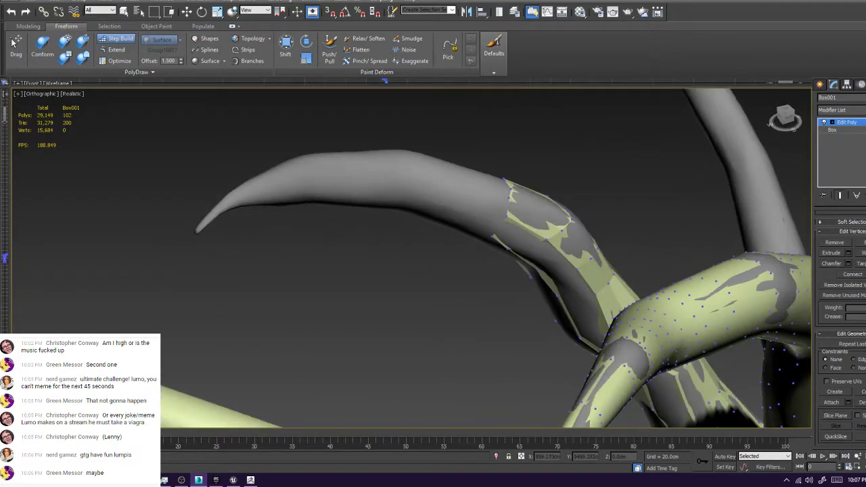
pyautogui.click(117, 50)
pyautogui.keyDown('ctrl'); pyautogui.keyDown('shift'); pyautogui.moveTo(509, 196); pyautogui.dragTo(418, 170); pyautogui.keyUp('shift'); pyautogui.keyUp('ctrl')
pyautogui.keyDown('alt'); pyautogui.moveTo(418, 170); pyautogui.dragTo(369, 186, button='middle'); pyautogui.keyUp('alt')
# Switch back to Step Build and reposition a border vertex of the curved branch's new segment
pyautogui.scroll(4, 373, 191)
pyautogui.click(117, 39)
pyautogui.keyDown('ctrl'); pyautogui.keyDown('alt'); pyautogui.keyDown('shift'); pyautogui.moveTo(385, 220); pyautogui.dragTo(400, 238); pyautogui.keyUp('shift'); pyautogui.keyUp('alt'); pyautogui.keyUp('ctrl')
pyautogui.click(406, 284)
pyautogui.keyDown('alt'); pyautogui.moveTo(406, 284); pyautogui.dragTo(440, 322, button='middle'); pyautogui.keyUp('alt')
pyautogui.scroll(-3, 427, 311)
pyautogui.scroll(5, 396, 252)
pyautogui.moveTo(396, 252)
pyautogui.keyDown('alt'); pyautogui.mouseDown(button='middle')
pyautogui.moveTo(392, 223)
pyautogui.moveTo(406, 244)
pyautogui.moveTo(460, 261)
pyautogui.moveTo(434, 270)
pyautogui.moveTo(406, 257)
pyautogui.mouseUp(button='middle'); pyautogui.keyUp('alt')
# Nudge two more vertices around the new segment's border onto the sculpted branch
pyautogui.scroll(-7, 392, 223)
pyautogui.scroll(3, 406, 257)
pyautogui.moveTo(338, 352); pyautogui.dragTo(413, 196, button='middle')
pyautogui.moveTo(488, 406); pyautogui.dragTo(403, 145, button='middle')
pyautogui.click(419, 245)
pyautogui.moveTo(419, 245); pyautogui.dragTo(437, 259)
pyautogui.keyDown('alt'); pyautogui.moveTo(438, 259); pyautogui.dragTo(393, 264, button='middle'); pyautogui.keyUp('alt')
pyautogui.moveTo(379, 298); pyautogui.dragTo(396, 235, button='middle')
pyautogui.moveTo(334, 293); pyautogui.dragTo(320, 292)
# Adjust a vertex on the upper side of the curved branch's open border
pyautogui.keyDown('alt'); pyautogui.moveTo(338, 298); pyautogui.dragTo(440, 325, button='middle'); pyautogui.keyUp('alt')
pyautogui.scroll(-5, 412, 257)
pyautogui.scroll(-4, 433, 270)
pyautogui.keyDown('alt'); pyautogui.moveTo(460, 270); pyautogui.dragTo(434, 311, button='middle'); pyautogui.keyUp('alt')
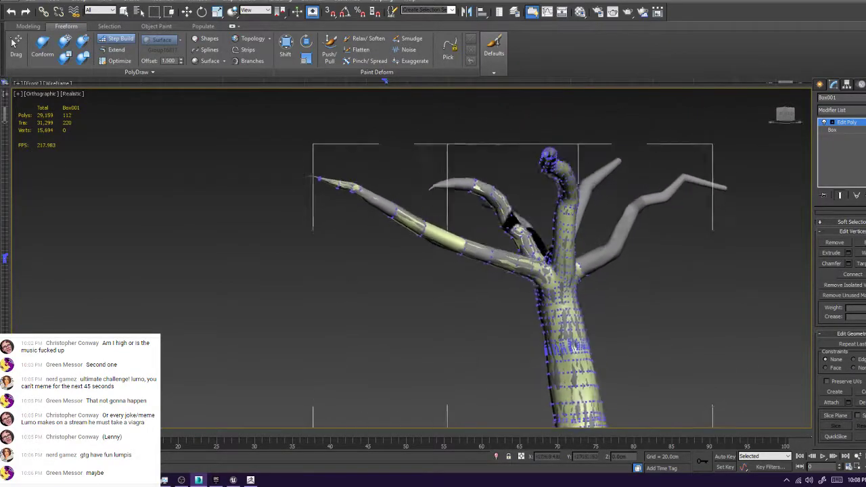
pyautogui.keyDown('alt'); pyautogui.moveTo(474, 203); pyautogui.dragTo(484, 182, button='middle'); pyautogui.keyUp('alt')
pyautogui.scroll(7, 494, 166)
pyautogui.scroll(4, 547, 161)
pyautogui.moveTo(523, 173); pyautogui.dragTo(517, 170)
pyautogui.click(495, 184)
pyautogui.moveTo(495, 184); pyautogui.dragTo(477, 253, button='middle')
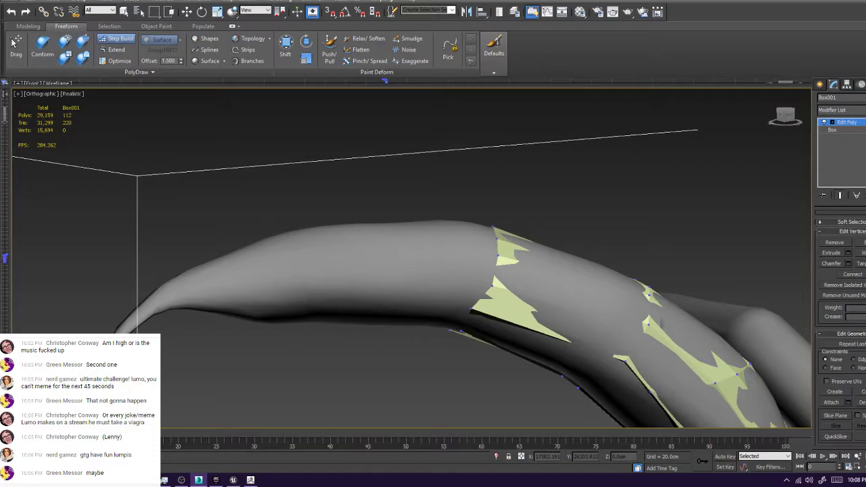
# Place two vertices toward the tip on the branch's upper side, fill a quad back to the border, and fine-tune the new vertices
pyautogui.scroll(-4, 493, 247)
pyautogui.scroll(4, 446, 244)
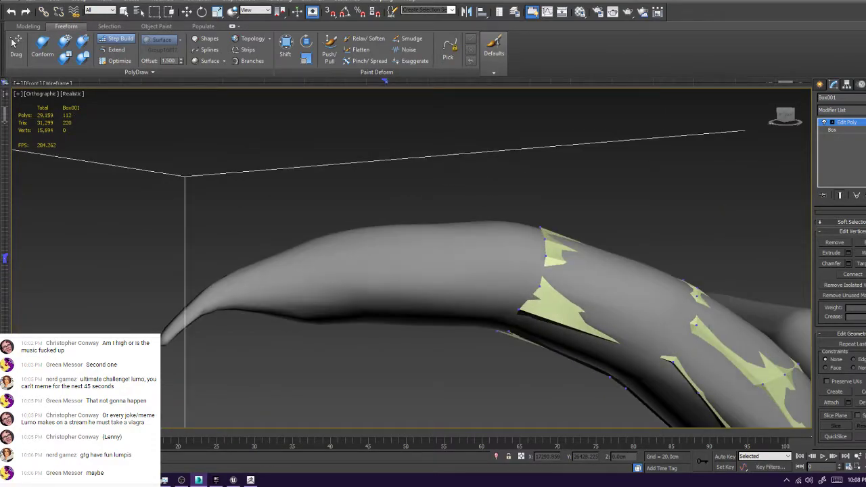
pyautogui.keyDown('alt'); pyautogui.moveTo(484, 227); pyautogui.dragTo(487, 209, button='middle'); pyautogui.keyUp('alt')
pyautogui.scroll(2, 487, 203)
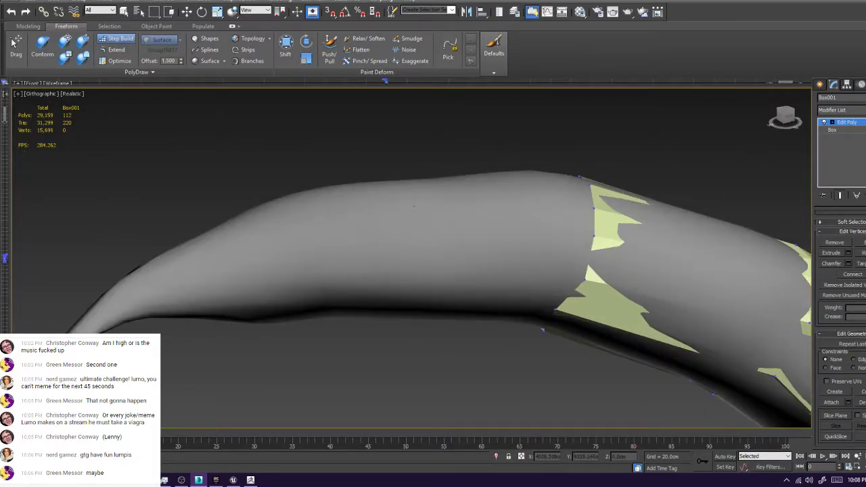
pyautogui.keyDown('shift'); pyautogui.click(502, 212); pyautogui.keyUp('shift')
pyautogui.hotkey('ctrl', 'z')
pyautogui.keyDown('ctrl'); pyautogui.keyDown('shift'); pyautogui.click(414, 206); pyautogui.keyUp('shift'); pyautogui.keyUp('ctrl')
pyautogui.keyDown('ctrl'); pyautogui.keyDown('shift'); pyautogui.click(409, 232); pyautogui.keyUp('shift'); pyautogui.keyUp('ctrl')
pyautogui.keyDown('ctrl'); pyautogui.keyDown('shift'); pyautogui.click(594, 235); pyautogui.keyUp('shift'); pyautogui.keyUp('ctrl')
pyautogui.keyDown('ctrl'); pyautogui.keyDown('shift'); pyautogui.click(594, 208); pyautogui.keyUp('shift'); pyautogui.keyUp('ctrl')
pyautogui.keyDown('shift'); pyautogui.click(503, 217); pyautogui.keyUp('shift')
pyautogui.keyDown('ctrl'); pyautogui.keyDown('alt'); pyautogui.keyDown('shift'); pyautogui.moveTo(409, 232); pyautogui.dragTo(420, 230); pyautogui.keyUp('shift'); pyautogui.keyUp('alt'); pyautogui.keyUp('ctrl')
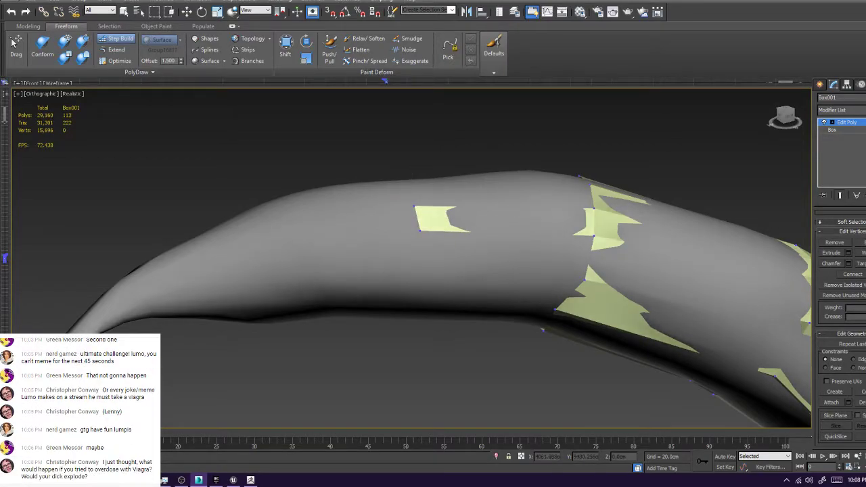
pyautogui.keyDown('ctrl'); pyautogui.keyDown('alt'); pyautogui.keyDown('shift'); pyautogui.moveTo(414, 207); pyautogui.dragTo(422, 204); pyautogui.keyUp('shift'); pyautogui.keyUp('alt'); pyautogui.keyUp('ctrl')
# Fill polygons beside the new quad on the upper side of the curved branch
pyautogui.click(406, 271)
pyautogui.moveTo(406, 271)
pyautogui.keyDown('alt'); pyautogui.mouseDown(button='middle')
pyautogui.moveTo(405, 240)
pyautogui.moveTo(405, 257)
pyautogui.mouseUp(button='middle'); pyautogui.keyUp('alt')
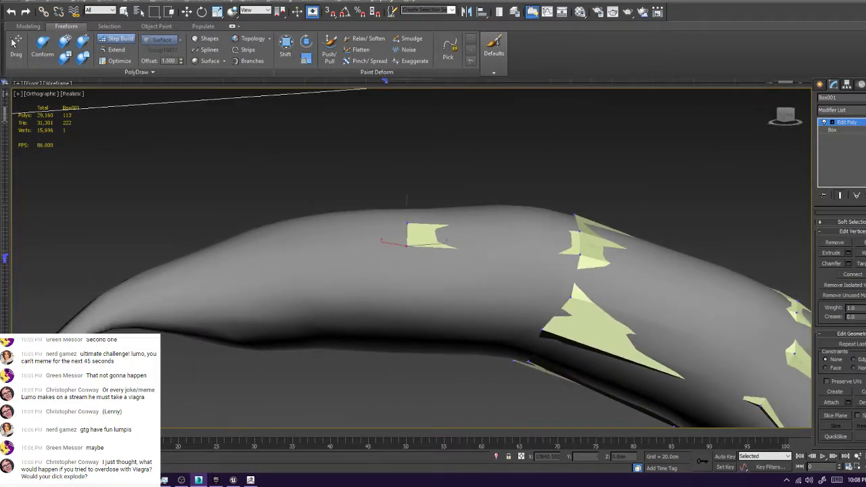
pyautogui.keyDown('shift'); pyautogui.click(519, 270); pyautogui.keyUp('shift')
pyautogui.keyDown('alt'); pyautogui.moveTo(519, 270); pyautogui.dragTo(511, 292, button='middle'); pyautogui.keyUp('alt')
pyautogui.moveTo(474, 257); pyautogui.dragTo(472, 321, button='middle')
pyautogui.keyDown('shift'); pyautogui.click(562, 228); pyautogui.keyUp('shift')
pyautogui.keyDown('alt'); pyautogui.moveTo(562, 228); pyautogui.dragTo(571, 250, button='middle'); pyautogui.keyUp('alt')
# Place a vertex on the far upper side of the branch and fill the polygons joining it to the border
pyautogui.moveTo(541, 379); pyautogui.dragTo(524, 308, button='middle')
pyautogui.scroll(-3, 542, 291)
pyautogui.click(492, 295)
pyautogui.keyDown('shift'); pyautogui.click(566, 305); pyautogui.keyUp('shift')
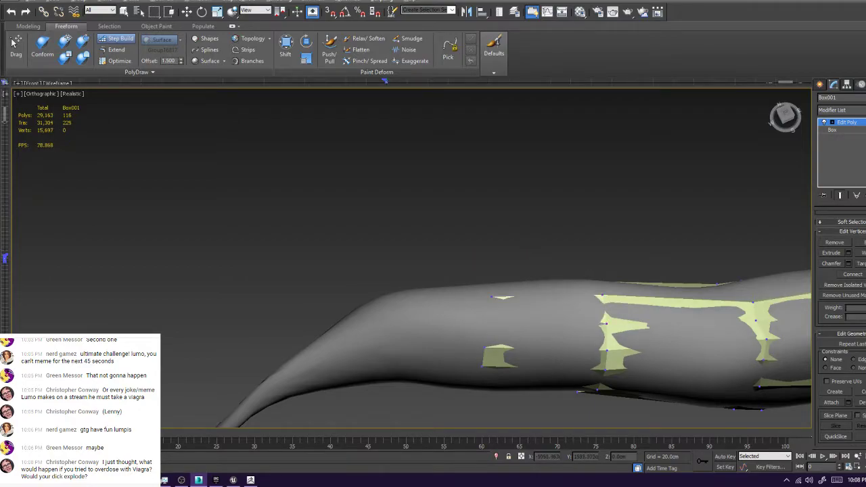
pyautogui.keyDown('shift'); pyautogui.click(528, 323); pyautogui.keyUp('shift')
pyautogui.keyDown('alt'); pyautogui.moveTo(528, 319); pyautogui.dragTo(533, 288, button='middle'); pyautogui.keyUp('alt')
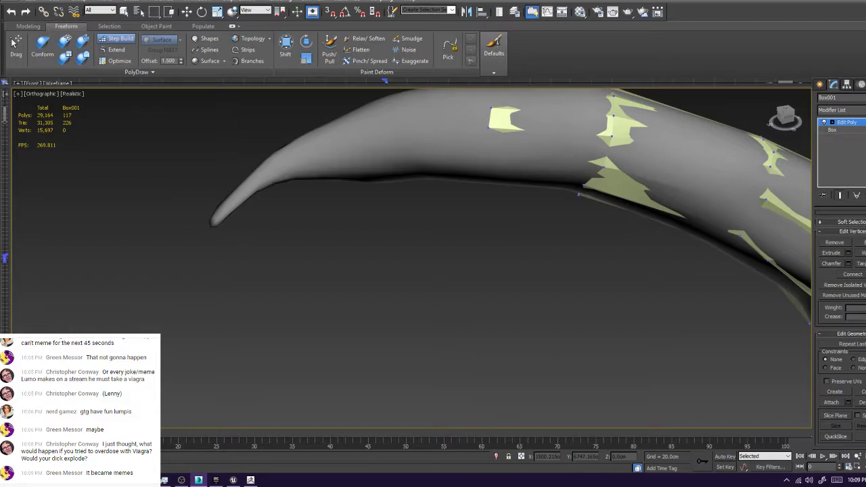
pyautogui.keyDown('alt'); pyautogui.moveTo(565, 284); pyautogui.dragTo(550, 190, button='middle'); pyautogui.keyUp('alt')
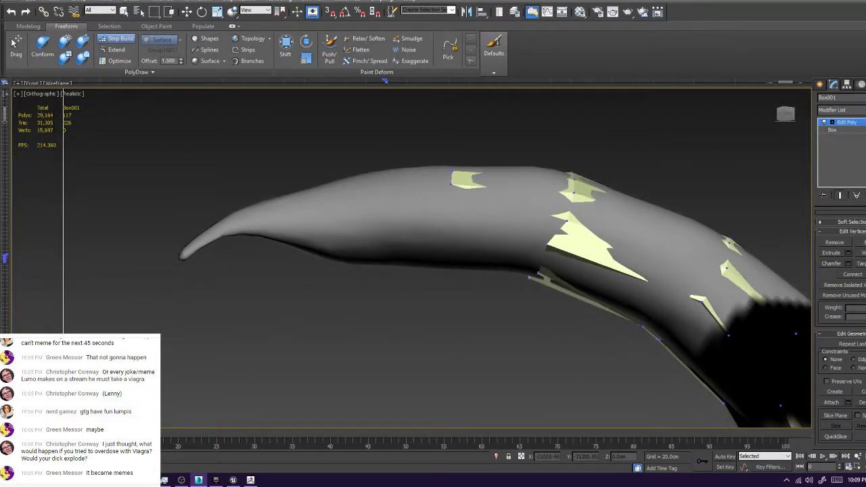
pyautogui.click(478, 285)
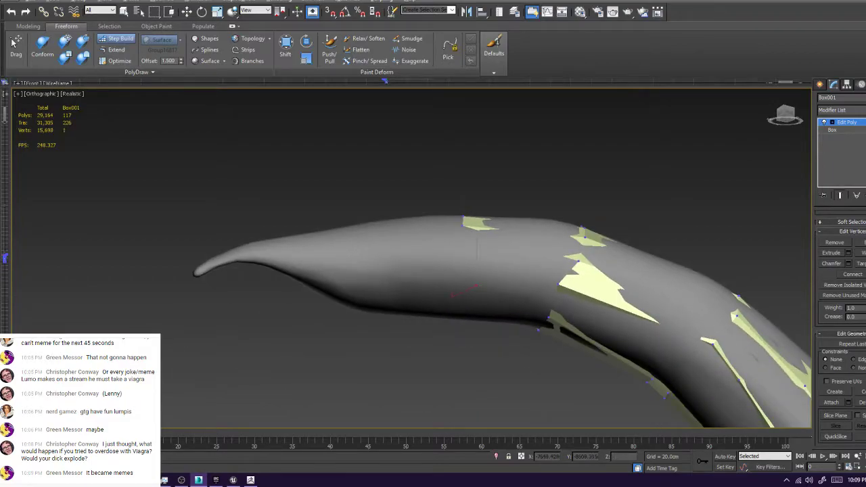
pyautogui.click(549, 317)
pyautogui.keyDown('shift'); pyautogui.click(527, 297); pyautogui.keyUp('shift')
pyautogui.keyDown('ctrl'); pyautogui.keyDown('alt'); pyautogui.keyDown('shift'); pyautogui.moveTo(477, 285); pyautogui.dragTo(450, 279); pyautogui.keyUp('shift'); pyautogui.keyUp('alt'); pyautogui.keyUp('ctrl')
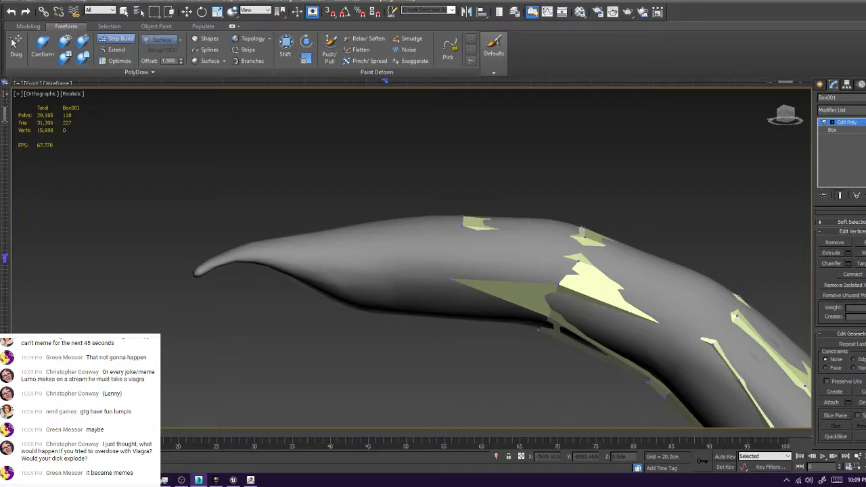
pyautogui.hotkey('ctrl', 'z')
pyautogui.hotkey('ctrl', 'z')
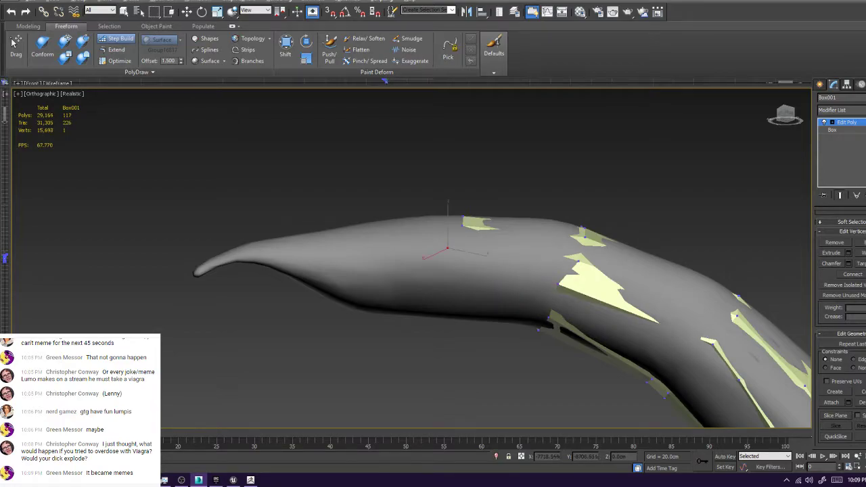
# Fill two polygons between the open border and a new vertex on the branch's near side, adjusting that vertex's position
pyautogui.keyDown('shift'); pyautogui.click(527, 264); pyautogui.keyUp('shift')
pyautogui.moveTo(447, 248)
pyautogui.keyDown('ctrl'); pyautogui.keyDown('alt'); pyautogui.keyDown('shift'); pyautogui.mouseDown()
pyautogui.moveTo(471, 256)
pyautogui.moveTo(461, 249)
pyautogui.mouseUp(); pyautogui.keyUp('shift'); pyautogui.keyUp('alt'); pyautogui.keyUp('ctrl')
pyautogui.keyDown('shift'); pyautogui.click(462, 225); pyautogui.keyUp('shift')
pyautogui.keyDown('shift'); pyautogui.click(578, 261); pyautogui.keyUp('shift')
pyautogui.keyDown('shift'); pyautogui.click(504, 247); pyautogui.keyUp('shift')
pyautogui.hotkey('ctrl', 'y')
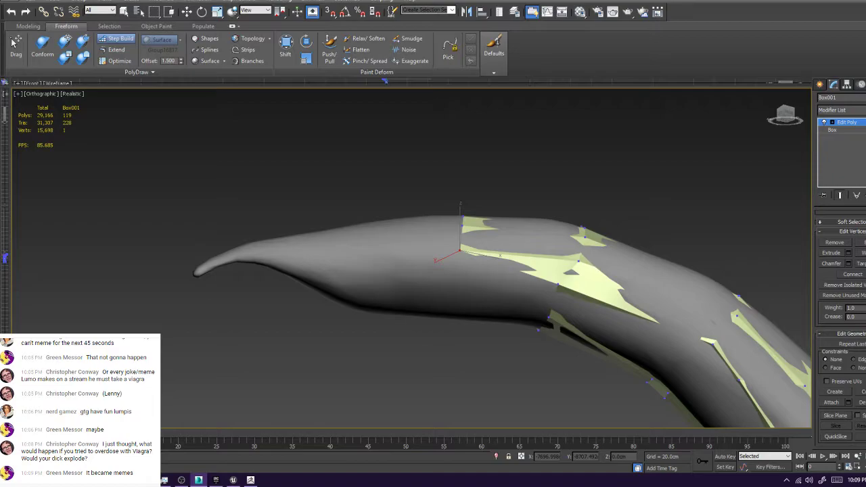
# Deselect the vertices, place the next ring vertex lower on the branch's side, and fill the quad back to the border
pyautogui.hotkey('ctrl', 'd')
pyautogui.moveTo(482, 231)
pyautogui.keyDown('alt'); pyautogui.mouseDown(button='middle')
pyautogui.moveTo(485, 210)
pyautogui.moveTo(485, 236)
pyautogui.mouseUp(button='middle'); pyautogui.keyUp('alt')
pyautogui.scroll(2, 484, 236)
pyautogui.click(423, 227)
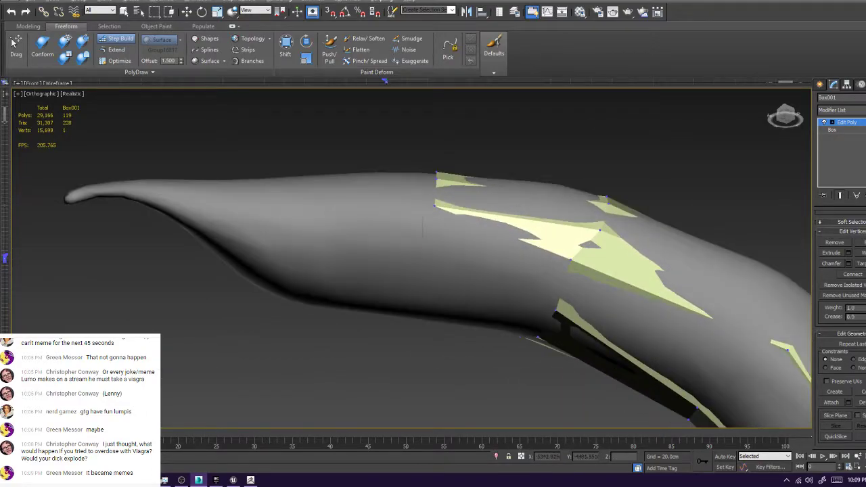
pyautogui.keyDown('shift'); pyautogui.click(496, 259); pyautogui.keyUp('shift')
pyautogui.keyDown('alt'); pyautogui.moveTo(517, 261); pyautogui.dragTo(519, 295, button='middle'); pyautogui.keyUp('alt')
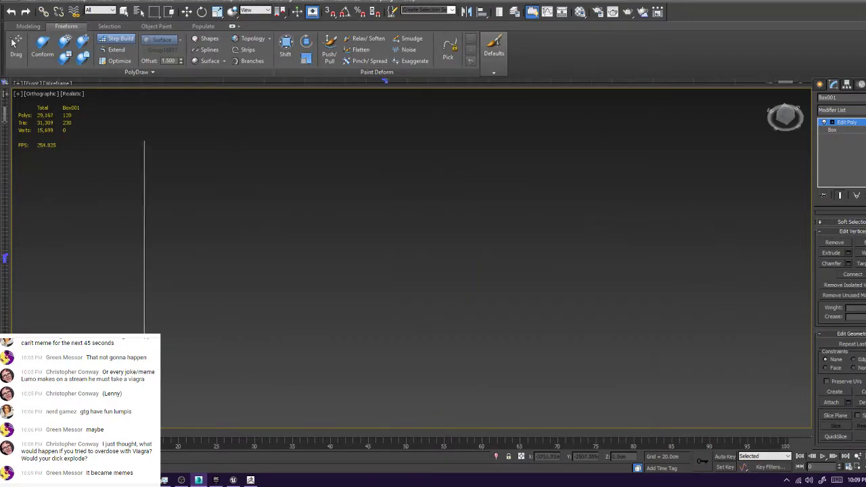
# Add a vertex near the branch's lower edge and fill the adjoining quad of the new ring
pyautogui.scroll(-5, 521, 295)
pyautogui.scroll(4, 516, 308)
pyautogui.click(464, 299)
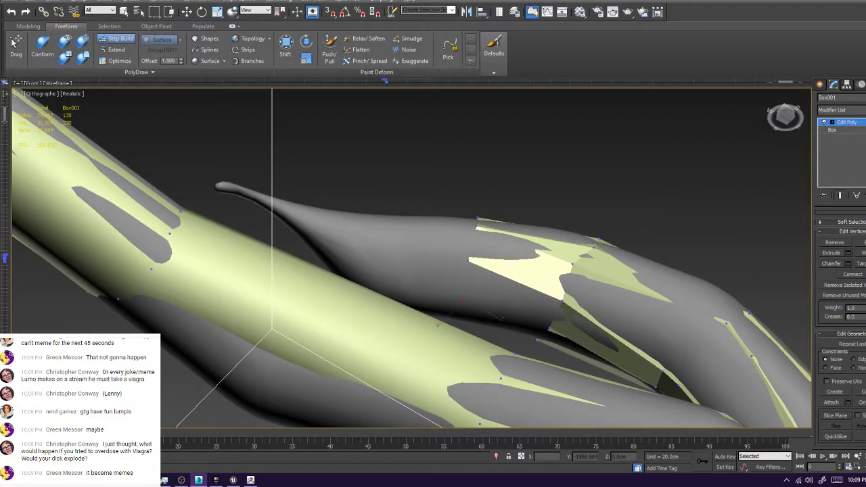
pyautogui.keyDown('shift'); pyautogui.click(503, 301); pyautogui.keyUp('shift')
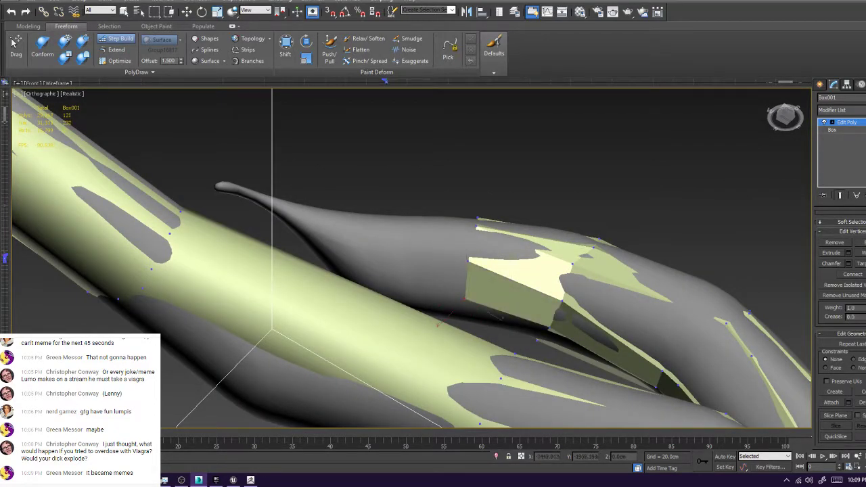
pyautogui.scroll(-4, 509, 338)
pyautogui.moveTo(504, 303)
pyautogui.keyDown('alt'); pyautogui.mouseDown(button='middle')
pyautogui.moveTo(509, 339)
pyautogui.moveTo(517, 298)
pyautogui.mouseUp(button='middle'); pyautogui.keyUp('alt')
pyautogui.scroll(-5, 517, 319)
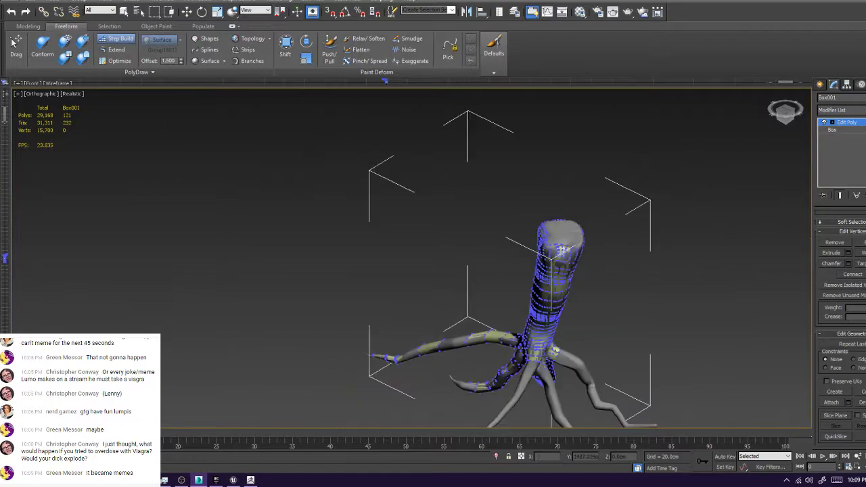
# Place a vertex on the branch's underside and fill the next quad around the ring
pyautogui.scroll(10, 518, 335)
pyautogui.moveTo(298, 352); pyautogui.dragTo(503, 308, button='middle')
pyautogui.click(476, 308)
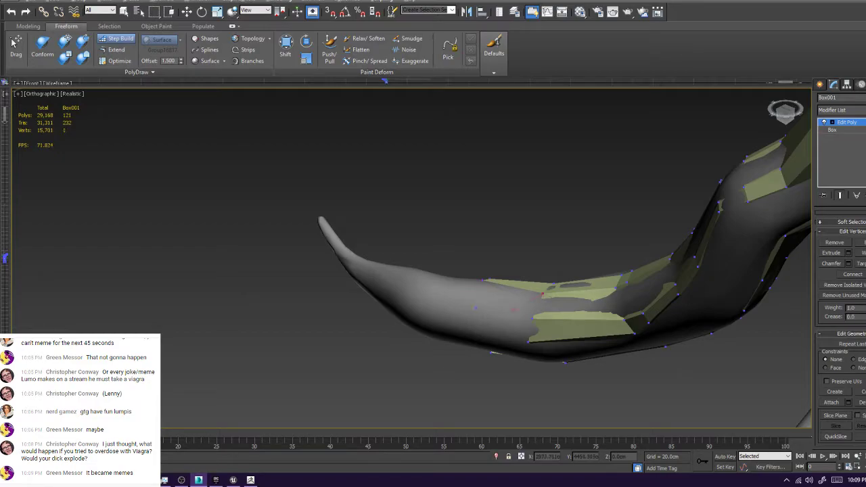
pyautogui.keyDown('shift'); pyautogui.click(506, 300); pyautogui.keyUp('shift')
pyautogui.keyDown('alt'); pyautogui.moveTo(506, 300); pyautogui.dragTo(518, 274, button='middle'); pyautogui.keyUp('alt')
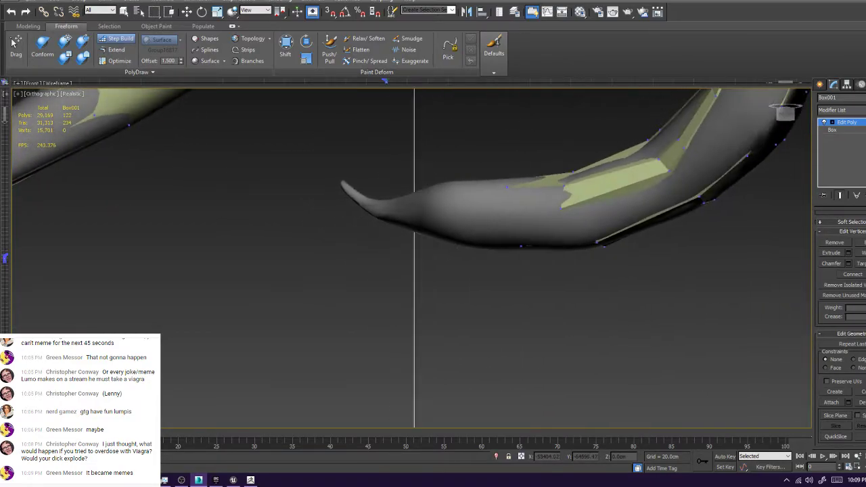
# Add the ring's remaining vertex on the back of the branch and fill the last two quads to close the ring
pyautogui.click(508, 211)
pyautogui.keyDown('shift'); pyautogui.click(534, 199); pyautogui.keyUp('shift')
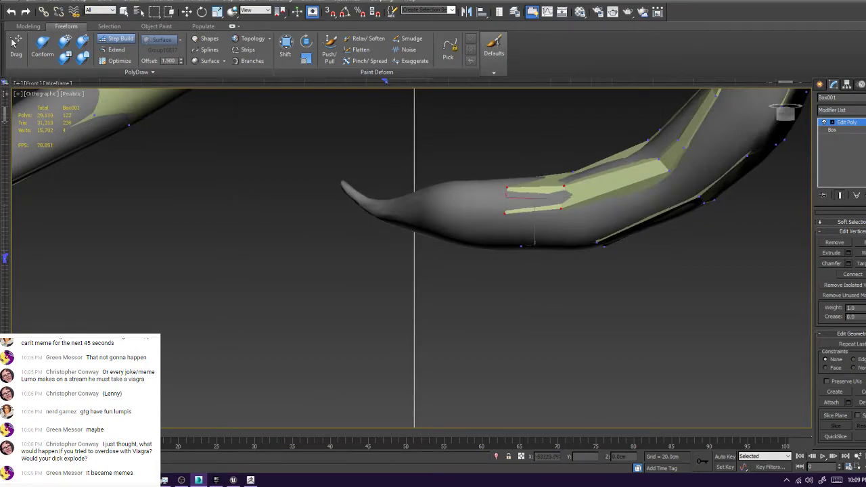
pyautogui.keyDown('alt'); pyautogui.moveTo(534, 199); pyautogui.dragTo(522, 264, button='middle'); pyautogui.keyUp('alt')
pyautogui.scroll(-3, 542, 352)
pyautogui.scroll(3, 583, 203)
pyautogui.click(602, 172)
pyautogui.keyDown('ctrl'); pyautogui.click(652, 225); pyautogui.keyUp('ctrl')
pyautogui.keyDown('ctrl'); pyautogui.click(543, 237); pyautogui.keyUp('ctrl')
pyautogui.keyDown('ctrl'); pyautogui.click(523, 184); pyautogui.keyUp('ctrl')
pyautogui.keyDown('shift'); pyautogui.click(579, 206); pyautogui.keyUp('shift')
# Place vertices closer to the branch tip and build a separate quad patch on the branch's side
pyautogui.keyDown('alt'); pyautogui.moveTo(579, 206); pyautogui.dragTo(528, 284, button='middle'); pyautogui.keyUp('alt')
pyautogui.scroll(-8, 575, 182)
pyautogui.moveTo(575, 180); pyautogui.dragTo(580, 237, button='middle')
pyautogui.scroll(5, 568, 172)
pyautogui.keyDown('alt'); pyautogui.moveTo(568, 203); pyautogui.dragTo(643, 234, button='middle'); pyautogui.keyUp('alt')
pyautogui.scroll(6, 604, 180)
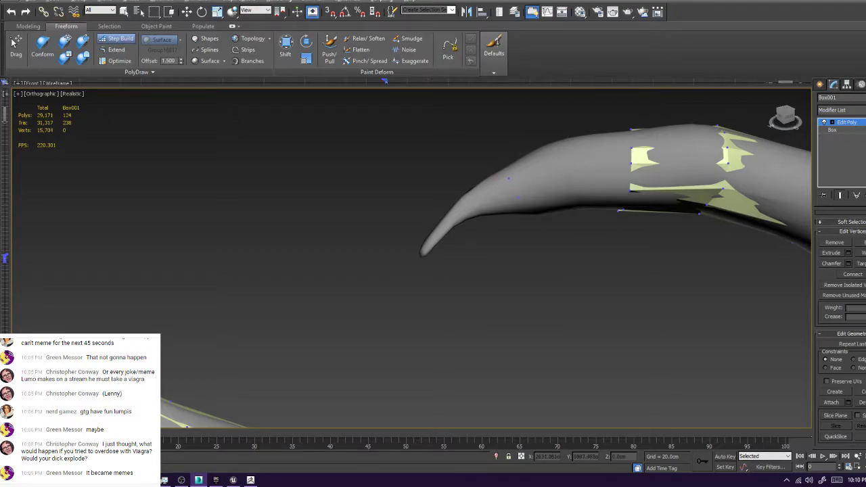
pyautogui.hotkey('ctrl', 'z')
pyautogui.hotkey('ctrl', 'z')
pyautogui.moveTo(586, 166)
pyautogui.keyDown('shift'); pyautogui.mouseDown()
pyautogui.moveTo(631, 163)
pyautogui.moveTo(592, 191)
pyautogui.mouseUp(); pyautogui.keyUp('shift')
pyautogui.hotkey('ctrl', 'z')
pyautogui.hotkey('ctrl', 'z')
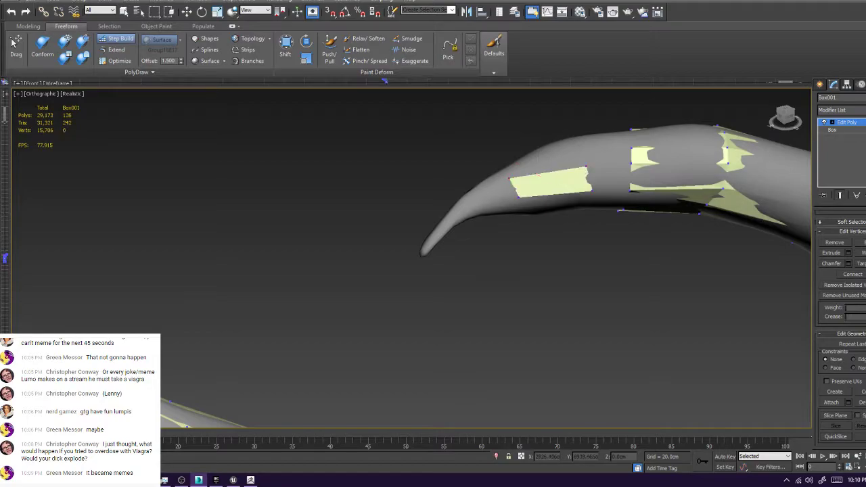
# In polygon mode, delete the polygon lying between the tip-side patch and the closed ring's border
pyautogui.keyDown('alt'); pyautogui.moveTo(460, 230); pyautogui.dragTo(518, 278, button='middle'); pyautogui.keyUp('alt')
pyautogui.scroll(5, 519, 279)
pyautogui.press('w')
pyautogui.press('4')
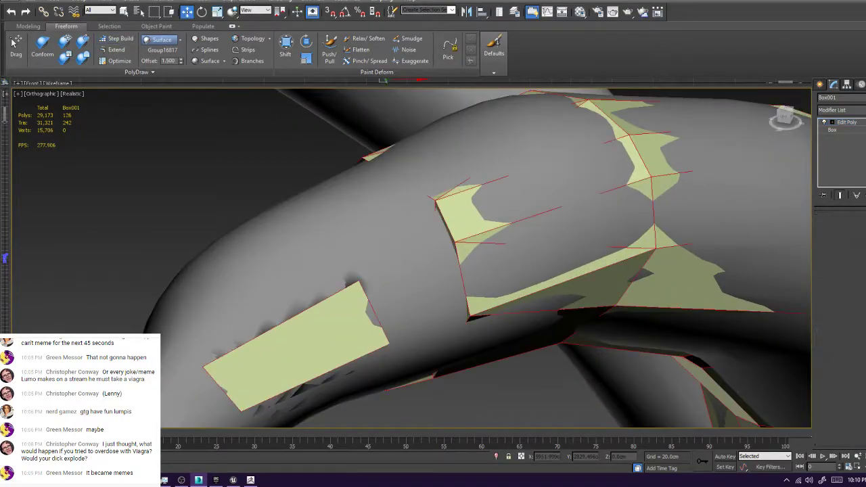
pyautogui.click(450, 278)
pyautogui.press('Delete')
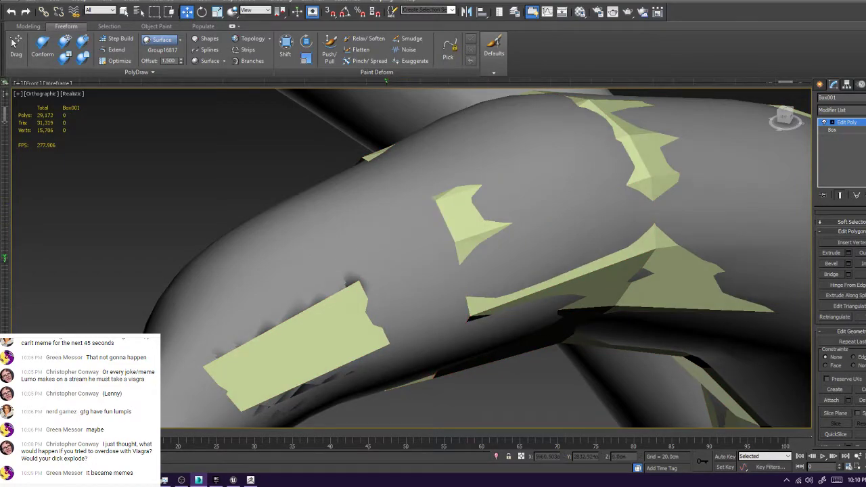
# Reactivate Step Build and bridge the gap between the tip-side patch and the ring's open border
pyautogui.click(116, 38)
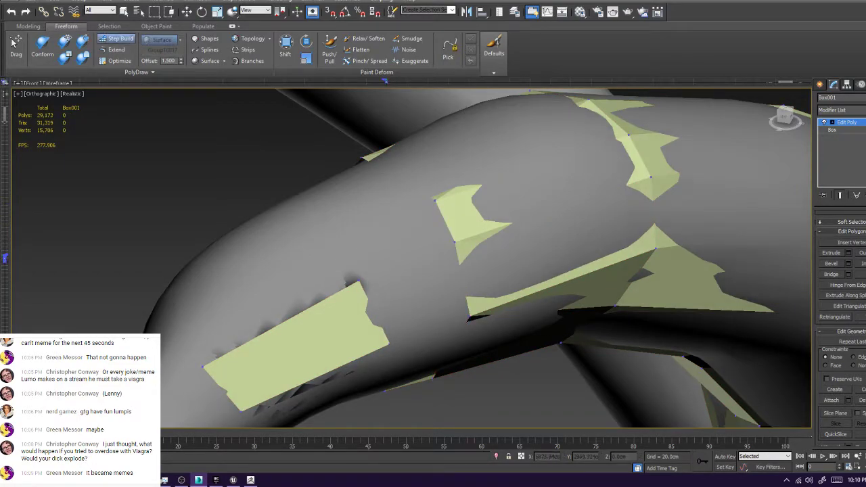
pyautogui.keyDown('shift'); pyautogui.click(358, 281); pyautogui.keyUp('shift')
pyautogui.keyDown('shift'); pyautogui.click(389, 344); pyautogui.keyUp('shift')
pyautogui.moveTo(389, 344)
pyautogui.keyDown('shift'); pyautogui.mouseDown()
pyautogui.moveTo(455, 241)
pyautogui.moveTo(447, 251)
pyautogui.mouseUp(); pyautogui.keyUp('shift')
pyautogui.keyDown('alt'); pyautogui.moveTo(433, 271); pyautogui.dragTo(457, 252, button='middle'); pyautogui.keyUp('alt')
pyautogui.scroll(-5, 440, 244)
pyautogui.scroll(2, 457, 254)
# Fill the next quad alongside the tip-side patch, working down the branch's side
pyautogui.moveTo(429, 215)
pyautogui.keyDown('shift'); pyautogui.mouseDown()
pyautogui.moveTo(460, 256)
pyautogui.moveTo(423, 245)
pyautogui.mouseUp(); pyautogui.keyUp('shift')
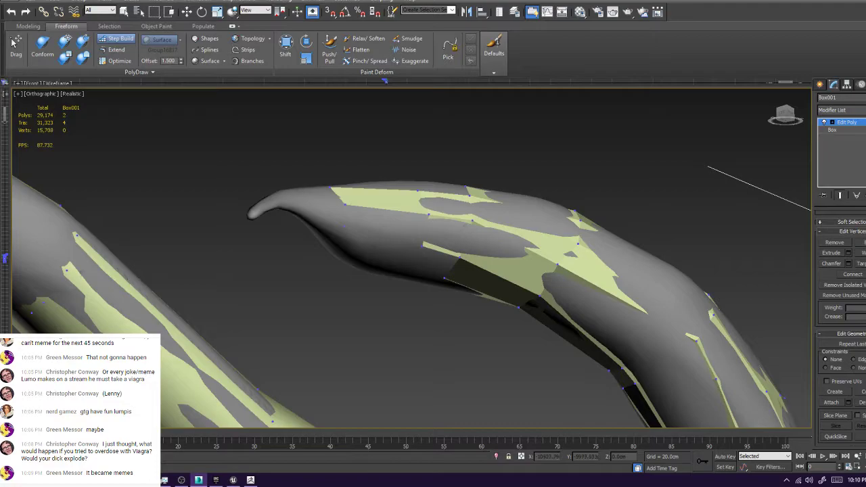
pyautogui.keyDown('ctrl'); pyautogui.click(428, 215); pyautogui.keyUp('ctrl')
pyautogui.keyDown('ctrl'); pyautogui.click(423, 245); pyautogui.keyUp('ctrl')
pyautogui.keyDown('shift'); pyautogui.click(385, 224); pyautogui.keyUp('shift')
pyautogui.keyDown('alt'); pyautogui.moveTo(386, 224); pyautogui.dragTo(366, 338, button='middle'); pyautogui.keyUp('alt')
pyautogui.scroll(-5, 412, 257)
pyautogui.scroll(3, 410, 203)
pyautogui.moveTo(406, 372); pyautogui.dragTo(419, 298, button='middle')
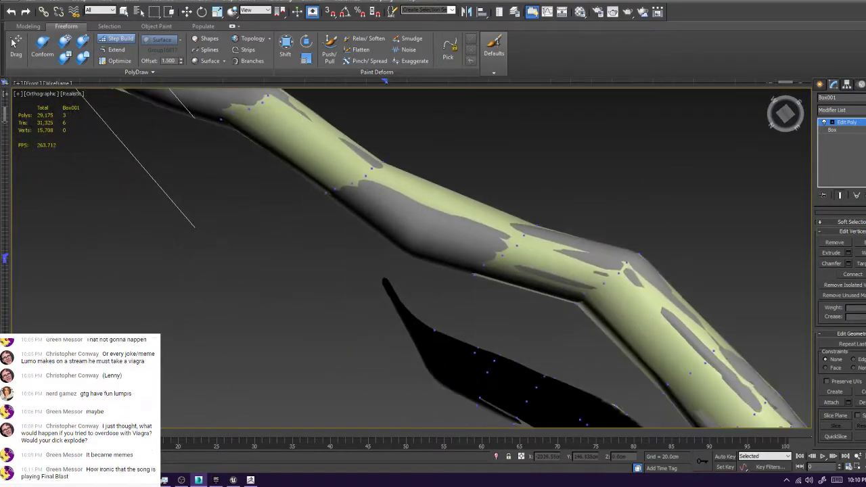
# Fill two quads lower on the branch, one joining the ring's border and one continuing toward the tip
pyautogui.scroll(4, 434, 359)
pyautogui.keyDown('alt'); pyautogui.moveTo(435, 359); pyautogui.dragTo(415, 372, button='middle'); pyautogui.keyUp('alt')
pyautogui.scroll(2, 440, 271)
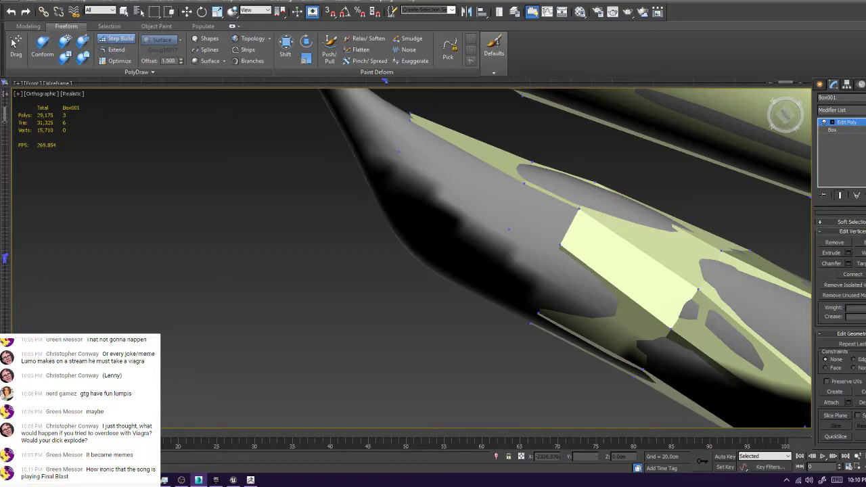
pyautogui.keyDown('shift'); pyautogui.moveTo(525, 184); pyautogui.dragTo(509, 229); pyautogui.keyUp('shift')
pyautogui.keyDown('shift'); pyautogui.click(544, 218); pyautogui.keyUp('shift')
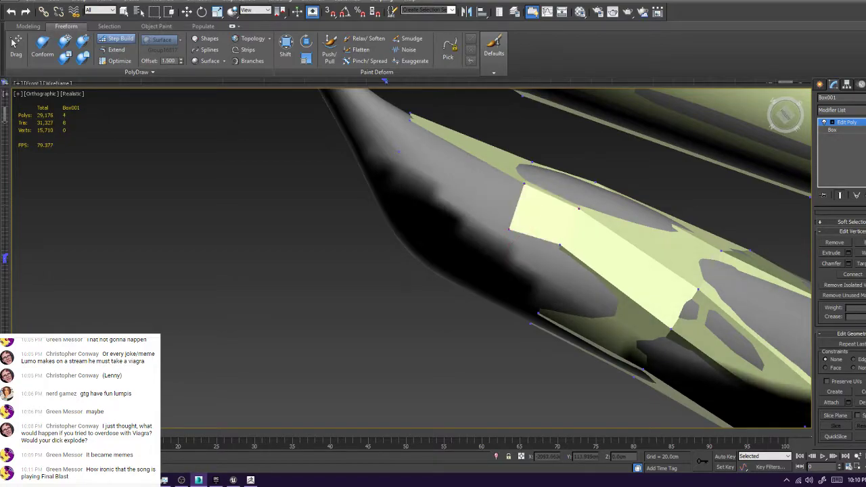
pyautogui.keyDown('shift'); pyautogui.moveTo(524, 184); pyautogui.dragTo(509, 229); pyautogui.keyUp('shift')
pyautogui.keyDown('shift'); pyautogui.click(460, 171); pyautogui.keyUp('shift')
# Fill the following quad against the ring's border on the branch's underside
pyautogui.moveTo(460, 171)
pyautogui.keyDown('alt'); pyautogui.mouseDown(button='middle')
pyautogui.moveTo(447, 224)
pyautogui.moveTo(466, 186)
pyautogui.moveTo(500, 216)
pyautogui.moveTo(503, 143)
pyautogui.moveTo(506, 223)
pyautogui.mouseUp(button='middle'); pyautogui.keyUp('alt')
pyautogui.scroll(-4, 467, 186)
pyautogui.scroll(5, 506, 271)
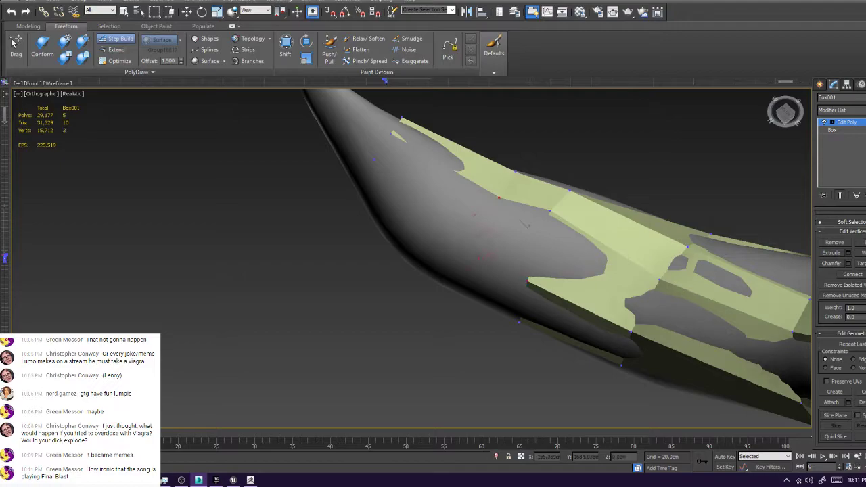
pyautogui.keyDown('shift'); pyautogui.click(513, 238); pyautogui.keyUp('shift')
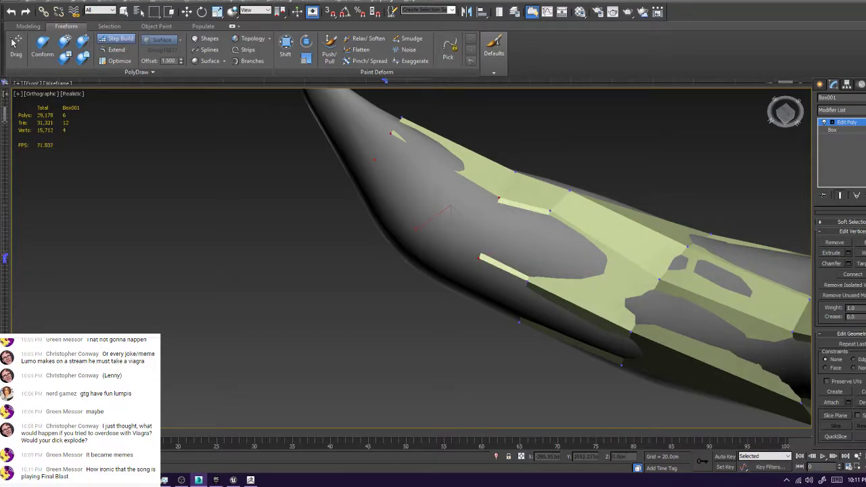
# Fill three more quads down the branch's side between the tip-side patch and the ring's open border
pyautogui.keyDown('shift'); pyautogui.click(436, 189); pyautogui.keyUp('shift')
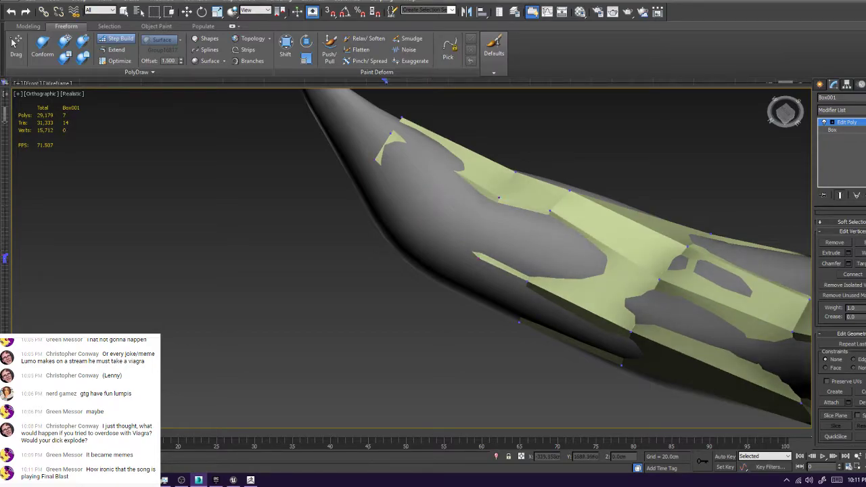
pyautogui.scroll(-4, 436, 263)
pyautogui.keyDown('alt'); pyautogui.moveTo(436, 263); pyautogui.dragTo(490, 341, button='middle'); pyautogui.keyUp('alt')
pyautogui.keyDown('alt'); pyautogui.moveTo(596, 311); pyautogui.dragTo(620, 311, button='middle'); pyautogui.keyUp('alt')
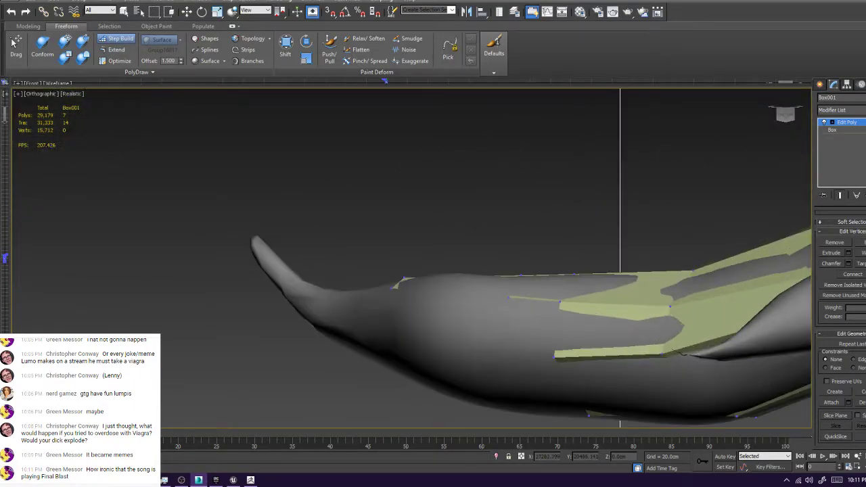
pyautogui.keyDown('shift'); pyautogui.click(532, 329); pyautogui.keyUp('shift')
pyautogui.keyDown('alt'); pyautogui.moveTo(533, 329); pyautogui.dragTo(325, 282, button='middle'); pyautogui.keyUp('alt')
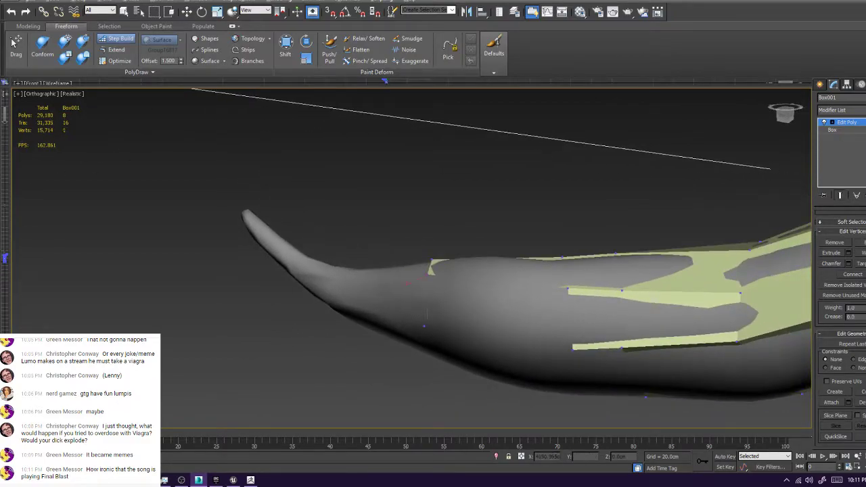
pyautogui.keyDown('shift'); pyautogui.click(498, 312); pyautogui.keyUp('shift')
# Isolate the low-poly tree mesh so the sculpted tree is hidden
pyautogui.keyDown('alt'); pyautogui.moveTo(498, 312); pyautogui.dragTo(697, 389, button='middle'); pyautogui.keyUp('alt')
pyautogui.scroll(-10, 500, 306)
pyautogui.scroll(8, 325, 203)
pyautogui.scroll(-5, 325, 203)
pyautogui.keyDown('alt'); pyautogui.moveTo(447, 271); pyautogui.dragTo(196, 274, button='middle'); pyautogui.keyUp('alt')
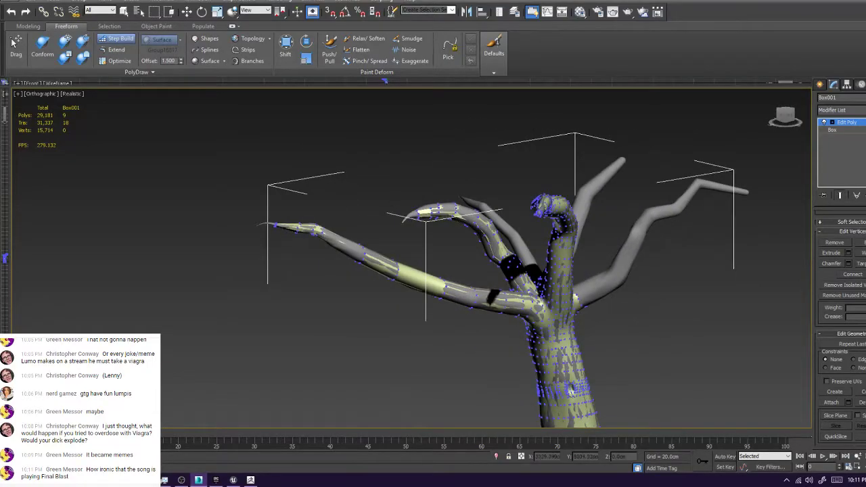
pyautogui.hotkey('alt', 'q')
pyautogui.keyDown('alt'); pyautogui.moveTo(399, 172); pyautogui.dragTo(426, 176, button='middle'); pyautogui.keyUp('alt')
pyautogui.scroll(6, 426, 172)
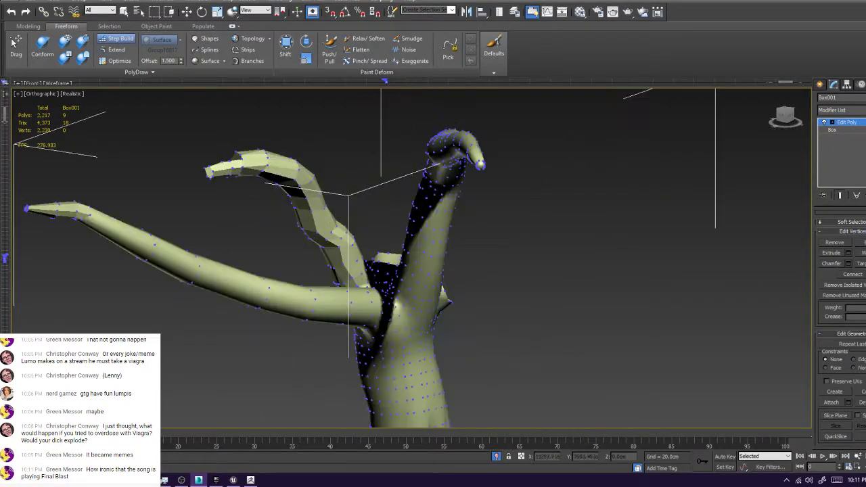
pyautogui.keyDown('alt'); pyautogui.moveTo(433, 227); pyautogui.dragTo(507, 365, button='middle'); pyautogui.keyUp('alt')
pyautogui.scroll(6, 406, 270)
pyautogui.moveTo(352, 271); pyautogui.dragTo(480, 277, button='middle')
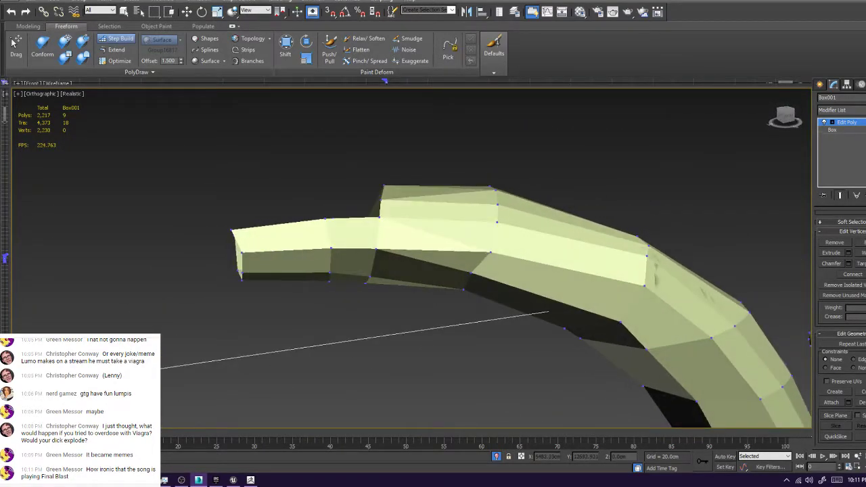
# Place a vertex beside the gap near the branch tip and build a quad there, undoing the extra fill
pyautogui.click(331, 200)
pyautogui.keyDown('ctrl'); pyautogui.click(326, 218); pyautogui.keyUp('ctrl')
pyautogui.keyDown('shift'); pyautogui.moveTo(326, 218); pyautogui.dragTo(381, 200); pyautogui.keyUp('shift')
pyautogui.keyDown('alt'); pyautogui.moveTo(381, 199); pyautogui.dragTo(433, 379, button='middle'); pyautogui.keyUp('alt')
pyautogui.keyDown('shift'); pyautogui.click(309, 310); pyautogui.keyUp('shift')
pyautogui.hotkey('ctrl', 'z')
pyautogui.moveTo(677, 379); pyautogui.dragTo(324, 216, button='middle')
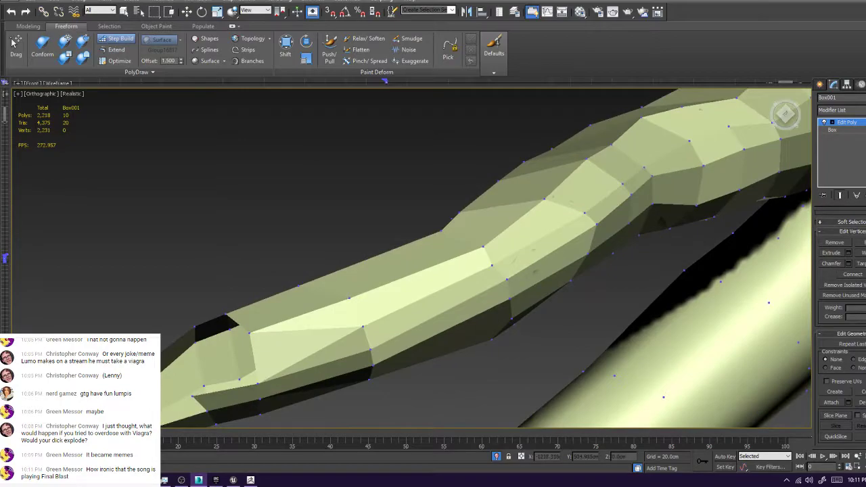
# Fill the notch in the branch's upper side between the tip patch and the ring with a quad
pyautogui.scroll(-4, 373, 296)
pyautogui.keyDown('alt'); pyautogui.moveTo(374, 296); pyautogui.dragTo(345, 302, button='middle'); pyautogui.keyUp('alt')
pyautogui.scroll(4, 345, 302)
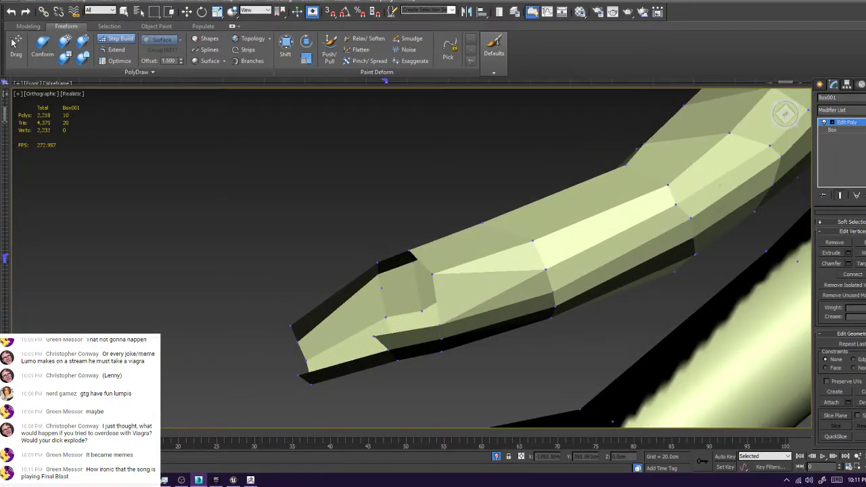
pyautogui.keyDown('shift'); pyautogui.click(407, 306); pyautogui.keyUp('shift')
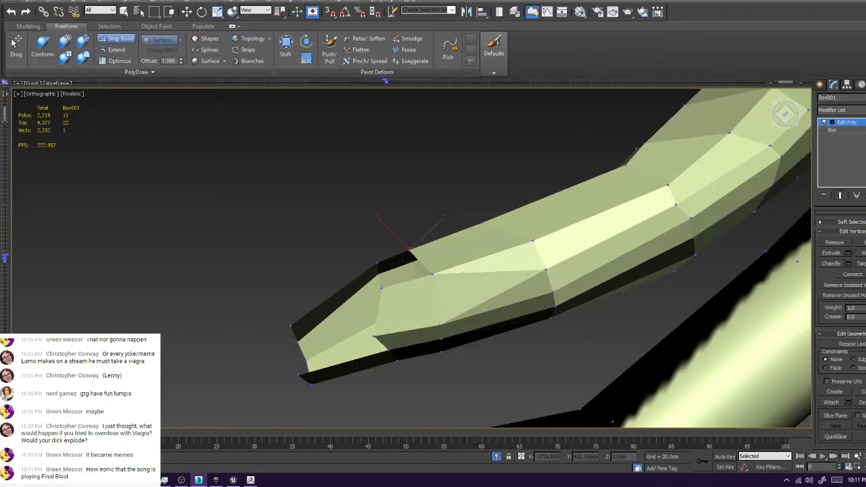
# Close the small quad-sized hole that remains beside the filled notch near the branch tip
pyautogui.keyDown('alt'); pyautogui.moveTo(434, 230); pyautogui.dragTo(467, 253, button='middle'); pyautogui.keyUp('alt')
pyautogui.moveTo(528, 379); pyautogui.dragTo(352, 163, button='middle')
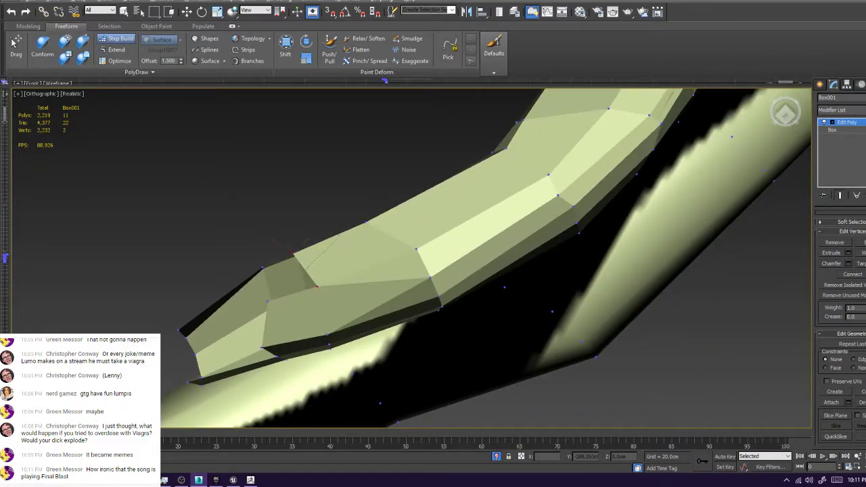
pyautogui.keyDown('alt'); pyautogui.moveTo(325, 271); pyautogui.dragTo(433, 250, button='middle'); pyautogui.keyUp('alt')
pyautogui.moveTo(542, 176); pyautogui.dragTo(521, 237, button='middle')
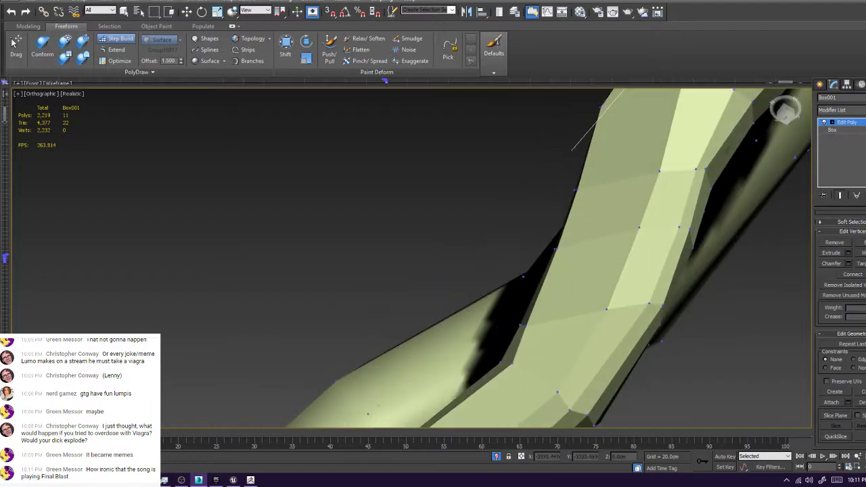
pyautogui.moveTo(663, 176); pyautogui.dragTo(596, 251, button='middle')
pyautogui.click(393, 298)
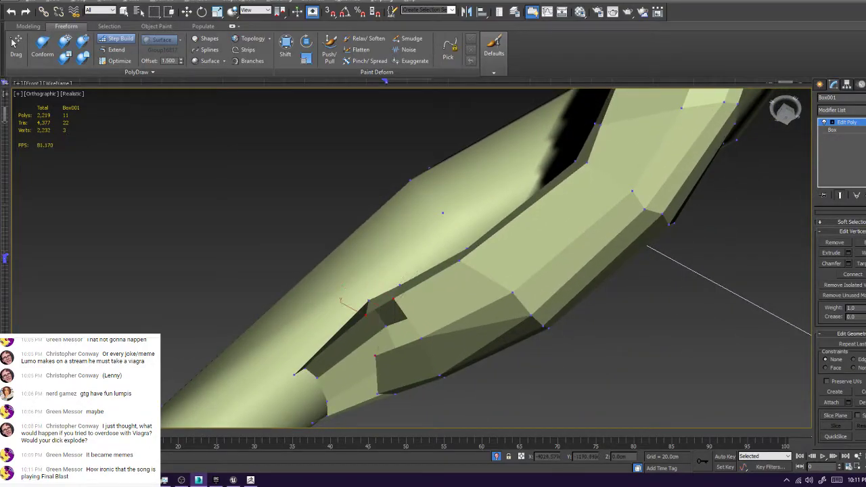
pyautogui.keyDown('shift'); pyautogui.click(391, 328); pyautogui.keyUp('shift')
# Add vertices along the open side of the branch tip and build a quad from them
pyautogui.keyDown('alt'); pyautogui.moveTo(460, 271); pyautogui.dragTo(385, 260, button='middle'); pyautogui.keyUp('alt')
pyautogui.scroll(-6, 411, 257)
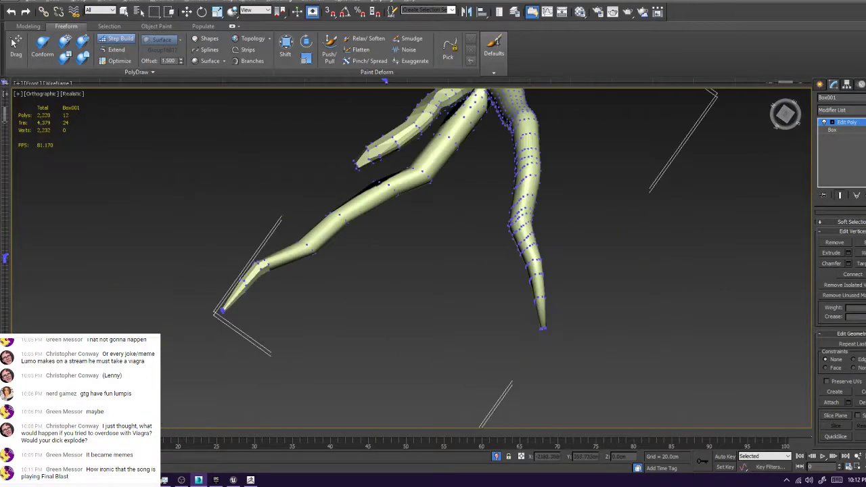
pyautogui.keyDown('alt'); pyautogui.moveTo(420, 298); pyautogui.dragTo(418, 257, button='middle'); pyautogui.keyUp('alt')
pyautogui.moveTo(386, 142); pyautogui.dragTo(467, 166, button='middle')
pyautogui.scroll(8, 408, 227)
pyautogui.click(344, 134)
pyautogui.moveTo(344, 133)
pyautogui.keyDown('shift'); pyautogui.mouseDown()
pyautogui.moveTo(354, 143)
pyautogui.moveTo(410, 117)
pyautogui.moveTo(391, 103)
pyautogui.mouseUp(); pyautogui.keyUp('shift')
pyautogui.keyDown('alt'); pyautogui.moveTo(501, 237); pyautogui.dragTo(507, 230, button='middle'); pyautogui.keyUp('alt')
pyautogui.click(423, 209)
pyautogui.keyDown('shift'); pyautogui.moveTo(441, 248); pyautogui.dragTo(423, 243); pyautogui.keyUp('shift')
pyautogui.keyDown('alt'); pyautogui.moveTo(423, 243); pyautogui.dragTo(592, 237, button='middle'); pyautogui.keyUp('alt')
pyautogui.keyDown('alt'); pyautogui.moveTo(341, 257); pyautogui.dragTo(338, 271, button='middle'); pyautogui.keyUp('alt')
# Fill the last two quads along the branch tip's open side to complete its wall
pyautogui.click(398, 253)
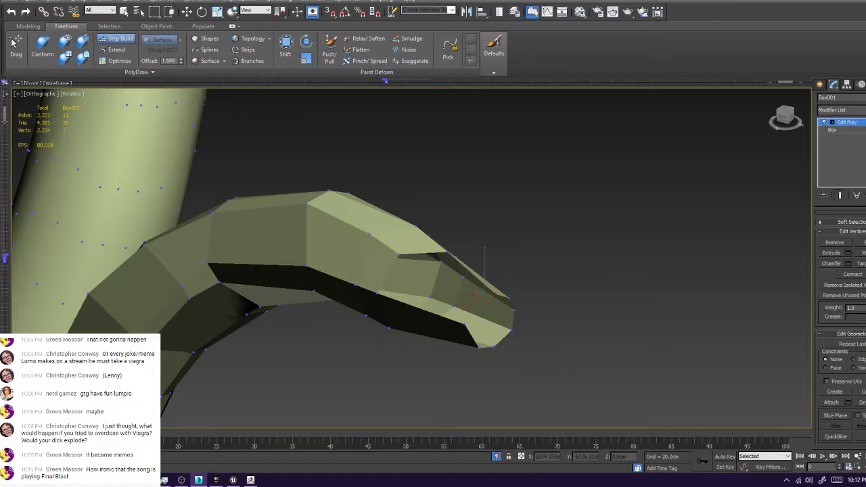
pyautogui.keyDown('shift'); pyautogui.click(455, 262); pyautogui.keyUp('shift')
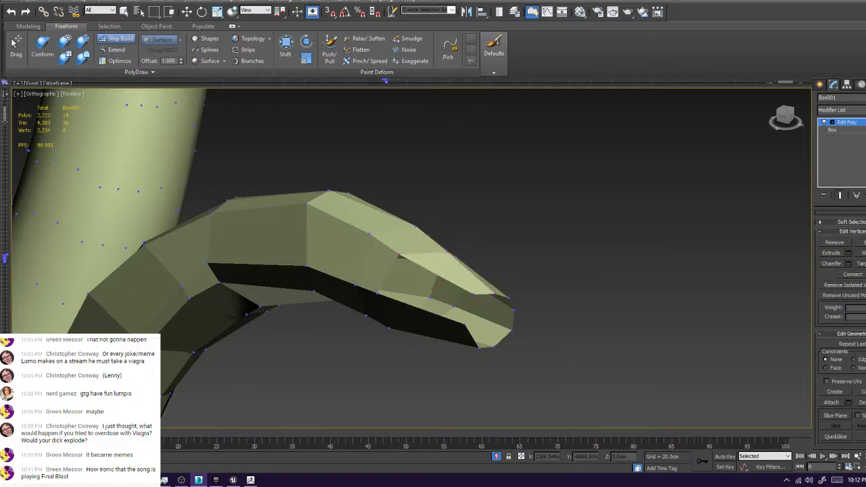
pyautogui.click(399, 256)
pyautogui.keyDown('shift'); pyautogui.moveTo(472, 295); pyautogui.dragTo(465, 320); pyautogui.keyUp('shift')
# Leave Step Build, select all polygons of the mesh and assign them to smoothing group 1
pyautogui.scroll(-5, 467, 314)
pyautogui.keyDown('alt'); pyautogui.moveTo(467, 315); pyautogui.dragTo(525, 263, button='middle'); pyautogui.keyUp('alt')
pyautogui.scroll(-3, 505, 298)
pyautogui.scroll(6, 526, 262)
pyautogui.scroll(-4, 526, 263)
pyautogui.scroll(5, 526, 262)
pyautogui.scroll(-8, 526, 262)
pyautogui.press('w')
pyautogui.scroll(4, 538, 291)
pyautogui.press('4')
pyautogui.scroll(-4, 539, 291)
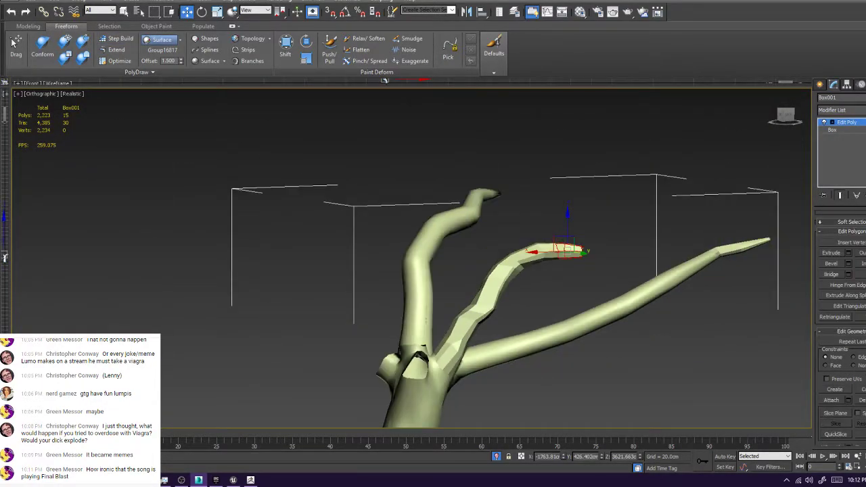
pyautogui.hotkey('ctrl', 'a')
pyautogui.click(825, 415)
pyautogui.click(516, 344)
# Show edged faces and bridge the upper and lower border edges across the branch tip's open end
pyautogui.keyDown('alt'); pyautogui.moveTo(516, 343); pyautogui.dragTo(472, 354, button='middle'); pyautogui.keyUp('alt')
pyautogui.keyDown('alt'); pyautogui.moveTo(534, 332); pyautogui.dragTo(582, 328, button='middle'); pyautogui.keyUp('alt')
pyautogui.scroll(5, 535, 250)
pyautogui.keyDown('alt'); pyautogui.moveTo(535, 251); pyautogui.dragTo(504, 272, button='middle'); pyautogui.keyUp('alt')
pyautogui.press('2')
pyautogui.scroll(2, 503, 272)
pyautogui.press('F4')
pyautogui.scroll(2, 501, 269)
pyautogui.click(493, 260)
pyautogui.keyDown('ctrl'); pyautogui.click(500, 342); pyautogui.keyUp('ctrl')
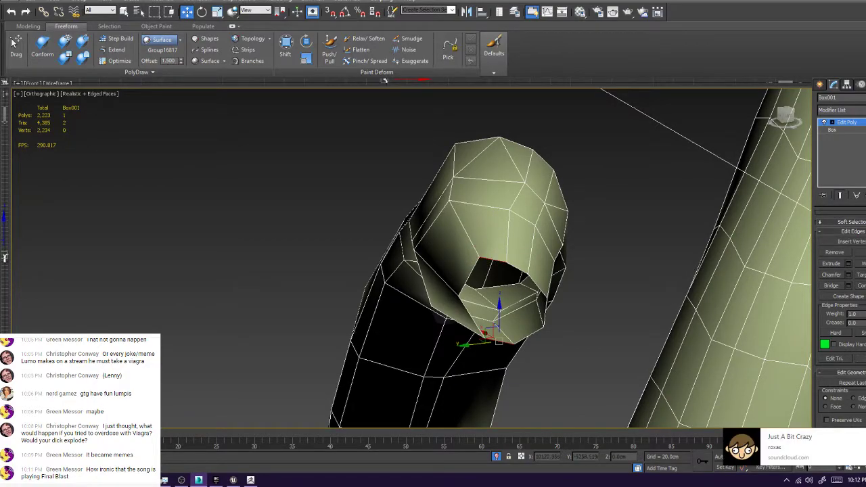
pyautogui.click(831, 285)
# Bridge the neighbouring pair of border edges beside the first strip across the tip opening
pyautogui.click(493, 259)
pyautogui.click(521, 276)
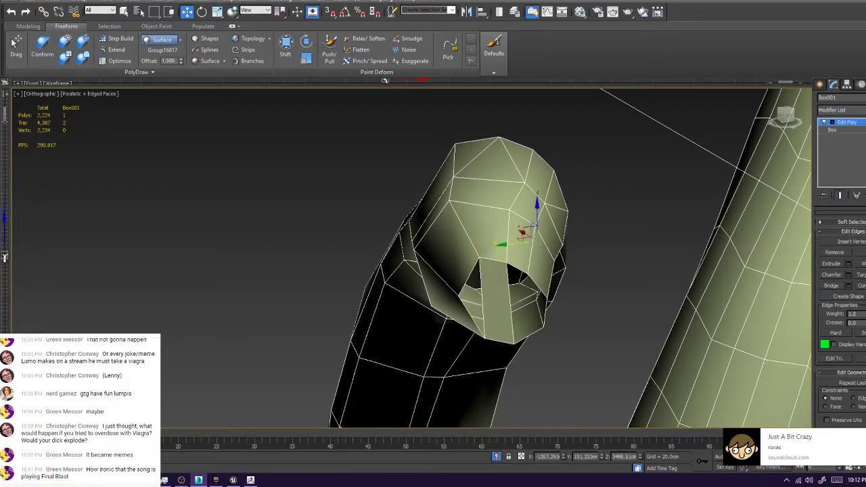
pyautogui.click(518, 269)
pyautogui.keyDown('ctrl'); pyautogui.click(530, 336); pyautogui.keyUp('ctrl')
pyautogui.keyDown('ctrl'); pyautogui.click(526, 342); pyautogui.keyUp('ctrl')
pyautogui.keyDown('alt'); pyautogui.click(519, 353); pyautogui.keyUp('alt')
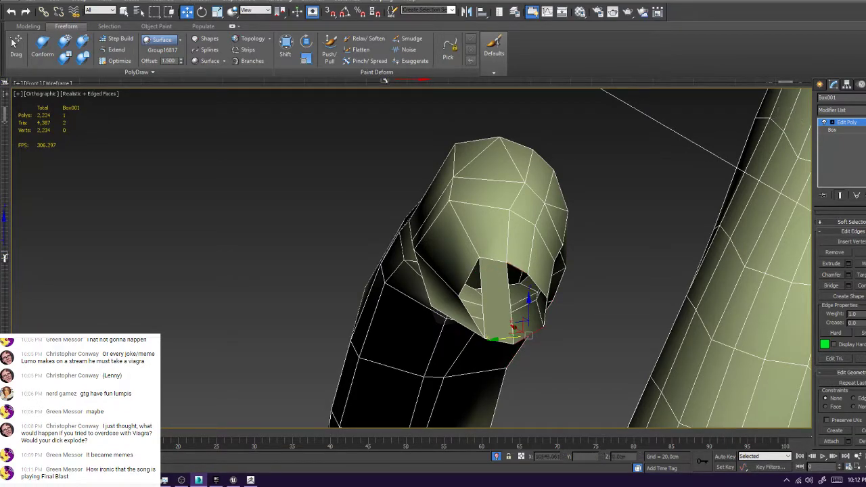
pyautogui.click(831, 286)
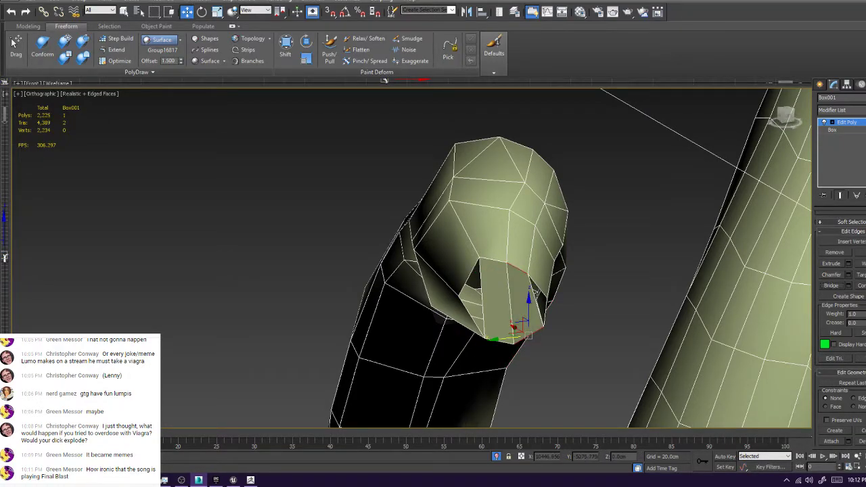
# Bridge the remaining border edges on both sides of the tip opening to cap the branch
pyautogui.click(535, 294)
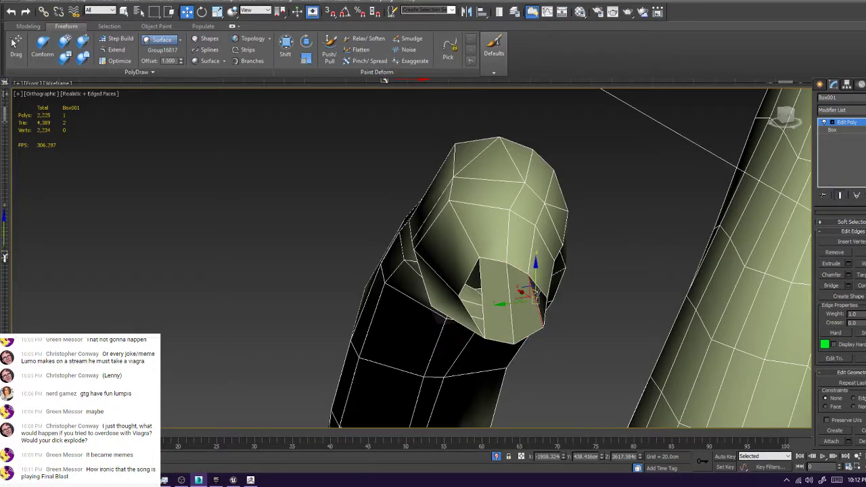
pyautogui.click(832, 286)
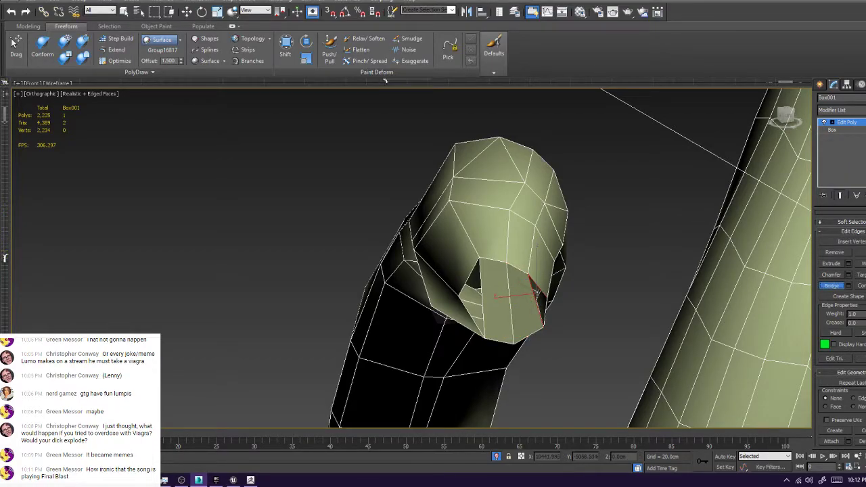
pyautogui.click(538, 294)
pyautogui.click(478, 281)
pyautogui.scroll(-8, 484, 278)
pyautogui.keyDown('alt'); pyautogui.moveTo(487, 278); pyautogui.dragTo(548, 281, button='middle'); pyautogui.keyUp('alt')
pyautogui.press('w')
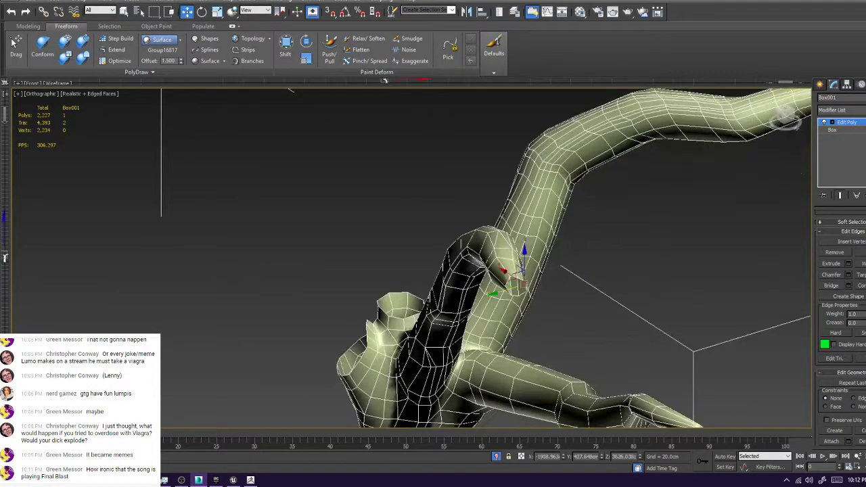
pyautogui.hotkey('ctrl', 'a')
pyautogui.scroll(-10, 799, 318)
pyautogui.scroll(8, 802, 318)
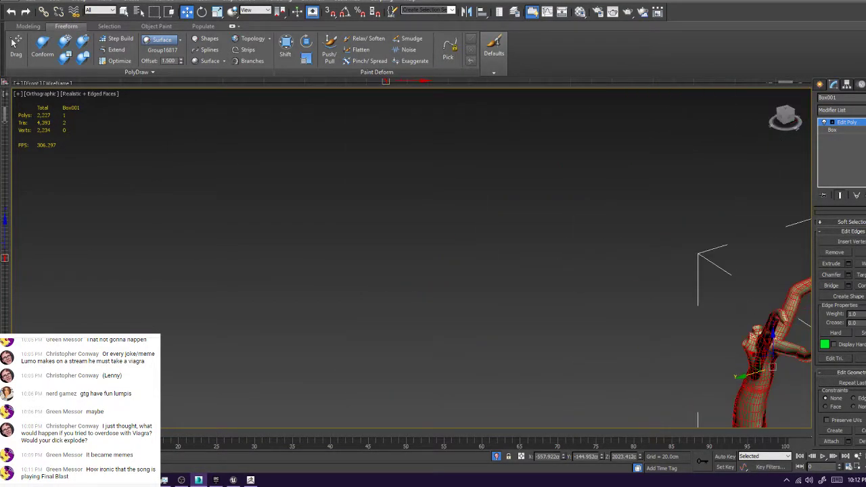
pyautogui.moveTo(802, 318); pyautogui.dragTo(761, 315, button='middle')
pyautogui.scroll(-9, 839, 325)
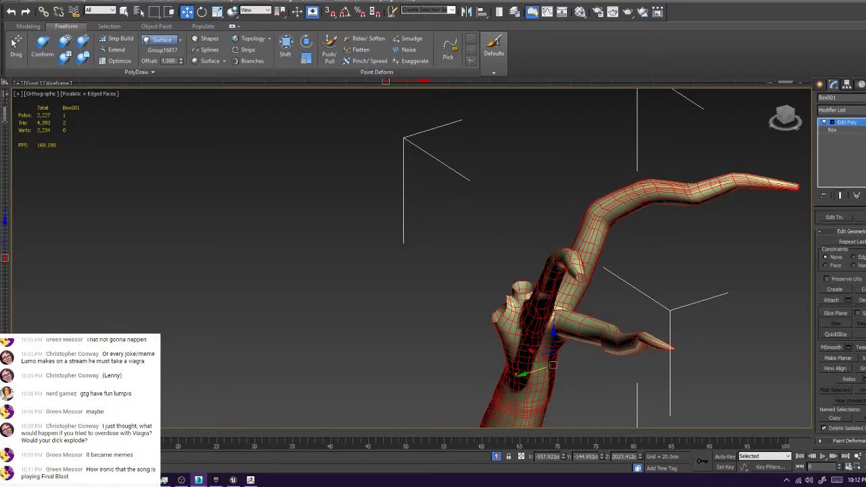
pyautogui.scroll(5, 842, 304)
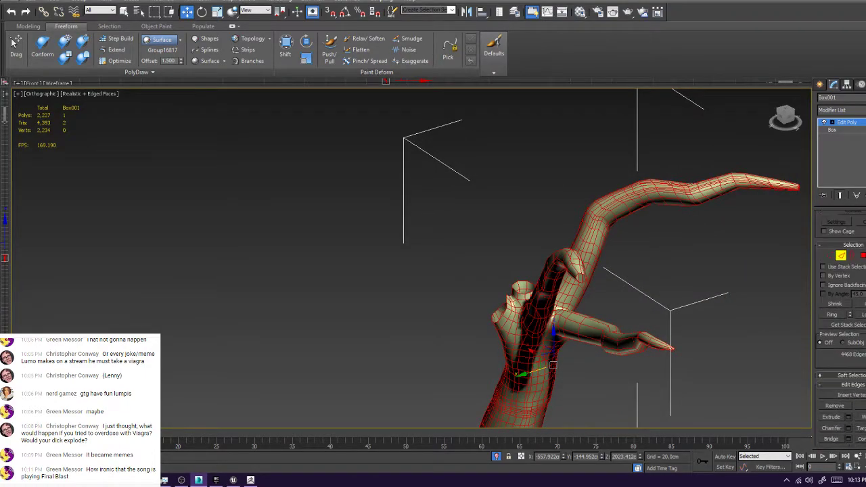
pyautogui.scroll(-5, 842, 304)
pyautogui.scroll(3, 842, 304)
pyautogui.scroll(5, 842, 305)
# Select all polygons, clear their smoothing groups and assign the whole mesh to smoothing group 1
pyautogui.press('4')
pyautogui.scroll(-8, 842, 304)
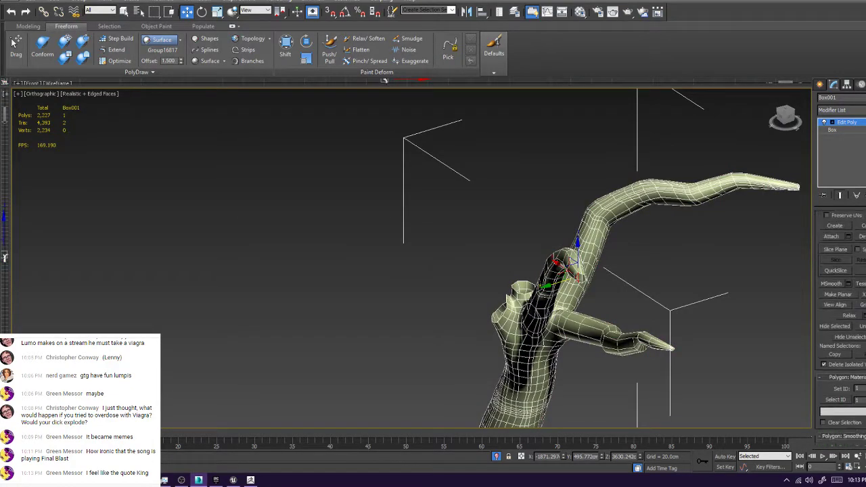
pyautogui.hotkey('ctrl', 'a')
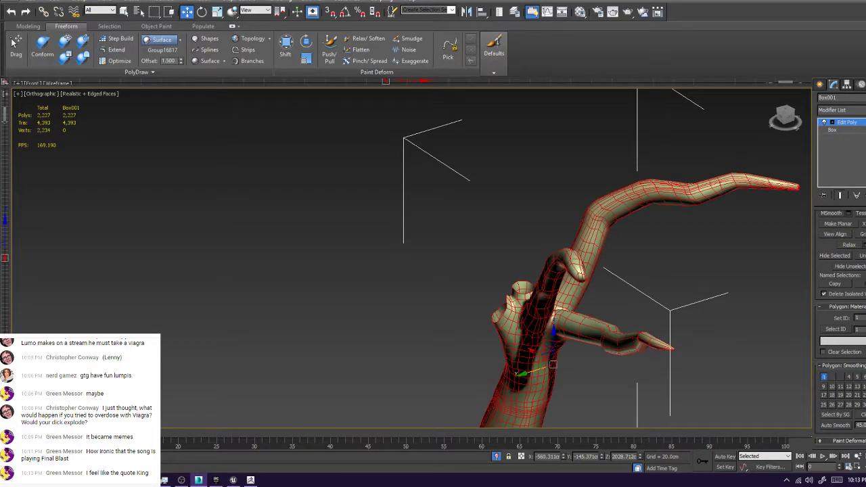
pyautogui.click(862, 414)
pyautogui.click(823, 377)
pyautogui.click(683, 196)
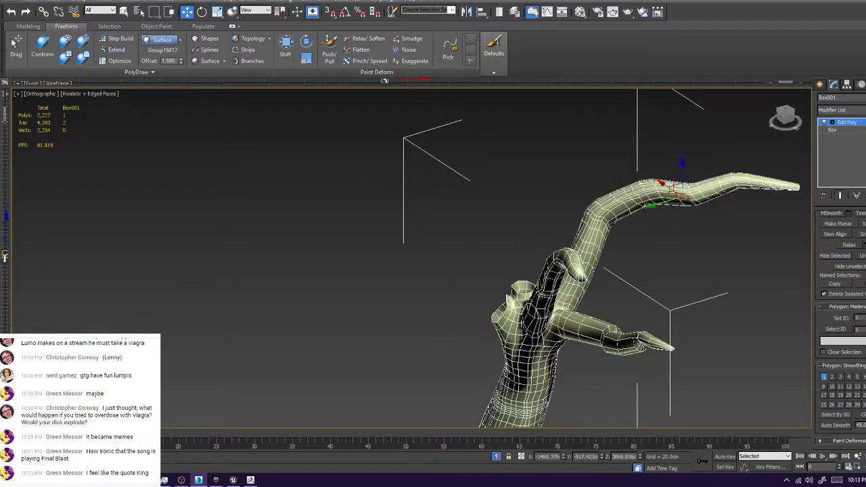
# Hide the edged faces and examine the smoothed shading along the branches and around the trunk fork
pyautogui.press('F4')
pyautogui.keyDown('alt'); pyautogui.moveTo(649, 217); pyautogui.dragTo(704, 203, button='middle'); pyautogui.keyUp('alt')
pyautogui.press('space')
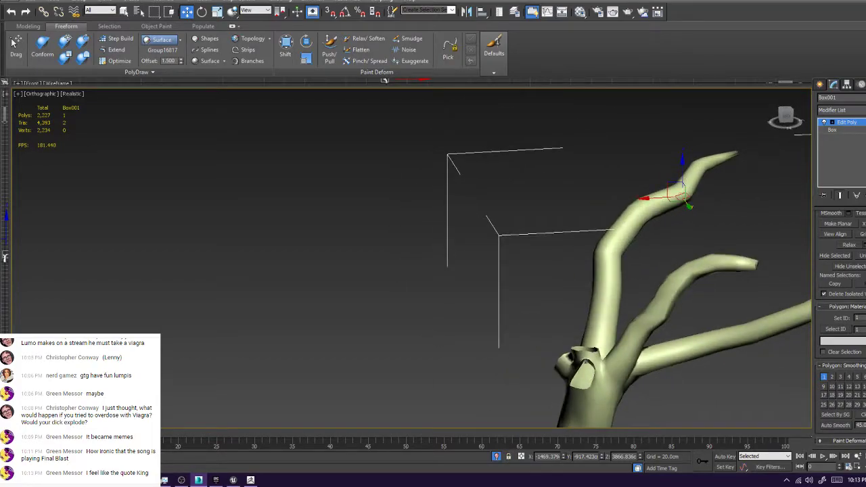
pyautogui.moveTo(656, 323); pyautogui.dragTo(621, 302, button='middle')
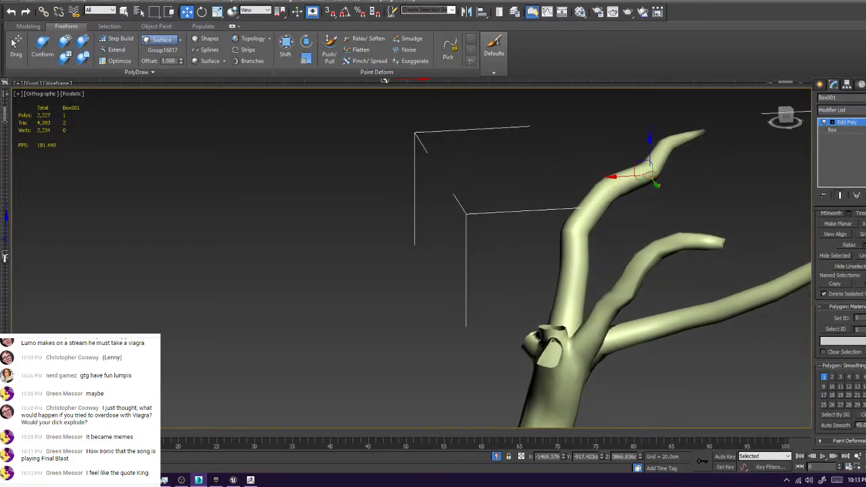
pyautogui.scroll(5, 621, 302)
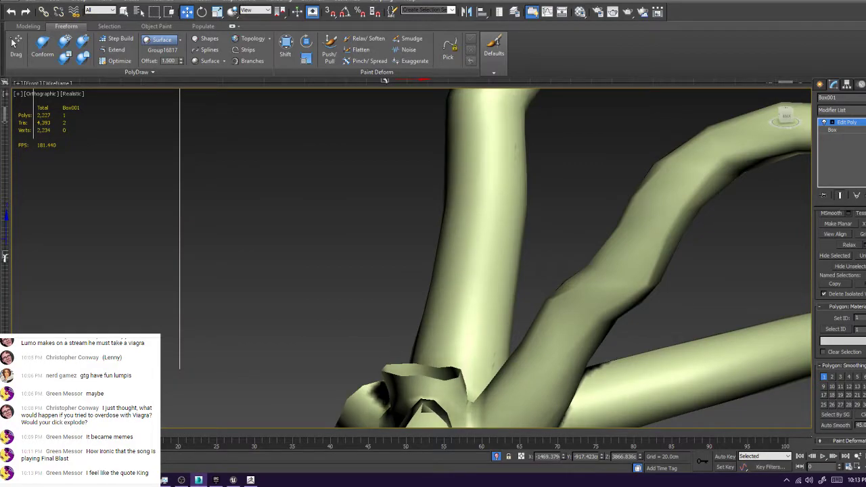
pyautogui.scroll(-4, 588, 300)
pyautogui.keyDown('alt'); pyautogui.moveTo(587, 299); pyautogui.dragTo(532, 220, button='middle'); pyautogui.keyUp('alt')
pyautogui.scroll(4, 582, 189)
pyautogui.scroll(-5, 586, 185)
pyautogui.keyDown('alt'); pyautogui.moveTo(586, 186); pyautogui.dragTo(548, 113, button='middle'); pyautogui.keyUp('alt')
pyautogui.scroll(-4, 670, 172)
pyautogui.keyDown('alt'); pyautogui.moveTo(670, 172); pyautogui.dragTo(621, 214, button='middle'); pyautogui.keyUp('alt')
pyautogui.scroll(5, 621, 214)
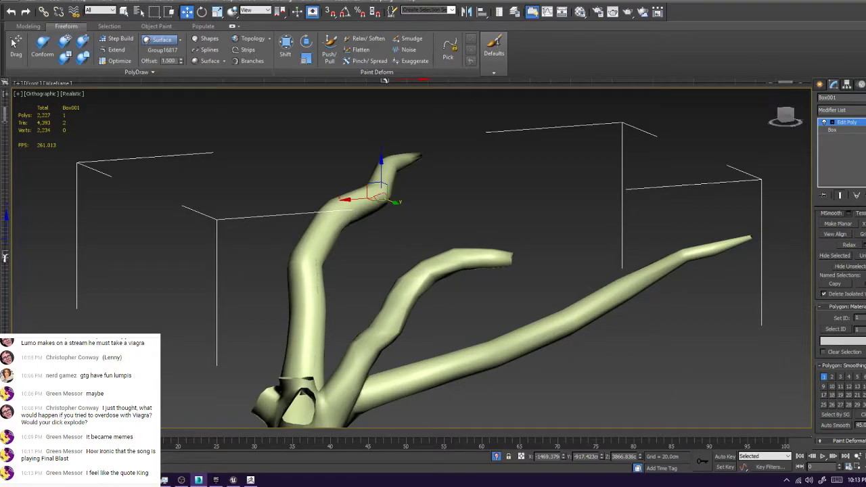
pyautogui.moveTo(514, 256); pyautogui.dragTo(657, 213, button='middle')
pyautogui.moveTo(433, 291); pyautogui.dragTo(437, 258, button='middle')
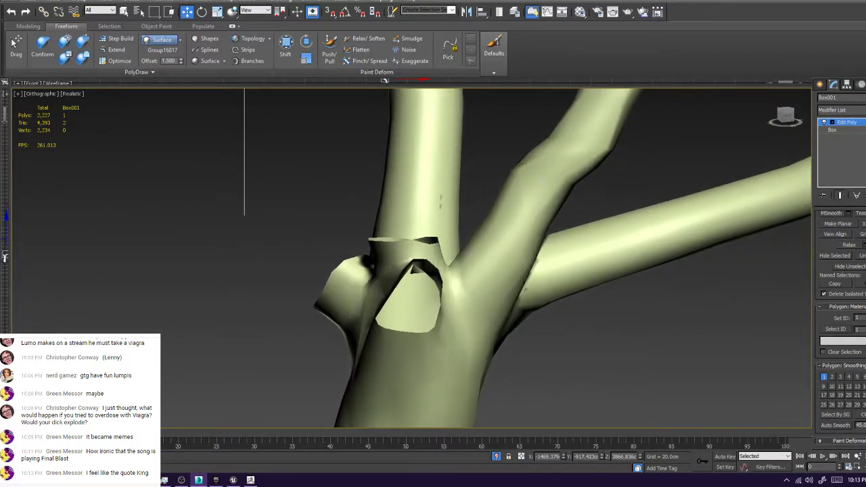
# End the isolation so the sculpted tree is shown together with the low-poly mesh
pyautogui.click(497, 457)
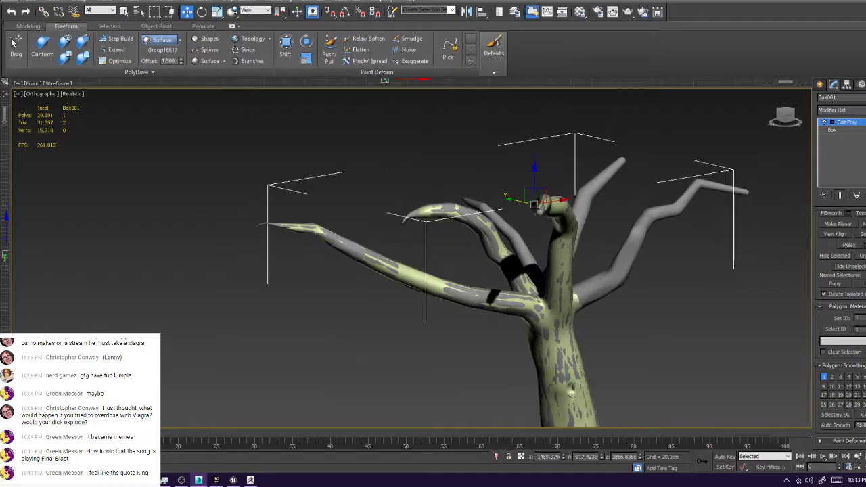
# Select the open border edges at the base of an uncovered branch and extend them upward along the sculpt with the Extend tool
pyautogui.keyDown('alt'); pyautogui.moveTo(541, 237); pyautogui.dragTo(558, 278, button='middle'); pyautogui.keyUp('alt')
pyautogui.scroll(5, 588, 243)
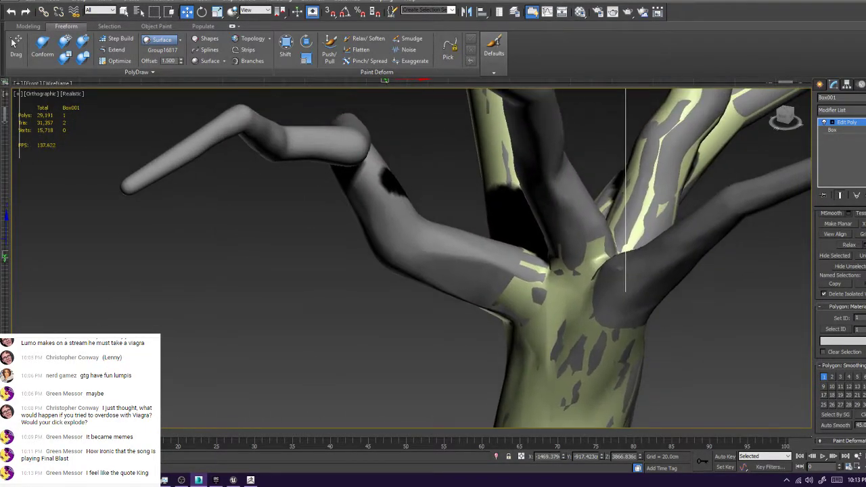
pyautogui.press('2')
pyautogui.click(596, 240)
pyautogui.doubleClick(601, 235)
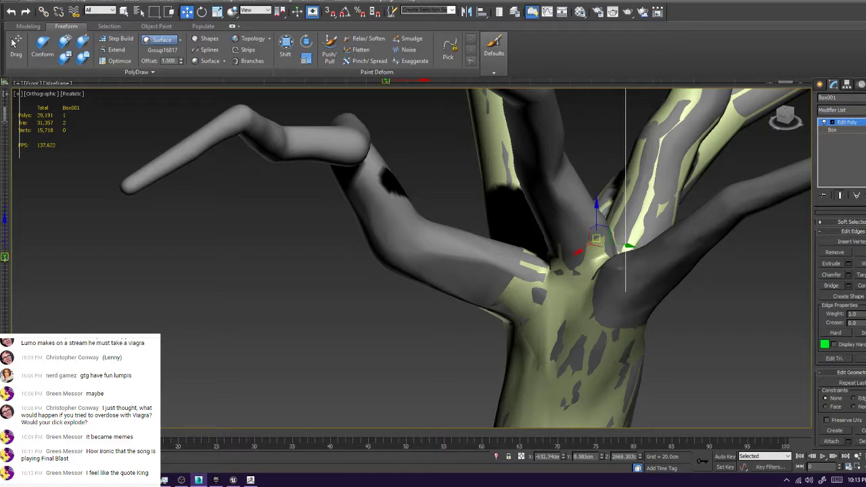
pyautogui.doubleClick(598, 238)
pyautogui.keyDown('alt'); pyautogui.moveTo(596, 238); pyautogui.dragTo(332, 247, button='middle'); pyautogui.keyUp('alt')
pyautogui.click(117, 50)
pyautogui.keyDown('alt'); pyautogui.moveTo(610, 237); pyautogui.dragTo(588, 280, button='middle'); pyautogui.keyUp('alt')
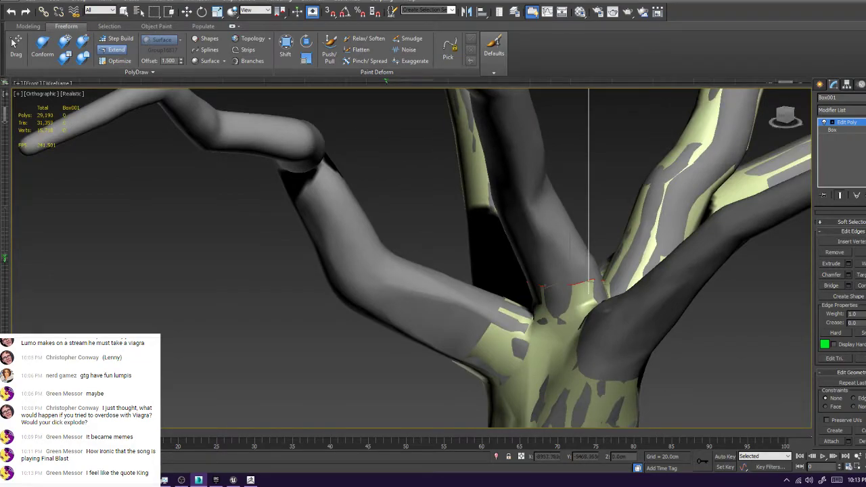
pyautogui.keyDown('ctrl'); pyautogui.keyDown('shift'); pyautogui.moveTo(577, 265); pyautogui.dragTo(555, 202); pyautogui.keyUp('shift'); pyautogui.keyUp('ctrl')
# Isolate the low-poly mesh and extend the open border further along the branch, adding more ring segments
pyautogui.keyDown('alt'); pyautogui.moveTo(555, 202); pyautogui.dragTo(704, 218, button='middle'); pyautogui.keyUp('alt')
pyautogui.keyDown('alt'); pyautogui.moveTo(732, 257); pyautogui.dragTo(534, 257, button='middle'); pyautogui.keyUp('alt')
pyautogui.hotkey('alt', 'q')
pyautogui.scroll(-8, 474, 258)
pyautogui.keyDown('alt'); pyautogui.moveTo(474, 257); pyautogui.dragTo(514, 264, button='middle'); pyautogui.keyUp('alt')
pyautogui.keyDown('alt'); pyautogui.moveTo(433, 224); pyautogui.dragTo(481, 216, button='middle'); pyautogui.keyUp('alt')
pyautogui.keyDown('ctrl'); pyautogui.keyDown('shift'); pyautogui.moveTo(464, 209); pyautogui.dragTo(455, 146); pyautogui.keyUp('shift'); pyautogui.keyUp('ctrl')
pyautogui.keyDown('alt'); pyautogui.moveTo(456, 146); pyautogui.dragTo(596, 203, button='middle'); pyautogui.keyUp('alt')
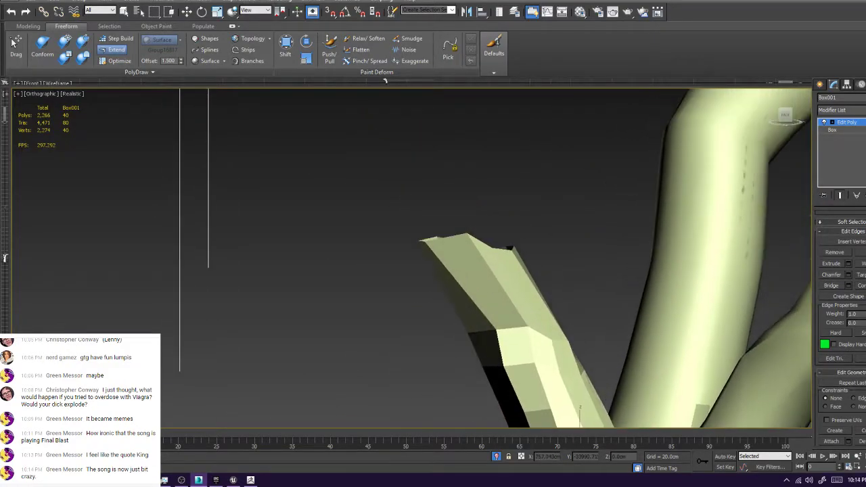
pyautogui.keyDown('ctrl'); pyautogui.keyDown('shift'); pyautogui.moveTo(469, 236); pyautogui.dragTo(406, 153); pyautogui.keyUp('shift'); pyautogui.keyUp('ctrl')
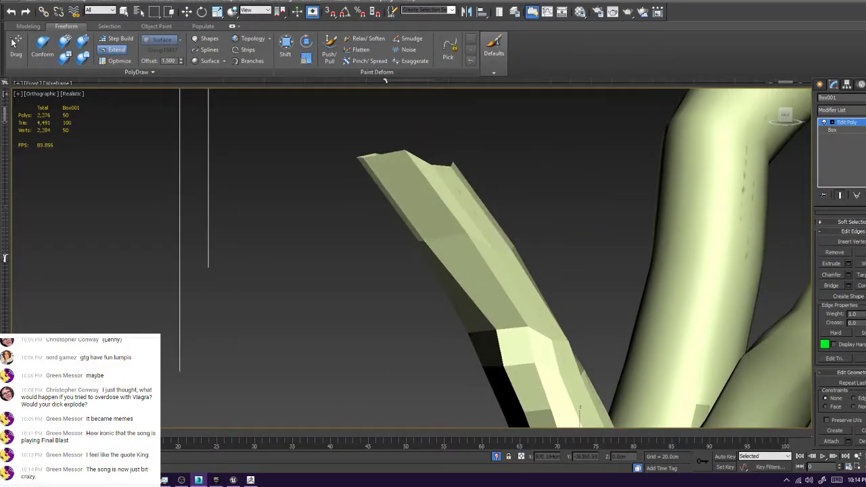
# Reposition a vertex on the open end ring of the new branch using Step Build in vertex mode
pyautogui.keyDown('alt'); pyautogui.moveTo(423, 179); pyautogui.dragTo(434, 220, button='middle'); pyautogui.keyUp('alt')
pyautogui.press('1')
pyautogui.press('w')
pyautogui.click(430, 225)
pyautogui.click(117, 39)
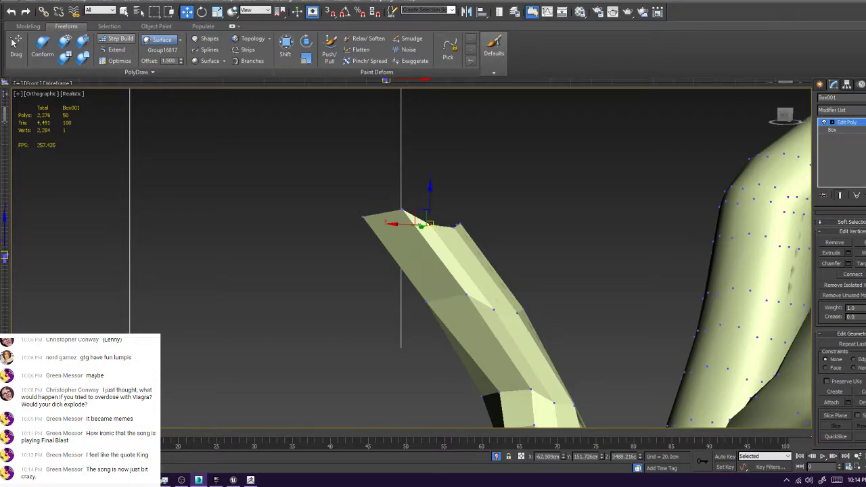
pyautogui.moveTo(428, 225)
pyautogui.mouseDown()
pyautogui.moveTo(423, 208)
pyautogui.moveTo(444, 208)
pyautogui.moveTo(460, 222)
pyautogui.mouseUp()
pyautogui.click(514, 203)
# Nudge a vertex on the new branch's rings from another side and undo the last edit
pyautogui.keyDown('alt'); pyautogui.moveTo(514, 203); pyautogui.dragTo(609, 213, button='middle'); pyautogui.keyUp('alt')
pyautogui.scroll(-5, 433, 257)
pyautogui.keyDown('alt'); pyautogui.moveTo(433, 257); pyautogui.dragTo(518, 260, button='middle'); pyautogui.keyUp('alt')
pyautogui.scroll(5, 521, 261)
pyautogui.moveTo(516, 280); pyautogui.dragTo(515, 283)
pyautogui.click(582, 291)
pyautogui.keyDown('alt'); pyautogui.moveTo(582, 291); pyautogui.dragTo(532, 290, button='middle'); pyautogui.keyUp('alt')
pyautogui.hotkey('ctrl', 'z')
# Move vertices on the lower rings of the new branch to even out its profile above the trunk
pyautogui.keyDown('alt'); pyautogui.moveTo(474, 284); pyautogui.dragTo(433, 311, button='middle'); pyautogui.keyUp('alt')
pyautogui.moveTo(401, 323); pyautogui.dragTo(432, 323)
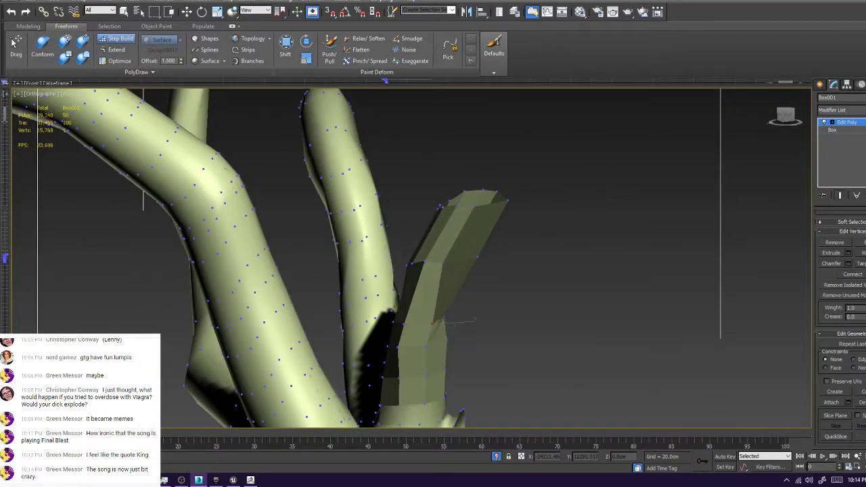
pyautogui.keyDown('alt'); pyautogui.moveTo(446, 321); pyautogui.dragTo(419, 317, button='middle'); pyautogui.keyUp('alt')
pyautogui.moveTo(414, 313); pyautogui.dragTo(417, 318)
pyautogui.click(474, 322)
pyautogui.keyDown('alt'); pyautogui.moveTo(474, 312); pyautogui.dragTo(521, 329, button='middle'); pyautogui.keyUp('alt')
pyautogui.keyDown('alt'); pyautogui.moveTo(325, 287); pyautogui.dragTo(284, 283, button='middle'); pyautogui.keyUp('alt')
pyautogui.scroll(2, 547, 168)
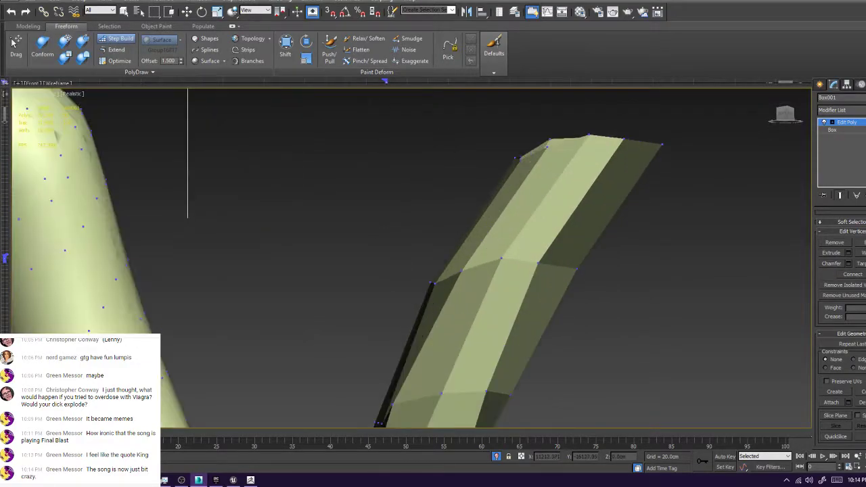
# Adjust the vertices around the open end of the isolated branch section
pyautogui.keyDown('shift'); pyautogui.moveTo(521, 159); pyautogui.dragTo(477, 230); pyautogui.keyUp('shift')
pyautogui.keyDown('alt'); pyautogui.moveTo(478, 230); pyautogui.dragTo(457, 291, button='middle'); pyautogui.keyUp('alt')
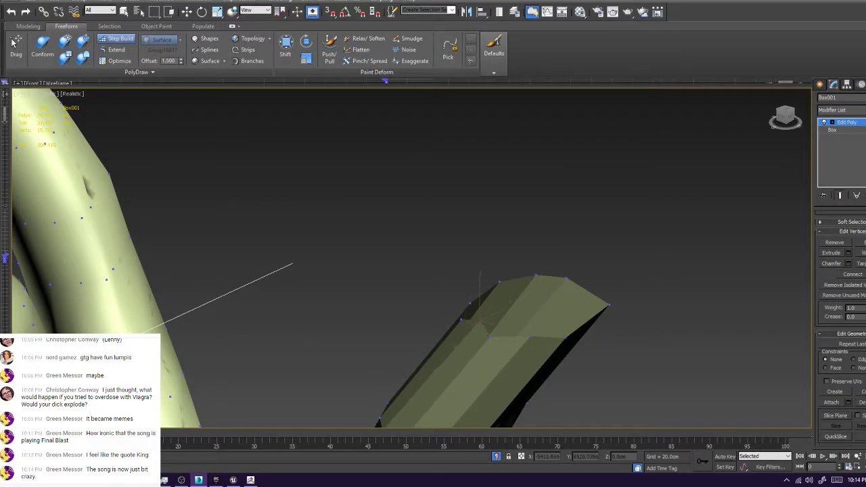
pyautogui.moveTo(464, 315); pyautogui.dragTo(476, 298)
pyautogui.keyDown('alt'); pyautogui.moveTo(476, 299); pyautogui.dragTo(504, 254, button='middle'); pyautogui.keyUp('alt')
pyautogui.scroll(-5, 467, 257)
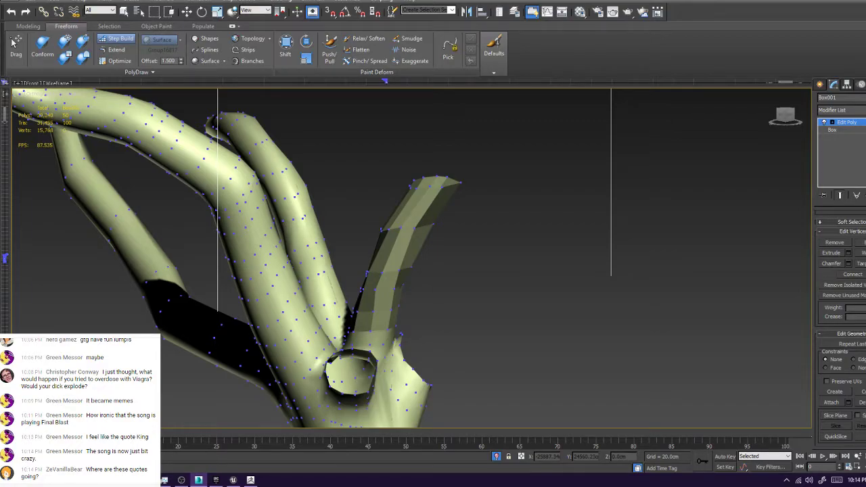
pyautogui.scroll(2, 415, 191)
pyautogui.keyDown('alt'); pyautogui.moveTo(415, 191); pyautogui.dragTo(359, 179, button='middle'); pyautogui.keyUp('alt')
pyautogui.scroll(3, 410, 181)
pyautogui.scroll(-6, 410, 172)
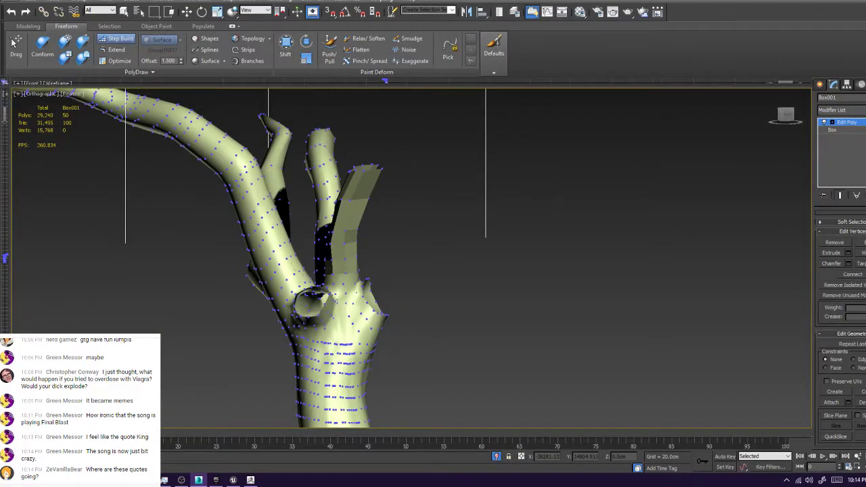
# Leave isolation, select all polygons of the retopology mesh, assign them smoothing group 1, and clear the selection
pyautogui.hotkey('alt', 'q')
pyautogui.scroll(-3, 359, 312)
pyautogui.keyDown('alt'); pyautogui.moveTo(358, 311); pyautogui.dragTo(315, 318, button='middle'); pyautogui.keyUp('alt')
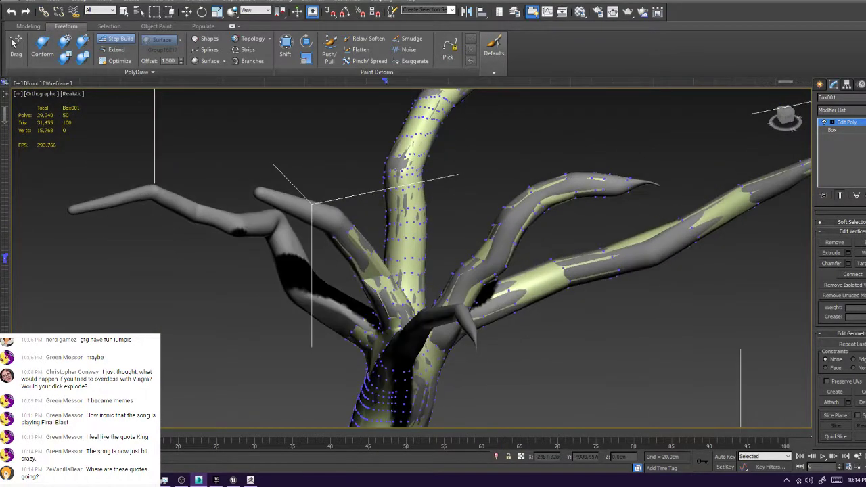
pyautogui.press('w')
pyautogui.press('4')
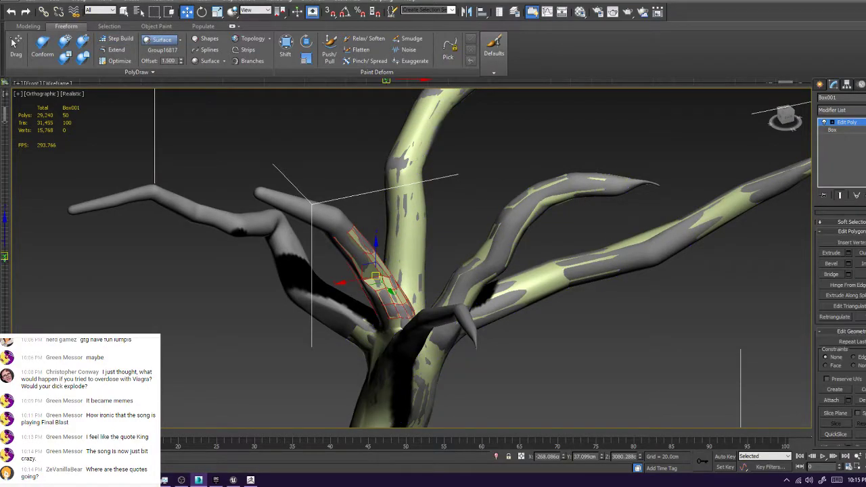
pyautogui.hotkey('ctrl', 'a')
pyautogui.scroll(-5, 839, 352)
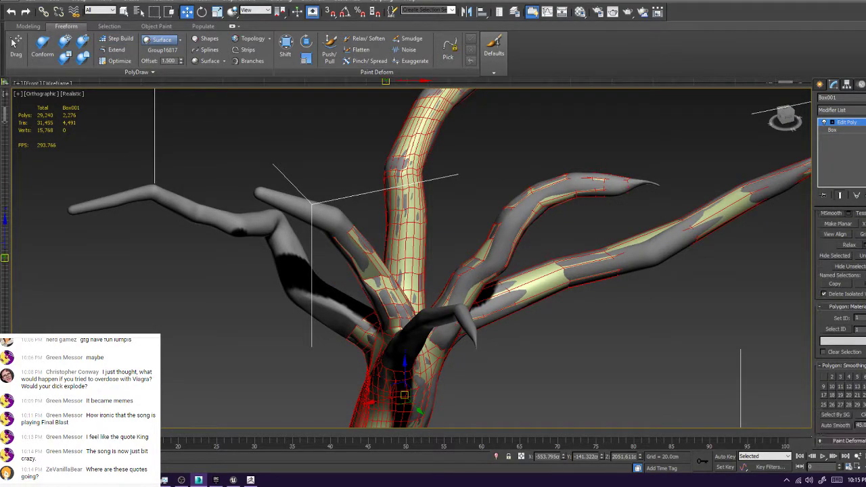
pyautogui.click(824, 377)
pyautogui.hotkey('ctrl', 'd')
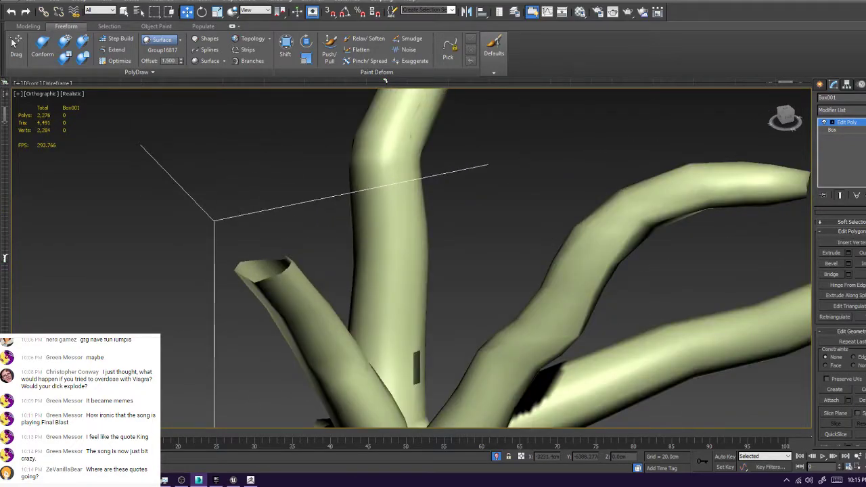
# Fill the rectangular hole in the tall central branch with a Step Build polygon between its corner vertices
pyautogui.scroll(-2, 403, 331)
pyautogui.moveTo(402, 332); pyautogui.dragTo(331, 245, button='middle')
pyautogui.scroll(8, 333, 249)
pyautogui.click(328, 253)
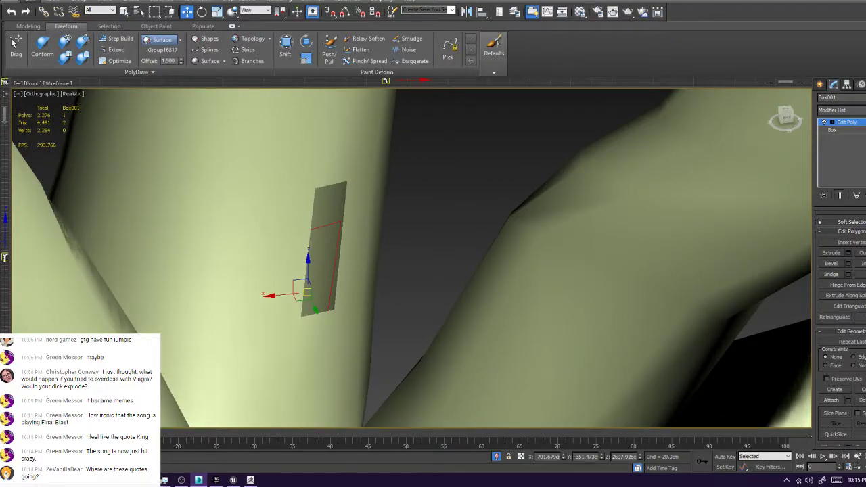
pyautogui.press('1')
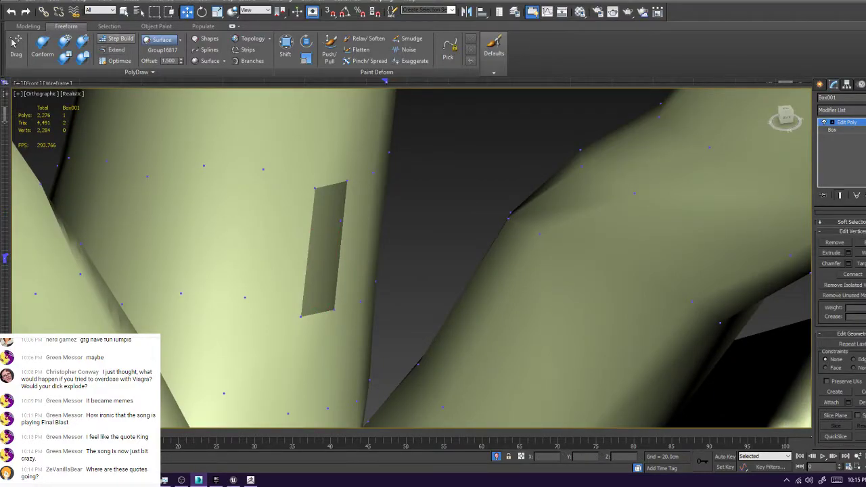
pyautogui.click(117, 40)
pyautogui.keyDown('shift'); pyautogui.click(347, 181); pyautogui.keyUp('shift')
pyautogui.keyDown('shift'); pyautogui.click(315, 188); pyautogui.keyUp('shift')
pyautogui.keyDown('shift'); pyautogui.click(301, 317); pyautogui.keyUp('shift')
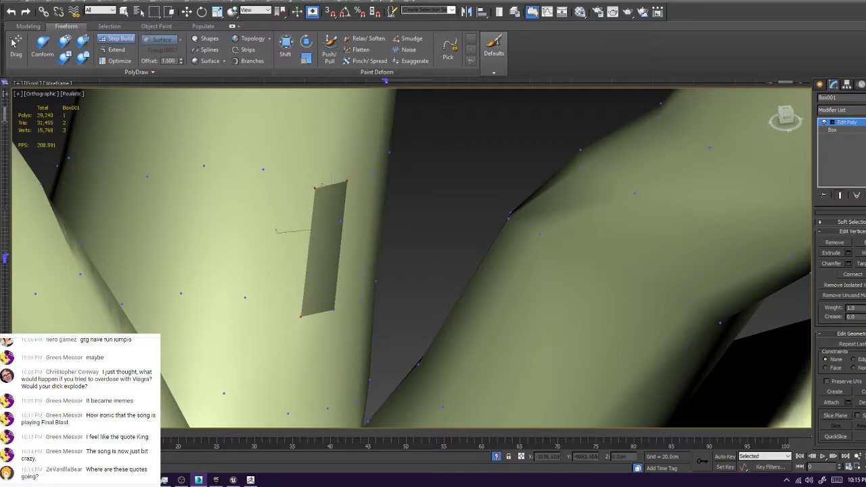
pyautogui.scroll(-10, 279, 251)
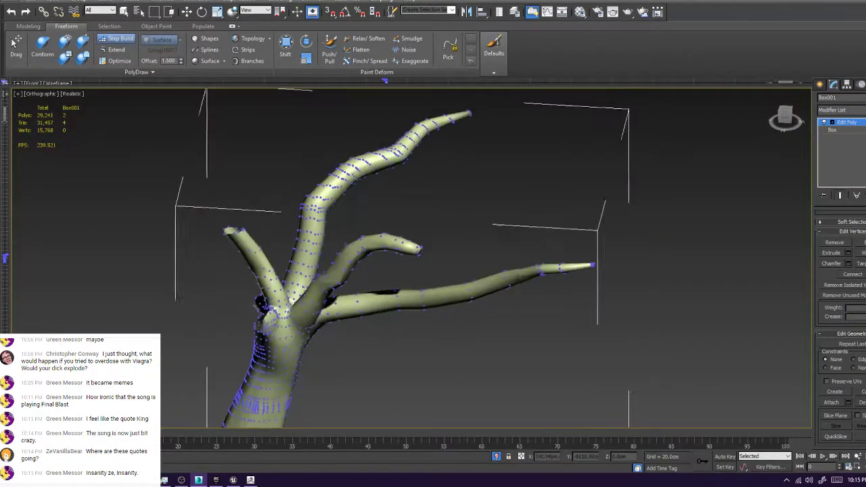
# Move the misplaced vertex beside the dents on the thick branch to even out its surface
pyautogui.keyDown('alt'); pyautogui.moveTo(281, 260); pyautogui.dragTo(309, 265, button='middle'); pyautogui.keyUp('alt')
pyautogui.scroll(5, 308, 265)
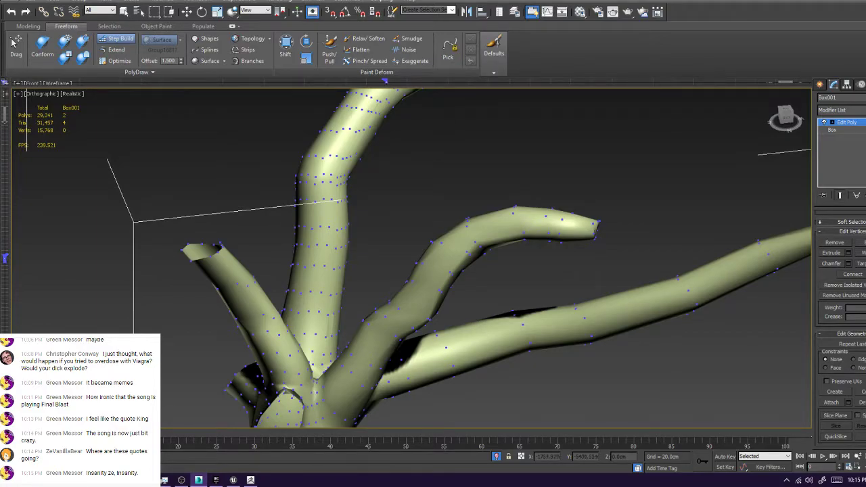
pyautogui.scroll(-3, 317, 257)
pyautogui.keyDown('alt'); pyautogui.moveTo(317, 257); pyautogui.dragTo(281, 225, button='middle'); pyautogui.keyUp('alt')
pyautogui.scroll(3, 282, 224)
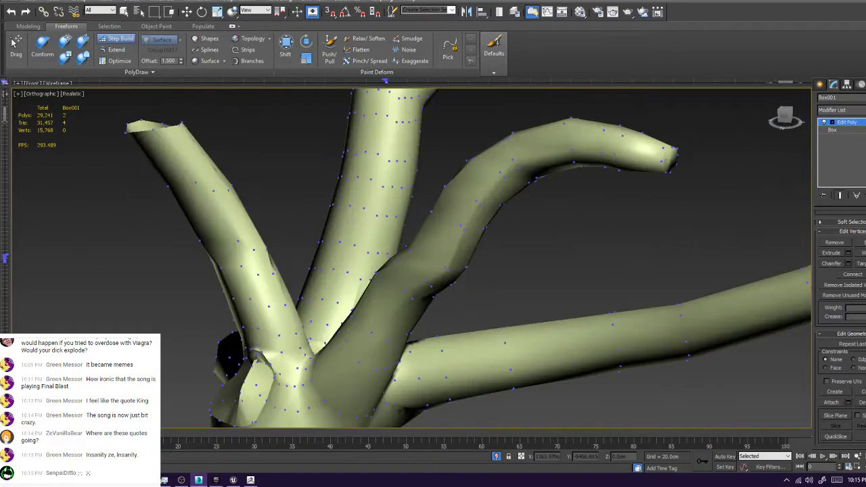
pyautogui.scroll(8, 406, 257)
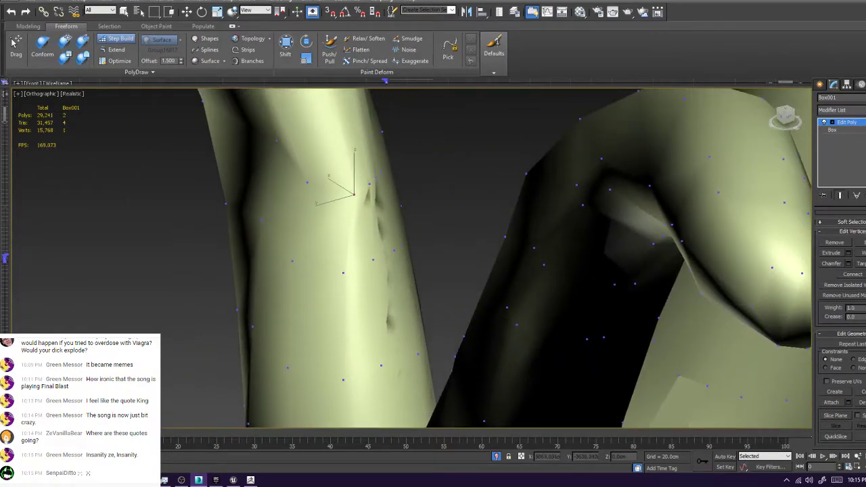
pyautogui.moveTo(354, 195)
pyautogui.mouseDown()
pyautogui.moveTo(341, 189)
pyautogui.moveTo(359, 184)
pyautogui.mouseUp()
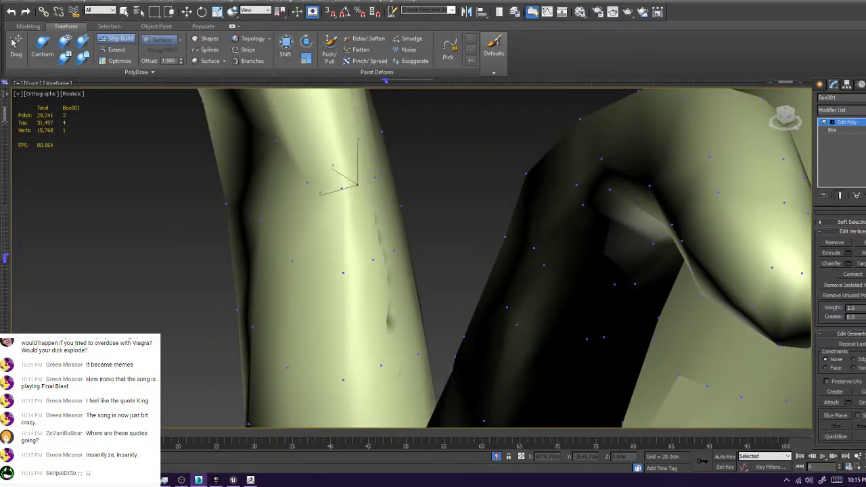
pyautogui.keyDown('alt'); pyautogui.moveTo(359, 187); pyautogui.dragTo(474, 223, button='middle'); pyautogui.keyUp('alt')
# Reposition another vertex on the dented branch and turn on edged-face display
pyautogui.scroll(-4, 433, 257)
pyautogui.keyDown('alt'); pyautogui.moveTo(433, 257); pyautogui.dragTo(366, 271, button='middle'); pyautogui.keyUp('alt')
pyautogui.moveTo(541, 305); pyautogui.dragTo(446, 250, button='middle')
pyautogui.scroll(5, 447, 257)
pyautogui.moveTo(503, 185); pyautogui.dragTo(472, 221)
pyautogui.press('F4')
# Reposition three more branch vertices so the edge loops run evenly across the surface
pyautogui.scroll(-3, 472, 221)
pyautogui.moveTo(471, 221)
pyautogui.keyDown('alt'); pyautogui.mouseDown(button='middle')
pyautogui.moveTo(521, 264)
pyautogui.moveTo(460, 230)
pyautogui.mouseUp(button='middle'); pyautogui.keyUp('alt')
pyautogui.scroll(2, 473, 226)
pyautogui.click(534, 220)
pyautogui.moveTo(535, 221); pyautogui.dragTo(509, 266)
pyautogui.moveTo(566, 220); pyautogui.dragTo(532, 276)
pyautogui.keyDown('alt'); pyautogui.moveTo(532, 275); pyautogui.dragTo(331, 210, button='middle'); pyautogui.keyUp('alt')
pyautogui.moveTo(264, 178); pyautogui.dragTo(229, 230)
# Shift the uneven vertices on the other side of the branch to straighten its edge loops
pyautogui.keyDown('alt'); pyautogui.moveTo(229, 230); pyautogui.dragTo(595, 257, button='middle'); pyautogui.keyUp('alt')
pyautogui.click(437, 233)
pyautogui.click(400, 208)
pyautogui.moveTo(400, 207); pyautogui.dragTo(409, 248)
pyautogui.click(434, 277)
pyautogui.scroll(-3, 433, 277)
pyautogui.moveTo(411, 333); pyautogui.dragTo(420, 345)
pyautogui.click(473, 284)
pyautogui.keyDown('alt'); pyautogui.moveTo(474, 284); pyautogui.dragTo(595, 295, button='middle'); pyautogui.keyUp('alt')
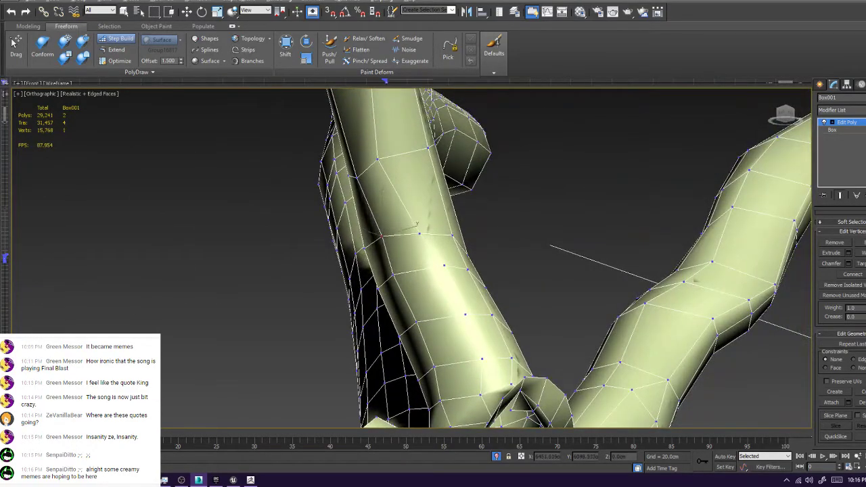
# Check the branch's open end from several sides and exit isolation to bring back the reference tree
pyautogui.keyDown('alt'); pyautogui.moveTo(474, 284); pyautogui.dragTo(609, 270, button='middle'); pyautogui.keyUp('alt')
pyautogui.keyDown('alt'); pyautogui.moveTo(643, 244); pyautogui.dragTo(290, 191, button='middle'); pyautogui.keyUp('alt')
pyautogui.scroll(4, 414, 284)
pyautogui.keyDown('alt'); pyautogui.moveTo(414, 284); pyautogui.dragTo(487, 277, button='middle'); pyautogui.keyUp('alt')
pyautogui.scroll(-2, 433, 271)
pyautogui.keyDown('alt'); pyautogui.moveTo(433, 270); pyautogui.dragTo(467, 264, button='middle'); pyautogui.keyUp('alt')
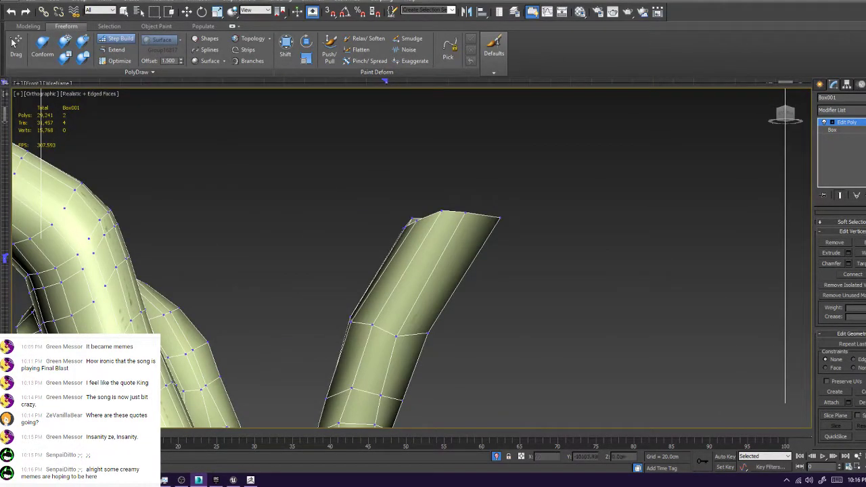
pyautogui.keyDown('alt'); pyautogui.moveTo(484, 213); pyautogui.dragTo(486, 211, button='middle'); pyautogui.keyUp('alt')
pyautogui.hotkey('alt', 'q')
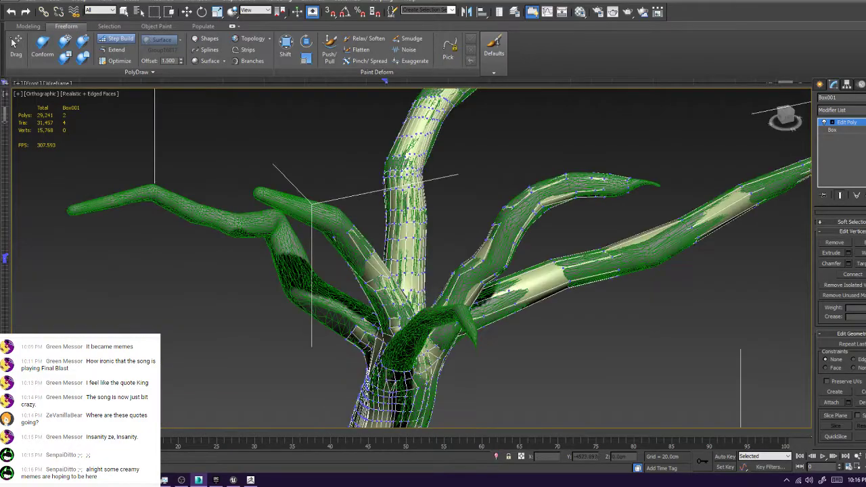
# Build a quad from the branch's open edge up to the bend and adjust its upper corner vertex
pyautogui.scroll(4, 467, 251)
pyautogui.keyDown('alt'); pyautogui.moveTo(467, 250); pyautogui.dragTo(498, 261, button='middle'); pyautogui.keyUp('alt')
pyautogui.keyDown('alt'); pyautogui.moveTo(433, 250); pyautogui.dragTo(504, 254, button='middle'); pyautogui.keyUp('alt')
pyautogui.moveTo(379, 183); pyautogui.dragTo(521, 379, button='middle')
pyautogui.scroll(3, 387, 308)
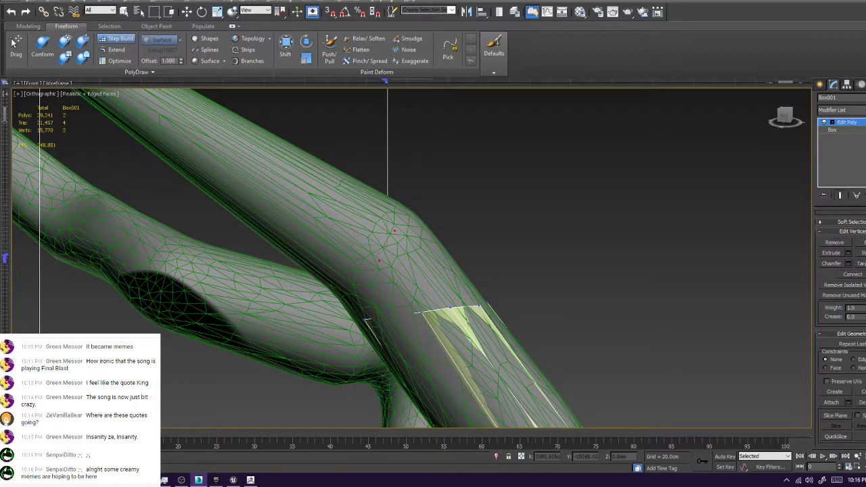
pyautogui.keyDown('shift'); pyautogui.click(411, 278); pyautogui.keyUp('shift')
pyautogui.keyDown('ctrl'); pyautogui.keyDown('alt'); pyautogui.keyDown('shift'); pyautogui.moveTo(379, 260); pyautogui.dragTo(386, 254); pyautogui.keyUp('shift'); pyautogui.keyUp('alt'); pyautogui.keyUp('ctrl')
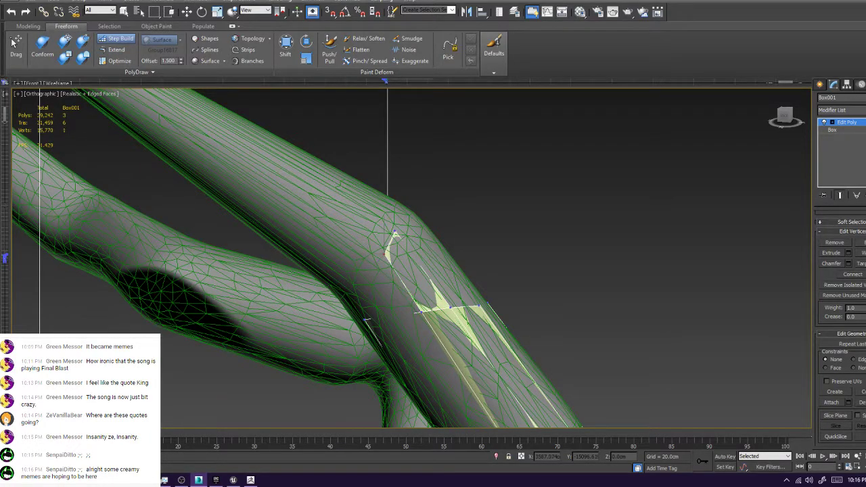
# Add two more Step Build quads around the branch's bend and adjust one of their upper vertices
pyautogui.keyDown('alt'); pyautogui.moveTo(393, 260); pyautogui.dragTo(433, 257, button='middle'); pyautogui.keyUp('alt')
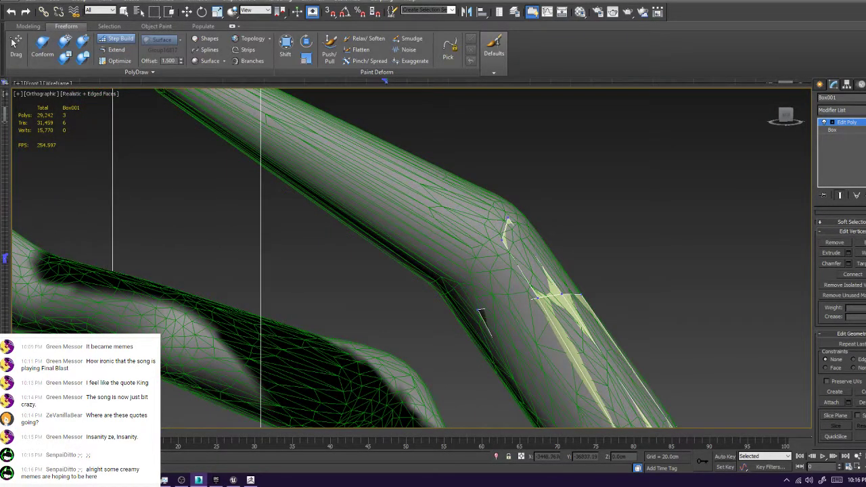
pyautogui.keyDown('shift'); pyautogui.click(497, 279); pyautogui.keyUp('shift')
pyautogui.keyDown('alt'); pyautogui.moveTo(496, 278); pyautogui.dragTo(277, 261, button='middle'); pyautogui.keyUp('alt')
pyautogui.keyDown('alt'); pyautogui.moveTo(379, 257); pyautogui.dragTo(411, 257, button='middle'); pyautogui.keyUp('alt')
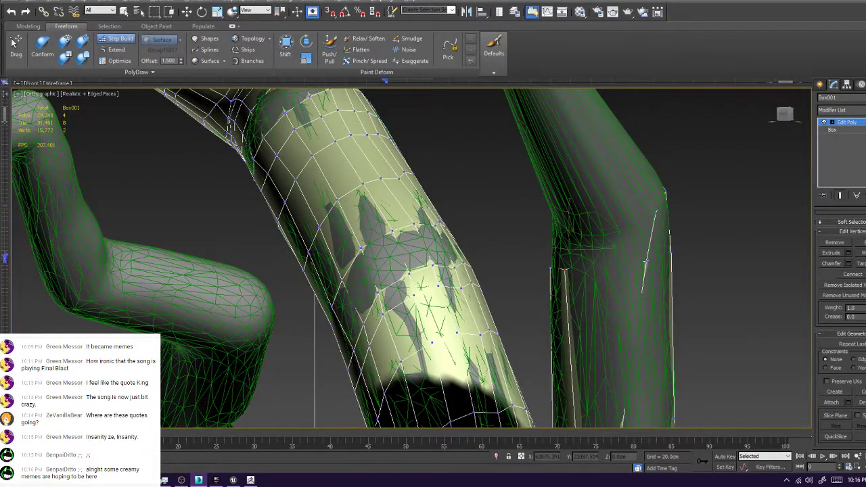
pyautogui.keyDown('shift'); pyautogui.click(611, 245); pyautogui.keyUp('shift')
pyautogui.moveTo(656, 213); pyautogui.dragTo(642, 224)
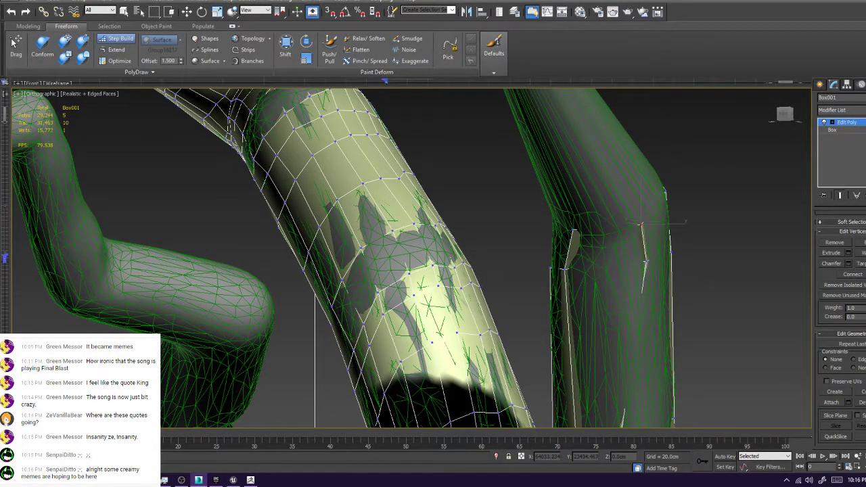
pyautogui.moveTo(569, 229)
pyautogui.keyDown('alt'); pyautogui.mouseDown(button='middle')
pyautogui.moveTo(636, 234)
pyautogui.moveTo(410, 207)
pyautogui.moveTo(582, 220)
pyautogui.moveTo(514, 220)
pyautogui.moveTo(562, 224)
pyautogui.mouseUp(button='middle'); pyautogui.keyUp('alt')
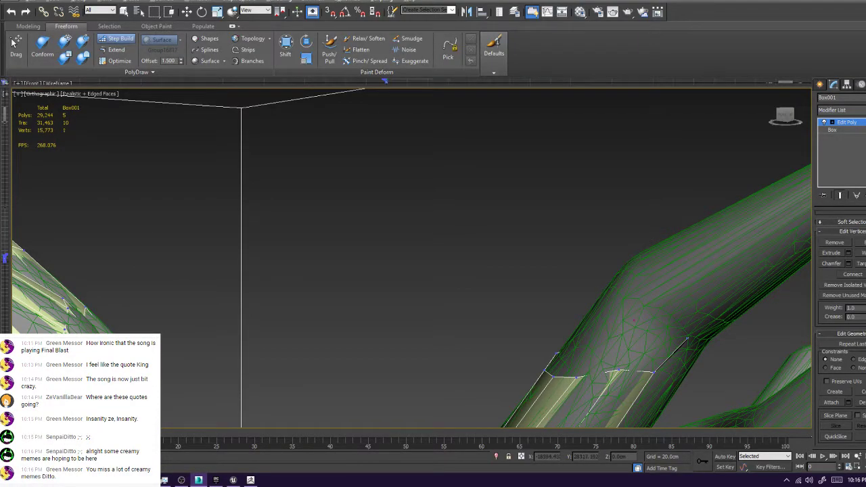
# Continue the ring around the bend with two more quads, repositioning an upper corner and an open-edge vertex
pyautogui.keyDown('shift'); pyautogui.moveTo(654, 372); pyautogui.dragTo(619, 370); pyautogui.keyUp('shift')
pyautogui.keyDown('ctrl'); pyautogui.keyDown('alt'); pyautogui.keyDown('shift'); pyautogui.moveTo(635, 322); pyautogui.dragTo(647, 309); pyautogui.keyUp('shift'); pyautogui.keyUp('alt'); pyautogui.keyUp('ctrl')
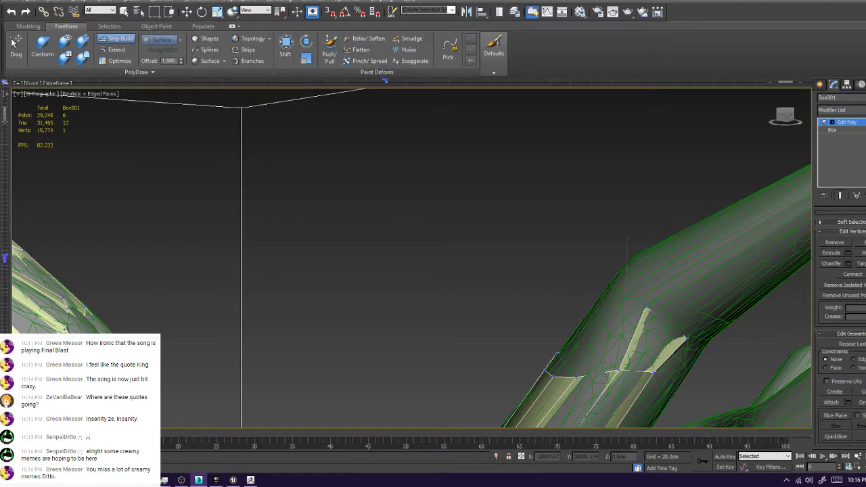
pyautogui.keyDown('shift'); pyautogui.click(618, 337); pyautogui.keyUp('shift')
pyautogui.keyDown('alt'); pyautogui.moveTo(612, 332); pyautogui.dragTo(528, 379, button='middle'); pyautogui.keyUp('alt')
pyautogui.moveTo(296, 234); pyautogui.dragTo(330, 224)
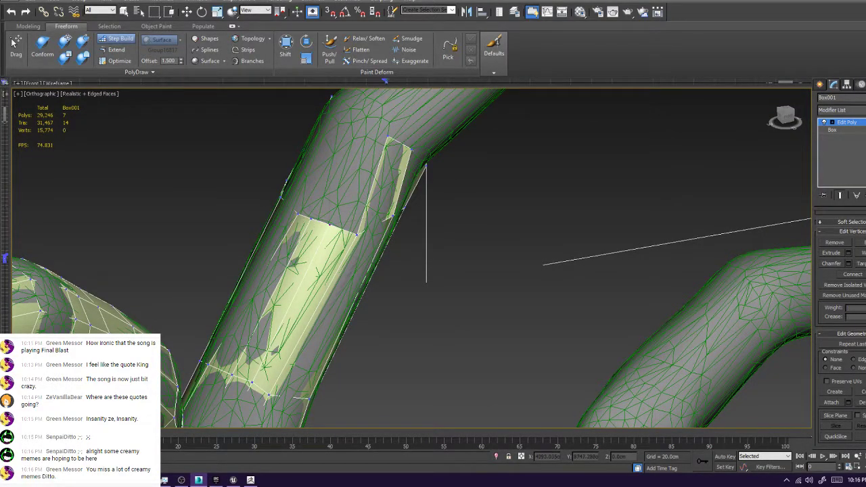
# Place two new vertices along the bend and build two adjoining quads down to the branch's open edge
pyautogui.click(369, 130)
pyautogui.moveTo(370, 130)
pyautogui.keyDown('shift'); pyautogui.mouseDown()
pyautogui.moveTo(330, 225)
pyautogui.moveTo(359, 231)
pyautogui.mouseUp(); pyautogui.keyUp('shift')
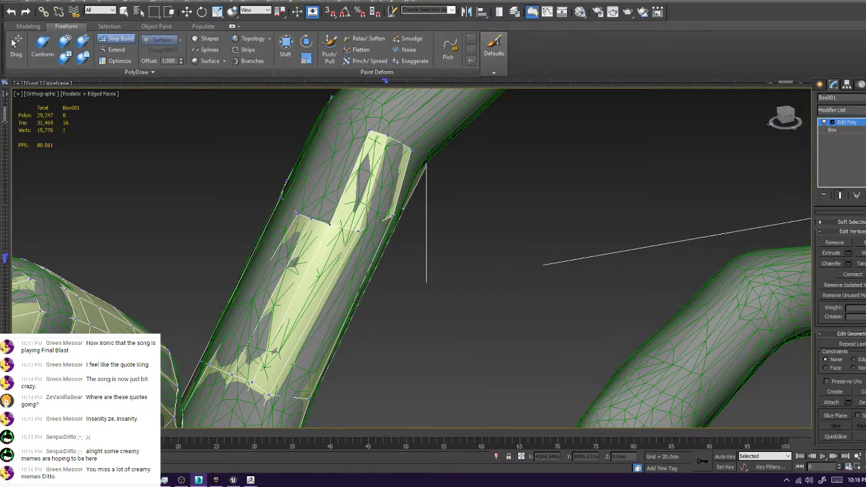
pyautogui.click(351, 121)
pyautogui.keyDown('shift'); pyautogui.moveTo(351, 122); pyautogui.dragTo(311, 219); pyautogui.keyUp('shift')
pyautogui.keyDown('alt'); pyautogui.moveTo(338, 203); pyautogui.dragTo(305, 194, button='middle'); pyautogui.keyUp('alt')
pyautogui.keyDown('alt'); pyautogui.moveTo(156, 176); pyautogui.dragTo(230, 172, button='middle'); pyautogui.keyUp('alt')
# Build another quad in the bend's ring, placing a vertex across the remaining gap and undoing the last corner move
pyautogui.keyDown('ctrl'); pyautogui.keyDown('alt'); pyautogui.keyDown('shift'); pyautogui.moveTo(396, 154); pyautogui.dragTo(402, 157); pyautogui.keyUp('shift'); pyautogui.keyUp('alt'); pyautogui.keyUp('ctrl')
pyautogui.click(354, 144)
pyautogui.keyDown('shift'); pyautogui.moveTo(399, 262); pyautogui.dragTo(355, 144); pyautogui.keyUp('shift')
pyautogui.hotkey('ctrl', 'z')
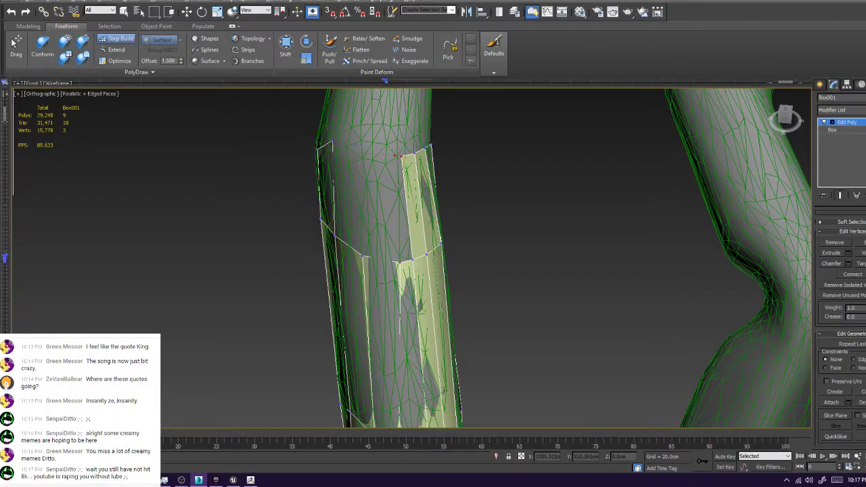
pyautogui.keyDown('shift'); pyautogui.click(402, 207); pyautogui.keyUp('shift')
pyautogui.keyDown('ctrl'); pyautogui.keyDown('alt'); pyautogui.keyDown('shift'); pyautogui.moveTo(396, 155); pyautogui.dragTo(389, 154); pyautogui.keyUp('shift'); pyautogui.keyUp('alt'); pyautogui.keyUp('ctrl')
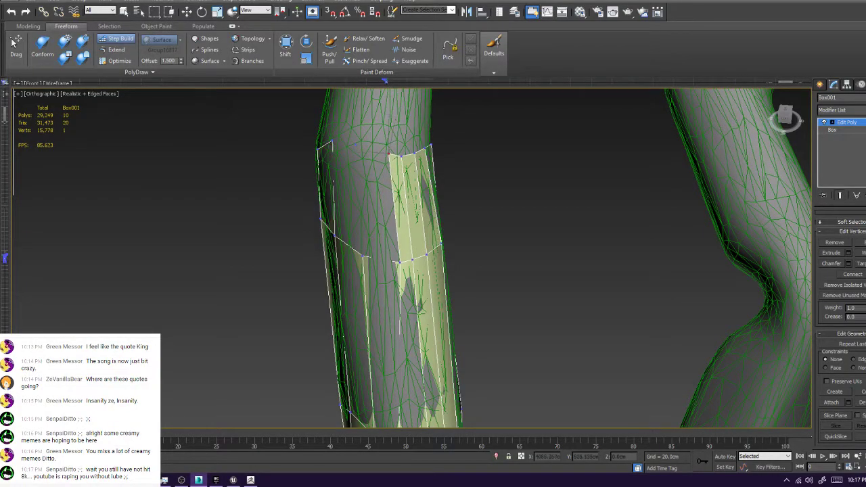
pyautogui.hotkey('ctrl', 'z')
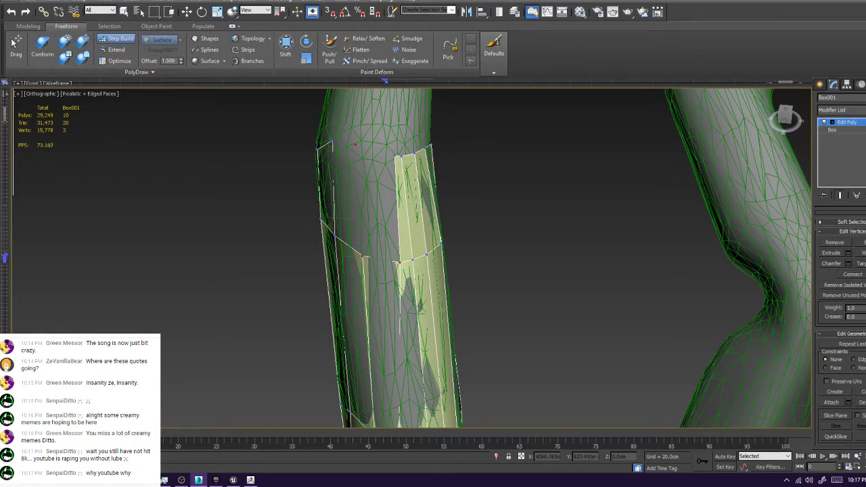
# Close the polygon ring around the branch's bend with two final quads
pyautogui.keyDown('shift'); pyautogui.click(378, 205); pyautogui.keyUp('shift')
pyautogui.keyDown('alt'); pyautogui.moveTo(379, 205); pyautogui.dragTo(486, 204, button='middle'); pyautogui.keyUp('alt')
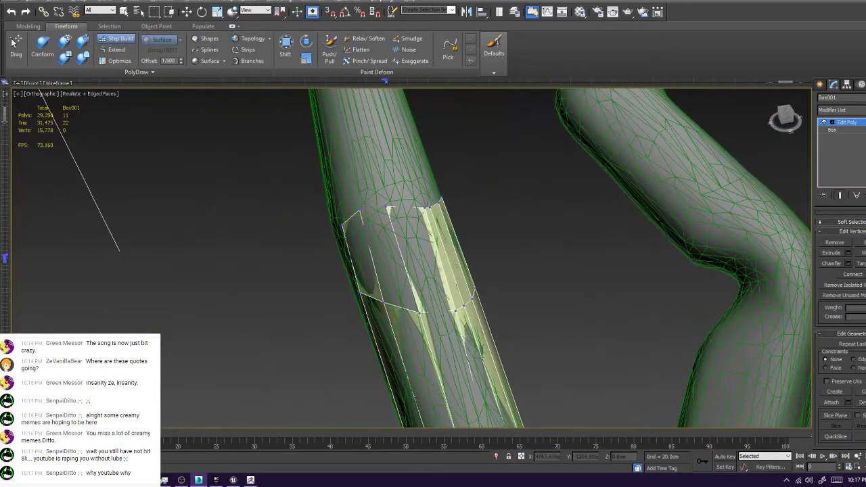
pyautogui.keyDown('shift'); pyautogui.click(390, 260); pyautogui.keyUp('shift')
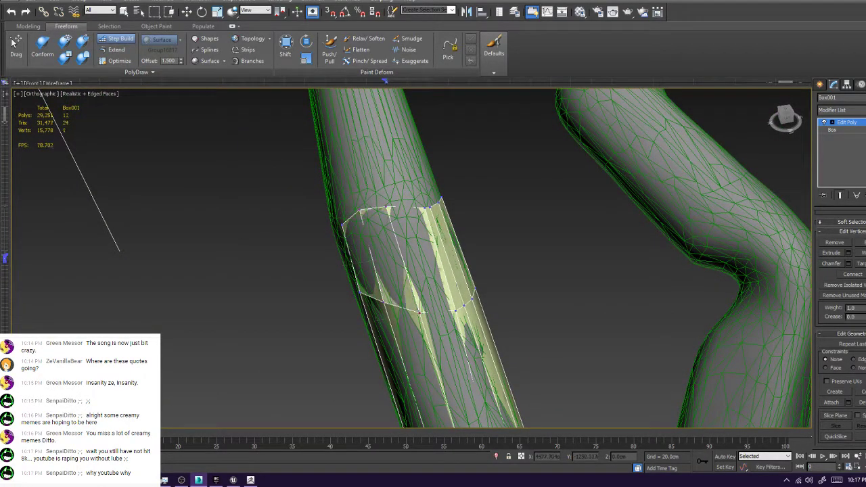
pyautogui.scroll(-5, 411, 297)
pyautogui.keyDown('alt'); pyautogui.moveTo(412, 298); pyautogui.dragTo(493, 240, button='middle'); pyautogui.keyUp('alt')
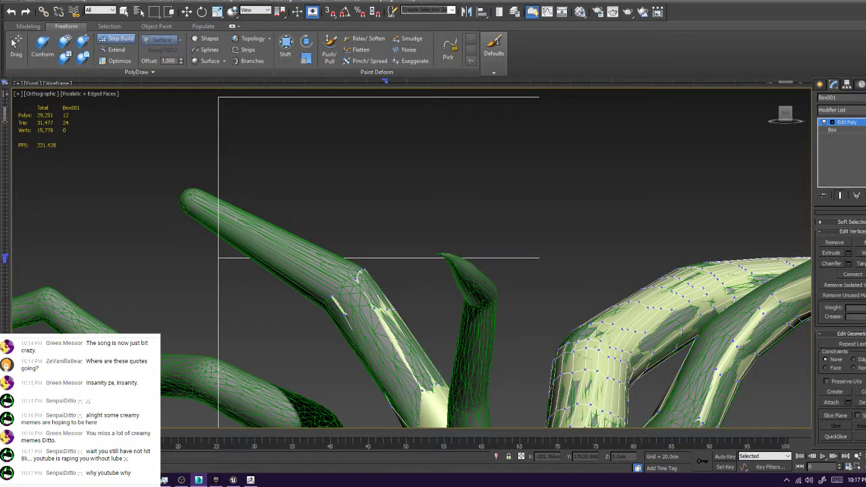
# Extend the open border of the finished bend ring along the branch up to its rounded tip
pyautogui.scroll(8, 358, 291)
pyautogui.scroll(-6, 243, 195)
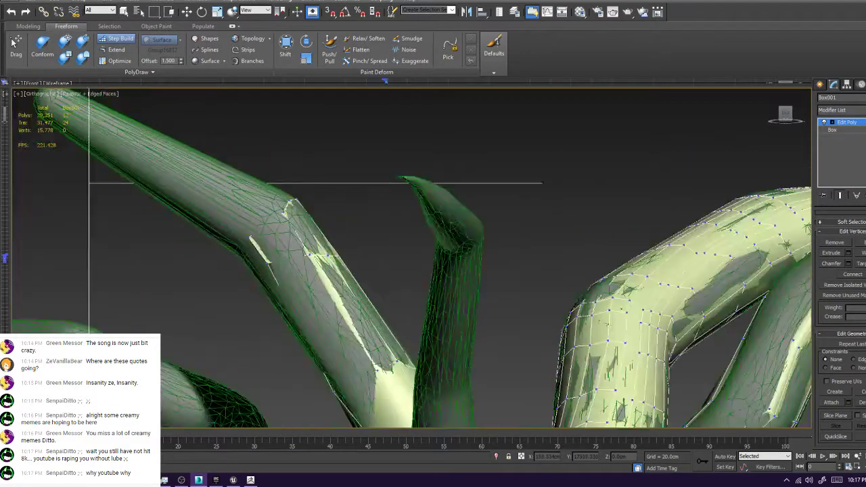
pyautogui.press('w')
pyautogui.scroll(3, 288, 210)
pyautogui.click(115, 49)
pyautogui.moveTo(288, 211); pyautogui.dragTo(441, 241, button='middle')
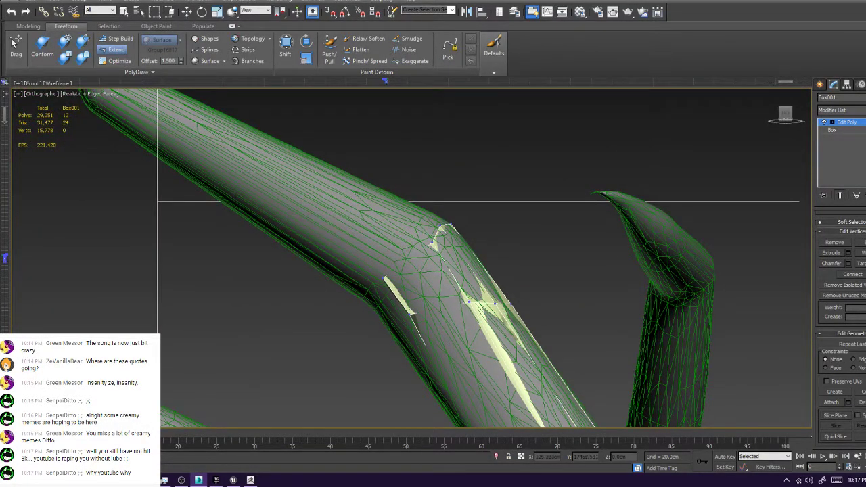
pyautogui.keyDown('ctrl'); pyautogui.keyDown('shift'); pyautogui.moveTo(437, 234); pyautogui.dragTo(149, 88); pyautogui.keyUp('shift'); pyautogui.keyUp('ctrl')
pyautogui.keyDown('alt'); pyautogui.moveTo(149, 91); pyautogui.dragTo(392, 166, button='middle'); pyautogui.keyUp('alt')
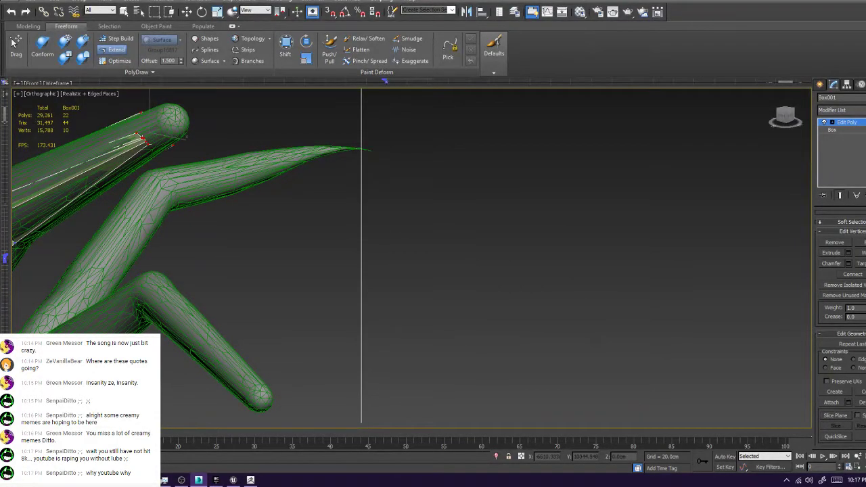
# Isolate the low-poly mesh and reposition the crowded vertices on the extended branch's open end
pyautogui.hotkey('alt', 'q')
pyautogui.scroll(-4, 312, 215)
pyautogui.scroll(4, 315, 241)
pyautogui.keyDown('alt'); pyautogui.moveTo(315, 240); pyautogui.dragTo(330, 239, button='middle'); pyautogui.keyUp('alt')
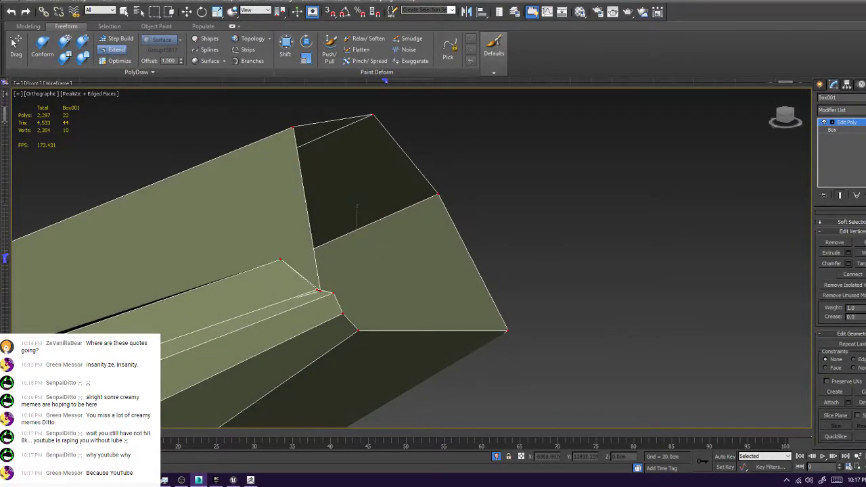
pyautogui.click(120, 39)
pyautogui.keyDown('ctrl'); pyautogui.keyDown('alt'); pyautogui.keyDown('shift'); pyautogui.moveTo(320, 291); pyautogui.dragTo(276, 189); pyautogui.keyUp('shift'); pyautogui.keyUp('alt'); pyautogui.keyUp('ctrl')
pyautogui.keyDown('ctrl'); pyautogui.keyDown('alt'); pyautogui.keyDown('shift'); pyautogui.moveTo(334, 293); pyautogui.dragTo(300, 279); pyautogui.keyUp('shift'); pyautogui.keyUp('alt'); pyautogui.keyUp('ctrl')
pyautogui.keyDown('ctrl'); pyautogui.keyDown('alt'); pyautogui.keyDown('shift'); pyautogui.click(317, 291); pyautogui.keyUp('shift'); pyautogui.keyUp('alt'); pyautogui.keyUp('ctrl')
# Adjust the closely spaced vertices on the rim of the branch tip's opening to even out its outline
pyautogui.scroll(-5, 291, 295)
pyautogui.keyDown('alt'); pyautogui.moveTo(291, 295); pyautogui.dragTo(433, 251, button='middle'); pyautogui.keyUp('alt')
pyautogui.moveTo(86, 148); pyautogui.dragTo(293, 194, button='middle')
pyautogui.scroll(5, 293, 194)
pyautogui.scroll(-5, 274, 181)
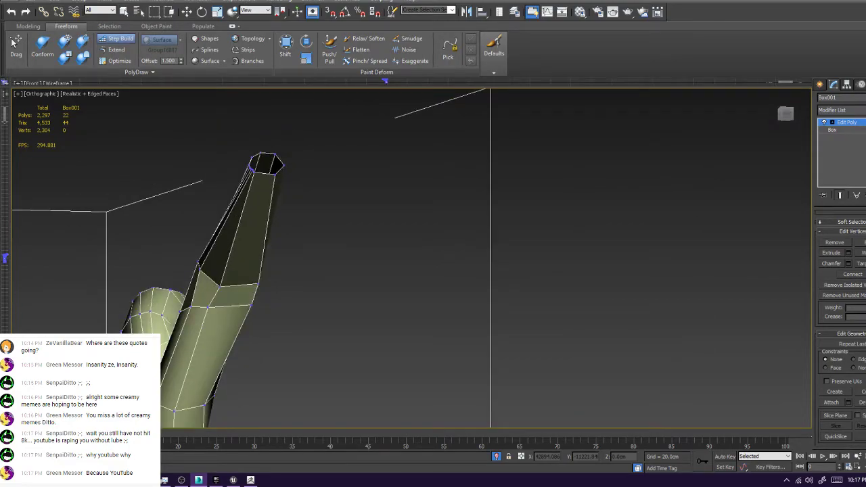
pyautogui.scroll(5, 258, 157)
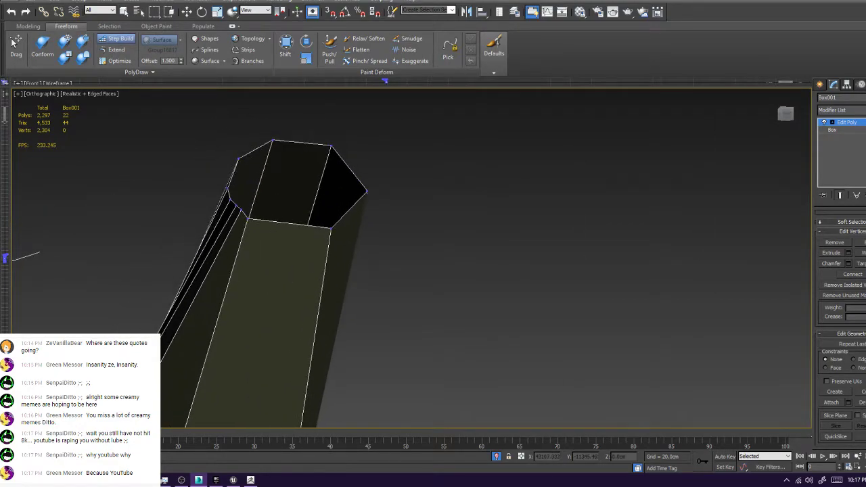
pyautogui.scroll(-5, 239, 216)
pyautogui.keyDown('alt'); pyautogui.moveTo(239, 216); pyautogui.dragTo(487, 254, button='middle'); pyautogui.keyUp('alt')
pyautogui.scroll(5, 487, 253)
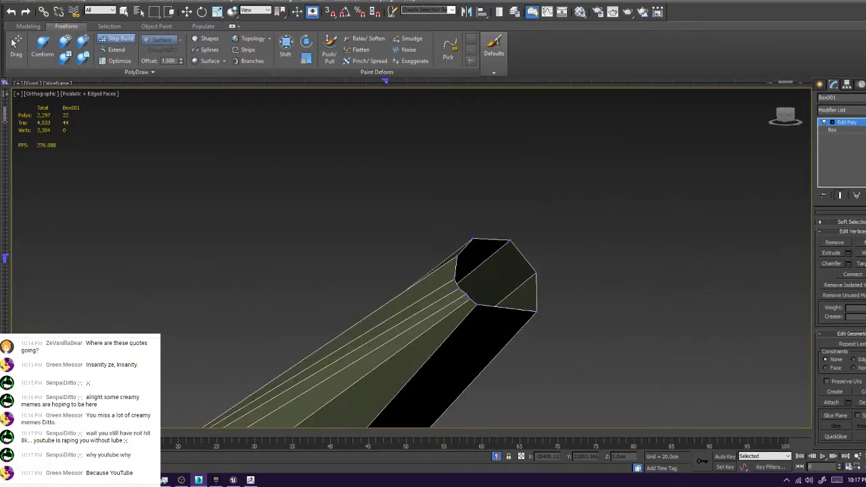
pyautogui.keyDown('alt'); pyautogui.moveTo(271, 313); pyautogui.dragTo(237, 327, button='middle'); pyautogui.keyUp('alt')
pyautogui.scroll(5, 236, 327)
pyautogui.moveTo(259, 385); pyautogui.dragTo(252, 389)
pyautogui.click(232, 342)
pyautogui.click(242, 369)
pyautogui.click(252, 388)
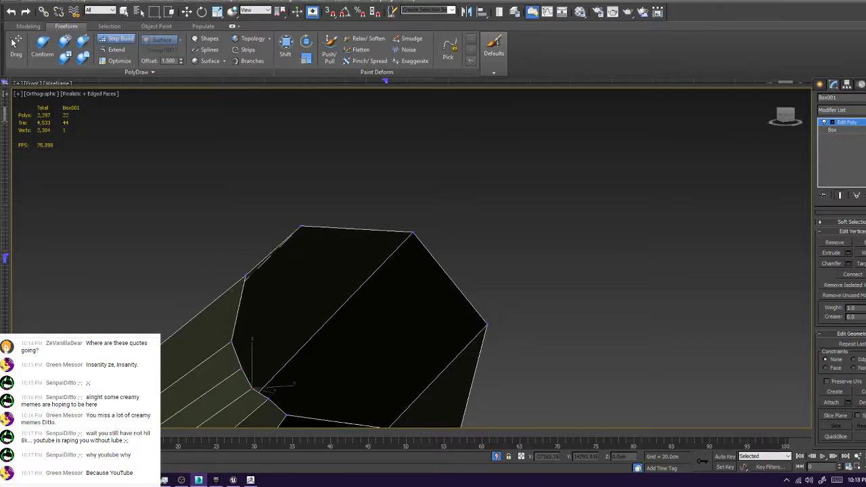
# Build a first quad across the four closely spaced vertices on the branch tip's open rim
pyautogui.click(269, 397)
pyautogui.click(269, 400)
pyautogui.keyDown('shift'); pyautogui.click(252, 390); pyautogui.keyUp('shift')
pyautogui.keyDown('shift'); pyautogui.click(269, 399); pyautogui.keyUp('shift')
pyautogui.keyDown('shift'); pyautogui.click(242, 370); pyautogui.keyUp('shift')
pyautogui.keyDown('shift'); pyautogui.click(232, 341); pyautogui.keyUp('shift')
pyautogui.keyDown('shift'); pyautogui.click(248, 373); pyautogui.keyUp('shift')
pyautogui.keyDown('alt'); pyautogui.moveTo(247, 374); pyautogui.dragTo(281, 374, button='middle'); pyautogui.keyUp('alt')
pyautogui.scroll(-4, 412, 259)
pyautogui.scroll(4, 203, 291)
pyautogui.moveTo(223, 291); pyautogui.dragTo(406, 318, button='middle')
# Build two more adjoining quads across the branch tip's opening, connecting opposite rim vertices
pyautogui.click(136, 299)
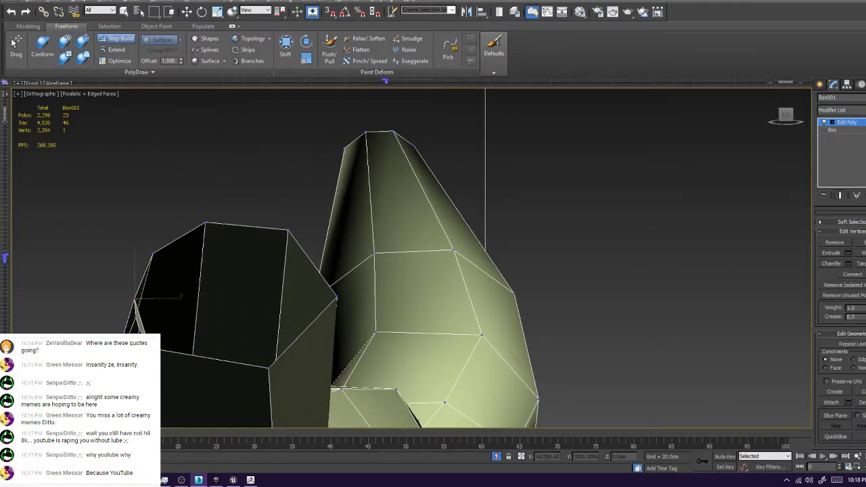
pyautogui.keyDown('alt'); pyautogui.moveTo(135, 298); pyautogui.dragTo(203, 331, button='middle'); pyautogui.keyUp('alt')
pyautogui.keyDown('shift'); pyautogui.click(153, 251); pyautogui.keyUp('shift')
pyautogui.keyDown('shift'); pyautogui.click(155, 365); pyautogui.keyUp('shift')
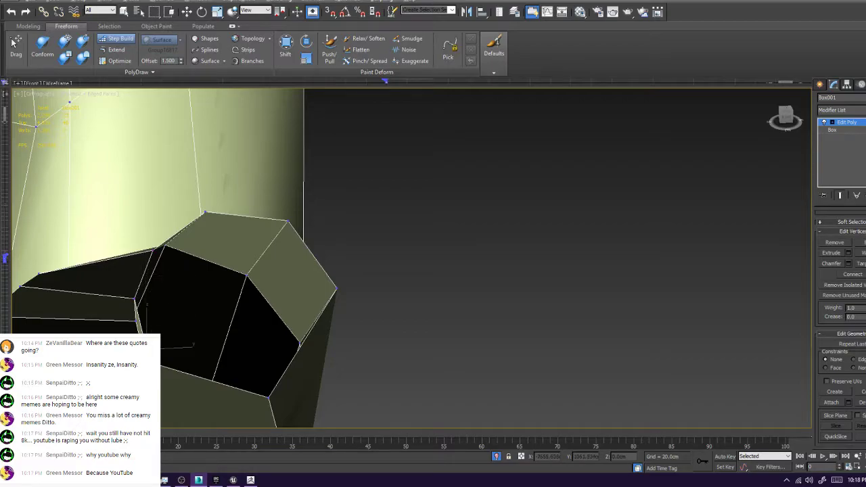
pyautogui.moveTo(152, 320)
pyautogui.keyDown('shift'); pyautogui.mouseDown()
pyautogui.moveTo(140, 327)
pyautogui.moveTo(153, 250)
pyautogui.moveTo(206, 212)
pyautogui.moveTo(153, 251)
pyautogui.moveTo(155, 364)
pyautogui.moveTo(269, 398)
pyautogui.mouseUp(); pyautogui.keyUp('shift')
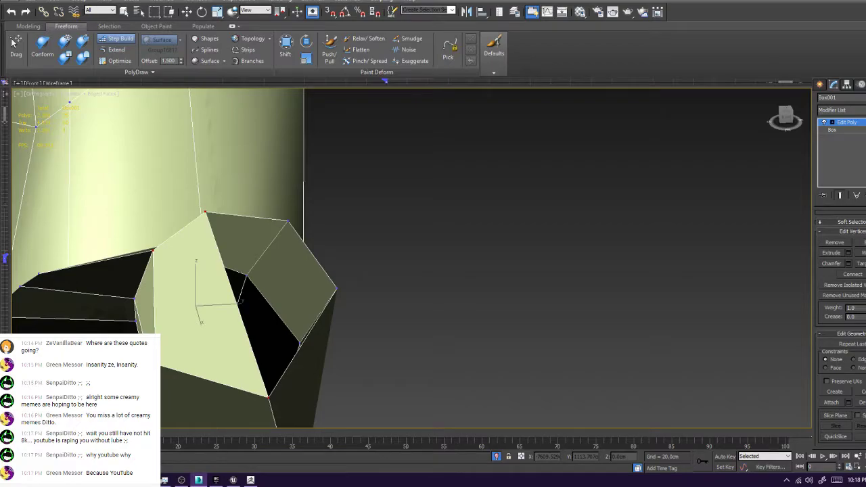
pyautogui.click(419, 237)
pyautogui.moveTo(205, 212); pyautogui.dragTo(232, 207, button='middle')
pyautogui.click(232, 207)
pyautogui.click(420, 237)
pyautogui.keyDown('alt'); pyautogui.moveTo(420, 236); pyautogui.dragTo(399, 257, button='middle'); pyautogui.keyUp('alt')
pyautogui.scroll(-6, 541, 284)
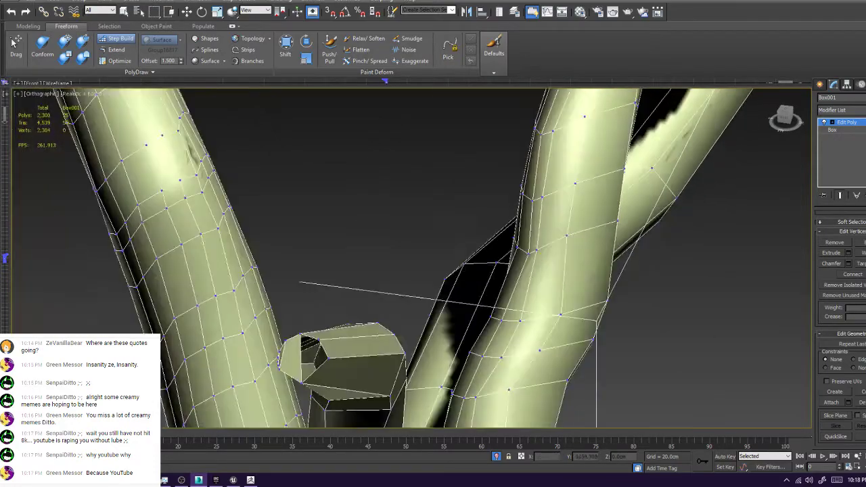
# Close the remaining four-sided gap at the branch's tip with a final polygon
pyautogui.scroll(3, 307, 362)
pyautogui.click(293, 298)
pyautogui.keyDown('ctrl'); pyautogui.click(332, 310); pyautogui.keyUp('ctrl')
pyautogui.keyDown('ctrl'); pyautogui.click(350, 346); pyautogui.keyUp('ctrl')
pyautogui.keyDown('ctrl'); pyautogui.click(296, 396); pyautogui.keyUp('ctrl')
pyautogui.hotkey('alt', 'p')
# Assign smoothing group 1 to all polygons of the low-poly tree and turn off the edged-faces display
pyautogui.keyDown('alt'); pyautogui.moveTo(309, 354); pyautogui.dragTo(433, 297, button='middle'); pyautogui.keyUp('alt')
pyautogui.scroll(-6, 412, 258)
pyautogui.moveTo(433, 264); pyautogui.dragTo(382, 280, button='middle')
pyautogui.press('4')
pyautogui.scroll(-4, 411, 258)
pyautogui.press('w')
pyautogui.hotkey('ctrl', 'a')
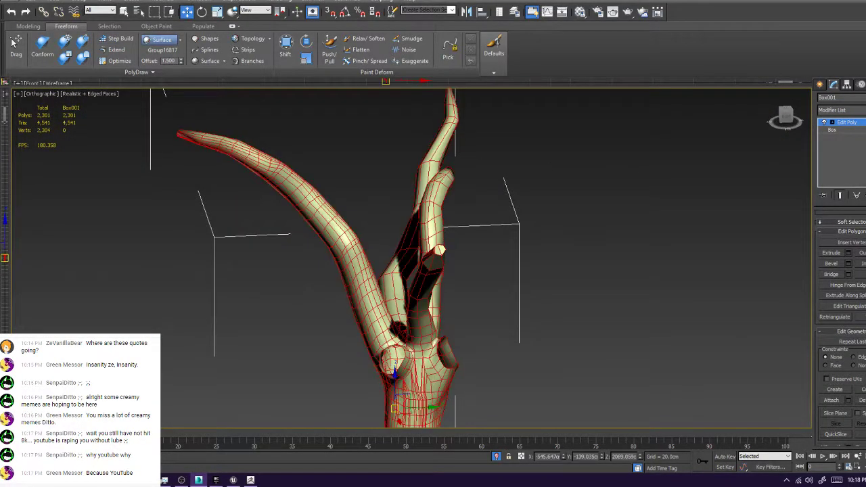
pyautogui.press('4')
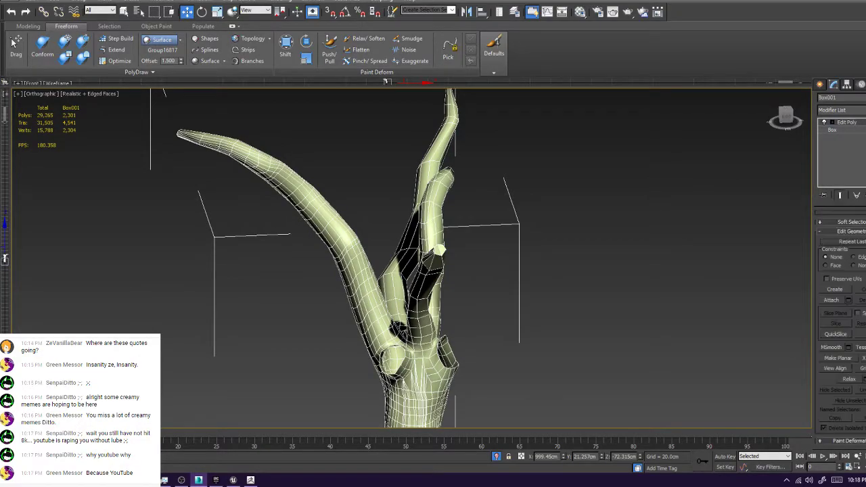
pyautogui.moveTo(411, 258); pyautogui.dragTo(414, 271, button='middle')
pyautogui.press('4')
pyautogui.press('4')
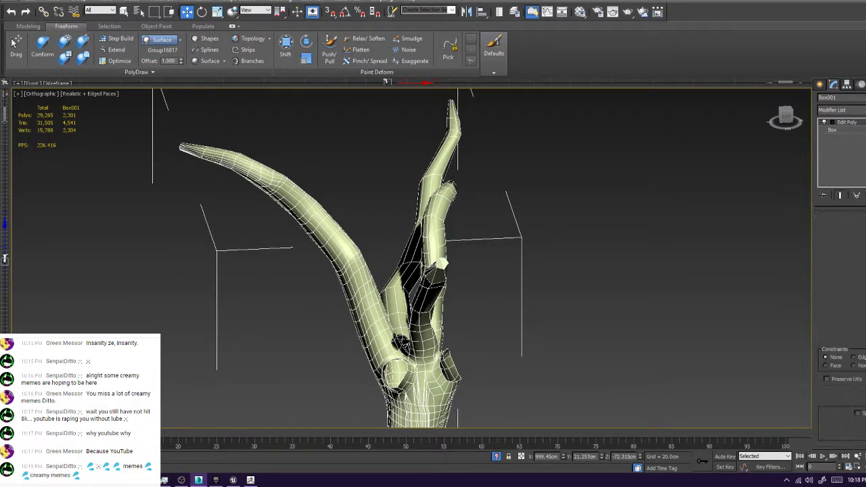
pyautogui.scroll(-2, 829, 366)
pyautogui.click(825, 377)
pyautogui.keyDown('alt'); pyautogui.moveTo(473, 271); pyautogui.dragTo(338, 276, button='middle'); pyautogui.keyUp('alt')
pyautogui.press('F4')
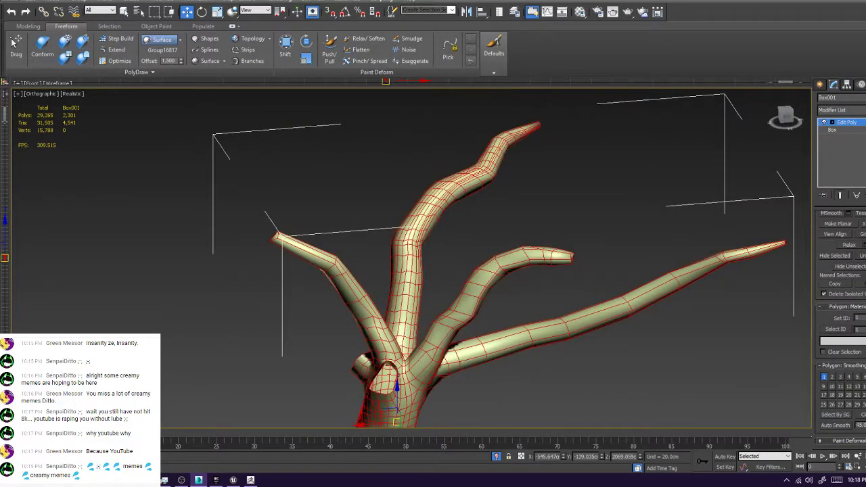
pyautogui.hotkey('ctrl', 'd')
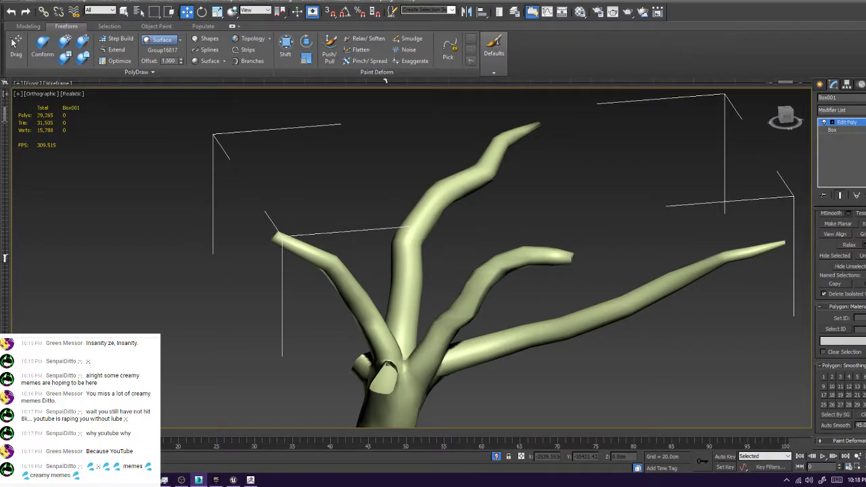
# Inspect the smoothed tree mesh from several angles, from the whole trunk to the branch junction
pyautogui.scroll(-6, 356, 224)
pyautogui.keyDown('alt'); pyautogui.moveTo(356, 224); pyautogui.dragTo(312, 179, button='middle'); pyautogui.keyUp('alt')
pyautogui.keyDown('alt'); pyautogui.moveTo(332, 264); pyautogui.dragTo(514, 281, button='middle'); pyautogui.keyUp('alt')
pyautogui.scroll(5, 369, 284)
pyautogui.scroll(-5, 328, 284)
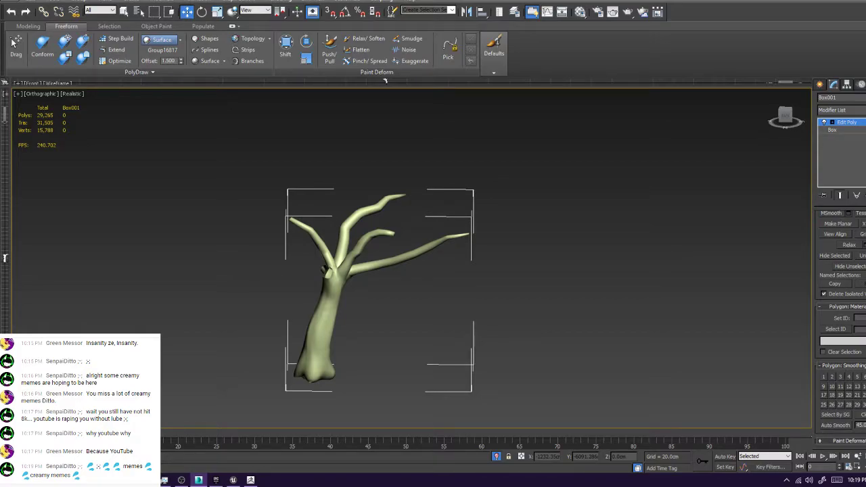
pyautogui.scroll(8, 331, 282)
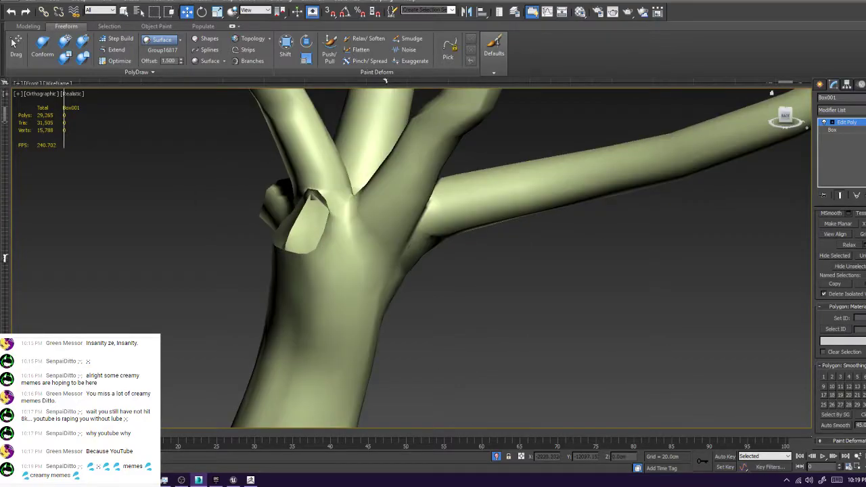
pyautogui.click(820, 85)
pyautogui.click(833, 84)
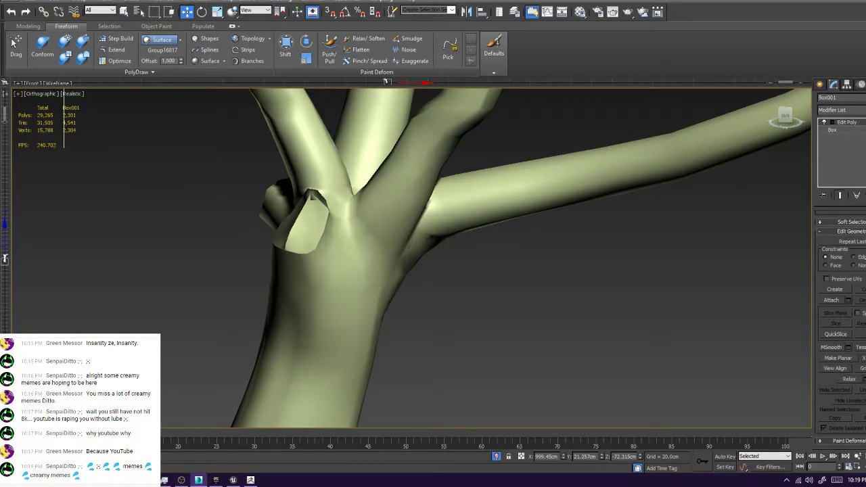
pyautogui.press('super+d')
pyautogui.press('super+d')
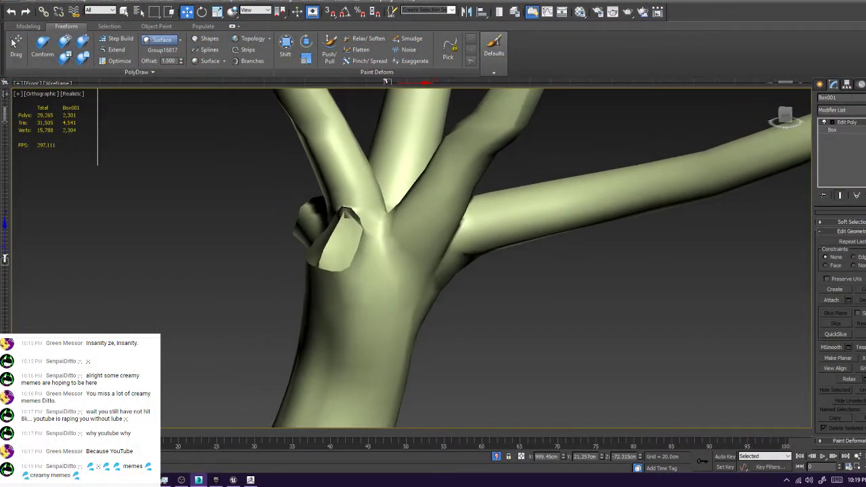
pyautogui.hotkey('alt', 'Tab')
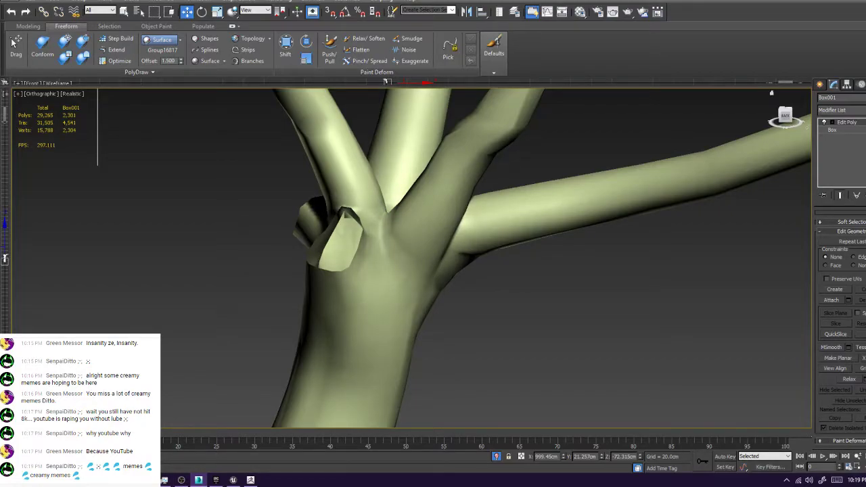
# Switch to edge editing at the branch junction and exit isolation to bring back the sculpted tree
pyautogui.scroll(4, 385, 215)
pyautogui.press('2')
pyautogui.keyDown('alt'); pyautogui.moveTo(379, 203); pyautogui.dragTo(237, 192, button='middle'); pyautogui.keyUp('alt')
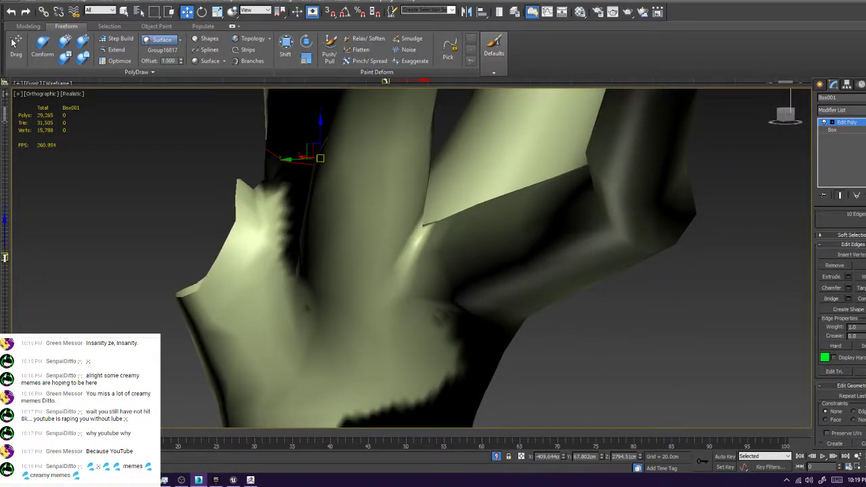
pyautogui.keyDown('alt'); pyautogui.moveTo(265, 205); pyautogui.dragTo(319, 213, button='middle'); pyautogui.keyUp('alt')
pyautogui.scroll(-3, 318, 212)
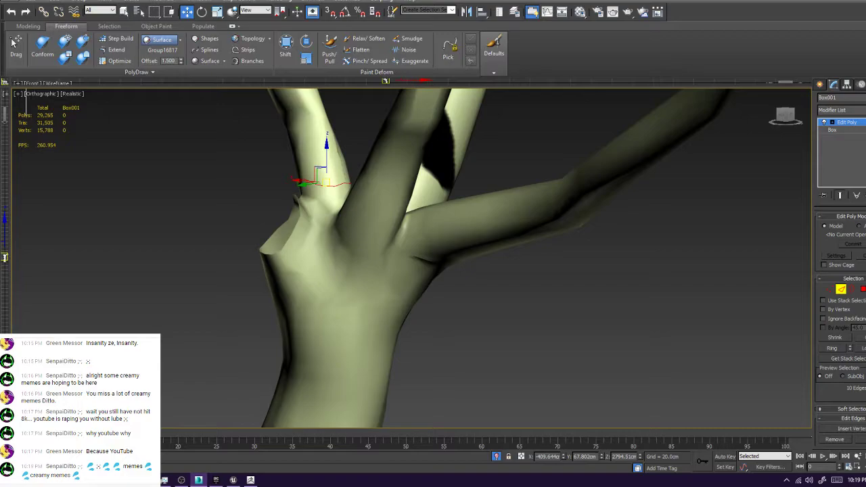
pyautogui.hotkey('alt', 'q')
pyautogui.moveTo(203, 224); pyautogui.dragTo(474, 227, button='middle')
pyautogui.scroll(-5, 406, 257)
pyautogui.keyDown('alt'); pyautogui.moveTo(433, 257); pyautogui.dragTo(298, 264, button='middle'); pyautogui.keyUp('alt')
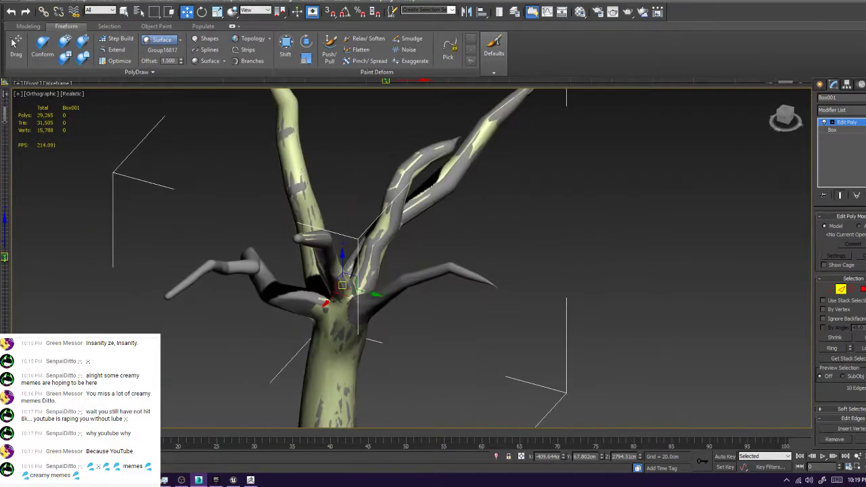
# Select the open border loop of the lower branch's stump and extend it in rings along the branch up to its bend
pyautogui.scroll(4, 412, 258)
pyautogui.doubleClick(327, 293)
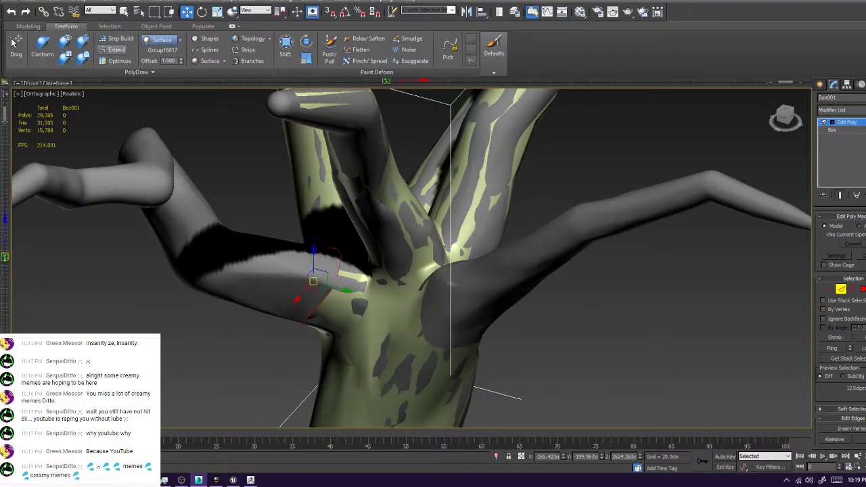
pyautogui.click(113, 50)
pyautogui.keyDown('alt'); pyautogui.moveTo(352, 291); pyautogui.dragTo(332, 281, button='middle'); pyautogui.keyUp('alt')
pyautogui.scroll(2, 427, 291)
pyautogui.keyDown('alt'); pyautogui.moveTo(428, 291); pyautogui.dragTo(444, 240, button='middle'); pyautogui.keyUp('alt')
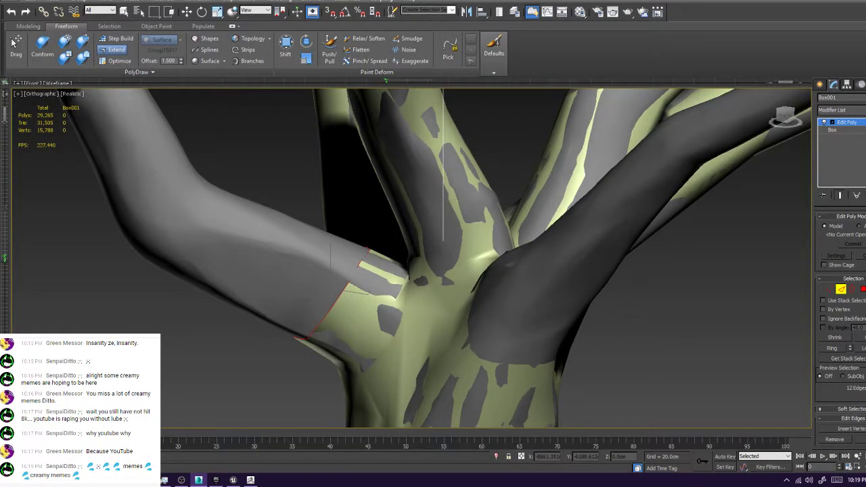
pyautogui.keyDown('shift'); pyautogui.moveTo(339, 297); pyautogui.dragTo(168, 203); pyautogui.keyUp('shift')
pyautogui.hotkey('ctrl', 'z')
pyautogui.moveTo(168, 203); pyautogui.dragTo(373, 219, button='middle')
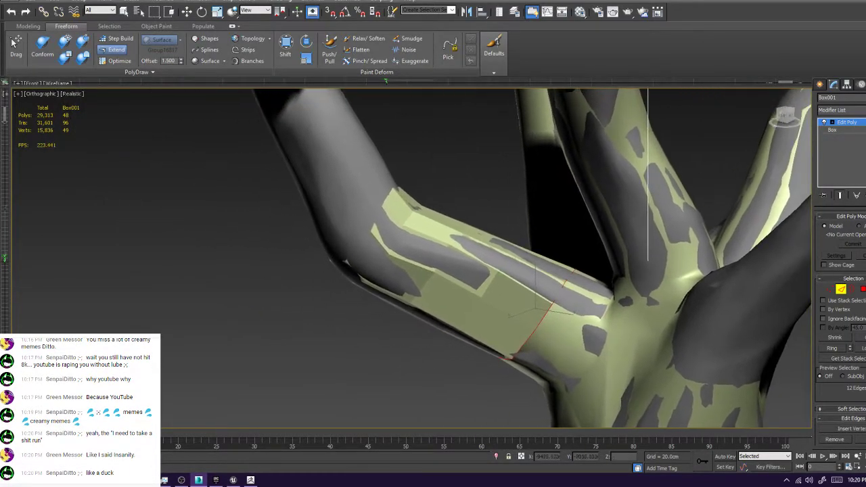
# Extend the branch's open border by one more ring past the bend
pyautogui.keyDown('ctrl'); pyautogui.keyDown('shift'); pyautogui.moveTo(376, 224); pyautogui.dragTo(369, 139); pyautogui.keyUp('shift'); pyautogui.keyUp('ctrl')
pyautogui.keyDown('alt'); pyautogui.moveTo(602, 315); pyautogui.dragTo(617, 288, button='middle'); pyautogui.keyUp('alt')
pyautogui.press('w')
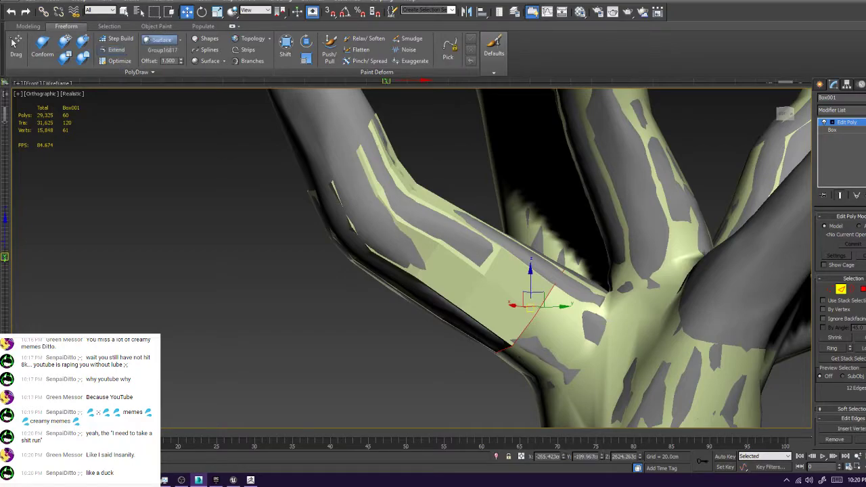
# Switch to Step Build with edged faces shown and reposition the front vertices of the lower branch's open border past the bend
pyautogui.click(117, 39)
pyautogui.press('F4')
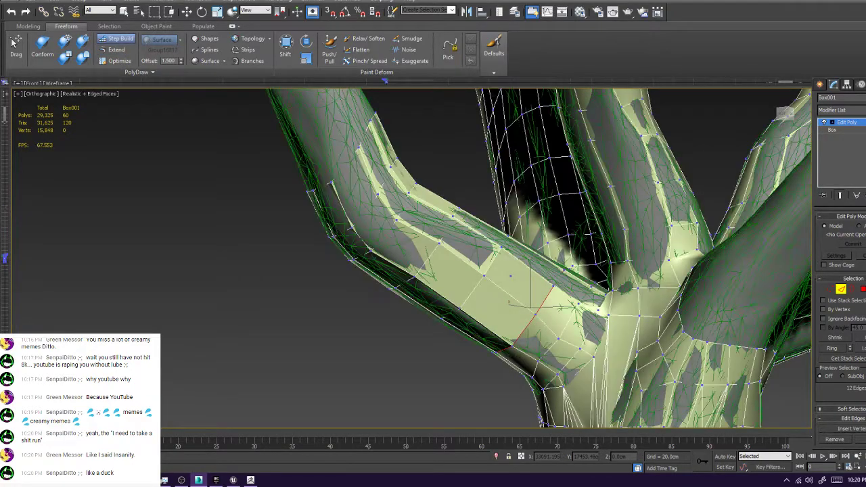
pyautogui.keyDown('alt'); pyautogui.moveTo(474, 257); pyautogui.dragTo(501, 298, button='middle'); pyautogui.keyUp('alt')
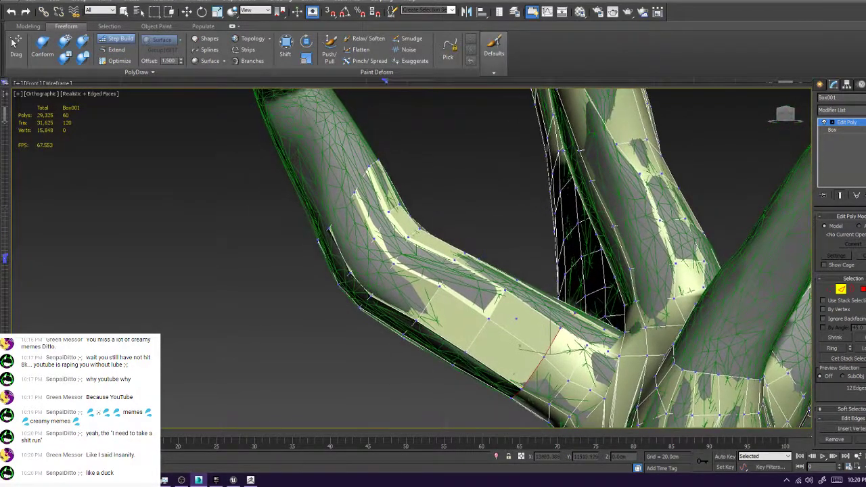
pyautogui.moveTo(348, 182); pyautogui.dragTo(346, 178)
pyautogui.moveTo(330, 229); pyautogui.dragTo(318, 194)
pyautogui.keyDown('alt'); pyautogui.moveTo(316, 233); pyautogui.dragTo(489, 264, button='middle'); pyautogui.keyUp('alt')
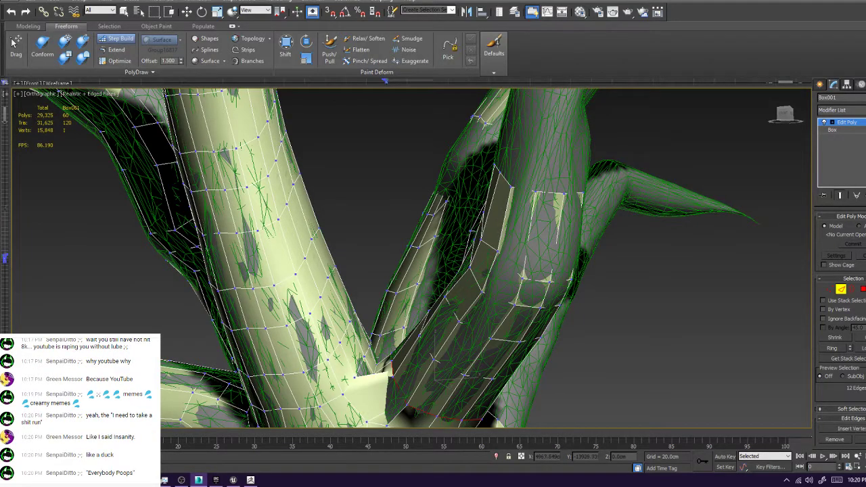
pyautogui.keyDown('alt'); pyautogui.moveTo(547, 260); pyautogui.dragTo(325, 247, button='middle'); pyautogui.keyUp('alt')
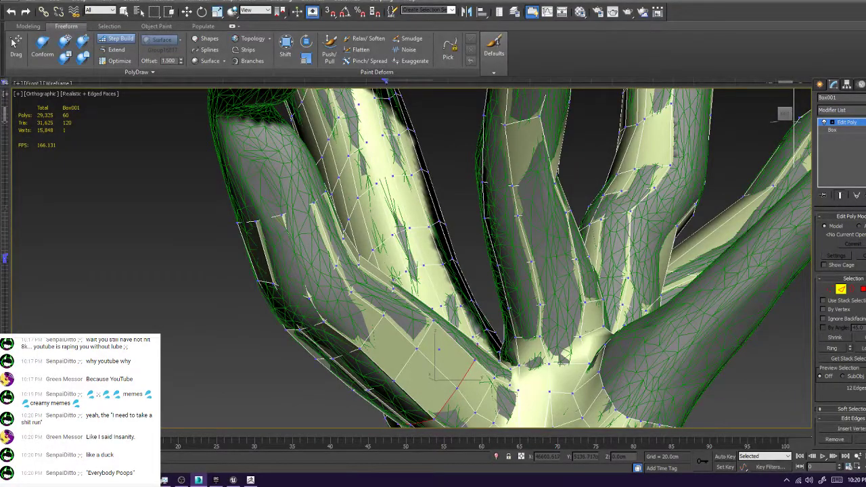
# Work around the far side of the branch and move its open border's vertices into an even loop
pyautogui.keyDown('alt'); pyautogui.moveTo(433, 254); pyautogui.dragTo(325, 270, button='middle'); pyautogui.keyUp('alt')
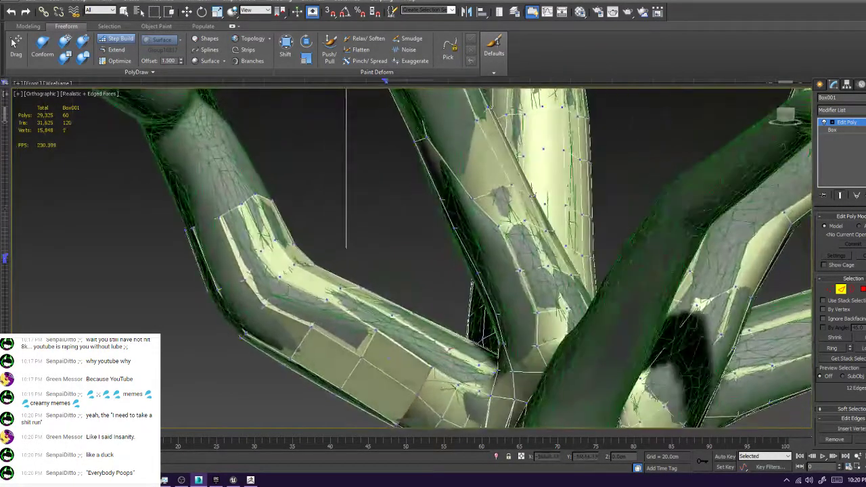
pyautogui.keyDown('alt'); pyautogui.moveTo(433, 253); pyautogui.dragTo(230, 266, button='middle'); pyautogui.keyUp('alt')
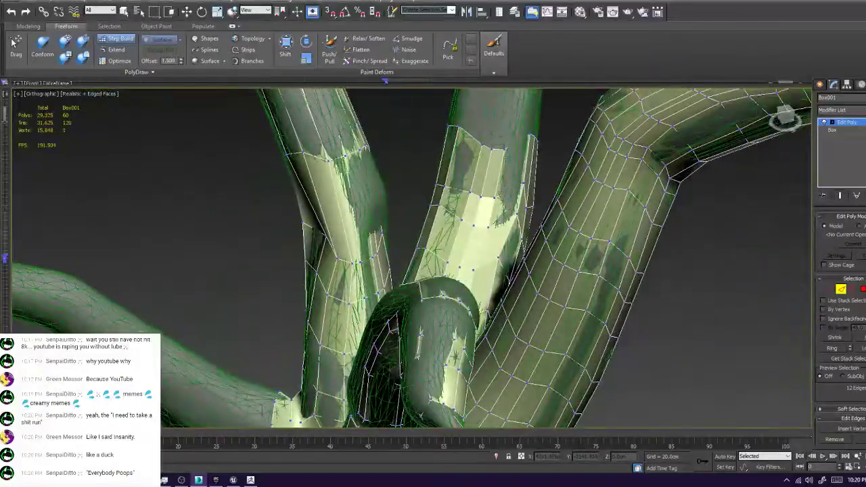
pyautogui.keyDown('alt'); pyautogui.moveTo(433, 257); pyautogui.dragTo(236, 233, button='middle'); pyautogui.keyUp('alt')
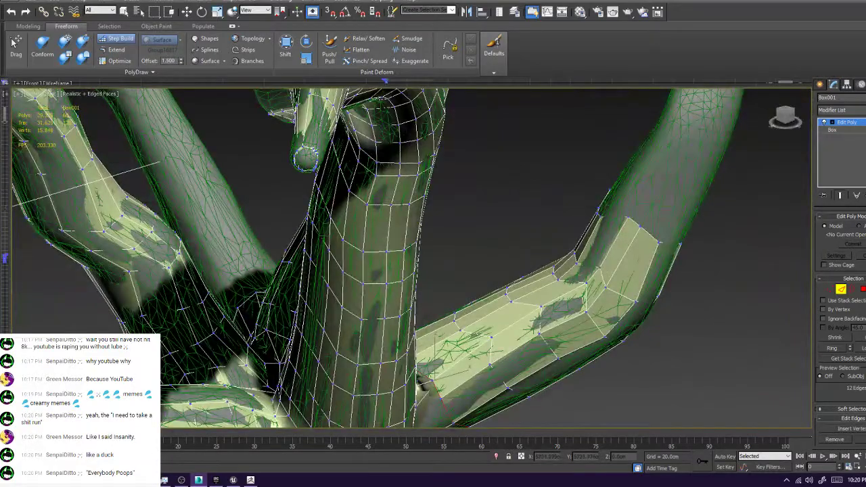
pyautogui.keyDown('alt'); pyautogui.moveTo(433, 257); pyautogui.dragTo(447, 304, button='middle'); pyautogui.keyUp('alt')
pyautogui.scroll(5, 588, 273)
pyautogui.keyDown('shift'); pyautogui.click(582, 235); pyautogui.keyUp('shift')
pyautogui.keyDown('ctrl'); pyautogui.keyDown('alt'); pyautogui.keyDown('shift'); pyautogui.moveTo(582, 167); pyautogui.dragTo(578, 138); pyautogui.keyUp('shift'); pyautogui.keyUp('alt'); pyautogui.keyUp('ctrl')
pyautogui.scroll(-1, 578, 137)
pyautogui.keyDown('alt'); pyautogui.moveTo(578, 137); pyautogui.dragTo(474, 98, button='middle'); pyautogui.keyUp('alt')
pyautogui.keyDown('ctrl'); pyautogui.keyDown('alt'); pyautogui.keyDown('shift'); pyautogui.moveTo(534, 141); pyautogui.dragTo(565, 137); pyautogui.keyUp('shift'); pyautogui.keyUp('alt'); pyautogui.keyUp('ctrl')
pyautogui.keyDown('alt'); pyautogui.moveTo(566, 137); pyautogui.dragTo(332, 152, button='middle'); pyautogui.keyUp('alt')
pyautogui.keyDown('ctrl'); pyautogui.keyDown('alt'); pyautogui.keyDown('shift'); pyautogui.moveTo(321, 155); pyautogui.dragTo(352, 143); pyautogui.keyUp('shift'); pyautogui.keyUp('alt'); pyautogui.keyUp('ctrl')
pyautogui.keyDown('alt'); pyautogui.moveTo(352, 143); pyautogui.dragTo(347, 206, button='middle'); pyautogui.keyUp('alt')
pyautogui.scroll(-4, 224, 169)
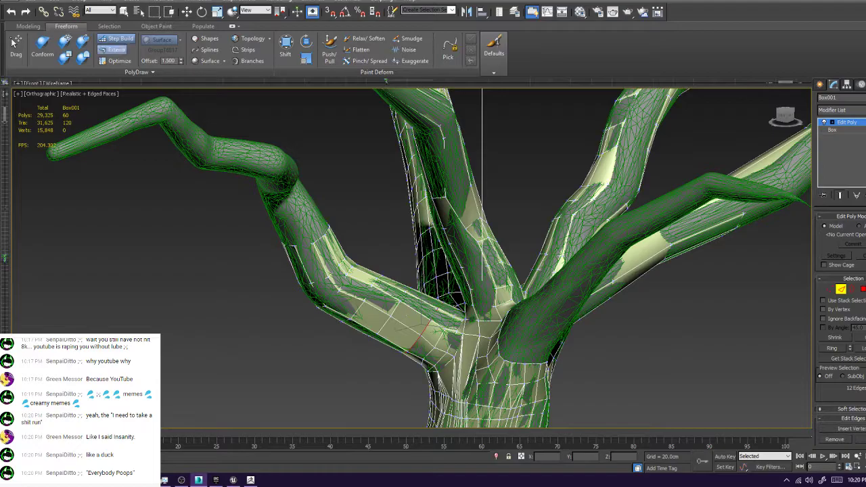
# Extend the branch's open border by two more rings toward the next sharp bend
pyautogui.click(115, 51)
pyautogui.keyDown('ctrl'); pyautogui.keyDown('shift'); pyautogui.moveTo(317, 237); pyautogui.dragTo(305, 199); pyautogui.keyUp('shift'); pyautogui.keyUp('ctrl')
pyautogui.keyDown('alt'); pyautogui.moveTo(306, 200); pyautogui.dragTo(414, 198, button='middle'); pyautogui.keyUp('alt')
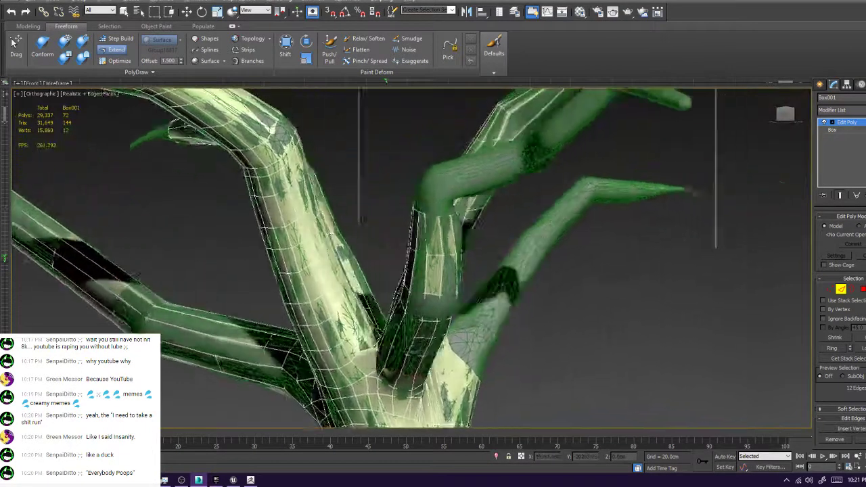
pyautogui.scroll(4, 415, 198)
pyautogui.keyDown('ctrl'); pyautogui.keyDown('shift'); pyautogui.moveTo(435, 223); pyautogui.dragTo(435, 199); pyautogui.keyUp('shift'); pyautogui.keyUp('ctrl')
pyautogui.keyDown('alt'); pyautogui.moveTo(435, 198); pyautogui.dragTo(183, 146, button='middle'); pyautogui.keyUp('alt')
pyautogui.scroll(3, 342, 219)
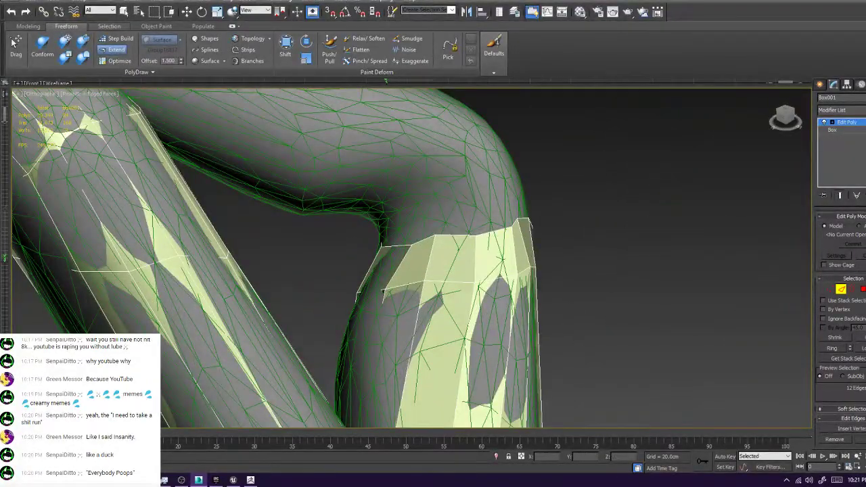
# Build three quads with Step Build above the border, starting from the inner side of the sharp bend
pyautogui.click(116, 39)
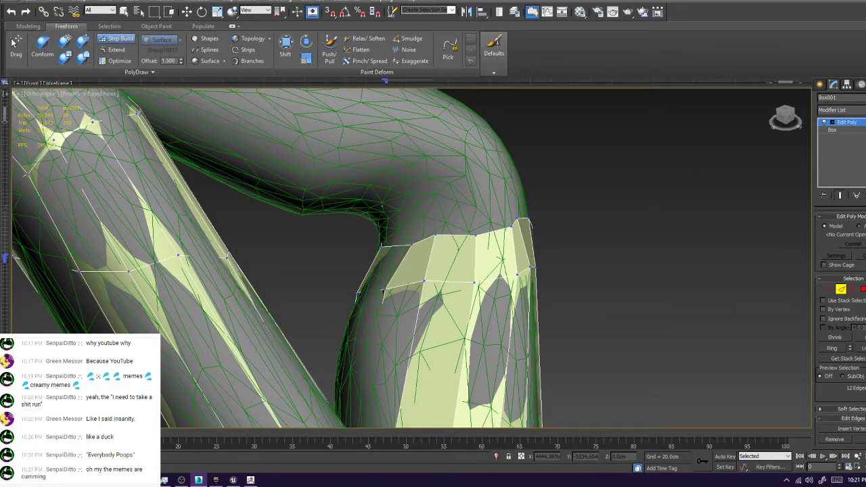
pyautogui.keyDown('shift'); pyautogui.click(397, 224); pyautogui.keyUp('shift')
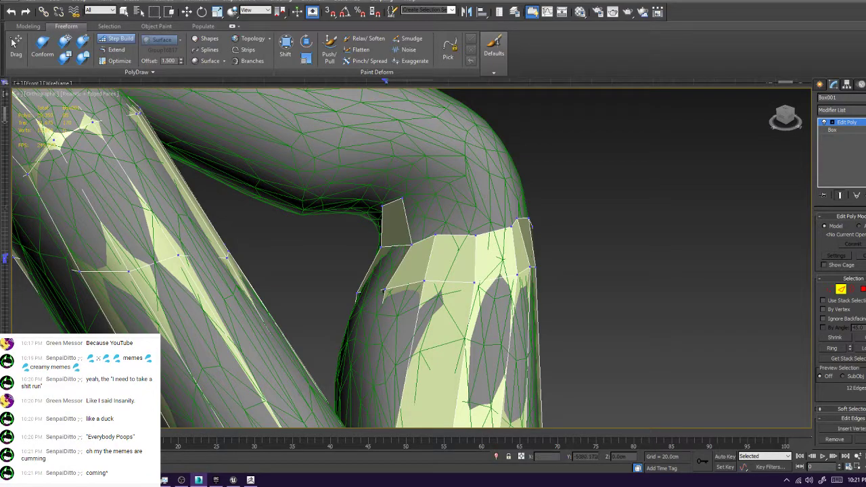
pyautogui.click(432, 176)
pyautogui.keyDown('shift'); pyautogui.click(421, 211); pyautogui.keyUp('shift')
pyautogui.keyDown('shift'); pyautogui.click(452, 197); pyautogui.keyUp('shift')
# Place another surface point, redo the fourth quad in vertex mode, and adjust the neighbouring ring vertices
pyautogui.keyDown('alt'); pyautogui.moveTo(514, 189); pyautogui.dragTo(486, 189, button='middle'); pyautogui.keyUp('alt')
pyautogui.moveTo(486, 190); pyautogui.dragTo(255, 230, button='middle')
pyautogui.click(421, 188)
pyautogui.keyDown('shift'); pyautogui.click(416, 232); pyautogui.keyUp('shift')
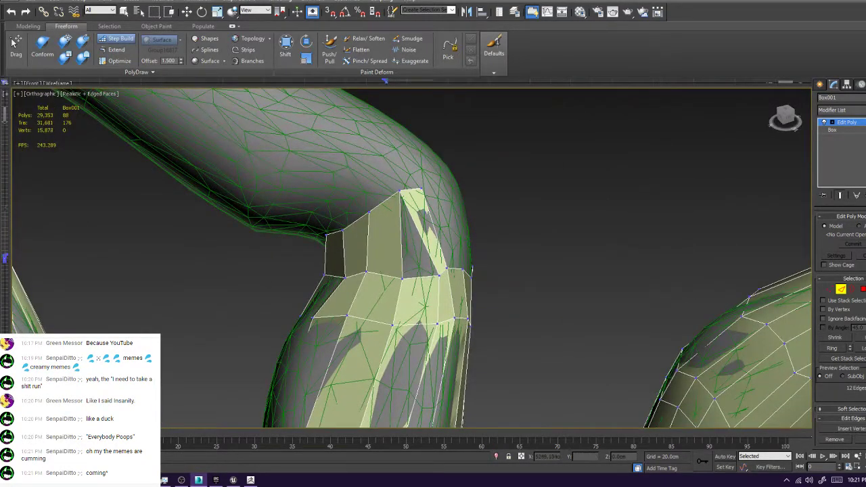
pyautogui.hotkey('ctrl', 'z')
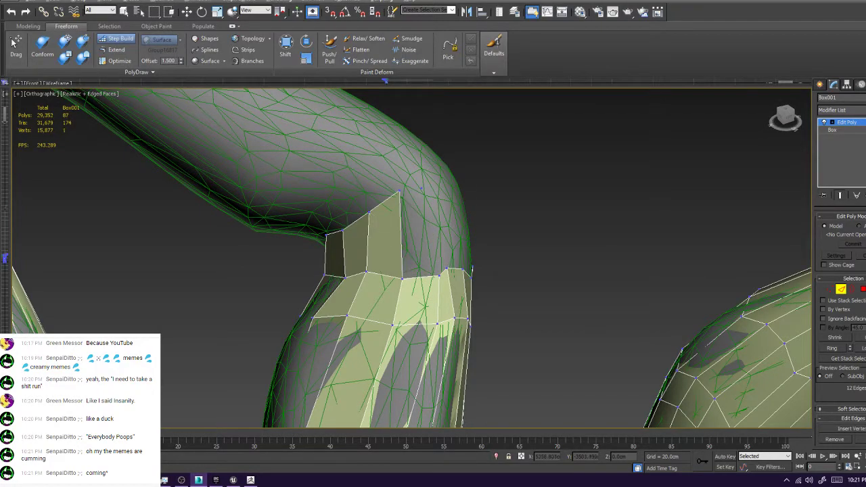
pyautogui.press('1')
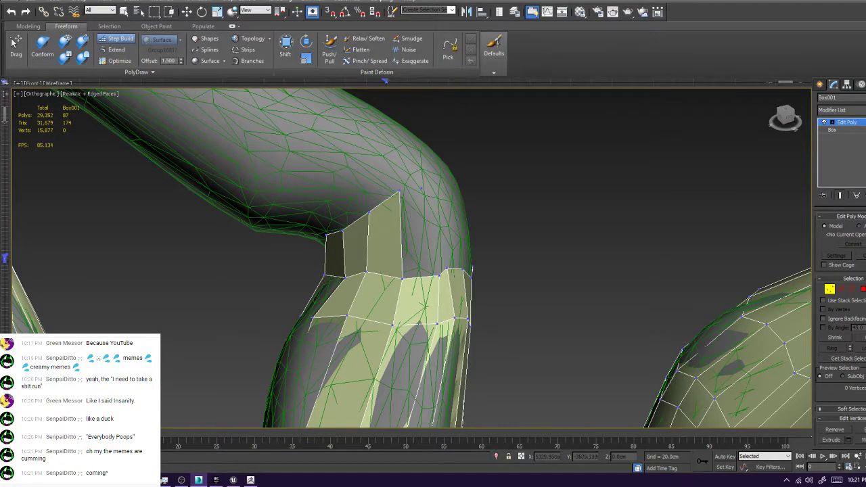
pyautogui.keyDown('shift'); pyautogui.click(417, 233); pyautogui.keyUp('shift')
pyautogui.moveTo(417, 234)
pyautogui.keyDown('alt'); pyautogui.mouseDown(button='middle')
pyautogui.moveTo(379, 227)
pyautogui.moveTo(406, 234)
pyautogui.mouseUp(button='middle'); pyautogui.keyUp('alt')
pyautogui.keyDown('ctrl'); pyautogui.keyDown('alt'); pyautogui.keyDown('shift'); pyautogui.moveTo(293, 219); pyautogui.dragTo(297, 210); pyautogui.keyUp('shift'); pyautogui.keyUp('alt'); pyautogui.keyUp('ctrl')
pyautogui.moveTo(310, 301); pyautogui.dragTo(315, 307)
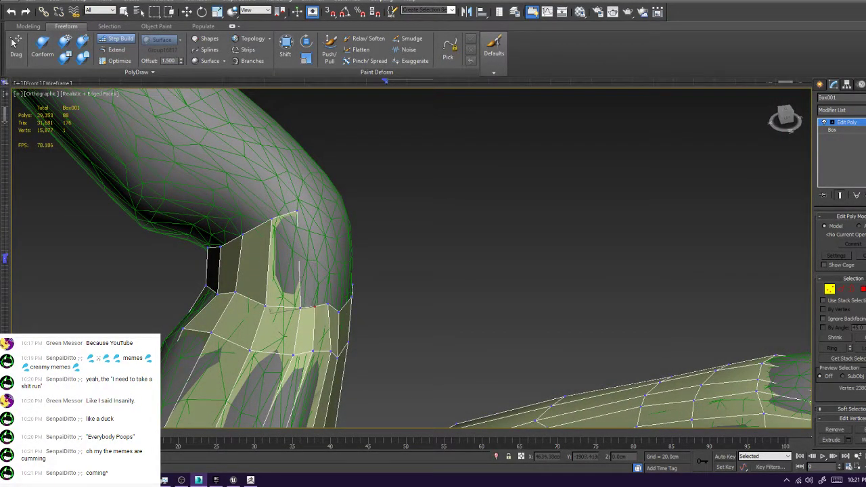
# Place two more surface points, fill the fifth and sixth quads along the bend, and shift a border vertex
pyautogui.moveTo(323, 186); pyautogui.dragTo(290, 220)
pyautogui.keyDown('shift'); pyautogui.click(305, 260); pyautogui.keyUp('shift')
pyautogui.keyDown('alt'); pyautogui.moveTo(306, 261); pyautogui.dragTo(244, 264, button='middle'); pyautogui.keyUp('alt')
pyautogui.moveTo(718, 237); pyautogui.dragTo(375, 252, button='middle')
pyautogui.scroll(5, 376, 252)
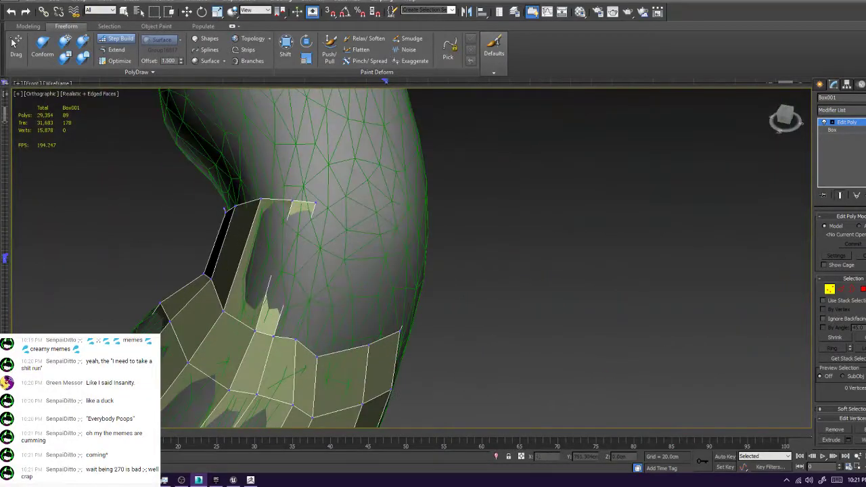
pyautogui.keyDown('shift'); pyautogui.moveTo(315, 202); pyautogui.dragTo(340, 202); pyautogui.keyUp('shift')
pyautogui.keyDown('shift'); pyautogui.click(306, 270); pyautogui.keyUp('shift')
pyautogui.keyDown('alt'); pyautogui.moveTo(306, 271); pyautogui.dragTo(324, 267, button='middle'); pyautogui.keyUp('alt')
pyautogui.keyDown('ctrl'); pyautogui.keyDown('alt'); pyautogui.keyDown('shift'); pyautogui.moveTo(364, 346); pyautogui.dragTo(441, 343); pyautogui.keyUp('shift'); pyautogui.keyUp('alt'); pyautogui.keyUp('ctrl')
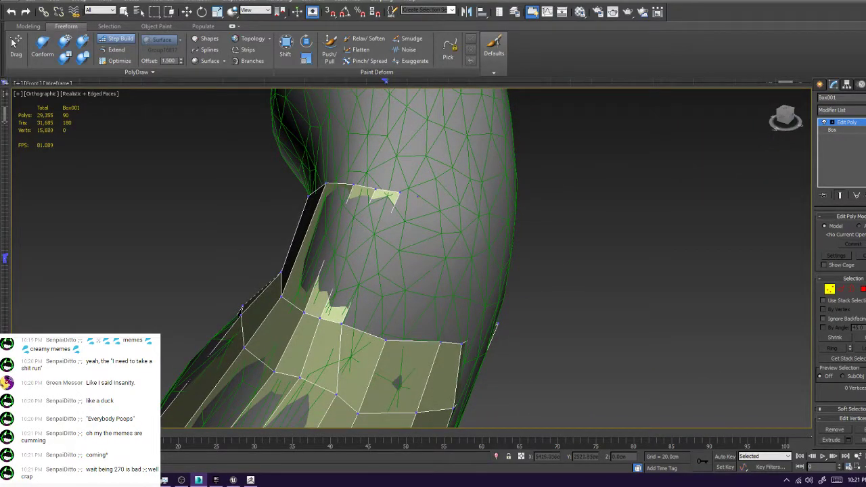
# Continue the row with two further quads across the outer side of the bend, adjusting a border vertex
pyautogui.keyDown('shift'); pyautogui.moveTo(400, 192); pyautogui.dragTo(418, 196); pyautogui.keyUp('shift')
pyautogui.keyDown('shift'); pyautogui.click(388, 233); pyautogui.keyUp('shift')
pyautogui.keyDown('ctrl'); pyautogui.keyDown('alt'); pyautogui.keyDown('shift'); pyautogui.moveTo(341, 323); pyautogui.dragTo(353, 328); pyautogui.keyUp('shift'); pyautogui.keyUp('alt'); pyautogui.keyUp('ctrl')
pyautogui.keyDown('alt'); pyautogui.moveTo(359, 311); pyautogui.dragTo(395, 290, button='middle'); pyautogui.keyUp('alt')
pyautogui.scroll(-5, 395, 289)
pyautogui.scroll(6, 474, 335)
pyautogui.click(459, 278)
pyautogui.keyDown('shift'); pyautogui.moveTo(459, 278); pyautogui.dragTo(446, 375); pyautogui.keyUp('shift')
pyautogui.keyDown('alt'); pyautogui.moveTo(446, 374); pyautogui.dragTo(242, 129, button='middle'); pyautogui.keyUp('alt')
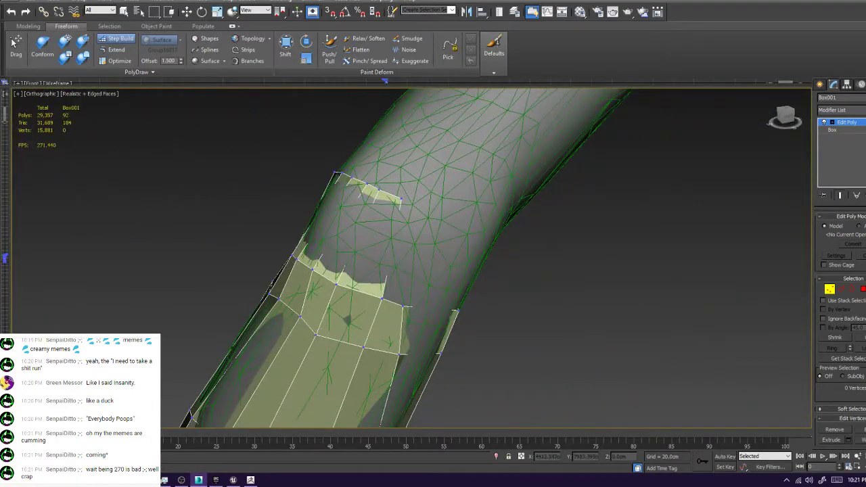
# Redo the ninth quad, place new surface points, build the tenth quad, and move its corner down onto the bend
pyautogui.keyDown('shift'); pyautogui.click(401, 225); pyautogui.keyUp('shift')
pyautogui.hotkey('ctrl', 'z')
pyautogui.keyDown('shift'); pyautogui.click(403, 254); pyautogui.keyUp('shift')
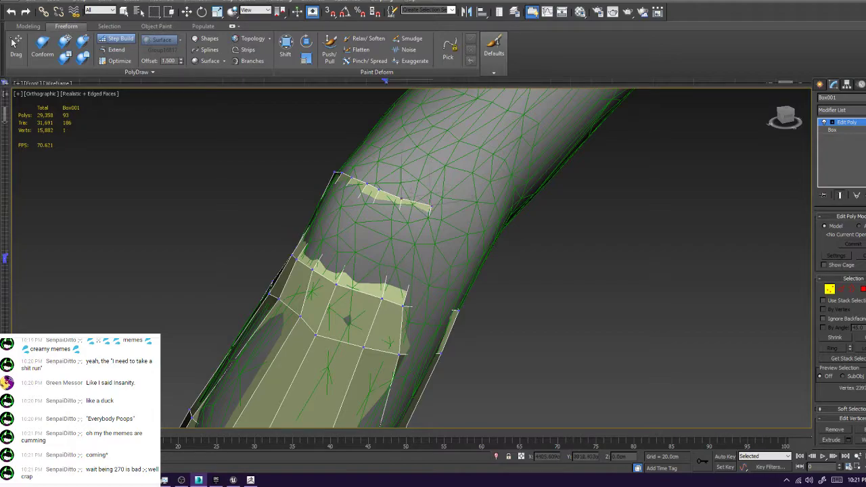
pyautogui.keyDown('alt'); pyautogui.moveTo(405, 201); pyautogui.dragTo(437, 227, button='middle'); pyautogui.keyUp('alt')
pyautogui.keyDown('shift'); pyautogui.moveTo(315, 125); pyautogui.dragTo(361, 148); pyautogui.keyUp('shift')
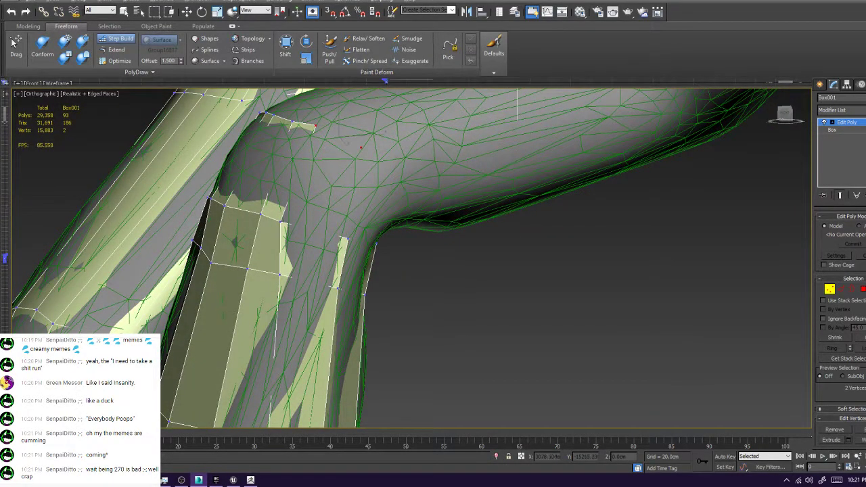
pyautogui.keyDown('shift'); pyautogui.moveTo(348, 239); pyautogui.dragTo(280, 221); pyautogui.keyUp('shift')
pyautogui.keyDown('ctrl'); pyautogui.keyDown('alt'); pyautogui.keyDown('shift'); pyautogui.moveTo(361, 148); pyautogui.dragTo(355, 197); pyautogui.keyUp('shift'); pyautogui.keyUp('alt'); pyautogui.keyUp('ctrl')
# Place a surface point in the crook of the bend and build the eleventh quad of the row
pyautogui.keyDown('alt'); pyautogui.moveTo(379, 223); pyautogui.dragTo(365, 247, button='middle'); pyautogui.keyUp('alt')
pyautogui.scroll(2, 488, 213)
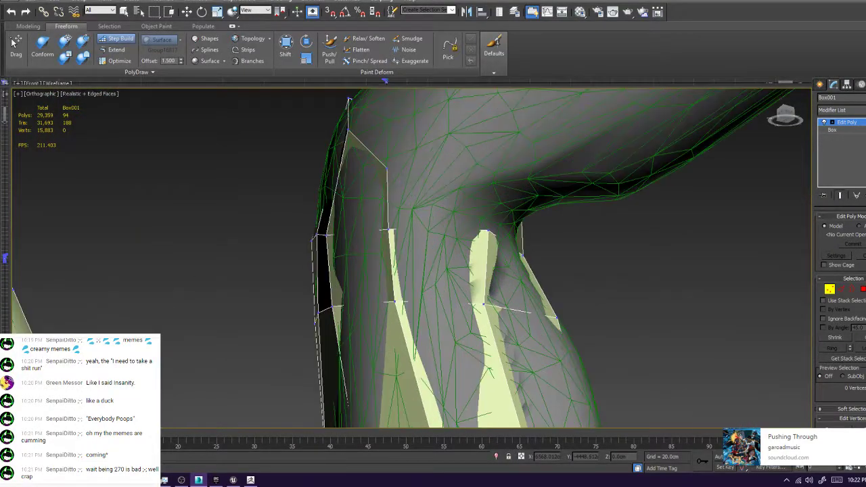
pyautogui.click(492, 213)
pyautogui.moveTo(491, 213)
pyautogui.keyDown('shift'); pyautogui.mouseDown()
pyautogui.moveTo(489, 230)
pyautogui.moveTo(392, 230)
pyautogui.moveTo(387, 168)
pyautogui.mouseUp(); pyautogui.keyUp('shift')
# Reposition the row's end vertex under the bend and fill the last gap with a quad to close the ring
pyautogui.keyDown('alt'); pyautogui.moveTo(387, 169); pyautogui.dragTo(298, 146, button='middle'); pyautogui.keyUp('alt')
pyautogui.hotkey('shift', 'z')
pyautogui.hotkey('shift', 'z')
pyautogui.hotkey('shift', 'z')
pyautogui.hotkey('shift', 'z')
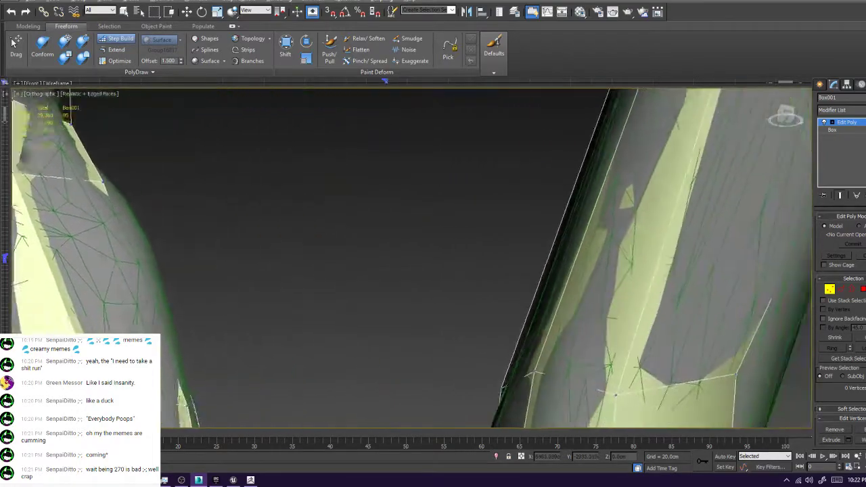
pyautogui.hotkey('shift', 'z')
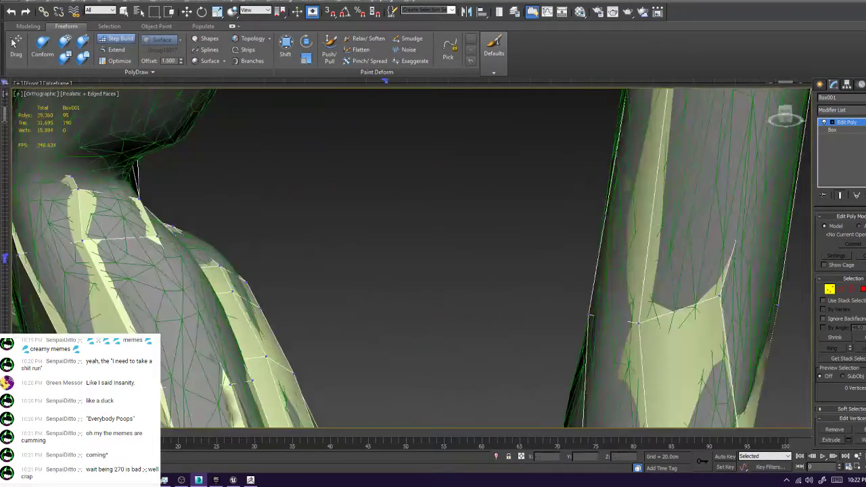
pyautogui.hotkey('shift', 'z')
pyautogui.hotkey('shift', 'z')
pyautogui.hotkey('shift', 'z')
pyautogui.hotkey('shift', 'z')
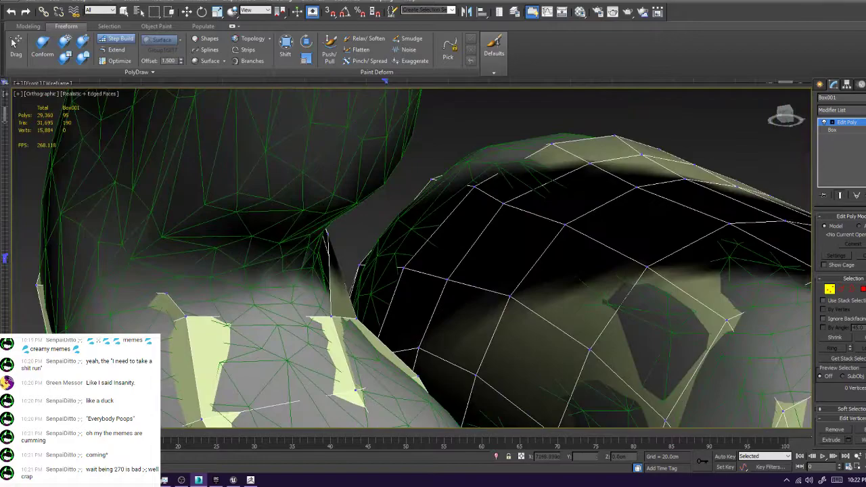
pyautogui.hotkey('ctrl', 'z')
pyautogui.hotkey('ctrl', 'z')
pyautogui.hotkey('ctrl', 'z')
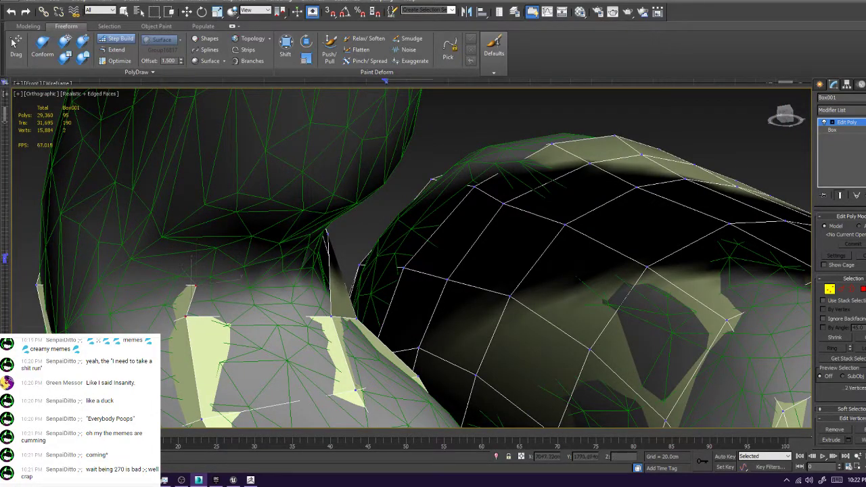
pyautogui.hotkey('ctrl', 'z')
pyautogui.hotkey('ctrl', 'z')
pyautogui.hotkey('ctrl', 'z')
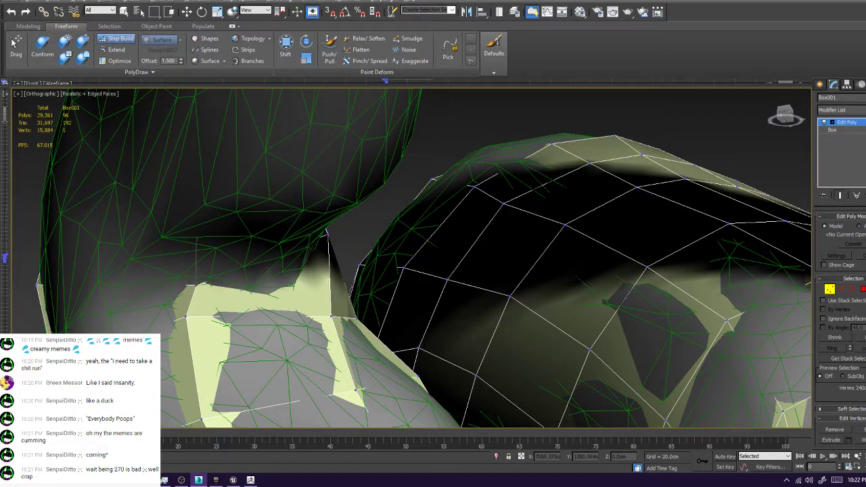
# Pull the closing quad's corner vertex farther up into the crook of the bend
pyautogui.hotkey('ctrl', 'z')
pyautogui.hotkey('ctrl', 'z')
pyautogui.hotkey('ctrl', 'z')
pyautogui.hotkey('ctrl', 'z')
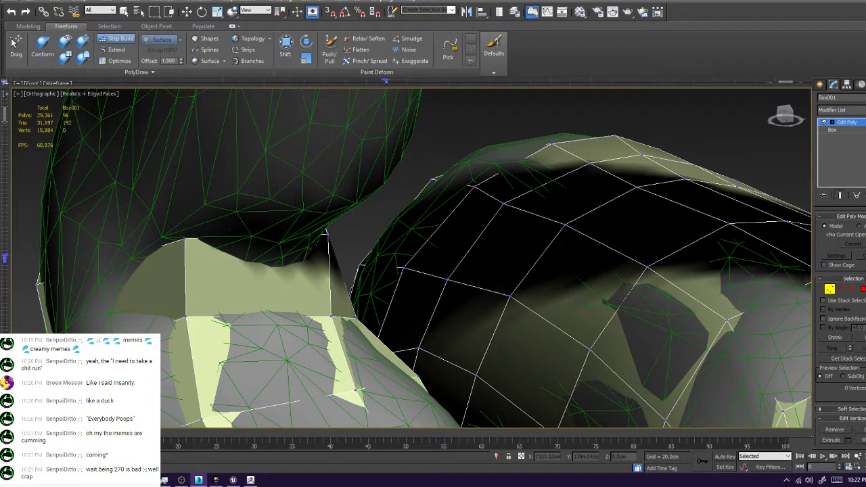
# Nudge the new ring's side vertex slightly upward along the bend
pyautogui.hotkey('shift', 'z')
pyautogui.hotkey('shift', 'z')
pyautogui.hotkey('shift', 'z')
pyautogui.hotkey('shift', 'z')
pyautogui.hotkey('shift', 'z')
pyautogui.hotkey('shift', 'z')
pyautogui.hotkey('shift', 'z')
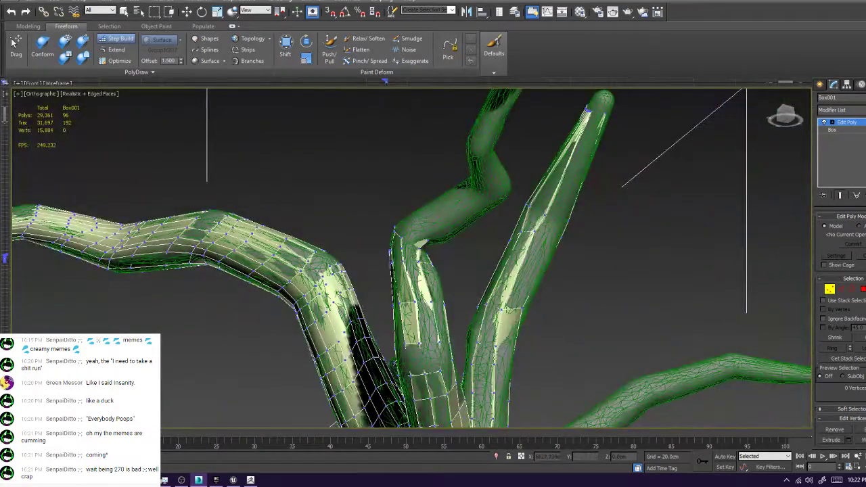
pyautogui.hotkey('ctrl', 'z')
pyautogui.hotkey('ctrl', 'z')
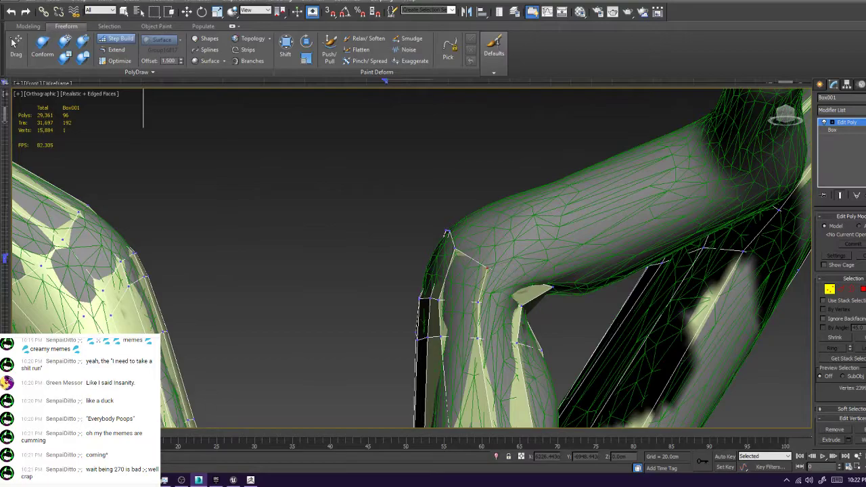
pyautogui.hotkey('ctrl', 'z')
pyautogui.hotkey('ctrl', 'z')
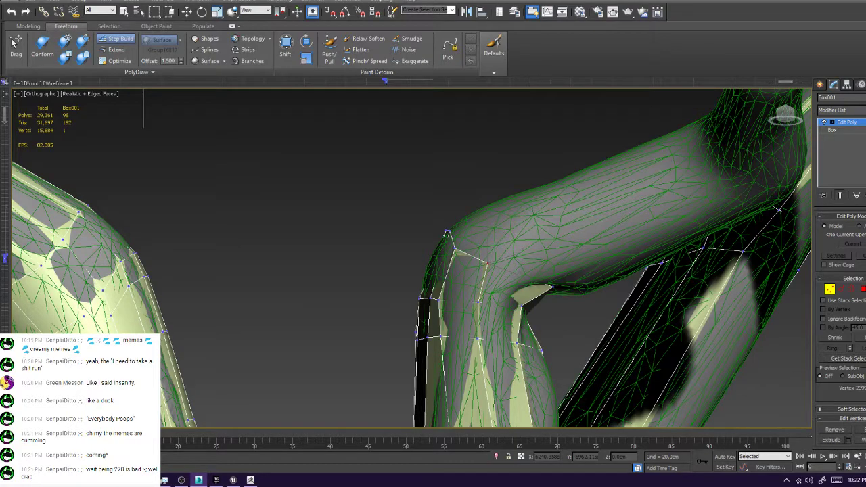
pyautogui.hotkey('ctrl', 'z')
# Even out the new ring's edge by moving its vertices over the top of the bend and its underside vertex
pyautogui.keyDown('alt'); pyautogui.moveTo(413, 271); pyautogui.dragTo(433, 271, button='middle'); pyautogui.keyUp('alt')
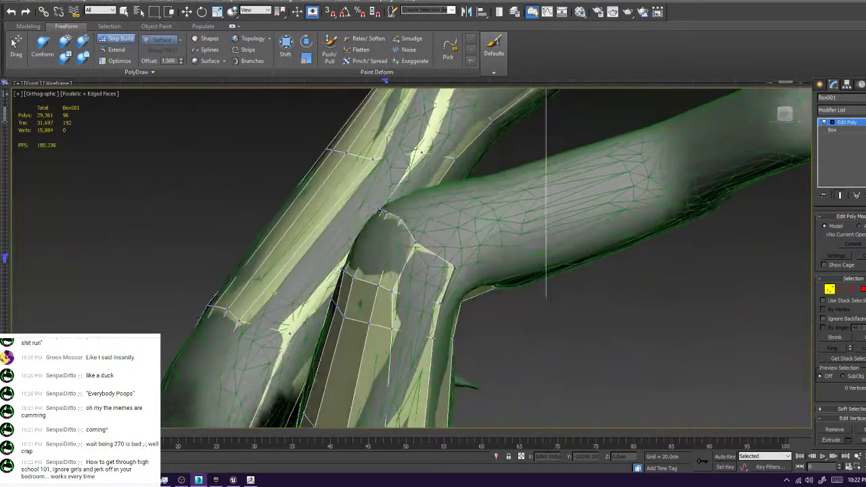
pyautogui.scroll(4, 379, 210)
pyautogui.moveTo(440, 236); pyautogui.dragTo(425, 253)
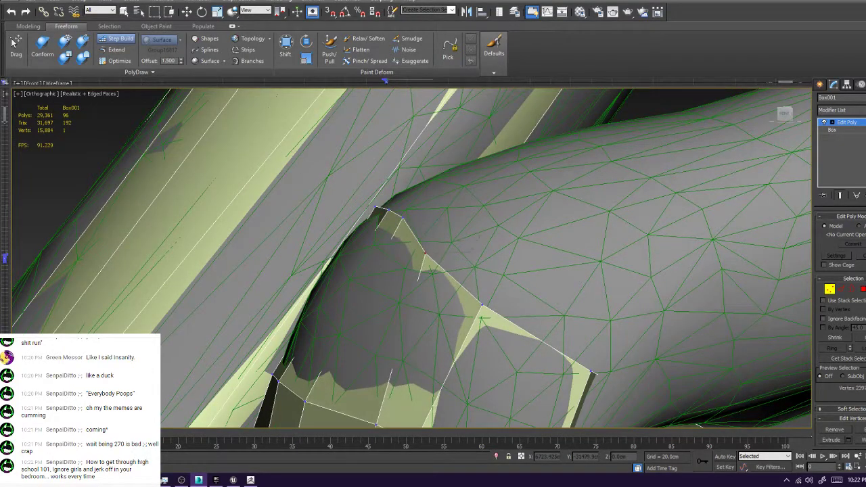
pyautogui.scroll(-4, 425, 254)
pyautogui.click(448, 251)
pyautogui.scroll(4, 447, 252)
pyautogui.moveTo(393, 240); pyautogui.dragTo(390, 239)
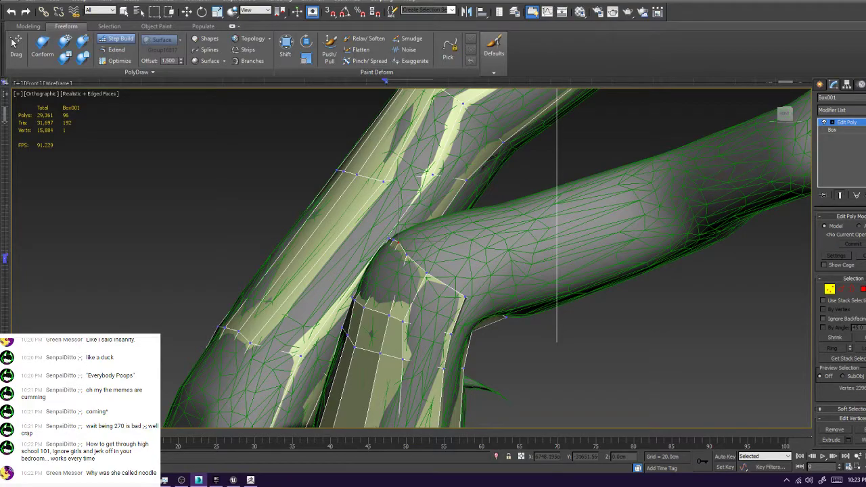
pyautogui.click(436, 271)
pyautogui.scroll(3, 436, 271)
pyautogui.keyDown('alt'); pyautogui.moveTo(436, 271); pyautogui.dragTo(412, 255, button='middle'); pyautogui.keyUp('alt')
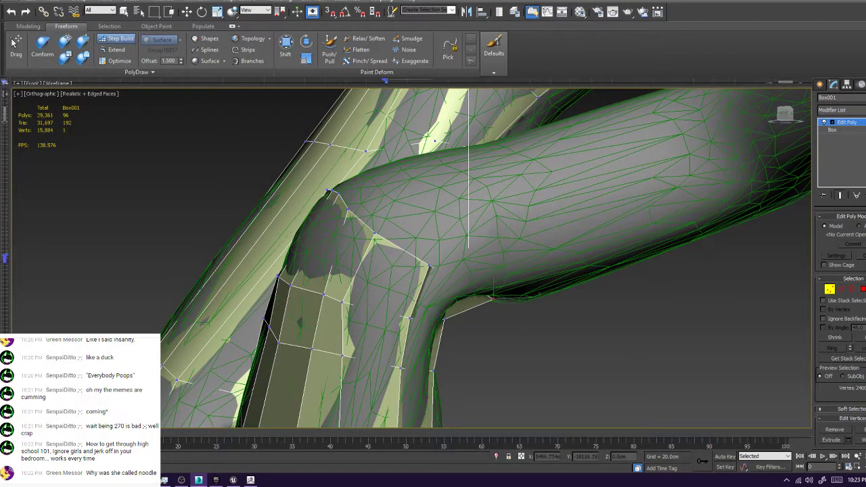
# Examine the new ring at the branch bend from several sides against the sculpted surface
pyautogui.moveTo(411, 256)
pyautogui.keyDown('alt'); pyautogui.mouseDown(button='middle')
pyautogui.moveTo(352, 261)
pyautogui.moveTo(399, 278)
pyautogui.moveTo(419, 260)
pyautogui.mouseUp(button='middle'); pyautogui.keyUp('alt')
pyautogui.scroll(-3, 406, 261)
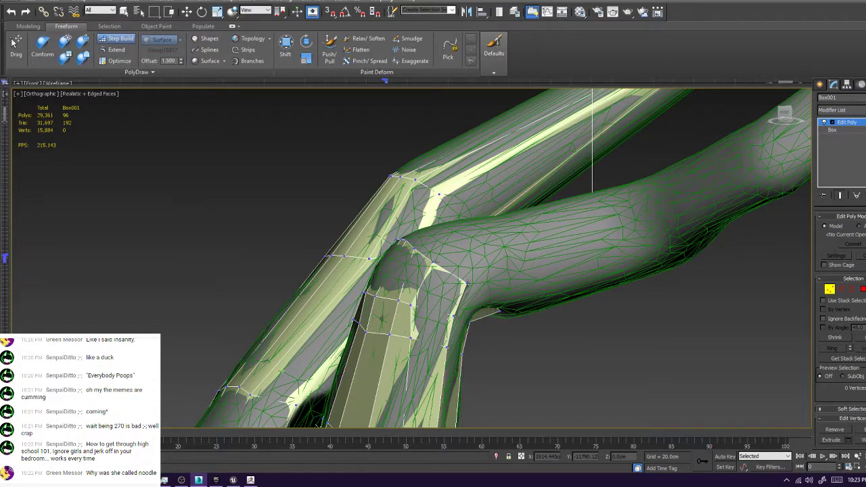
pyautogui.scroll(4, 411, 239)
pyautogui.keyDown('alt'); pyautogui.moveTo(411, 239); pyautogui.dragTo(393, 227, button='middle'); pyautogui.keyUp('alt')
pyautogui.scroll(-6, 473, 203)
pyautogui.scroll(6, 467, 193)
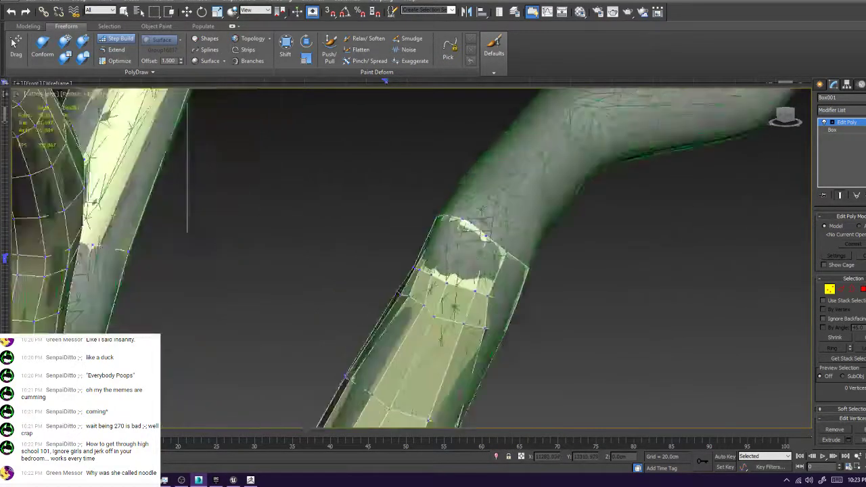
pyautogui.keyDown('alt'); pyautogui.moveTo(433, 190); pyautogui.dragTo(432, 235, button='middle'); pyautogui.keyUp('alt')
pyautogui.scroll(-5, 467, 223)
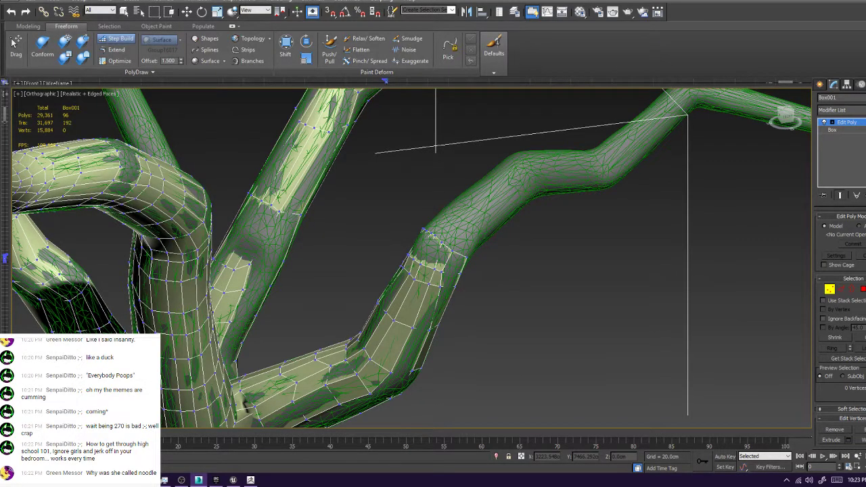
pyautogui.scroll(4, 463, 228)
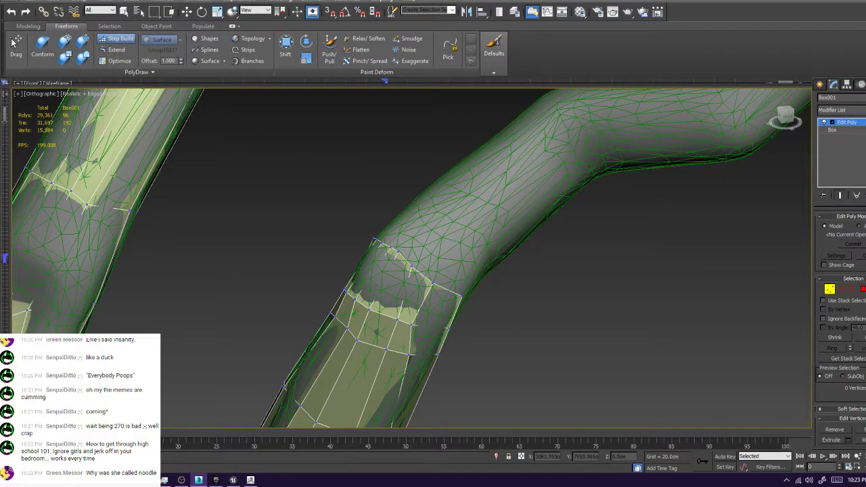
# Insert an edge loop around the middle of the tall ring at the bend with Swift Loop, and resume Step Build
pyautogui.click(27, 26)
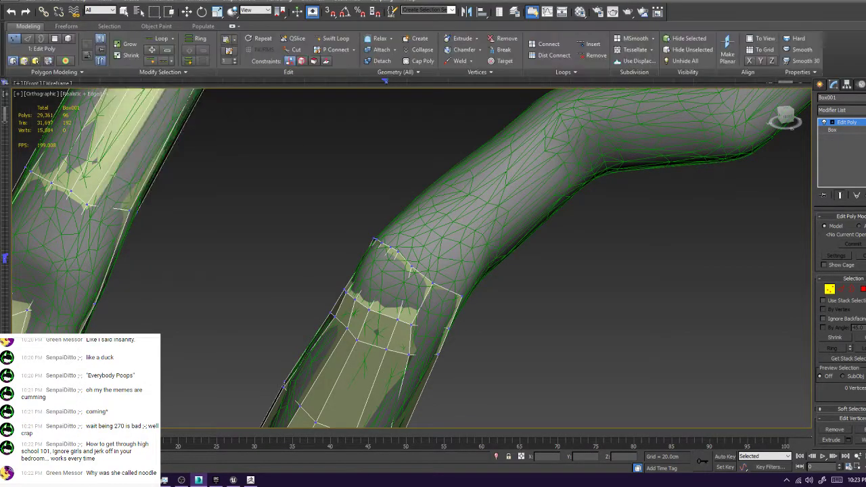
pyautogui.click(333, 38)
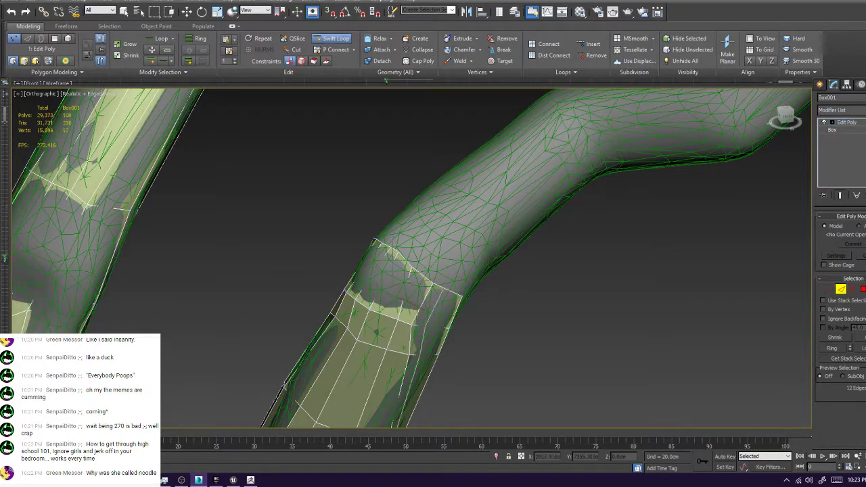
pyautogui.click(406, 264)
pyautogui.click(65, 26)
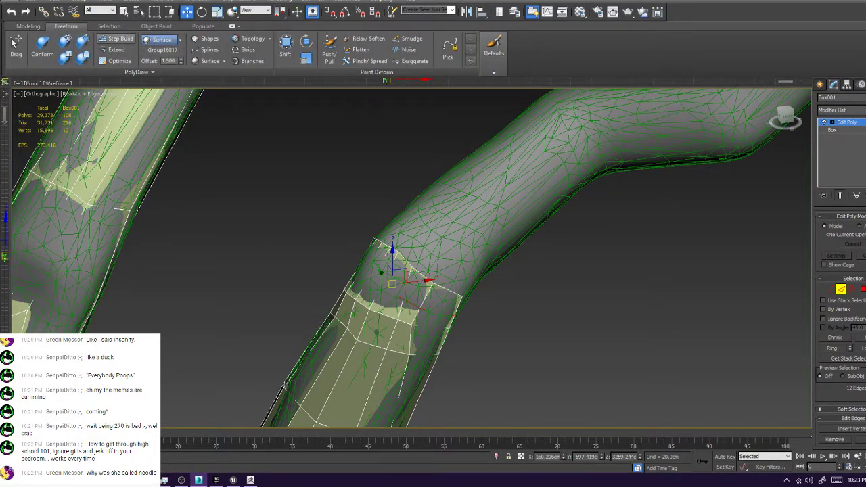
pyautogui.click(116, 38)
pyautogui.scroll(2, 340, 262)
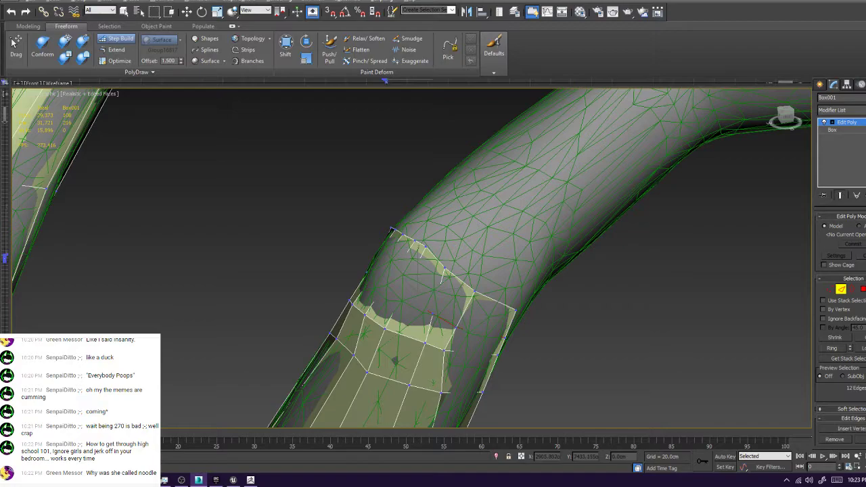
# Switch to vertex editing and pull the inserted loop's vertices outward onto the sculpted surface around the bend
pyautogui.press('1')
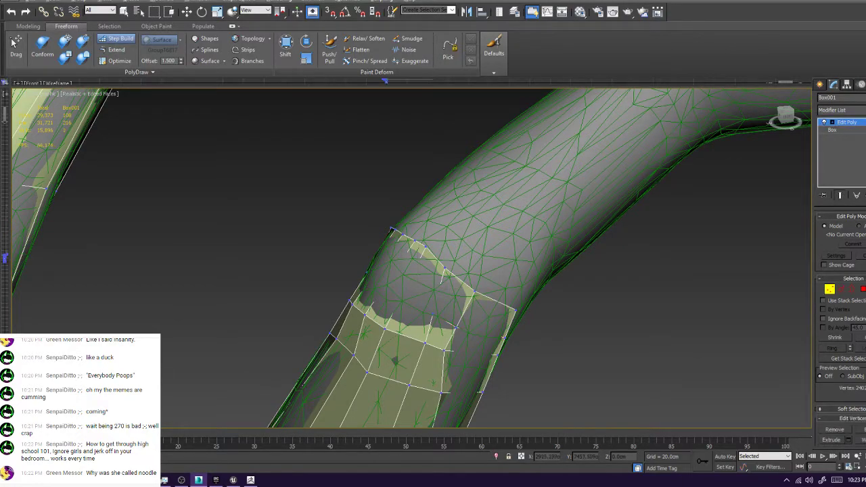
pyautogui.keyDown('ctrl'); pyautogui.keyDown('alt'); pyautogui.keyDown('shift'); pyautogui.moveTo(405, 288); pyautogui.dragTo(401, 286); pyautogui.keyUp('shift'); pyautogui.keyUp('alt'); pyautogui.keyUp('ctrl')
pyautogui.keyDown('ctrl'); pyautogui.keyDown('alt'); pyautogui.keyDown('shift'); pyautogui.moveTo(433, 314); pyautogui.dragTo(459, 324); pyautogui.keyUp('shift'); pyautogui.keyUp('alt'); pyautogui.keyUp('ctrl')
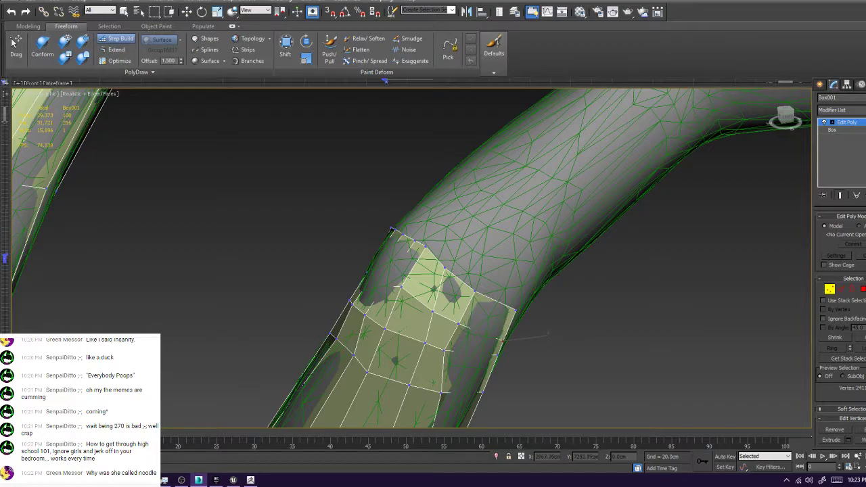
pyautogui.keyDown('alt'); pyautogui.moveTo(504, 340); pyautogui.dragTo(406, 271, button='middle'); pyautogui.keyUp('alt')
pyautogui.moveTo(331, 176); pyautogui.dragTo(491, 376, button='middle')
pyautogui.keyDown('ctrl'); pyautogui.keyDown('alt'); pyautogui.keyDown('shift'); pyautogui.moveTo(311, 178); pyautogui.dragTo(329, 176); pyautogui.keyUp('shift'); pyautogui.keyUp('alt'); pyautogui.keyUp('ctrl')
pyautogui.keyDown('alt'); pyautogui.moveTo(318, 177); pyautogui.dragTo(365, 196, button='middle'); pyautogui.keyUp('alt')
pyautogui.keyDown('ctrl'); pyautogui.keyDown('alt'); pyautogui.keyDown('shift'); pyautogui.moveTo(371, 203); pyautogui.dragTo(361, 200); pyautogui.keyUp('shift'); pyautogui.keyUp('alt'); pyautogui.keyUp('ctrl')
# Fine-tune the inserted loop's vertices on the inner side of the bend to follow the branch
pyautogui.keyDown('alt'); pyautogui.moveTo(365, 204); pyautogui.dragTo(487, 304, button='middle'); pyautogui.keyUp('alt')
pyautogui.scroll(-5, 510, 328)
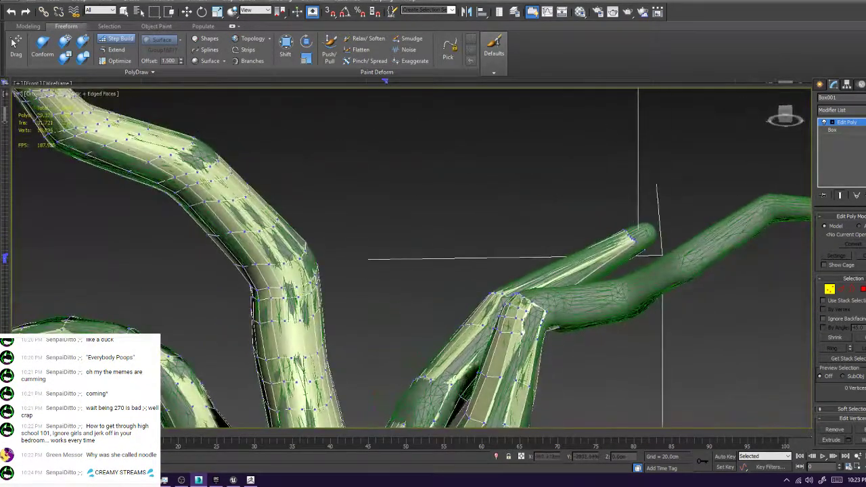
pyautogui.scroll(5, 488, 305)
pyautogui.keyDown('ctrl'); pyautogui.keyDown('alt'); pyautogui.keyDown('shift'); pyautogui.moveTo(541, 298); pyautogui.dragTo(544, 295); pyautogui.keyUp('shift'); pyautogui.keyUp('alt'); pyautogui.keyUp('ctrl')
pyautogui.keyDown('alt'); pyautogui.moveTo(544, 296); pyautogui.dragTo(491, 260, button='middle'); pyautogui.keyUp('alt')
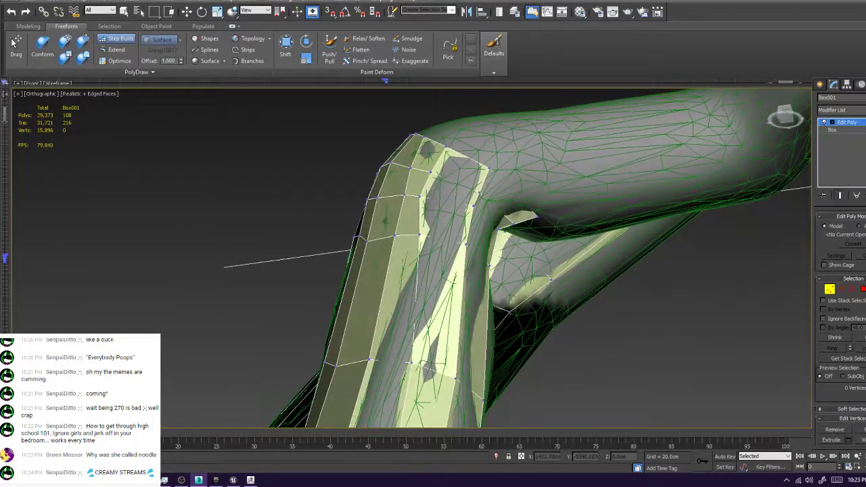
pyautogui.keyDown('alt'); pyautogui.moveTo(501, 318); pyautogui.dragTo(463, 287, button='middle'); pyautogui.keyUp('alt')
pyautogui.keyDown('ctrl'); pyautogui.keyDown('alt'); pyautogui.keyDown('shift'); pyautogui.moveTo(472, 226); pyautogui.dragTo(465, 219); pyautogui.keyUp('shift'); pyautogui.keyUp('alt'); pyautogui.keyUp('ctrl')
pyautogui.keyDown('alt'); pyautogui.moveTo(486, 239); pyautogui.dragTo(447, 272, button='middle'); pyautogui.keyUp('alt')
# Examine the mesh's open edge at the bend and the uncovered branch section beyond it
pyautogui.scroll(-4, 569, 223)
pyautogui.keyDown('alt'); pyautogui.moveTo(392, 237); pyautogui.dragTo(446, 284, button='middle'); pyautogui.keyUp('alt')
pyautogui.keyDown('alt'); pyautogui.moveTo(420, 257); pyautogui.dragTo(386, 240, button='middle'); pyautogui.keyUp('alt')
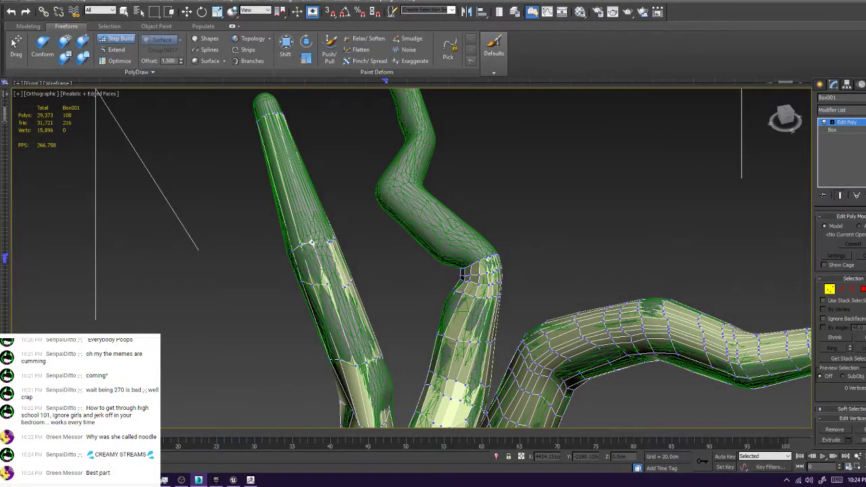
pyautogui.scroll(6, 480, 257)
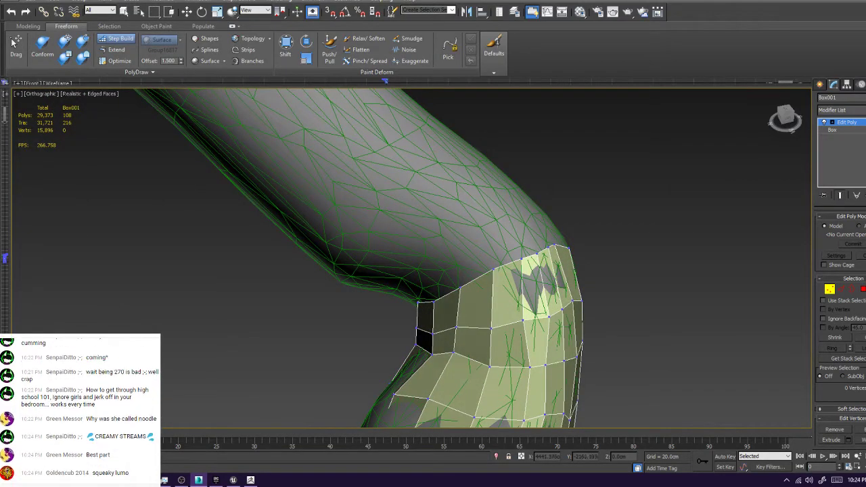
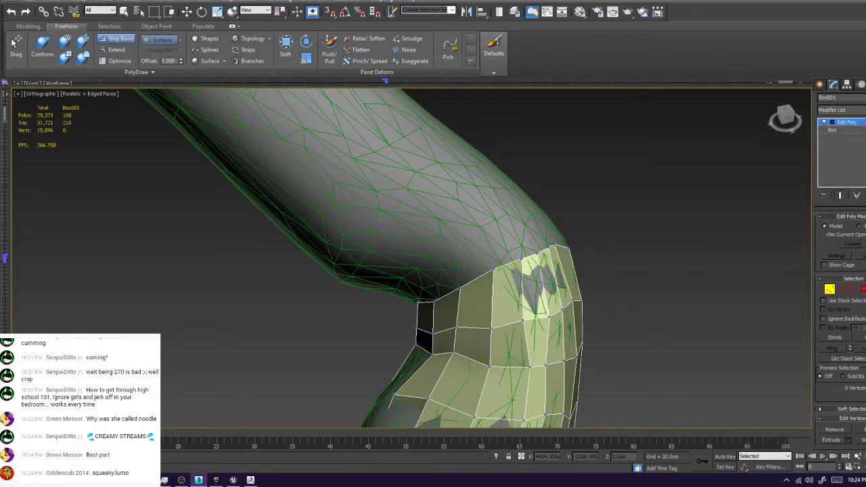
pyautogui.scroll(-2, 267, 215)
pyautogui.moveTo(267, 215); pyautogui.dragTo(501, 296, button='middle')
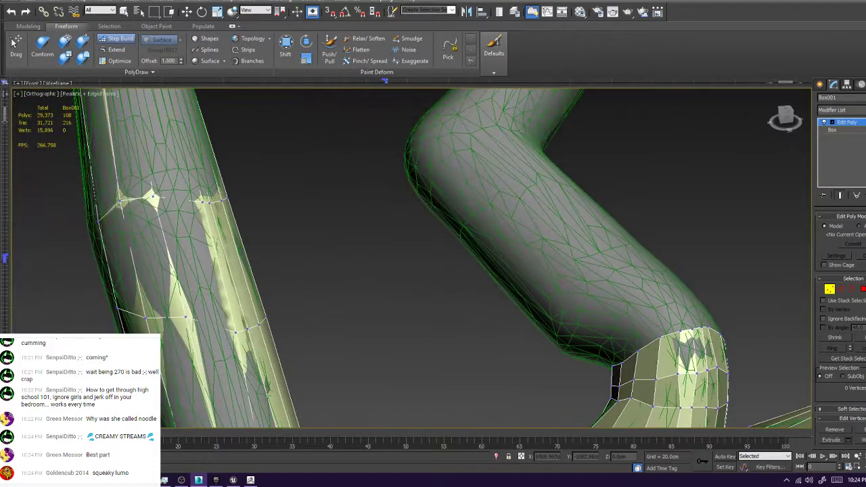
pyautogui.scroll(-6, 501, 297)
pyautogui.scroll(8, 535, 339)
pyautogui.keyDown('alt'); pyautogui.moveTo(534, 339); pyautogui.dragTo(497, 359, button='middle'); pyautogui.keyUp('alt')
pyautogui.moveTo(203, 360); pyautogui.dragTo(501, 256, button='middle')
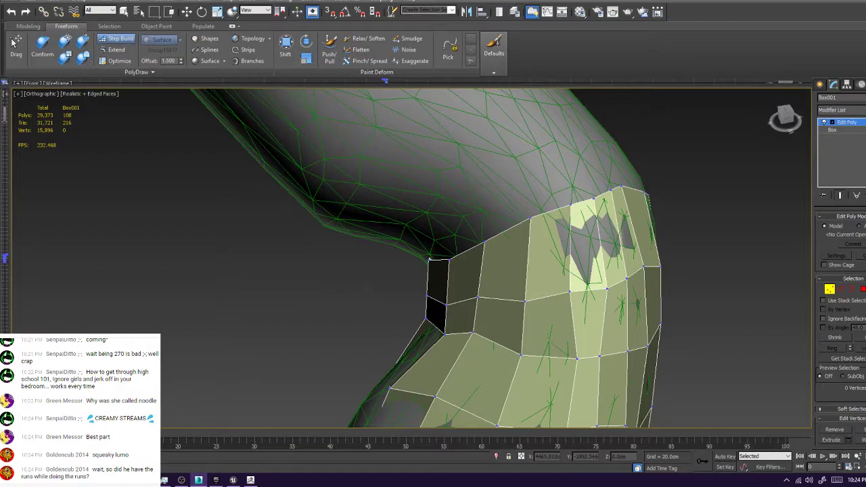
# Place two vertices beyond the open edge near the crook and build the first quad of the next ring
pyautogui.click(480, 202)
pyautogui.keyDown('shift'); pyautogui.click(453, 241); pyautogui.keyUp('shift')
pyautogui.hotkey('ctrl', 'z')
pyautogui.moveTo(436, 220)
pyautogui.keyDown('alt'); pyautogui.keyDown('shift'); pyautogui.mouseDown()
pyautogui.moveTo(481, 201)
pyautogui.moveTo(450, 260)
pyautogui.mouseUp(); pyautogui.keyUp('shift'); pyautogui.keyUp('alt')
pyautogui.keyDown('shift'); pyautogui.click(463, 231); pyautogui.keyUp('shift')
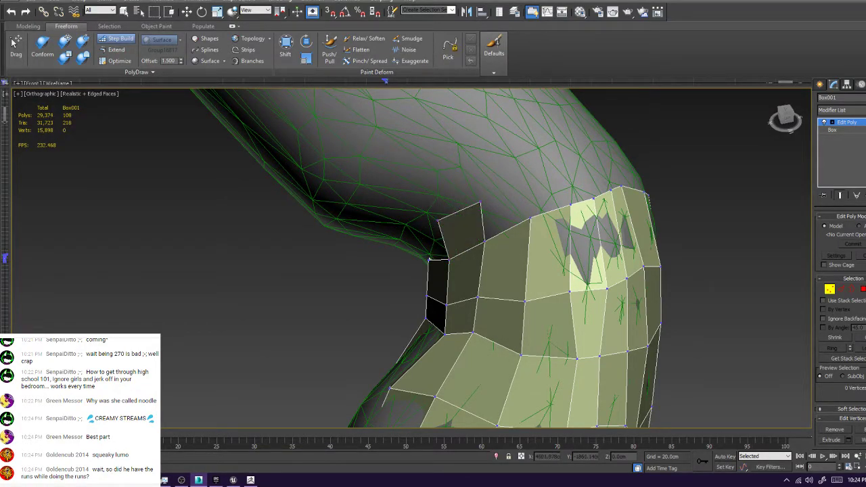
# Extend the new ring with three more quads toward the outside of the bend, nudging one corner vertex into line
pyautogui.click(526, 177)
pyautogui.keyDown('shift'); pyautogui.click(505, 210); pyautogui.keyUp('shift')
pyautogui.click(566, 161)
pyautogui.keyDown('shift'); pyautogui.click(549, 191); pyautogui.keyUp('shift')
pyautogui.keyDown('ctrl'); pyautogui.keyDown('alt'); pyautogui.keyDown('shift'); pyautogui.moveTo(566, 160); pyautogui.dragTo(566, 163); pyautogui.keyUp('shift'); pyautogui.keyUp('alt'); pyautogui.keyUp('ctrl')
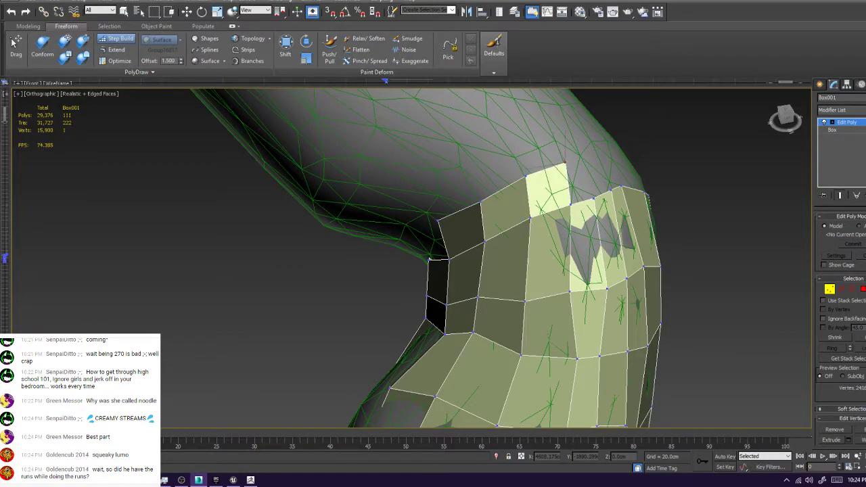
pyautogui.click(593, 161)
pyautogui.keyDown('shift'); pyautogui.click(580, 183); pyautogui.keyUp('shift')
# Add two narrow quads along the outer bend and shift the last one's corner vertex slightly outward
pyautogui.scroll(-6, 582, 183)
pyautogui.keyDown('alt'); pyautogui.moveTo(582, 183); pyautogui.dragTo(440, 236, button='middle'); pyautogui.keyUp('alt')
pyautogui.scroll(6, 568, 188)
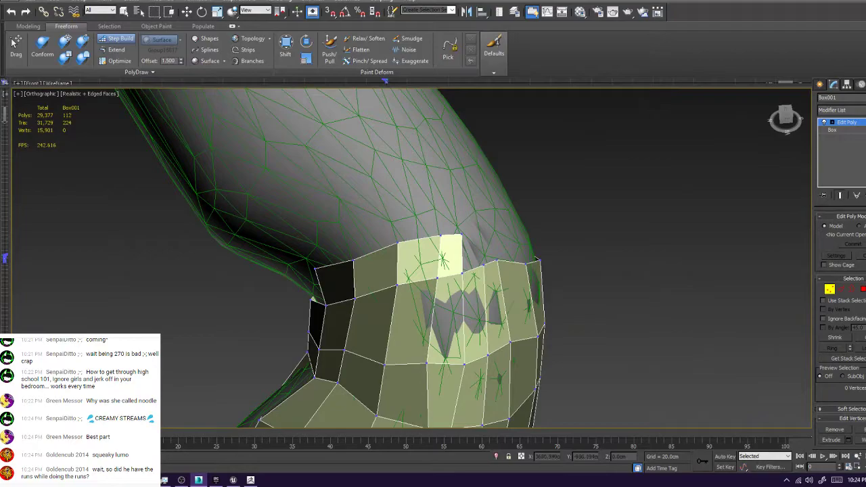
pyautogui.keyDown('shift'); pyautogui.click(478, 251); pyautogui.keyUp('shift')
pyautogui.hotkey('ctrl', 'z')
pyautogui.keyDown('shift'); pyautogui.click(471, 252); pyautogui.keyUp('shift')
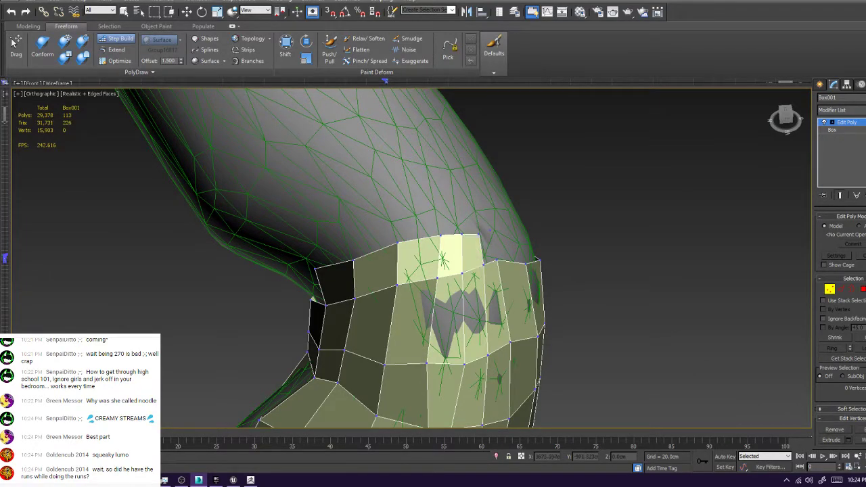
pyautogui.keyDown('shift'); pyautogui.click(487, 247); pyautogui.keyUp('shift')
pyautogui.keyDown('ctrl'); pyautogui.keyDown('alt'); pyautogui.keyDown('shift'); pyautogui.moveTo(490, 232); pyautogui.dragTo(495, 233); pyautogui.keyUp('shift'); pyautogui.keyUp('alt'); pyautogui.keyUp('ctrl')
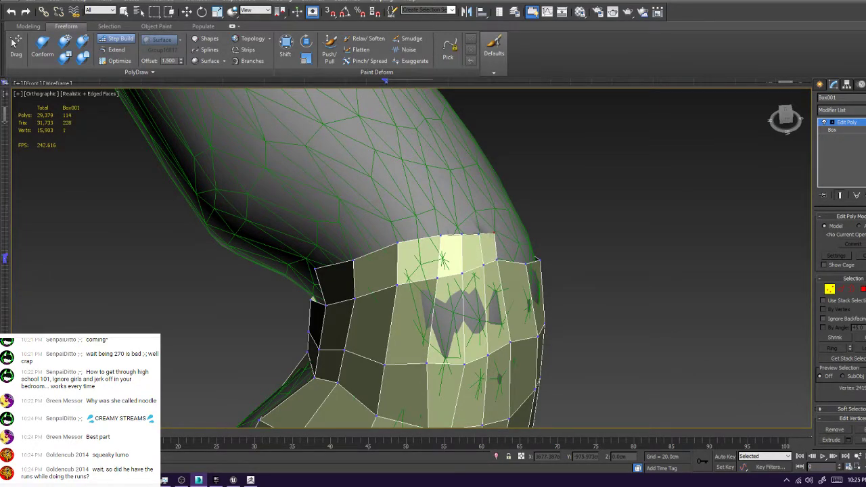
# Move the row's end vertices farther up the branch, add a quad beside them and raise its outer corner
pyautogui.scroll(-4, 495, 234)
pyautogui.moveTo(495, 235)
pyautogui.keyDown('alt'); pyautogui.mouseDown(button='middle')
pyautogui.moveTo(525, 231)
pyautogui.moveTo(490, 220)
pyautogui.mouseUp(button='middle'); pyautogui.keyUp('alt')
pyautogui.scroll(-3, 491, 220)
pyautogui.keyDown('alt'); pyautogui.moveTo(433, 243); pyautogui.dragTo(426, 264, button='middle'); pyautogui.keyUp('alt')
pyautogui.scroll(3, 426, 254)
pyautogui.scroll(4, 350, 262)
pyautogui.keyDown('ctrl'); pyautogui.keyDown('alt'); pyautogui.keyDown('shift'); pyautogui.moveTo(388, 275); pyautogui.dragTo(383, 254); pyautogui.keyUp('shift'); pyautogui.keyUp('alt'); pyautogui.keyUp('ctrl')
pyautogui.moveTo(421, 291); pyautogui.dragTo(413, 263)
pyautogui.keyDown('shift'); pyautogui.click(433, 310); pyautogui.keyUp('shift')
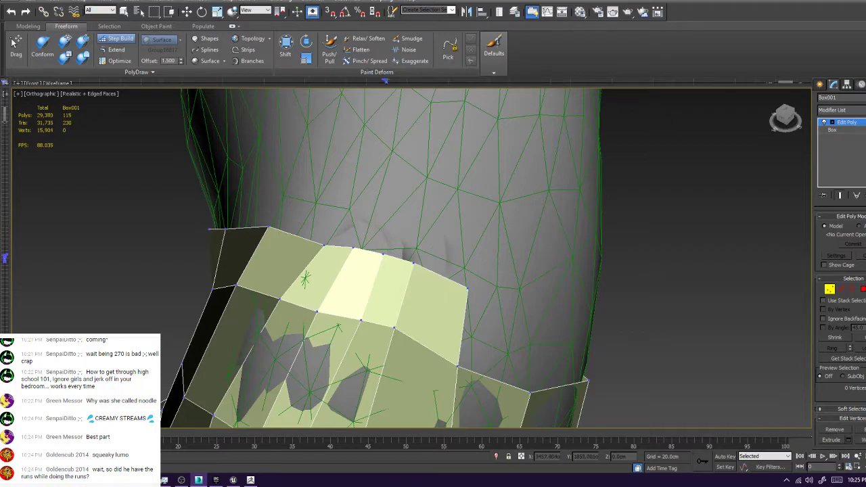
pyautogui.moveTo(467, 289); pyautogui.dragTo(467, 262)
# Place a vertex on the branch past the row's end and build the next quad from it
pyautogui.keyDown('alt'); pyautogui.moveTo(467, 261); pyautogui.dragTo(339, 250, button='middle'); pyautogui.keyUp('alt')
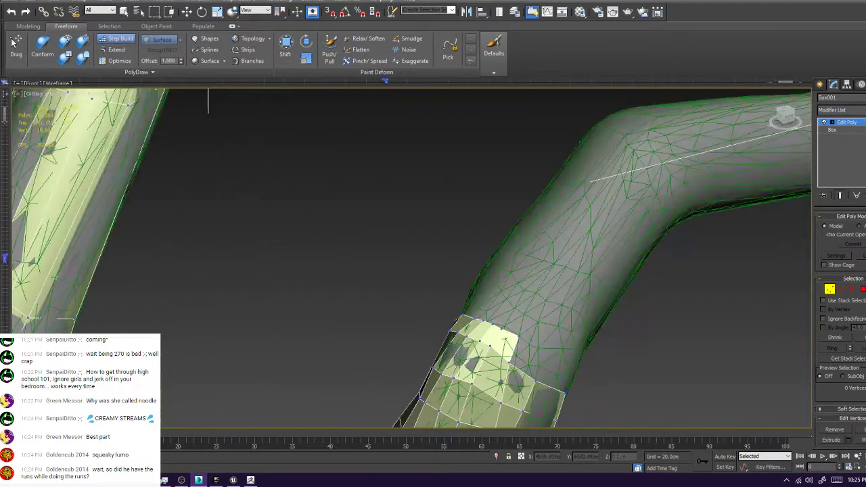
pyautogui.scroll(2, 433, 271)
pyautogui.moveTo(433, 291); pyautogui.dragTo(318, 196, button='middle')
pyautogui.click(478, 266)
pyautogui.keyDown('shift'); pyautogui.click(448, 283); pyautogui.keyUp('shift')
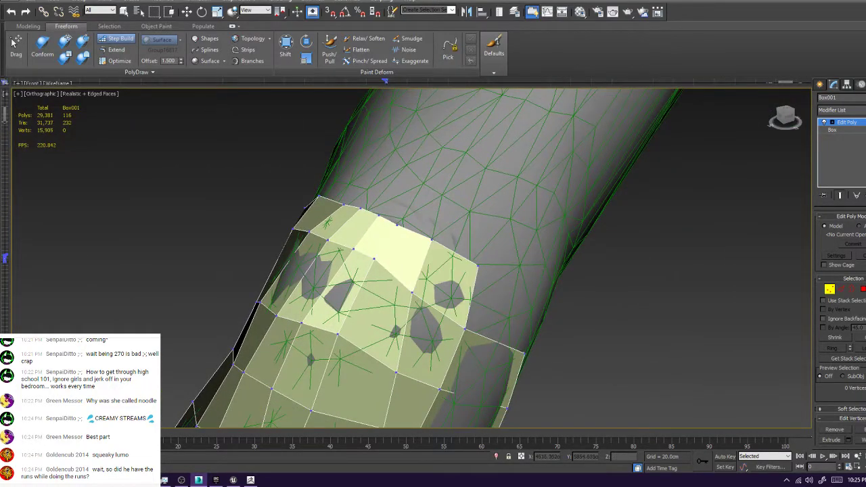
# Build another quad around the branch's side and adjust its outer corner vertex on the surface
pyautogui.keyDown('alt'); pyautogui.moveTo(433, 264); pyautogui.dragTo(379, 257, button='middle'); pyautogui.keyUp('alt')
pyautogui.scroll(-4, 406, 257)
pyautogui.scroll(4, 406, 257)
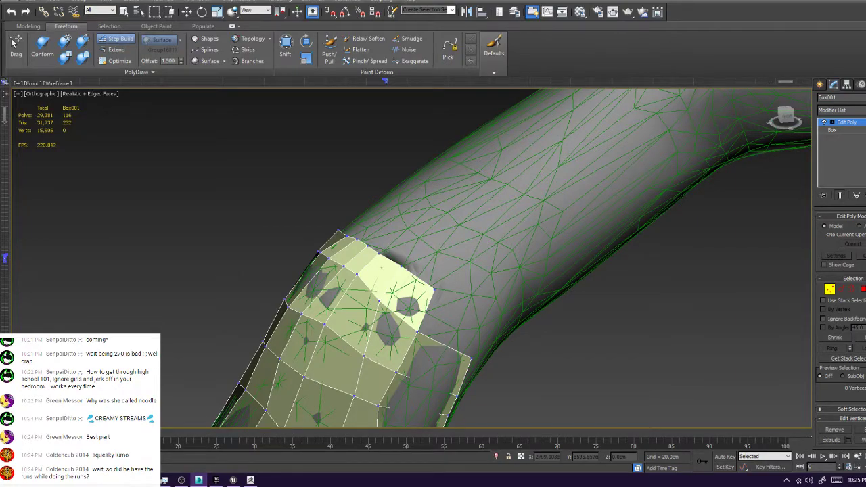
pyautogui.keyDown('shift'); pyautogui.moveTo(417, 332); pyautogui.dragTo(433, 290); pyautogui.keyUp('shift')
pyautogui.keyDown('shift'); pyautogui.moveTo(474, 351); pyautogui.dragTo(471, 359); pyautogui.keyUp('shift')
pyautogui.keyDown('ctrl'); pyautogui.keyDown('alt'); pyautogui.keyDown('shift'); pyautogui.moveTo(480, 312); pyautogui.dragTo(487, 319); pyautogui.keyUp('shift'); pyautogui.keyUp('alt'); pyautogui.keyUp('ctrl')
# Place a vertex on the underside beyond the crook and build a quad connecting it to the row's end
pyautogui.scroll(-2, 488, 325)
pyautogui.keyDown('alt'); pyautogui.moveTo(488, 325); pyautogui.dragTo(406, 271, button='middle'); pyautogui.keyUp('alt')
pyautogui.scroll(3, 251, 203)
pyautogui.keyDown('alt'); pyautogui.moveTo(250, 203); pyautogui.dragTo(428, 318, button='middle'); pyautogui.keyUp('alt')
pyautogui.click(316, 148)
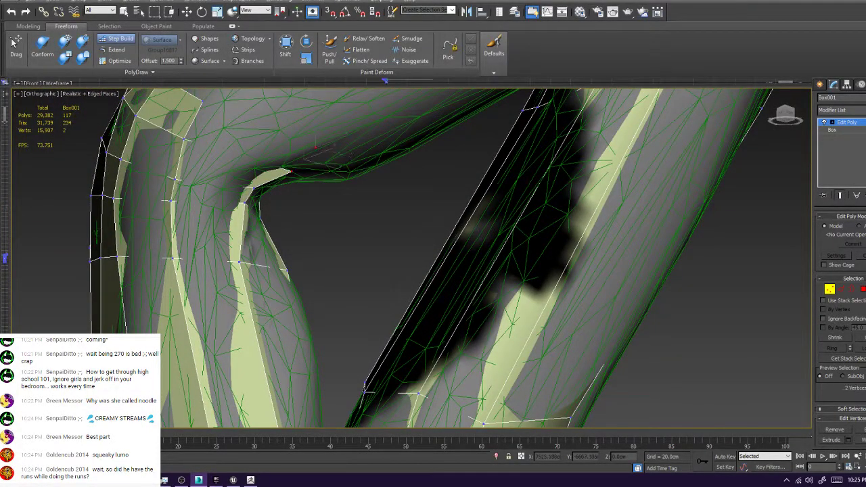
pyautogui.keyDown('shift'); pyautogui.click(248, 140); pyautogui.keyUp('shift')
# Build a quad in the crook on the opposite side of the bend to continue the ring's other end
pyautogui.scroll(-4, 305, 203)
pyautogui.keyDown('alt'); pyautogui.moveTo(305, 203); pyautogui.dragTo(488, 237, button='middle'); pyautogui.keyUp('alt')
pyautogui.keyDown('alt'); pyautogui.moveTo(406, 237); pyautogui.dragTo(487, 237, button='middle'); pyautogui.keyUp('alt')
pyautogui.moveTo(270, 203); pyautogui.dragTo(501, 270, button='middle')
pyautogui.scroll(-2, 433, 257)
pyautogui.keyDown('alt'); pyautogui.moveTo(338, 258); pyautogui.dragTo(413, 248, button='middle'); pyautogui.keyUp('alt')
pyautogui.scroll(6, 247, 294)
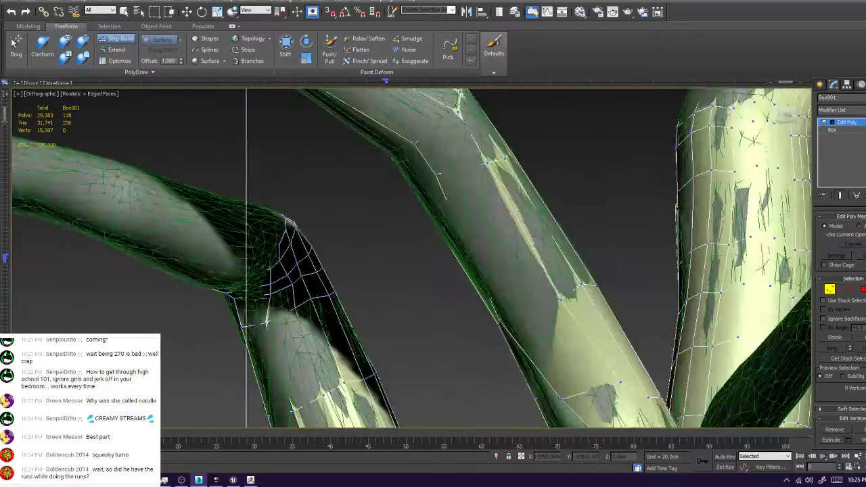
pyautogui.keyDown('alt'); pyautogui.moveTo(291, 223); pyautogui.dragTo(352, 209, button='middle'); pyautogui.keyUp('alt')
pyautogui.scroll(3, 305, 203)
pyautogui.scroll(3, 308, 164)
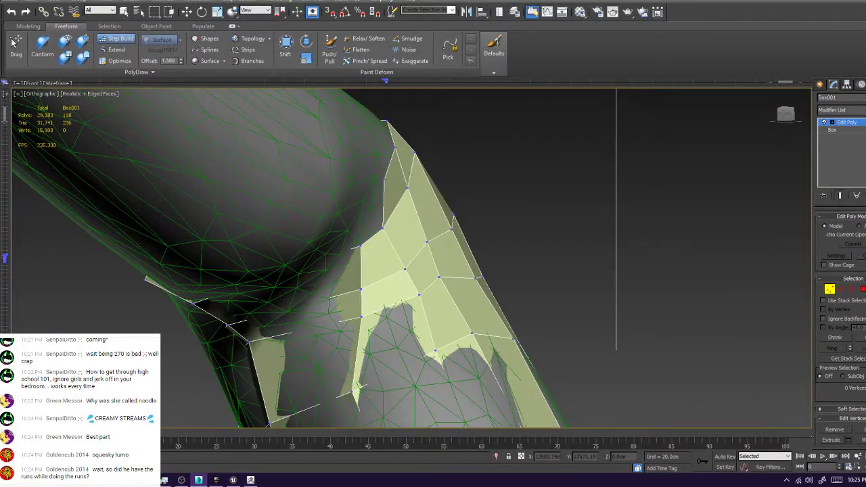
pyautogui.keyDown('shift'); pyautogui.moveTo(385, 179); pyautogui.dragTo(361, 246); pyautogui.keyUp('shift')
pyautogui.keyDown('shift'); pyautogui.click(368, 216); pyautogui.keyUp('shift')
# Fill the last gap under the bend with a quad to close the ring, and pull its corner vertex up the branch
pyautogui.moveTo(368, 215)
pyautogui.keyDown('alt'); pyautogui.mouseDown(button='middle')
pyautogui.moveTo(377, 260)
pyautogui.moveTo(372, 232)
pyautogui.mouseUp(button='middle'); pyautogui.keyUp('alt')
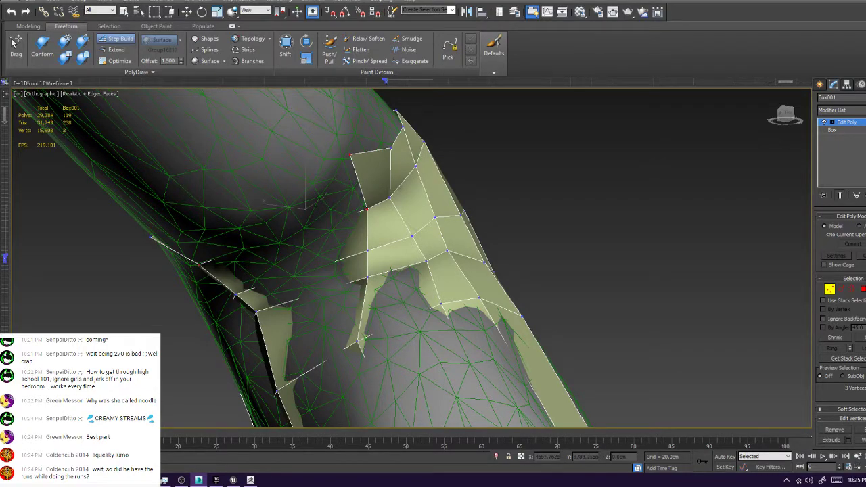
pyautogui.keyDown('alt'); pyautogui.moveTo(406, 284); pyautogui.dragTo(406, 220, button='middle'); pyautogui.keyUp('alt')
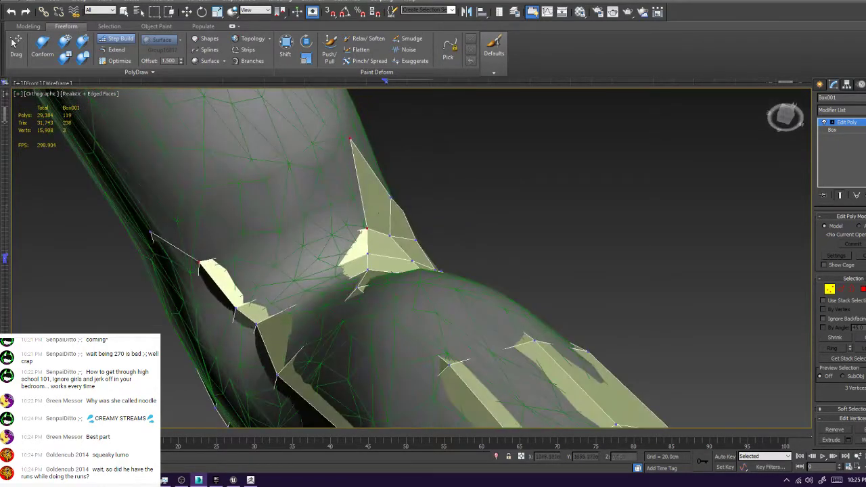
pyautogui.keyDown('shift'); pyautogui.click(266, 217); pyautogui.keyUp('shift')
pyautogui.keyDown('ctrl'); pyautogui.keyDown('alt'); pyautogui.keyDown('shift'); pyautogui.moveTo(150, 232); pyautogui.dragTo(171, 217); pyautogui.keyUp('shift'); pyautogui.keyUp('alt'); pyautogui.keyUp('ctrl')
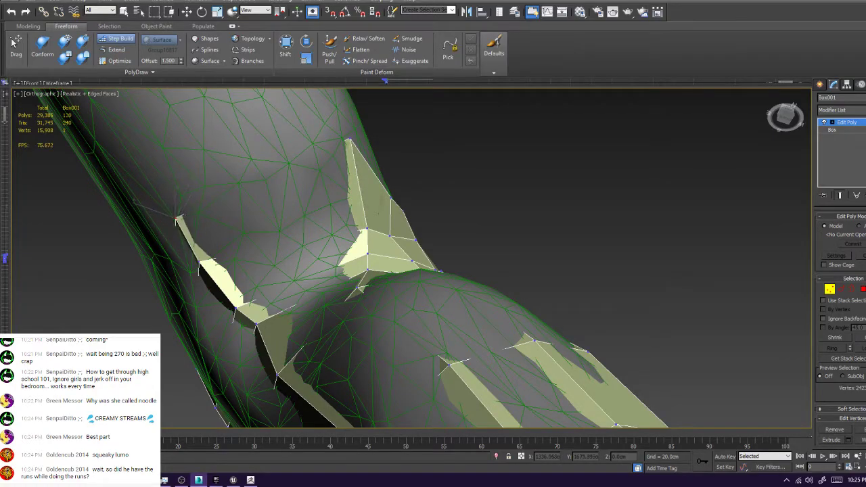
# Move the ring's edge vertex near the crook farther out along the branch
pyautogui.scroll(-3, 229, 220)
pyautogui.keyDown('alt'); pyautogui.moveTo(335, 236); pyautogui.dragTo(261, 193, button='middle'); pyautogui.keyUp('alt')
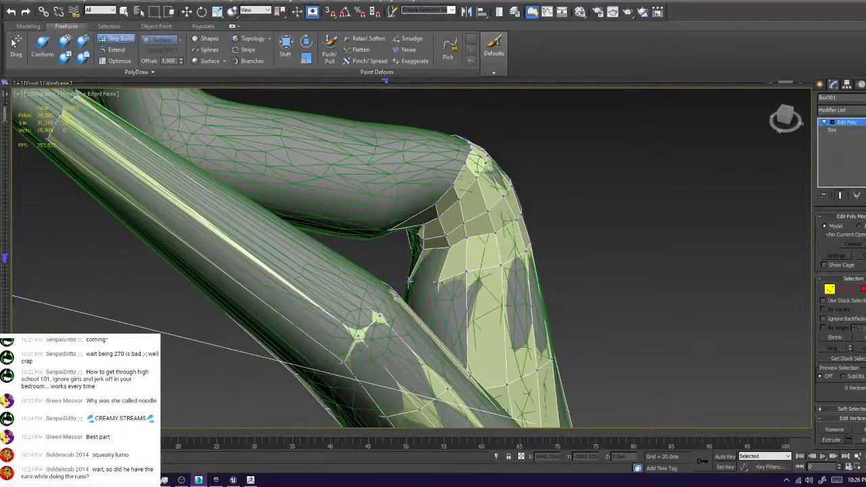
pyautogui.scroll(5, 445, 178)
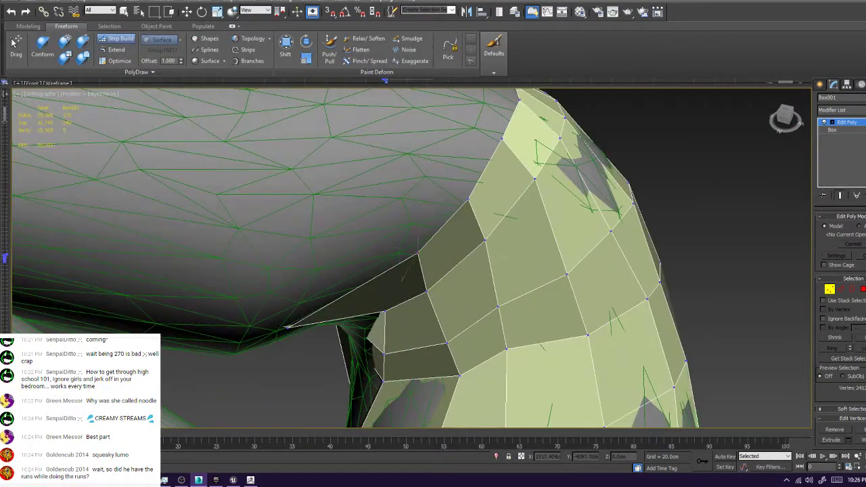
pyautogui.keyDown('ctrl'); pyautogui.keyDown('alt'); pyautogui.keyDown('shift'); pyautogui.moveTo(419, 253); pyautogui.dragTo(394, 237); pyautogui.keyUp('shift'); pyautogui.keyUp('alt'); pyautogui.keyUp('ctrl')
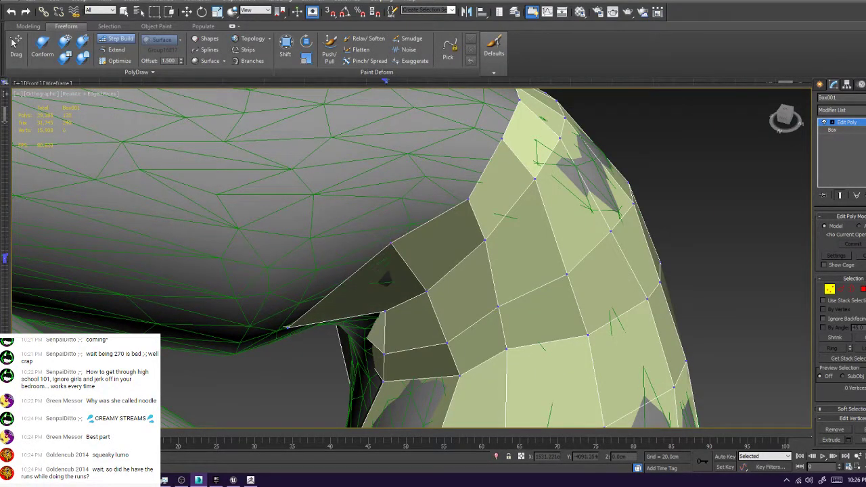
# Reposition the vertices on the ring's outer edge over the top of the bend to even out its edge line
pyautogui.scroll(-2, 406, 284)
pyautogui.moveTo(406, 312); pyautogui.dragTo(538, 95, button='middle')
pyautogui.scroll(-3, 379, 311)
pyautogui.keyDown('alt'); pyautogui.moveTo(467, 203); pyautogui.dragTo(433, 271, button='middle'); pyautogui.keyUp('alt')
pyautogui.keyDown('ctrl'); pyautogui.keyDown('alt'); pyautogui.keyDown('shift'); pyautogui.moveTo(447, 242); pyautogui.dragTo(440, 237); pyautogui.keyUp('shift'); pyautogui.keyUp('alt'); pyautogui.keyUp('ctrl')
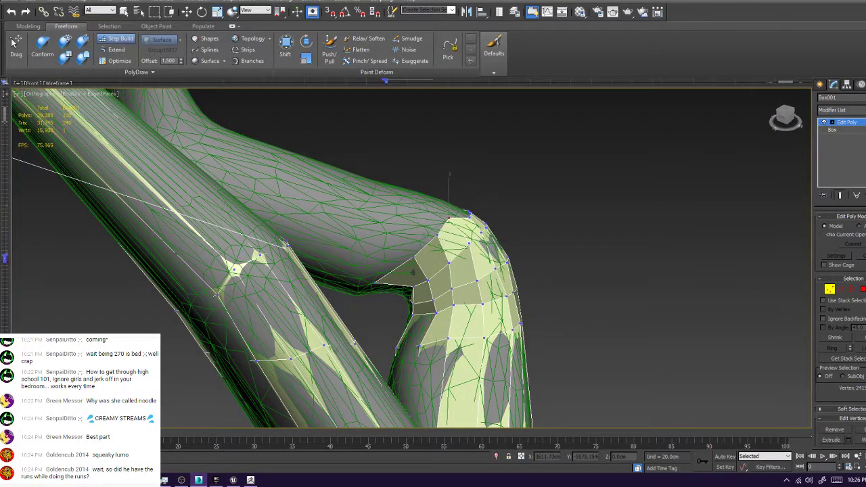
pyautogui.press('z')
pyautogui.keyDown('alt'); pyautogui.moveTo(379, 264); pyautogui.dragTo(467, 210, button='middle'); pyautogui.keyUp('alt')
pyautogui.scroll(4, 469, 205)
pyautogui.keyDown('ctrl'); pyautogui.keyDown('alt'); pyautogui.keyDown('shift'); pyautogui.moveTo(480, 183); pyautogui.dragTo(467, 162); pyautogui.keyUp('shift'); pyautogui.keyUp('alt'); pyautogui.keyUp('ctrl')
pyautogui.keyDown('ctrl'); pyautogui.keyDown('alt'); pyautogui.keyDown('shift'); pyautogui.moveTo(491, 167); pyautogui.dragTo(490, 135); pyautogui.keyUp('shift'); pyautogui.keyUp('alt'); pyautogui.keyUp('ctrl')
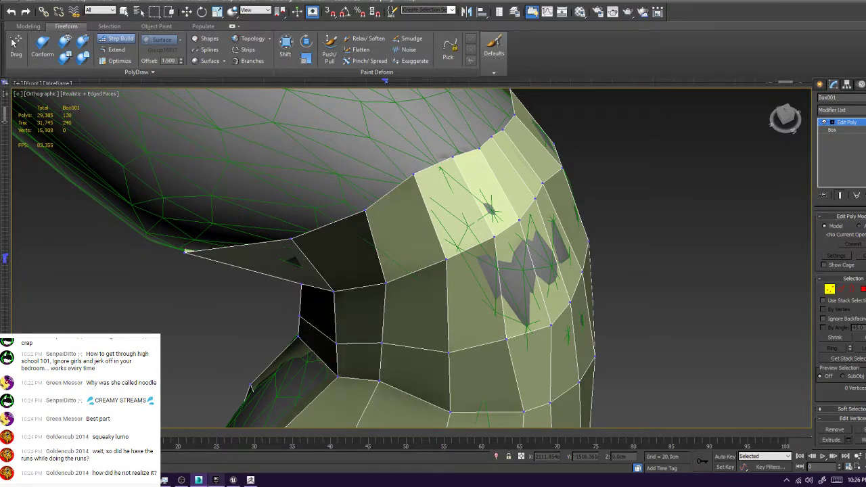
# Switch to Unreal Editor, place a cube on the village terrain and scale it into a wide flat slab
pyautogui.click(233, 480)
pyautogui.press('w')
pyautogui.moveTo(434, 171); pyautogui.dragTo(426, 193, button='right')
pyautogui.moveTo(87, 172); pyautogui.dragTo(386, 170)
pyautogui.press('r')
pyautogui.moveTo(386, 170); pyautogui.dragTo(305, 139, button='right')
pyautogui.moveTo(460, 183); pyautogui.dragTo(450, 245, button='right')
pyautogui.moveTo(424, 205); pyautogui.dragTo(508, 182)
pyautogui.moveTo(508, 183); pyautogui.dragTo(649, 159, button='right')
# Place a second cube at the slab's edge and scale it into a thin upright wall
pyautogui.moveTo(83, 170); pyautogui.dragTo(417, 178)
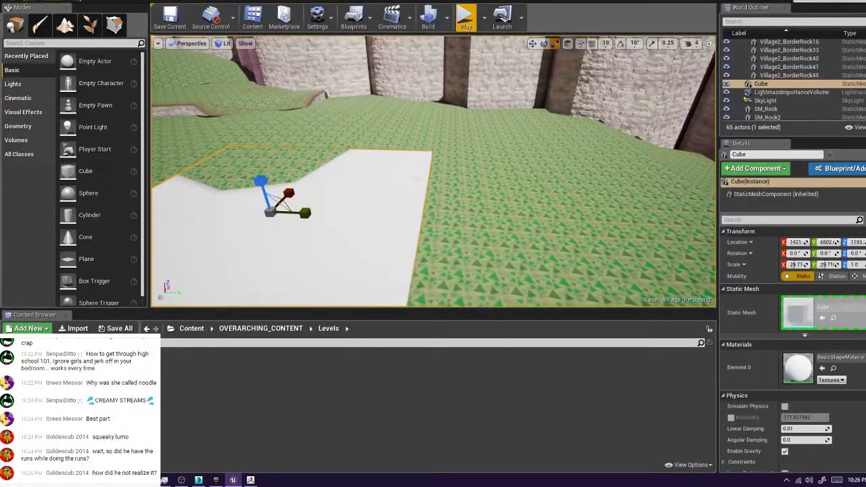
pyautogui.moveTo(408, 216); pyautogui.dragTo(409, 215)
pyautogui.moveTo(408, 215); pyautogui.dragTo(298, 220, button='right')
pyautogui.moveTo(430, 224); pyautogui.dragTo(429, 198)
pyautogui.moveTo(458, 242); pyautogui.dragTo(550, 213)
pyautogui.moveTo(550, 213); pyautogui.dragTo(589, 222, button='right')
# Duplicate the flat slab to the other side of the upright wall
pyautogui.click(359, 178)
pyautogui.press('w')
pyautogui.keyDown('alt'); pyautogui.moveTo(381, 175); pyautogui.dragTo(587, 216); pyautogui.keyUp('alt')
pyautogui.moveTo(587, 216); pyautogui.dragTo(606, 250, button='right')
# Raise the three cubes together above the terrain and adjust the duplicated slab's height separately
pyautogui.click(379, 149)
pyautogui.moveTo(300, 76); pyautogui.dragTo(300, 88)
pyautogui.keyDown('shift'); pyautogui.click(763, 100); pyautogui.keyUp('shift')
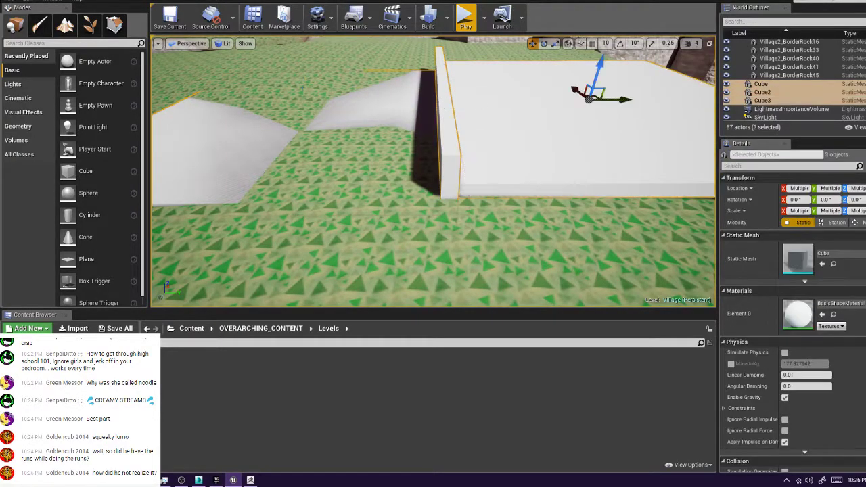
pyautogui.moveTo(595, 79); pyautogui.dragTo(597, 61)
pyautogui.moveTo(515, 162); pyautogui.dragTo(504, 145, button='right')
pyautogui.click(505, 152)
pyautogui.moveTo(531, 98); pyautogui.dragTo(531, 101)
pyautogui.moveTo(531, 105); pyautogui.dragTo(560, 102, button='right')
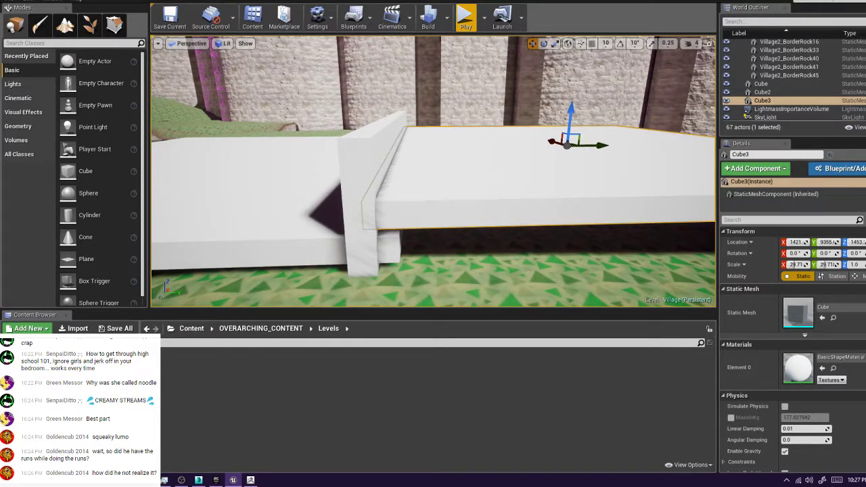
# Delete the two slabs and the wall from the level, and switch back to 3ds Max
pyautogui.keyDown('ctrl'); pyautogui.click(363, 183); pyautogui.keyUp('ctrl')
pyautogui.keyDown('ctrl'); pyautogui.click(271, 180); pyautogui.keyUp('ctrl')
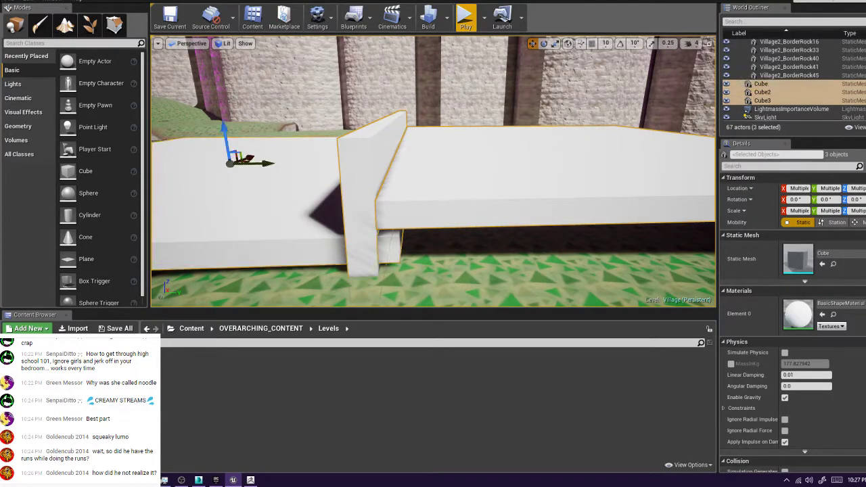
pyautogui.press('Delete')
pyautogui.press('s')
pyautogui.moveTo(271, 180); pyautogui.dragTo(152, 206, button='right')
pyautogui.press('w')
pyautogui.moveTo(440, 209)
pyautogui.mouseDown(button='right')
pyautogui.moveTo(427, 223)
pyautogui.moveTo(437, 220)
pyautogui.mouseUp(button='right')
pyautogui.click(250, 480)
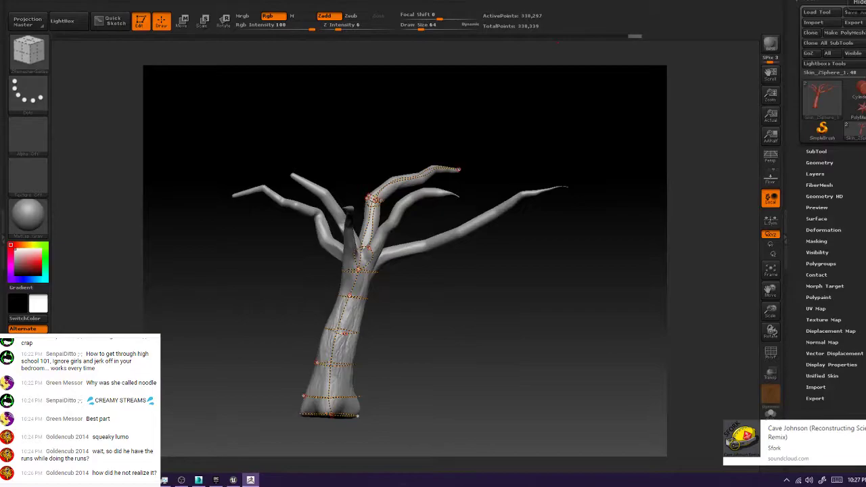
pyautogui.click(198, 480)
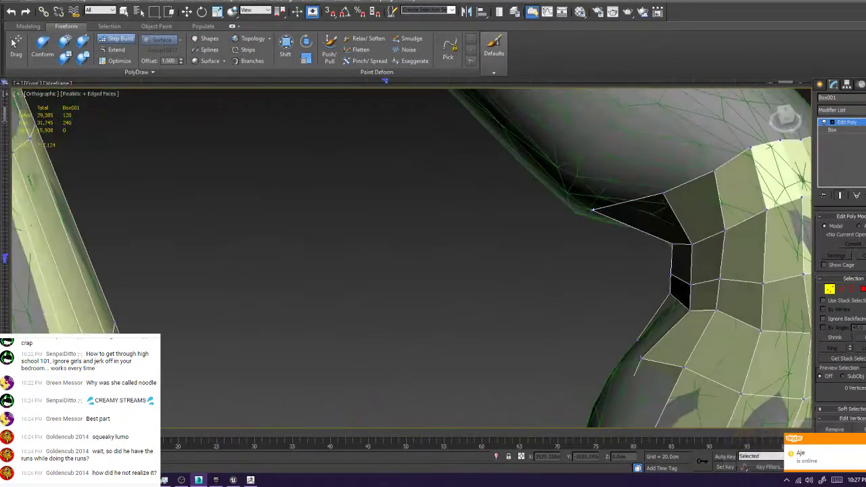
# Extend the ring's whole open edge past the bend along the branch with PolyDraw Extend
pyautogui.moveTo(528, 216); pyautogui.dragTo(412, 308, button='middle')
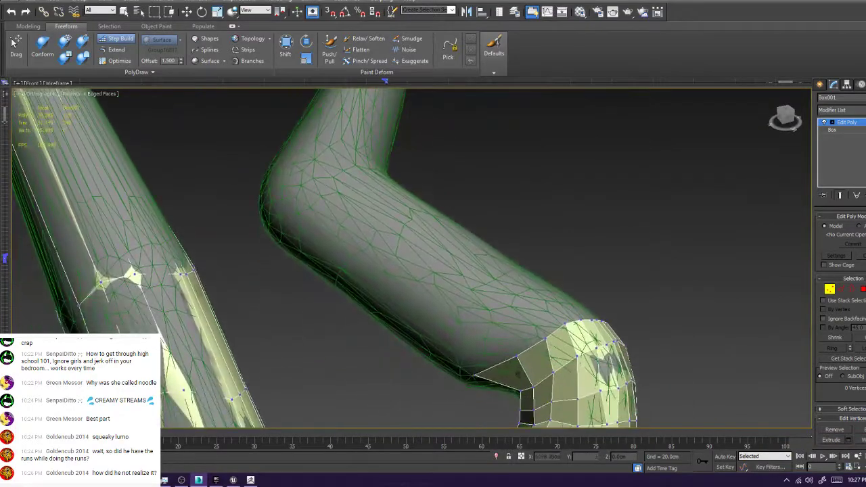
pyautogui.click(116, 50)
pyautogui.keyDown('ctrl'); pyautogui.keyDown('shift'); pyautogui.moveTo(555, 331); pyautogui.dragTo(492, 289); pyautogui.keyUp('shift'); pyautogui.keyUp('ctrl')
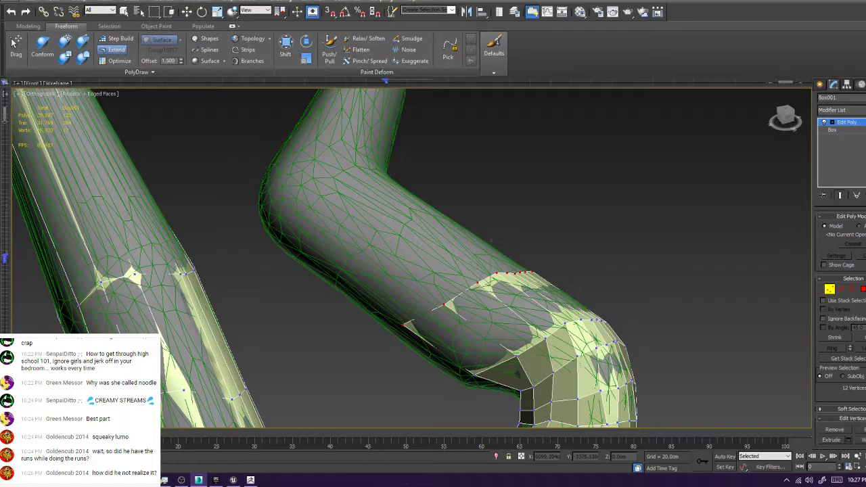
pyautogui.scroll(3, 492, 289)
# Return to Step Build and shift the new row's uneven vertices along the top of the branch
pyautogui.click(117, 40)
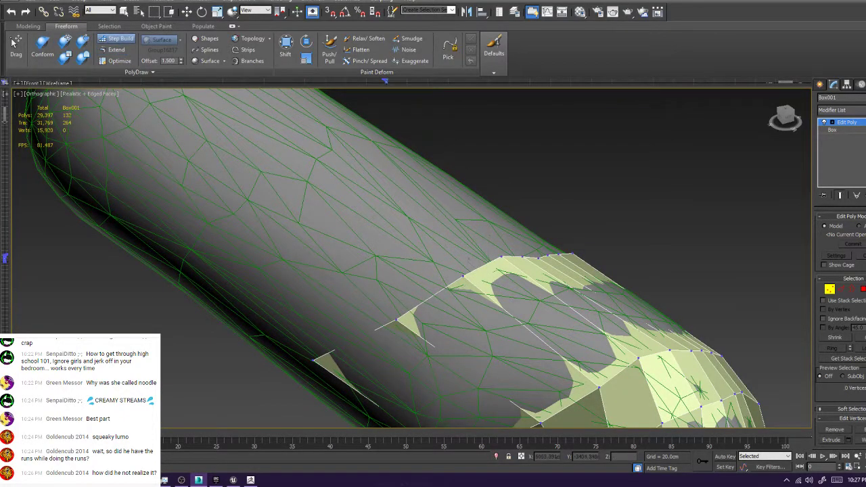
pyautogui.keyDown('ctrl'); pyautogui.keyDown('alt'); pyautogui.keyDown('shift'); pyautogui.moveTo(498, 255); pyautogui.dragTo(526, 239); pyautogui.keyUp('shift'); pyautogui.keyUp('alt'); pyautogui.keyUp('ctrl')
pyautogui.keyDown('alt'); pyautogui.moveTo(526, 239); pyautogui.dragTo(494, 247, button='middle'); pyautogui.keyUp('alt')
pyautogui.scroll(-4, 433, 244)
pyautogui.scroll(4, 566, 276)
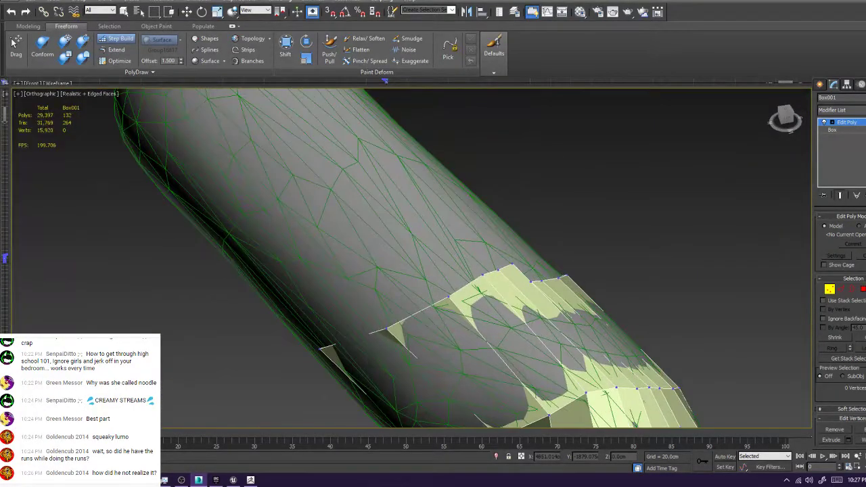
pyautogui.keyDown('alt'); pyautogui.moveTo(566, 276); pyautogui.dragTo(501, 281, button='middle'); pyautogui.keyUp('alt')
pyautogui.scroll(-6, 434, 291)
pyautogui.scroll(7, 475, 284)
pyautogui.scroll(2, 189, 347)
pyautogui.keyDown('ctrl'); pyautogui.keyDown('alt'); pyautogui.keyDown('shift'); pyautogui.moveTo(256, 320); pyautogui.dragTo(268, 287); pyautogui.keyUp('shift'); pyautogui.keyUp('alt'); pyautogui.keyUp('ctrl')
pyautogui.keyDown('alt'); pyautogui.moveTo(271, 287); pyautogui.dragTo(223, 289, button='middle'); pyautogui.keyUp('alt')
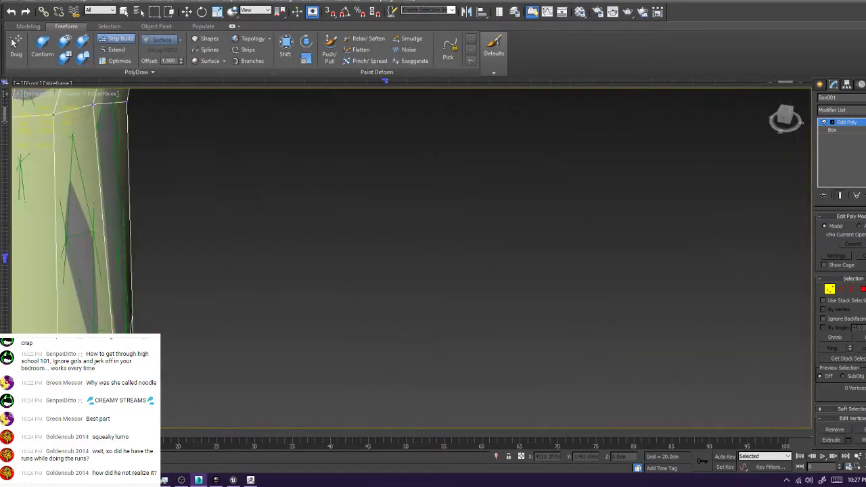
# Move the lagging vertices on the far side up the branch to level them with the rest of the row
pyautogui.scroll(-6, 406, 284)
pyautogui.scroll(3, 406, 291)
pyautogui.moveTo(650, 291); pyautogui.dragTo(325, 277, button='middle')
pyautogui.scroll(3, 379, 291)
pyautogui.scroll(-6, 379, 216)
pyautogui.moveTo(379, 217); pyautogui.dragTo(433, 339, button='middle')
pyautogui.scroll(4, 440, 342)
pyautogui.keyDown('ctrl'); pyautogui.keyDown('alt'); pyautogui.keyDown('shift'); pyautogui.moveTo(328, 313); pyautogui.dragTo(336, 269); pyautogui.keyUp('shift'); pyautogui.keyUp('alt'); pyautogui.keyUp('ctrl')
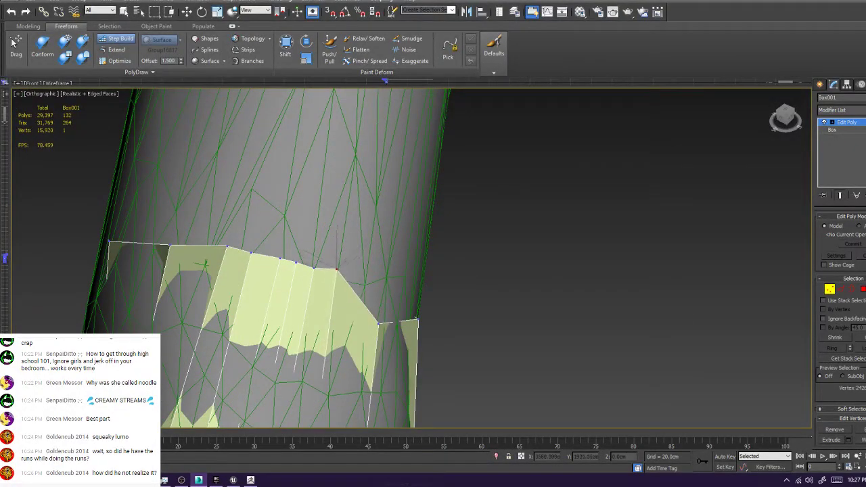
pyautogui.keyDown('ctrl'); pyautogui.keyDown('alt'); pyautogui.keyDown('shift'); pyautogui.moveTo(378, 324); pyautogui.dragTo(376, 288); pyautogui.keyUp('shift'); pyautogui.keyUp('alt'); pyautogui.keyUp('ctrl')
# Pull the underside vertex that sticks out along the branch back toward the bend, in line with the new row
pyautogui.moveTo(376, 288); pyautogui.dragTo(446, 325, button='middle')
pyautogui.scroll(-6, 446, 325)
pyautogui.keyDown('alt'); pyautogui.moveTo(406, 291); pyautogui.dragTo(461, 305, button='middle'); pyautogui.keyUp('alt')
pyautogui.moveTo(595, 400); pyautogui.dragTo(443, 298, button='middle')
pyautogui.scroll(3, 414, 249)
pyautogui.scroll(3, 443, 298)
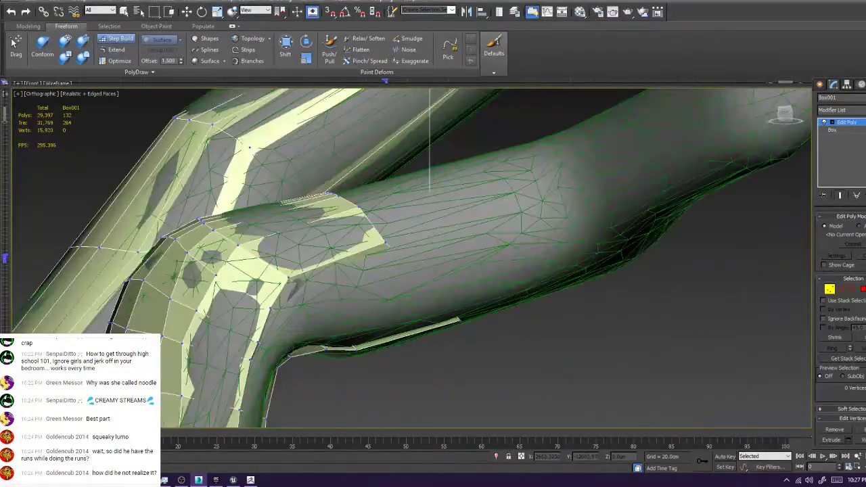
pyautogui.keyDown('ctrl'); pyautogui.keyDown('alt'); pyautogui.keyDown('shift'); pyautogui.moveTo(460, 319); pyautogui.dragTo(419, 325); pyautogui.keyUp('shift'); pyautogui.keyUp('alt'); pyautogui.keyUp('ctrl')
pyautogui.keyDown('alt'); pyautogui.moveTo(419, 324); pyautogui.dragTo(573, 116, button='middle'); pyautogui.keyUp('alt')
pyautogui.scroll(-3, 431, 169)
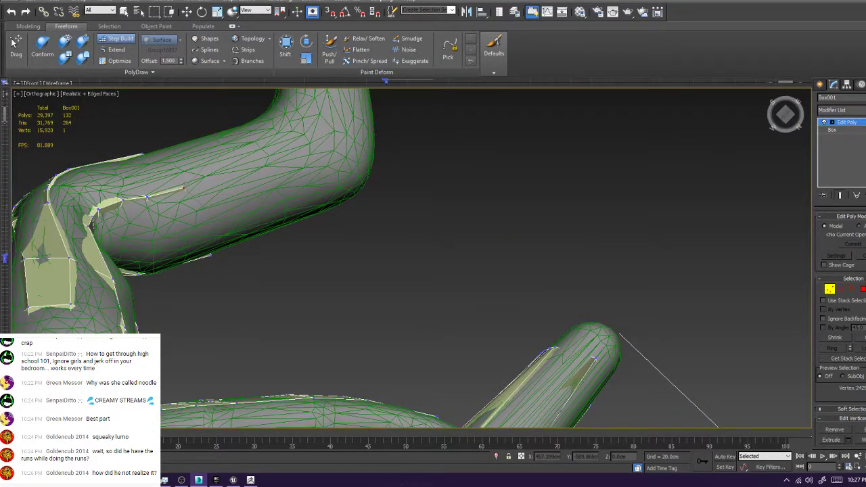
# Nudge two closely spaced vertices on the row's upper side to straighten its edge
pyautogui.scroll(-5, 184, 188)
pyautogui.keyDown('alt'); pyautogui.moveTo(196, 224); pyautogui.dragTo(270, 139, button='middle'); pyautogui.keyUp('alt')
pyautogui.scroll(5, 257, 276)
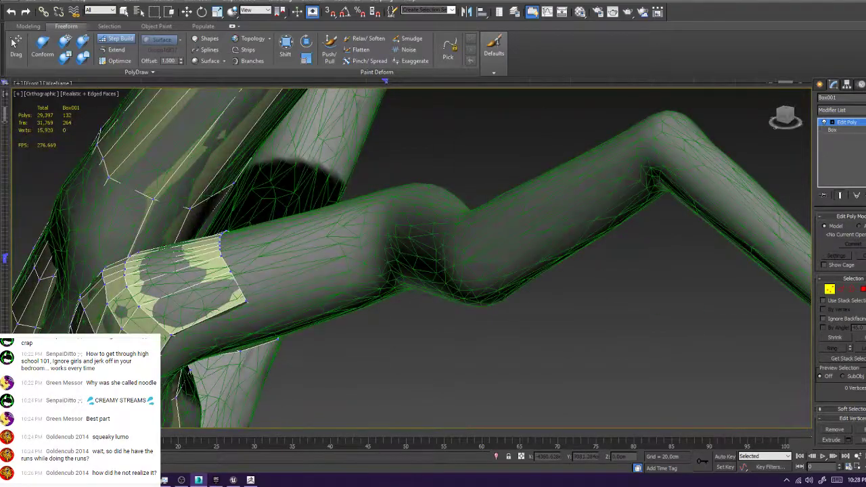
pyautogui.scroll(4, 228, 275)
pyautogui.moveTo(213, 236); pyautogui.dragTo(221, 230)
pyautogui.moveTo(209, 216); pyautogui.dragTo(215, 224)
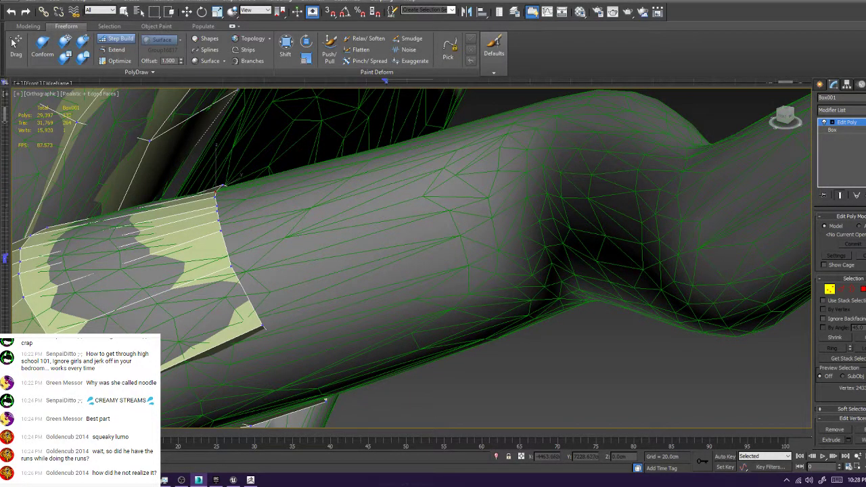
# Place a vertex farther up the branch and build five triangles from the row's closely spaced vertices converging on it
pyautogui.click(234, 218)
pyautogui.scroll(-5, 226, 216)
pyautogui.keyDown('alt'); pyautogui.moveTo(227, 217); pyautogui.dragTo(297, 291, button='middle'); pyautogui.keyUp('alt')
pyautogui.scroll(5, 322, 264)
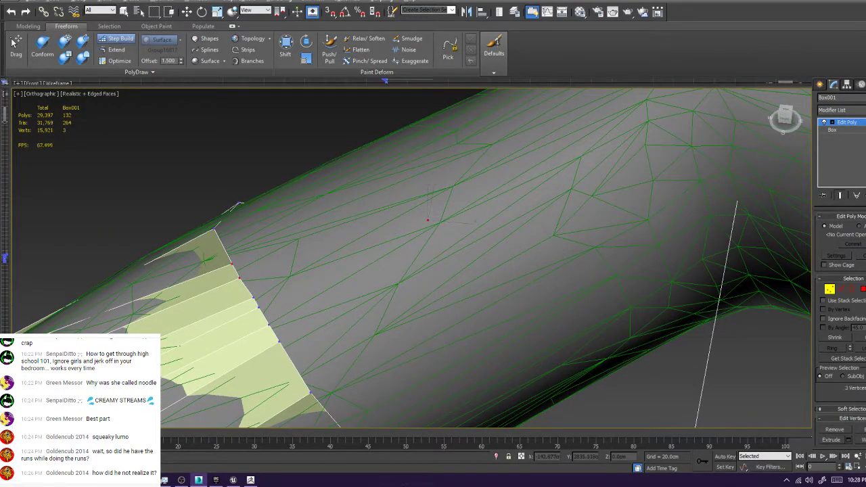
pyautogui.keyDown('shift'); pyautogui.click(301, 254); pyautogui.keyUp('shift')
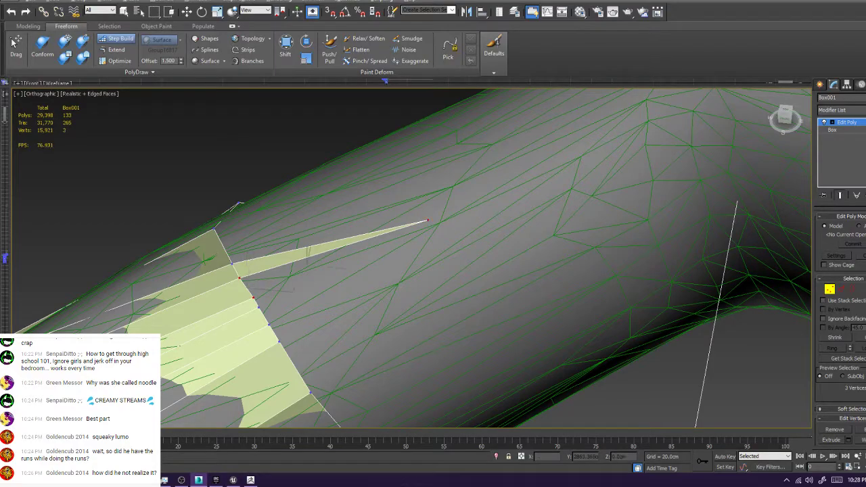
pyautogui.keyDown('shift'); pyautogui.click(310, 262); pyautogui.keyUp('shift')
pyautogui.keyDown('shift'); pyautogui.click(315, 274); pyautogui.keyUp('shift')
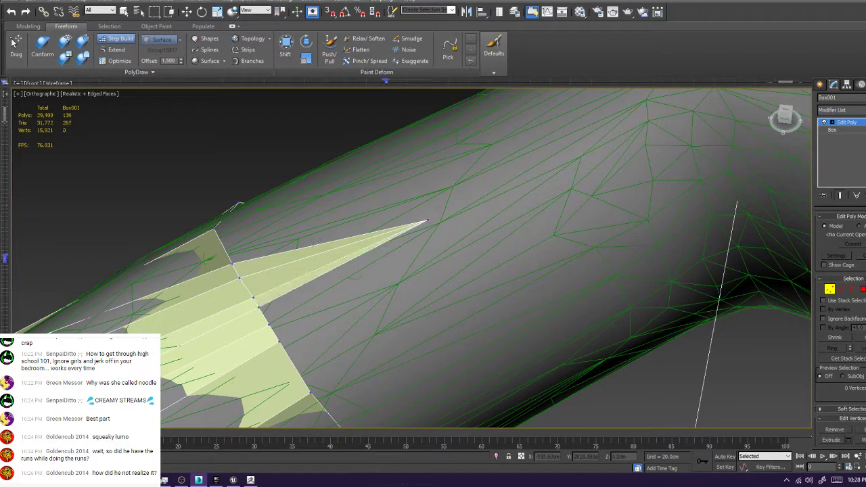
pyautogui.keyDown('shift'); pyautogui.click(318, 283); pyautogui.keyUp('shift')
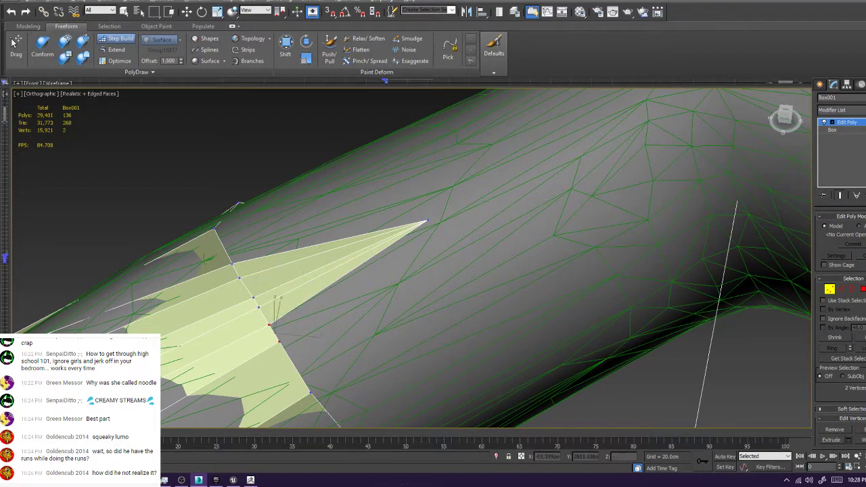
pyautogui.keyDown('shift'); pyautogui.moveTo(279, 342); pyautogui.dragTo(427, 222); pyautogui.keyUp('shift')
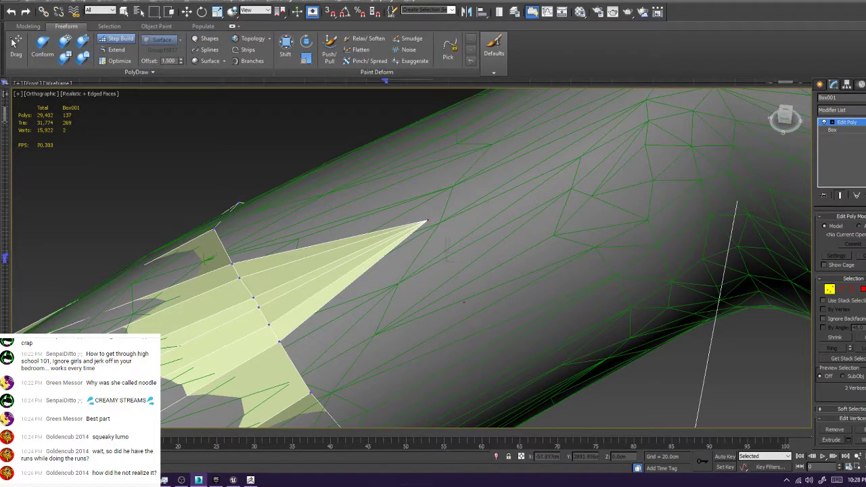
# Build quads on both sides of the triangle fan to continue the ring around the branch, adjusting the new corner vertex
pyautogui.keyDown('shift'); pyautogui.click(371, 314); pyautogui.keyUp('shift')
pyautogui.keyDown('alt'); pyautogui.moveTo(370, 314); pyautogui.dragTo(423, 315, button='middle'); pyautogui.keyUp('alt')
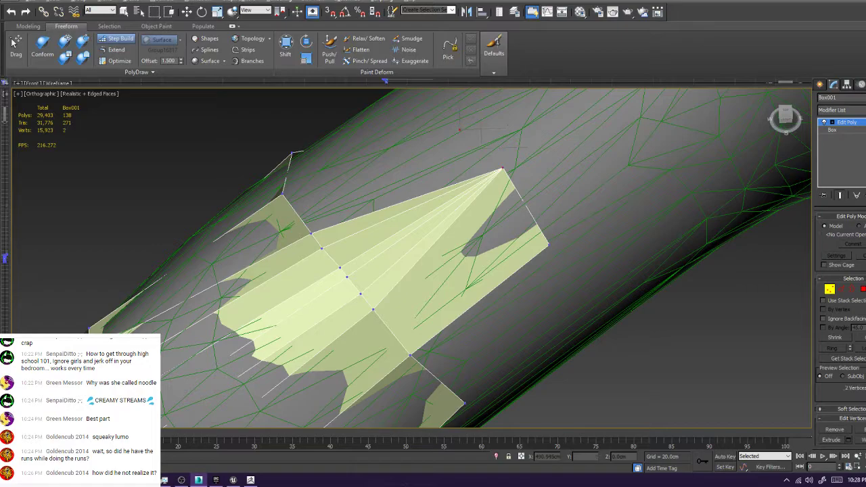
pyautogui.keyDown('shift'); pyautogui.click(389, 181); pyautogui.keyUp('shift')
pyautogui.keyDown('ctrl'); pyautogui.keyDown('alt'); pyautogui.keyDown('shift'); pyautogui.moveTo(459, 130); pyautogui.dragTo(444, 113); pyautogui.keyUp('shift'); pyautogui.keyUp('alt'); pyautogui.keyUp('ctrl')
pyautogui.scroll(-3, 506, 205)
pyautogui.keyDown('alt'); pyautogui.moveTo(506, 206); pyautogui.dragTo(444, 129, button='middle'); pyautogui.keyUp('alt')
pyautogui.keyDown('shift'); pyautogui.click(323, 182); pyautogui.keyUp('shift')
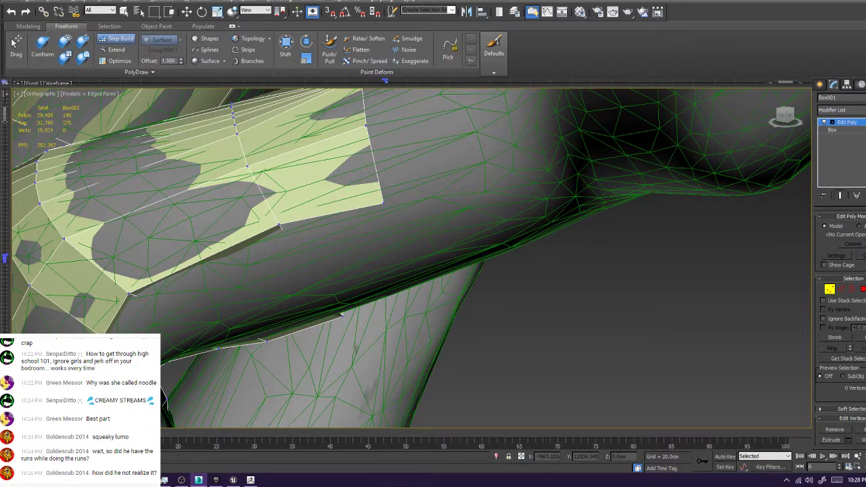
# Place a vertex toward the underside and build a quad extending the underside strip along the branch
pyautogui.scroll(-2, 398, 164)
pyautogui.keyDown('alt'); pyautogui.moveTo(397, 164); pyautogui.dragTo(575, 203, button='middle'); pyautogui.keyUp('alt')
pyautogui.moveTo(419, 149); pyautogui.dragTo(473, 365, button='middle')
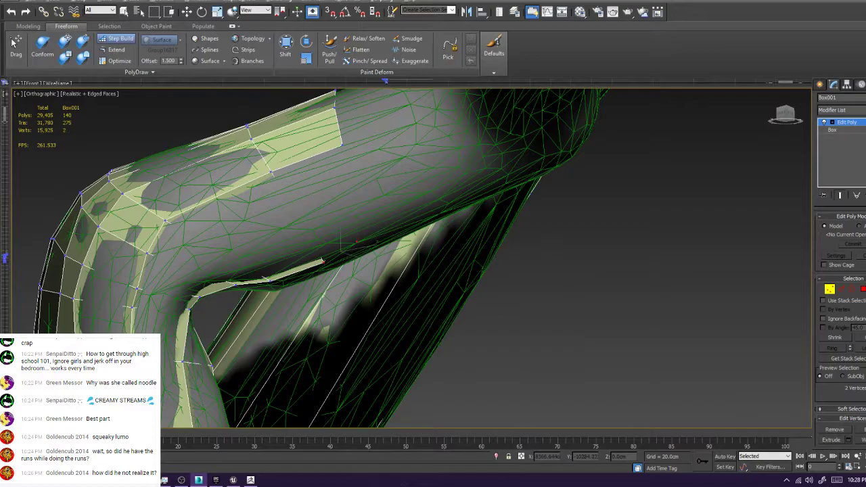
pyautogui.keyDown('shift'); pyautogui.click(325, 205); pyautogui.keyUp('shift')
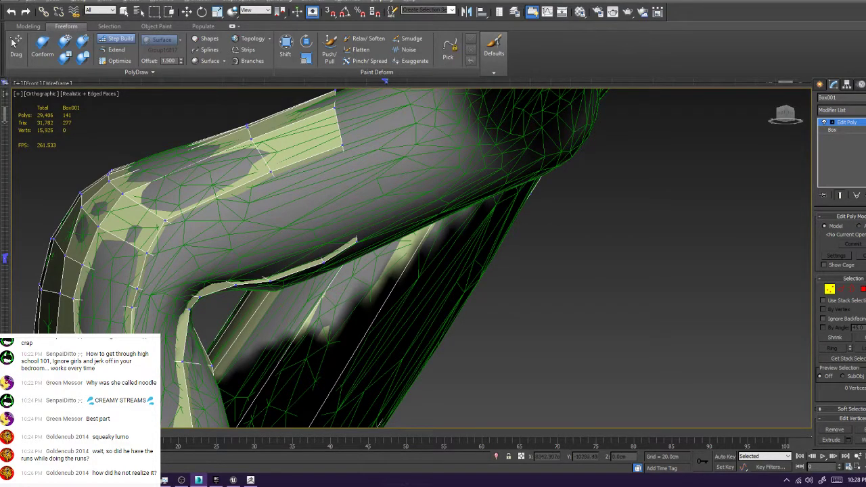
pyautogui.keyDown('alt'); pyautogui.moveTo(372, 240); pyautogui.dragTo(338, 277, button='middle'); pyautogui.keyUp('alt')
pyautogui.keyDown('alt'); pyautogui.moveTo(273, 160); pyautogui.dragTo(436, 256, button='middle'); pyautogui.keyUp('alt')
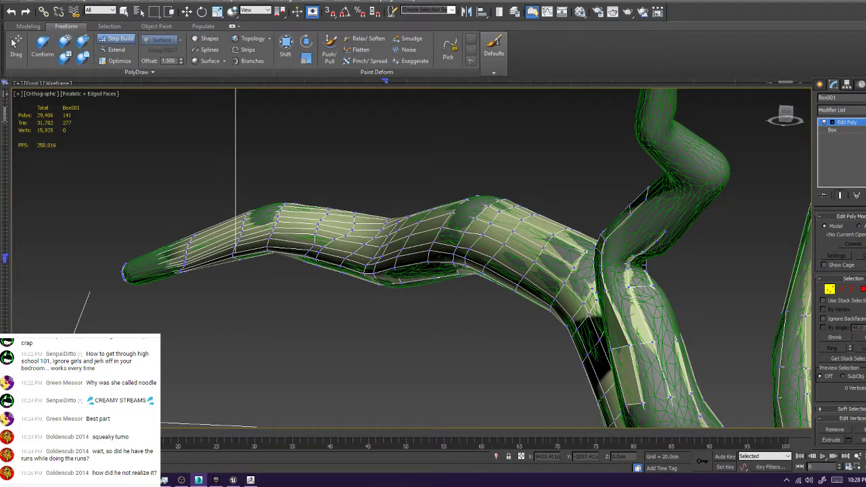
# Place a vertex on the opposite side of the branch and build a quad continuing the ring's other end
pyautogui.keyDown('alt'); pyautogui.moveTo(379, 267); pyautogui.dragTo(351, 331, button='middle'); pyautogui.keyUp('alt')
pyautogui.scroll(5, 325, 298)
pyautogui.scroll(-6, 339, 276)
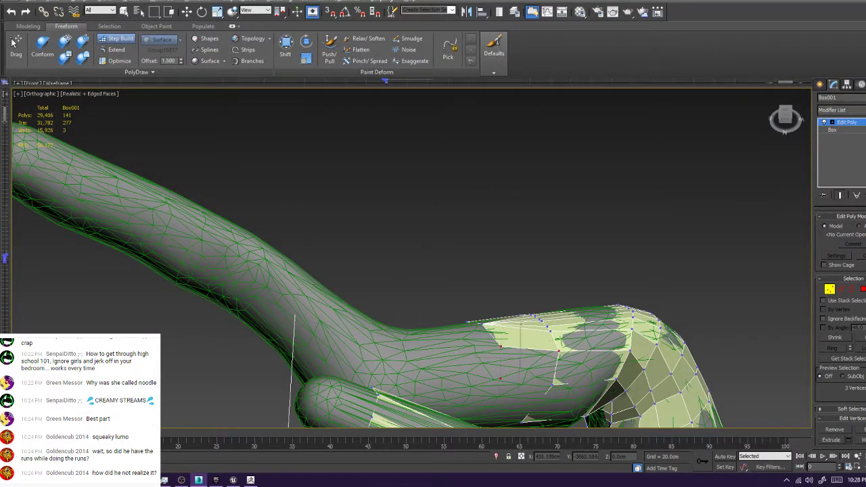
pyautogui.keyDown('shift'); pyautogui.click(528, 365); pyautogui.keyUp('shift')
pyautogui.scroll(-2, 529, 365)
pyautogui.keyDown('alt'); pyautogui.moveTo(529, 366); pyautogui.dragTo(609, 291, button='middle'); pyautogui.keyUp('alt')
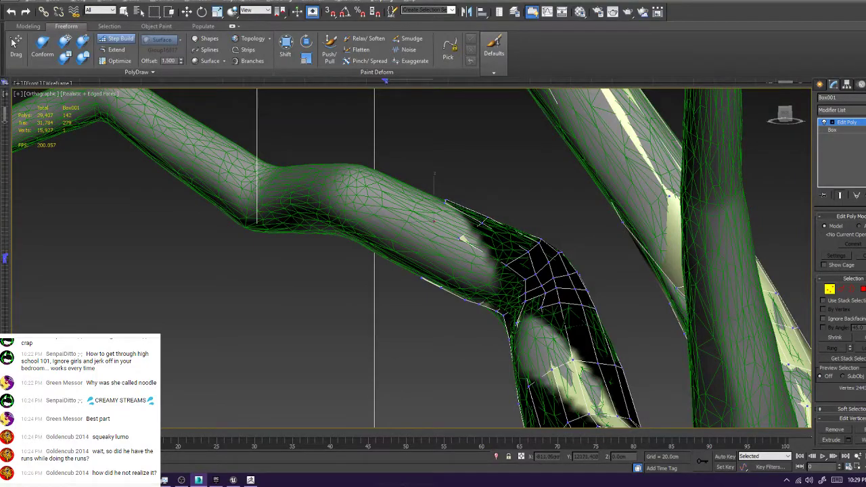
# Fill the remaining gap between the ring's ends with a quad to close it around the branch
pyautogui.keyDown('alt'); pyautogui.moveTo(433, 243); pyautogui.dragTo(448, 291, button='middle'); pyautogui.keyUp('alt')
pyautogui.hotkey('ctrl', 'z')
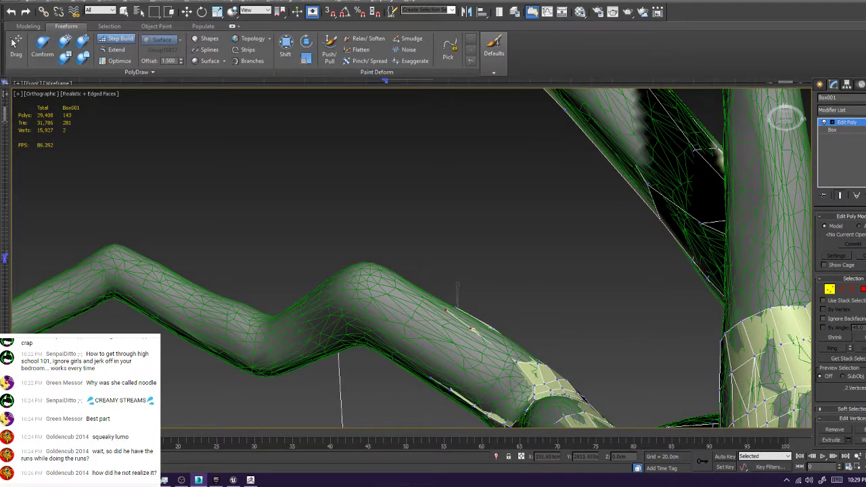
pyautogui.keyDown('alt'); pyautogui.moveTo(455, 325); pyautogui.dragTo(454, 306, button='middle'); pyautogui.keyUp('alt')
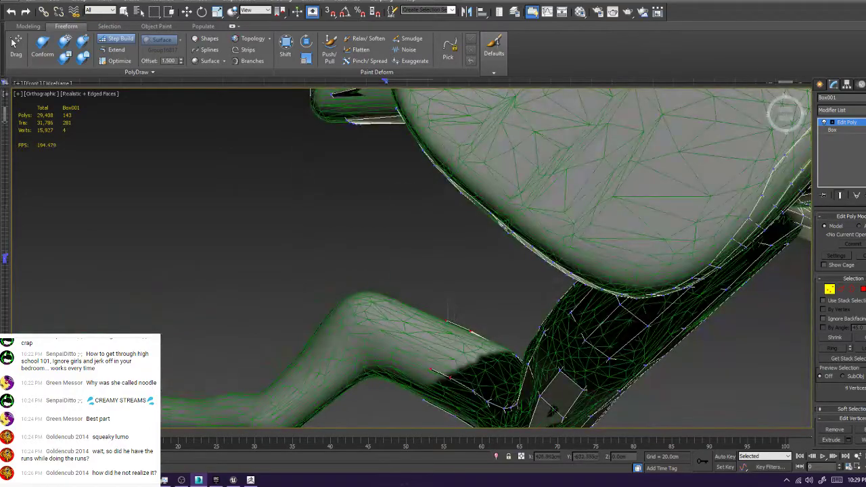
pyautogui.keyDown('shift'); pyautogui.click(503, 225); pyautogui.keyUp('shift')
# Extend the closed ring's whole open edge farther along the branch toward the next bend, and return to Step Build
pyautogui.keyDown('alt'); pyautogui.moveTo(503, 225); pyautogui.dragTo(550, 274, button='middle'); pyautogui.keyUp('alt')
pyautogui.scroll(-2, 488, 216)
pyautogui.scroll(-3, 494, 210)
pyautogui.scroll(-2, 499, 202)
pyautogui.scroll(6, 495, 268)
pyautogui.click(115, 50)
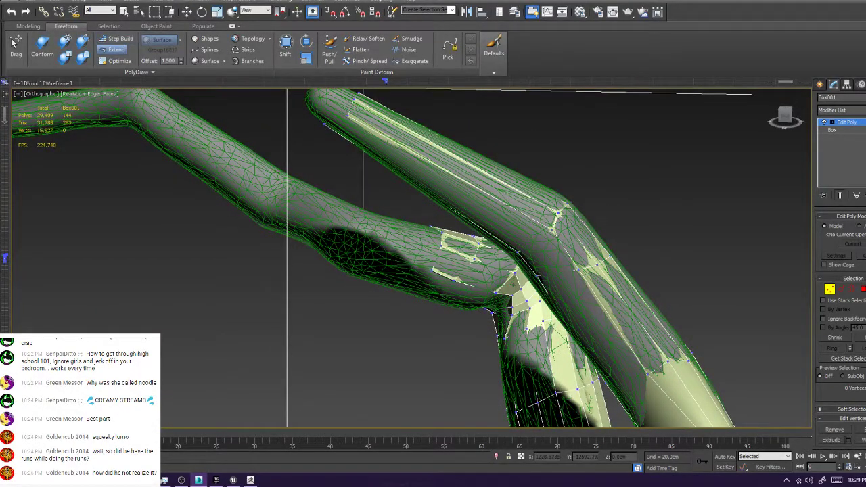
pyautogui.keyDown('ctrl'); pyautogui.keyDown('shift'); pyautogui.moveTo(427, 266); pyautogui.dragTo(339, 245); pyautogui.keyUp('shift'); pyautogui.keyUp('ctrl')
pyautogui.keyDown('alt'); pyautogui.moveTo(339, 244); pyautogui.dragTo(380, 218, button='middle'); pyautogui.keyUp('alt')
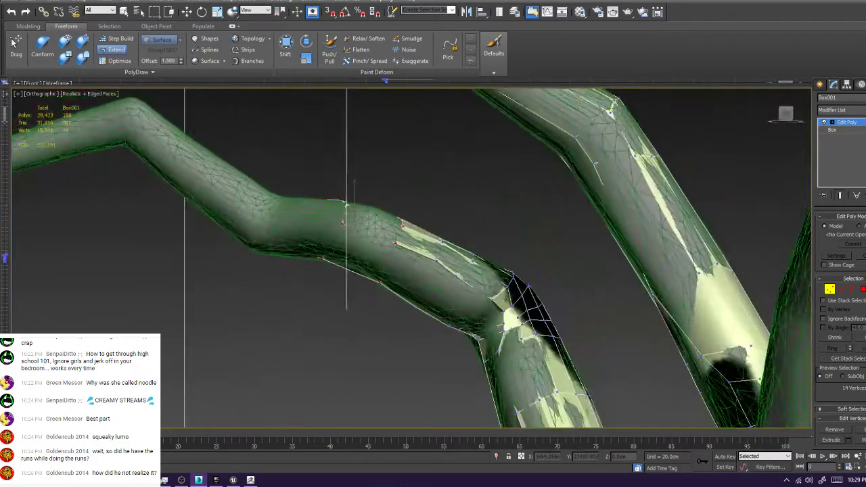
pyautogui.click(117, 39)
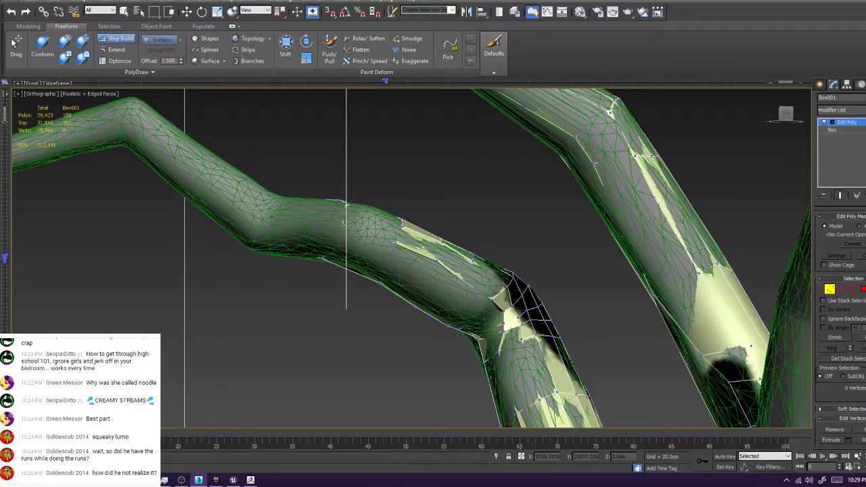
# Insert an edge loop with Swift Loop across the last band of quads on the partly retopologized branch
pyautogui.press('w')
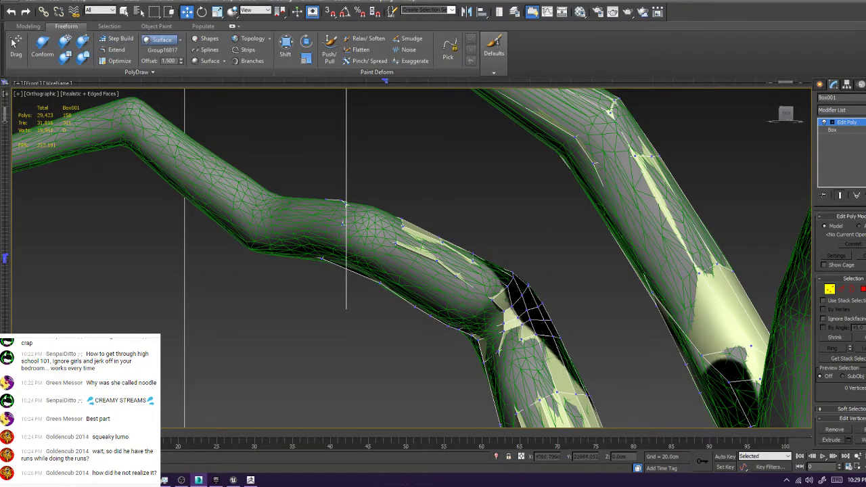
pyautogui.click(28, 25)
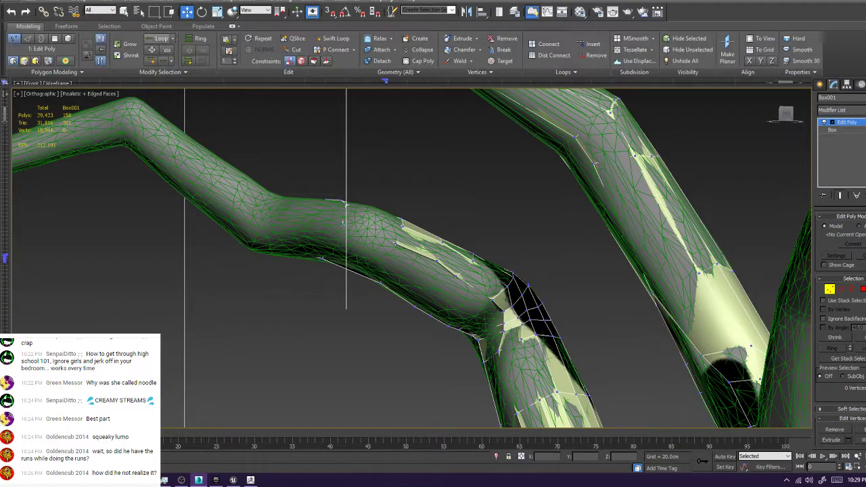
pyautogui.click(332, 38)
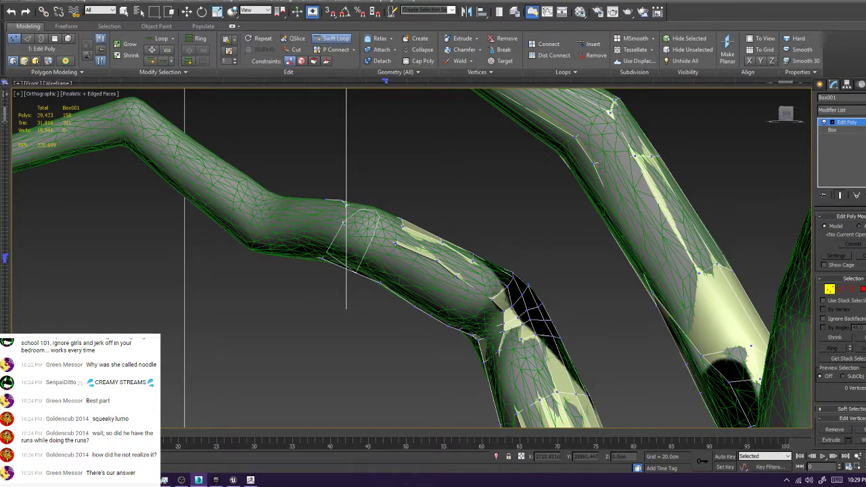
pyautogui.click(359, 234)
pyautogui.press('w')
# Return to Step Build and move the new loop's vertex on the branch's dark underside onto the sculpted surface
pyautogui.keyDown('alt'); pyautogui.moveTo(359, 233); pyautogui.dragTo(347, 245, button='middle'); pyautogui.keyUp('alt')
pyautogui.keyDown('alt'); pyautogui.moveTo(344, 206); pyautogui.dragTo(338, 203, button='middle'); pyautogui.keyUp('alt')
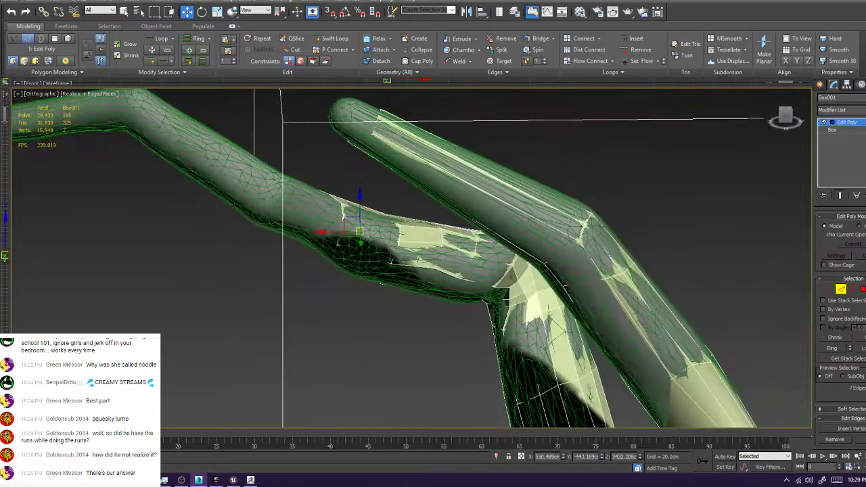
pyautogui.click(66, 25)
pyautogui.scroll(4, 359, 217)
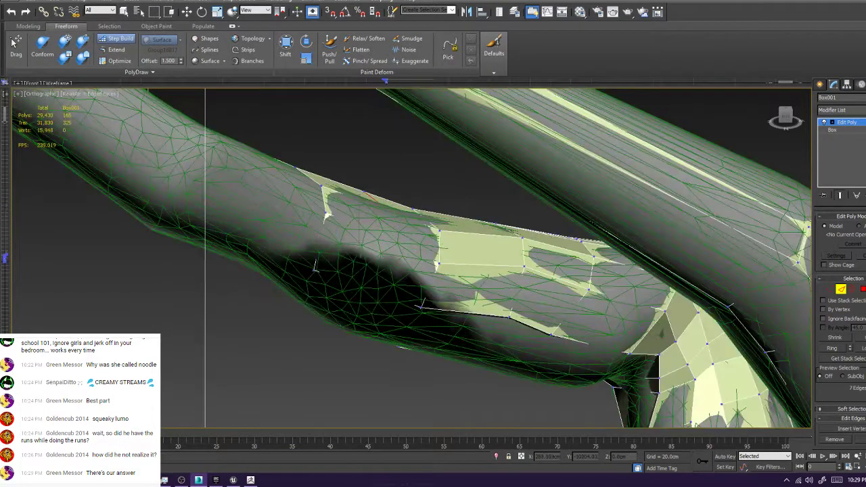
pyautogui.press('F3')
pyautogui.press('F3')
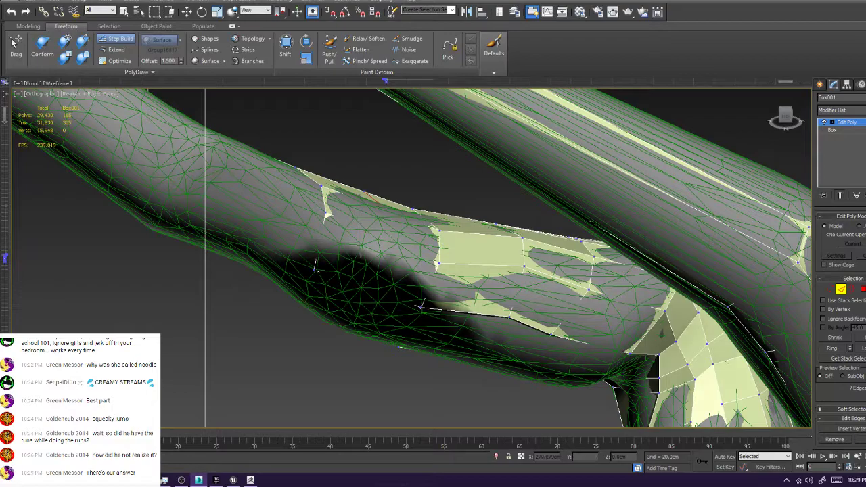
pyautogui.press('1')
pyautogui.click(375, 292)
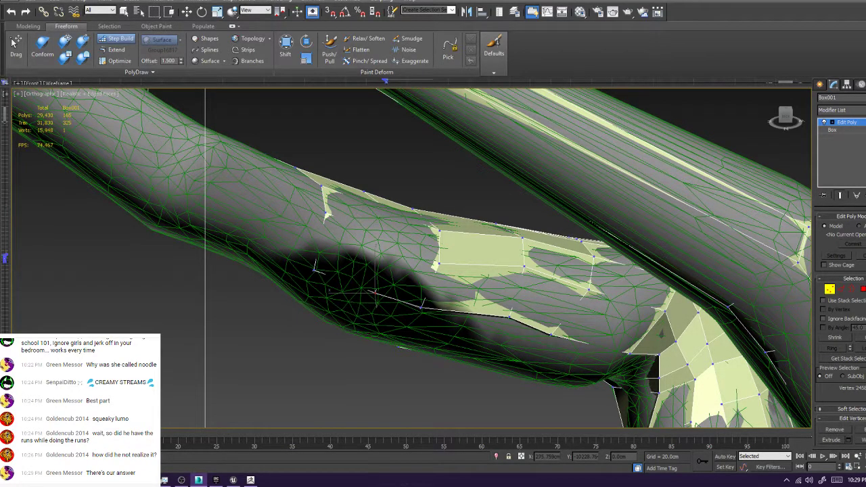
# Reposition more of the loop's vertices around the underside and far side of the branch to even out the spacing
pyautogui.scroll(-2, 374, 292)
pyautogui.keyDown('alt'); pyautogui.moveTo(375, 293); pyautogui.dragTo(379, 271, button='middle'); pyautogui.keyUp('alt')
pyautogui.scroll(4, 388, 160)
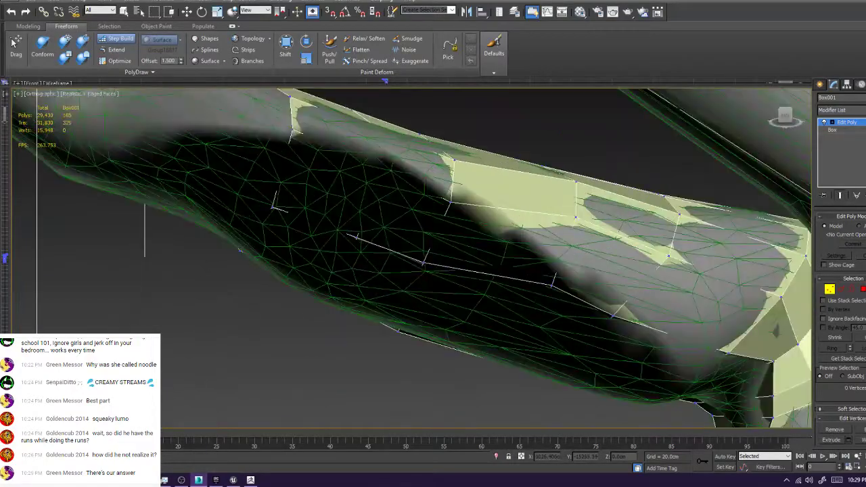
pyautogui.moveTo(388, 163)
pyautogui.mouseDown()
pyautogui.moveTo(393, 168)
pyautogui.moveTo(380, 159)
pyautogui.mouseUp()
pyautogui.keyDown('alt'); pyautogui.moveTo(381, 158); pyautogui.dragTo(369, 274, button='middle'); pyautogui.keyUp('alt')
pyautogui.scroll(-5, 380, 165)
pyautogui.scroll(4, 365, 277)
pyautogui.moveTo(345, 352); pyautogui.dragTo(324, 282, button='middle')
pyautogui.moveTo(321, 283); pyautogui.dragTo(353, 298)
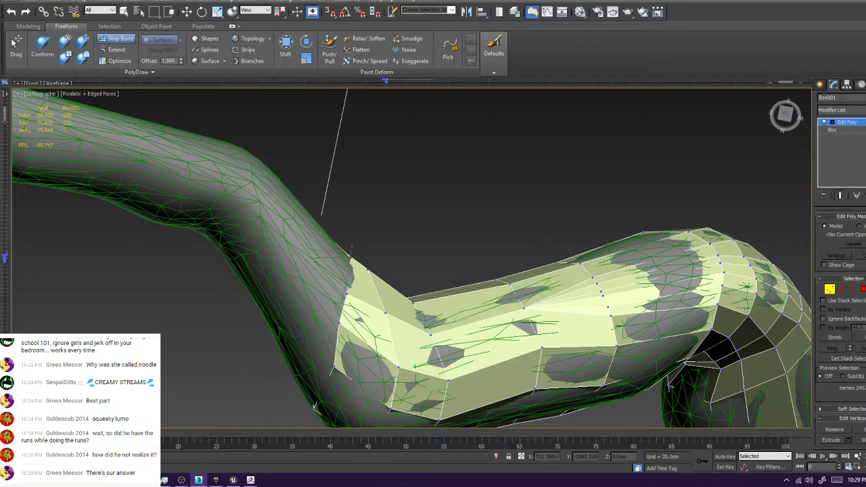
pyautogui.click(390, 210)
# Straighten the open ring before the bend by moving its lower corner vertex inward and its middle vertex outward
pyautogui.keyDown('alt'); pyautogui.moveTo(390, 210); pyautogui.dragTo(413, 206, button='middle'); pyautogui.keyUp('alt')
pyautogui.scroll(-5, 433, 237)
pyautogui.scroll(5, 436, 203)
pyautogui.scroll(2, 528, 257)
pyautogui.keyDown('alt'); pyautogui.moveTo(528, 258); pyautogui.dragTo(521, 232, button='middle'); pyautogui.keyUp('alt')
pyautogui.scroll(-4, 467, 270)
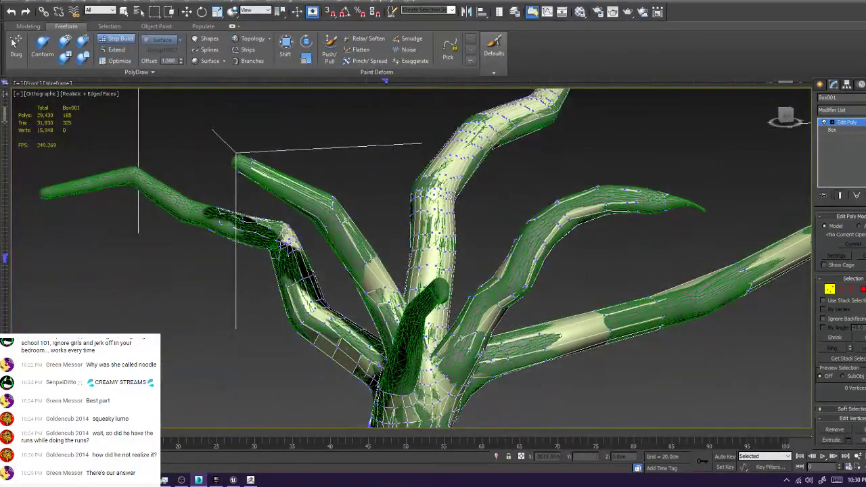
pyautogui.keyDown('alt'); pyautogui.moveTo(177, 225); pyautogui.dragTo(196, 233, button='middle'); pyautogui.keyUp('alt')
pyautogui.scroll(5, 197, 234)
pyautogui.keyDown('alt'); pyautogui.moveTo(399, 244); pyautogui.dragTo(555, 253, button='middle'); pyautogui.keyUp('alt')
pyautogui.scroll(-6, 406, 242)
pyautogui.keyDown('alt'); pyautogui.moveTo(433, 251); pyautogui.dragTo(626, 250, button='middle'); pyautogui.keyUp('alt')
pyautogui.scroll(2, 542, 223)
pyautogui.keyDown('alt'); pyautogui.moveTo(541, 223); pyautogui.dragTo(568, 230, button='middle'); pyautogui.keyUp('alt')
pyautogui.keyDown('alt'); pyautogui.moveTo(406, 224); pyautogui.dragTo(467, 230, button='middle'); pyautogui.keyUp('alt')
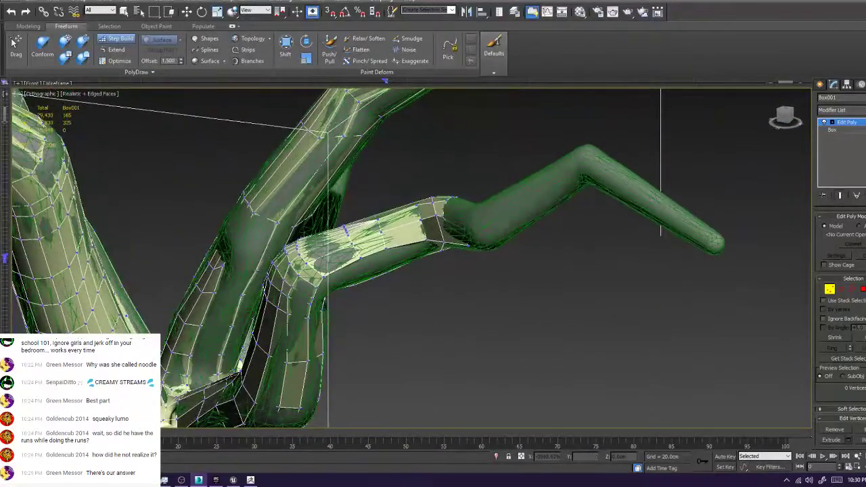
pyautogui.scroll(5, 453, 223)
pyautogui.moveTo(485, 340); pyautogui.dragTo(436, 336)
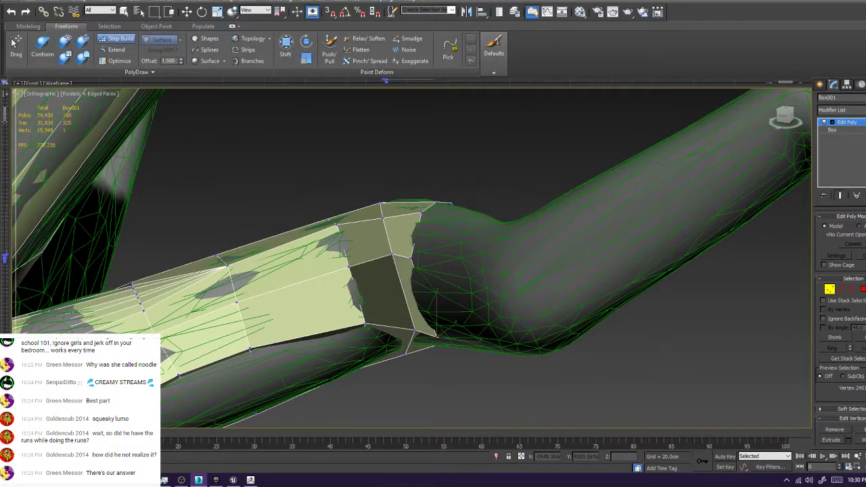
pyautogui.moveTo(411, 258); pyautogui.dragTo(422, 258)
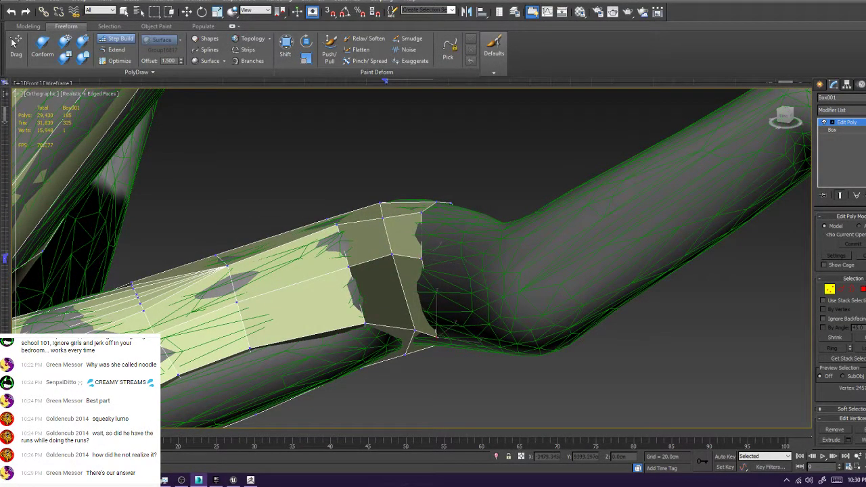
pyautogui.moveTo(437, 337); pyautogui.dragTo(427, 336)
pyautogui.click(474, 379)
# Shift one more misaligned vertex of the open ring on another side of the branch
pyautogui.keyDown('alt'); pyautogui.moveTo(474, 379); pyautogui.dragTo(467, 339, button='middle'); pyautogui.keyUp('alt')
pyautogui.scroll(-5, 461, 298)
pyautogui.keyDown('alt'); pyautogui.moveTo(460, 298); pyautogui.dragTo(406, 338, button='middle'); pyautogui.keyUp('alt')
pyautogui.scroll(3, 379, 169)
pyautogui.moveTo(414, 188); pyautogui.dragTo(412, 204)
# Extend the ring's whole open border along the branch toward the next bend
pyautogui.scroll(-4, 412, 257)
pyautogui.keyDown('alt'); pyautogui.moveTo(412, 258); pyautogui.dragTo(704, 304, button='middle'); pyautogui.keyUp('alt')
pyautogui.keyDown('alt'); pyautogui.moveTo(433, 271); pyautogui.dragTo(298, 257, button='middle'); pyautogui.keyUp('alt')
pyautogui.moveTo(297, 224); pyautogui.dragTo(467, 261, button='middle')
pyautogui.scroll(4, 433, 261)
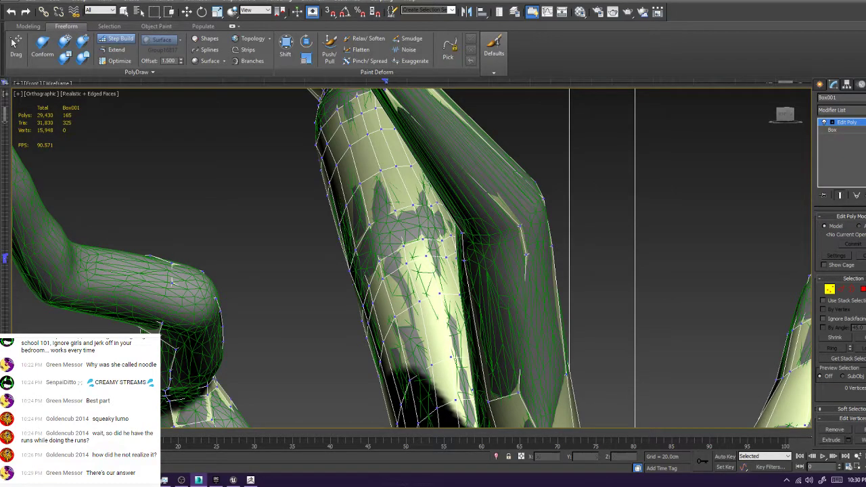
pyautogui.click(116, 50)
pyautogui.moveTo(406, 257); pyautogui.dragTo(452, 266, button='middle')
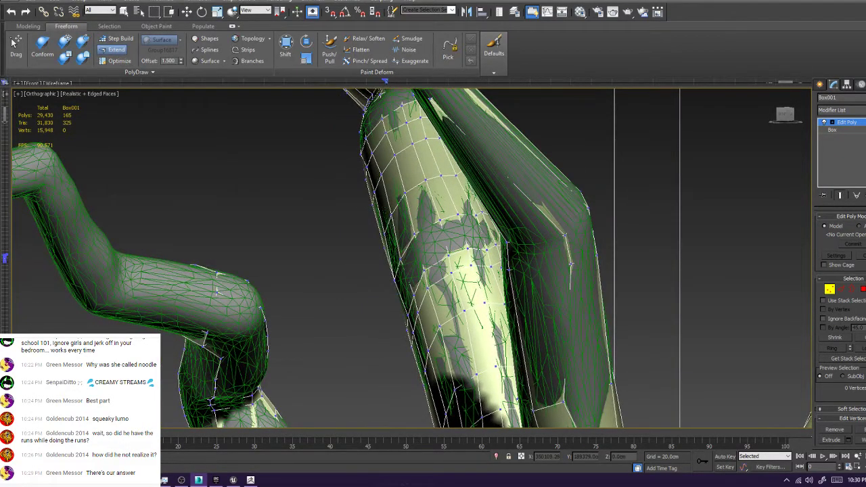
pyautogui.keyDown('ctrl'); pyautogui.keyDown('shift'); pyautogui.moveTo(217, 283); pyautogui.dragTo(119, 274); pyautogui.keyUp('shift'); pyautogui.keyUp('ctrl')
# Return to Step Build and align three vertices of the new border into an even line across the branch
pyautogui.keyDown('alt'); pyautogui.moveTo(119, 275); pyautogui.dragTo(67, 298, button='middle'); pyautogui.keyUp('alt')
pyautogui.keyDown('alt'); pyautogui.moveTo(446, 243); pyautogui.dragTo(352, 149, button='middle'); pyautogui.keyUp('alt')
pyautogui.moveTo(270, 237); pyautogui.dragTo(447, 260, button='middle')
pyautogui.scroll(2, 406, 257)
pyautogui.click(117, 38)
pyautogui.scroll(2, 406, 257)
pyautogui.moveTo(325, 237); pyautogui.dragTo(406, 230, button='middle')
pyautogui.scroll(-2, 406, 244)
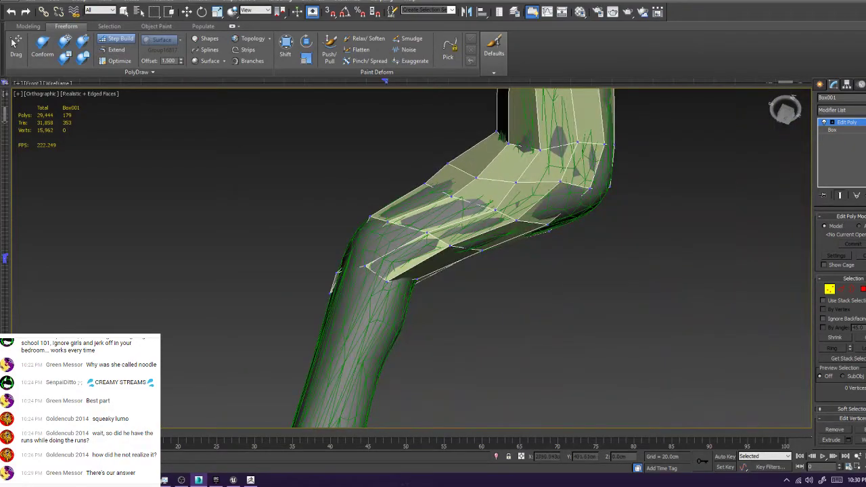
pyautogui.scroll(3, 386, 280)
pyautogui.moveTo(390, 281); pyautogui.dragTo(417, 272)
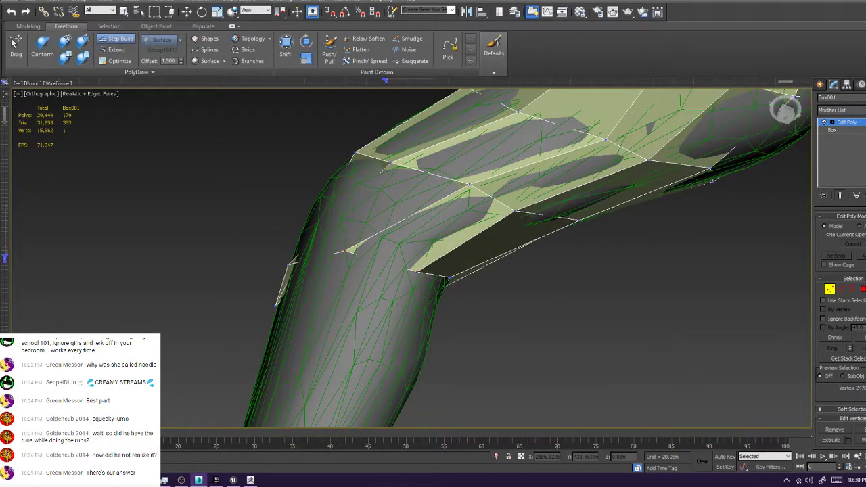
pyautogui.moveTo(345, 251); pyautogui.dragTo(377, 250)
pyautogui.moveTo(291, 263); pyautogui.dragTo(331, 238)
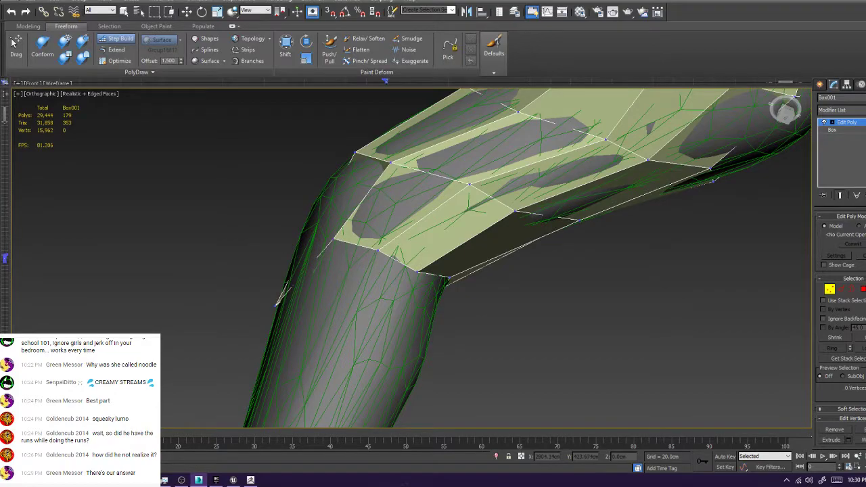
# Move the neighboring side vertex of the new border closer to the aligned vertices
pyautogui.keyDown('alt'); pyautogui.moveTo(331, 239); pyautogui.dragTo(385, 271, button='middle'); pyautogui.keyUp('alt')
pyautogui.scroll(-4, 474, 285)
pyautogui.moveTo(691, 285); pyautogui.dragTo(517, 295, button='middle')
pyautogui.scroll(3, 517, 294)
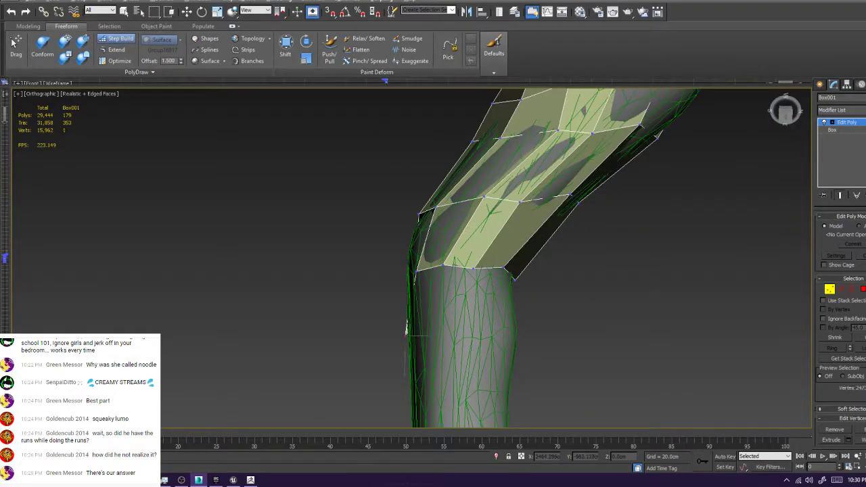
pyautogui.click(400, 288)
# Adjust a border vertex on the opposite side of the branch to follow the same ring
pyautogui.keyDown('alt'); pyautogui.moveTo(413, 278); pyautogui.dragTo(649, 264, button='middle'); pyautogui.keyUp('alt')
pyautogui.scroll(-5, 503, 254)
pyautogui.scroll(-4, 548, 258)
pyautogui.keyDown('alt'); pyautogui.moveTo(352, 304); pyautogui.dragTo(413, 196, button='middle'); pyautogui.keyUp('alt')
pyautogui.scroll(2, 413, 197)
pyautogui.scroll(2, 425, 200)
pyautogui.moveTo(406, 149); pyautogui.dragTo(455, 301, button='middle')
pyautogui.scroll(5, 424, 200)
pyautogui.moveTo(257, 178); pyautogui.dragTo(244, 165)
pyautogui.click(291, 166)
pyautogui.moveTo(291, 165); pyautogui.dragTo(268, 257, button='middle')
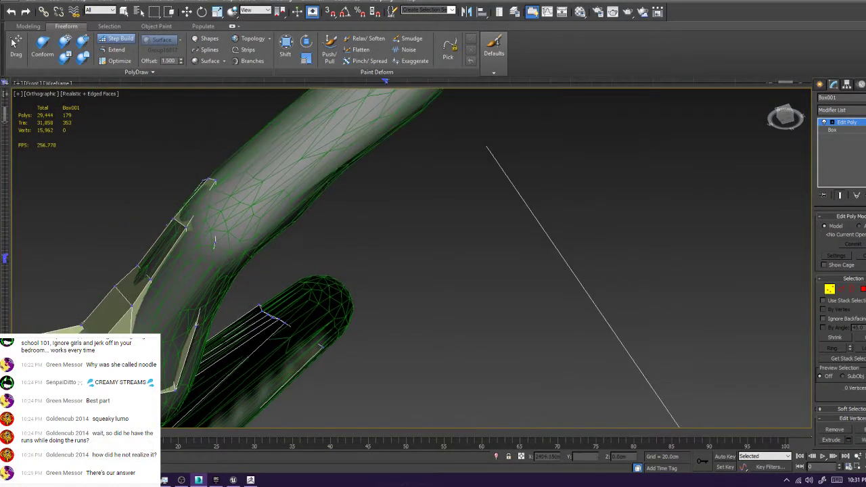
# Switch to wireframe shading and move the hidden inner vertices of the last rings into even cross-sections
pyautogui.press('F3')
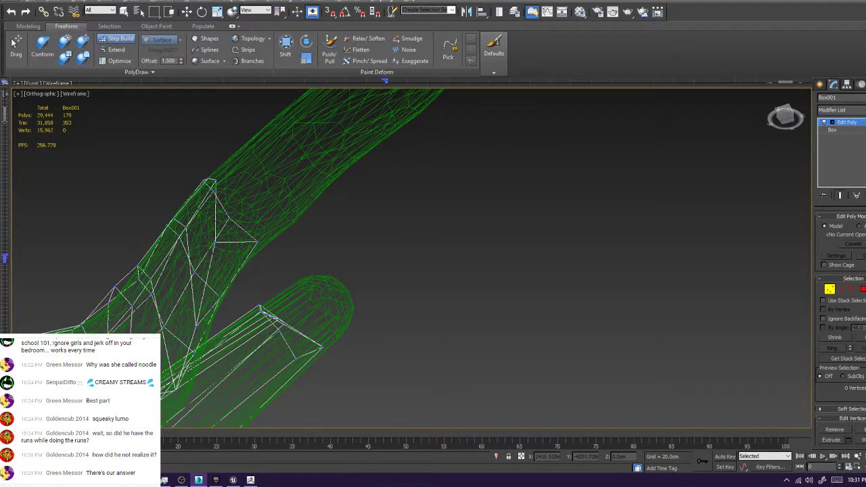
pyautogui.moveTo(215, 242); pyautogui.dragTo(237, 203)
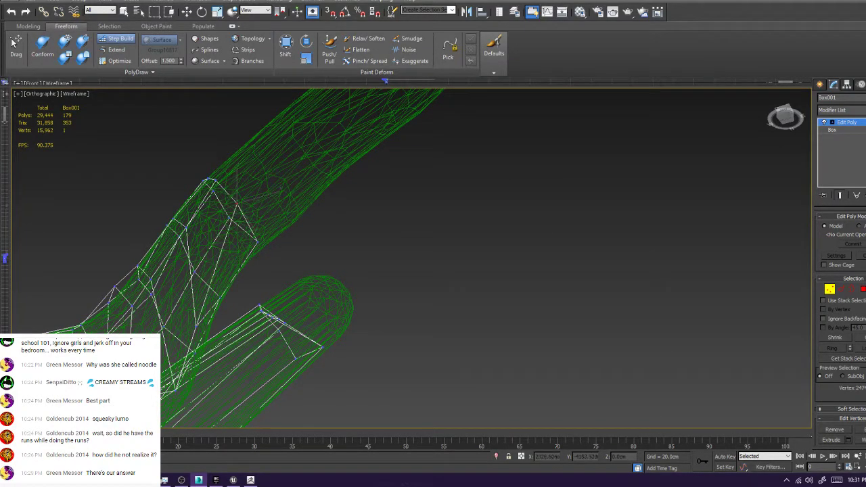
pyautogui.moveTo(197, 327); pyautogui.dragTo(207, 262)
pyautogui.moveTo(176, 391); pyautogui.dragTo(179, 351)
pyautogui.moveTo(257, 242)
pyautogui.mouseDown()
pyautogui.moveTo(298, 238)
pyautogui.moveTo(270, 245)
pyautogui.mouseUp()
# Extend the whole open border along the straight segment and over the branch's sharp bend
pyautogui.scroll(-3, 284, 250)
pyautogui.keyDown('alt'); pyautogui.moveTo(285, 250); pyautogui.dragTo(331, 237, button='middle'); pyautogui.keyUp('alt')
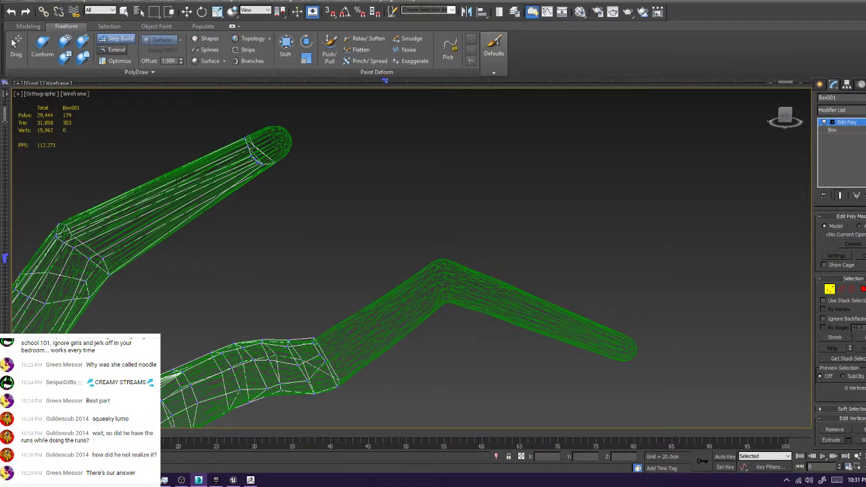
pyautogui.click(116, 50)
pyautogui.moveTo(326, 363)
pyautogui.keyDown('ctrl'); pyautogui.keyDown('shift'); pyautogui.mouseDown()
pyautogui.moveTo(436, 285)
pyautogui.moveTo(477, 283)
pyautogui.moveTo(424, 290)
pyautogui.mouseUp(); pyautogui.keyUp('shift'); pyautogui.keyUp('ctrl')
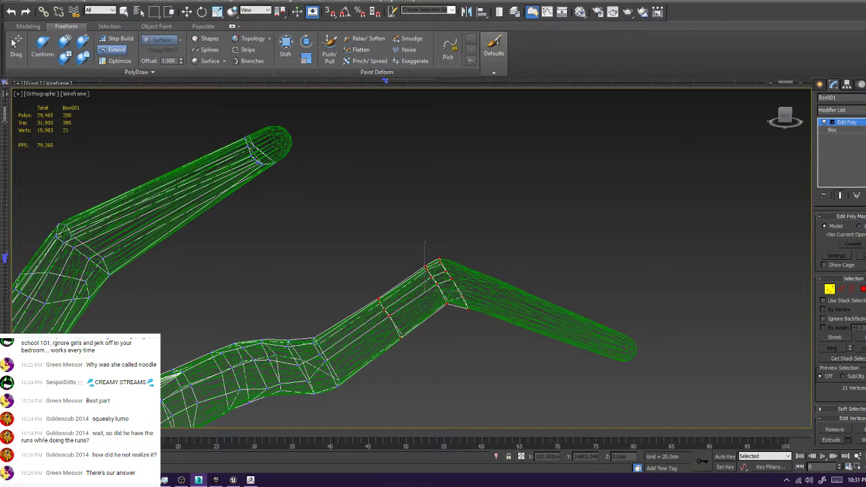
pyautogui.press('z')
# Return to Step Build and pull the rings' vertices tight around the inner and outer corners of the sharp bend
pyautogui.click(117, 39)
pyautogui.moveTo(391, 328); pyautogui.dragTo(375, 332)
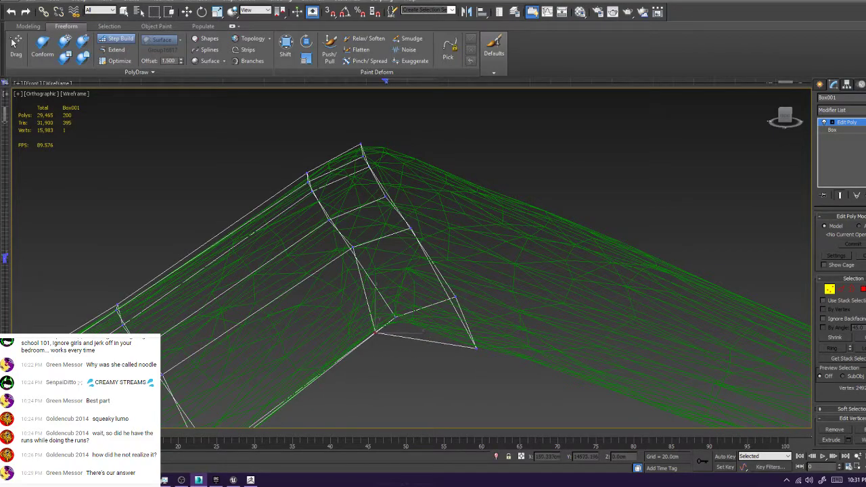
pyautogui.moveTo(475, 347); pyautogui.dragTo(416, 329)
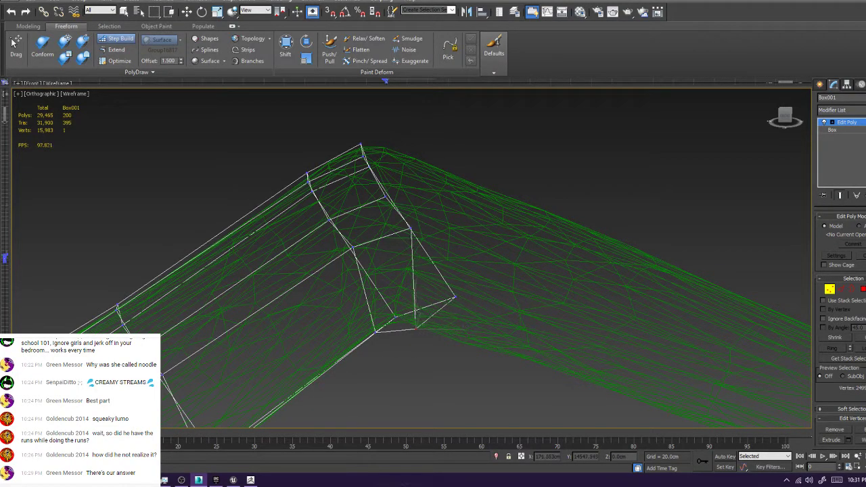
pyautogui.moveTo(412, 229); pyautogui.dragTo(388, 236)
pyautogui.moveTo(416, 327); pyautogui.dragTo(399, 321)
pyautogui.moveTo(360, 144); pyautogui.dragTo(378, 145)
# Align the end ring's vertices on the opposite side of the sharp bend
pyautogui.keyDown('alt'); pyautogui.moveTo(378, 145); pyautogui.dragTo(467, 146, button='middle'); pyautogui.keyUp('alt')
pyautogui.click(467, 146)
pyautogui.moveTo(394, 193); pyautogui.dragTo(374, 186)
pyautogui.moveTo(304, 293); pyautogui.dragTo(359, 306)
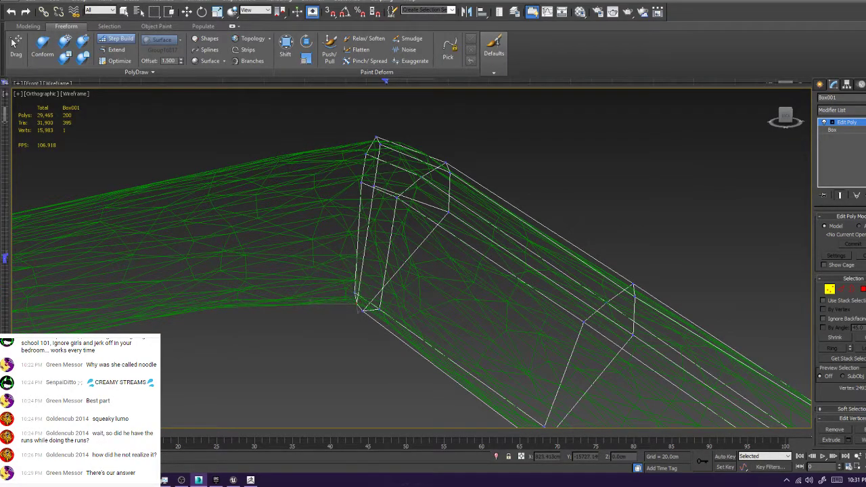
pyautogui.keyDown('alt'); pyautogui.moveTo(358, 305); pyautogui.dragTo(377, 291, button='middle'); pyautogui.keyUp('alt')
# Extend the whole open border a short distance past the sharp bend
pyautogui.click(117, 49)
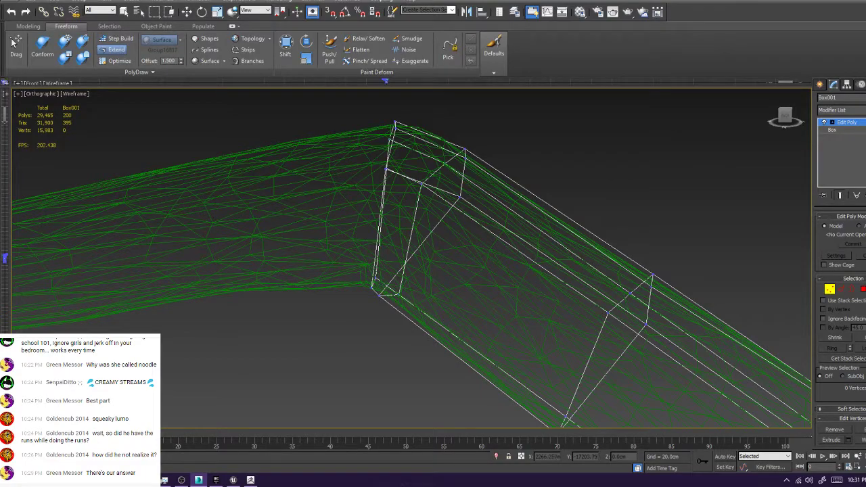
pyautogui.keyDown('shift'); pyautogui.moveTo(381, 209); pyautogui.dragTo(312, 213); pyautogui.keyUp('shift')
pyautogui.hotkey('ctrl', 'z')
pyautogui.keyDown('ctrl'); pyautogui.keyDown('shift'); pyautogui.moveTo(382, 203); pyautogui.dragTo(233, 212); pyautogui.keyUp('shift'); pyautogui.keyUp('ctrl')
pyautogui.scroll(-2, 235, 209)
pyautogui.moveTo(236, 208); pyautogui.dragTo(397, 216, button='middle')
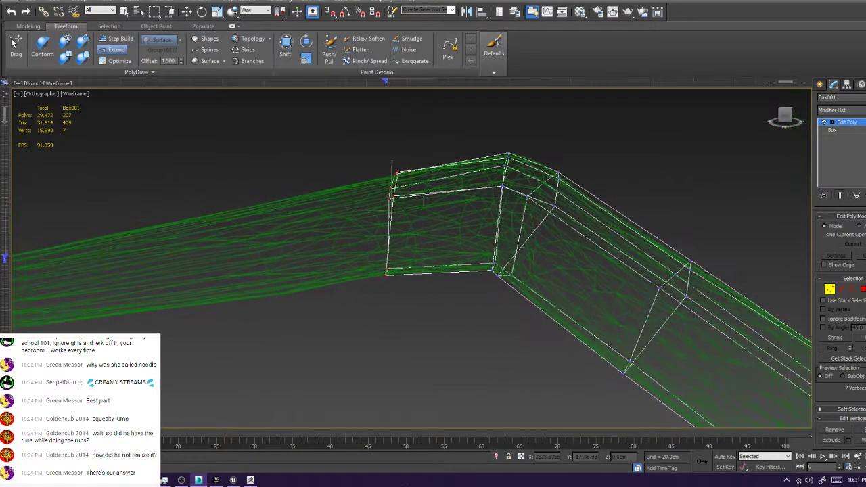
# Extend the border farther along the branch's final segment to its tip
pyautogui.keyDown('ctrl'); pyautogui.keyDown('shift'); pyautogui.moveTo(389, 230); pyautogui.dragTo(99, 273); pyautogui.keyUp('shift'); pyautogui.keyUp('ctrl')
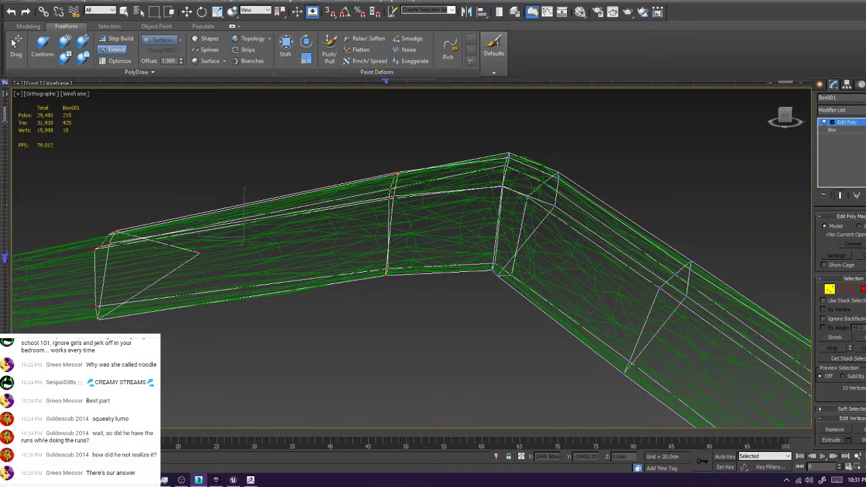
pyautogui.moveTo(199, 252); pyautogui.dragTo(504, 238, button='middle')
pyautogui.keyDown('ctrl'); pyautogui.keyDown('shift'); pyautogui.moveTo(399, 257); pyautogui.dragTo(341, 263); pyautogui.keyUp('shift'); pyautogui.keyUp('ctrl')
pyautogui.keyDown('alt'); pyautogui.moveTo(341, 263); pyautogui.dragTo(460, 260, button='middle'); pyautogui.keyUp('alt')
# Return to Step Build and move a stray vertex near the branch tip in line with its ring
pyautogui.press('1')
pyautogui.click(117, 39)
pyautogui.press('1')
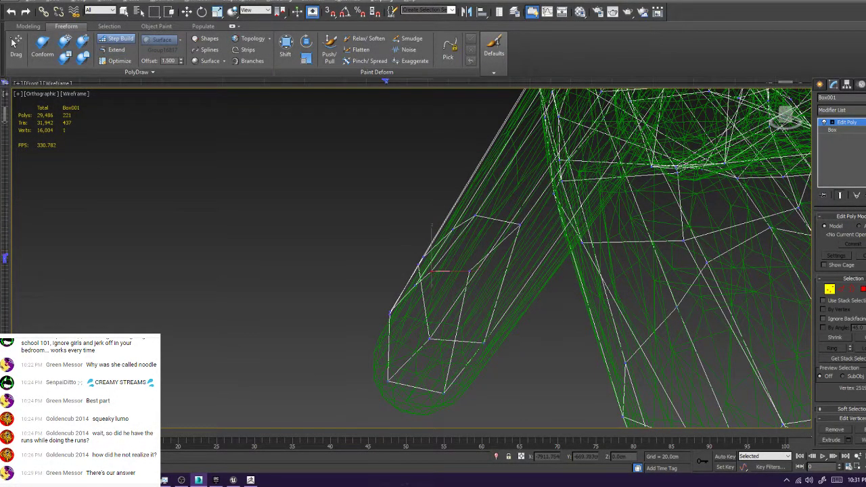
pyautogui.moveTo(432, 272)
pyautogui.mouseDown()
pyautogui.moveTo(451, 271)
pyautogui.moveTo(424, 285)
pyautogui.mouseUp()
pyautogui.click(481, 298)
# Isolate the retopology mesh and show the open branch tip in shaded view
pyautogui.keyDown('alt'); pyautogui.moveTo(425, 285); pyautogui.dragTo(609, 274, button='middle'); pyautogui.keyUp('alt')
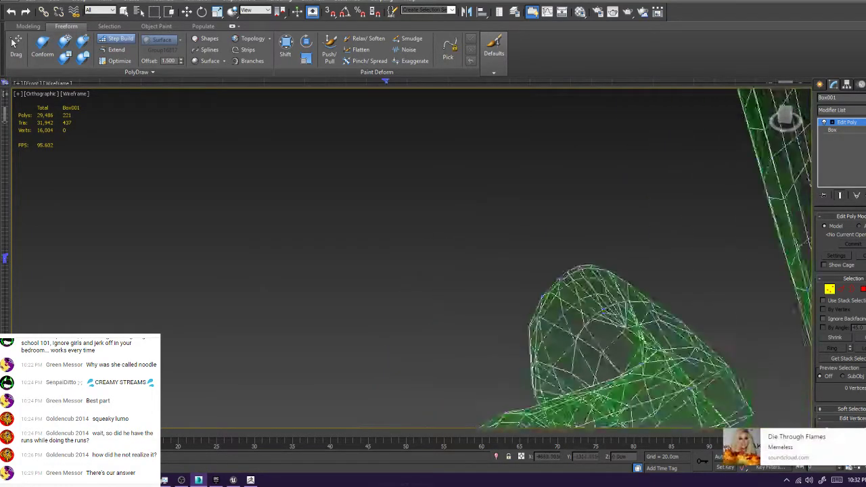
pyautogui.scroll(-3, 610, 275)
pyautogui.moveTo(531, 398); pyautogui.dragTo(572, 280, button='middle')
pyautogui.scroll(6, 572, 281)
pyautogui.hotkey('alt', 'q')
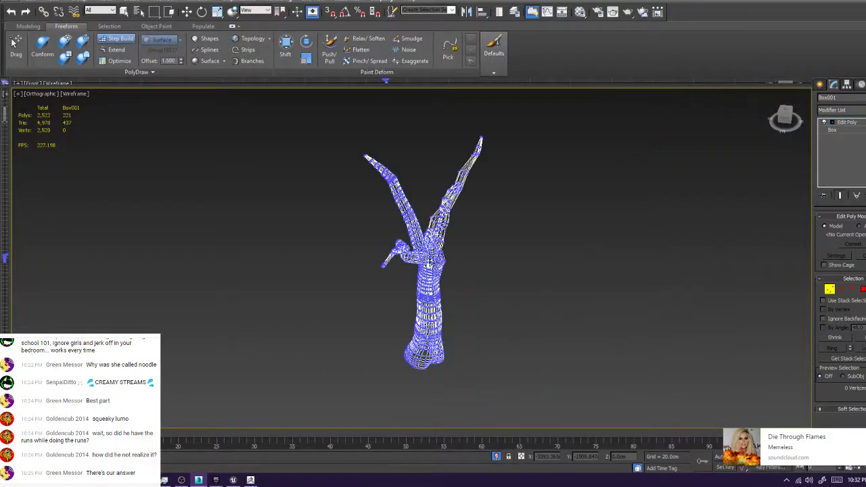
pyautogui.scroll(12, 381, 264)
pyautogui.press('F3')
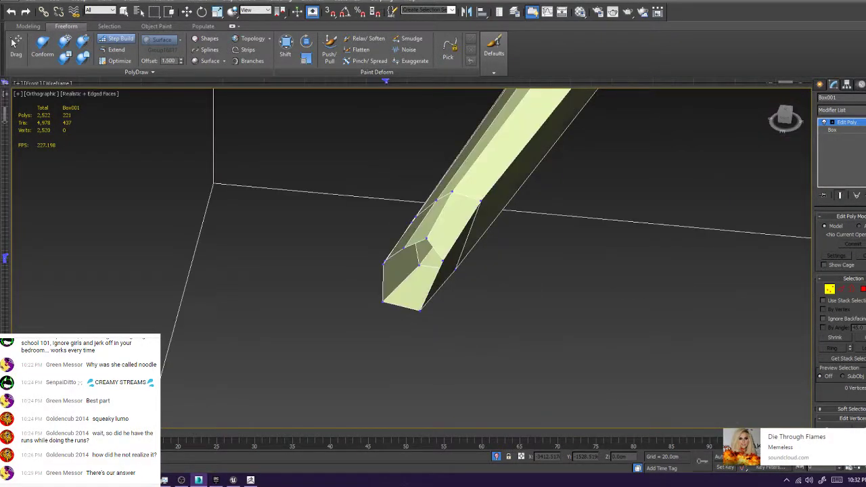
# Bridge the edges around the open branch tip to close its end with polygons
pyautogui.press('w')
pyautogui.press('2')
pyautogui.click(416, 243)
pyautogui.scroll(-1, 841, 345)
pyautogui.scroll(-2, 832, 403)
pyautogui.click(832, 403)
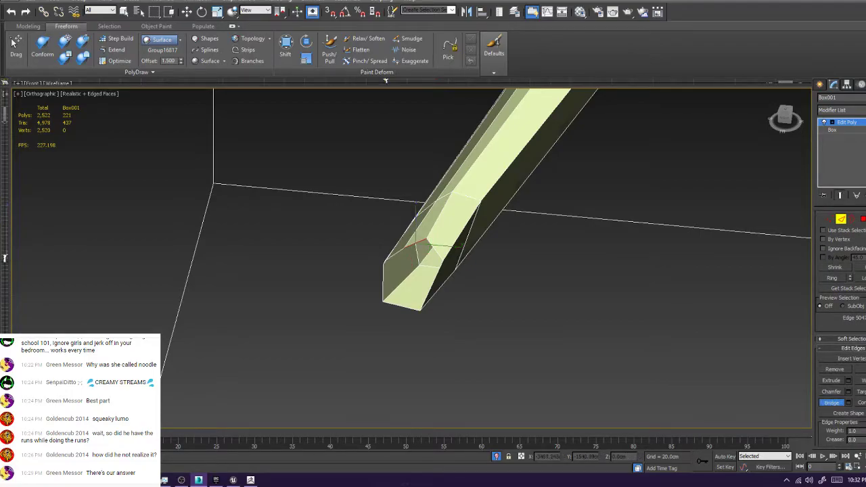
pyautogui.click(409, 307)
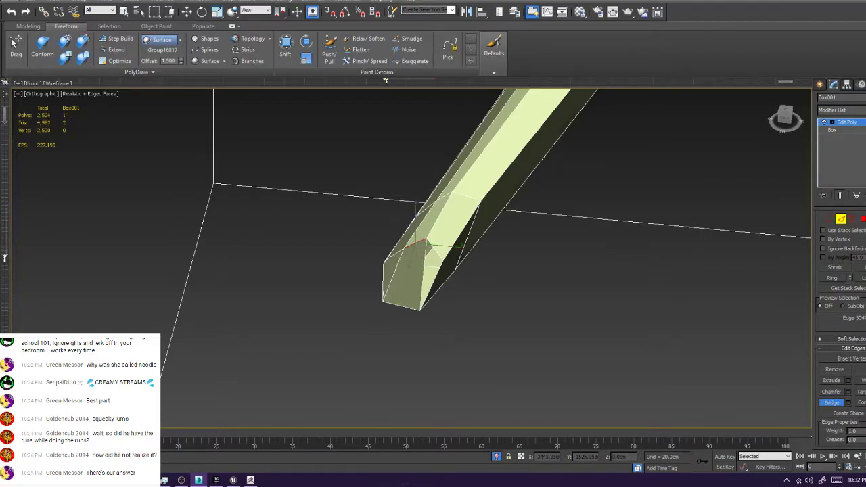
pyautogui.click(436, 255)
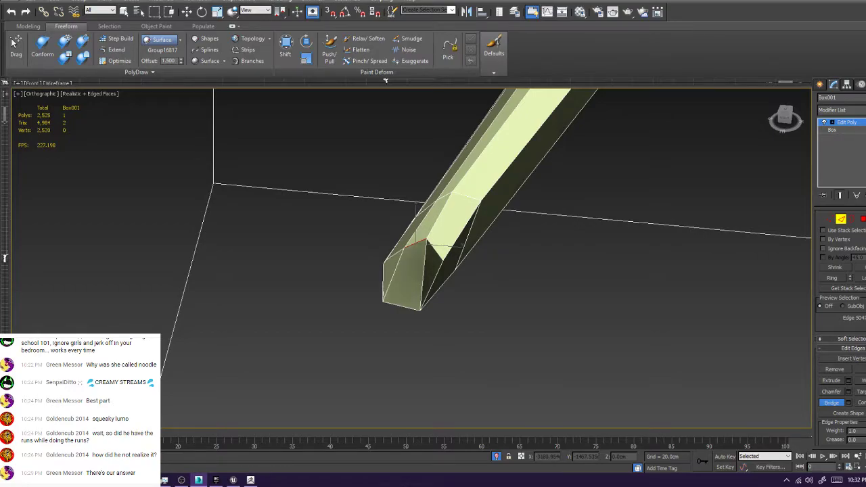
# Select all polygons of the retopology mesh, assign them to smoothing group 1 and isolate the mesh
pyautogui.scroll(-2, 487, 420)
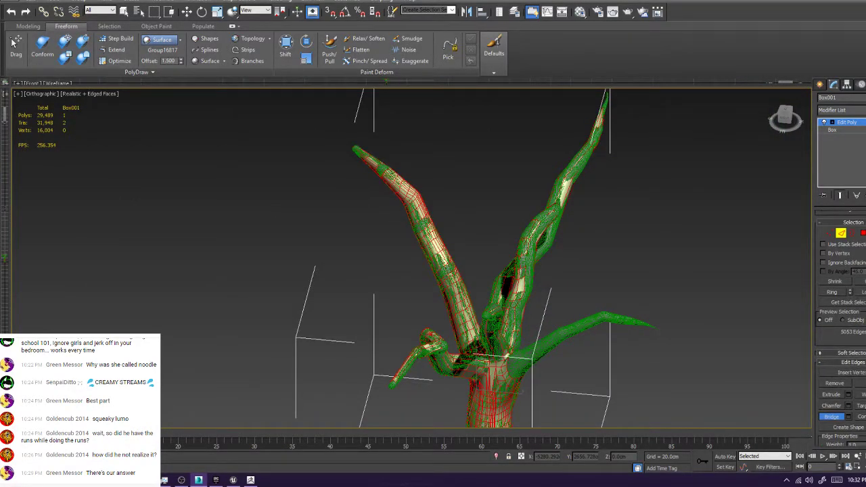
pyautogui.press('4')
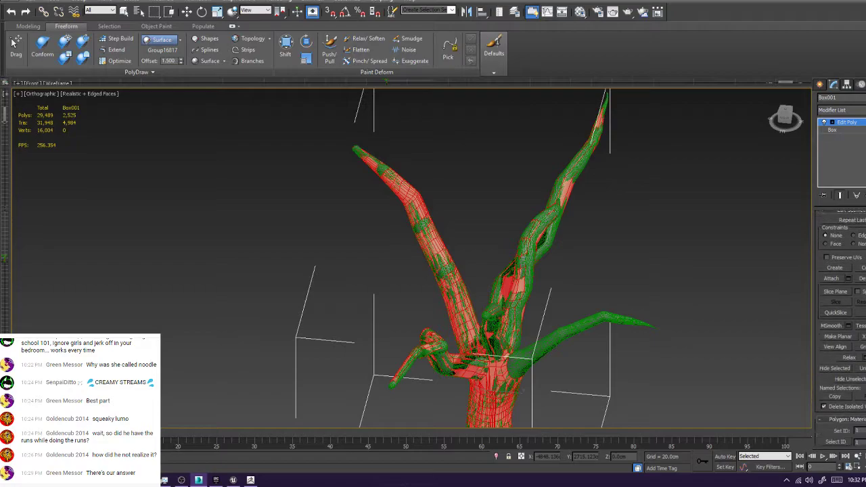
pyautogui.press('w')
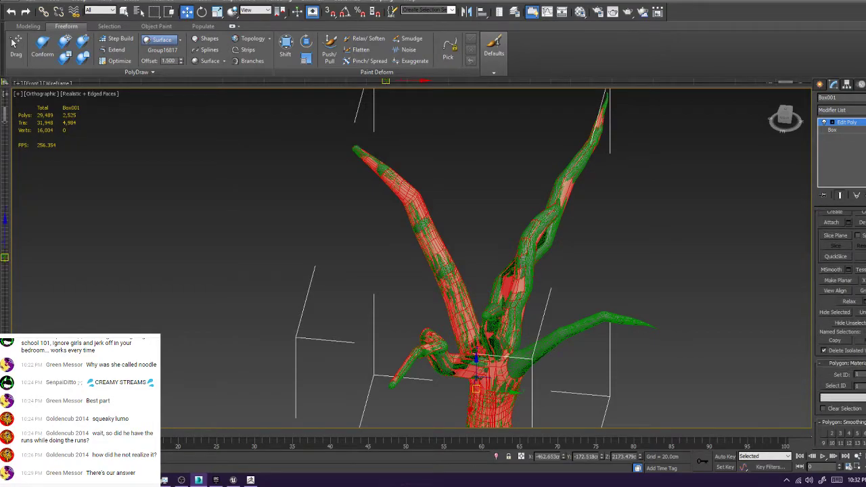
pyautogui.keyDown('alt'); pyautogui.moveTo(433, 284); pyautogui.dragTo(399, 244, button='middle'); pyautogui.keyUp('alt')
pyautogui.hotkey('alt', 'q')
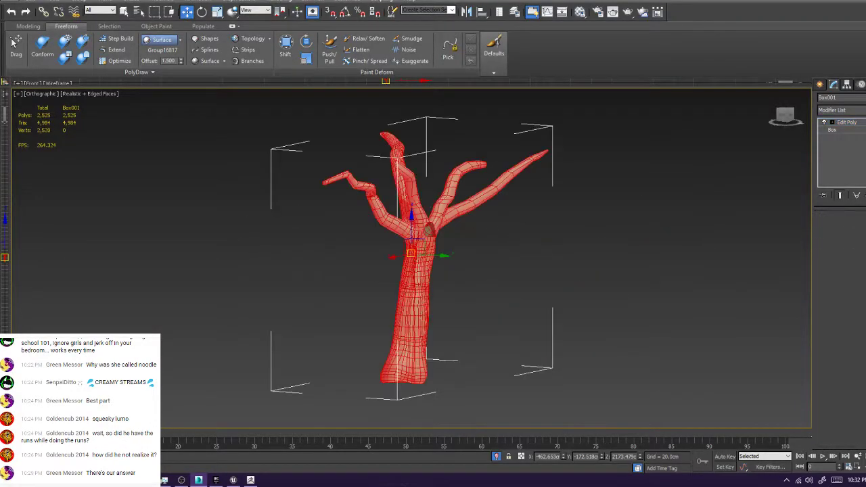
# Clear the selection, hide the edges and examine the smoothed trunk and branch forks for shading faults
pyautogui.hotkey('ctrl', 'd')
pyautogui.scroll(5, 412, 258)
pyautogui.press('F4')
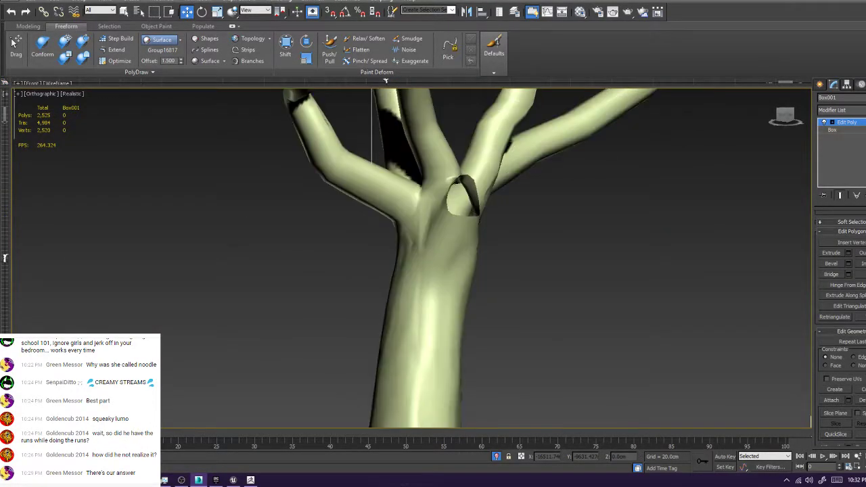
pyautogui.scroll(-5, 411, 258)
pyautogui.keyDown('alt'); pyautogui.moveTo(412, 257); pyautogui.dragTo(207, 266, button='middle'); pyautogui.keyUp('alt')
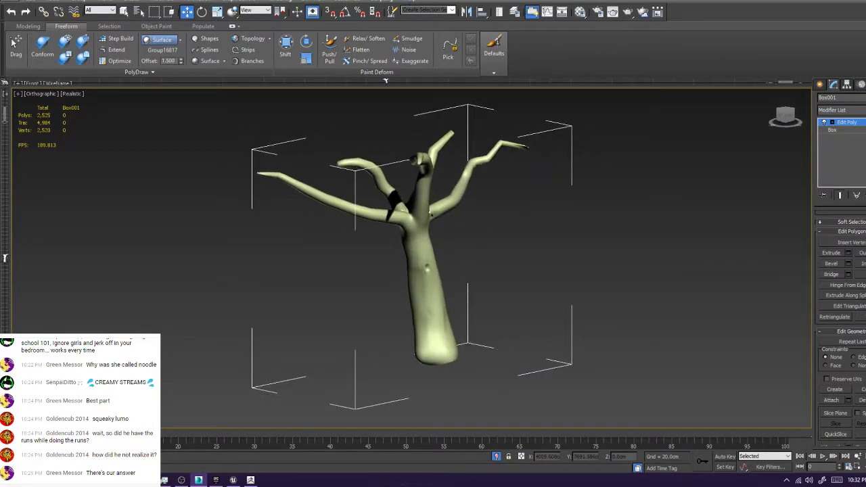
pyautogui.keyDown('alt'); pyautogui.moveTo(414, 213); pyautogui.dragTo(477, 218, button='middle'); pyautogui.keyUp('alt')
pyautogui.scroll(10, 439, 211)
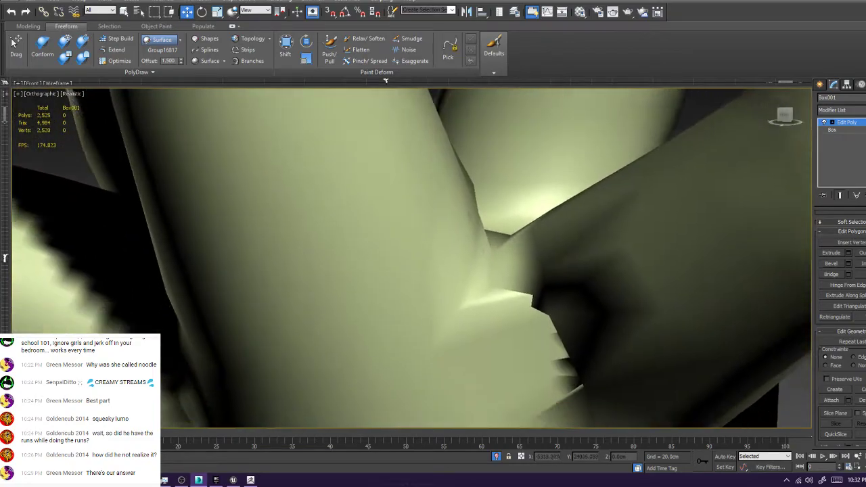
# Try to pull the jagged edge in the branch fork away from the surface, and undo the move
pyautogui.press('1')
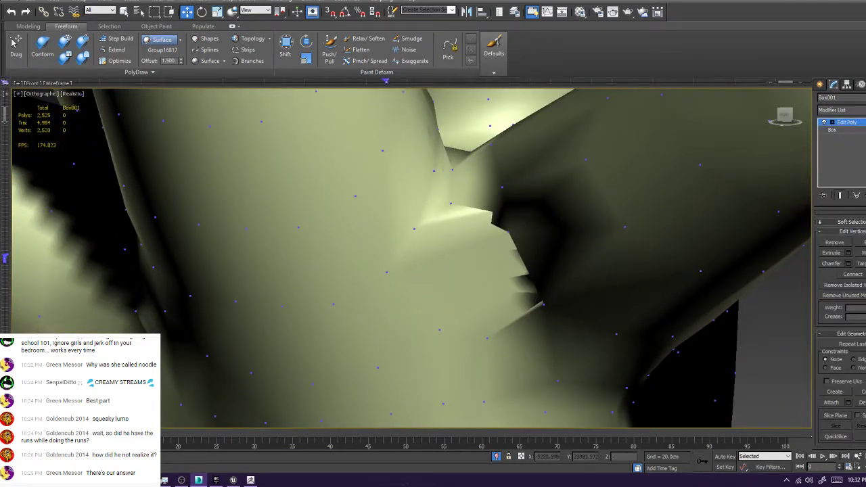
pyautogui.press('2')
pyautogui.moveTo(534, 261); pyautogui.dragTo(582, 231)
pyautogui.hotkey('ctrl', 'z')
# Show the edges and delete the overlapping and sliver polygons in the fork between the branches
pyautogui.press('F4')
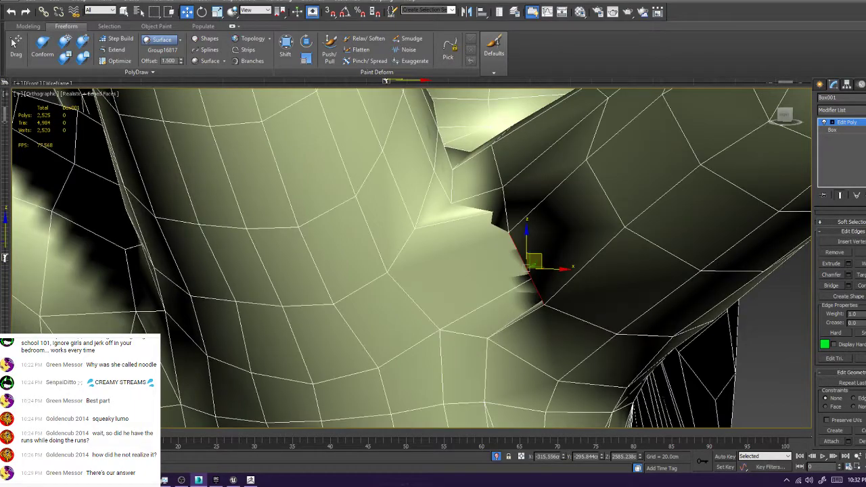
pyautogui.scroll(-2, 523, 332)
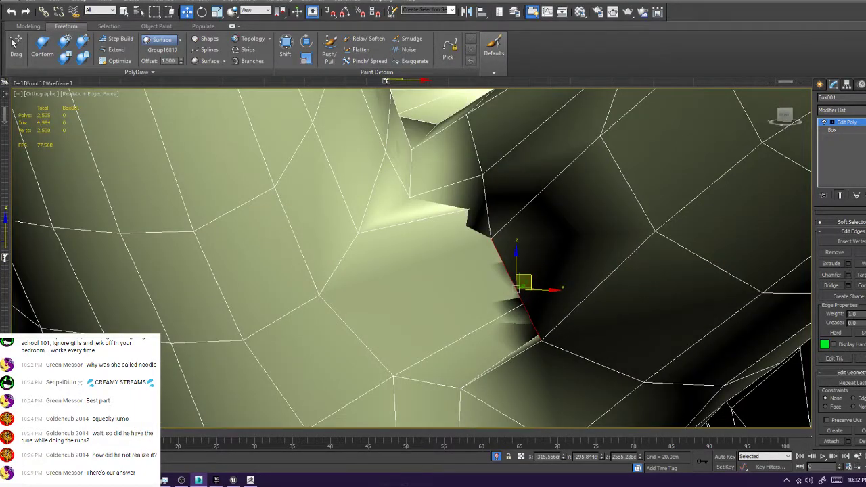
pyautogui.press('4')
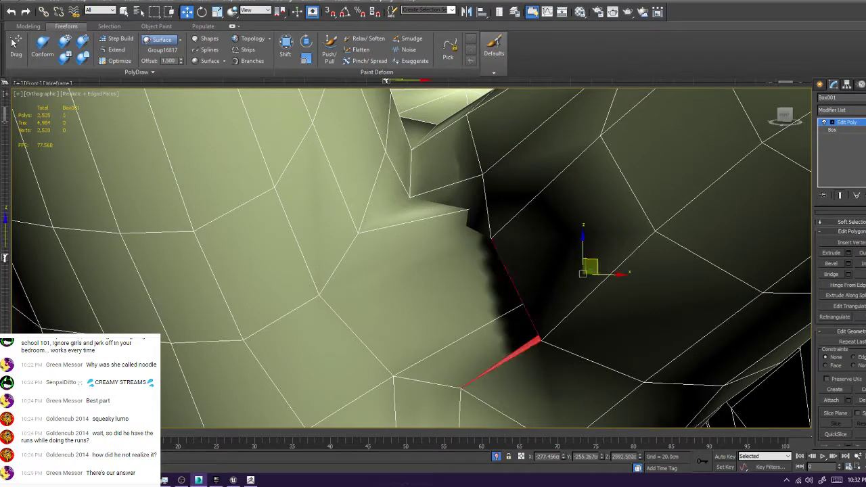
pyautogui.keyDown('ctrl'); pyautogui.click(478, 349); pyautogui.keyUp('ctrl')
pyautogui.keyDown('ctrl'); pyautogui.click(426, 291); pyautogui.keyUp('ctrl')
pyautogui.press('Delete')
pyautogui.click(471, 194)
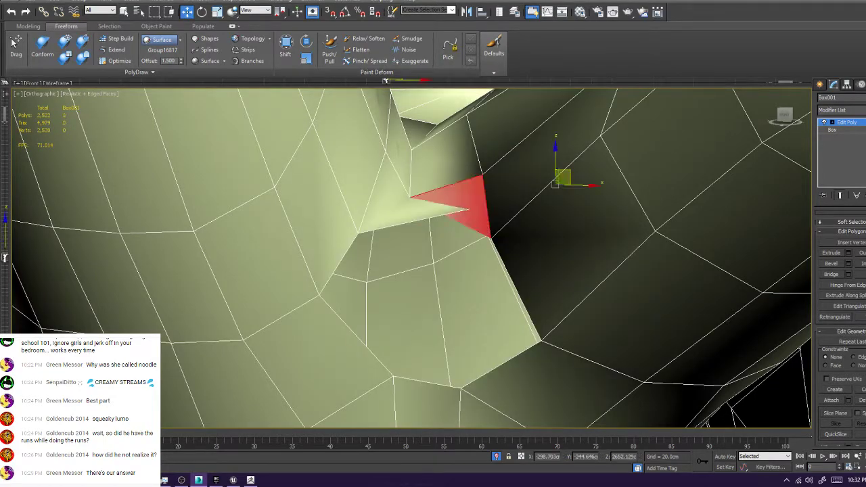
pyautogui.press('Delete')
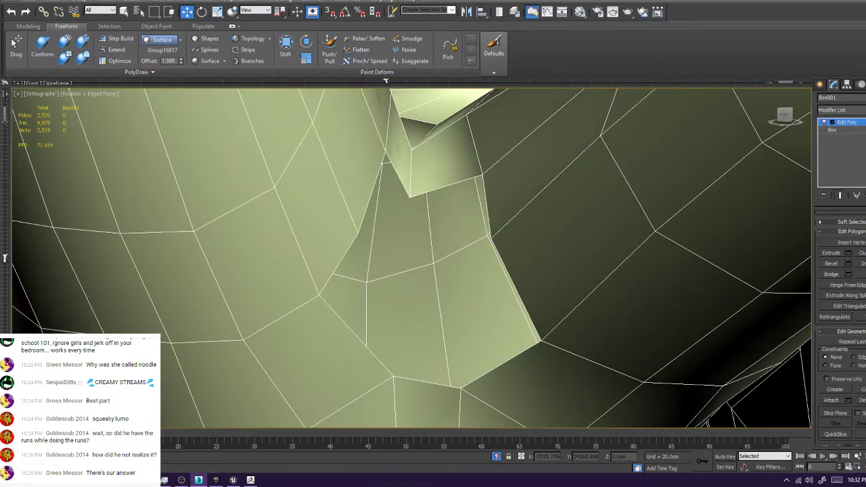
# Place two vertices inside the fork's hole with Step Build and fill the hole with six polygons
pyautogui.click(116, 39)
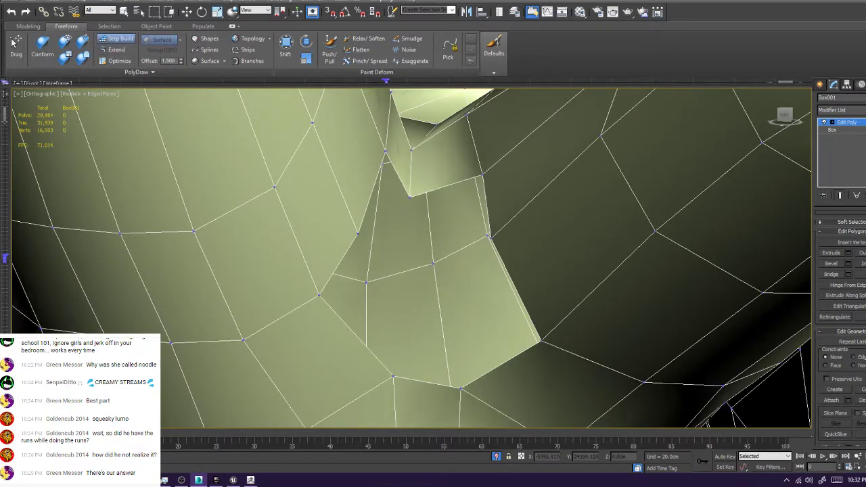
pyautogui.click(410, 240)
pyautogui.keyDown('shift'); pyautogui.click(393, 206); pyautogui.keyUp('shift')
pyautogui.click(417, 308)
pyautogui.keyDown('shift'); pyautogui.click(379, 271); pyautogui.keyUp('shift')
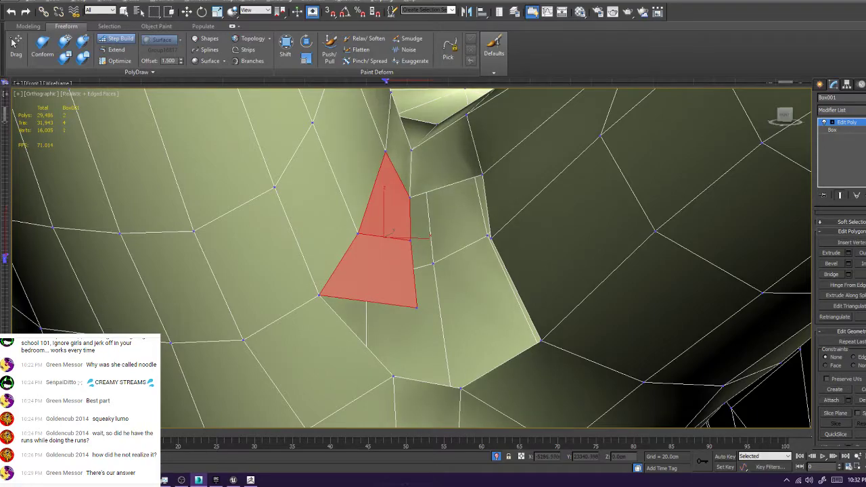
pyautogui.keyDown('shift'); pyautogui.click(376, 328); pyautogui.keyUp('shift')
pyautogui.keyDown('shift'); pyautogui.click(448, 208); pyautogui.keyUp('shift')
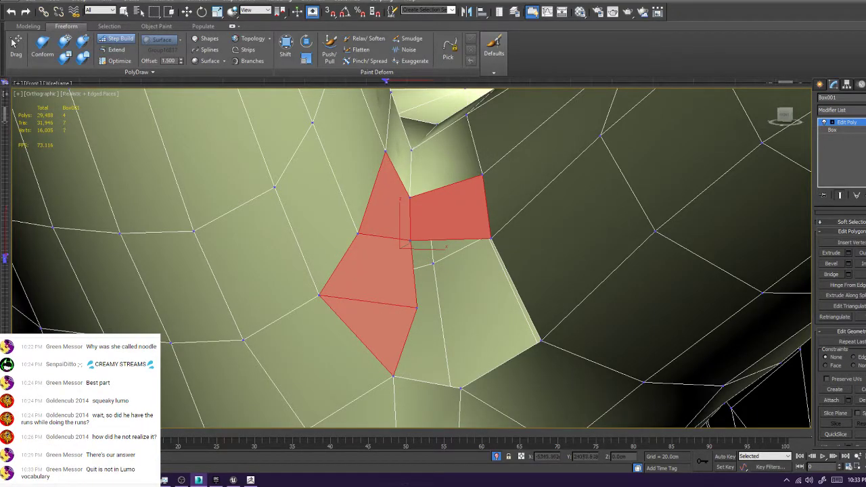
pyautogui.keyDown('shift'); pyautogui.click(464, 283); pyautogui.keyUp('shift')
pyautogui.keyDown('shift'); pyautogui.click(470, 345); pyautogui.keyUp('shift')
# Assign the six new fork polygons to smoothing group 1 and deselect them
pyautogui.scroll(-5, 478, 334)
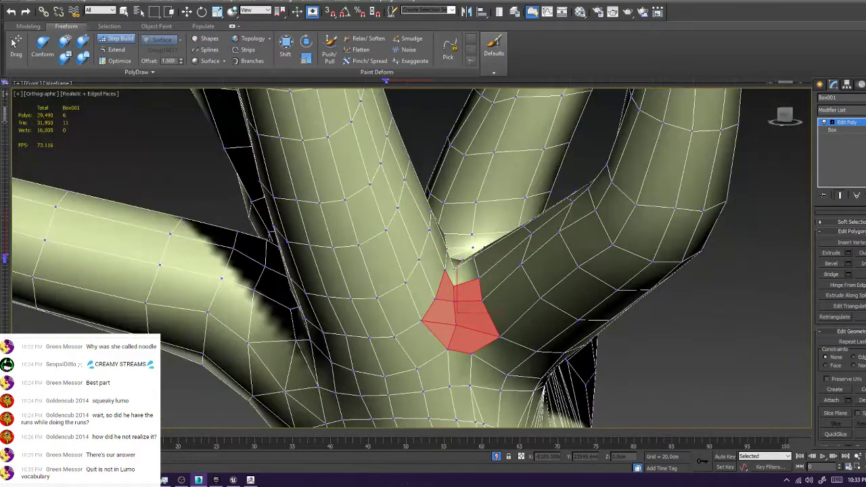
pyautogui.press('w')
pyautogui.scroll(-7, 842, 325)
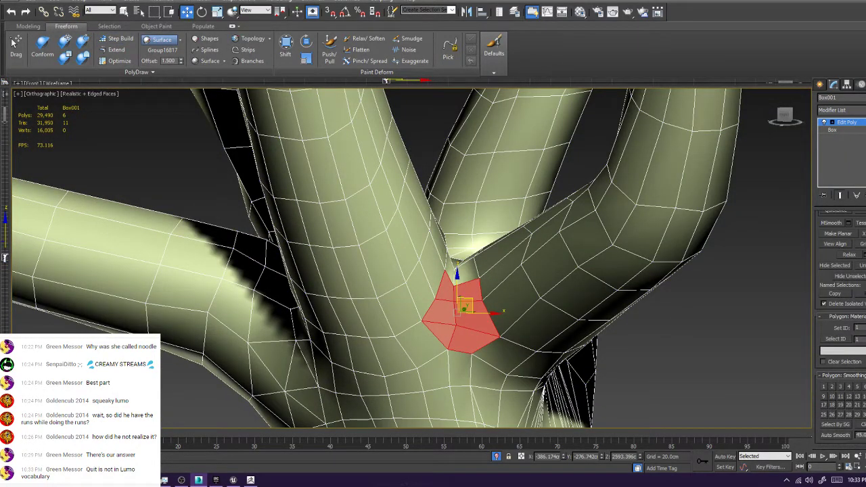
pyautogui.click(582, 292)
# Hide the edges and examine the smoothed branches and their tips from several sides
pyautogui.press('F4')
pyautogui.scroll(-8, 570, 307)
pyautogui.keyDown('alt'); pyautogui.moveTo(570, 307); pyautogui.dragTo(399, 314, button='middle'); pyautogui.keyUp('alt')
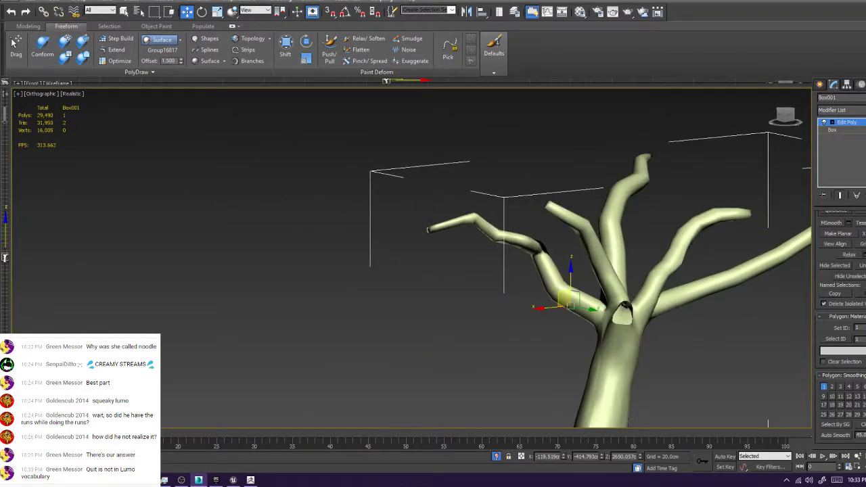
pyautogui.moveTo(703, 309); pyautogui.dragTo(685, 311, button='middle')
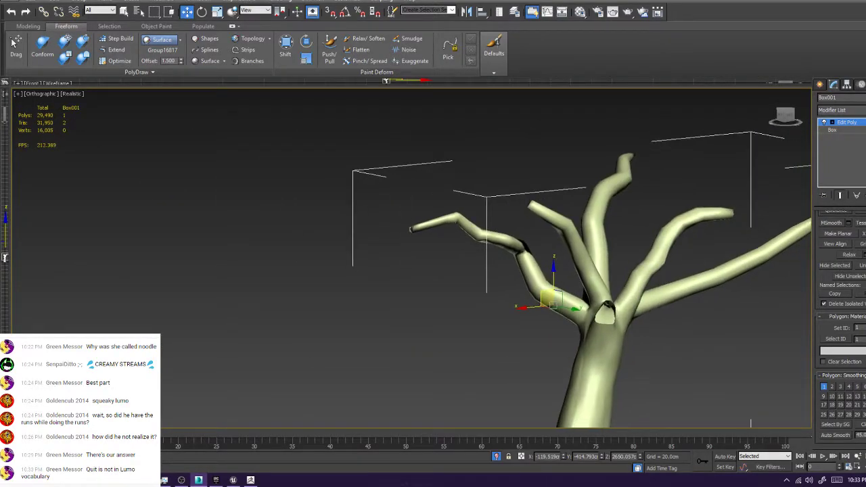
pyautogui.scroll(6, 686, 311)
pyautogui.click(520, 292)
pyautogui.moveTo(461, 121); pyautogui.dragTo(470, 226, button='middle')
pyautogui.scroll(-6, 470, 226)
pyautogui.click(455, 205)
pyautogui.scroll(4, 560, 179)
pyautogui.click(617, 202)
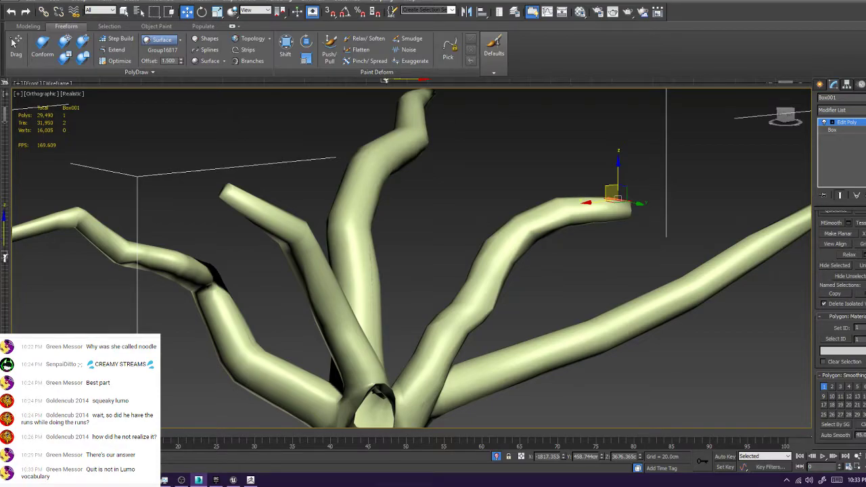
pyautogui.scroll(-5, 420, 166)
pyautogui.keyDown('alt'); pyautogui.moveTo(420, 165); pyautogui.dragTo(384, 221, button='middle'); pyautogui.keyUp('alt')
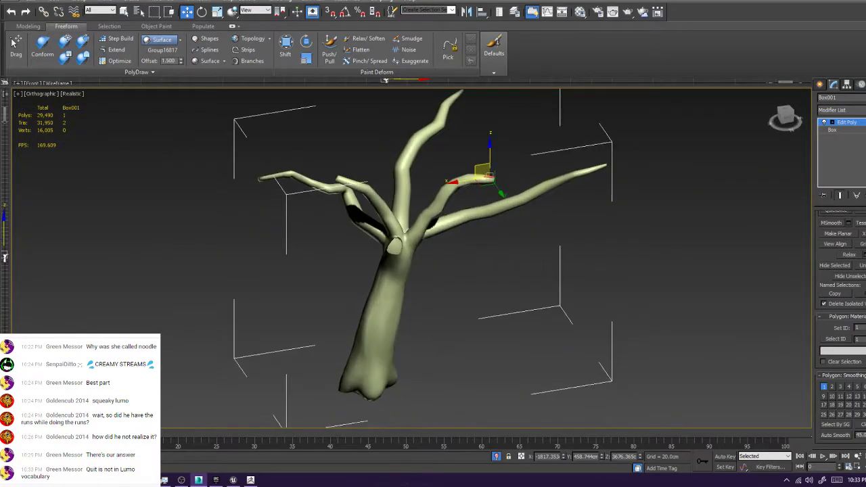
# Select the open border at the trunk's missing branch and extend it along the sculpted branch toward its bend
pyautogui.scroll(5, 384, 221)
pyautogui.scroll(2, 468, 245)
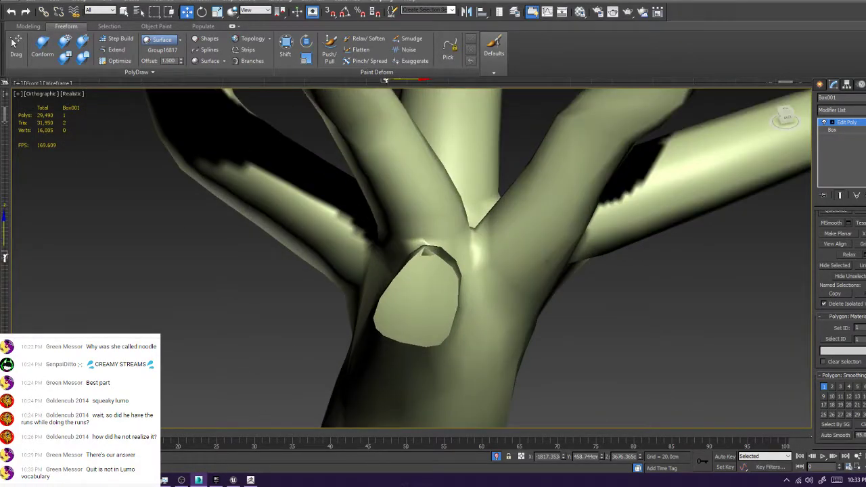
pyautogui.press('2')
pyautogui.doubleClick(461, 275)
pyautogui.keyDown('alt'); pyautogui.moveTo(460, 274); pyautogui.dragTo(371, 249, button='middle'); pyautogui.keyUp('alt')
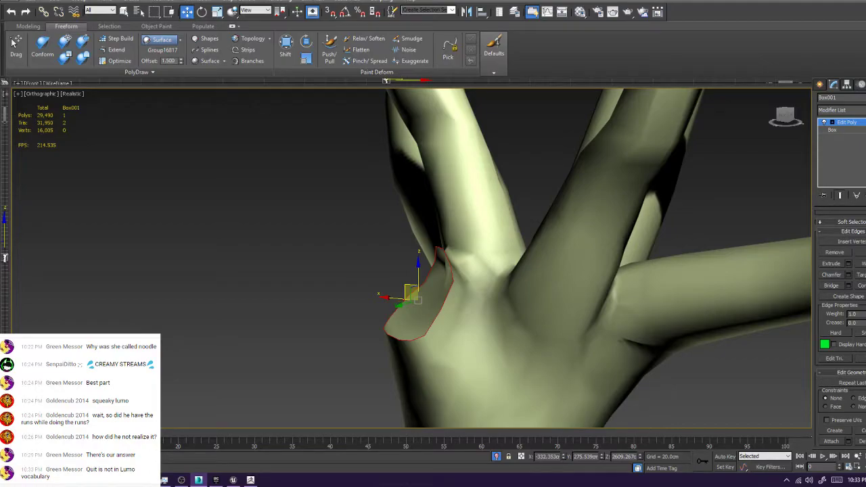
pyautogui.hotkey('alt', 'q')
pyautogui.keyDown('alt'); pyautogui.moveTo(514, 284); pyautogui.dragTo(474, 278, button='middle'); pyautogui.keyUp('alt')
pyautogui.scroll(4, 481, 338)
pyautogui.keyDown('alt'); pyautogui.moveTo(481, 338); pyautogui.dragTo(365, 329, button='middle'); pyautogui.keyUp('alt')
pyautogui.scroll(2, 487, 363)
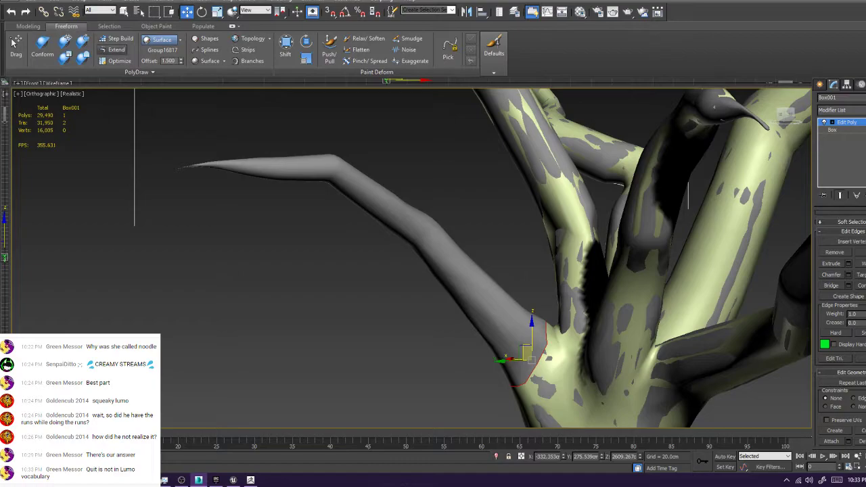
pyautogui.click(117, 50)
pyautogui.moveTo(536, 367)
pyautogui.keyDown('ctrl'); pyautogui.keyDown('shift'); pyautogui.mouseDown()
pyautogui.moveTo(506, 333)
pyautogui.moveTo(511, 339)
pyautogui.moveTo(502, 306)
pyautogui.moveTo(463, 249)
pyautogui.moveTo(433, 226)
pyautogui.moveTo(426, 242)
pyautogui.moveTo(372, 179)
pyautogui.mouseUp(); pyautogui.keyUp('shift'); pyautogui.keyUp('ctrl')
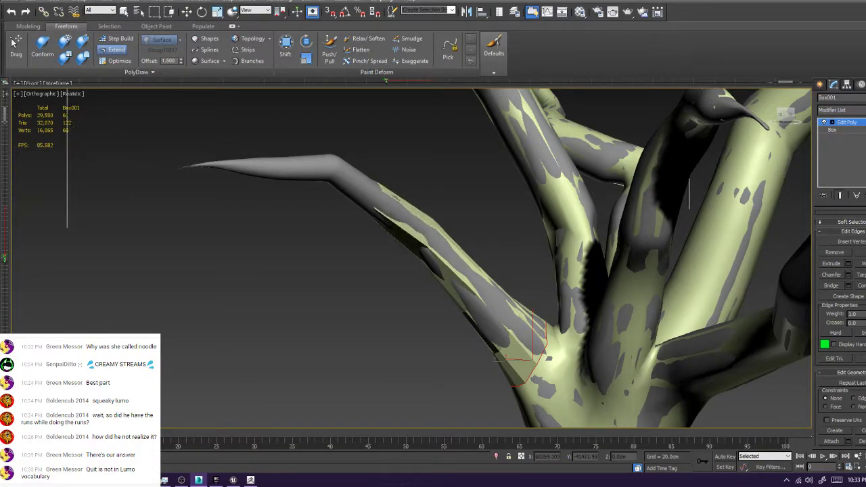
# Show the edges, inspect the new branch rings and undo the last parts of the border extension
pyautogui.press('F4')
pyautogui.press('z')
pyautogui.keyDown('alt'); pyautogui.moveTo(433, 257); pyautogui.dragTo(589, 321, button='middle'); pyautogui.keyUp('alt')
pyautogui.scroll(-2, 447, 263)
pyautogui.scroll(-4, 453, 298)
pyautogui.scroll(4, 745, 216)
pyautogui.moveTo(745, 217); pyautogui.dragTo(650, 291, button='middle')
pyautogui.scroll(2, 595, 274)
pyautogui.press('w')
pyautogui.press('1')
pyautogui.hotkey('ctrl', 'z')
pyautogui.hotkey('ctrl', 'z')
# Build a narrow polygon at the gap in the new branch's open border with Step Build
pyautogui.scroll(-2, 348, 398)
pyautogui.moveTo(349, 397); pyautogui.dragTo(489, 287, button='middle')
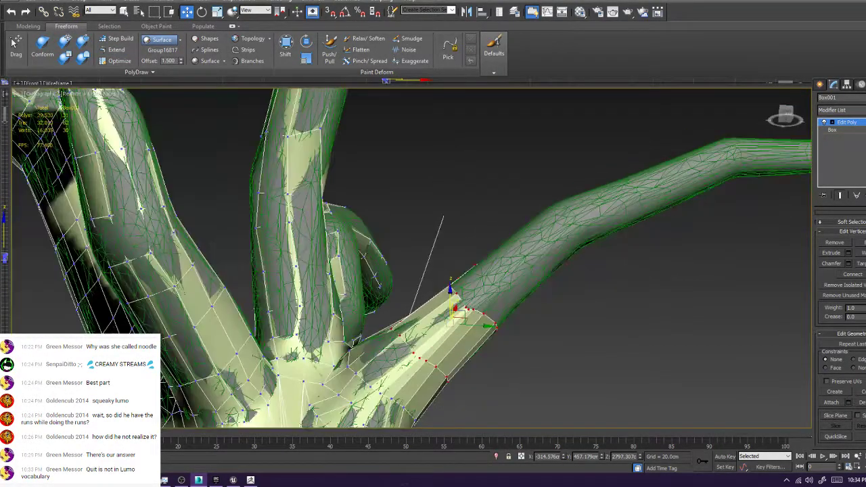
pyautogui.scroll(4, 488, 288)
pyautogui.scroll(2, 491, 300)
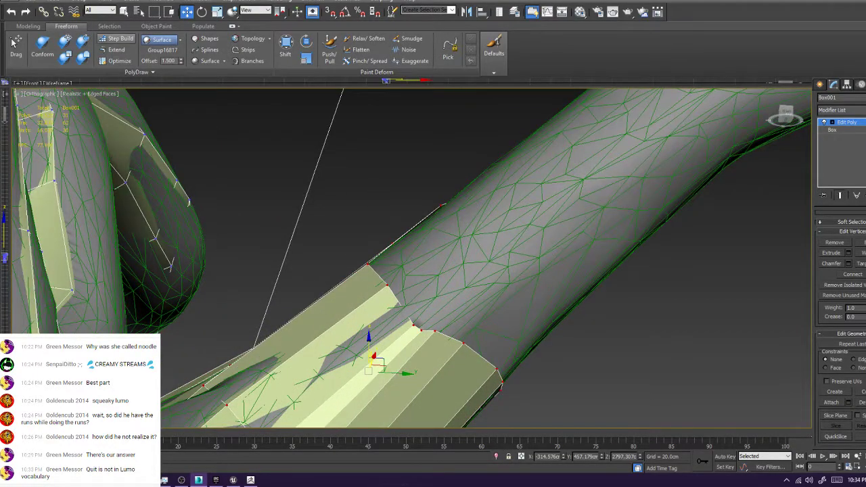
pyautogui.click(117, 38)
pyautogui.keyDown('shift'); pyautogui.moveTo(414, 325); pyautogui.dragTo(421, 330); pyautogui.keyUp('shift')
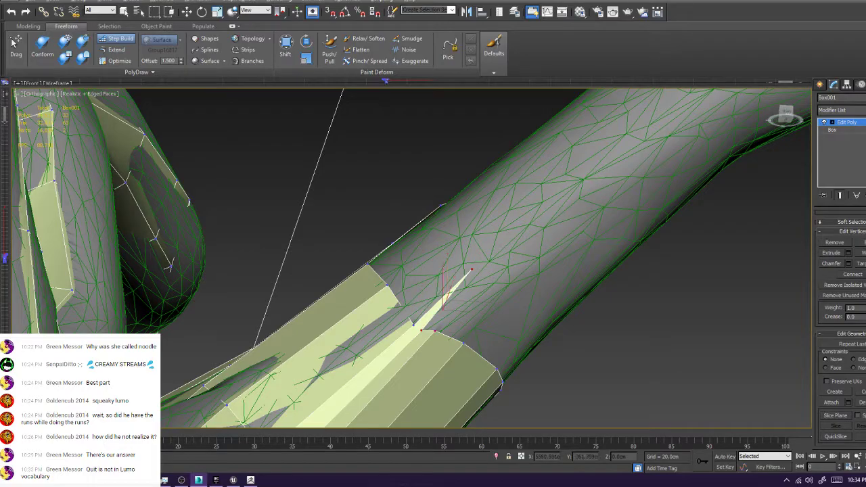
# Move two protruding border vertices on the branch's other side back toward their ring
pyautogui.keyDown('alt'); pyautogui.moveTo(437, 298); pyautogui.dragTo(501, 325, button='middle'); pyautogui.keyUp('alt')
pyautogui.scroll(-5, 474, 298)
pyautogui.keyDown('alt'); pyautogui.moveTo(474, 298); pyautogui.dragTo(528, 237, button='middle'); pyautogui.keyUp('alt')
pyautogui.scroll(5, 528, 236)
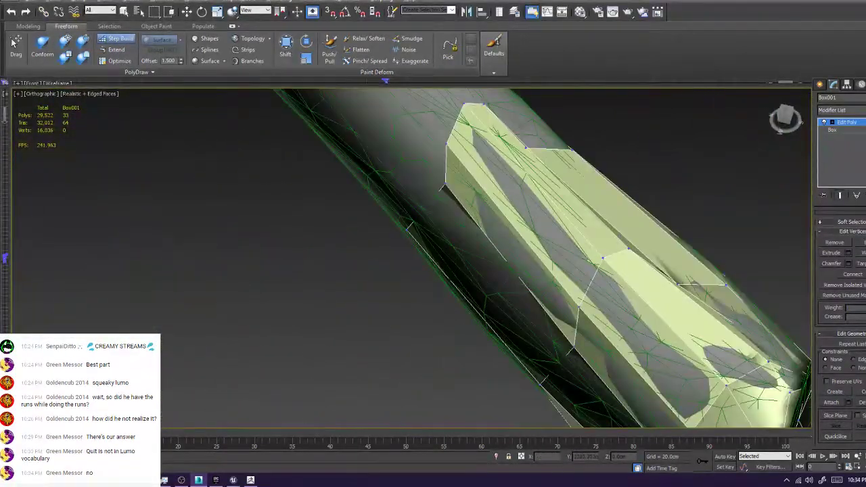
pyautogui.moveTo(465, 104); pyautogui.dragTo(508, 153)
pyautogui.moveTo(447, 144); pyautogui.dragTo(467, 174)
pyautogui.click(433, 163)
pyautogui.scroll(-3, 494, 162)
# Build two quads at the gap in the branch's open border with Step Build to start the next ring
pyautogui.keyDown('alt'); pyautogui.moveTo(494, 162); pyautogui.dragTo(541, 196, button='middle'); pyautogui.keyUp('alt')
pyautogui.scroll(-4, 542, 258)
pyautogui.keyDown('alt'); pyautogui.moveTo(542, 257); pyautogui.dragTo(514, 223, button='middle'); pyautogui.keyUp('alt')
pyautogui.scroll(7, 575, 237)
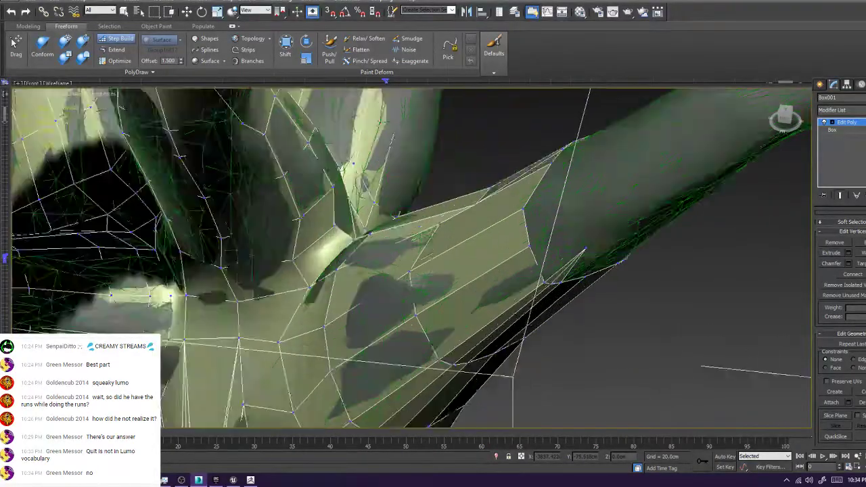
pyautogui.click(568, 225)
pyautogui.moveTo(557, 211); pyautogui.dragTo(611, 281)
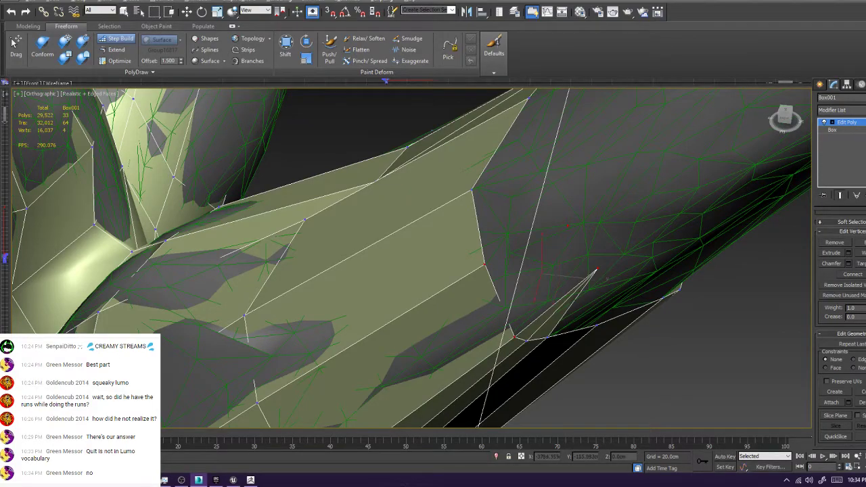
pyautogui.keyDown('shift'); pyautogui.click(543, 274); pyautogui.keyUp('shift')
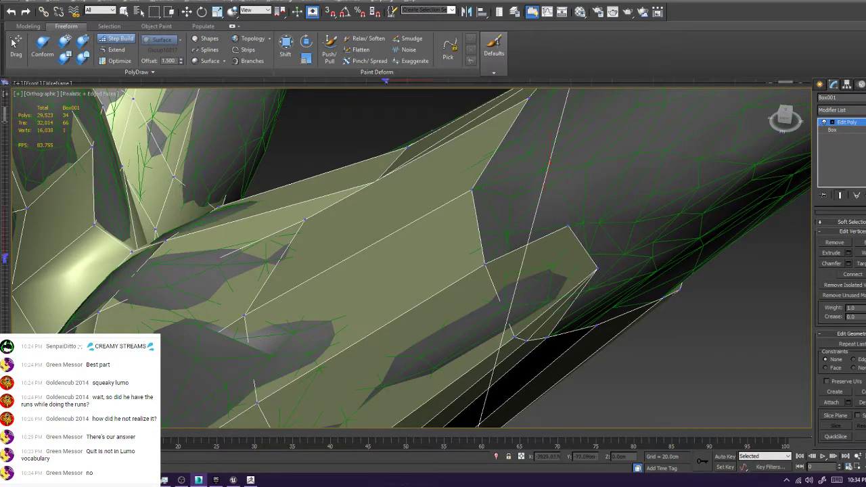
pyautogui.keyDown('shift'); pyautogui.click(520, 212); pyautogui.keyUp('shift')
# Adjust the new ring's corner vertex and continue adding Step Build quads along the neighbouring border edges
pyautogui.scroll(-5, 523, 271)
pyautogui.keyDown('alt'); pyautogui.moveTo(522, 271); pyautogui.dragTo(484, 239, button='middle'); pyautogui.keyUp('alt')
pyautogui.keyDown('ctrl'); pyautogui.keyDown('alt'); pyautogui.keyDown('shift'); pyautogui.moveTo(499, 272); pyautogui.dragTo(499, 280); pyautogui.keyUp('shift'); pyautogui.keyUp('alt'); pyautogui.keyUp('ctrl')
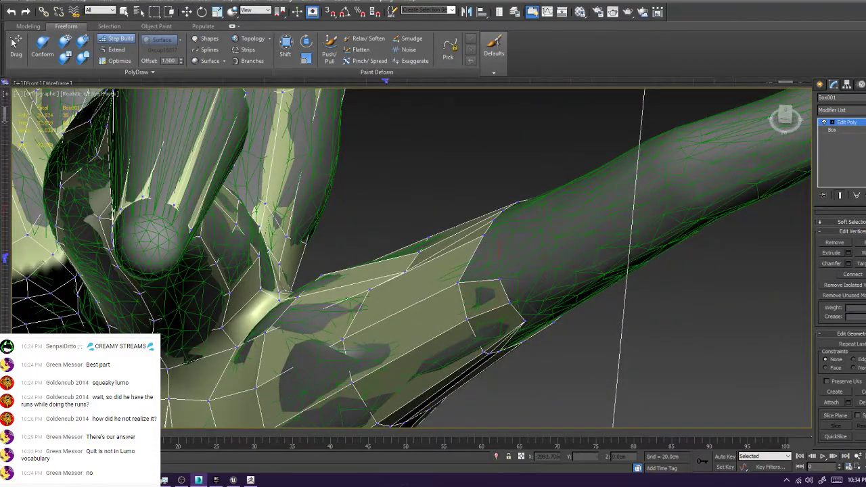
pyautogui.keyDown('shift'); pyautogui.click(485, 257); pyautogui.keyUp('shift')
pyautogui.keyDown('shift'); pyautogui.click(502, 224); pyautogui.keyUp('shift')
pyautogui.scroll(-5, 505, 231)
pyautogui.keyDown('alt'); pyautogui.moveTo(505, 231); pyautogui.dragTo(450, 327, button='middle'); pyautogui.keyUp('alt')
pyautogui.scroll(5, 413, 196)
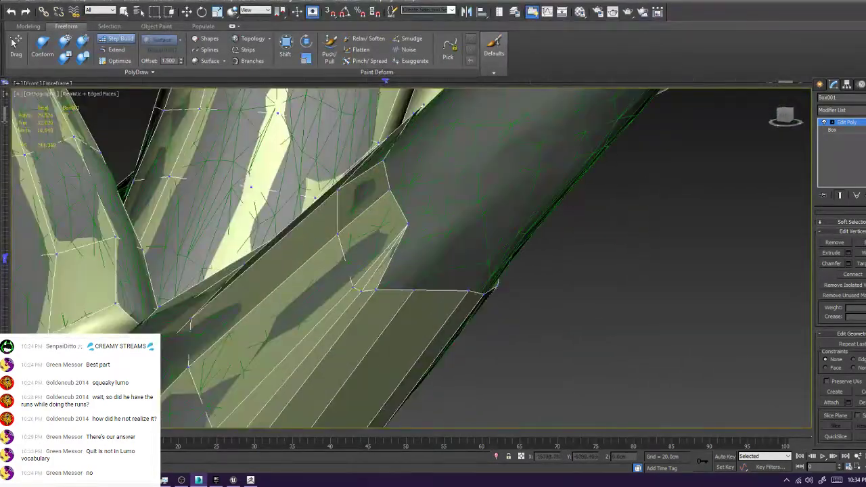
pyautogui.keyDown('shift'); pyautogui.click(407, 260); pyautogui.keyUp('shift')
# Align the ring's vertices on the branch's far side and add more Step Build quads from new surface points
pyautogui.keyDown('alt'); pyautogui.moveTo(408, 261); pyautogui.dragTo(450, 266, button='middle'); pyautogui.keyUp('alt')
pyautogui.keyDown('ctrl'); pyautogui.keyDown('alt'); pyautogui.keyDown('shift'); pyautogui.moveTo(301, 239); pyautogui.dragTo(313, 243); pyautogui.keyUp('shift'); pyautogui.keyUp('alt'); pyautogui.keyUp('ctrl')
pyautogui.click(350, 252)
pyautogui.keyDown('shift'); pyautogui.click(321, 272); pyautogui.keyUp('shift')
pyautogui.keyDown('alt'); pyautogui.moveTo(320, 272); pyautogui.dragTo(539, 295, button='middle'); pyautogui.keyUp('alt')
pyautogui.keyDown('ctrl'); pyautogui.keyDown('alt'); pyautogui.keyDown('shift'); pyautogui.moveTo(429, 238); pyautogui.dragTo(441, 249); pyautogui.keyUp('shift'); pyautogui.keyUp('alt'); pyautogui.keyUp('ctrl')
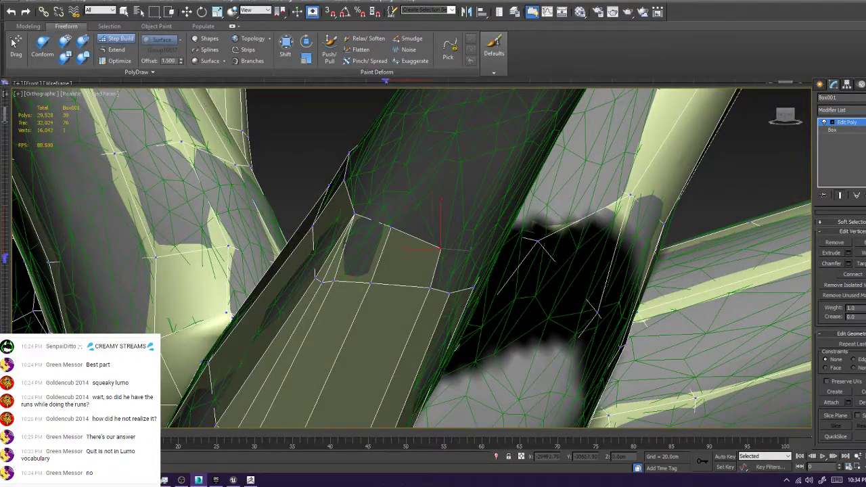
pyautogui.click(457, 250)
pyautogui.keyDown('shift'); pyautogui.click(445, 270); pyautogui.keyUp('shift')
# Place further points around the branch's underside and carry the ring of quads toward its starting side
pyautogui.keyDown('alt'); pyautogui.moveTo(445, 271); pyautogui.dragTo(491, 266, button='middle'); pyautogui.keyUp('alt')
pyautogui.keyDown('alt'); pyautogui.moveTo(492, 266); pyautogui.dragTo(651, 326, button='middle'); pyautogui.keyUp('alt')
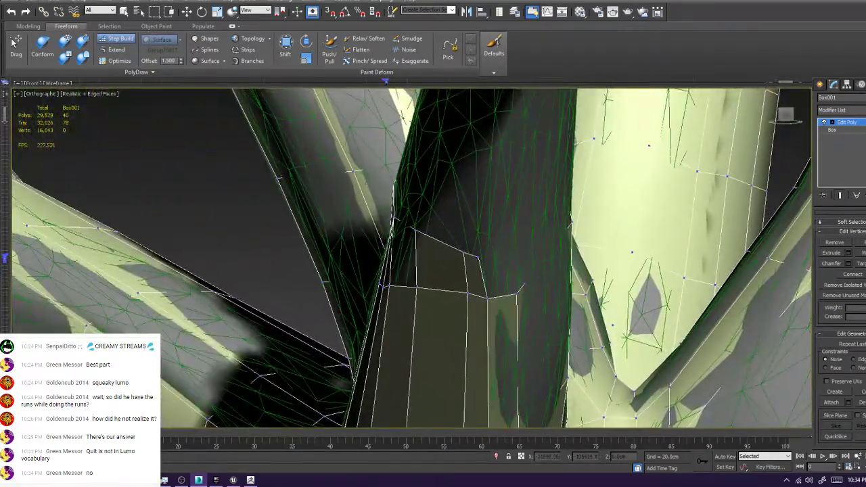
pyautogui.click(516, 255)
pyautogui.keyDown('alt'); pyautogui.moveTo(516, 255); pyautogui.dragTo(447, 266, button='middle'); pyautogui.keyUp('alt')
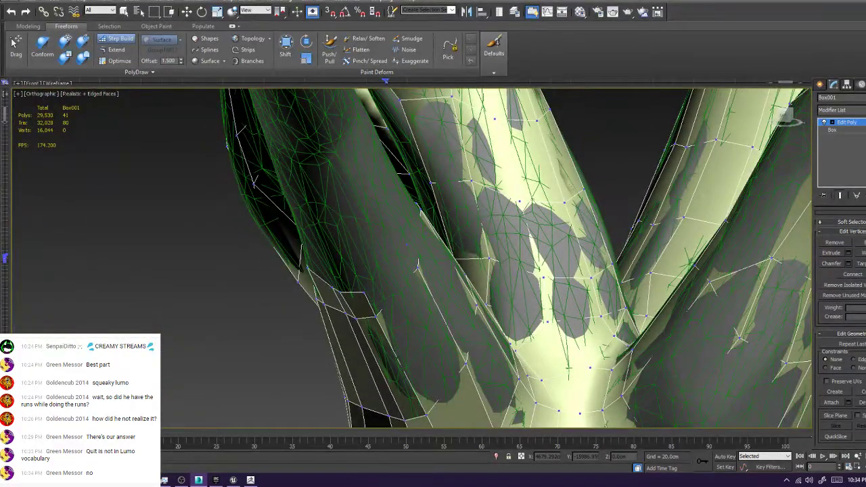
pyautogui.keyDown('shift'); pyautogui.click(393, 279); pyautogui.keyUp('shift')
pyautogui.keyDown('alt'); pyautogui.moveTo(394, 279); pyautogui.dragTo(460, 279, button='middle'); pyautogui.keyUp('alt')
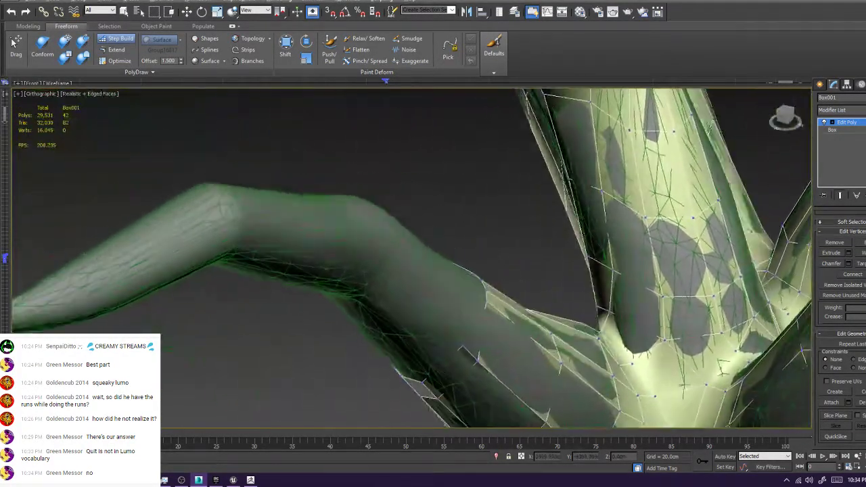
pyautogui.scroll(5, 460, 279)
pyautogui.keyDown('shift'); pyautogui.click(472, 308); pyautogui.keyUp('shift')
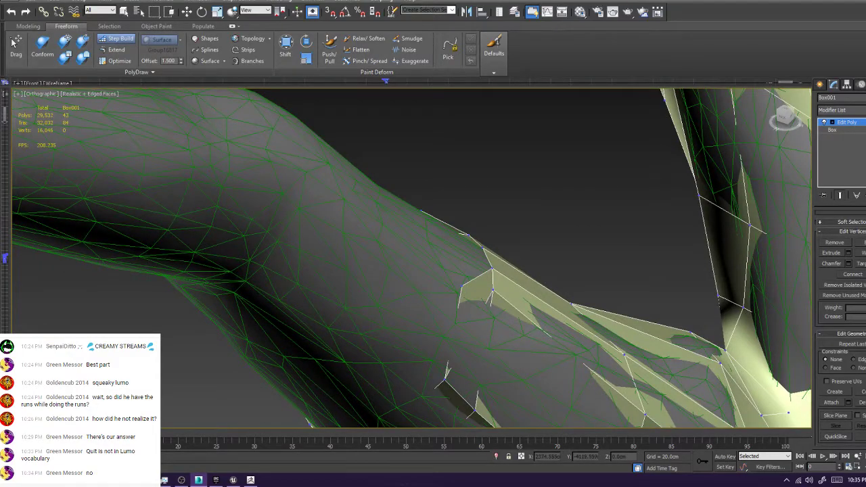
# Shift the latest quad's outer corner vertex and add the next quad beside it in the ring
pyautogui.hotkey('ctrl', 'z')
pyautogui.hotkey('ctrl', 'y')
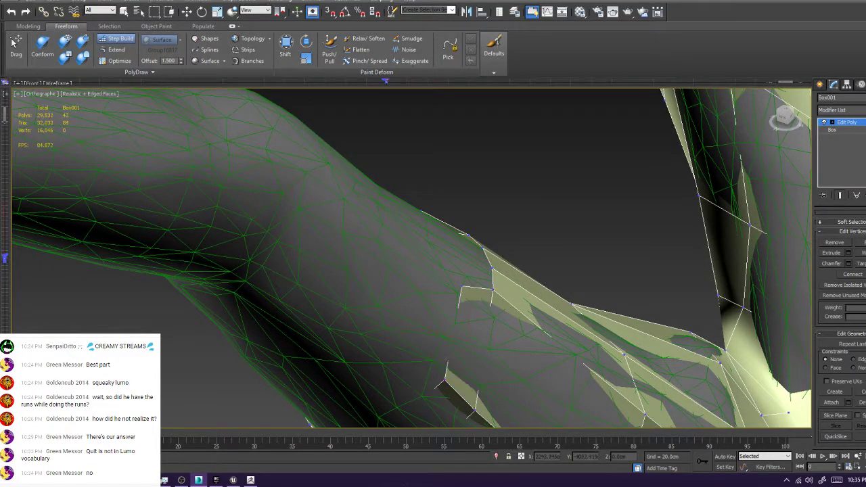
pyautogui.moveTo(463, 286); pyautogui.dragTo(464, 275)
pyautogui.keyDown('shift'); pyautogui.click(476, 265); pyautogui.keyUp('shift')
# Adjust the newest corner vertex and fill the last two gaps to close the ring around the branch
pyautogui.keyDown('alt'); pyautogui.moveTo(476, 265); pyautogui.dragTo(541, 285, button='middle'); pyautogui.keyUp('alt')
pyautogui.scroll(3, 501, 311)
pyautogui.moveTo(491, 332); pyautogui.dragTo(489, 271, button='middle')
pyautogui.moveTo(488, 271); pyautogui.dragTo(488, 283)
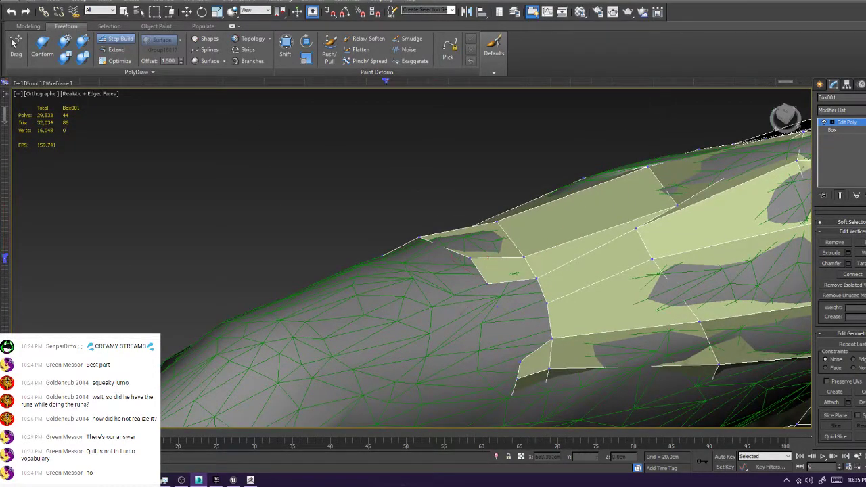
pyautogui.keyDown('shift'); pyautogui.click(517, 293); pyautogui.keyUp('shift')
pyautogui.keyDown('shift'); pyautogui.click(528, 324); pyautogui.keyUp('shift')
pyautogui.keyDown('ctrl'); pyautogui.keyDown('alt'); pyautogui.keyDown('shift'); pyautogui.moveTo(521, 361); pyautogui.dragTo(513, 342); pyautogui.keyUp('shift'); pyautogui.keyUp('alt'); pyautogui.keyUp('ctrl')
# Extend the closed ring's border along the sculpted branch to just before its bend with the Extend tool
pyautogui.scroll(-5, 514, 273)
pyautogui.keyDown('alt'); pyautogui.moveTo(514, 273); pyautogui.dragTo(420, 230, button='middle'); pyautogui.keyUp('alt')
pyautogui.scroll(-6, 379, 217)
pyautogui.scroll(3, 324, 199)
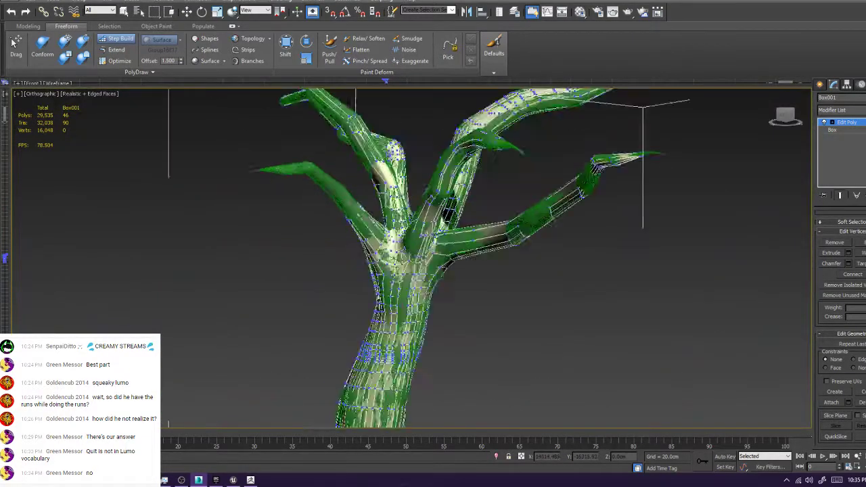
pyautogui.scroll(6, 381, 193)
pyautogui.moveTo(380, 193); pyautogui.dragTo(568, 183, button='middle')
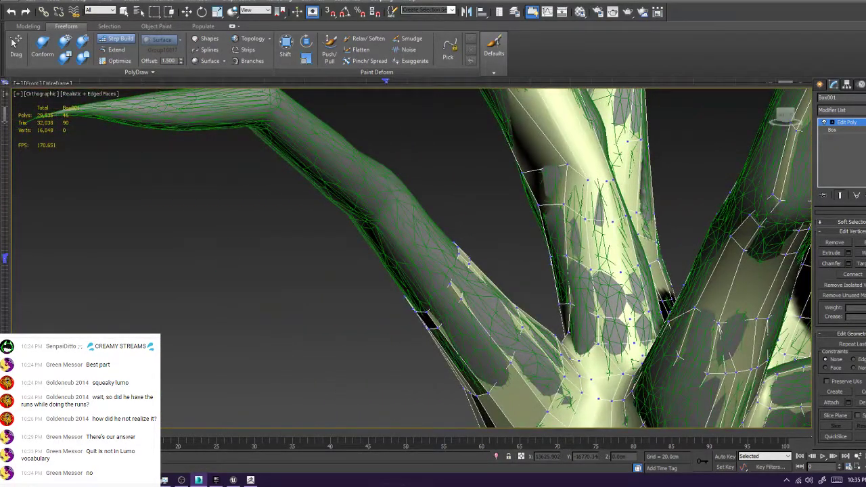
pyautogui.click(114, 50)
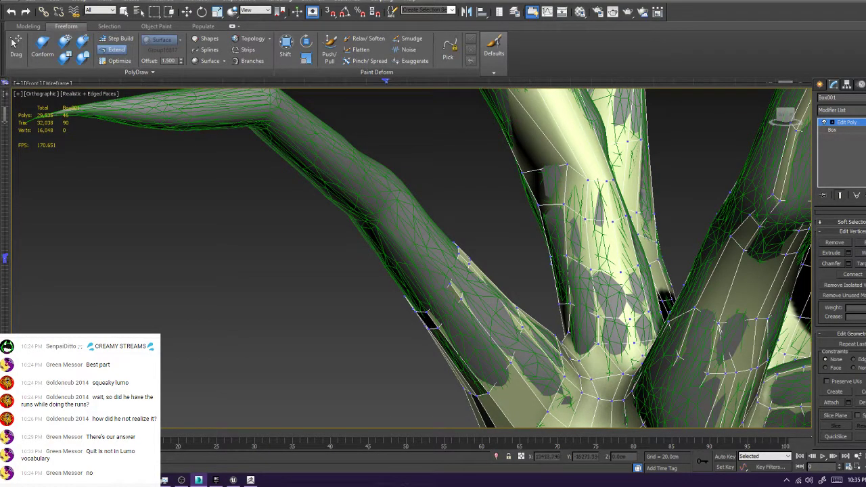
pyautogui.keyDown('ctrl'); pyautogui.keyDown('shift'); pyautogui.moveTo(455, 268); pyautogui.dragTo(312, 126); pyautogui.keyUp('shift'); pyautogui.keyUp('ctrl')
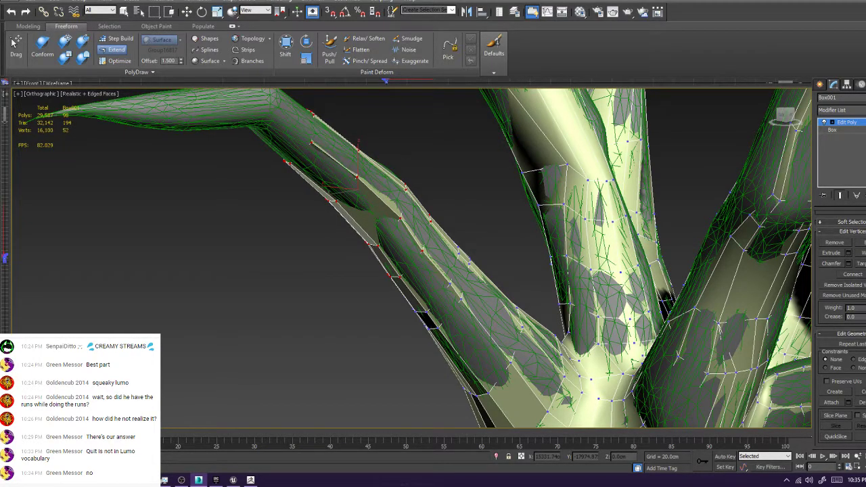
# Hide the edges, isolate the retopology mesh and examine the extended branch's open end
pyautogui.press('F4')
pyautogui.press('z')
pyautogui.hotkey('alt', 'q')
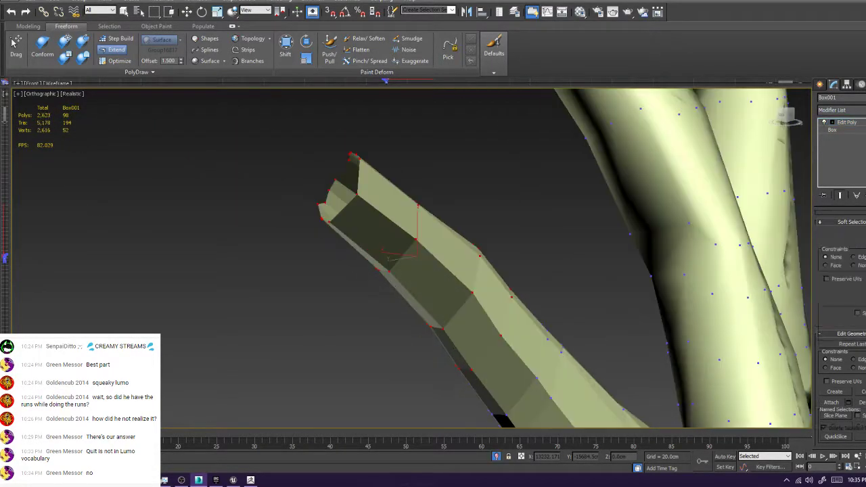
pyautogui.keyDown('alt'); pyautogui.moveTo(331, 203); pyautogui.dragTo(312, 210, button='middle'); pyautogui.keyUp('alt')
pyautogui.scroll(5, 335, 203)
pyautogui.press('1')
pyautogui.scroll(-3, 342, 203)
pyautogui.keyDown('alt'); pyautogui.moveTo(467, 227); pyautogui.dragTo(254, 254, button='middle'); pyautogui.keyUp('alt')
pyautogui.scroll(5, 467, 208)
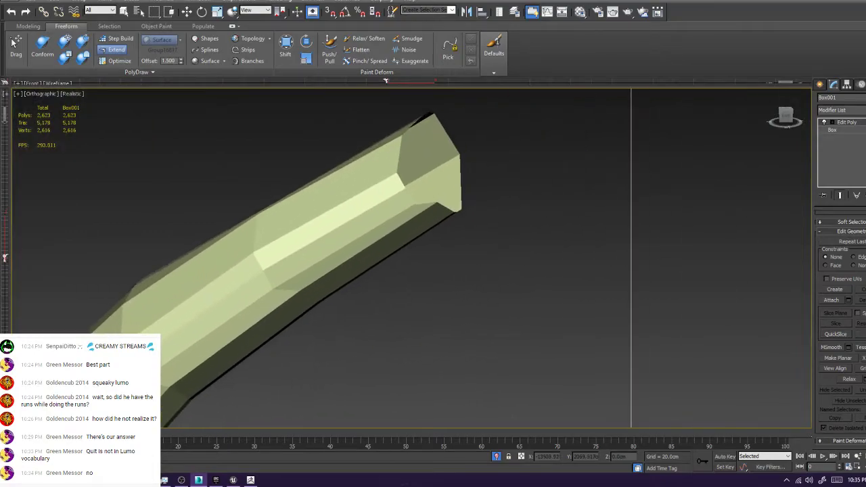
# Even out the uneven vertices along one side of the branch's open end with Step Build
pyautogui.press('1')
pyautogui.press('w')
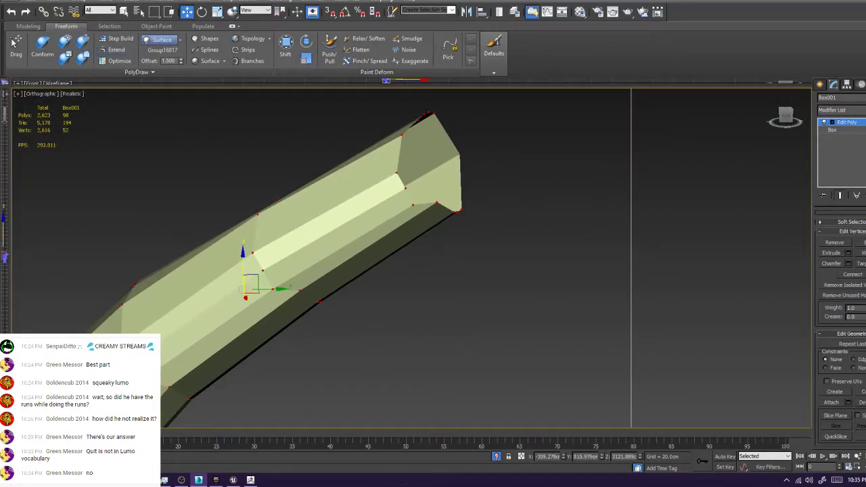
pyautogui.press('1')
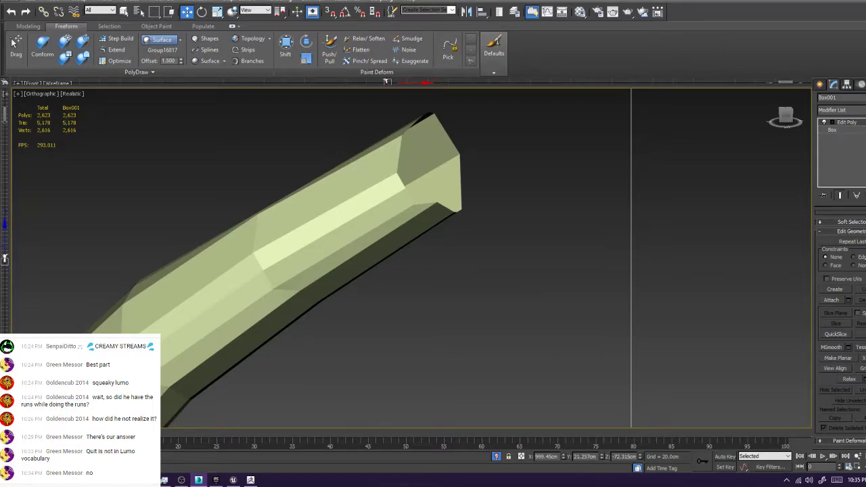
pyautogui.press('1')
pyautogui.click(116, 39)
pyautogui.moveTo(414, 204); pyautogui.dragTo(401, 155)
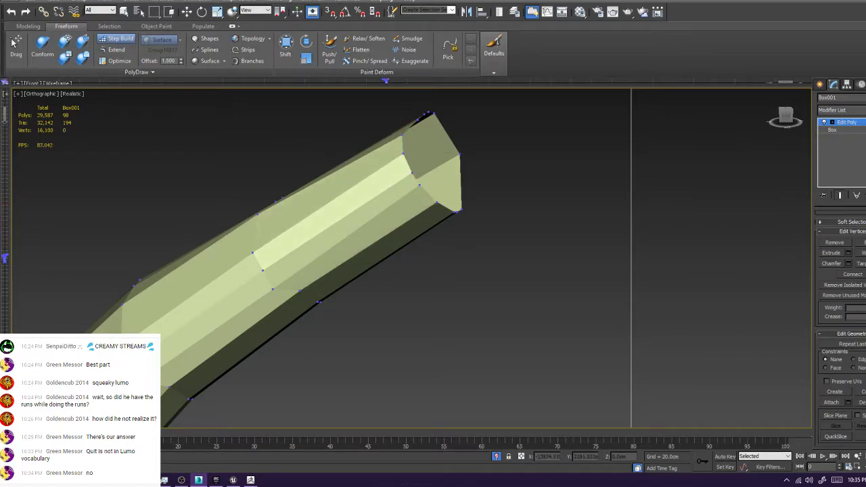
# Reposition two border vertices on the other side of the branch's open end to round its outline
pyautogui.scroll(-4, 401, 157)
pyautogui.keyDown('alt'); pyautogui.moveTo(400, 157); pyautogui.dragTo(358, 178, button='middle'); pyautogui.keyUp('alt')
pyautogui.scroll(3, 342, 212)
pyautogui.keyDown('alt'); pyautogui.moveTo(343, 213); pyautogui.dragTo(291, 234, button='middle'); pyautogui.keyUp('alt')
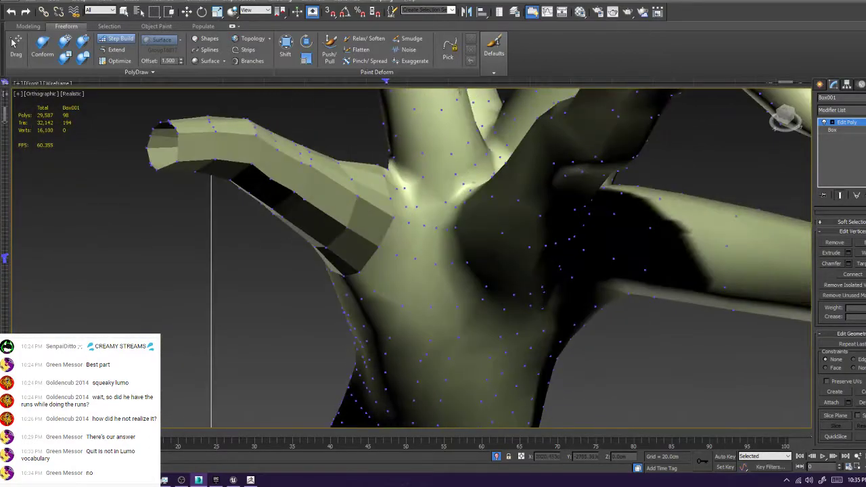
pyautogui.moveTo(203, 162); pyautogui.dragTo(379, 210, button='middle')
pyautogui.scroll(3, 379, 210)
pyautogui.moveTo(377, 174); pyautogui.dragTo(377, 189)
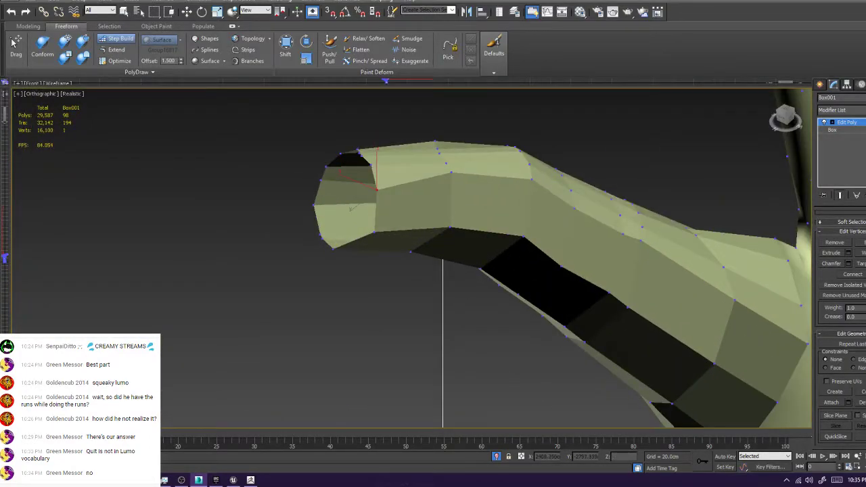
pyautogui.moveTo(359, 151); pyautogui.dragTo(363, 151)
pyautogui.click(379, 305)
# Bring the sculpt back into view and align a stray upper border vertex with the open ring
pyautogui.keyDown('alt'); pyautogui.moveTo(406, 291); pyautogui.dragTo(433, 325, button='middle'); pyautogui.keyUp('alt')
pyautogui.moveTo(481, 410); pyautogui.dragTo(467, 274, button='middle')
pyautogui.scroll(-4, 467, 275)
pyautogui.scroll(5, 459, 275)
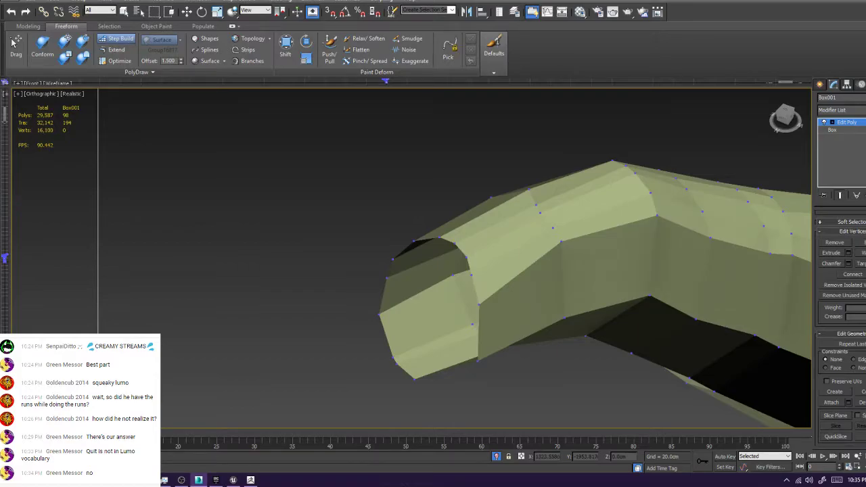
pyautogui.hotkey('alt', 'q')
pyautogui.scroll(-8, 480, 287)
pyautogui.keyDown('alt'); pyautogui.moveTo(433, 271); pyautogui.dragTo(426, 304, button='middle'); pyautogui.keyUp('alt')
pyautogui.scroll(5, 374, 328)
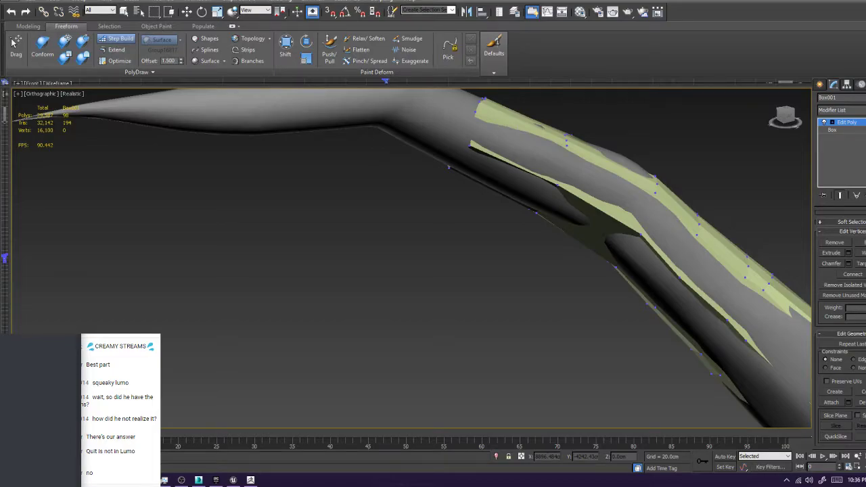
pyautogui.keyDown('alt'); pyautogui.moveTo(477, 203); pyautogui.dragTo(480, 244, button='middle'); pyautogui.keyUp('alt')
pyautogui.scroll(4, 481, 244)
pyautogui.click(117, 39)
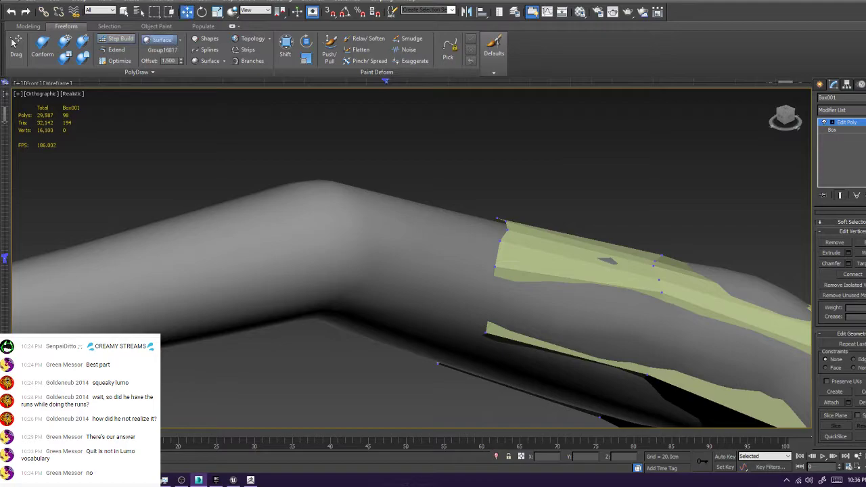
pyautogui.moveTo(508, 230); pyautogui.dragTo(499, 226)
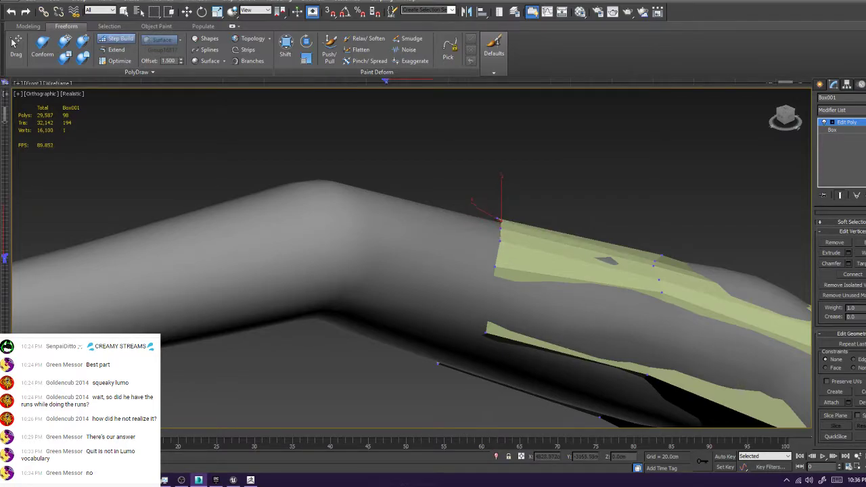
# Extend the branch's open border past the bend toward the sculpted tip with the Extend tool
pyautogui.keyDown('alt'); pyautogui.moveTo(498, 230); pyautogui.dragTo(508, 189, button='middle'); pyautogui.keyUp('alt')
pyautogui.scroll(-4, 494, 264)
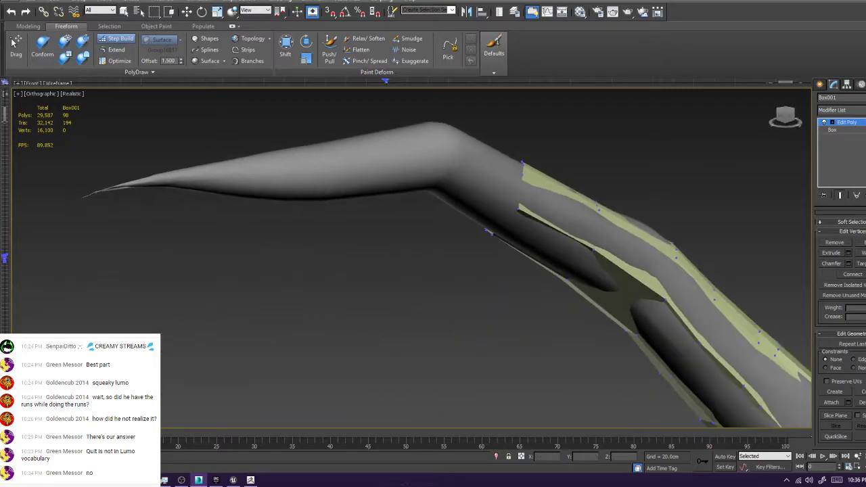
pyautogui.click(116, 50)
pyautogui.keyDown('ctrl'); pyautogui.keyDown('shift'); pyautogui.moveTo(522, 169); pyautogui.dragTo(233, 176); pyautogui.keyUp('shift'); pyautogui.keyUp('ctrl')
# Show the edges again and spread the bunched and displaced vertices of the new rings beneath the bend
pyautogui.press('F4')
pyautogui.press('F3')
pyautogui.moveTo(270, 189)
pyautogui.keyDown('alt'); pyautogui.mouseDown(button='middle')
pyautogui.moveTo(406, 203)
pyautogui.moveTo(454, 244)
pyautogui.moveTo(393, 291)
pyautogui.mouseUp(button='middle'); pyautogui.keyUp('alt')
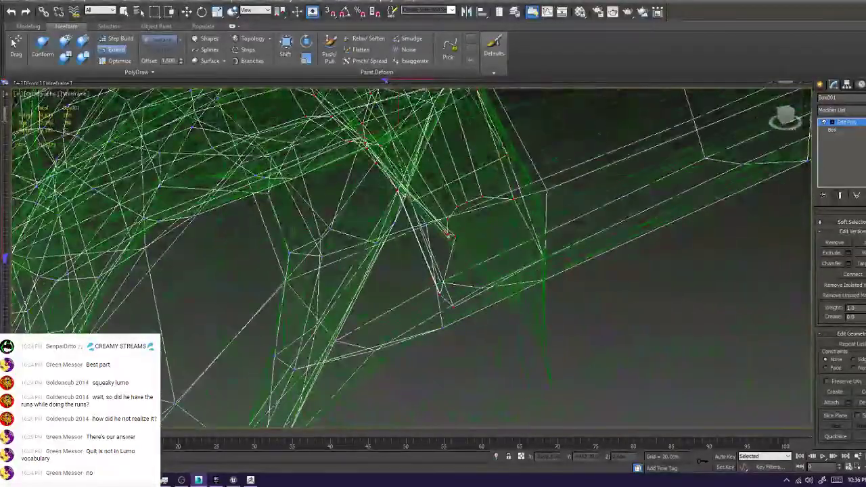
pyautogui.press('F3')
pyautogui.keyDown('alt'); pyautogui.moveTo(490, 252); pyautogui.dragTo(399, 220, button='middle'); pyautogui.keyUp('alt')
pyautogui.press('w')
pyautogui.click(117, 39)
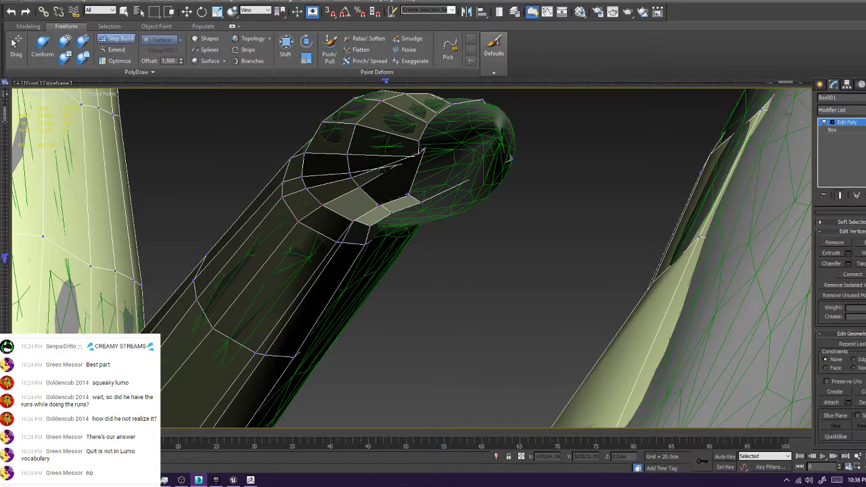
pyautogui.scroll(4, 417, 156)
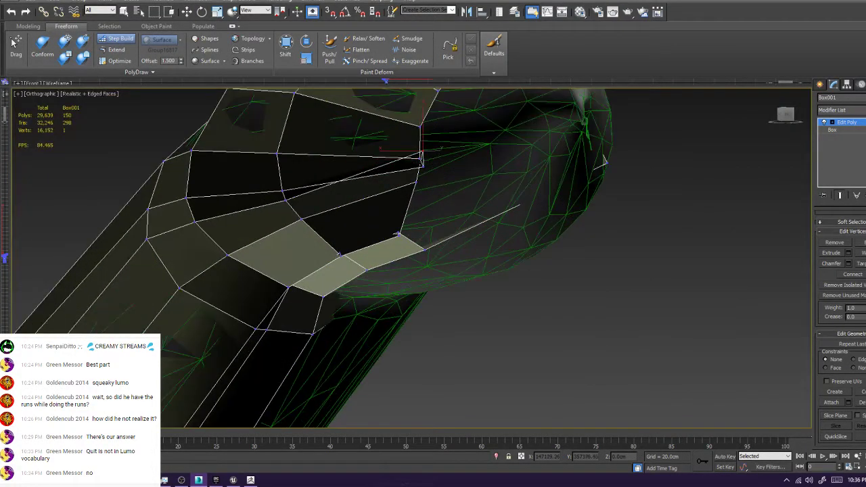
pyautogui.moveTo(417, 181); pyautogui.dragTo(426, 192)
pyautogui.moveTo(398, 235); pyautogui.dragTo(474, 235)
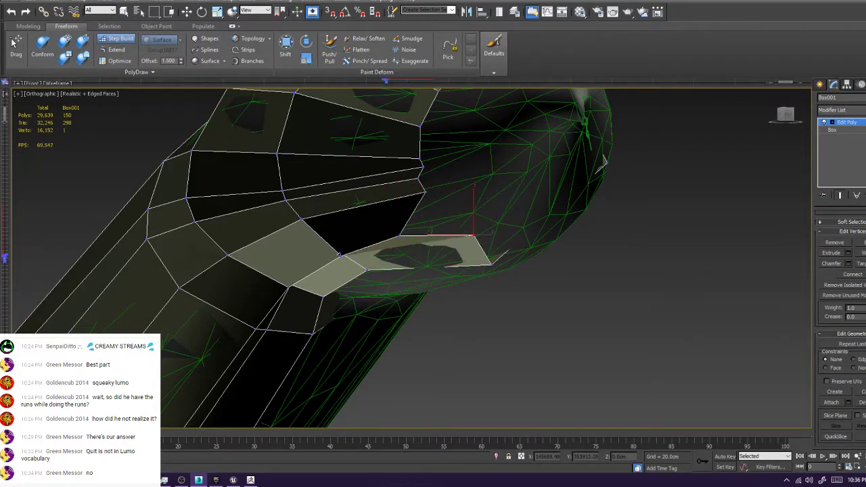
pyautogui.moveTo(399, 235); pyautogui.dragTo(449, 227)
# Isolate the retopology mesh and examine the extended branch from the bend to its open tip
pyautogui.keyDown('alt'); pyautogui.moveTo(449, 227); pyautogui.dragTo(338, 237, button='middle'); pyautogui.keyUp('alt')
pyautogui.scroll(-5, 406, 237)
pyautogui.keyDown('alt'); pyautogui.moveTo(406, 237); pyautogui.dragTo(474, 136, button='middle'); pyautogui.keyUp('alt')
pyautogui.scroll(2, 473, 304)
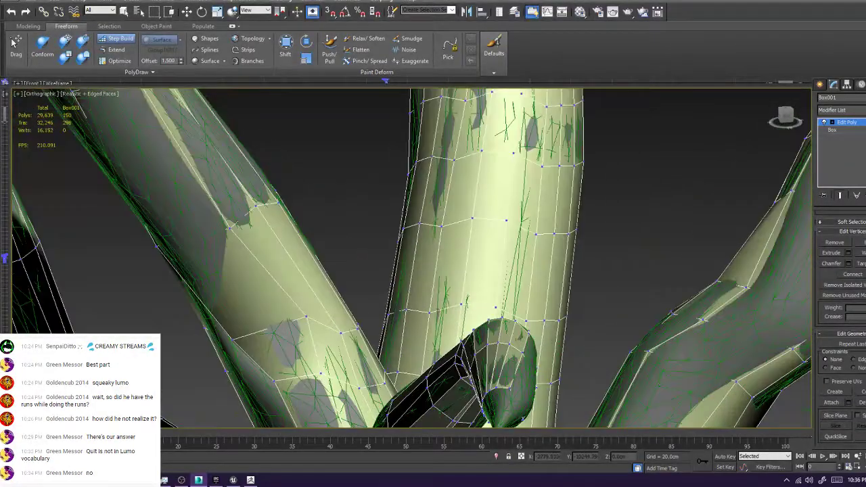
pyautogui.keyDown('alt'); pyautogui.moveTo(473, 304); pyautogui.dragTo(460, 237, button='middle'); pyautogui.keyUp('alt')
pyautogui.scroll(3, 474, 274)
pyautogui.hotkey('alt', 'q')
pyautogui.keyDown('alt'); pyautogui.moveTo(537, 317); pyautogui.dragTo(480, 288, button='middle'); pyautogui.keyUp('alt')
pyautogui.scroll(4, 481, 287)
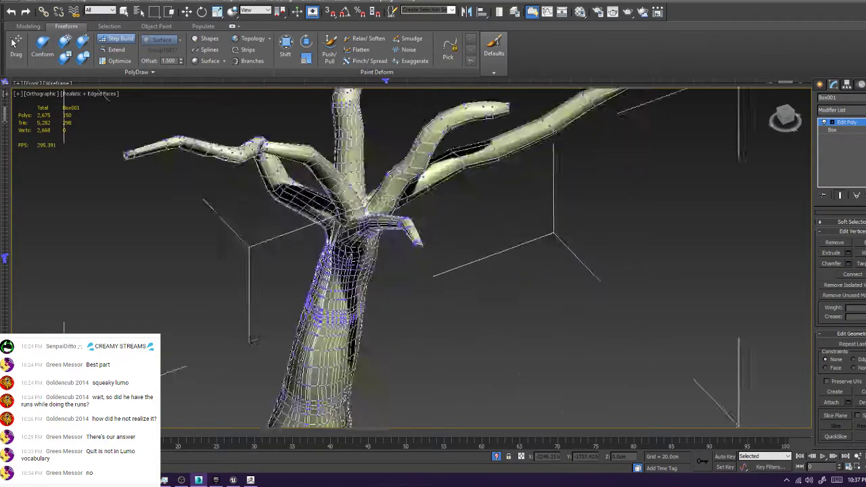
pyautogui.scroll(9, 428, 255)
pyautogui.moveTo(428, 254); pyautogui.dragTo(457, 379, button='middle')
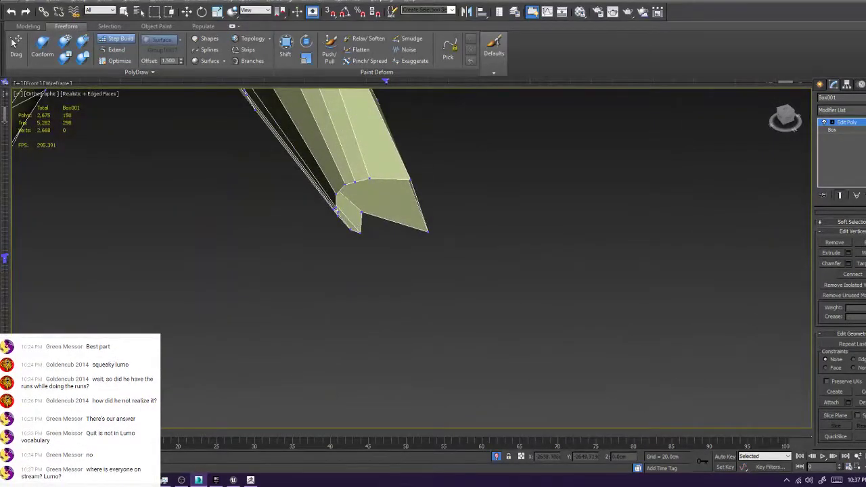
# Reposition the outlying border vertices at the last branch's open tip to even out its outline
pyautogui.press('z')
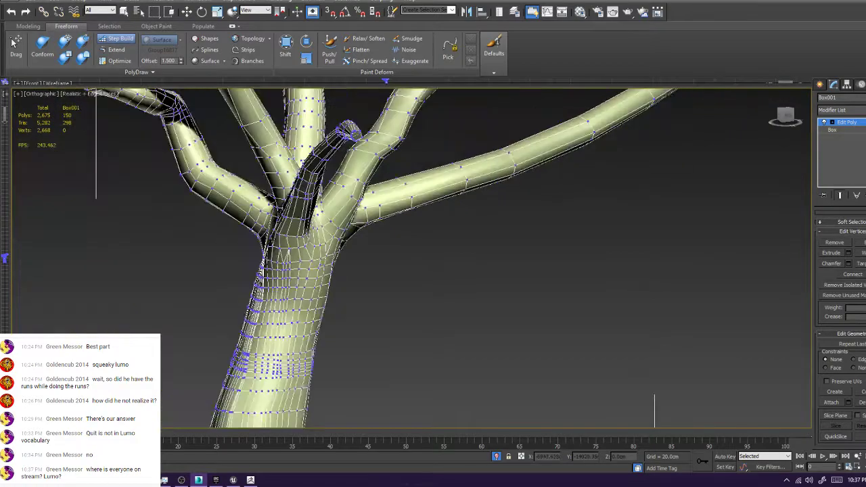
pyautogui.keyDown('alt'); pyautogui.moveTo(347, 368); pyautogui.dragTo(352, 217, button='middle'); pyautogui.keyUp('alt')
pyautogui.scroll(9, 344, 125)
pyautogui.moveTo(342, 135); pyautogui.dragTo(342, 203, button='middle')
pyautogui.moveTo(358, 226); pyautogui.dragTo(349, 146)
pyautogui.moveTo(330, 178); pyautogui.dragTo(329, 160)
pyautogui.click(433, 176)
pyautogui.keyDown('alt'); pyautogui.moveTo(338, 223); pyautogui.dragTo(379, 224, button='middle'); pyautogui.keyUp('alt')
pyautogui.scroll(-5, 304, 176)
pyautogui.scroll(5, 285, 163)
pyautogui.moveTo(339, 257); pyautogui.dragTo(399, 325, button='middle')
pyautogui.scroll(-4, 369, 338)
pyautogui.moveTo(541, 271); pyautogui.dragTo(203, 223, button='middle')
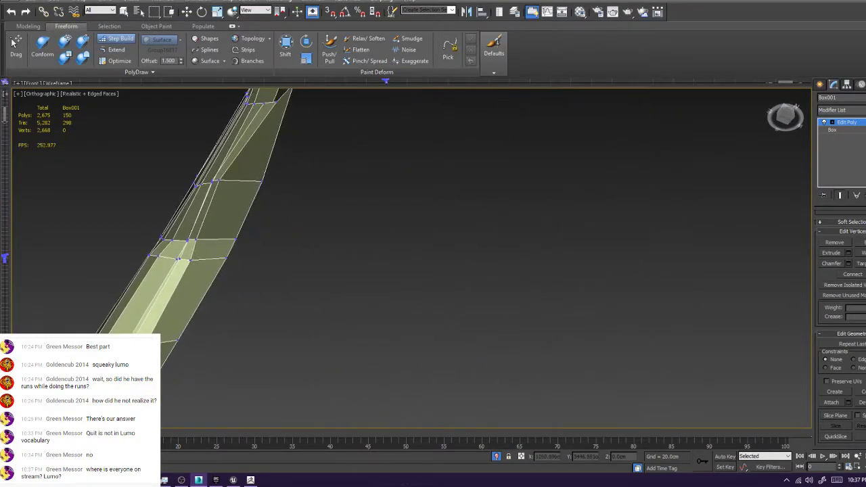
# Nudge the remaining uneven vertices around the branch tip's open border into a smoother ring
pyautogui.scroll(4, 203, 224)
pyautogui.scroll(3, 134, 186)
pyautogui.moveTo(183, 332); pyautogui.dragTo(187, 342)
pyautogui.moveTo(187, 342); pyautogui.dragTo(179, 422, button='middle')
pyautogui.moveTo(270, 176)
pyautogui.mouseDown()
pyautogui.moveTo(280, 171)
pyautogui.moveTo(277, 180)
pyautogui.mouseUp()
pyautogui.moveTo(277, 194); pyautogui.dragTo(196, 380, button='middle')
pyautogui.keyDown('alt'); pyautogui.moveTo(494, 251); pyautogui.dragTo(494, 249, button='middle'); pyautogui.keyUp('alt')
pyautogui.click(242, 221)
pyautogui.moveTo(242, 221); pyautogui.dragTo(233, 233)
pyautogui.click(258, 235)
pyautogui.scroll(-2, 257, 235)
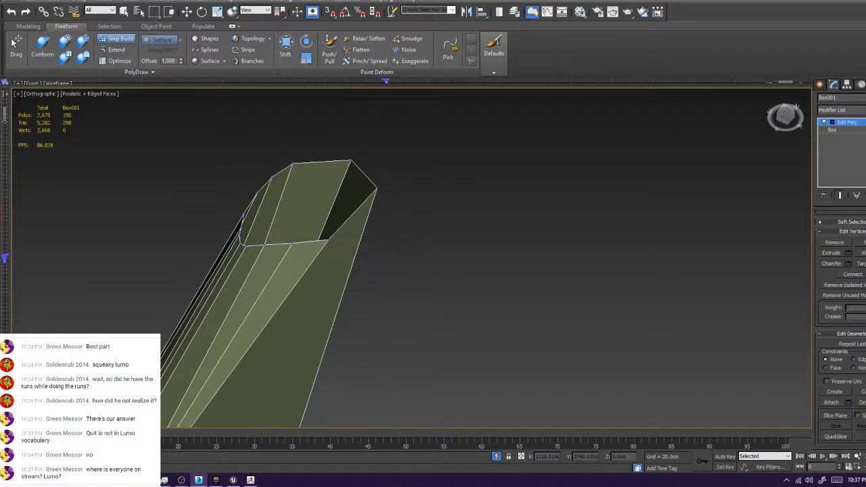
pyautogui.scroll(-4, 301, 232)
pyautogui.click(298, 236)
# Unhide the sculpt and build the first cap polygon across the branch's open tip with Step Build
pyautogui.scroll(-2, 302, 230)
pyautogui.keyDown('alt'); pyautogui.moveTo(303, 230); pyautogui.dragTo(406, 189, button='middle'); pyautogui.keyUp('alt')
pyautogui.scroll(3, 305, 209)
pyautogui.click(304, 210)
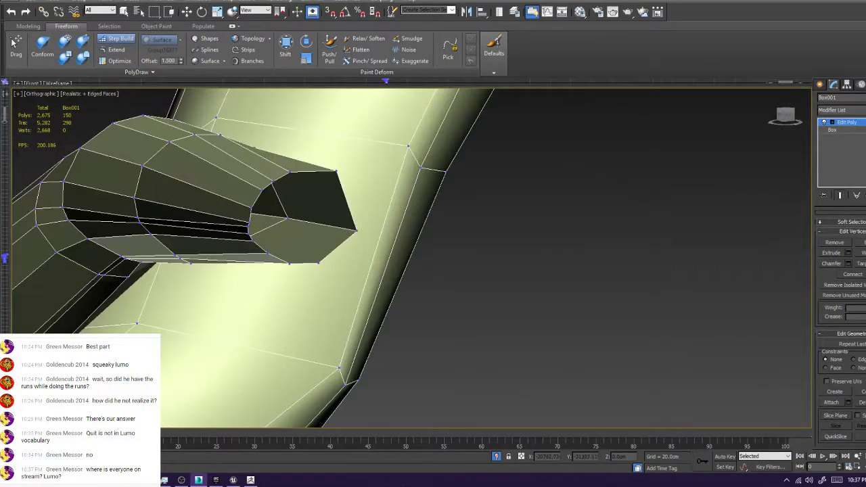
pyautogui.press('2')
pyautogui.click(119, 39)
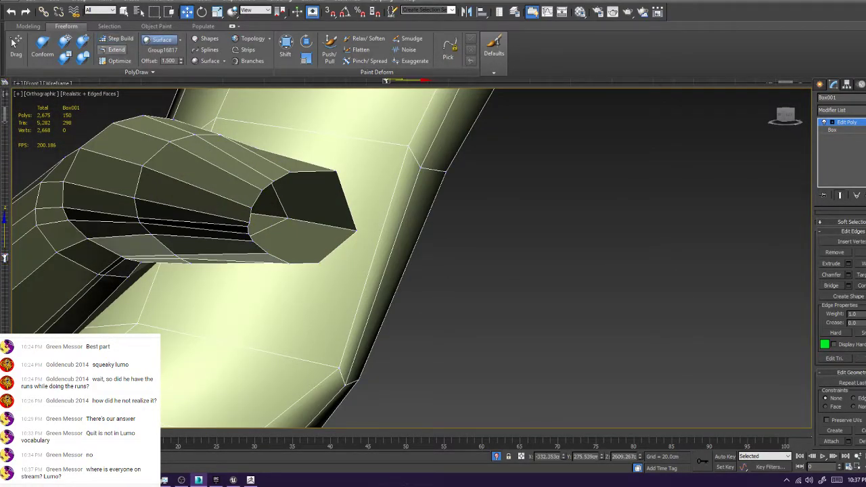
pyautogui.click(116, 50)
pyautogui.click(118, 39)
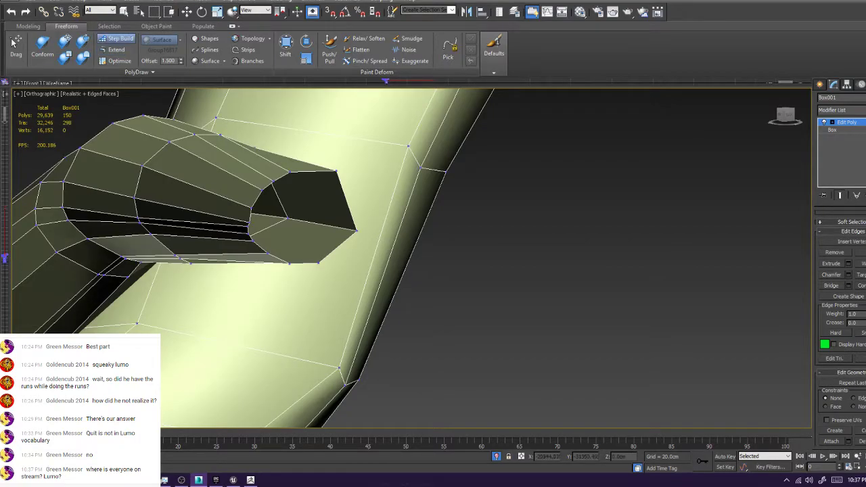
pyautogui.press('1')
pyautogui.click(289, 171)
pyautogui.click(337, 171)
pyautogui.click(318, 263)
pyautogui.keyDown('ctrl'); pyautogui.click(336, 171); pyautogui.keyUp('ctrl')
pyautogui.keyDown('alt'); pyautogui.moveTo(337, 171); pyautogui.dragTo(223, 196, button='middle'); pyautogui.keyUp('alt')
pyautogui.keyDown('ctrl'); pyautogui.keyDown('shift'); pyautogui.click(336, 230); pyautogui.keyUp('shift'); pyautogui.keyUp('ctrl')
pyautogui.keyDown('ctrl'); pyautogui.keyDown('shift'); pyautogui.click(299, 173); pyautogui.keyUp('shift'); pyautogui.keyUp('ctrl')
pyautogui.keyDown('alt'); pyautogui.moveTo(299, 173); pyautogui.dragTo(399, 193, button='middle'); pyautogui.keyUp('alt')
pyautogui.moveTo(676, 304); pyautogui.dragTo(331, 232, button='middle')
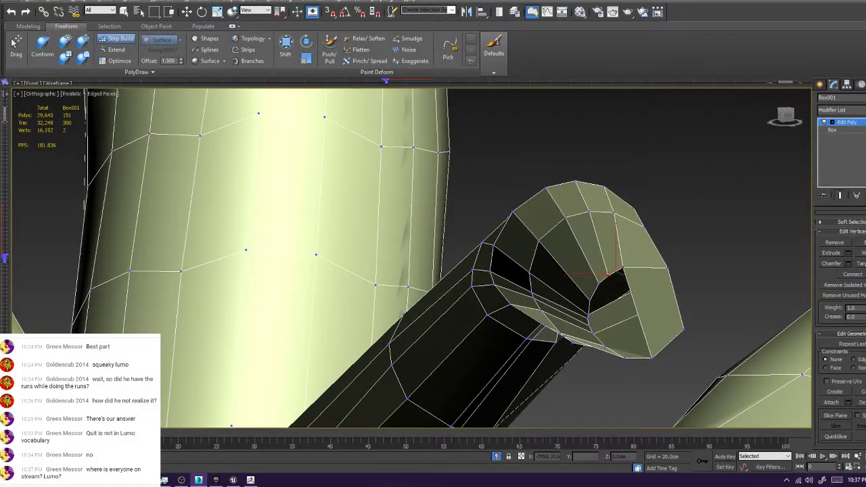
# Fill the rest of the open branch tip with Step Build polygons between opposite border vertices
pyautogui.keyDown('ctrl'); pyautogui.keyDown('shift'); pyautogui.click(651, 359); pyautogui.keyUp('shift'); pyautogui.keyUp('ctrl')
pyautogui.keyDown('ctrl'); pyautogui.keyDown('shift'); pyautogui.click(623, 358); pyautogui.keyUp('shift'); pyautogui.keyUp('ctrl')
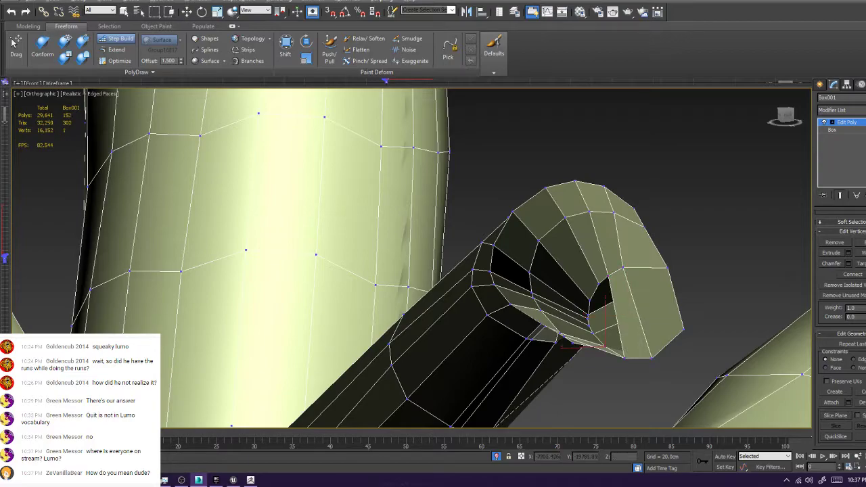
pyautogui.keyDown('ctrl'); pyautogui.keyDown('shift'); pyautogui.click(598, 283); pyautogui.keyUp('shift'); pyautogui.keyUp('ctrl')
pyautogui.keyDown('ctrl'); pyautogui.keyDown('shift'); pyautogui.click(589, 301); pyautogui.keyUp('shift'); pyautogui.keyUp('ctrl')
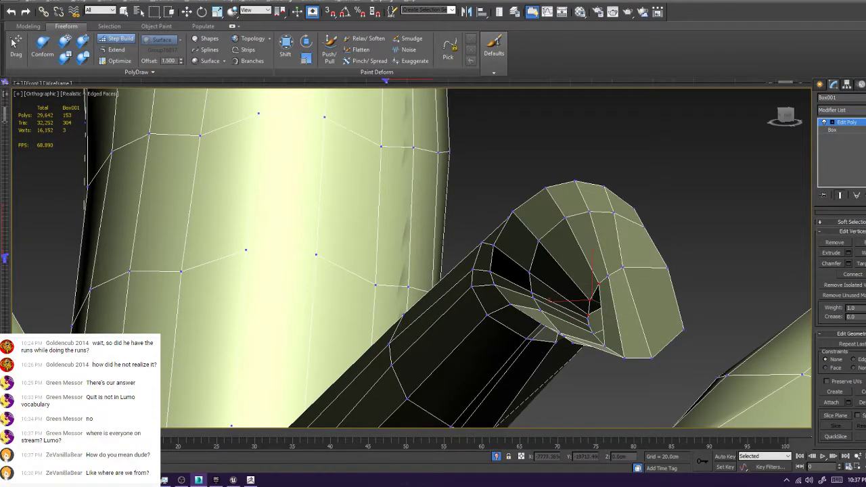
pyautogui.keyDown('ctrl'); pyautogui.keyDown('shift'); pyautogui.click(604, 346); pyautogui.keyUp('shift'); pyautogui.keyUp('ctrl')
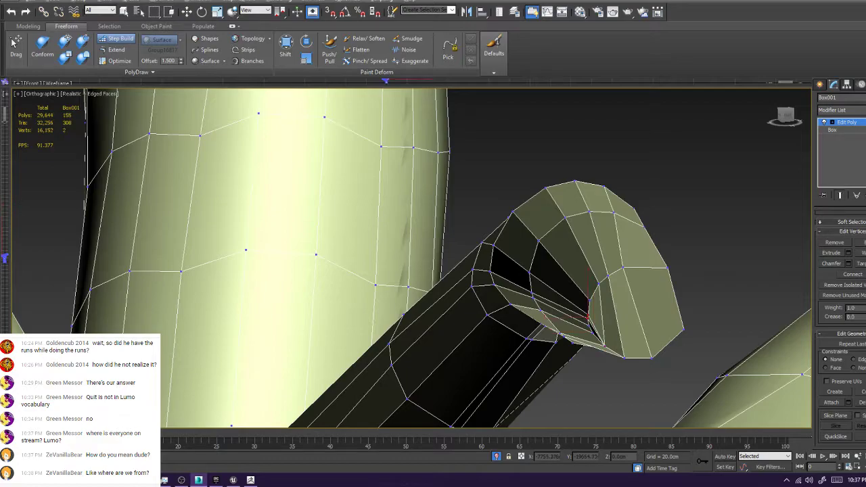
# Assign smoothing group 1 to the polygons of the newly rebuilt branch
pyautogui.scroll(-10, 600, 333)
pyautogui.press('4')
pyautogui.moveTo(599, 331); pyautogui.dragTo(542, 268, button='middle')
pyautogui.scroll(-3, 534, 254)
pyautogui.scroll(-8, 841, 325)
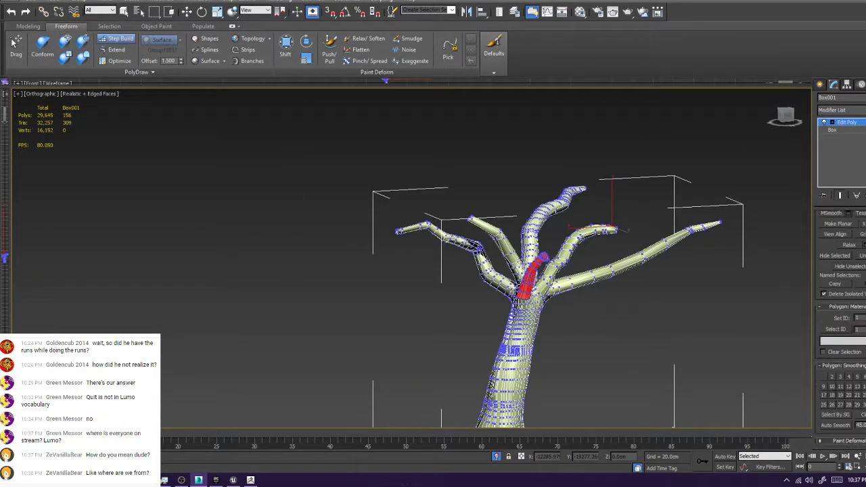
pyautogui.moveTo(583, 333); pyautogui.dragTo(559, 316, button='middle')
pyautogui.scroll(-2, 559, 317)
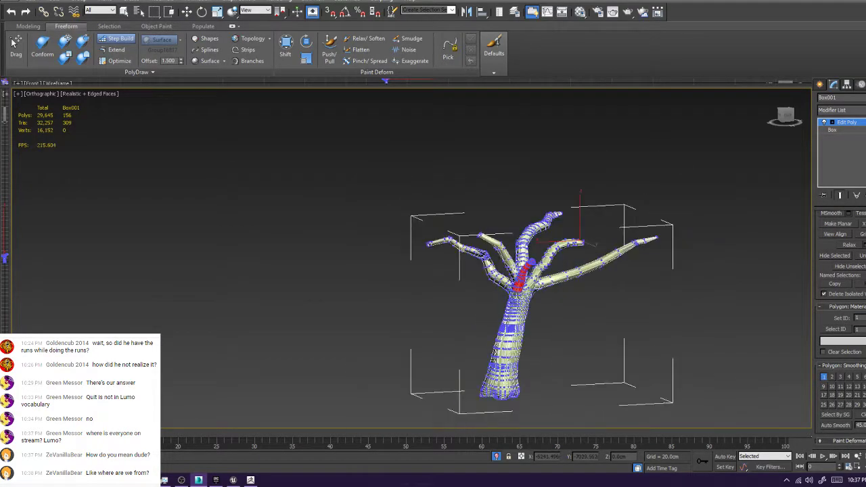
# Leave sub-object editing, deselect the tree mesh and hide the edge overlay
pyautogui.click(846, 123)
pyautogui.click(820, 84)
pyautogui.click(683, 170)
pyautogui.press('F4')
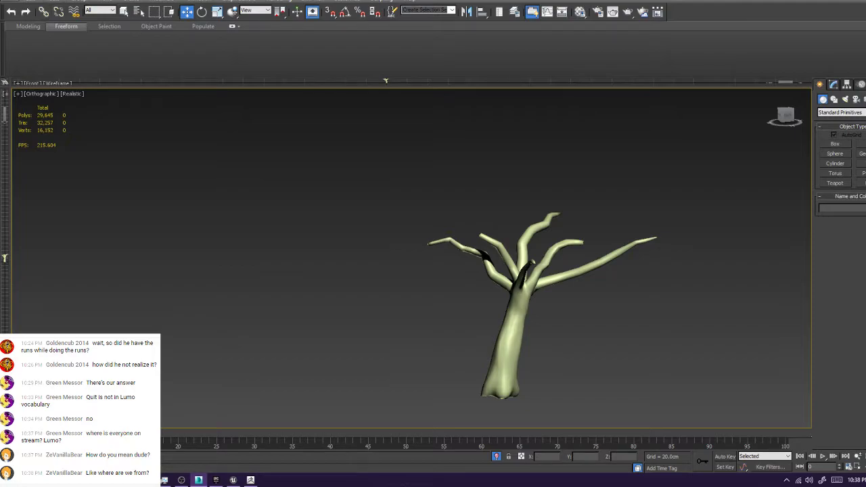
# Save the scene in the Village_assets folder
pyautogui.hotkey('ctrl', 's')
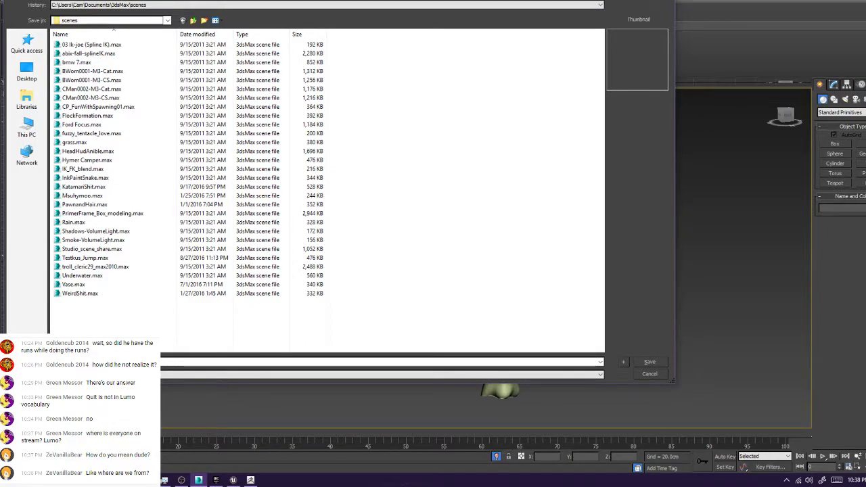
pyautogui.click(328, 4)
pyautogui.click(328, 19)
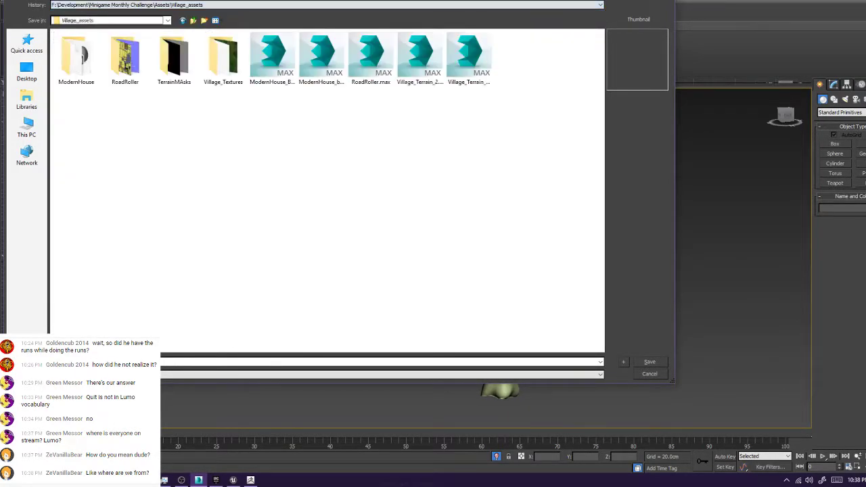
pyautogui.write('V')
pyautogui.press('Return')
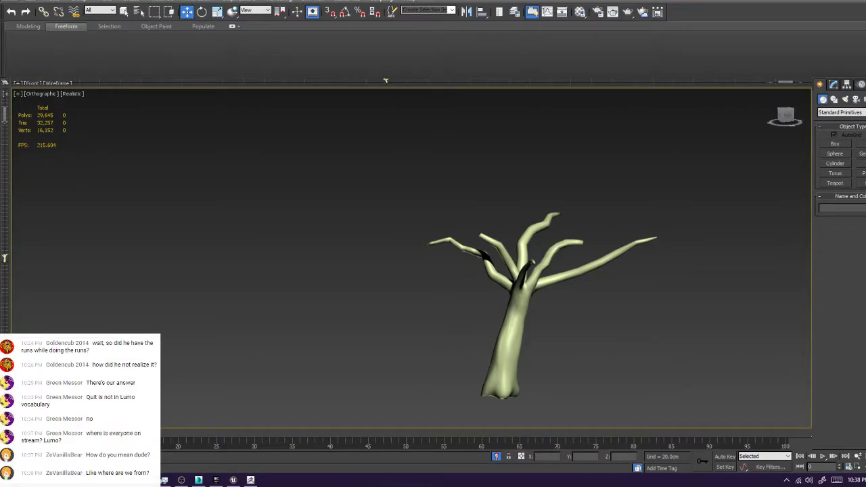
# Examine the smooth-shaded trunk, branch junctions and branch tips from several sides for shading flaws
pyautogui.scroll(5, 547, 276)
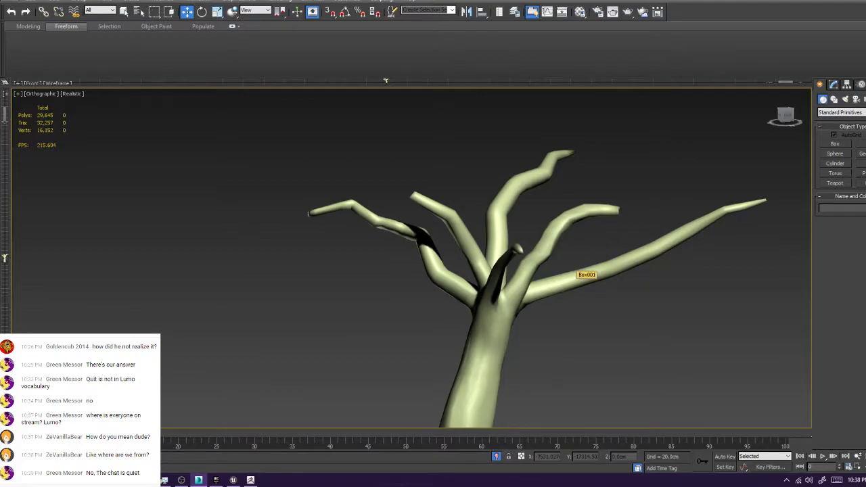
pyautogui.keyDown('alt'); pyautogui.moveTo(576, 266); pyautogui.dragTo(420, 327, button='middle'); pyautogui.keyUp('alt')
pyautogui.scroll(-2, 566, 269)
pyautogui.click(474, 322)
pyautogui.keyDown('alt'); pyautogui.moveTo(474, 322); pyautogui.dragTo(551, 315, button='middle'); pyautogui.keyUp('alt')
pyautogui.scroll(4, 575, 345)
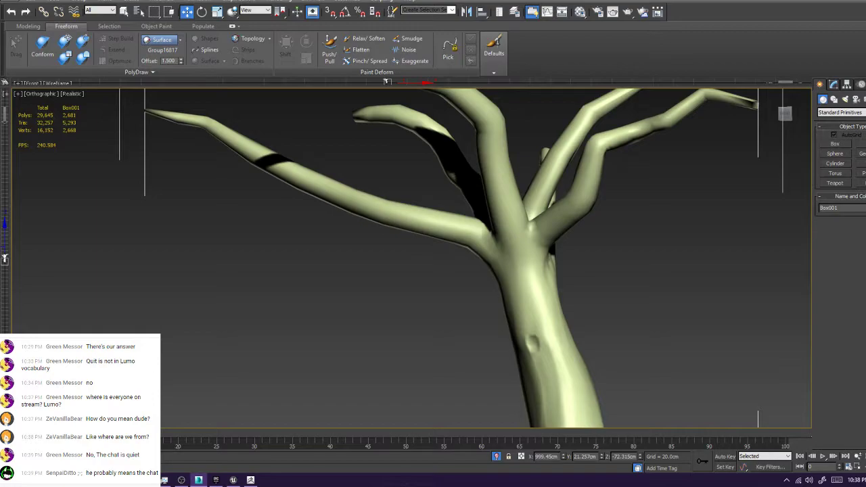
pyautogui.moveTo(624, 276); pyautogui.dragTo(602, 238, button='middle')
pyautogui.scroll(2, 602, 238)
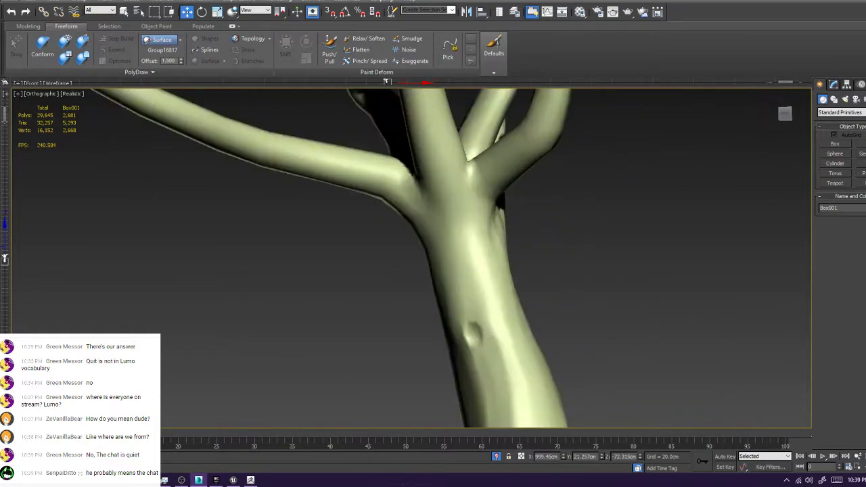
pyautogui.scroll(-5, 474, 271)
pyautogui.scroll(7, 474, 270)
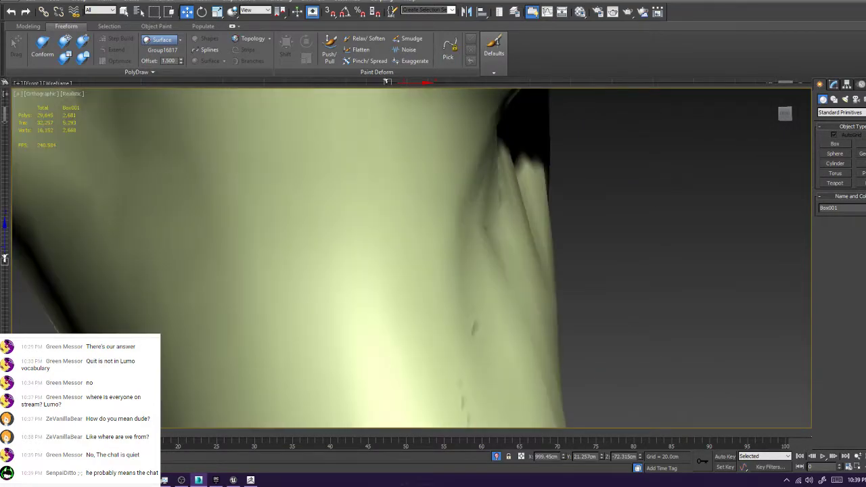
pyautogui.scroll(-3, 474, 270)
pyautogui.scroll(-6, 473, 271)
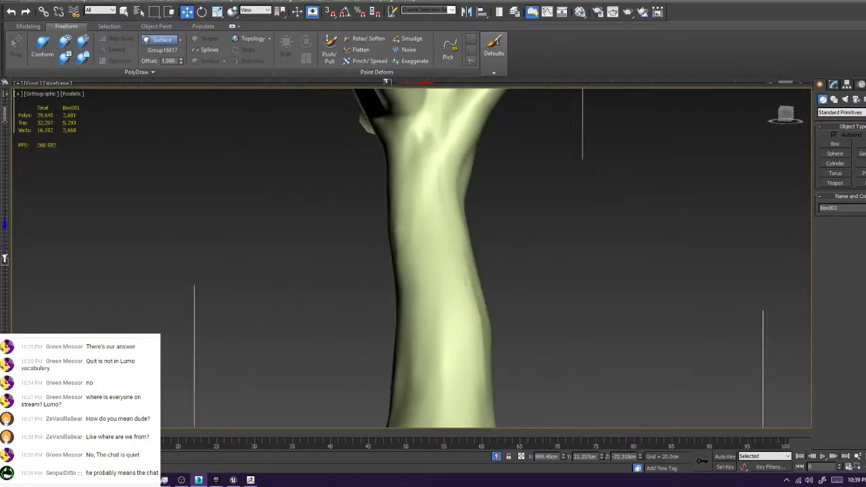
pyautogui.keyDown('alt'); pyautogui.moveTo(379, 196); pyautogui.dragTo(484, 193, button='middle'); pyautogui.keyUp('alt')
pyautogui.scroll(4, 484, 193)
pyautogui.scroll(-6, 576, 186)
pyautogui.keyDown('alt'); pyautogui.moveTo(575, 186); pyautogui.dragTo(565, 152, button='middle'); pyautogui.keyUp('alt')
pyautogui.scroll(6, 565, 152)
pyautogui.scroll(-3, 575, 129)
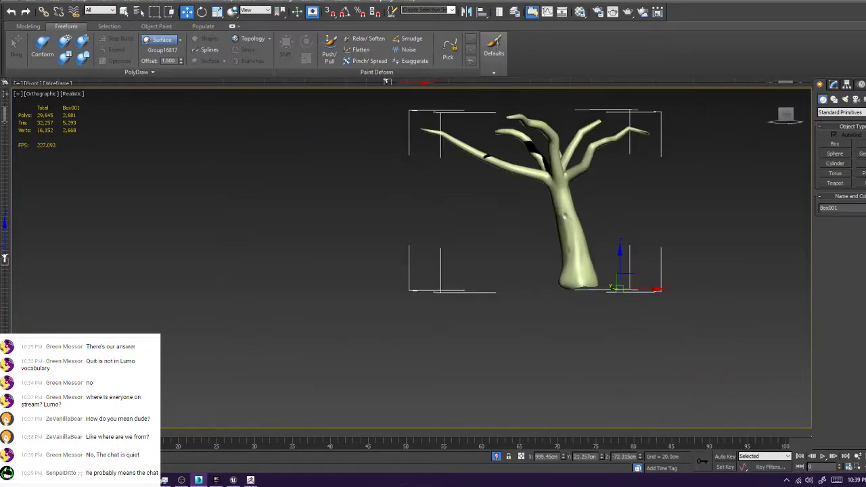
pyautogui.scroll(10, 629, 102)
pyautogui.keyDown('alt'); pyautogui.moveTo(308, 154); pyautogui.dragTo(284, 183, button='middle'); pyautogui.keyUp('alt')
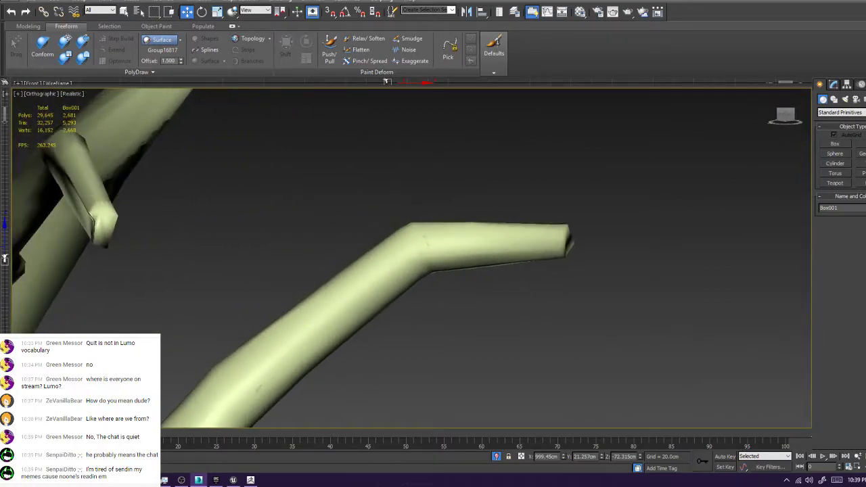
# Resume Step Build vertex editing and pull apart the overlapping vertices at the creased branch tip
pyautogui.moveTo(68, 216); pyautogui.dragTo(365, 210, button='middle')
pyautogui.scroll(3, 359, 211)
pyautogui.click(834, 84)
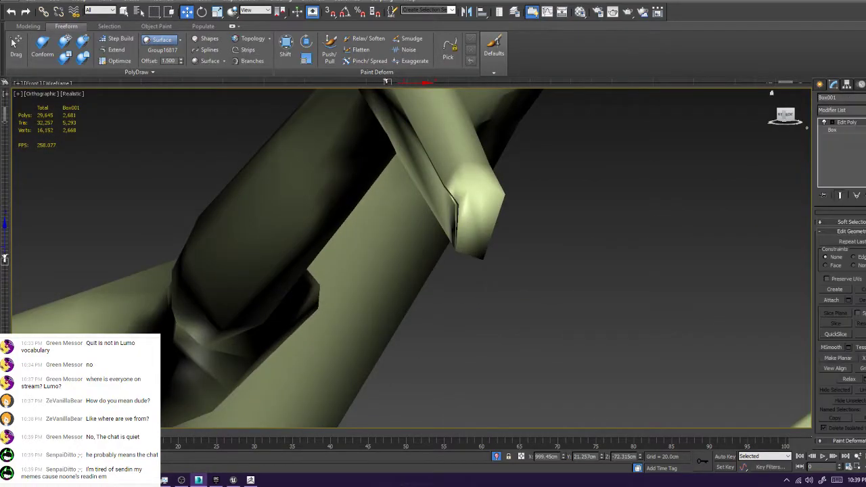
pyautogui.click(117, 40)
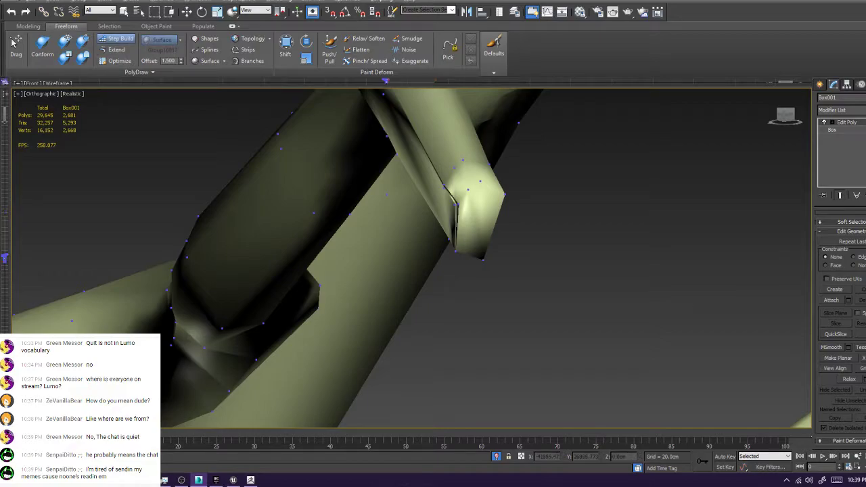
pyautogui.scroll(4, 462, 205)
pyautogui.press('1')
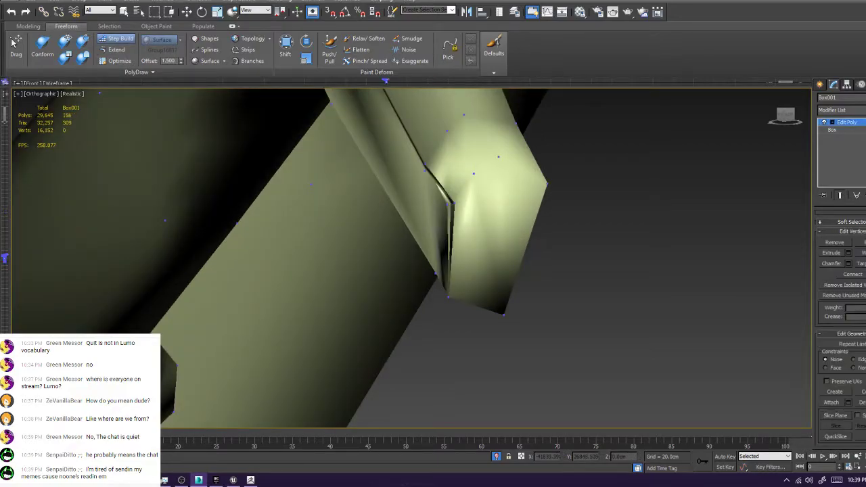
pyautogui.click(454, 204)
pyautogui.click(460, 207)
pyautogui.click(454, 203)
pyautogui.moveTo(454, 203)
pyautogui.mouseDown()
pyautogui.moveTo(438, 209)
pyautogui.moveTo(446, 214)
pyautogui.moveTo(446, 203)
pyautogui.mouseUp()
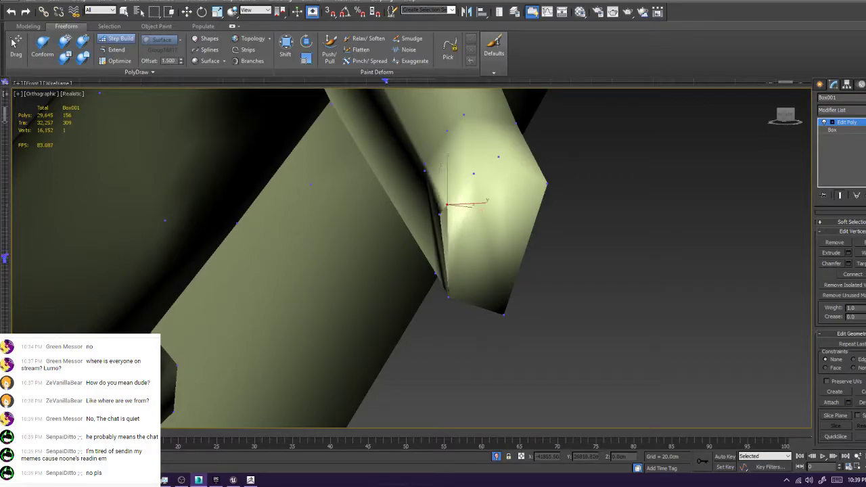
pyautogui.click(425, 170)
pyautogui.moveTo(425, 171); pyautogui.dragTo(411, 190)
pyautogui.click(427, 200)
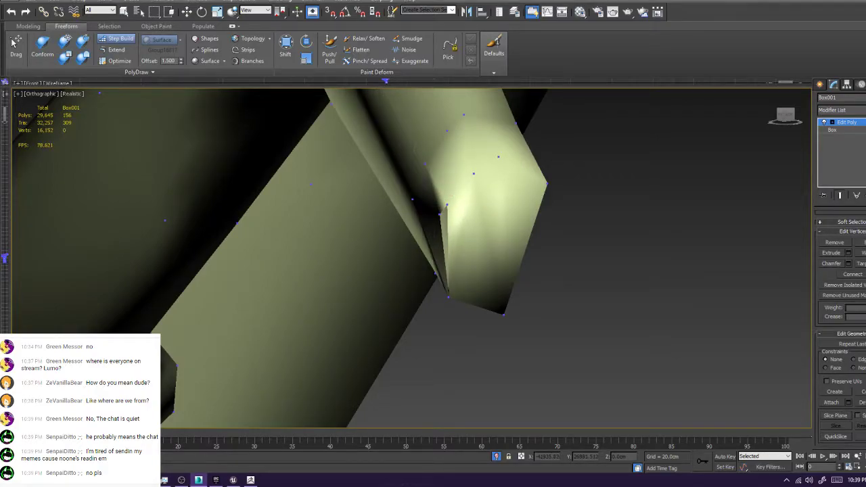
pyautogui.keyDown('alt'); pyautogui.moveTo(428, 203); pyautogui.dragTo(514, 197, button='middle'); pyautogui.keyUp('alt')
pyautogui.scroll(-4, 433, 223)
pyautogui.keyDown('alt'); pyautogui.moveTo(433, 224); pyautogui.dragTo(460, 166, button='middle'); pyautogui.keyUp('alt')
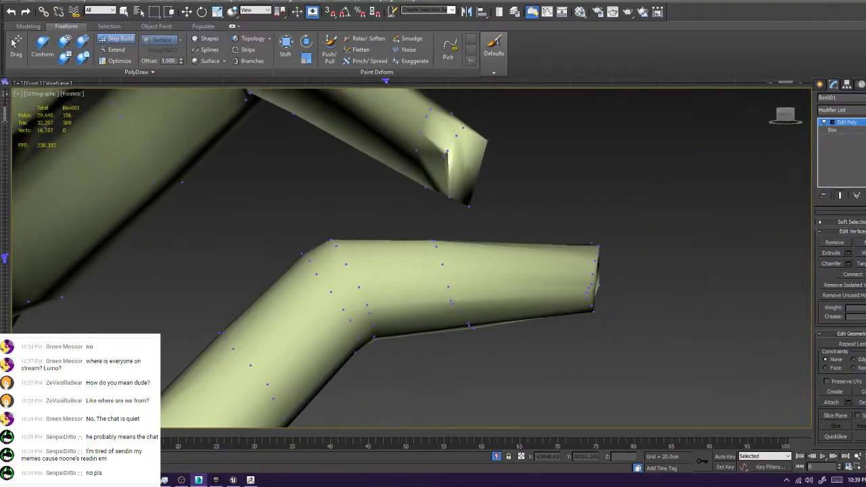
pyautogui.scroll(2, 460, 165)
pyautogui.moveTo(447, 209)
pyautogui.mouseDown()
pyautogui.moveTo(432, 173)
pyautogui.moveTo(437, 195)
pyautogui.mouseUp()
pyautogui.hotkey('ctrl', 'z')
# Switch to wireframe display and move the misplaced inner vertex of the creased tip toward its neighbouring ring
pyautogui.press('F3')
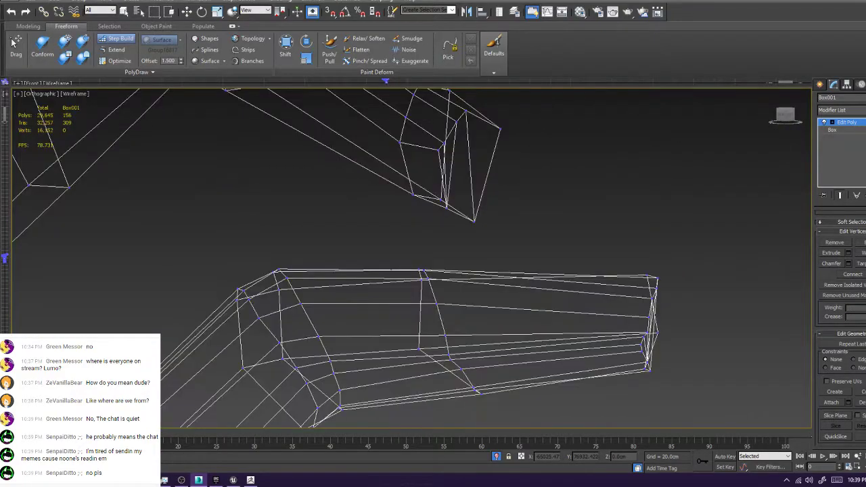
pyautogui.scroll(5, 447, 147)
pyautogui.scroll(-2, 455, 167)
pyautogui.scroll(5, 455, 168)
pyautogui.hotkey('shift', 'z')
pyautogui.hotkey('shift', 'z')
pyautogui.hotkey('shift', 'z')
pyautogui.hotkey('shift', 'z')
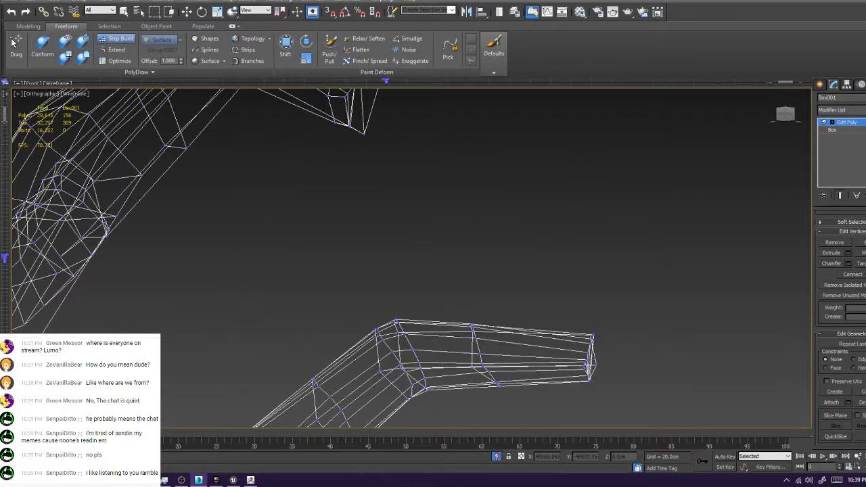
pyautogui.moveTo(333, 138); pyautogui.dragTo(305, 164)
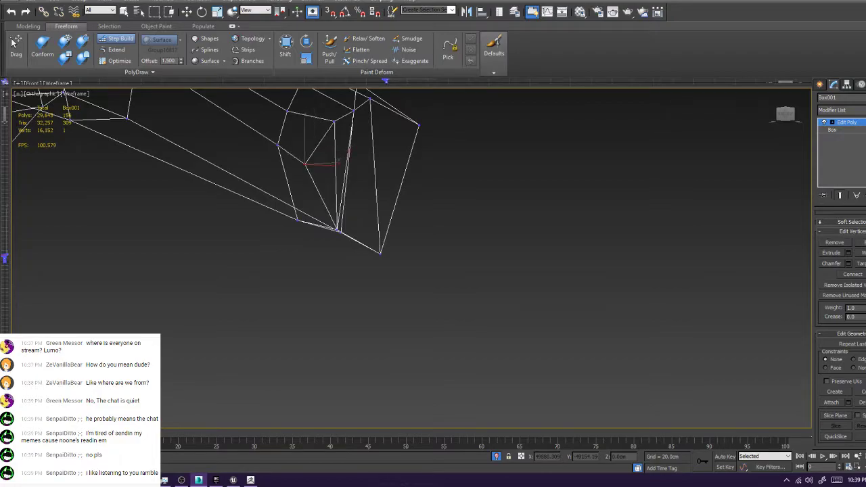
# Return to shaded display with visible edges around the adjusted branch tip
pyautogui.moveTo(305, 164); pyautogui.dragTo(341, 313, button='middle')
pyautogui.hotkey('shift', 'z')
pyautogui.hotkey('shift', 'z')
pyautogui.hotkey('shift', 'z')
pyautogui.hotkey('shift', 'z')
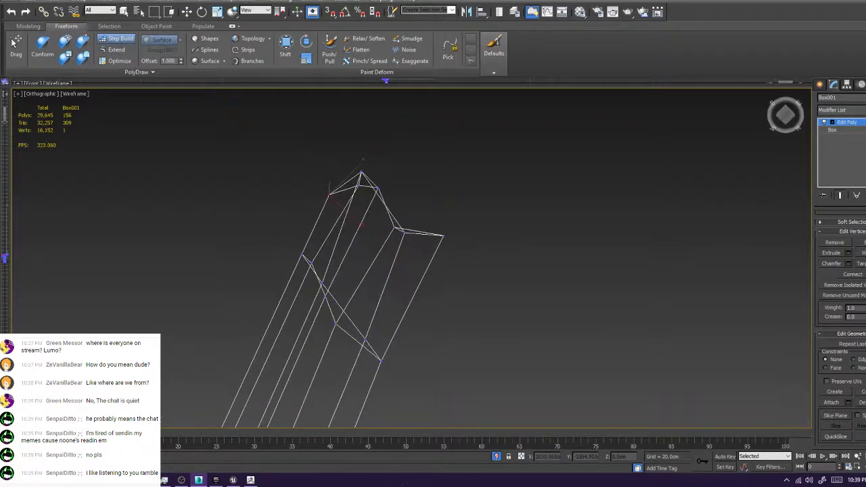
pyautogui.hotkey('shift', 'z')
pyautogui.press('F3')
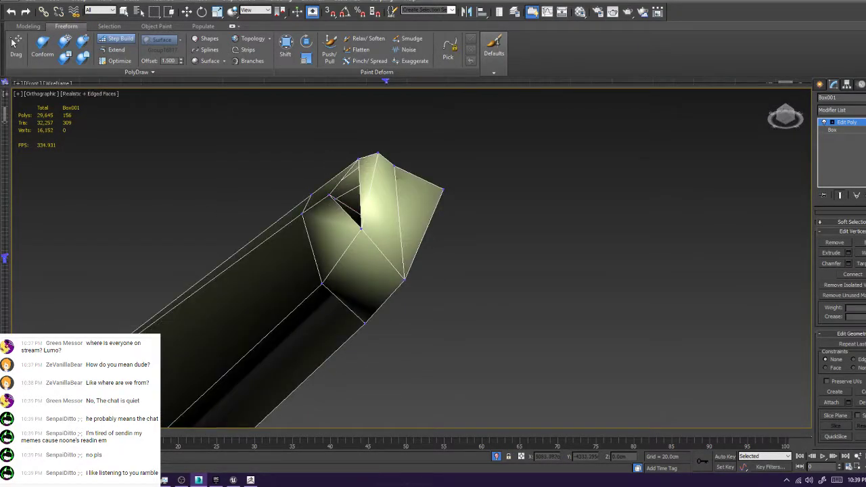
# Fill the triangular gap in the branch tip's cap with a new polygon
pyautogui.hotkey('shift', 'z')
pyautogui.hotkey('shift', 'z')
pyautogui.hotkey('shift', 'z')
pyautogui.click(343, 283)
pyautogui.click(312, 241)
pyautogui.click(341, 203)
pyautogui.keyDown('ctrl'); pyautogui.click(343, 283); pyautogui.keyUp('ctrl')
pyautogui.hotkey('ctrl', 'shift', 'e')
pyautogui.hotkey('shift', 'z')
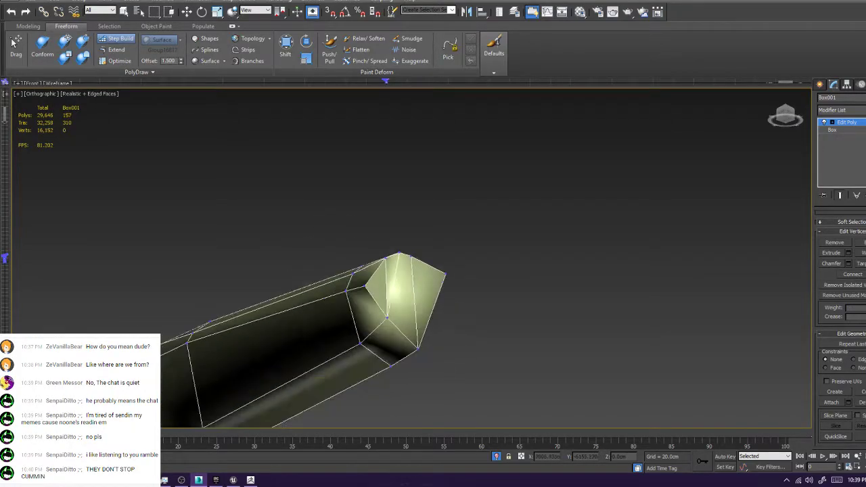
# Select the cap polygons at the repaired branch tip and hide the edge overlay to check their smooth shading
pyautogui.scroll(-2, 390, 189)
pyautogui.press('w')
pyautogui.press('4')
pyautogui.click(381, 258)
pyautogui.scroll(-6, 841, 324)
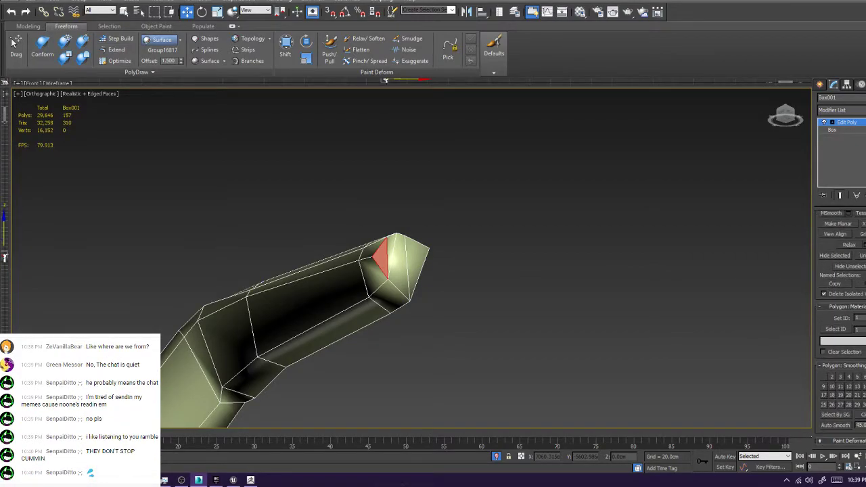
pyautogui.click(398, 265)
pyautogui.scroll(-4, 399, 264)
pyautogui.press('F4')
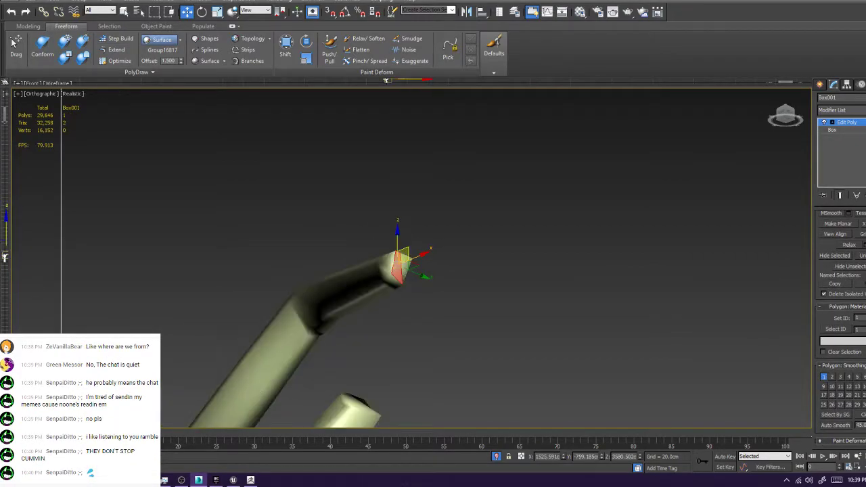
# Clear the polygon selection and inspect the whole shaded tree from other sides
pyautogui.scroll(-8, 432, 234)
pyautogui.keyDown('alt'); pyautogui.moveTo(432, 234); pyautogui.dragTo(418, 285, button='middle'); pyautogui.keyUp('alt')
pyautogui.click(478, 188)
pyautogui.keyDown('alt'); pyautogui.moveTo(478, 187); pyautogui.dragTo(265, 209, button='middle'); pyautogui.keyUp('alt')
pyautogui.scroll(-4, 521, 190)
pyautogui.click(359, 203)
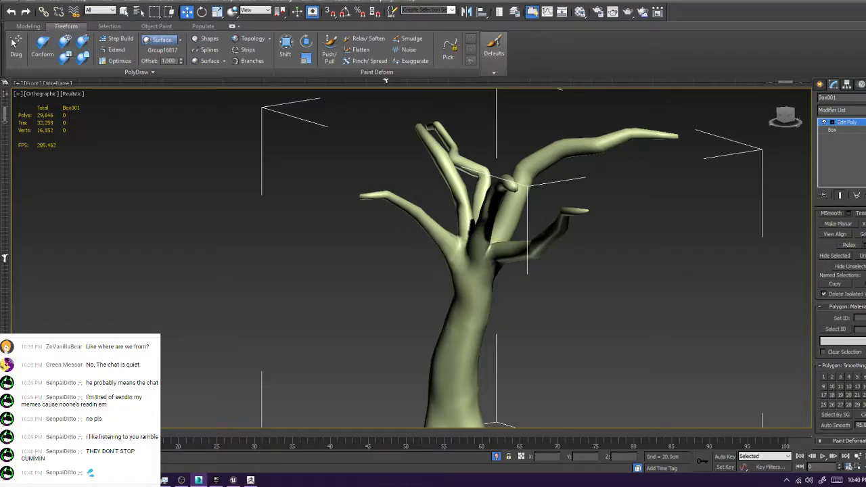
# Move only the tree's pivot horizontally in Front view until it sits beneath the trunk
pyautogui.click(820, 84)
pyautogui.scroll(-4, 627, 207)
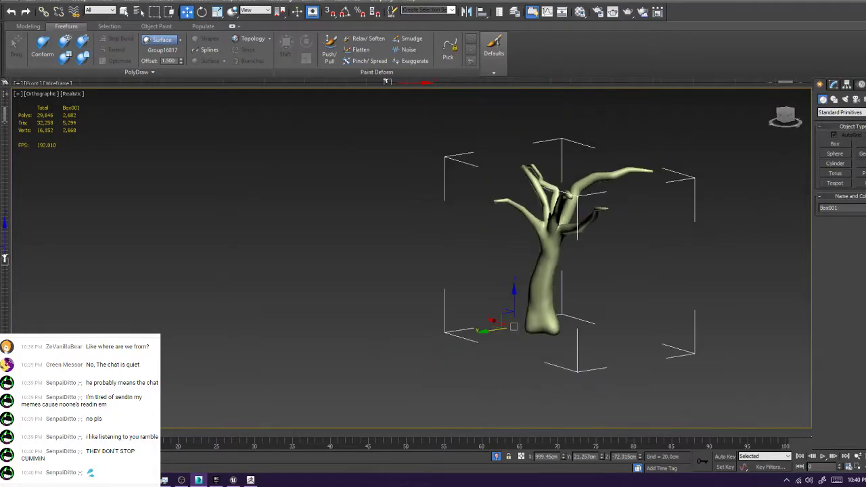
pyautogui.keyDown('alt'); pyautogui.moveTo(609, 223); pyautogui.dragTo(453, 220, button='middle'); pyautogui.keyUp('alt')
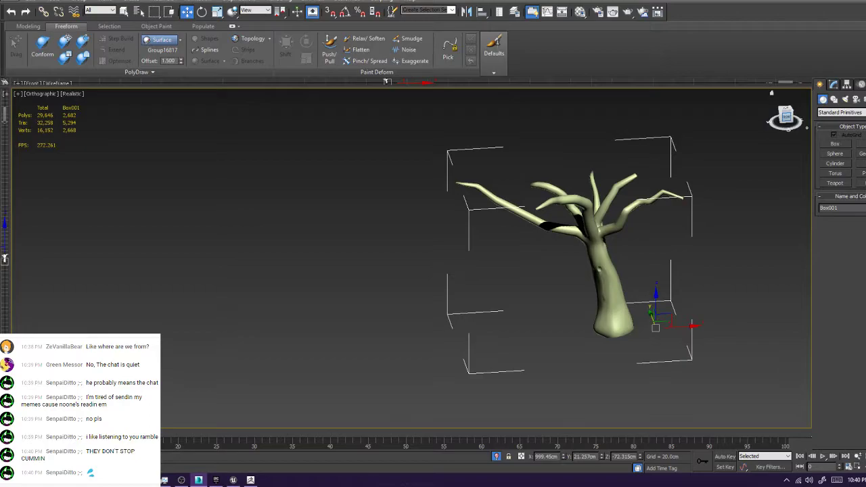
pyautogui.click(785, 115)
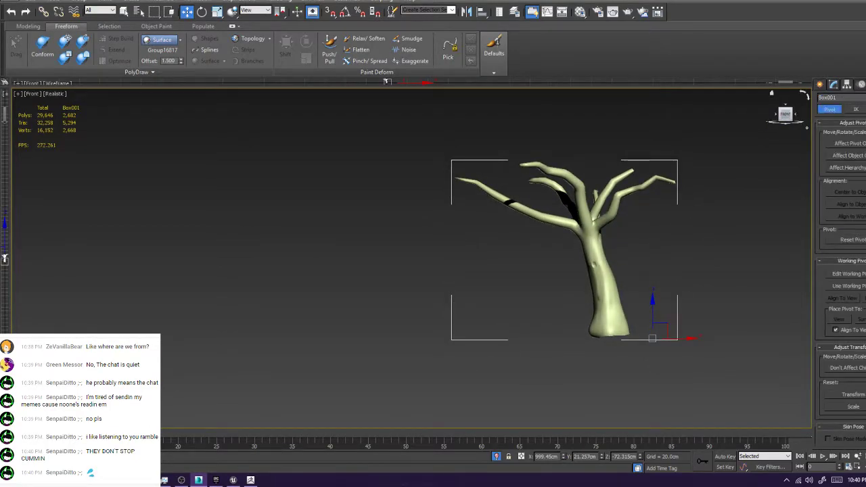
pyautogui.click(848, 144)
pyautogui.moveTo(684, 339); pyautogui.dragTo(638, 339)
pyautogui.click(848, 144)
pyautogui.click(833, 84)
pyautogui.click(820, 85)
pyautogui.keyDown('alt'); pyautogui.moveTo(704, 223); pyautogui.dragTo(674, 233, button='middle'); pyautogui.keyUp('alt')
pyautogui.scroll(5, 674, 232)
pyautogui.scroll(-3, 690, 216)
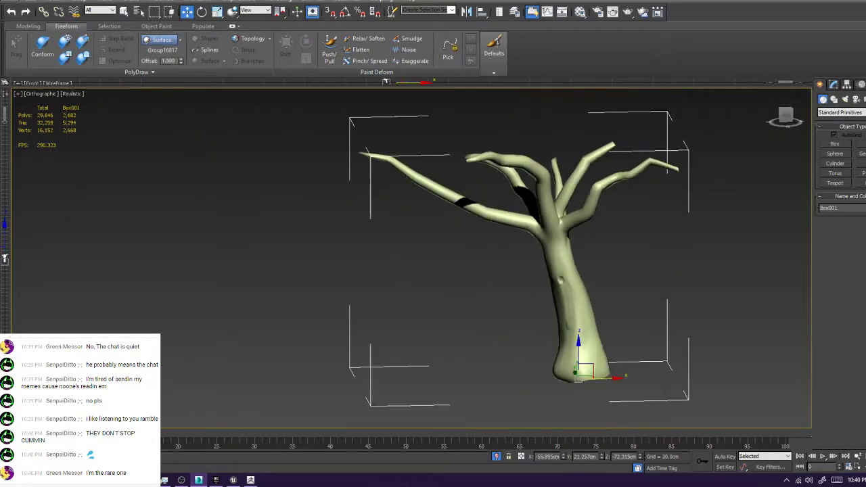
# Set the tree's absolute world position to 0 on X, Y and Z
pyautogui.rightClick(187, 13)
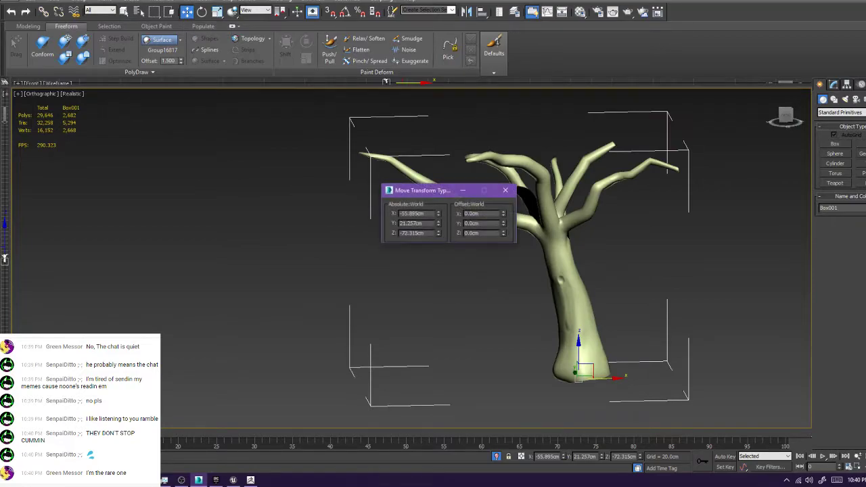
pyautogui.moveTo(425, 214); pyautogui.dragTo(397, 213)
pyautogui.write('0')
pyautogui.press('Tab')
pyautogui.write('0')
pyautogui.press('Tab')
pyautogui.write('0')
pyautogui.press('Tab')
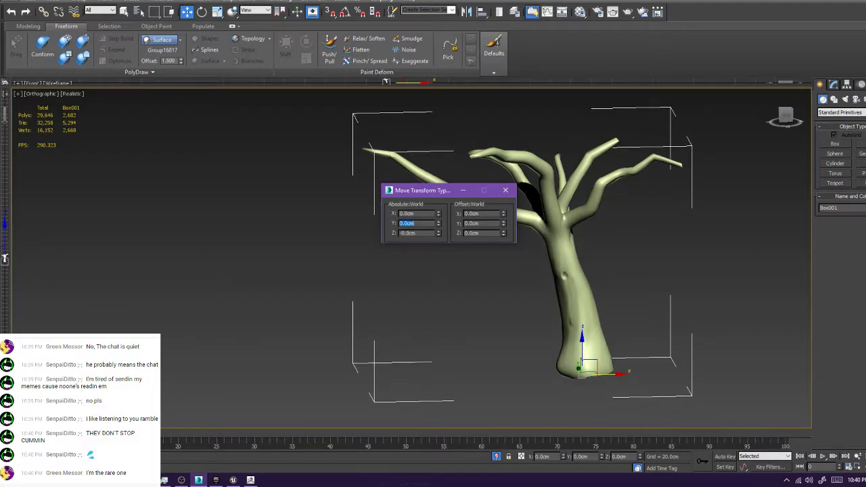
pyautogui.click(505, 191)
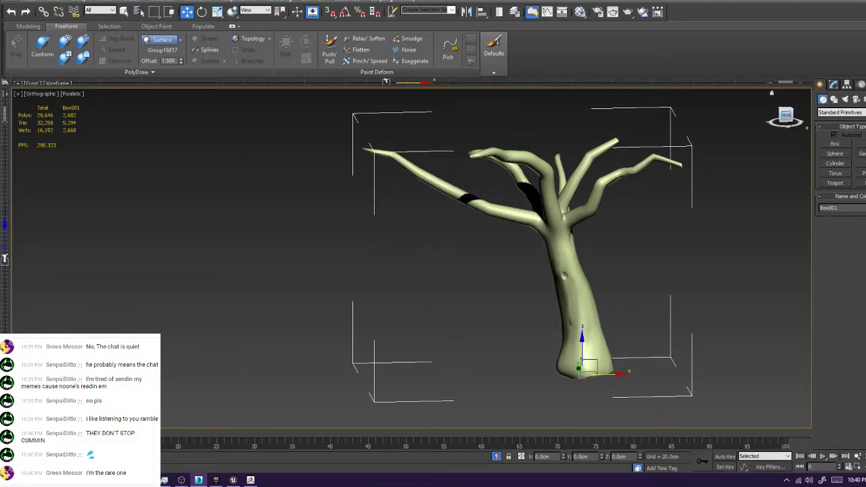
# Raise only the tree's pivot in Front view to just above the bottom of the trunk
pyautogui.click(786, 116)
pyautogui.click(848, 84)
pyautogui.moveTo(717, 284); pyautogui.dragTo(491, 132, button='middle')
pyautogui.moveTo(446, 304); pyautogui.dragTo(440, 176, button='middle')
pyautogui.scroll(2, 440, 176)
pyautogui.click(850, 144)
pyautogui.moveTo(465, 268); pyautogui.dragTo(465, 253)
pyautogui.click(820, 84)
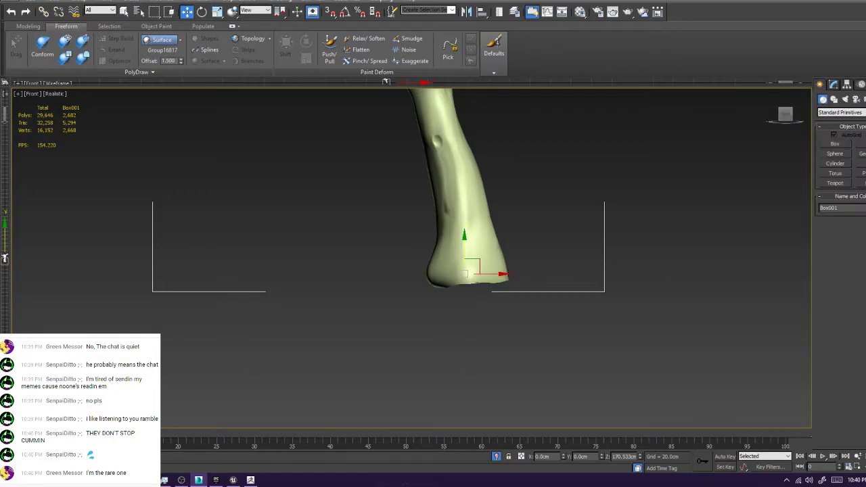
# Set the tree's absolute Z position to 0 and deselect the tree
pyautogui.press('F12')
pyautogui.doubleClick(424, 233)
pyautogui.write('0')
pyautogui.press('Tab')
pyautogui.click(505, 190)
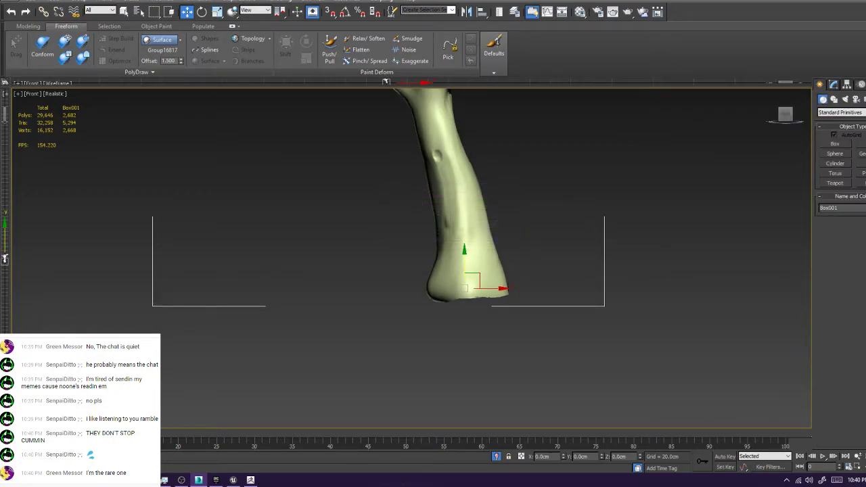
pyautogui.click(582, 172)
pyautogui.moveTo(582, 172); pyautogui.dragTo(620, 208, button='middle')
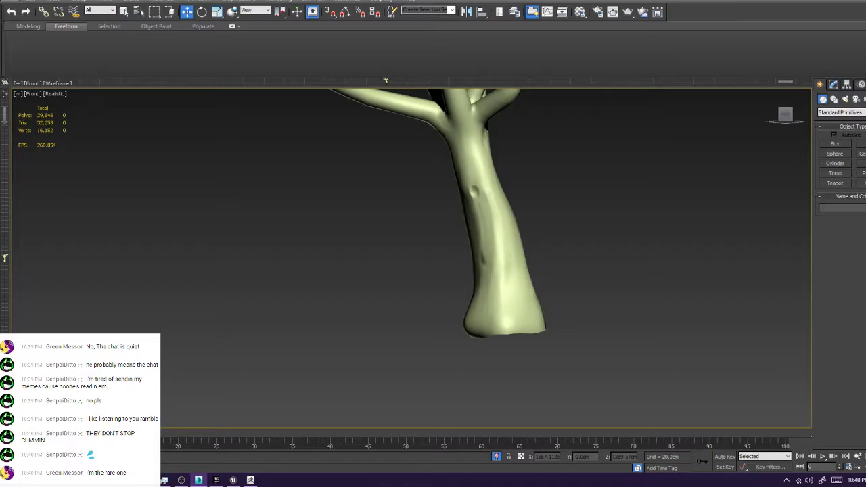
# Examine the branches, trunk base and small round hollow in the trunk from the front
pyautogui.moveTo(497, 192); pyautogui.dragTo(480, 393, button='middle')
pyautogui.scroll(4, 490, 289)
pyautogui.scroll(-6, 489, 288)
pyautogui.scroll(4, 490, 288)
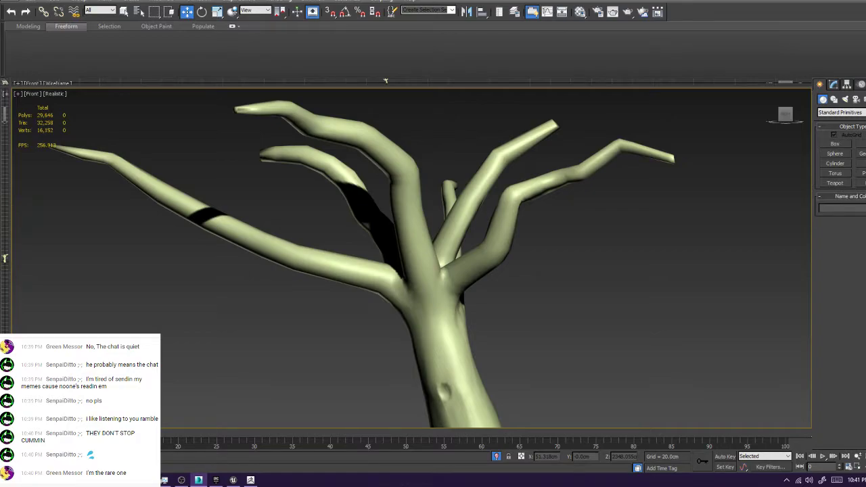
pyautogui.scroll(-3, 475, 284)
pyautogui.moveTo(482, 323); pyautogui.dragTo(493, 262, button='middle')
pyautogui.scroll(2, 492, 262)
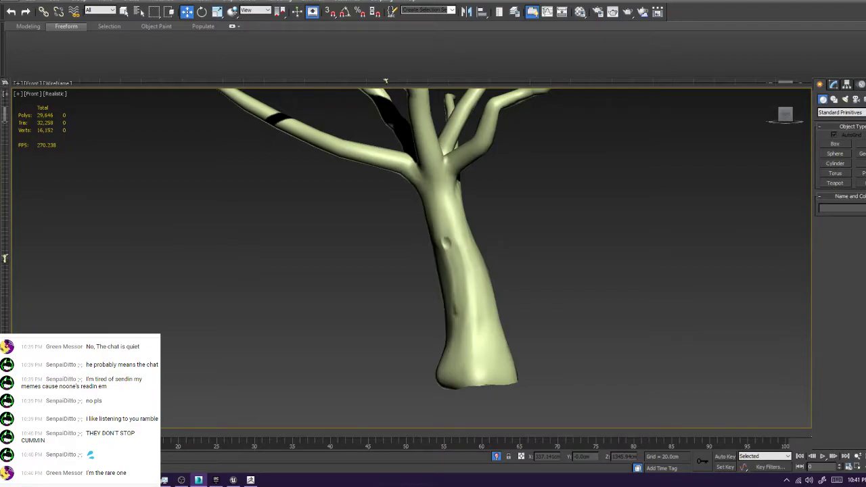
pyautogui.scroll(5, 452, 229)
pyautogui.scroll(-4, 422, 284)
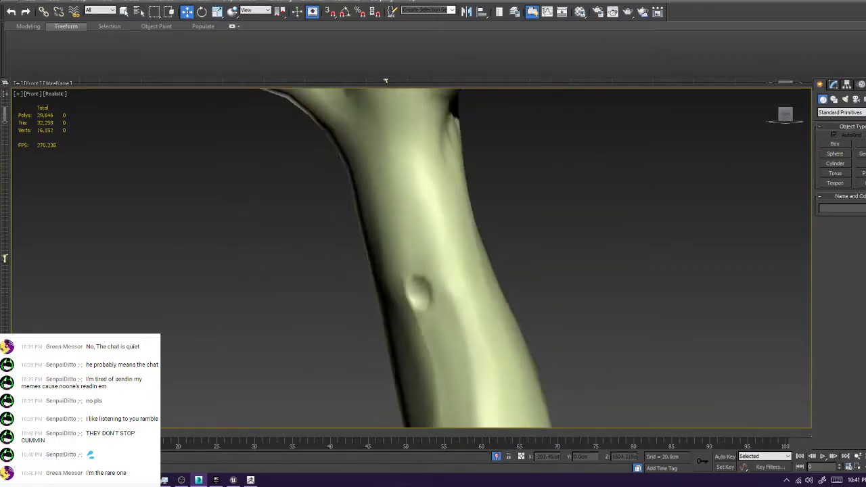
pyautogui.scroll(3, 421, 288)
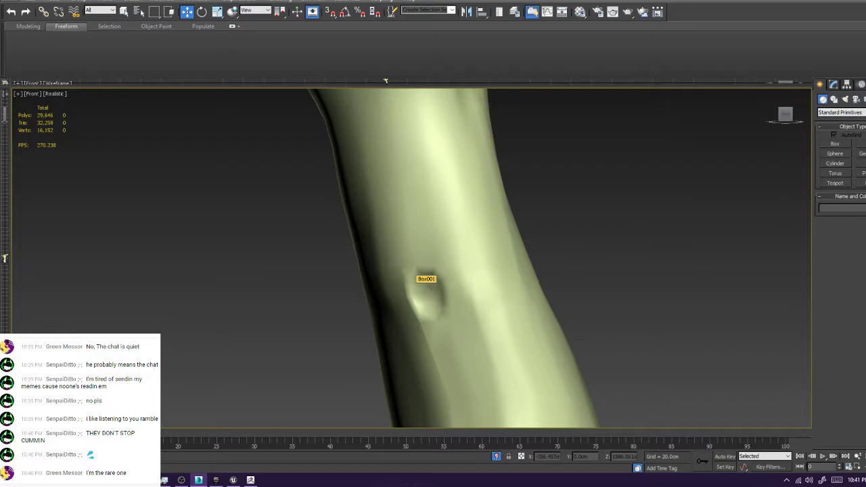
pyautogui.scroll(-8, 416, 287)
pyautogui.scroll(8, 413, 287)
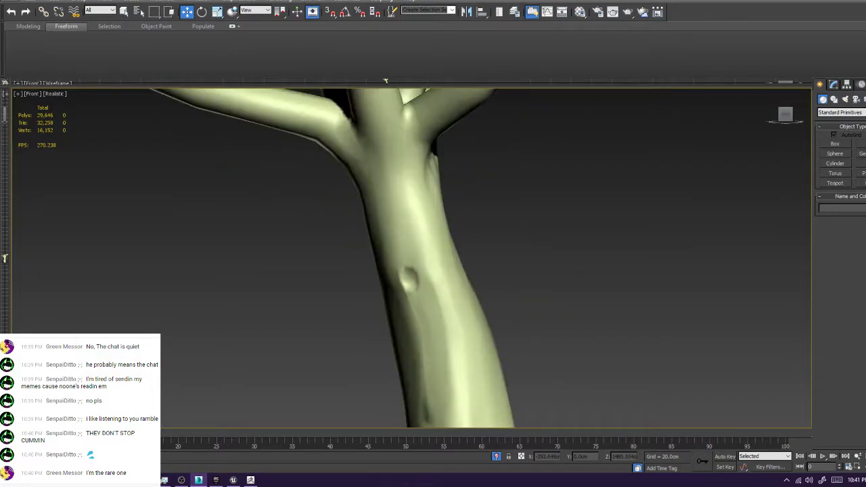
pyautogui.scroll(-4, 416, 284)
pyautogui.scroll(-5, 417, 285)
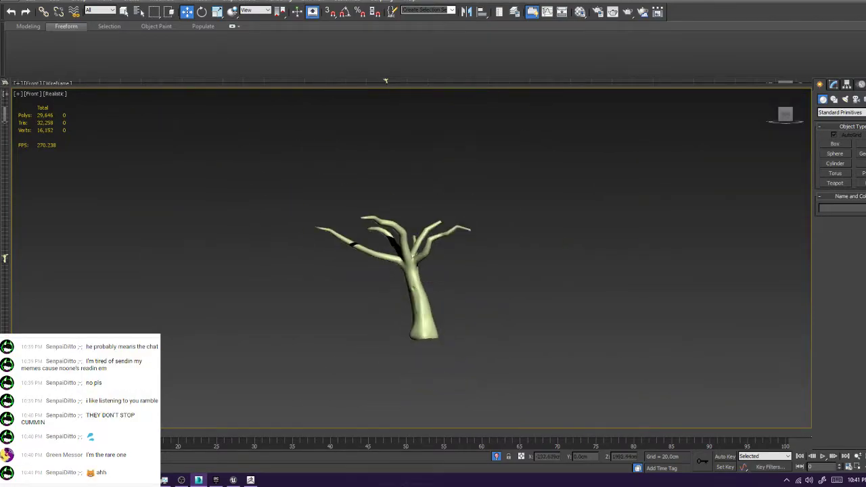
pyautogui.scroll(10, 416, 284)
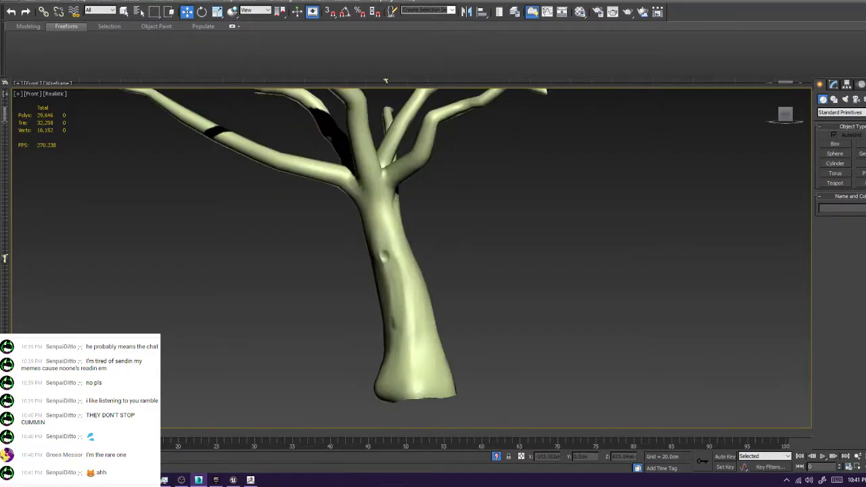
# Compare the trunk and branch junctions with and without visible edges to examine the mesh flow
pyautogui.press('F4')
pyautogui.press('F4')
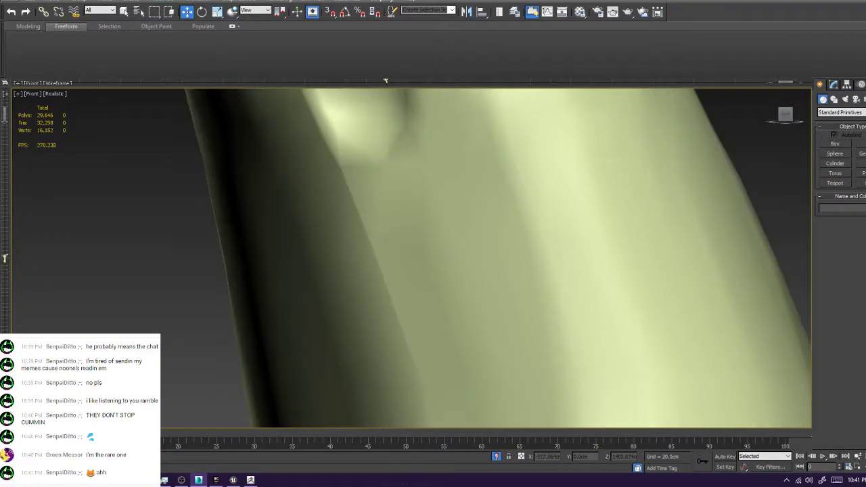
pyautogui.scroll(3, 386, 81)
pyautogui.scroll(-10, 386, 80)
pyautogui.scroll(4, 386, 80)
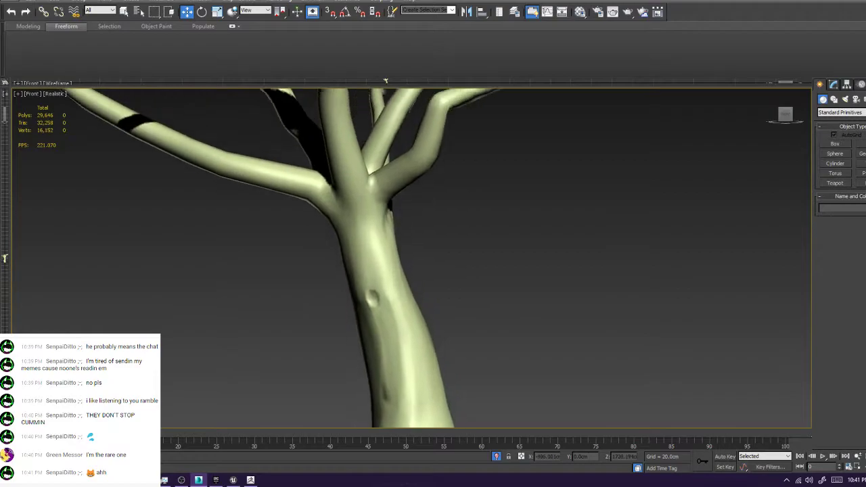
pyautogui.scroll(-2, 386, 80)
pyautogui.scroll(2, 385, 80)
pyautogui.press('F4')
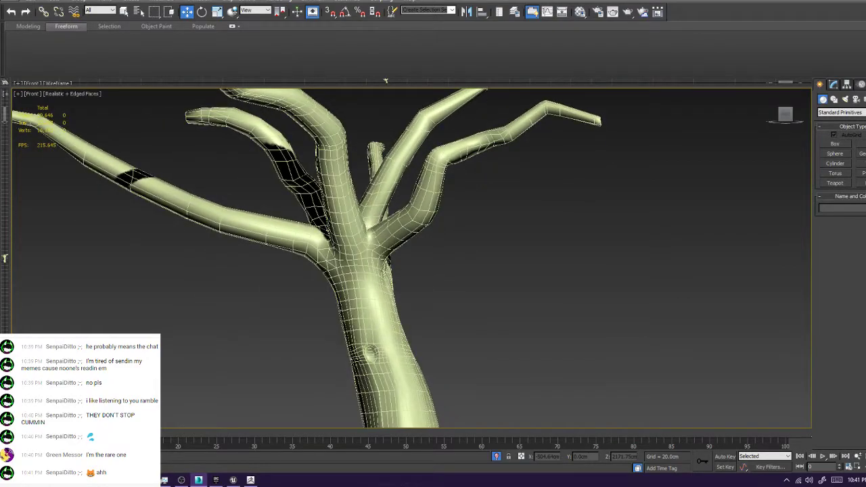
pyautogui.scroll(4, 382, 264)
pyautogui.scroll(-4, 382, 264)
pyautogui.press('F4')
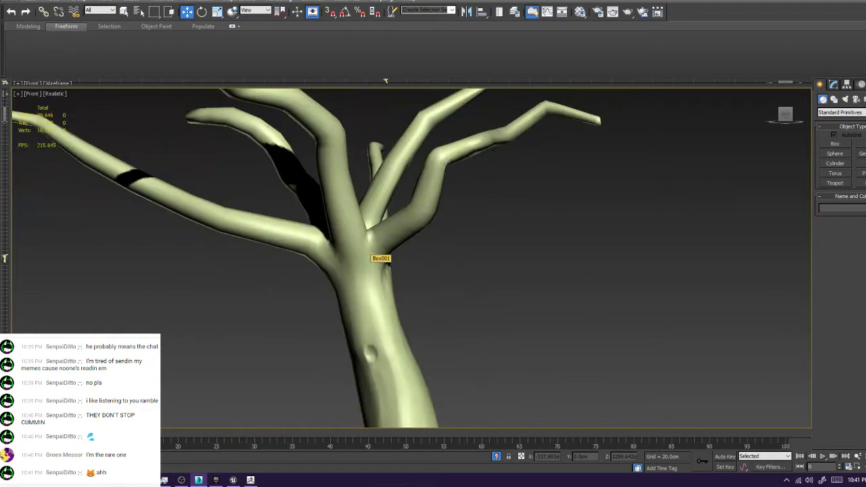
pyautogui.scroll(-5, 384, 265)
pyautogui.scroll(5, 385, 265)
pyautogui.scroll(3, 385, 81)
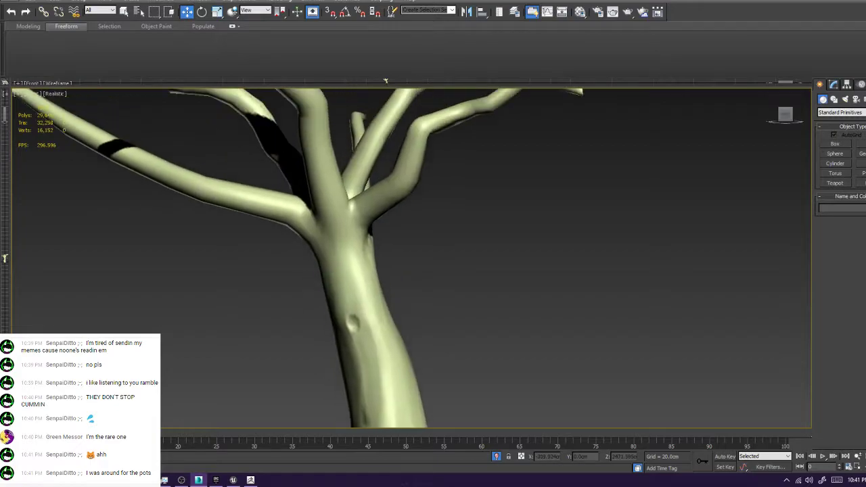
pyautogui.scroll(-6, 386, 80)
pyautogui.scroll(4, 385, 81)
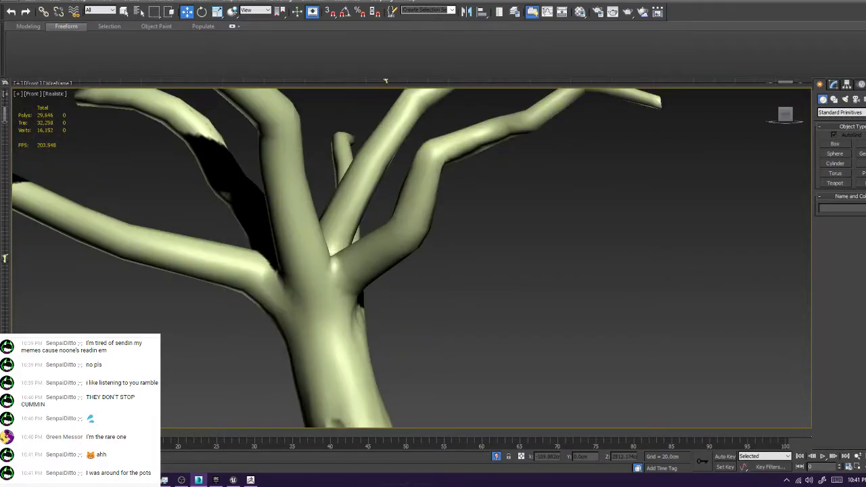
pyautogui.scroll(-4, 386, 81)
pyautogui.scroll(1, 386, 80)
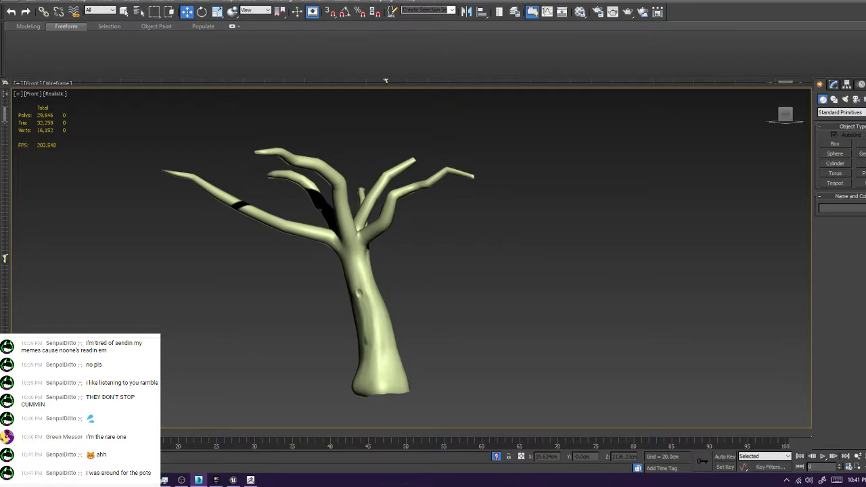
pyautogui.press('F4')
pyautogui.press('F4')
pyautogui.press('F3')
pyautogui.press('F3')
# Reveal the high-poly sculpt and select it to check its alignment with the rebuilt tree
pyautogui.click(377, 321)
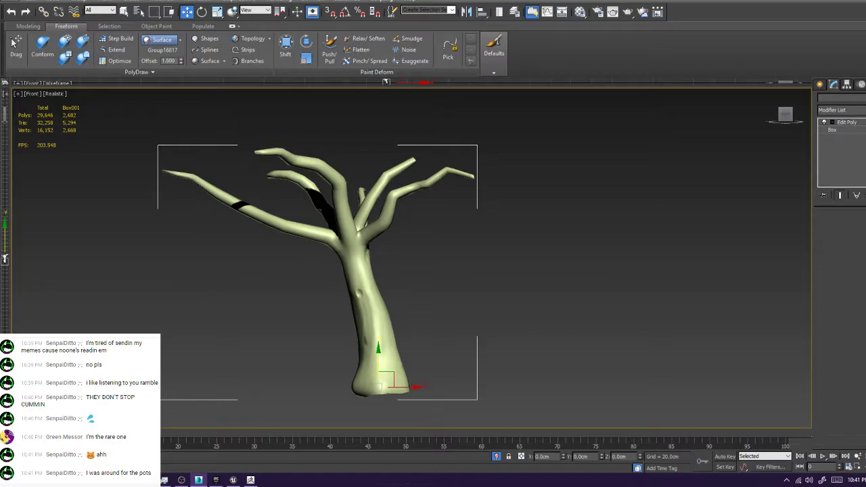
pyautogui.hotkey('ctrl', 'd')
pyautogui.press('F3')
pyautogui.press('F3')
pyautogui.scroll(3, 359, 363)
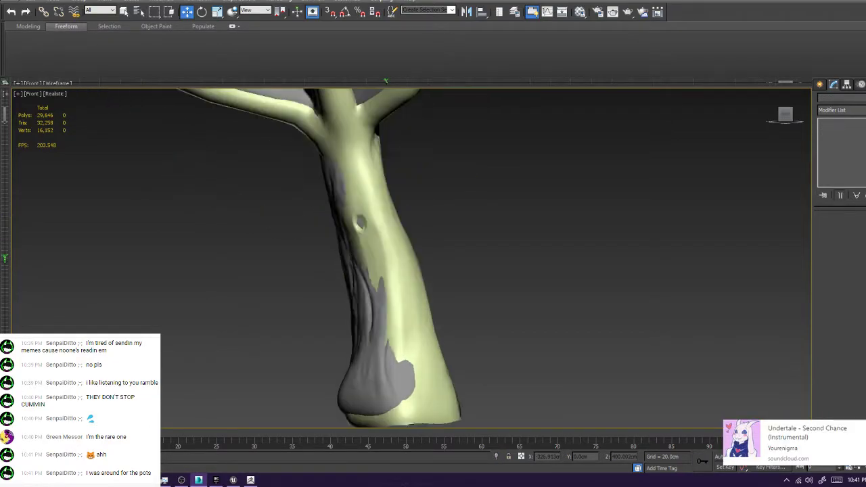
pyautogui.click(358, 364)
pyautogui.moveTo(359, 363); pyautogui.dragTo(373, 304, button='middle')
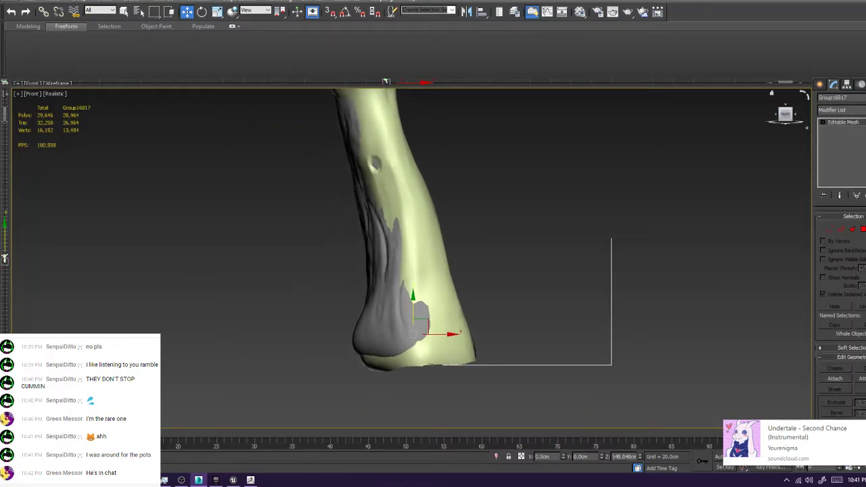
# Undo the pivot and position changes until the rebuilt tree lines up with the visible sculpt, and clear the selection
pyautogui.hotkey('ctrl', 'z')
pyautogui.hotkey('ctrl', 'z')
pyautogui.hotkey('ctrl', 'z')
pyautogui.hotkey('ctrl', 'z')
pyautogui.hotkey('ctrl', 'z')
pyautogui.hotkey('ctrl', 'z')
pyautogui.hotkey('ctrl', 'z')
pyautogui.hotkey('ctrl', 'z')
pyautogui.hotkey('ctrl', 'z')
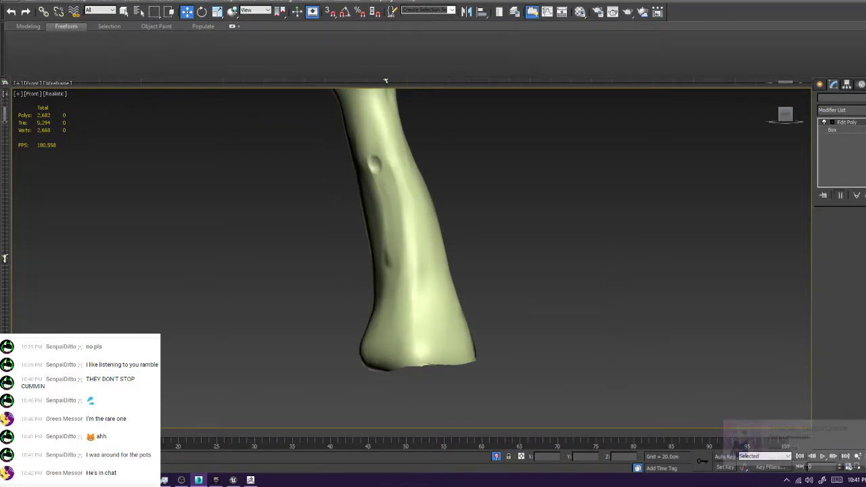
pyautogui.hotkey('ctrl', 'z')
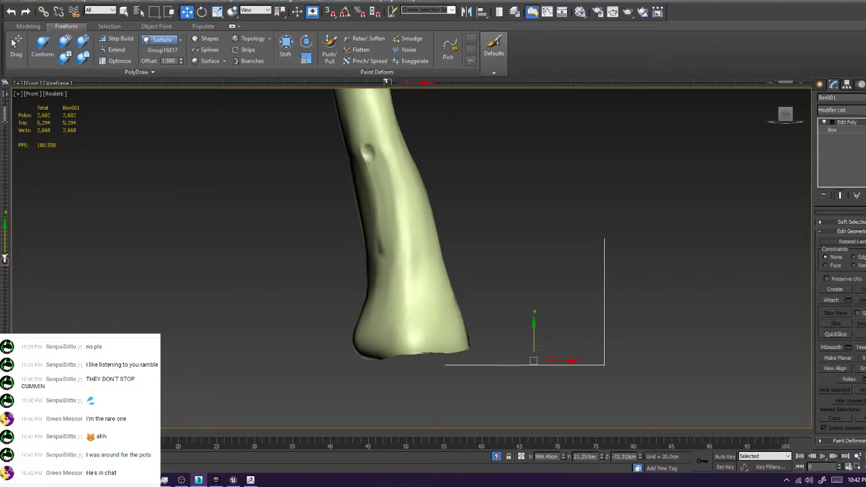
pyautogui.hotkey('ctrl', 'z')
pyautogui.moveTo(502, 286); pyautogui.dragTo(509, 334, button='middle')
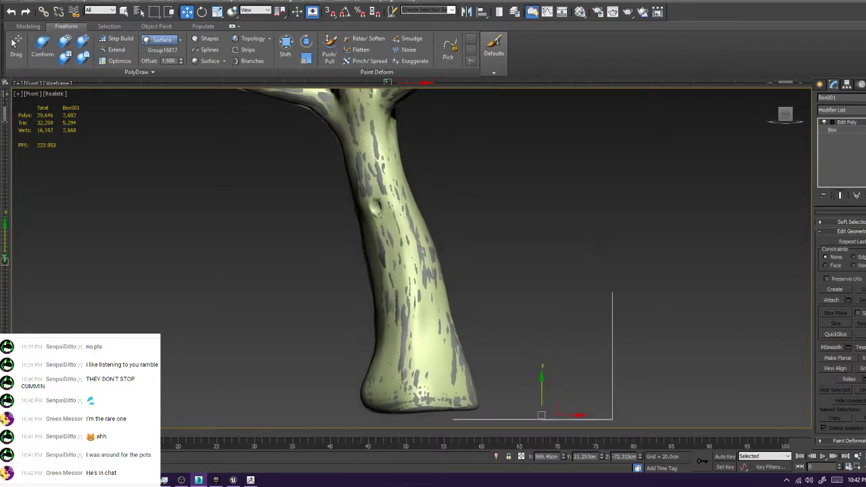
pyautogui.scroll(-3, 509, 334)
pyautogui.click(509, 334)
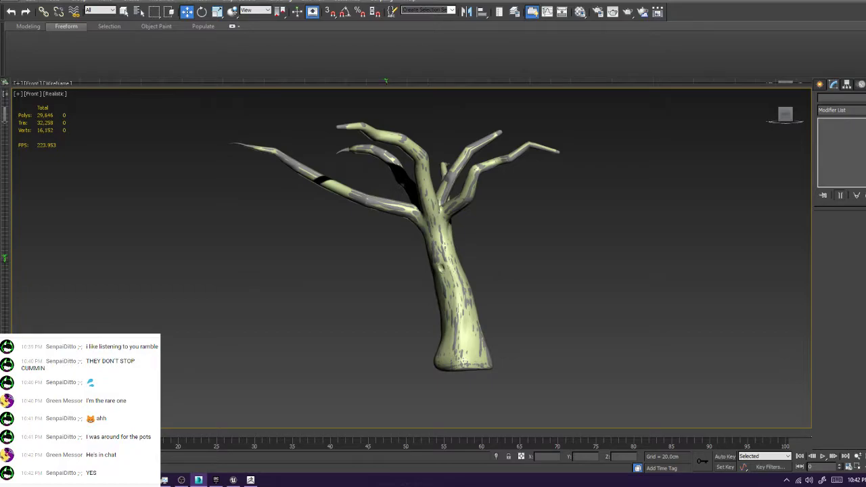
pyautogui.moveTo(459, 271); pyautogui.dragTo(473, 295, button='middle')
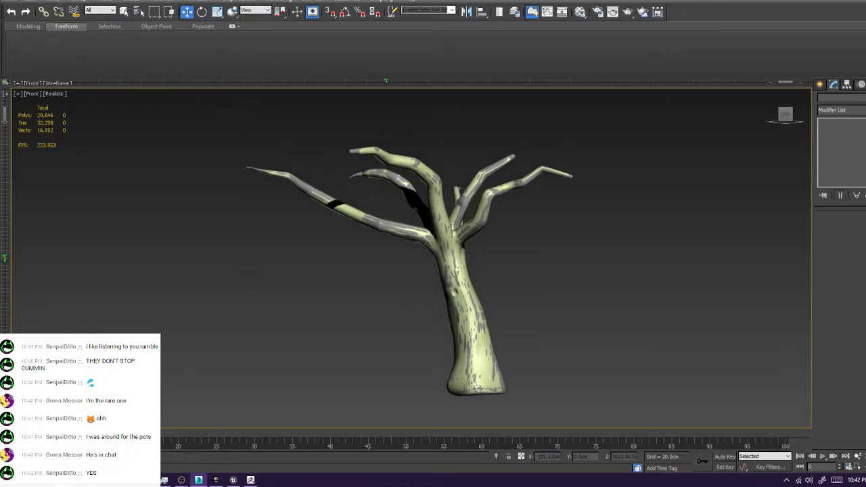
pyautogui.scroll(3, 473, 296)
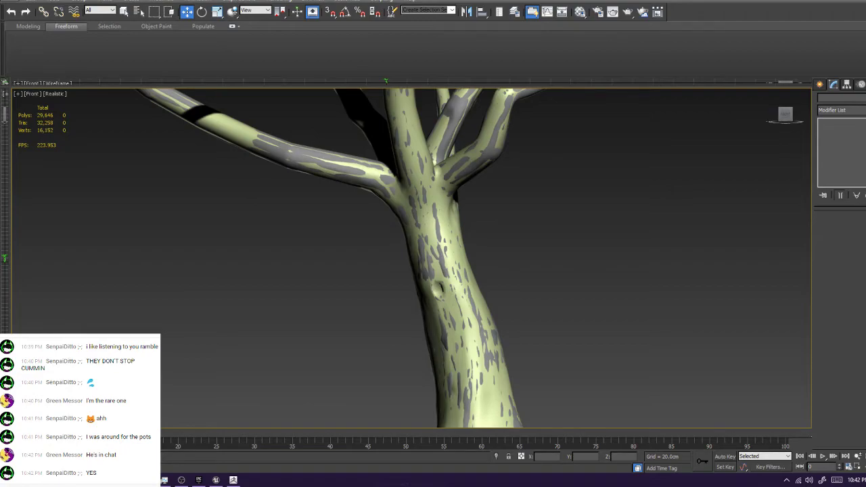
# Switch to ZBrush and close it without saving the project
pyautogui.hotkey('alt', 'Tab')
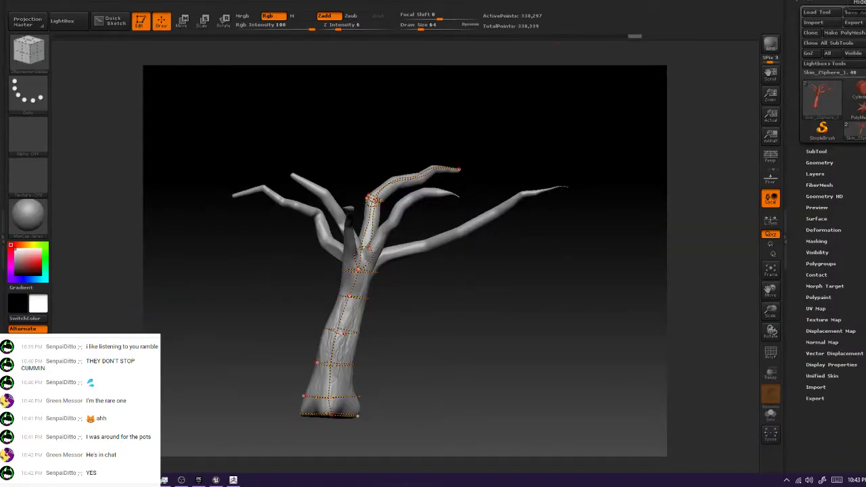
pyautogui.click(861, 4)
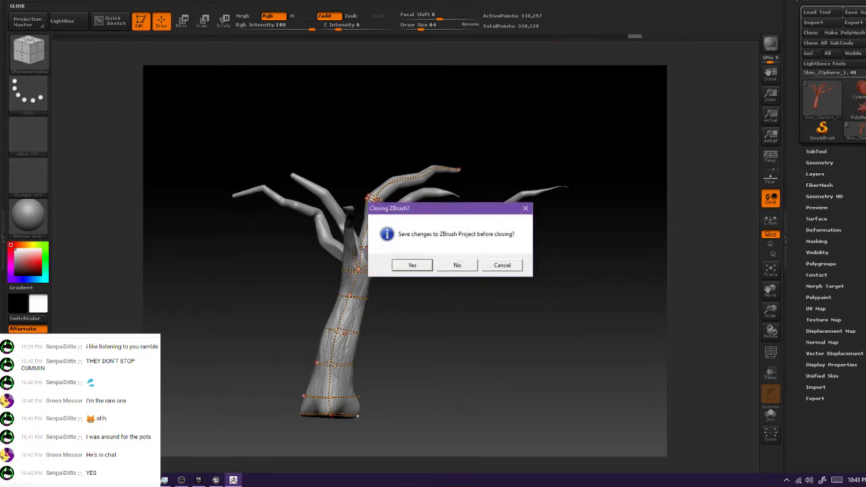
pyautogui.click(458, 265)
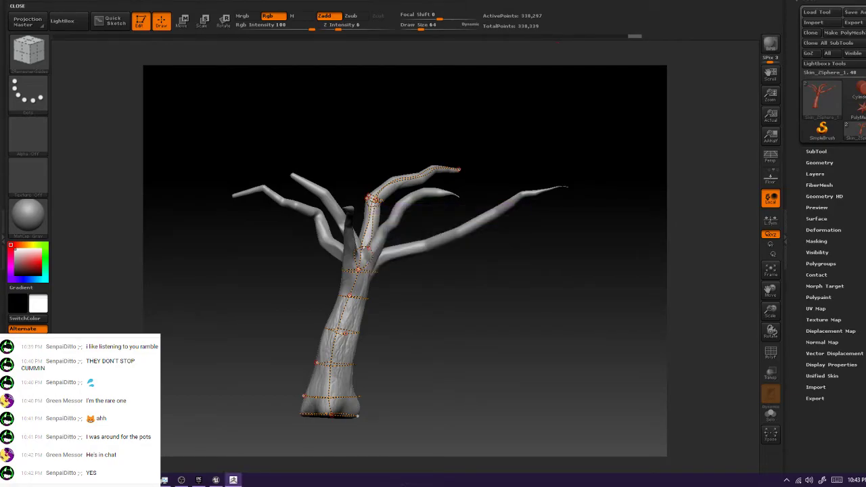